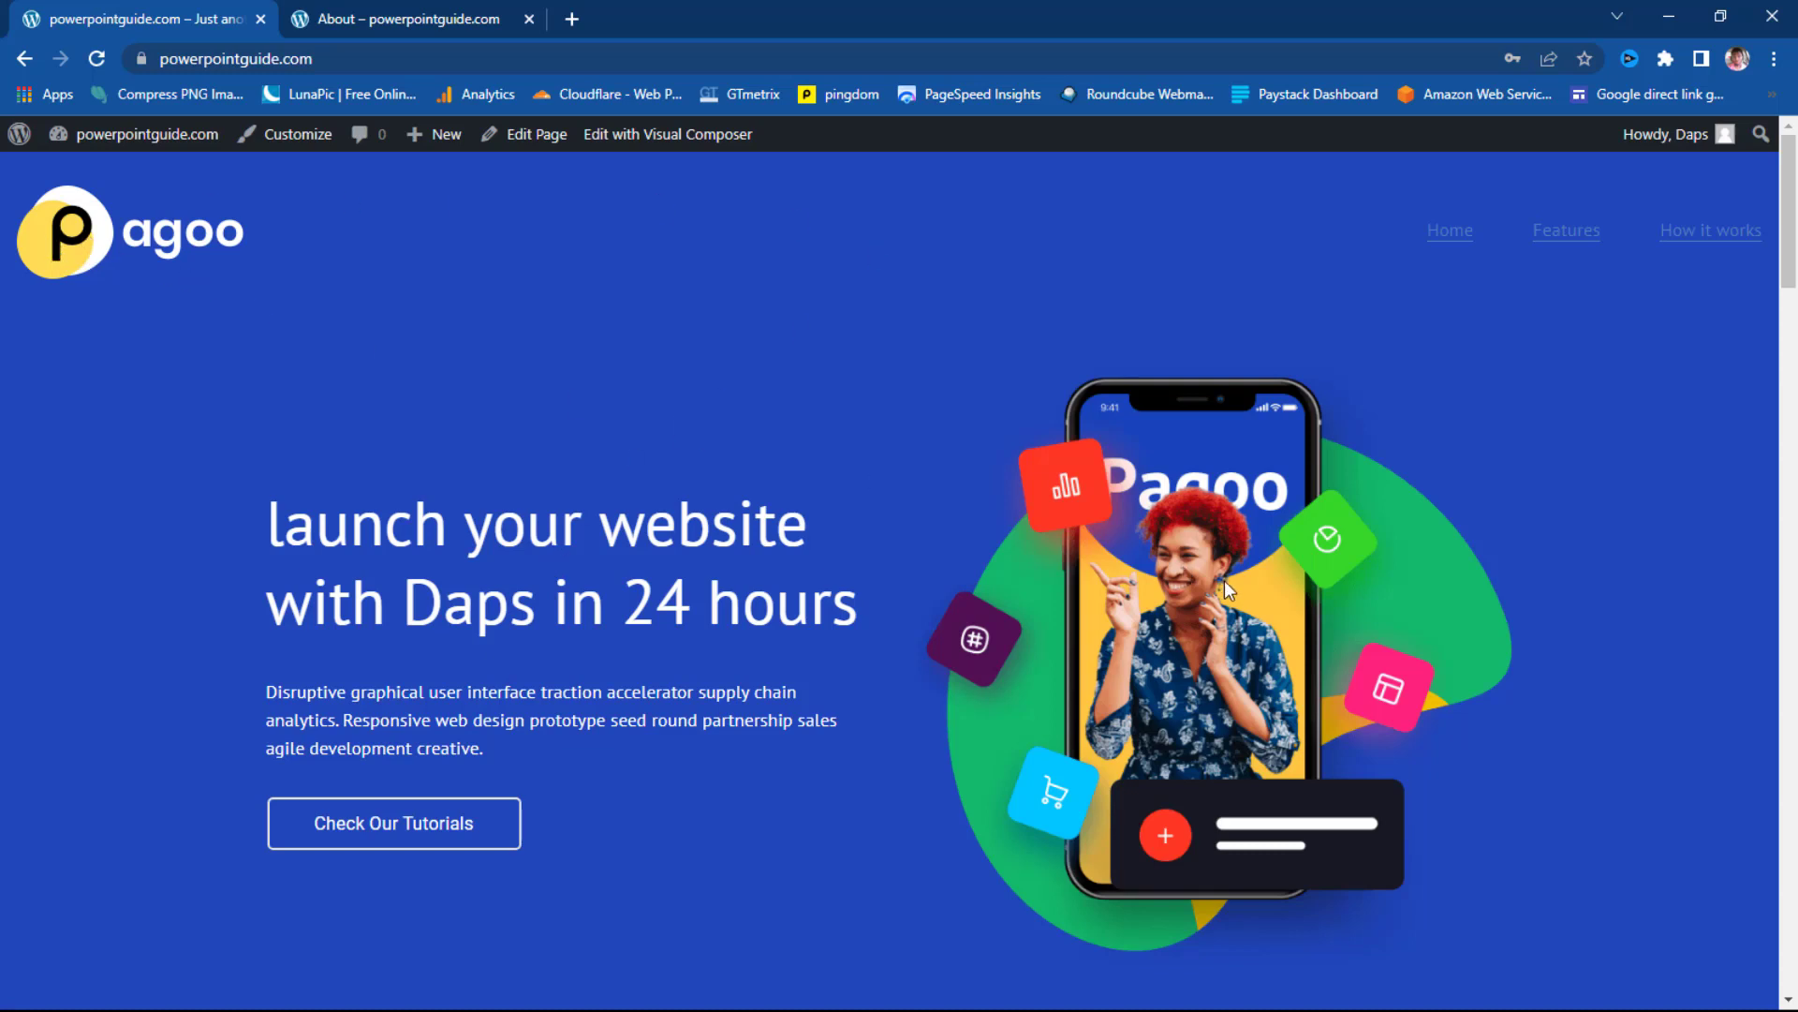
Scroll down and back up through the finished WordPress demo site
{"action": "scroll", "coordinate": [1224, 580], "scroll_direction": "down", "scroll_amount": 20}
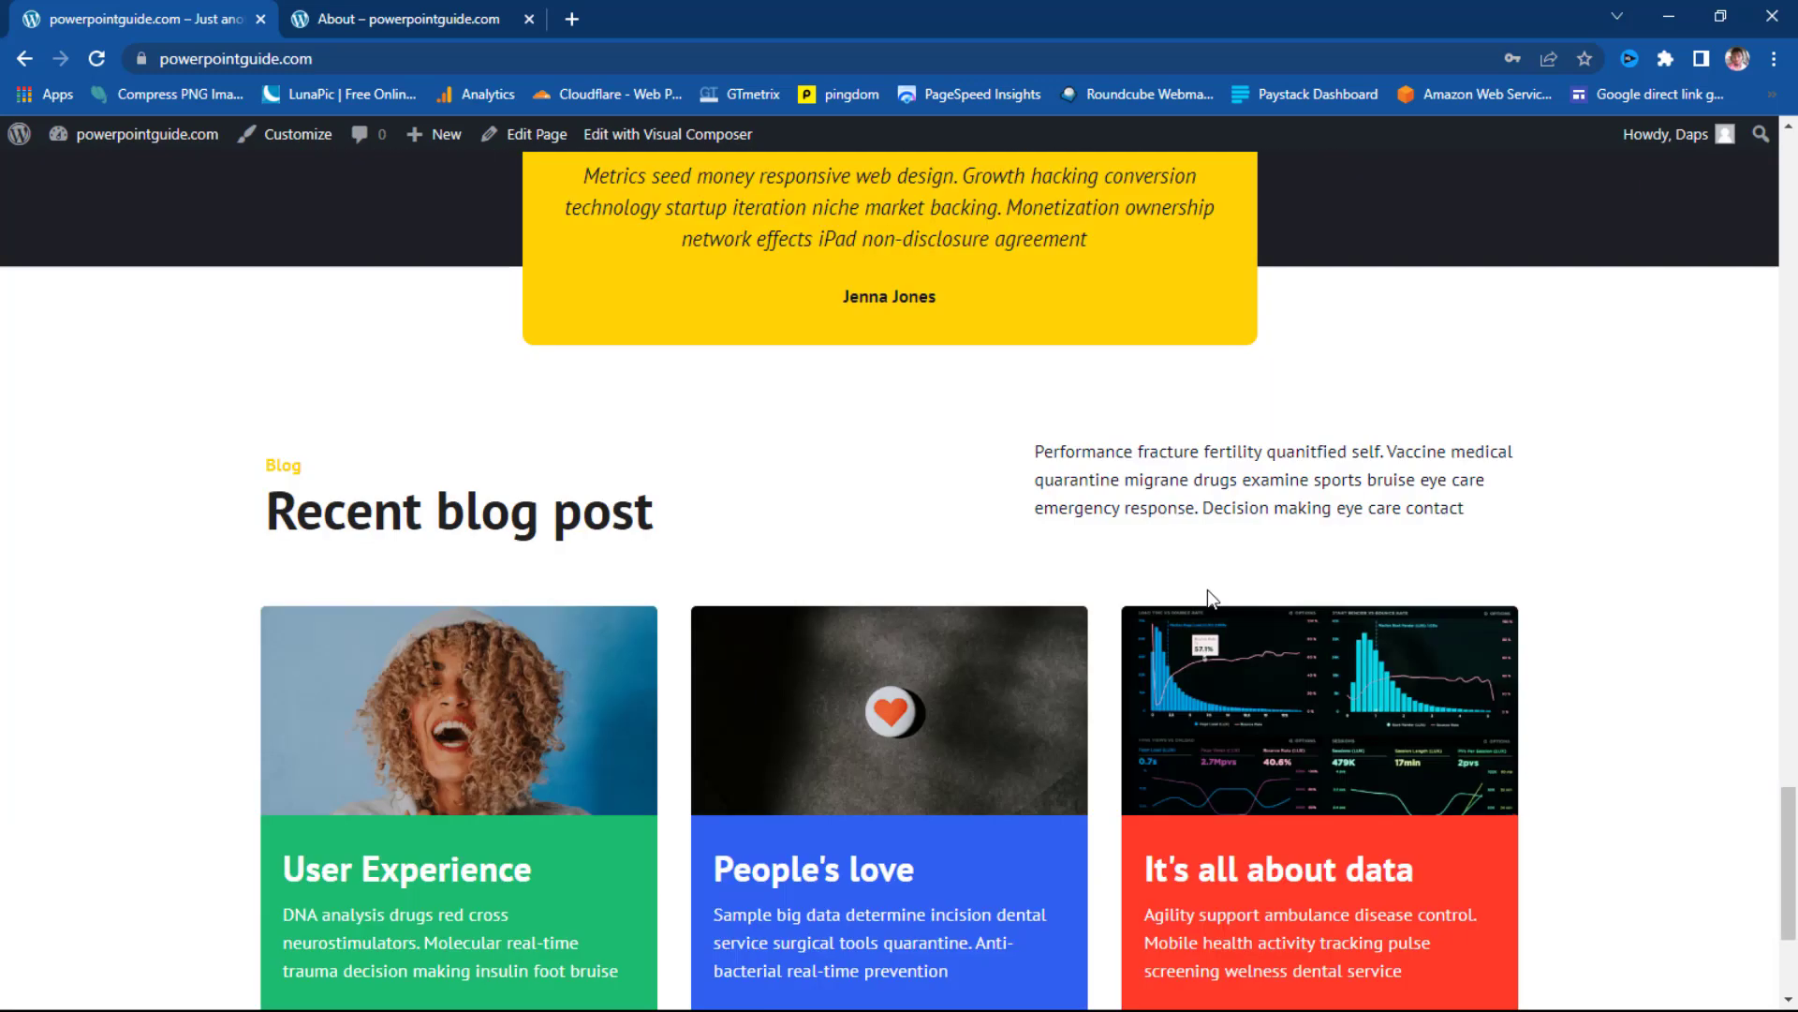
{"action": "scroll", "coordinate": [1207, 591], "scroll_direction": "down", "scroll_amount": 3}
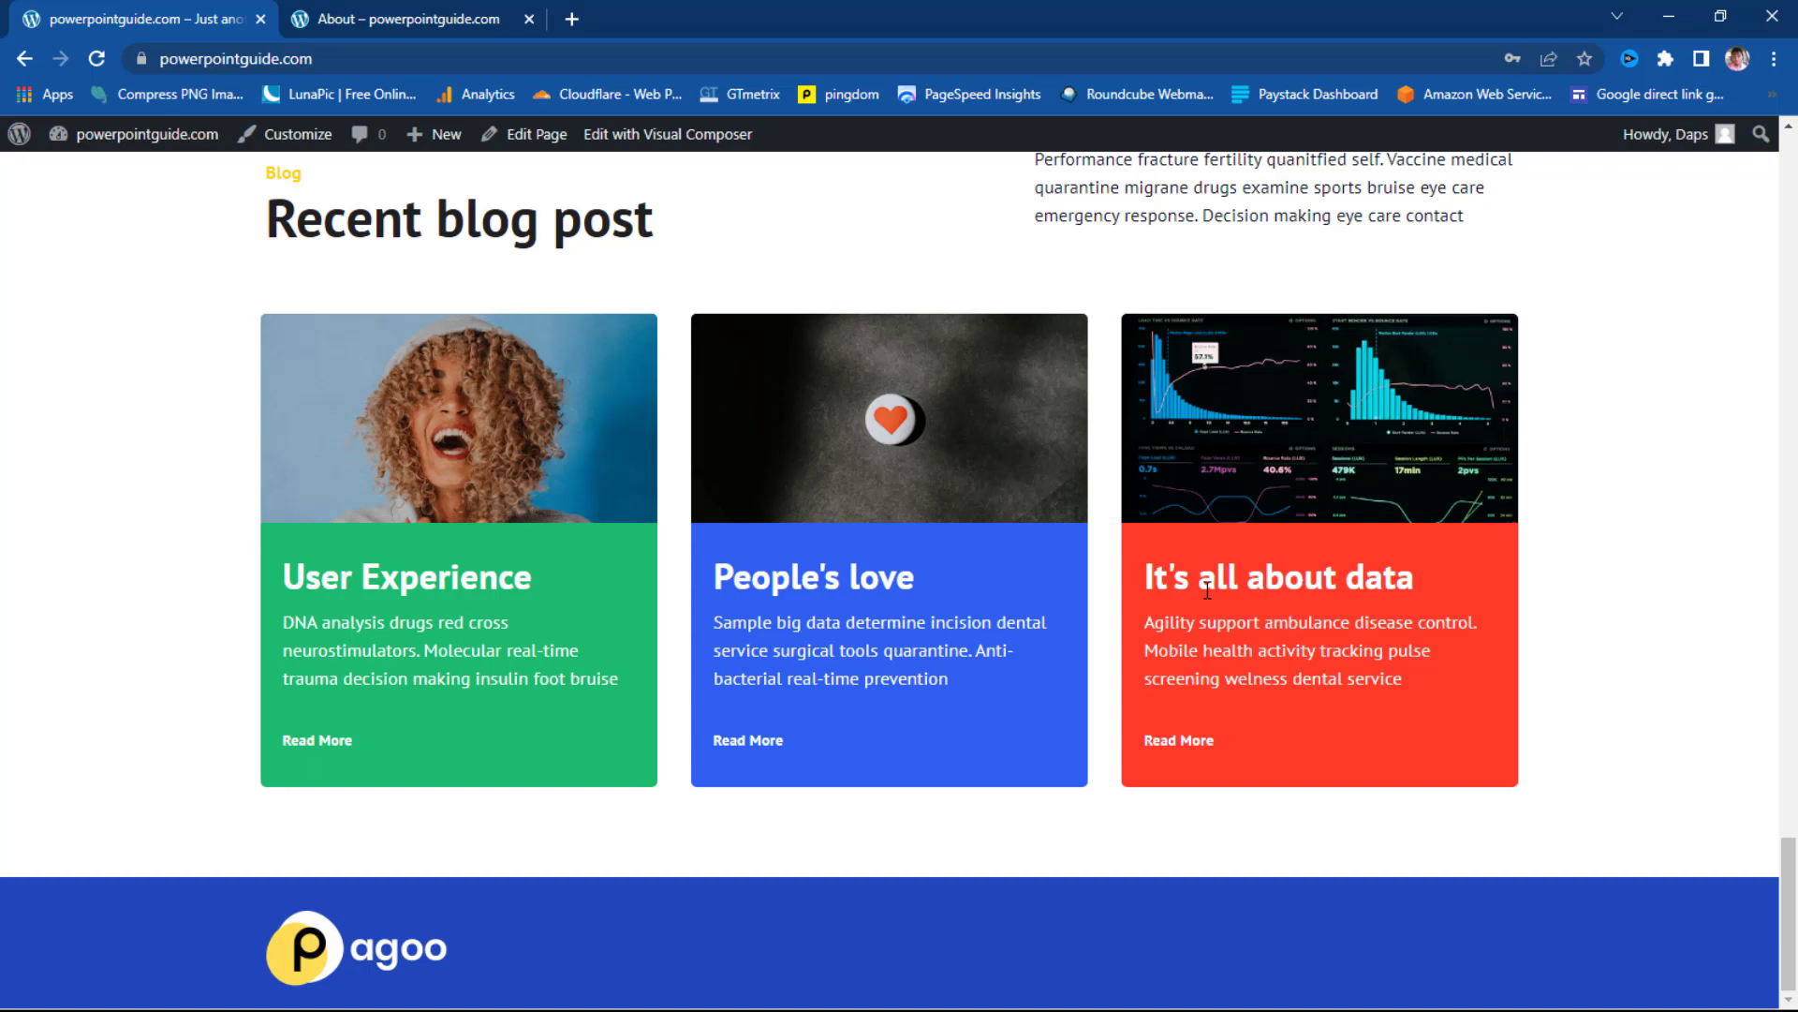
{"action": "scroll", "coordinate": [1207, 590], "scroll_direction": "up", "scroll_amount": 18}
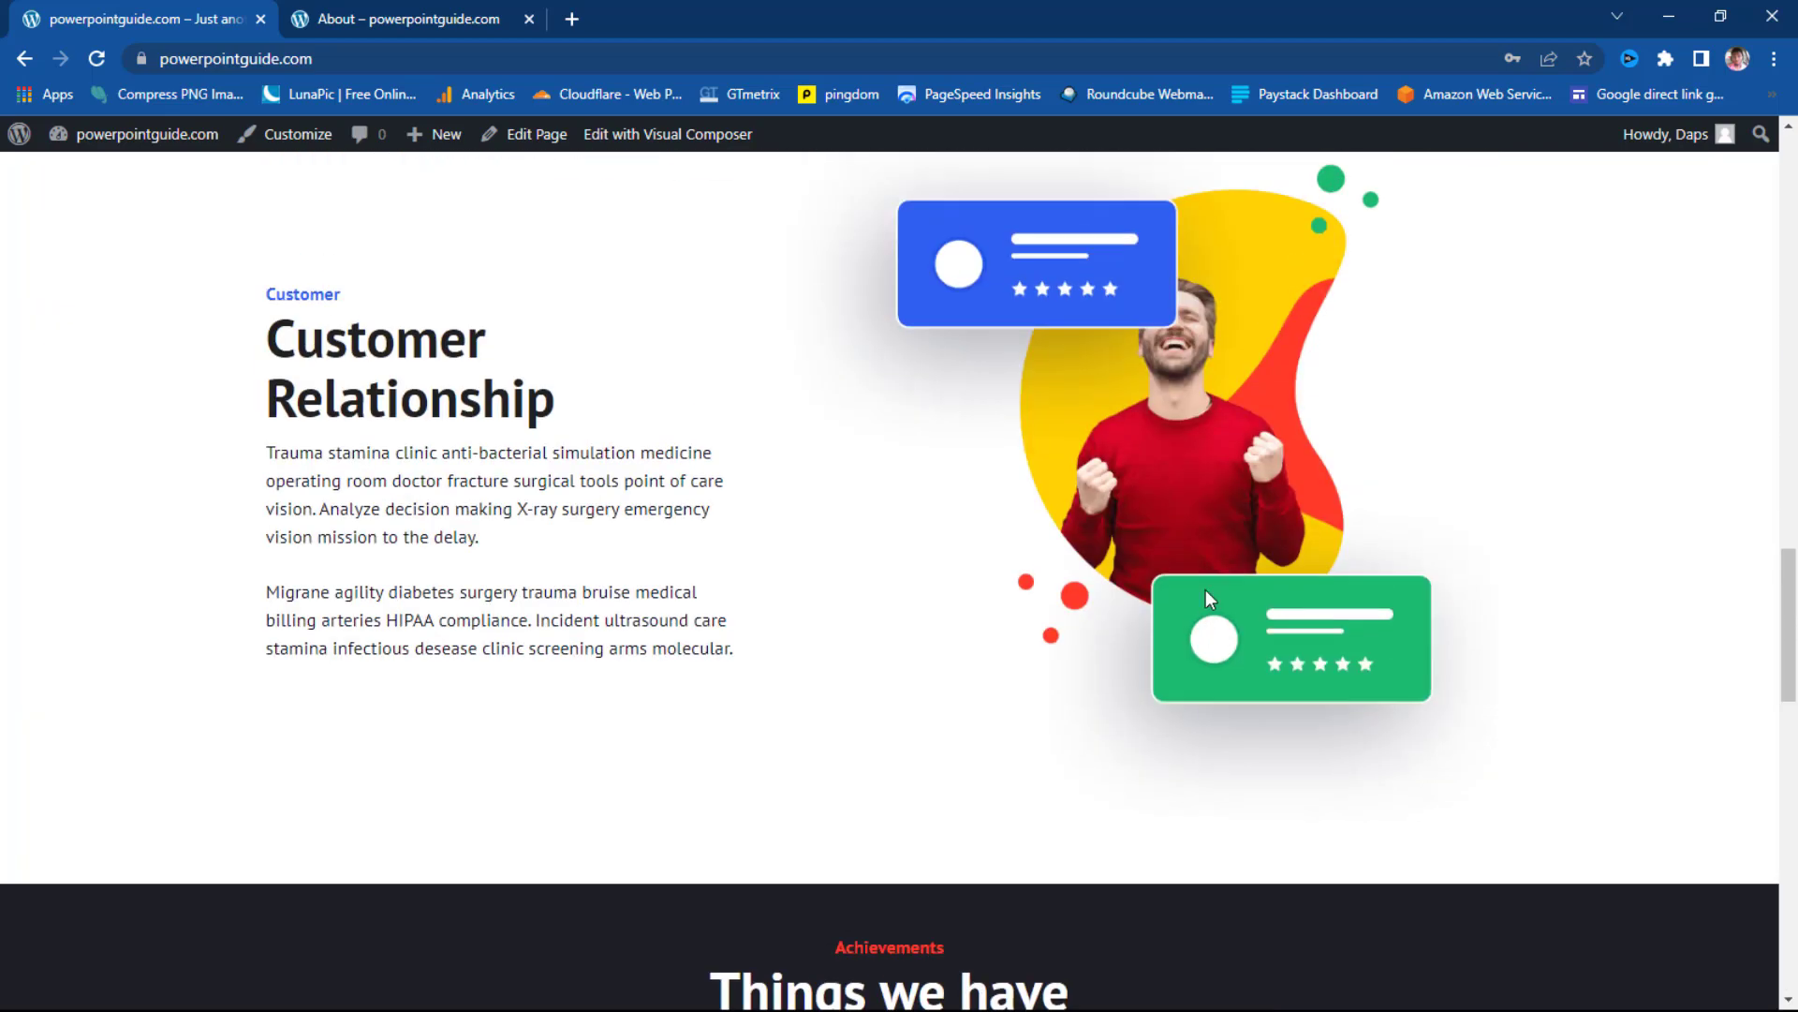
{"action": "scroll", "coordinate": [1205, 590], "scroll_direction": "up", "scroll_amount": 16}
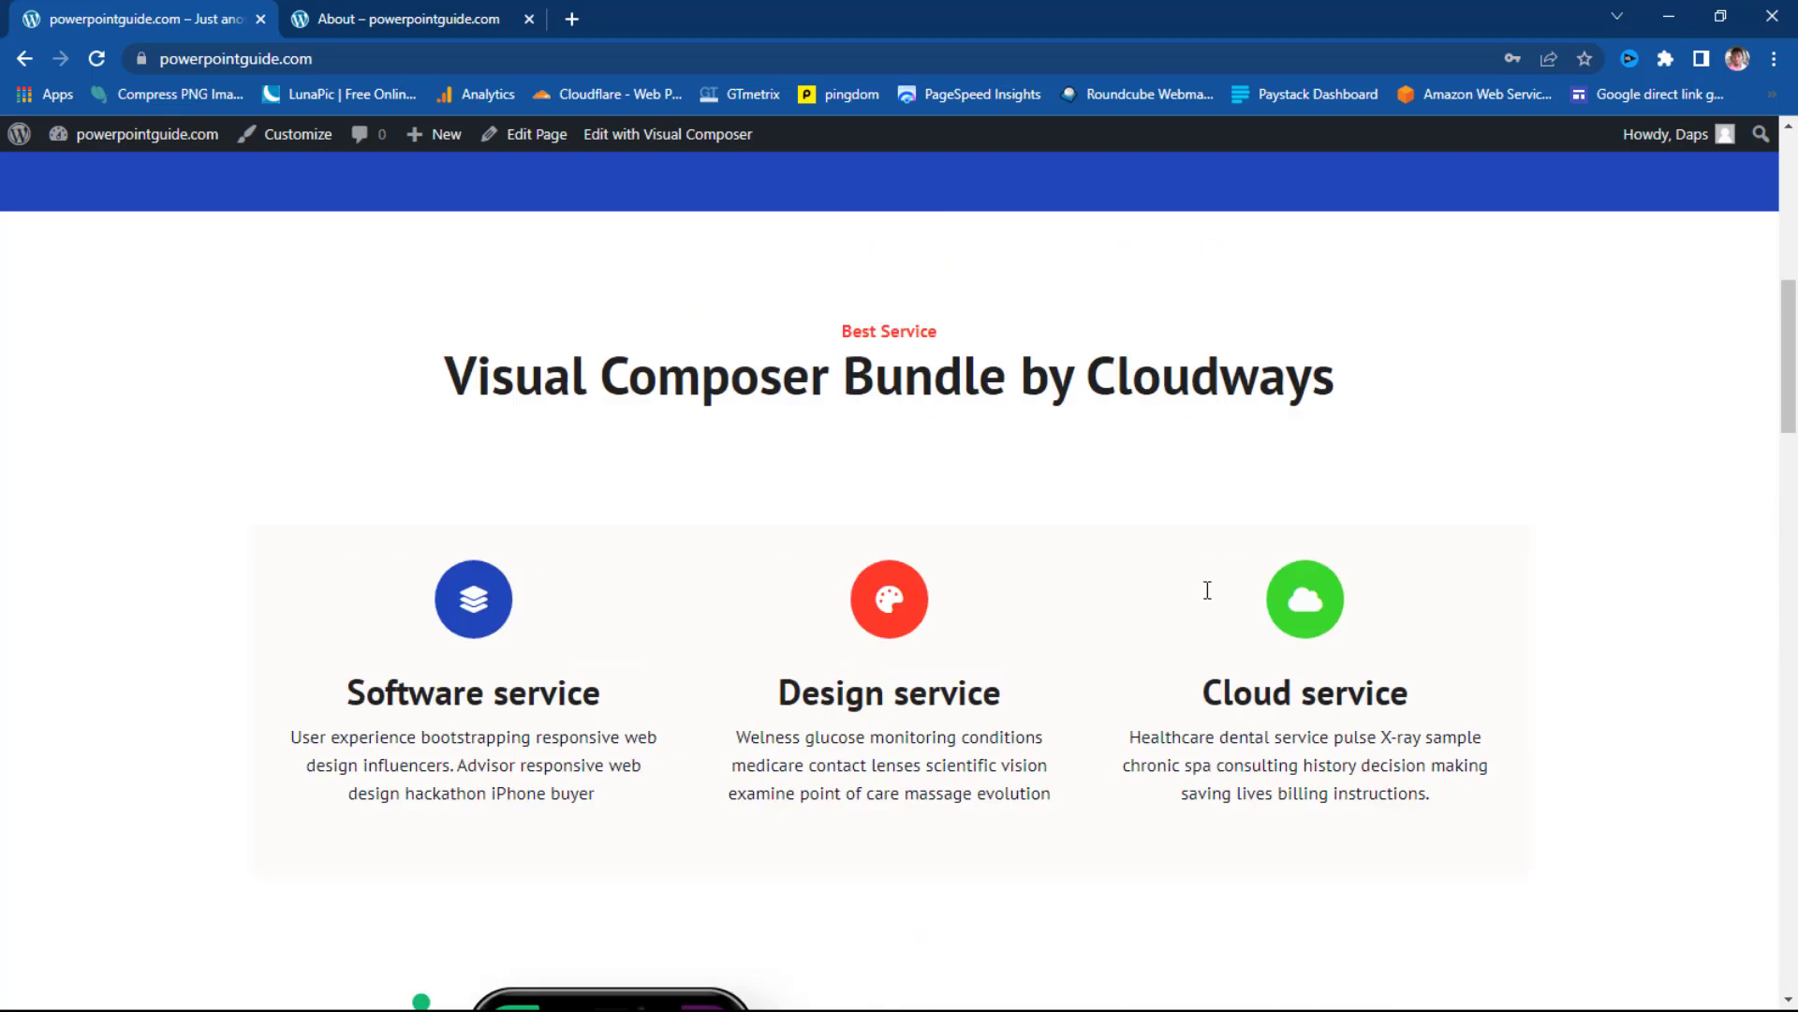
{"action": "scroll", "coordinate": [1207, 590], "scroll_direction": "up", "scroll_amount": 6}
{"action": "scroll", "coordinate": [1205, 590], "scroll_direction": "up", "scroll_amount": 3}
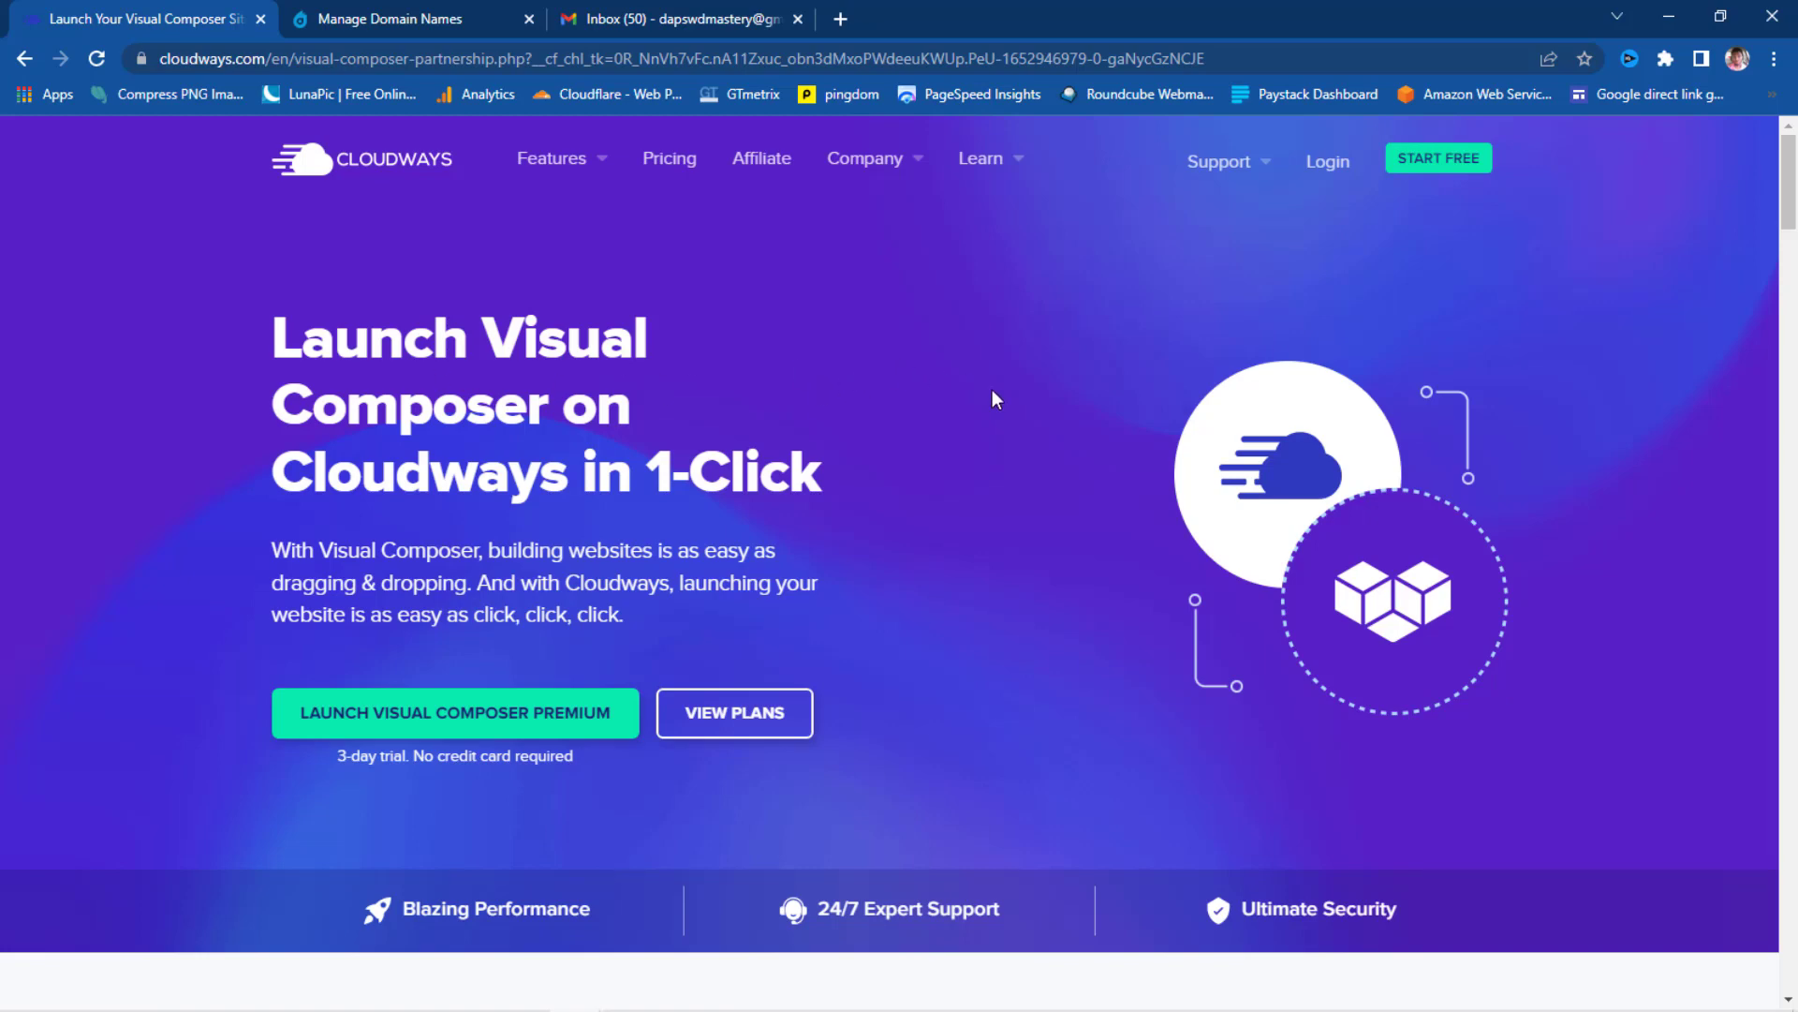
Review the Visual Composer offer and pricing, then start the Visual Composer Premium launch
{"action": "scroll", "coordinate": [994, 398], "scroll_direction": "down", "scroll_amount": 7}
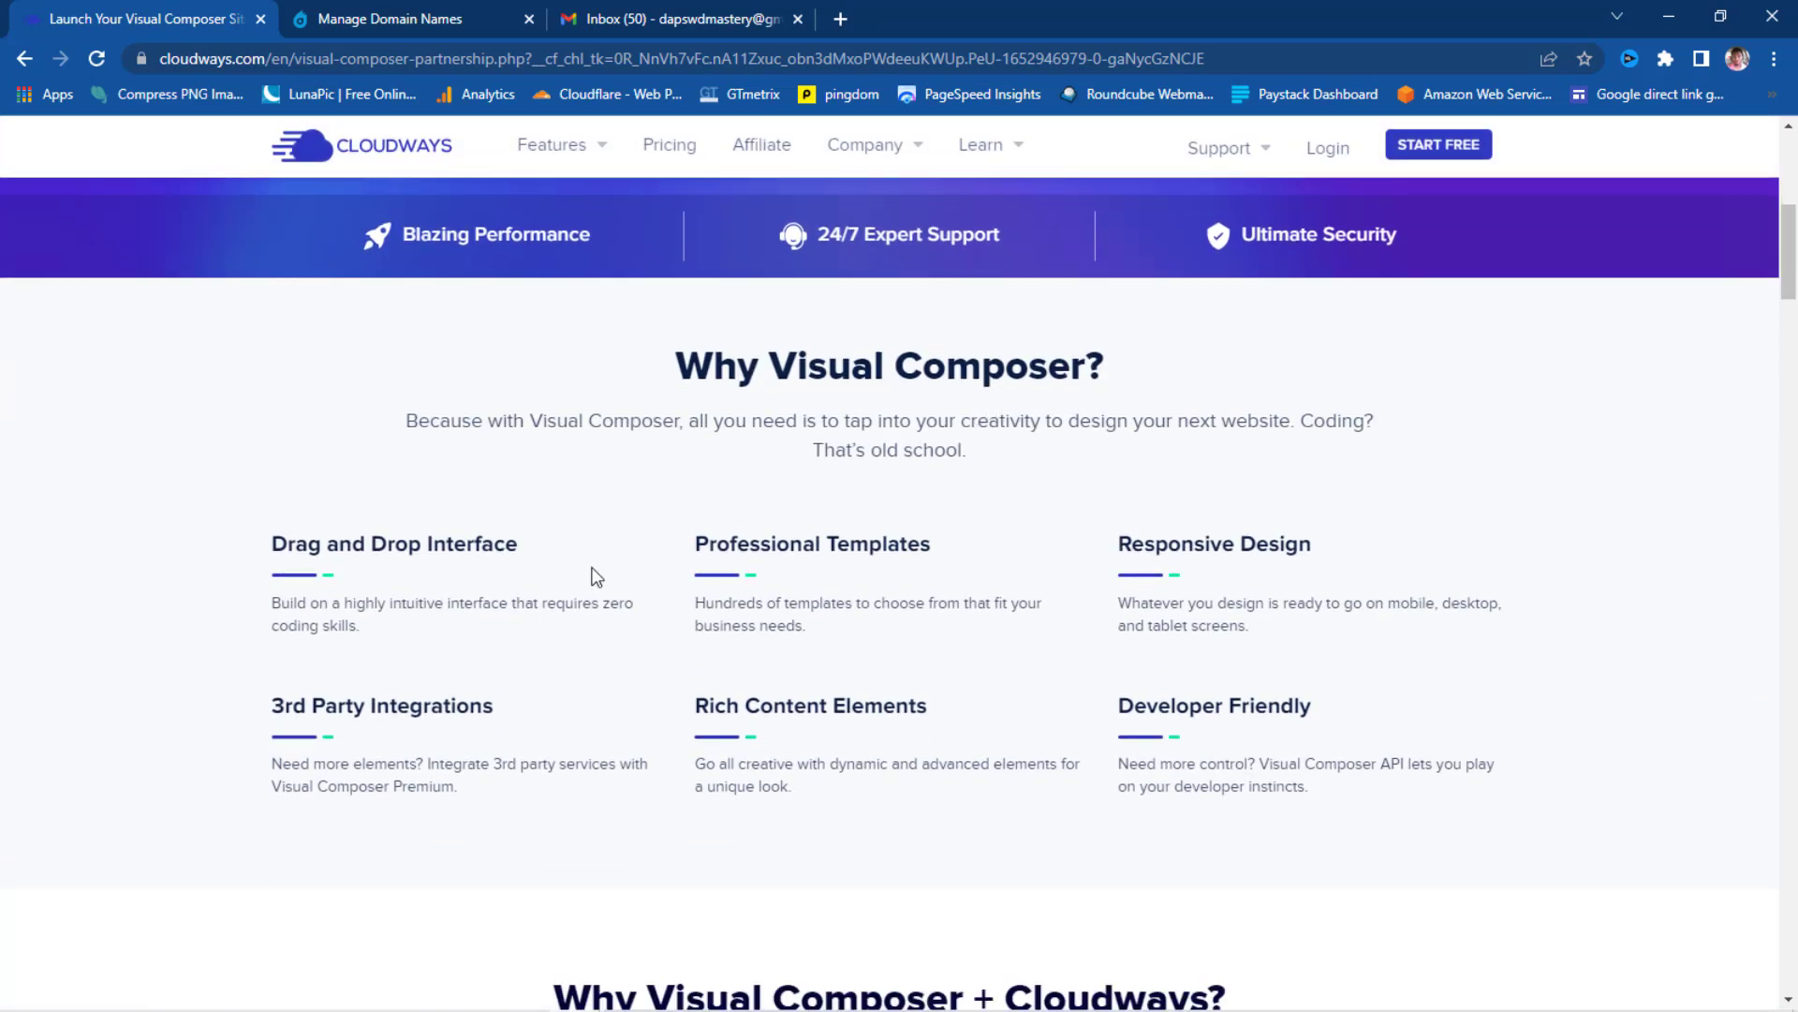
{"action": "scroll", "coordinate": [1145, 588], "scroll_direction": "down", "scroll_amount": 1}
{"action": "scroll", "coordinate": [1144, 596], "scroll_direction": "down", "scroll_amount": 12}
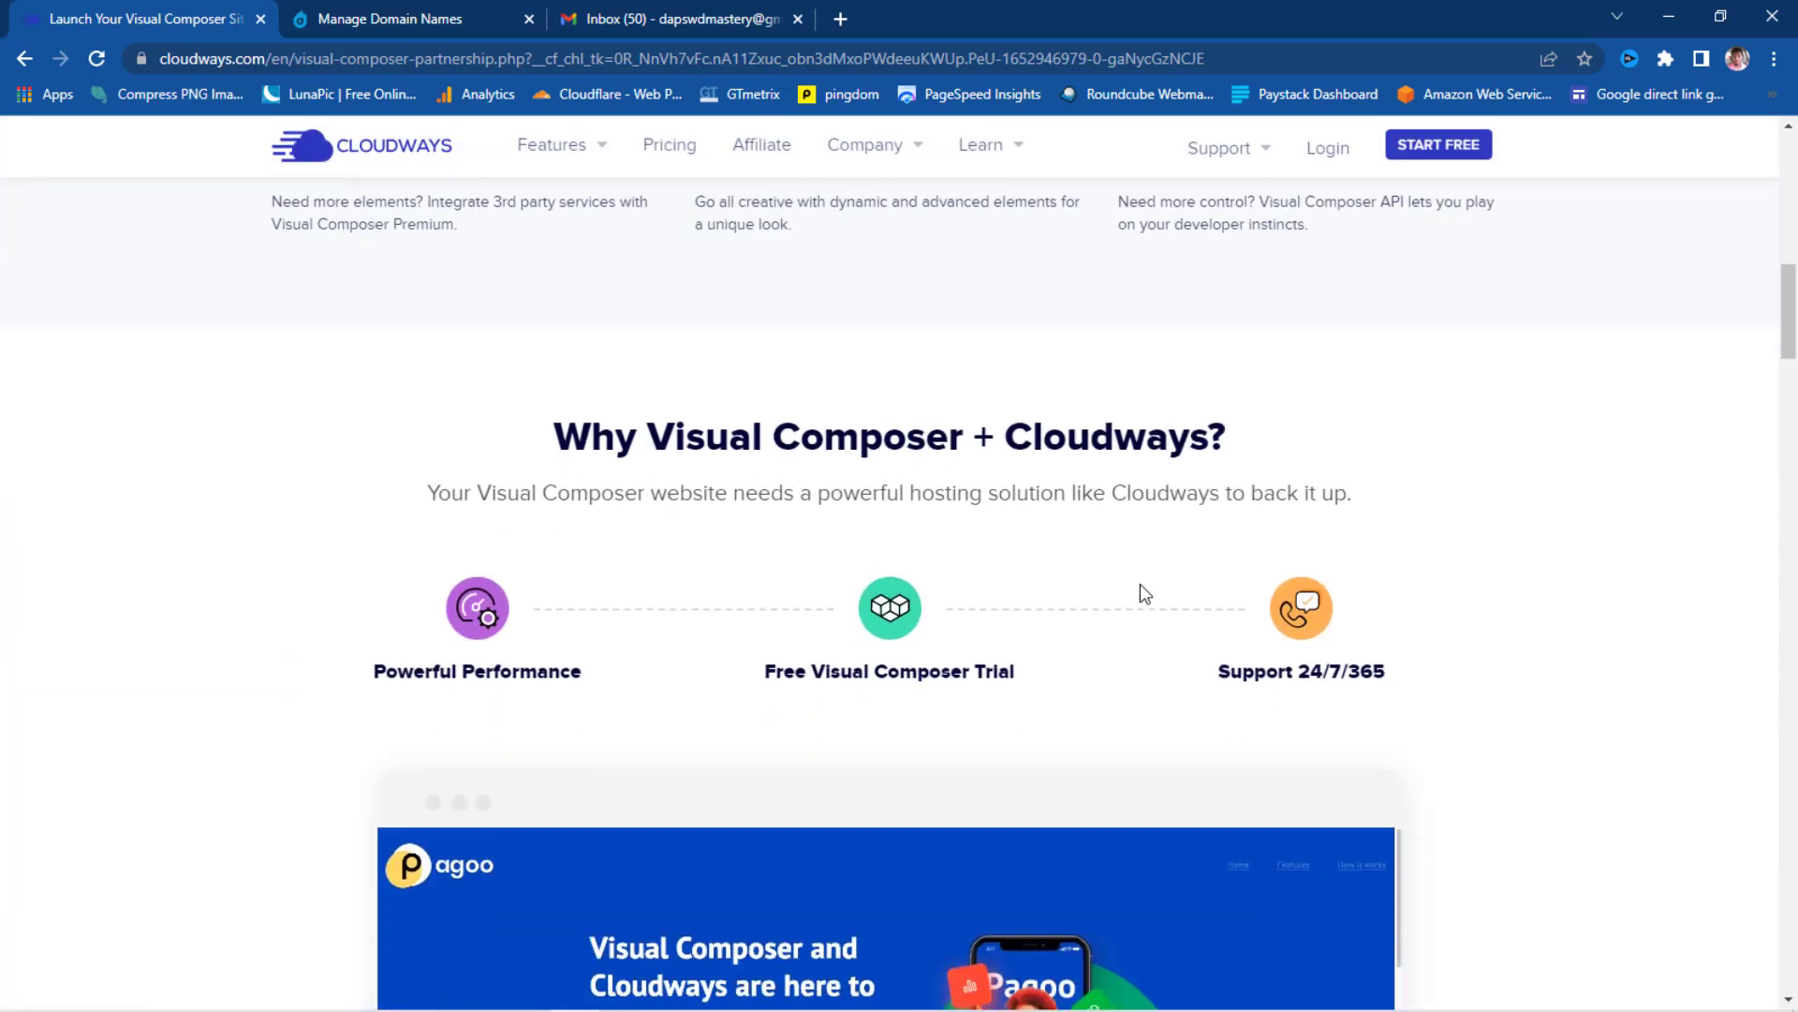
{"action": "scroll", "coordinate": [1139, 582], "scroll_direction": "down", "scroll_amount": 18}
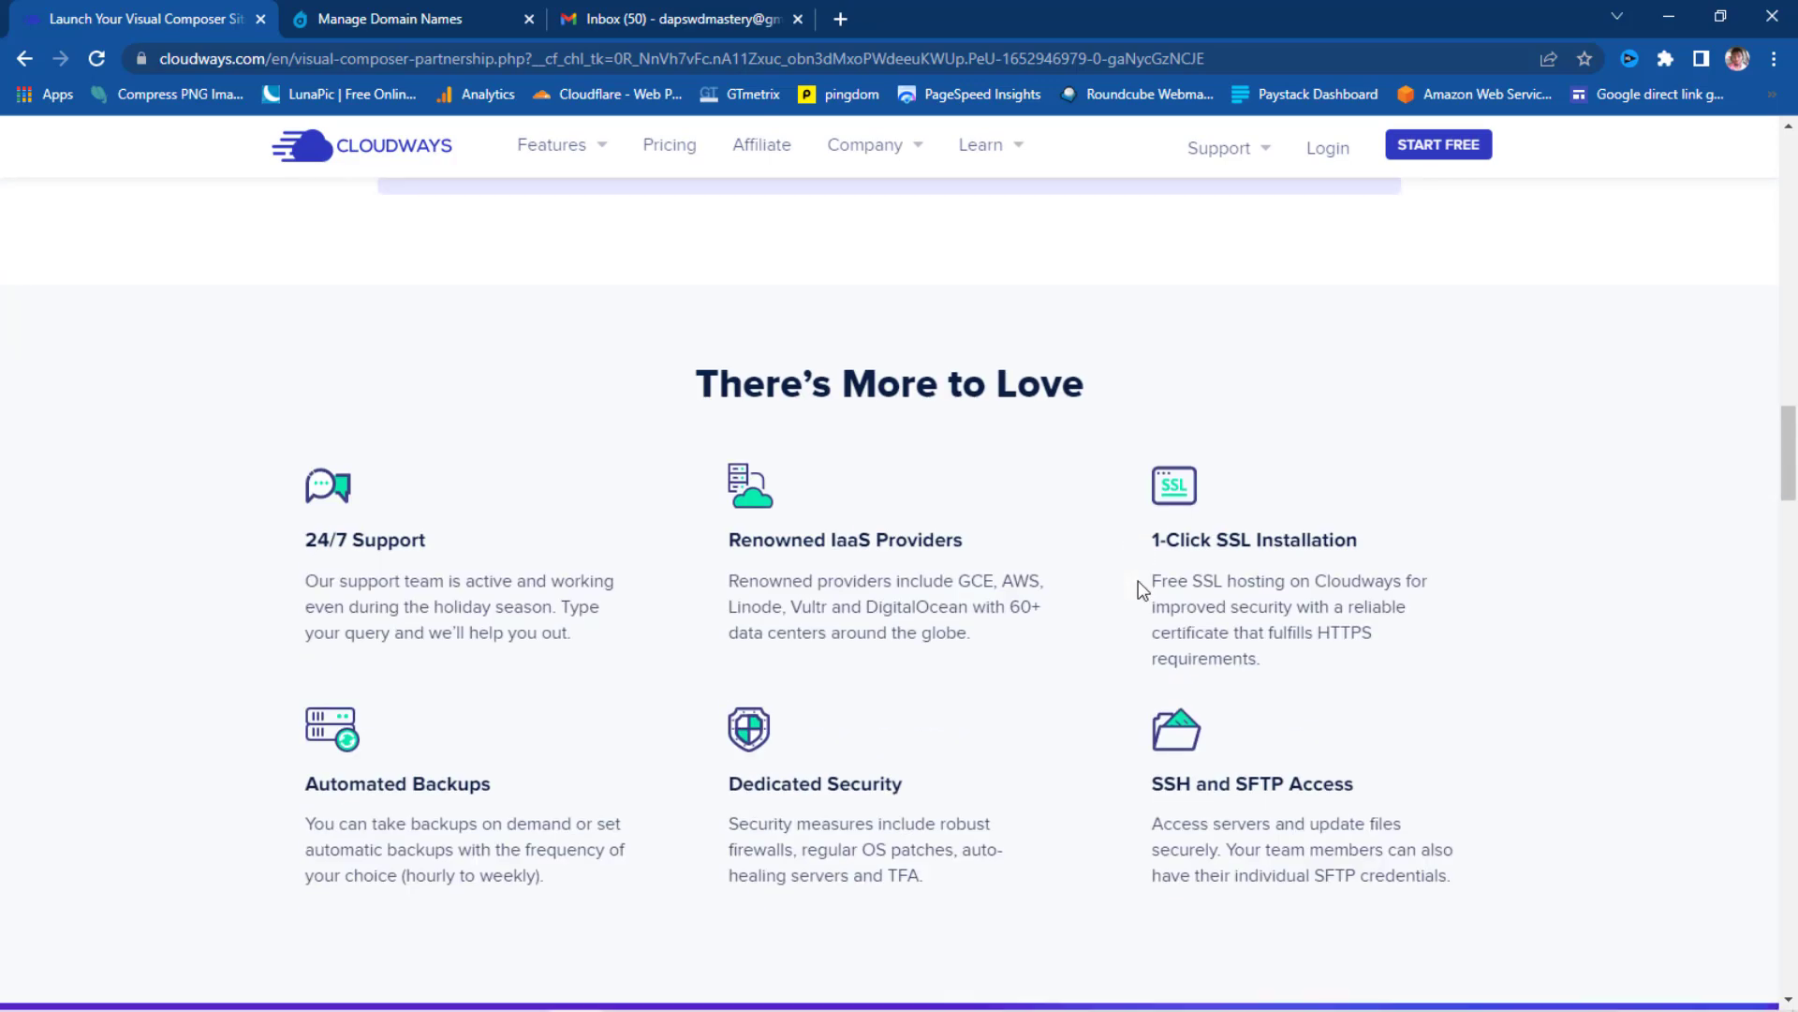
{"action": "scroll", "coordinate": [1140, 590], "scroll_direction": "down", "scroll_amount": 10}
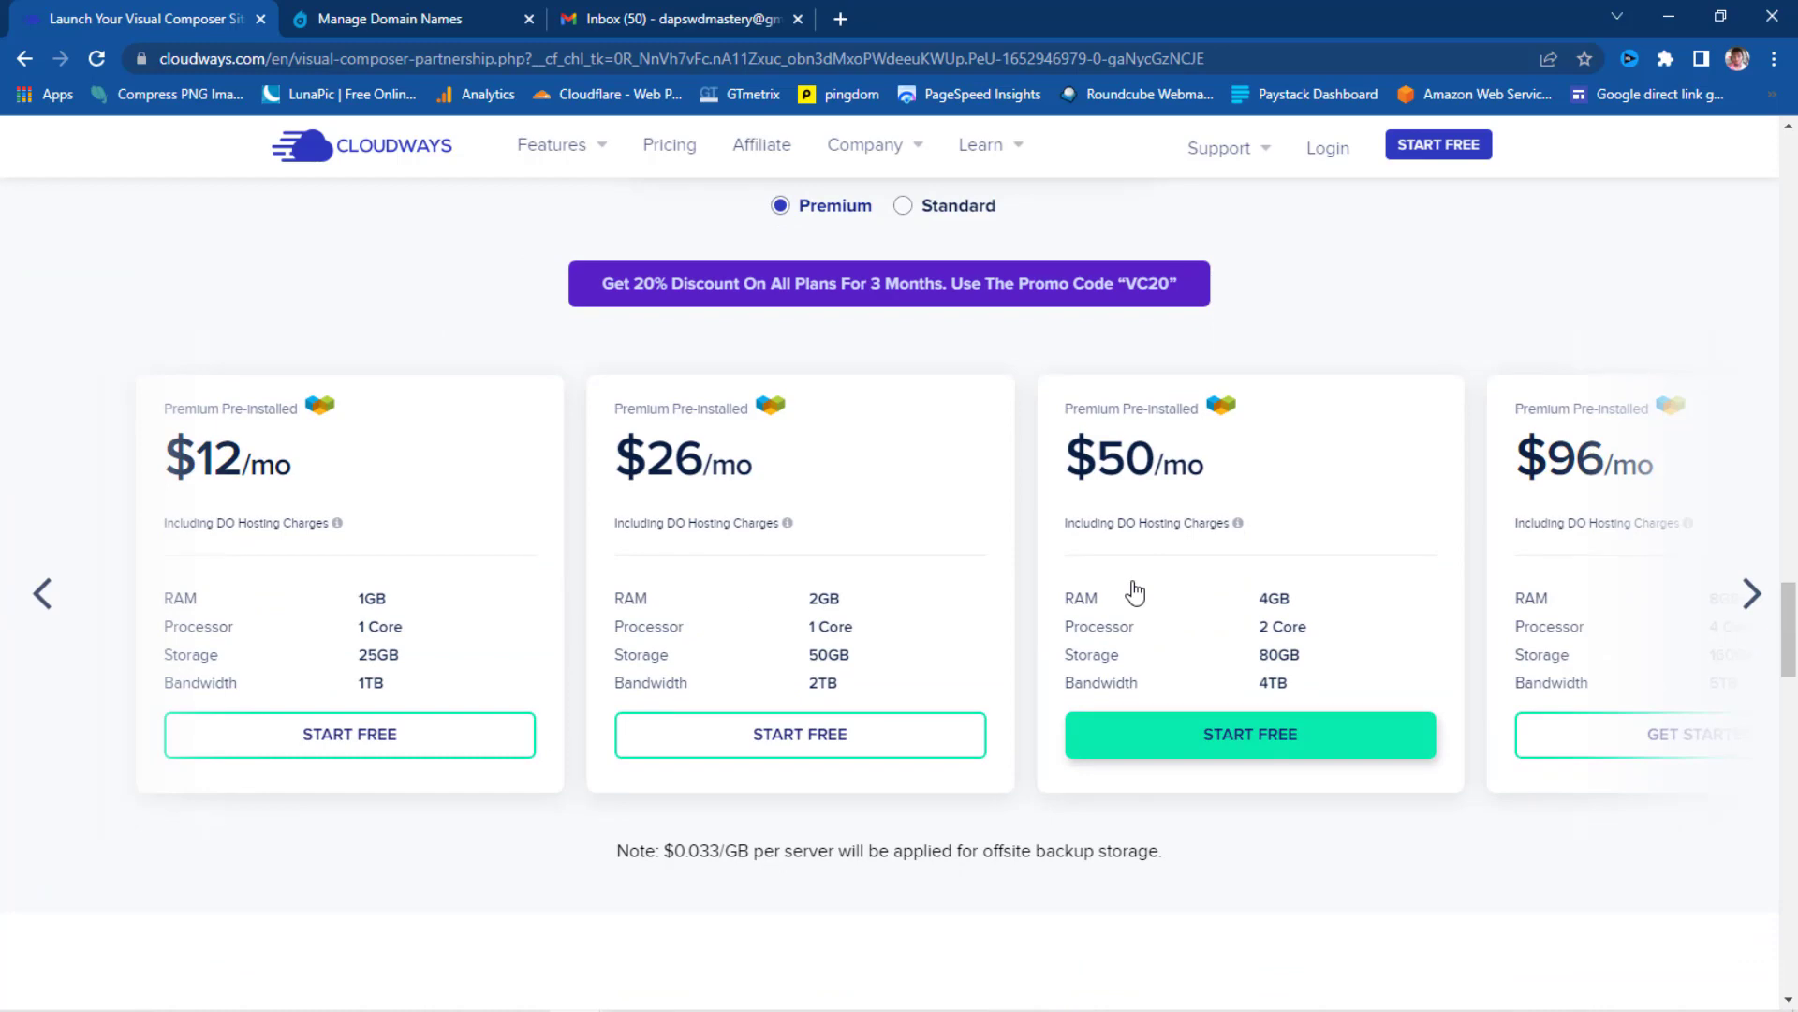
{"action": "scroll", "coordinate": [1123, 582], "scroll_direction": "up", "scroll_amount": 7}
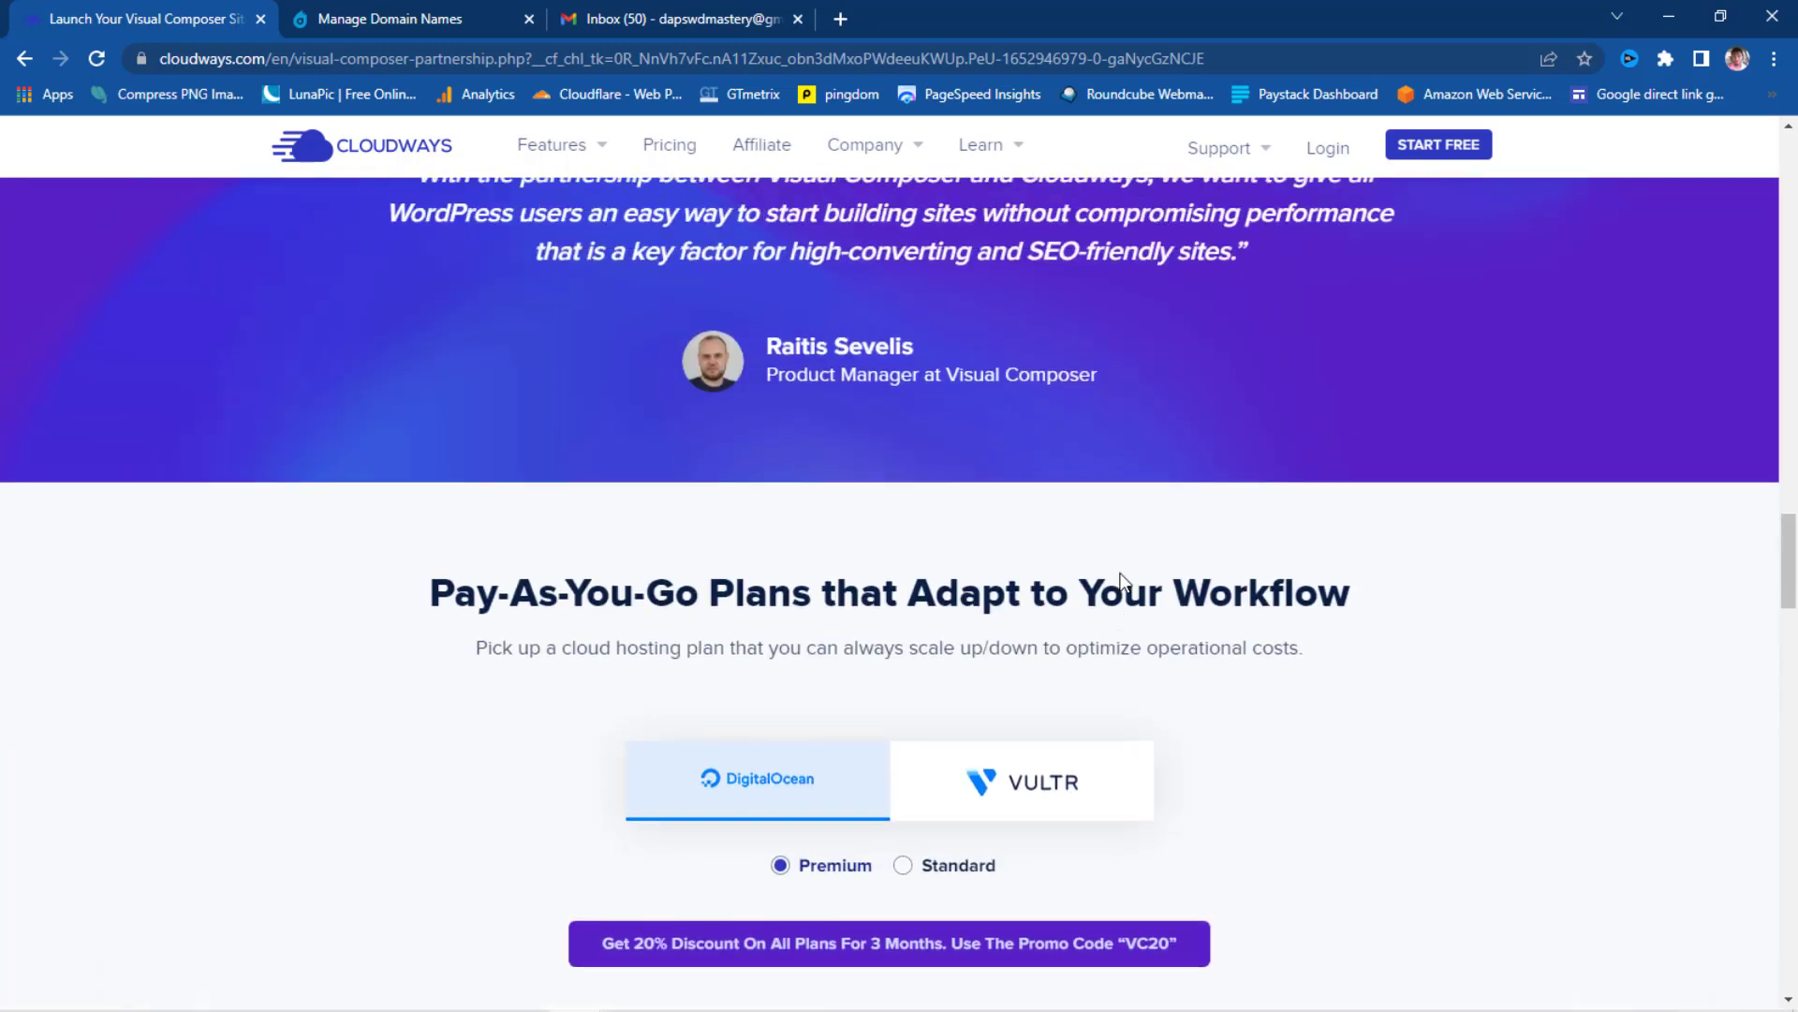
{"action": "scroll", "coordinate": [1120, 576], "scroll_direction": "down", "scroll_amount": 18}
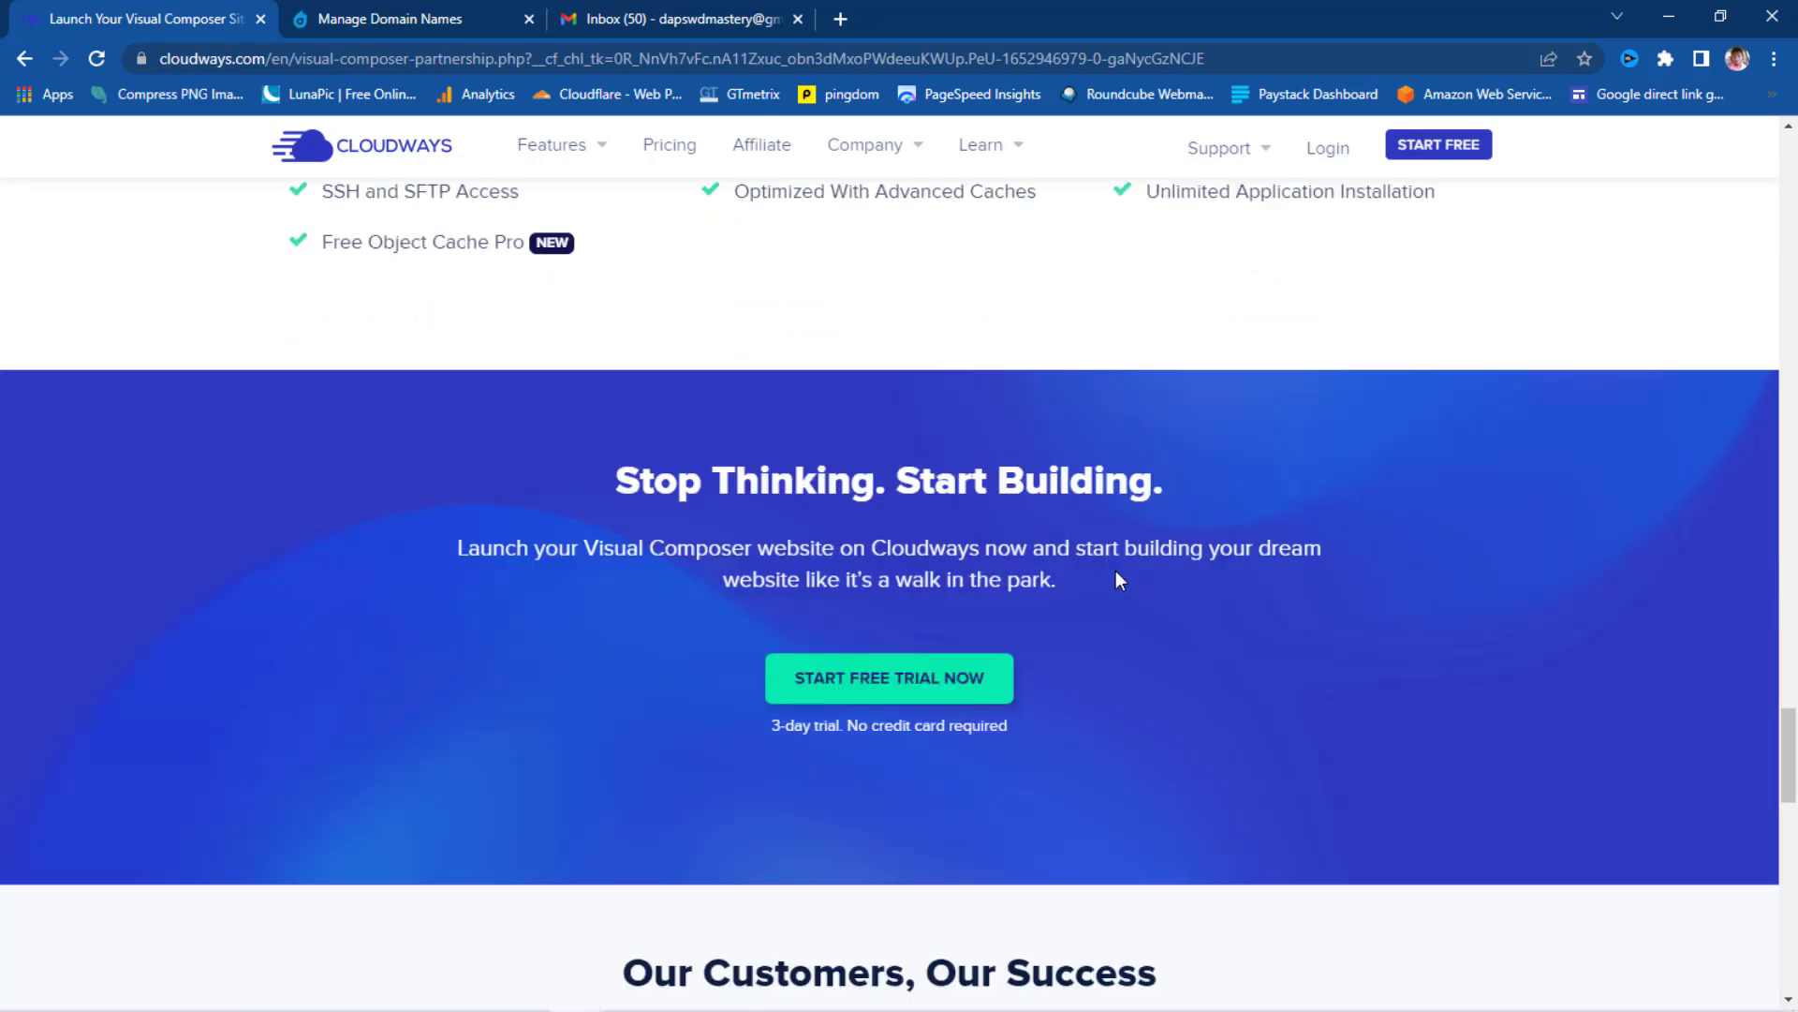
{"action": "scroll", "coordinate": [1118, 578], "scroll_direction": "down", "scroll_amount": 8}
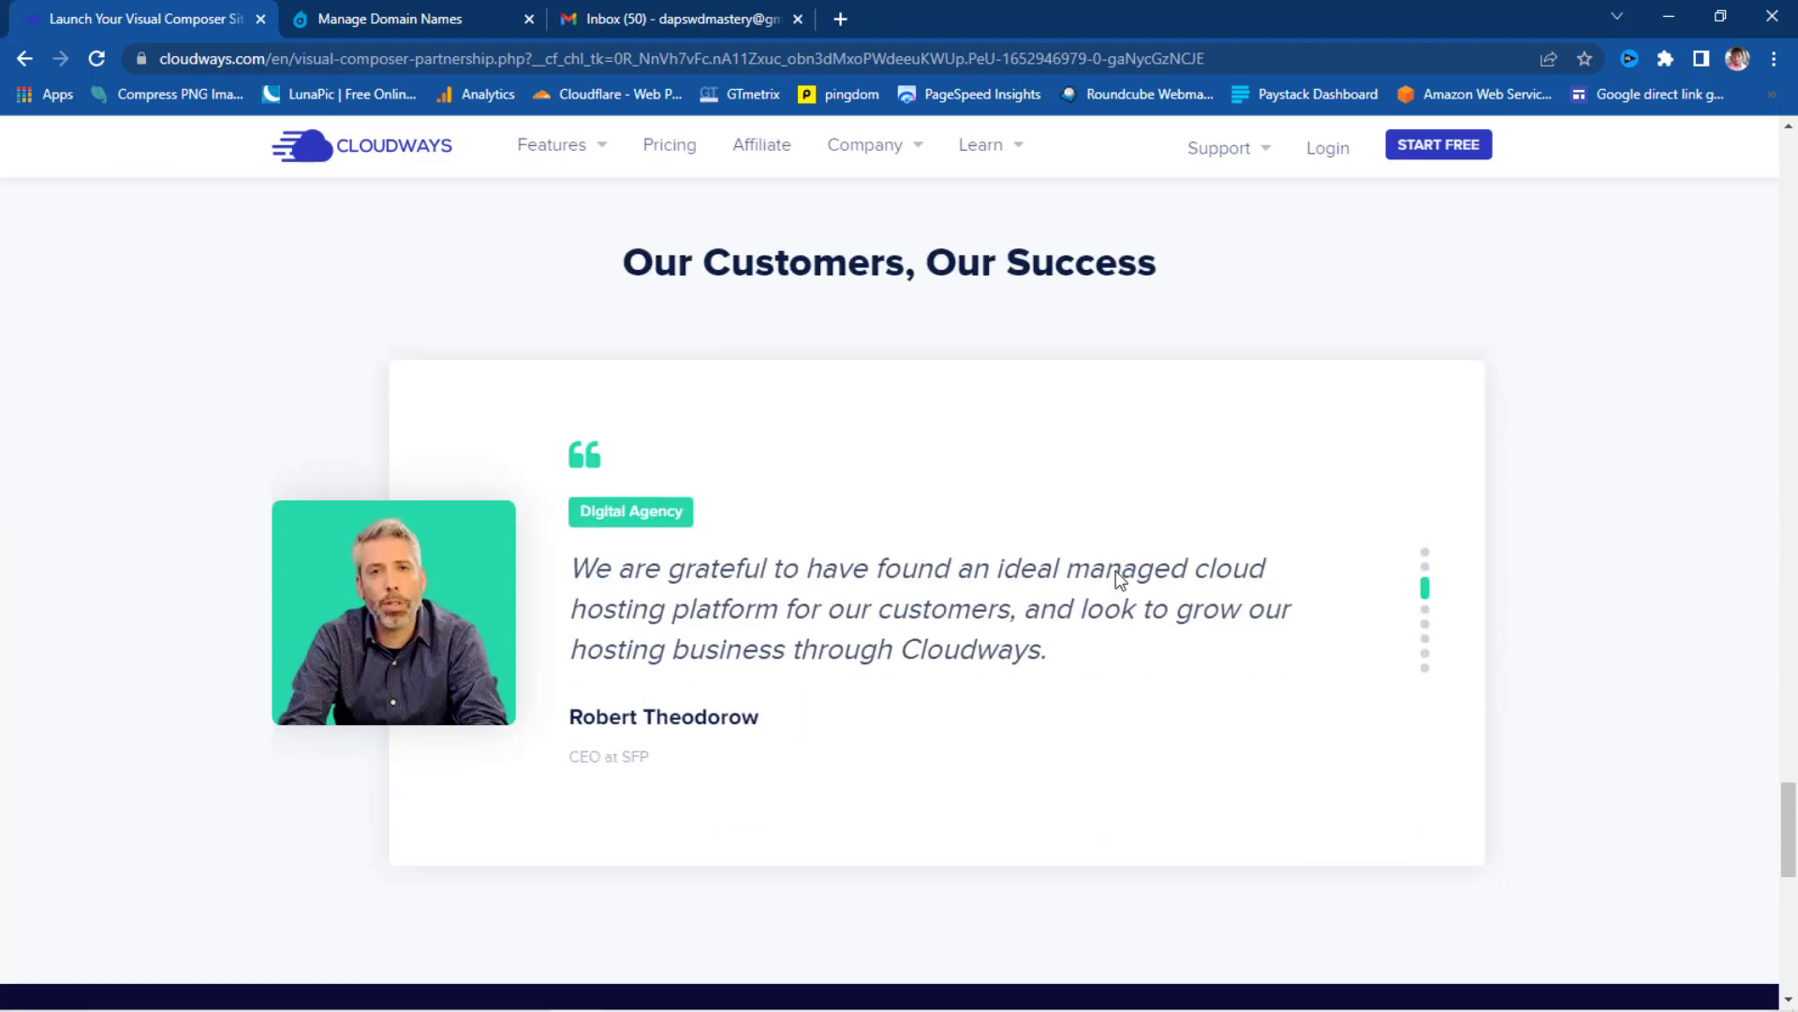
{"action": "scroll", "coordinate": [1119, 576], "scroll_direction": "down", "scroll_amount": 7}
{"action": "scroll", "coordinate": [1119, 566], "scroll_direction": "up", "scroll_amount": 13}
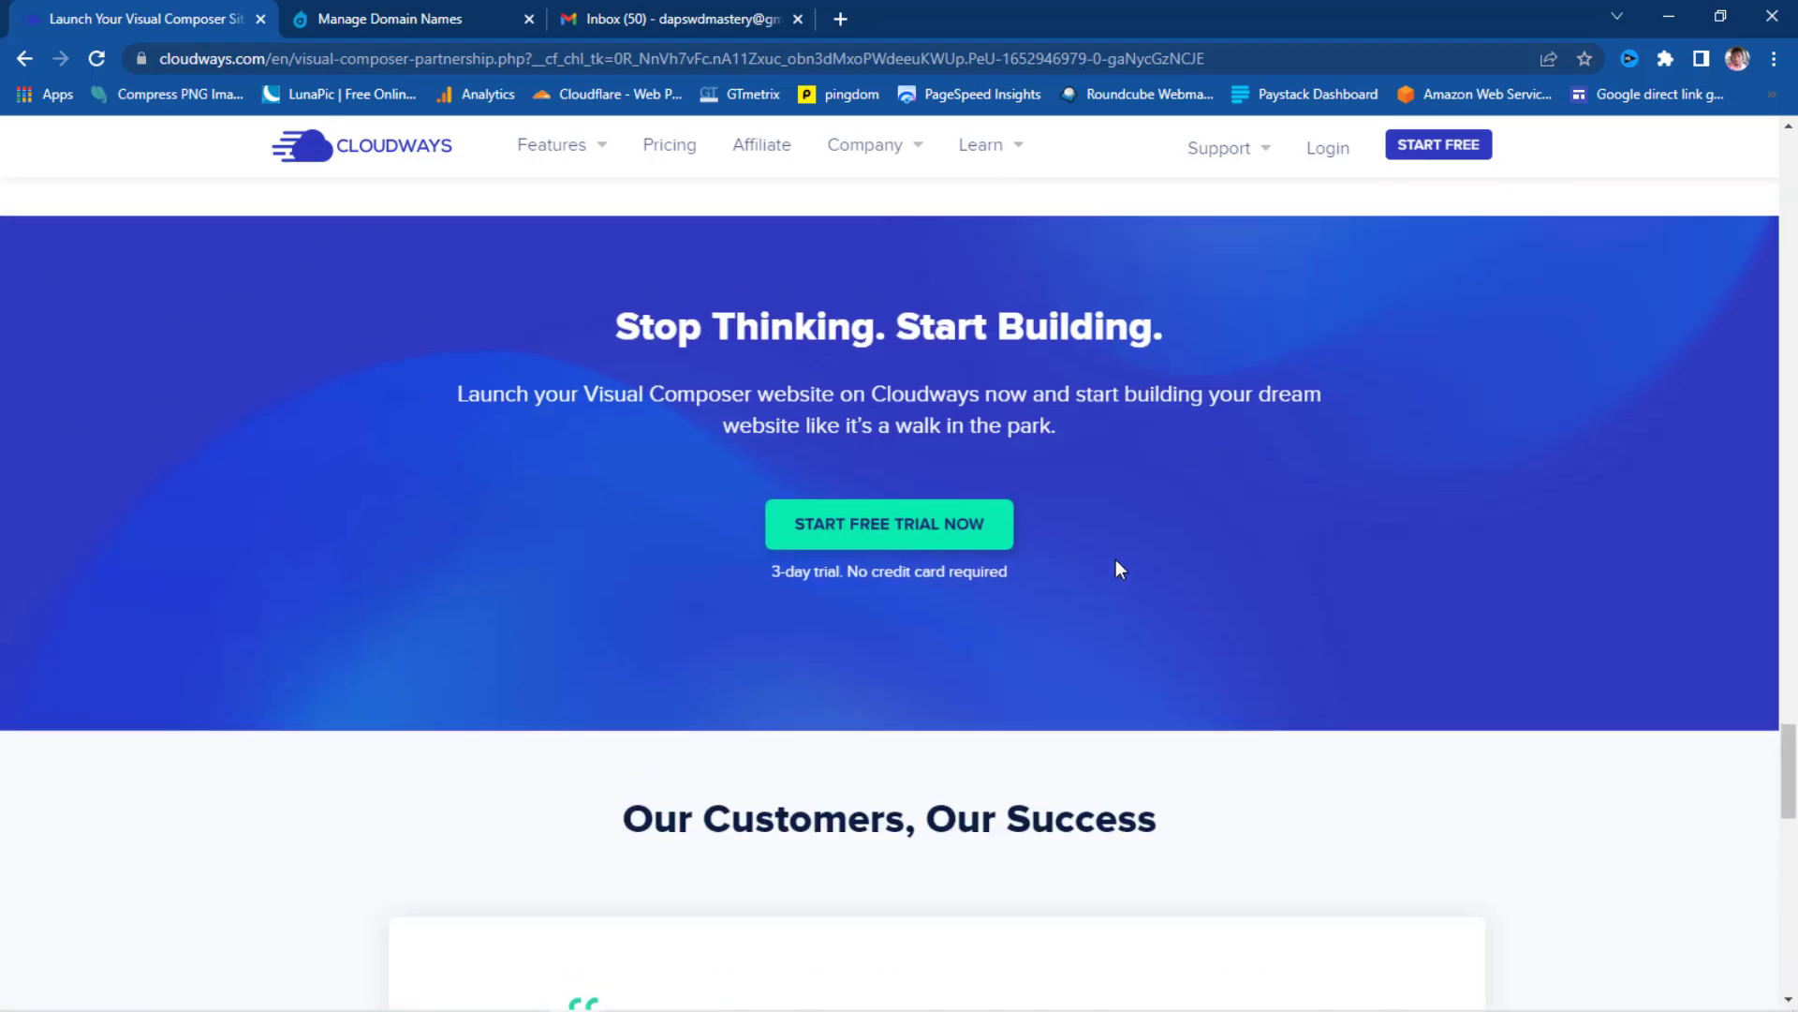
{"action": "scroll", "coordinate": [1117, 569], "scroll_direction": "up", "scroll_amount": 20}
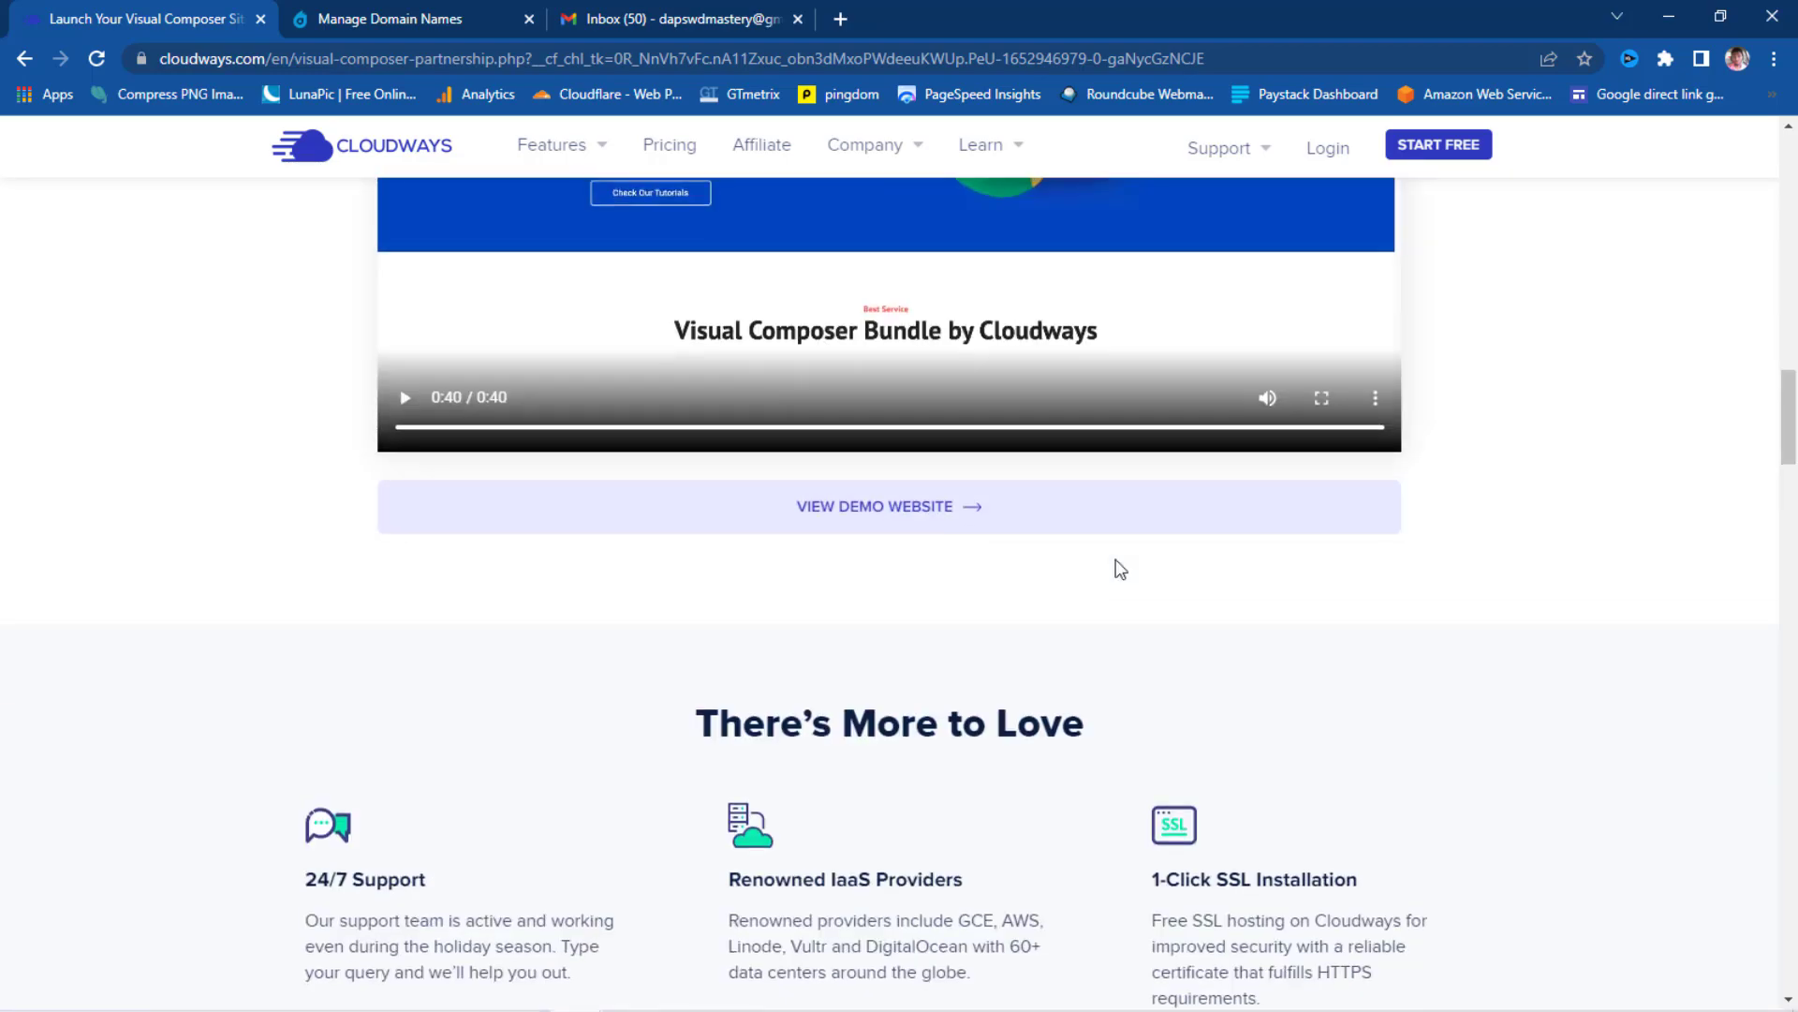
{"action": "scroll", "coordinate": [1120, 566], "scroll_direction": "up", "scroll_amount": 15}
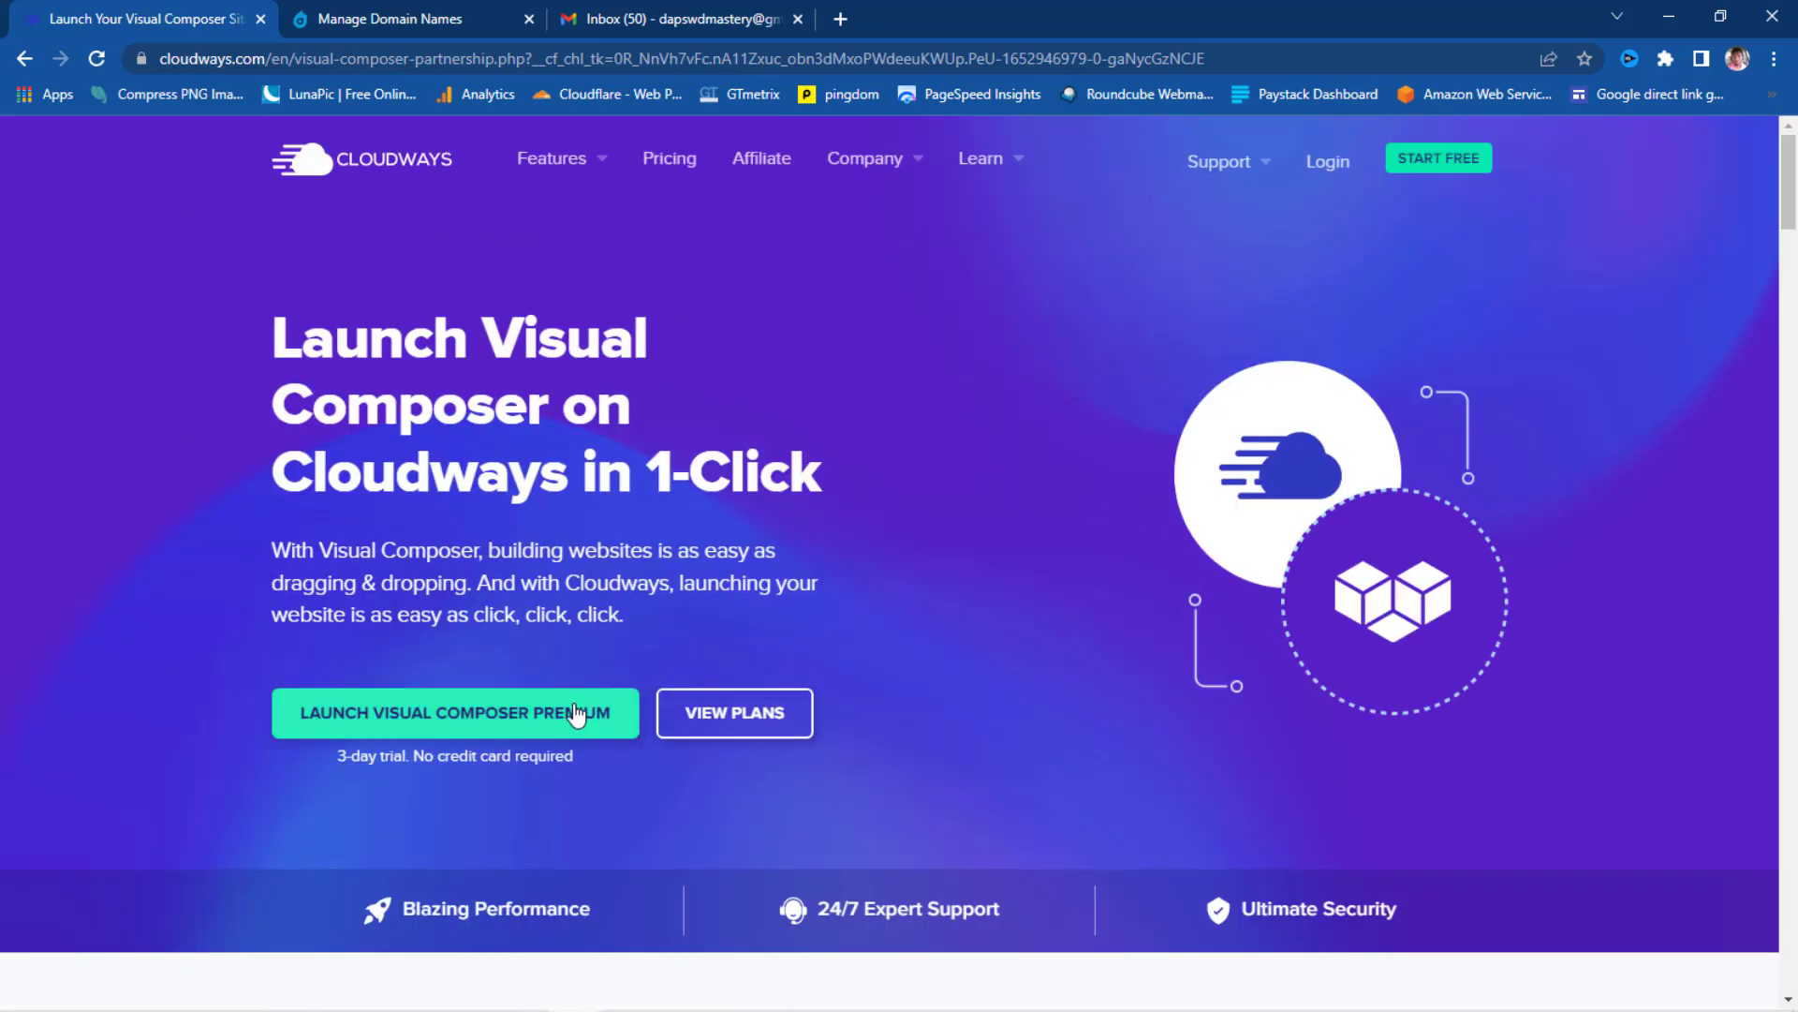
{"action": "left_click", "coordinate": [565, 716]}
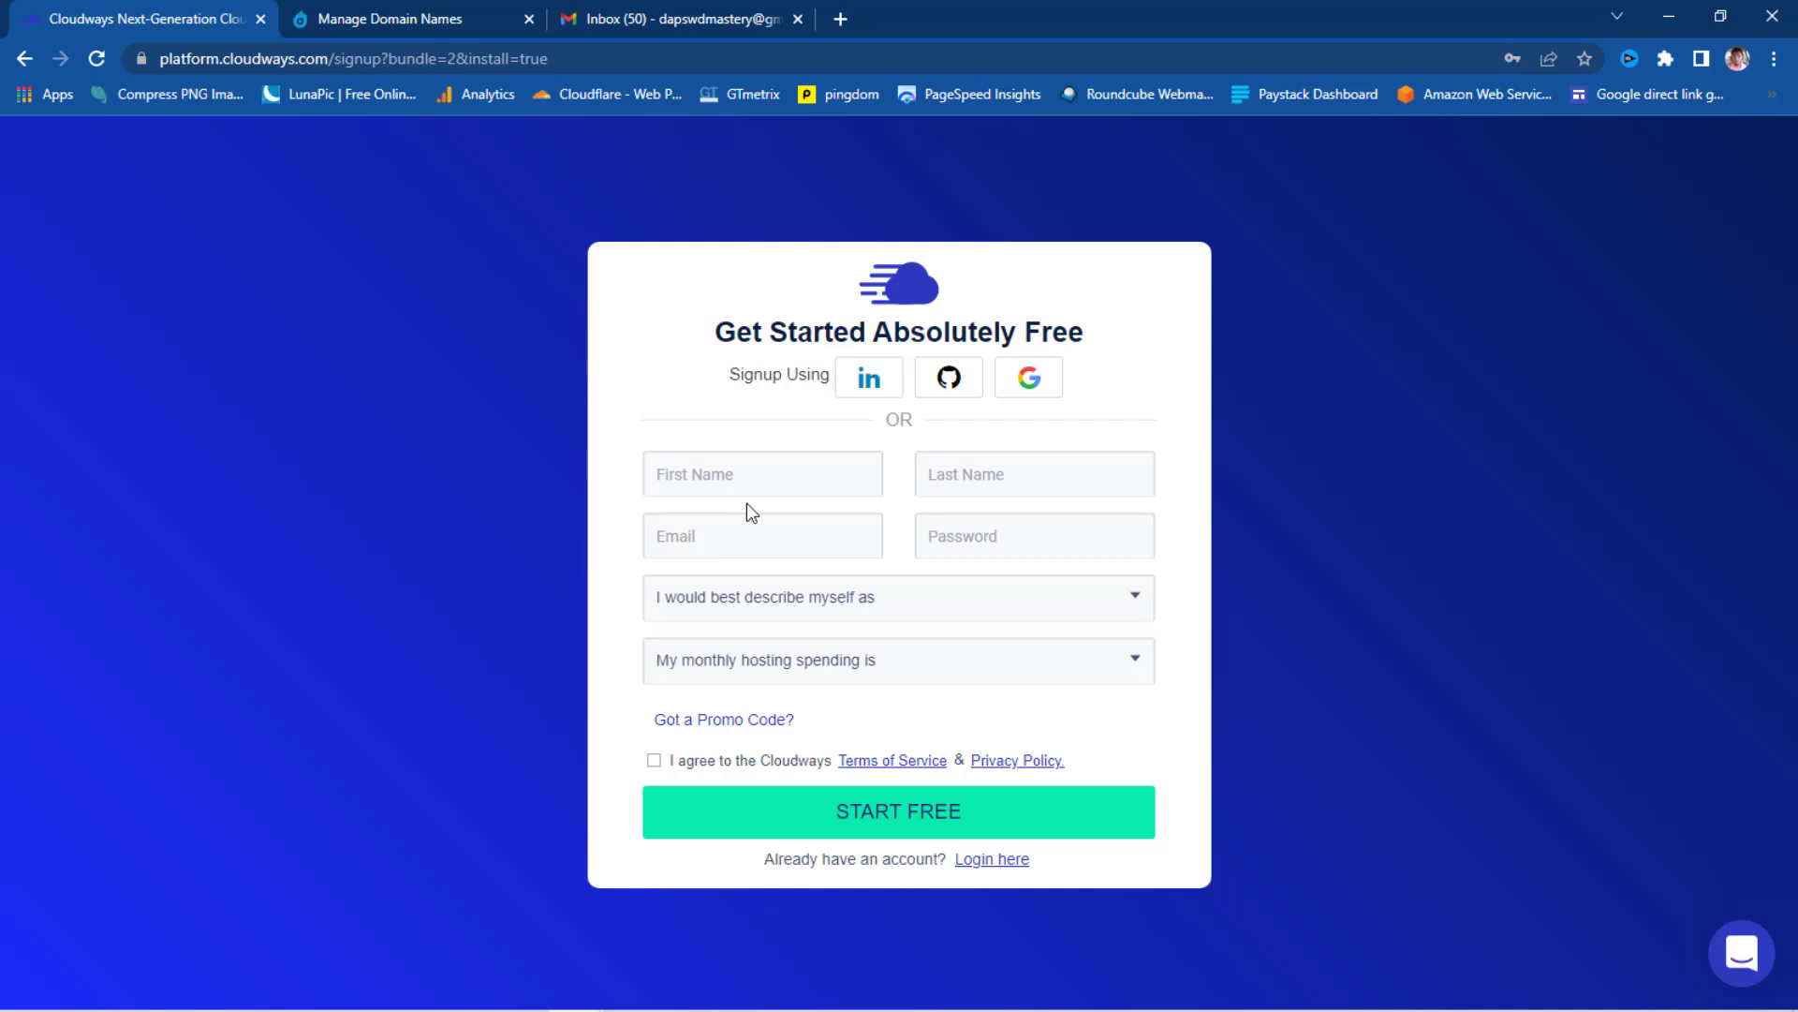
Enter the first and last name, account e-mail and pasted password in the signup form
{"action": "type", "text": "Daps"}
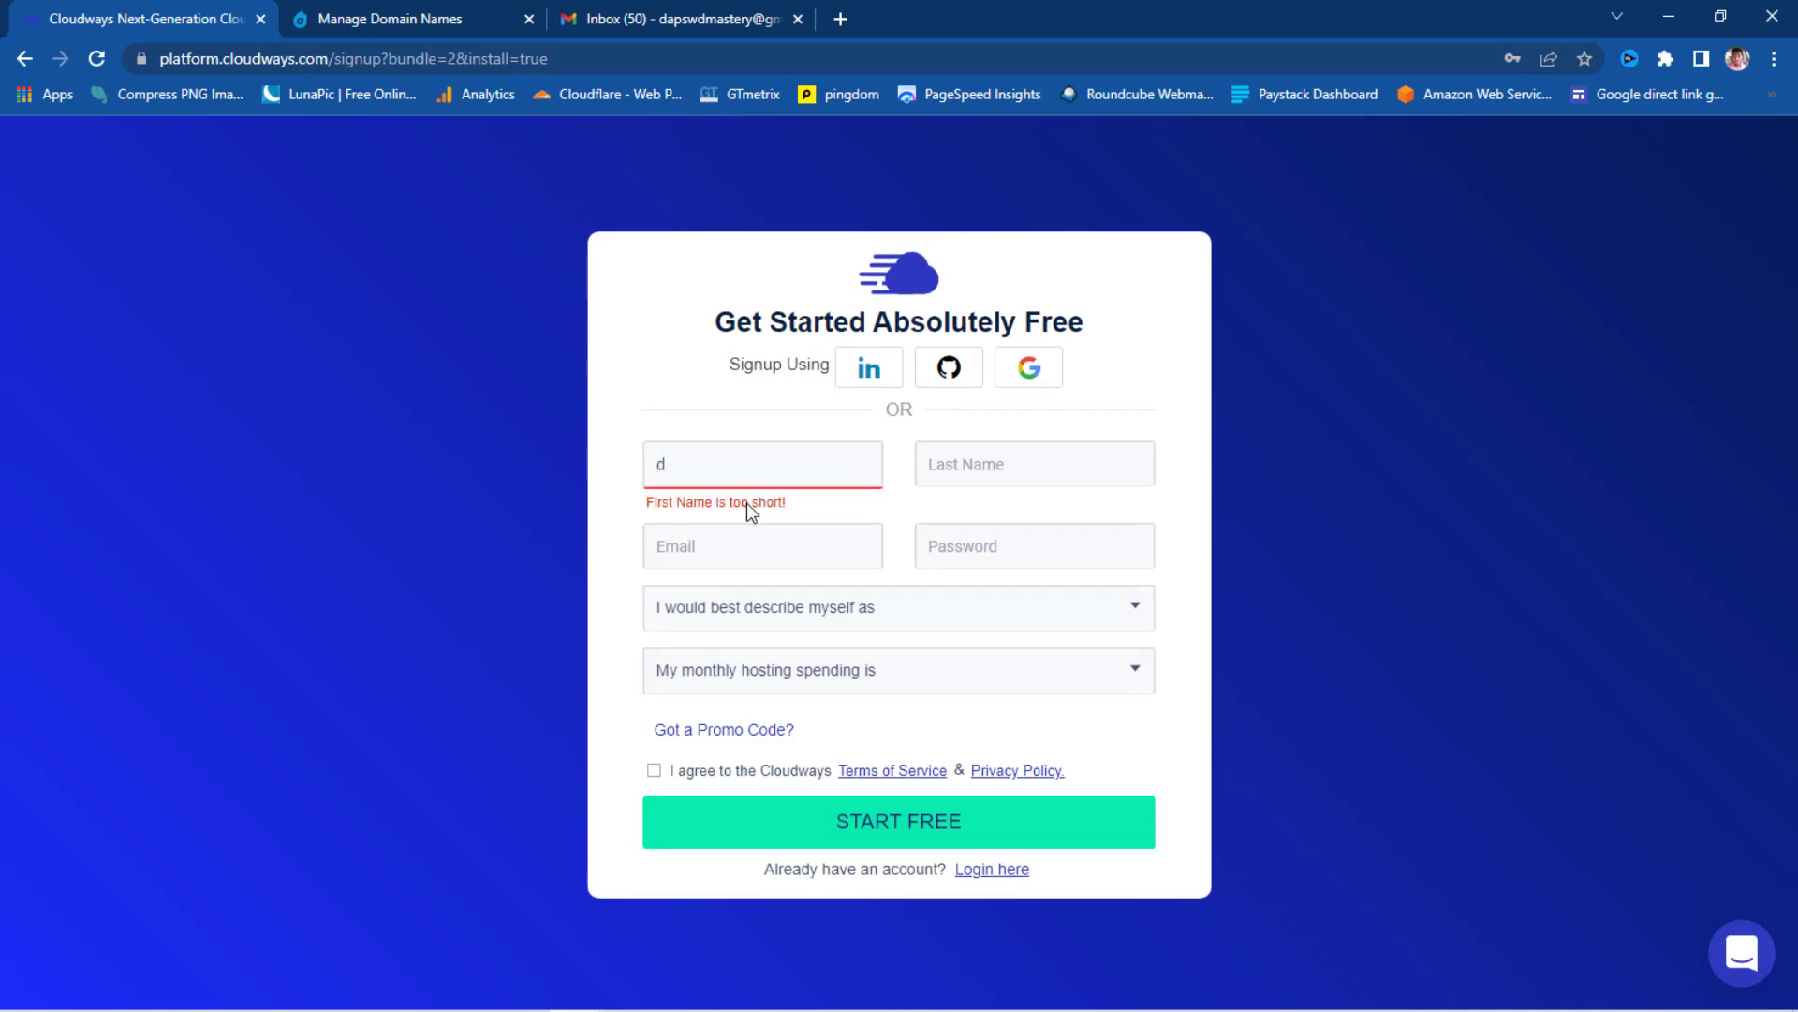
{"action": "key", "text": "Tab"}
{"action": "type", "text": "Tutorial"}
{"action": "left_click", "coordinate": [742, 536]}
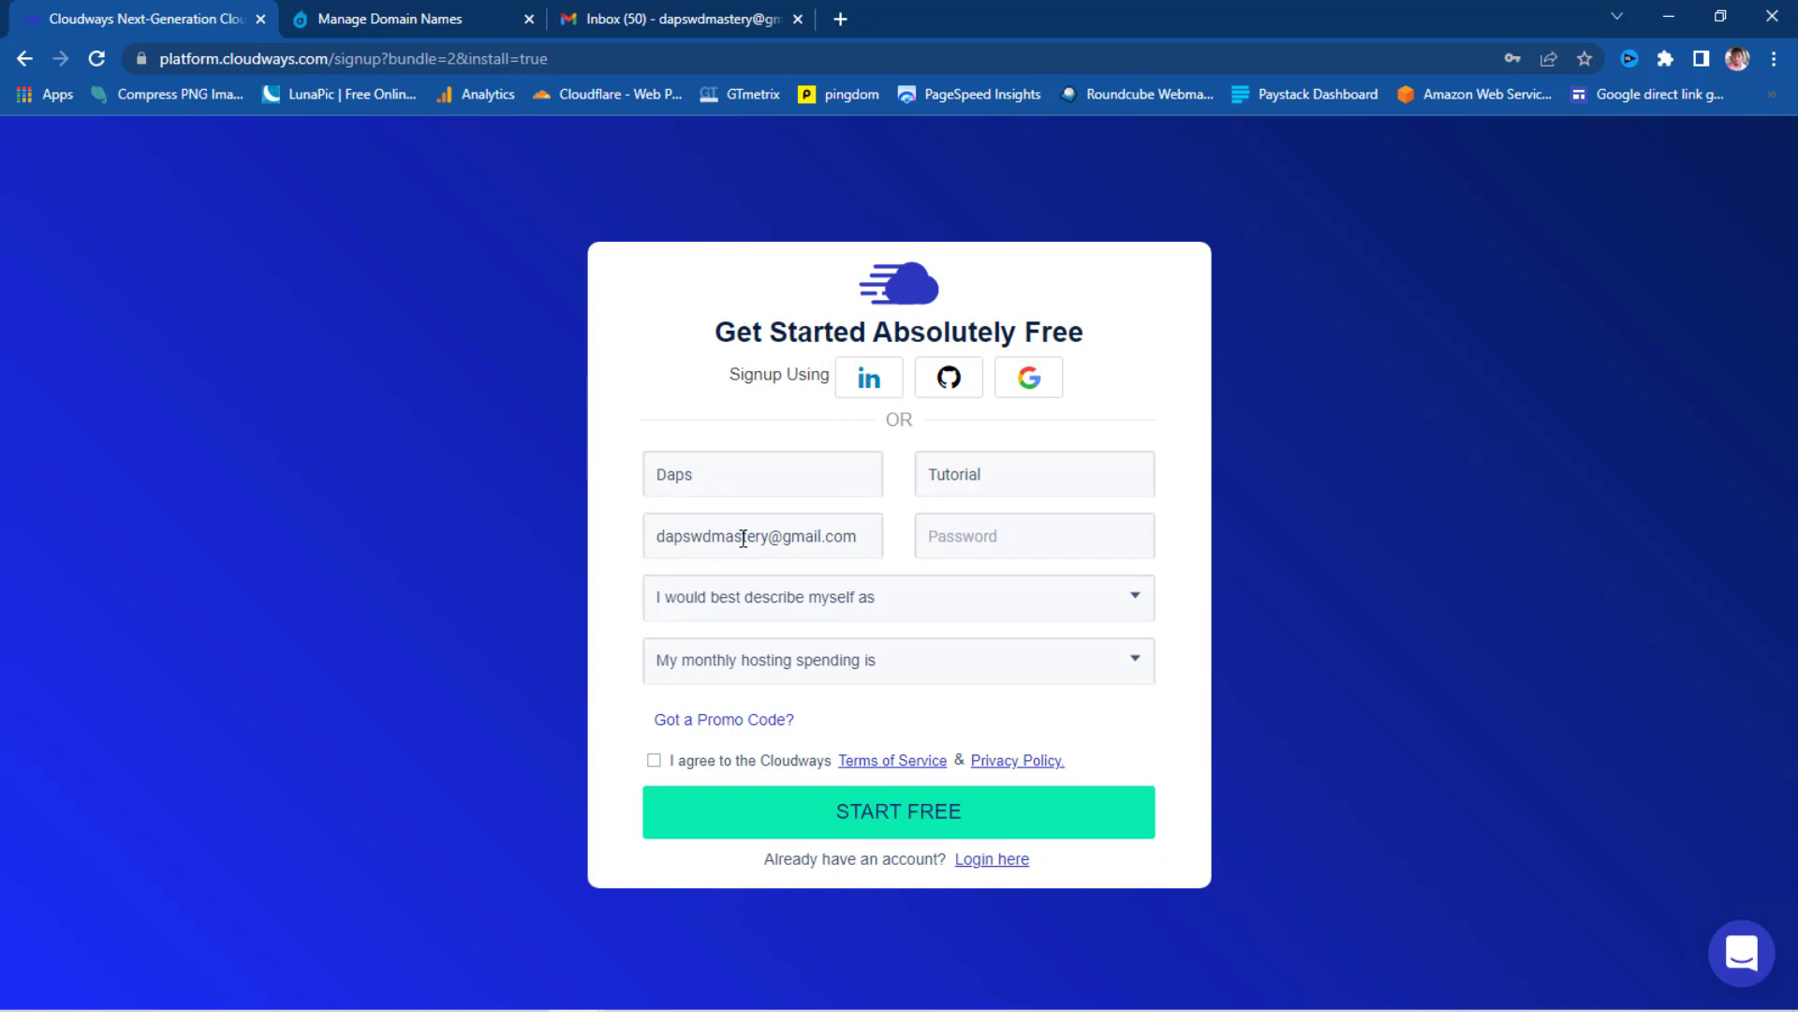
{"action": "left_click", "coordinate": [955, 532]}
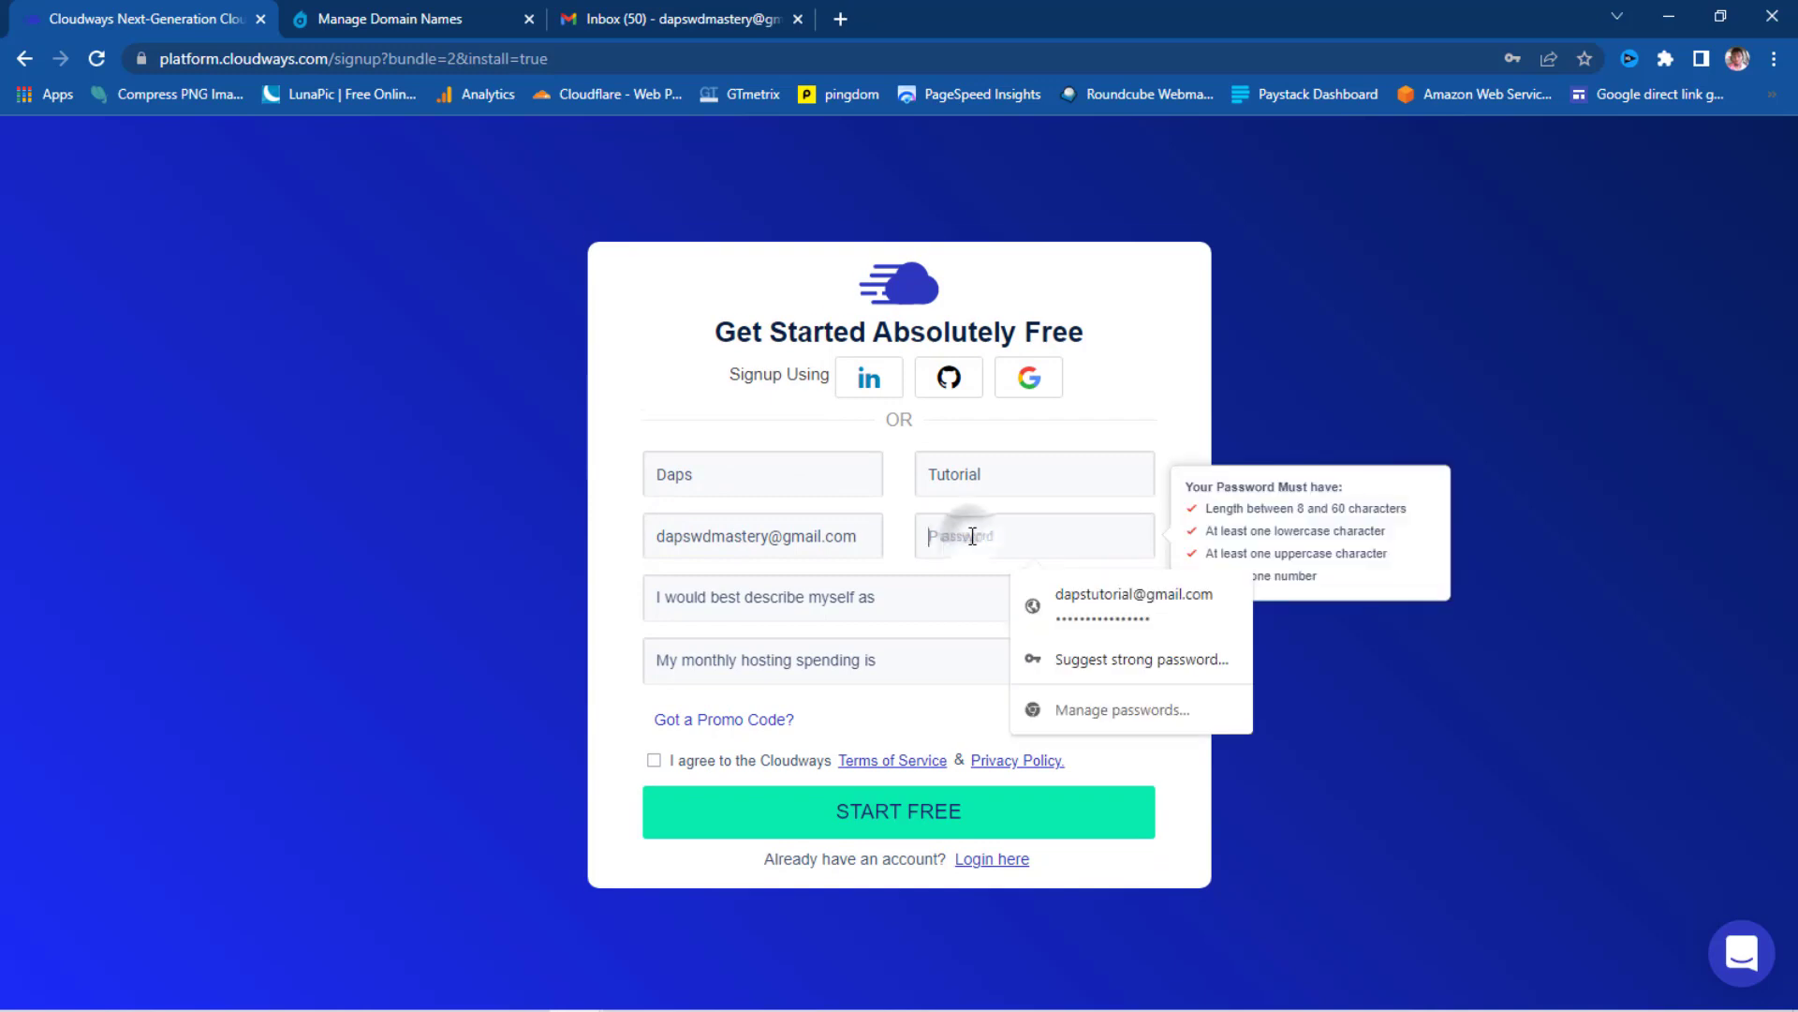
{"action": "key", "text": "ctrl+v"}
Choose Freelance Developer/Designer and $0 - $50 spending, accept the terms, and submit the signup
{"action": "left_click", "coordinate": [860, 596]}
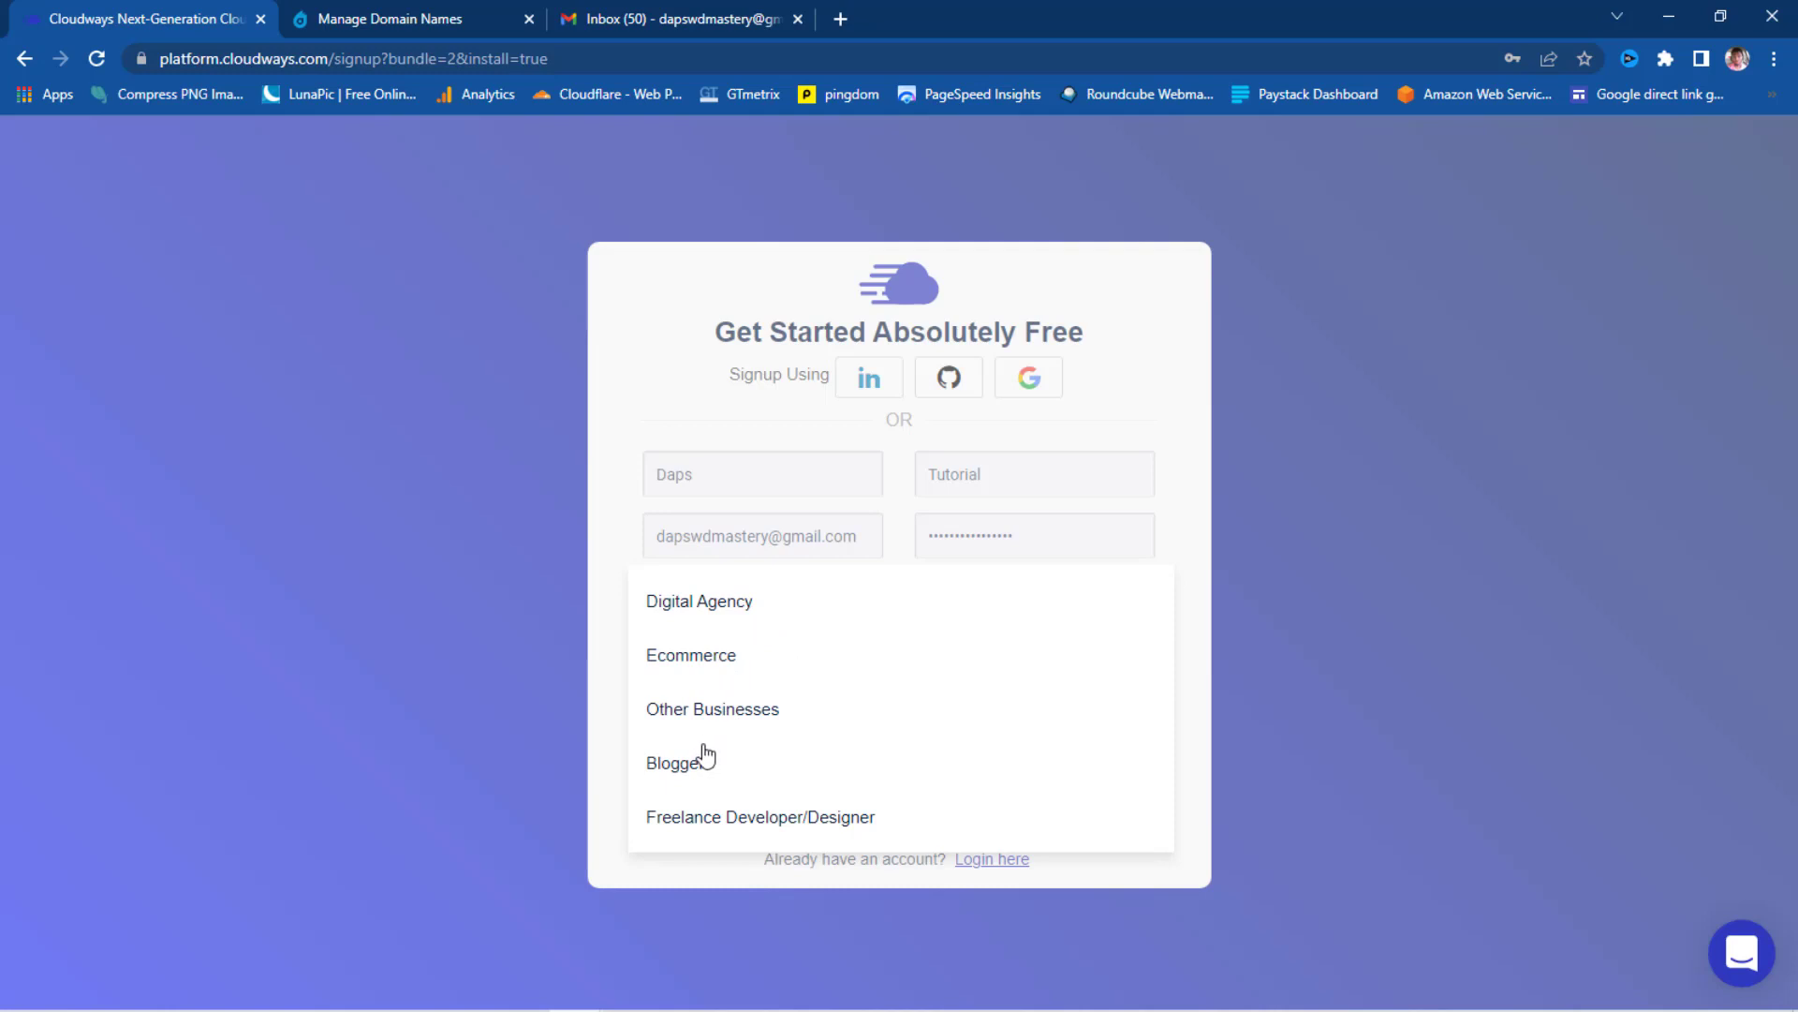
{"action": "left_click", "coordinate": [770, 822]}
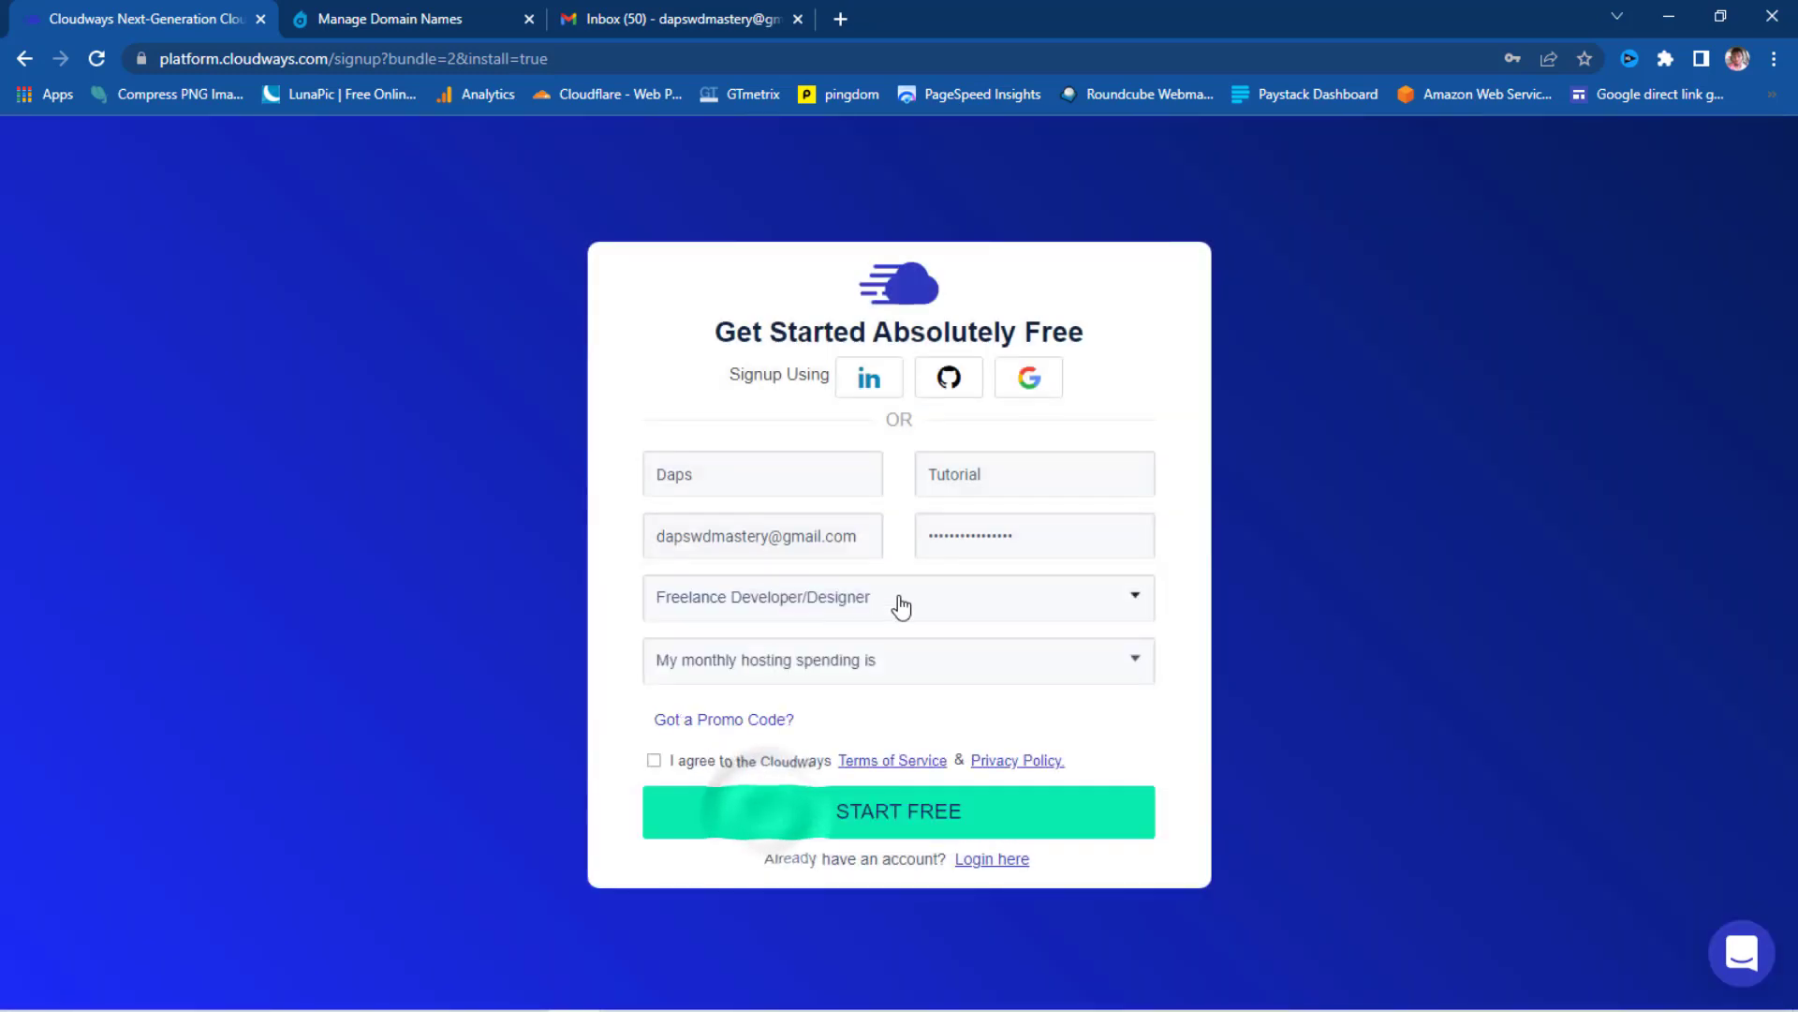
{"action": "left_click", "coordinate": [1100, 655]}
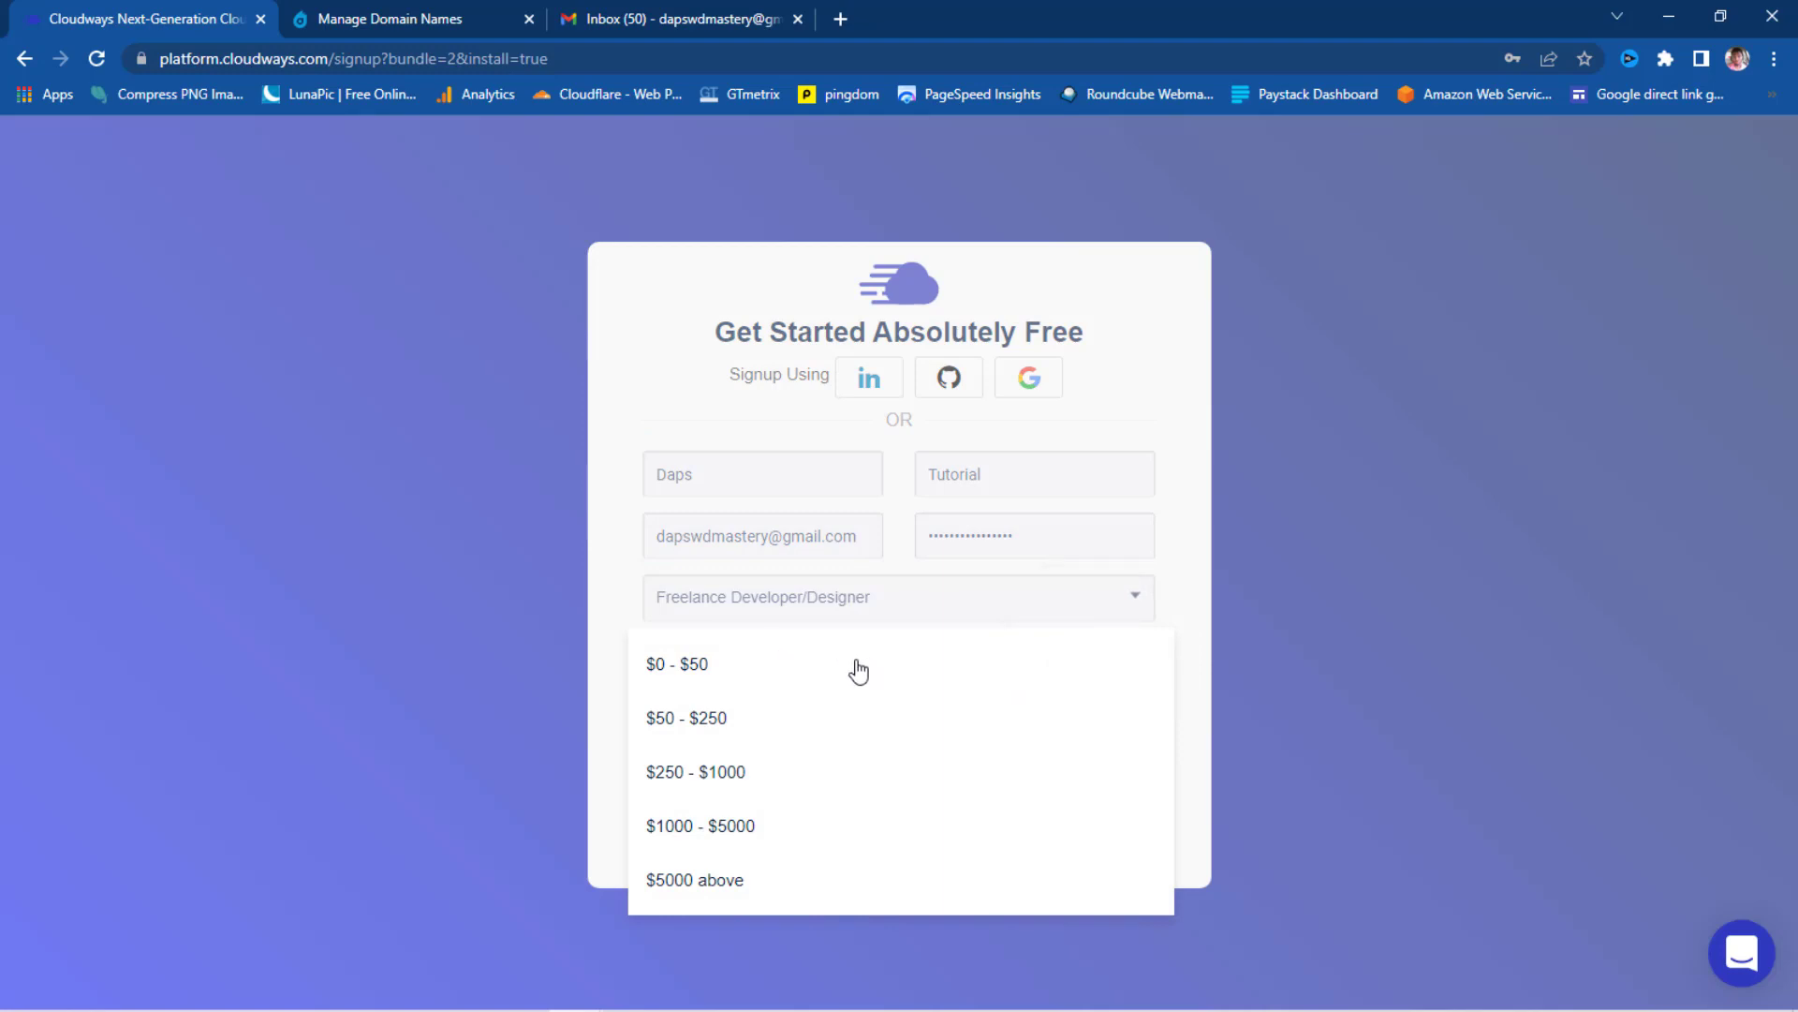
{"action": "left_click", "coordinate": [808, 668]}
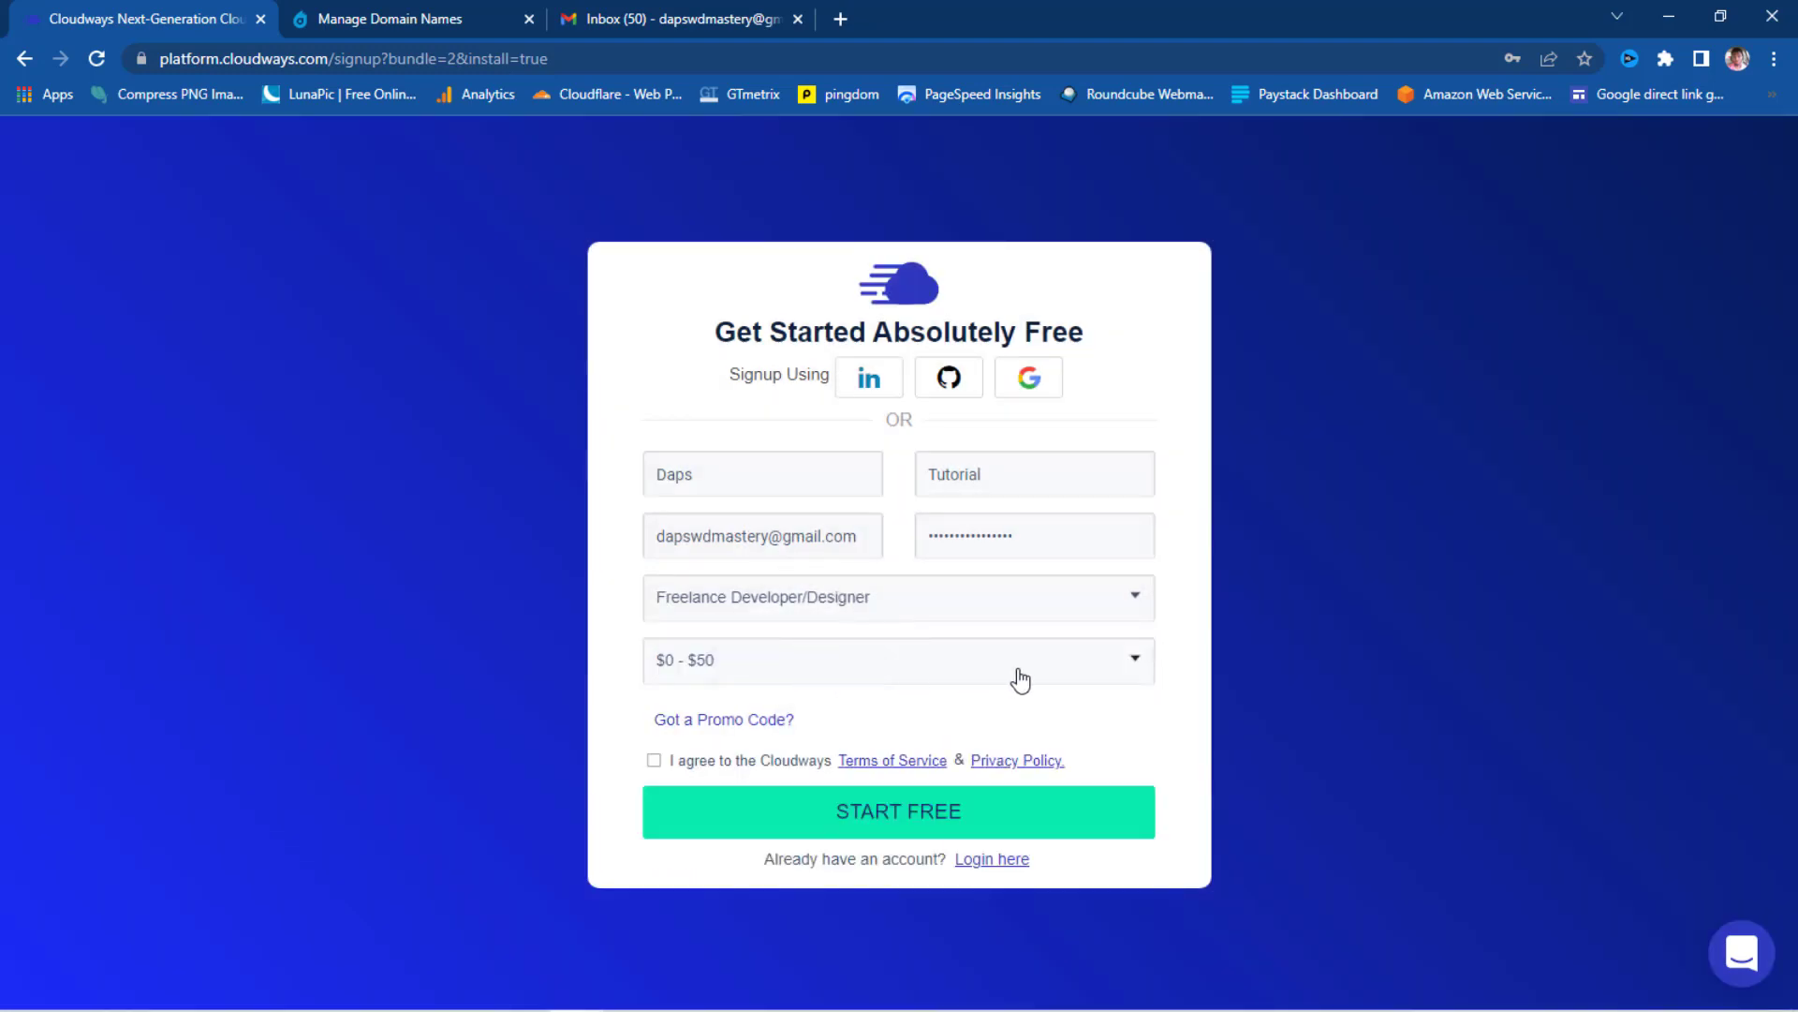
{"action": "left_click", "coordinate": [654, 759]}
{"action": "left_click", "coordinate": [860, 816]}
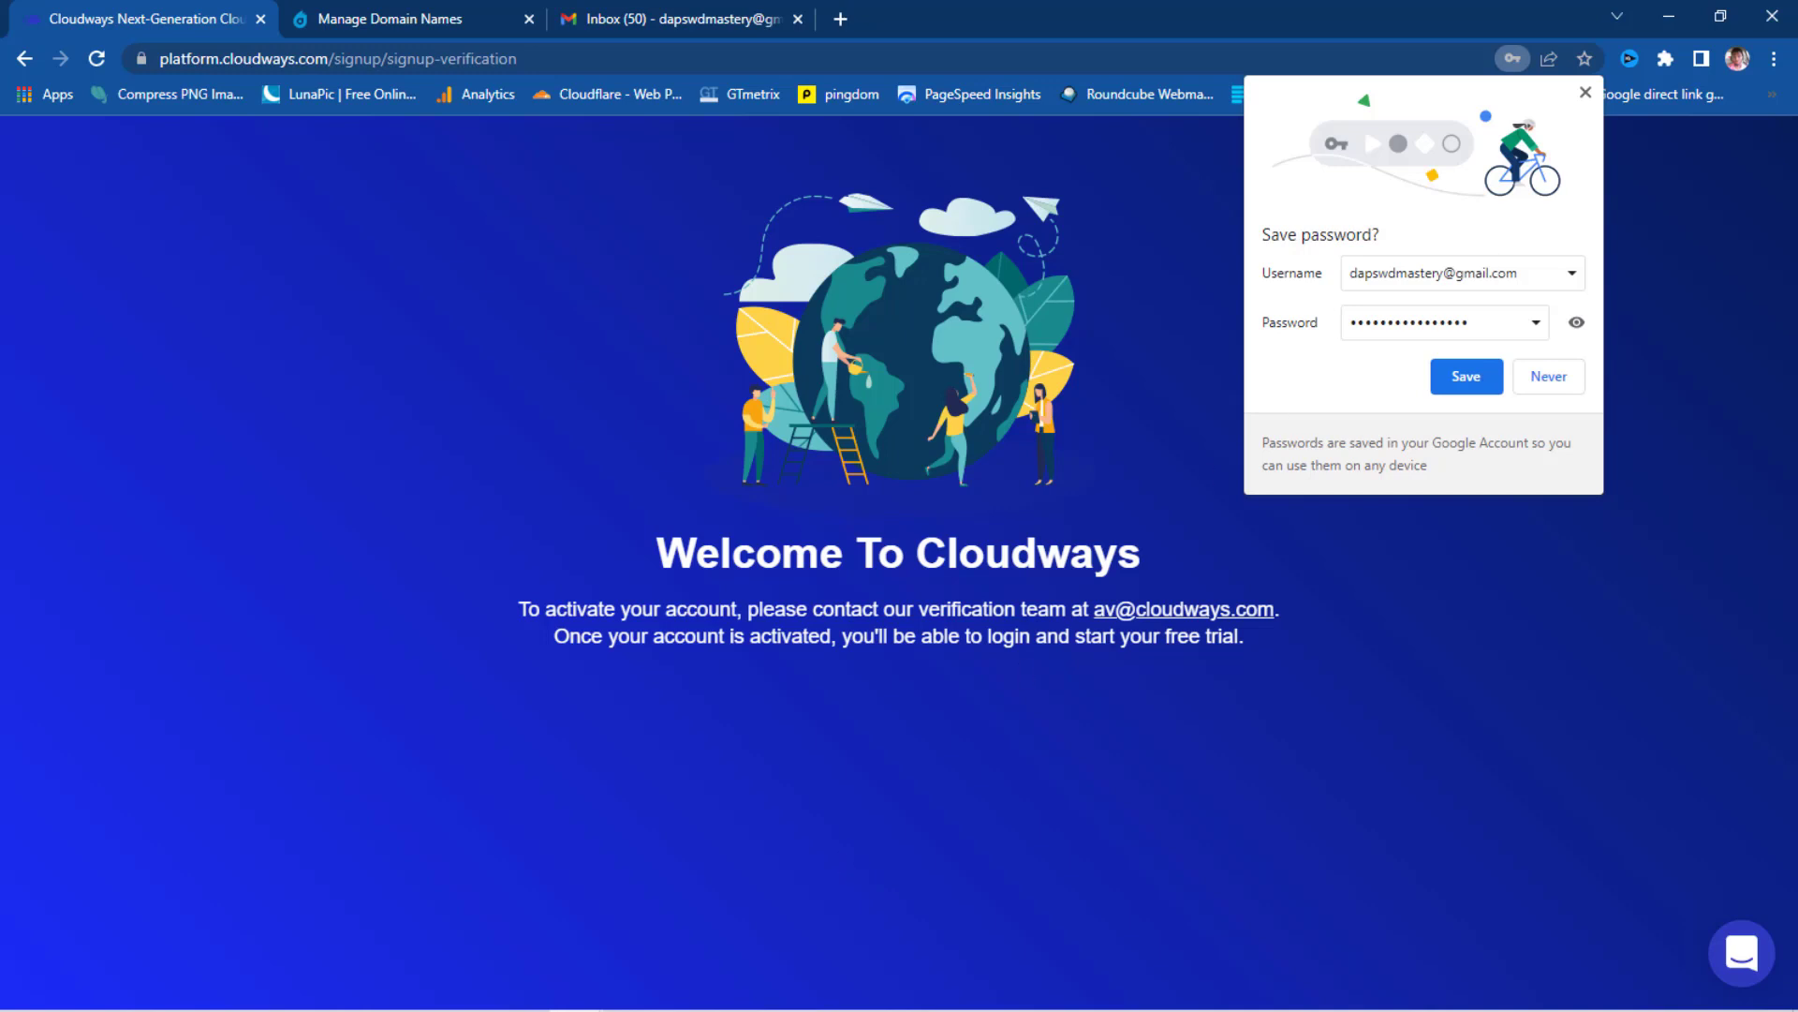
Dismiss the save-password prompt and ask the support chat bot about Verification
{"action": "left_click", "coordinate": [1585, 92]}
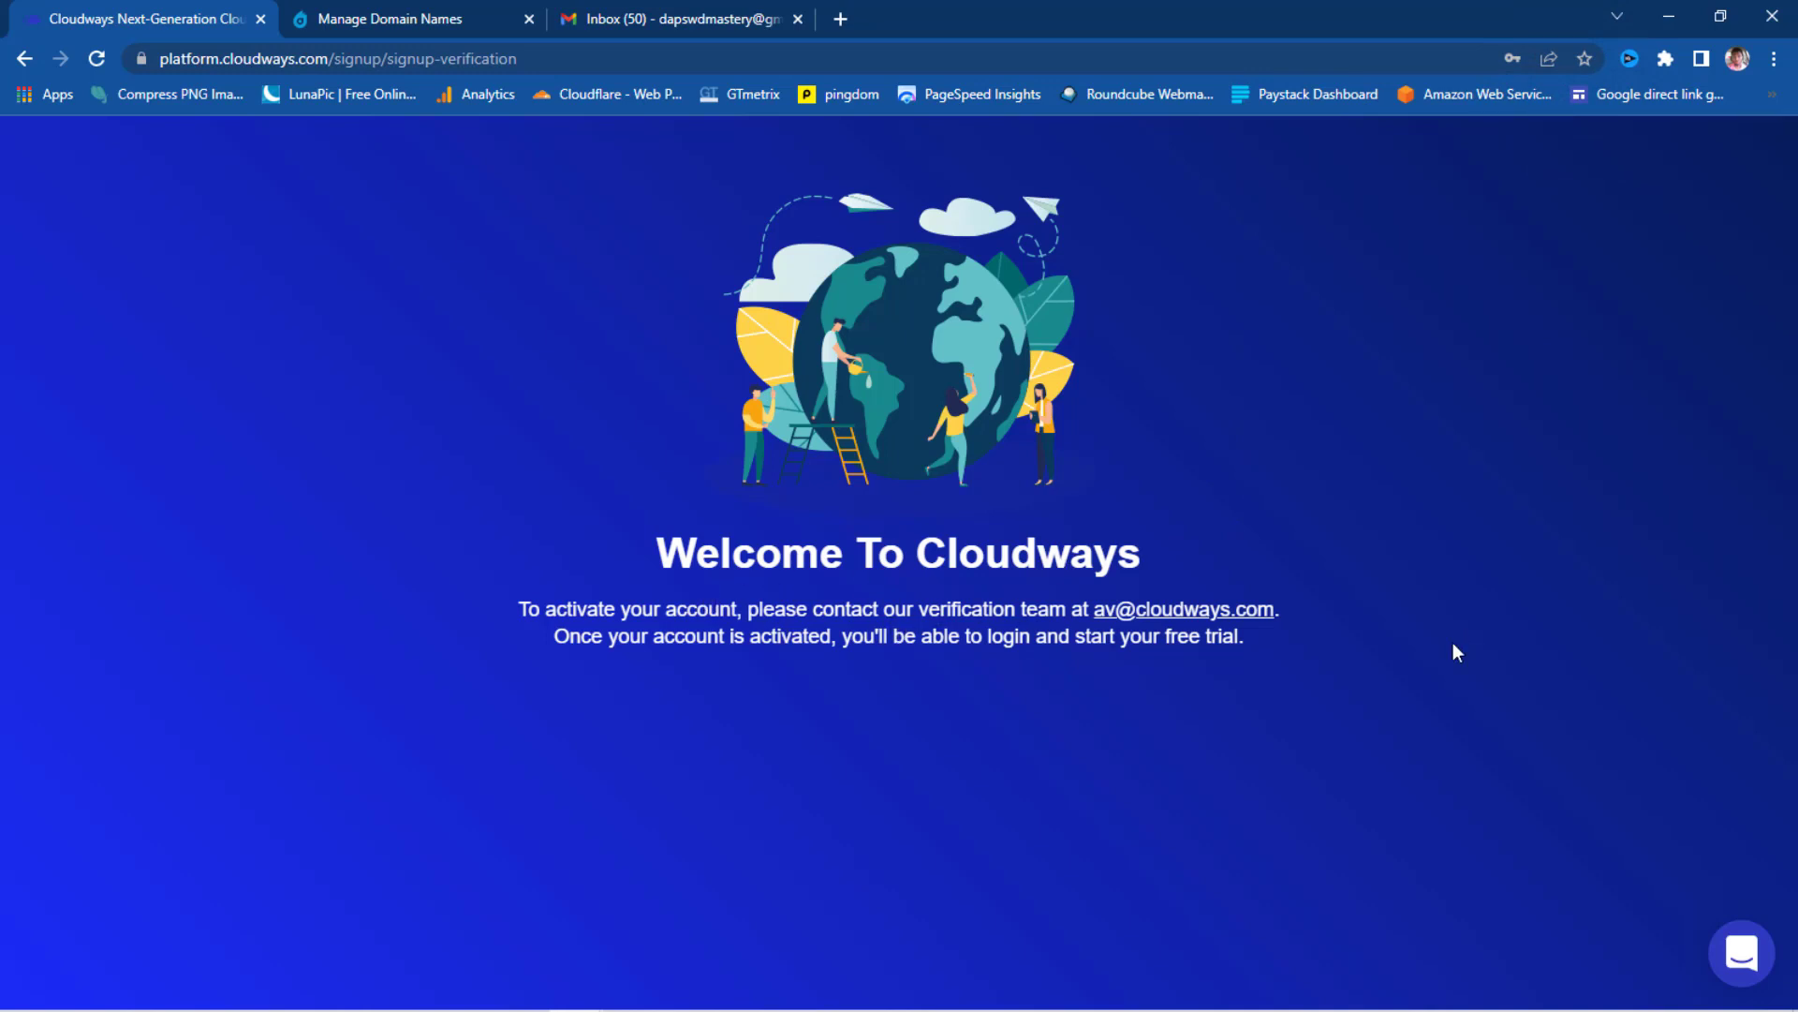
{"action": "left_click", "coordinate": [1744, 955]}
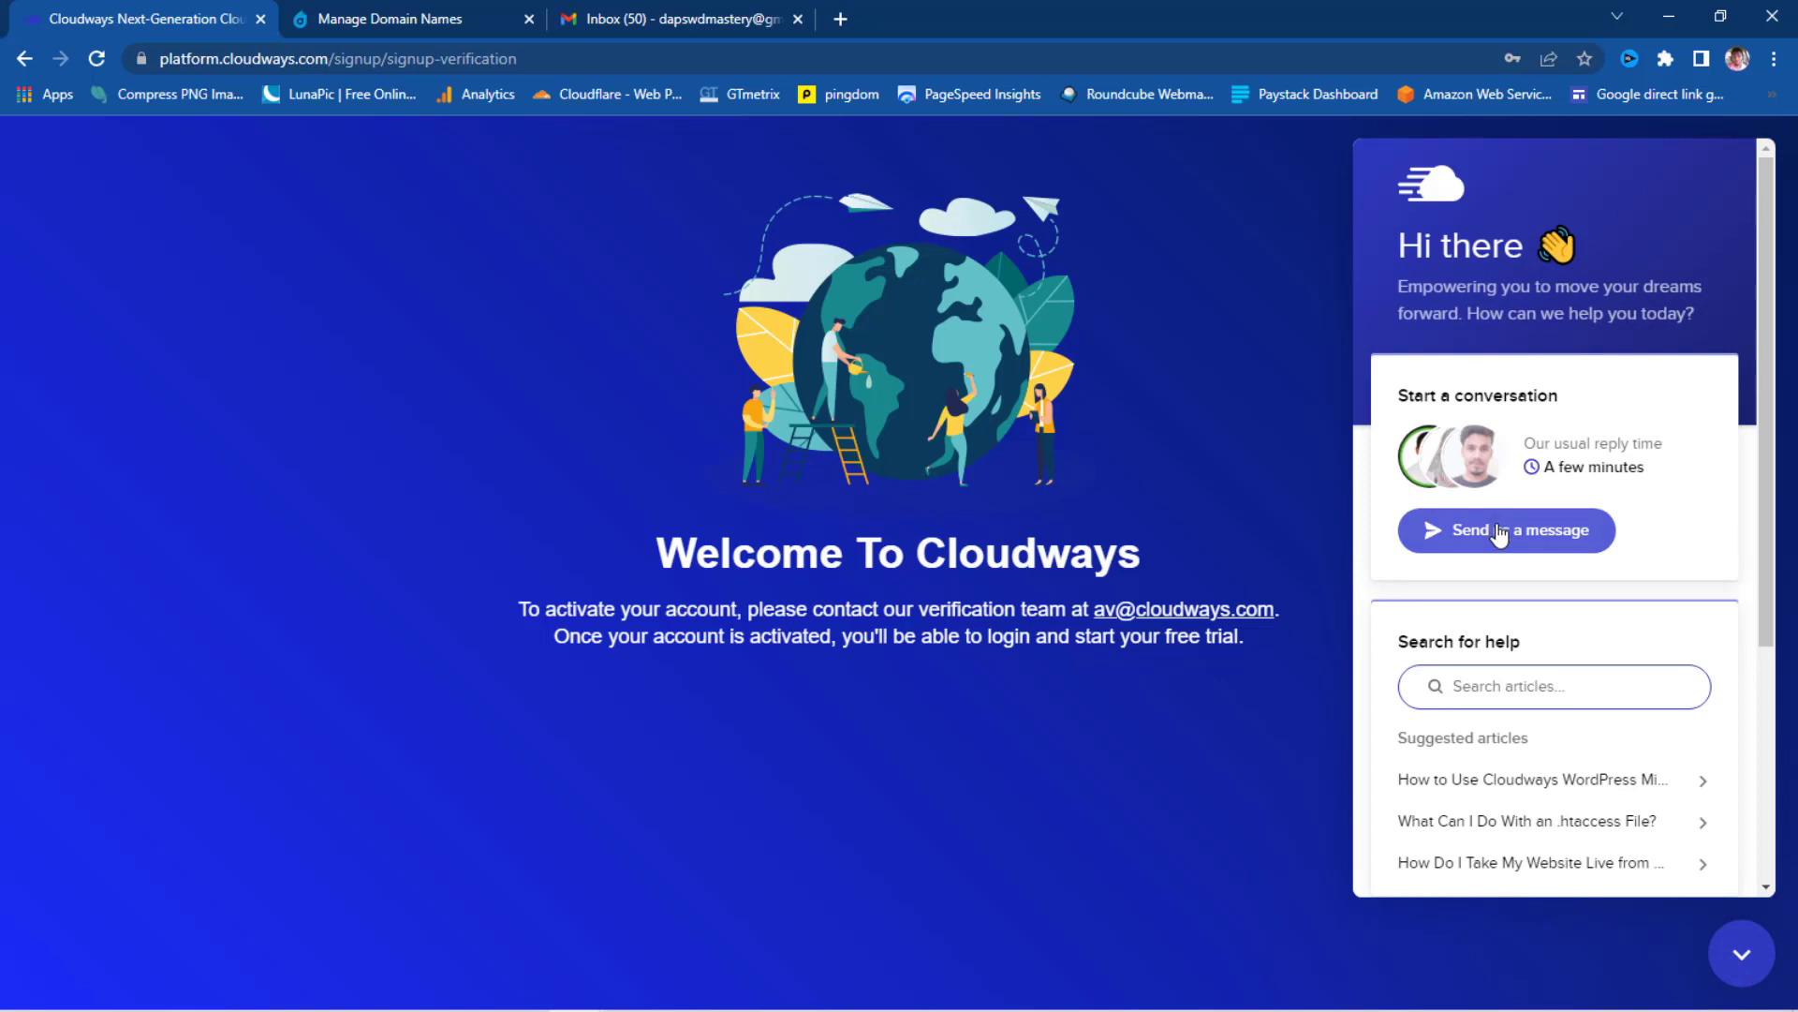
{"action": "left_click", "coordinate": [1496, 529]}
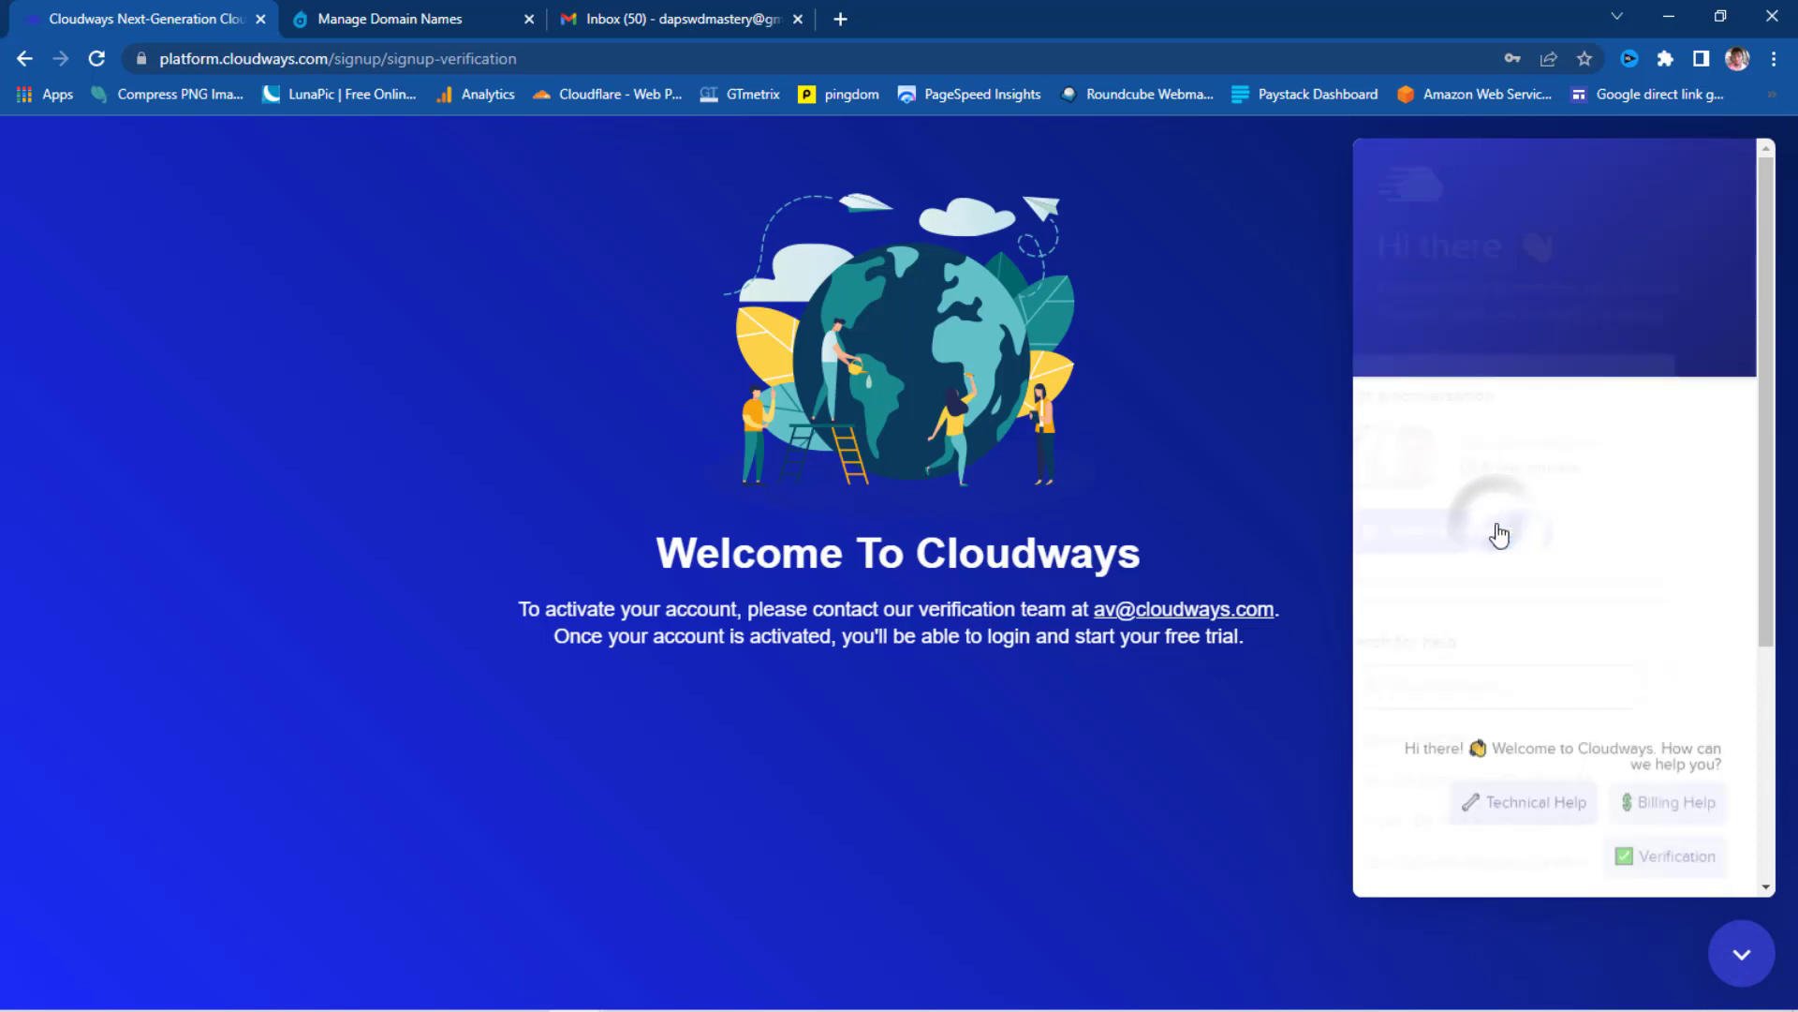
{"action": "left_click", "coordinate": [1669, 857]}
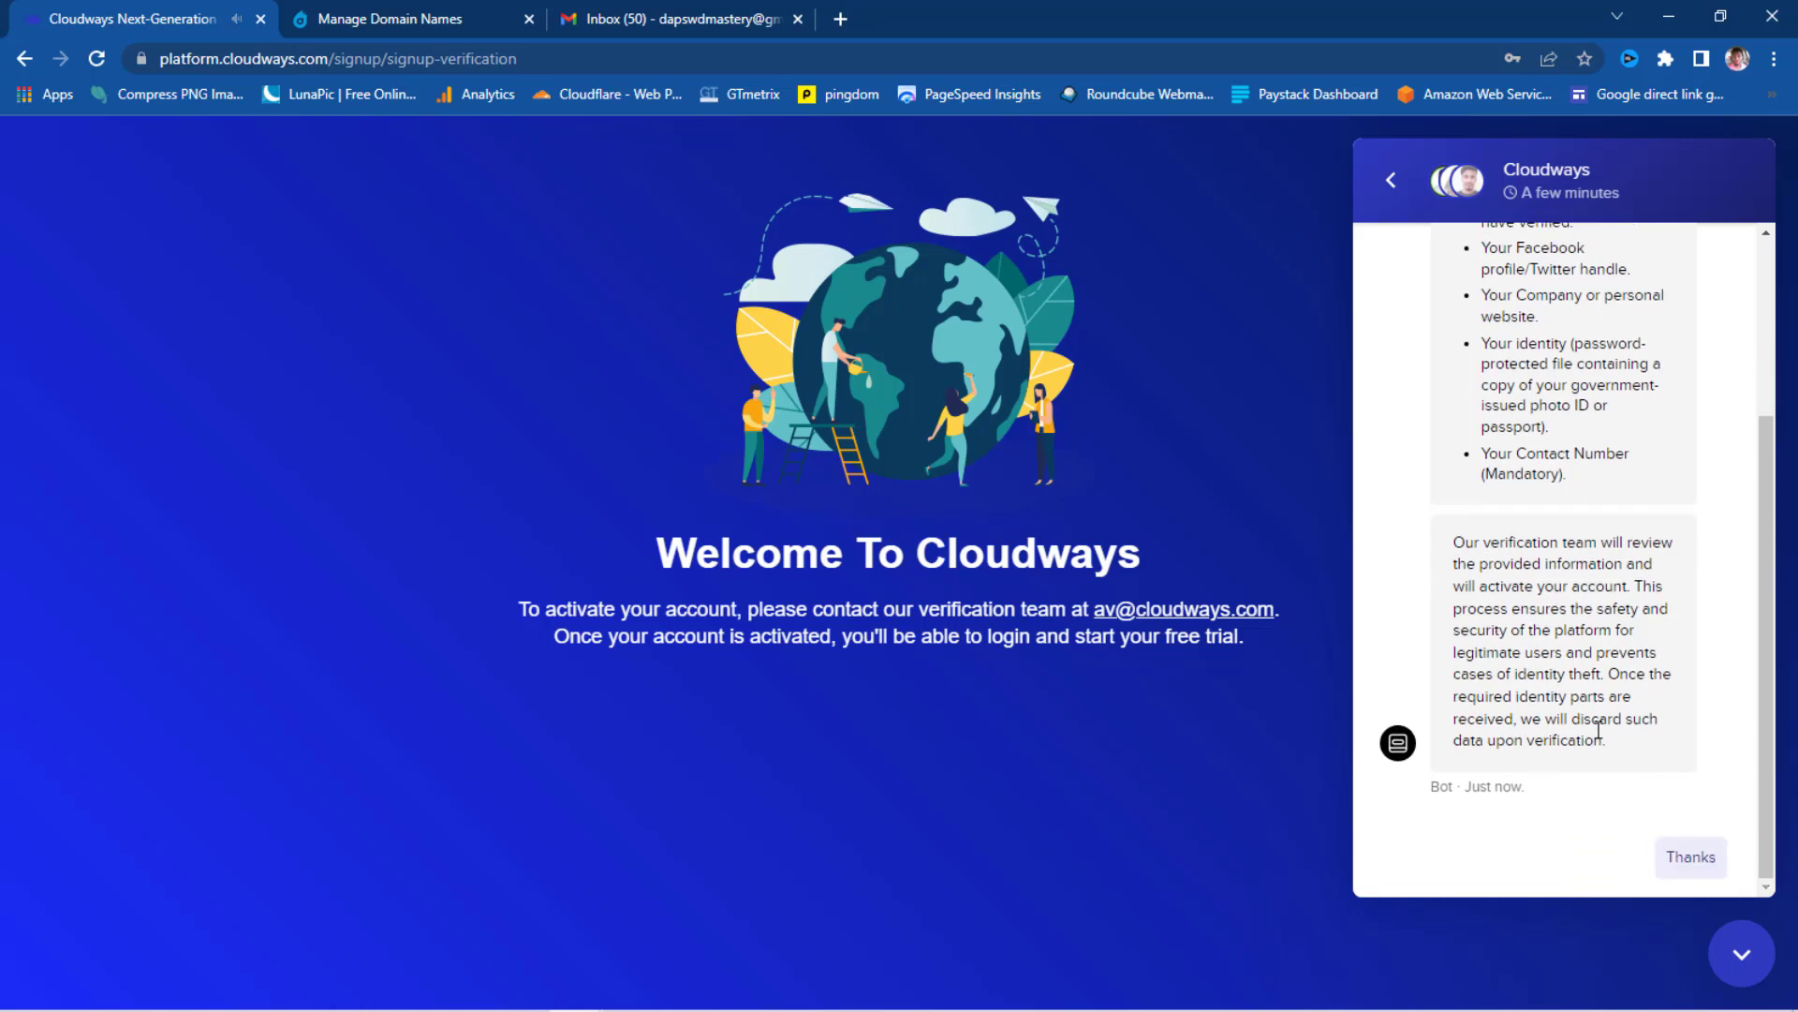
{"action": "scroll", "coordinate": [1544, 774], "scroll_direction": "up", "scroll_amount": 3}
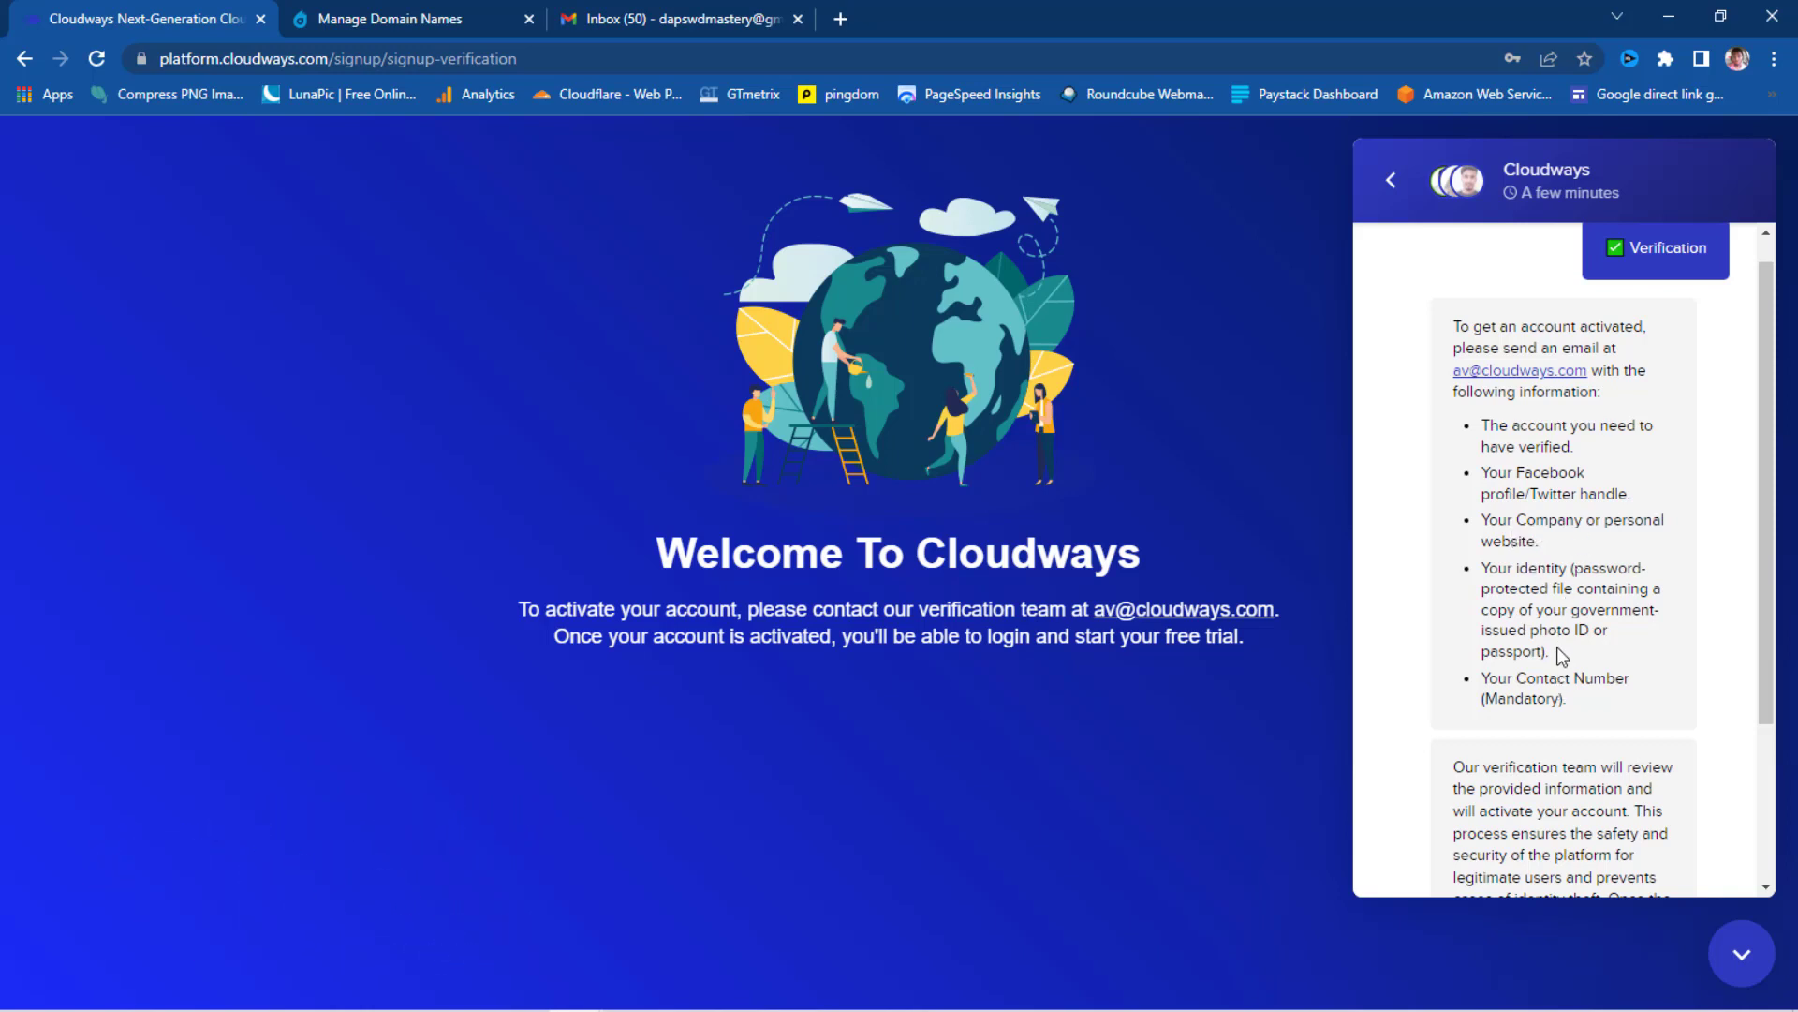
Start a new Gmail message and copy the verification team's e-mail address from the Cloudways chat
{"action": "left_click", "coordinate": [661, 22]}
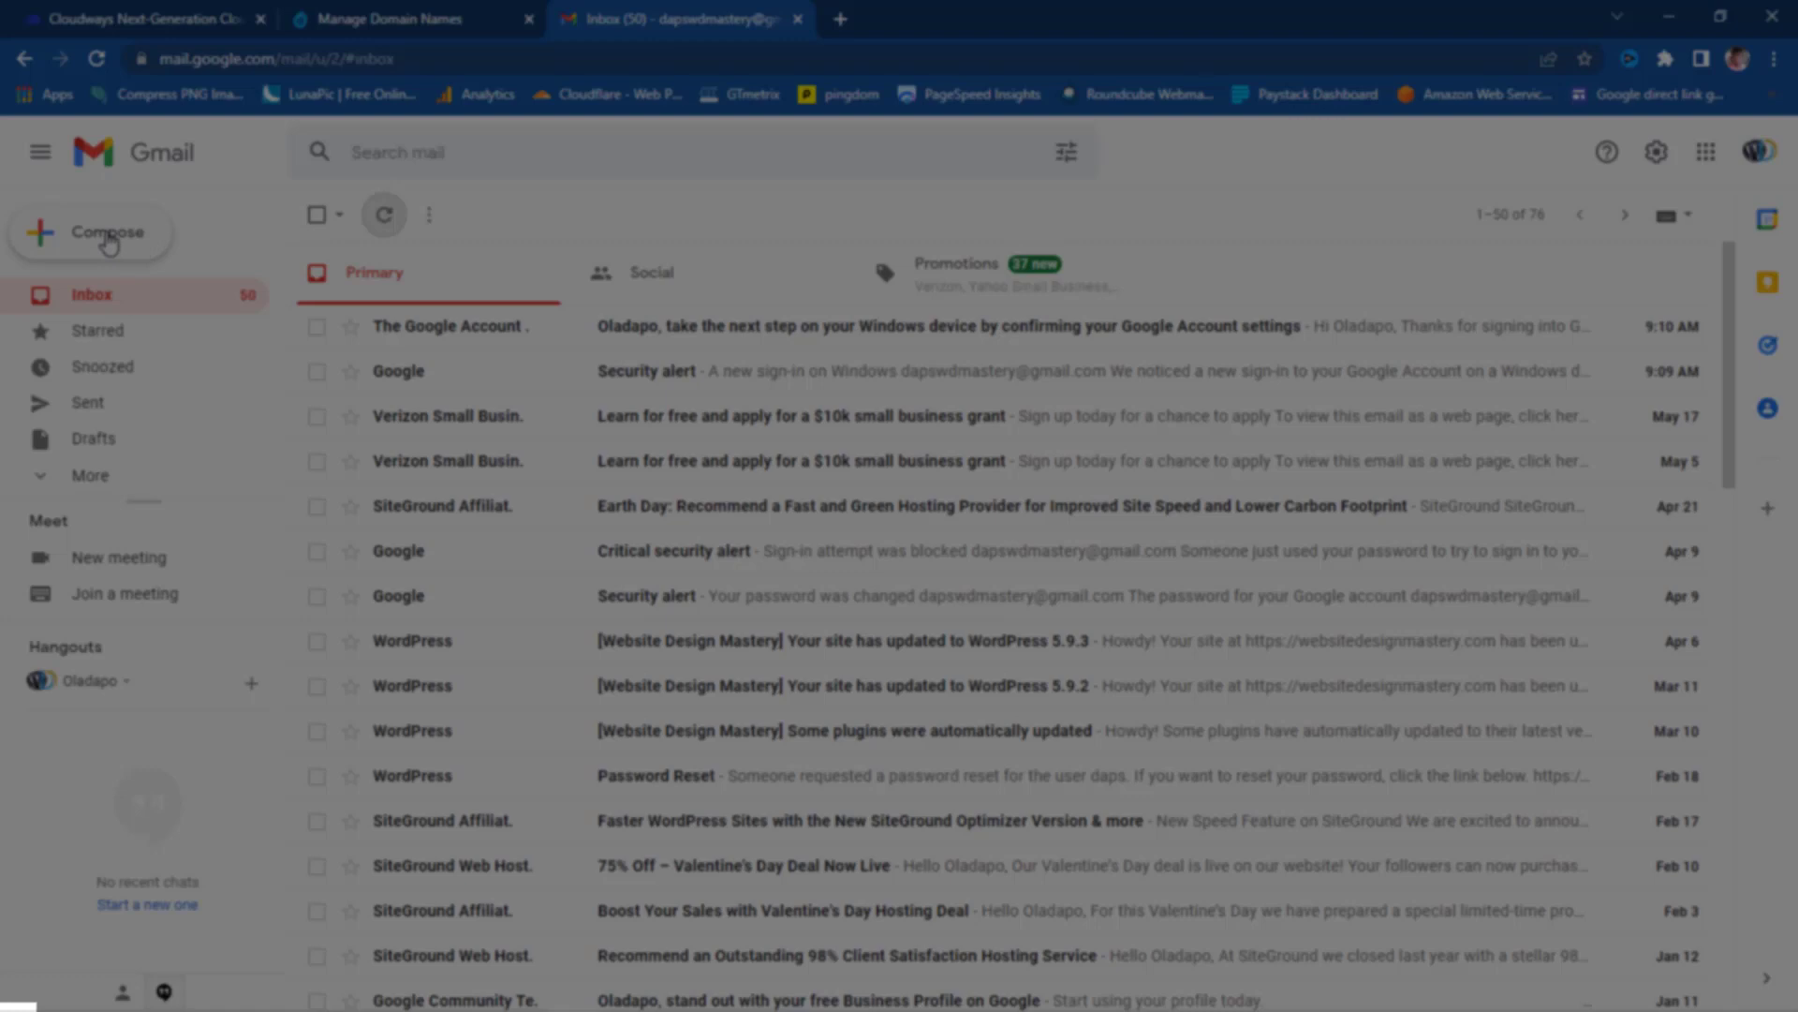
{"action": "left_click", "coordinate": [109, 242]}
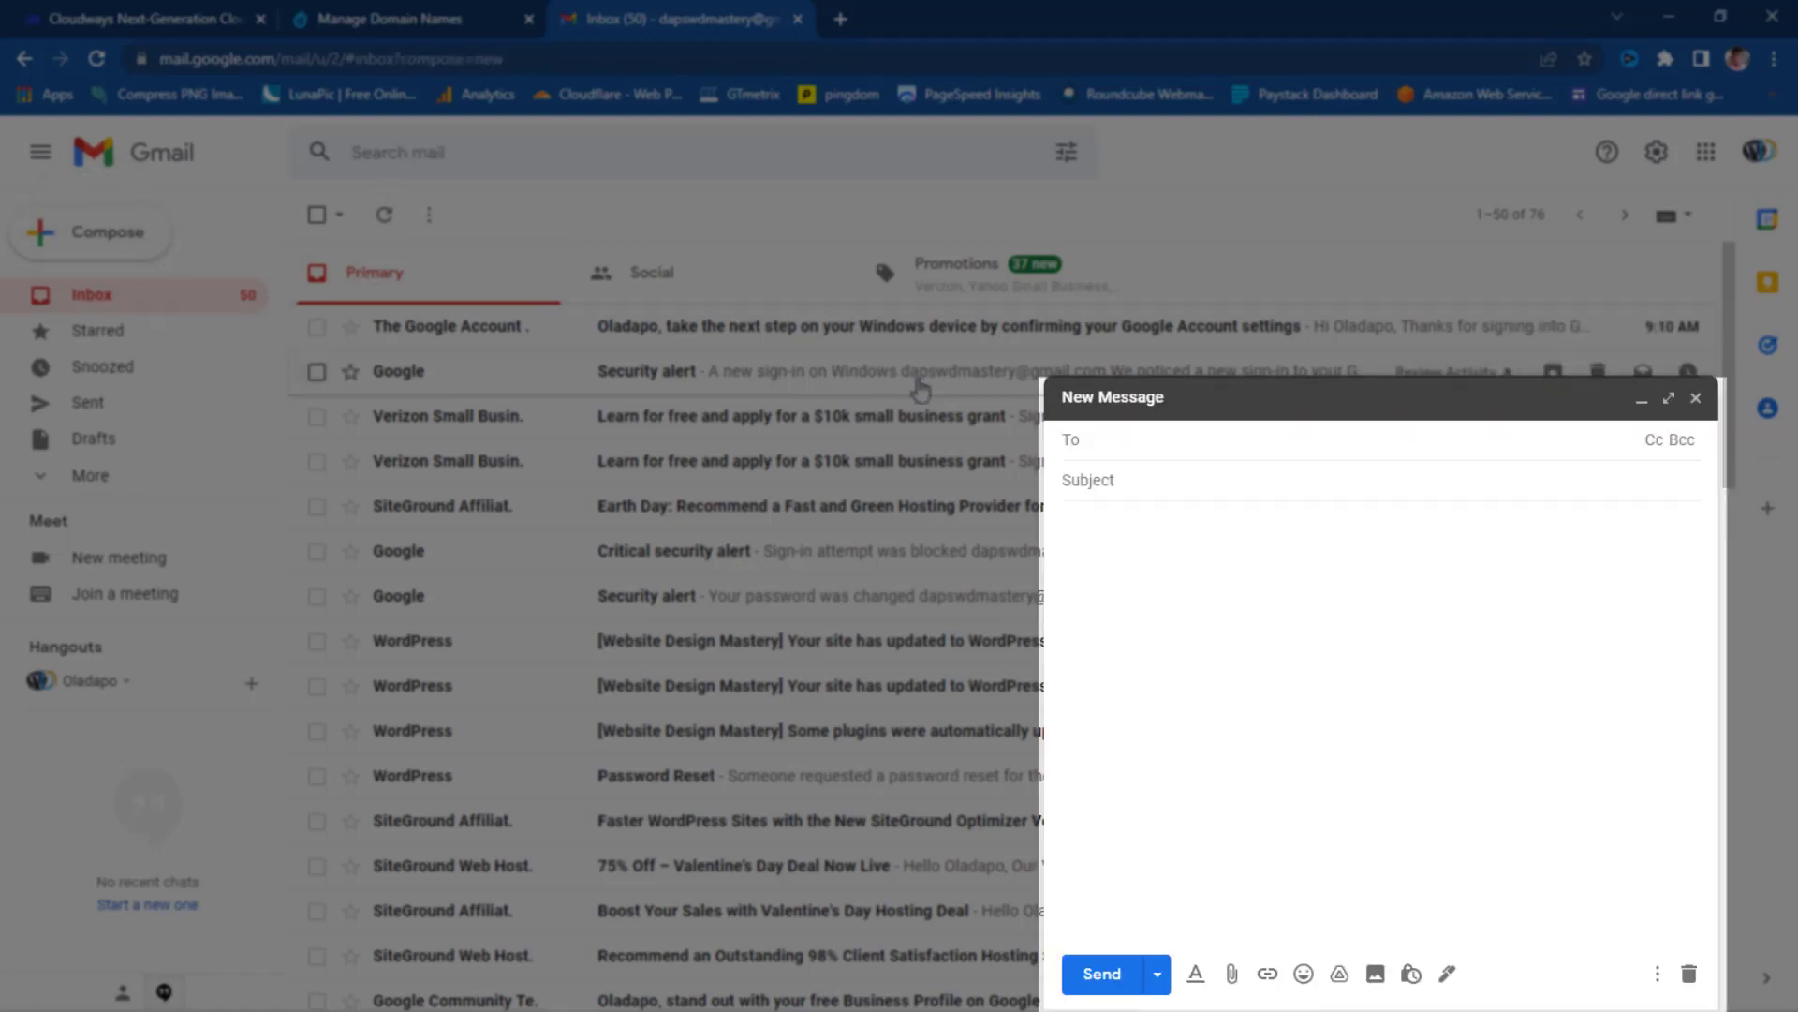
{"action": "left_click", "coordinate": [220, 26]}
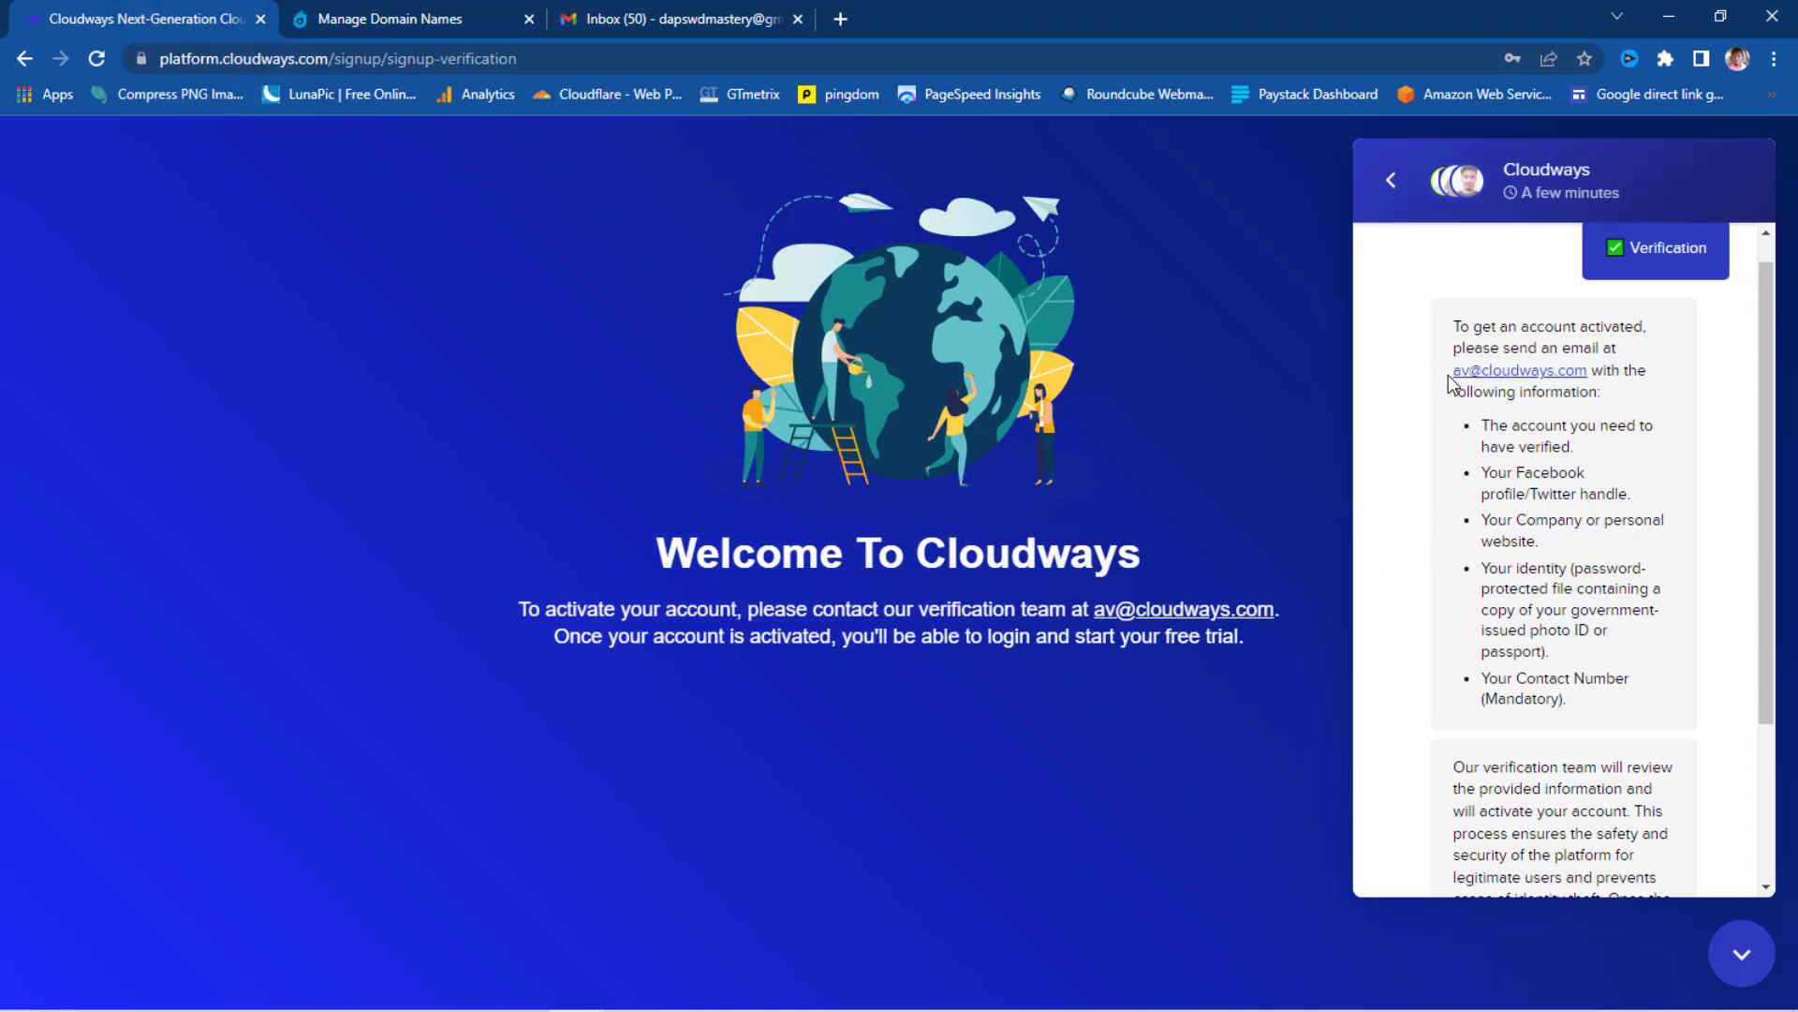
{"action": "left_click_drag", "start_coordinate": [1451, 371], "coordinate": [1587, 372]}
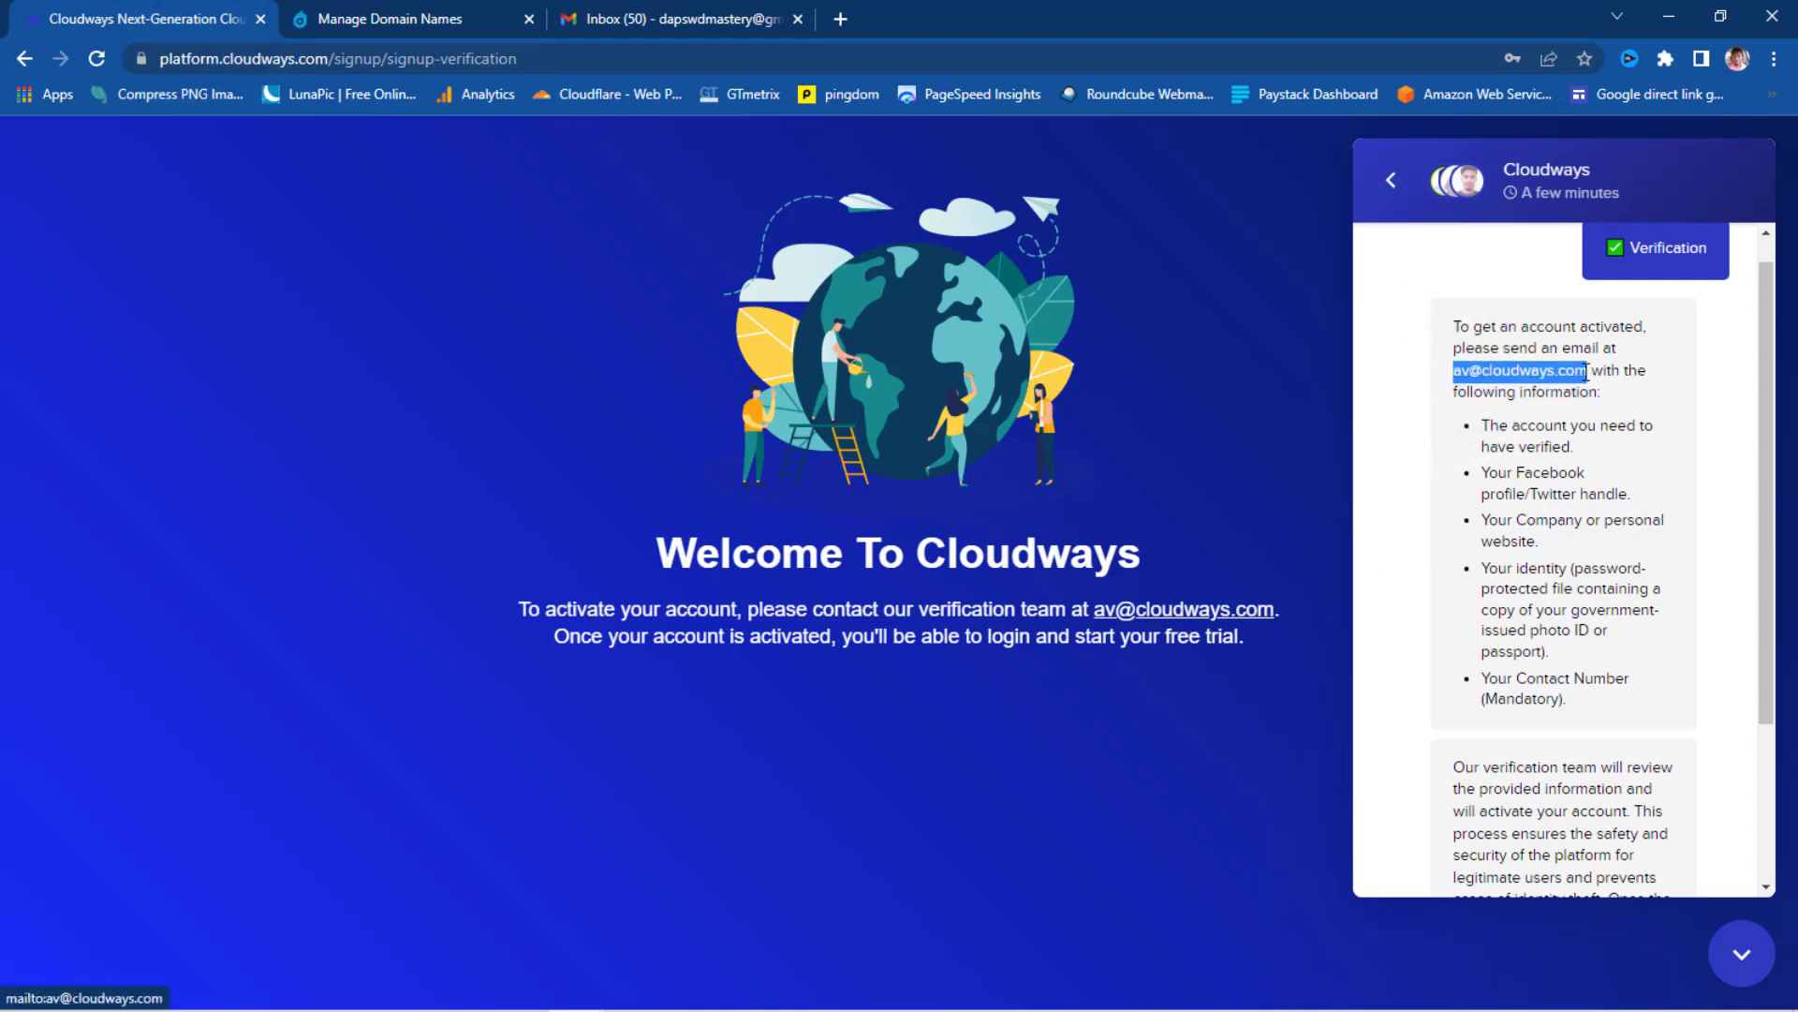
{"action": "right_click", "coordinate": [1585, 367]}
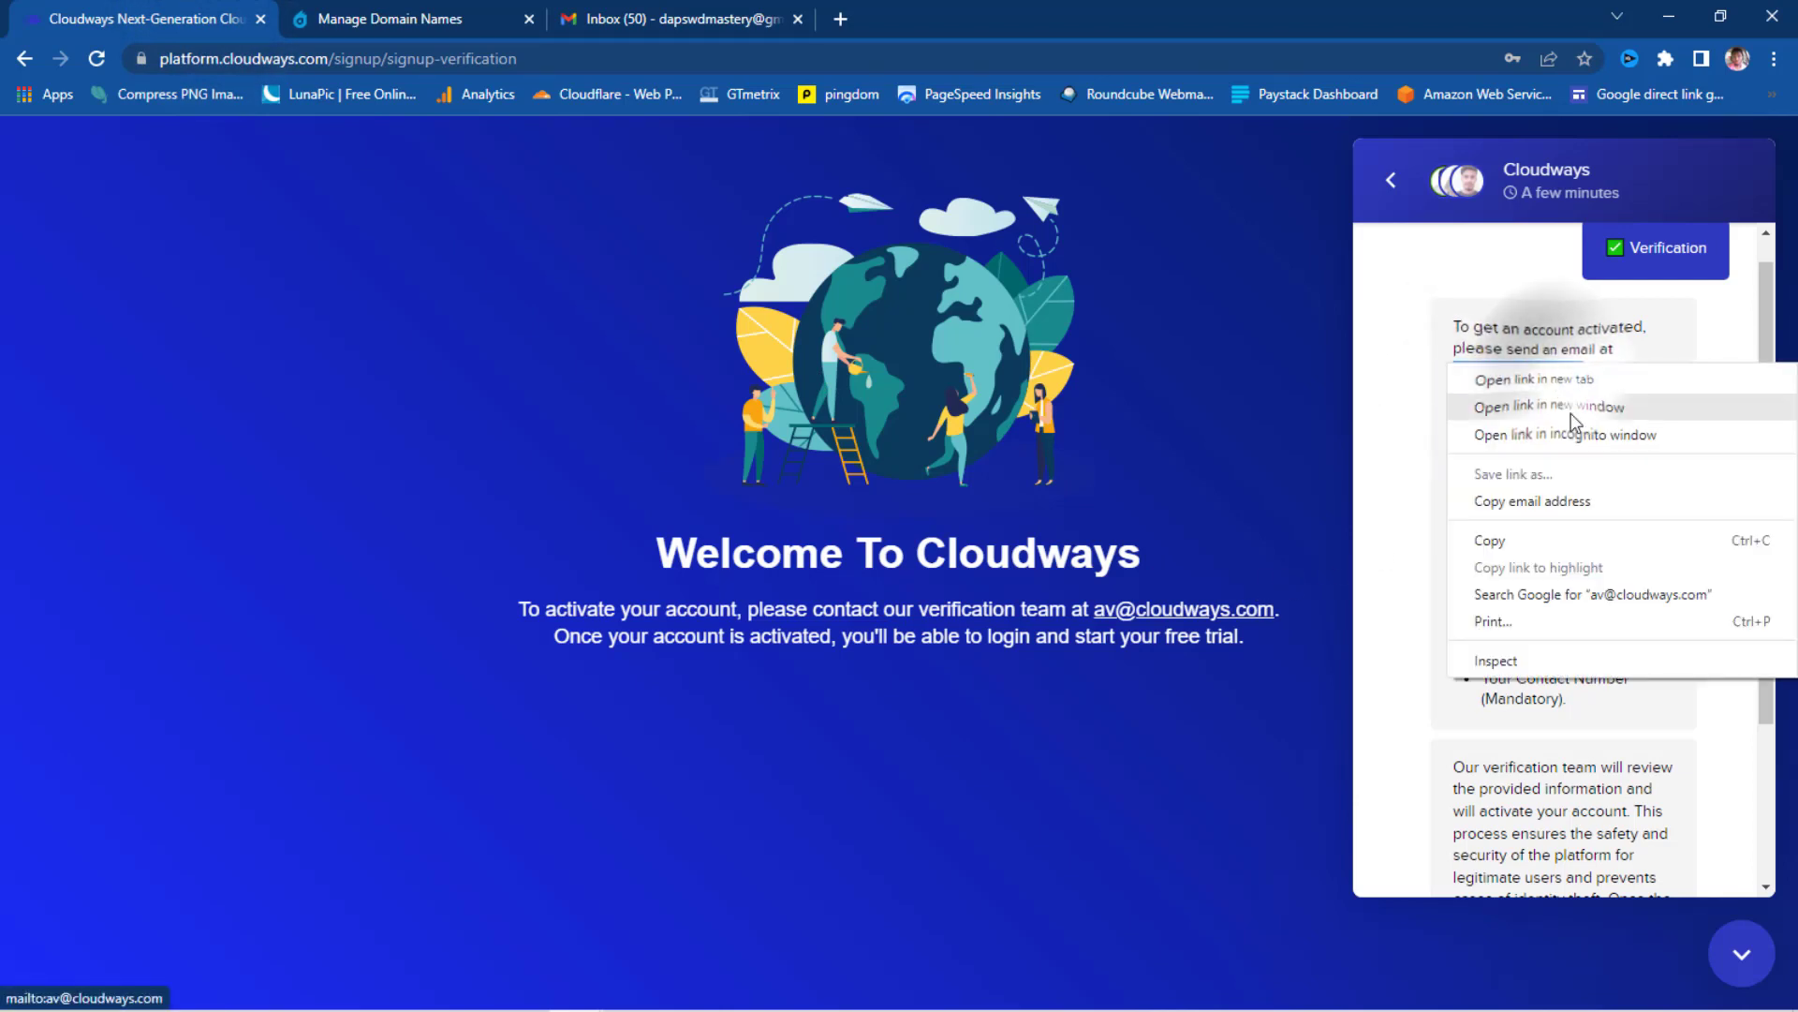
{"action": "left_click", "coordinate": [1515, 540]}
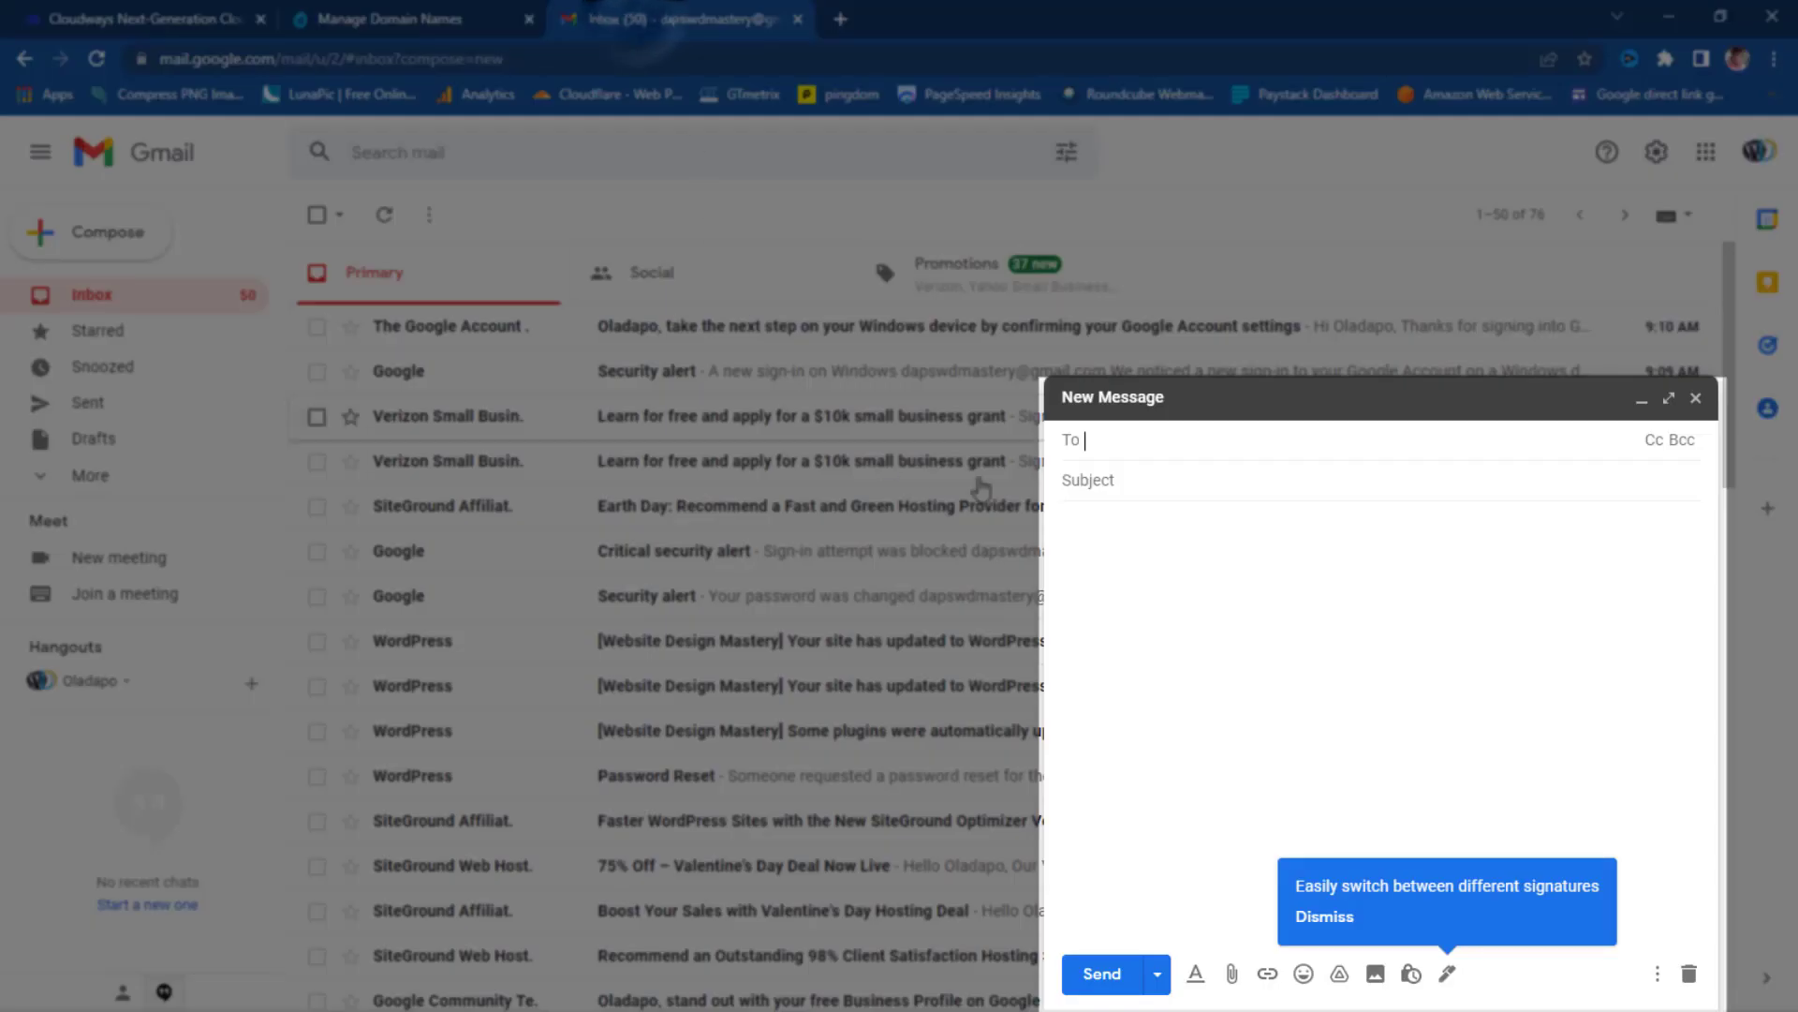
Address the email to the verification team with subject 'Request for verification'
{"action": "right_click", "coordinate": [1099, 440]}
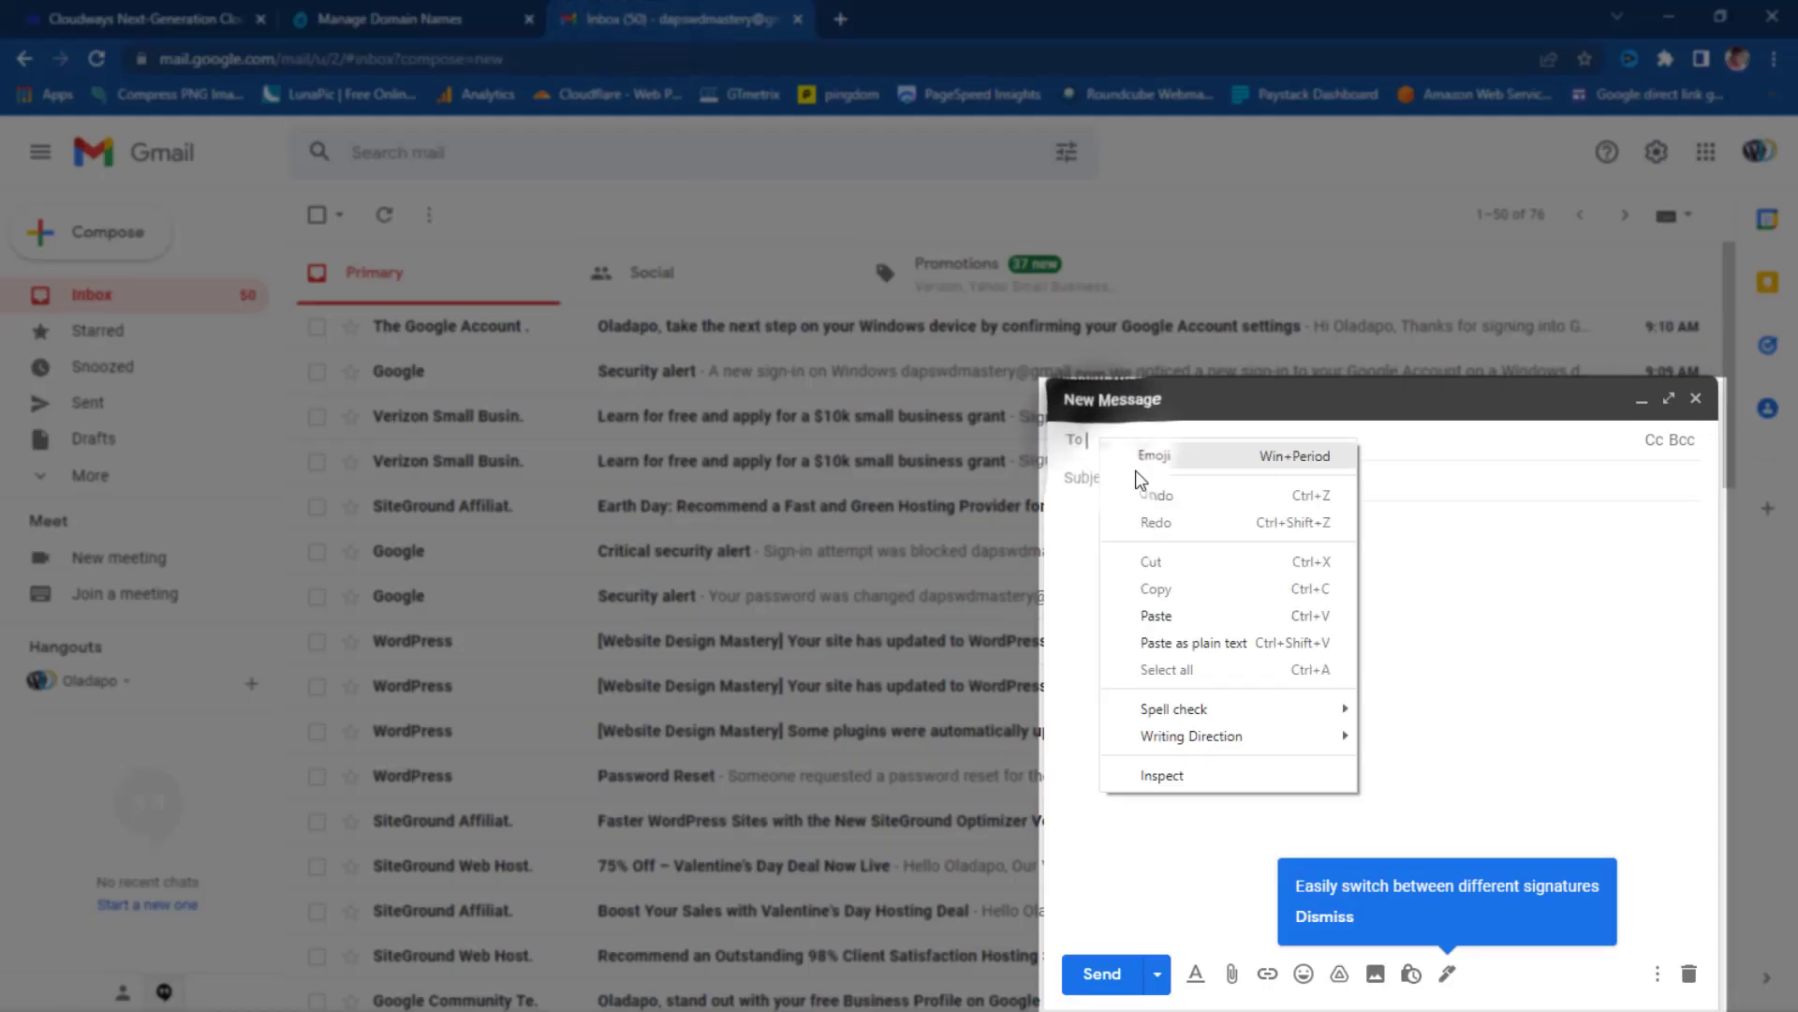
{"action": "left_click", "coordinate": [1155, 615]}
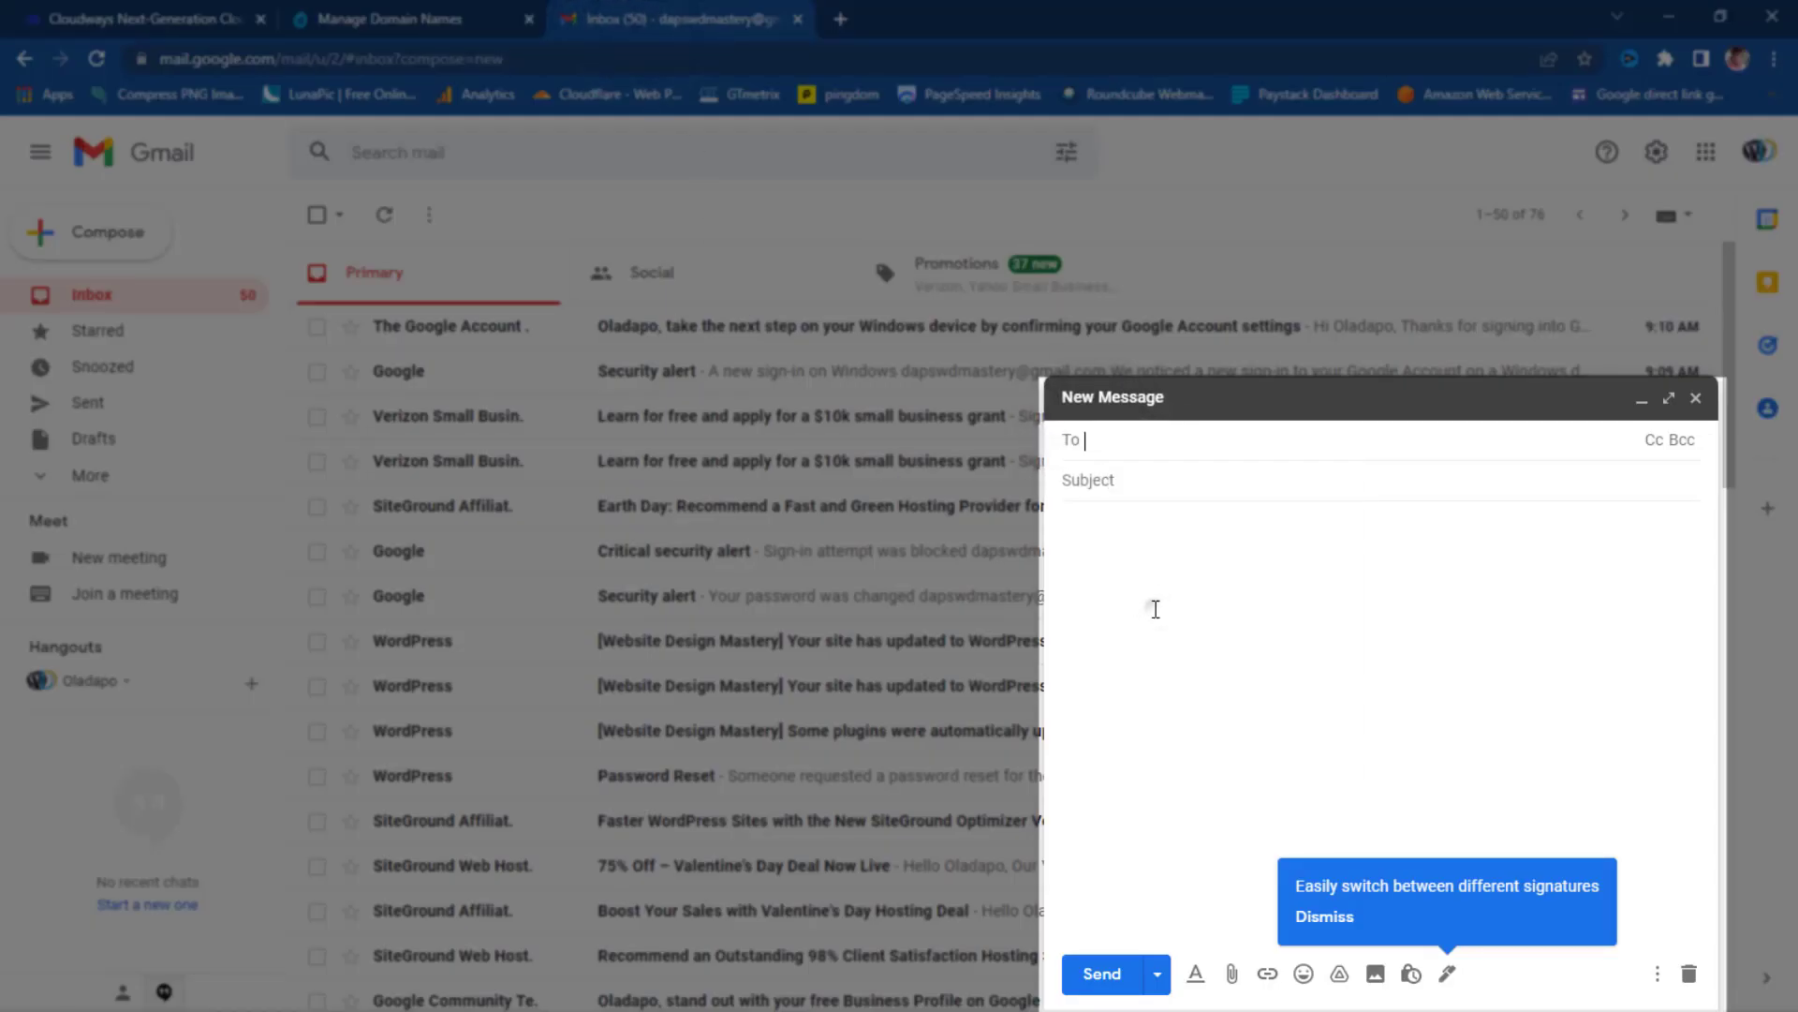
{"action": "left_click", "coordinate": [1145, 479]}
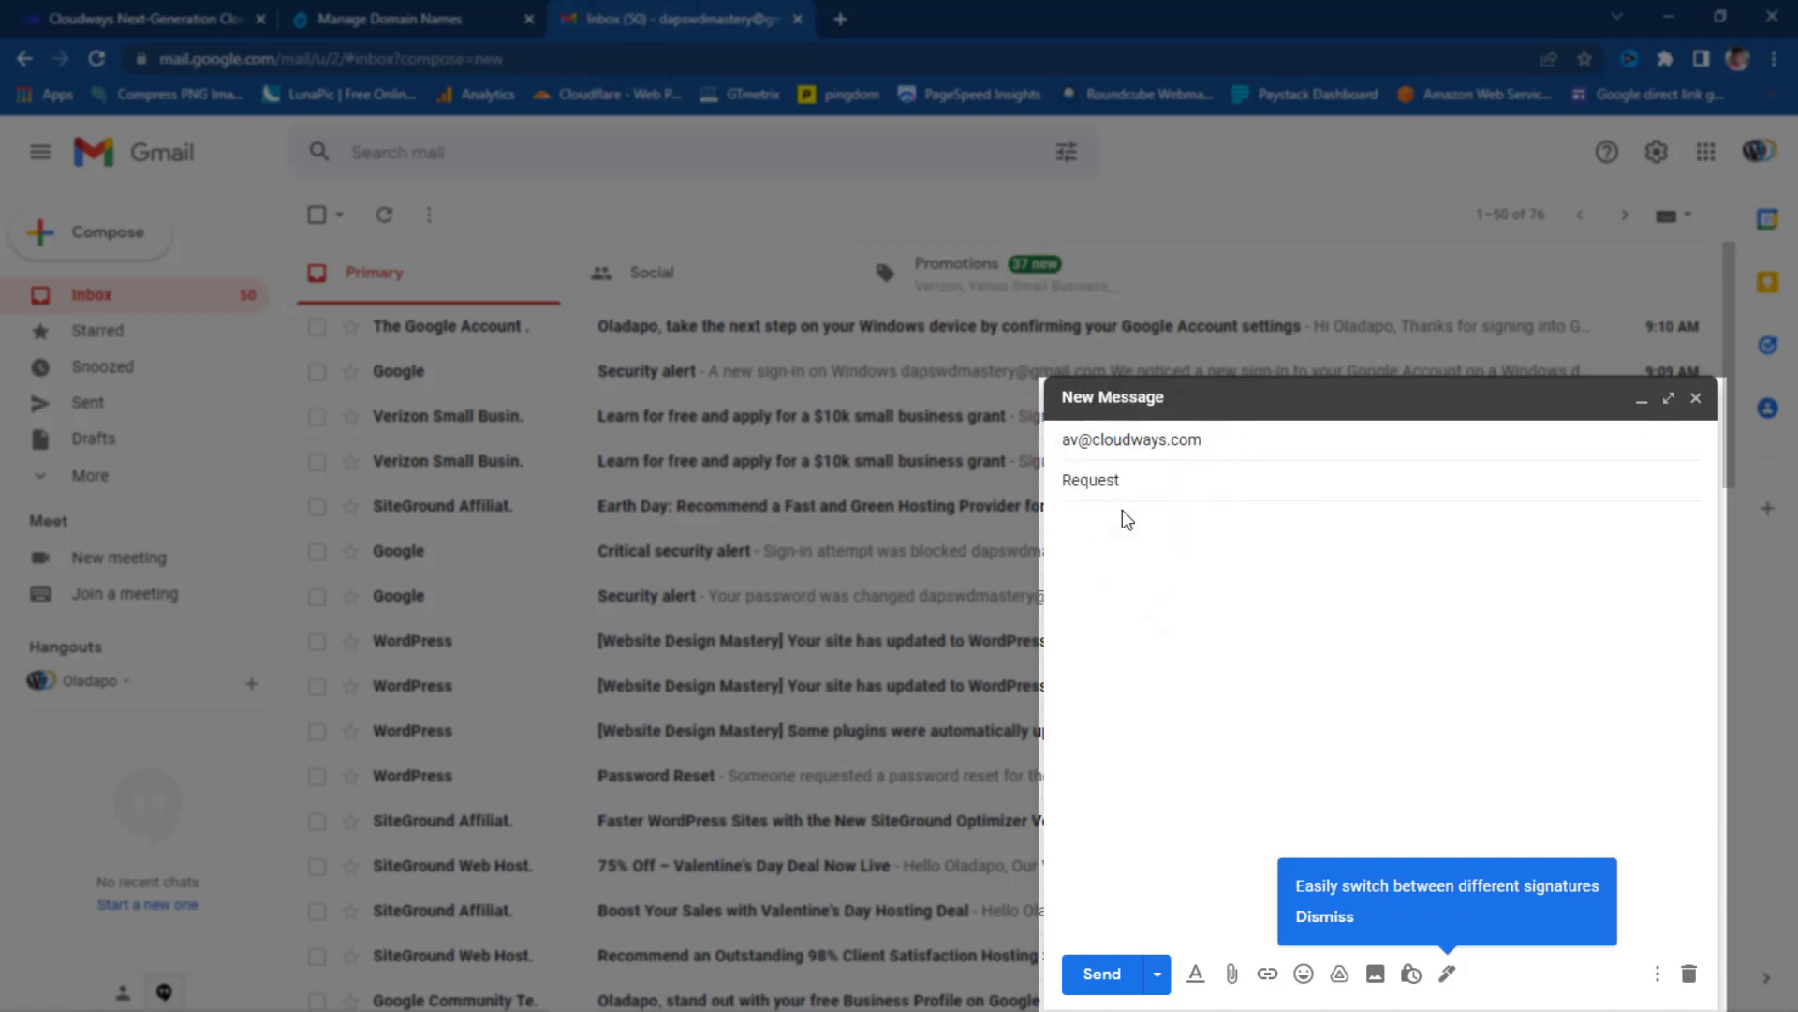
{"action": "type", "text": "Request for verification"}
{"action": "left_click", "coordinate": [1129, 541]}
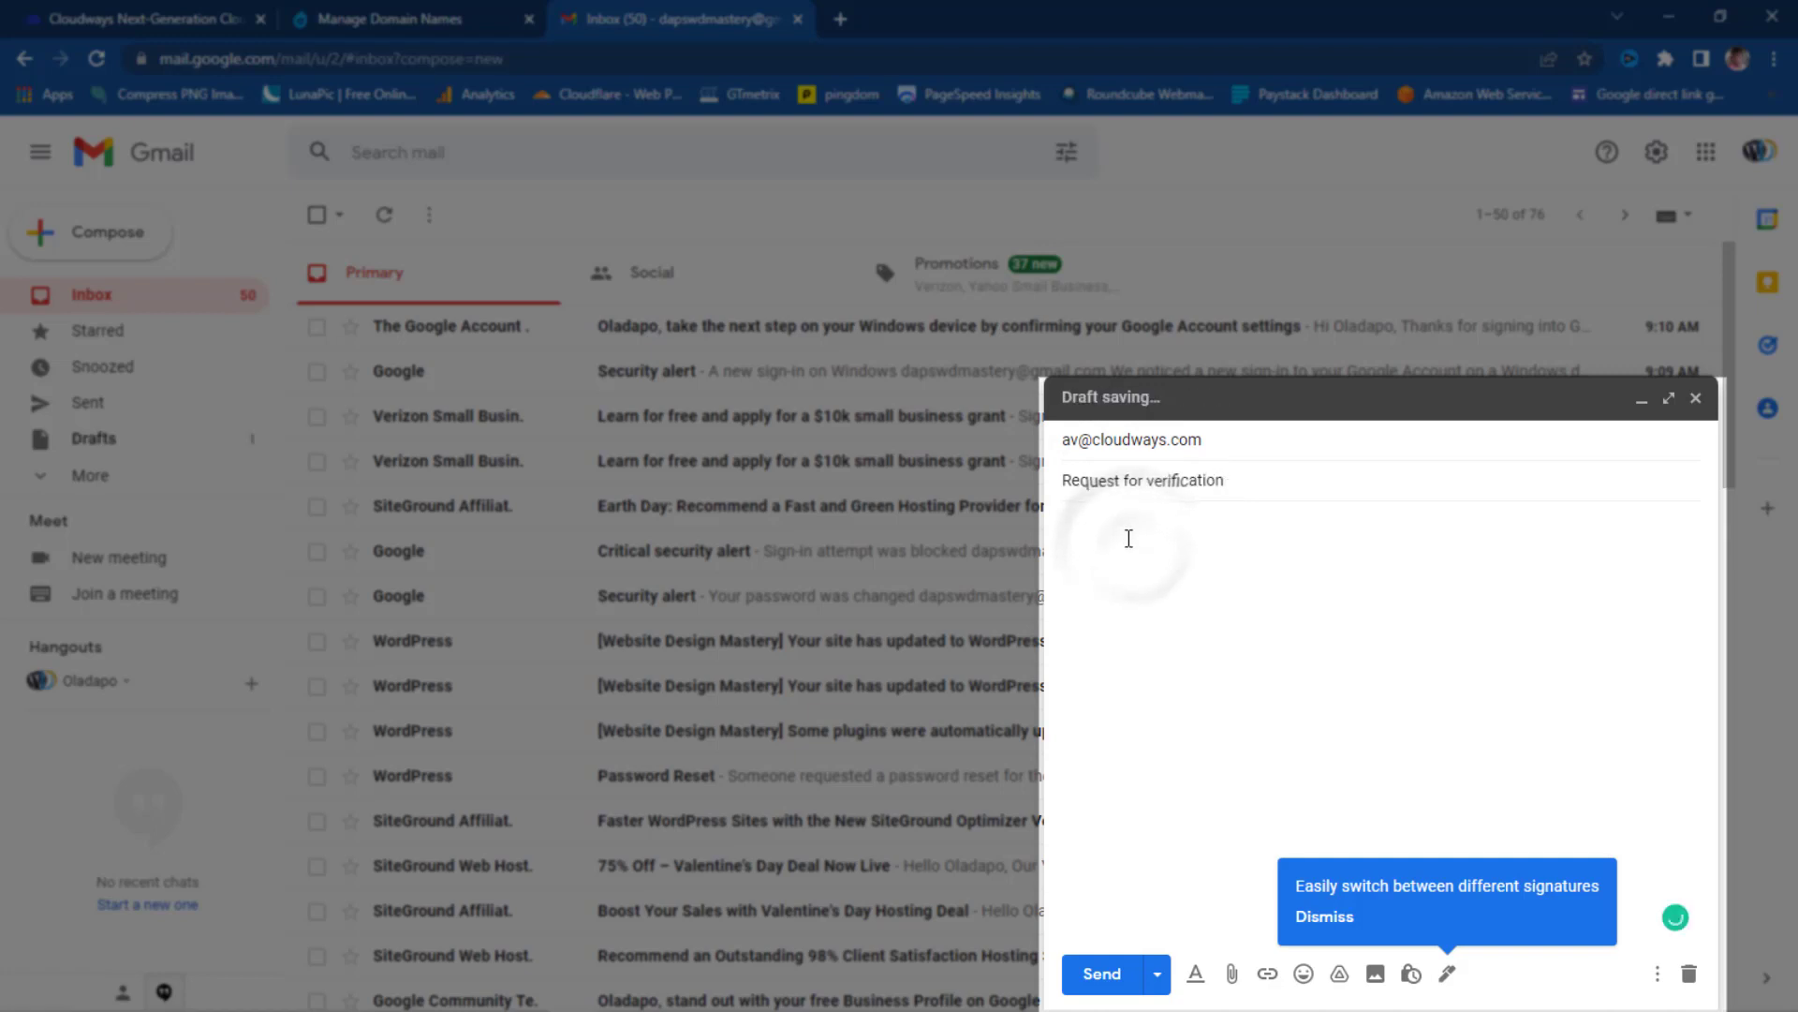
Write the body asking the verification team to activate the account opened with this email
{"action": "left_click", "coordinate": [172, 20]}
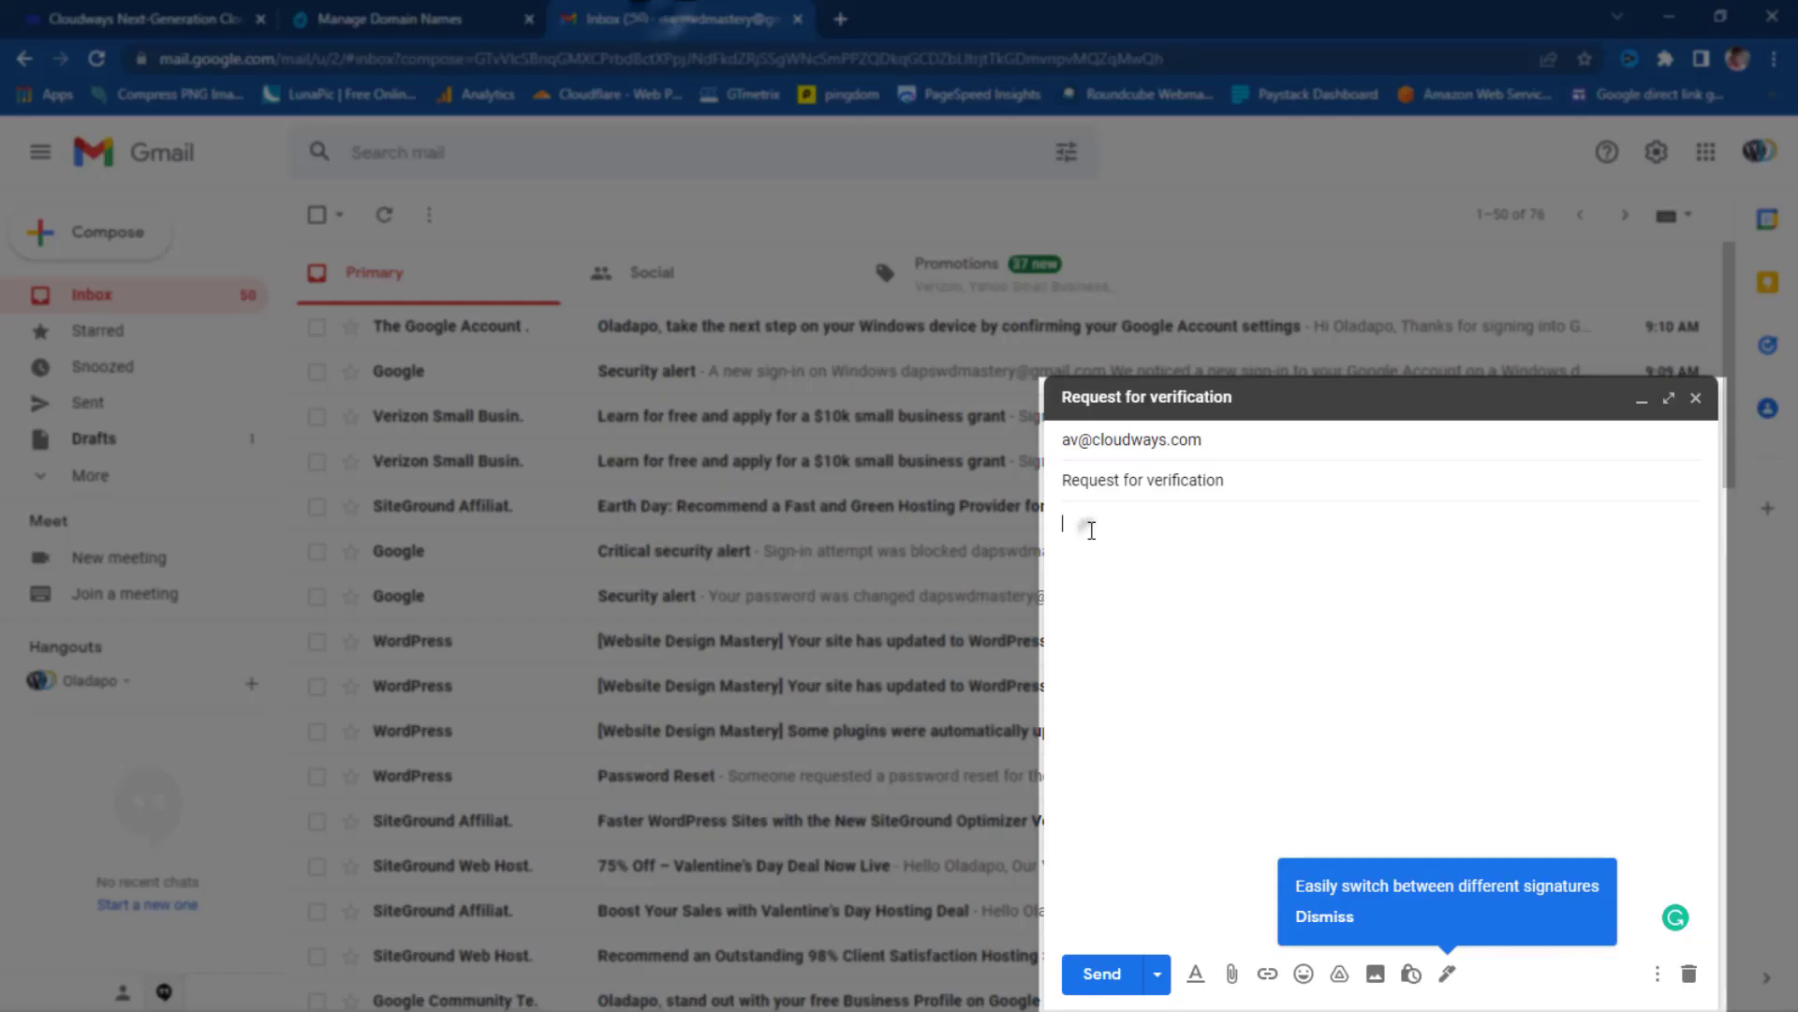
{"action": "type", "text": "Hello Cloudways verification team"}
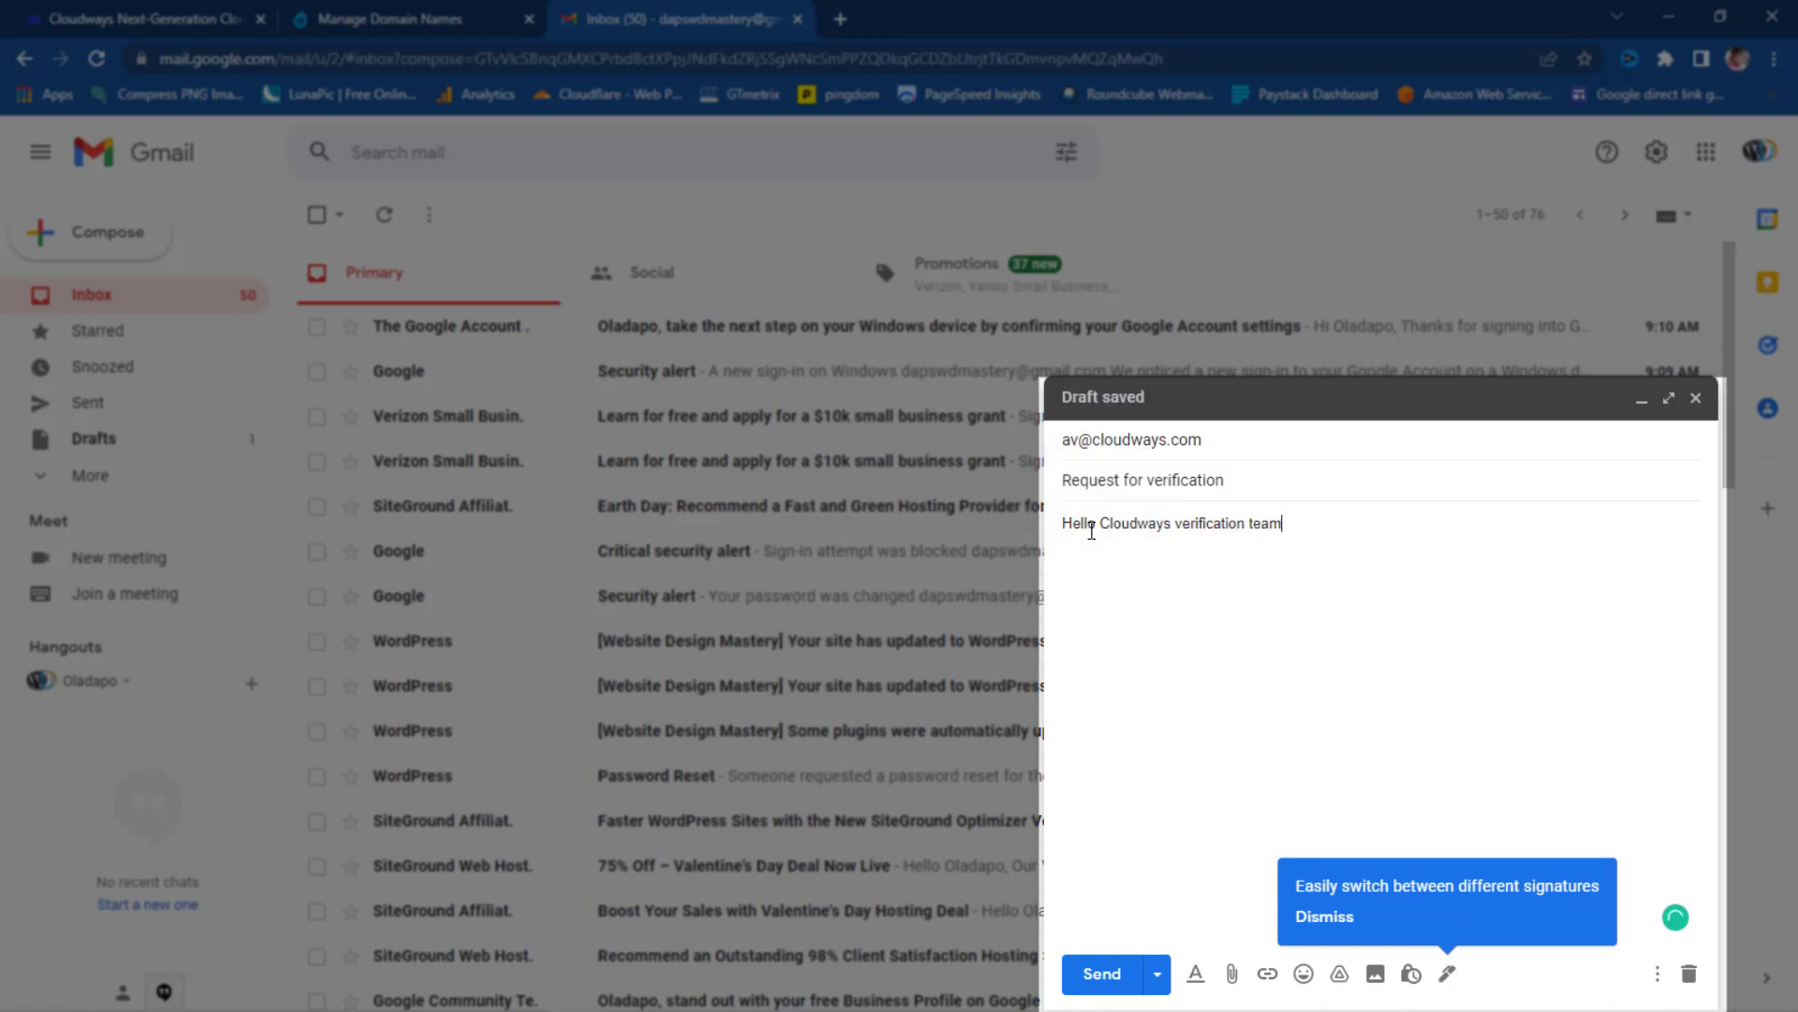
{"action": "type", "text": ", I just op"}
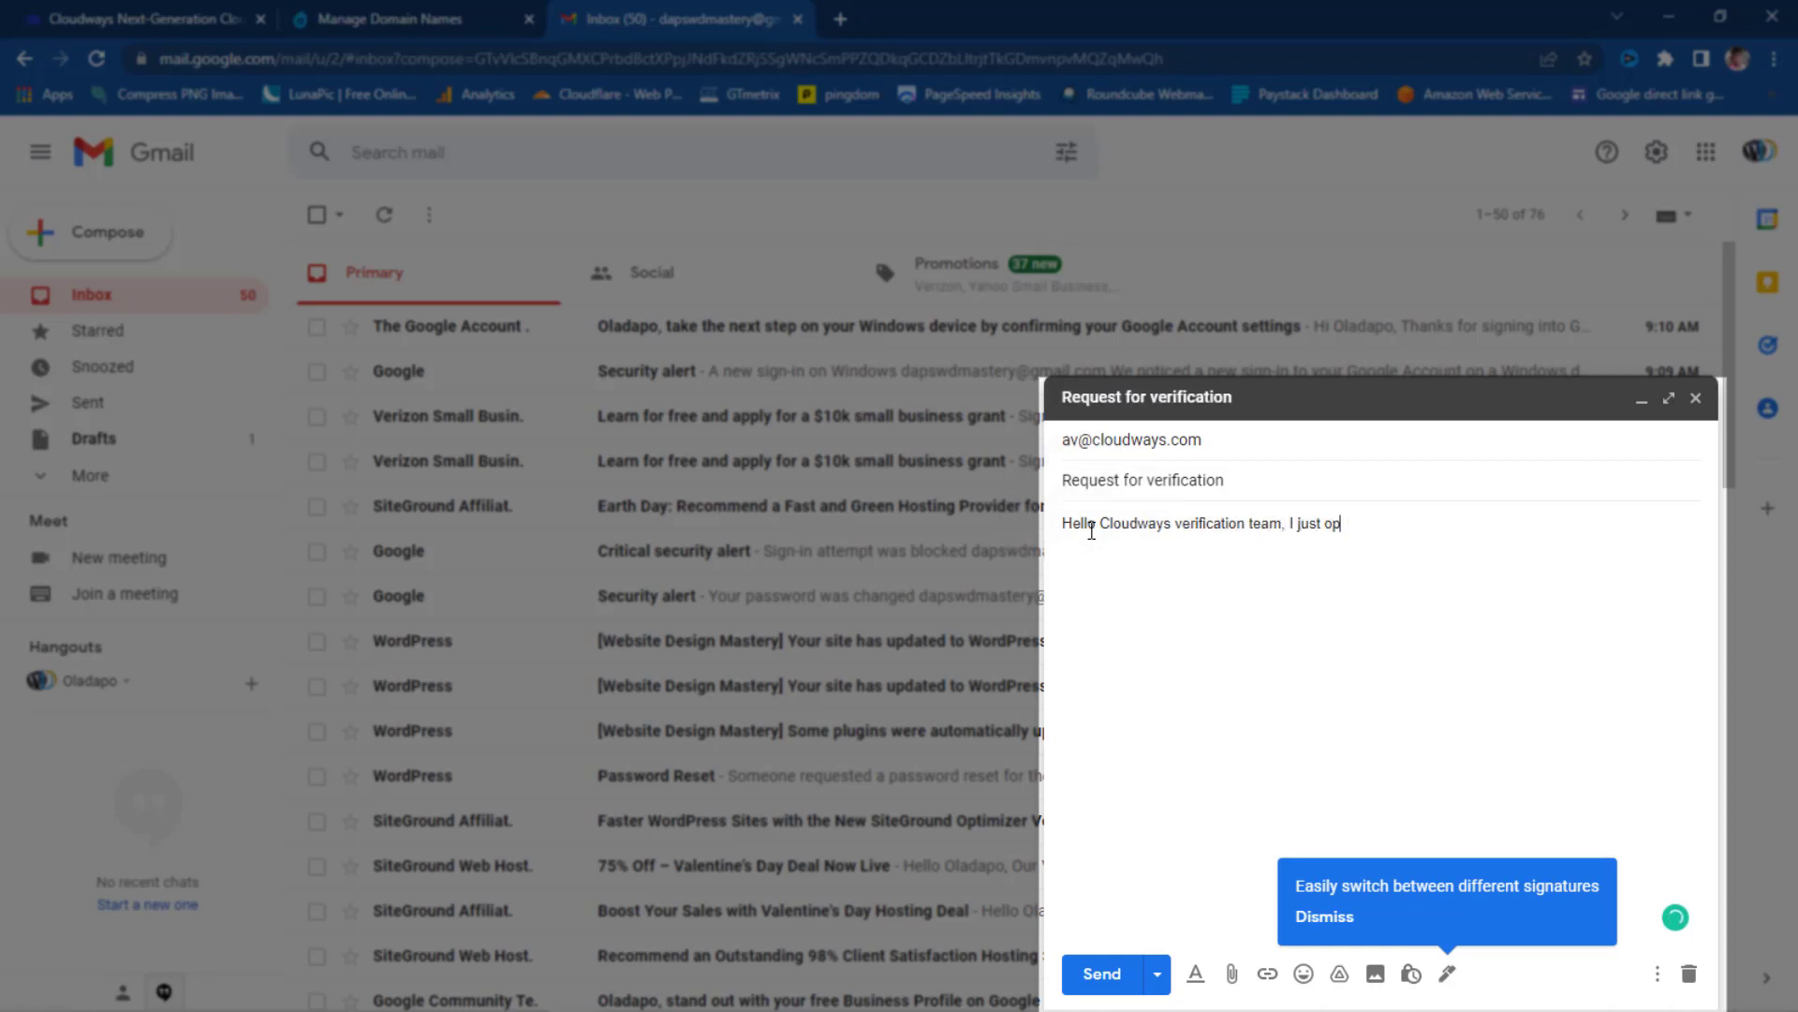
{"action": "type", "text": "ened a Cloudways account and I will appreciate that"}
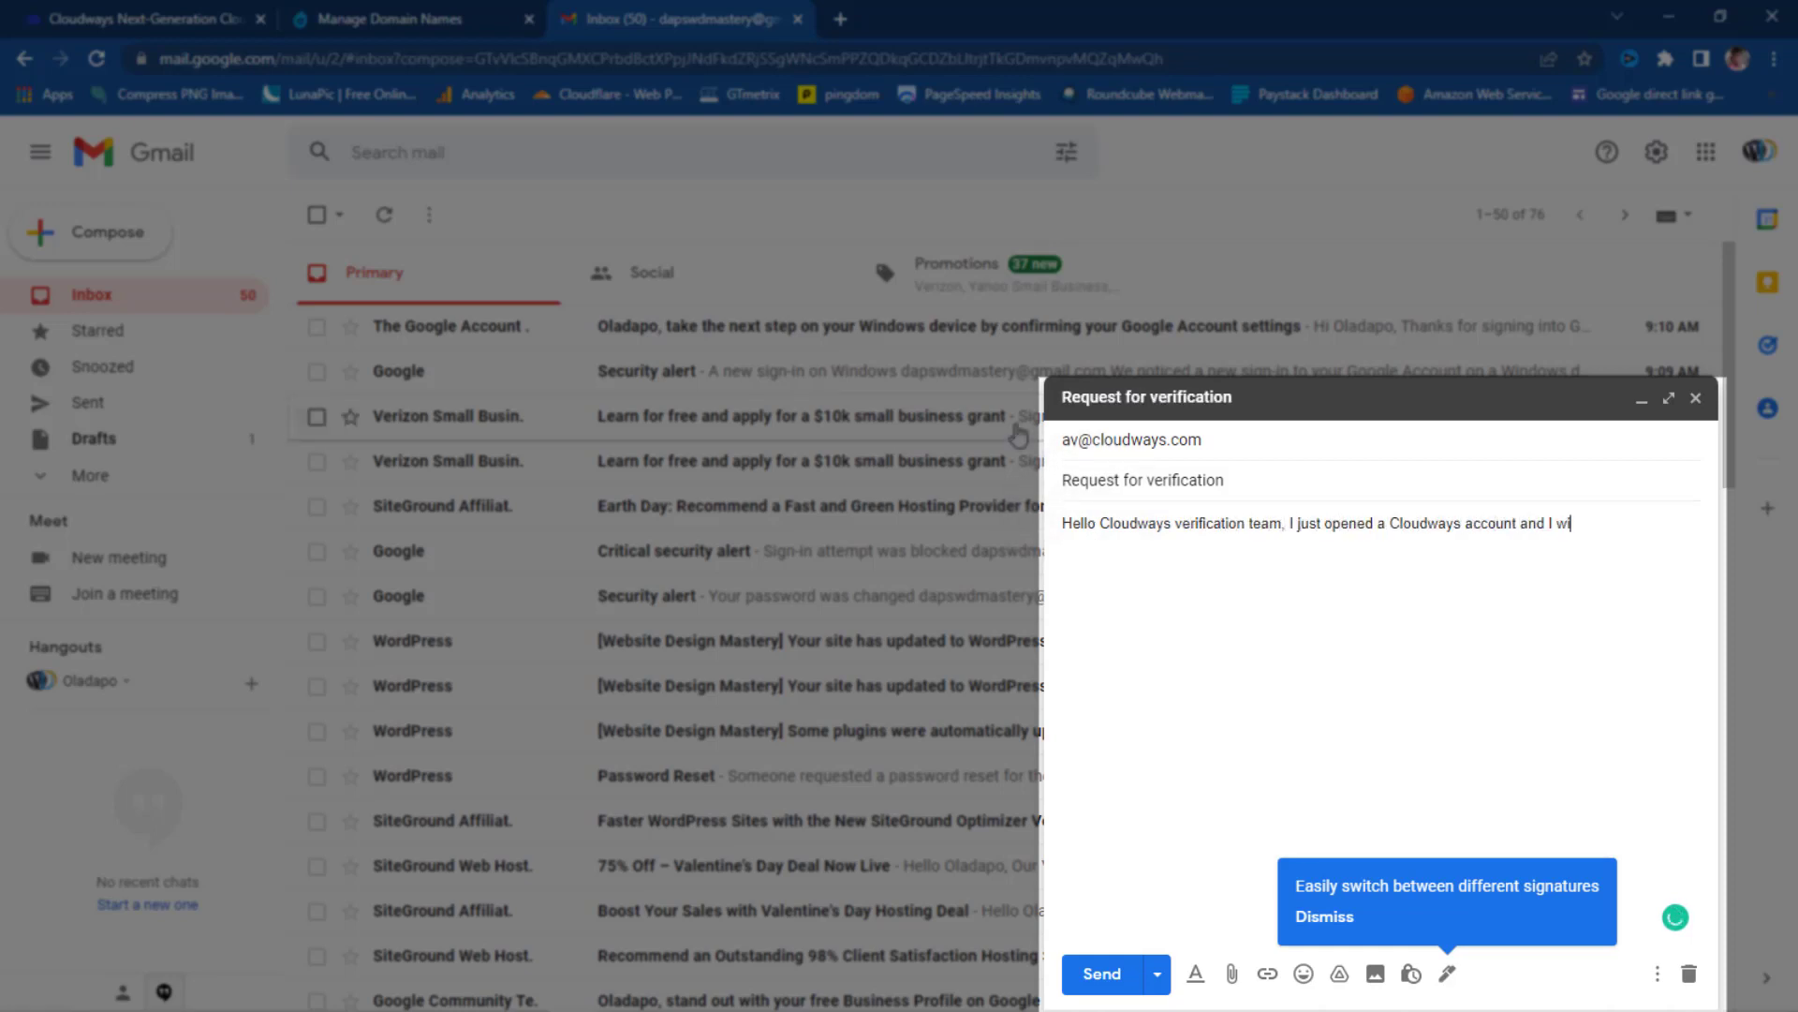
{"action": "left_click", "coordinate": [1523, 520]}
{"action": "type", "text": "with this email"}
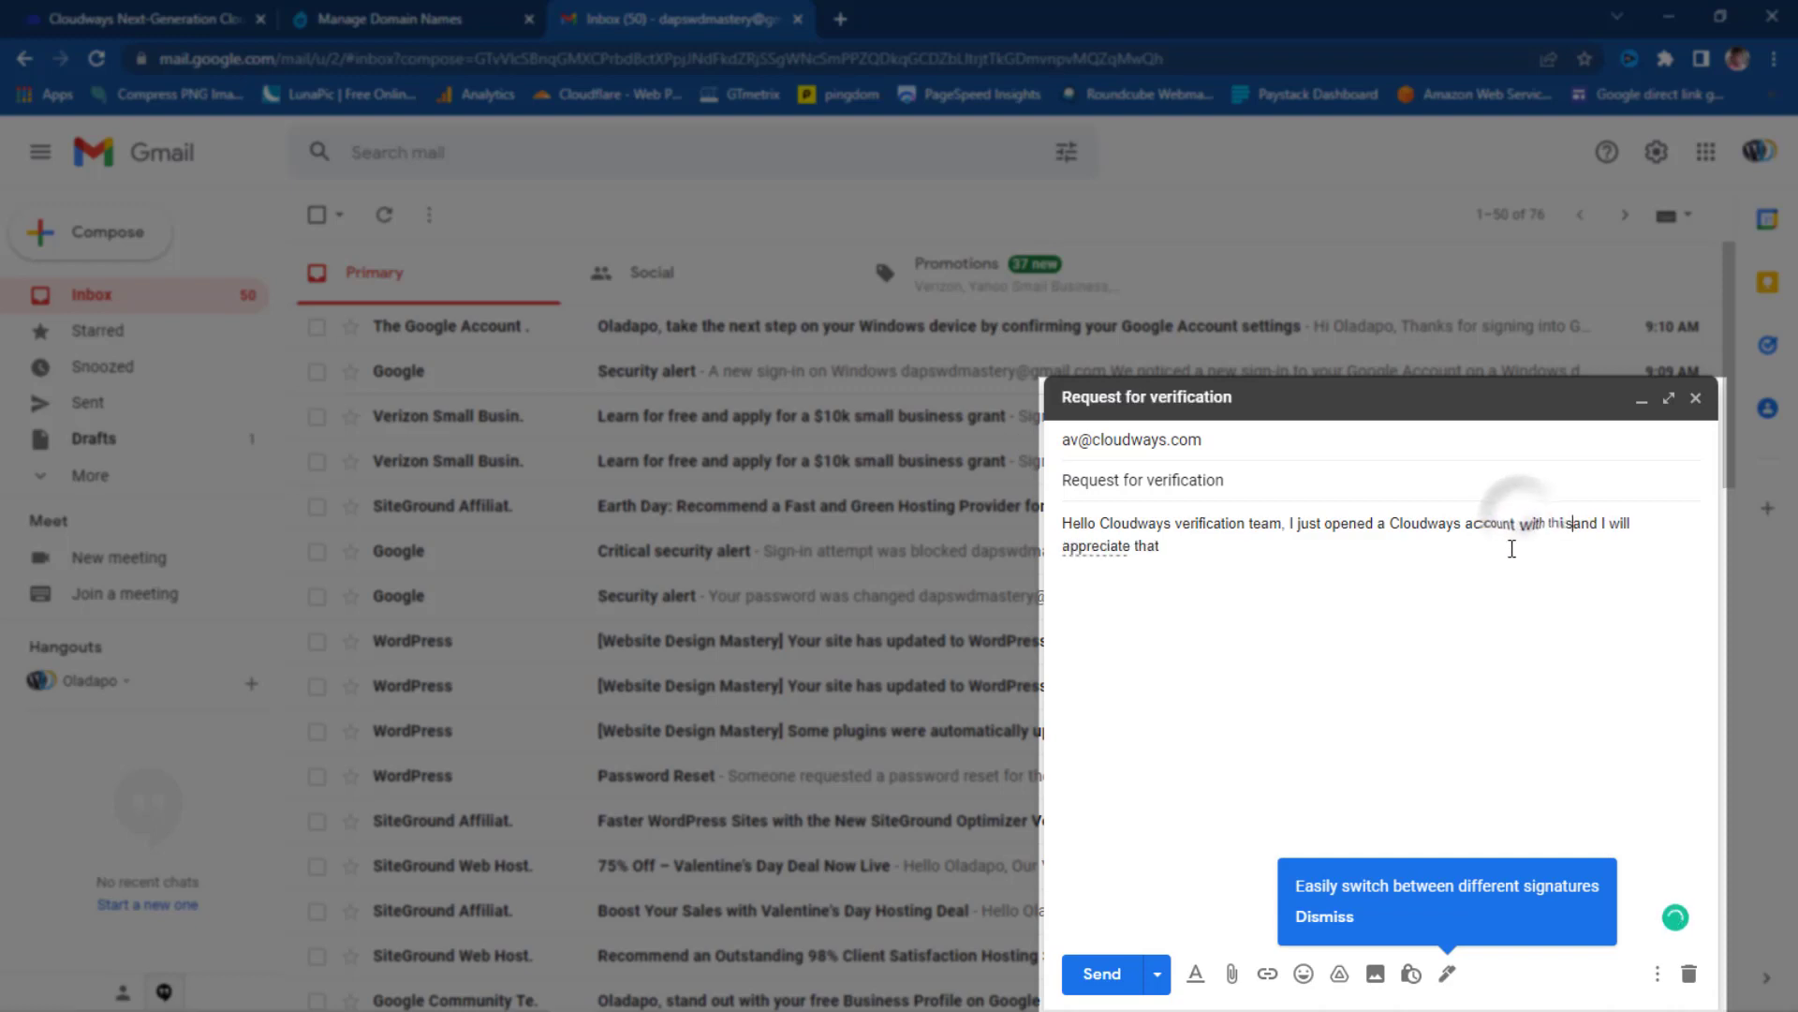
{"action": "left_click", "coordinate": [1288, 552]}
{"action": "type", "text": "it get activated."}
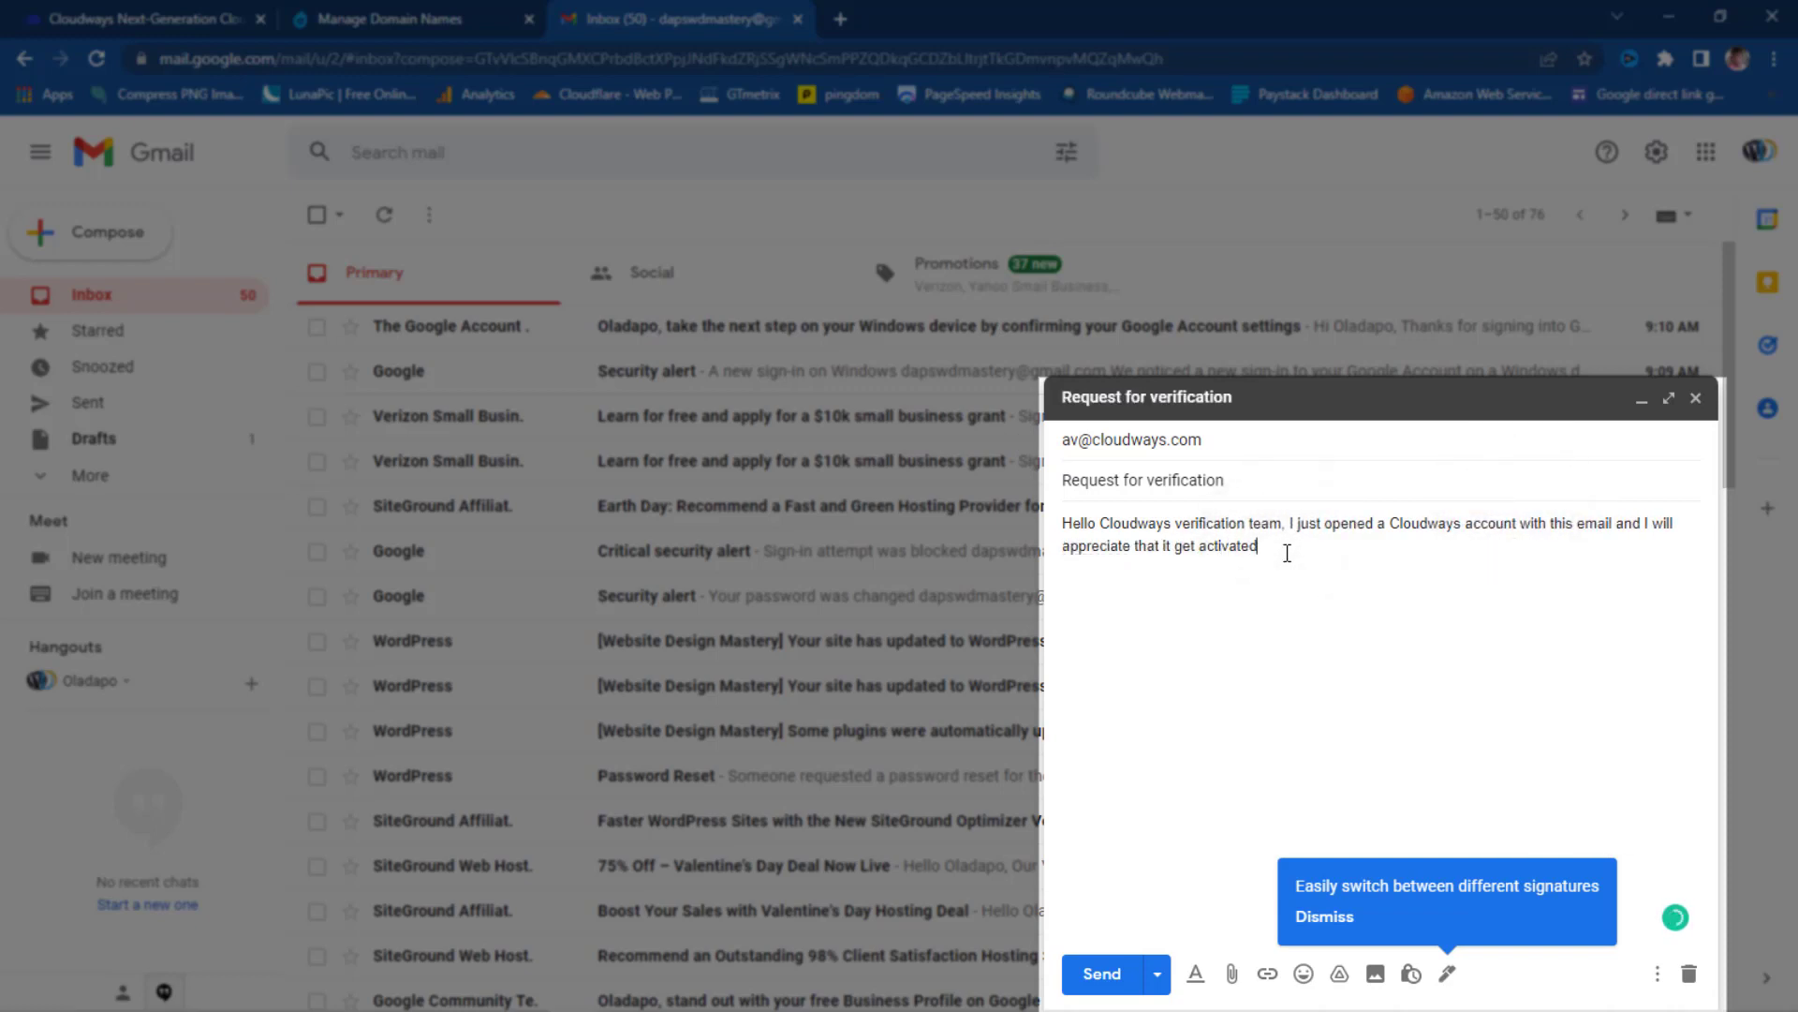
{"action": "key", "text": "Return"}
{"action": "key", "text": "Return"}
{"action": "type", "text": "Here are my details:"}
{"action": "key", "text": "Return"}
{"action": "key", "text": "Return"}
List the Facebook page, website and phone number, add 'Thank you.', and send the email
{"action": "type", "text": "Facebook: facebook.com/dapsdigital"}
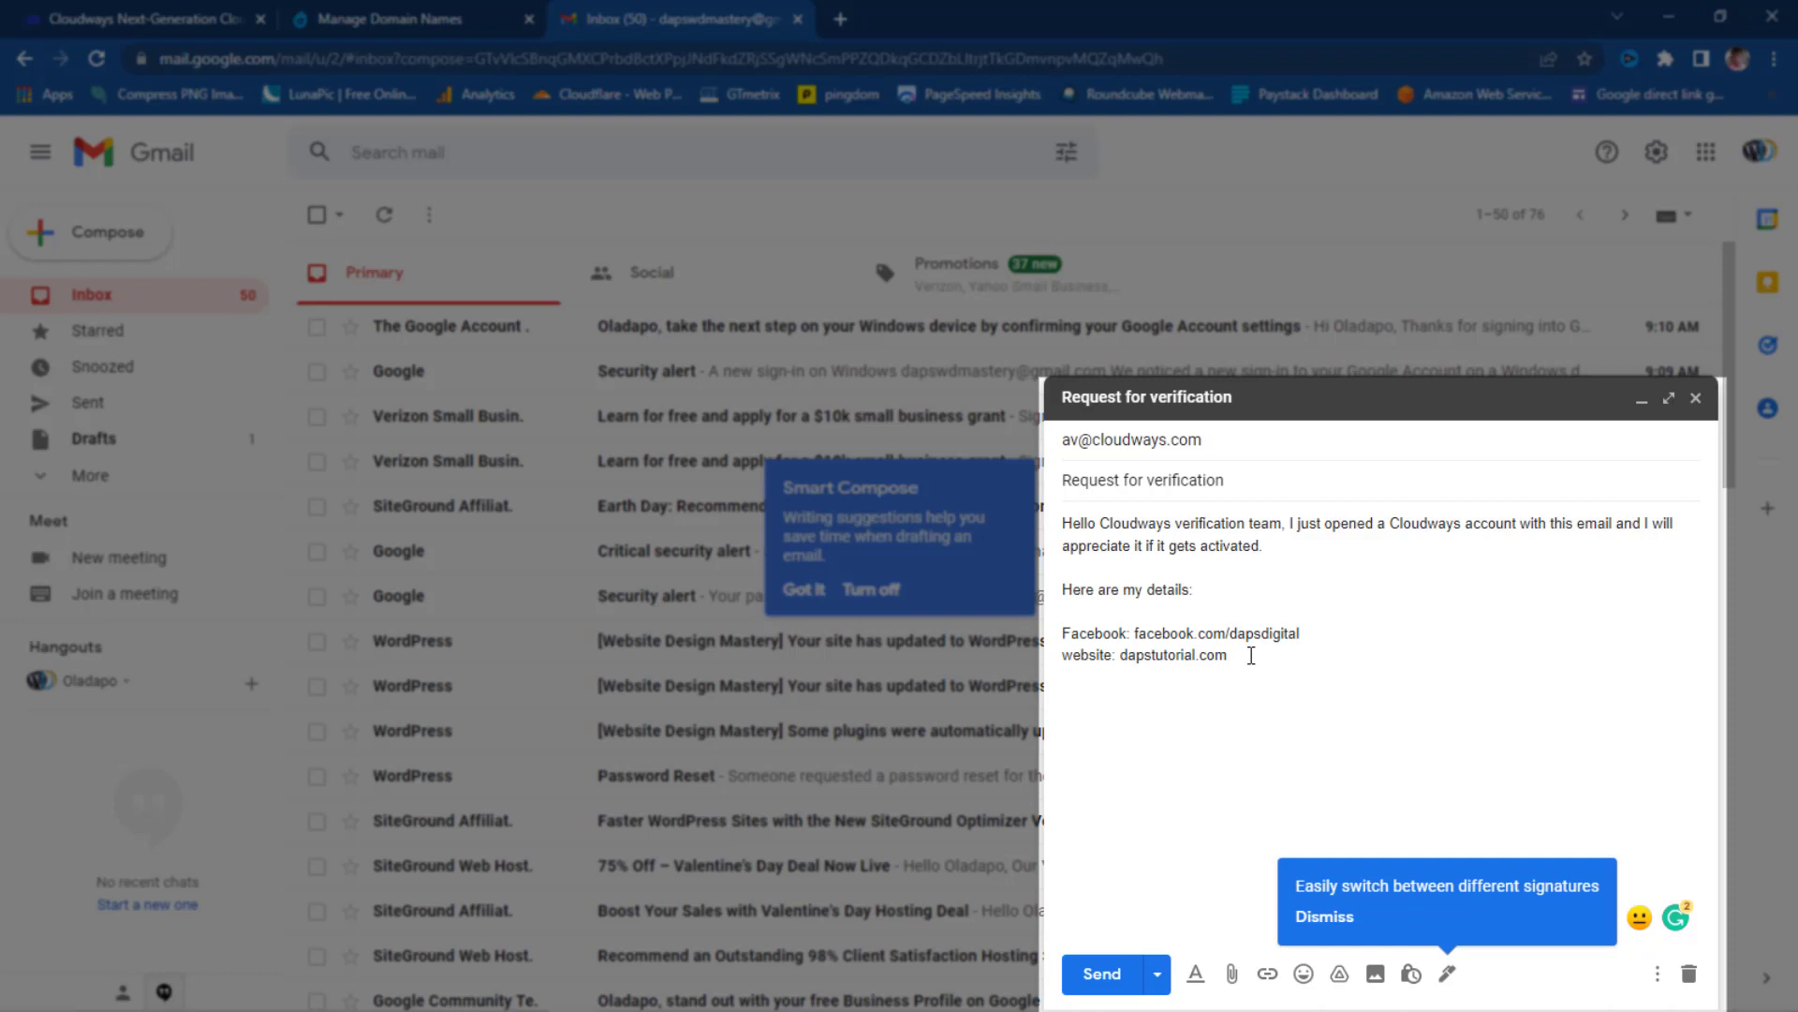
{"action": "left_click", "coordinate": [1251, 655]}
{"action": "key", "text": "Return"}
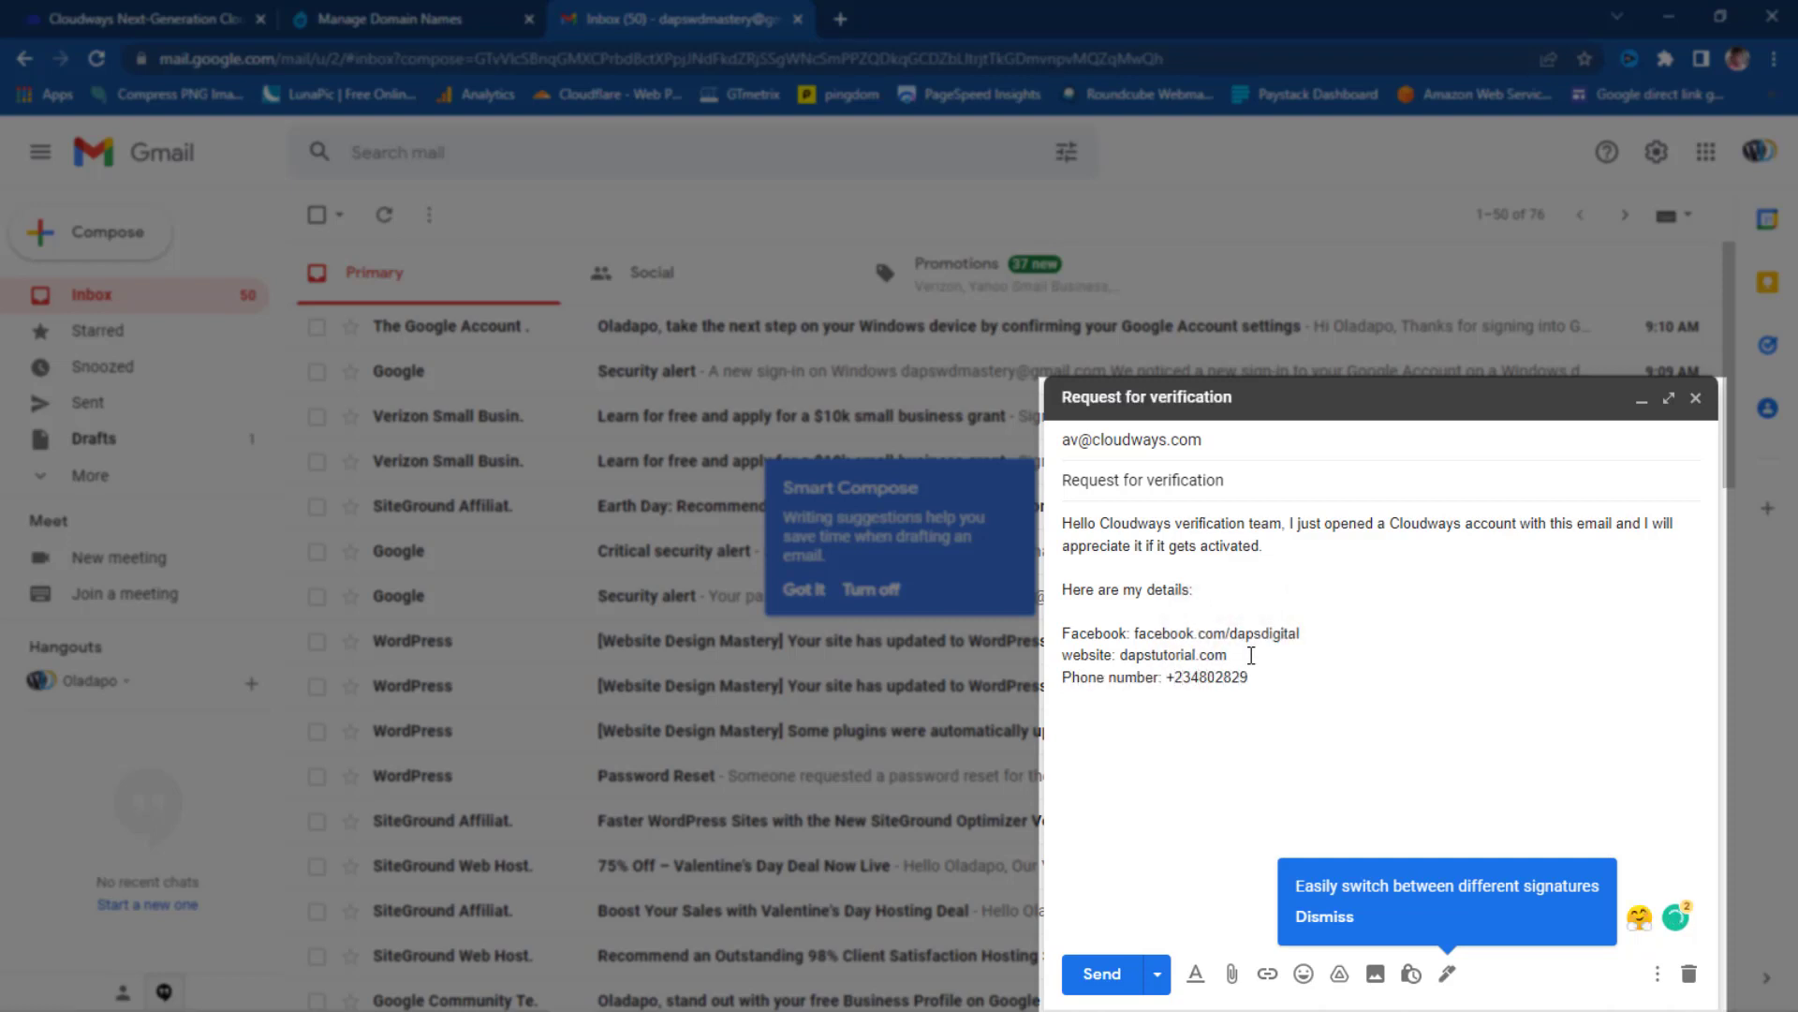
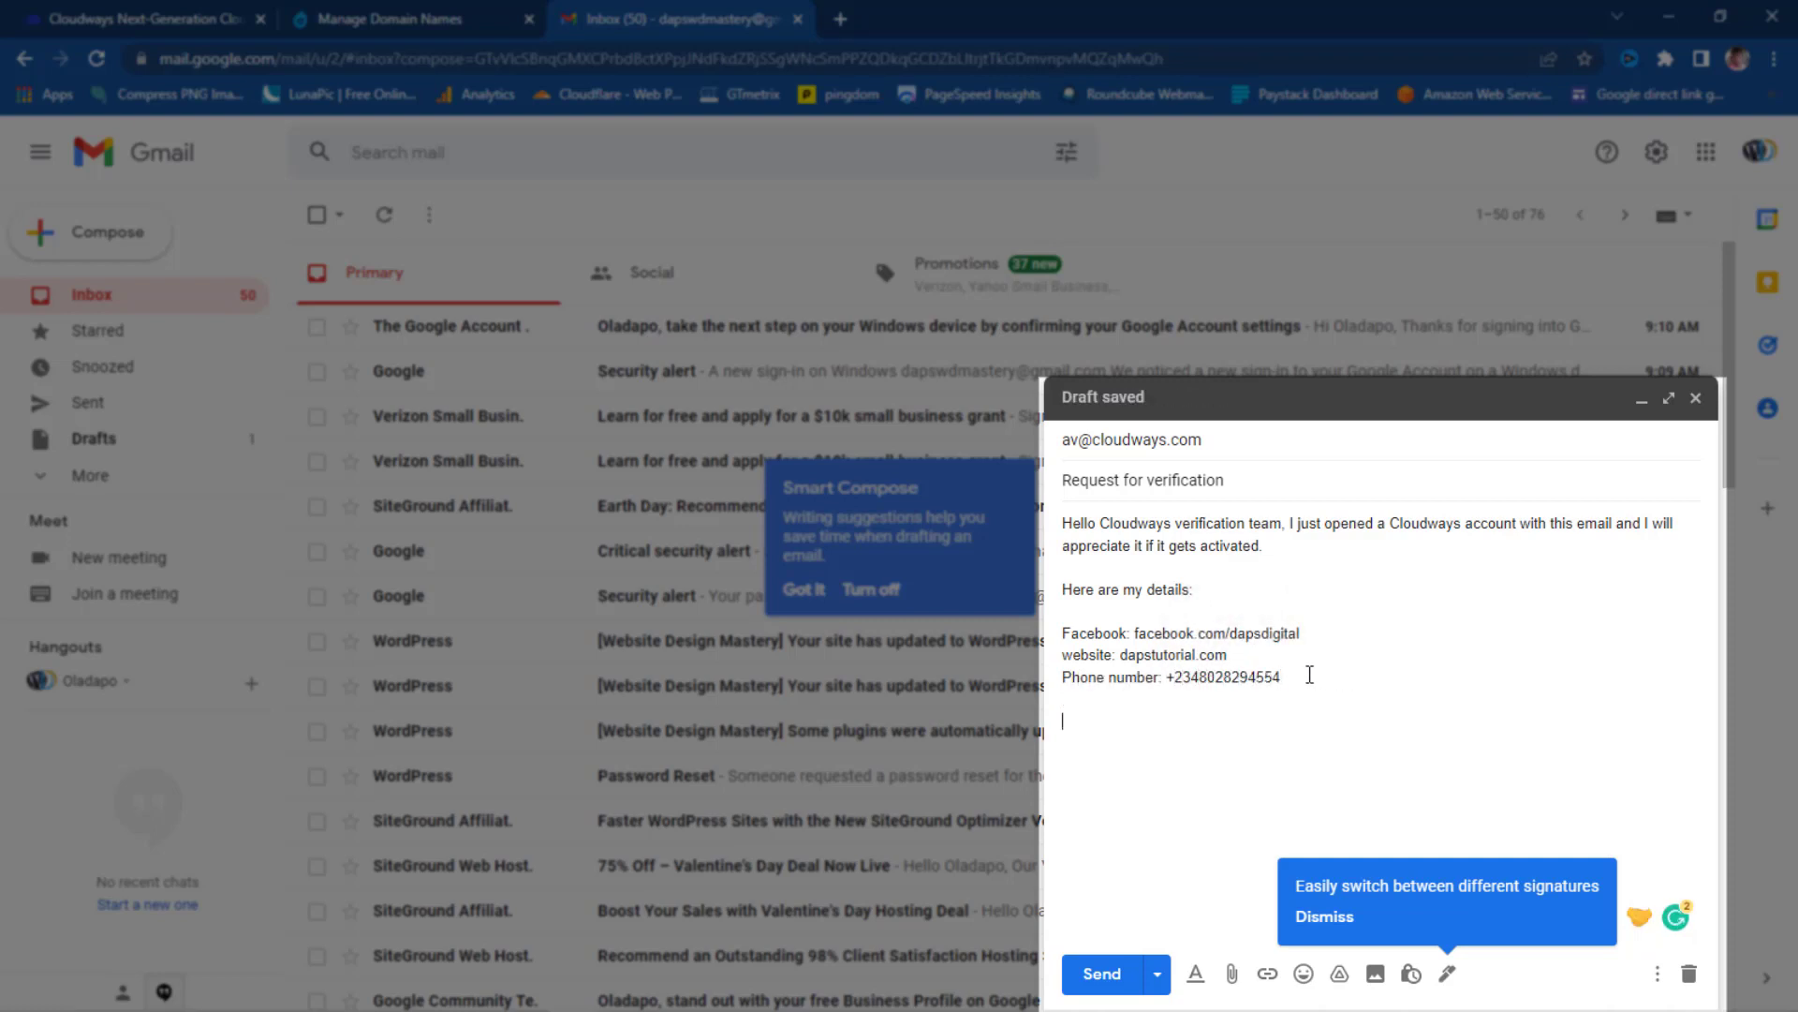
{"action": "key", "text": "Return"}
{"action": "key", "text": "Return"}
{"action": "type", "text": "Thank"}
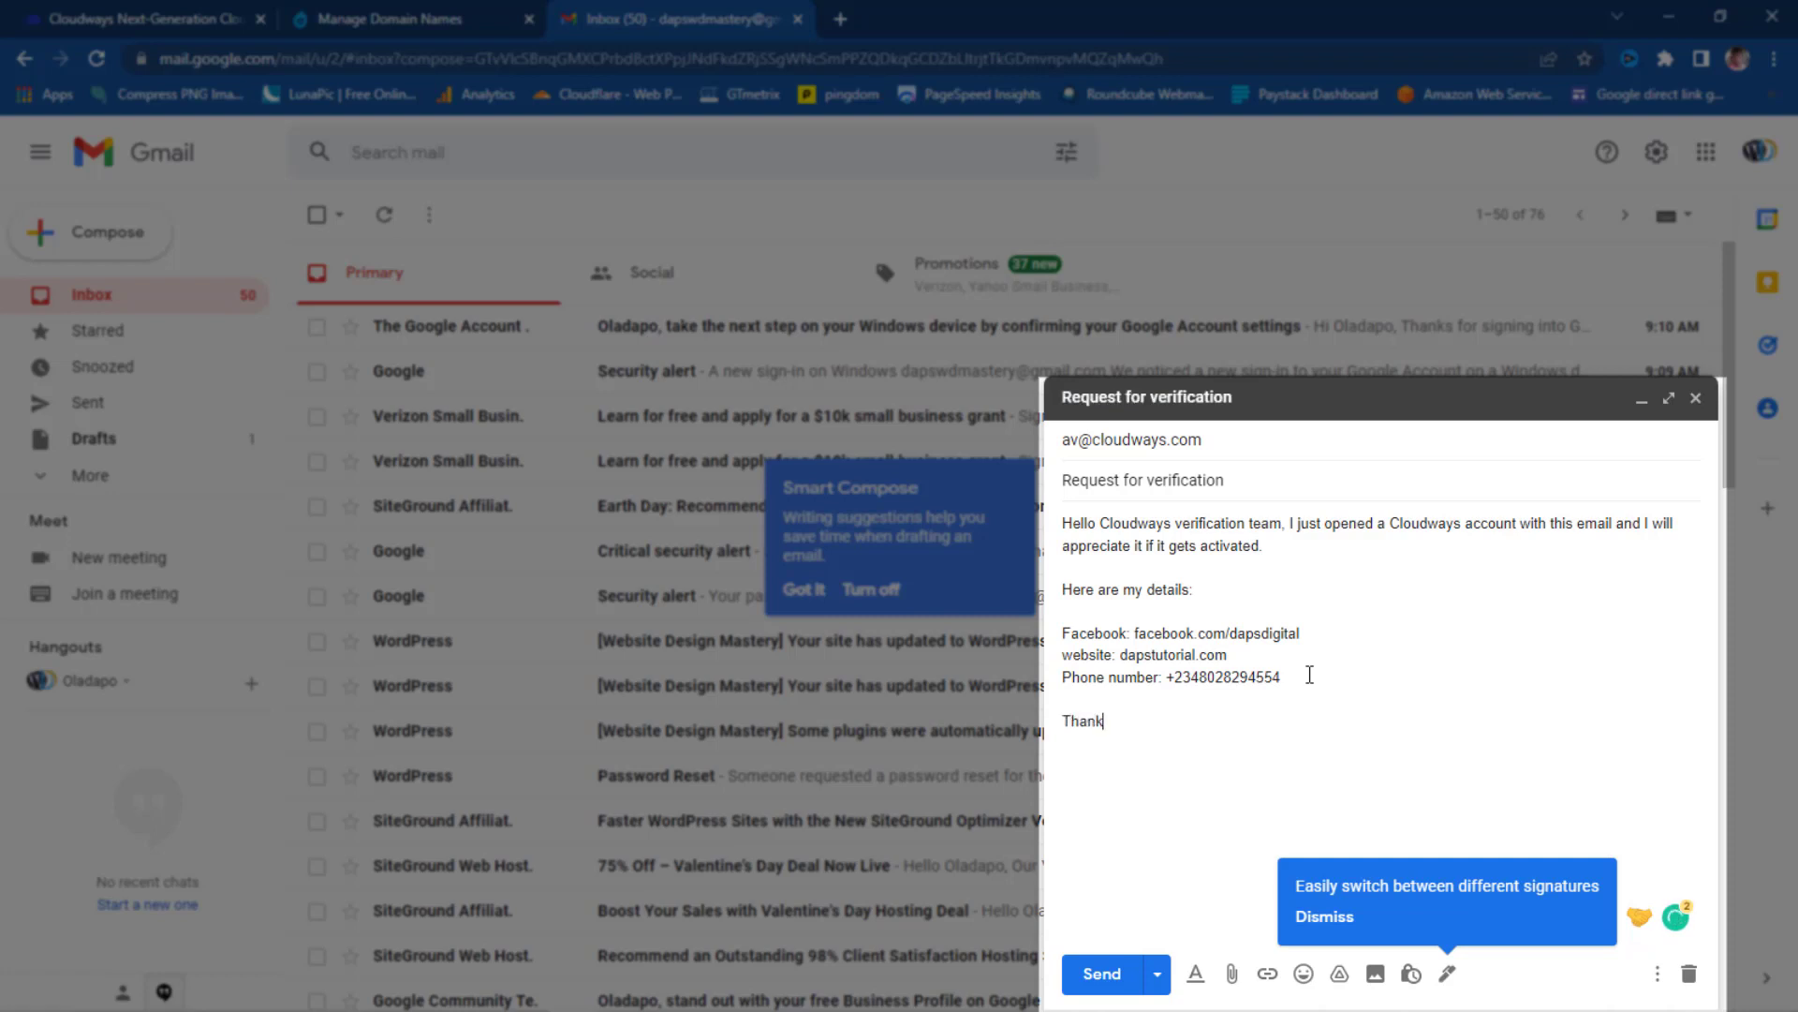
{"action": "type", "text": " you."}
{"action": "left_click", "coordinate": [1101, 974]}
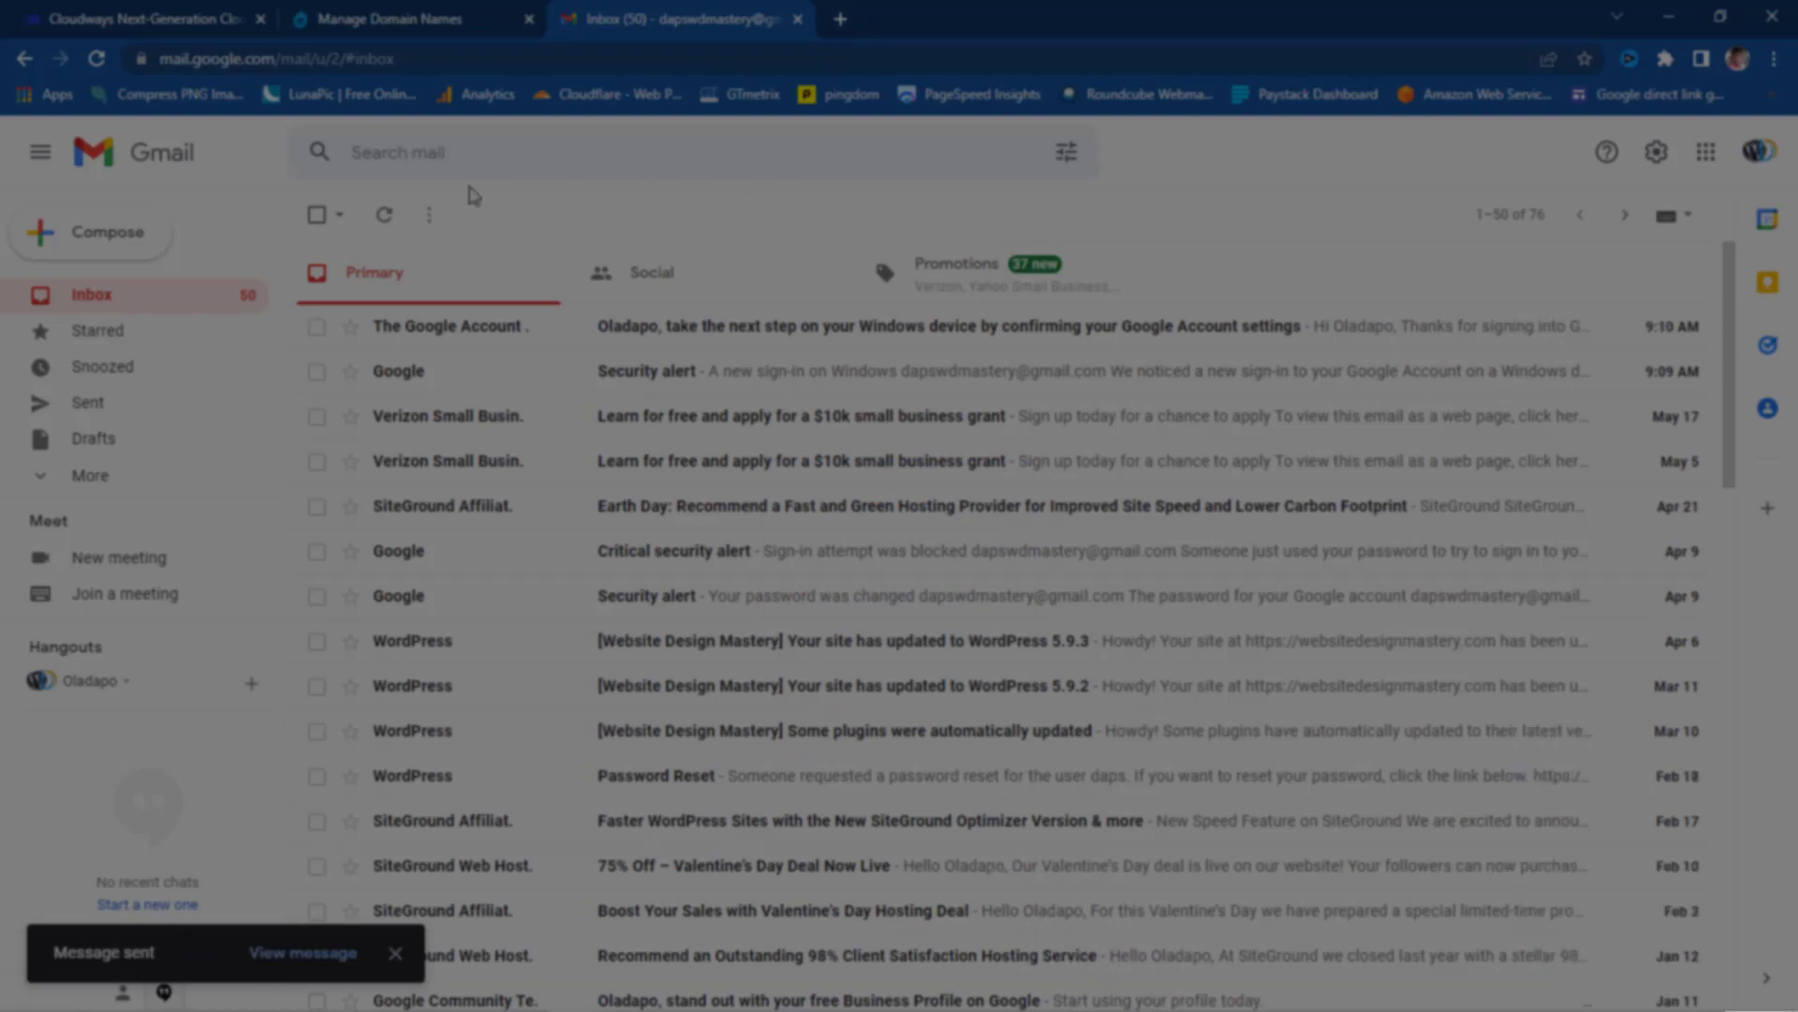
Refresh the inbox, open the 'Activate Your Cloudways Account' email and activate the account
{"action": "left_click", "coordinate": [388, 214]}
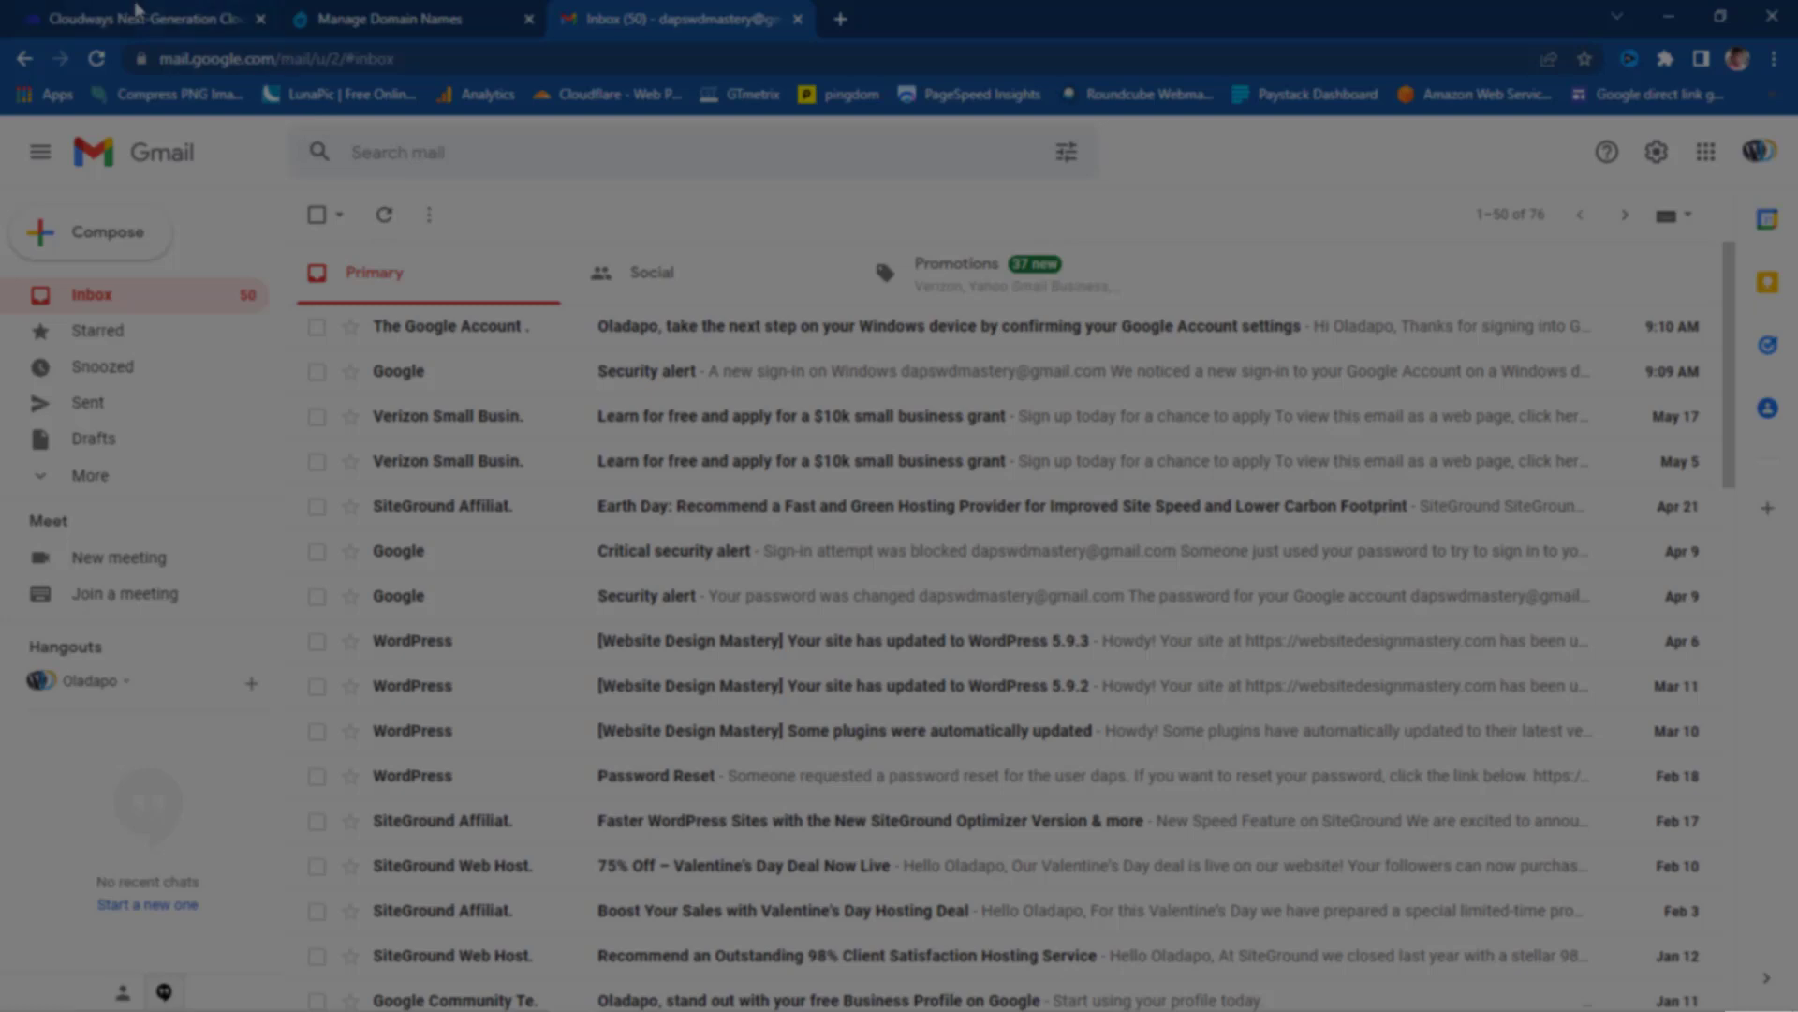
{"action": "left_click", "coordinate": [822, 473]}
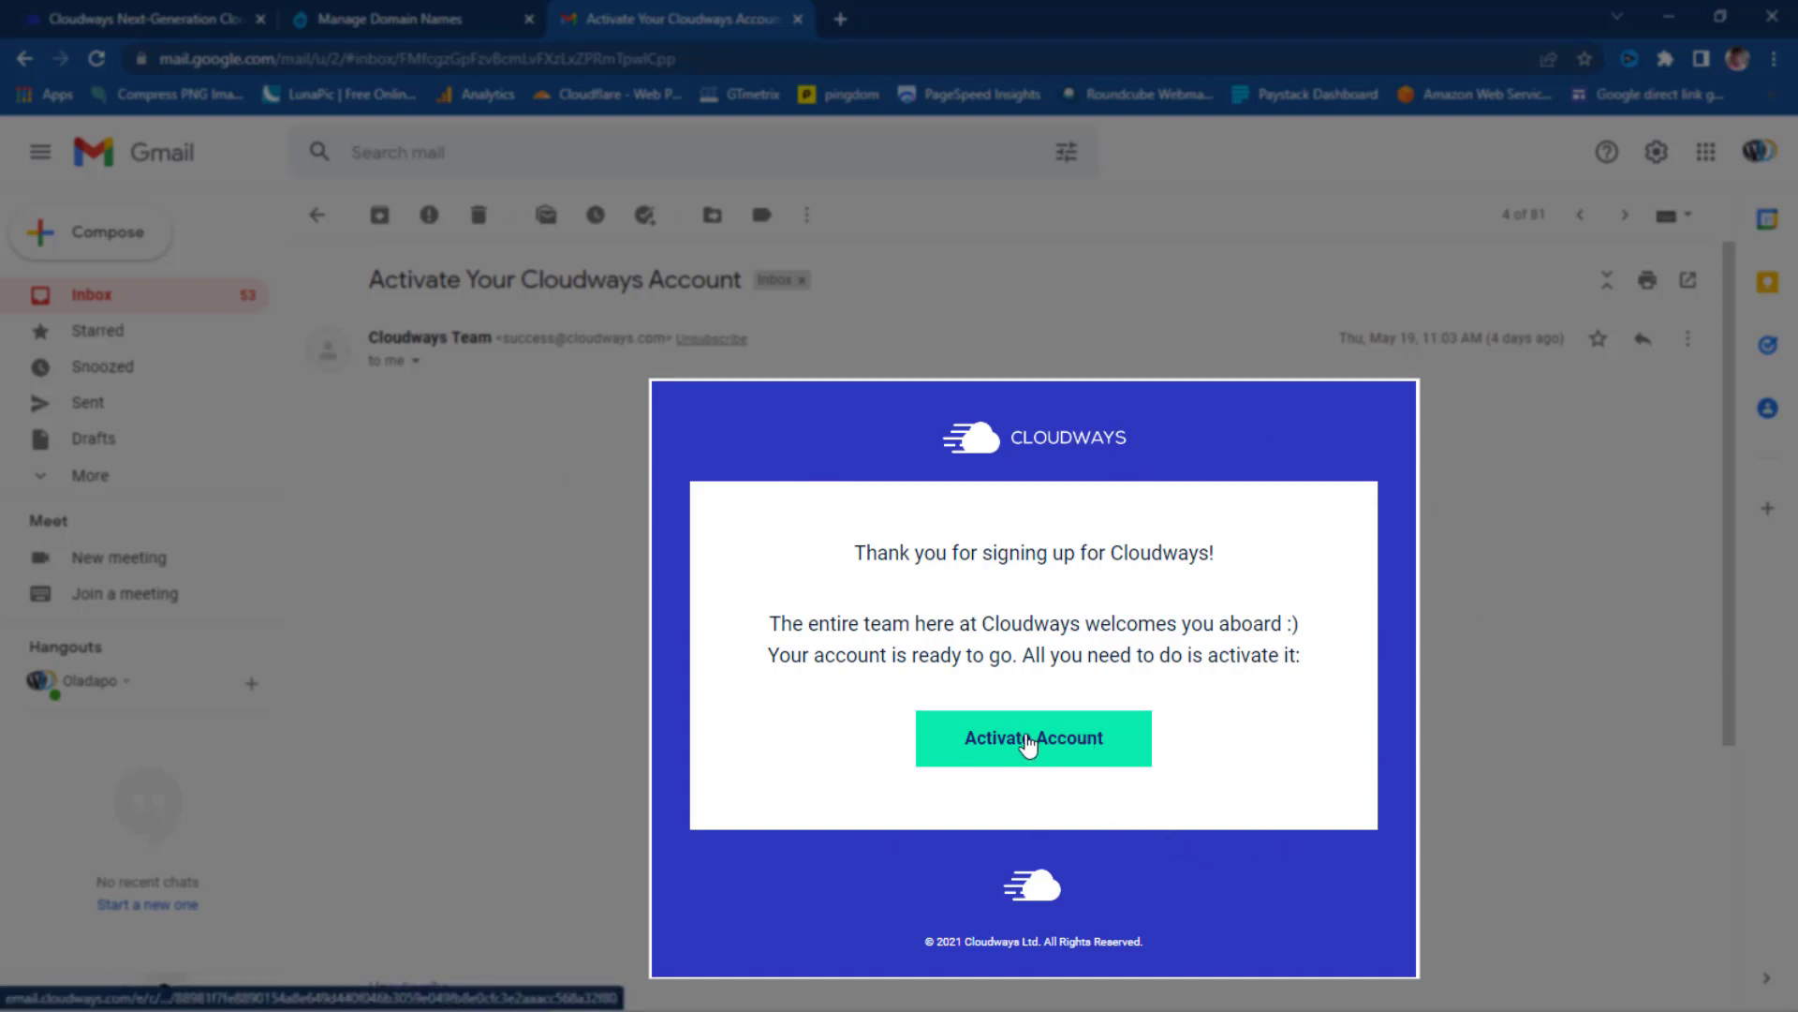
{"action": "left_click", "coordinate": [1029, 743]}
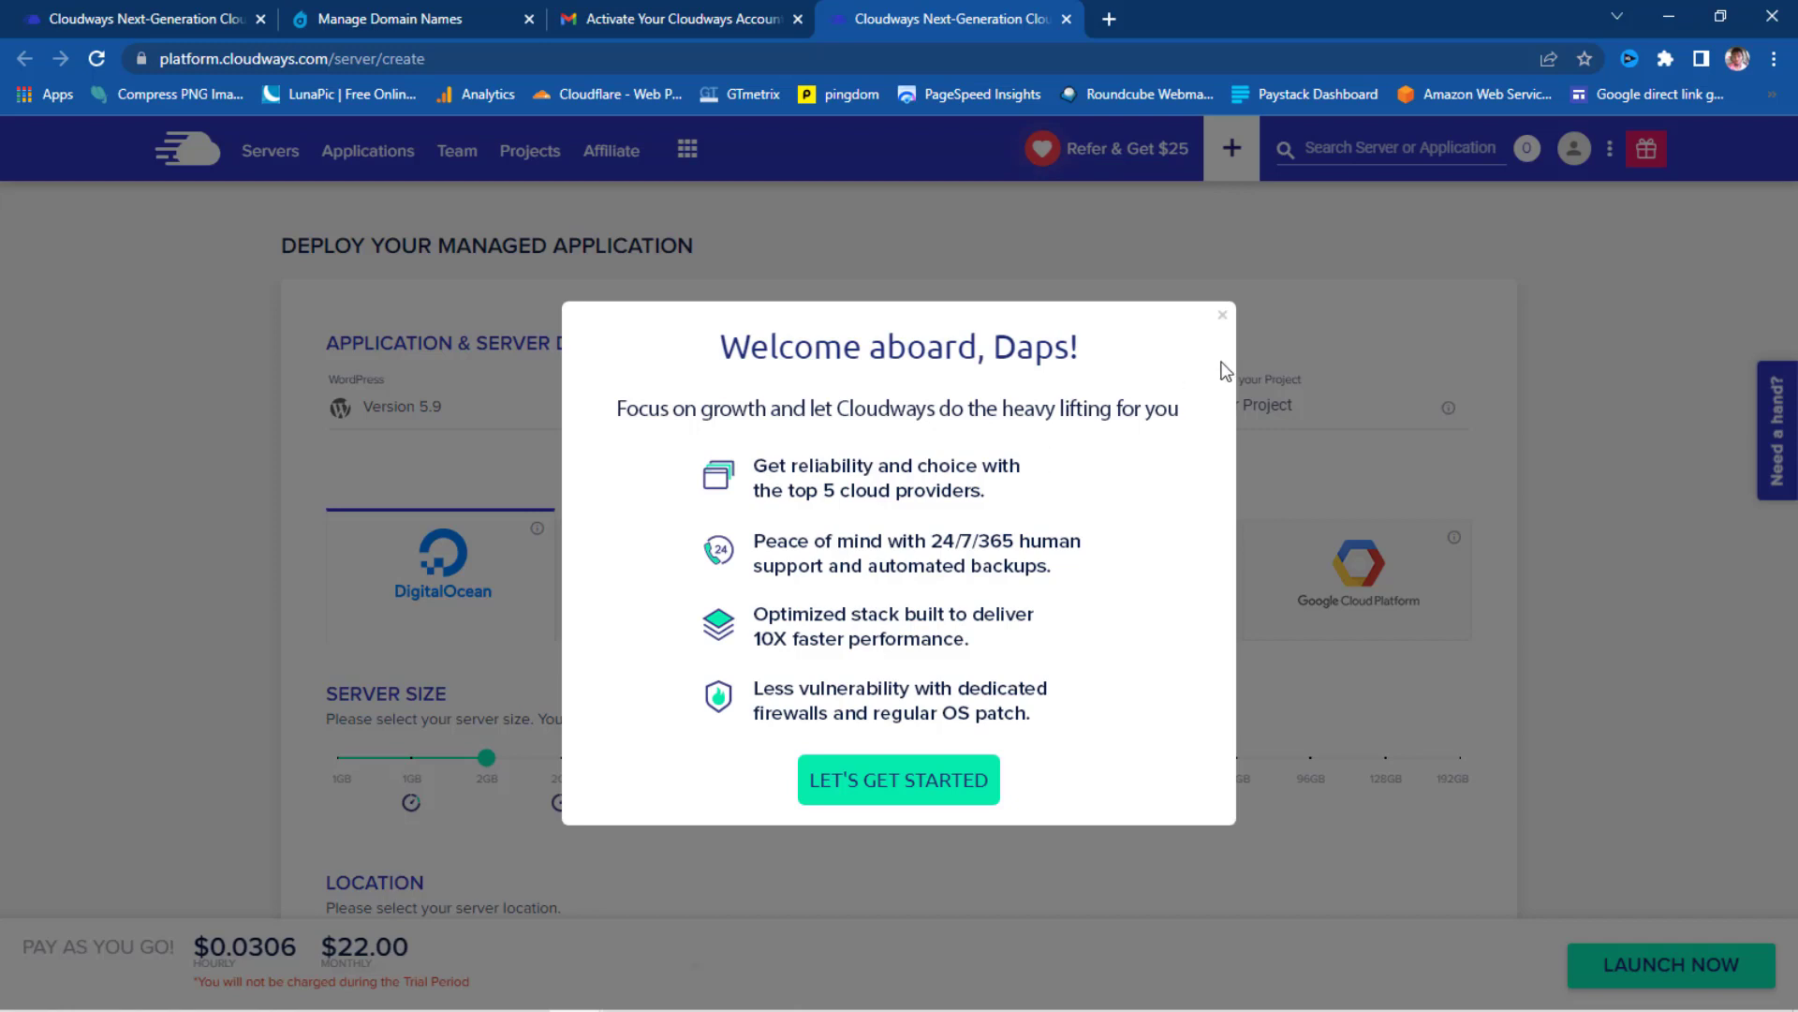
Dismiss the welcome message and switch the application from WordPress 5.9 to VisualComposer Page Builder
{"action": "left_click", "coordinate": [1224, 318]}
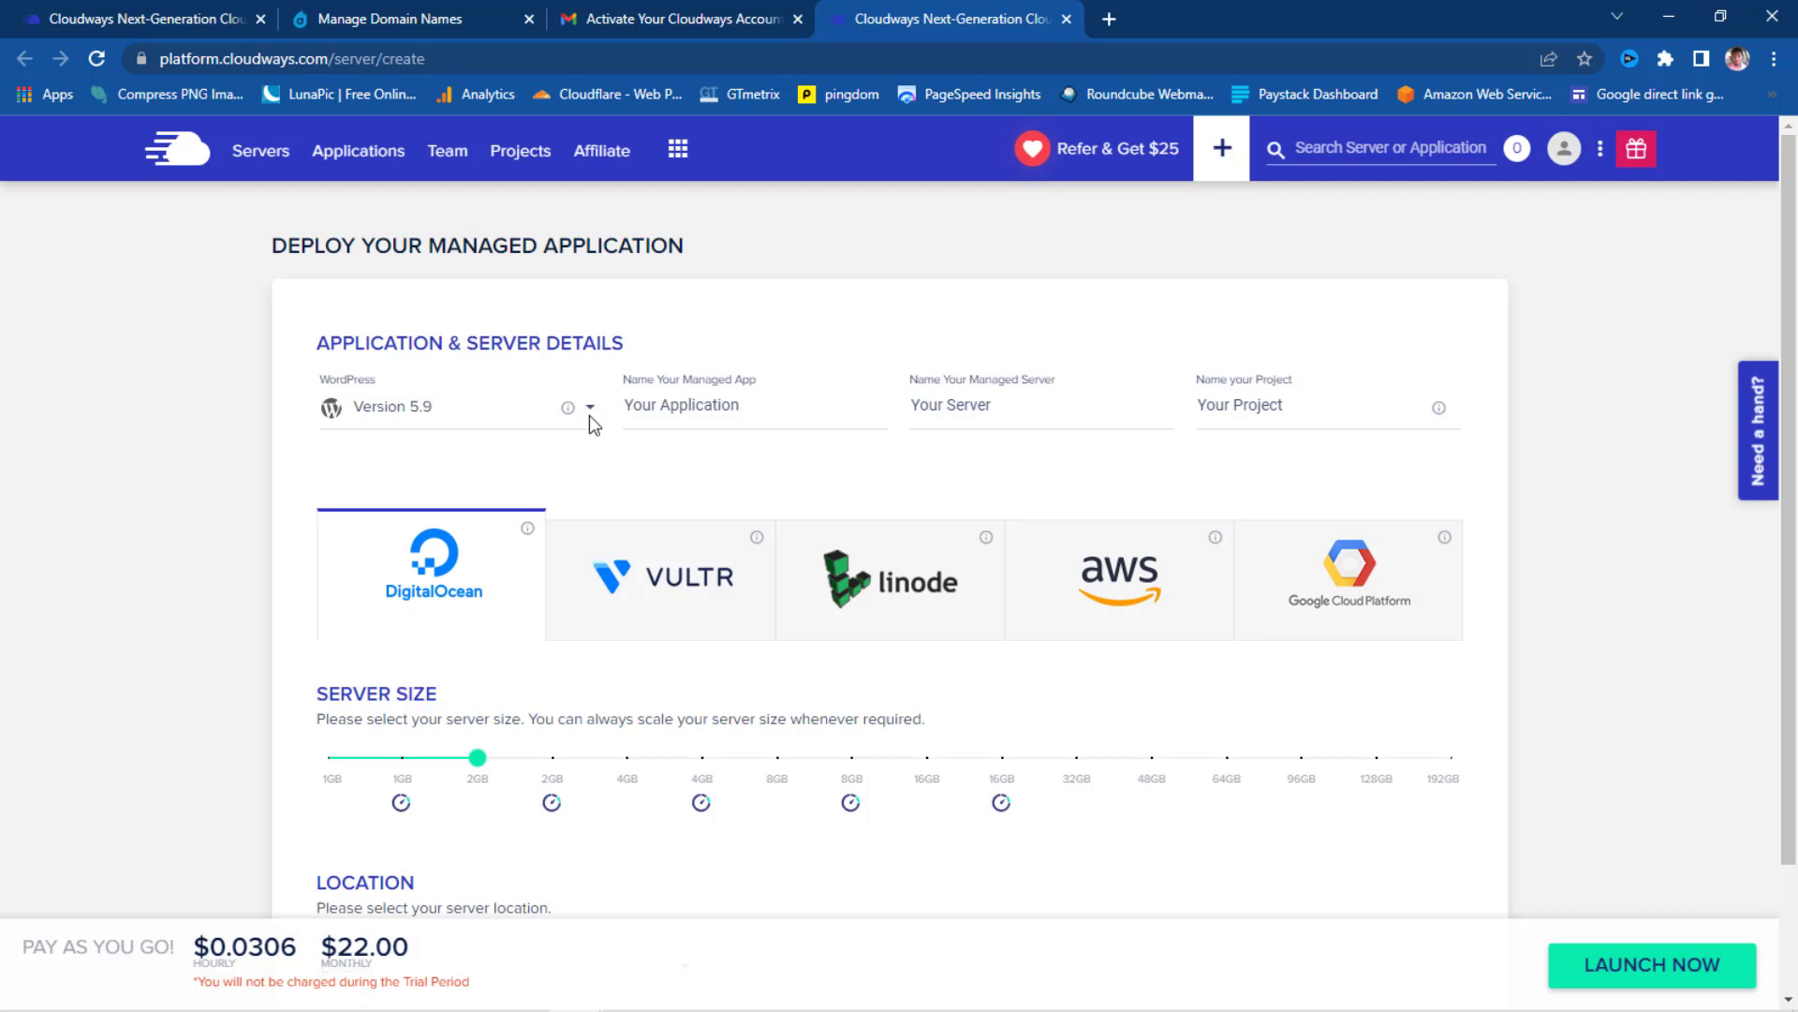
{"action": "left_click", "coordinate": [414, 406]}
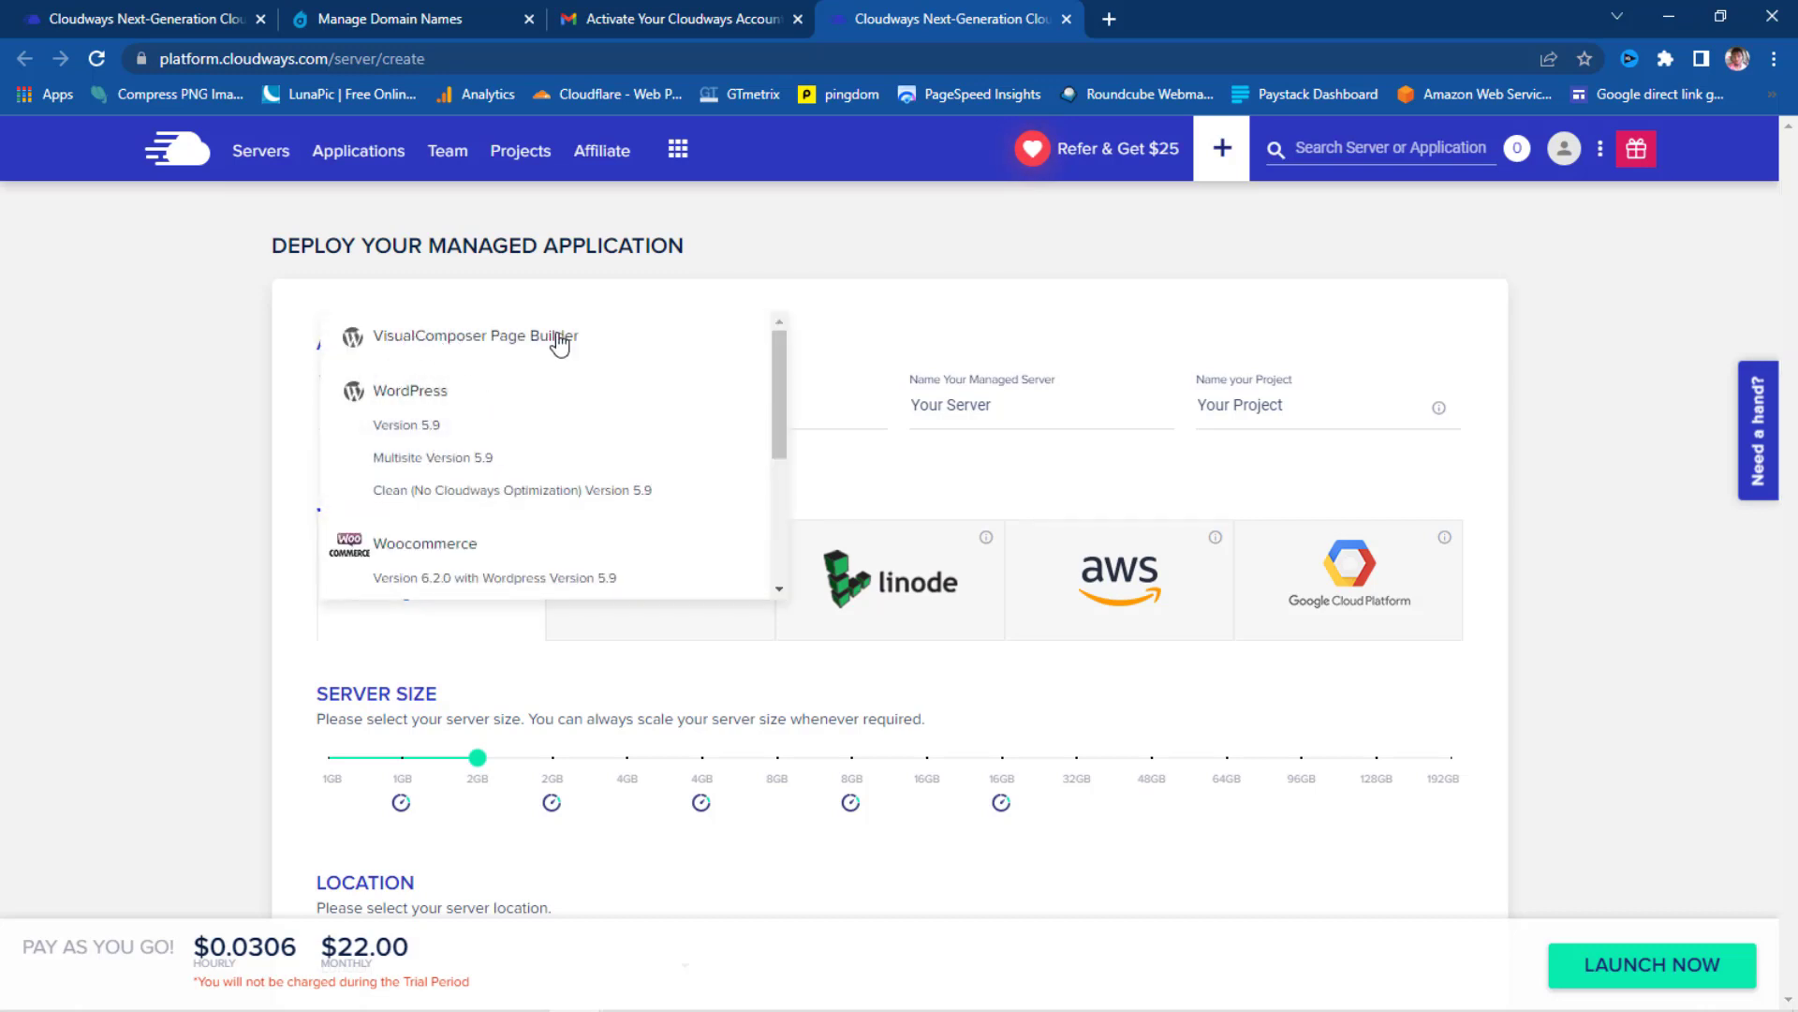
{"action": "scroll", "coordinate": [546, 351], "scroll_direction": "down", "scroll_amount": 5}
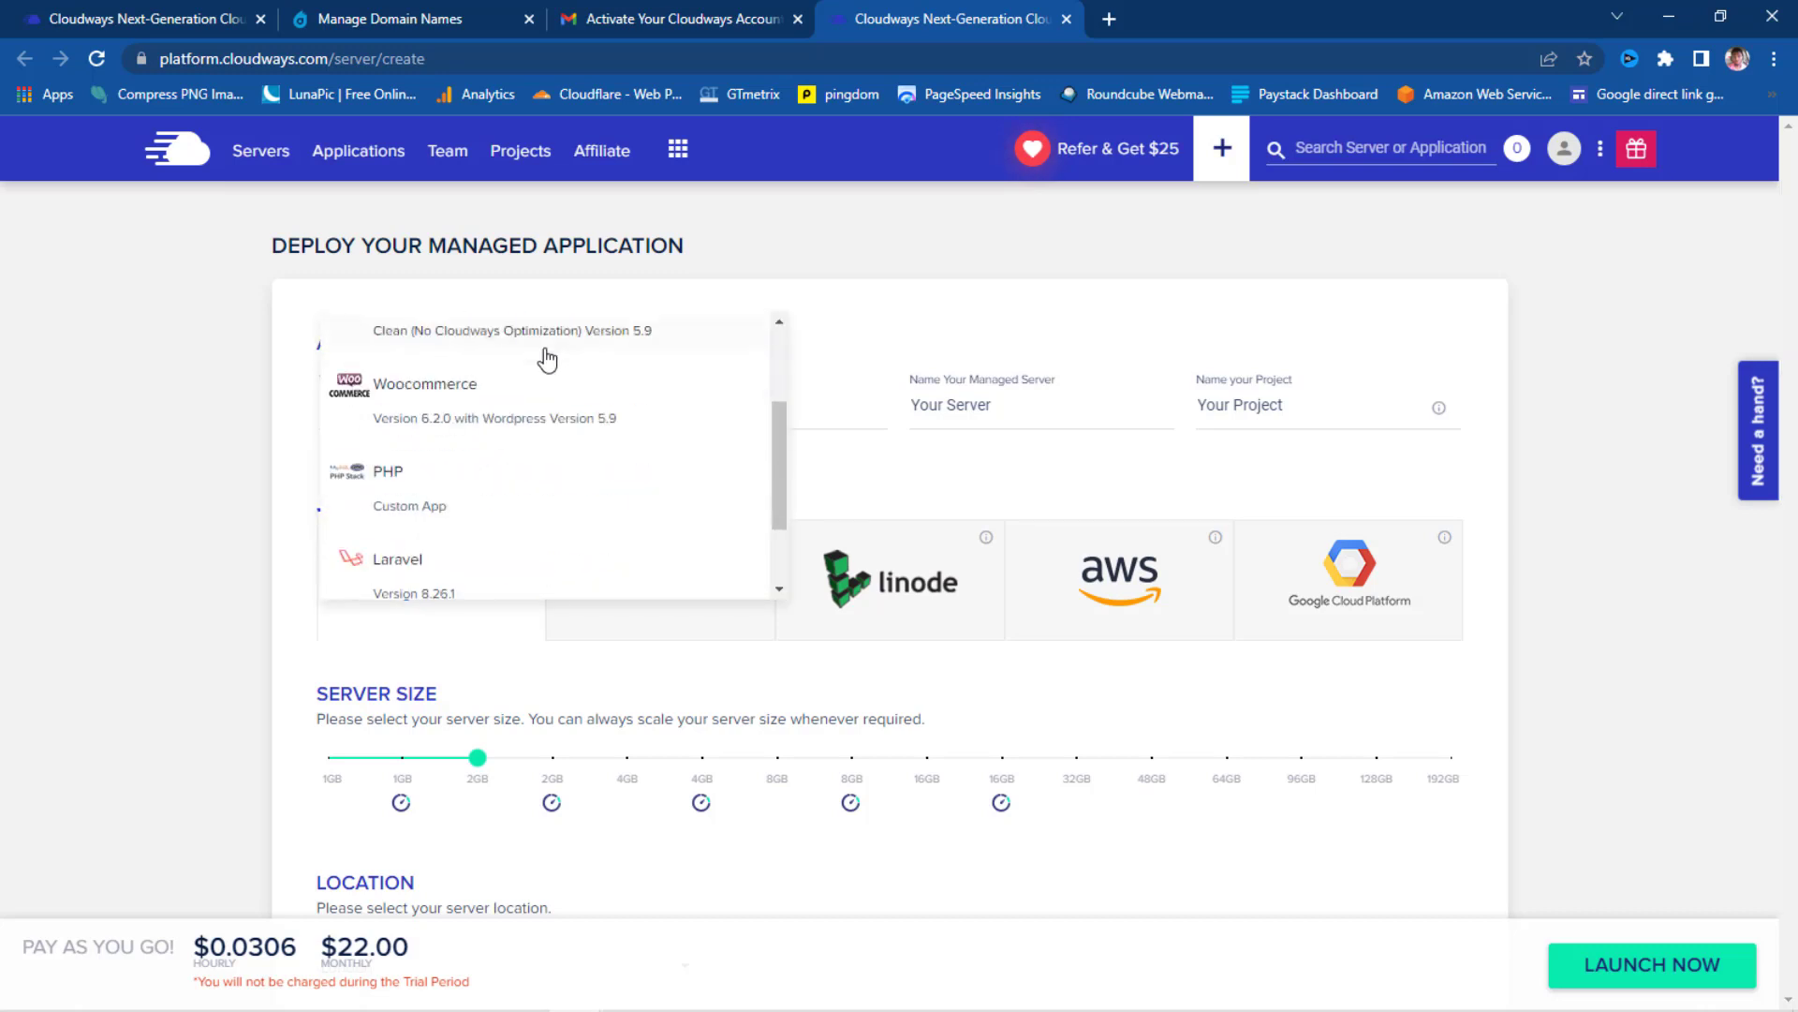
{"action": "scroll", "coordinate": [402, 459], "scroll_direction": "up", "scroll_amount": 5}
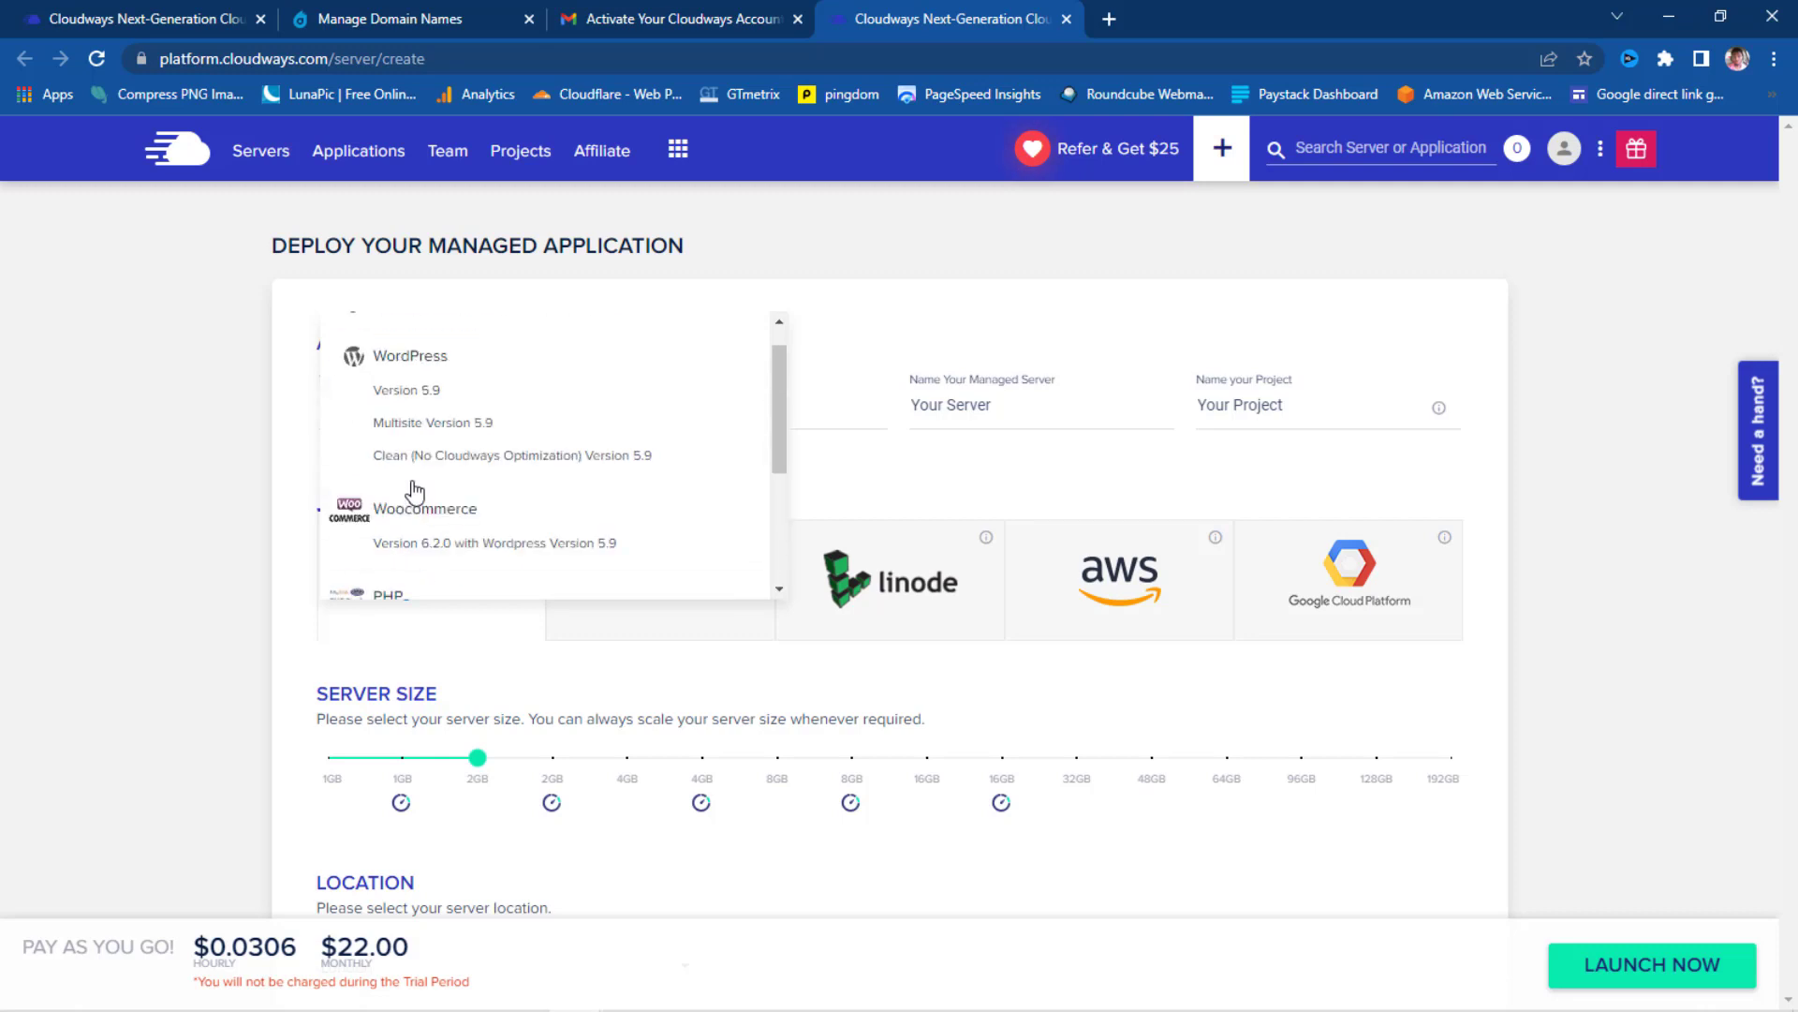
{"action": "left_click", "coordinate": [439, 341]}
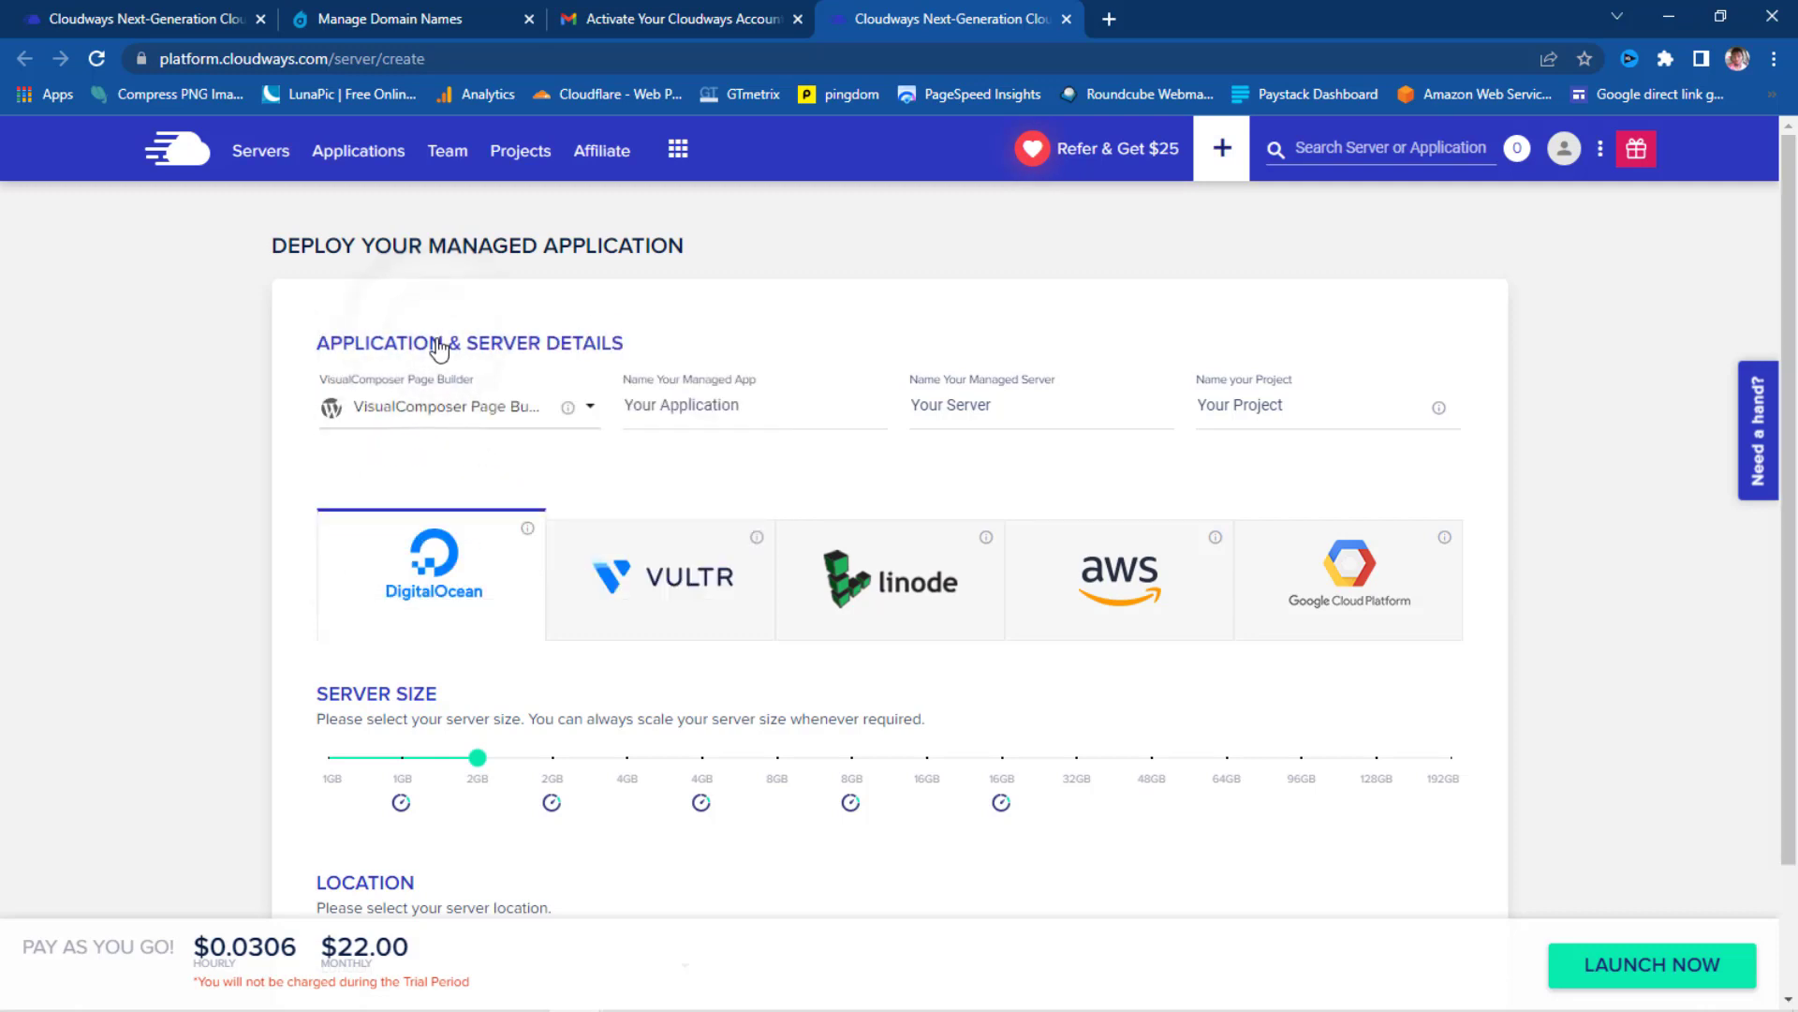
Replace the placeholder managed app, server and project names with 'Visual'
{"action": "left_click", "coordinate": [731, 410]}
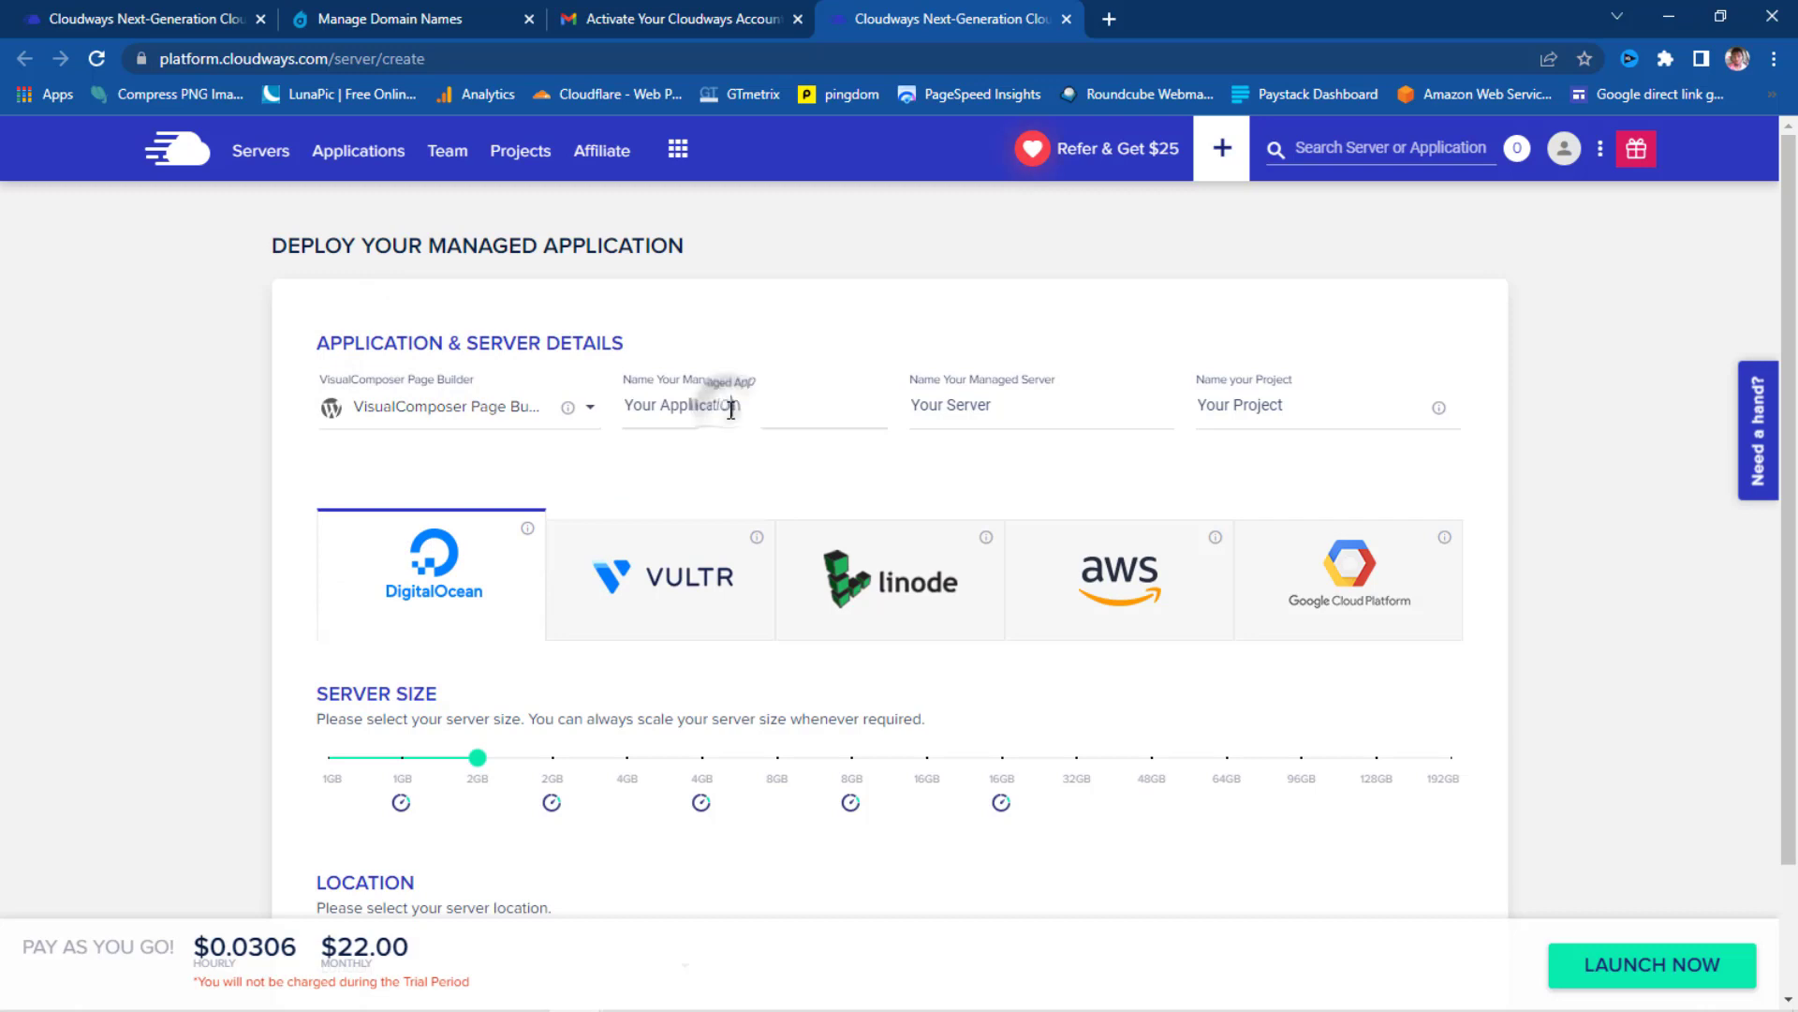
{"action": "left_click", "coordinate": [755, 406]}
{"action": "left_click_drag", "start_coordinate": [755, 406], "coordinate": [542, 409]}
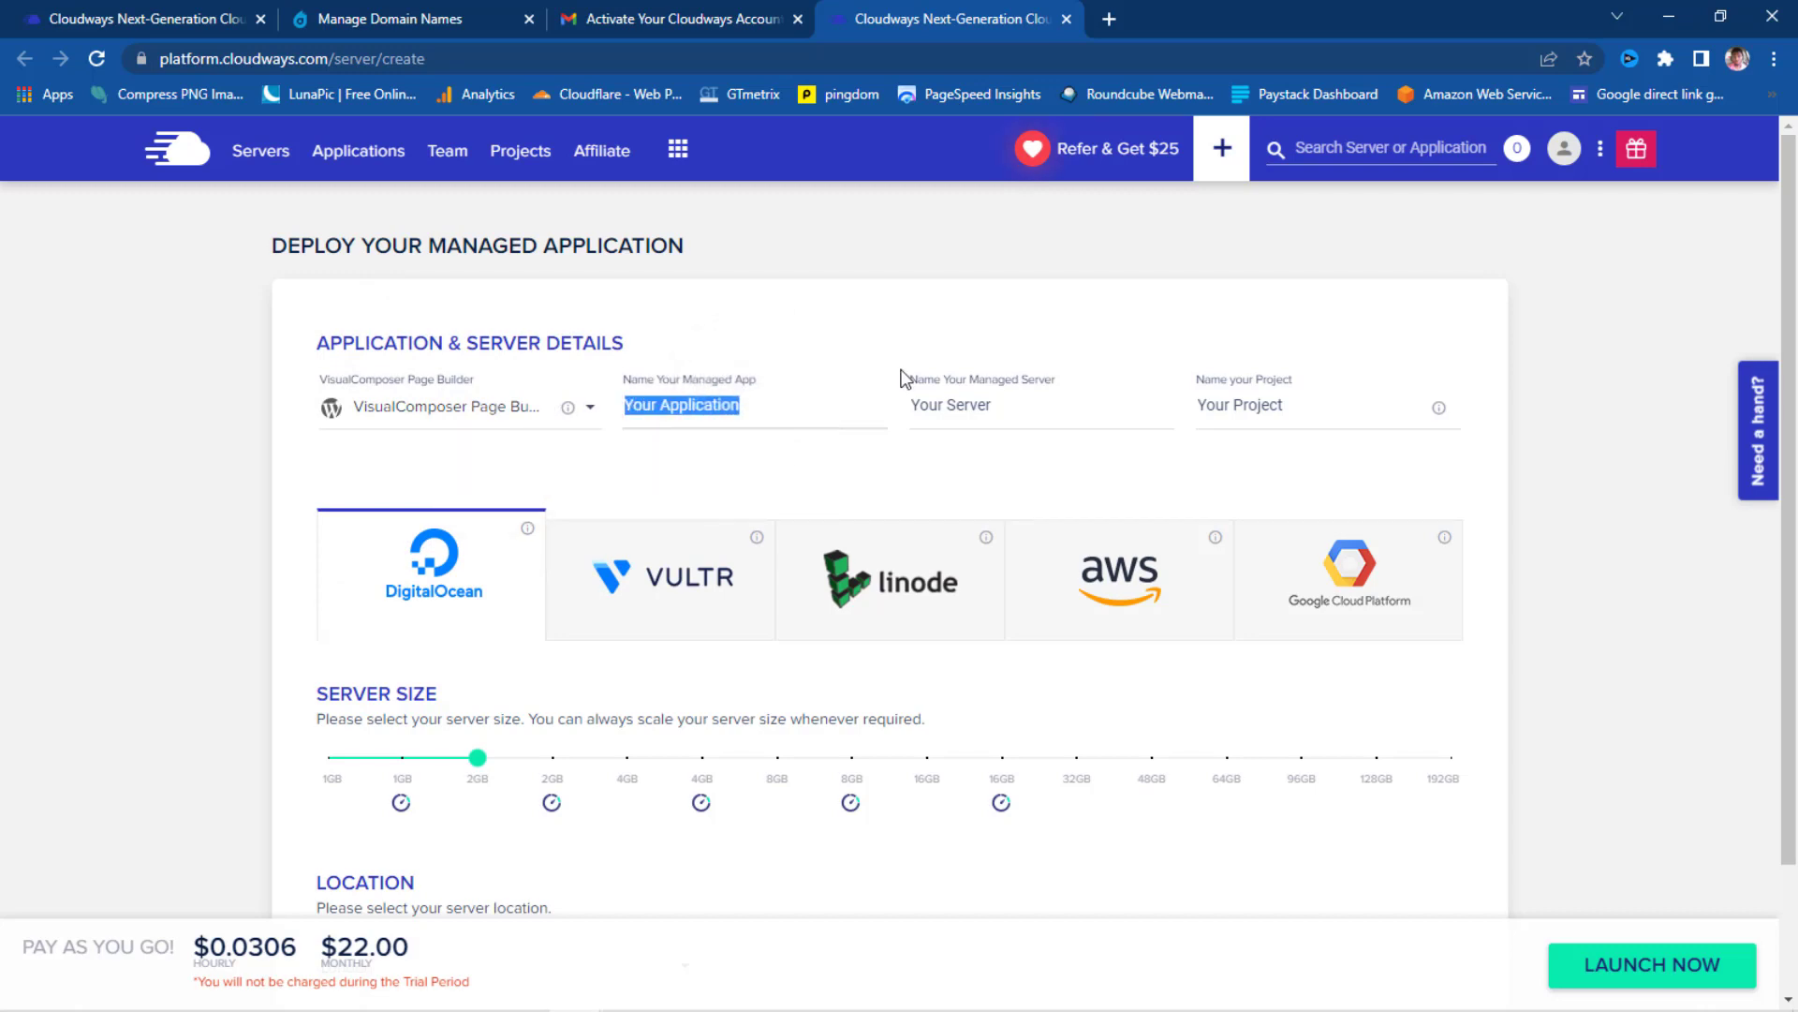
{"action": "type", "text": "Visual"}
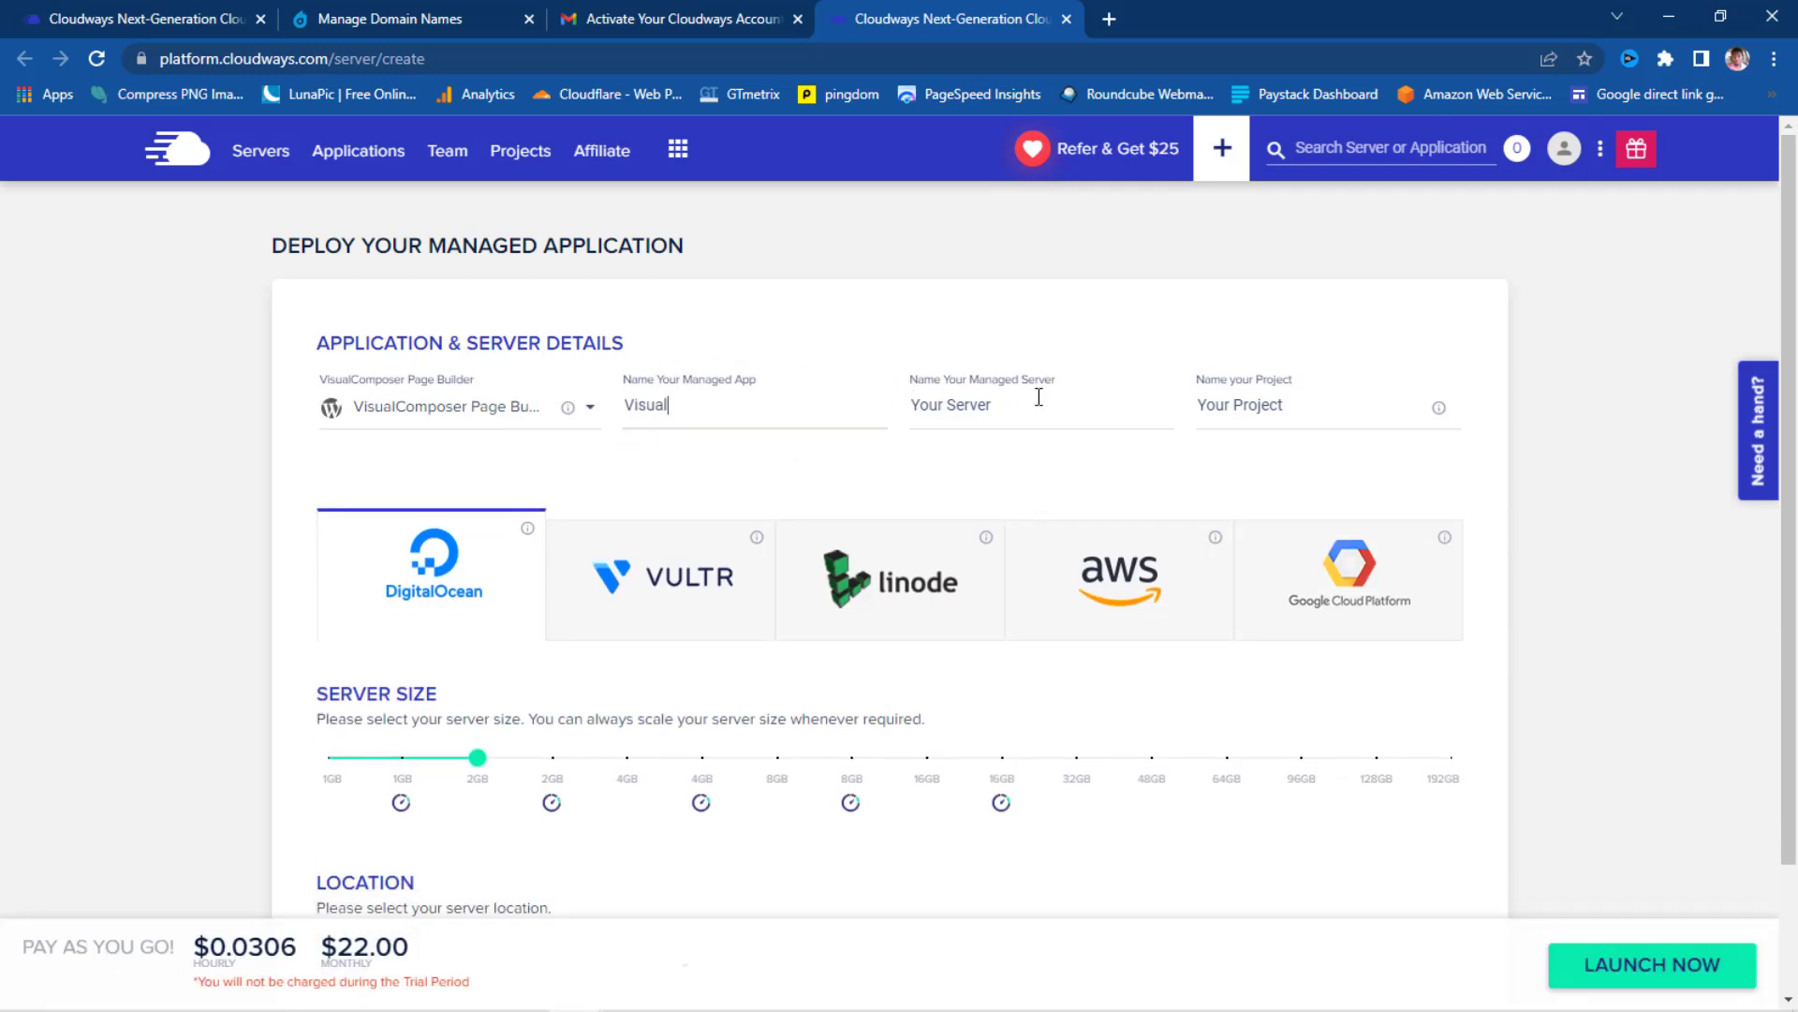
{"action": "left_click_drag", "start_coordinate": [1036, 393], "coordinate": [864, 424]}
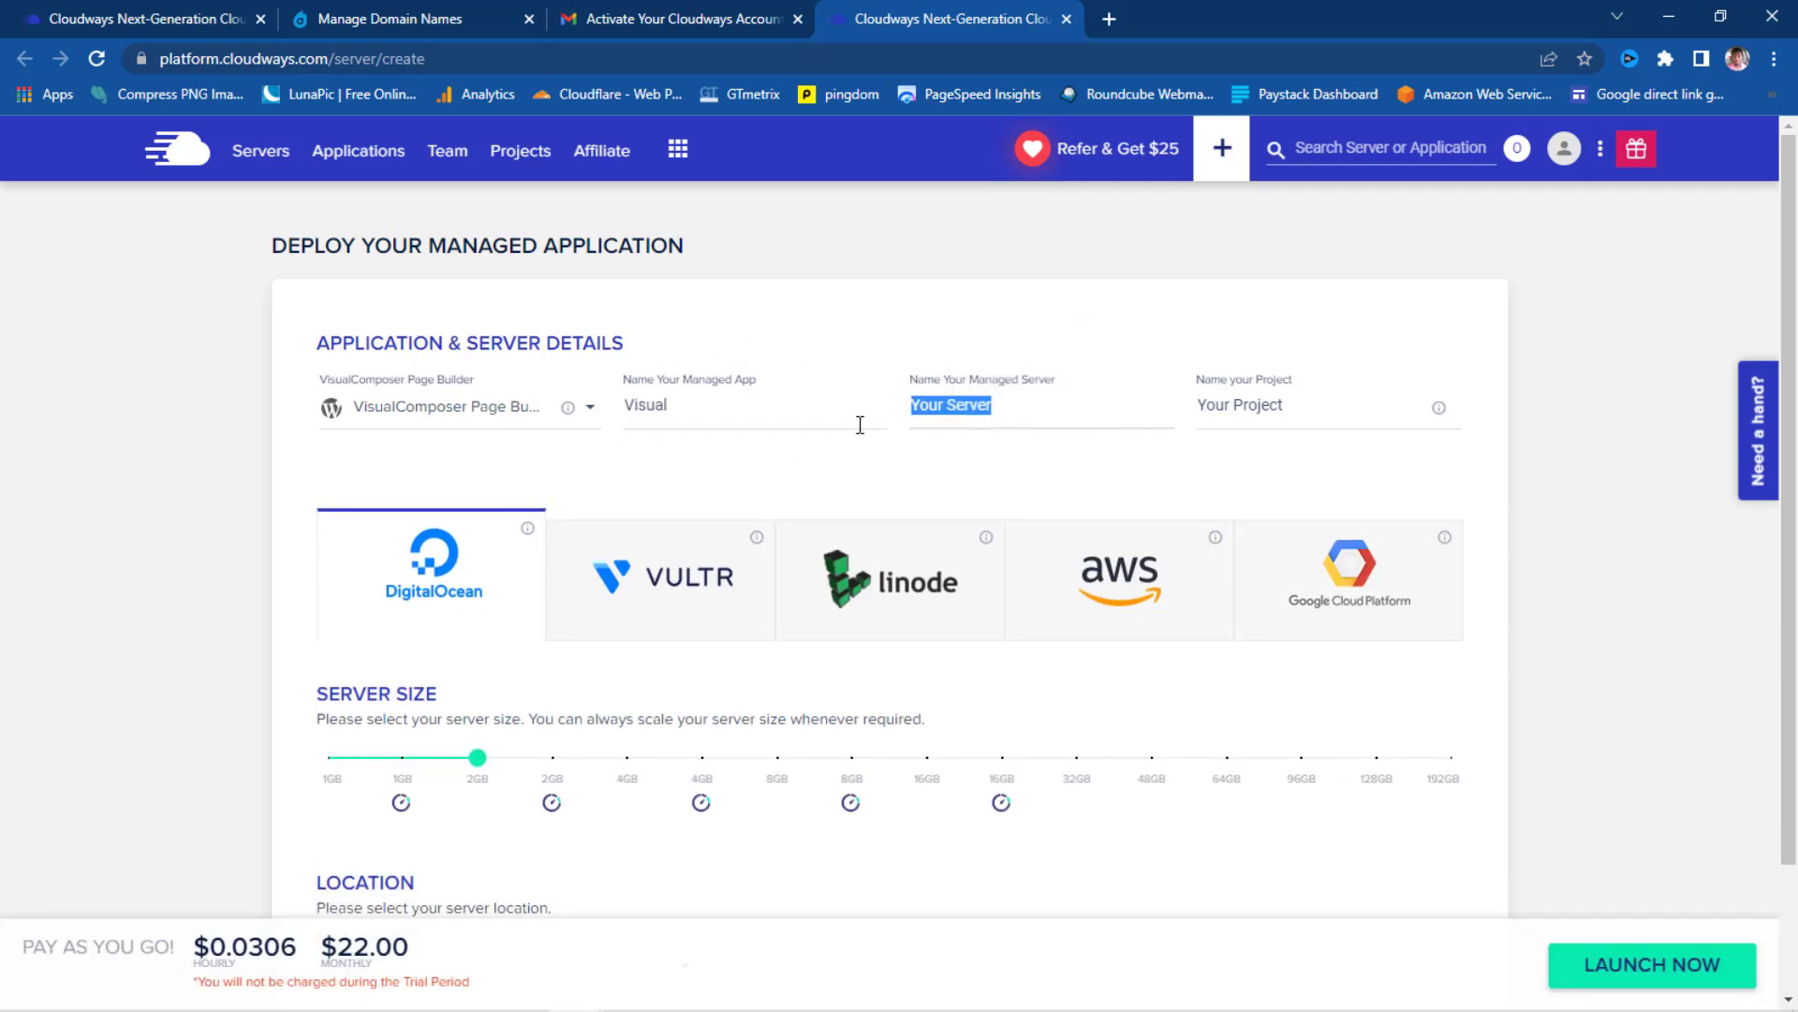
{"action": "type", "text": "Visual"}
{"action": "left_click_drag", "start_coordinate": [1340, 401], "coordinate": [1197, 405]}
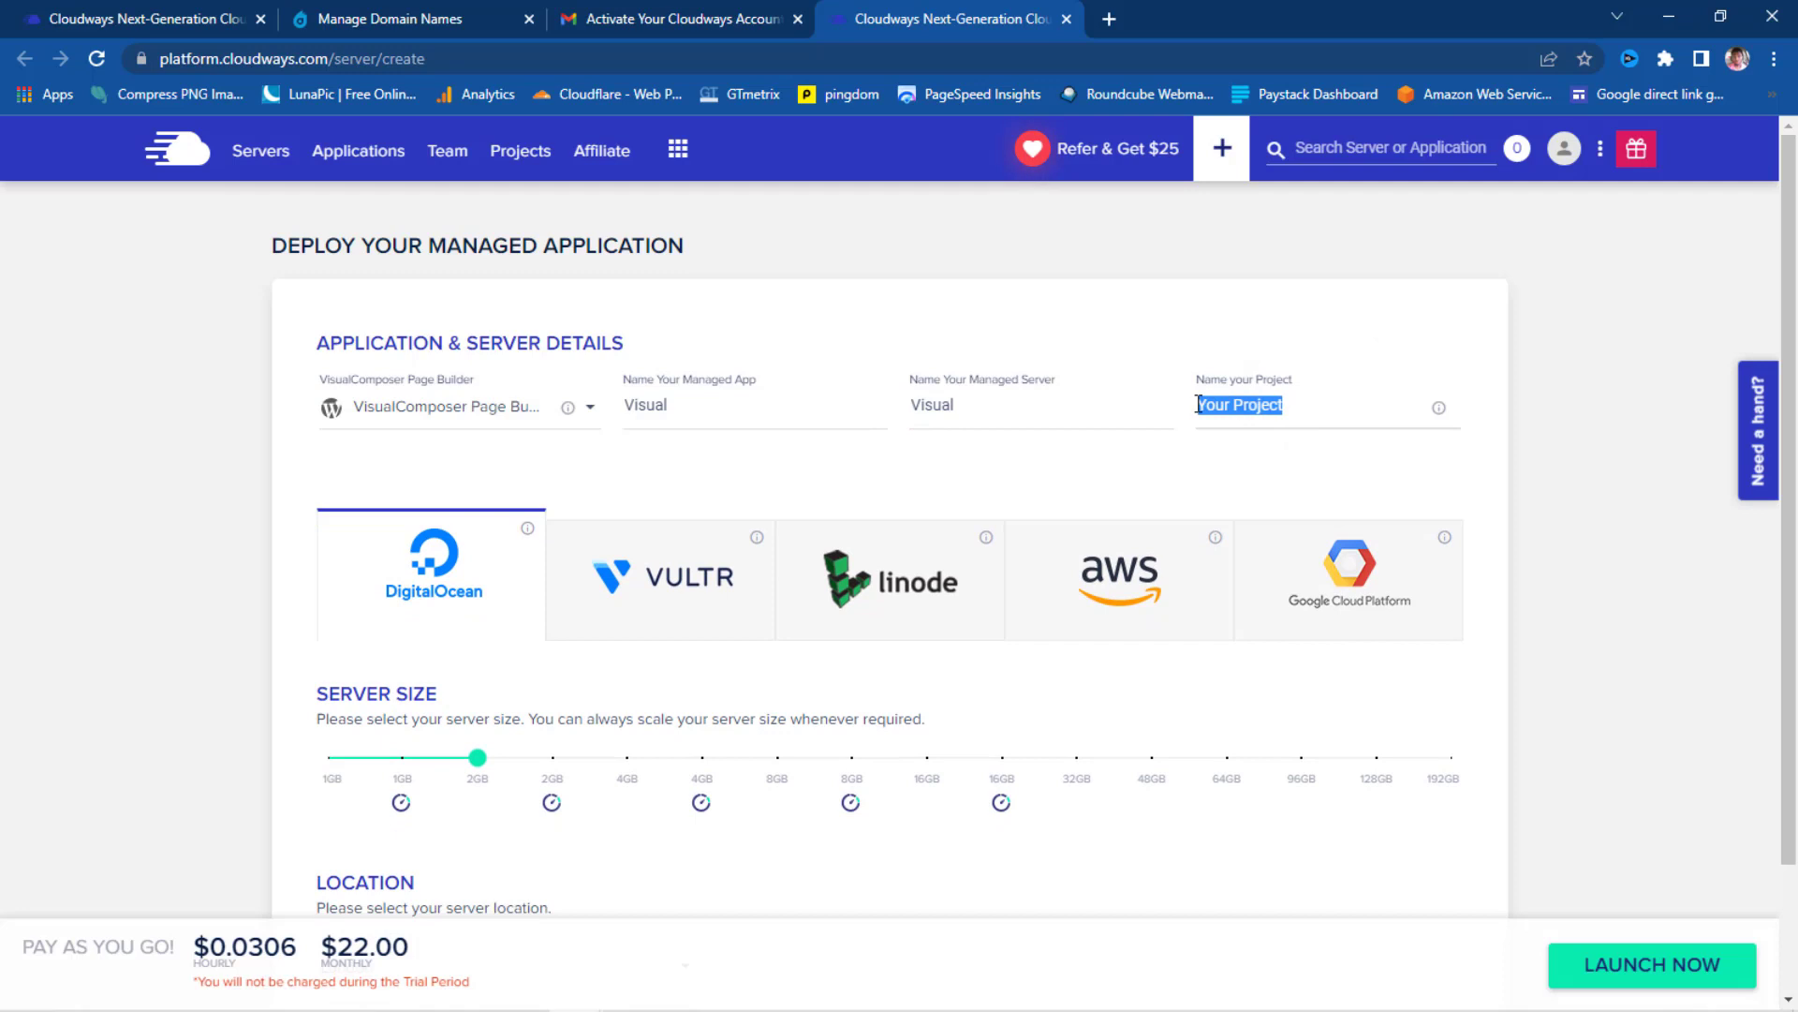
{"action": "key", "text": "BackSpace"}
{"action": "type", "text": "Visual"}
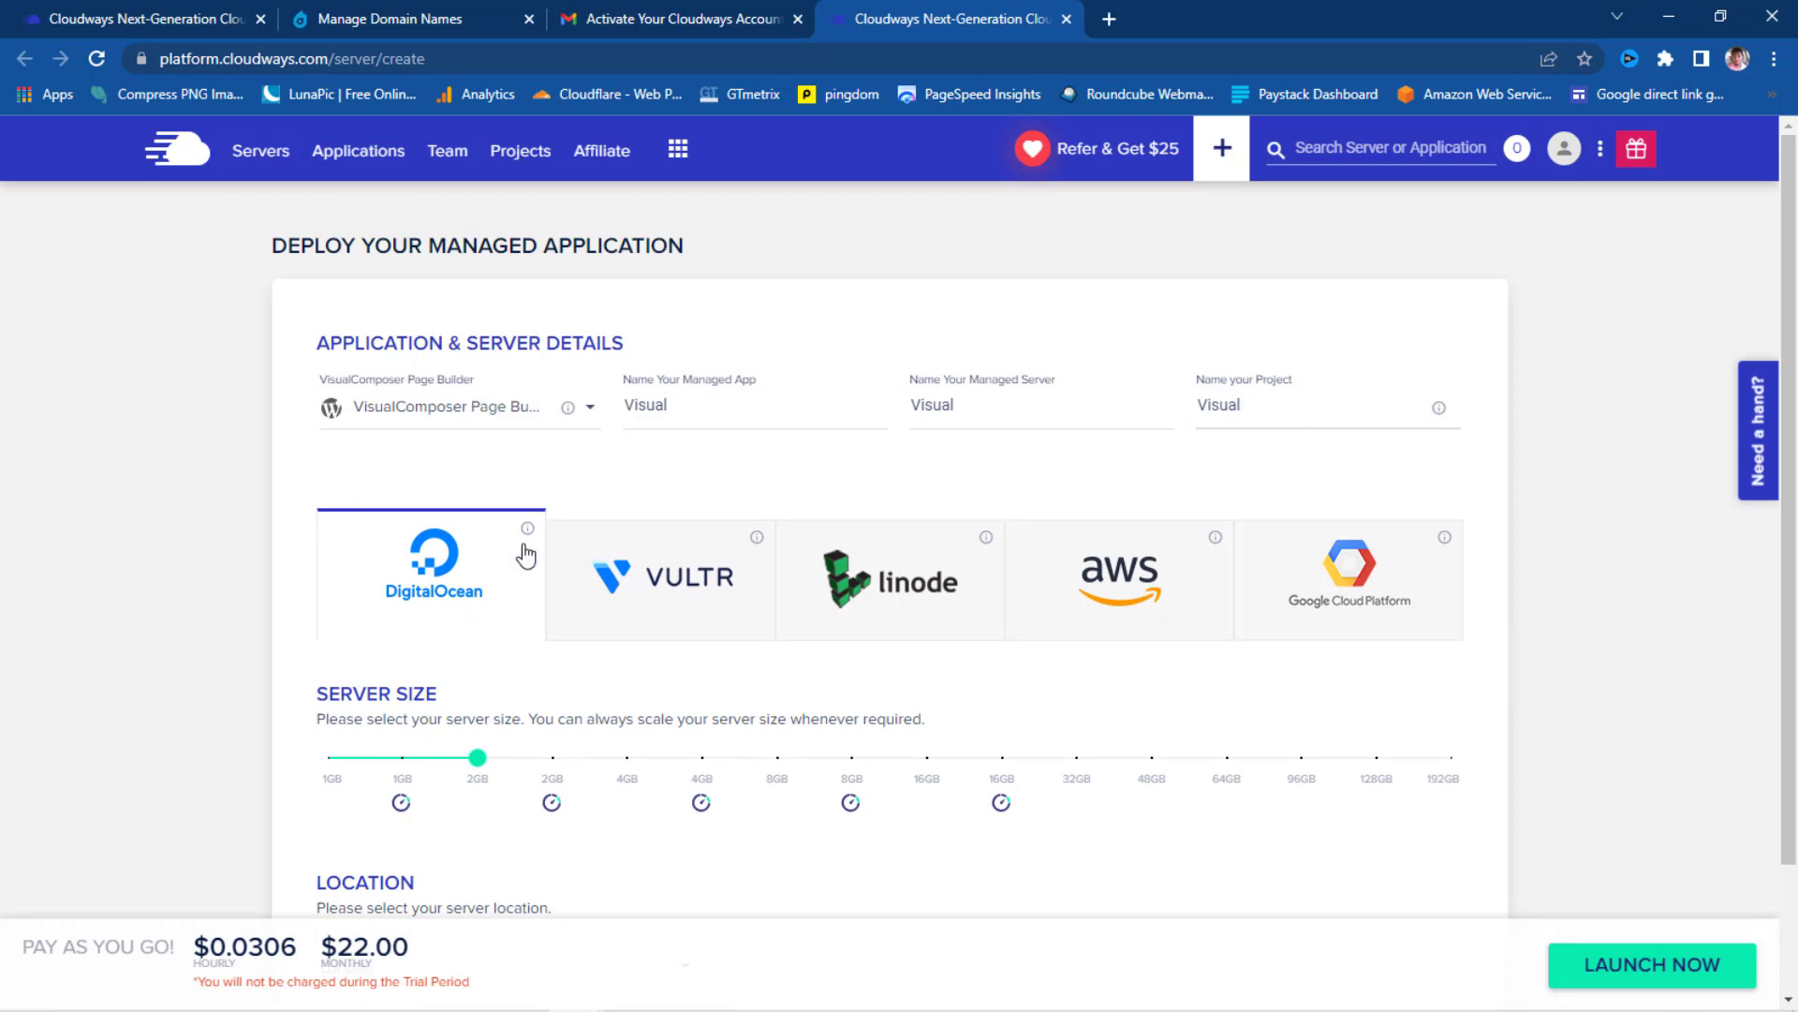
{"action": "scroll", "coordinate": [492, 544], "scroll_direction": "down", "scroll_amount": 2}
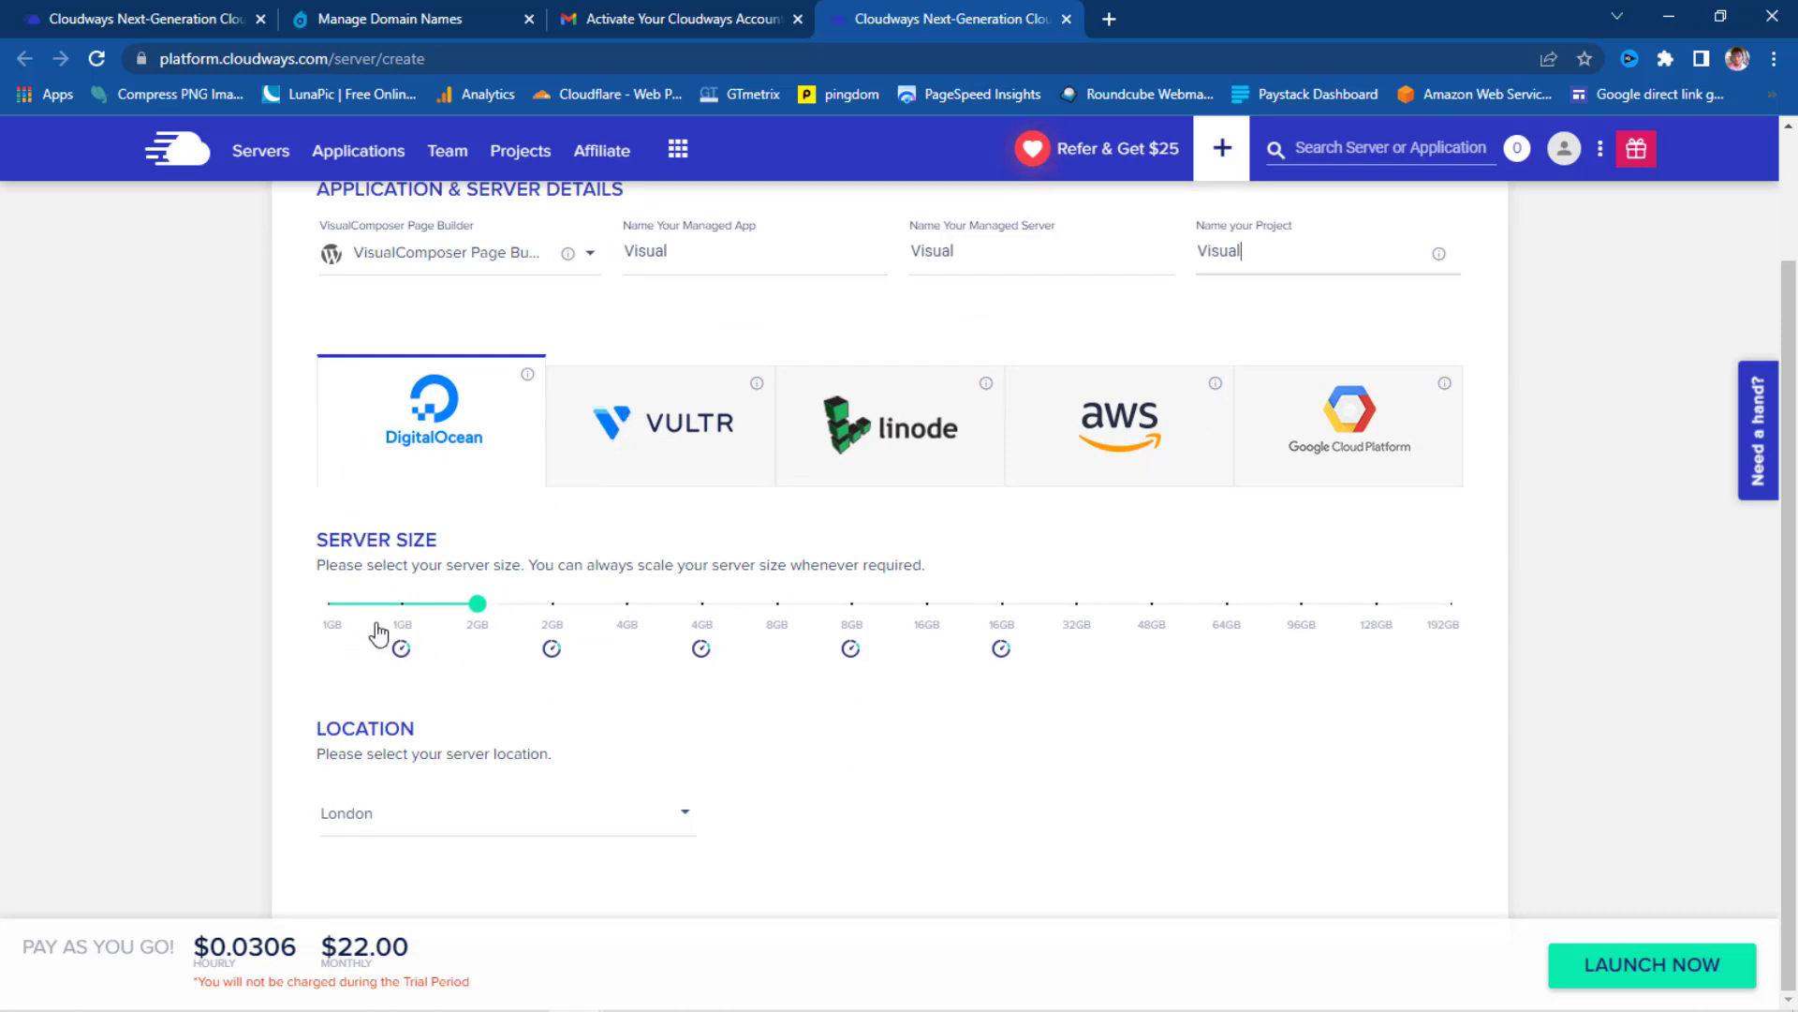
Compare 1GB and 2GB basic and premium server sizes, settling on the basic 1GB at $10/month
{"action": "mouse_move", "coordinate": [336, 615]}
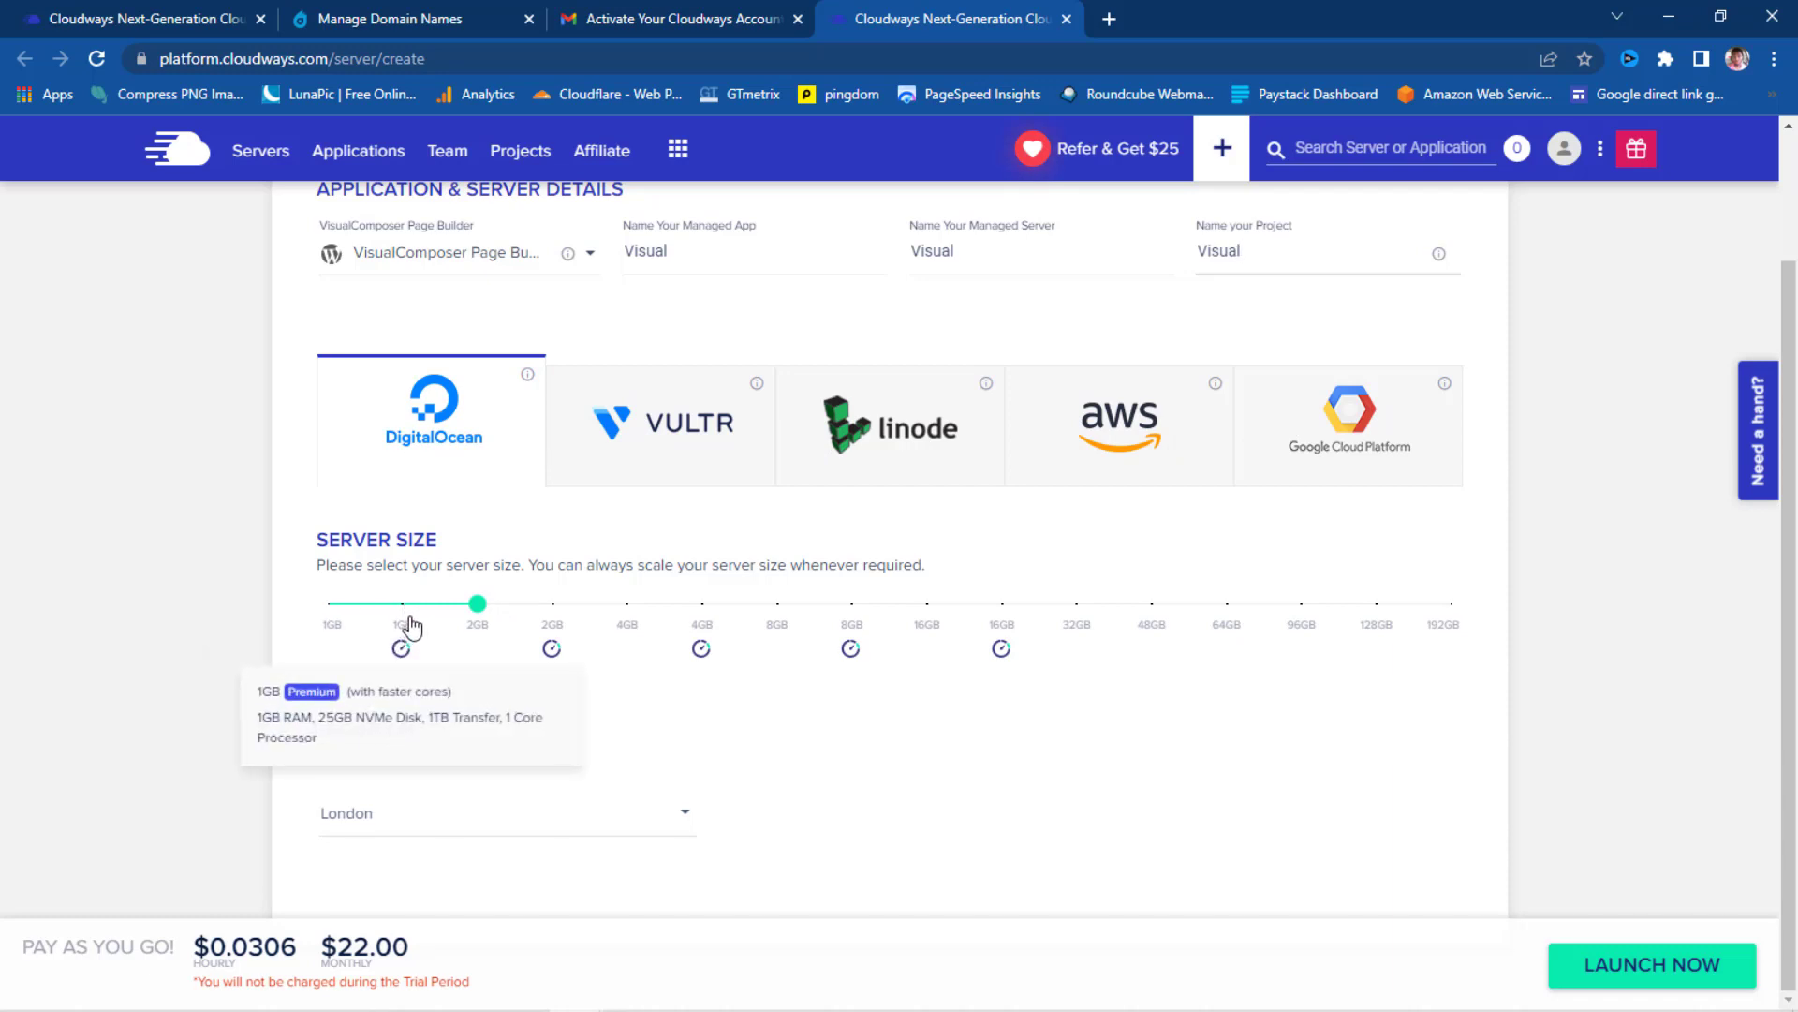
{"action": "mouse_move", "coordinate": [401, 648]}
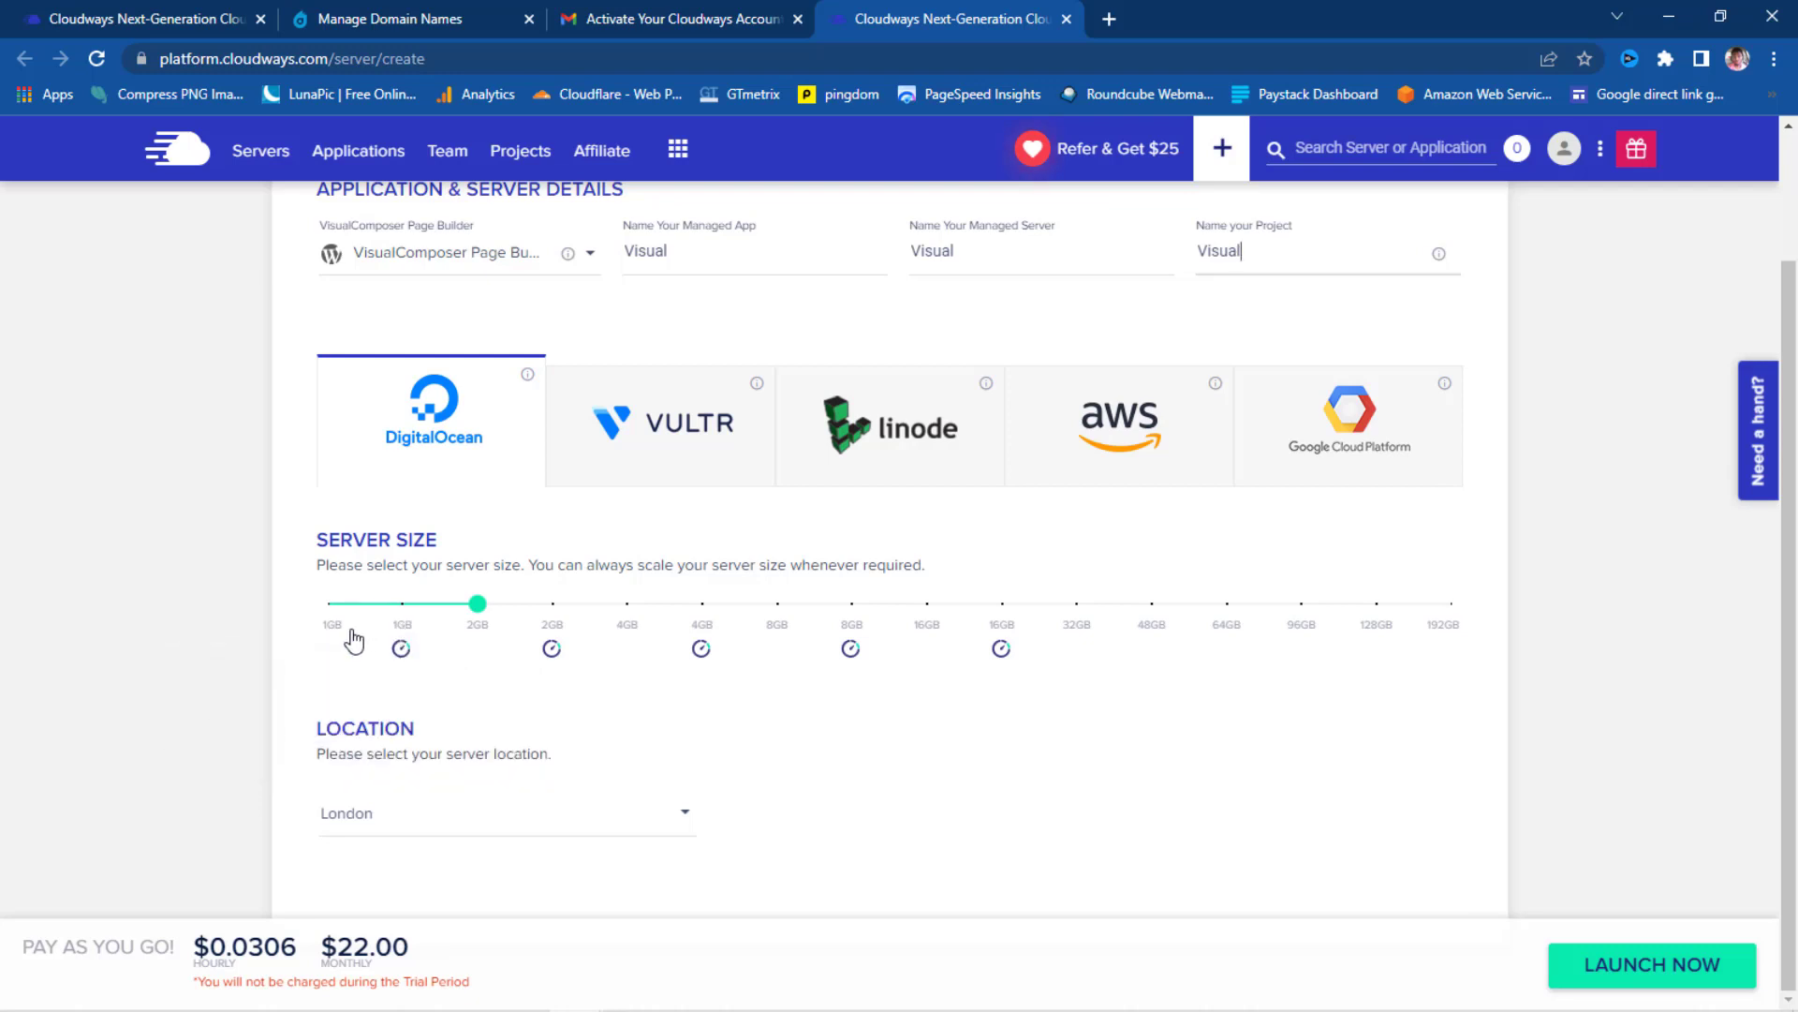
{"action": "left_click", "coordinate": [337, 626]}
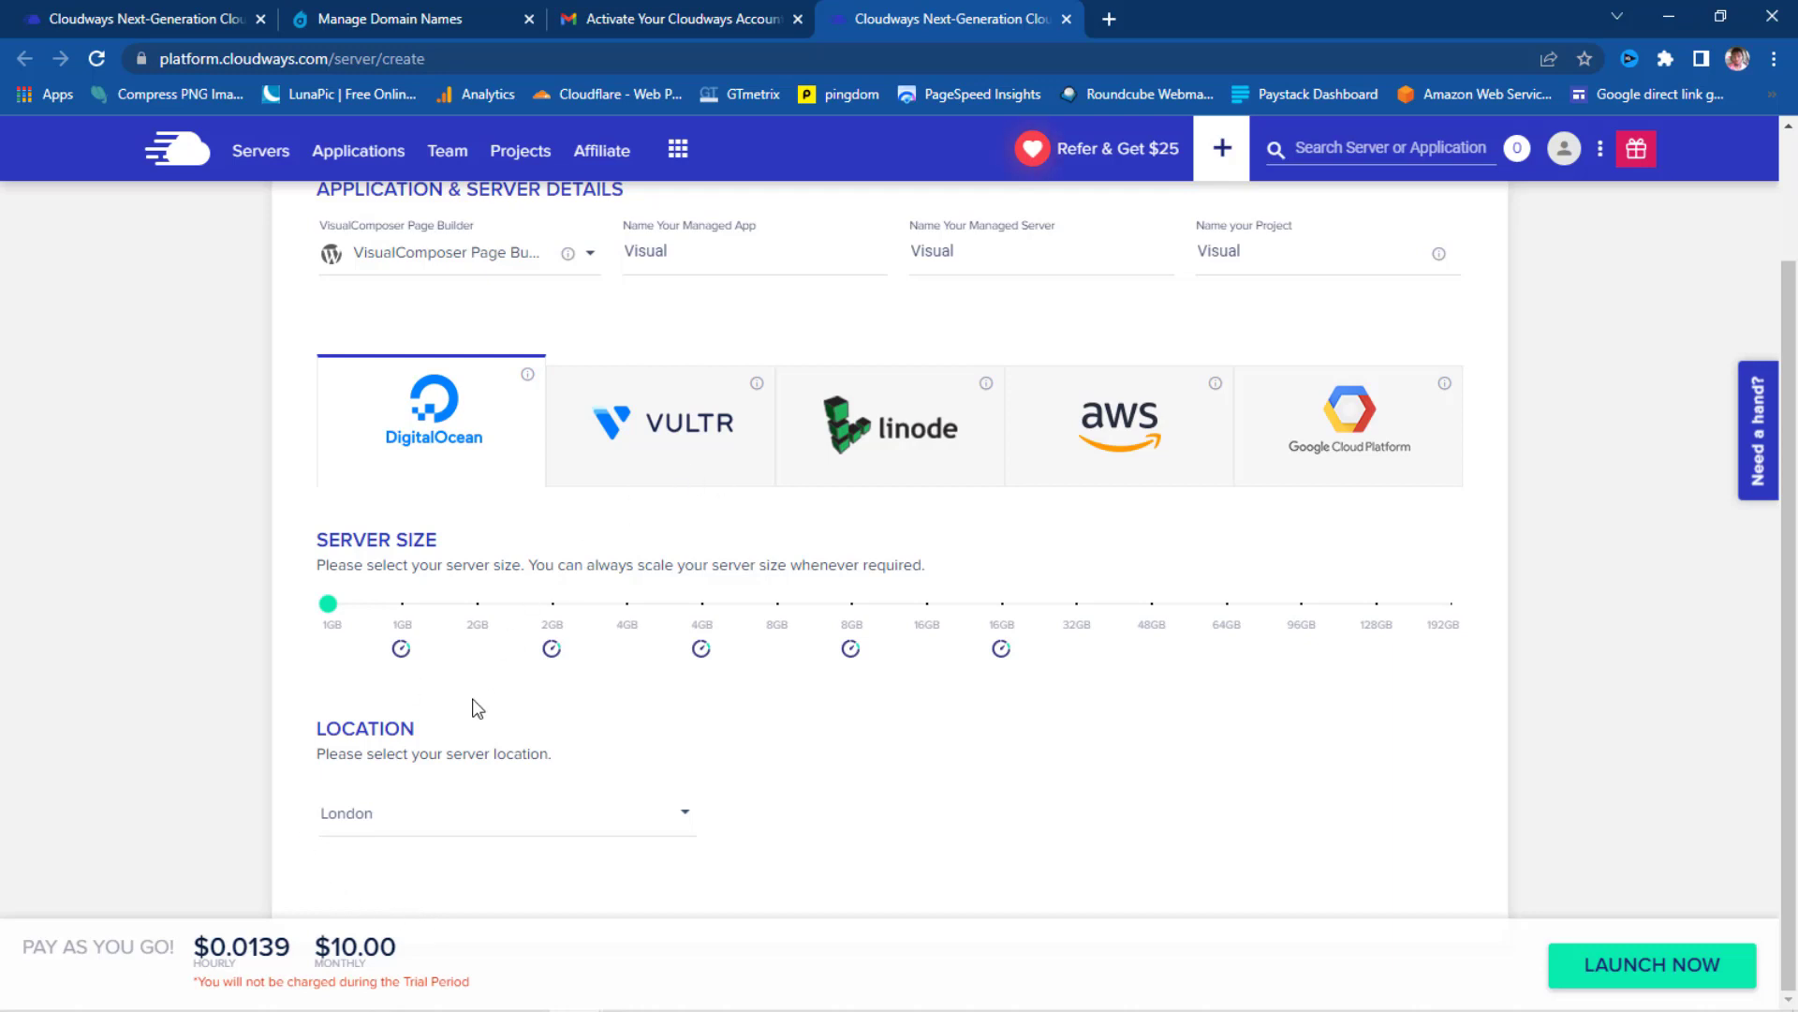
{"action": "left_click", "coordinate": [402, 603]}
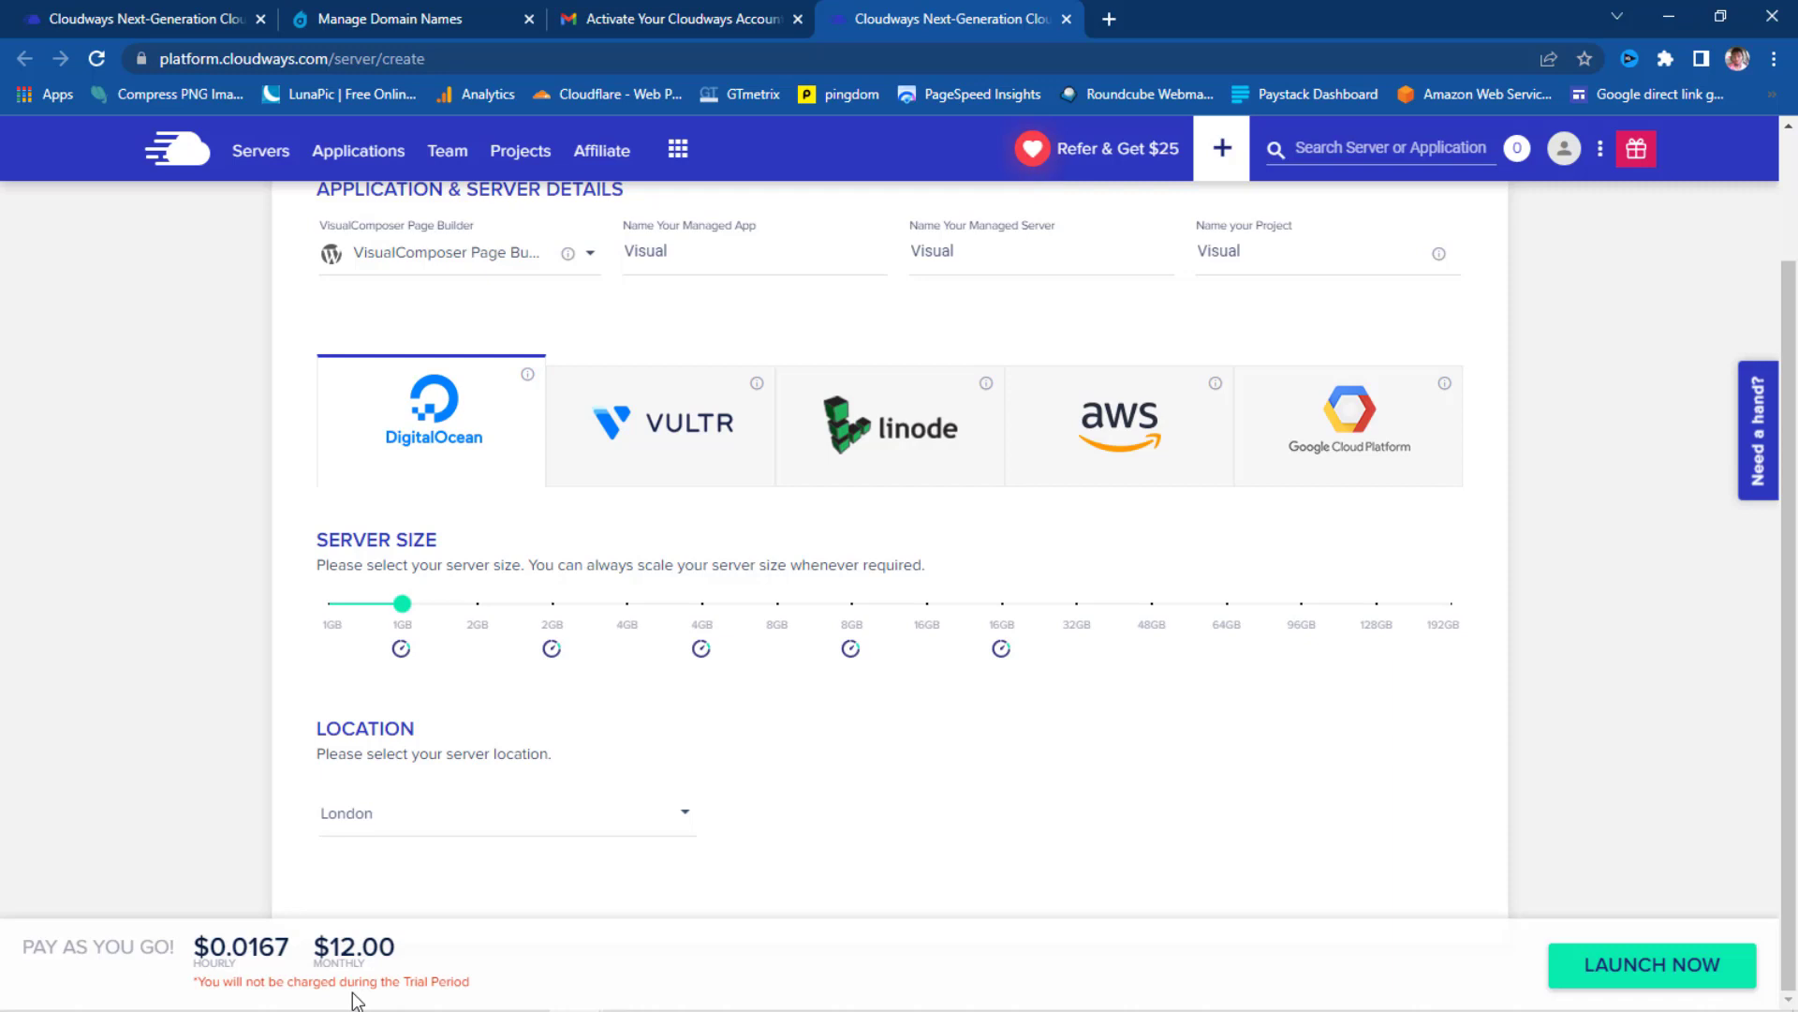
{"action": "left_click", "coordinate": [489, 632]}
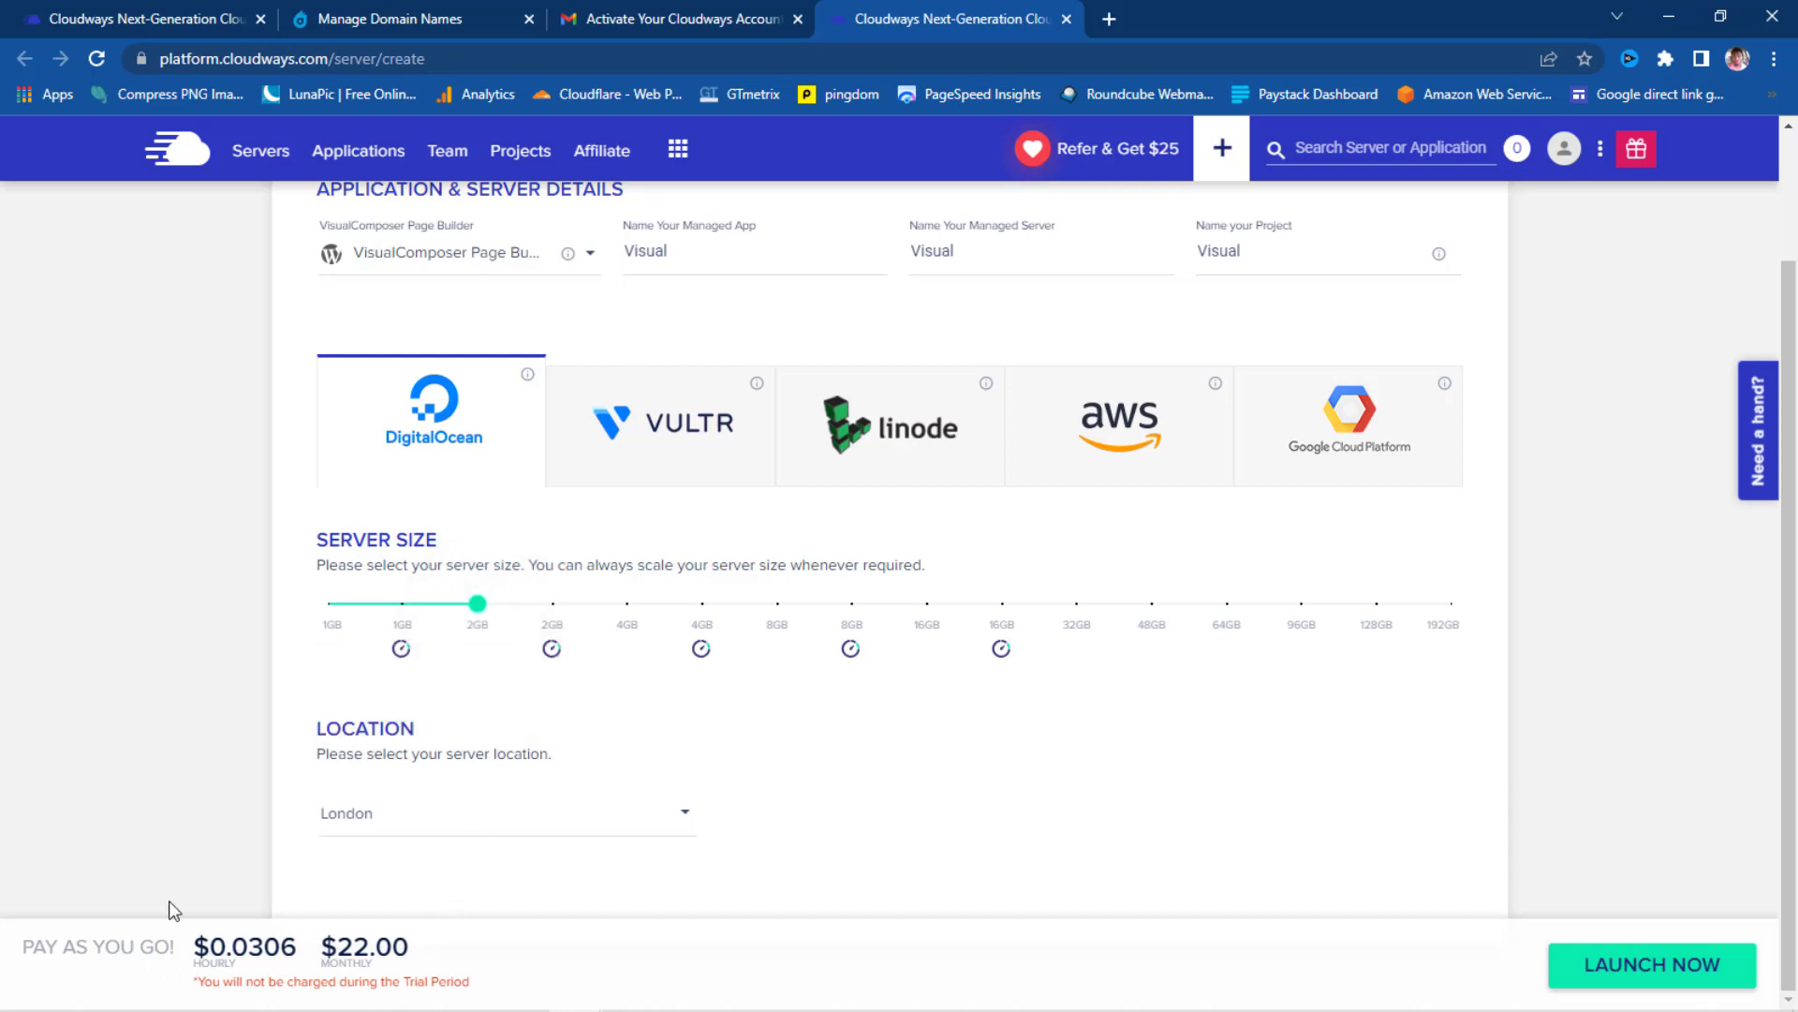
{"action": "left_click", "coordinate": [400, 607]}
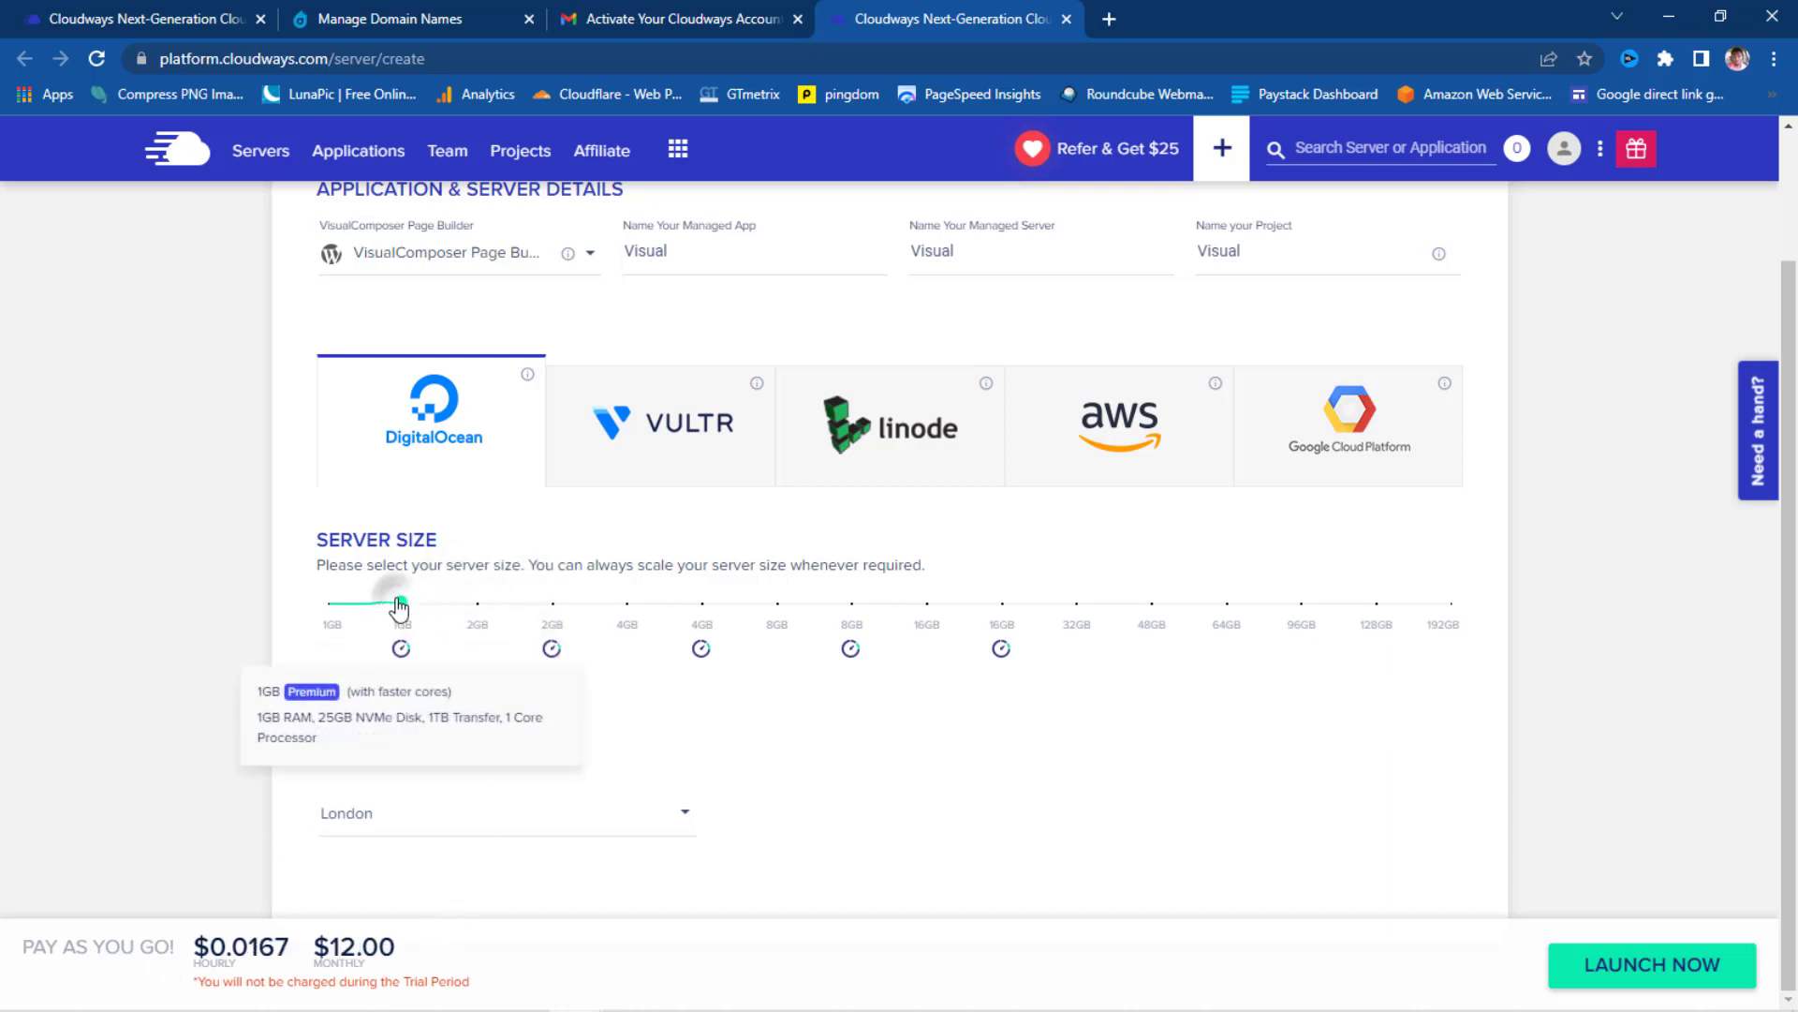
{"action": "left_click", "coordinate": [476, 618]}
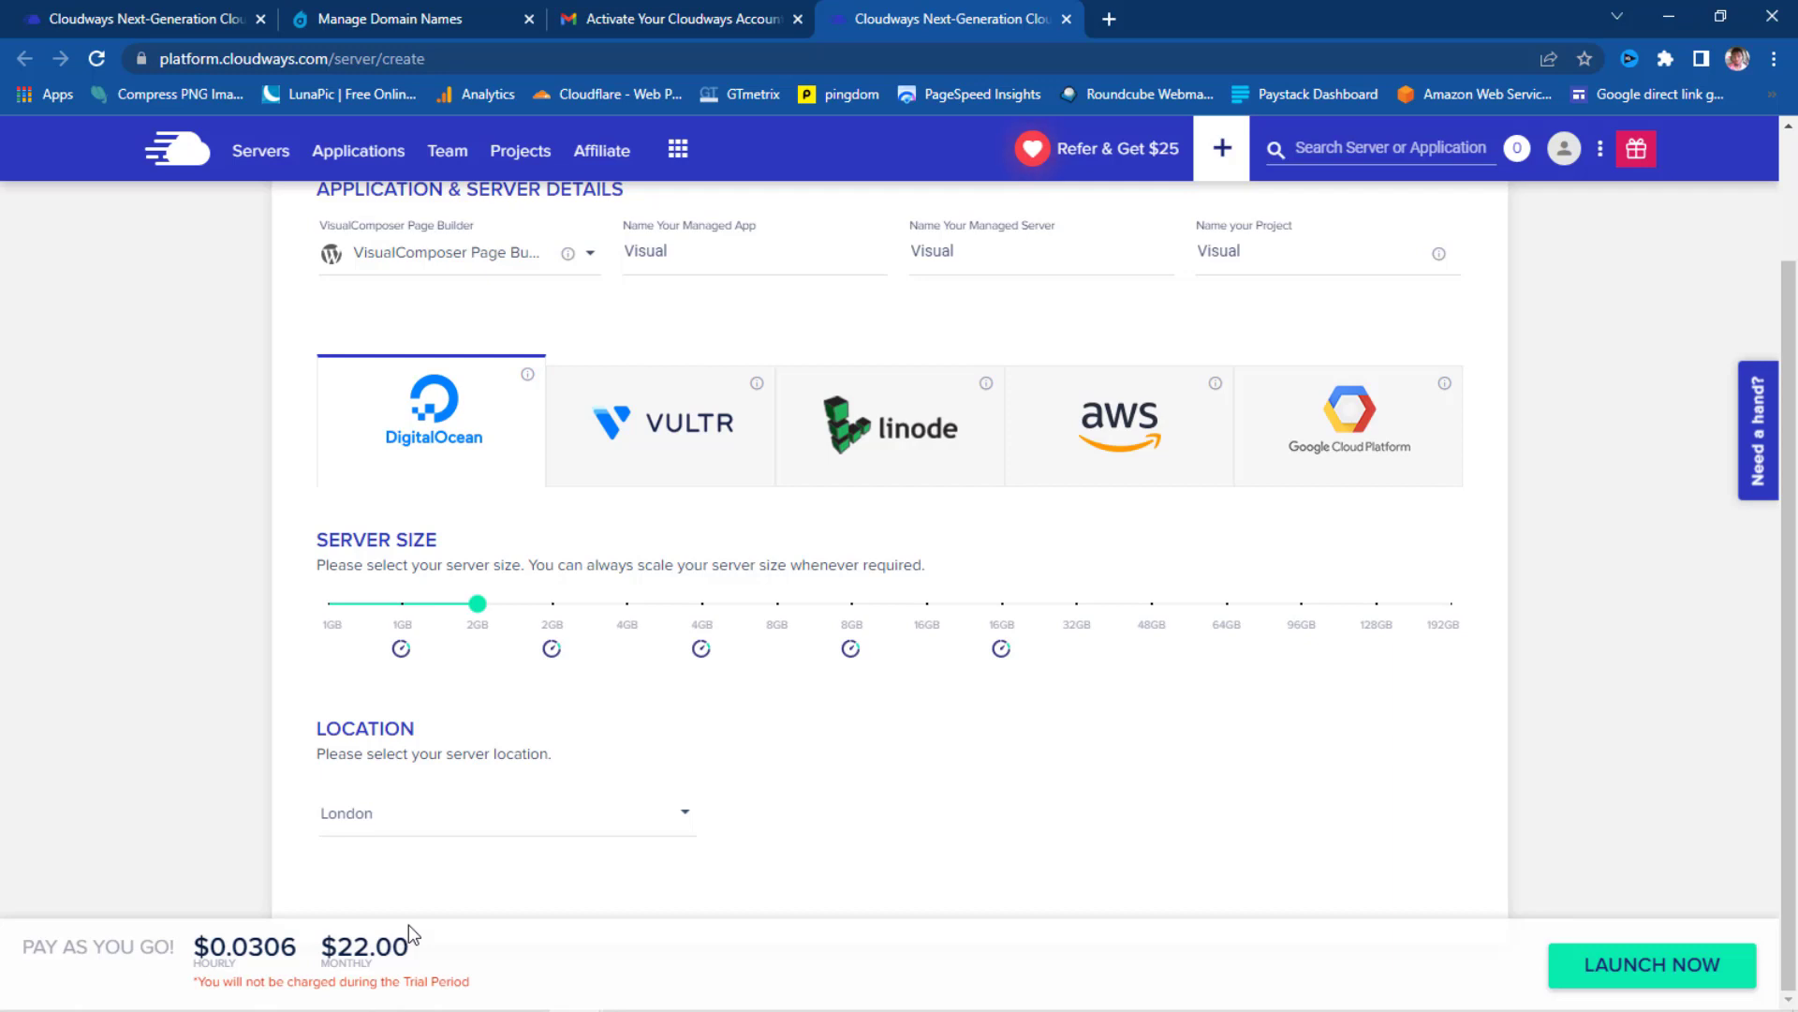
{"action": "left_click", "coordinate": [561, 626]}
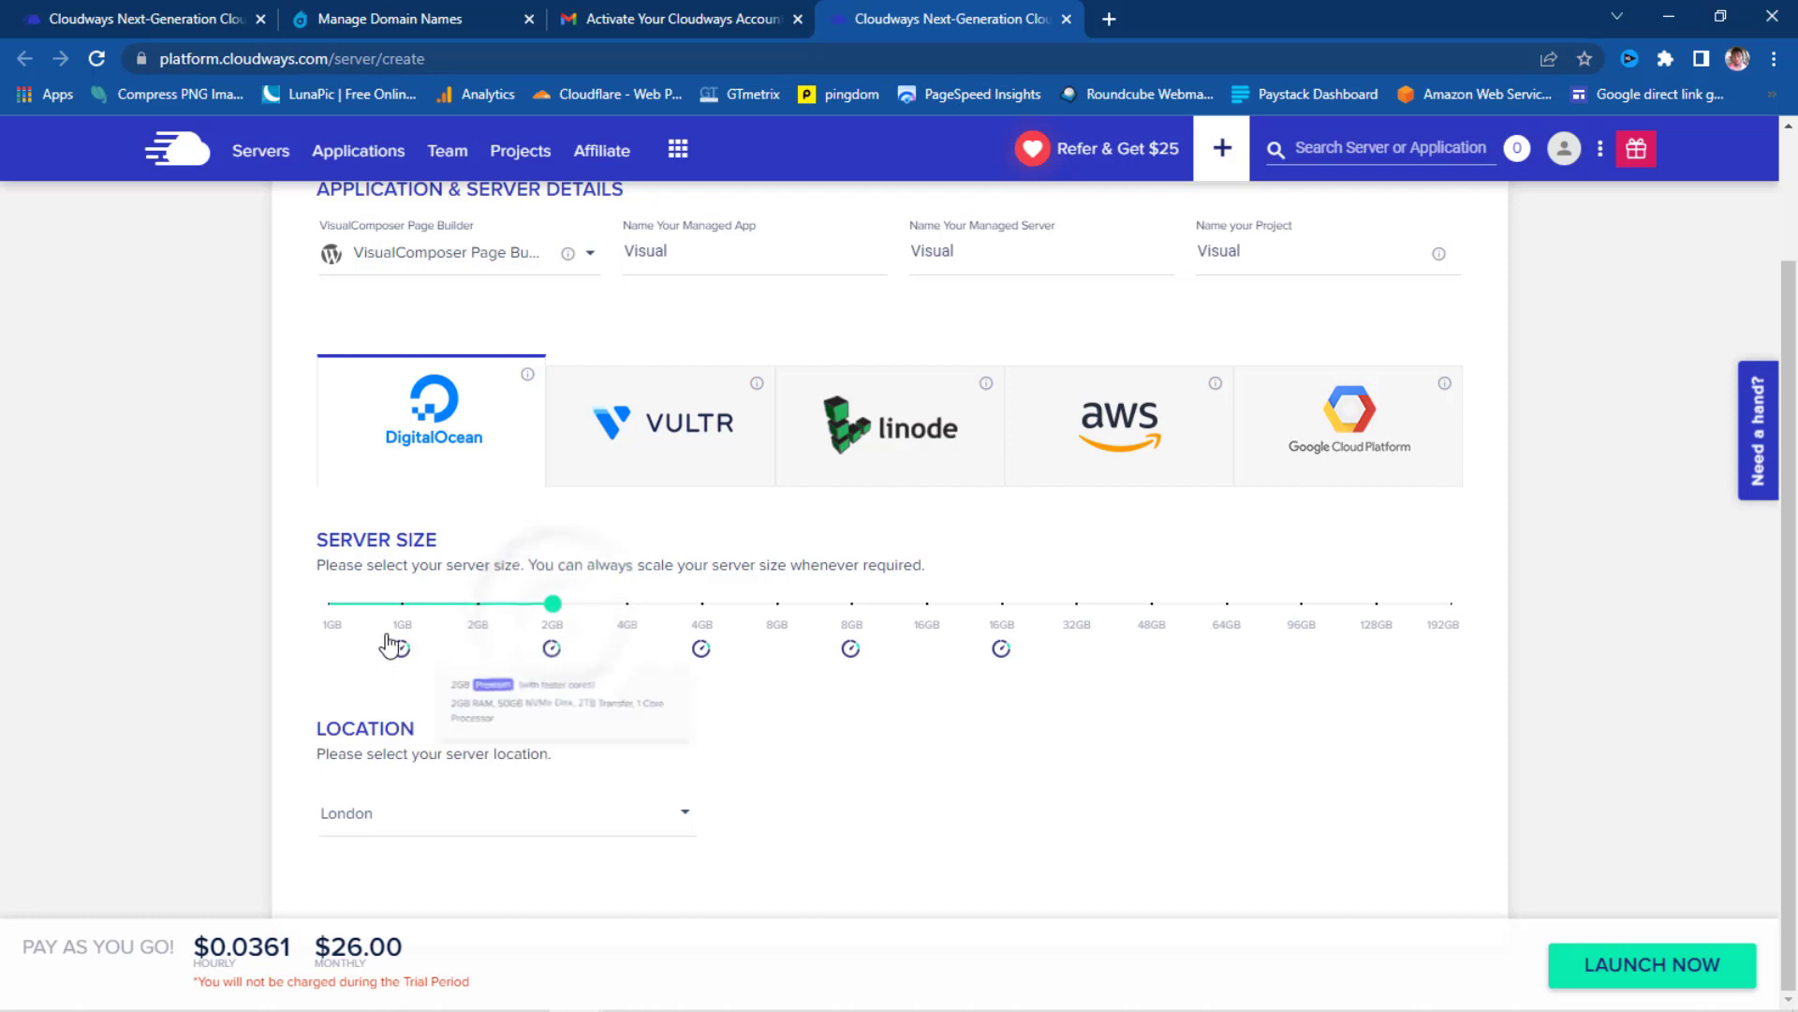
{"action": "left_click", "coordinate": [329, 621]}
Keep London as the server location and launch the server
{"action": "mouse_move", "coordinate": [702, 617]}
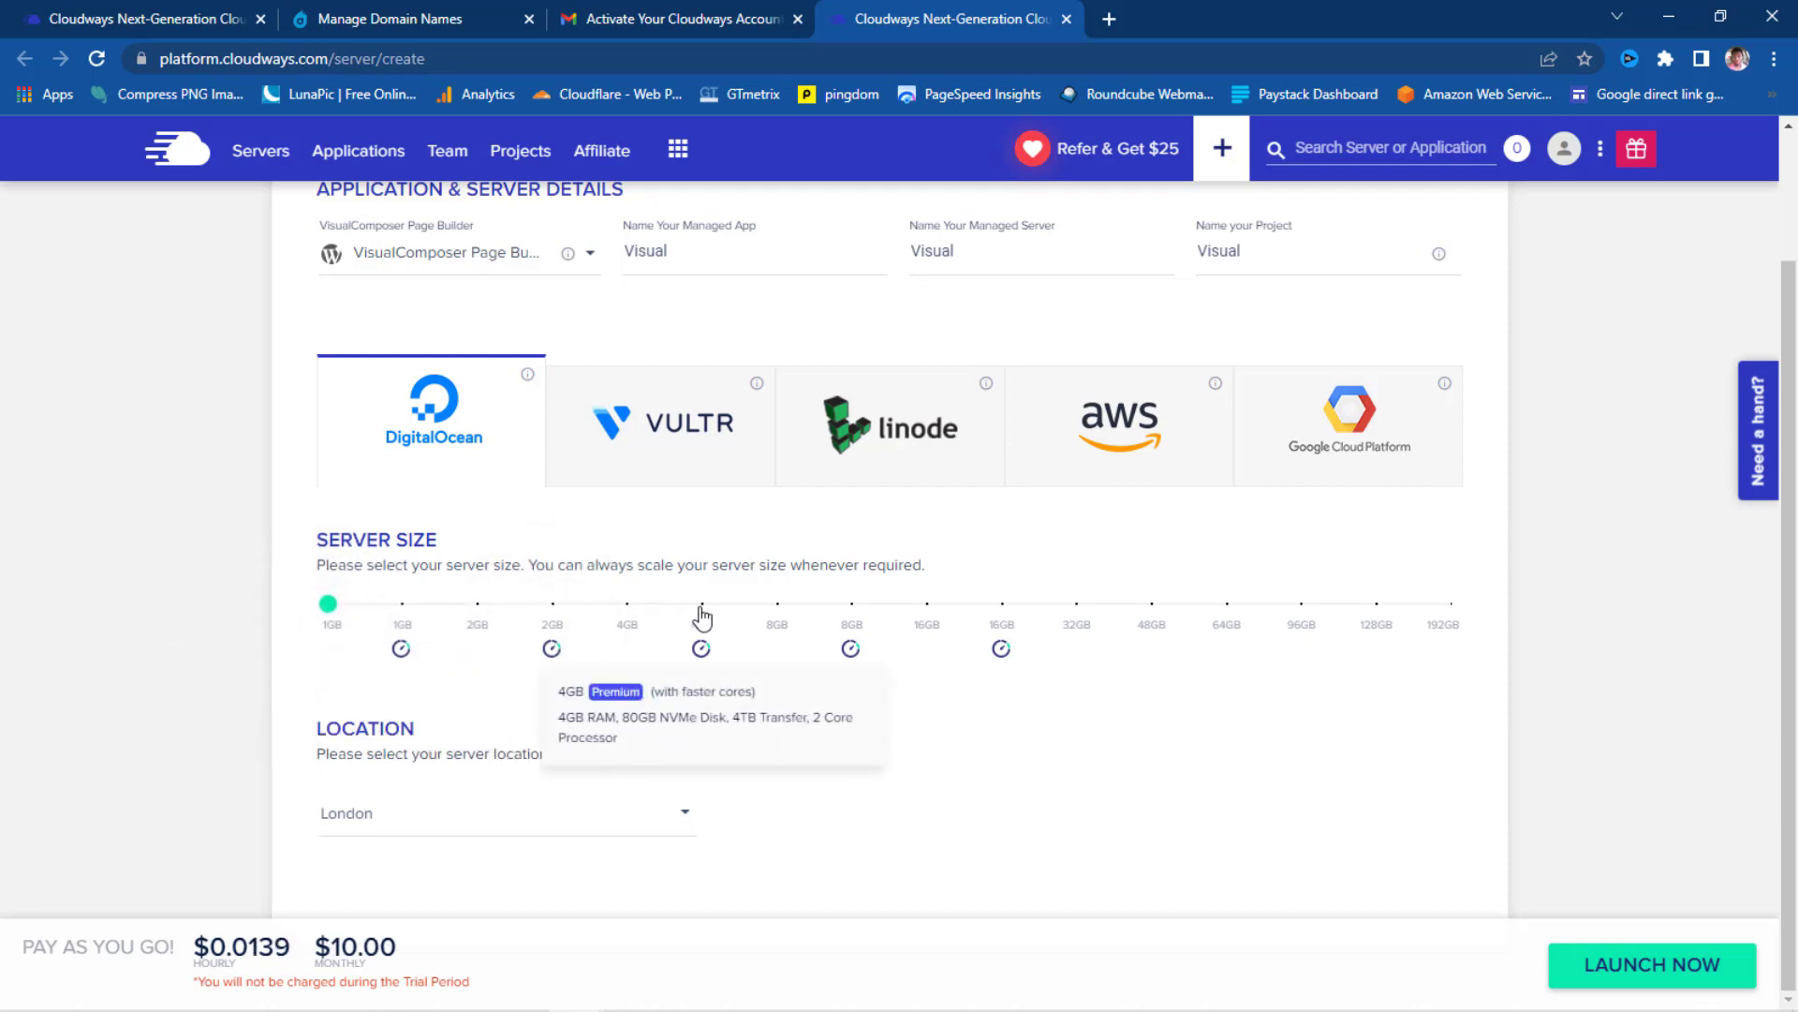
{"action": "left_click", "coordinate": [683, 817]}
{"action": "scroll", "coordinate": [562, 787], "scroll_direction": "down", "scroll_amount": 3}
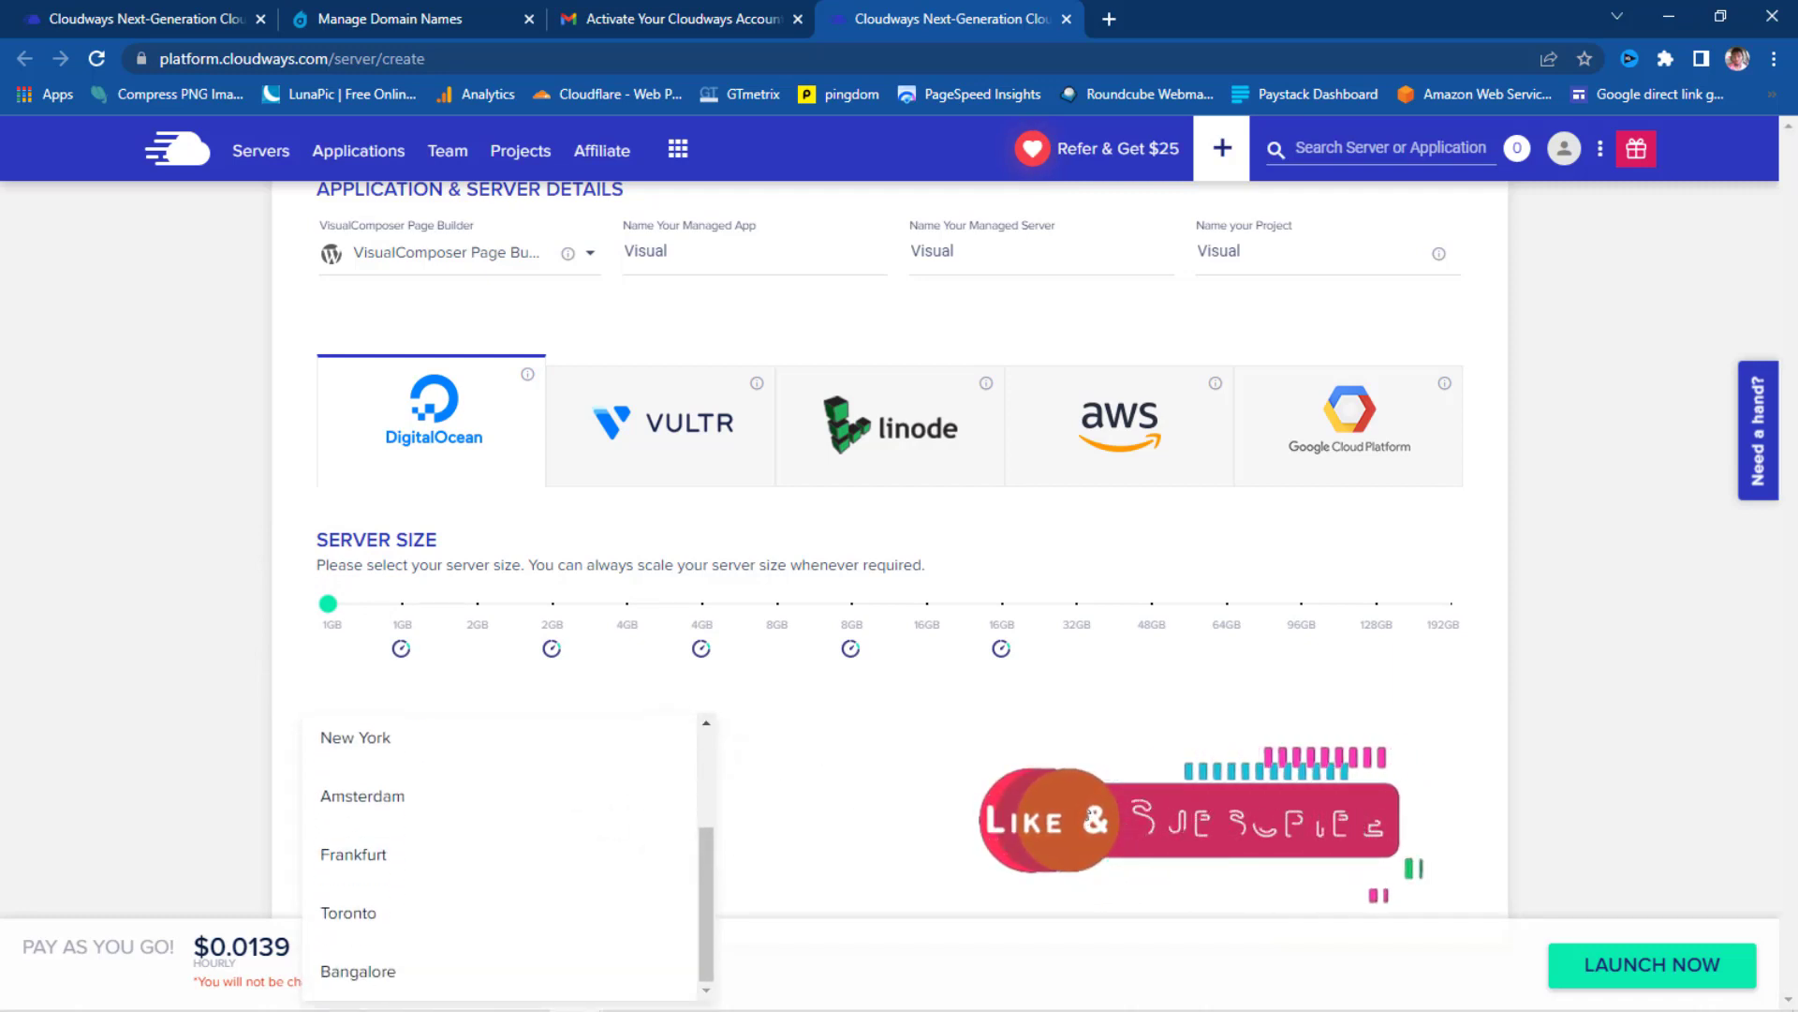
{"action": "left_click_drag", "start_coordinate": [701, 880], "coordinate": [722, 755]}
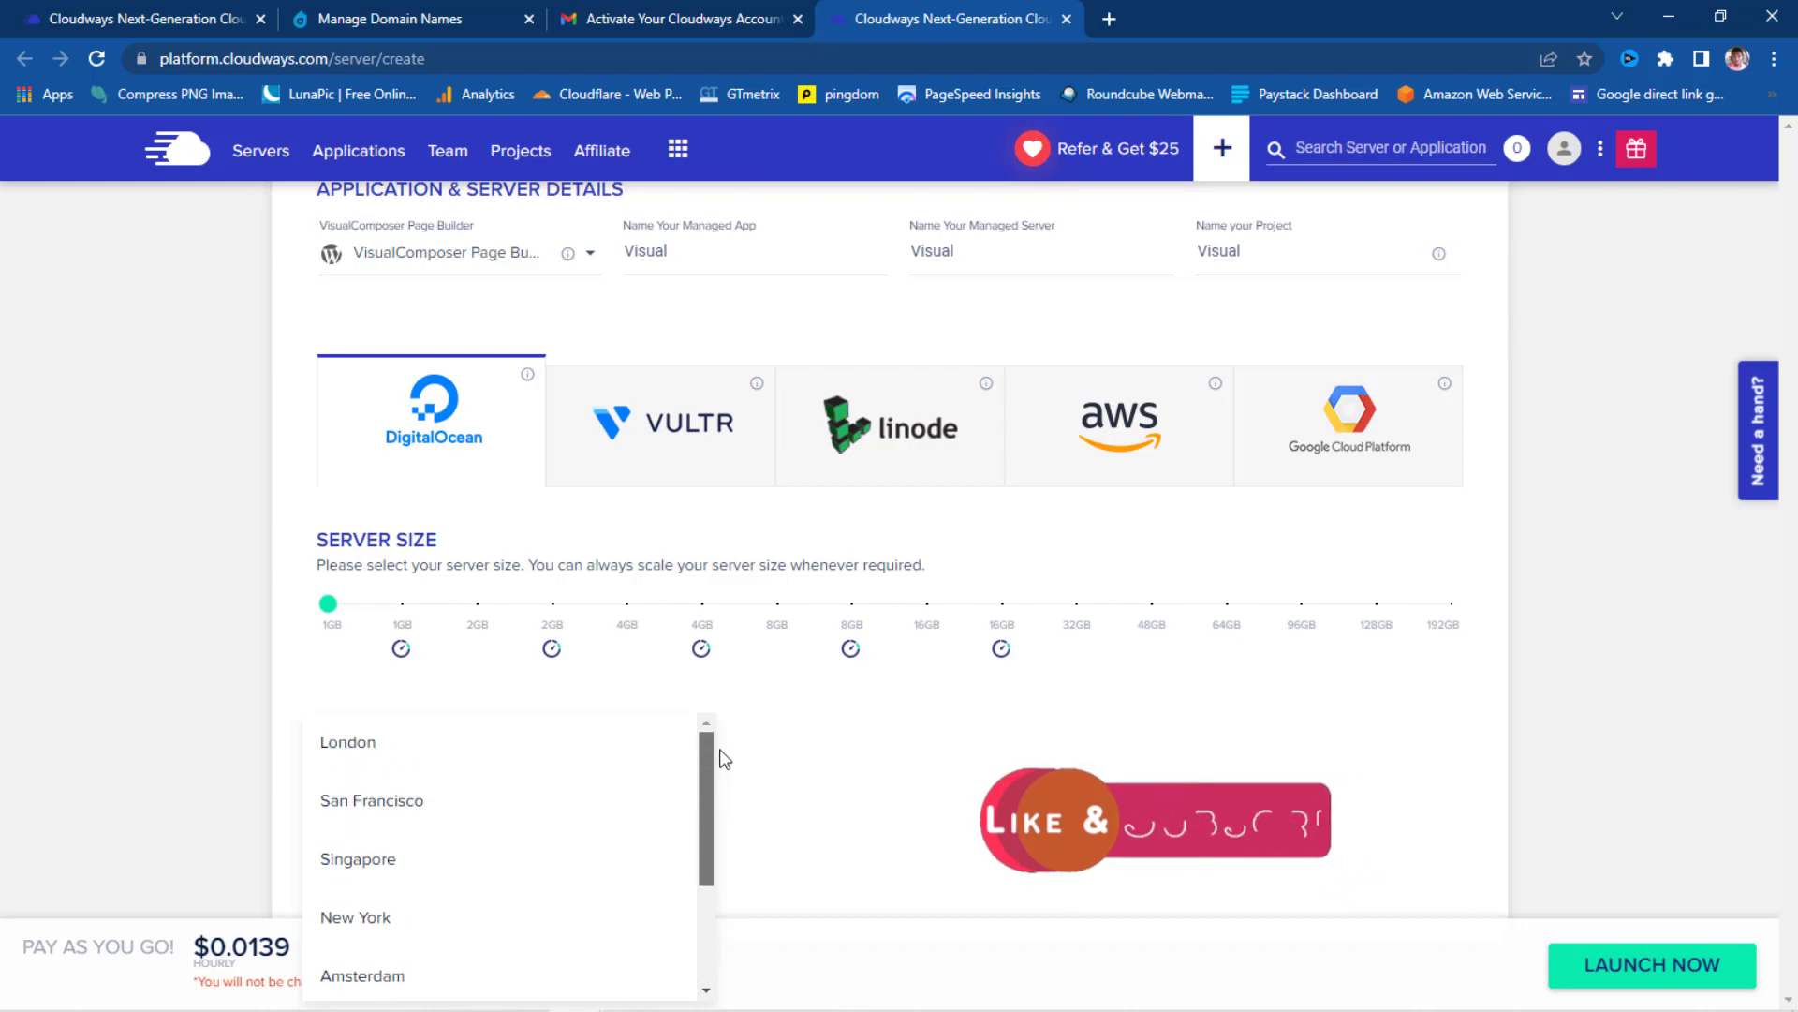
{"action": "left_click", "coordinate": [361, 744]}
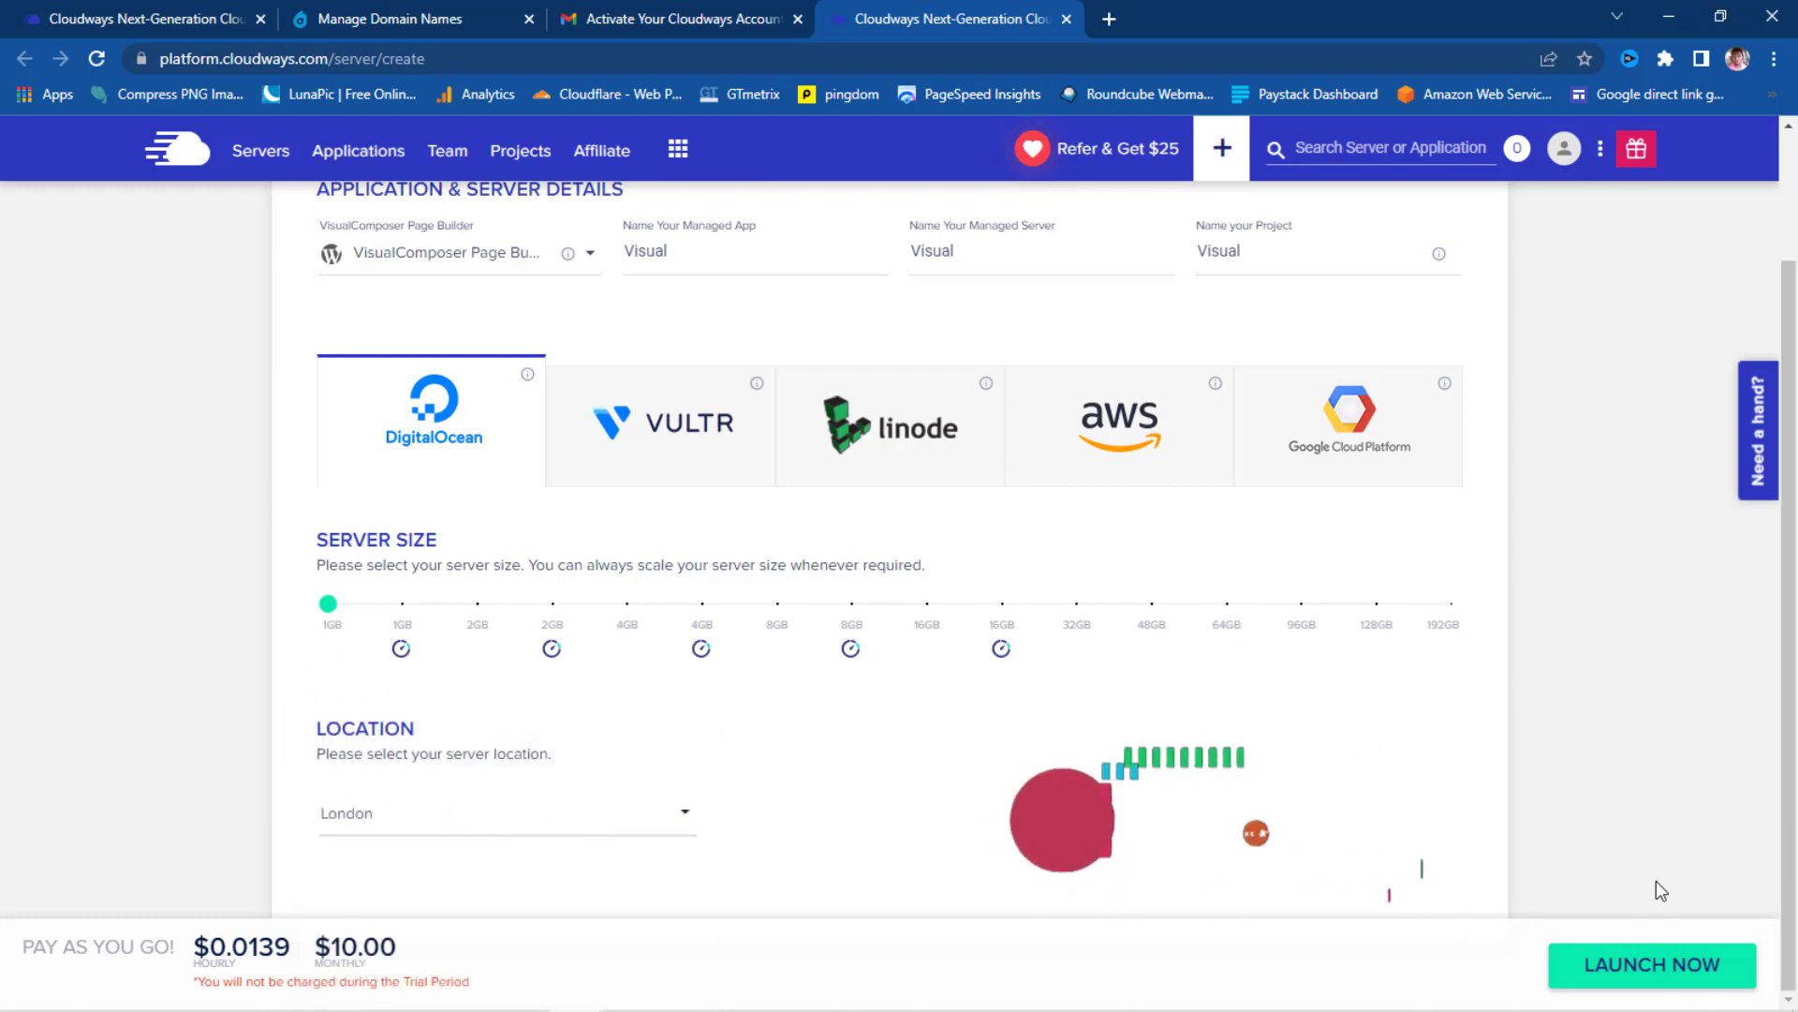
{"action": "left_click", "coordinate": [1632, 974]}
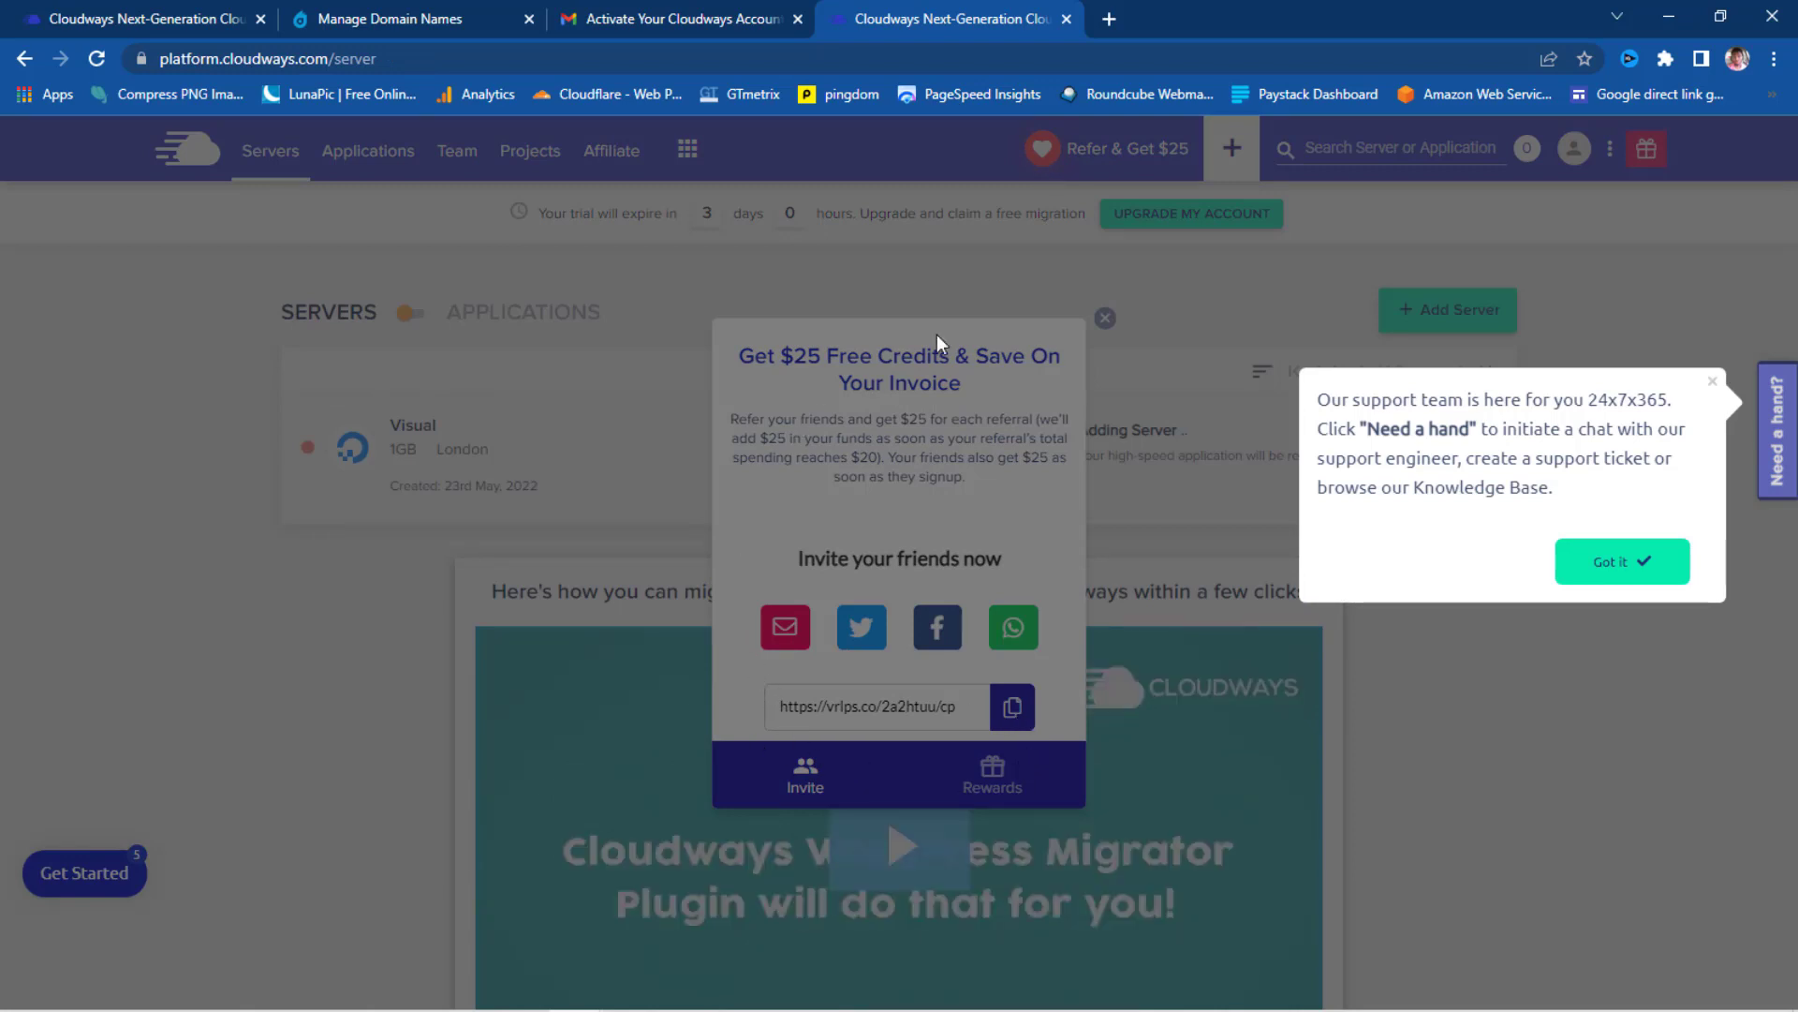
Dismiss the support tip and referral offer, then list the Visual server's applications once it is ready
{"action": "left_click", "coordinate": [1611, 562]}
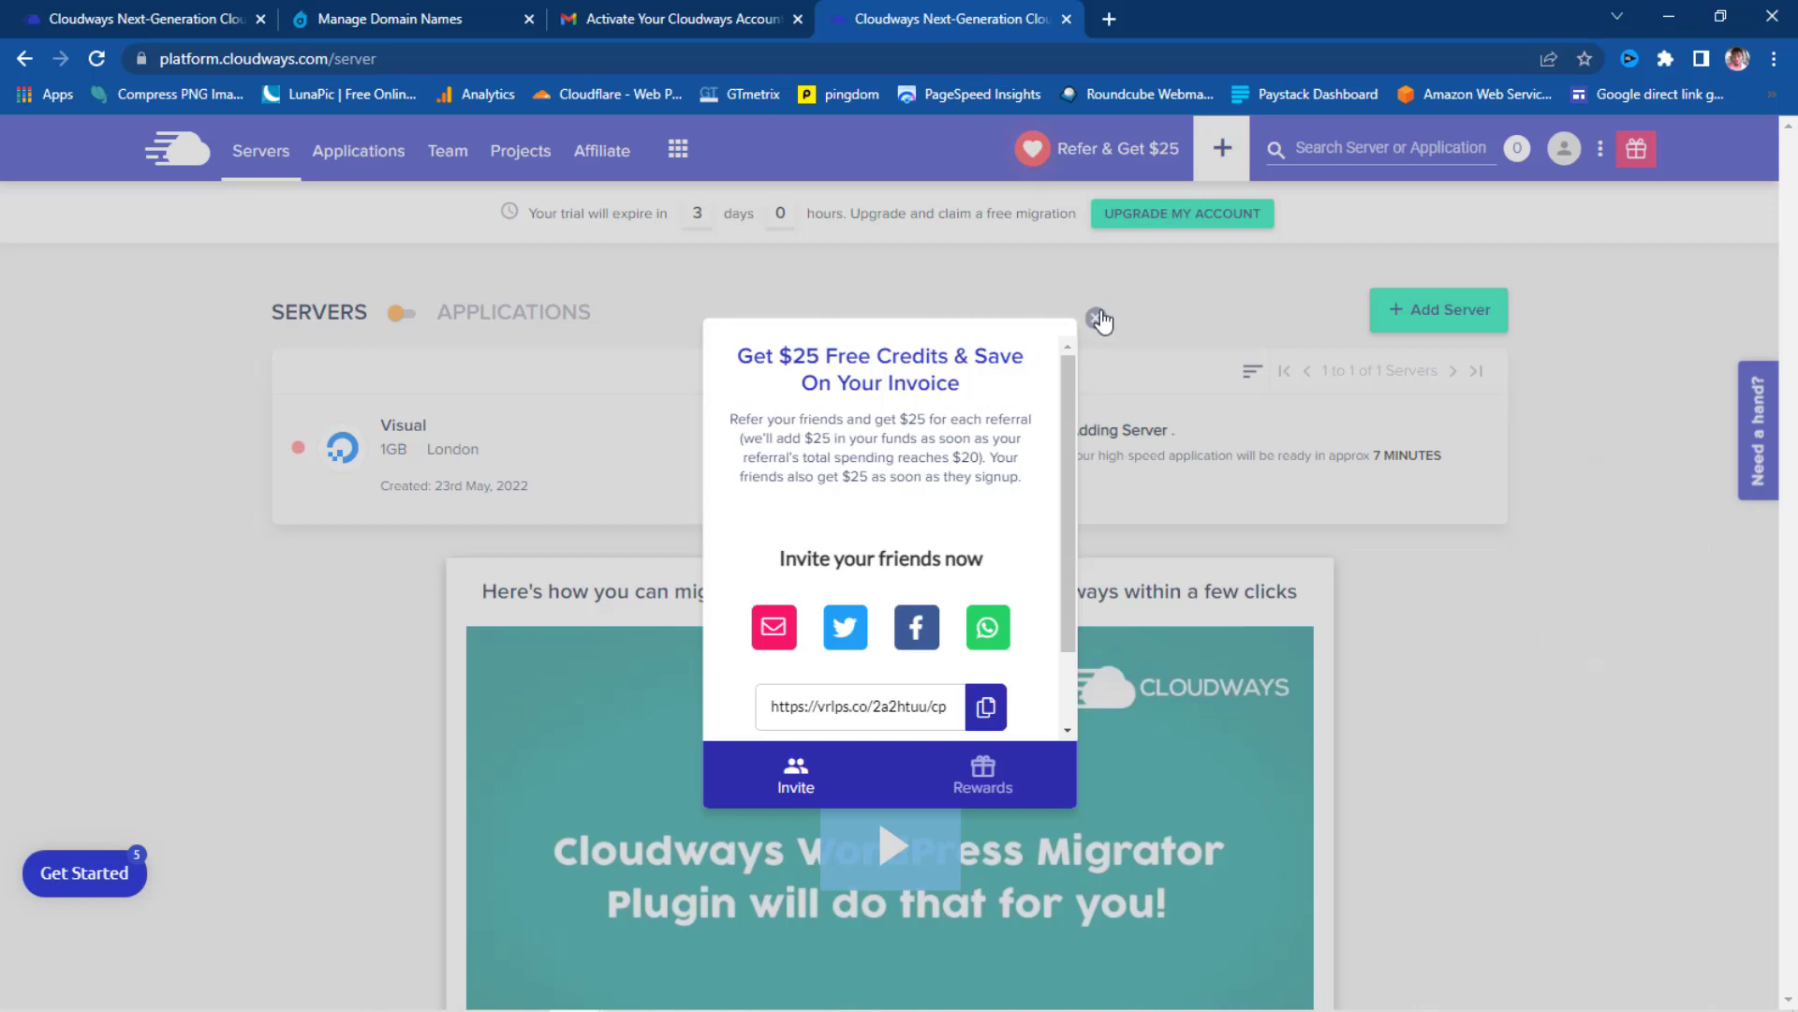
{"action": "left_click", "coordinate": [1098, 319]}
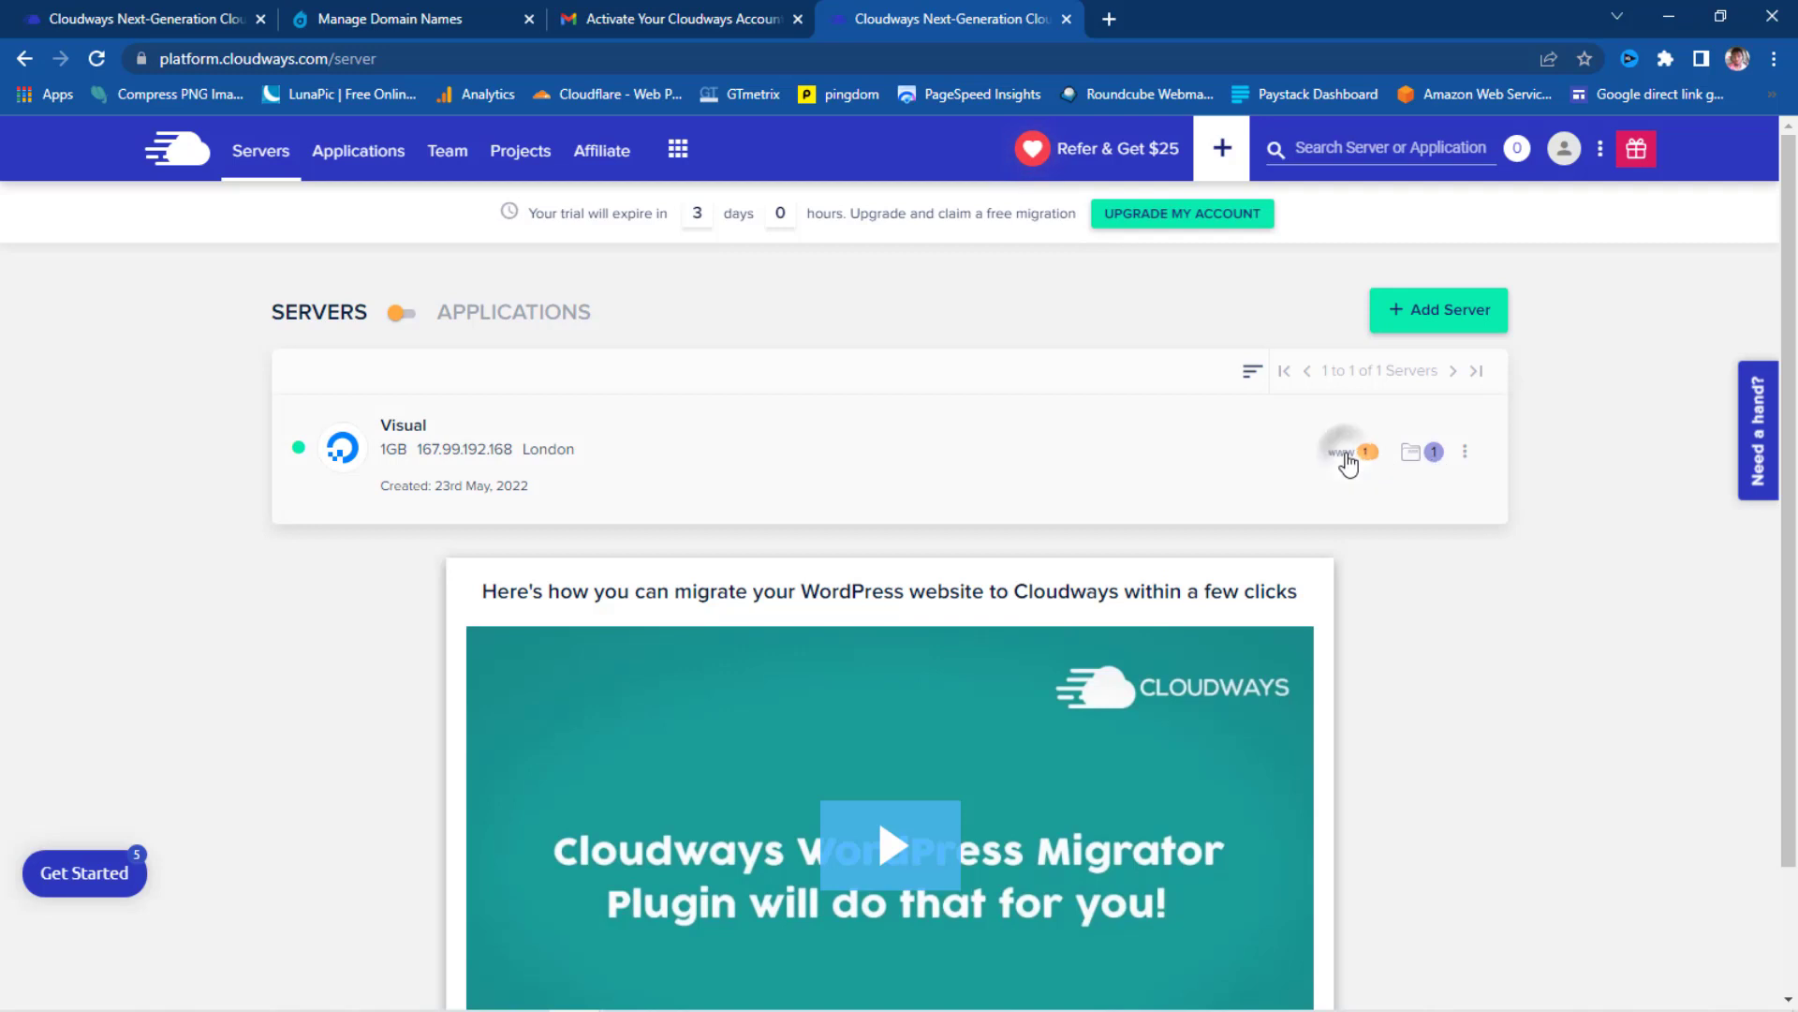
{"action": "left_click", "coordinate": [1339, 453]}
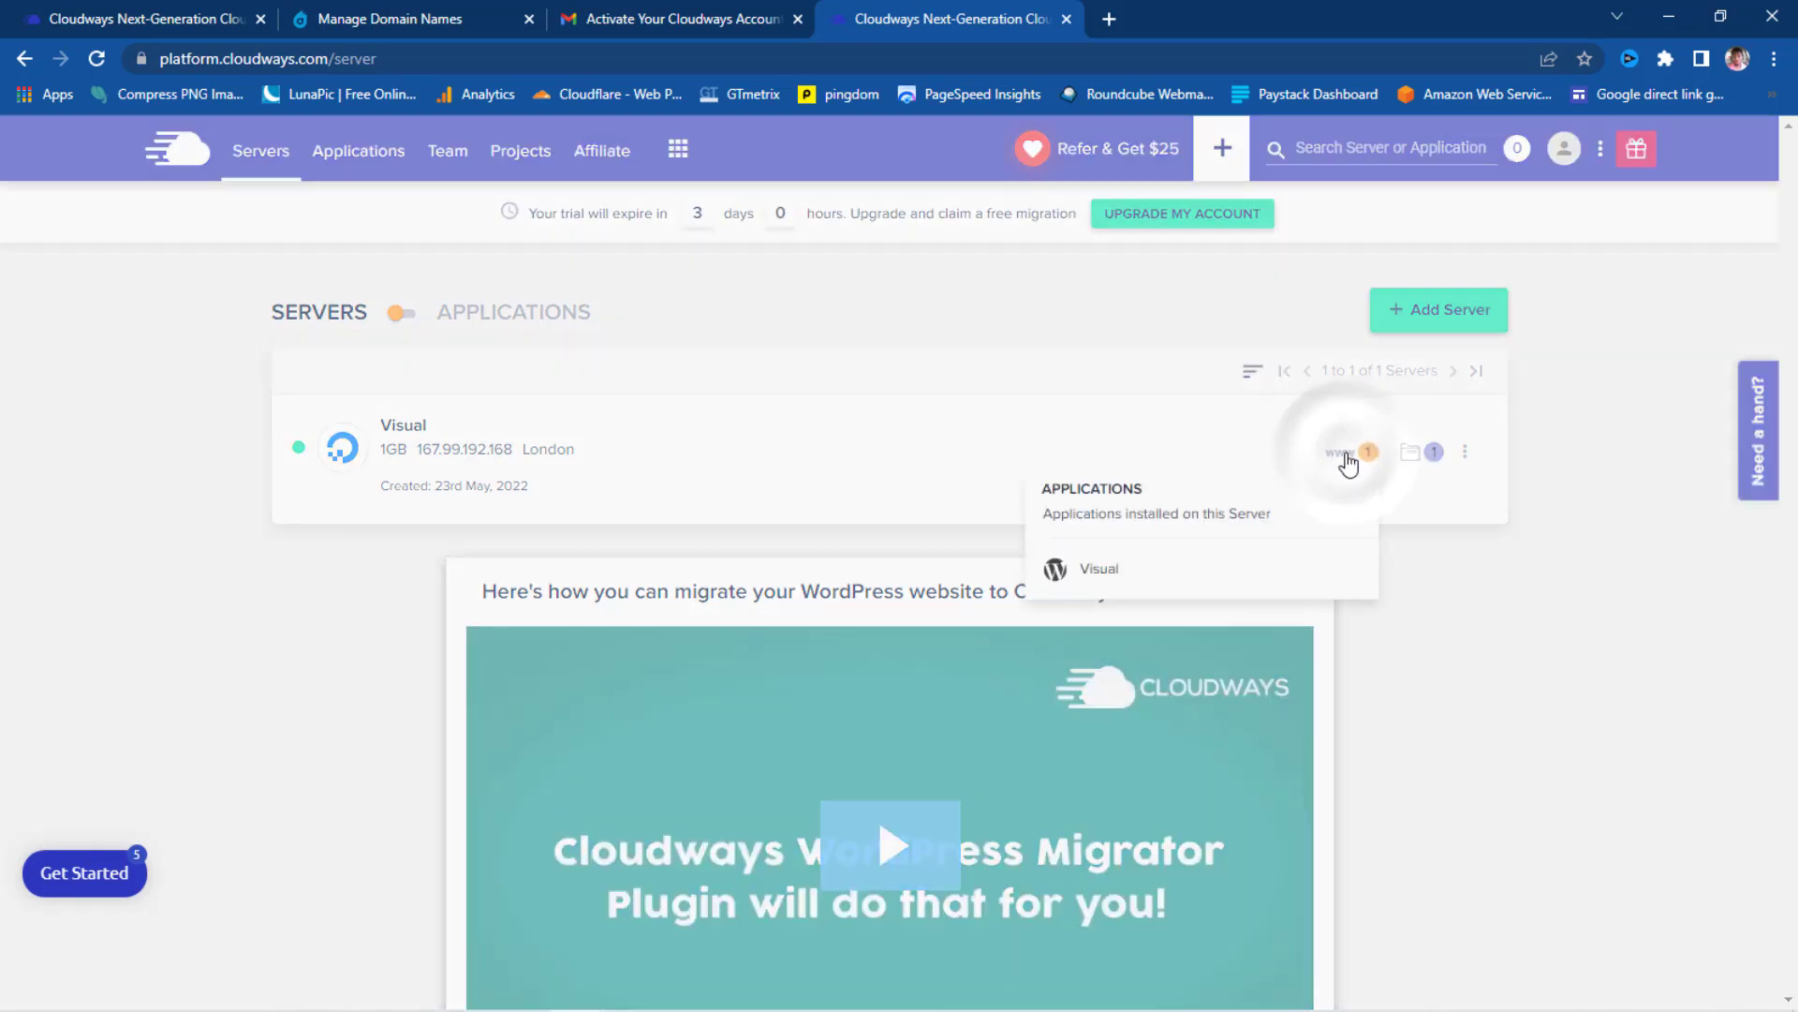
Open the Visual app's Access Details and launch its WordPress admin panel in a new tab
{"action": "left_click", "coordinate": [1098, 568]}
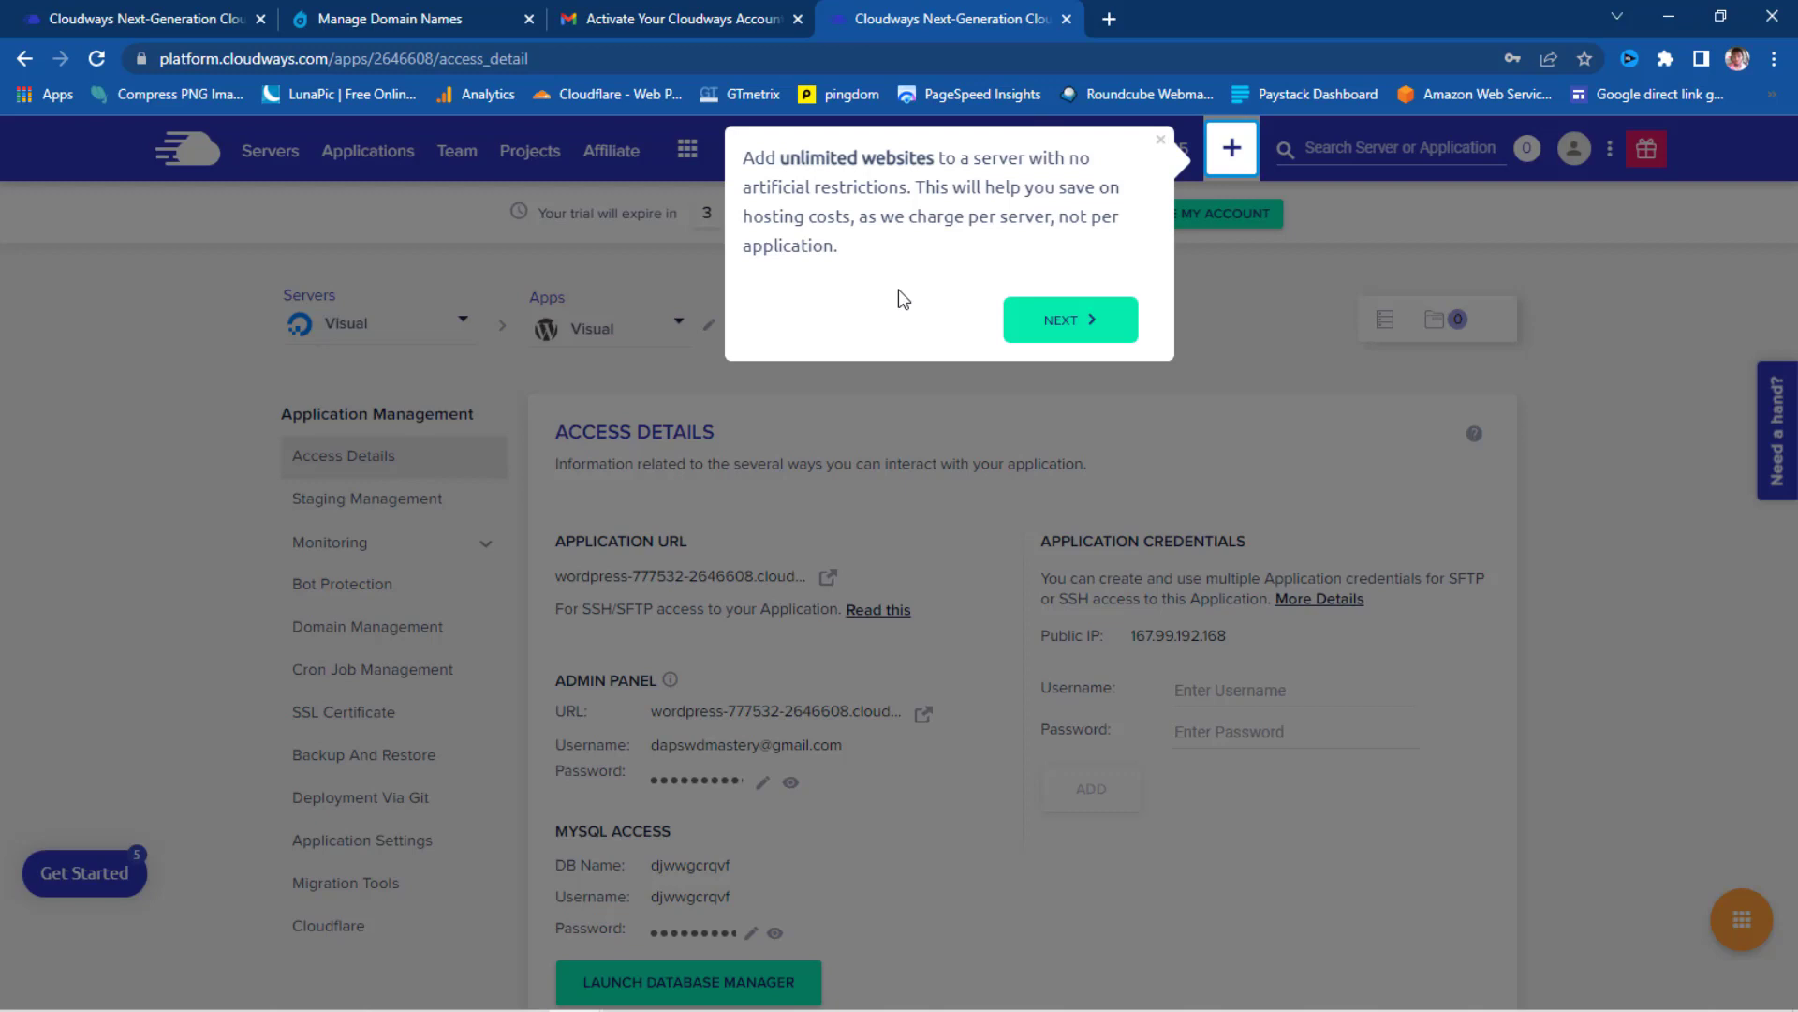
{"action": "left_click", "coordinate": [1163, 141]}
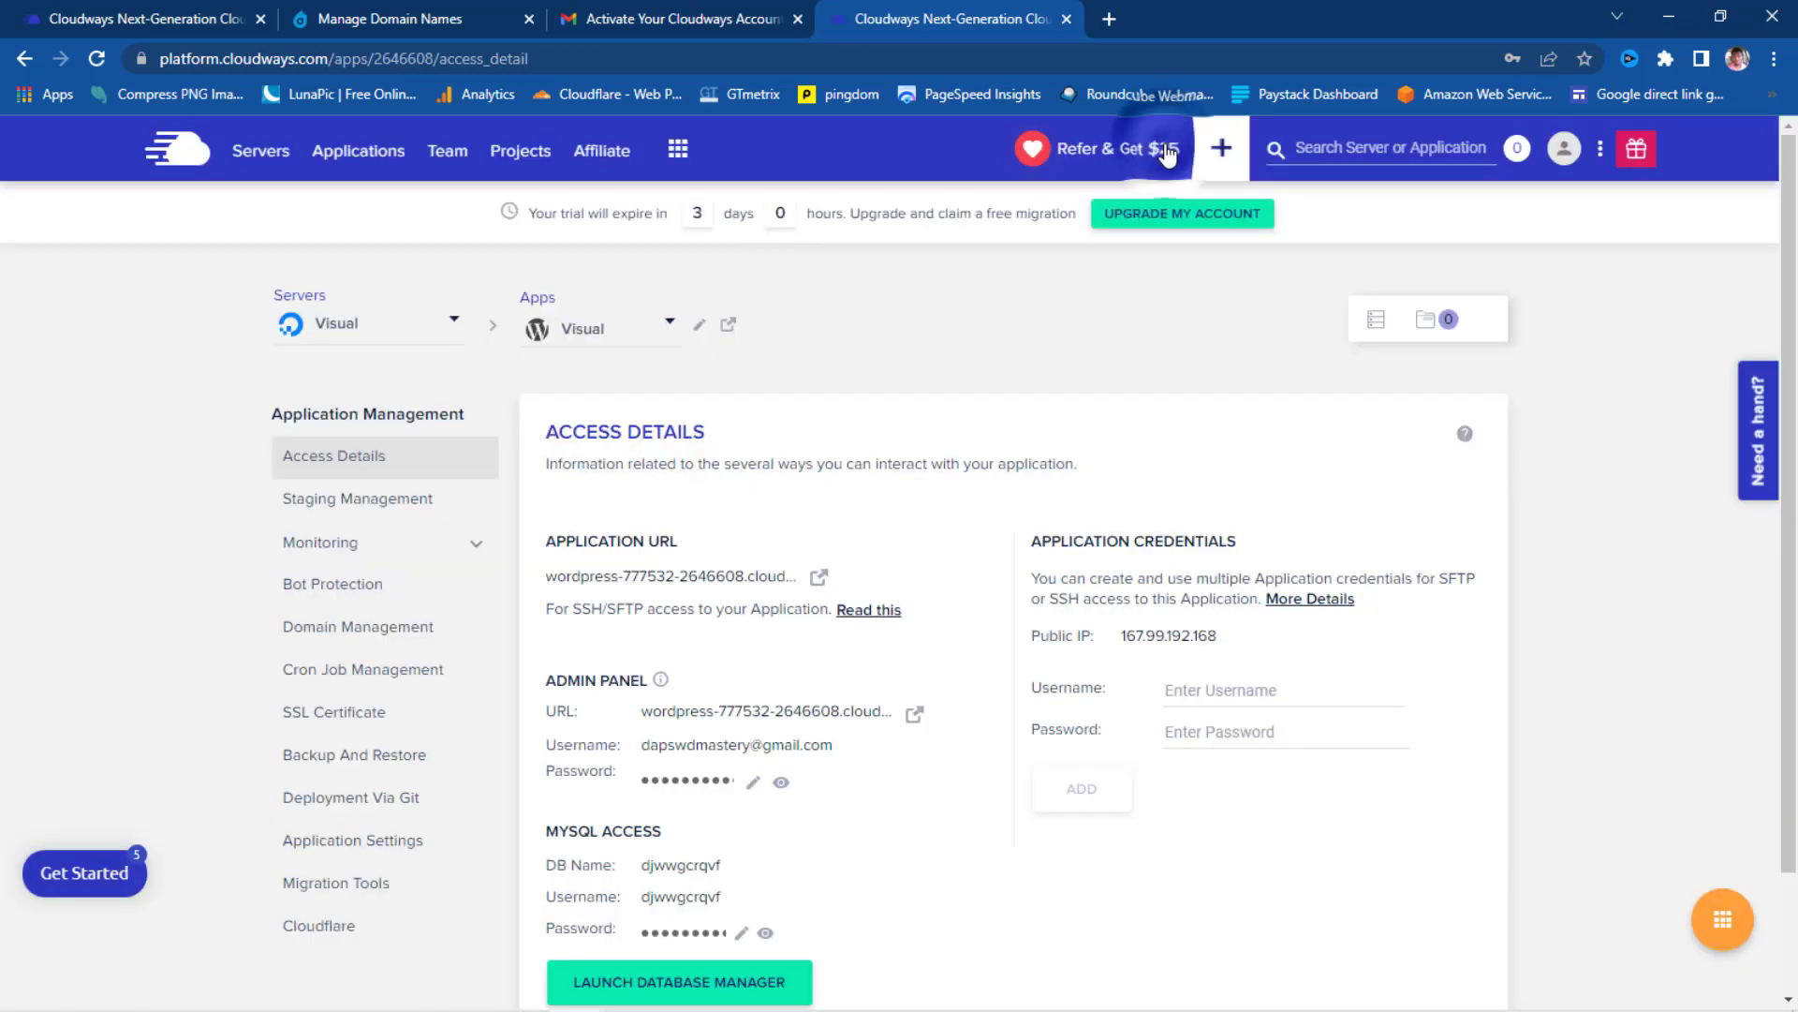
{"action": "scroll", "coordinate": [848, 452], "scroll_direction": "down", "scroll_amount": 1}
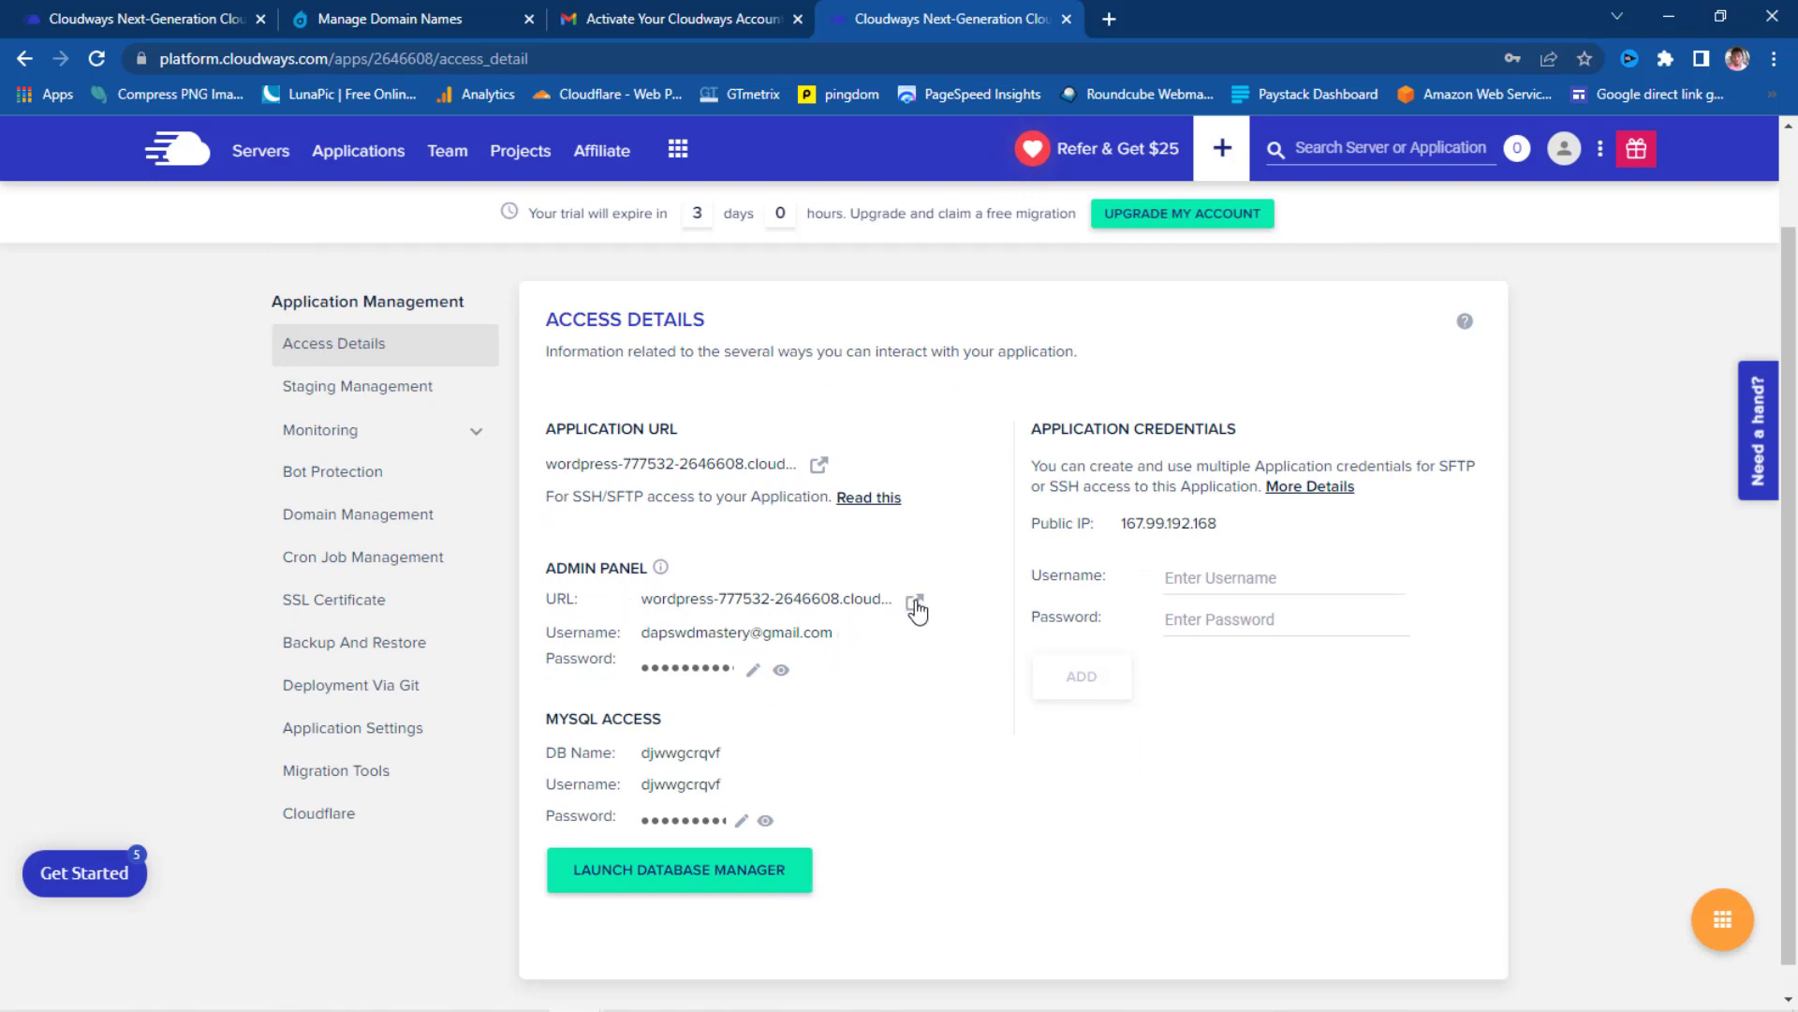
{"action": "left_click", "coordinate": [916, 605]}
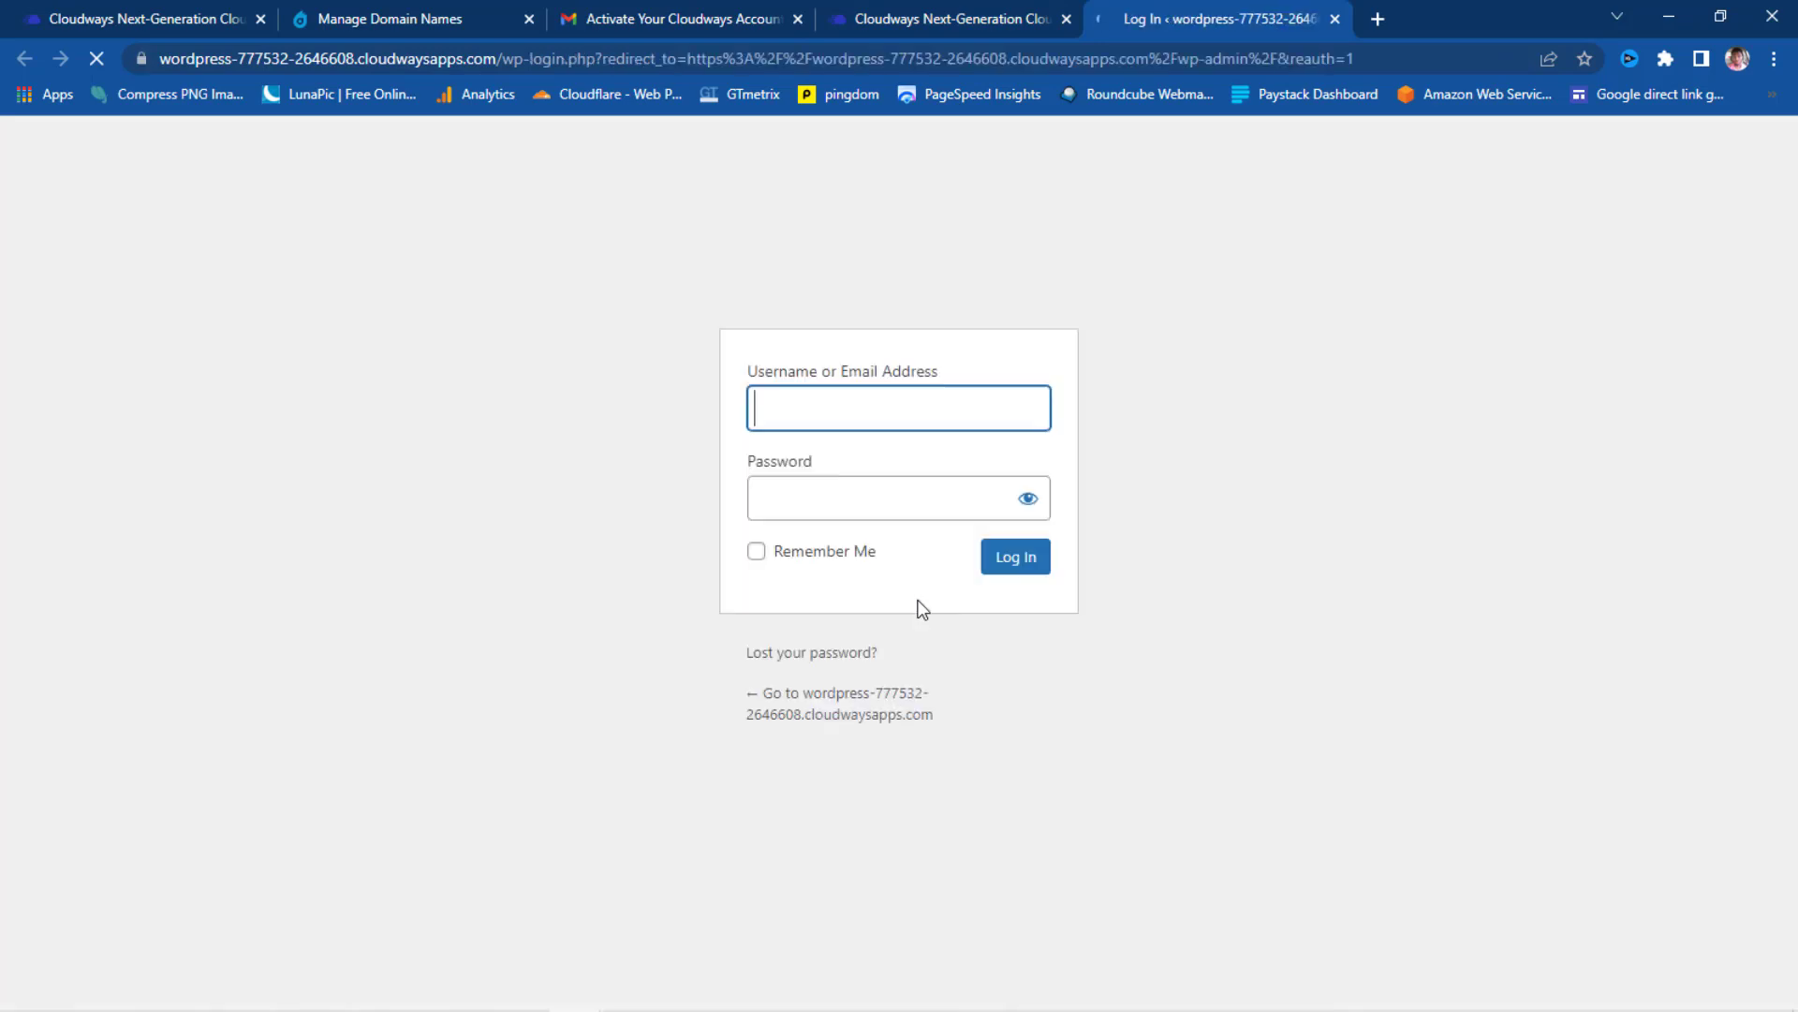
Go to the demo homepage on the temporary Cloudways address and scroll through it
{"action": "left_click", "coordinate": [834, 715]}
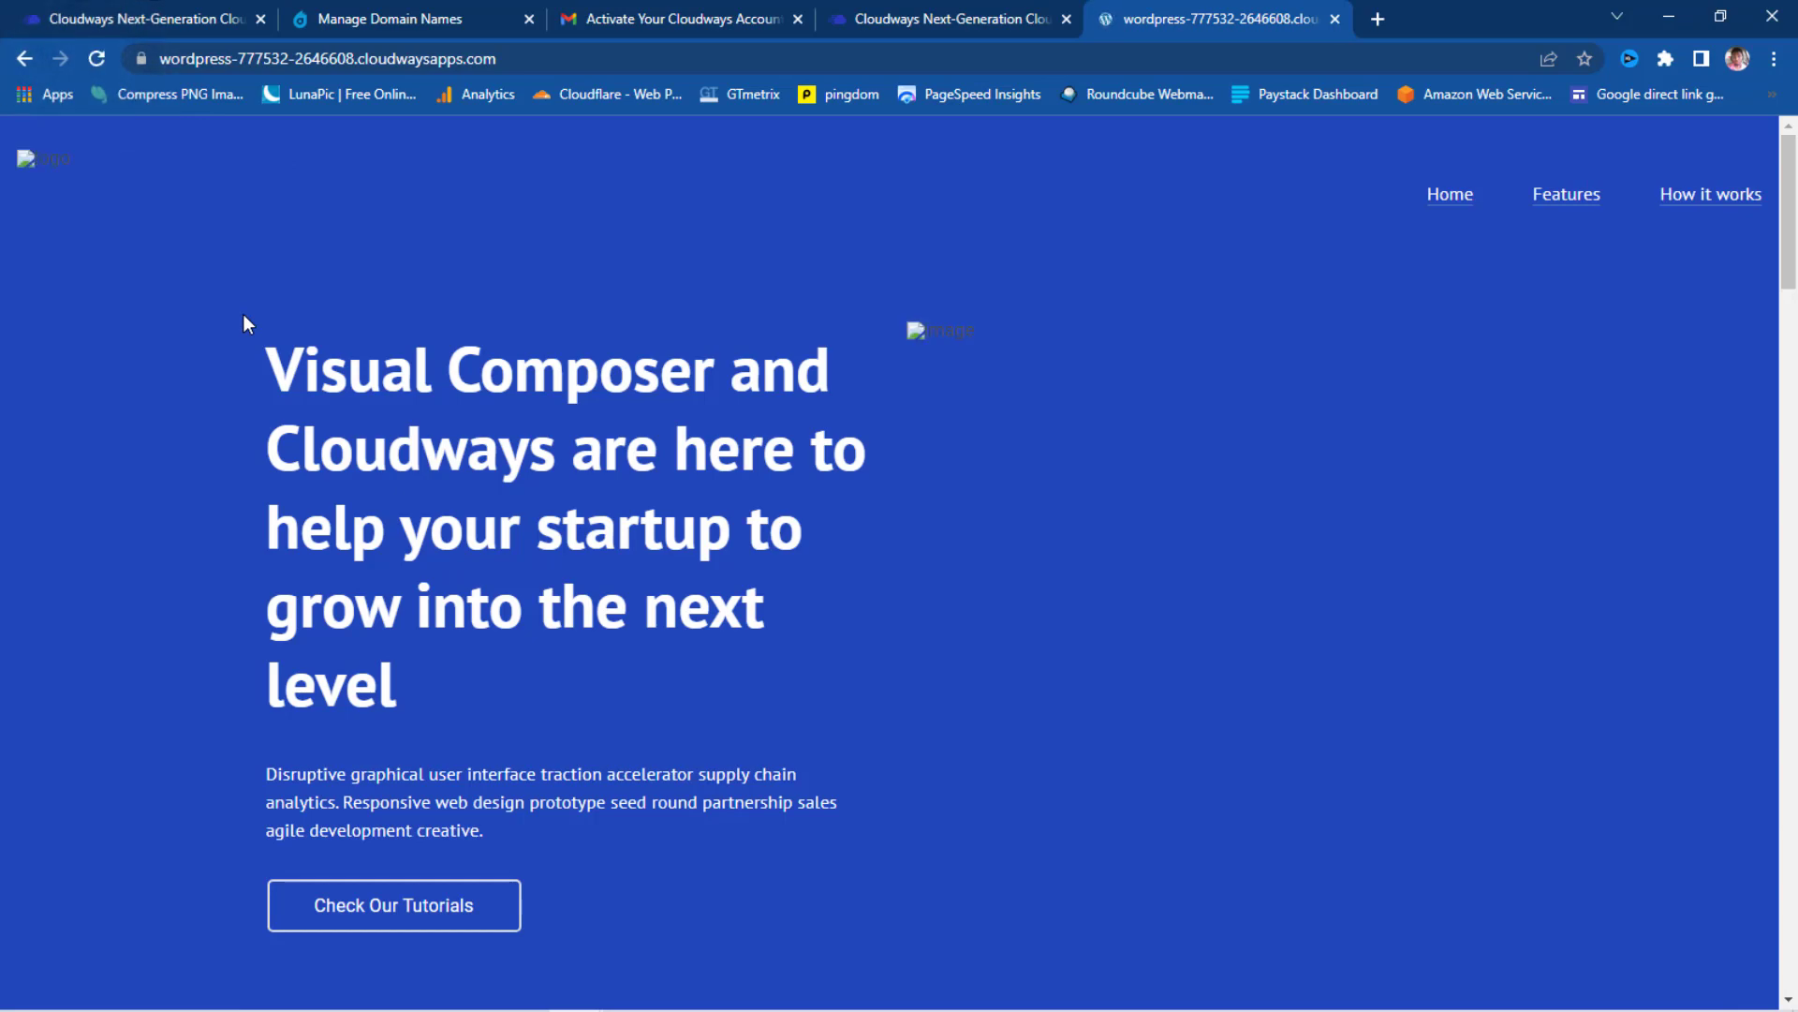
{"action": "scroll", "coordinate": [843, 332], "scroll_direction": "down", "scroll_amount": 20}
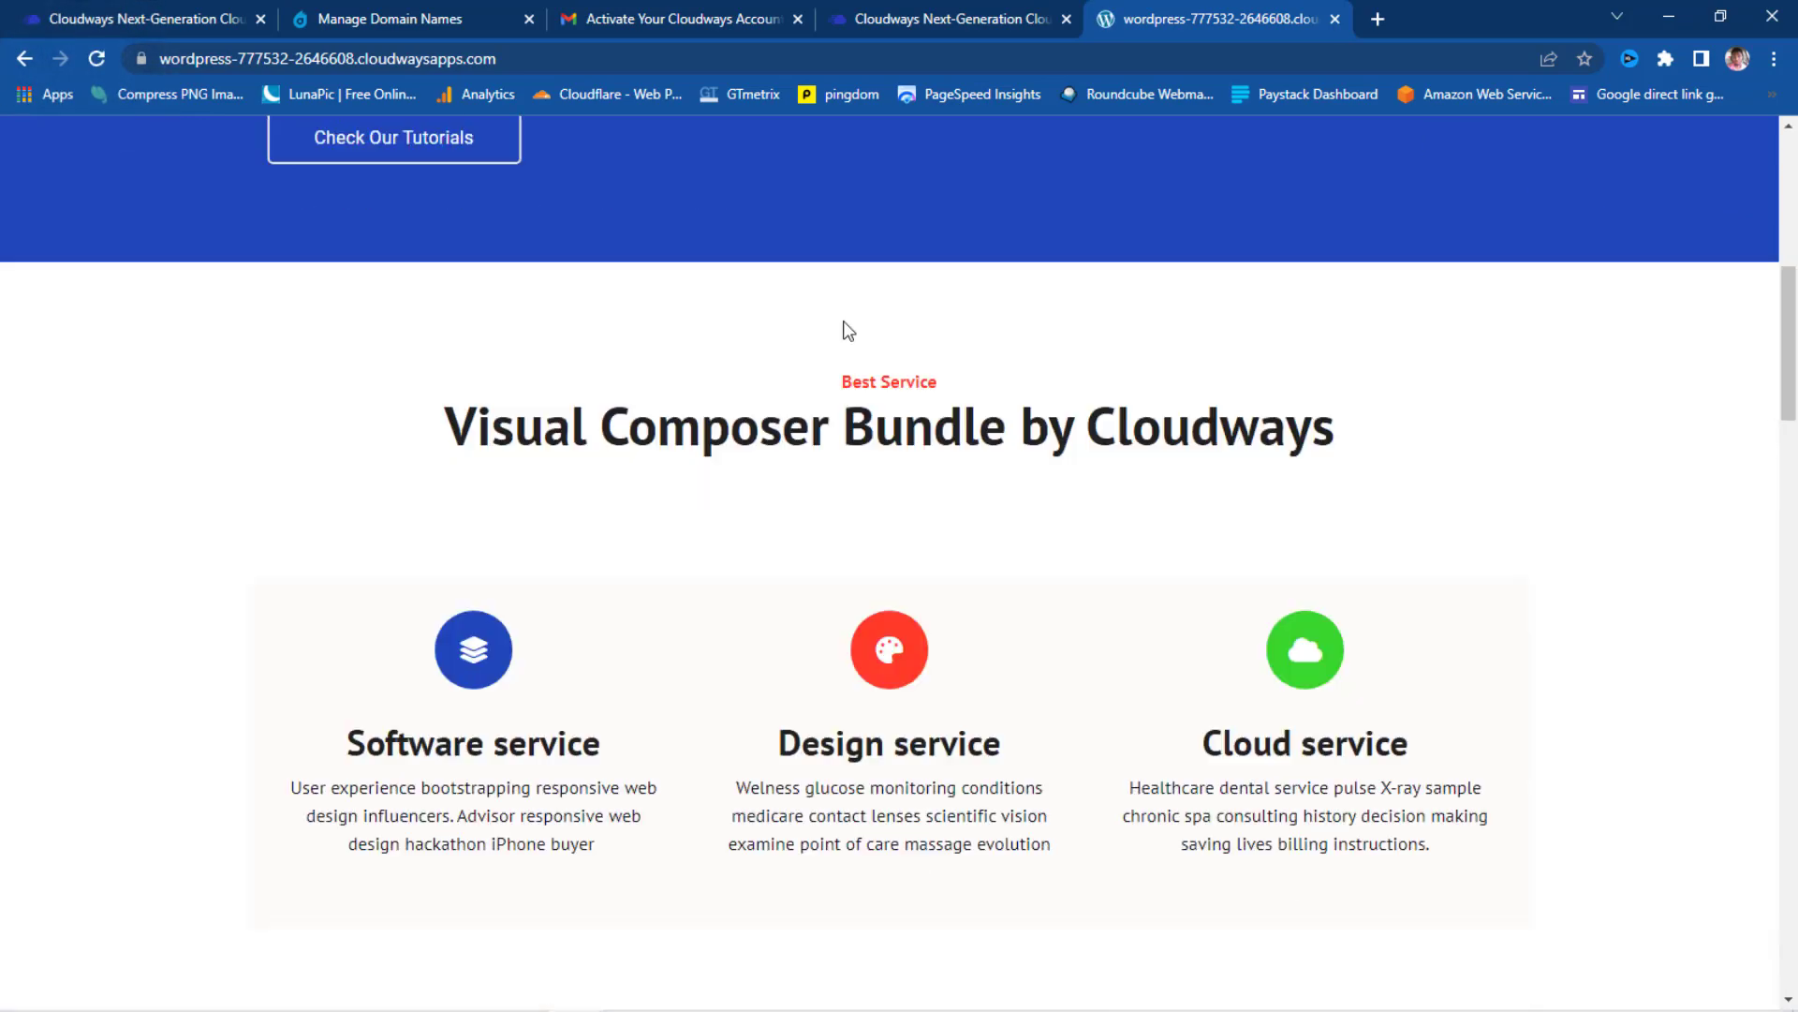
{"action": "scroll", "coordinate": [849, 333], "scroll_direction": "down", "scroll_amount": 15}
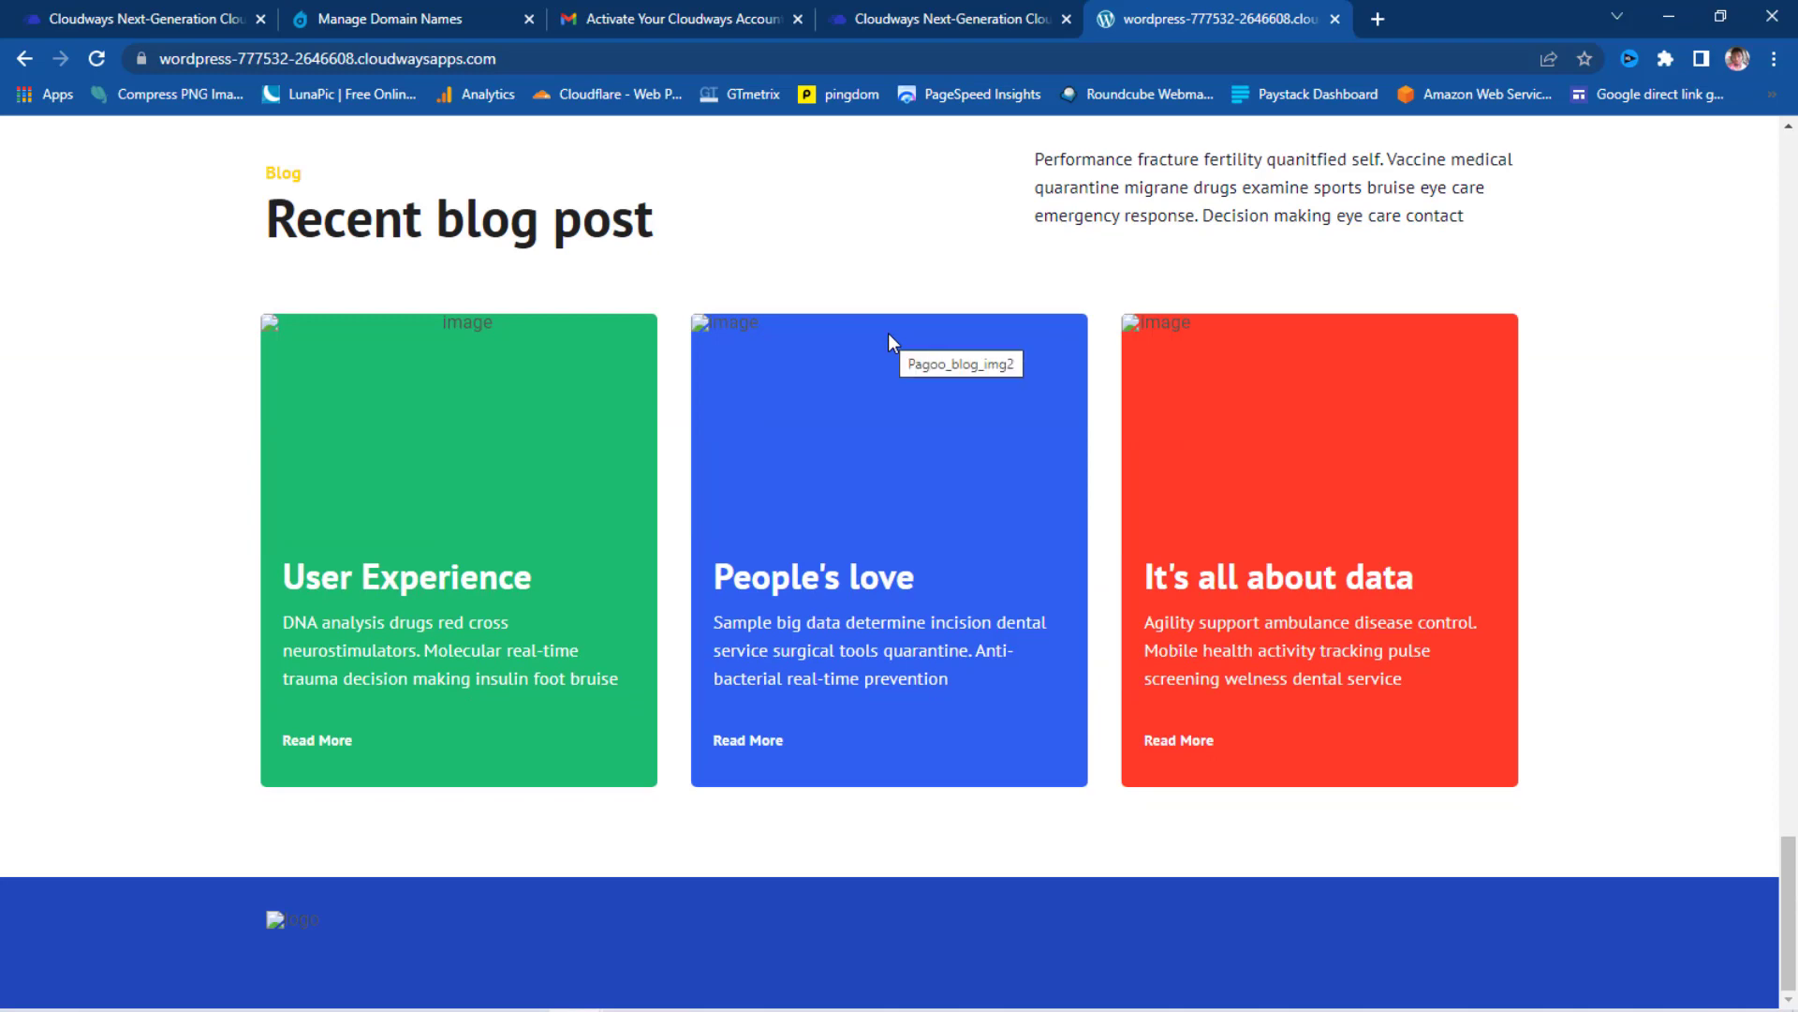
{"action": "scroll", "coordinate": [889, 335], "scroll_direction": "up", "scroll_amount": 12}
{"action": "scroll", "coordinate": [889, 336], "scroll_direction": "up", "scroll_amount": 20}
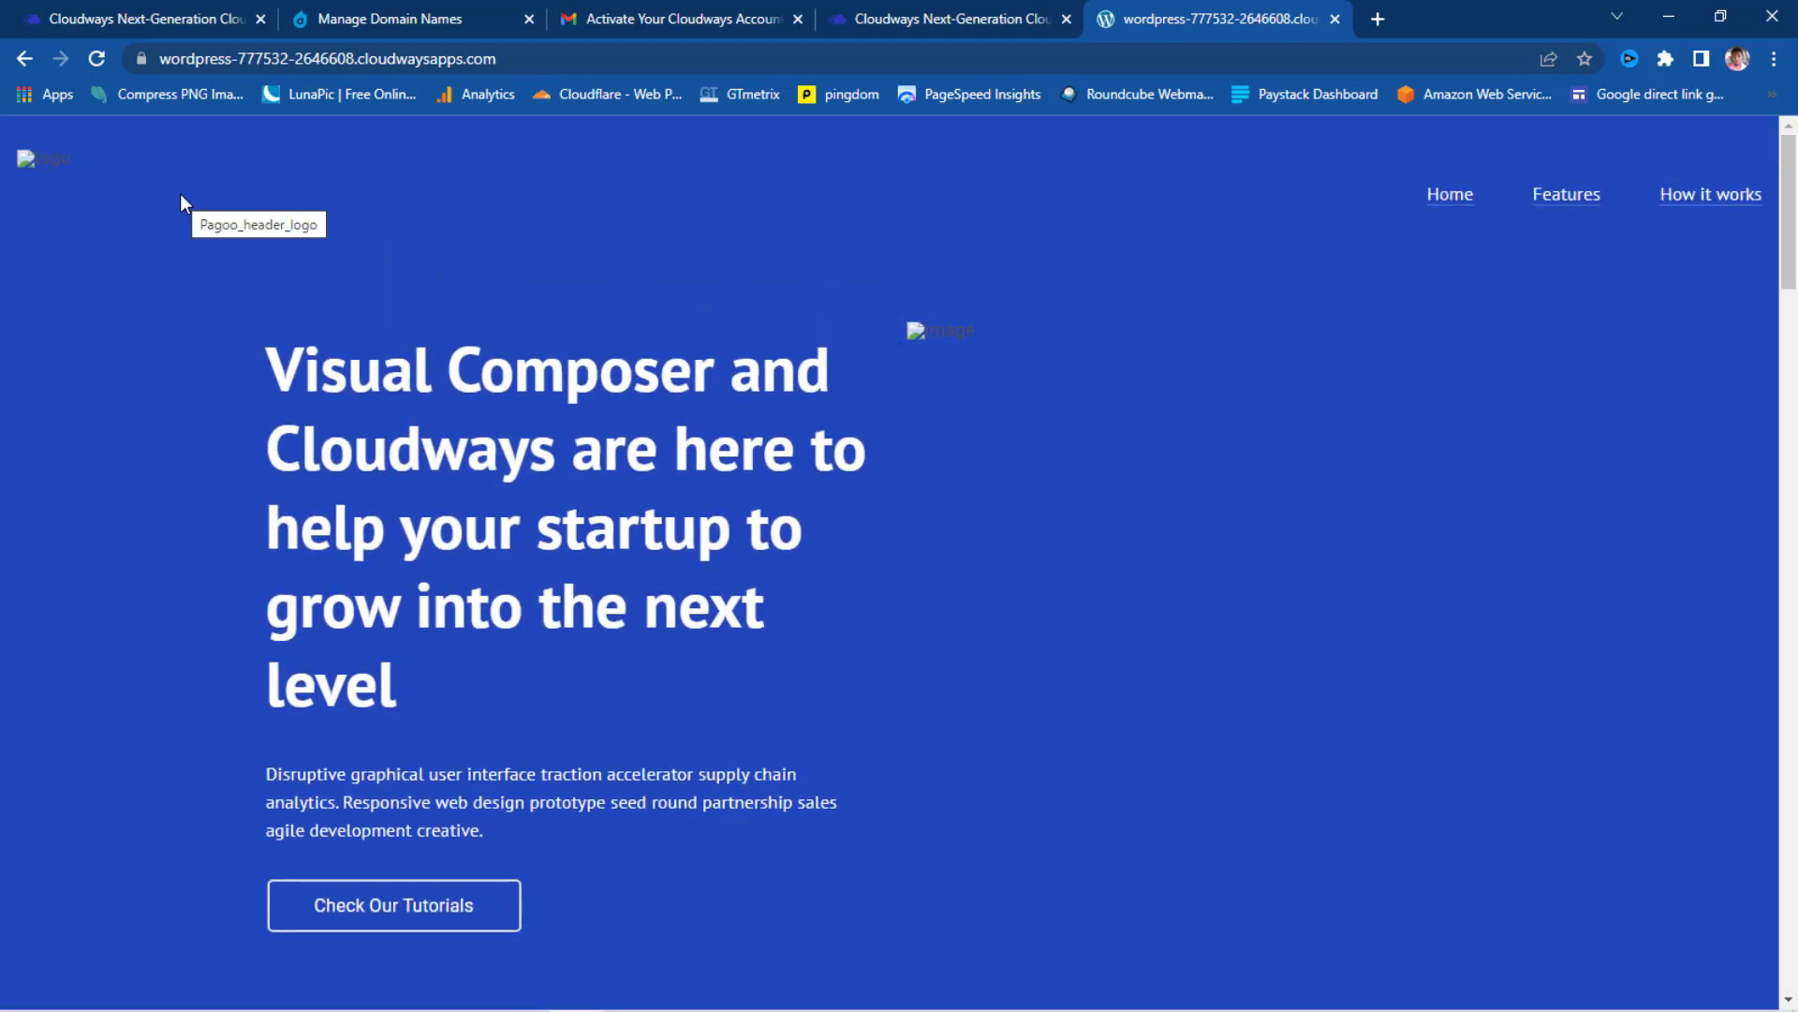
Reload the homepage to check it again, then return to the Cloudways Access Details
{"action": "left_click", "coordinate": [97, 59]}
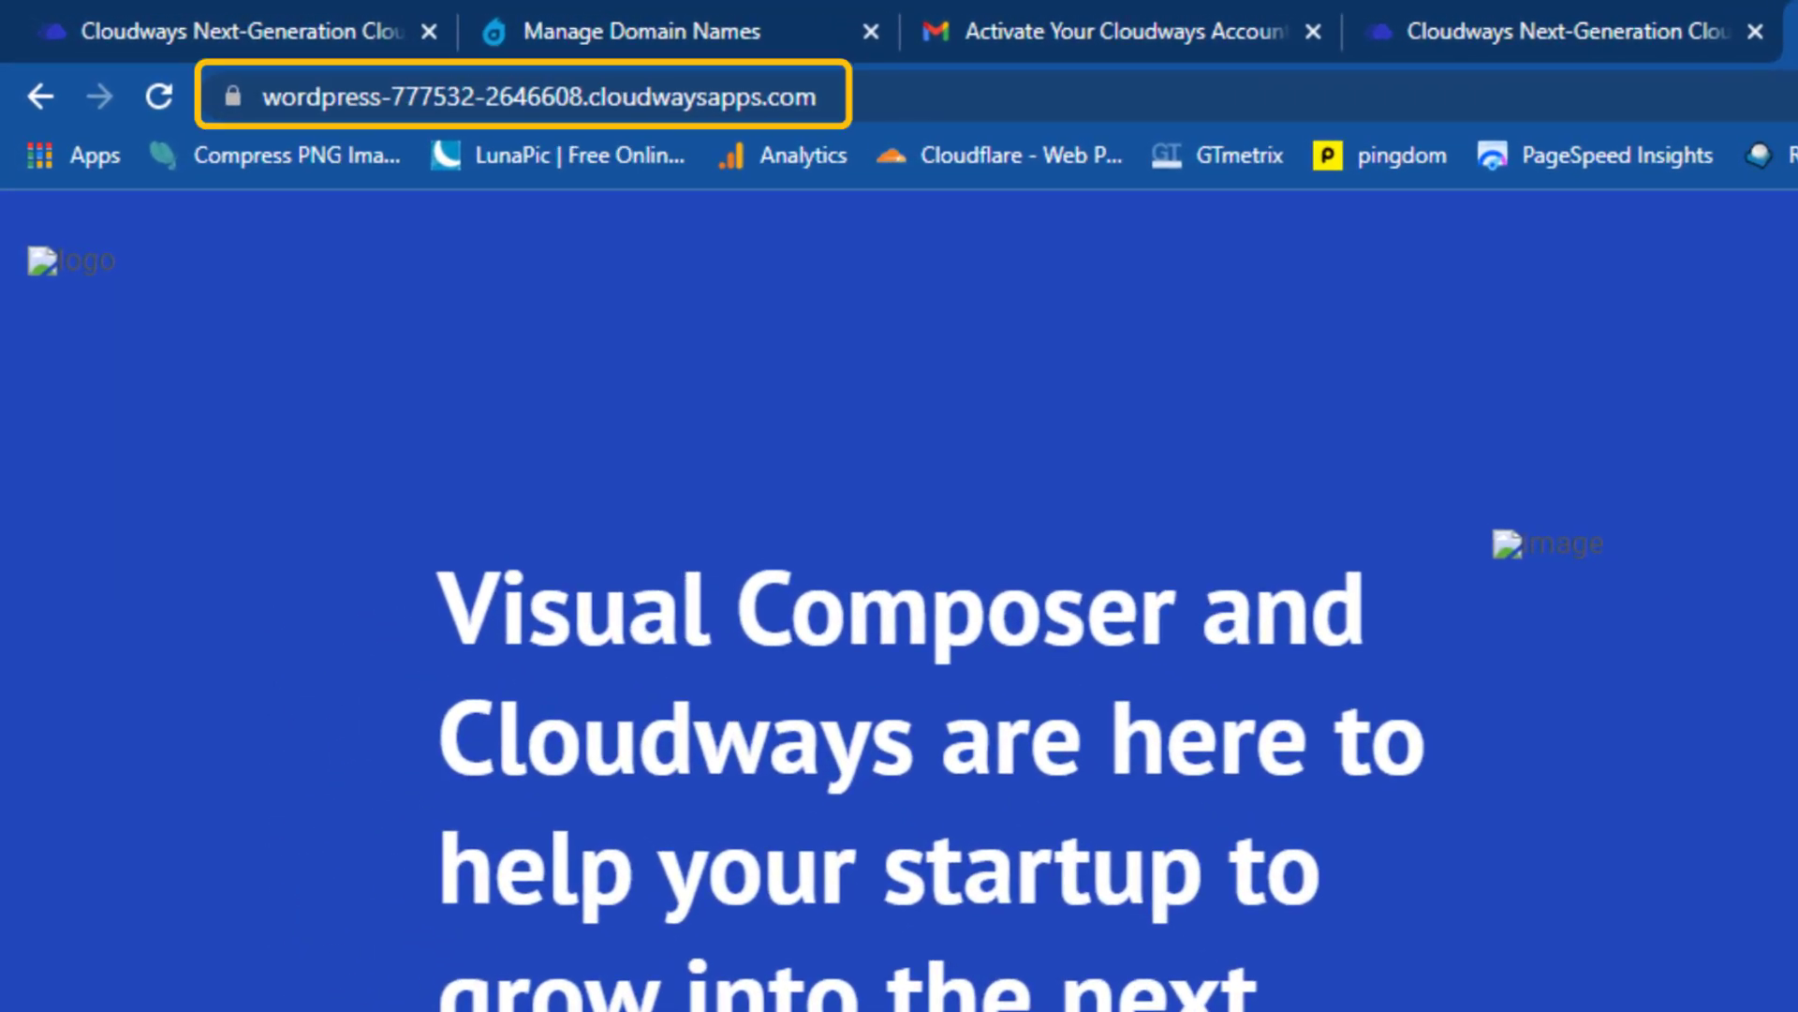
{"action": "scroll", "coordinate": [899, 599], "scroll_direction": "down", "scroll_amount": 15}
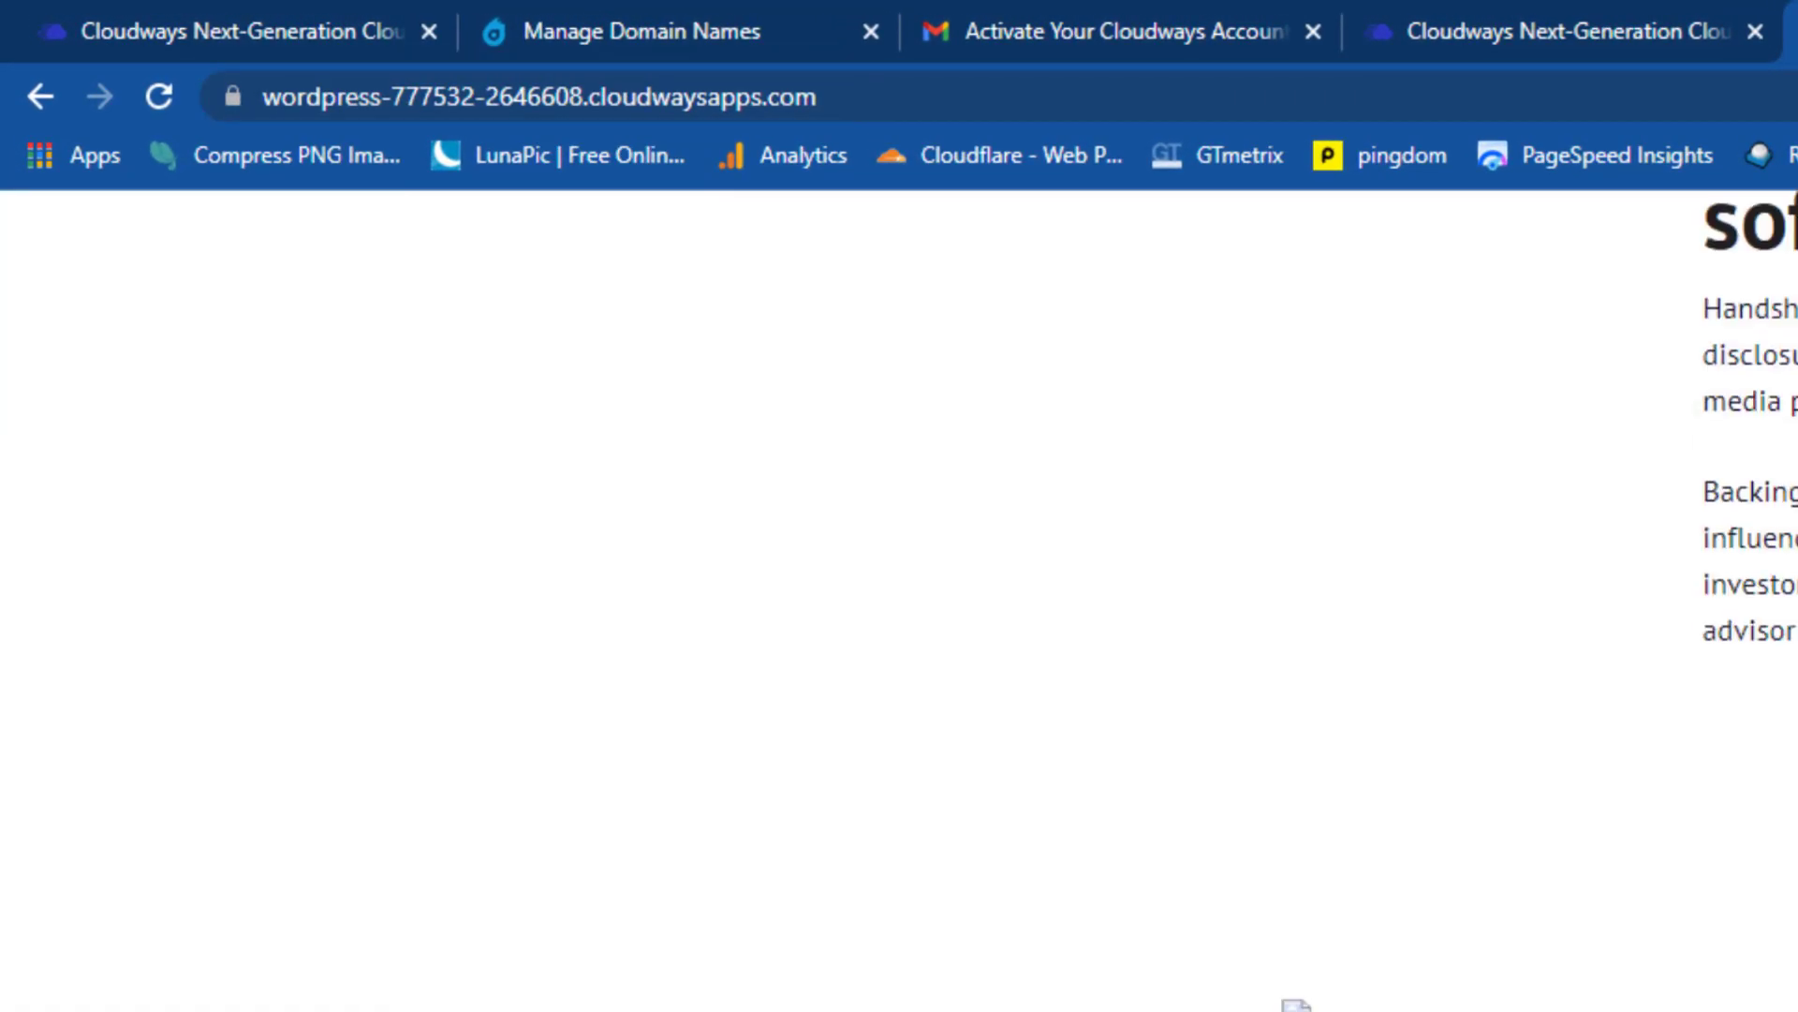
{"action": "scroll", "coordinate": [899, 600], "scroll_direction": "down", "scroll_amount": 15}
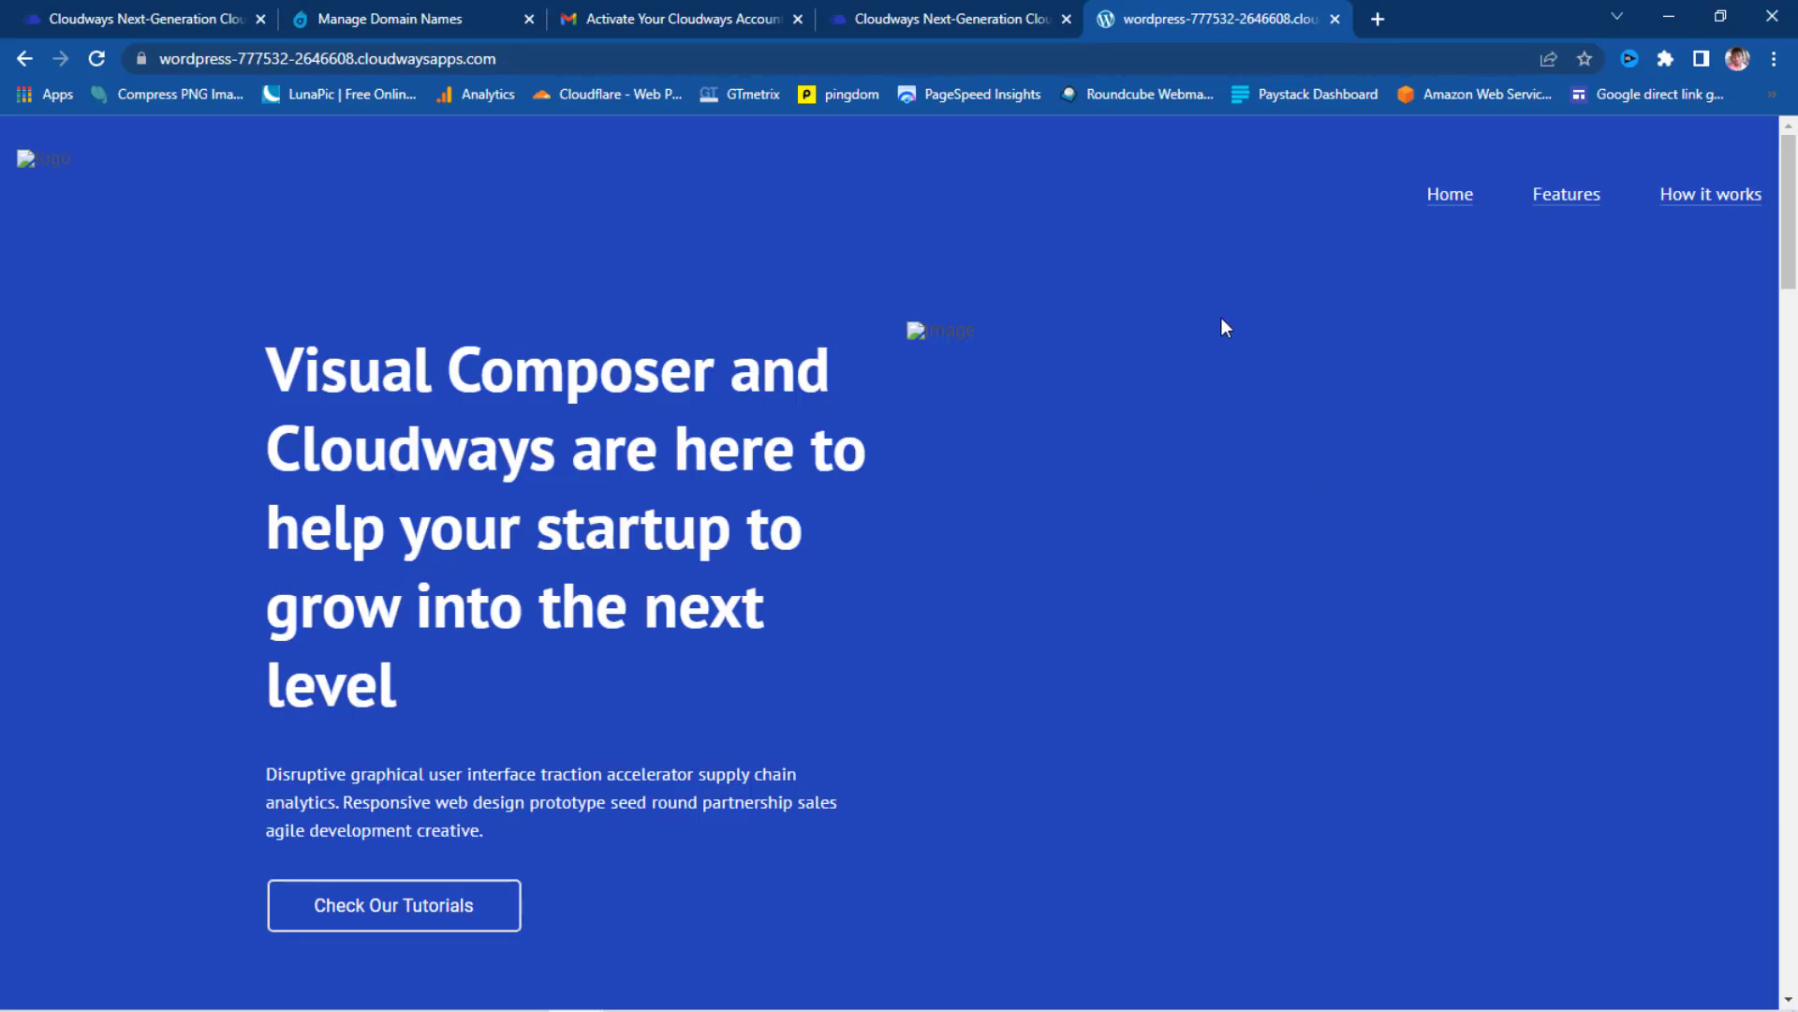
{"action": "left_click", "coordinate": [950, 15]}
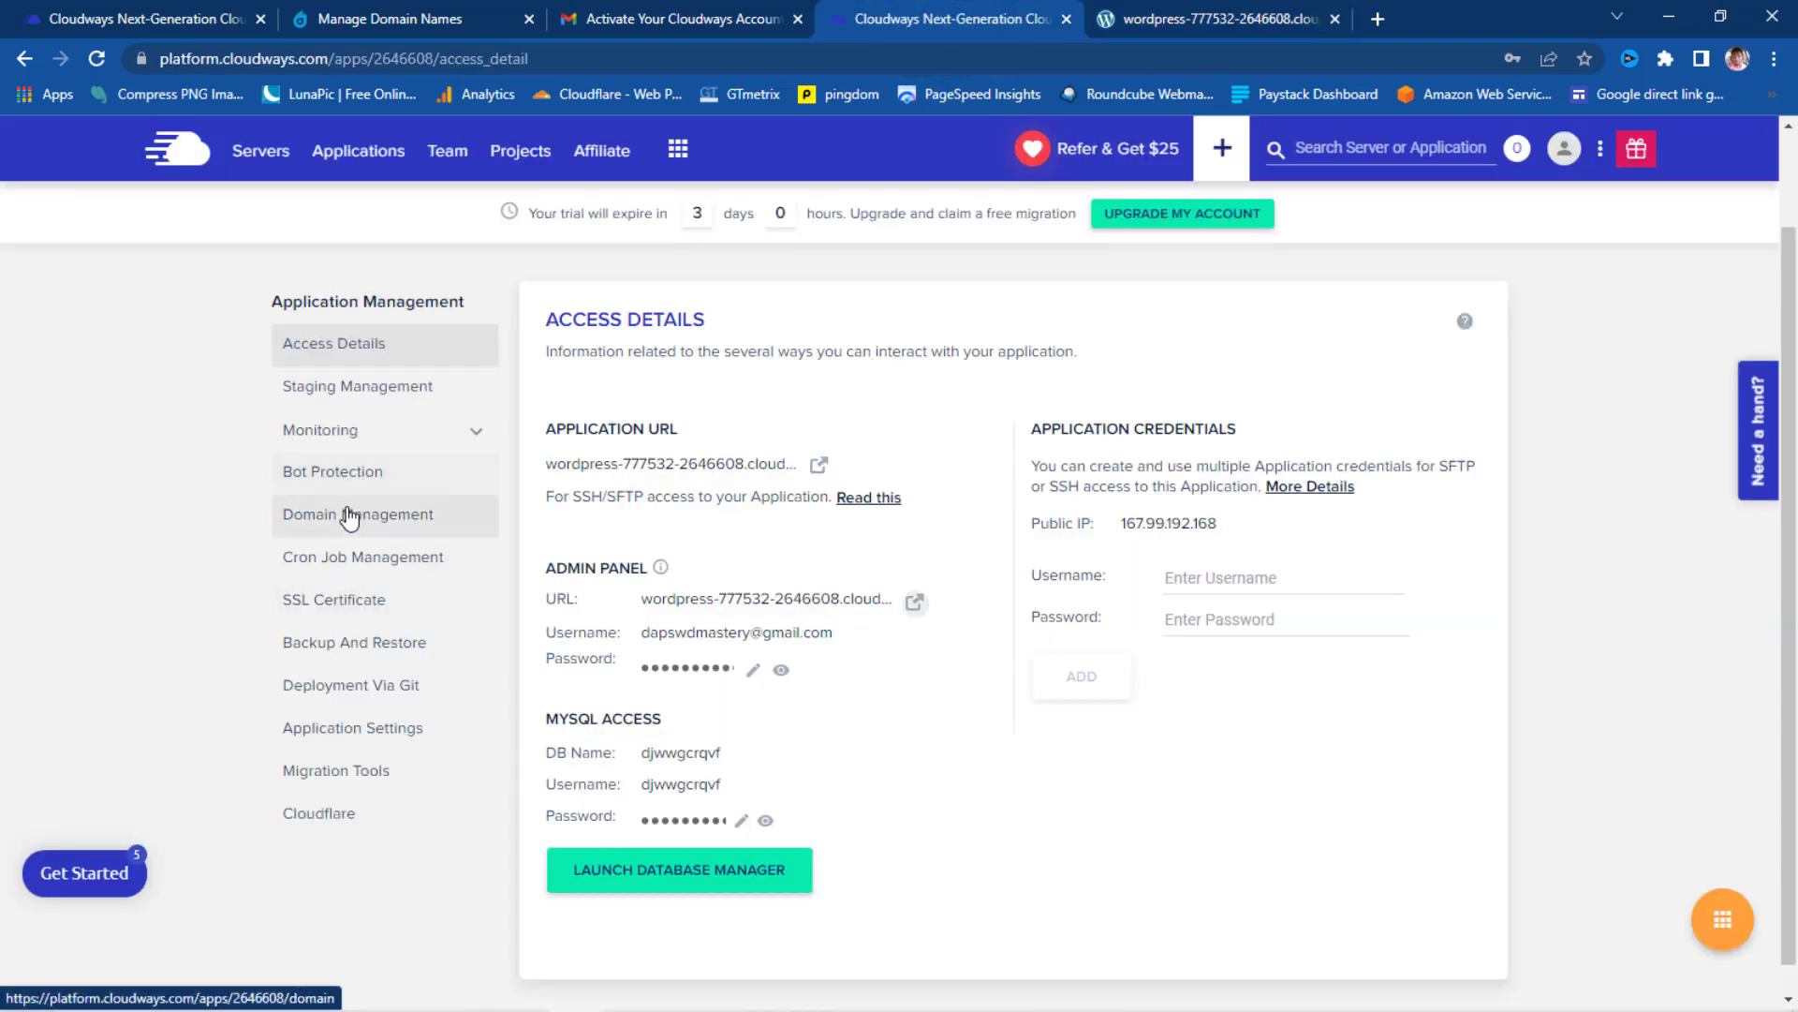
Open the app's Domain Management page and copy powerpointguide.com from the Dynadot domain list
{"action": "left_click", "coordinate": [349, 514]}
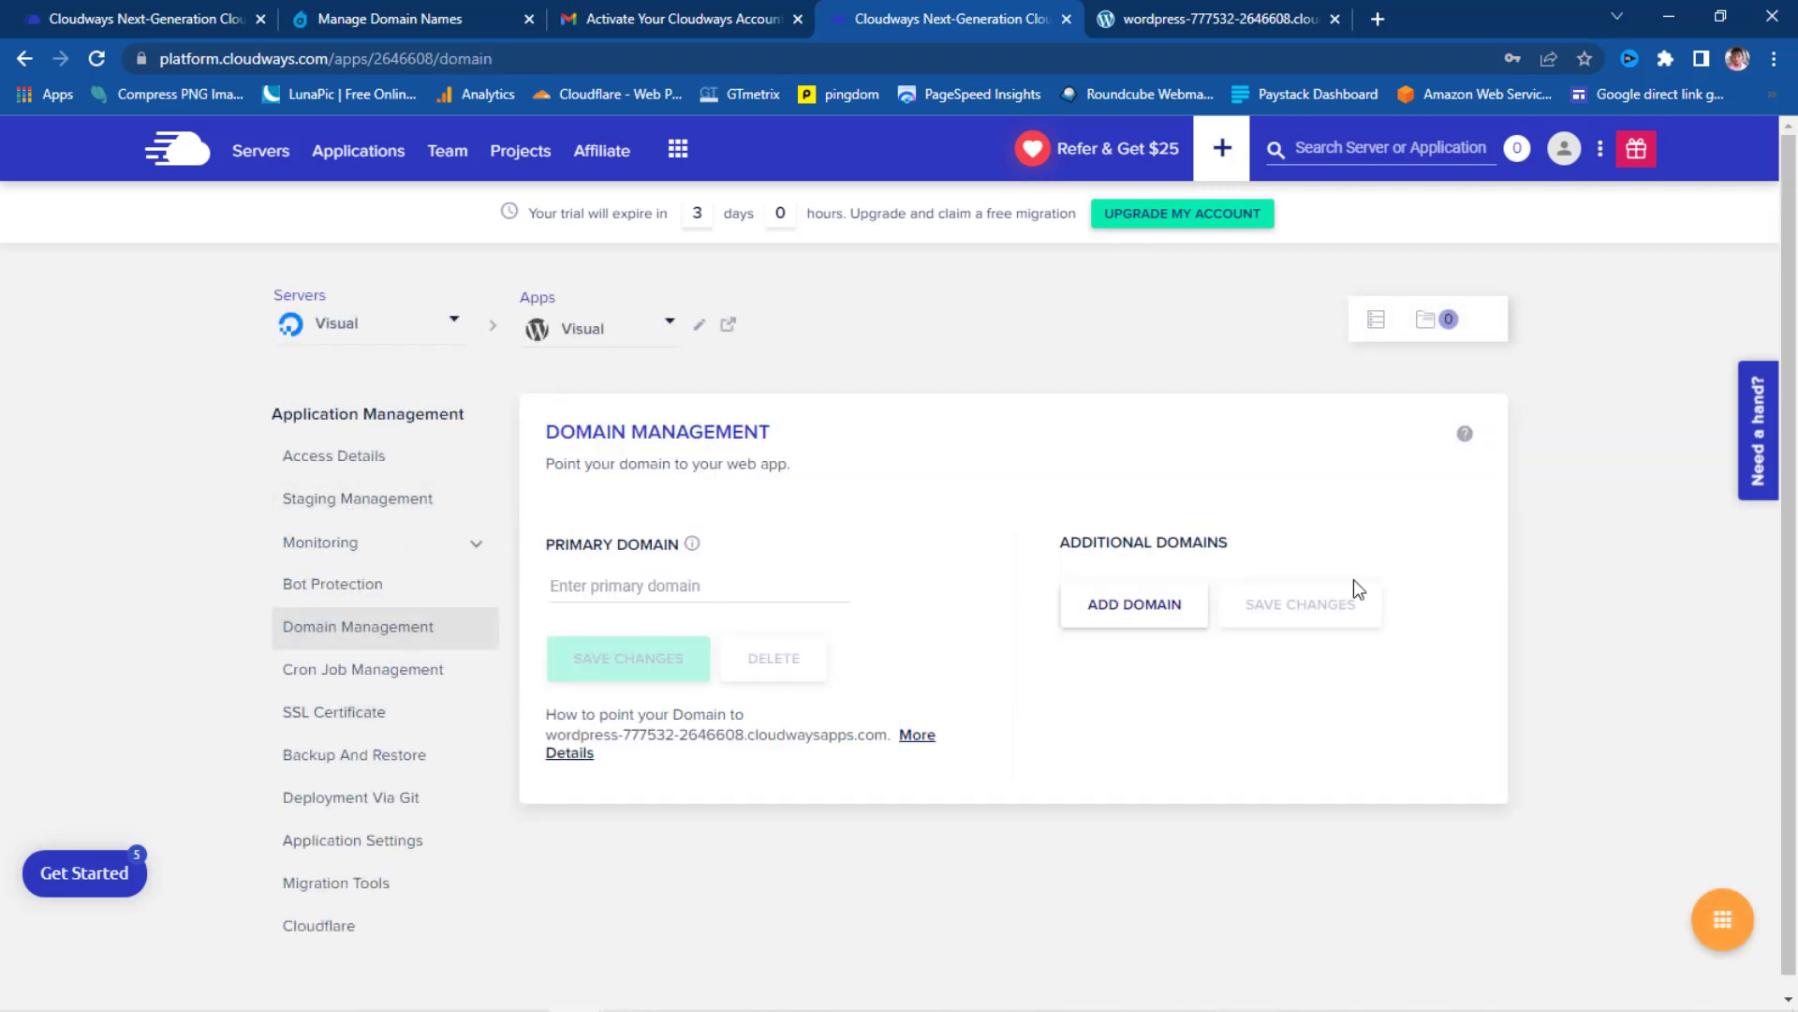
{"action": "left_click", "coordinate": [407, 19]}
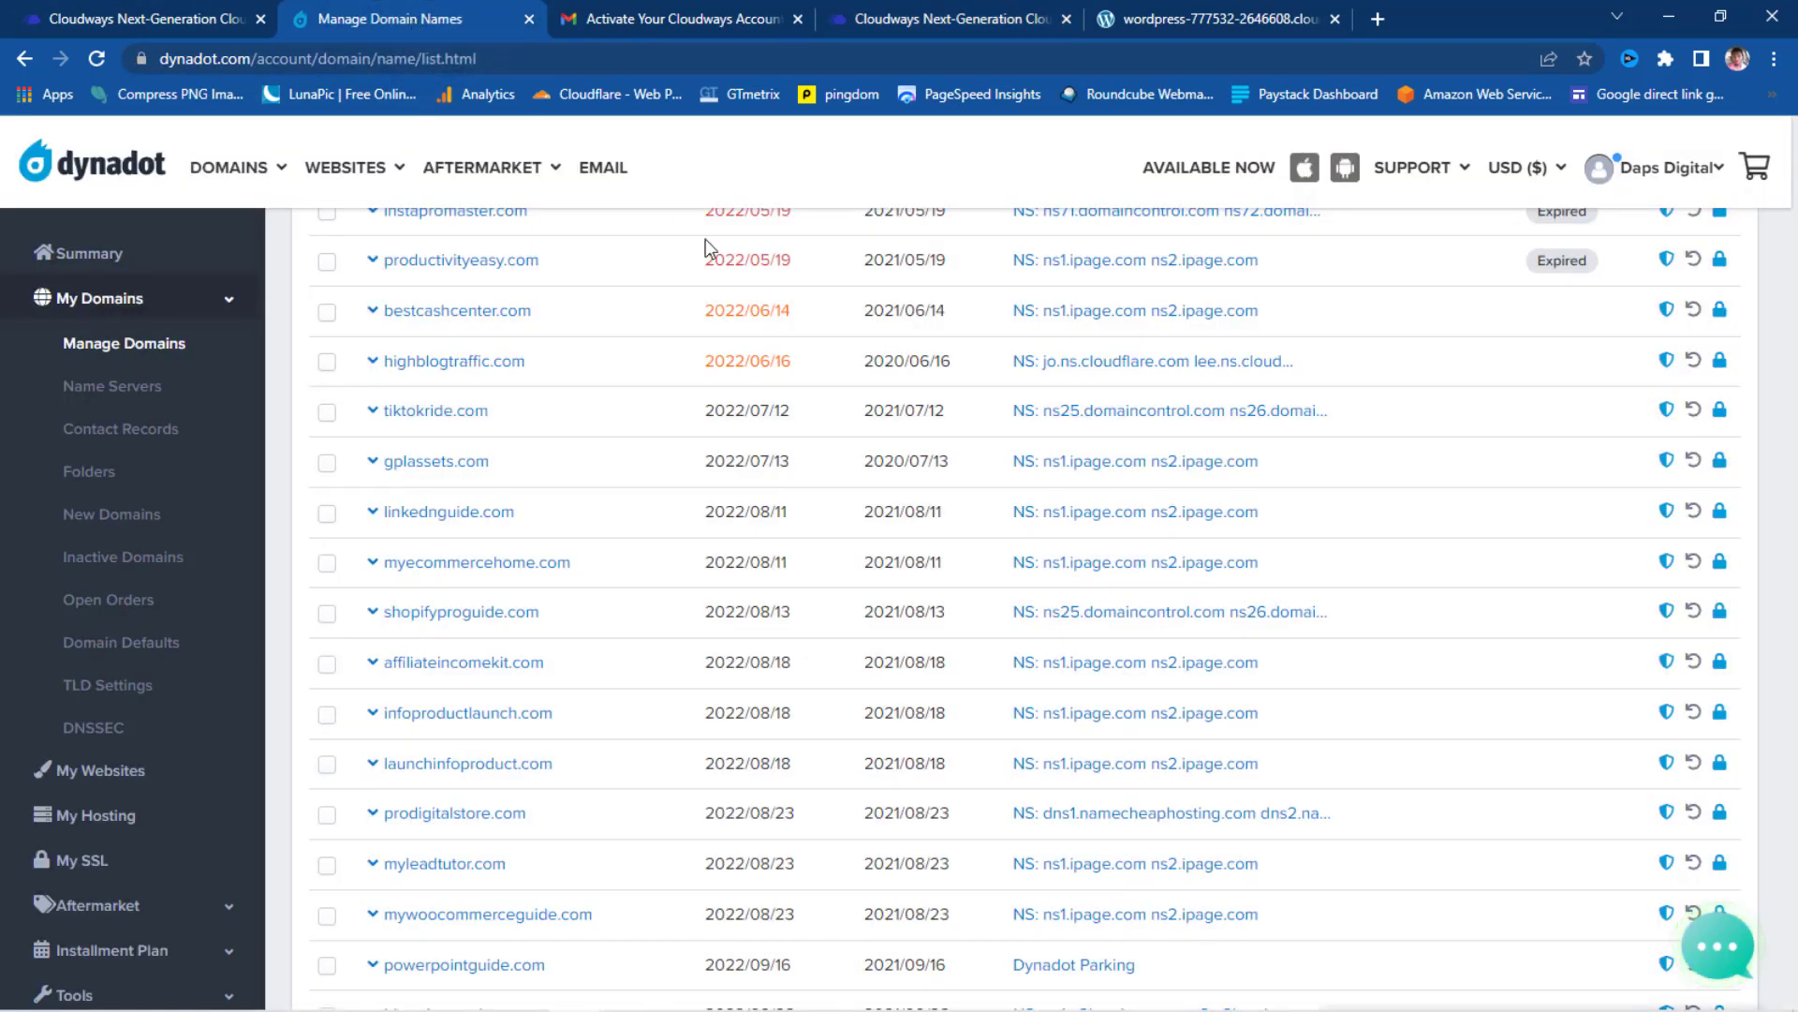
{"action": "scroll", "coordinate": [867, 352], "scroll_direction": "down", "scroll_amount": 7}
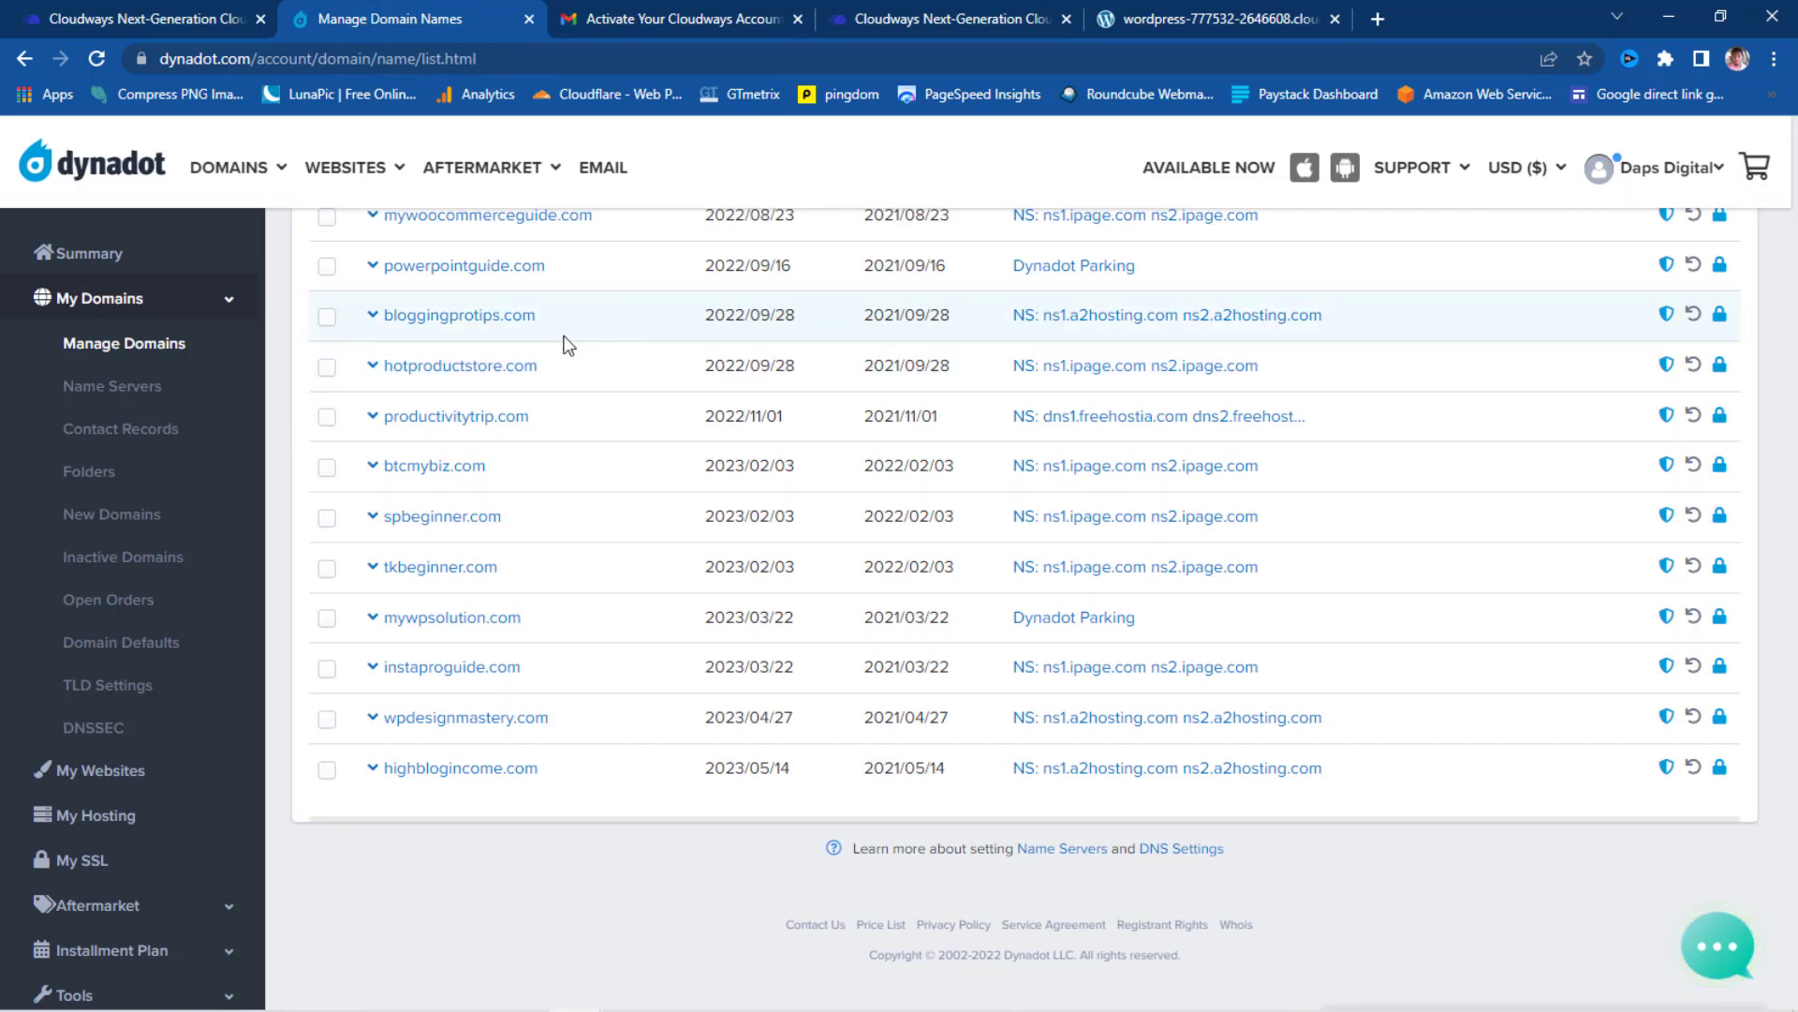
{"action": "scroll", "coordinate": [553, 354], "scroll_direction": "up", "scroll_amount": 1}
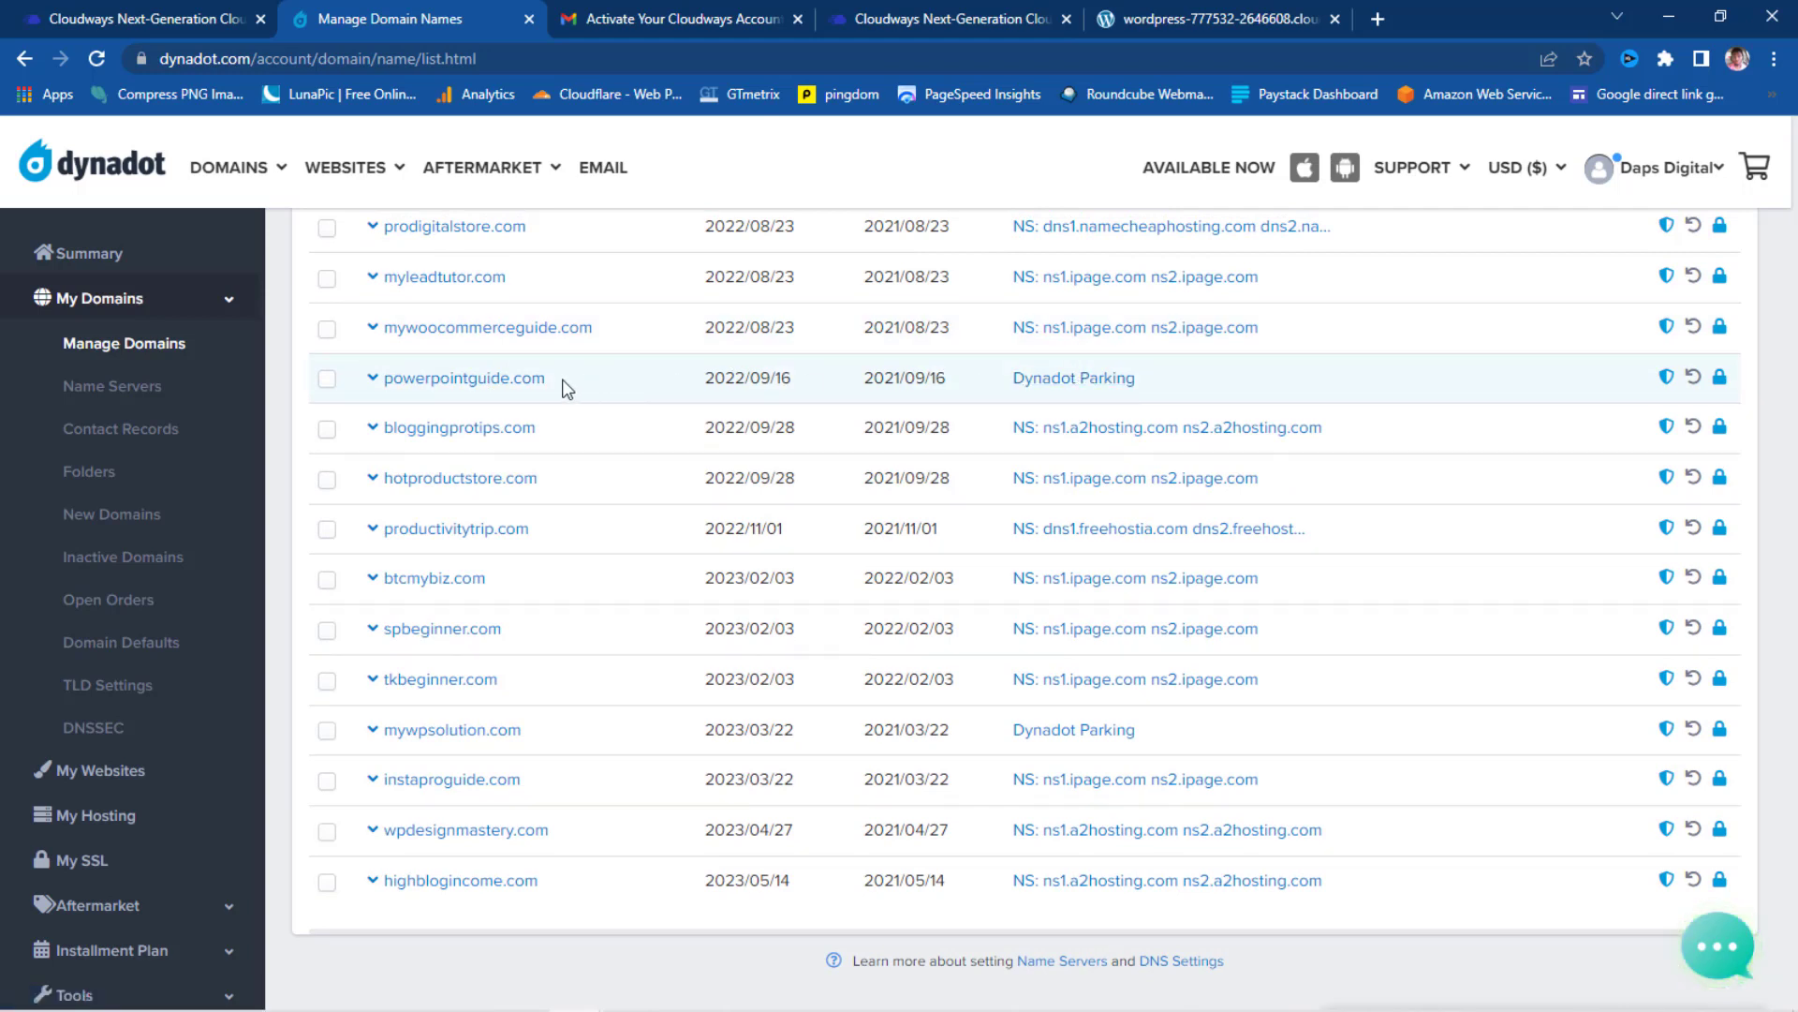
{"action": "left_click_drag", "start_coordinate": [557, 382], "coordinate": [410, 395]}
{"action": "right_click", "coordinate": [421, 380]}
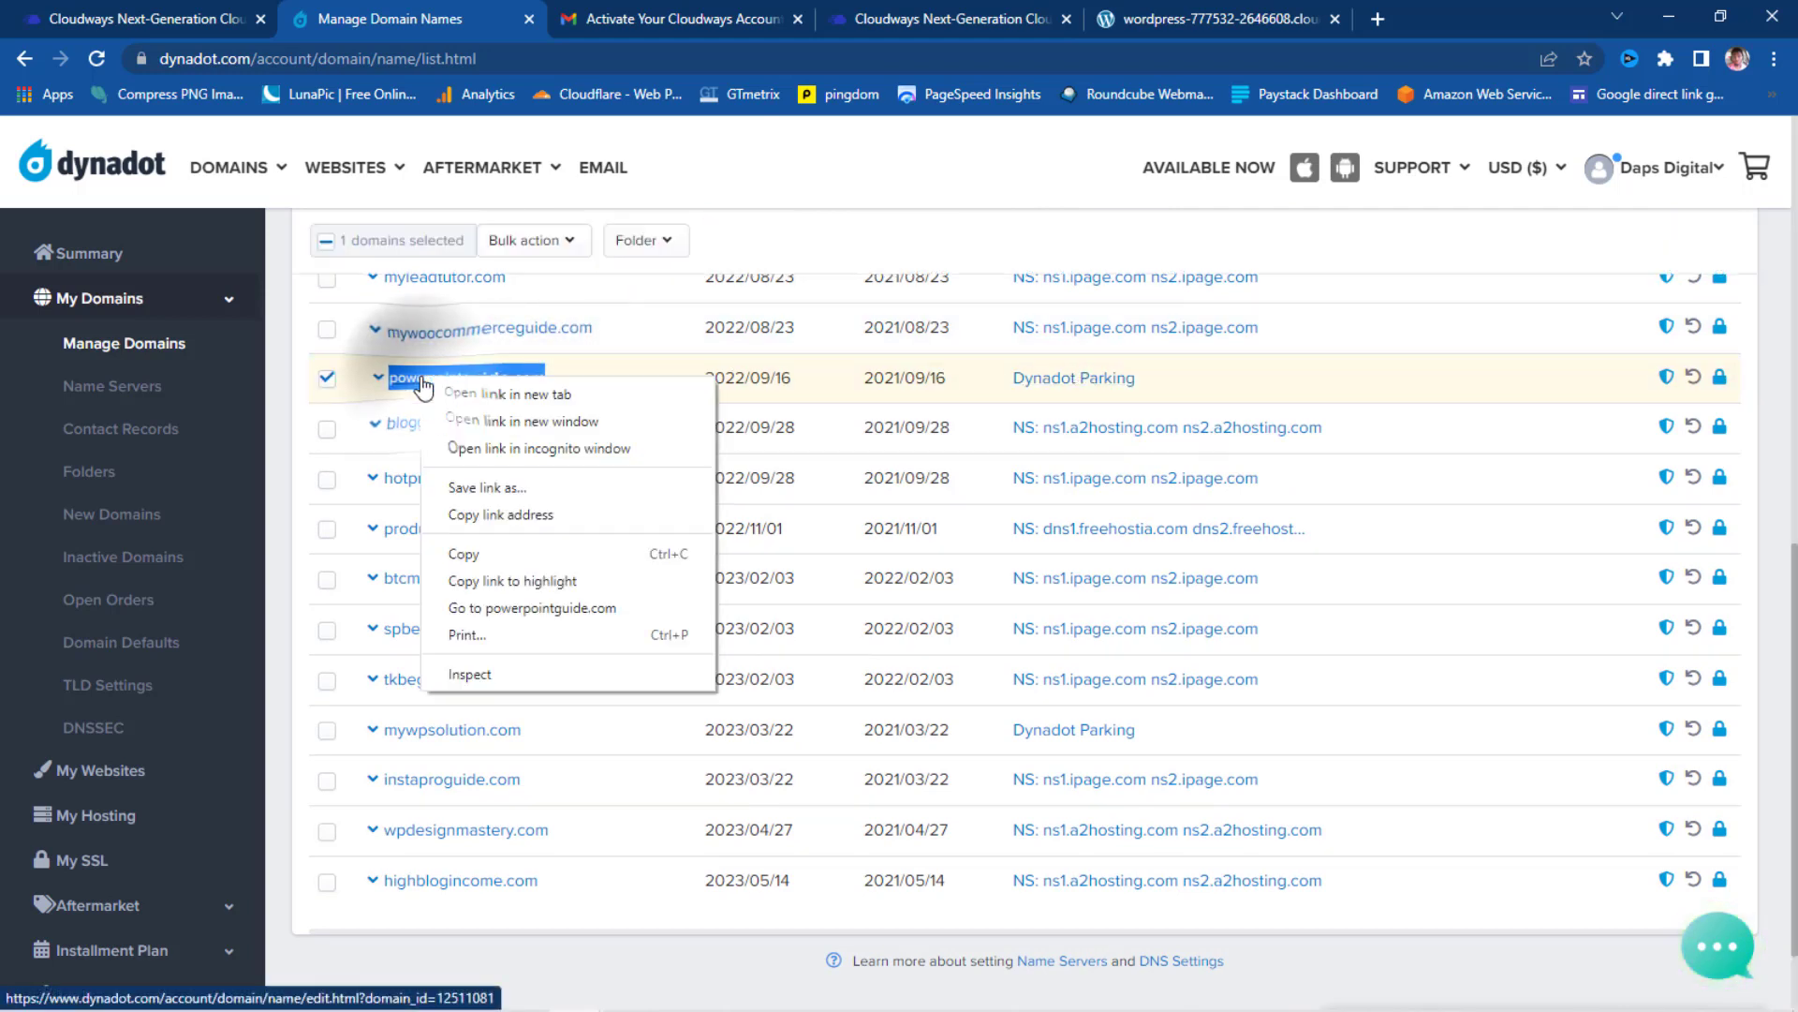
{"action": "left_click", "coordinate": [466, 557]}
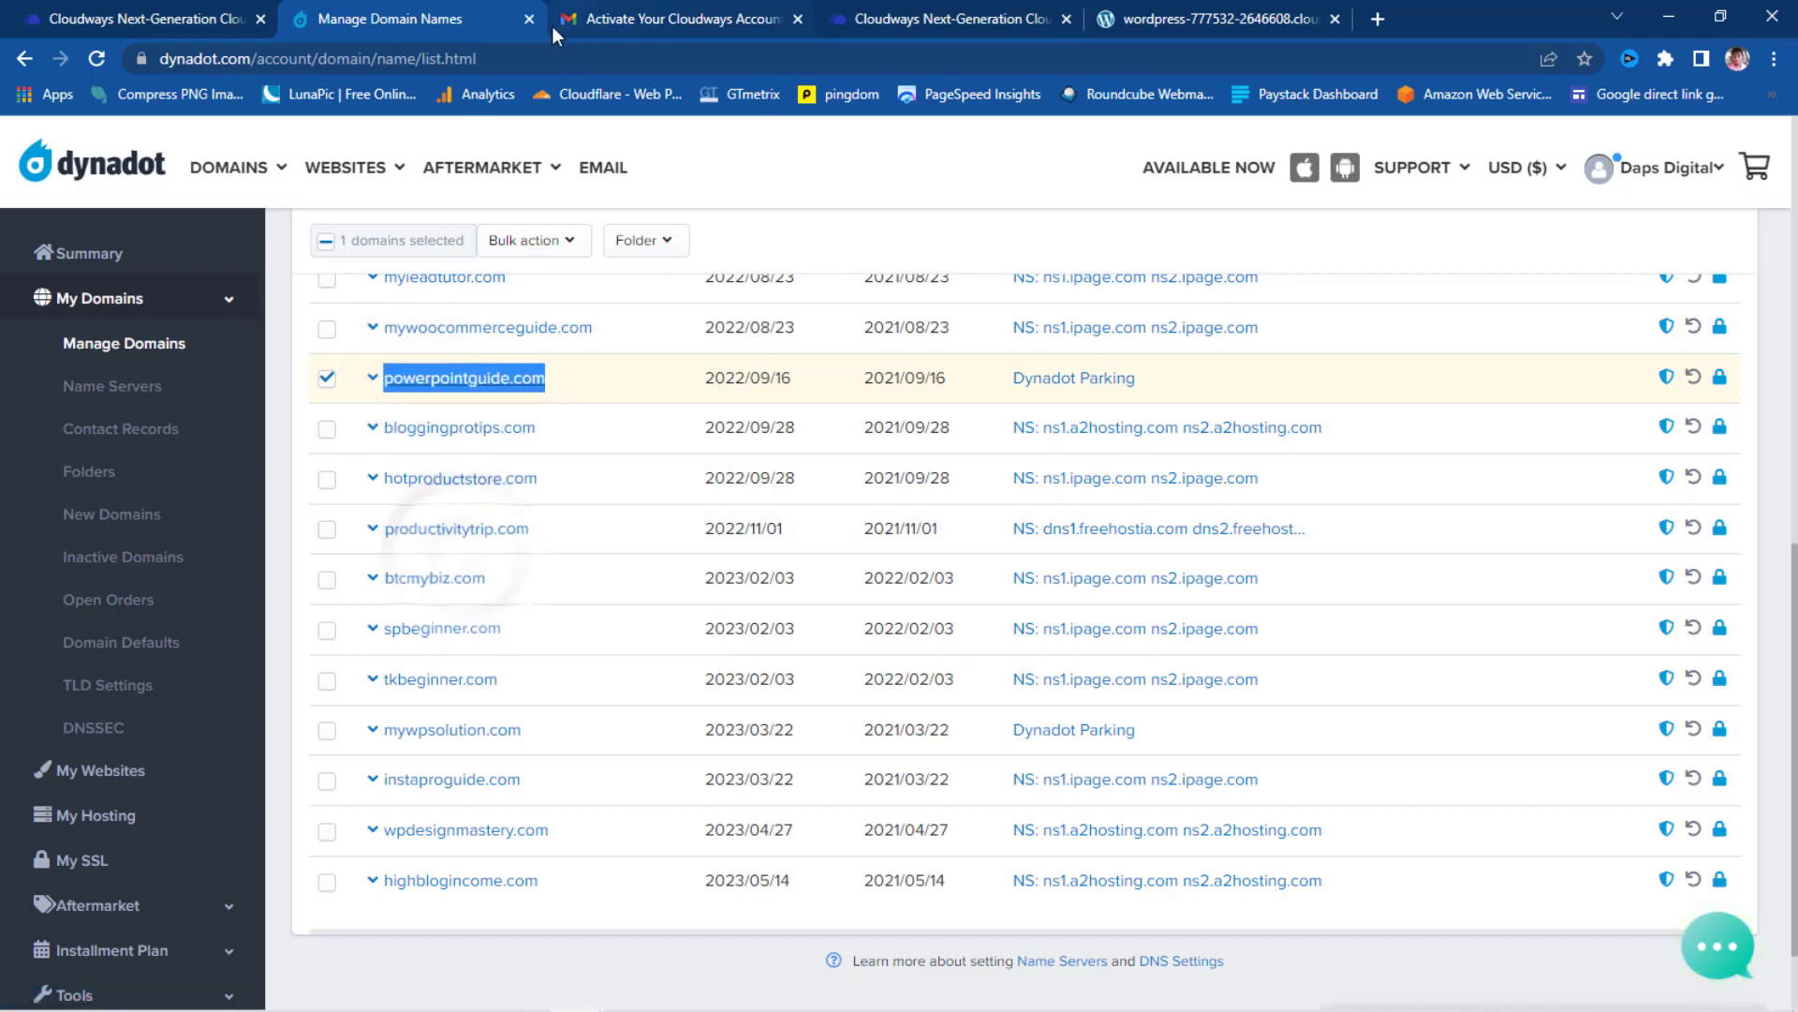
{"action": "left_click", "coordinate": [975, 14]}
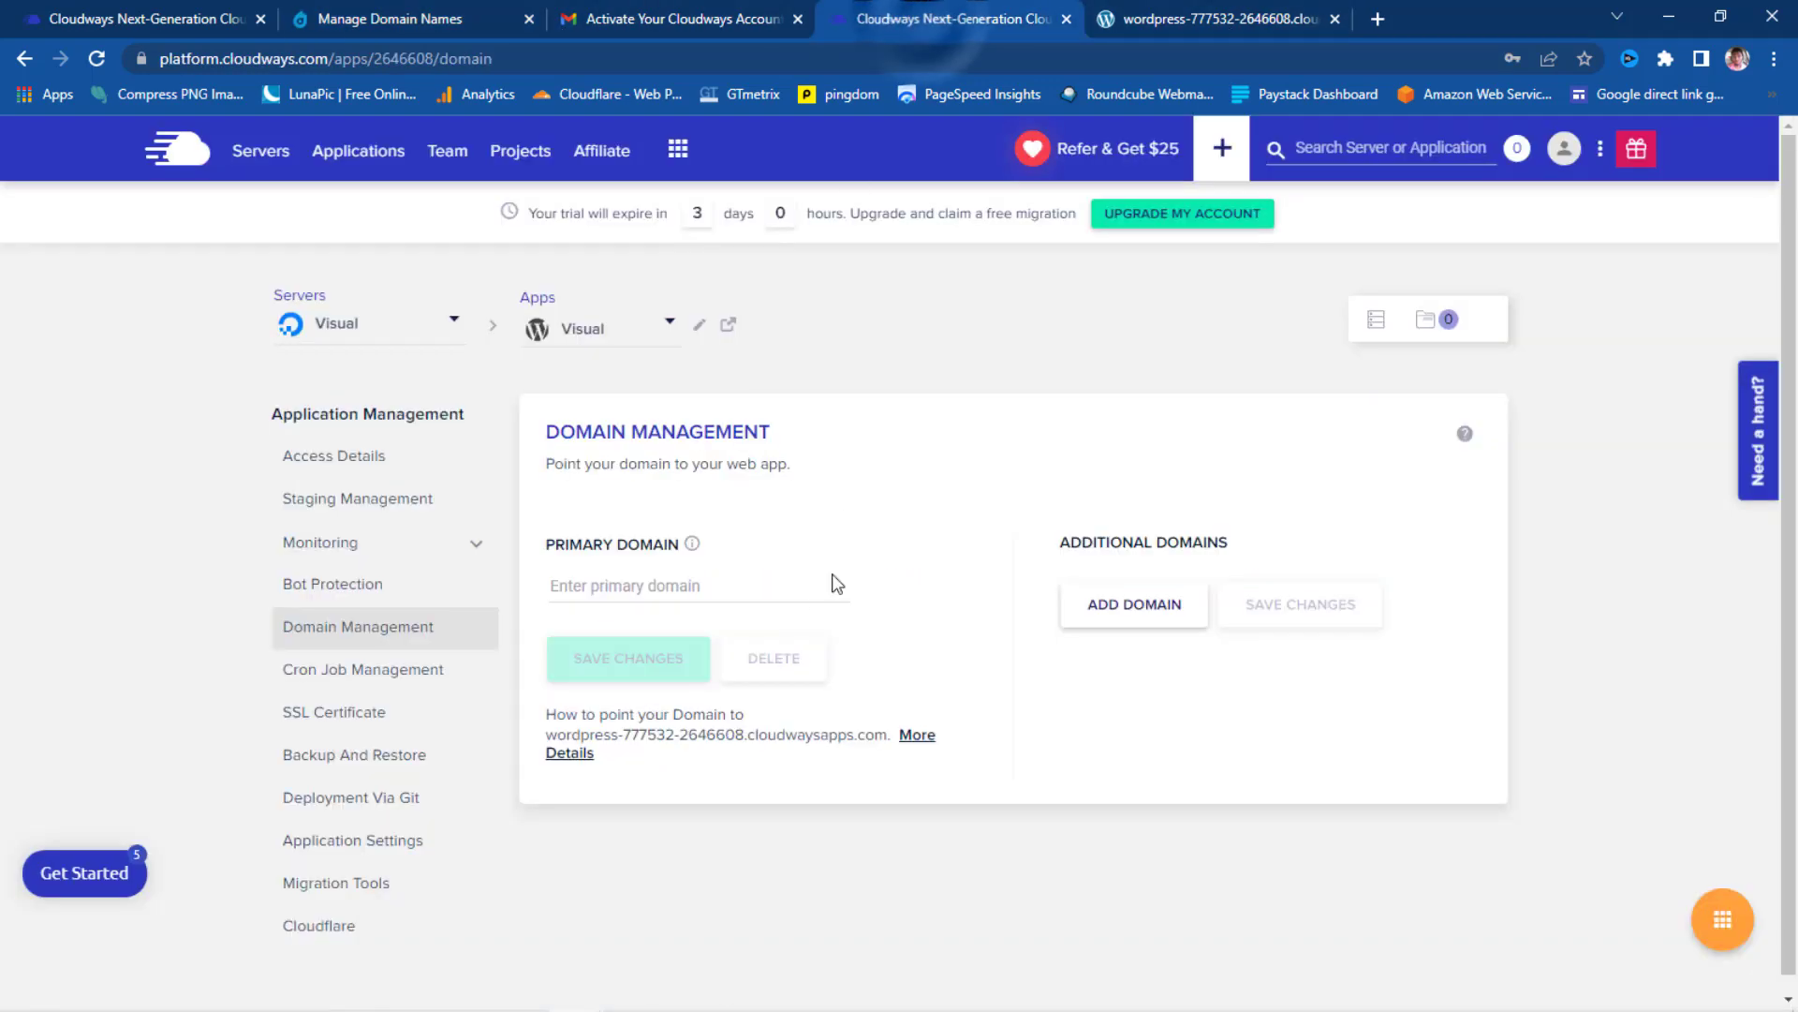
Paste powerpointguide.com as the application's primary domain and save the change
{"action": "right_click", "coordinate": [600, 578]}
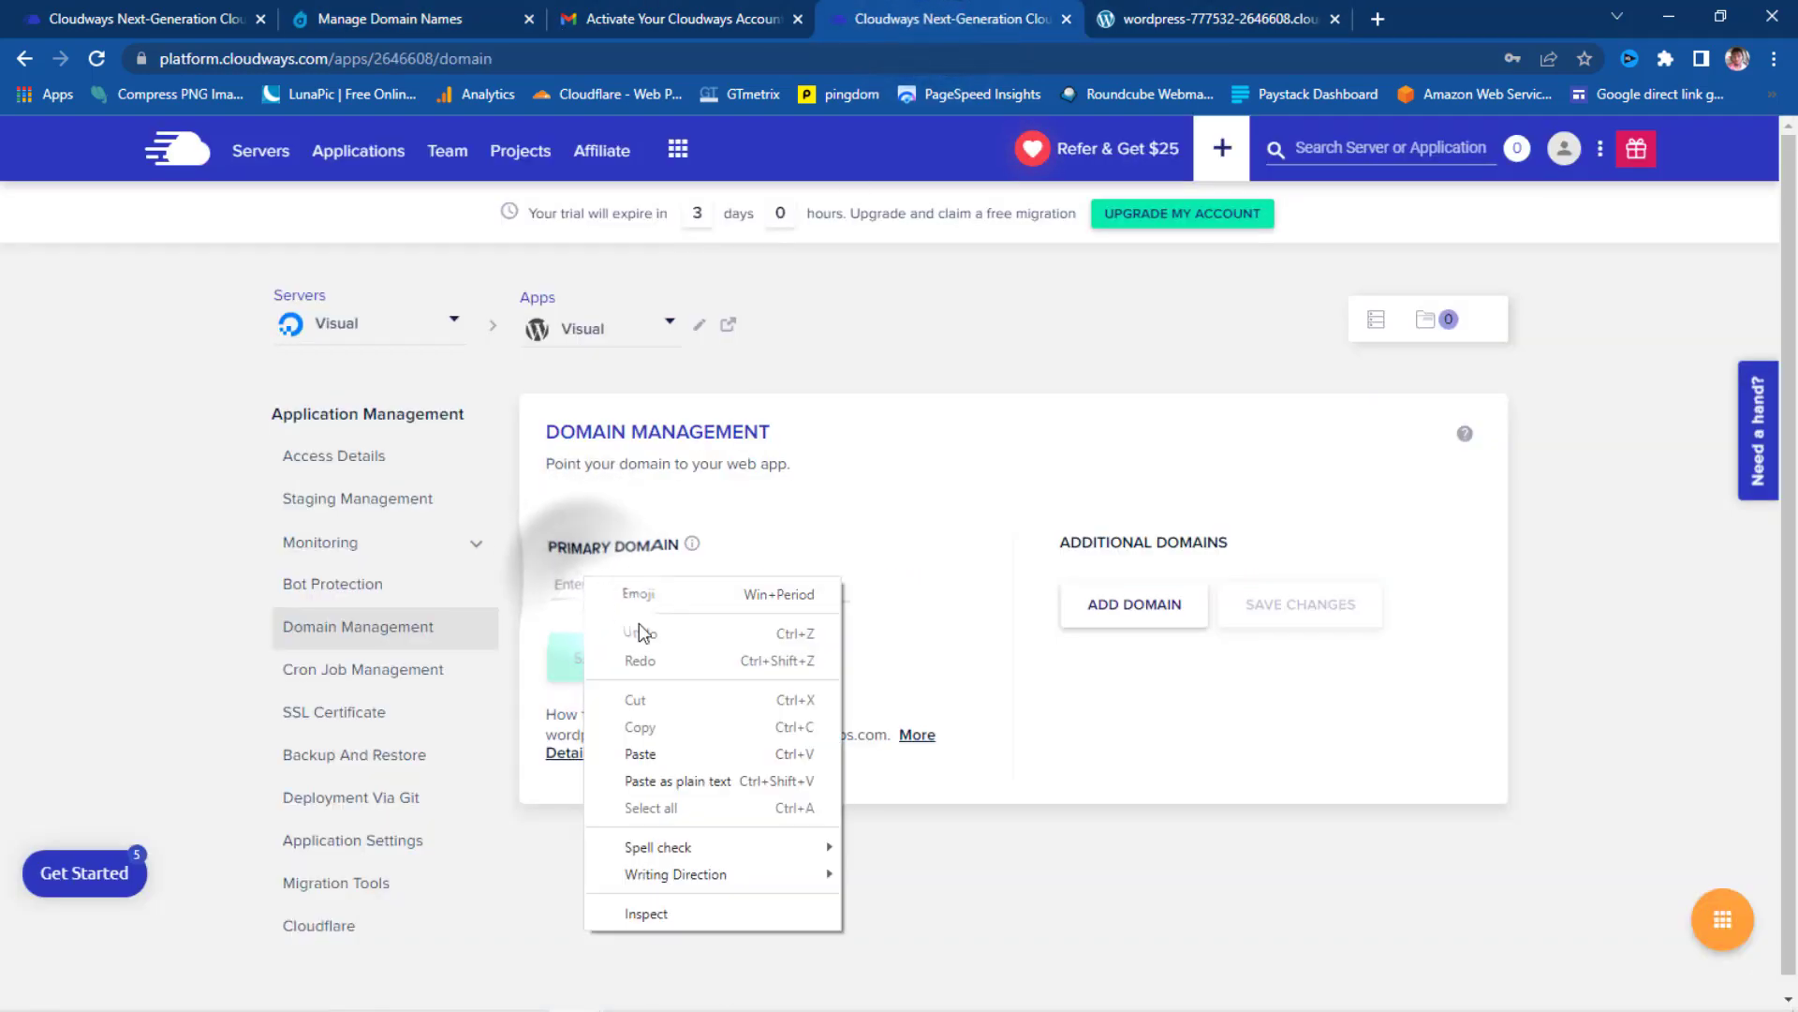
{"action": "left_click", "coordinate": [655, 751]}
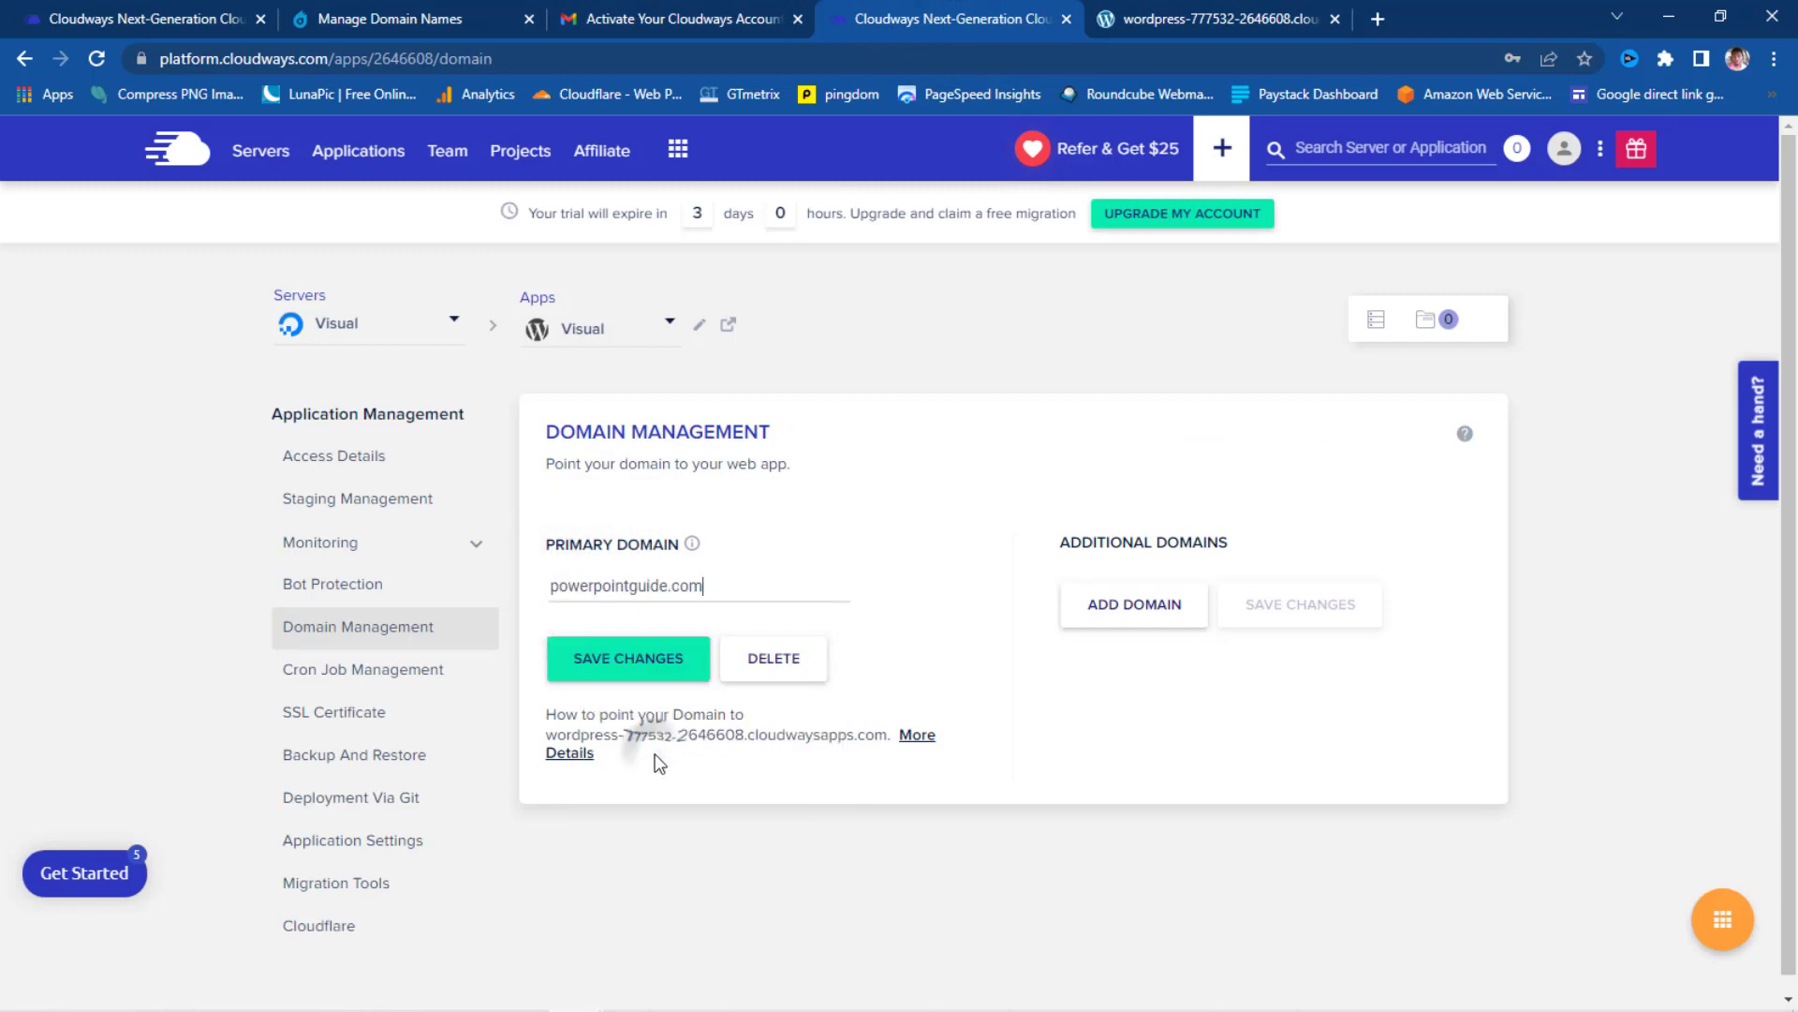
{"action": "left_click", "coordinate": [605, 667]}
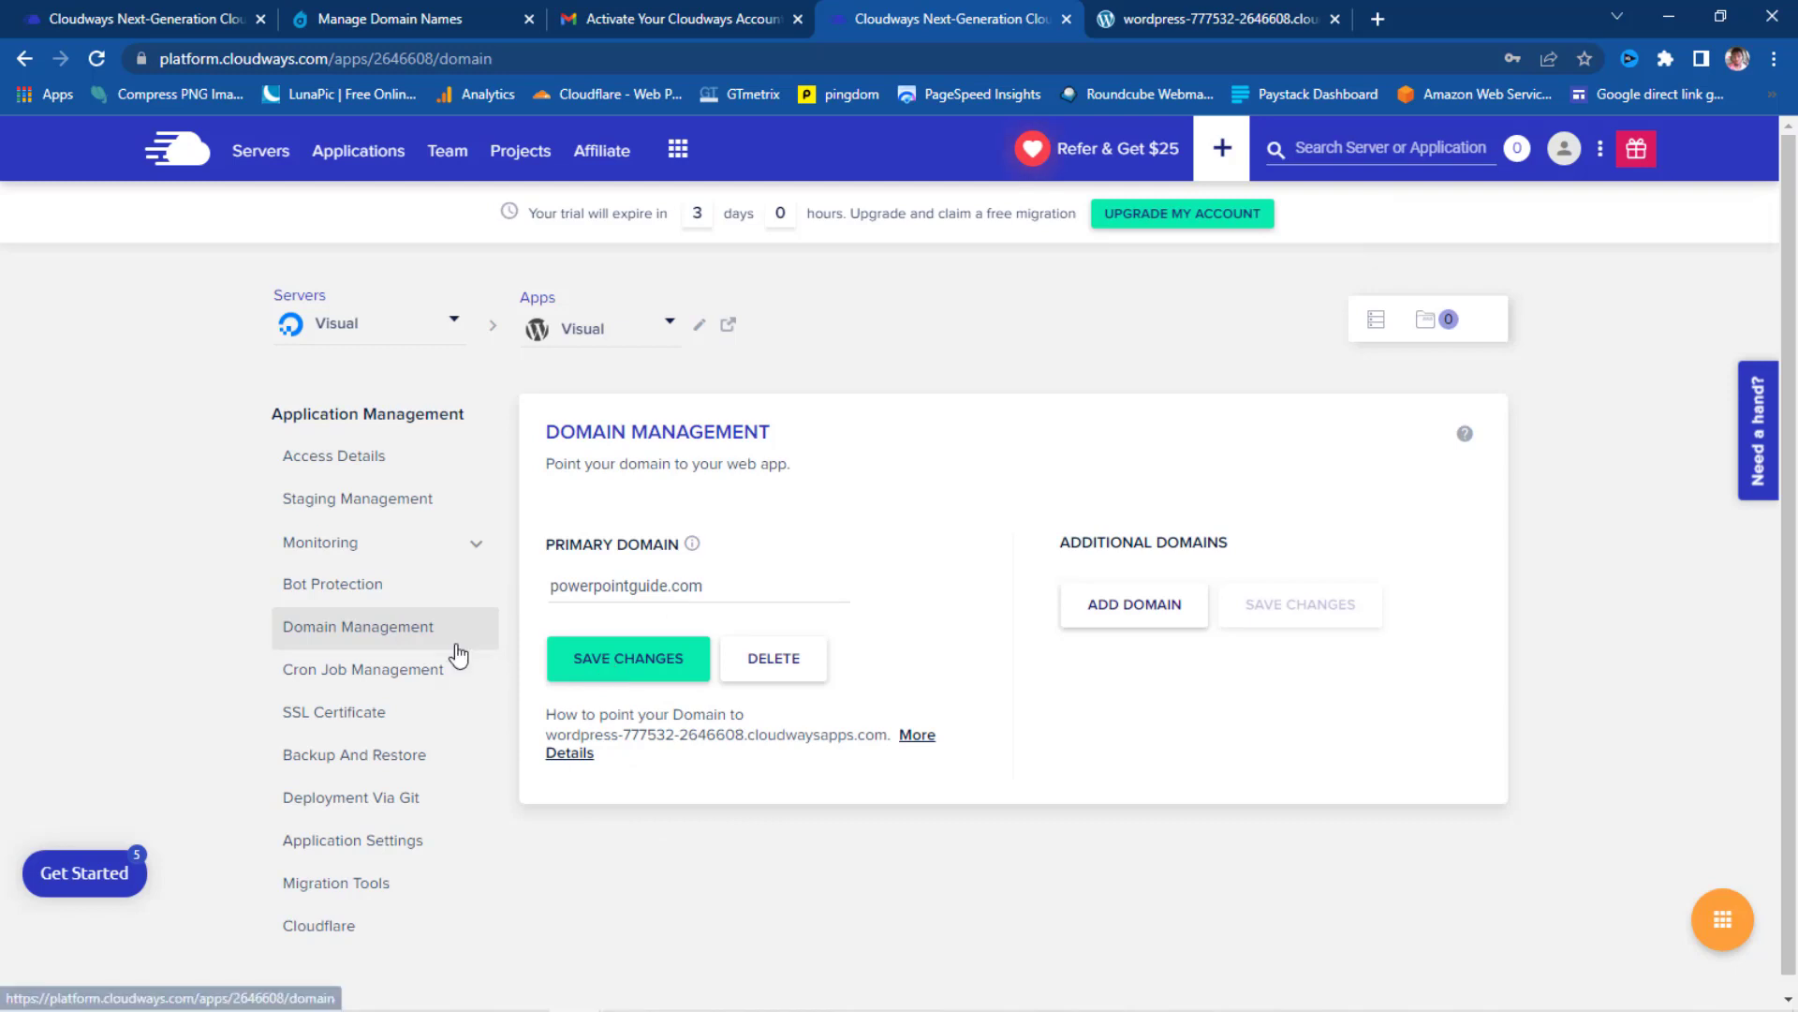
Copy the server's public IP 167.99.192.168 from Access Details, then go to Dynadot
{"action": "left_click", "coordinate": [312, 458]}
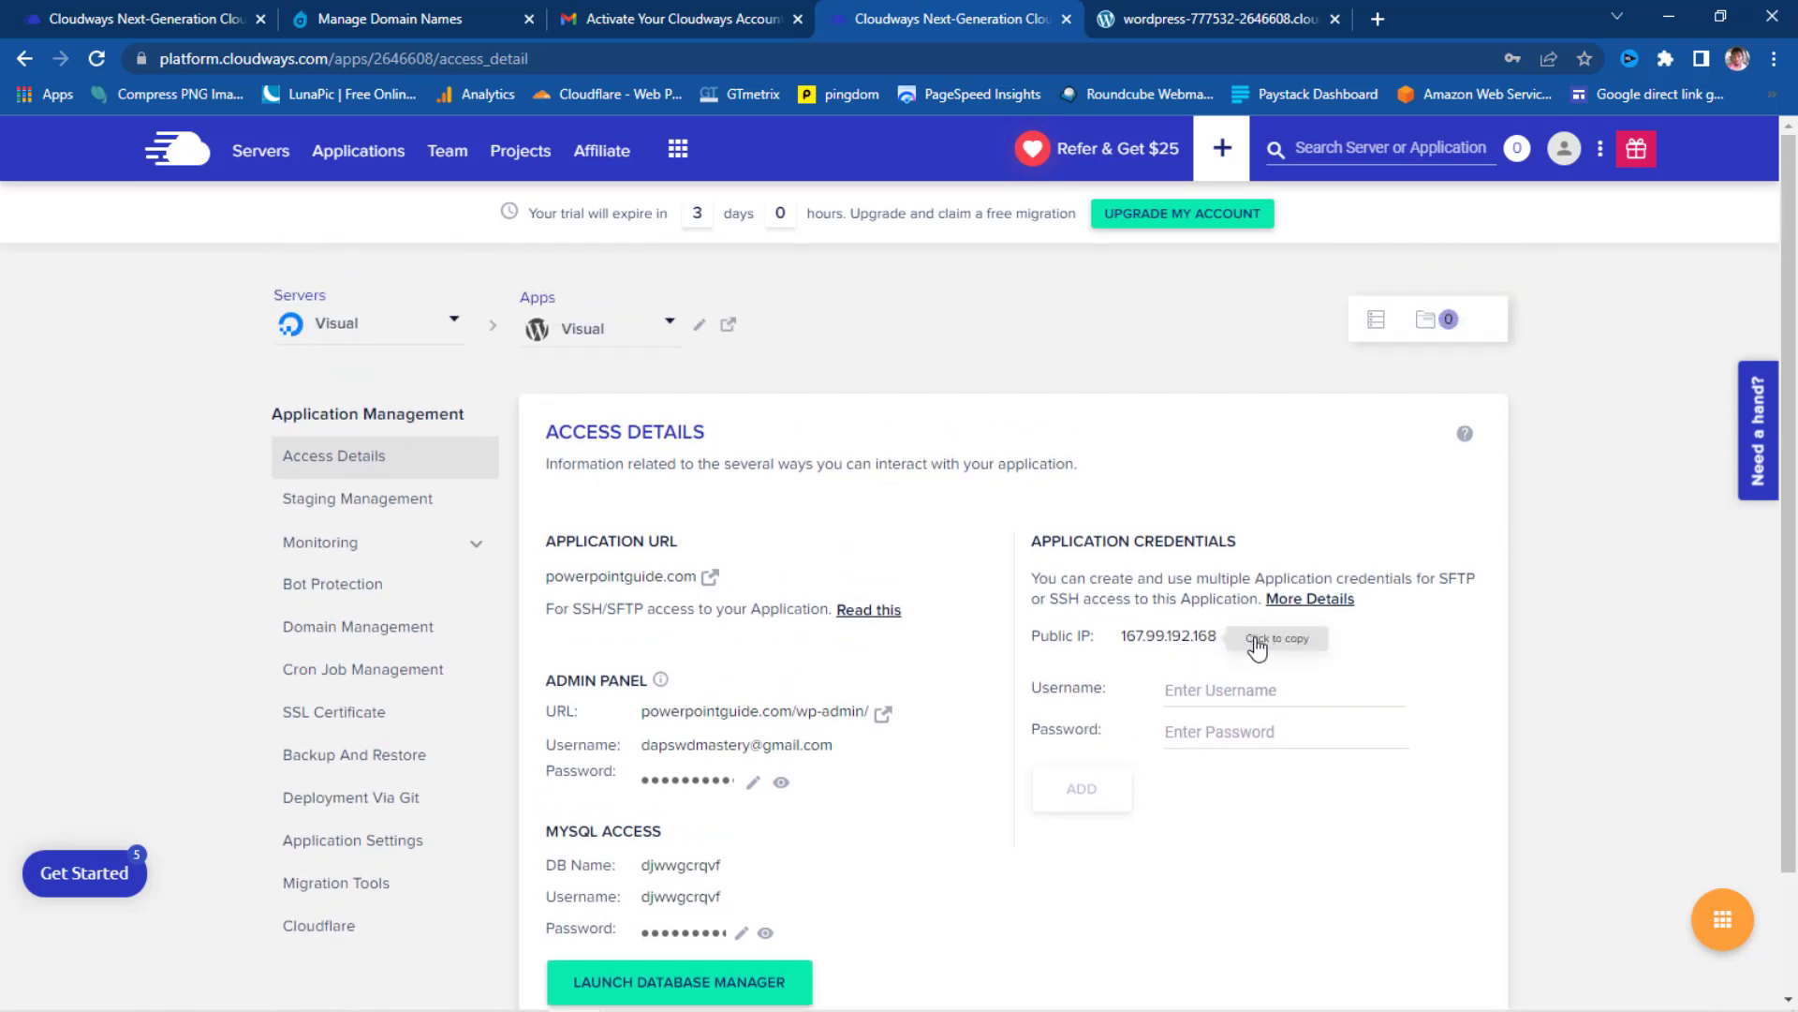
{"action": "left_click", "coordinate": [1169, 639]}
{"action": "left_click", "coordinate": [342, 19]}
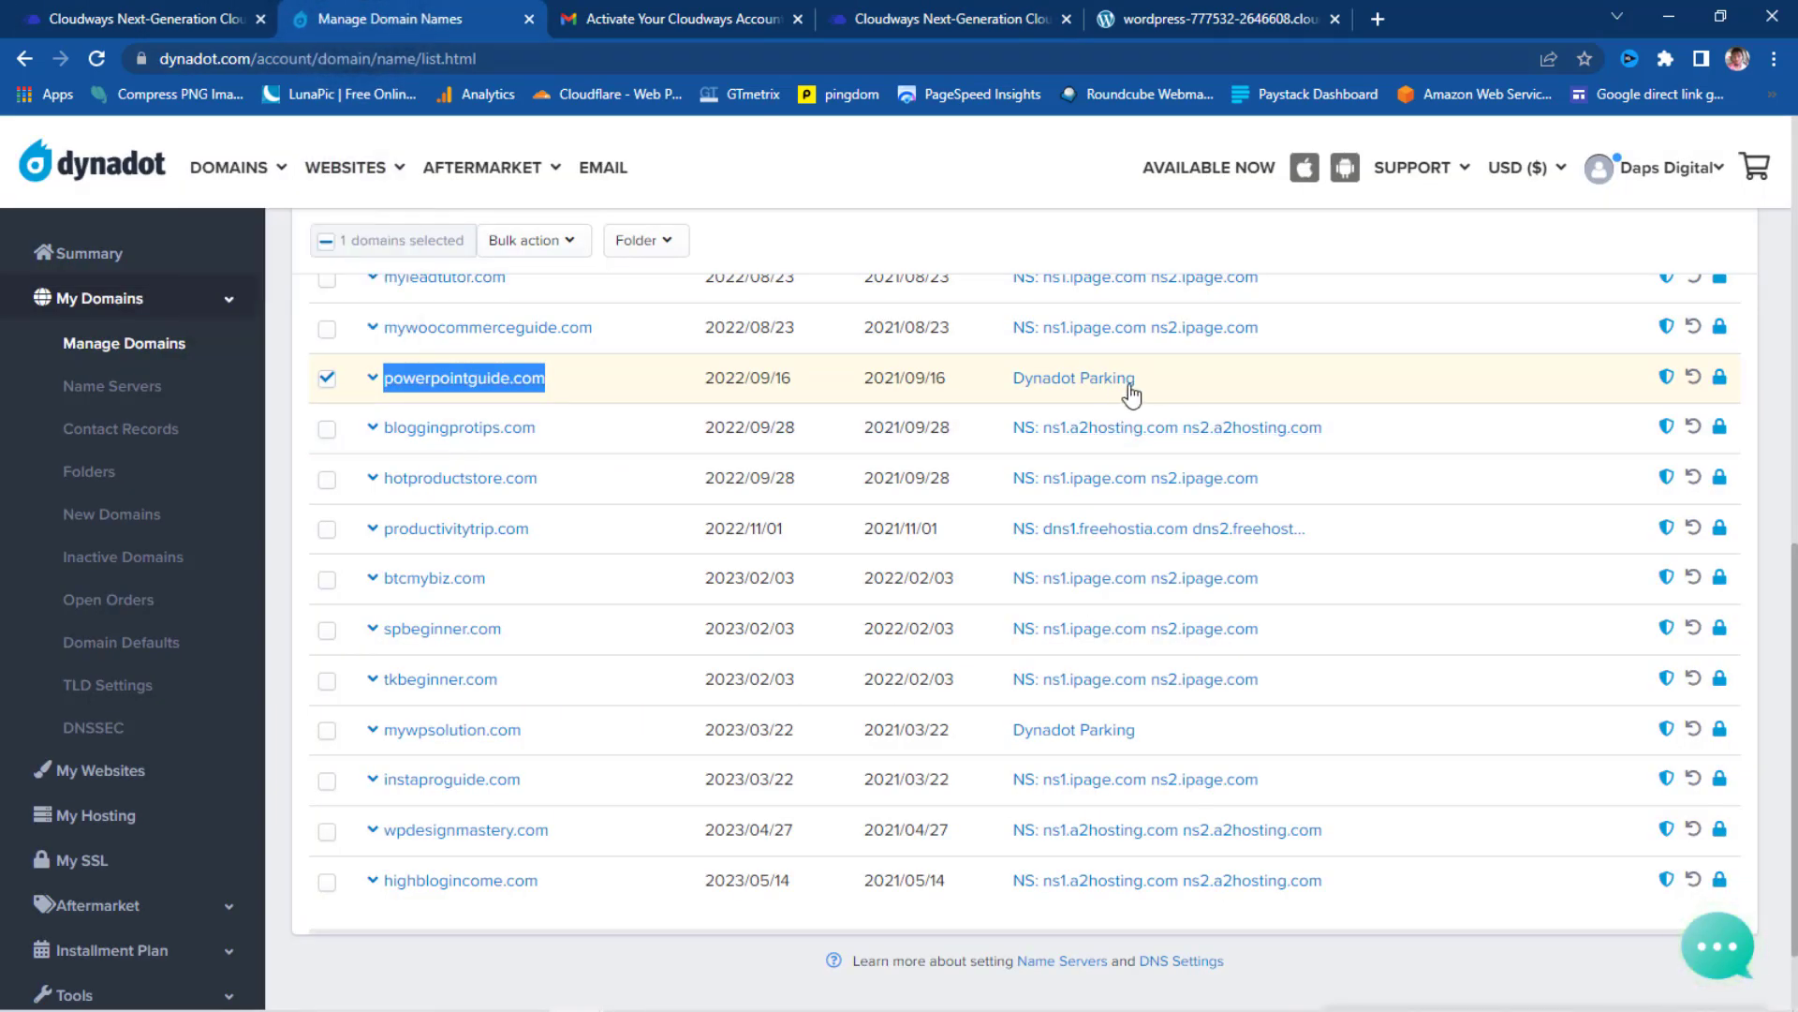
Change powerpointguide.com's DNS setting from Dynadot Parking to Dynadot DNS
{"action": "left_click", "coordinate": [1089, 382]}
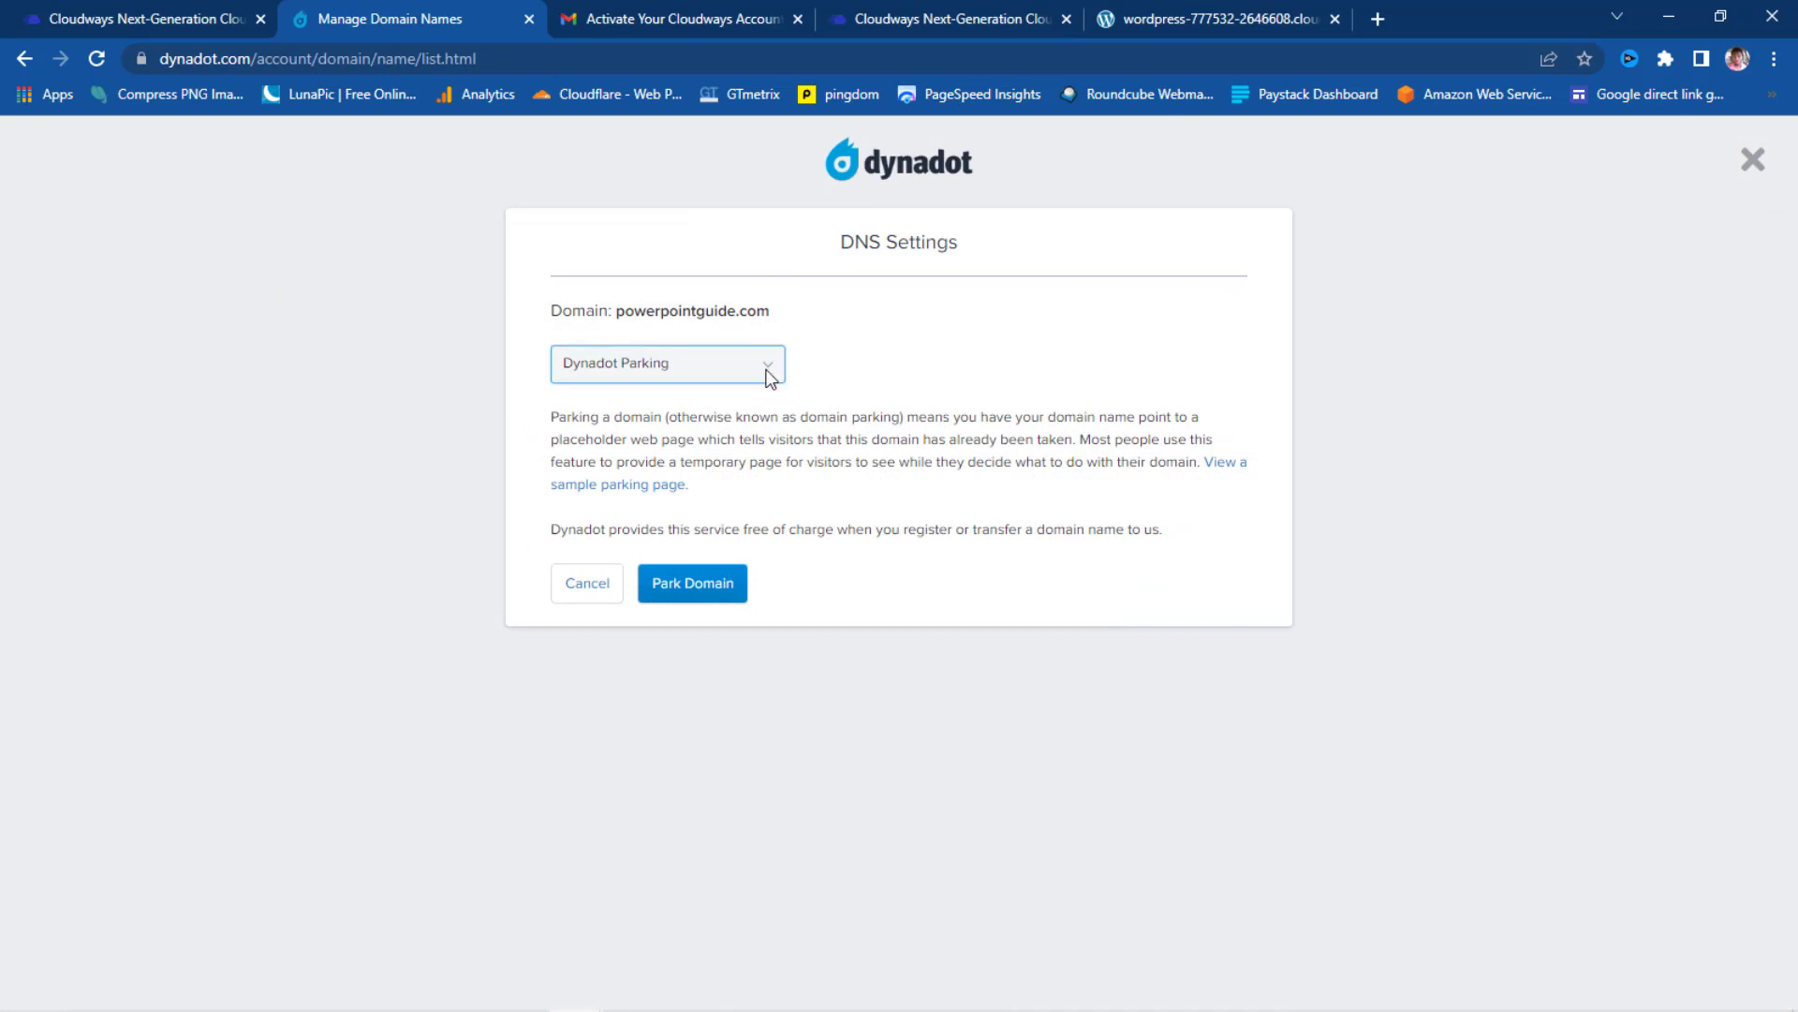
{"action": "left_click", "coordinate": [768, 372]}
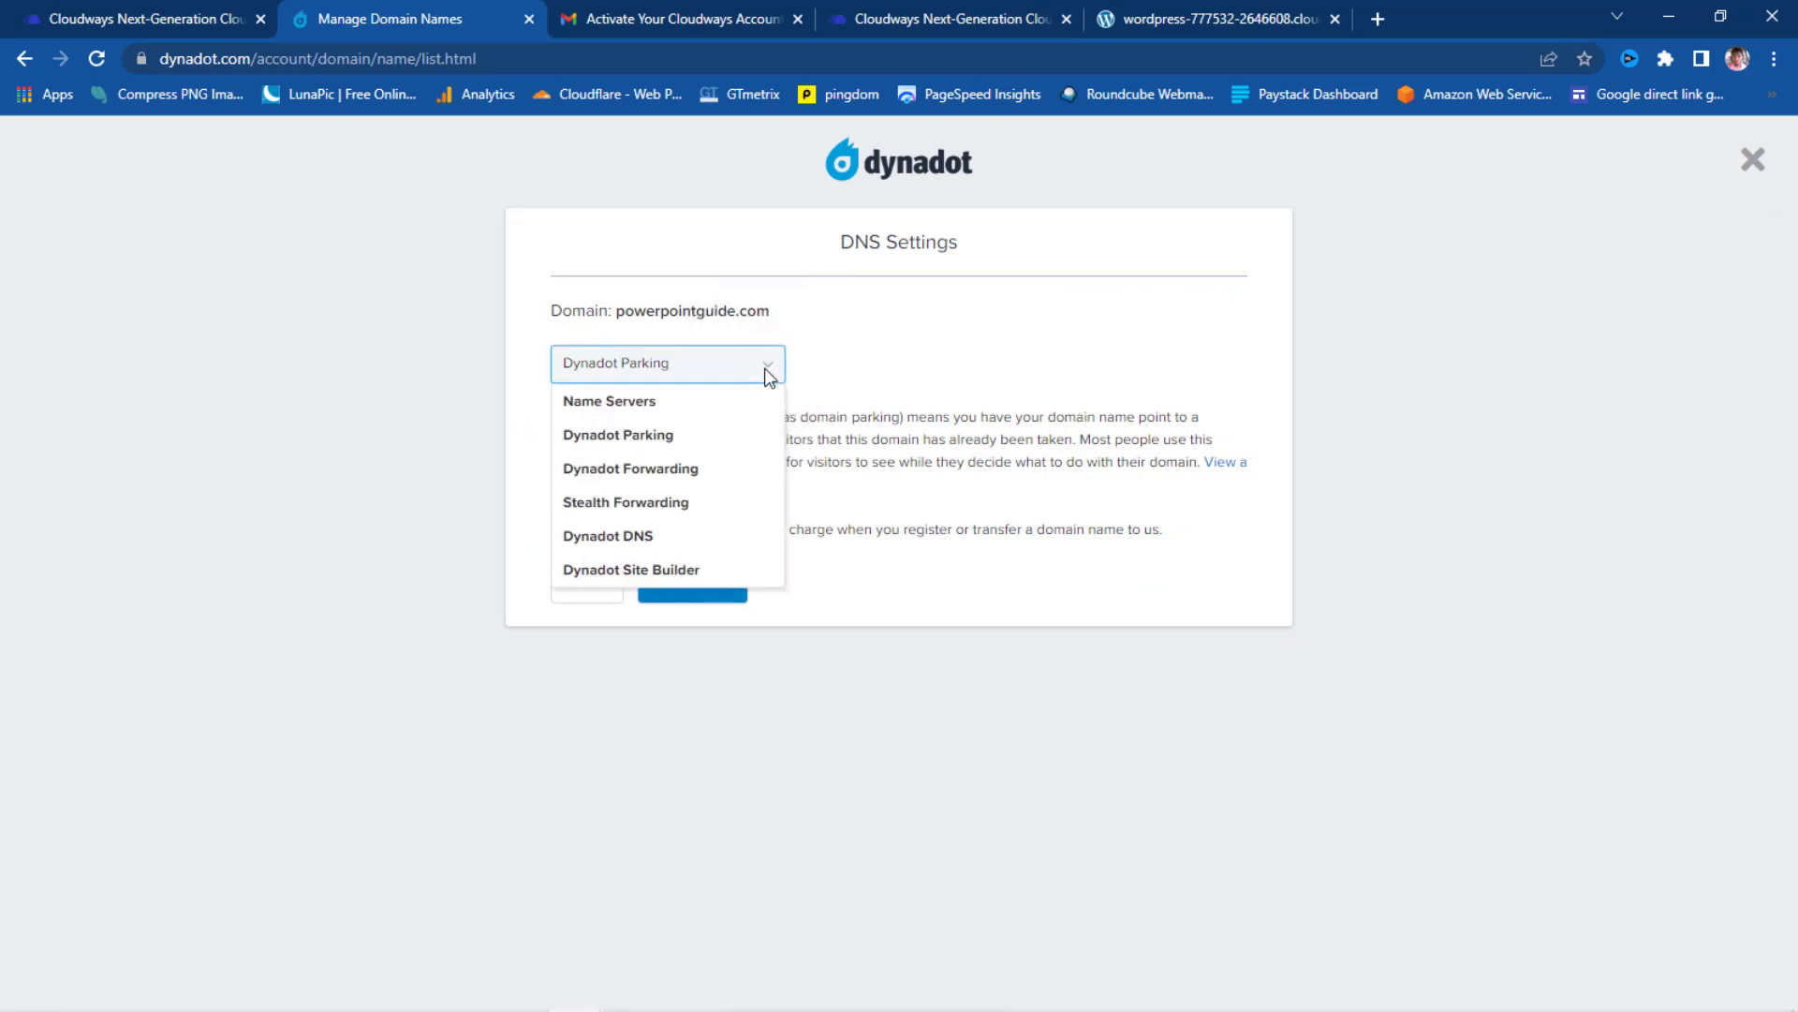
{"action": "left_click", "coordinate": [641, 536]}
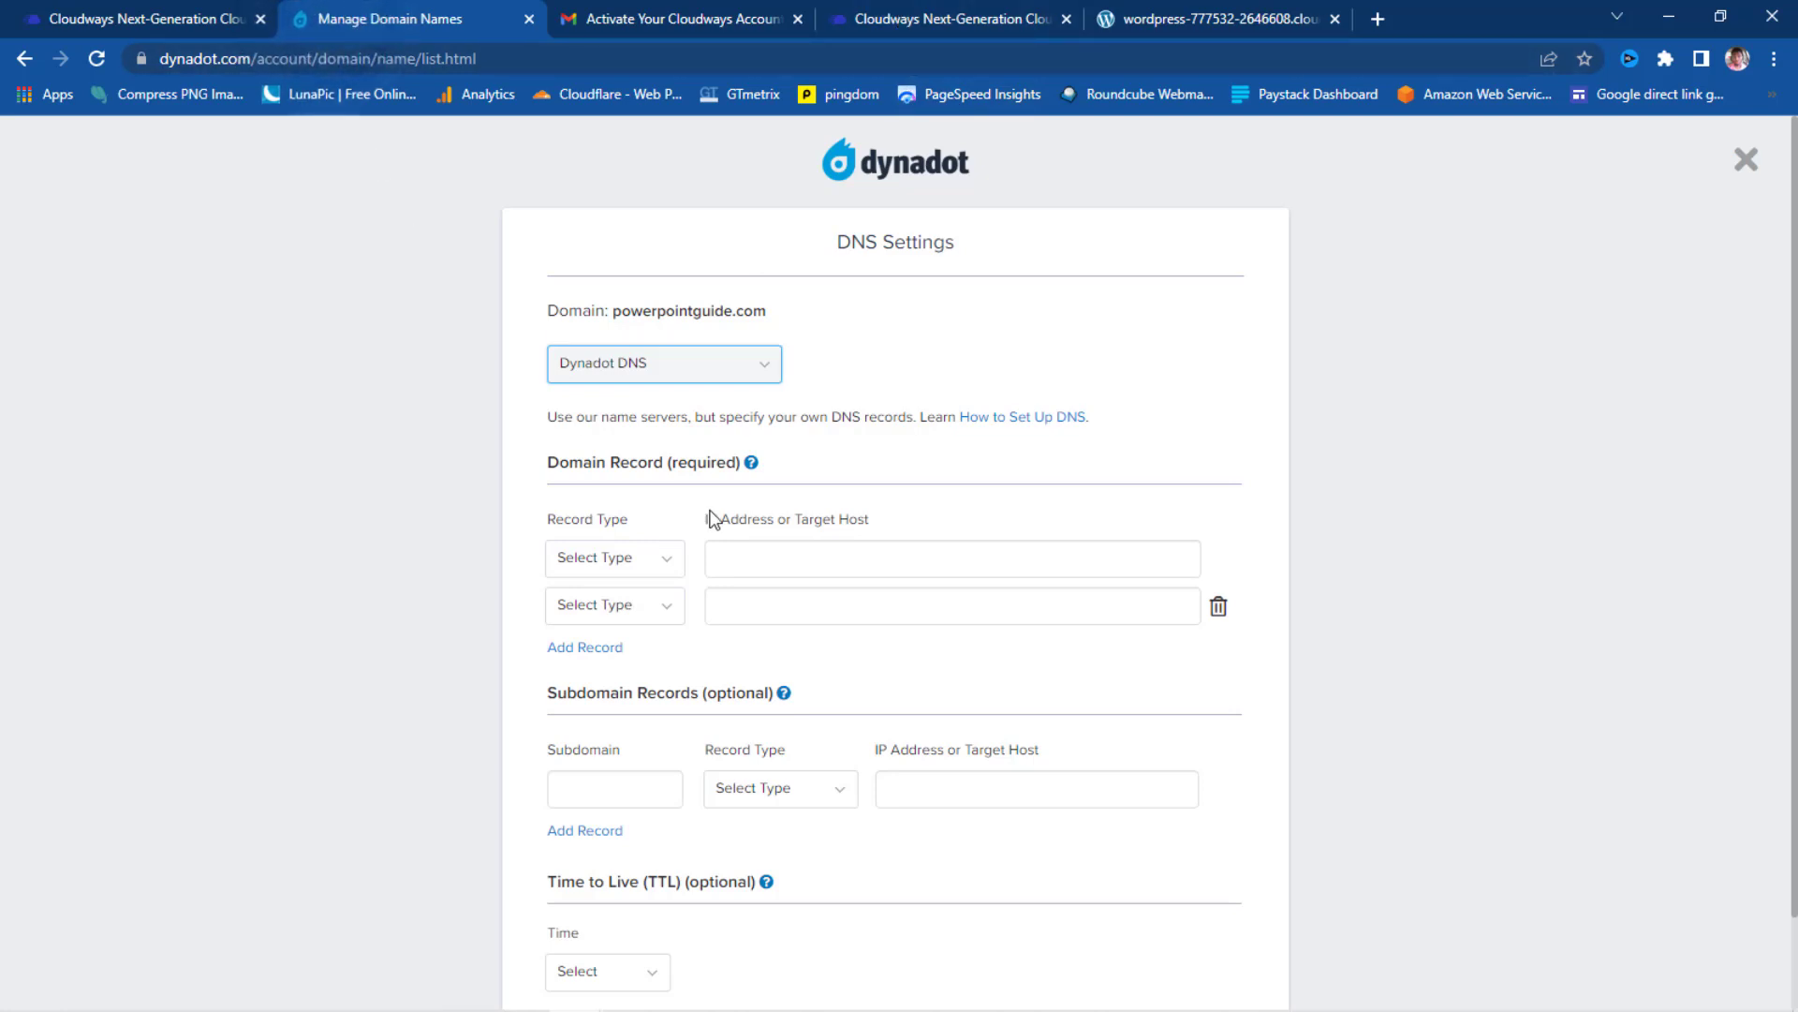
Add an A record for the main domain pointing to 167.99.192.168
{"action": "left_click", "coordinate": [671, 565]}
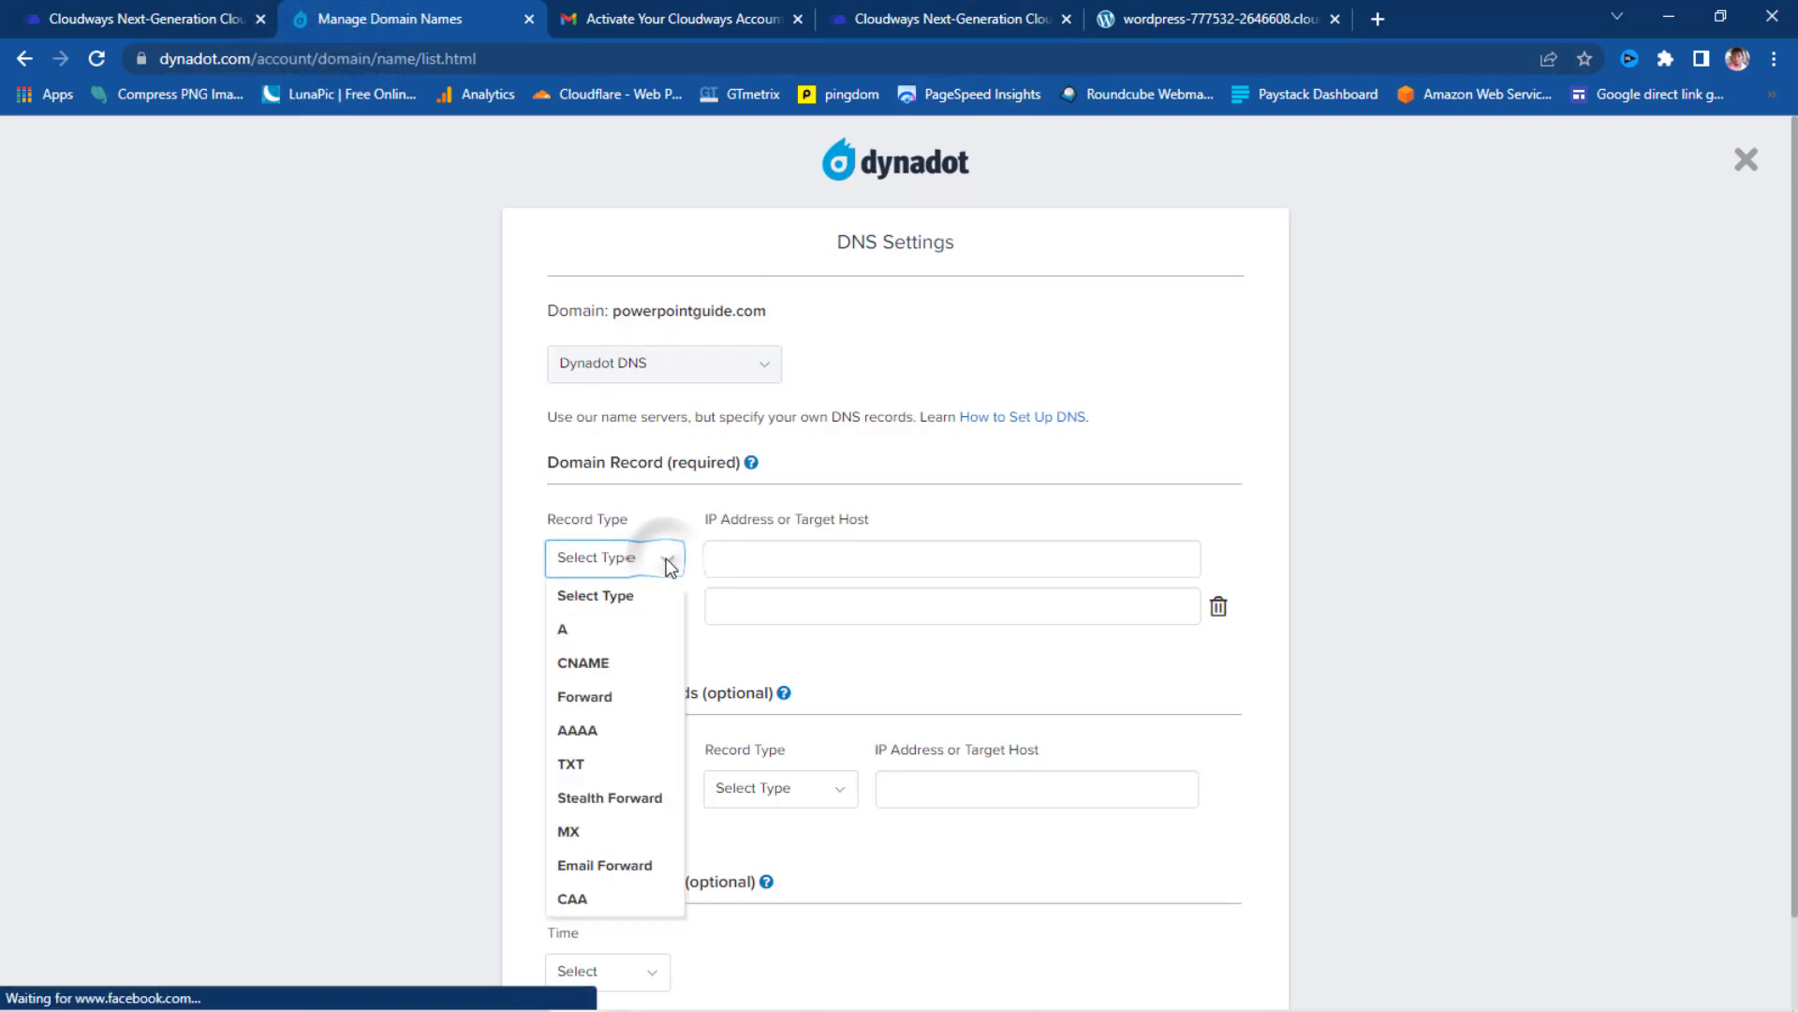
{"action": "left_click", "coordinate": [594, 625]}
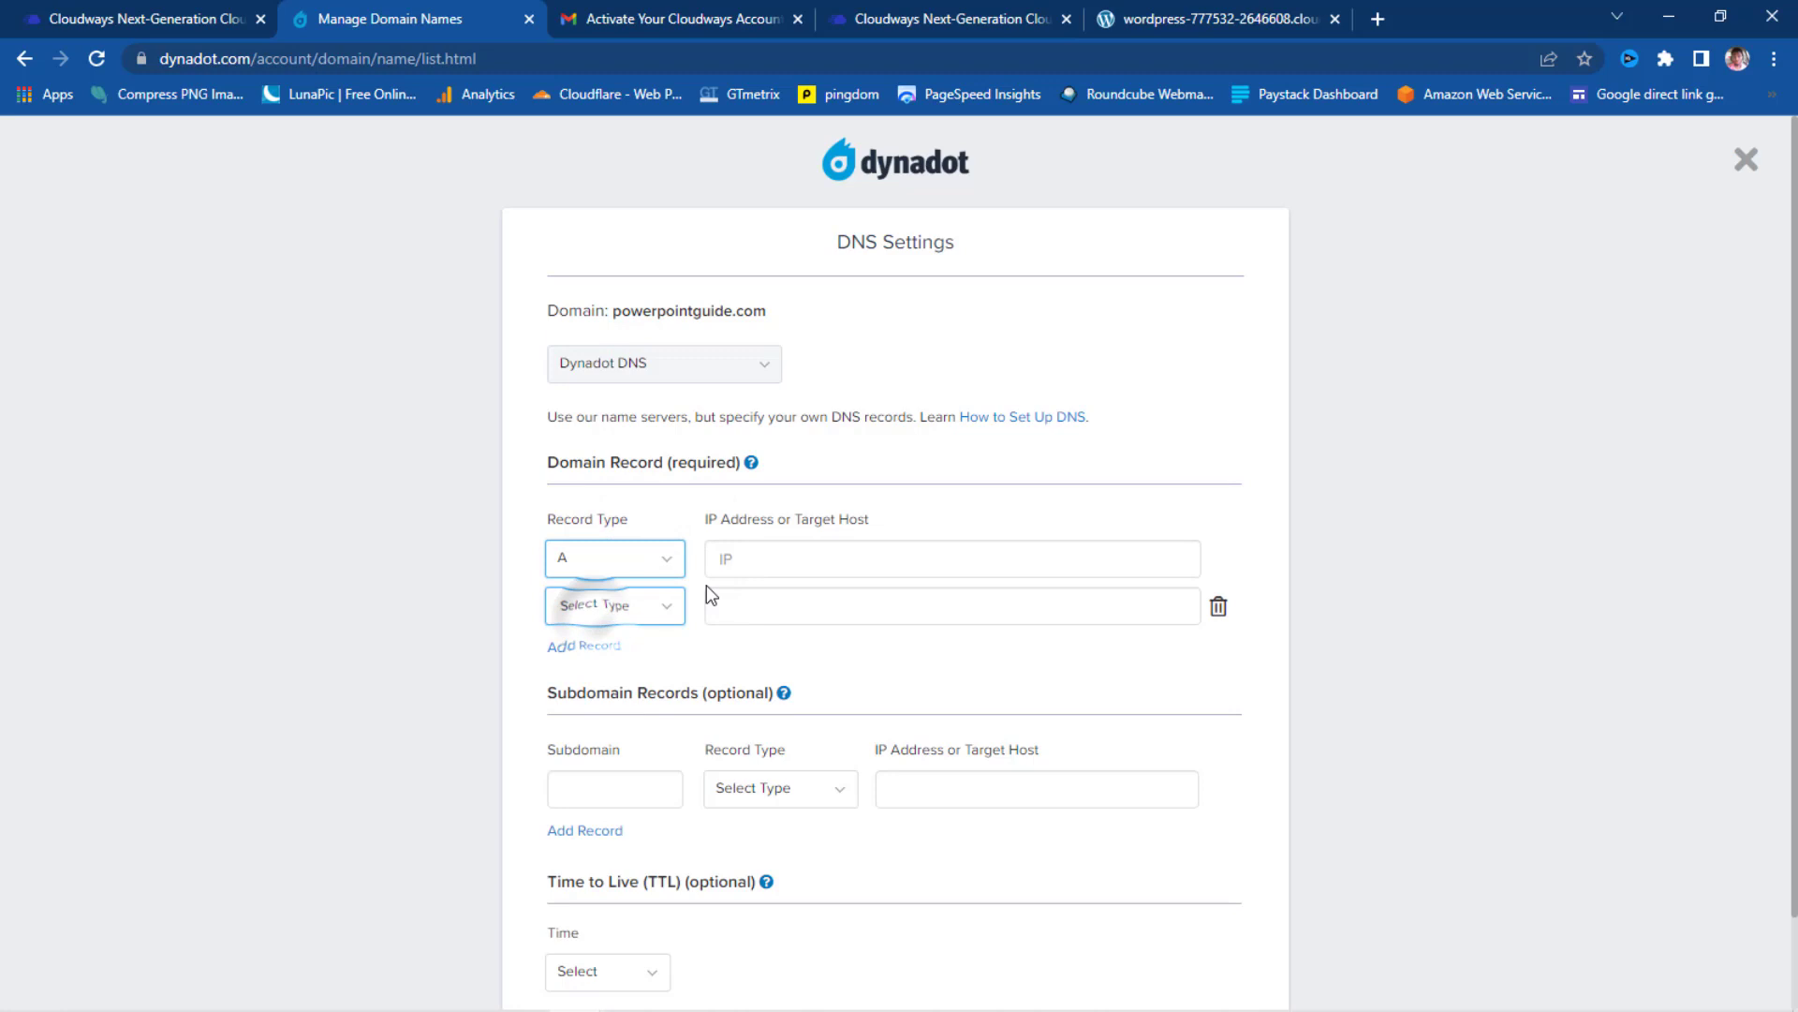
{"action": "right_click", "coordinate": [796, 551]}
{"action": "left_click", "coordinate": [850, 724]}
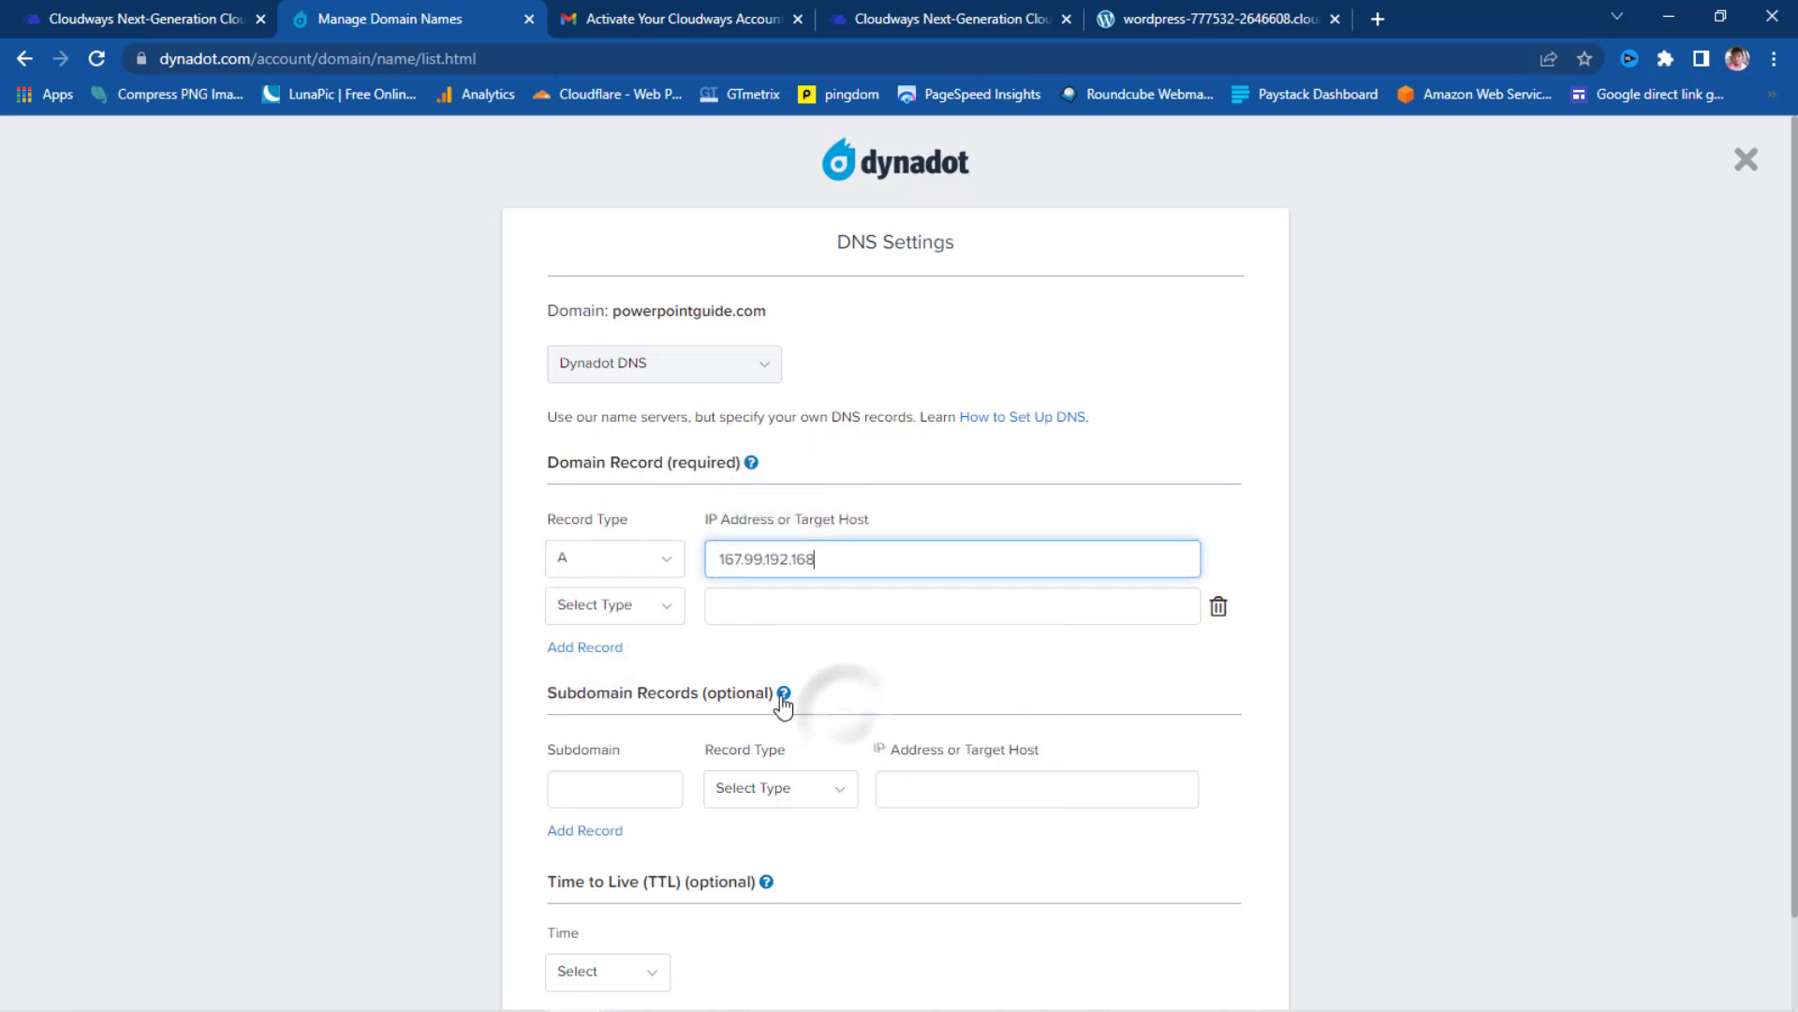
Add a www subdomain CNAME record pointing to powerpointguide.com
{"action": "left_click", "coordinate": [654, 797]}
{"action": "type", "text": "www"}
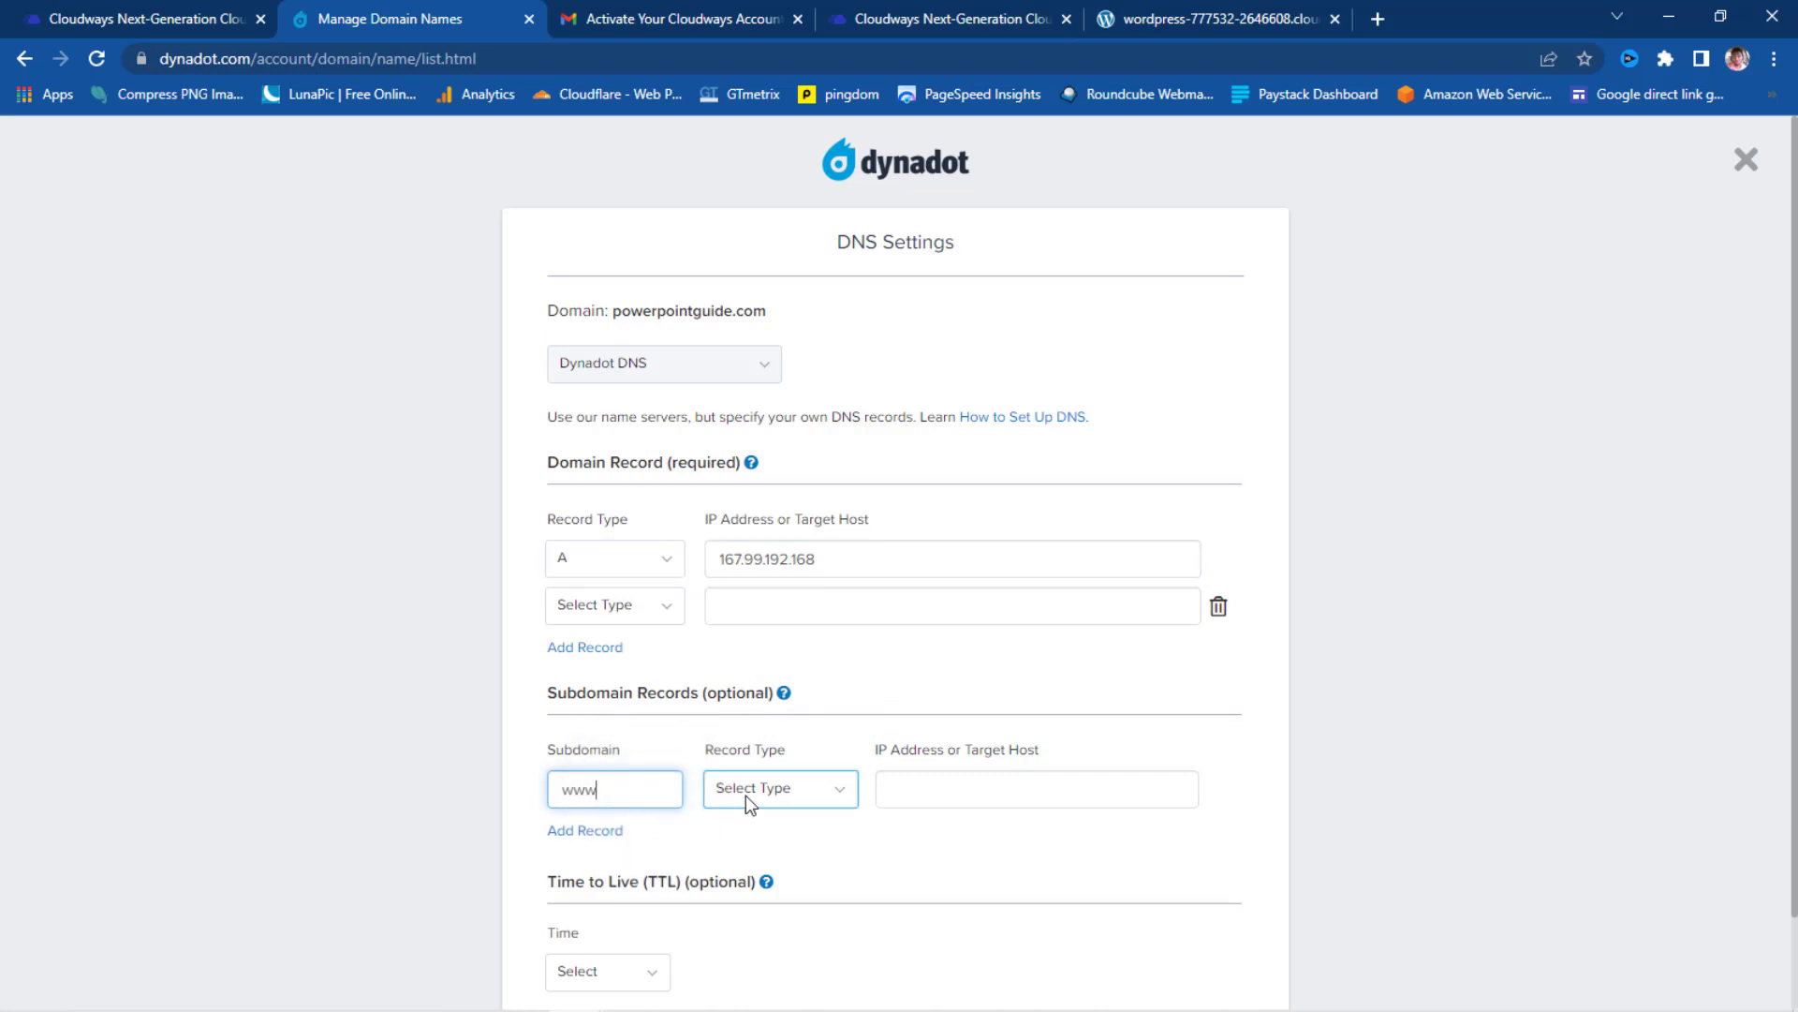
{"action": "left_click", "coordinate": [786, 789]}
{"action": "left_click", "coordinate": [756, 900]}
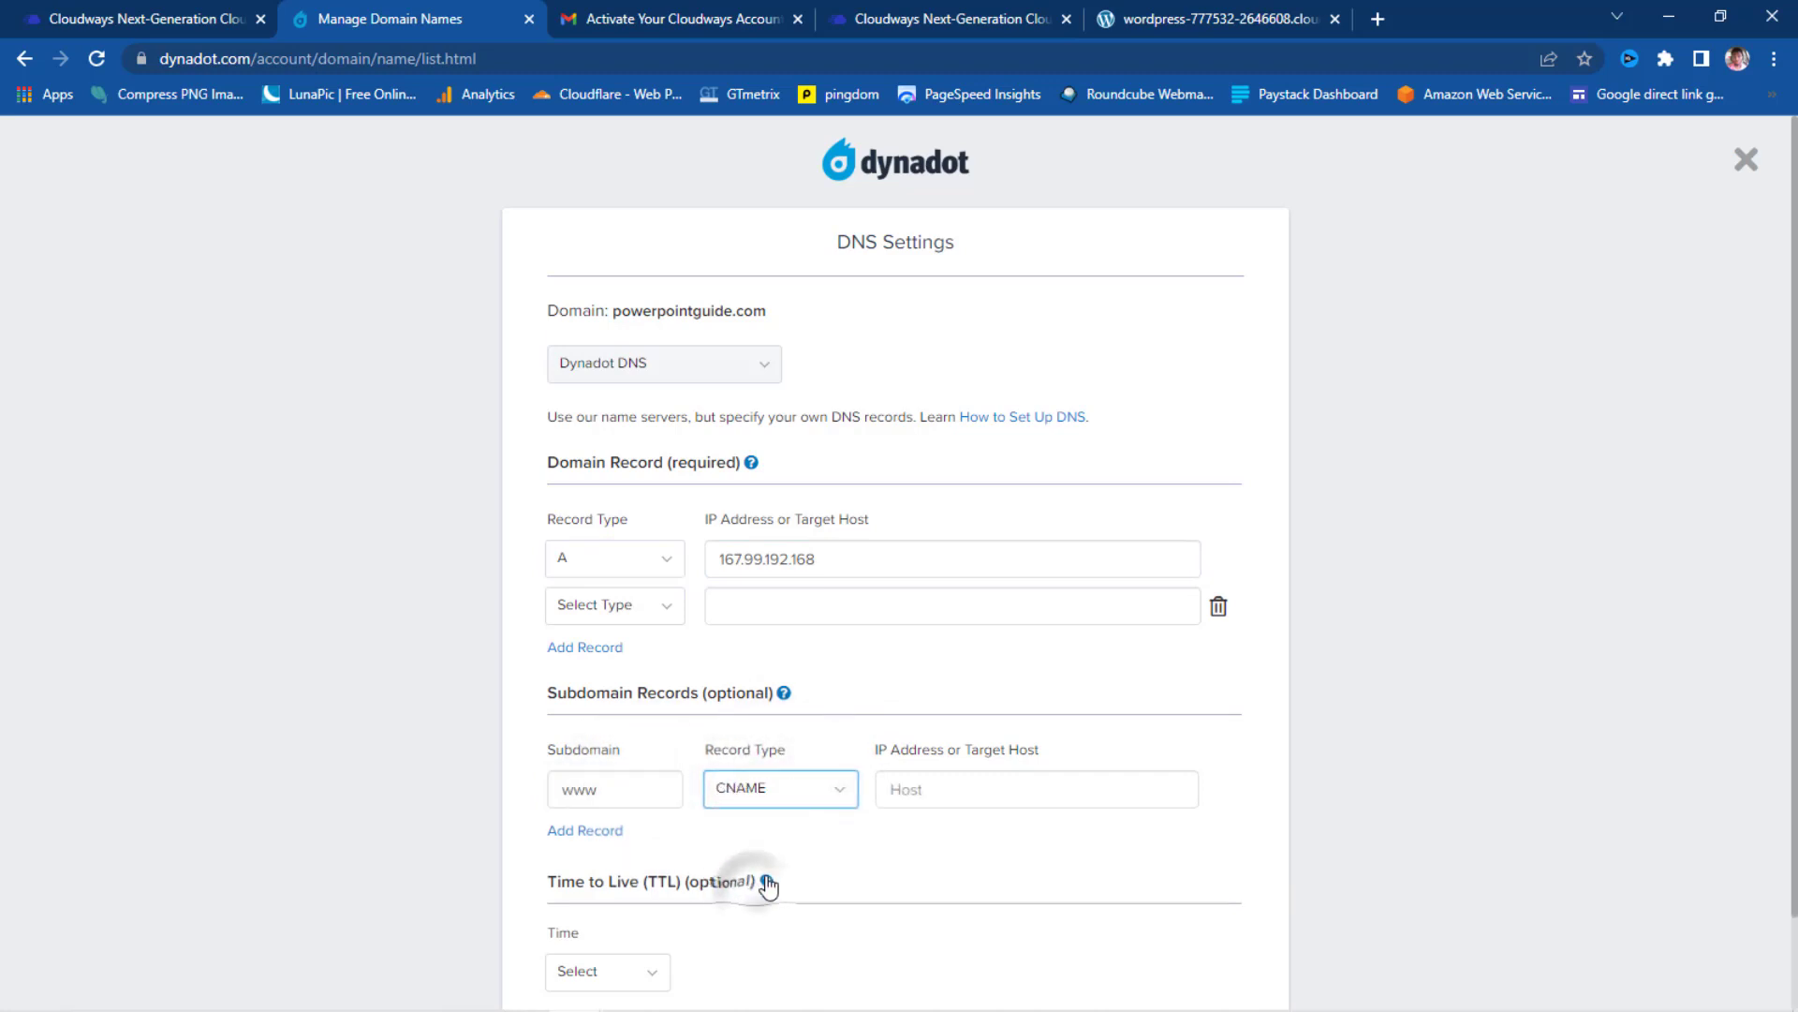
{"action": "left_click", "coordinate": [944, 783]}
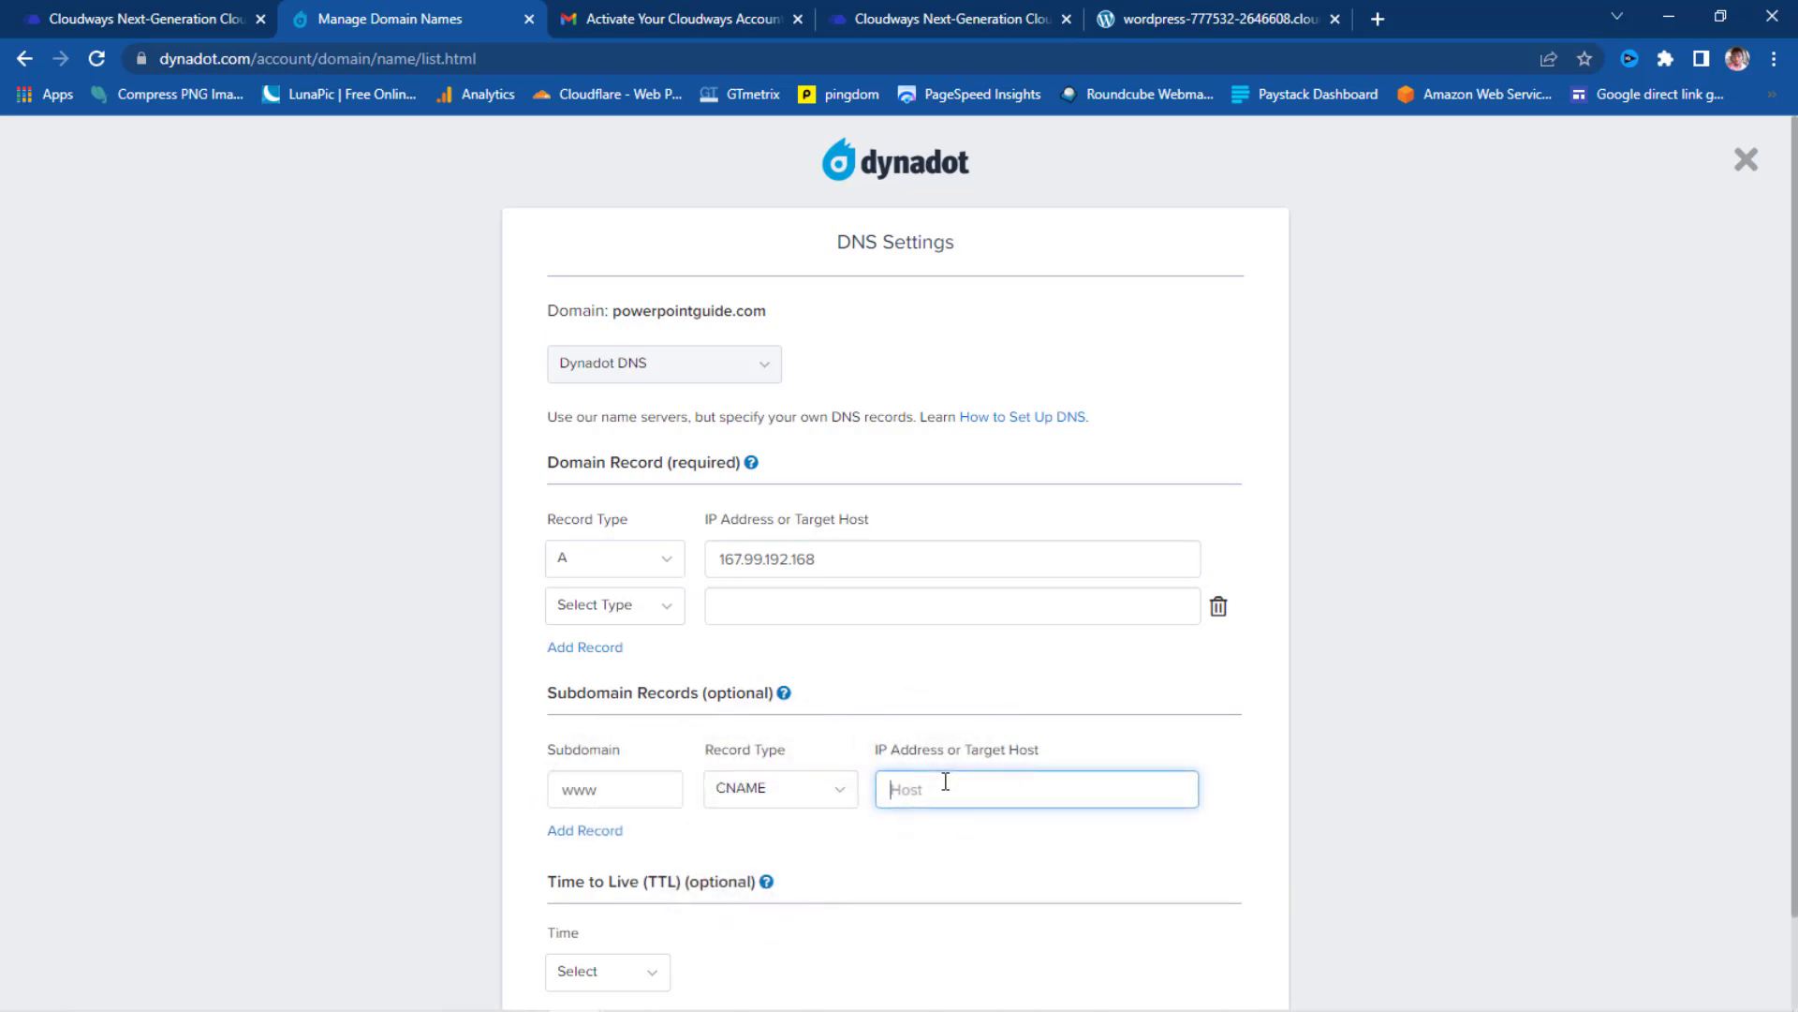
{"action": "left_click_drag", "start_coordinate": [792, 312], "coordinate": [616, 316]}
{"action": "right_click", "coordinate": [639, 316]}
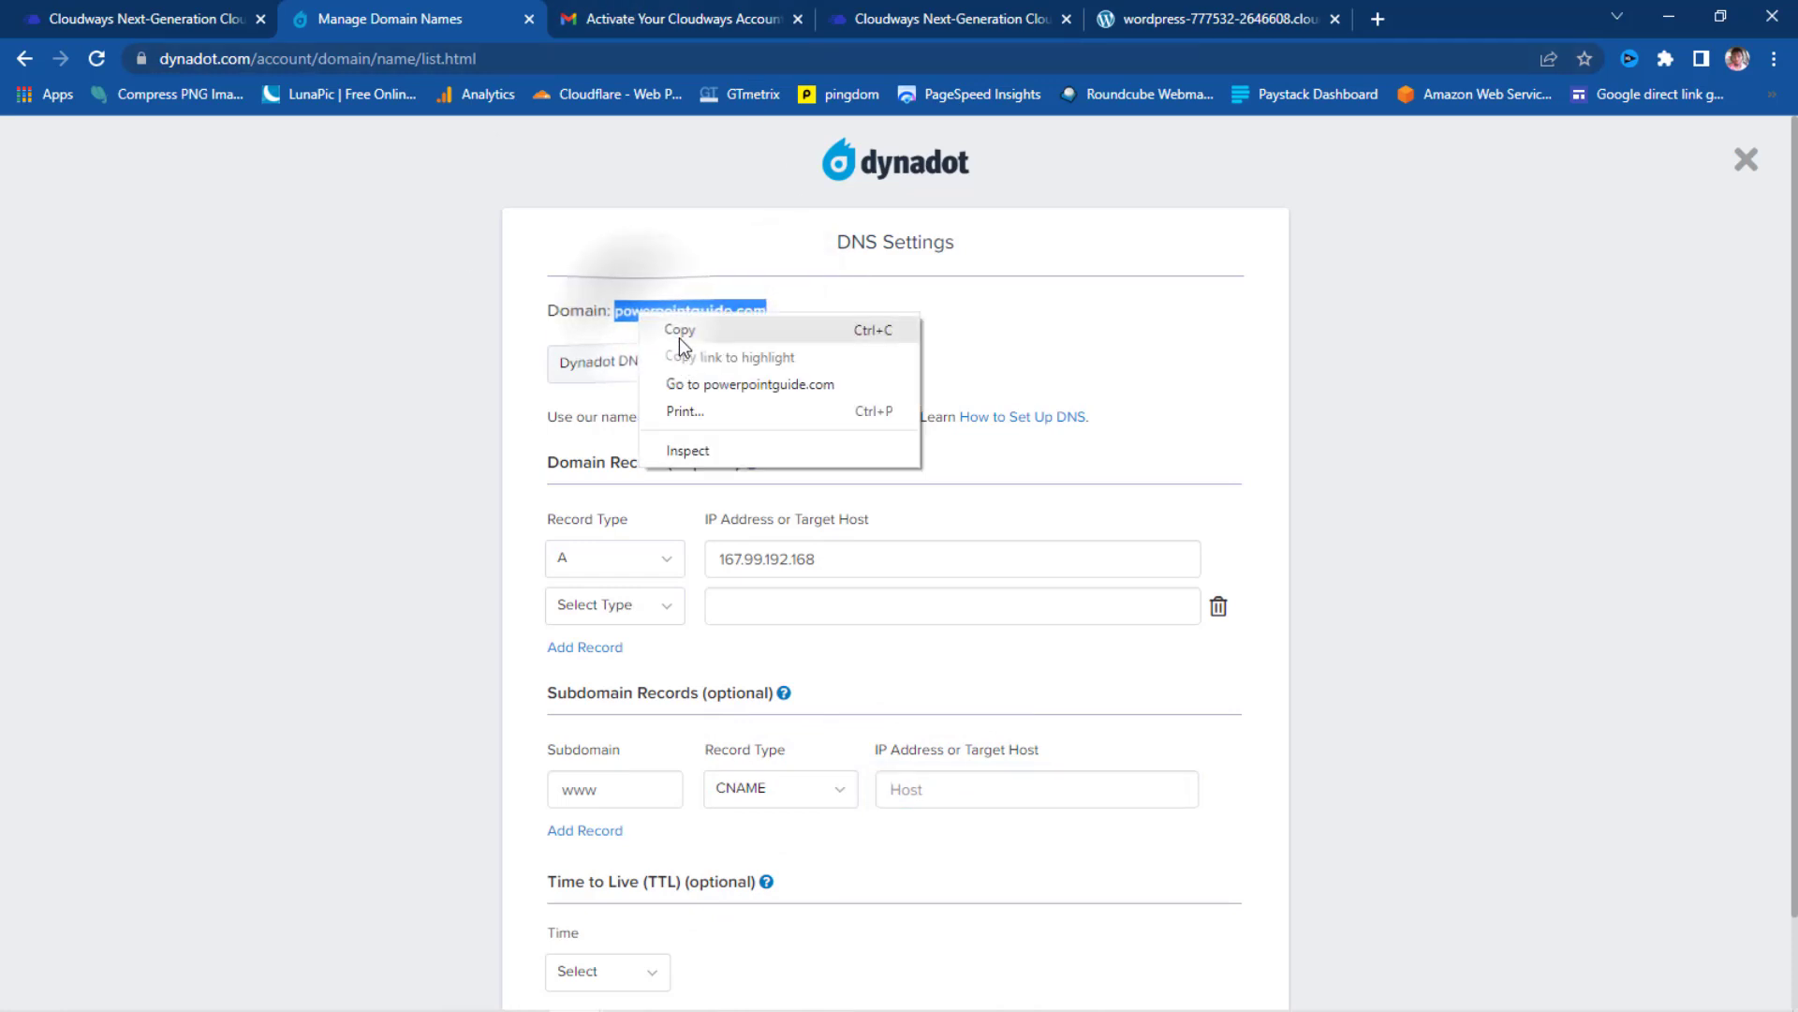
{"action": "left_click", "coordinate": [683, 333]}
{"action": "left_click", "coordinate": [907, 785]}
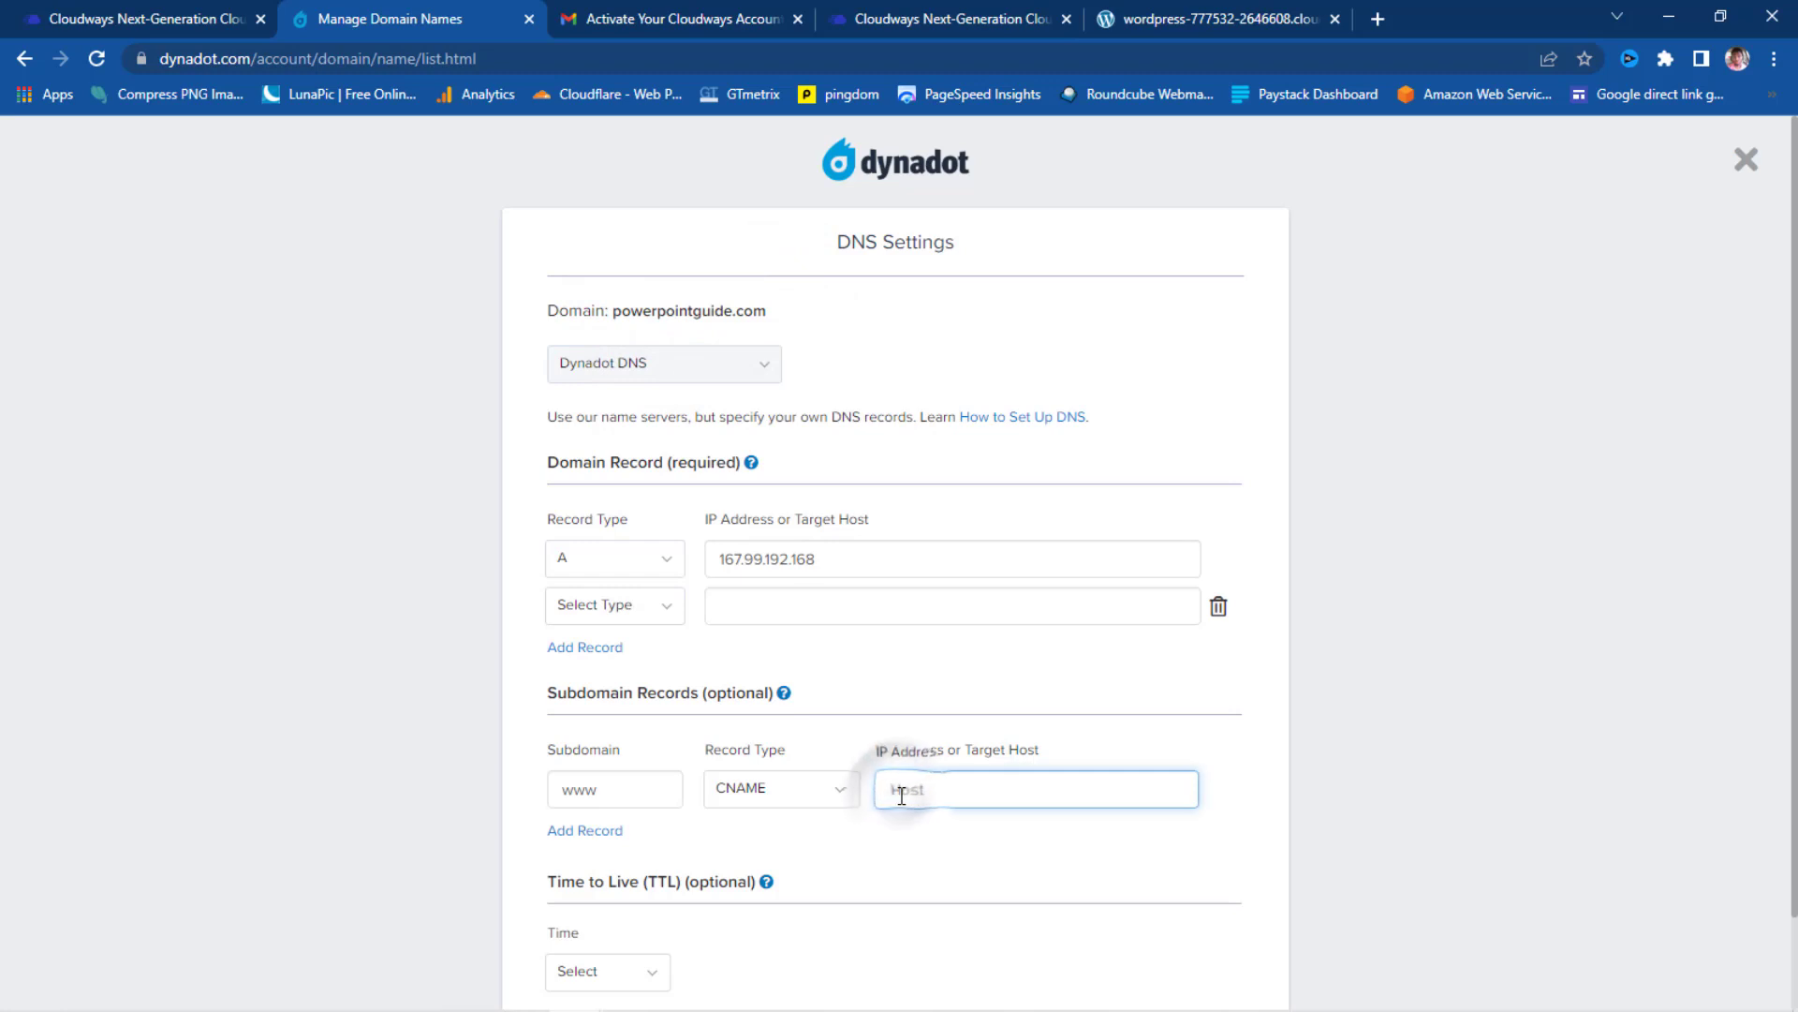
{"action": "key", "text": "ctrl+v"}
Set the TTL to 5 minutes and save the DNS settings
{"action": "scroll", "coordinate": [889, 798], "scroll_direction": "down", "scroll_amount": 1}
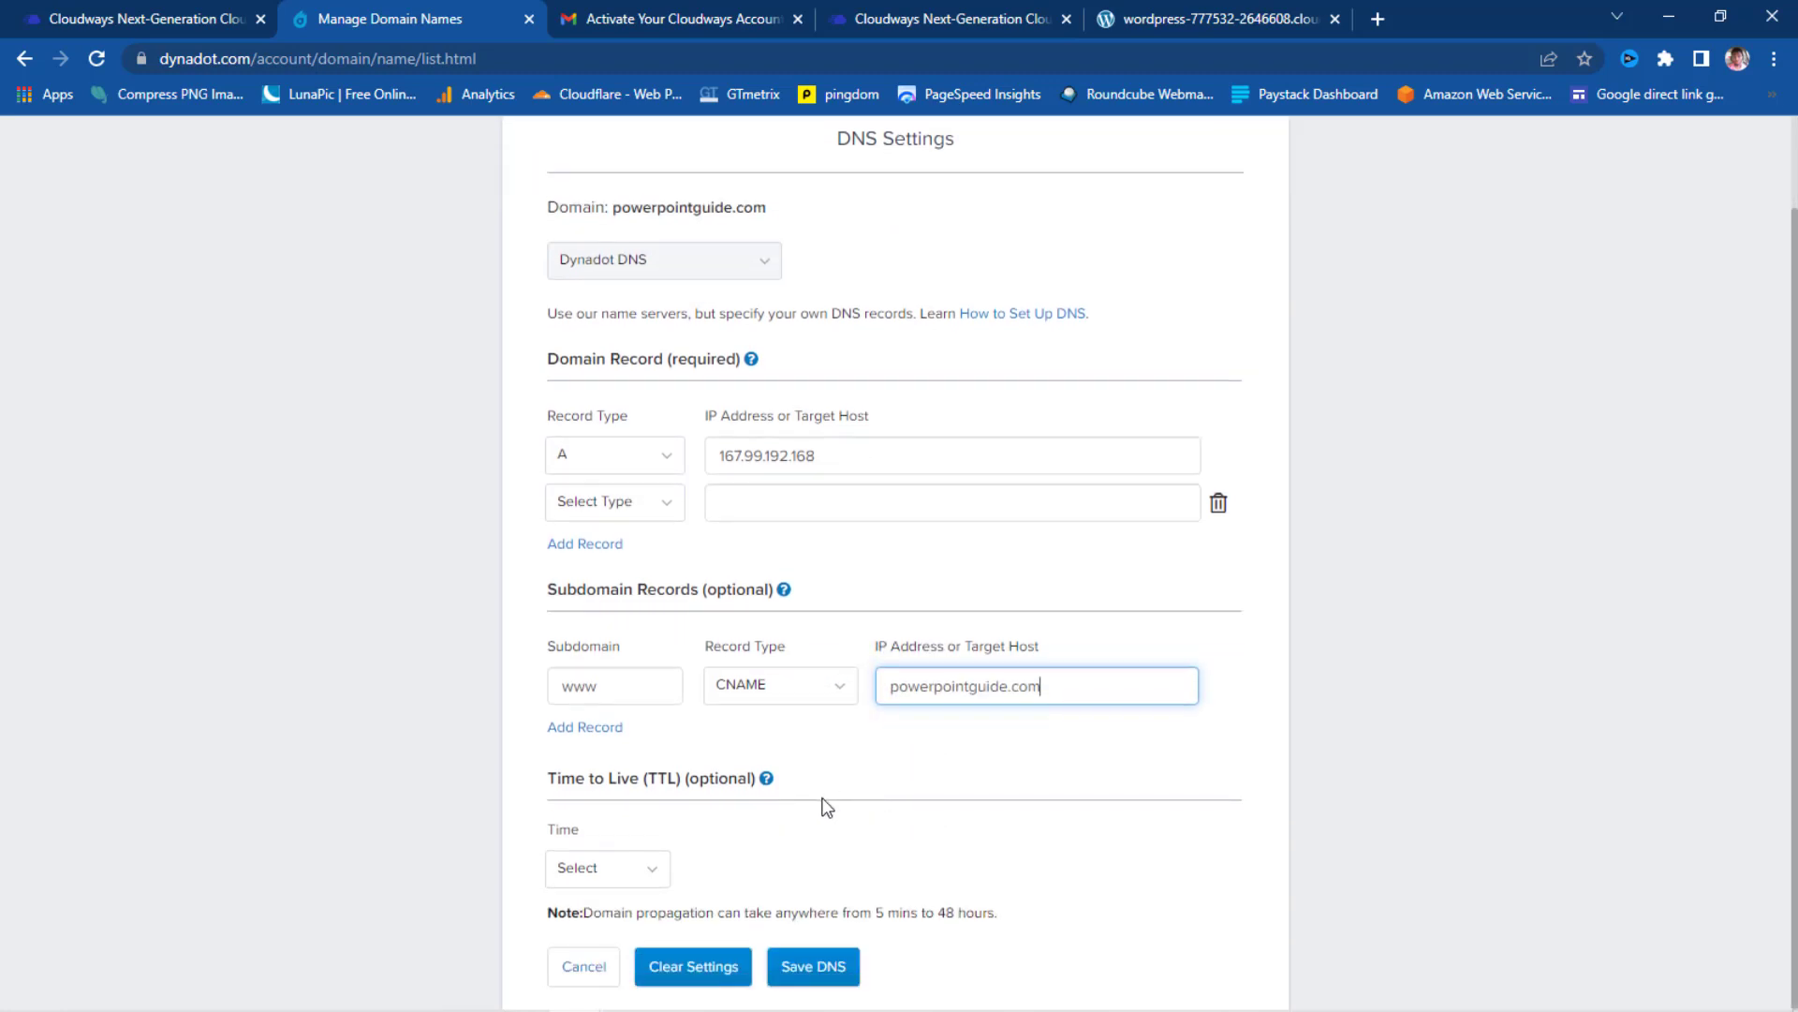
{"action": "left_click", "coordinate": [637, 866]}
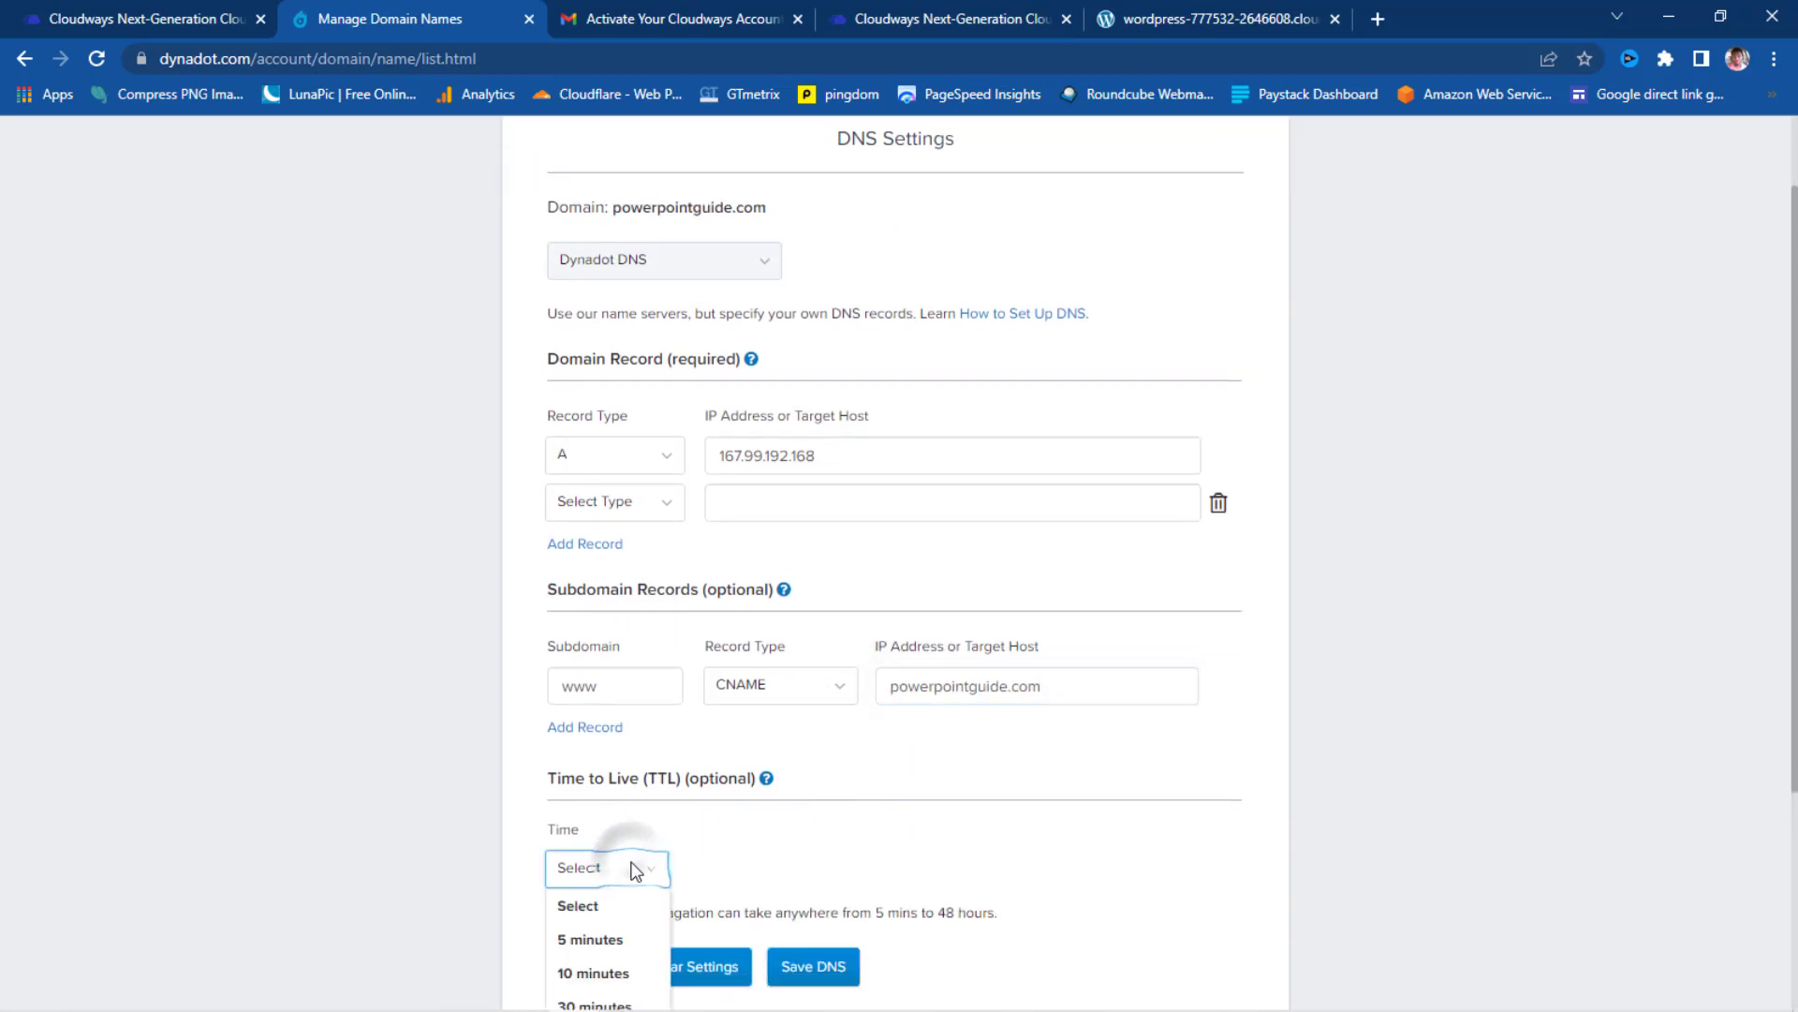
{"action": "left_click", "coordinate": [590, 937]}
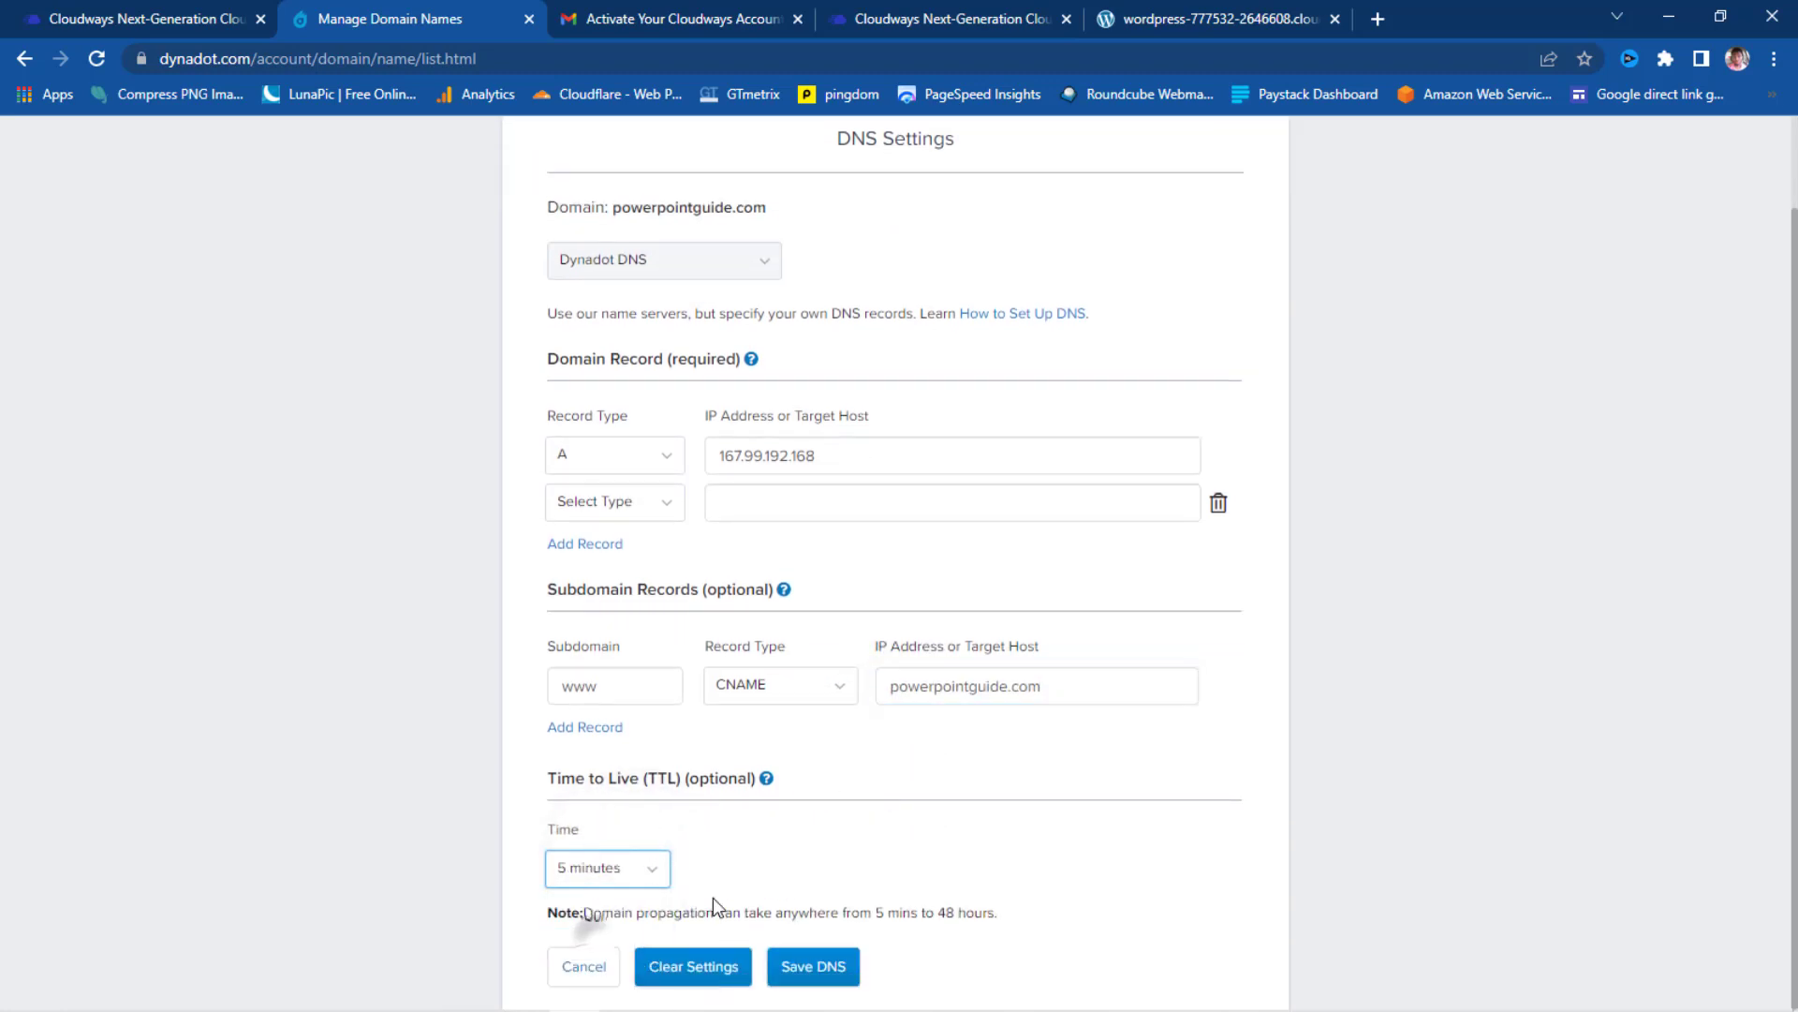
{"action": "left_click", "coordinate": [818, 973]}
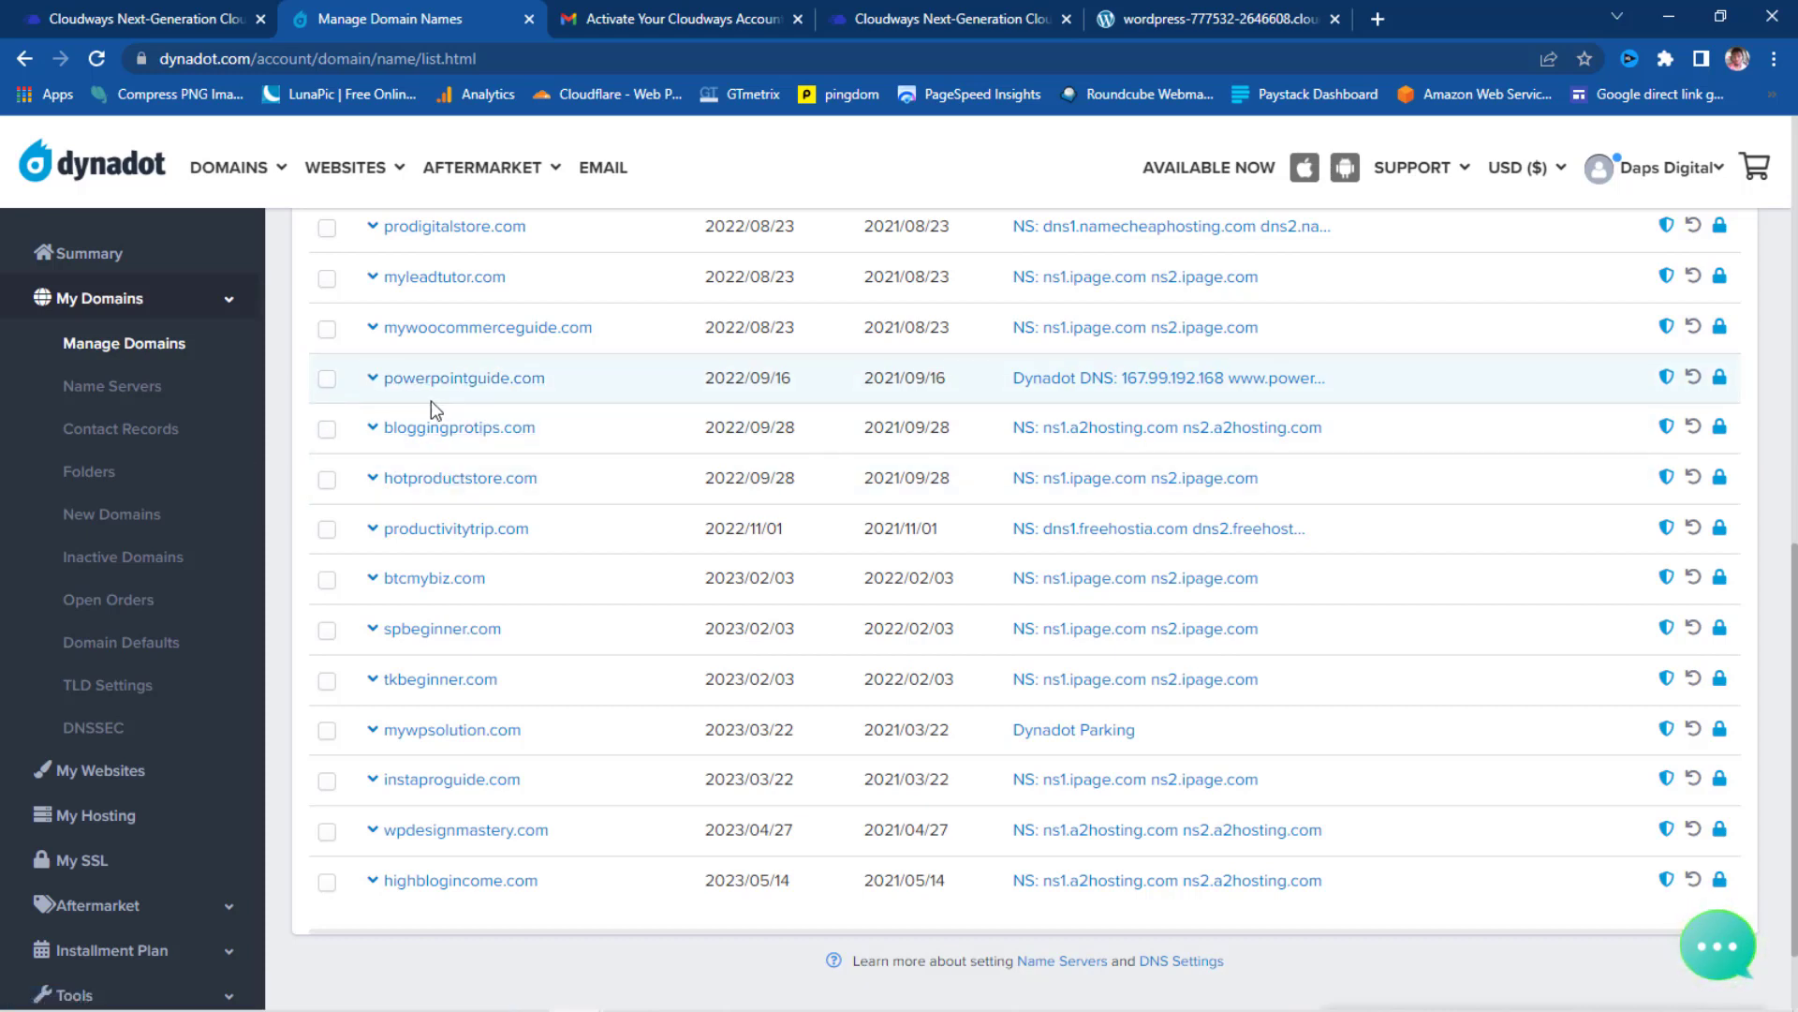
In a new tab on dnschecker.org, run an A-record check for powerpointguide.com
{"action": "left_click", "coordinate": [1390, 27]}
{"action": "type", "text": "dns"}
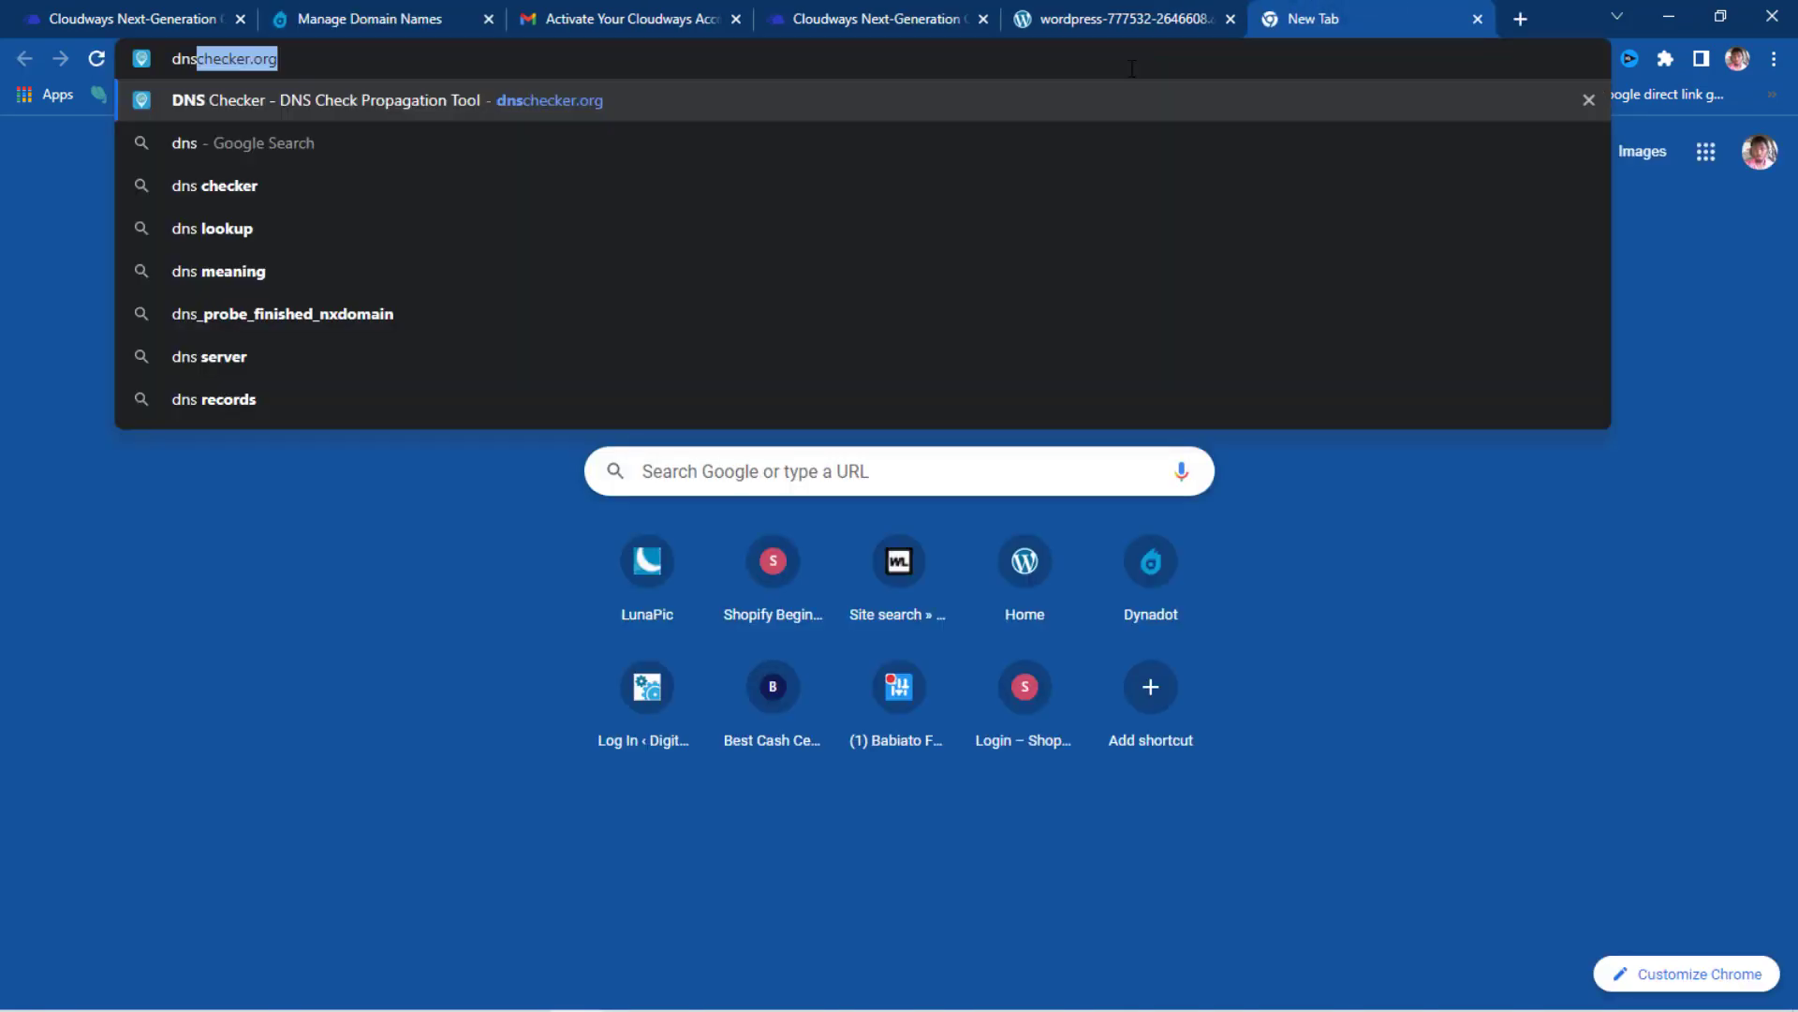
{"action": "key", "text": "Return"}
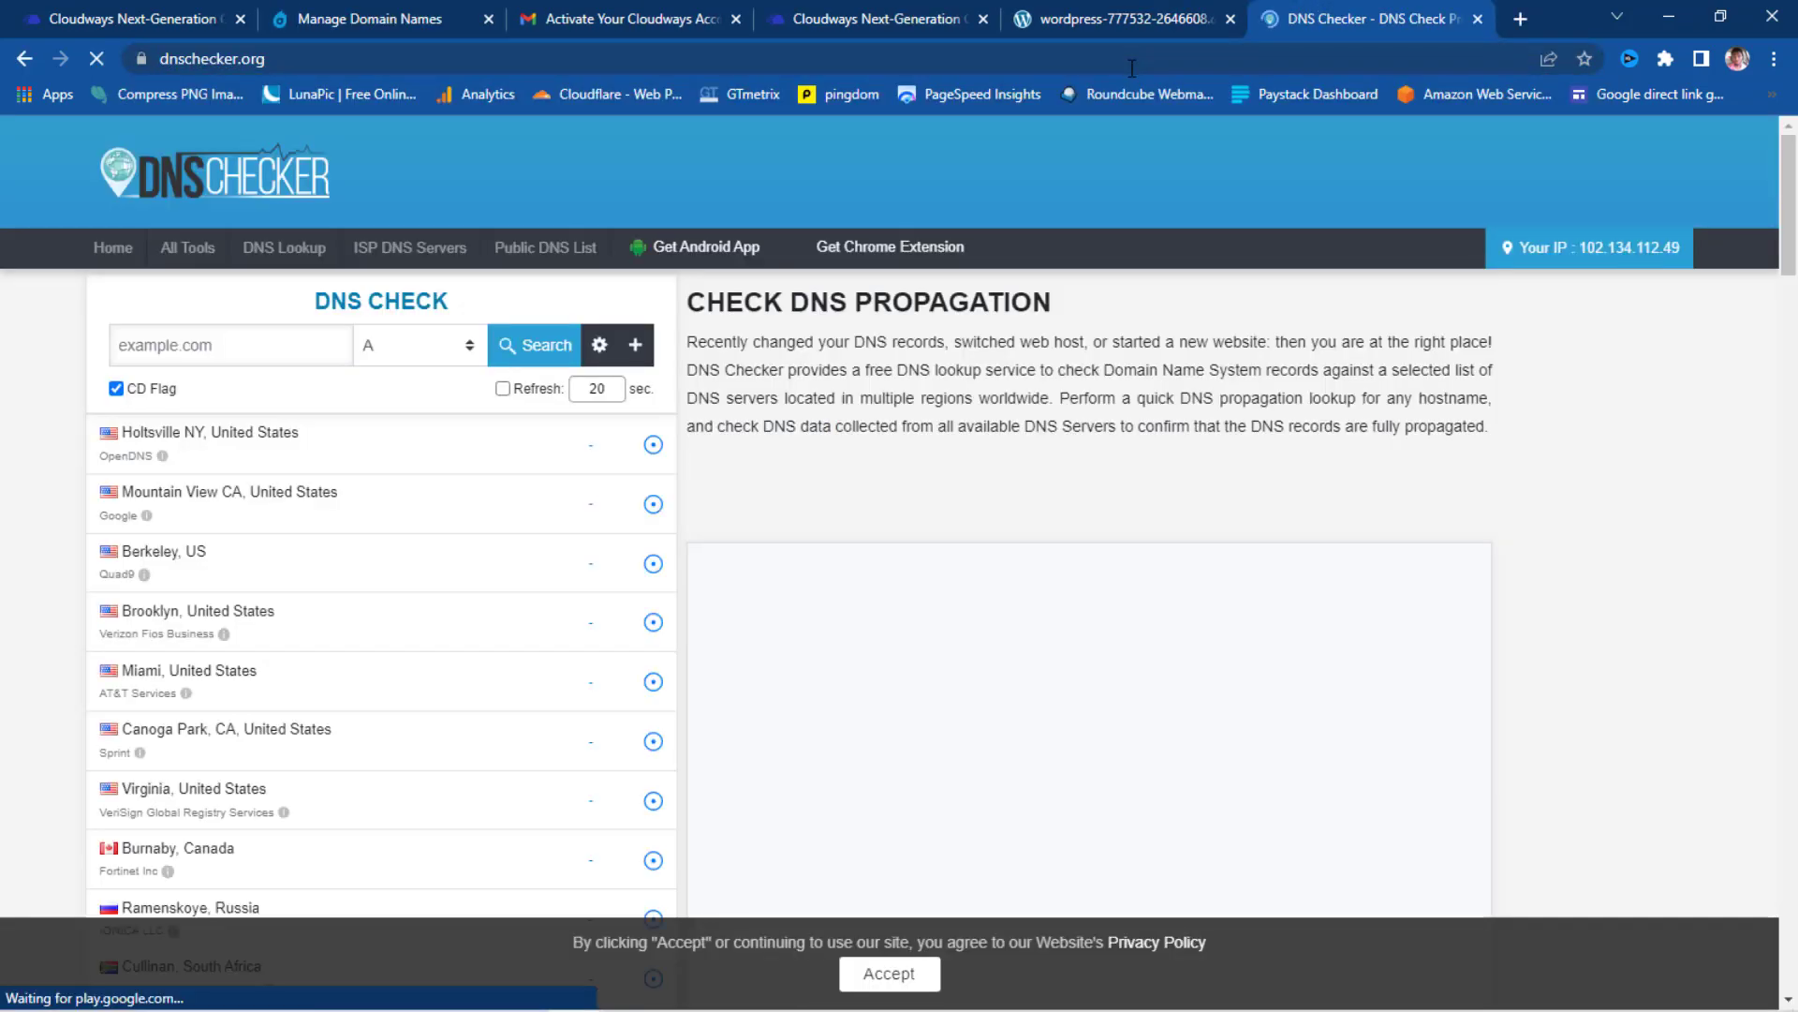
{"action": "right_click", "coordinate": [184, 344]}
{"action": "left_click", "coordinate": [240, 519]}
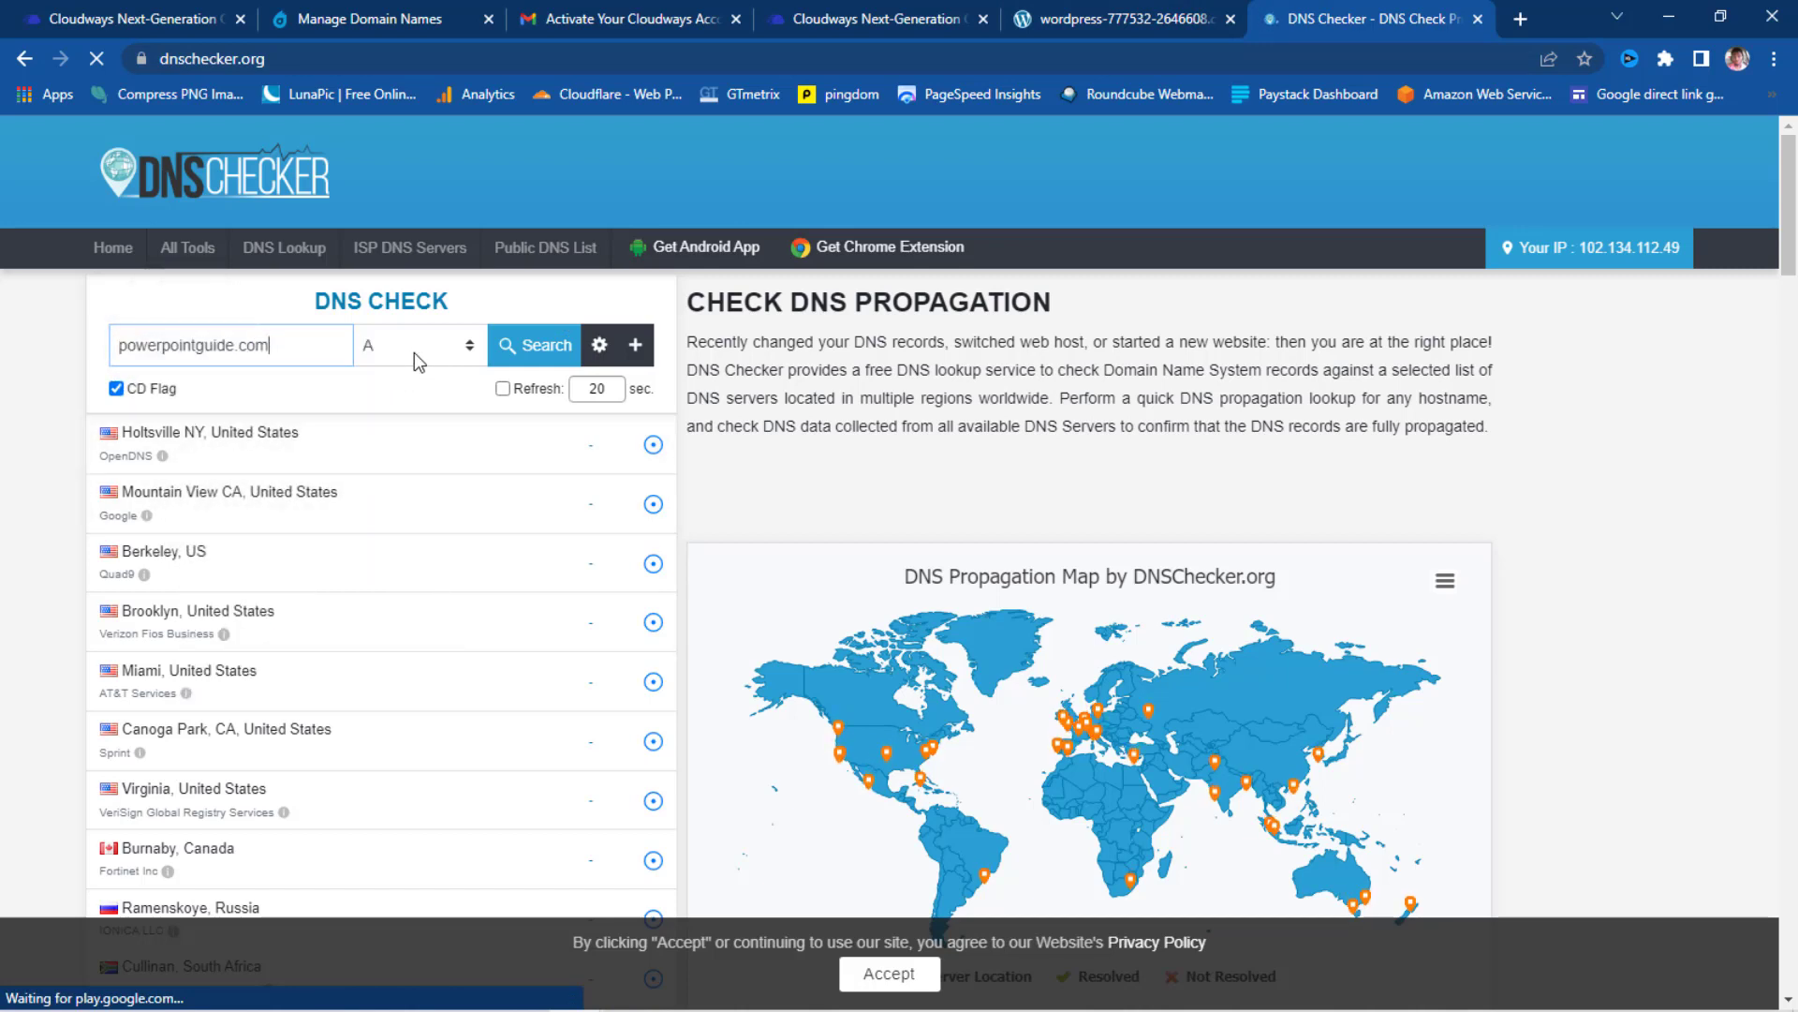
{"action": "left_click", "coordinate": [546, 349]}
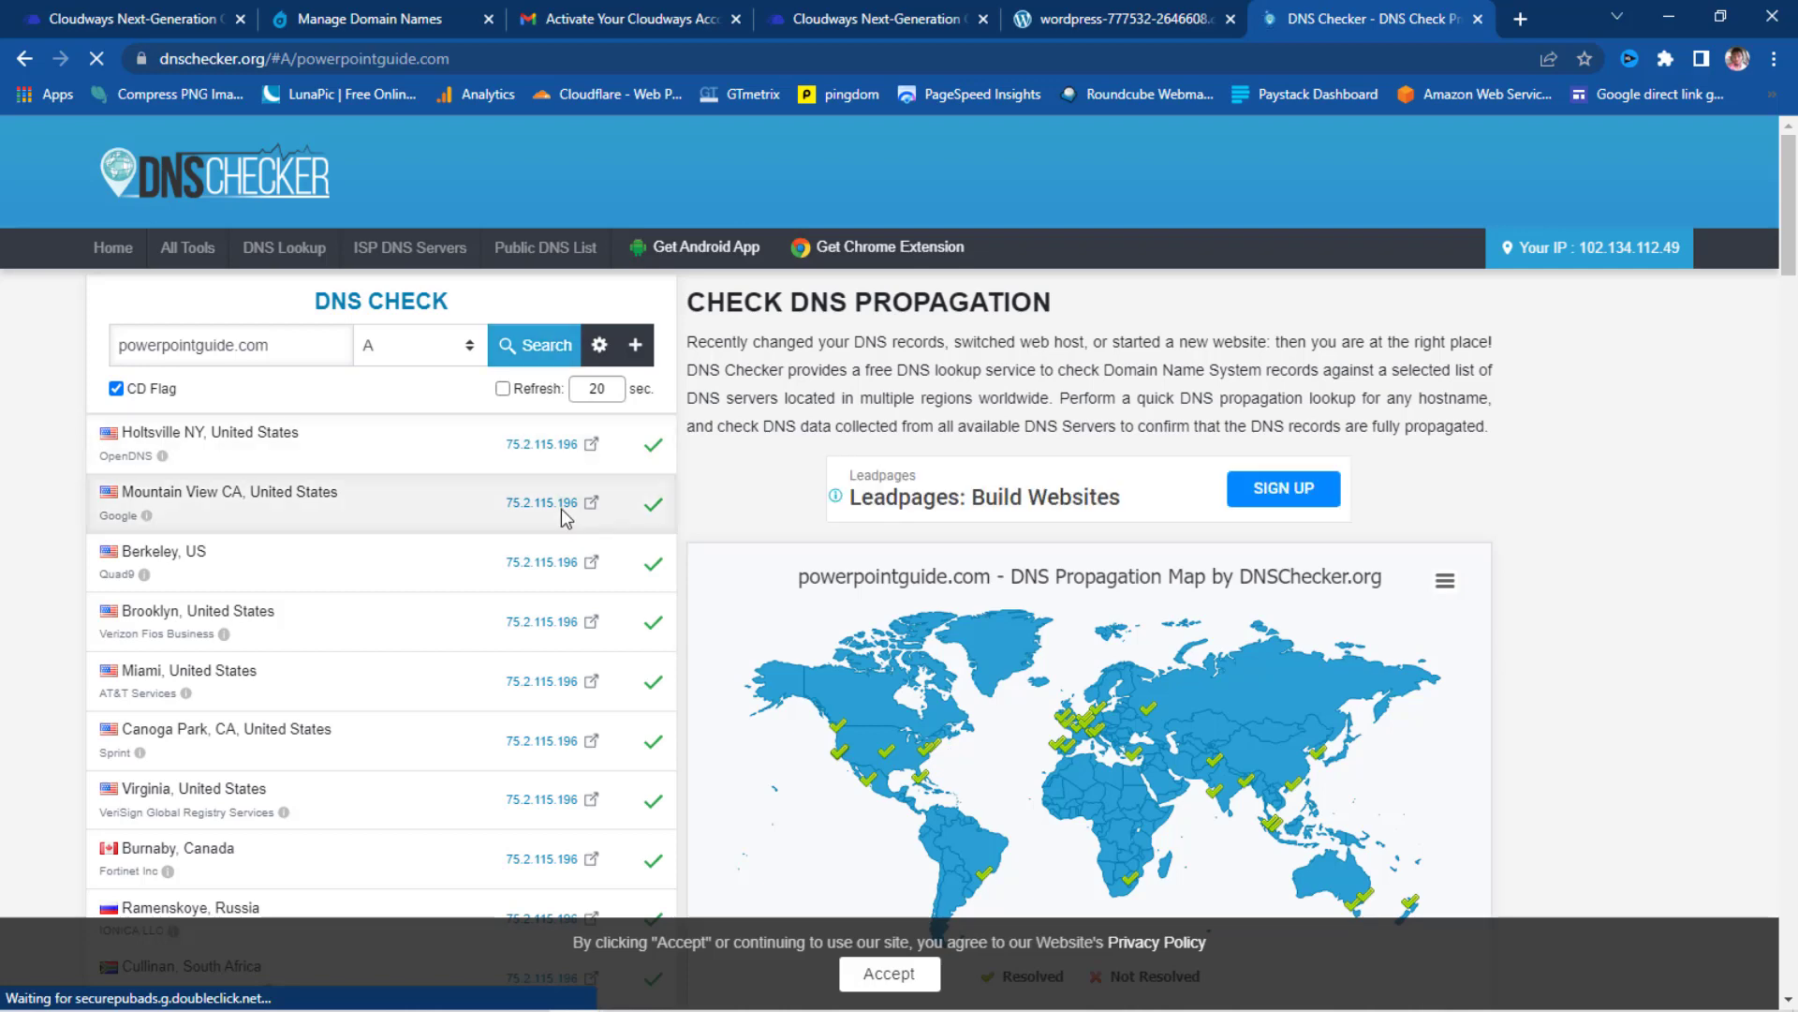
Review the propagation results and compare them against the server's public IP in Cloudways
{"action": "scroll", "coordinate": [532, 576], "scroll_direction": "down", "scroll_amount": 5}
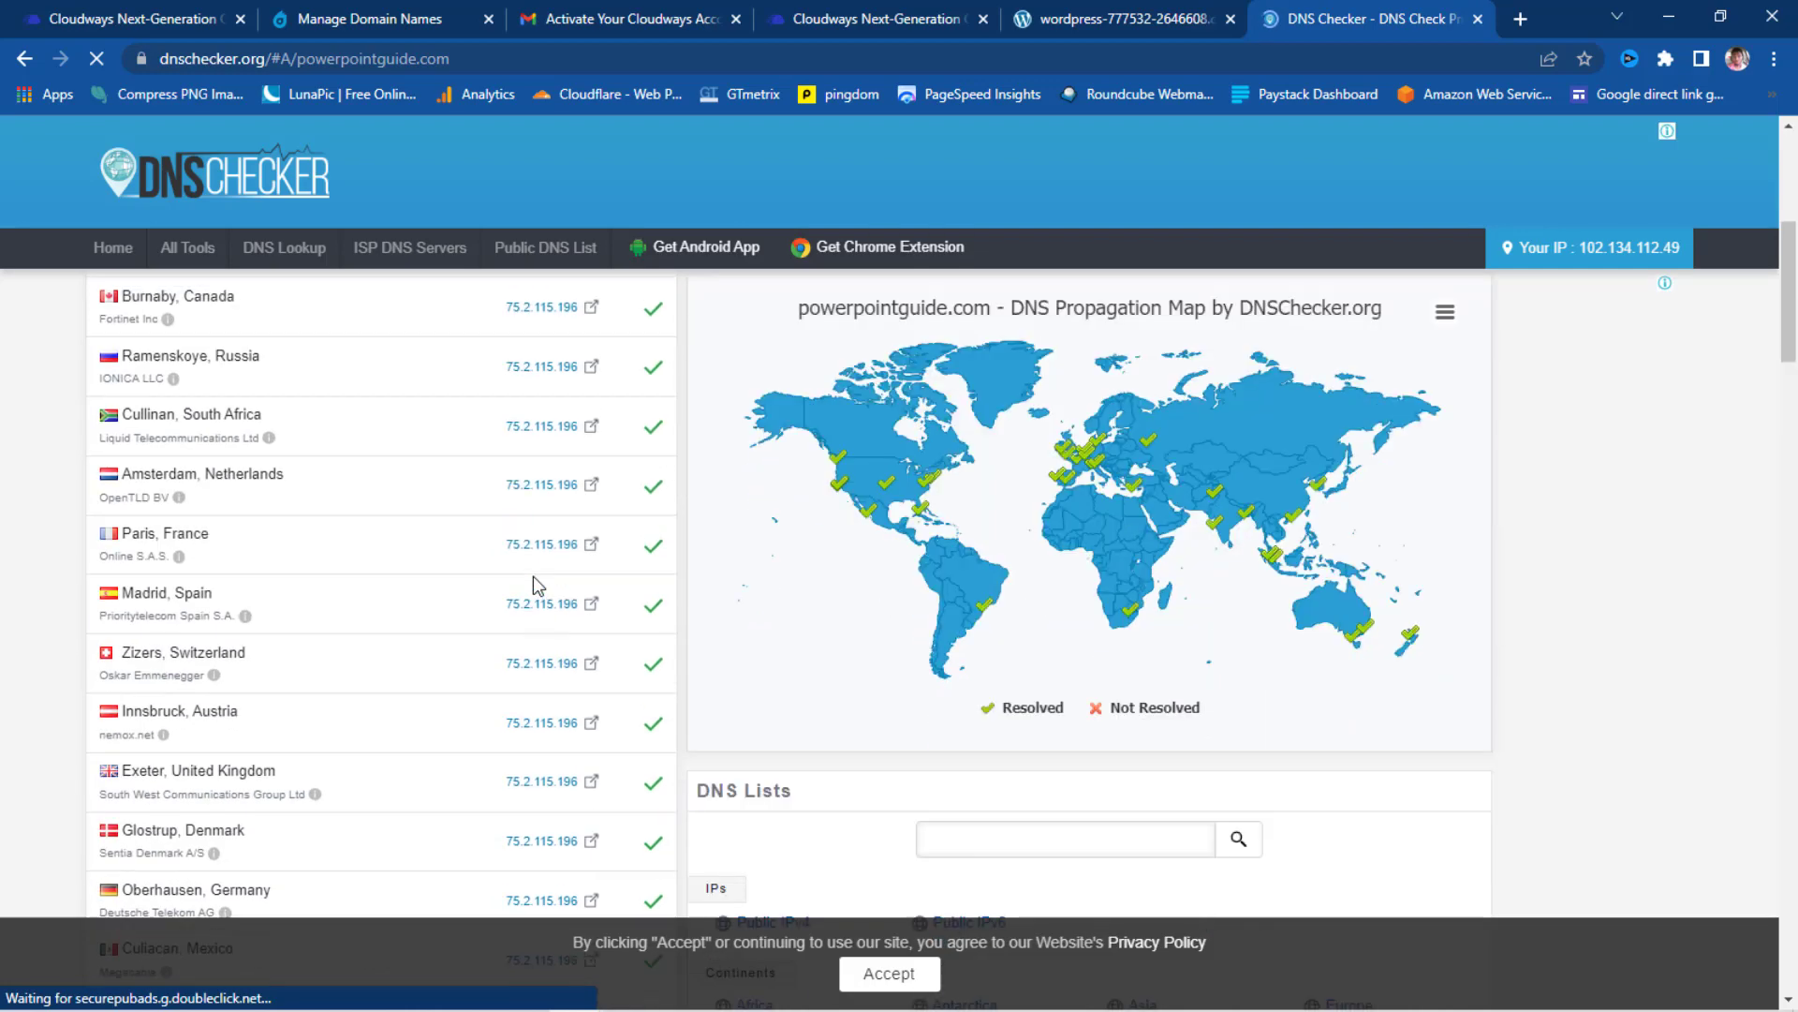
{"action": "scroll", "coordinate": [561, 622], "scroll_direction": "down", "scroll_amount": 3}
{"action": "scroll", "coordinate": [552, 704], "scroll_direction": "up", "scroll_amount": 8}
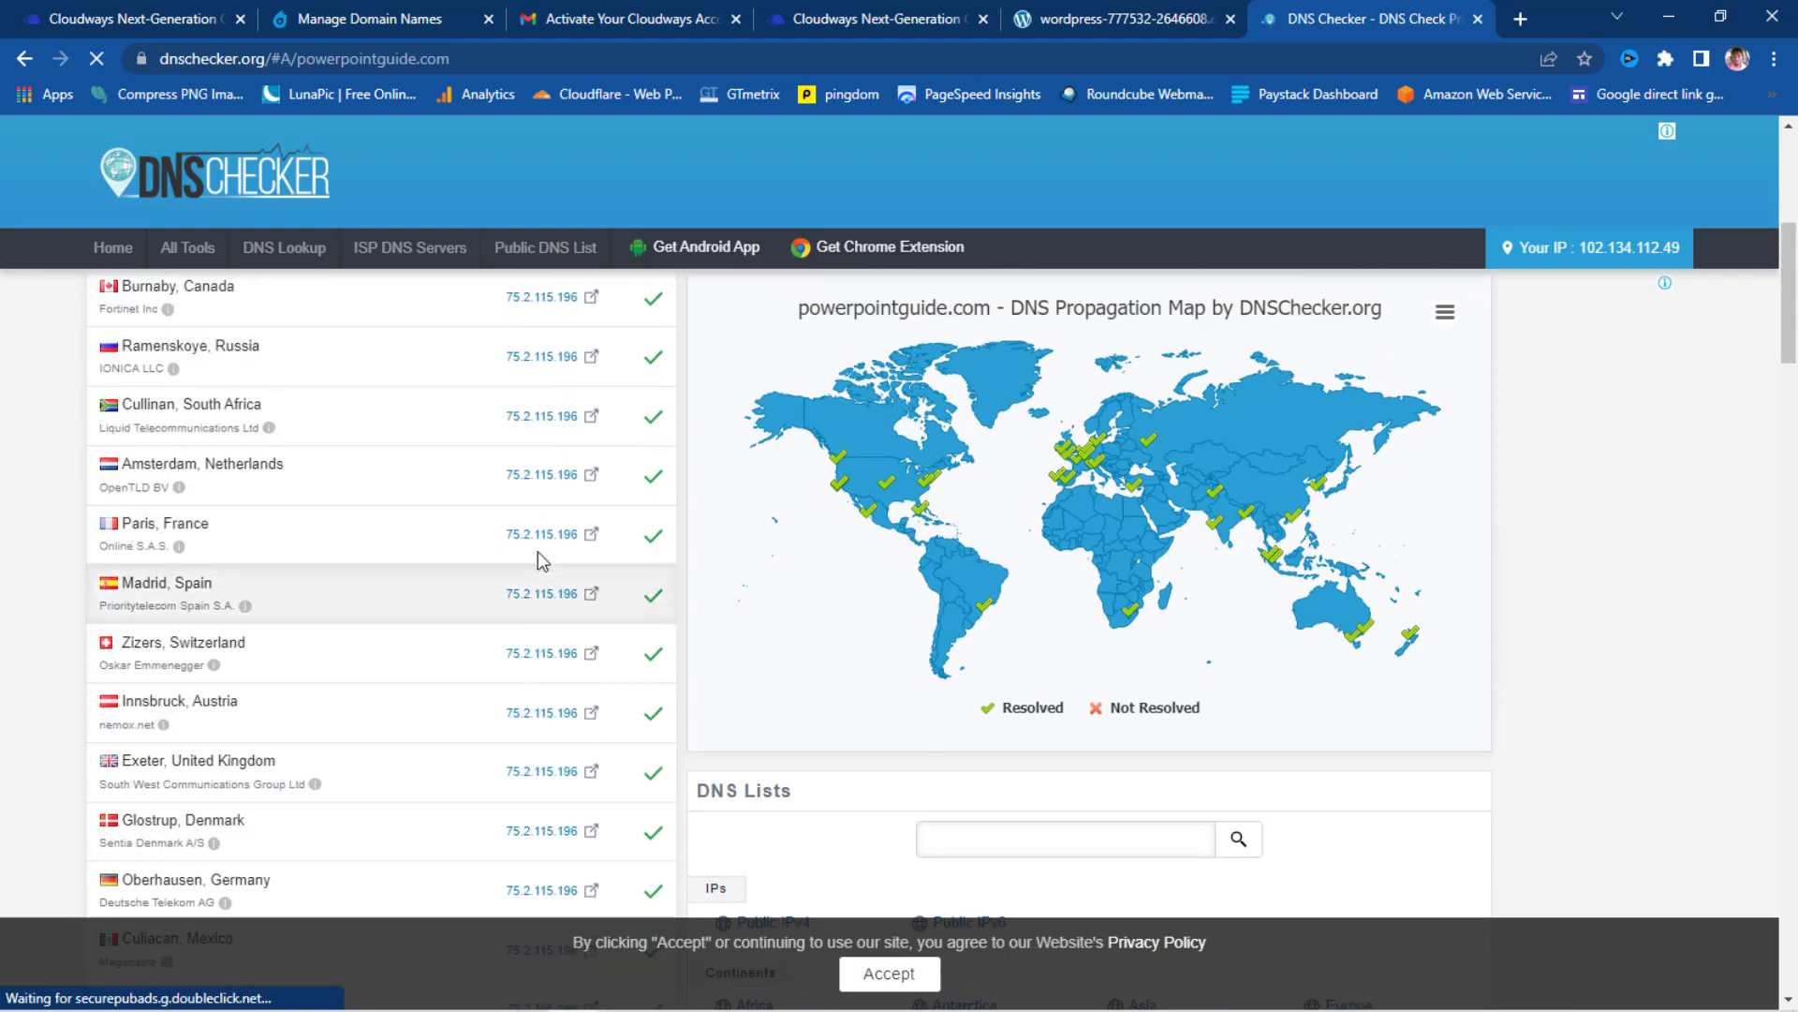
{"action": "scroll", "coordinate": [505, 441], "scroll_direction": "up", "scroll_amount": 2}
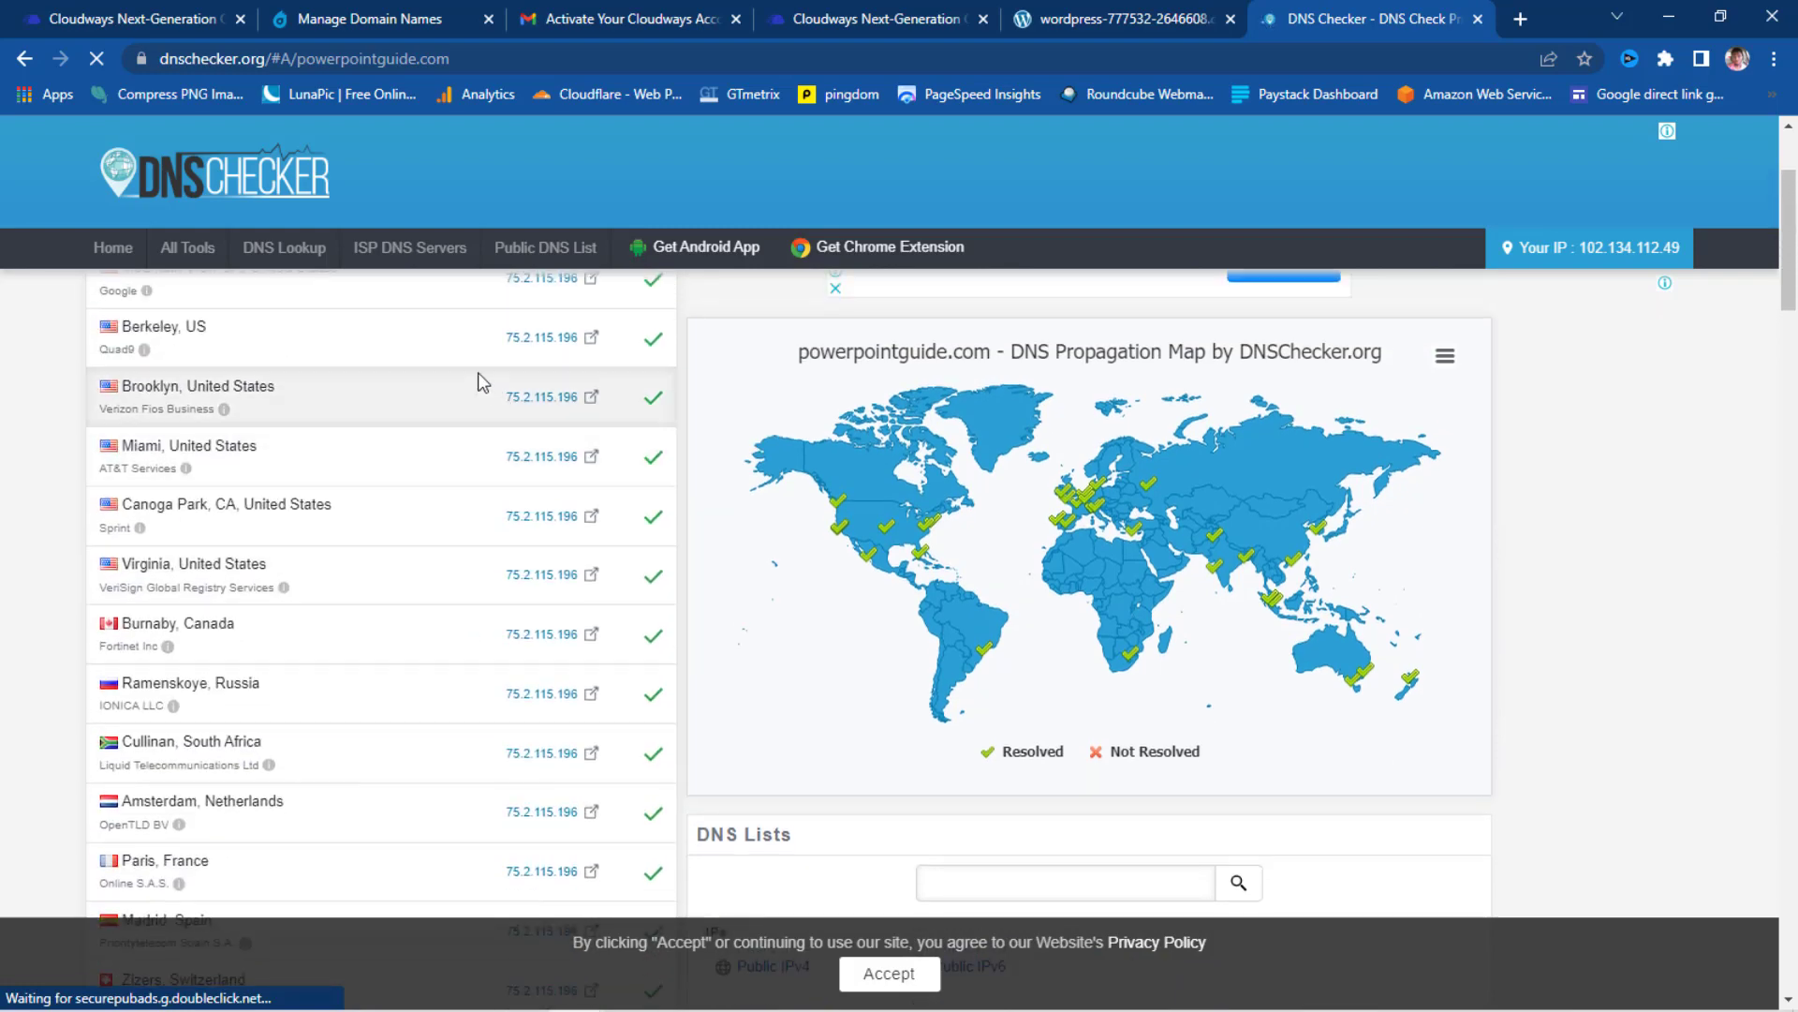
{"action": "left_click", "coordinate": [879, 21]}
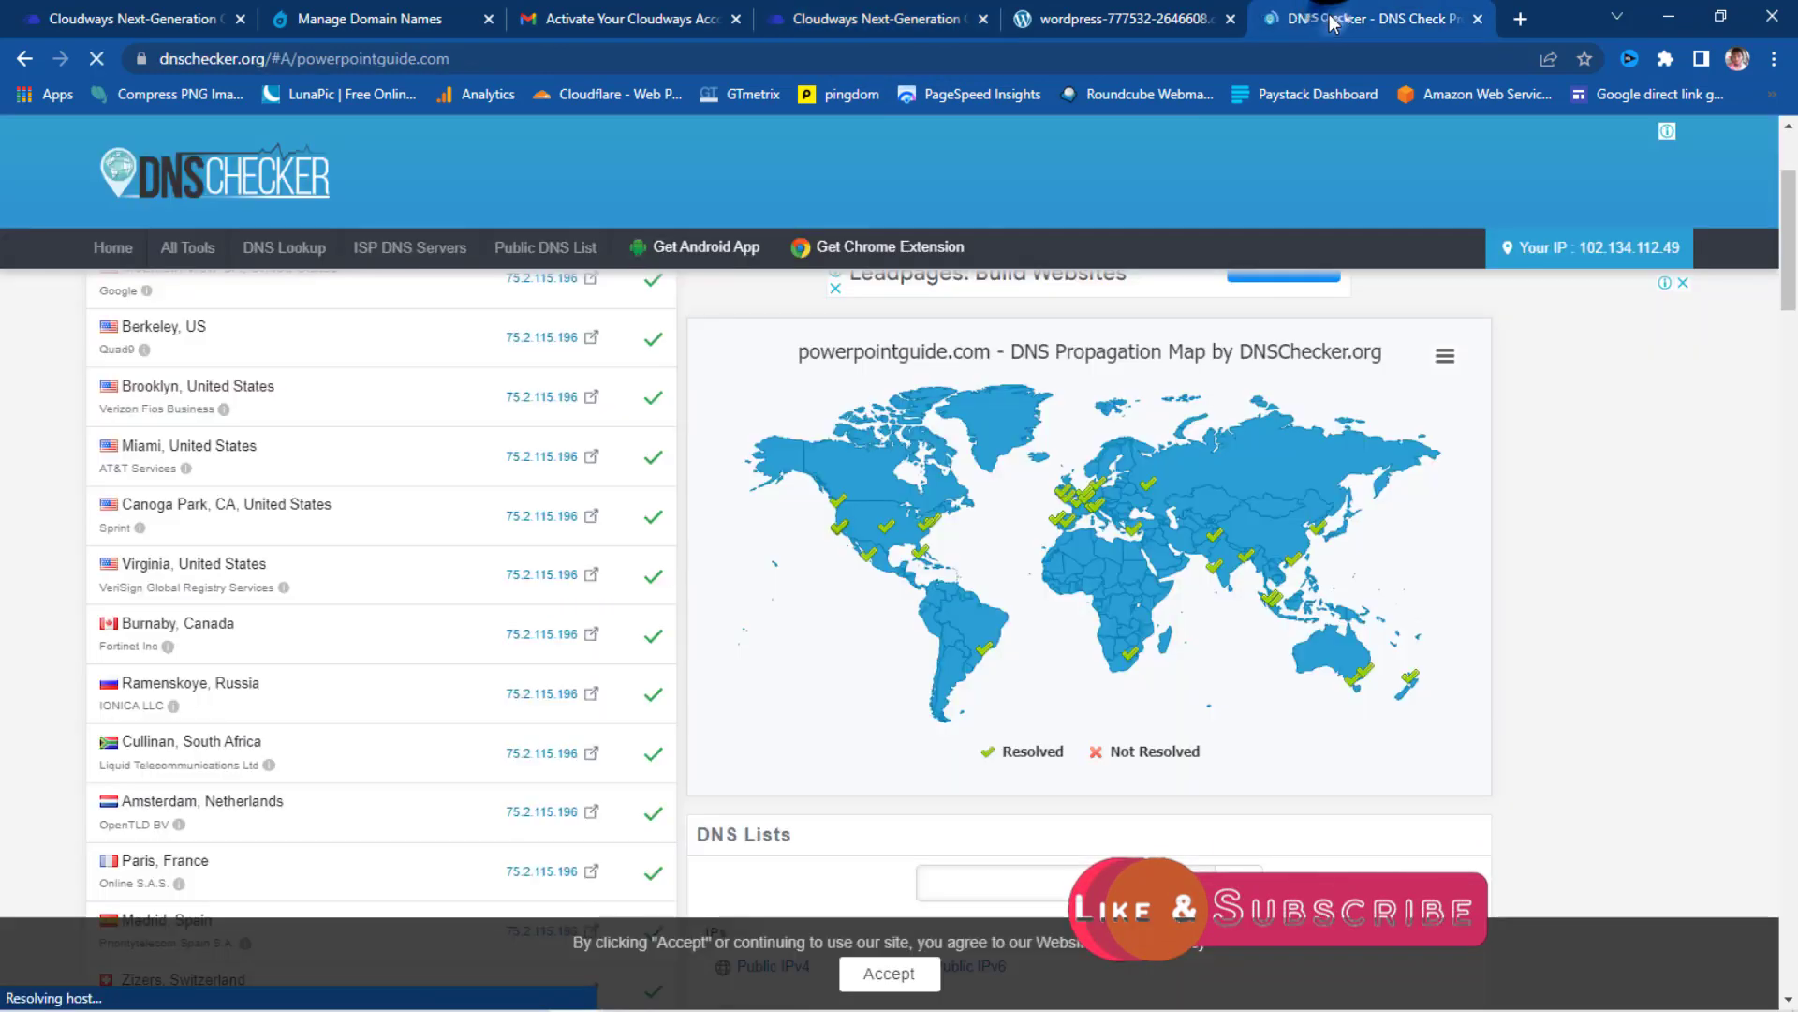
{"action": "left_click", "coordinate": [1335, 21]}
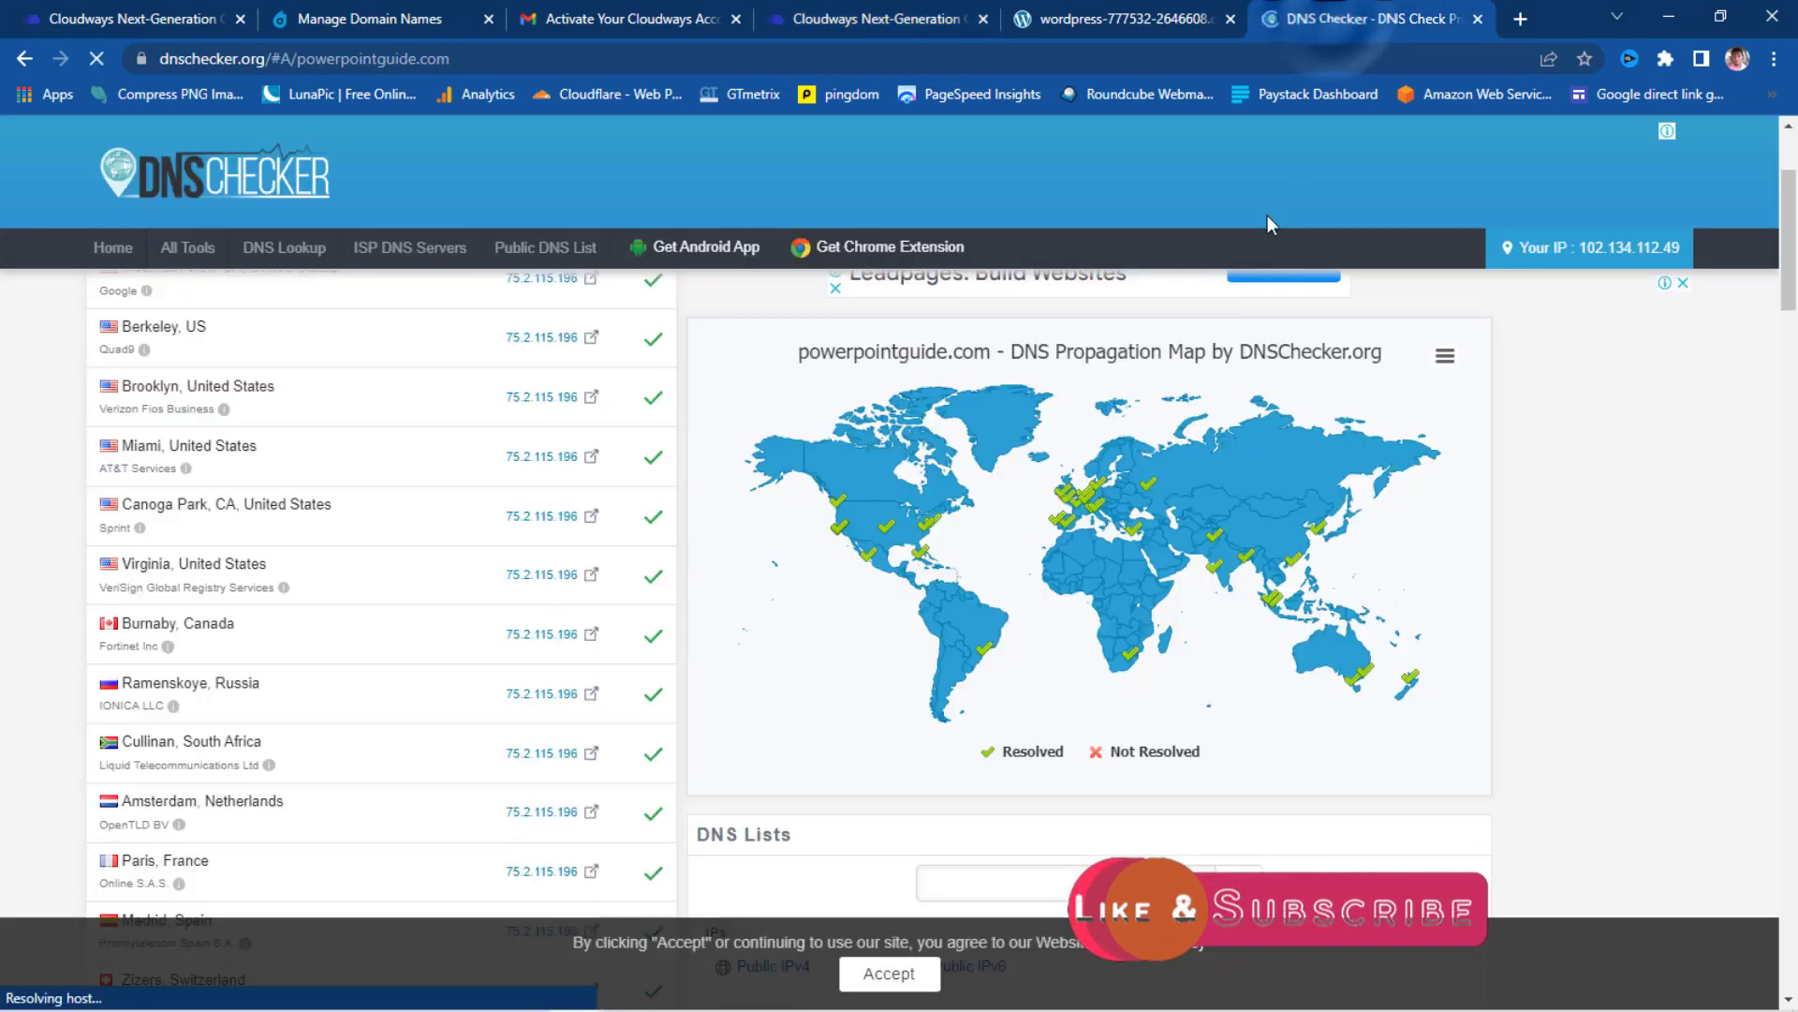
{"action": "scroll", "coordinate": [530, 702], "scroll_direction": "up", "scroll_amount": 3}
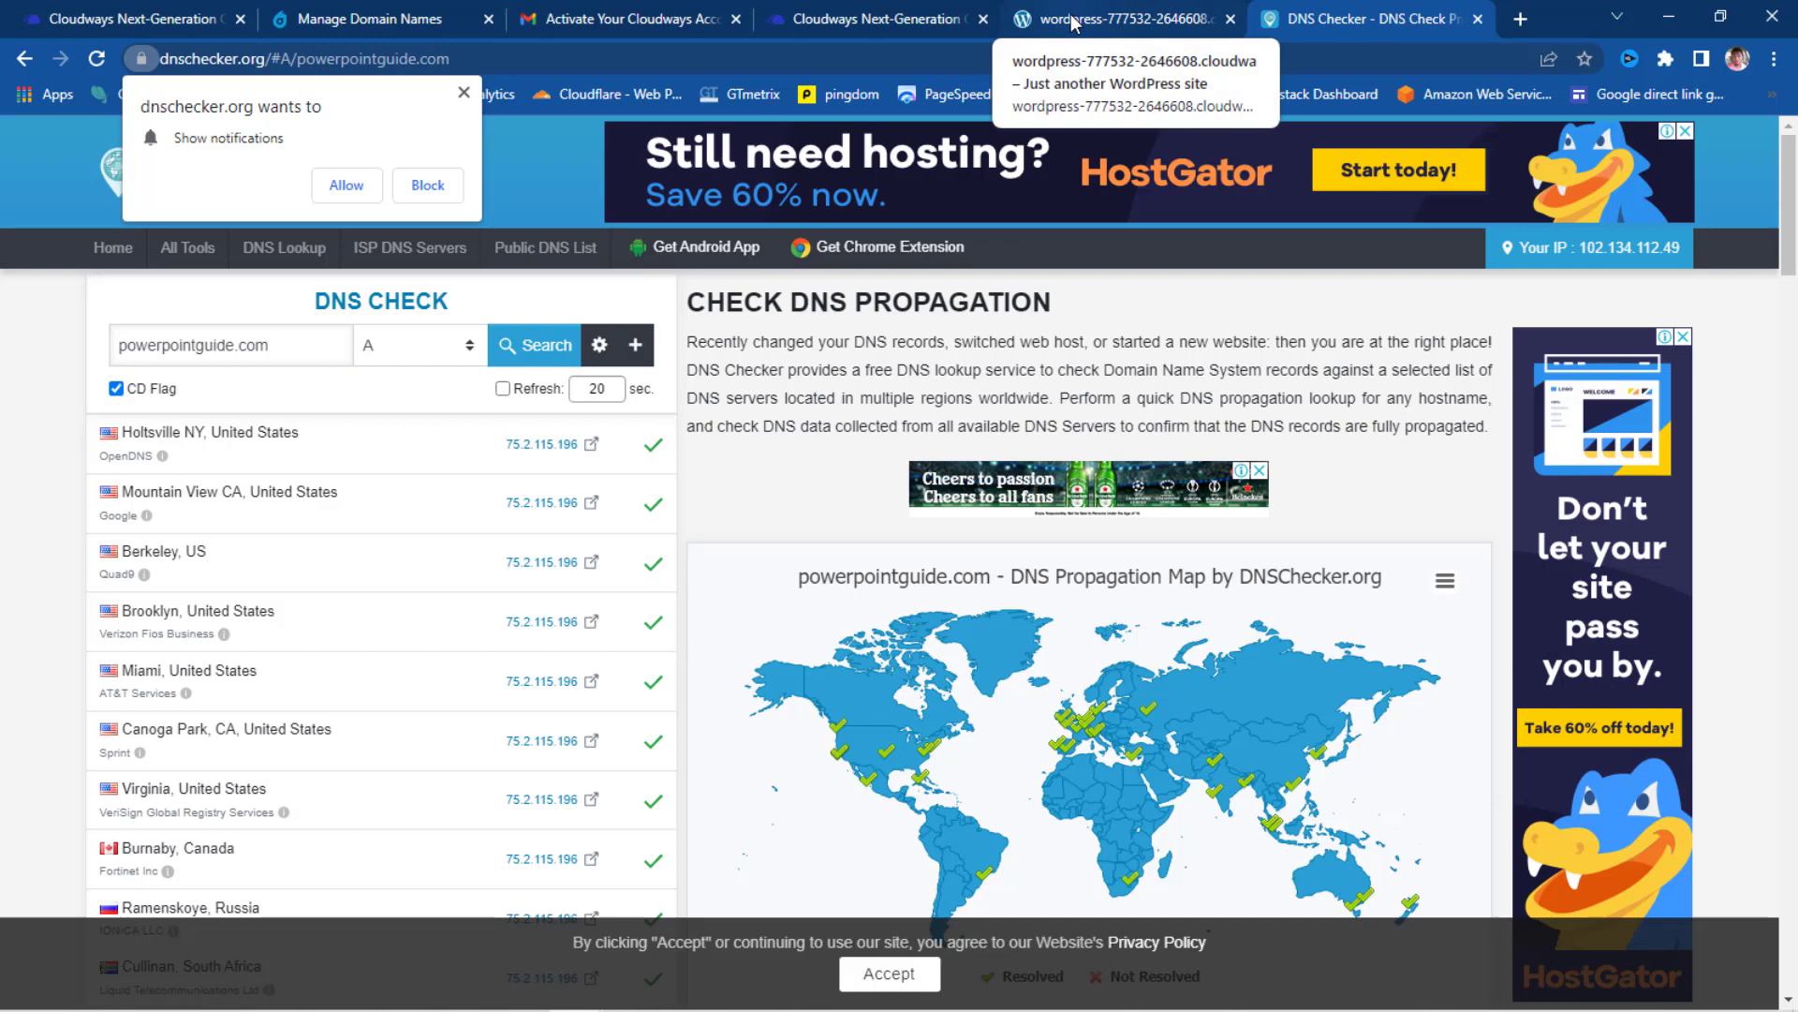
Load powerpointguide.com in a new Chrome tab
{"action": "key", "text": "ctrl+t"}
{"action": "key", "text": "ctrl+v"}
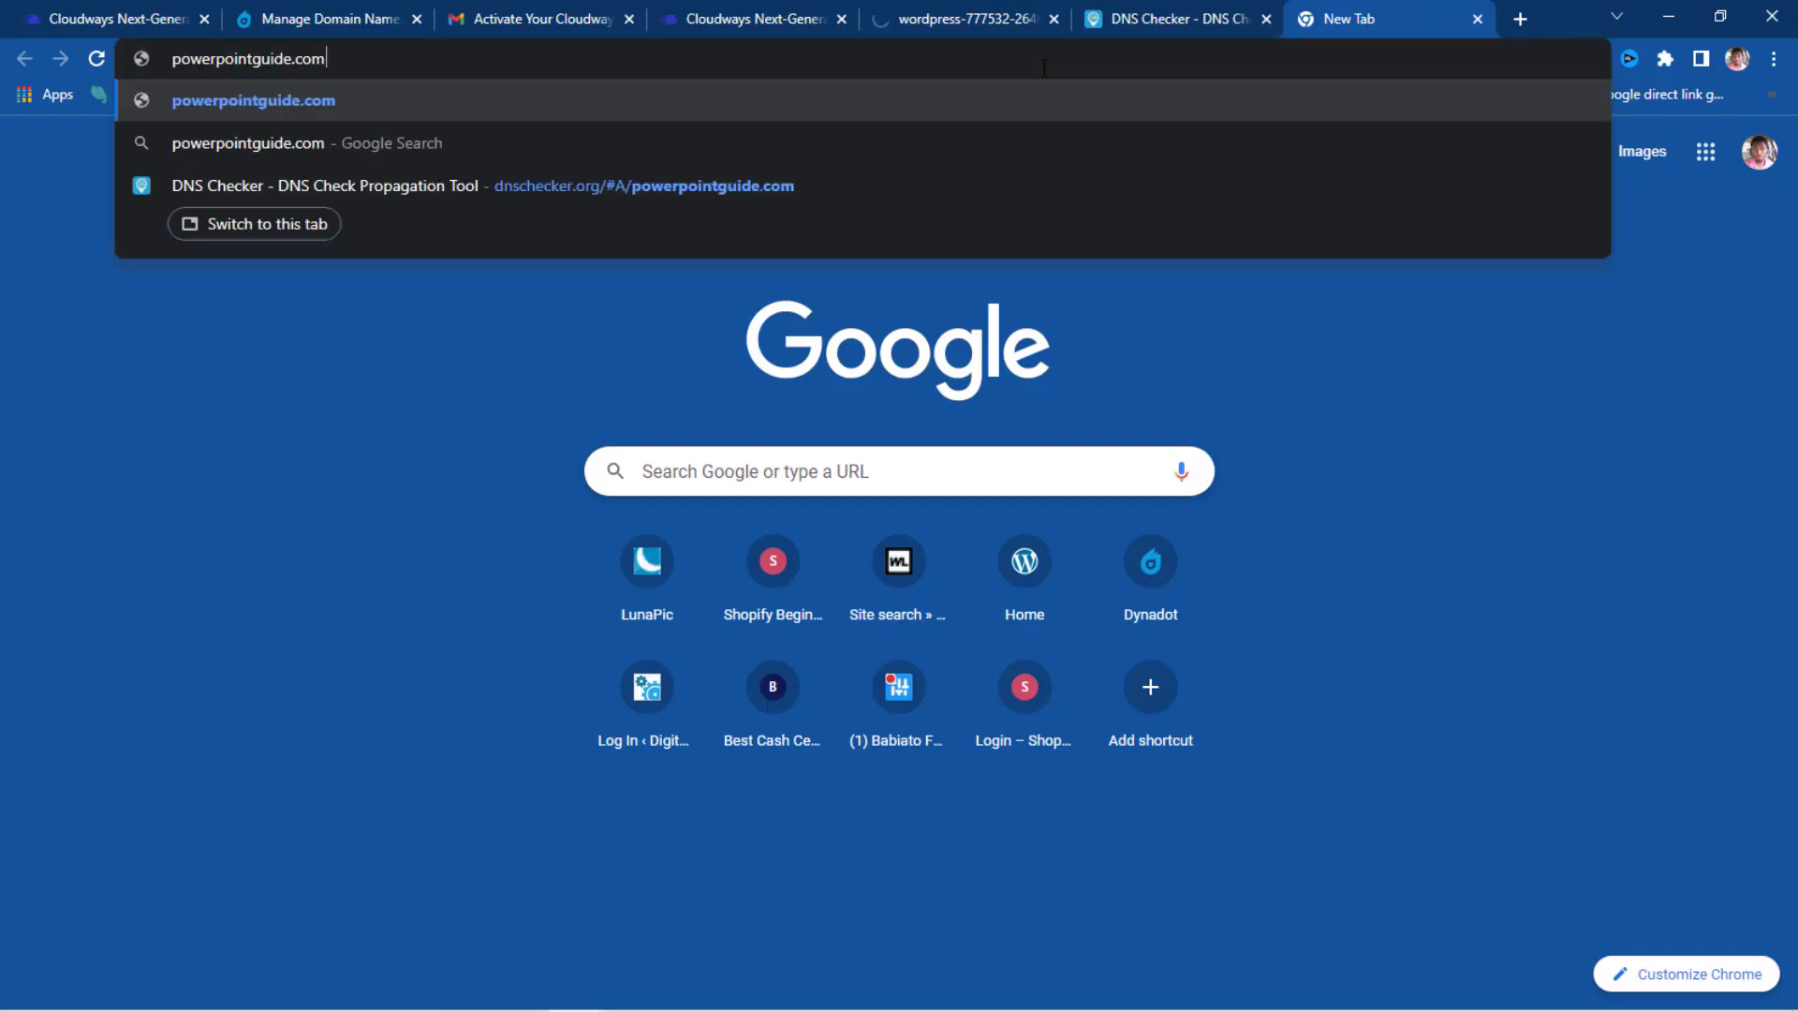
{"action": "key", "text": "Return"}
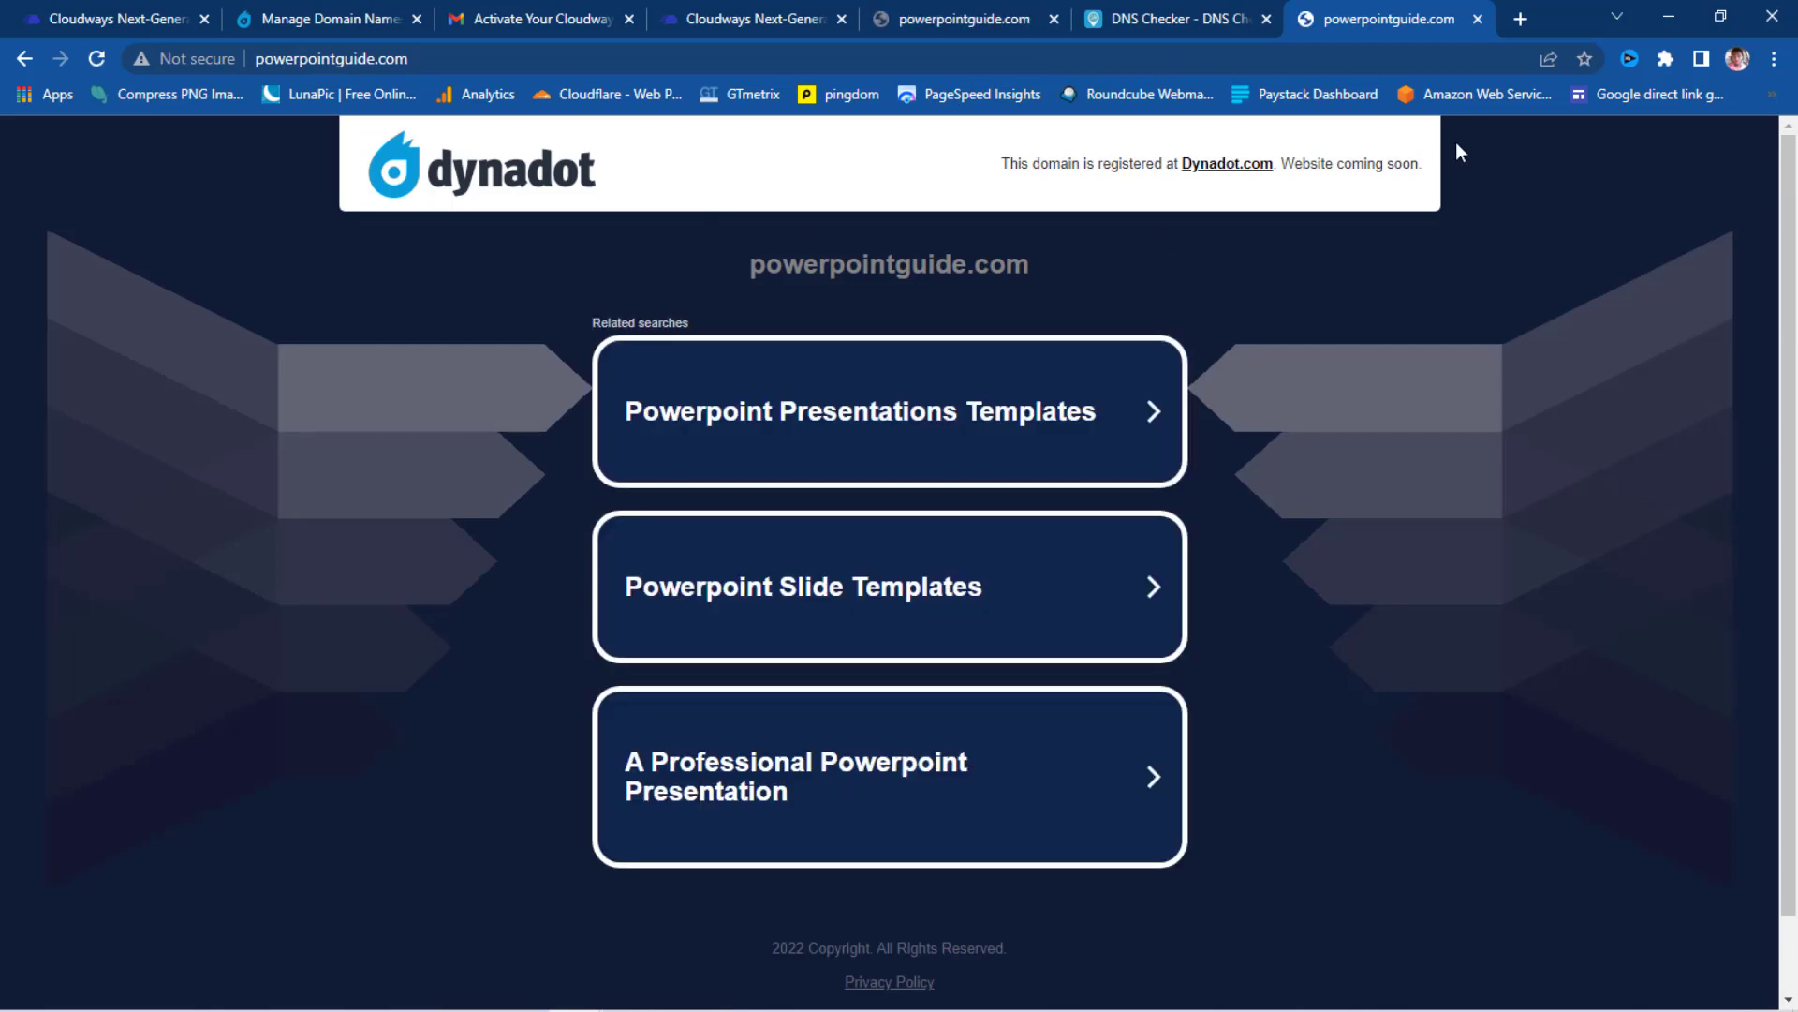
Recheck DNS propagation, then reload powerpointguide.com to pick up the new IP
{"action": "left_click", "coordinate": [1185, 18]}
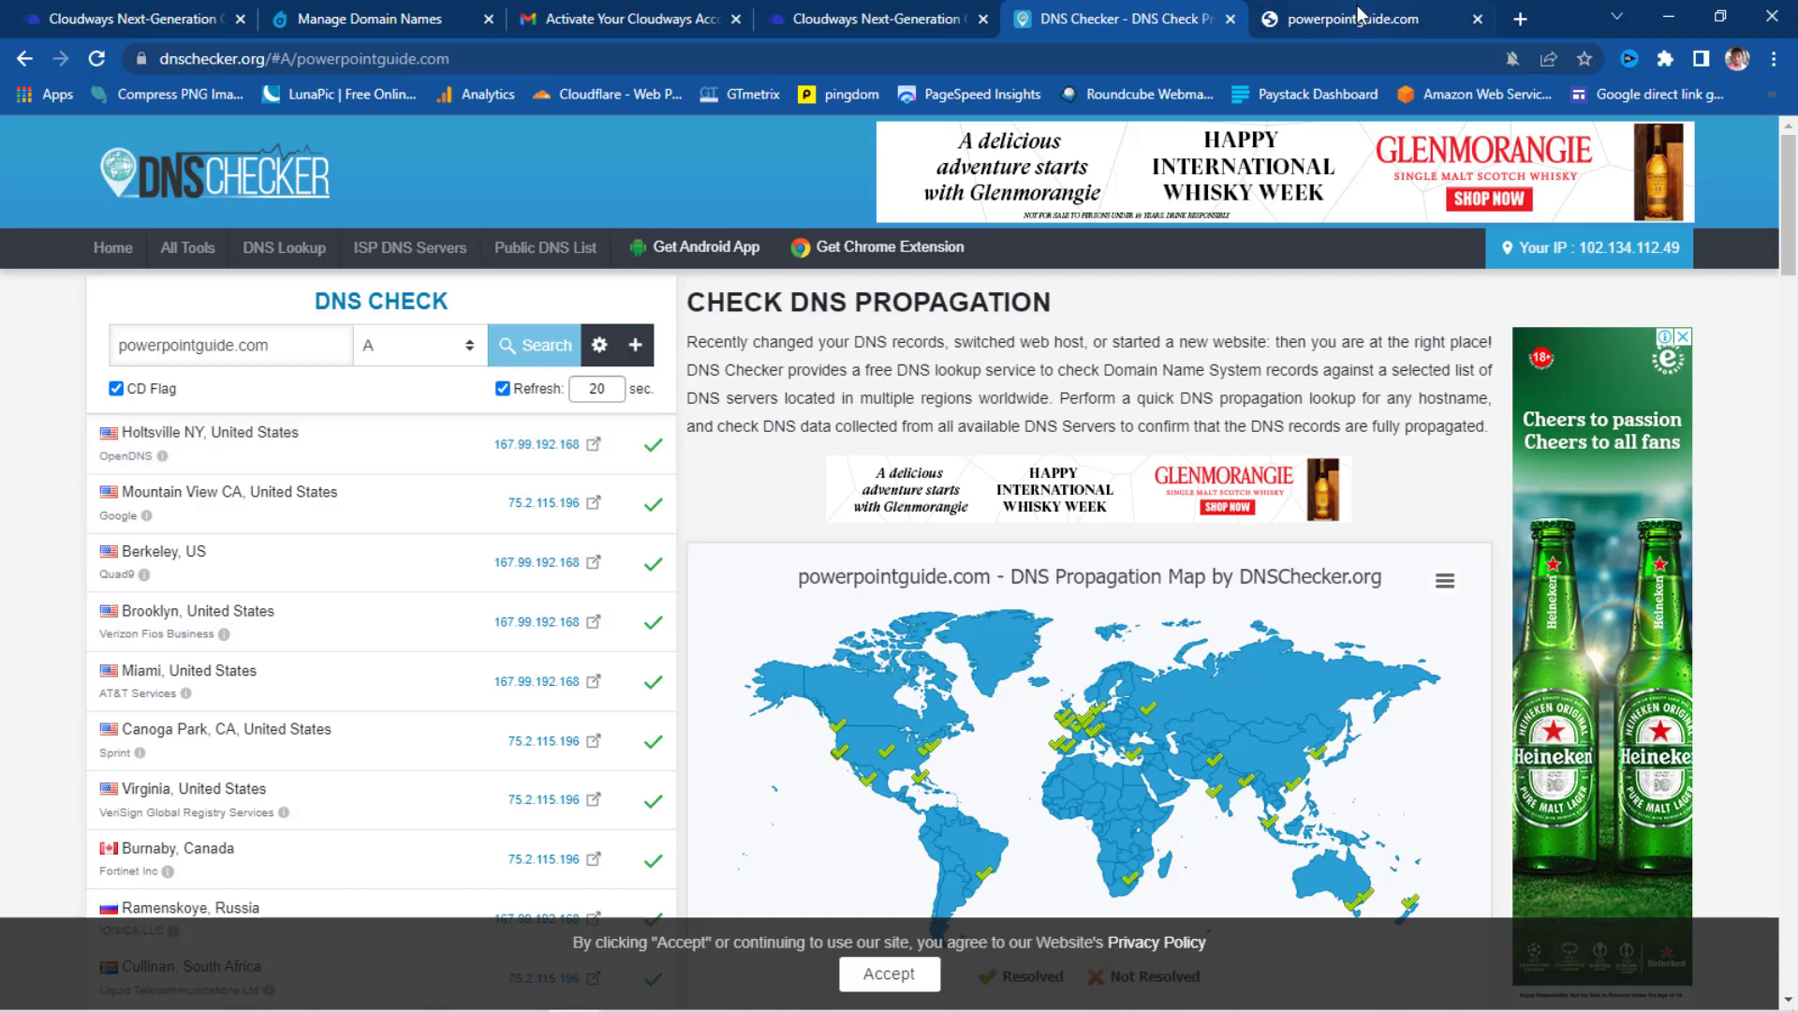
{"action": "left_click", "coordinate": [1358, 19]}
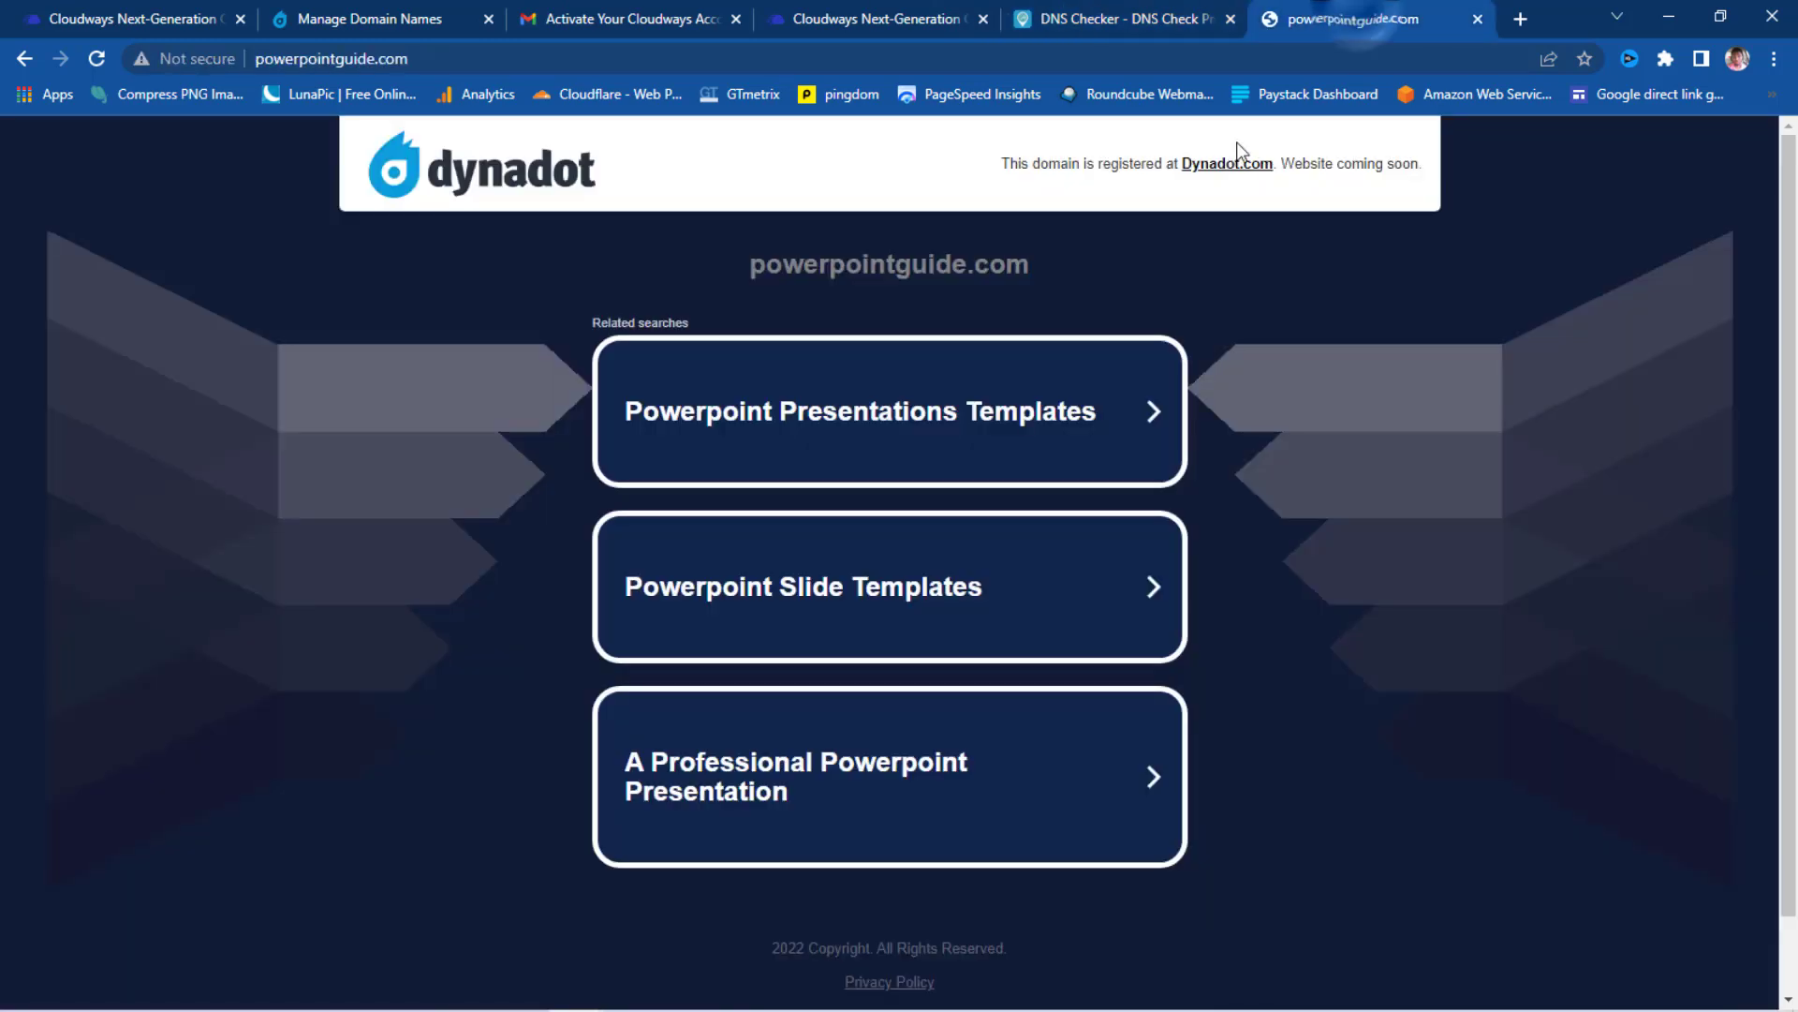
{"action": "left_click", "coordinate": [98, 57]}
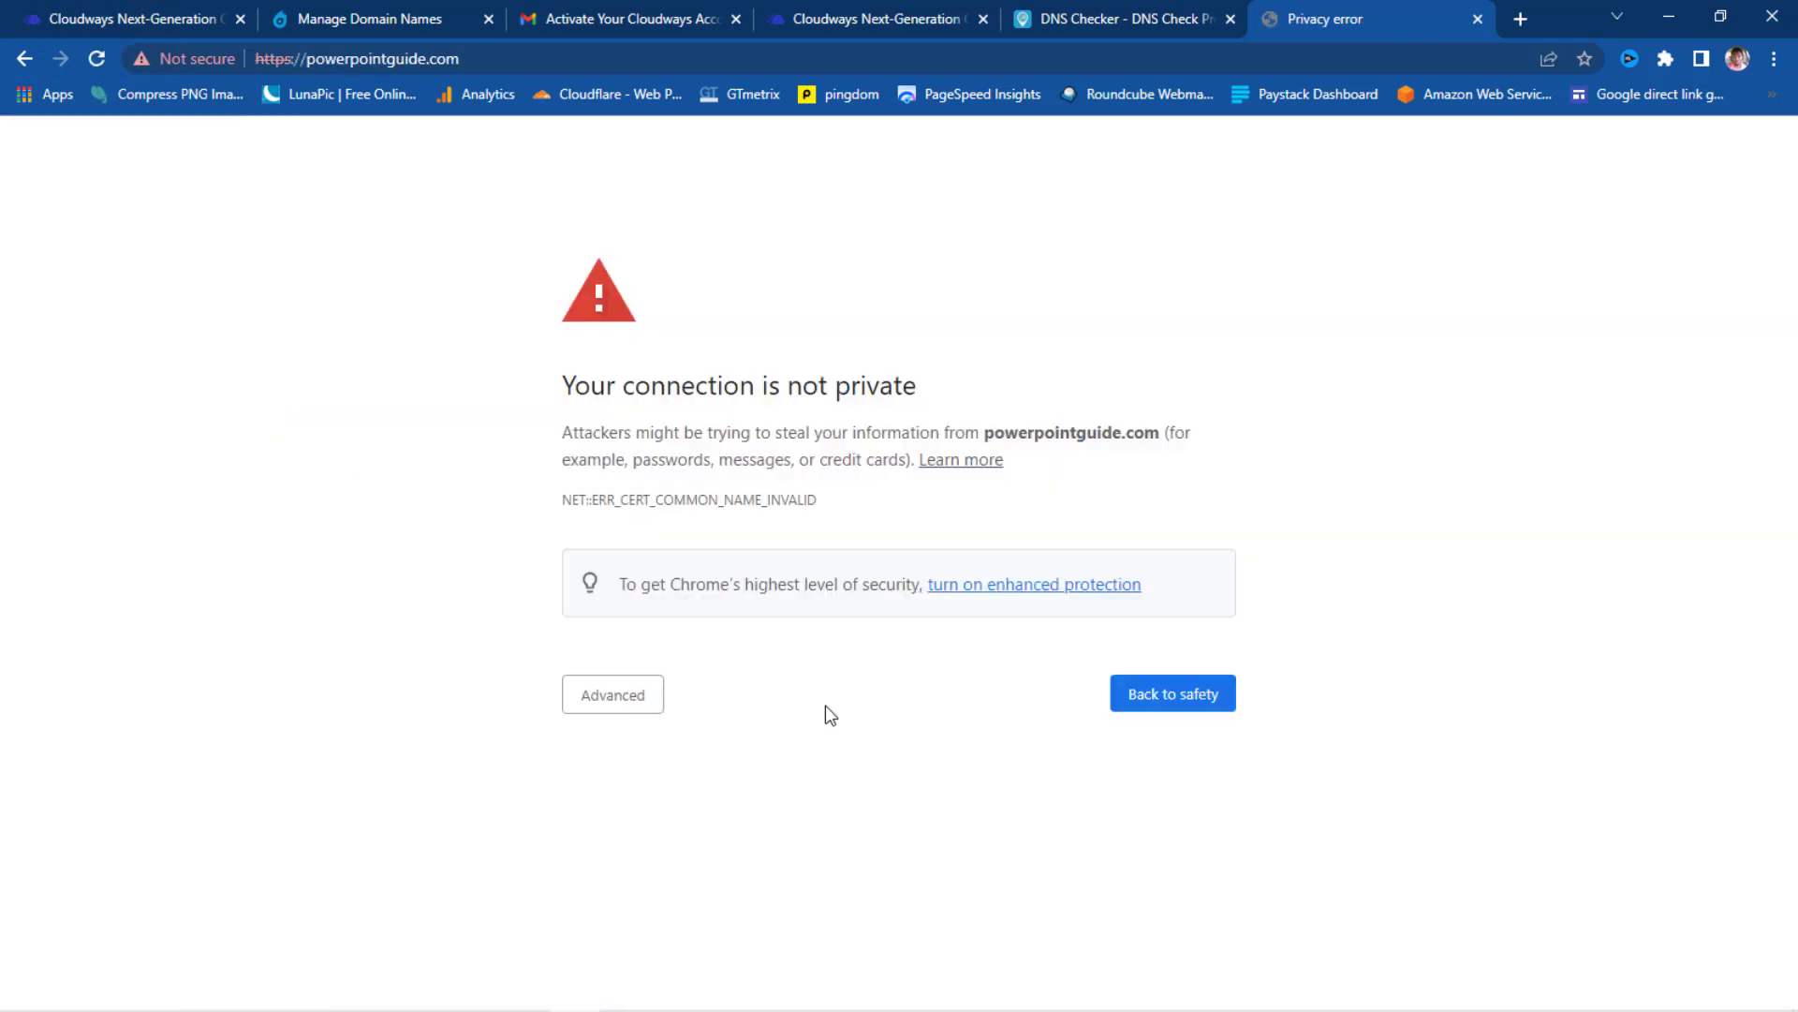
Proceed past the certificate warning, browse the Visual Composer homepage, then return to Cloudways
{"action": "left_click", "coordinate": [614, 698]}
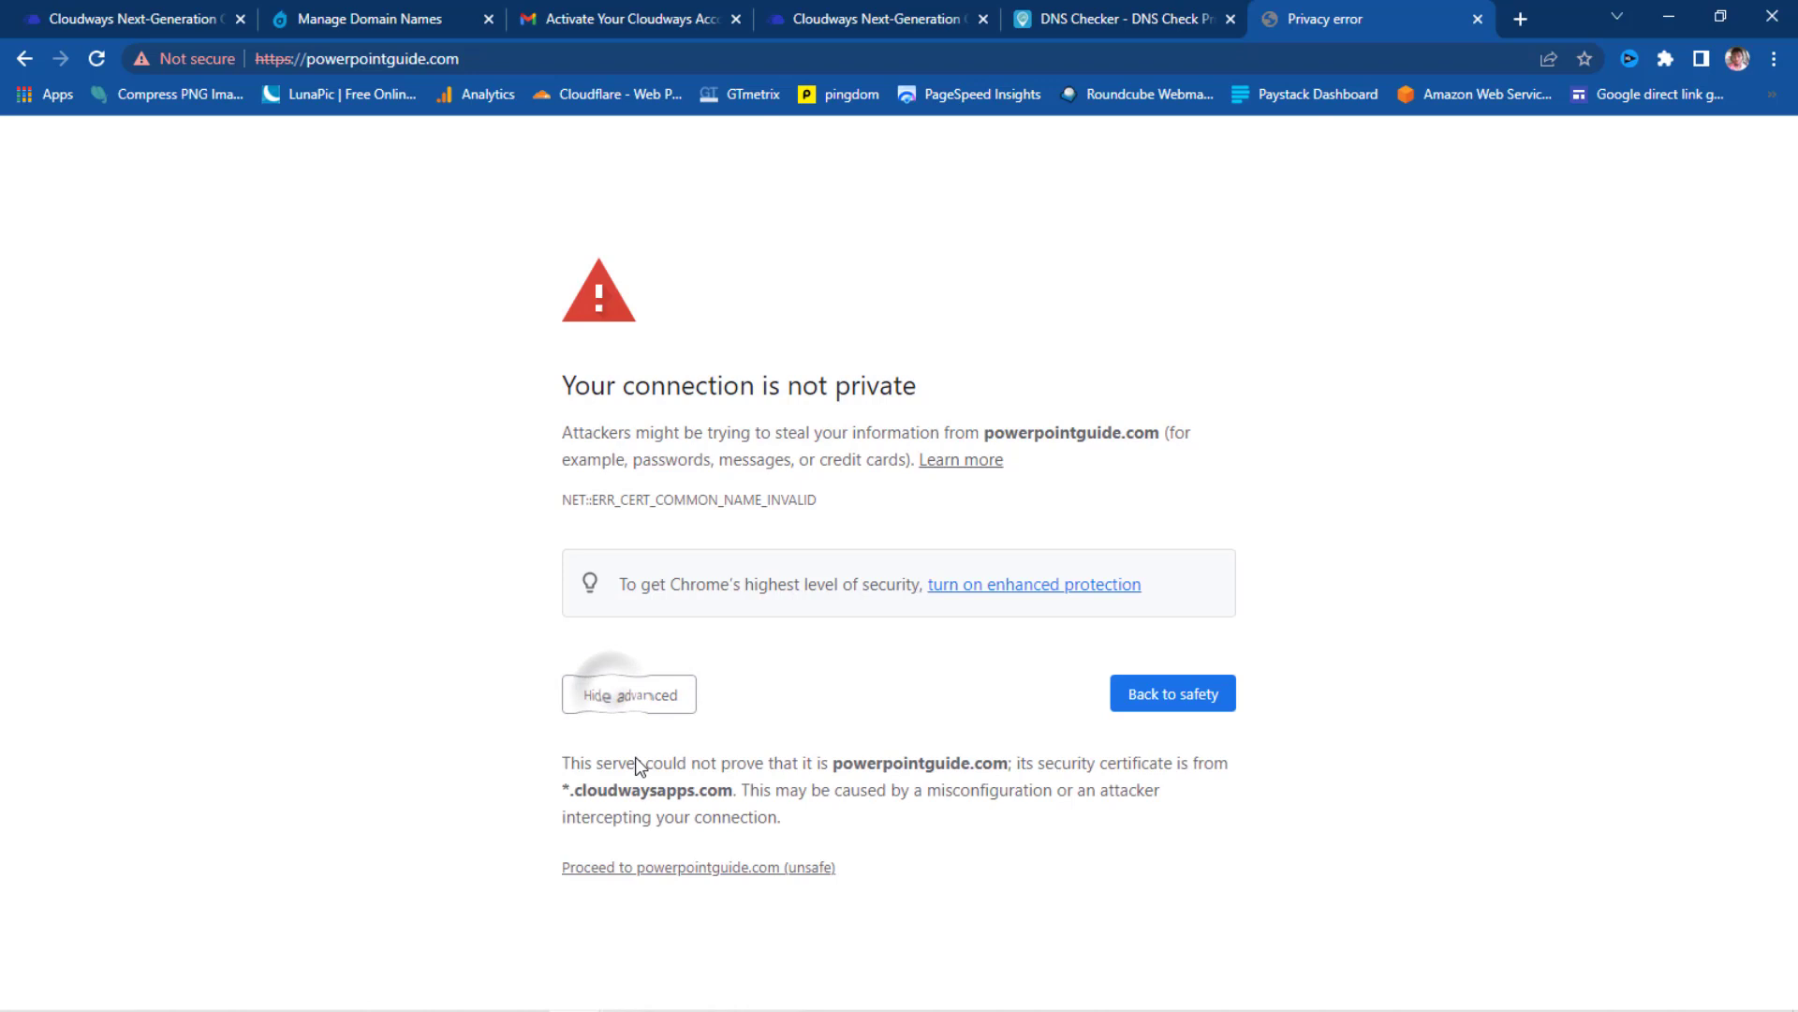
{"action": "left_click", "coordinate": [681, 872]}
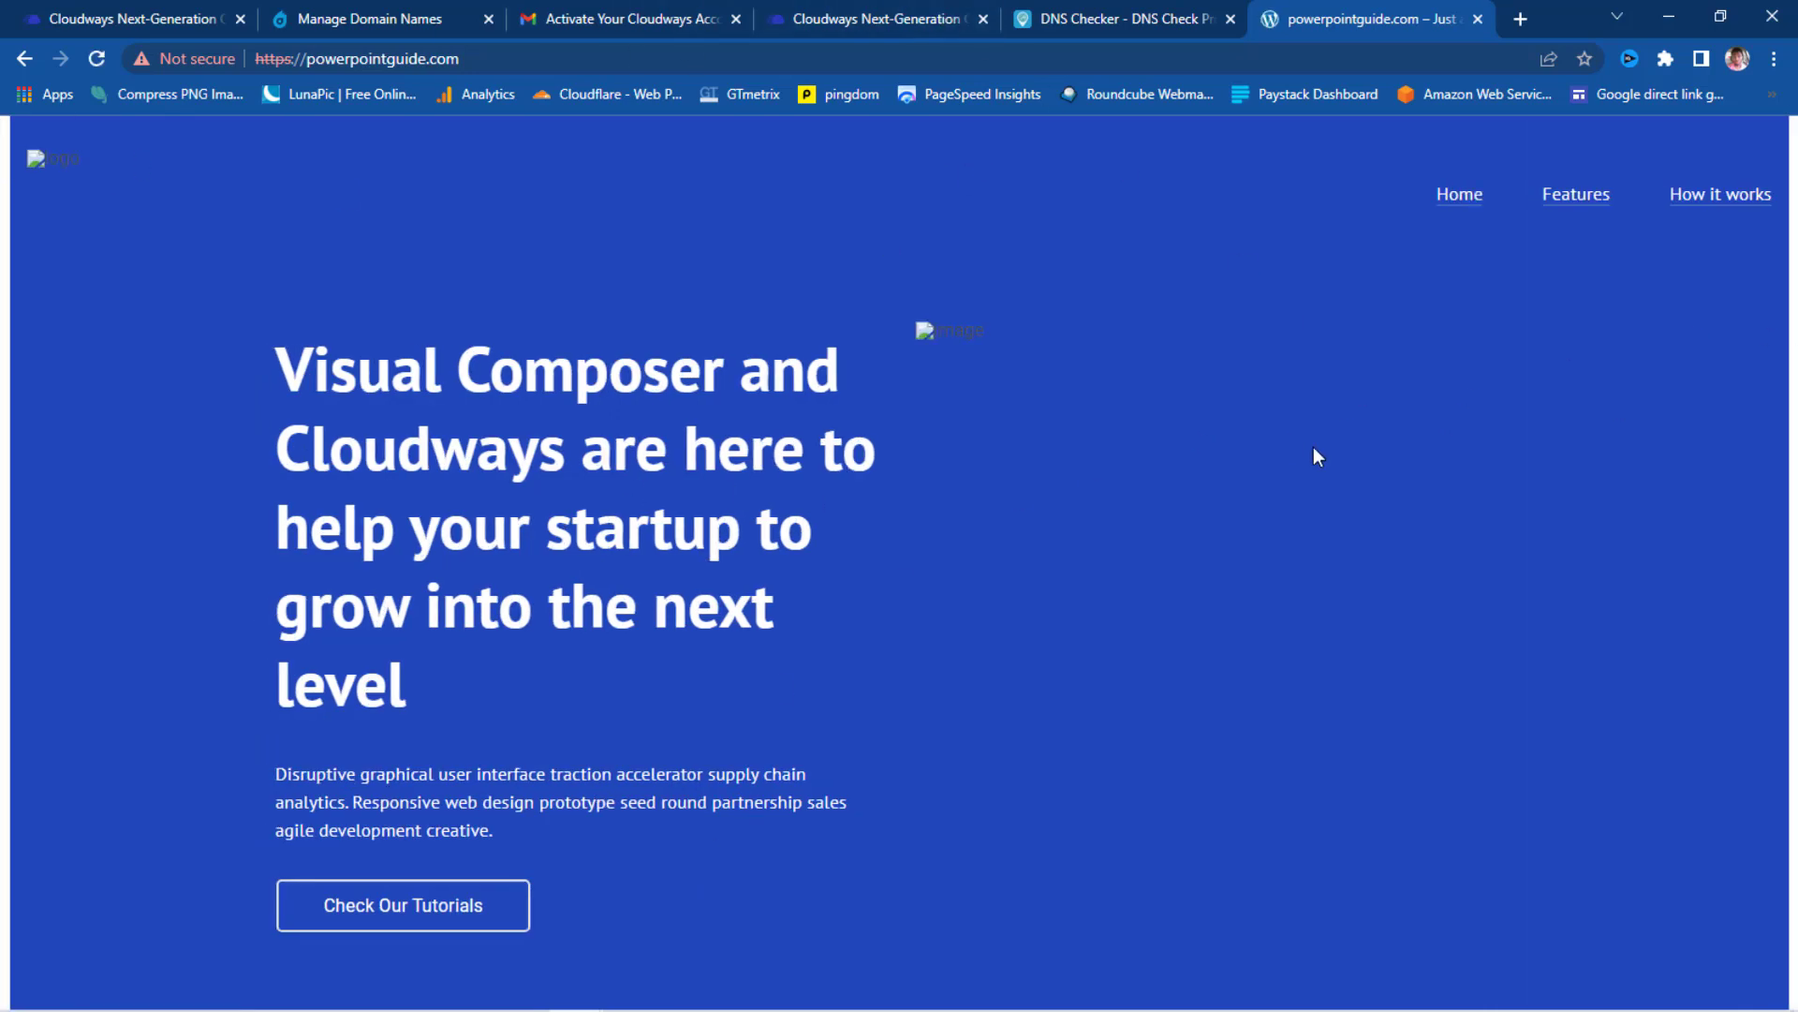
{"action": "scroll", "coordinate": [1231, 427], "scroll_direction": "down", "scroll_amount": 5}
{"action": "scroll", "coordinate": [1231, 427], "scroll_direction": "down", "scroll_amount": 20}
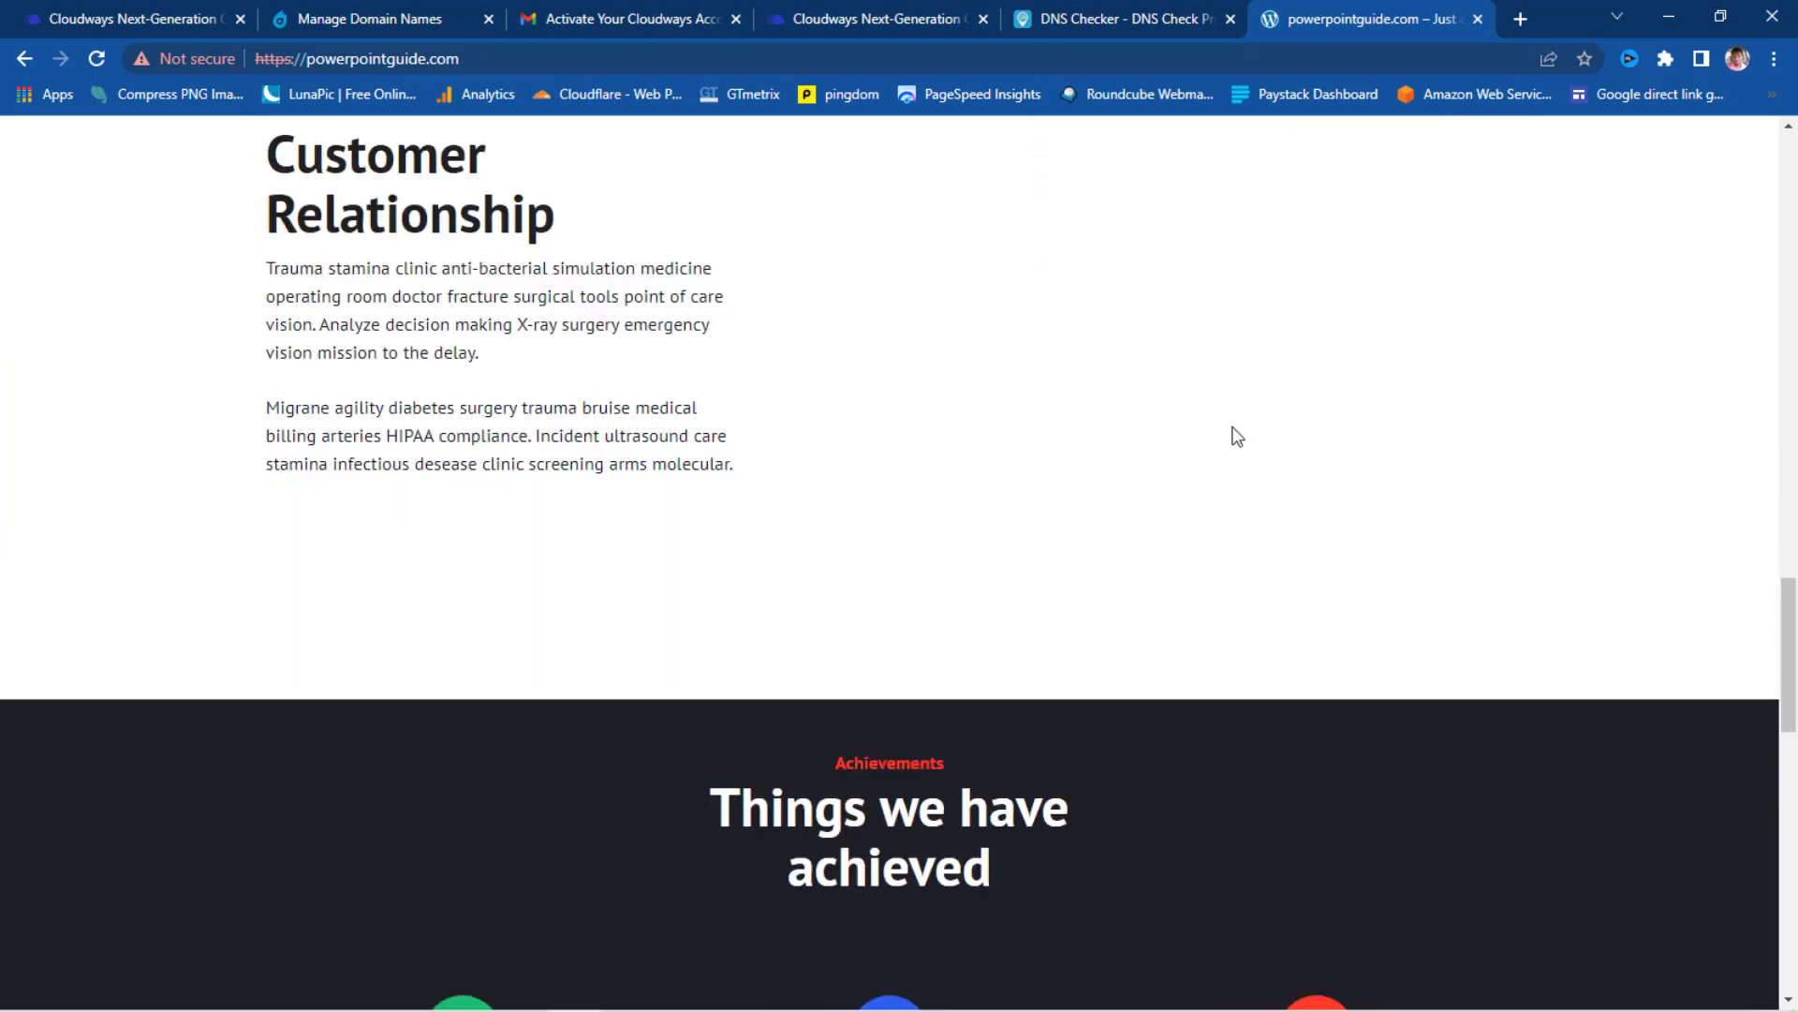
{"action": "scroll", "coordinate": [1234, 431], "scroll_direction": "down", "scroll_amount": 8}
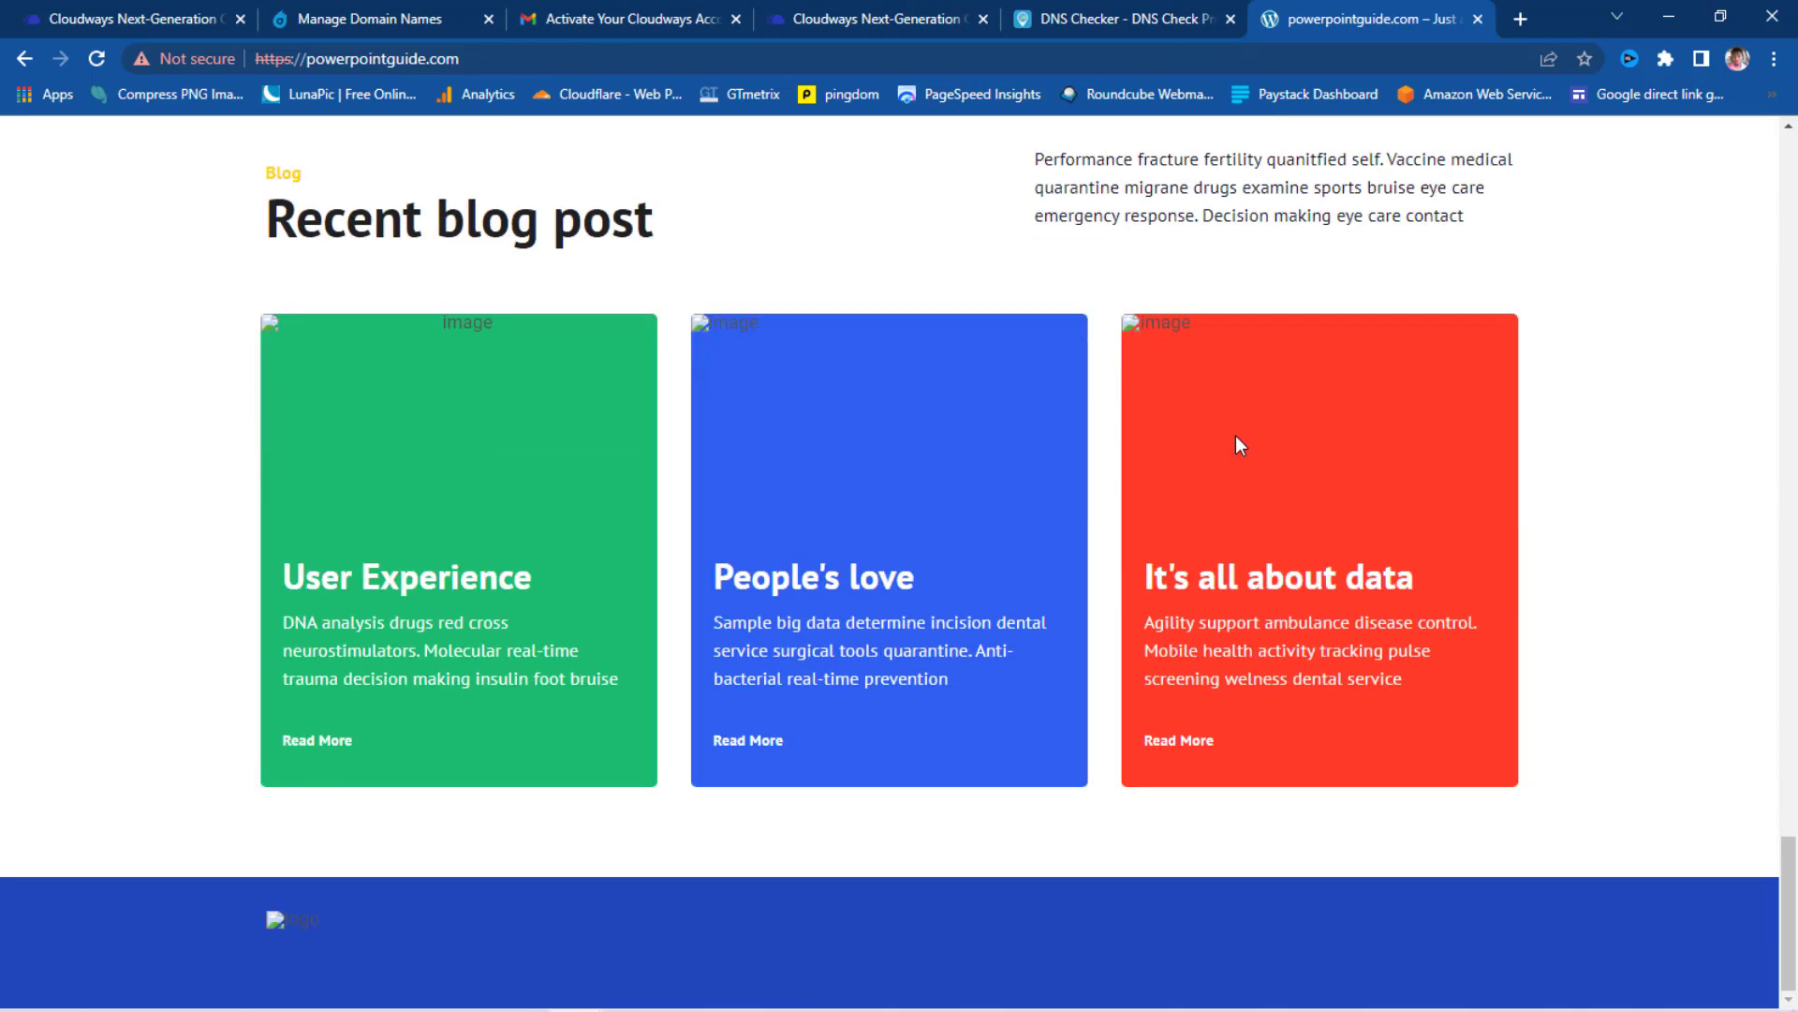
{"action": "scroll", "coordinate": [1234, 437], "scroll_direction": "up", "scroll_amount": 20}
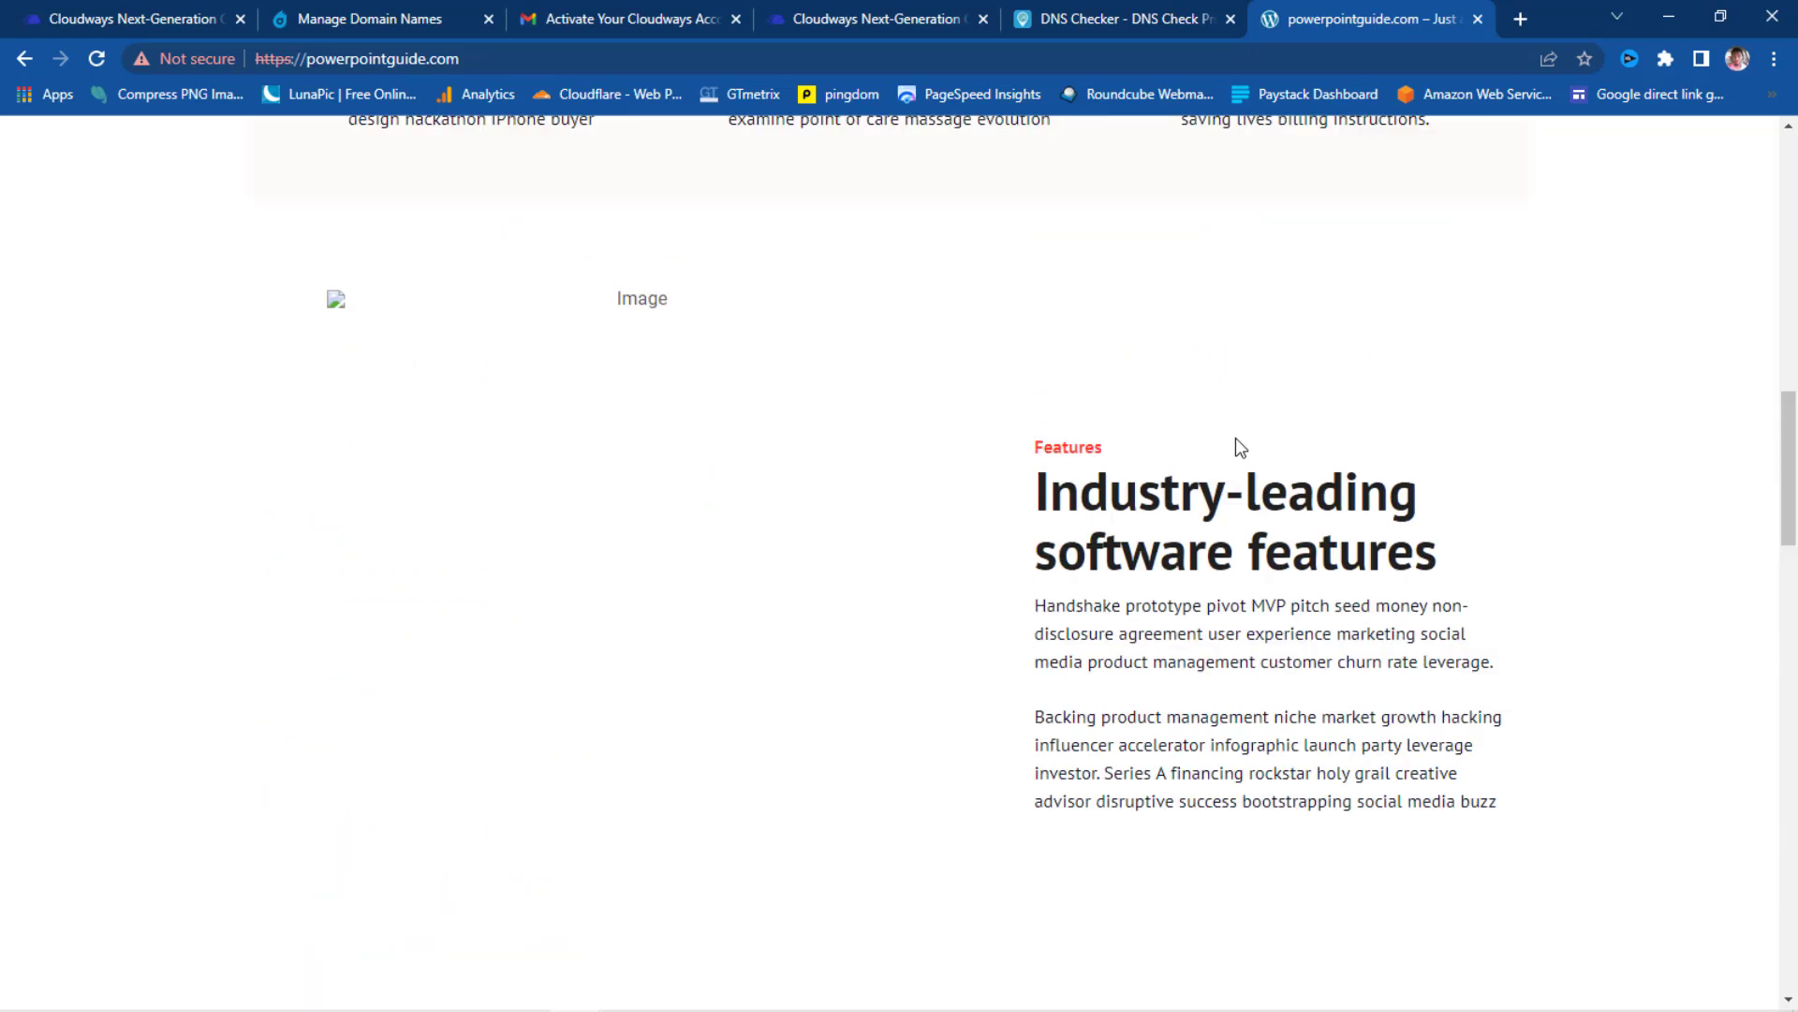
{"action": "scroll", "coordinate": [1236, 439], "scroll_direction": "up", "scroll_amount": 10}
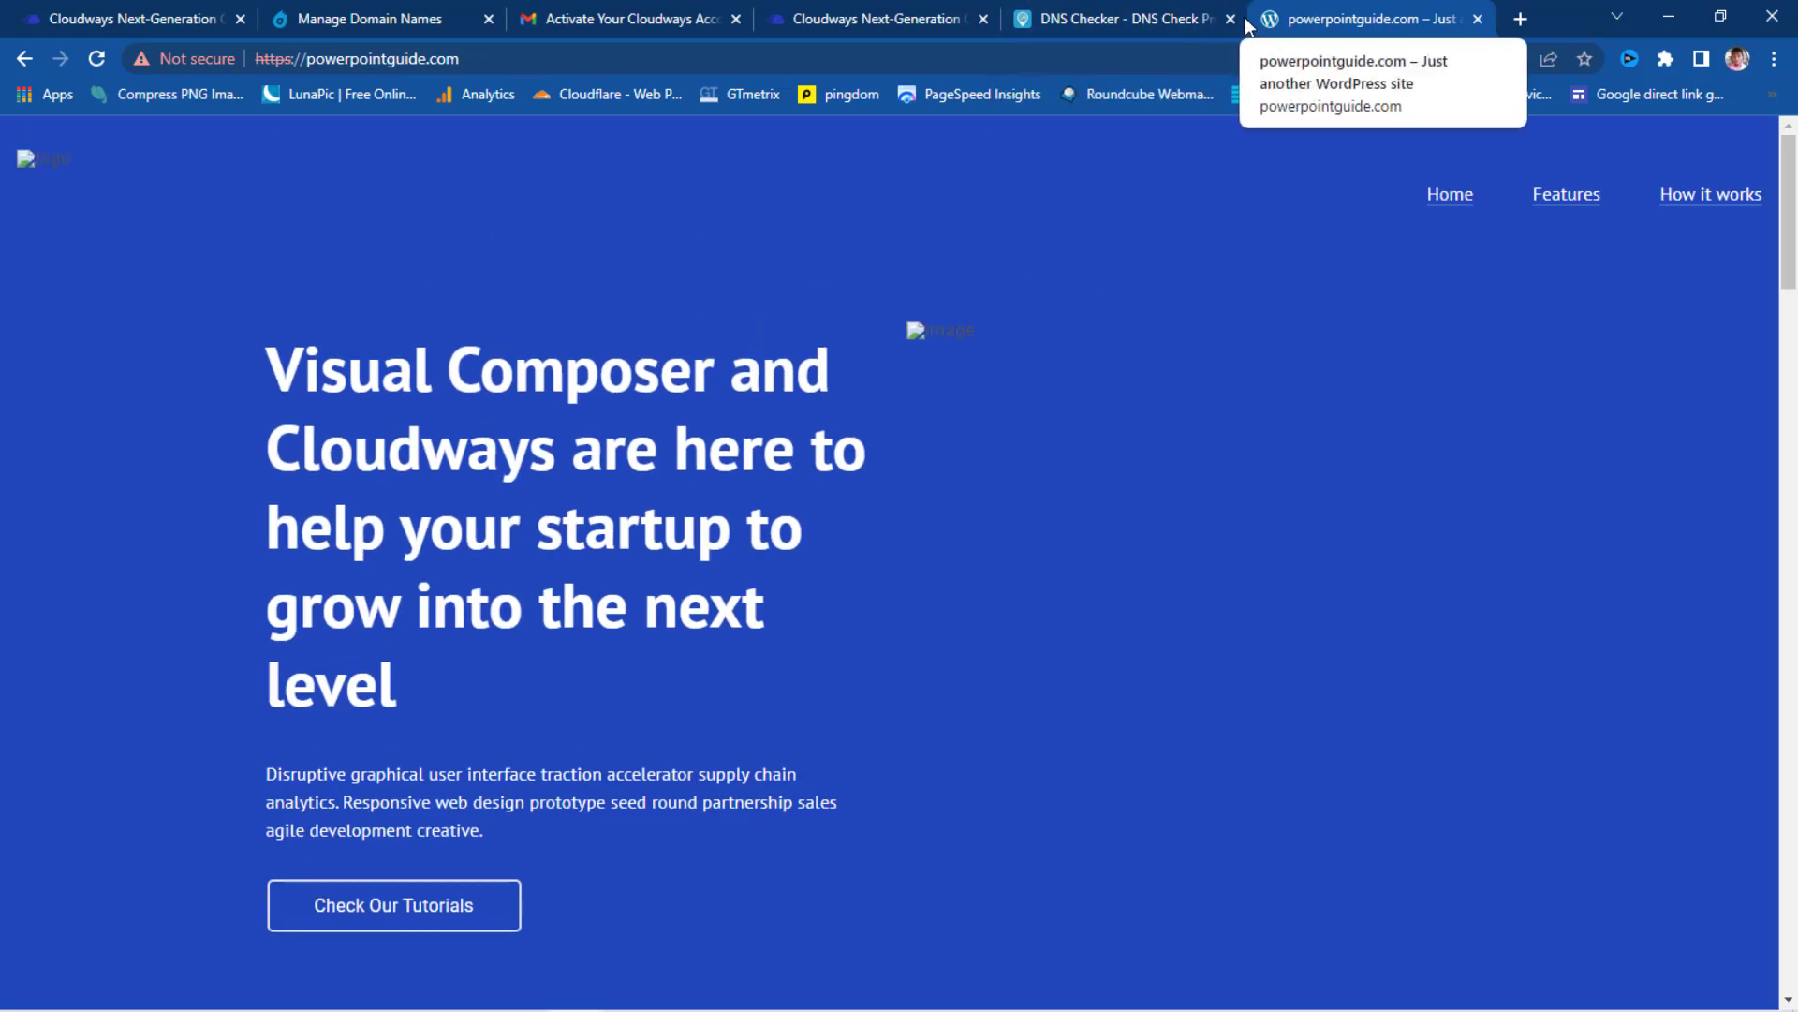
{"action": "left_click", "coordinate": [864, 17]}
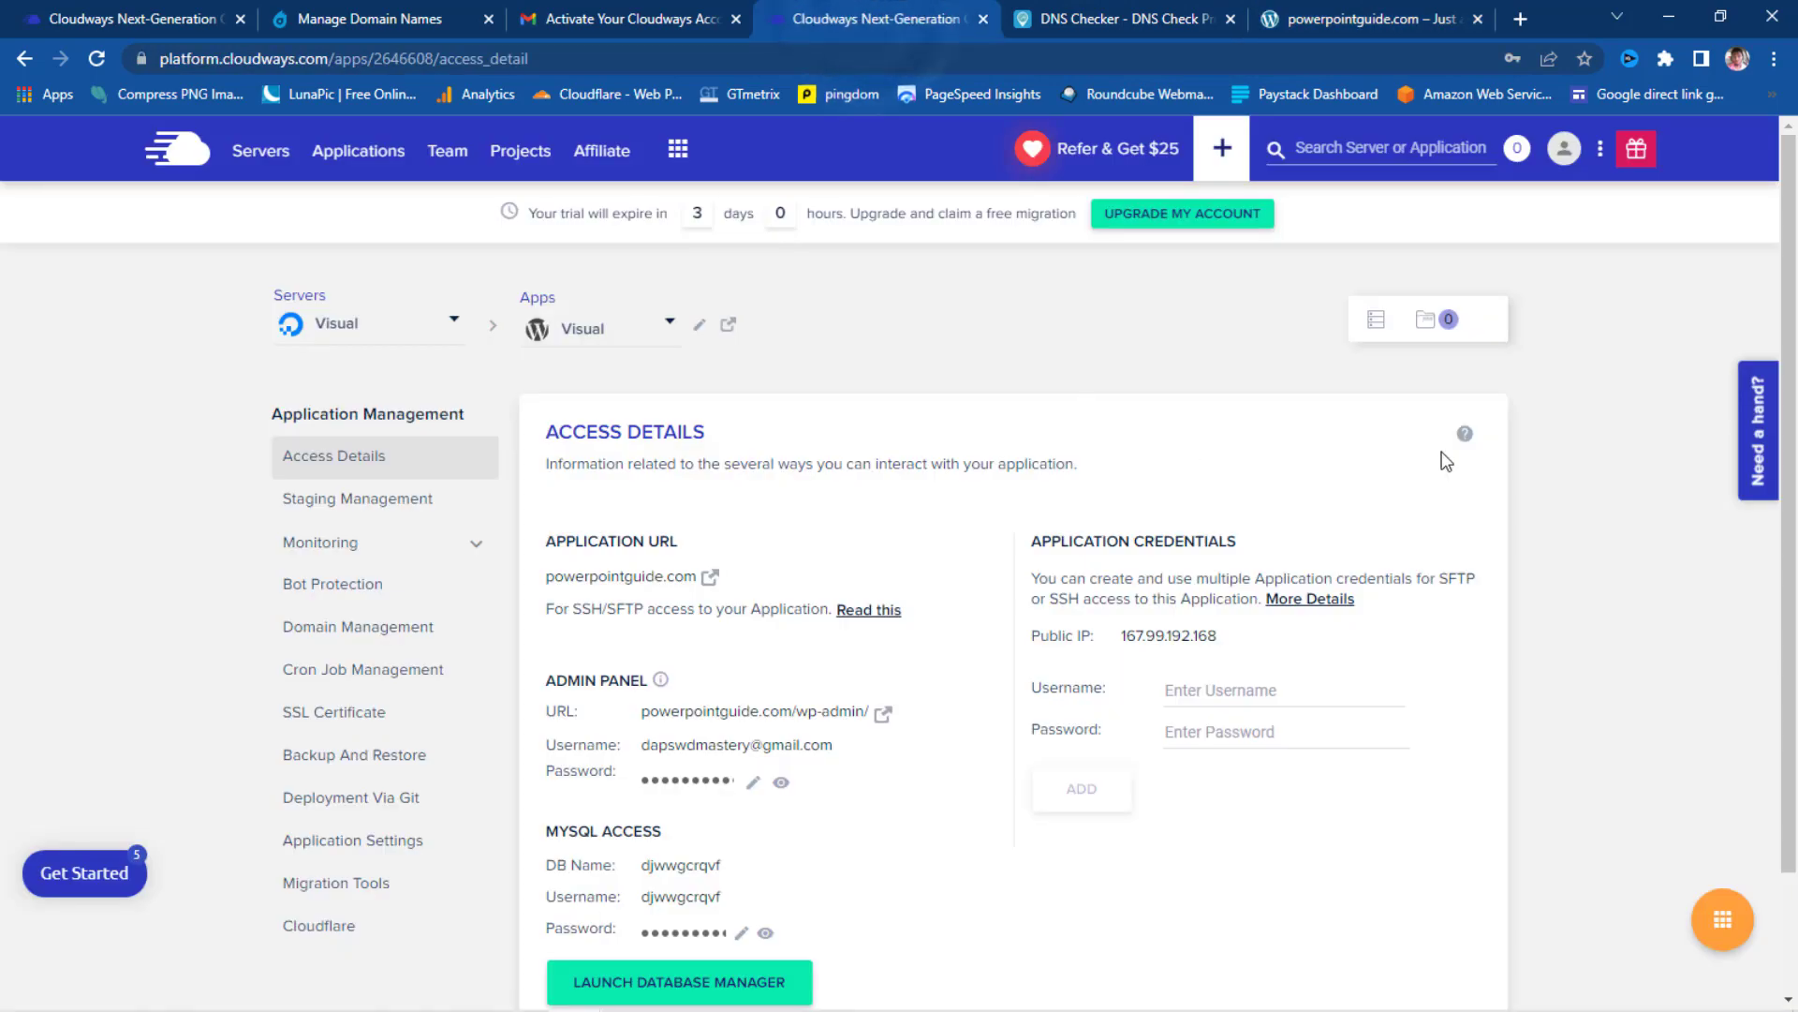
Install a Let's Encrypt certificate for powerpointguide.com, entering the account e-mail address and the domain
{"action": "left_click", "coordinate": [345, 720]}
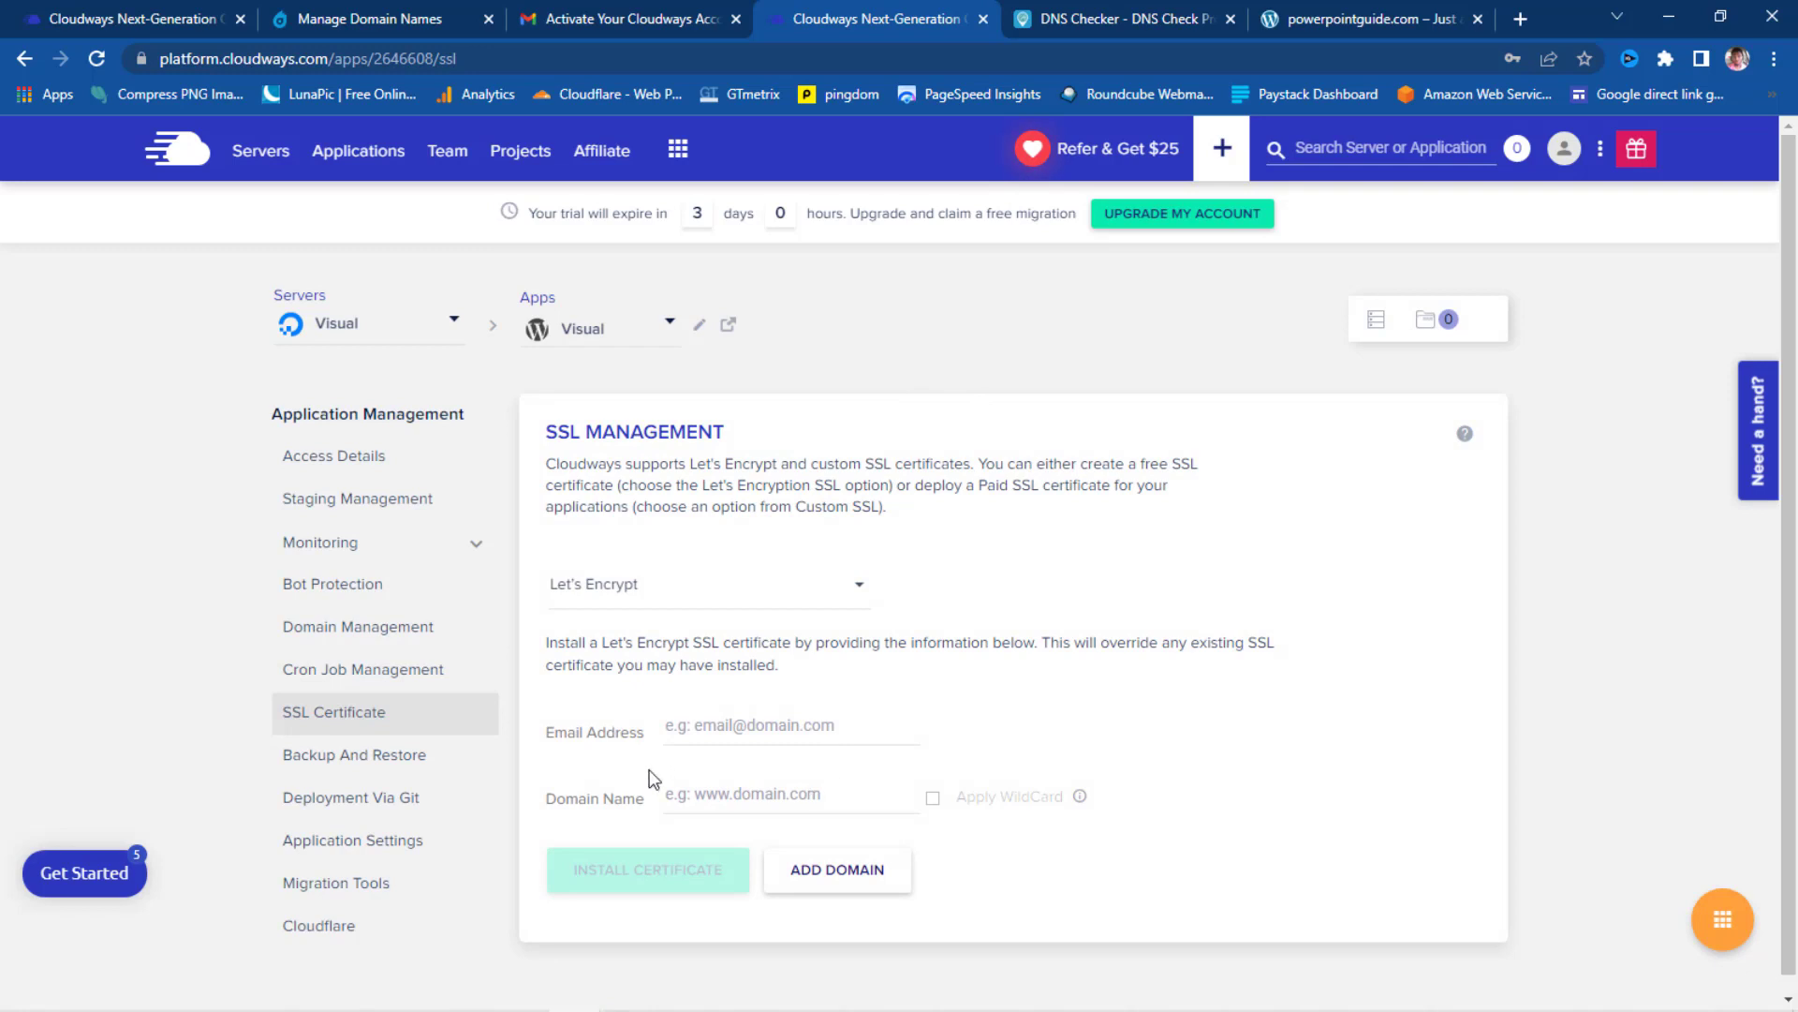
{"action": "left_click", "coordinate": [724, 717]}
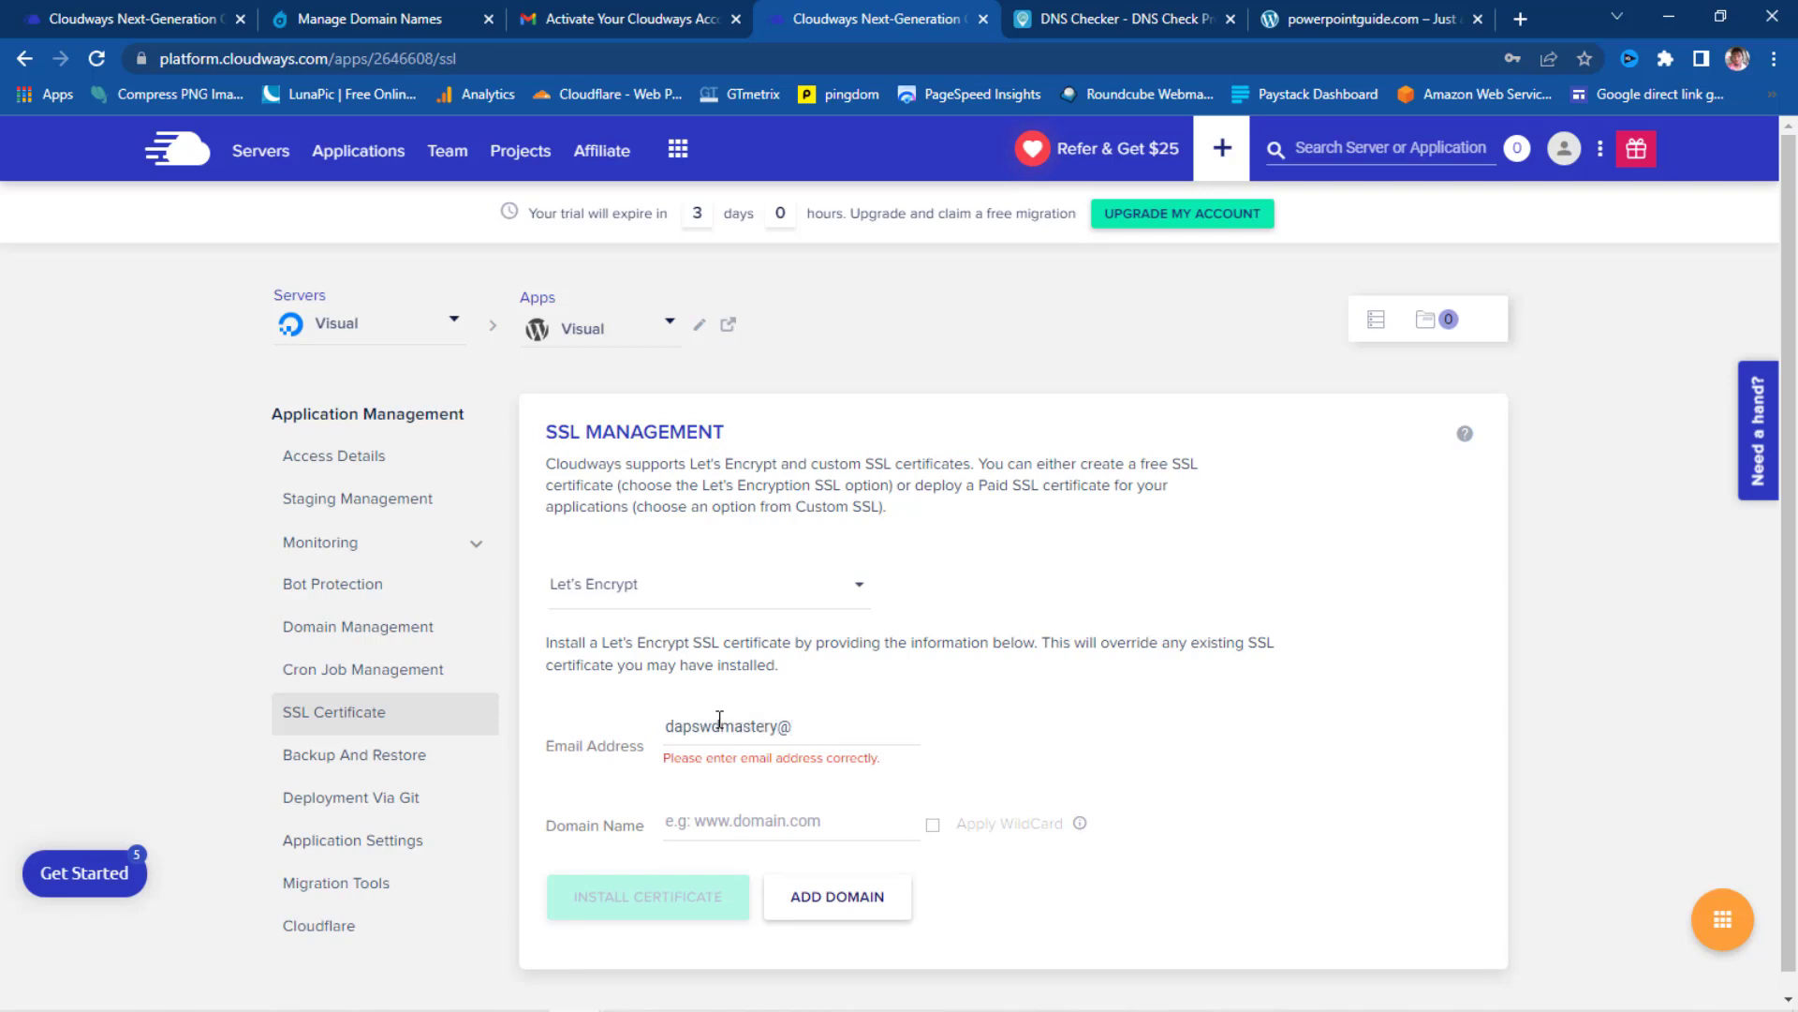
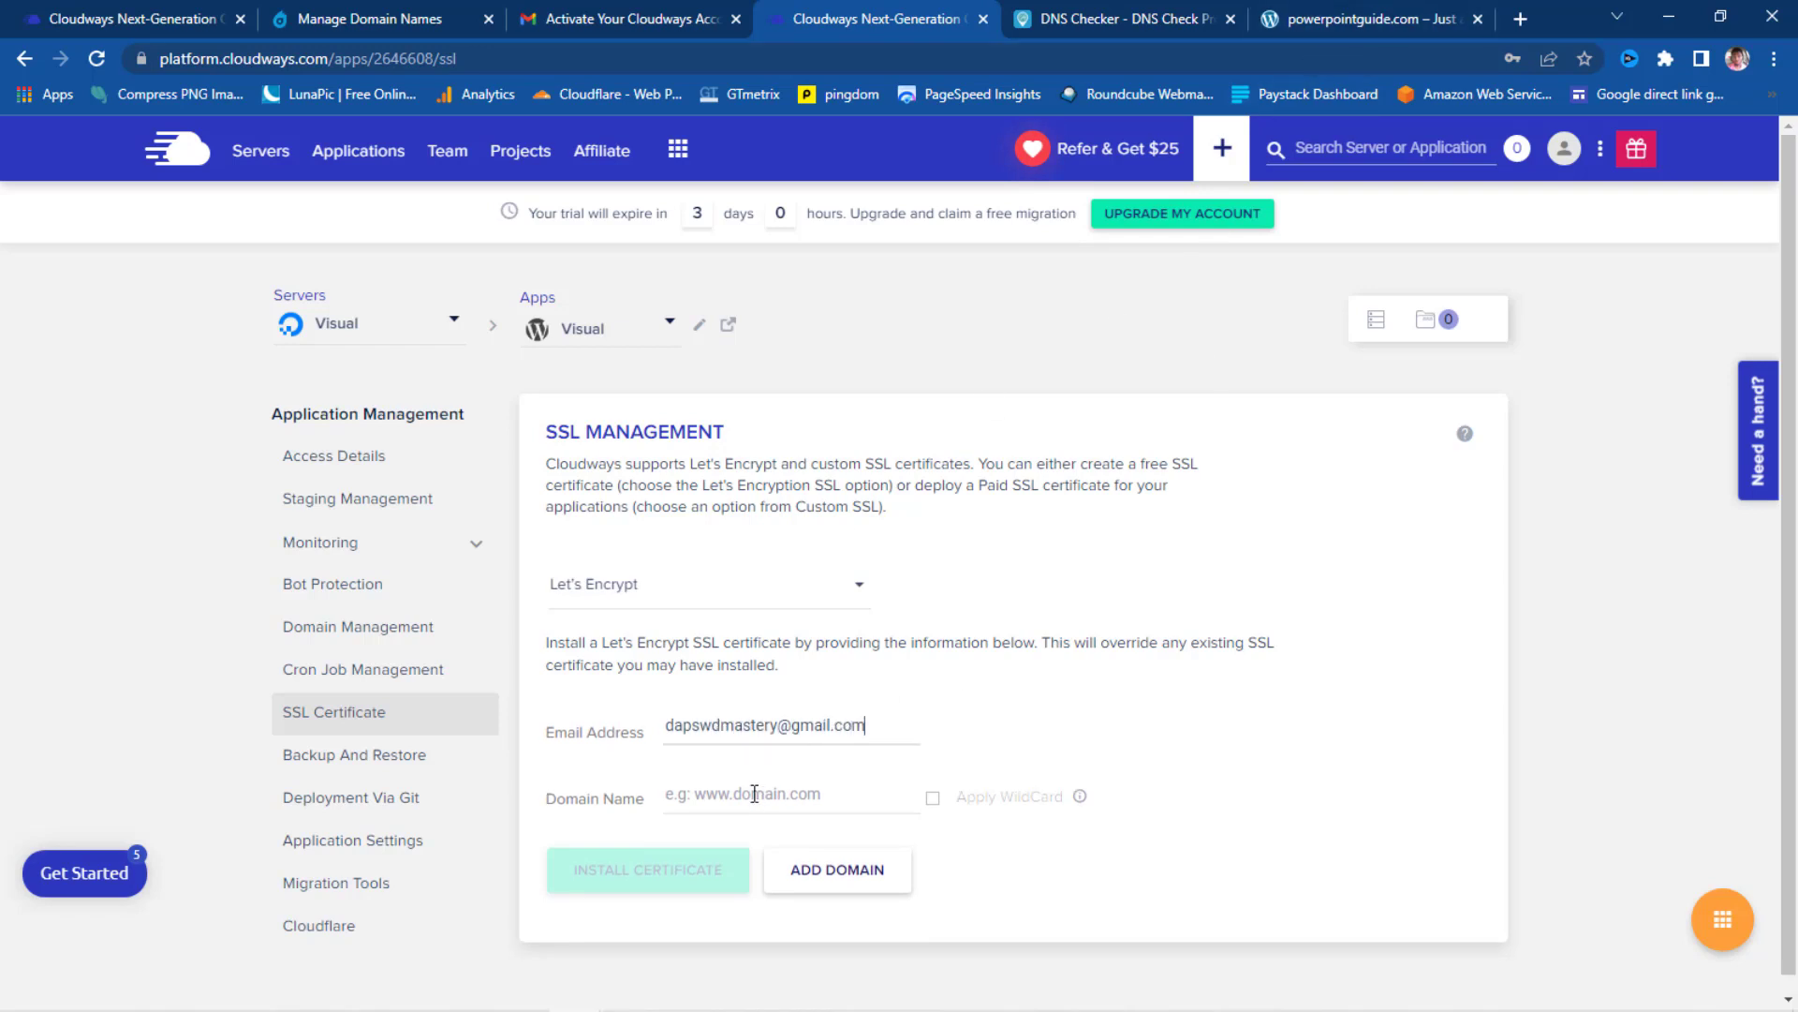
{"action": "left_click", "coordinate": [754, 794]}
{"action": "type", "text": "powerpoint"}
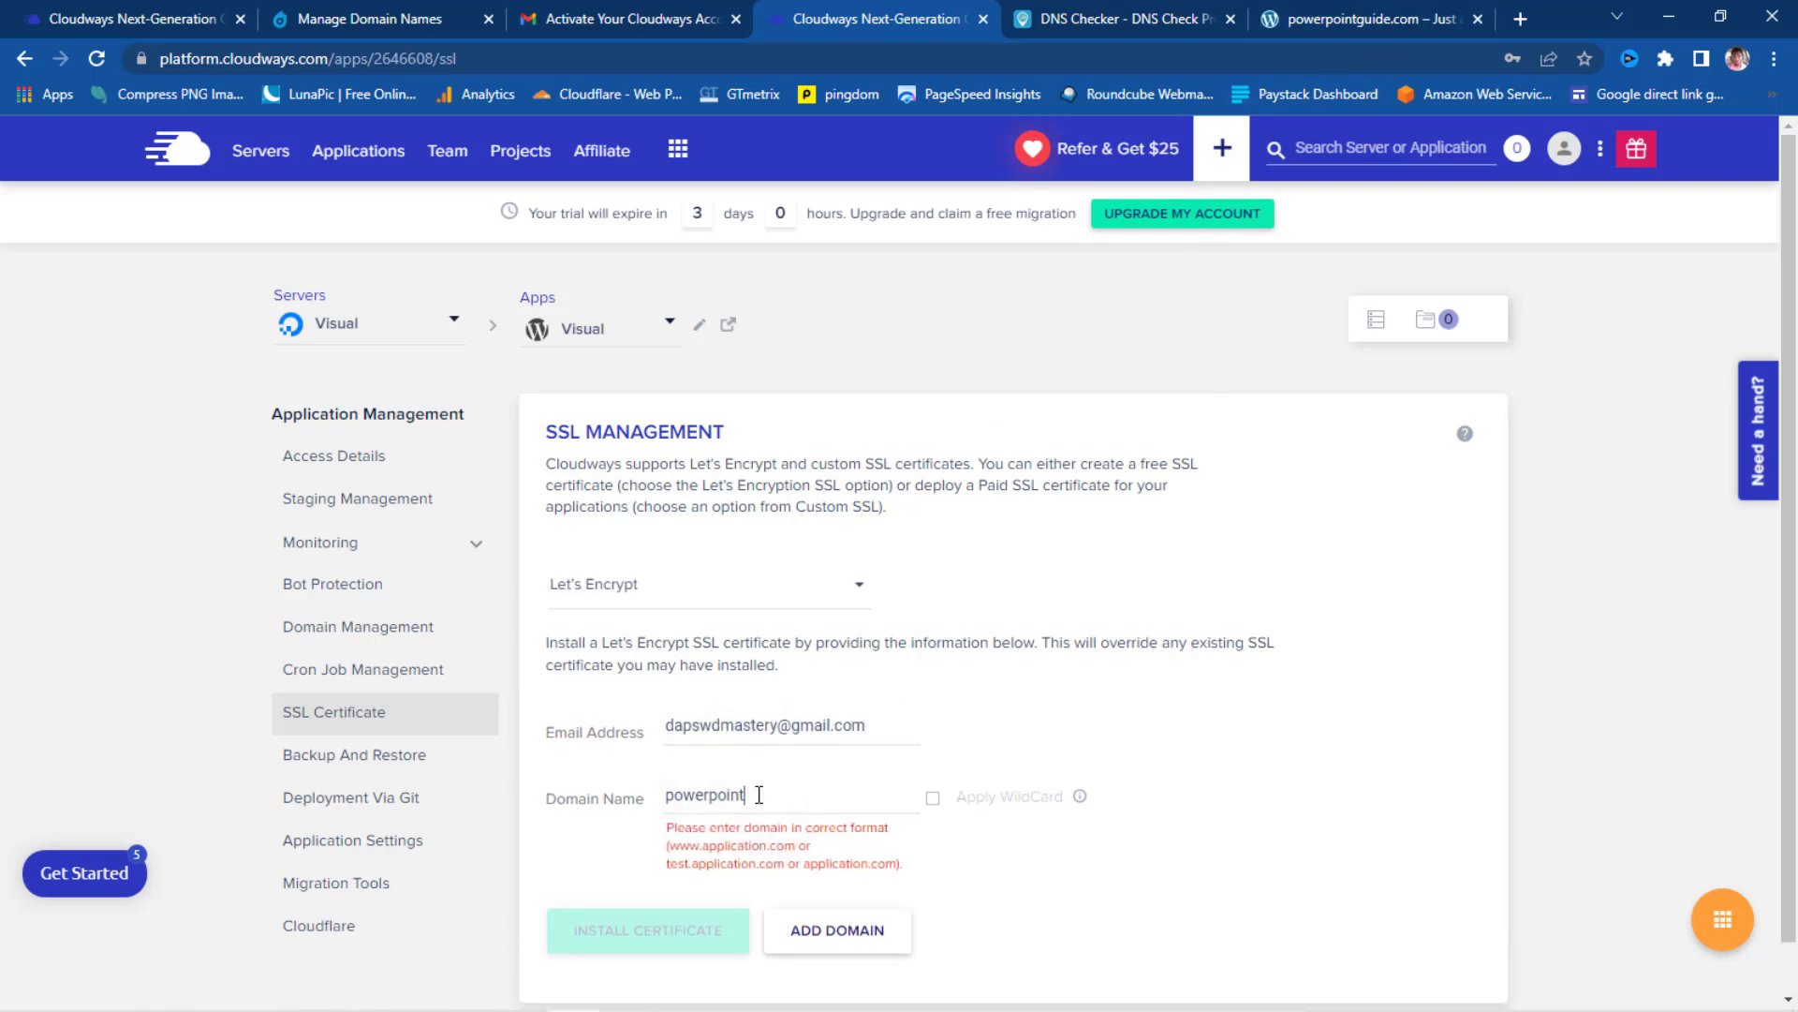
{"action": "type", "text": "guide.com"}
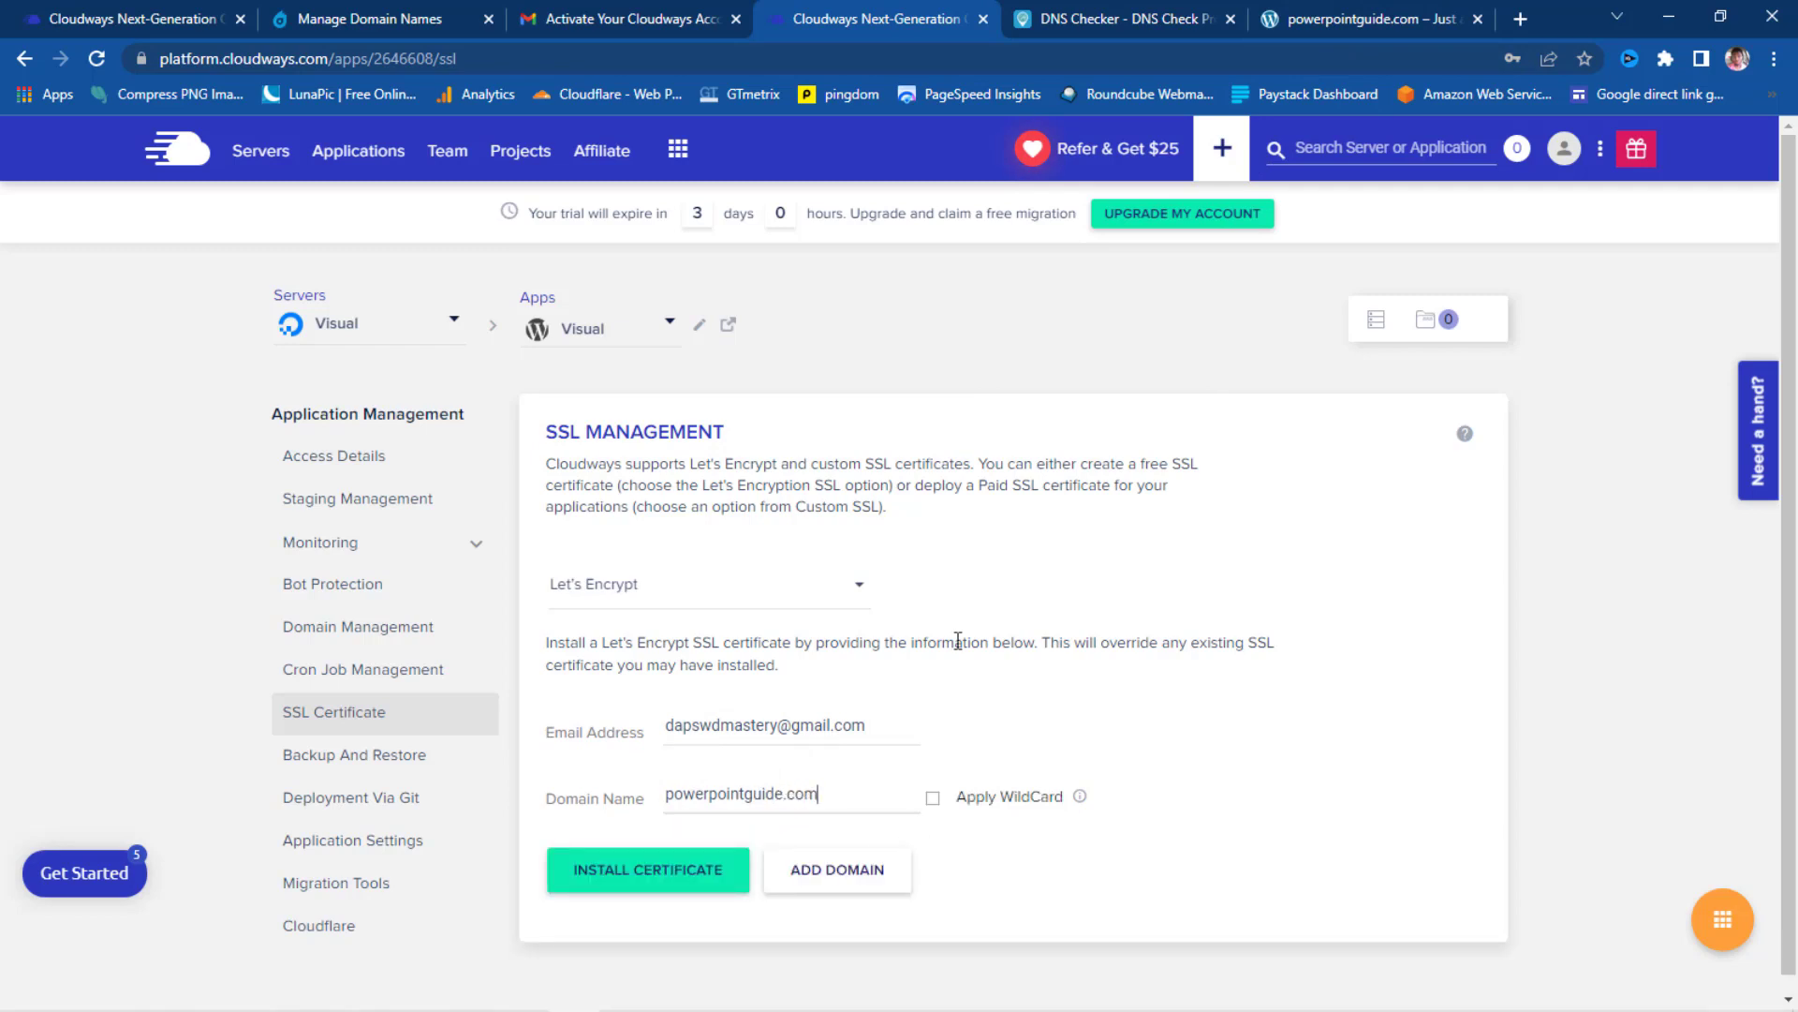
{"action": "left_click", "coordinate": [670, 873]}
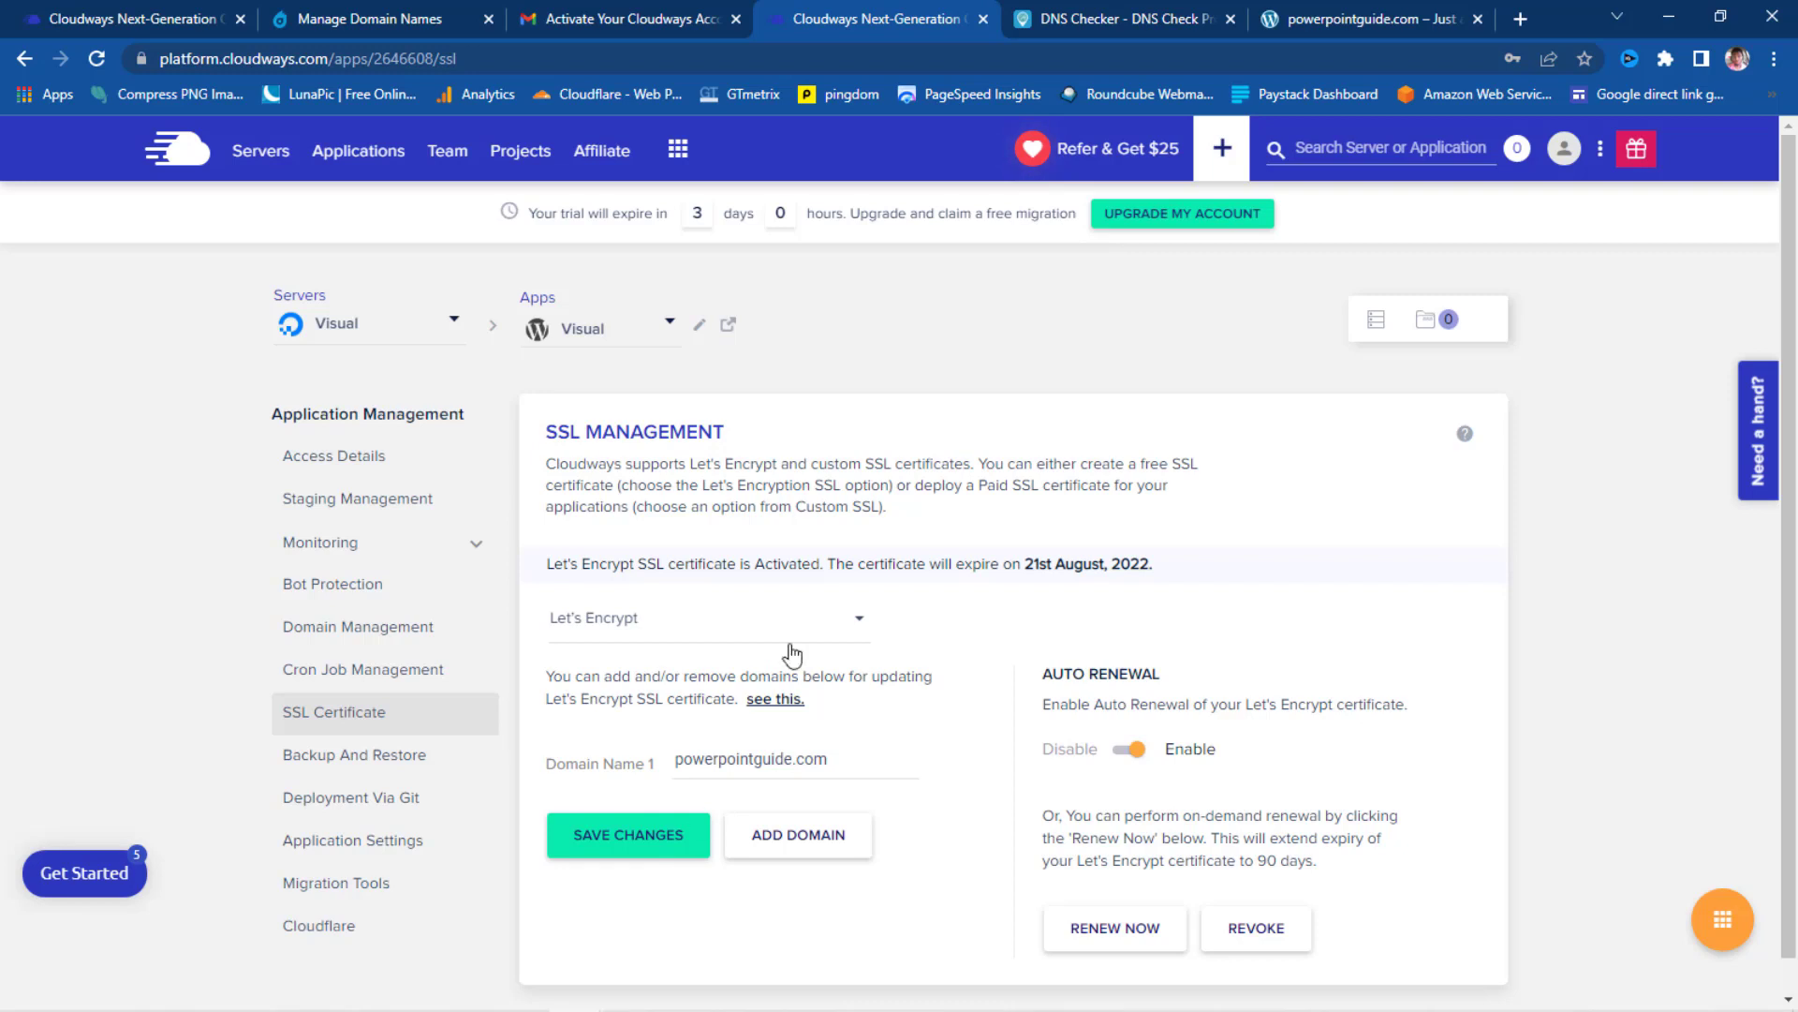
{"action": "scroll", "coordinate": [1032, 792], "scroll_direction": "down", "scroll_amount": 1}
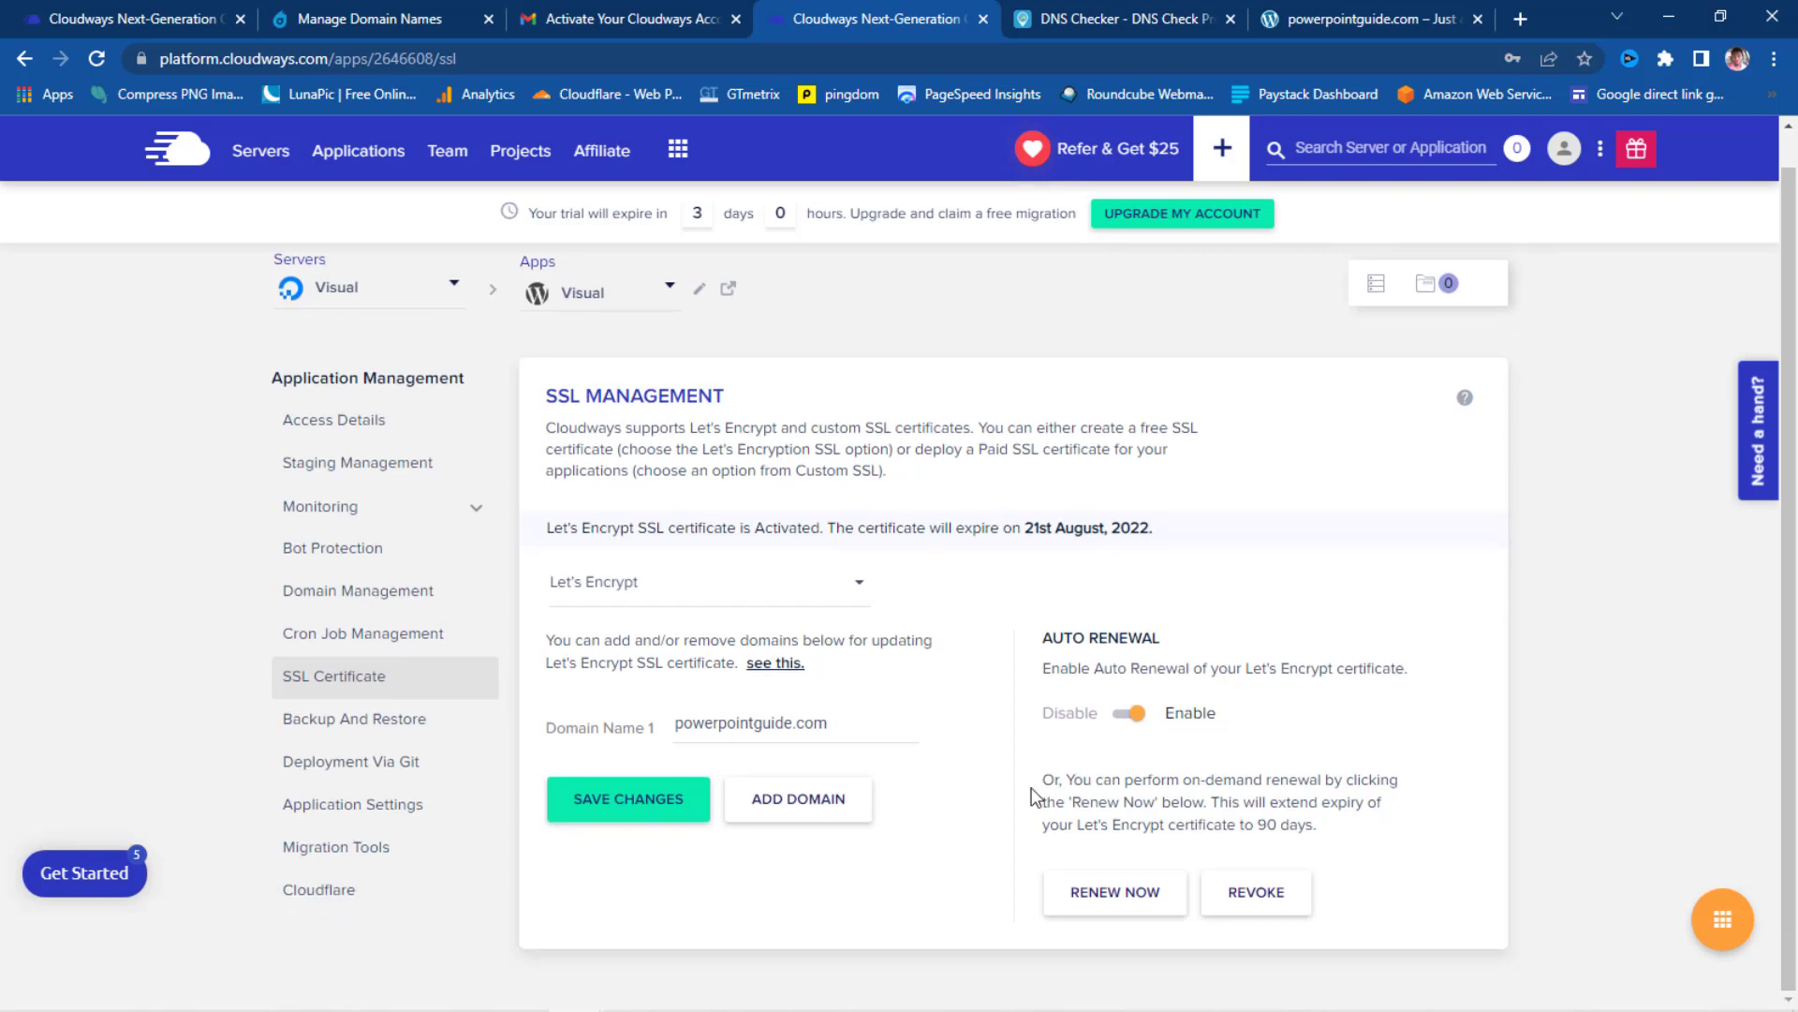
{"action": "scroll", "coordinate": [1032, 792], "scroll_direction": "up", "scroll_amount": 1}
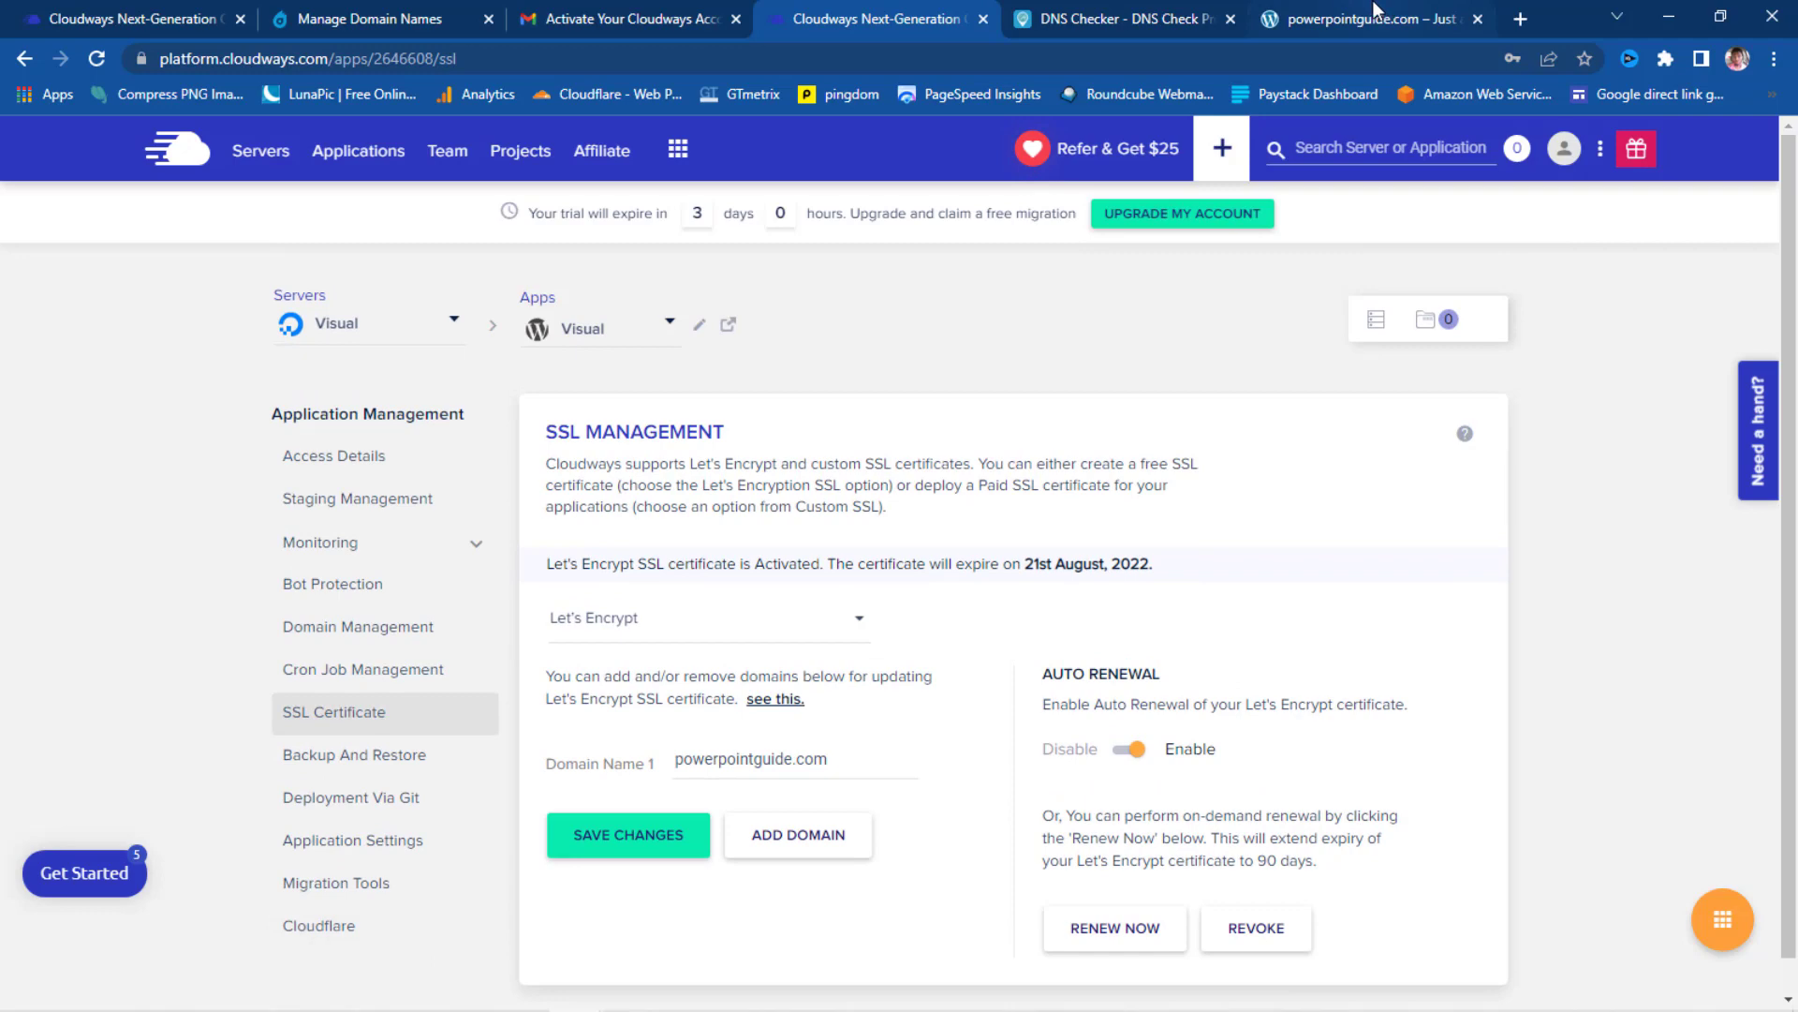
Reload the powerpointguide.com tab and copy its web address
{"action": "left_click", "coordinate": [1360, 21]}
{"action": "left_click", "coordinate": [97, 58]}
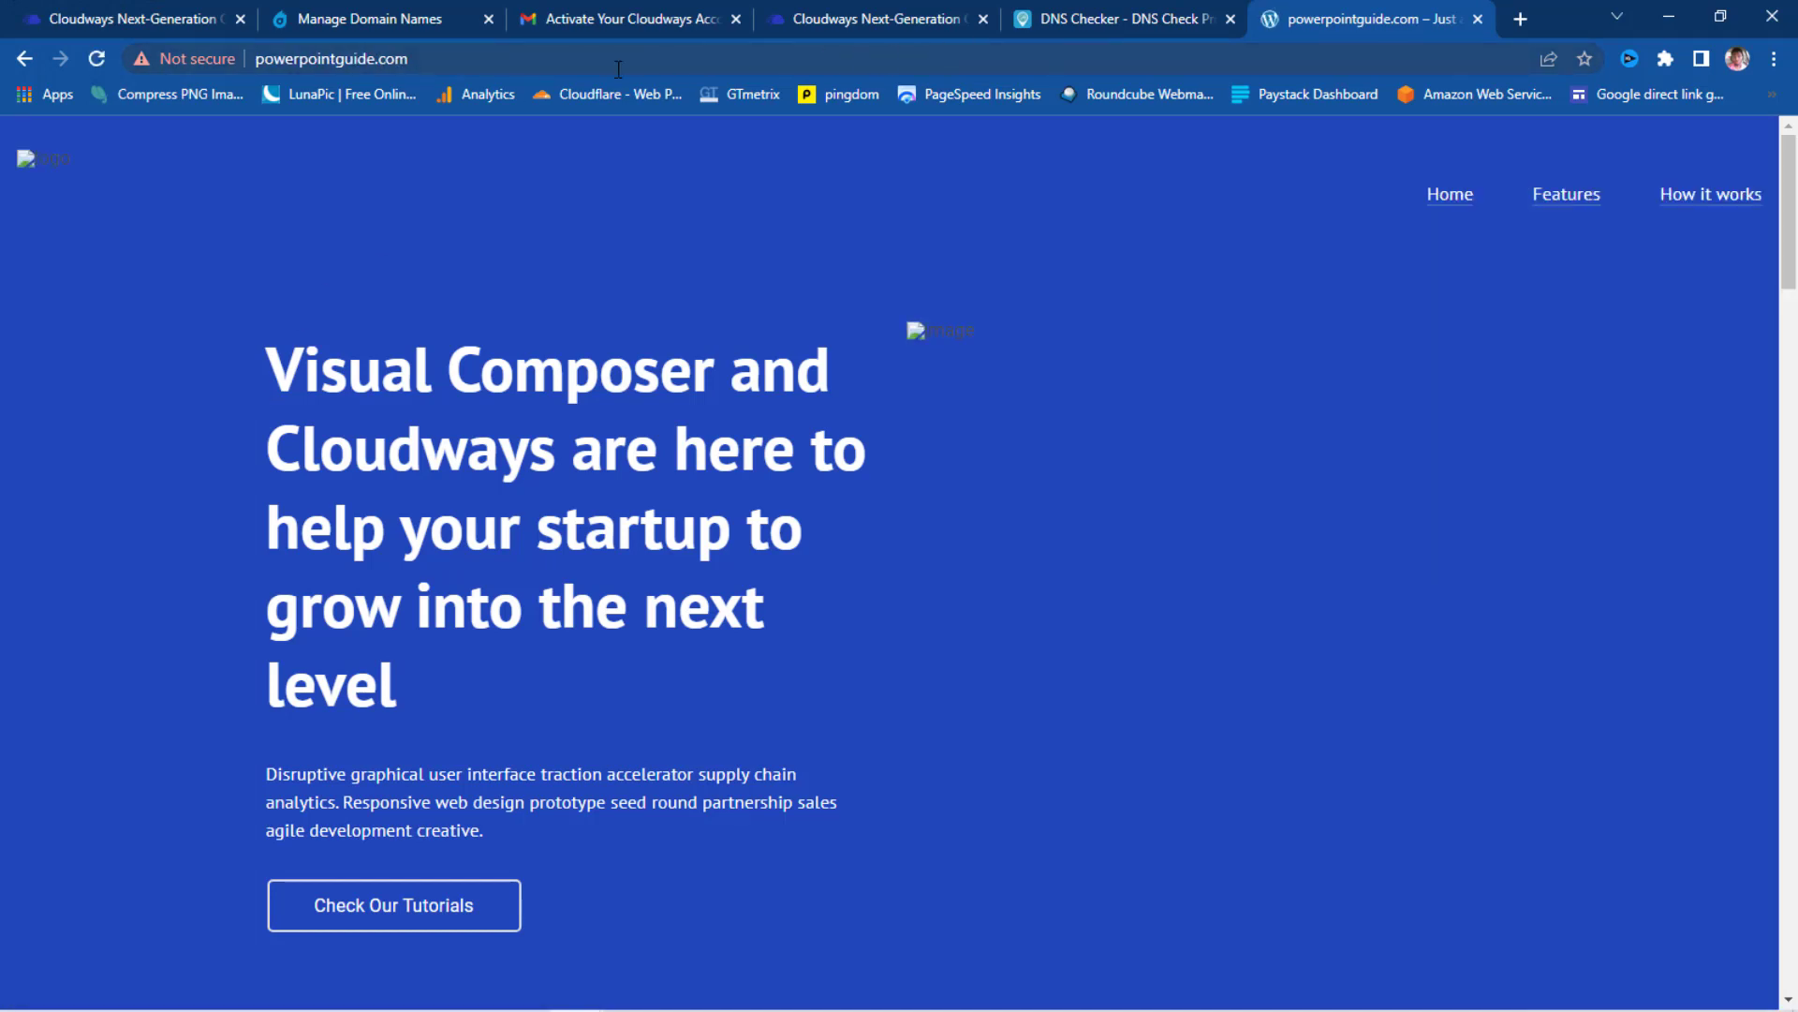
{"action": "left_click", "coordinate": [476, 62]}
{"action": "key", "text": "ctrl+c"}
{"action": "right_click", "coordinate": [296, 62]}
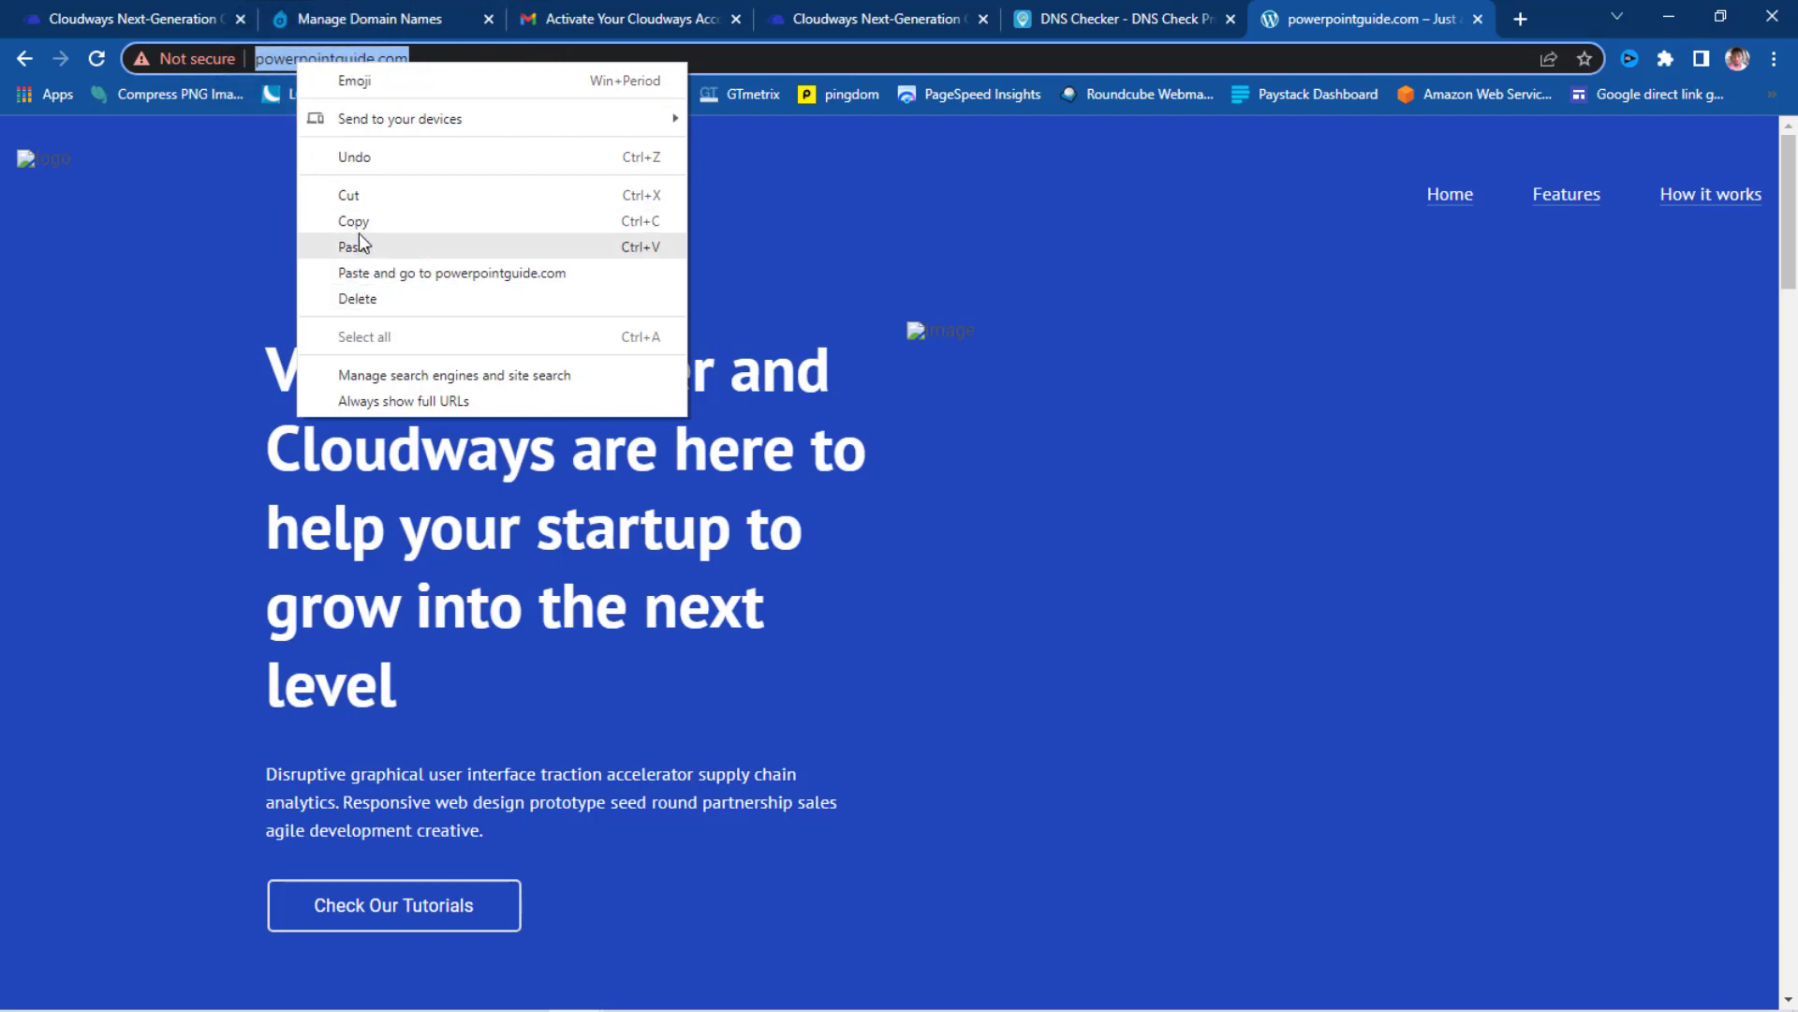
{"action": "left_click", "coordinate": [356, 222]}
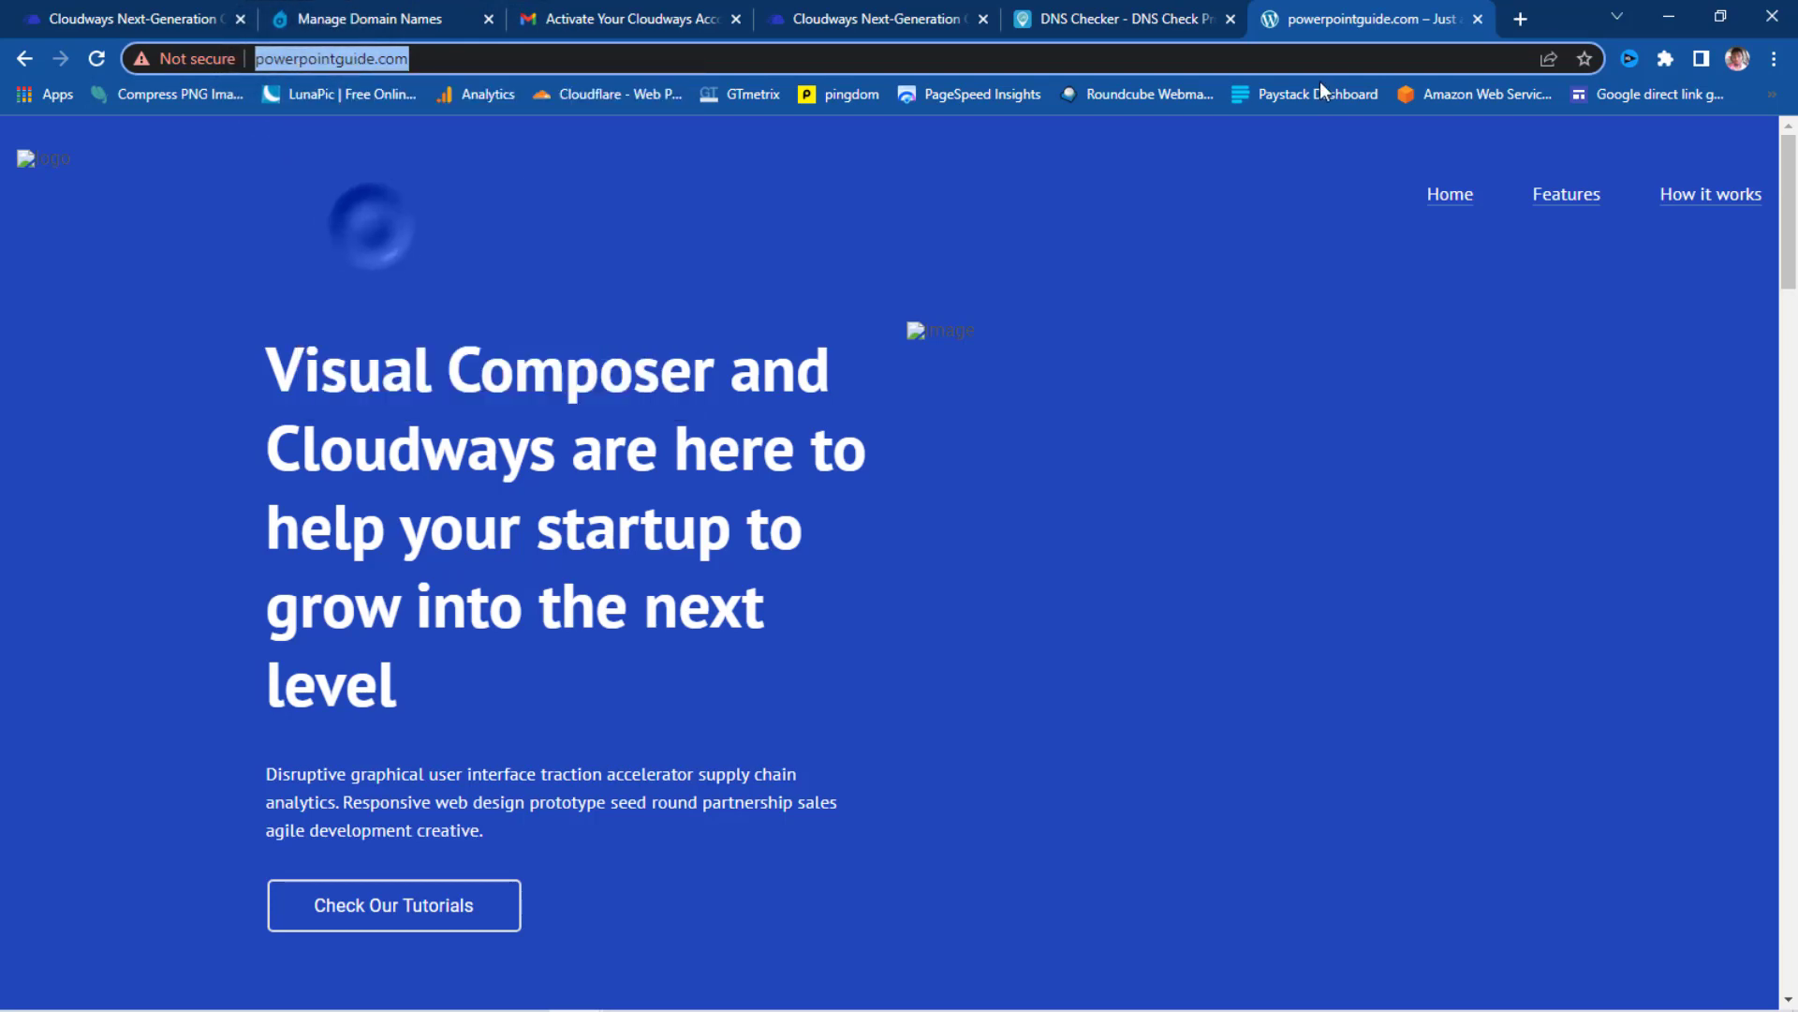
Reopen powerpointguide.com from the copied address in a fresh tab and scroll the now-secure homepage
{"action": "left_click", "coordinate": [1480, 16]}
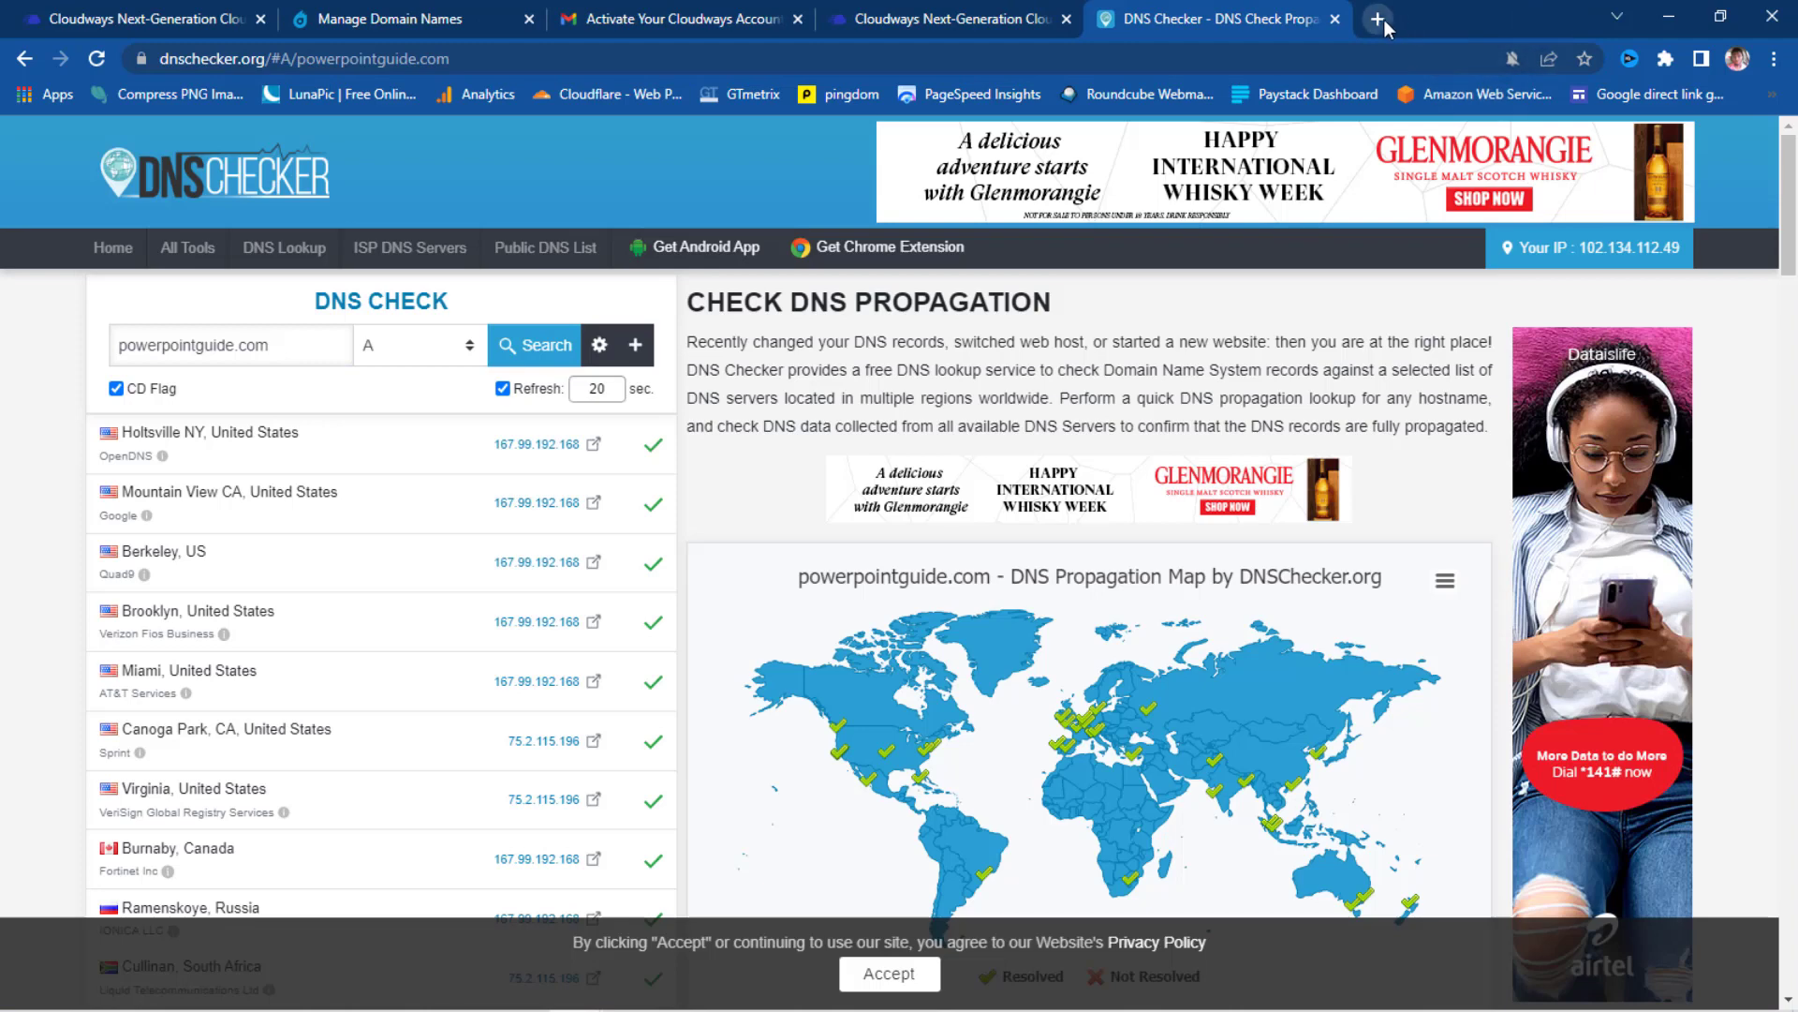
{"action": "key", "text": "ctrl+t"}
{"action": "right_click", "coordinate": [923, 59]}
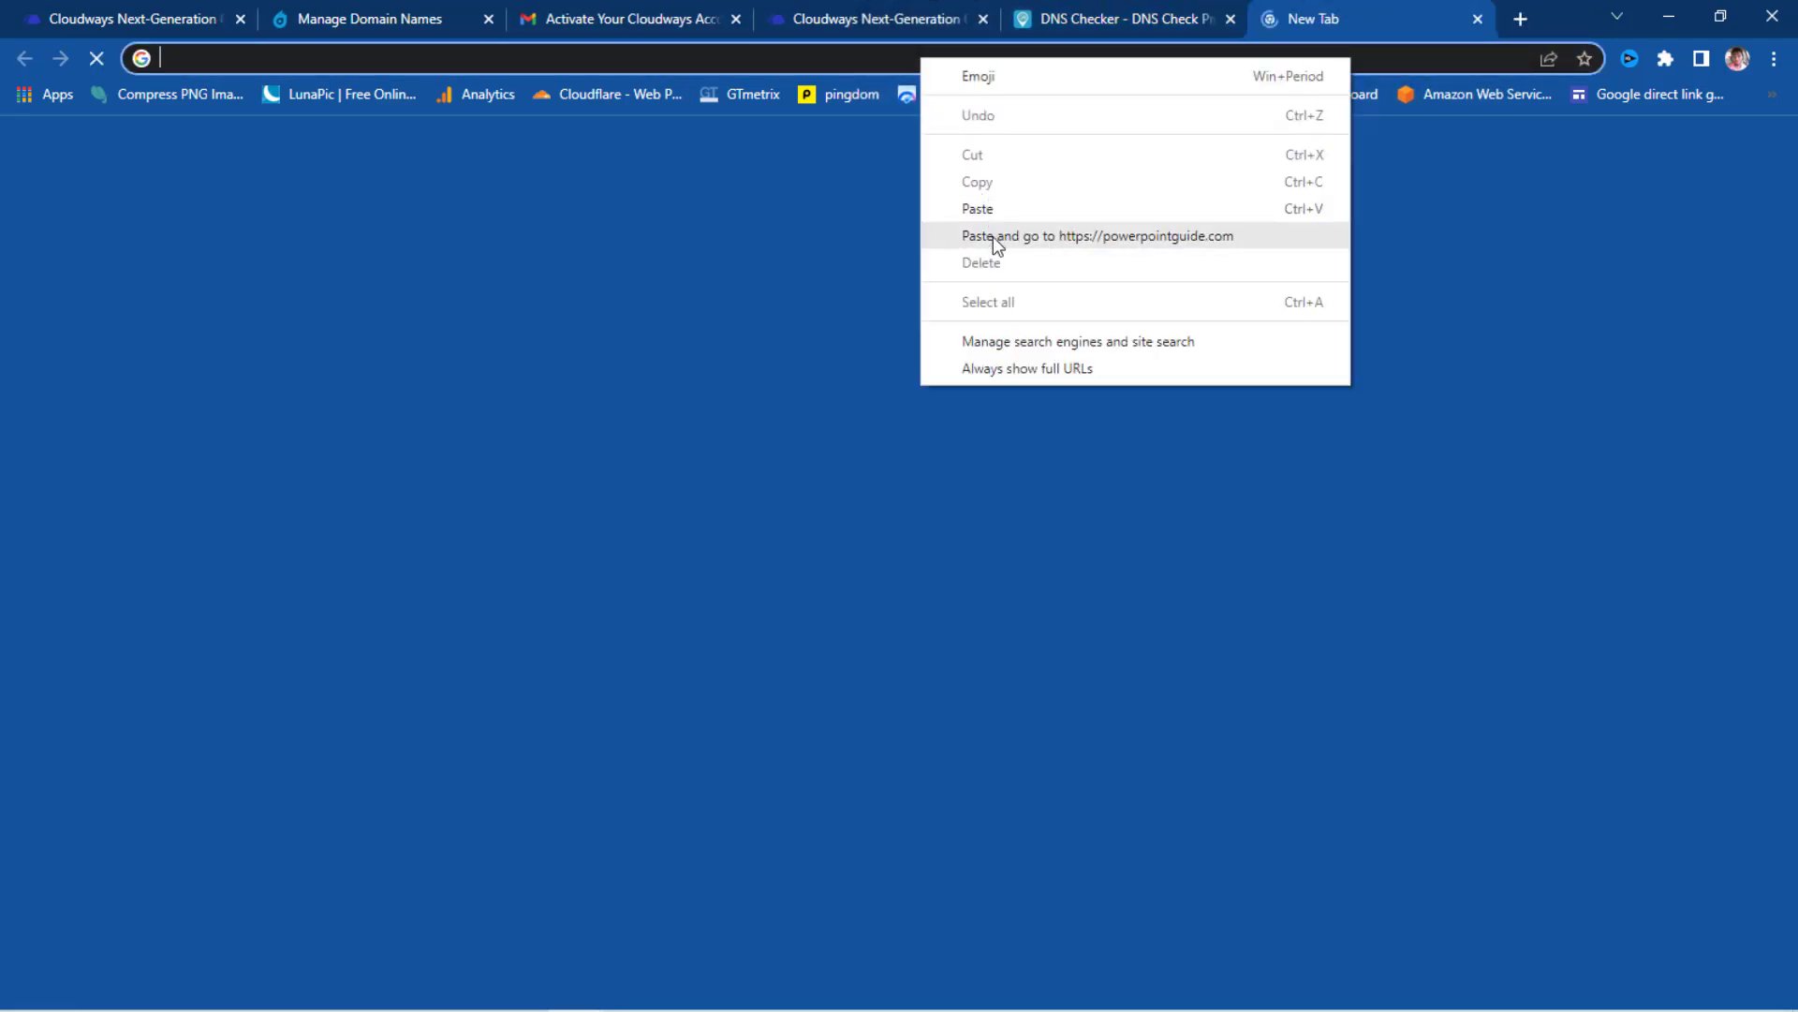
{"action": "left_click", "coordinate": [995, 236]}
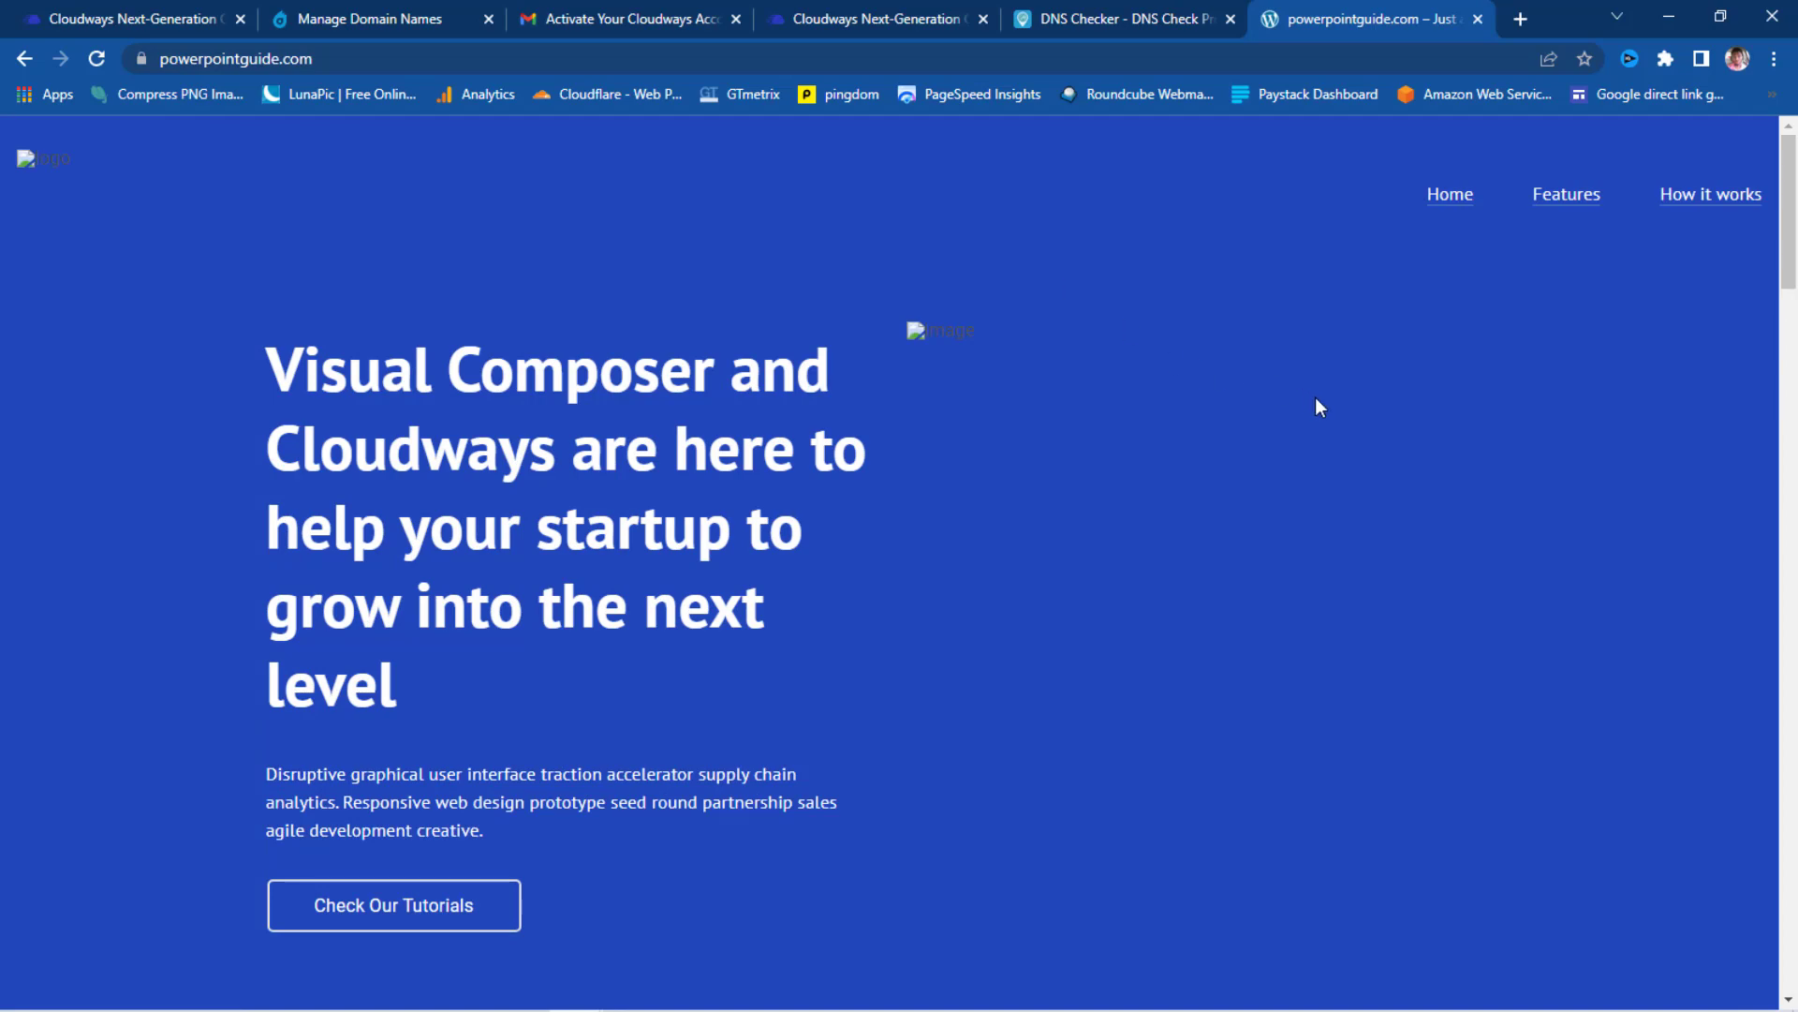
{"action": "scroll", "coordinate": [1316, 401], "scroll_direction": "down", "scroll_amount": 20}
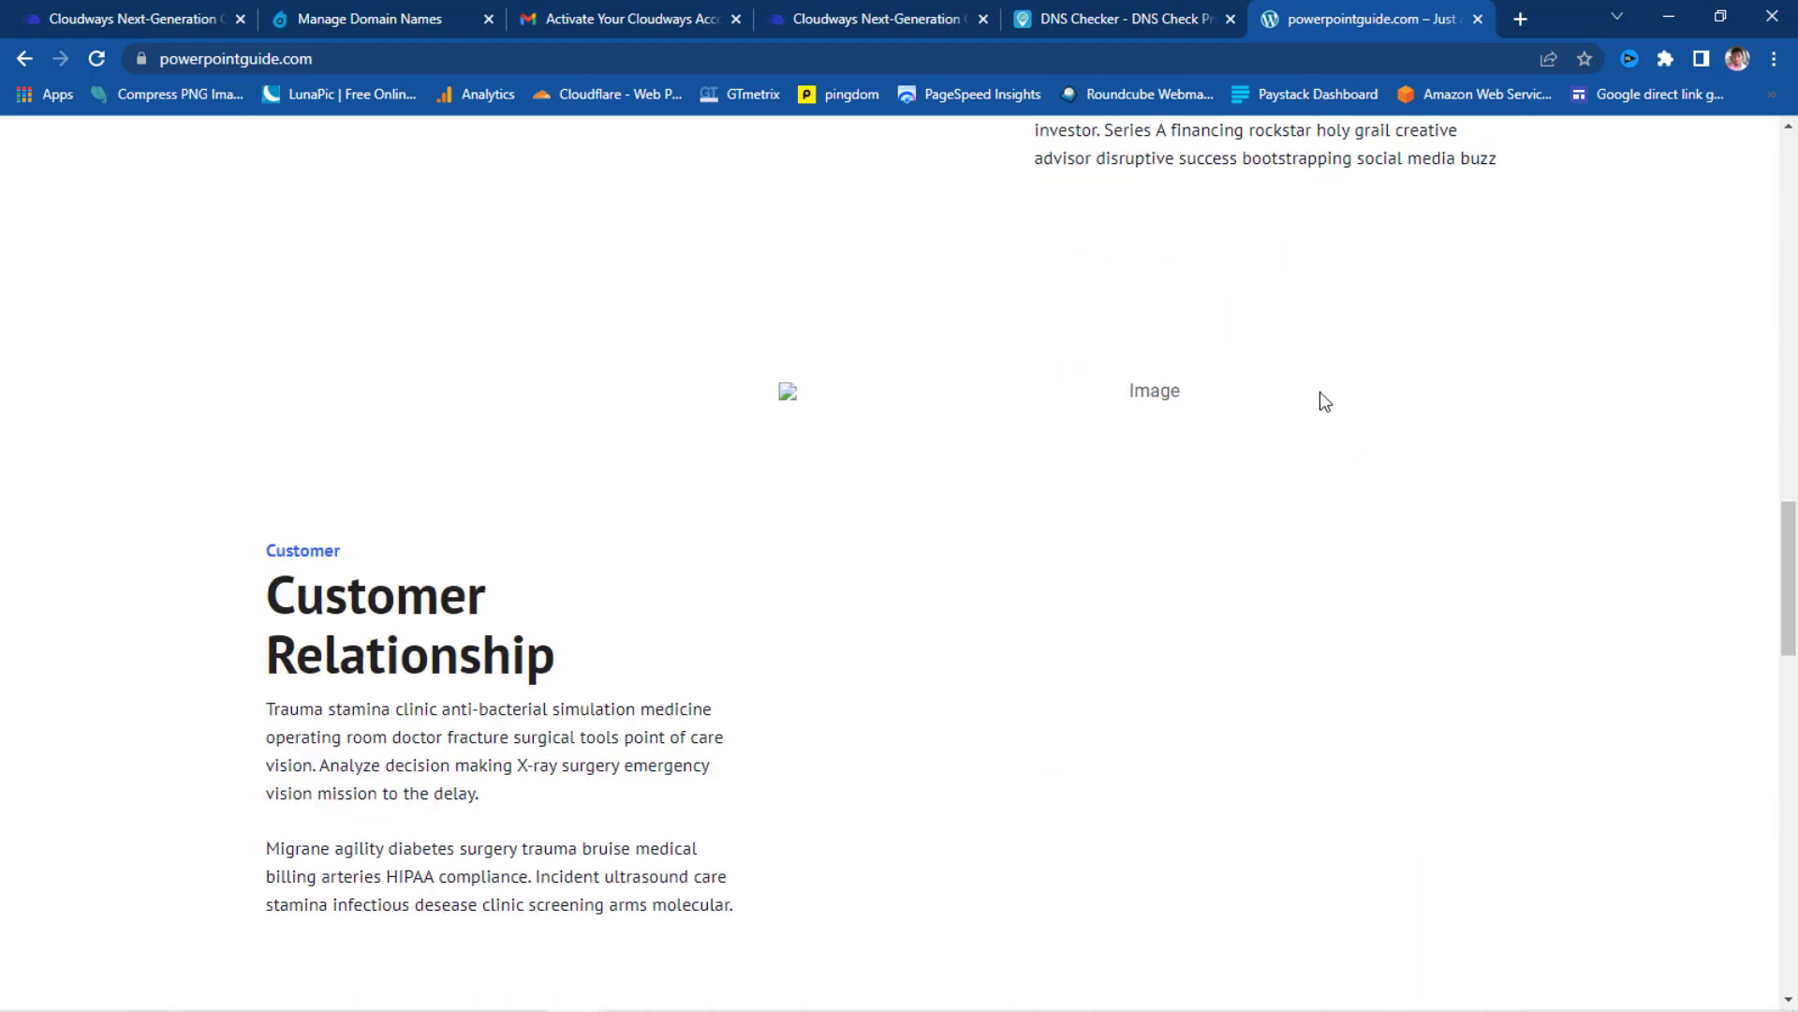
{"action": "scroll", "coordinate": [1319, 391], "scroll_direction": "down", "scroll_amount": 20}
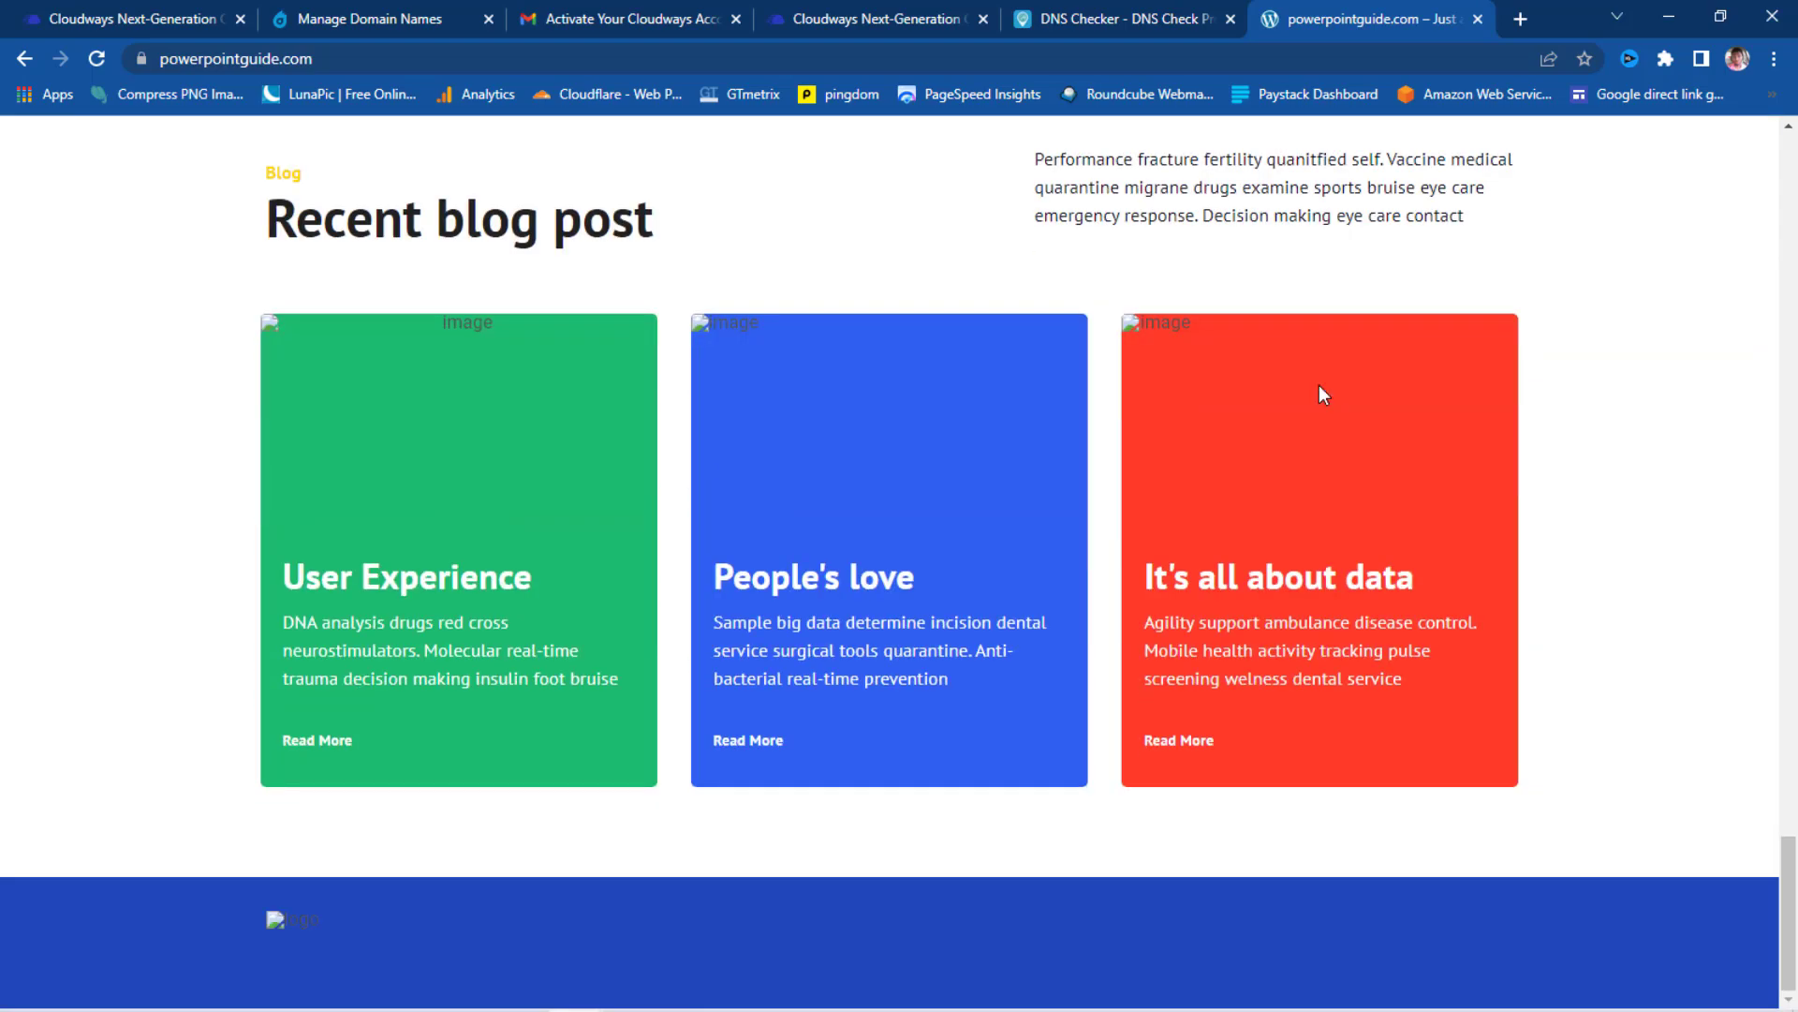
{"action": "scroll", "coordinate": [1321, 391], "scroll_direction": "up", "scroll_amount": 20}
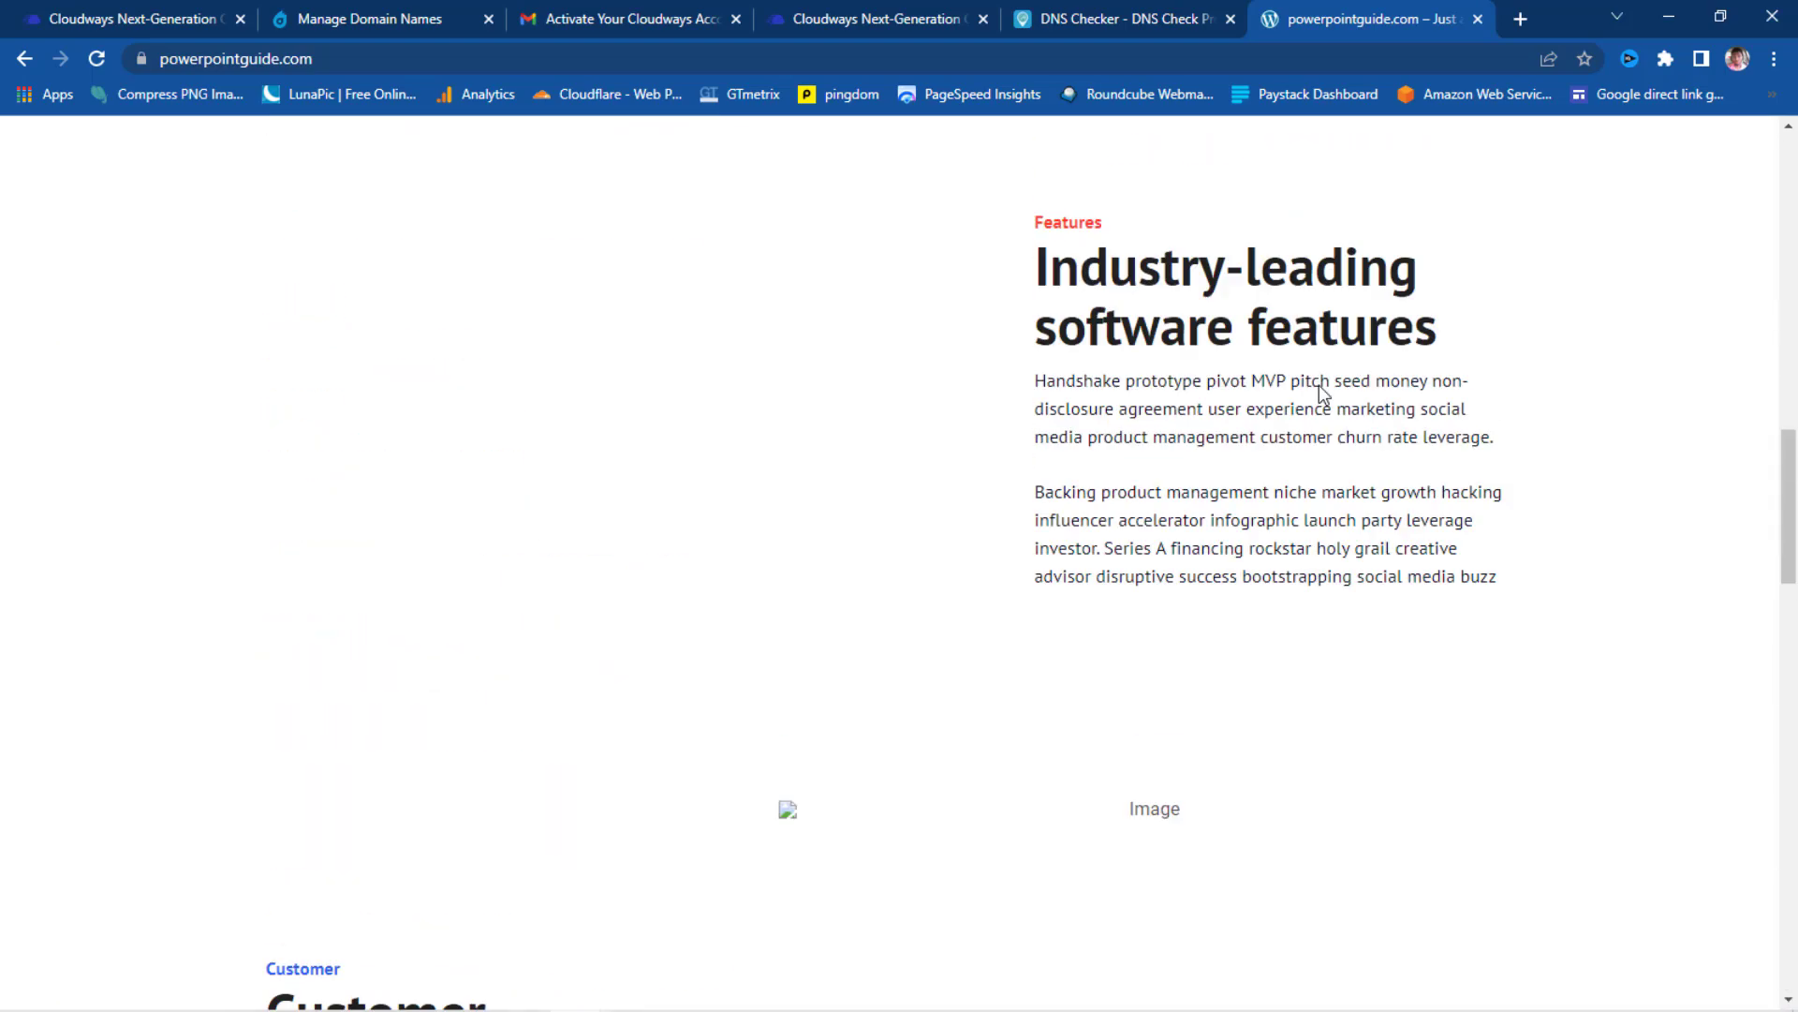
{"action": "scroll", "coordinate": [1319, 386], "scroll_direction": "up", "scroll_amount": 15}
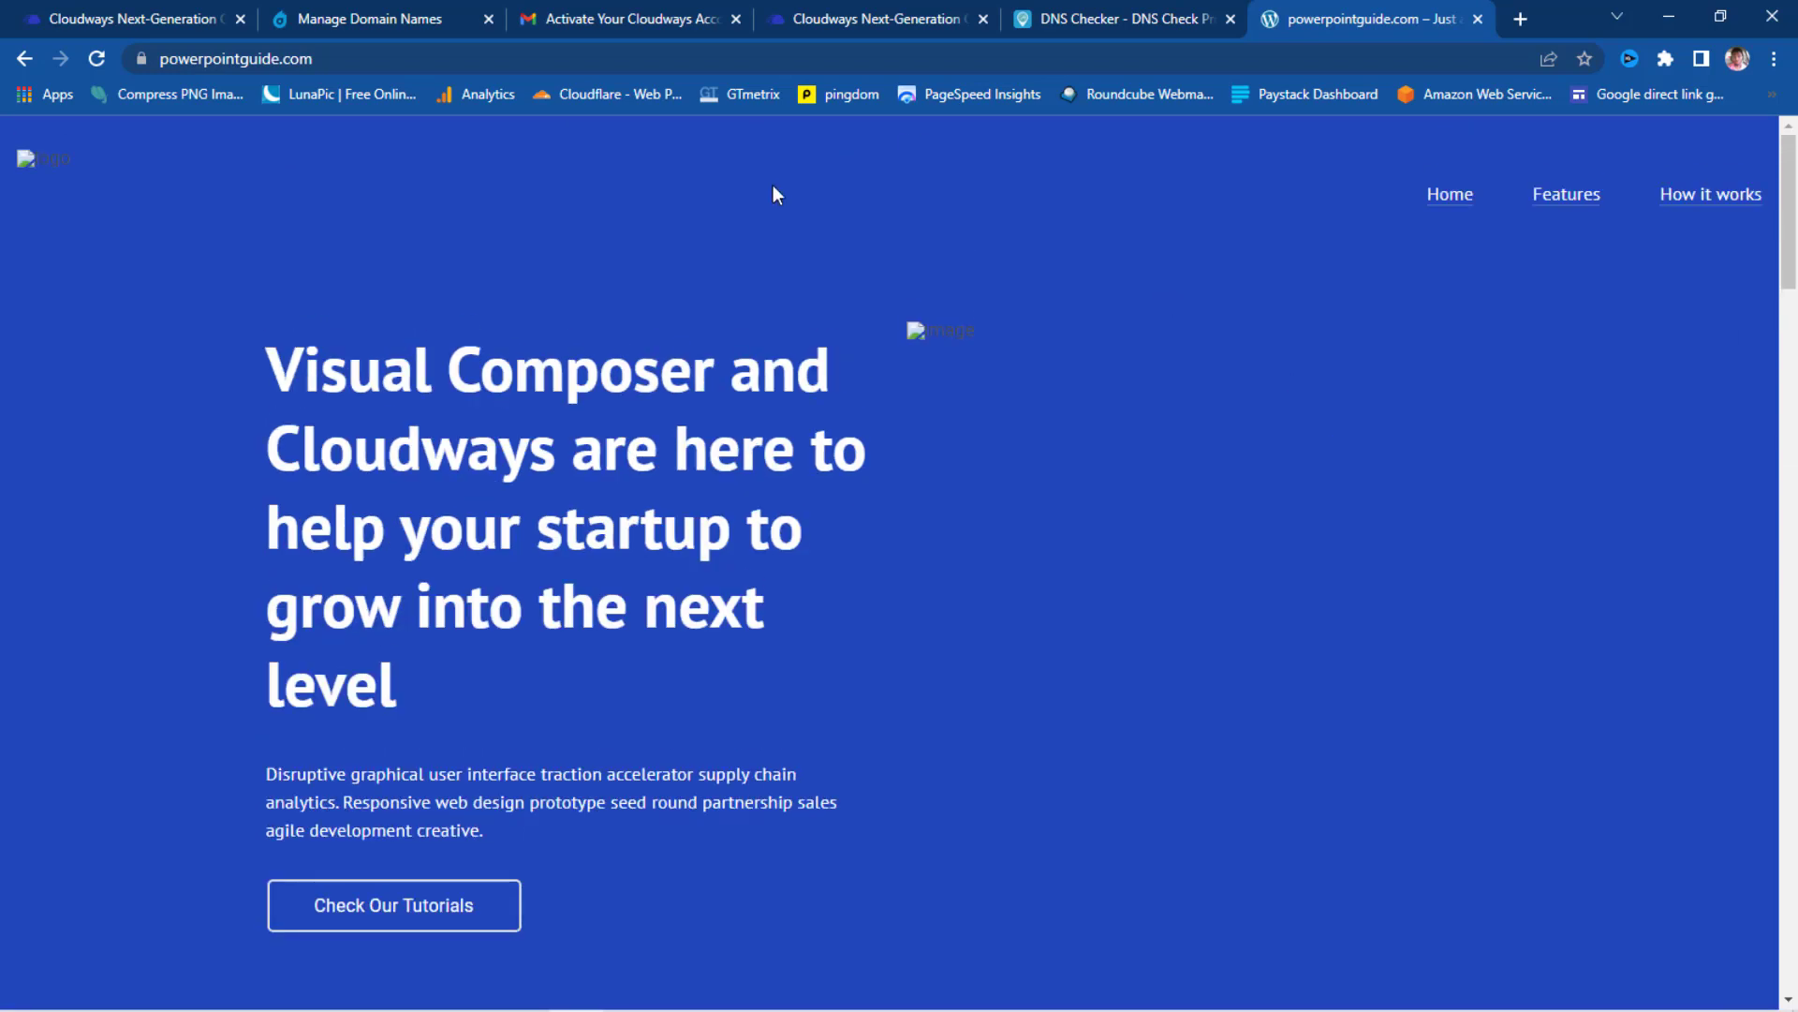
Load the powerpointguide.com/wp-admin login page
{"action": "left_click", "coordinate": [384, 56]}
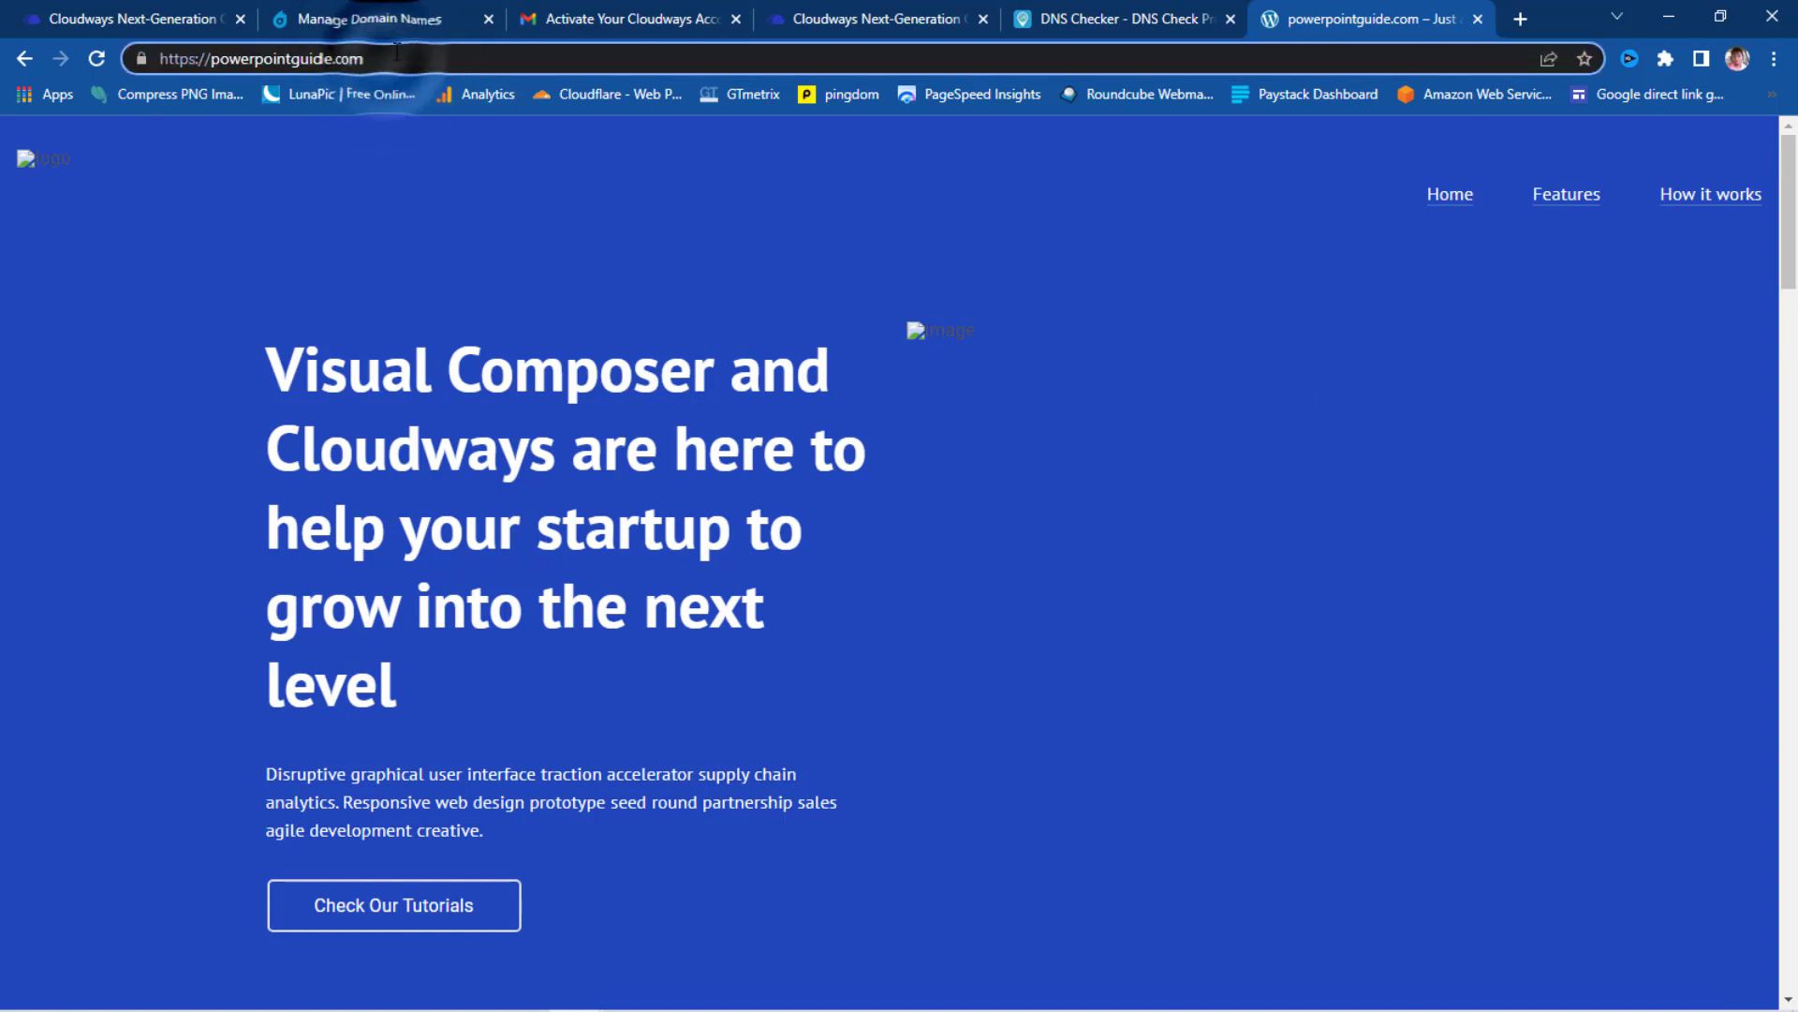
{"action": "type", "text": "/wp-"}
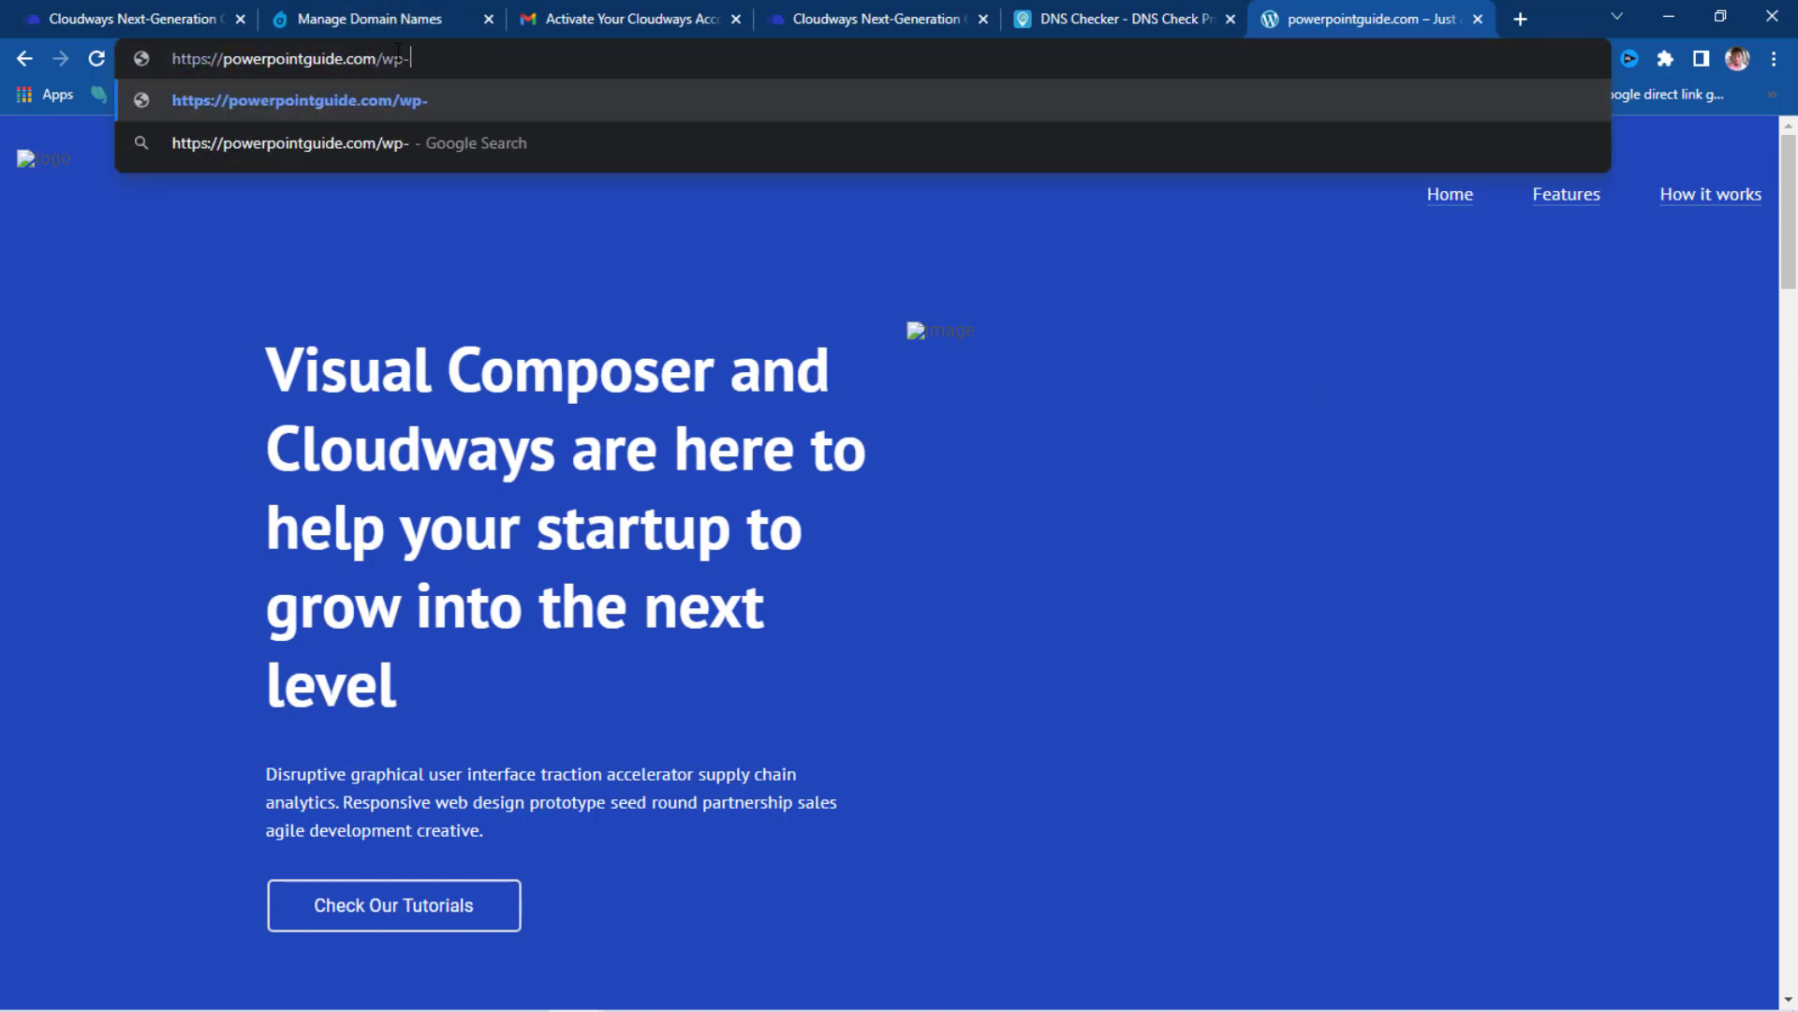
{"action": "type", "text": "admin"}
{"action": "key", "text": "Return"}
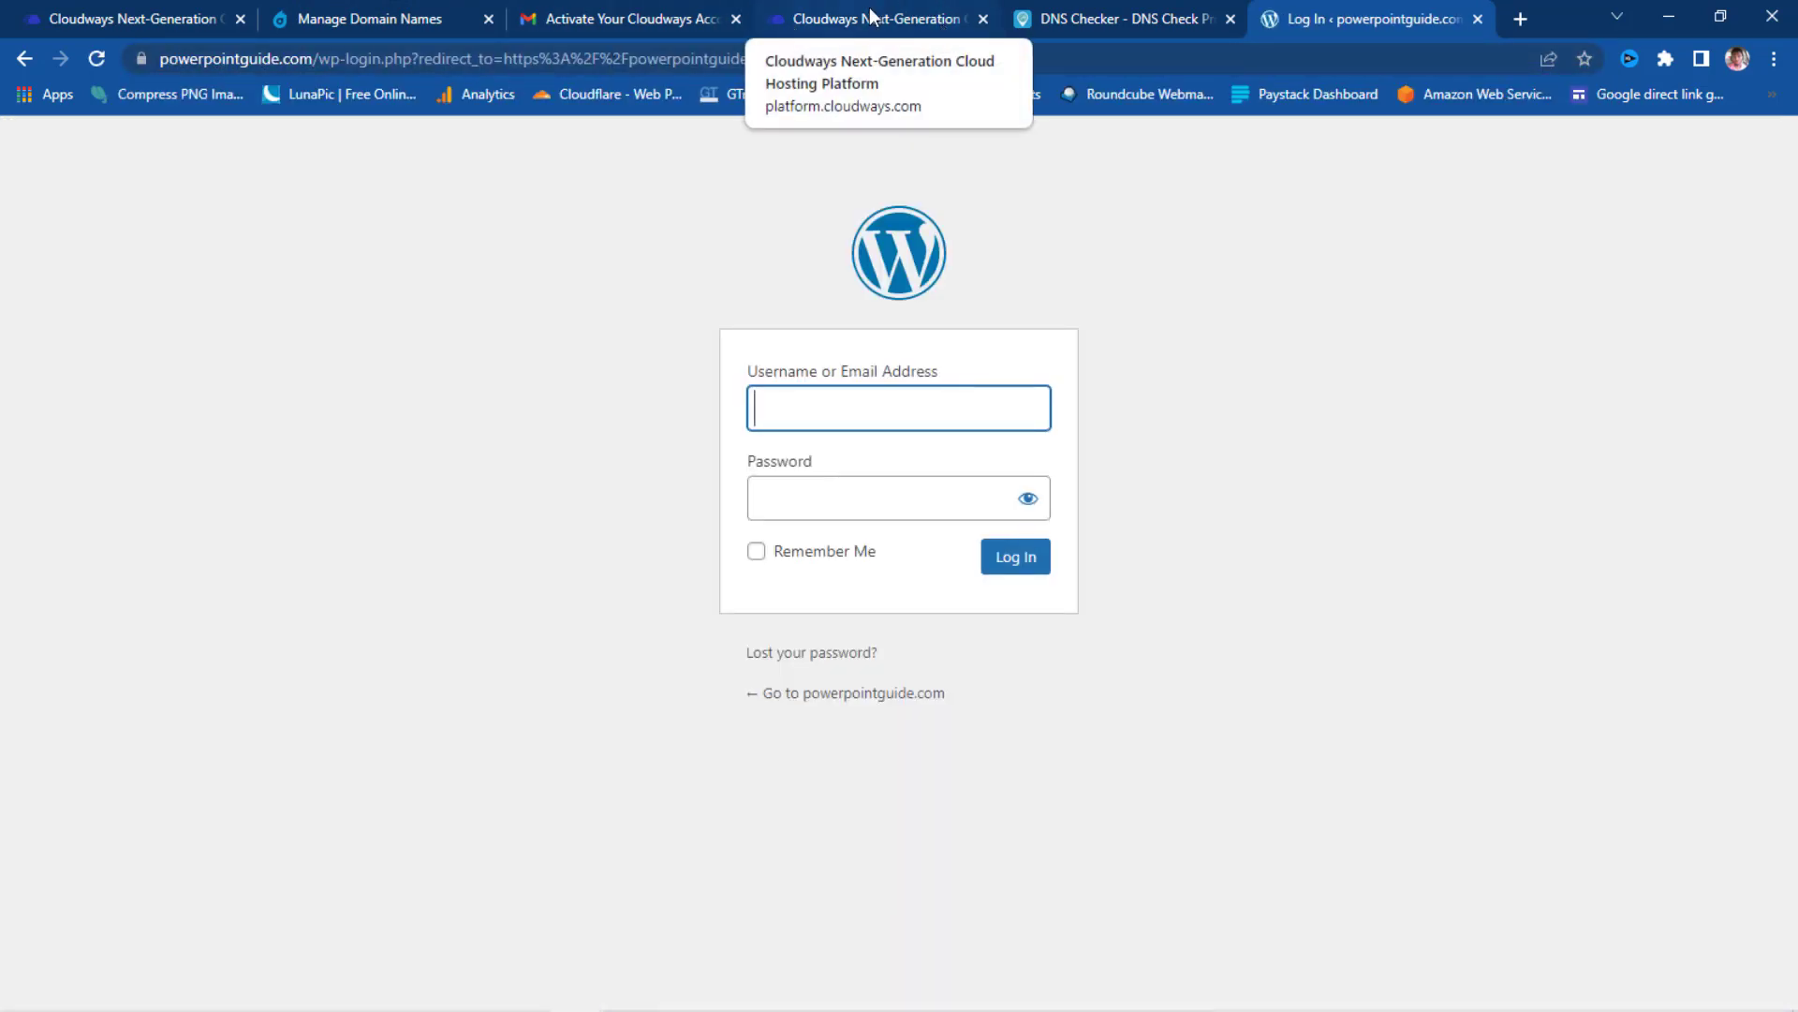
Copy the admin username from Cloudways Access Details into the WordPress username field
{"action": "left_click", "coordinate": [878, 20]}
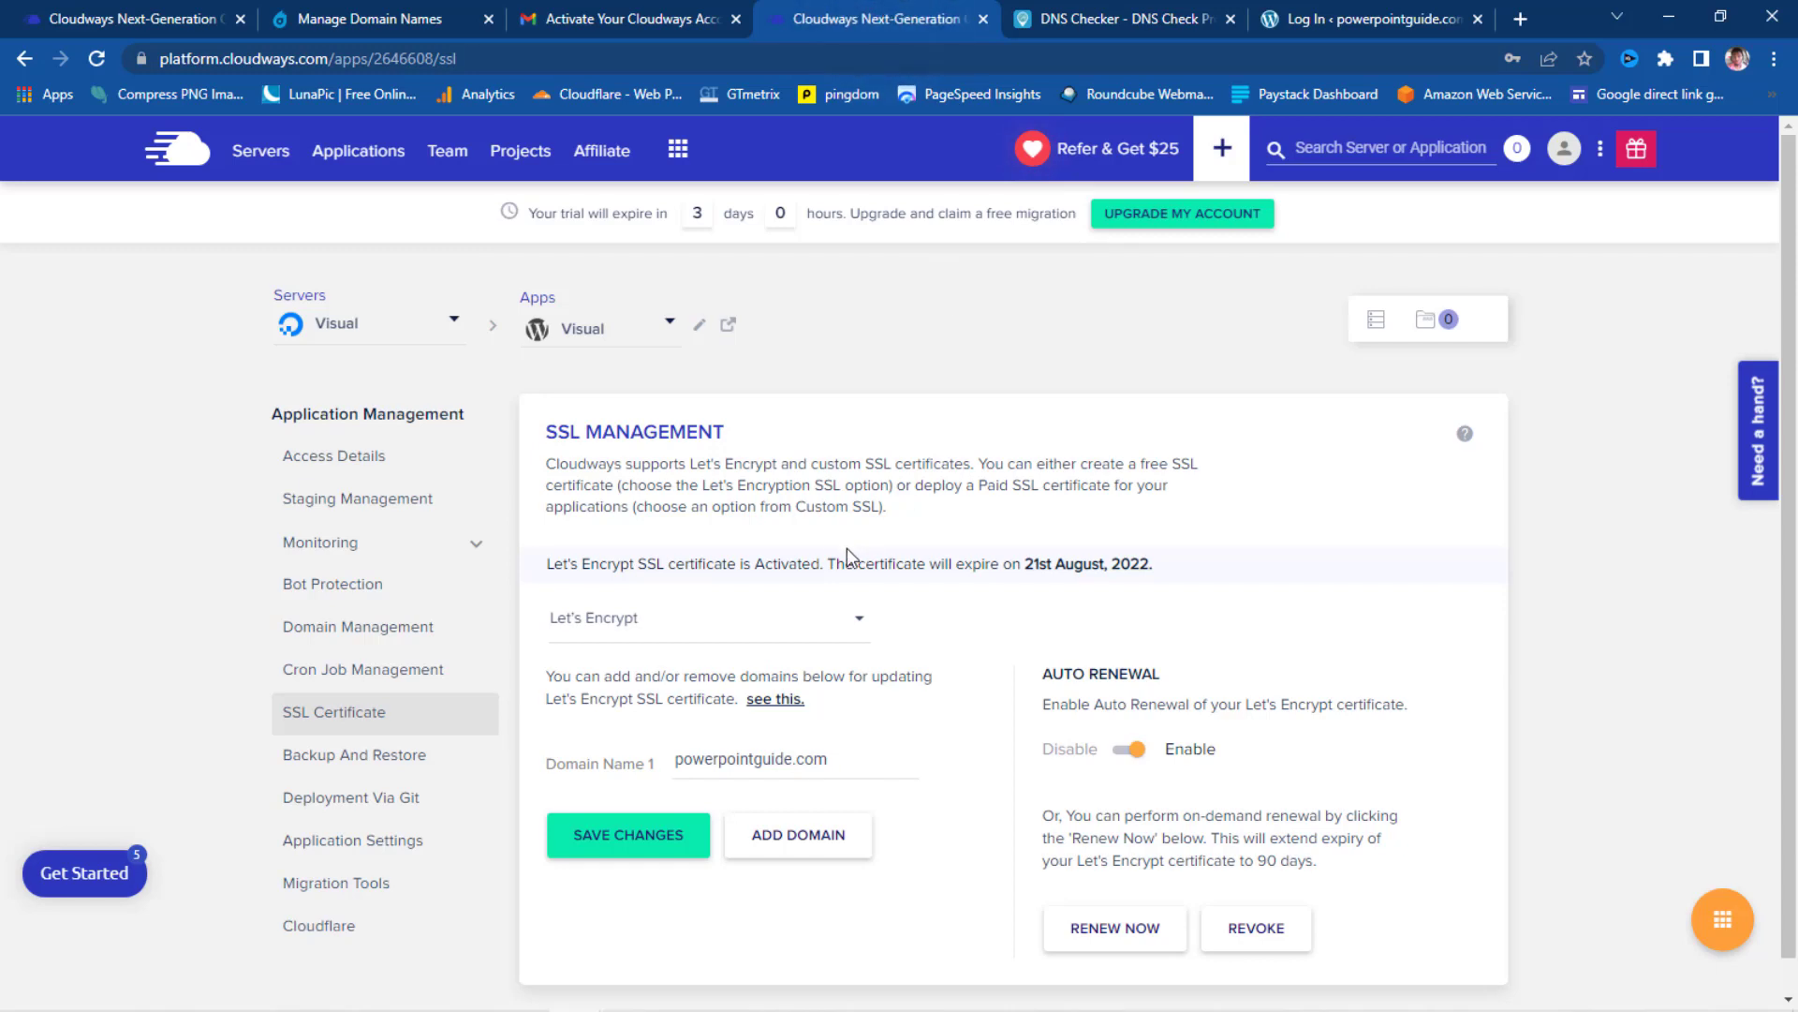
{"action": "left_click", "coordinate": [351, 461]}
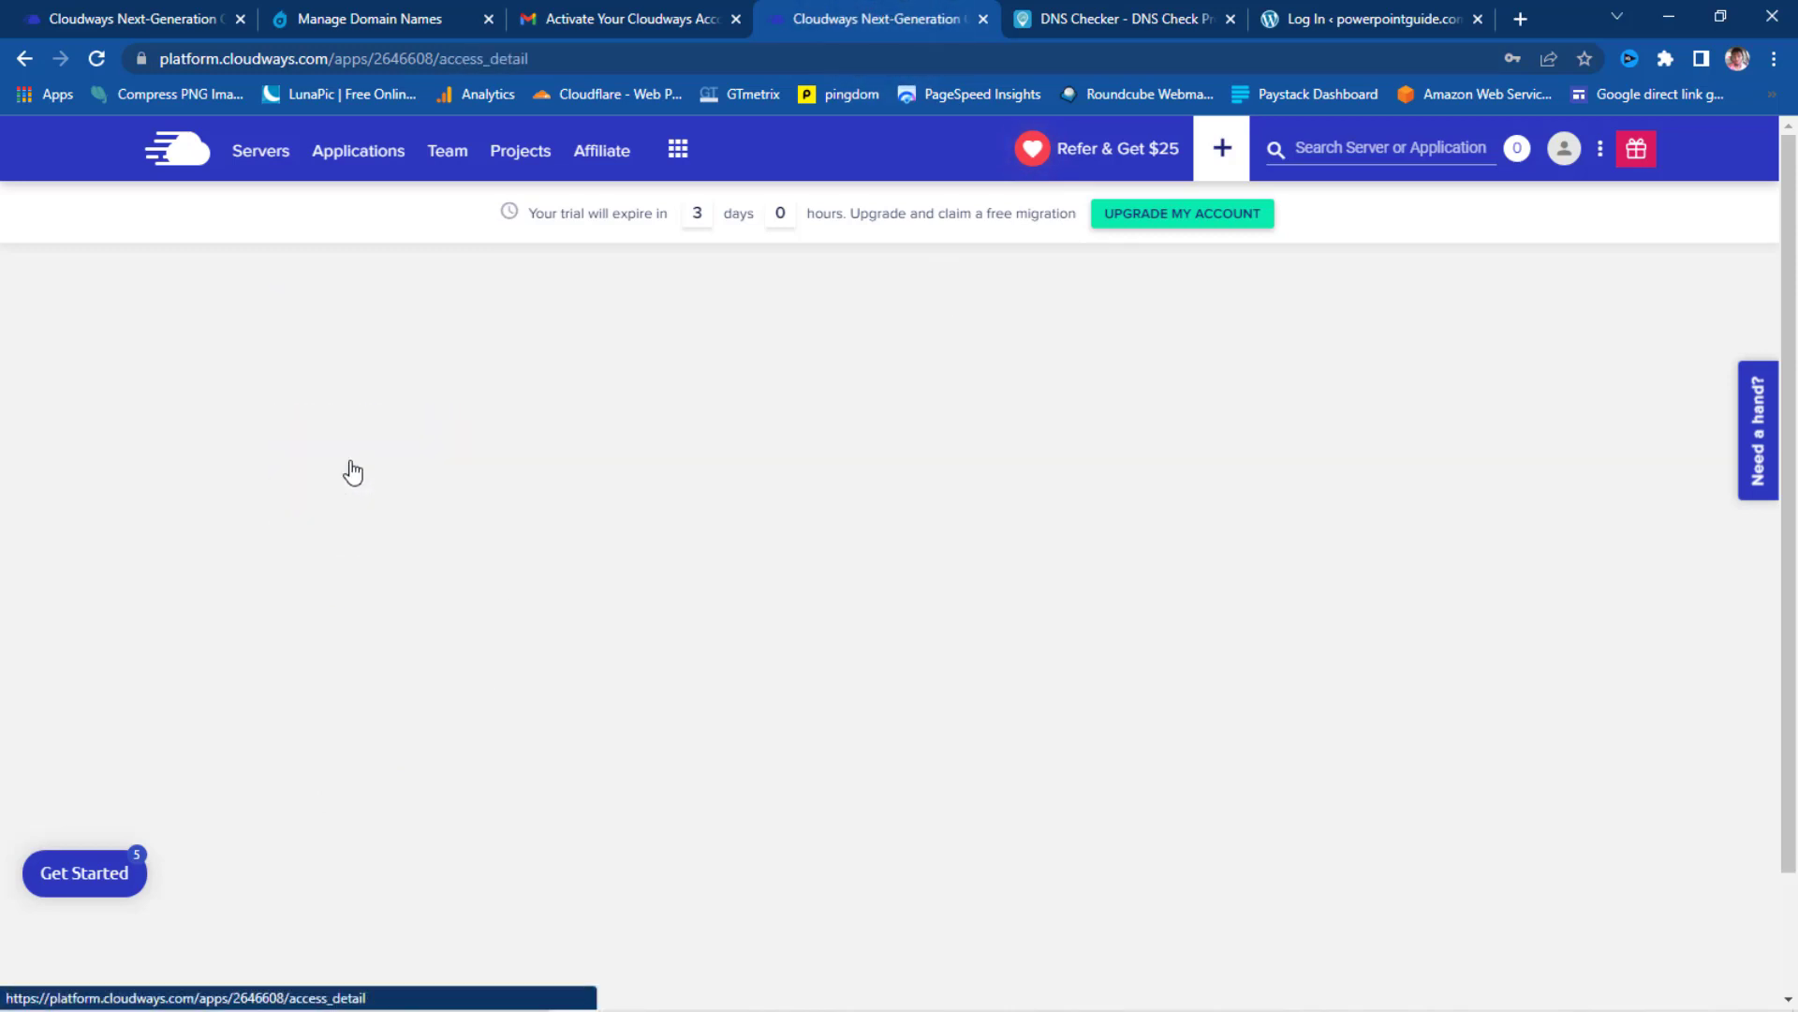
{"action": "scroll", "coordinate": [899, 543], "scroll_direction": "down", "scroll_amount": 2}
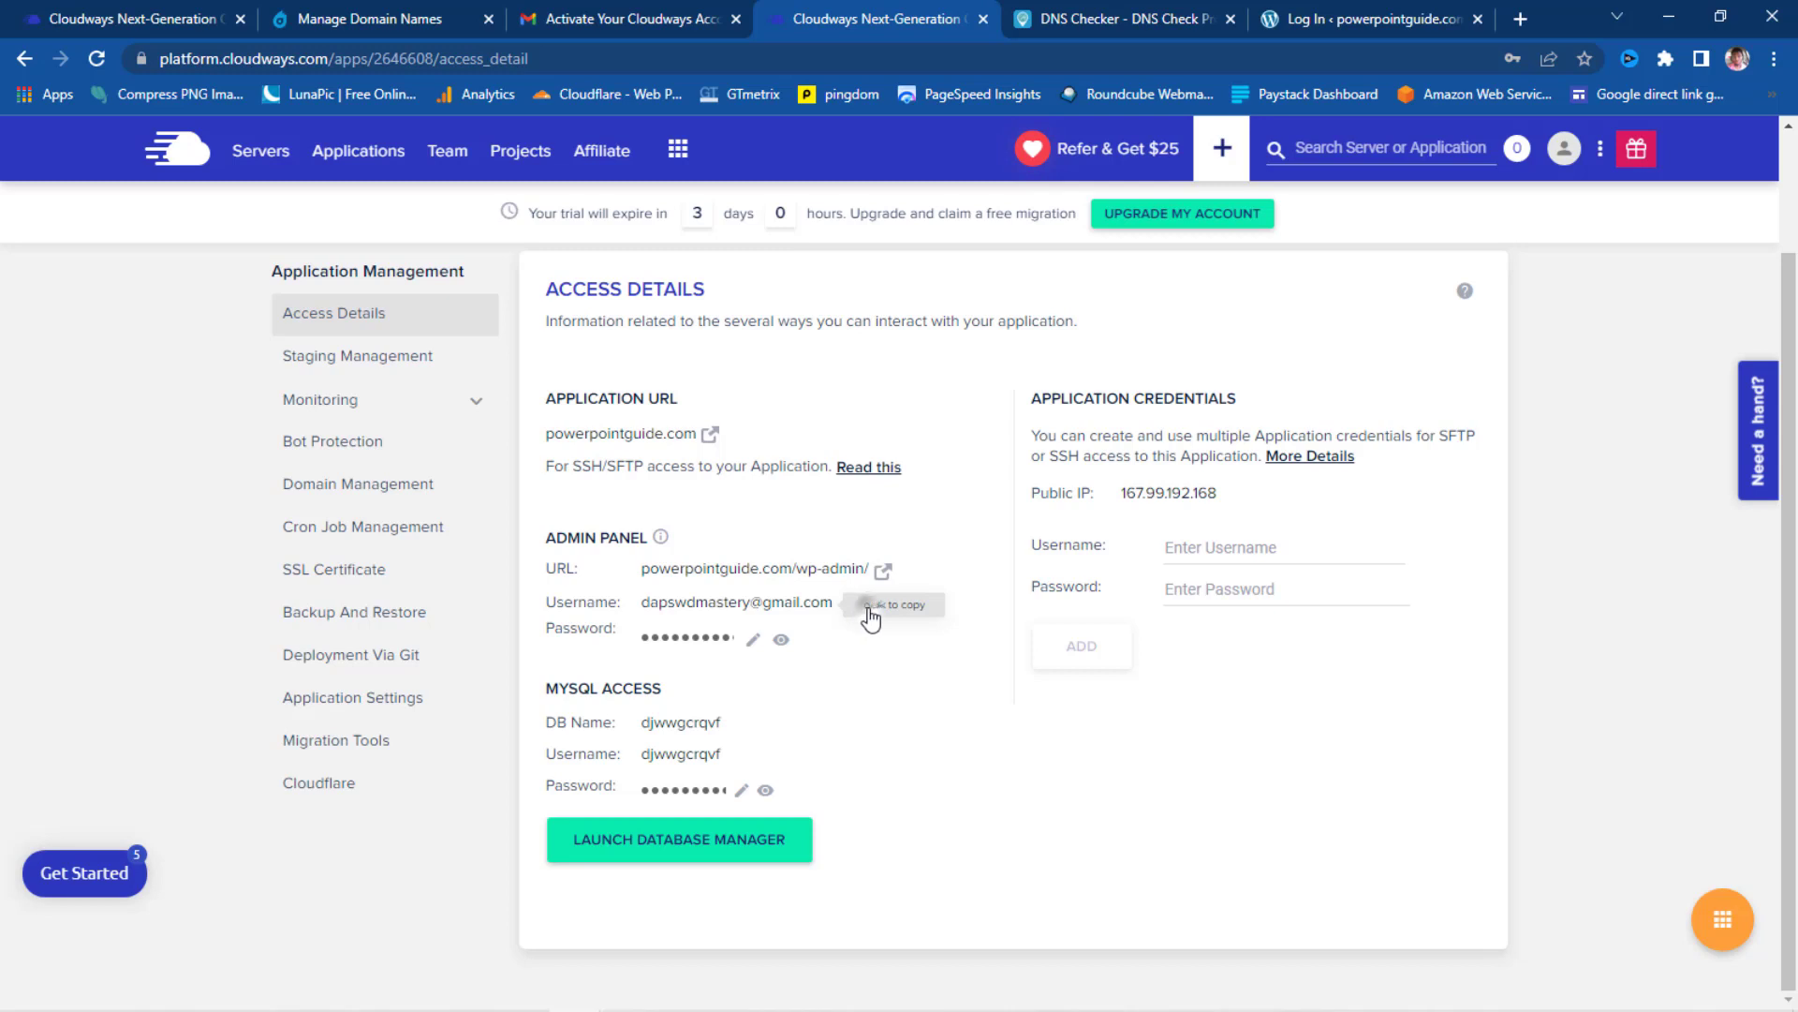
{"action": "left_click", "coordinate": [867, 611]}
{"action": "left_click", "coordinate": [897, 609]}
{"action": "left_click", "coordinate": [1335, 17]}
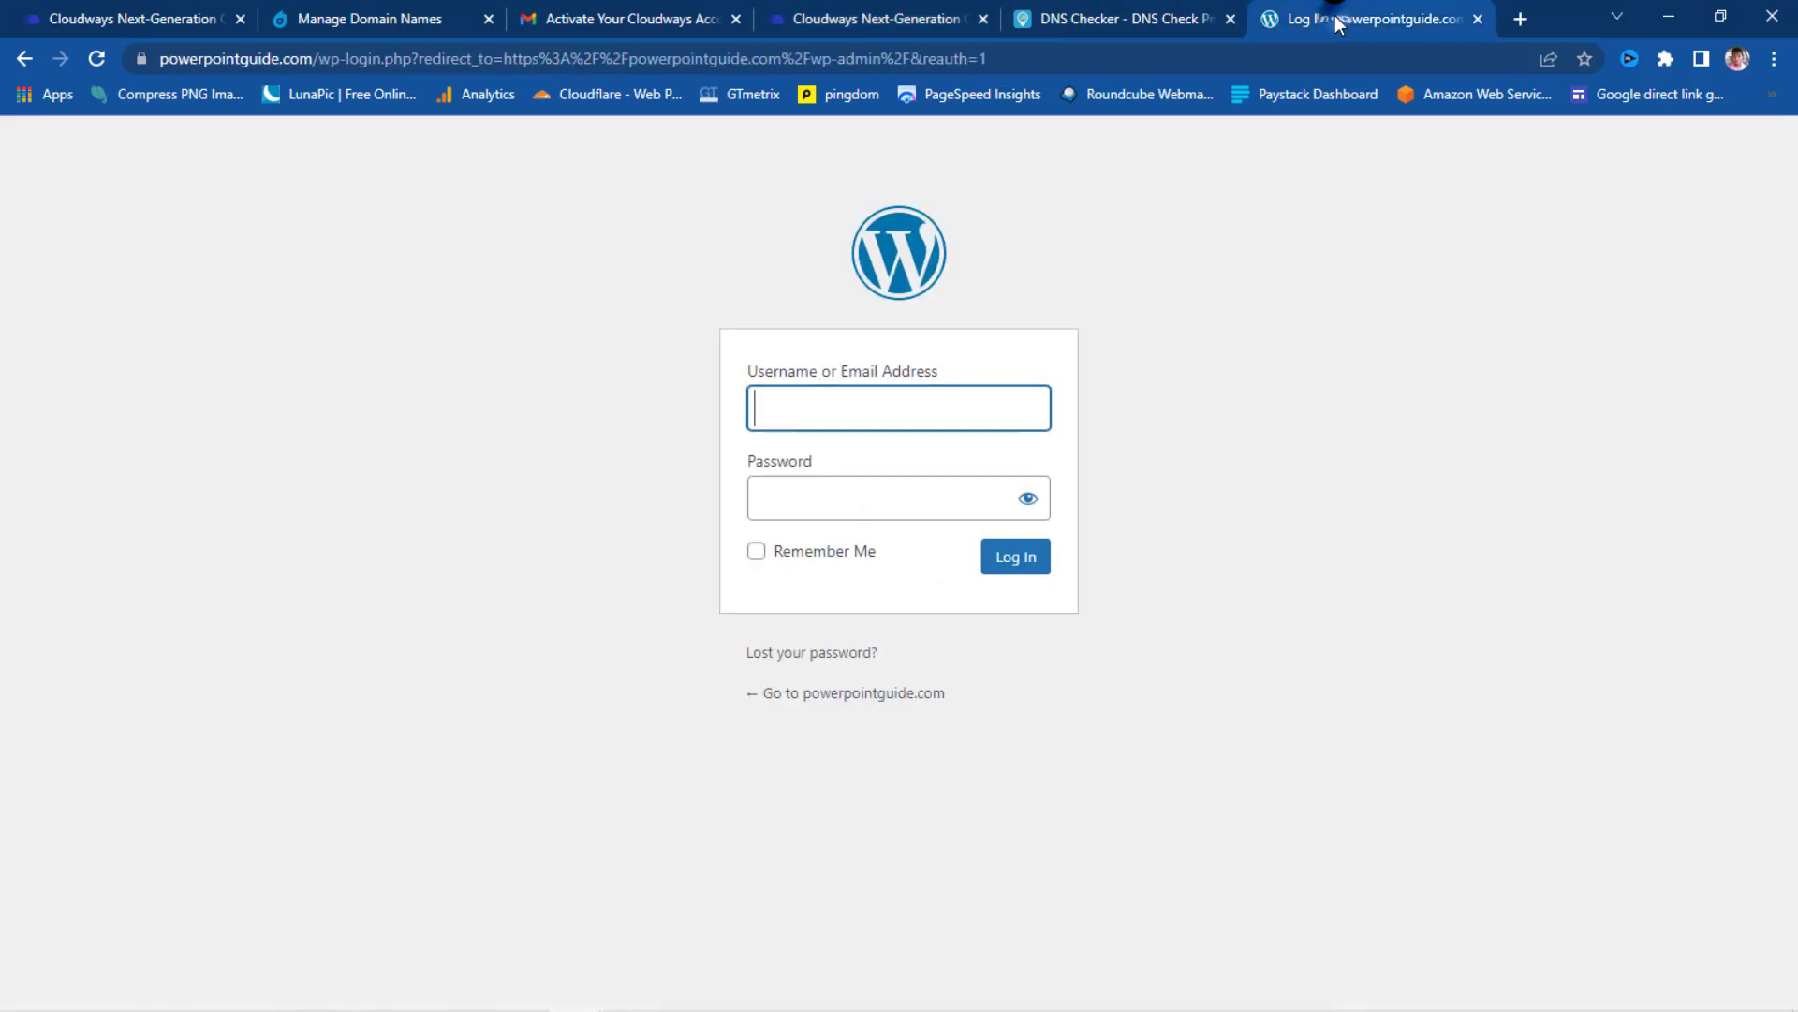
{"action": "right_click", "coordinate": [818, 413]}
{"action": "left_click", "coordinate": [886, 587]}
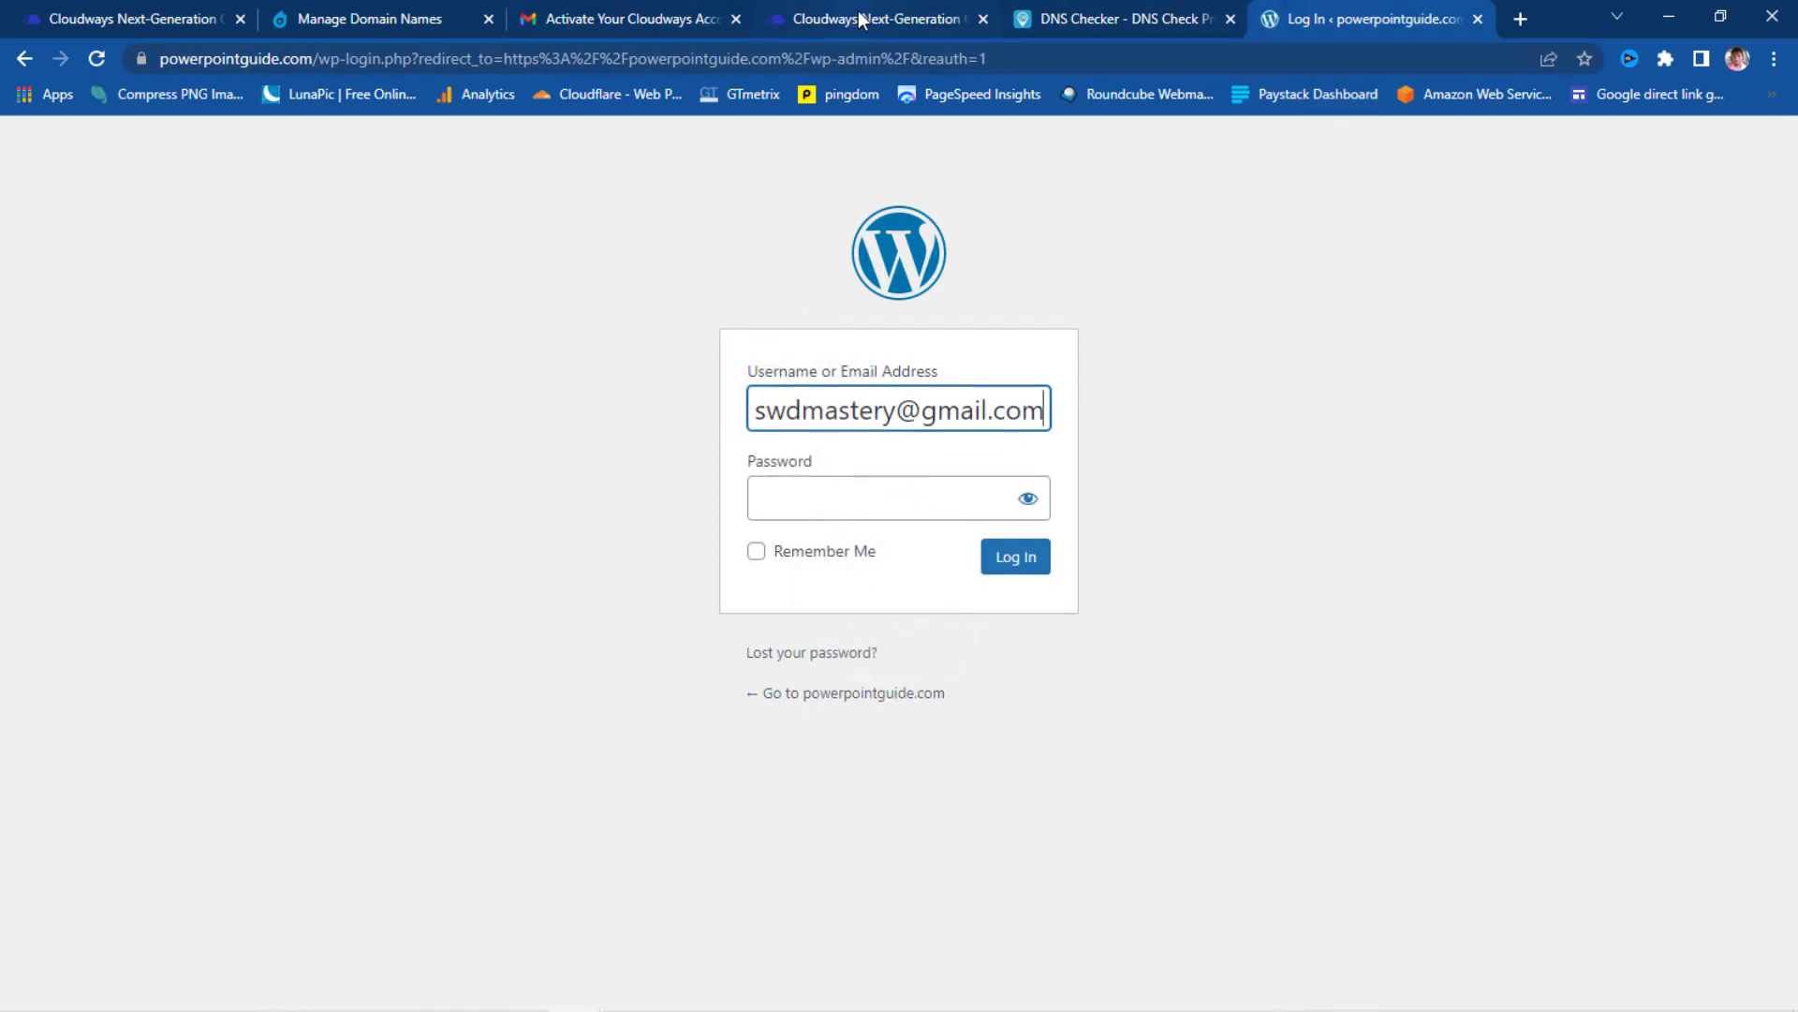
Paste the admin password from Cloudways into the login form and log in
{"action": "left_click", "coordinate": [823, 14]}
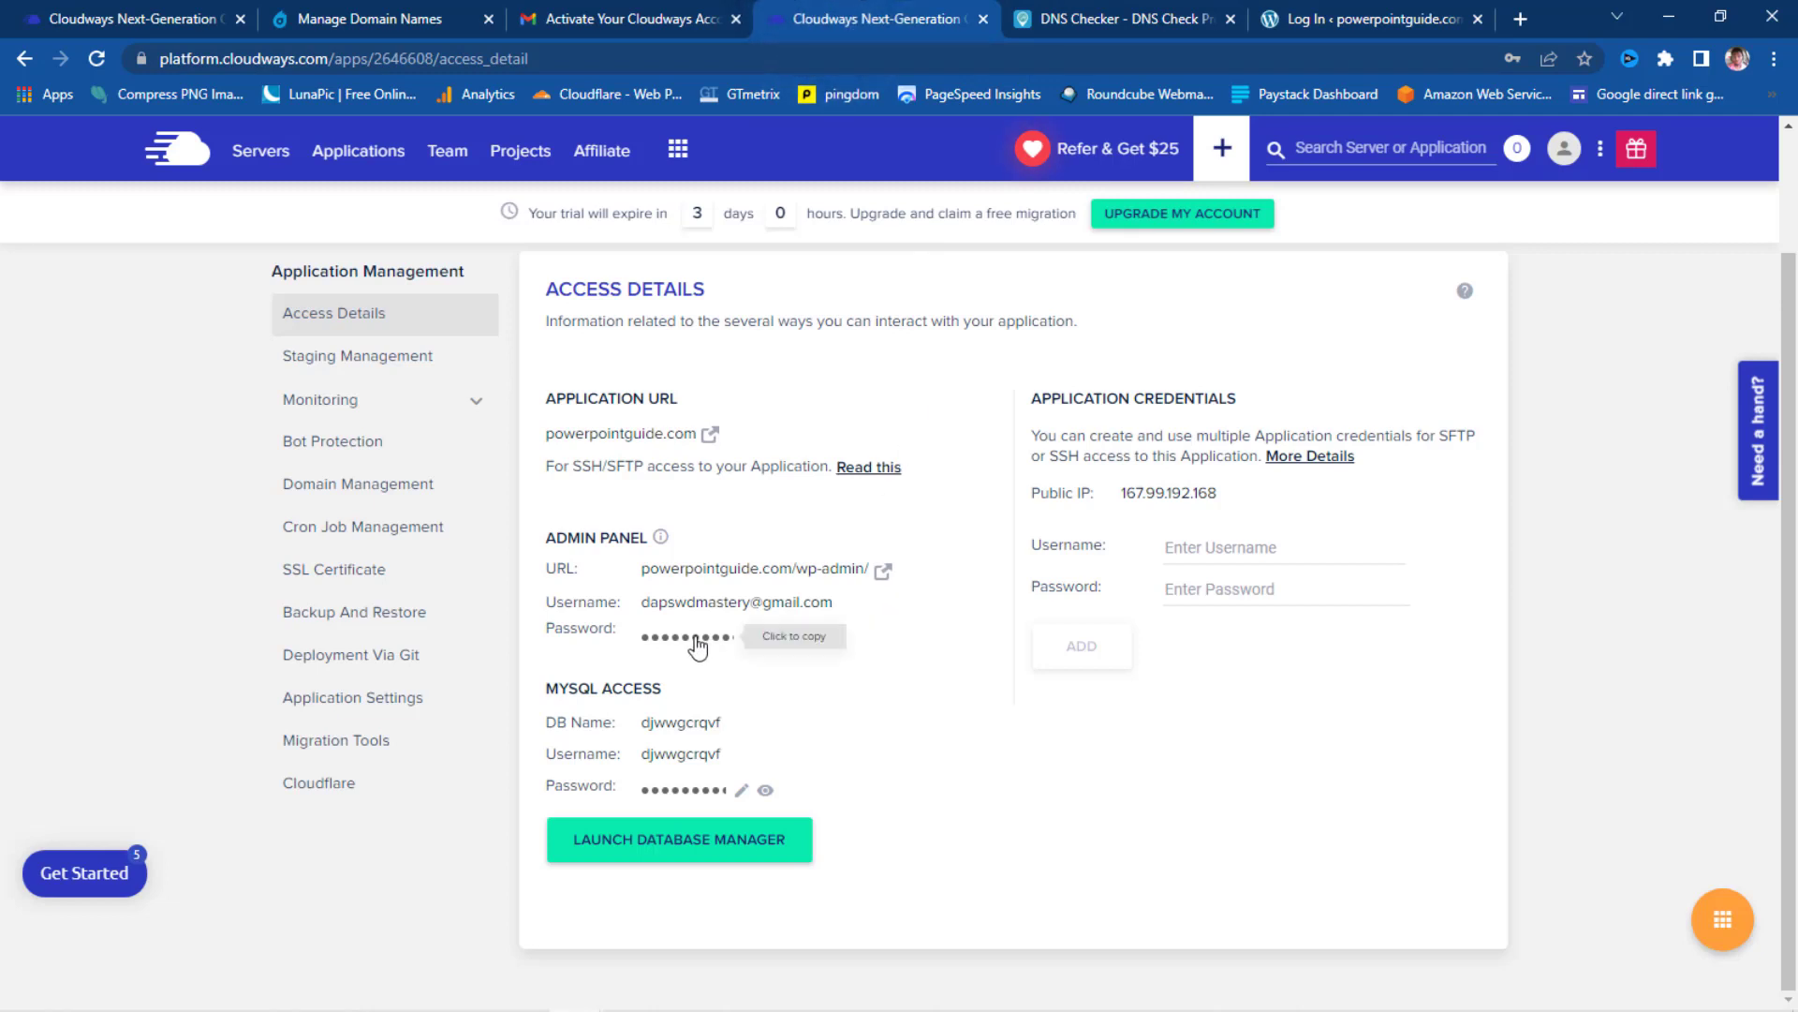
{"action": "left_click", "coordinate": [694, 637]}
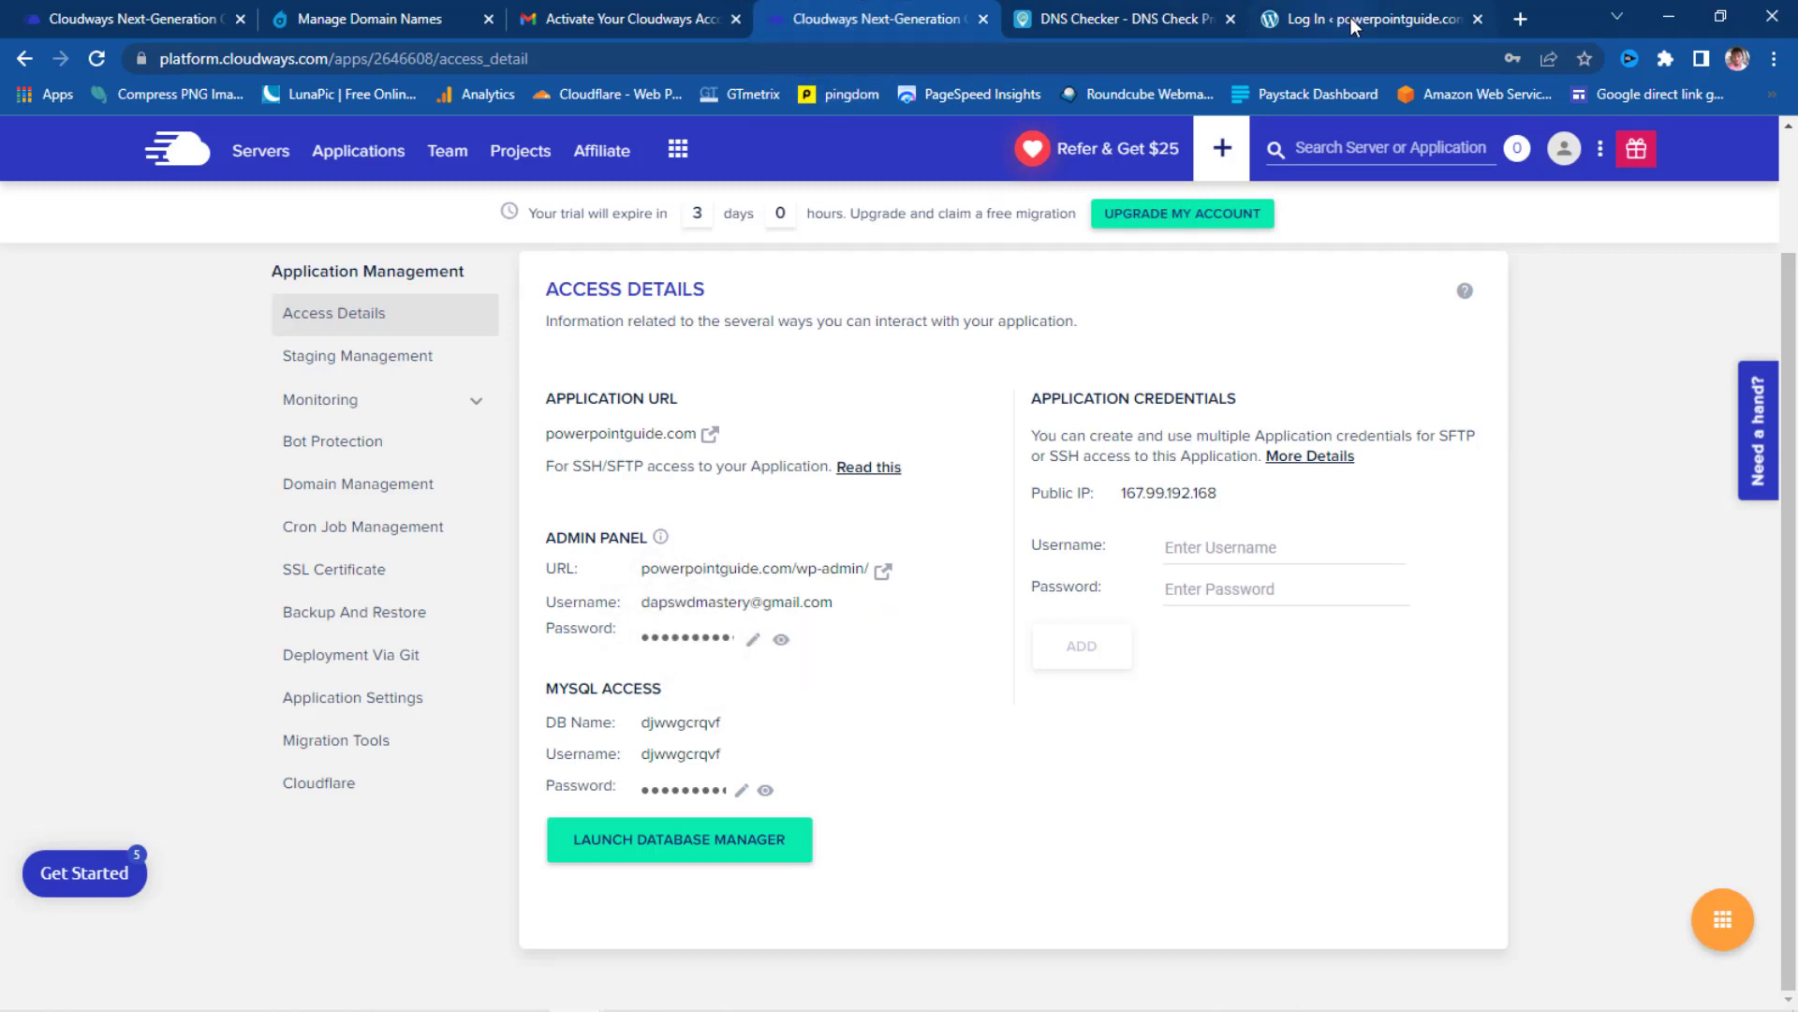
{"action": "left_click", "coordinate": [1351, 17]}
{"action": "left_click", "coordinate": [796, 482]}
{"action": "right_click", "coordinate": [799, 496]}
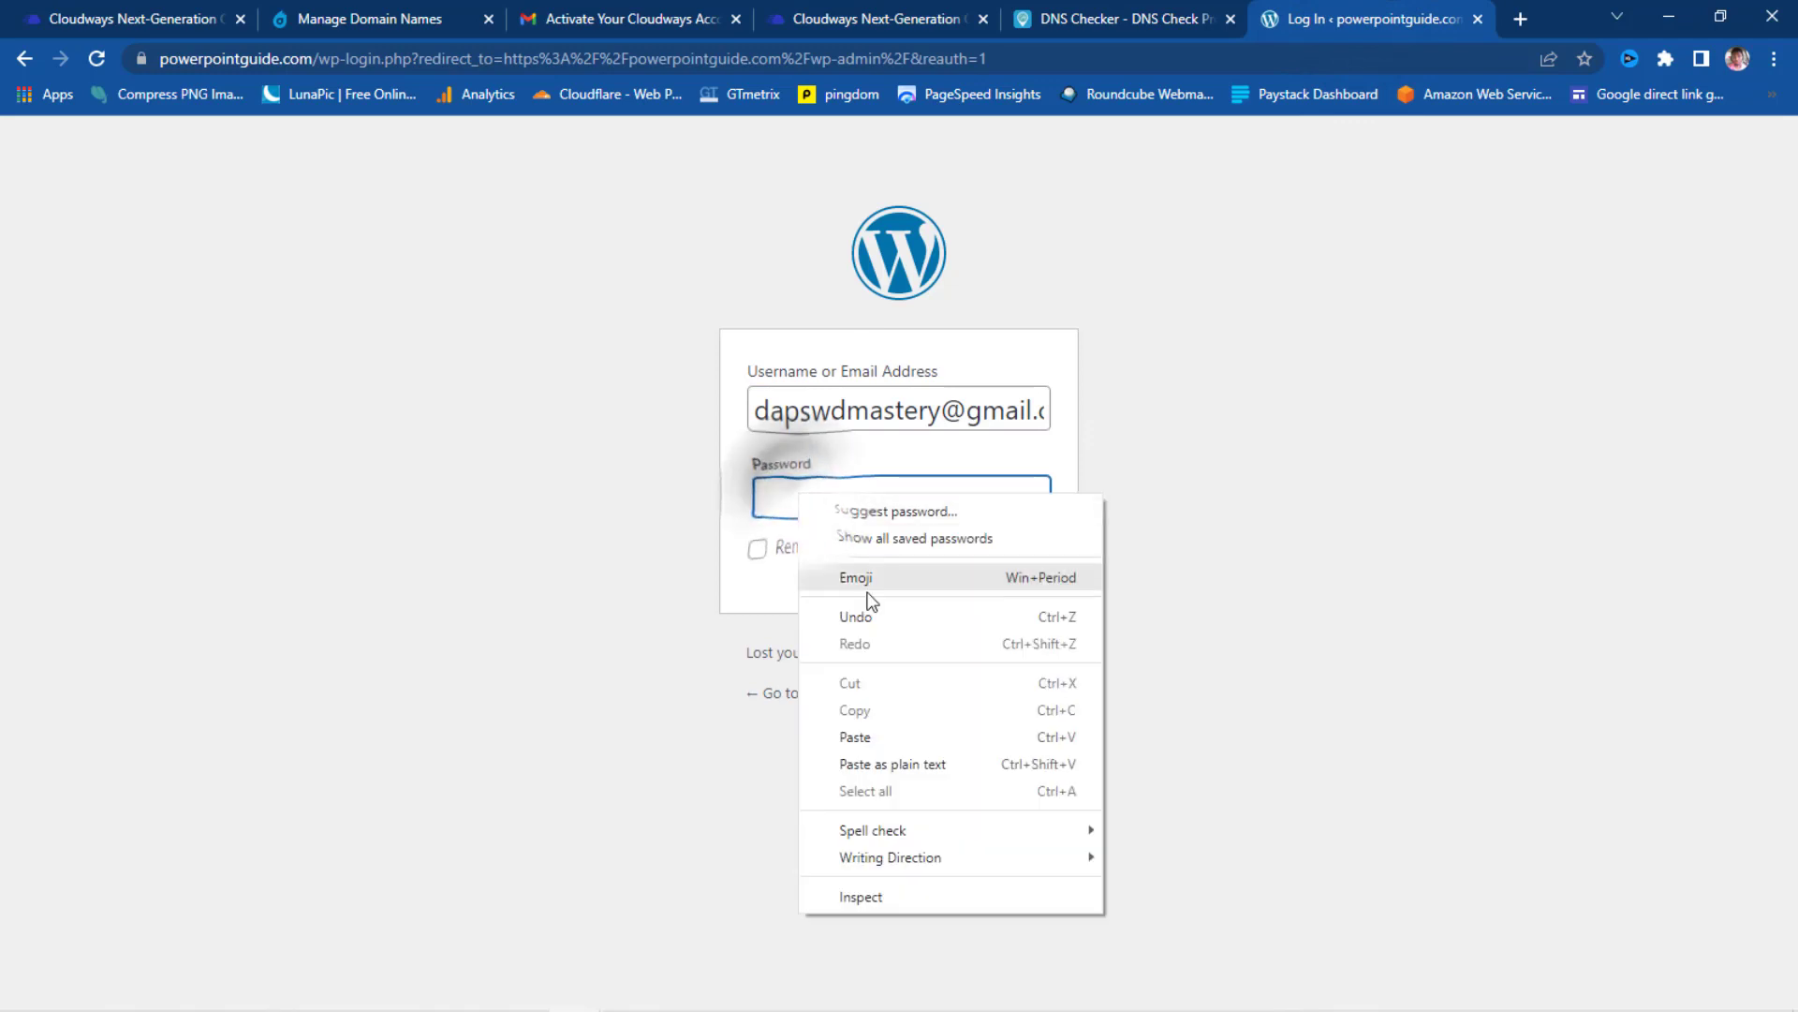
{"action": "left_click", "coordinate": [886, 736]}
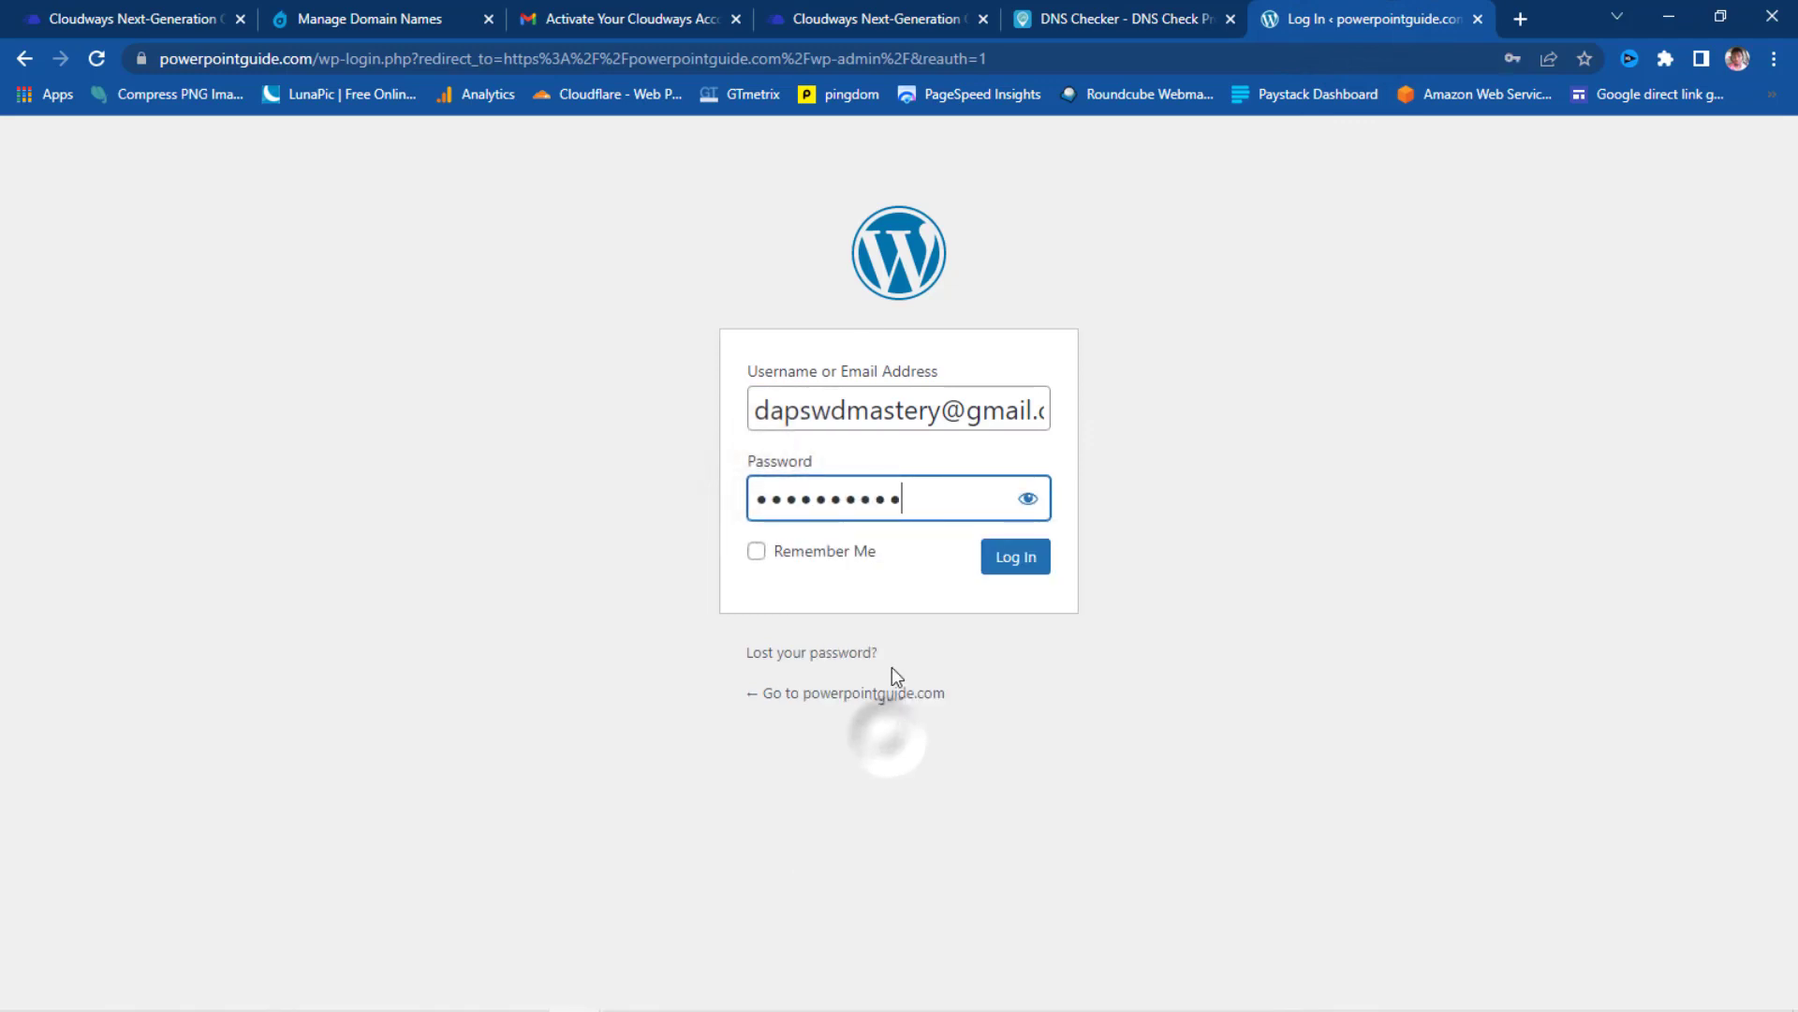
{"action": "left_click", "coordinate": [1009, 567]}
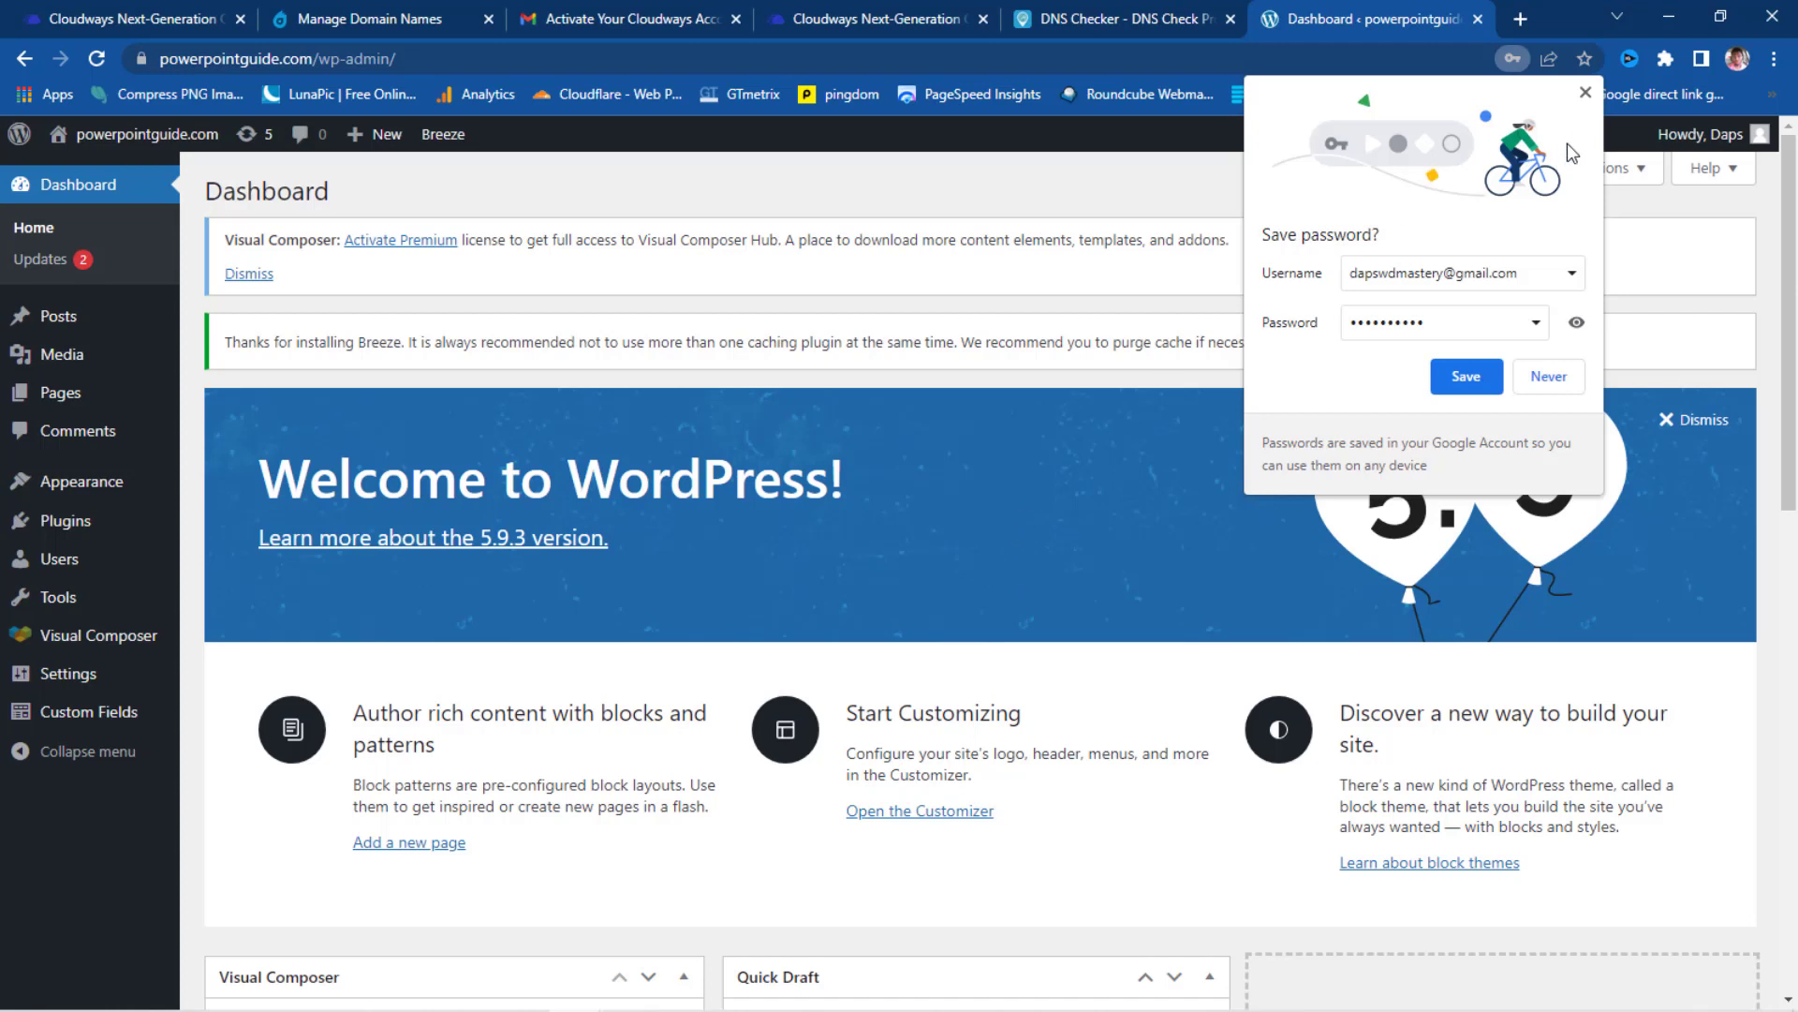
Dismiss the save-password prompt and look over the WordPress dashboard
{"action": "left_click", "coordinate": [1586, 93]}
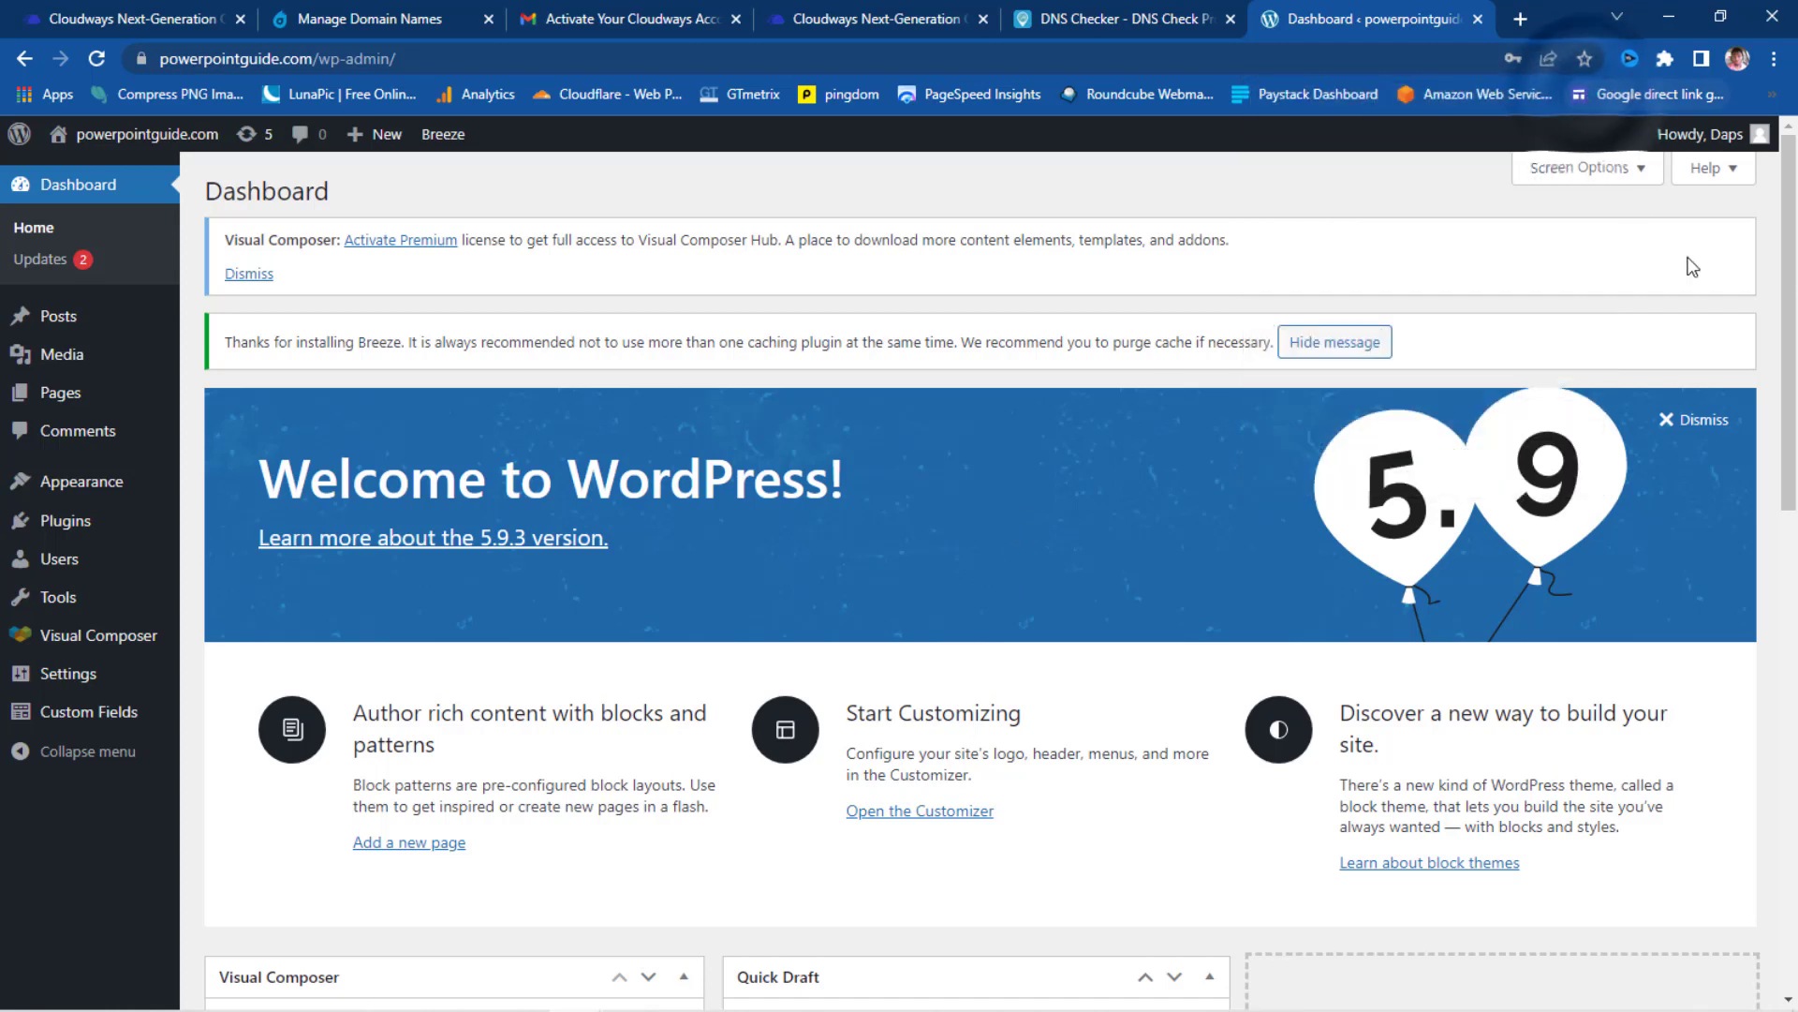
{"action": "scroll", "coordinate": [1144, 395], "scroll_direction": "down", "scroll_amount": 8}
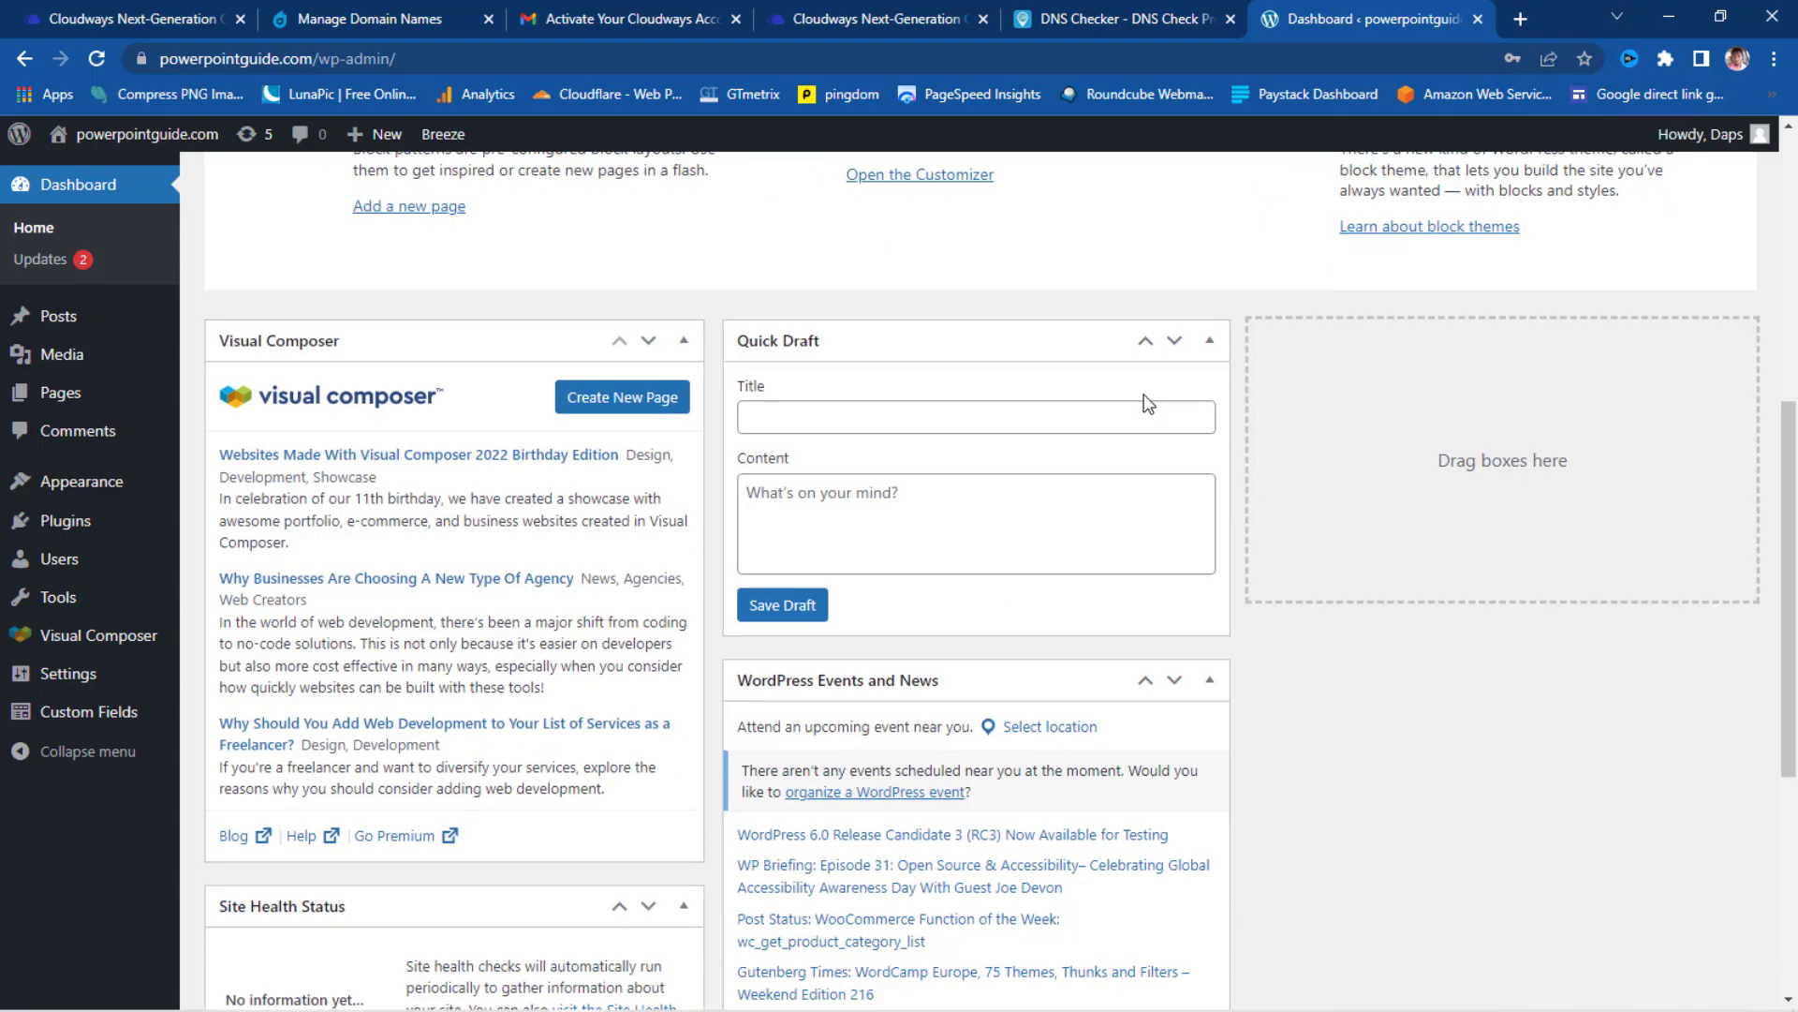
{"action": "scroll", "coordinate": [1143, 392], "scroll_direction": "up", "scroll_amount": 5}
{"action": "scroll", "coordinate": [1144, 392], "scroll_direction": "up", "scroll_amount": 3}
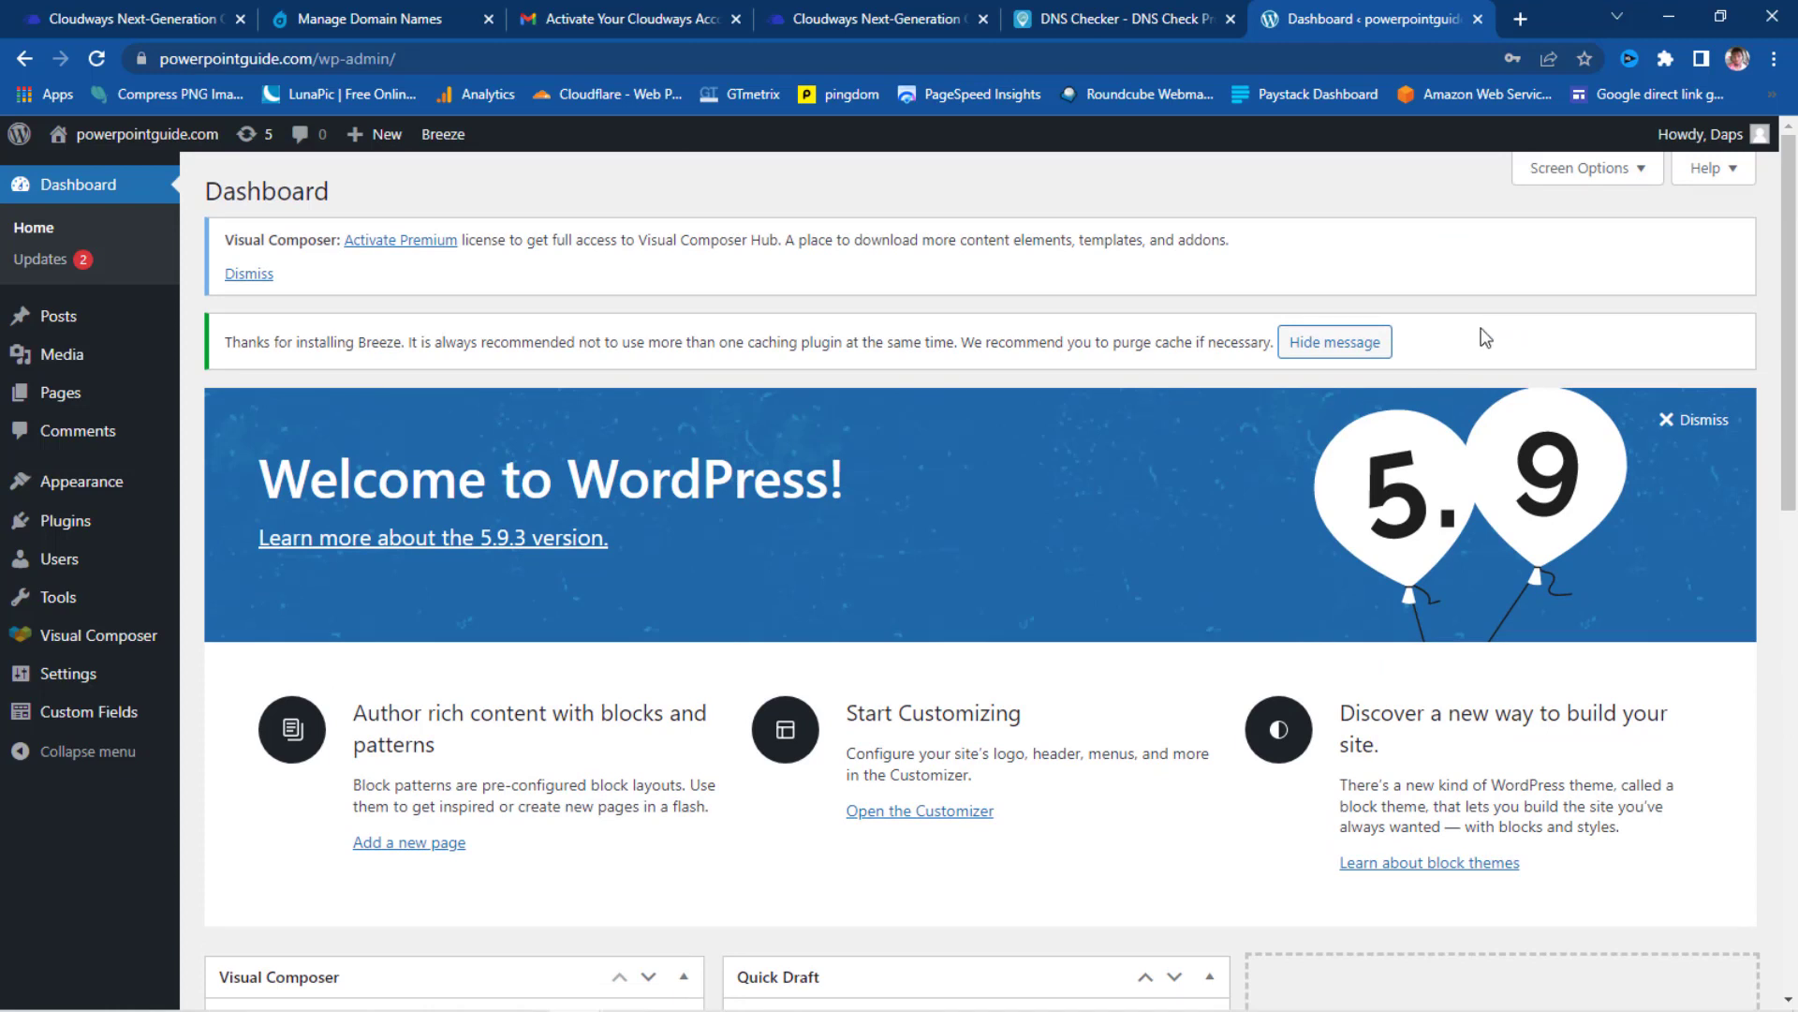
{"action": "scroll", "coordinate": [1477, 354], "scroll_direction": "down", "scroll_amount": 1}
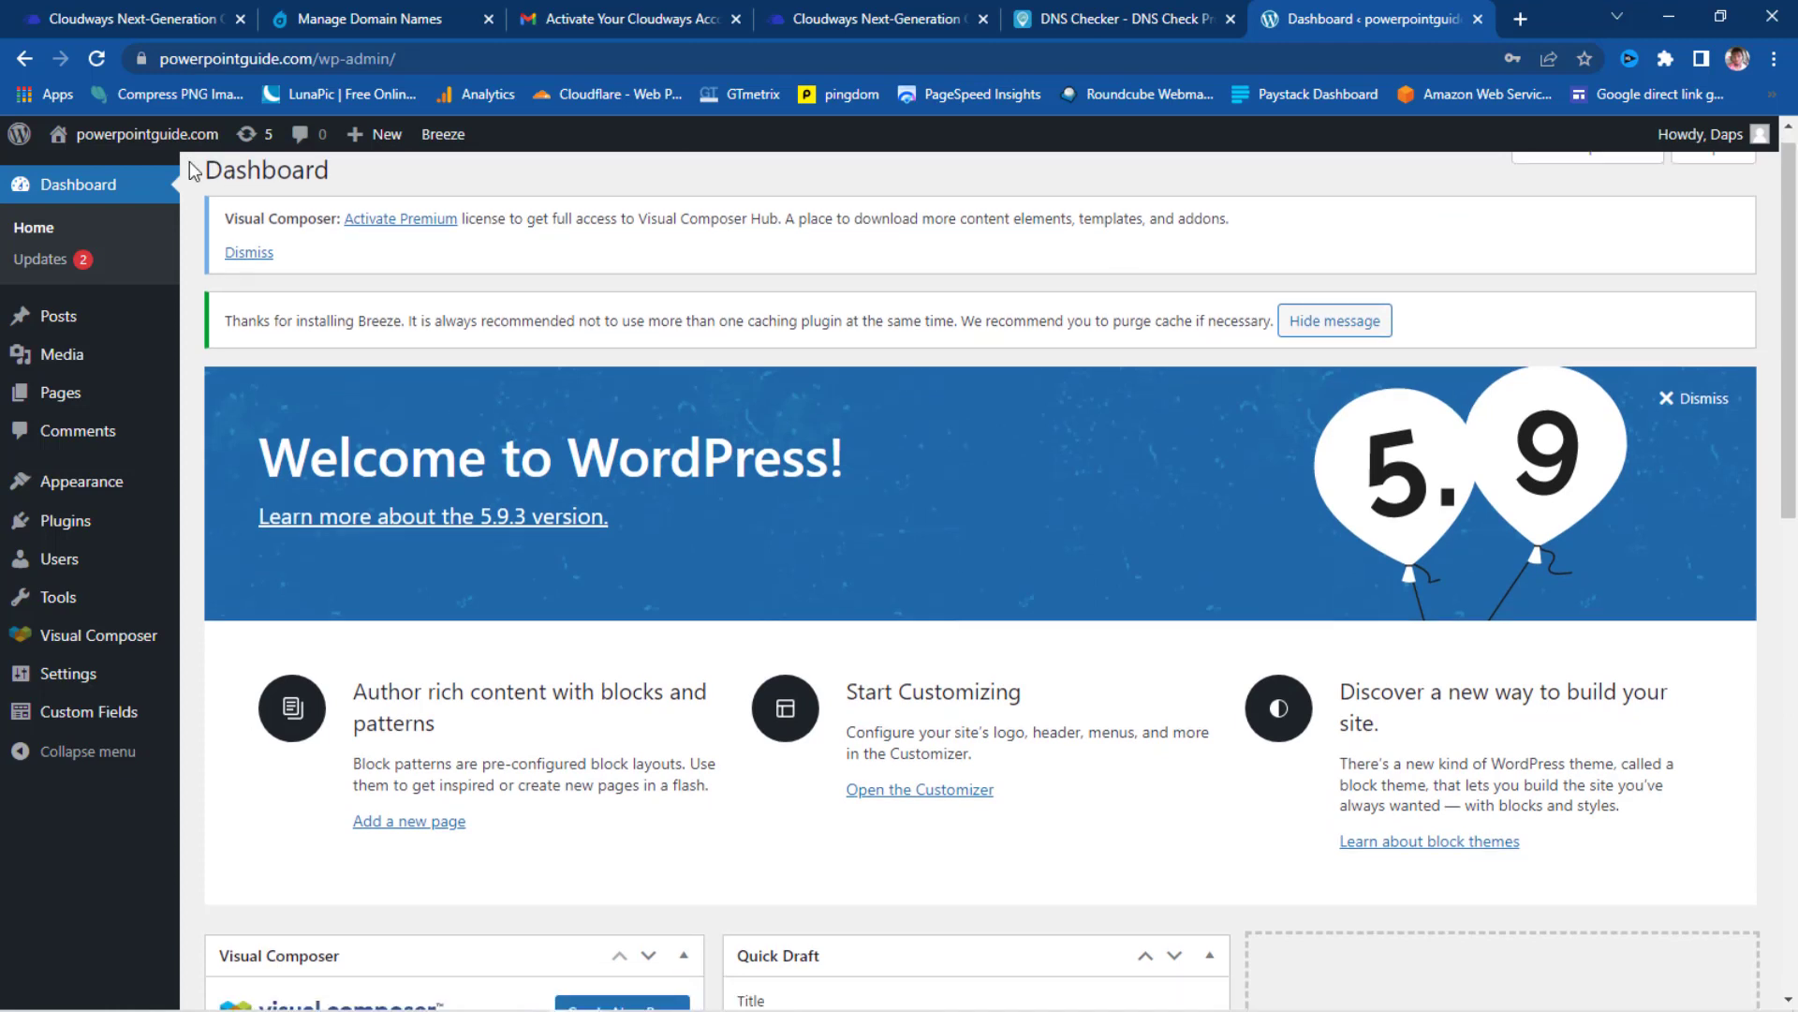
Open the live site in a new tab from Visit Site, then show the Updates page
{"action": "mouse_move", "coordinate": [161, 143]}
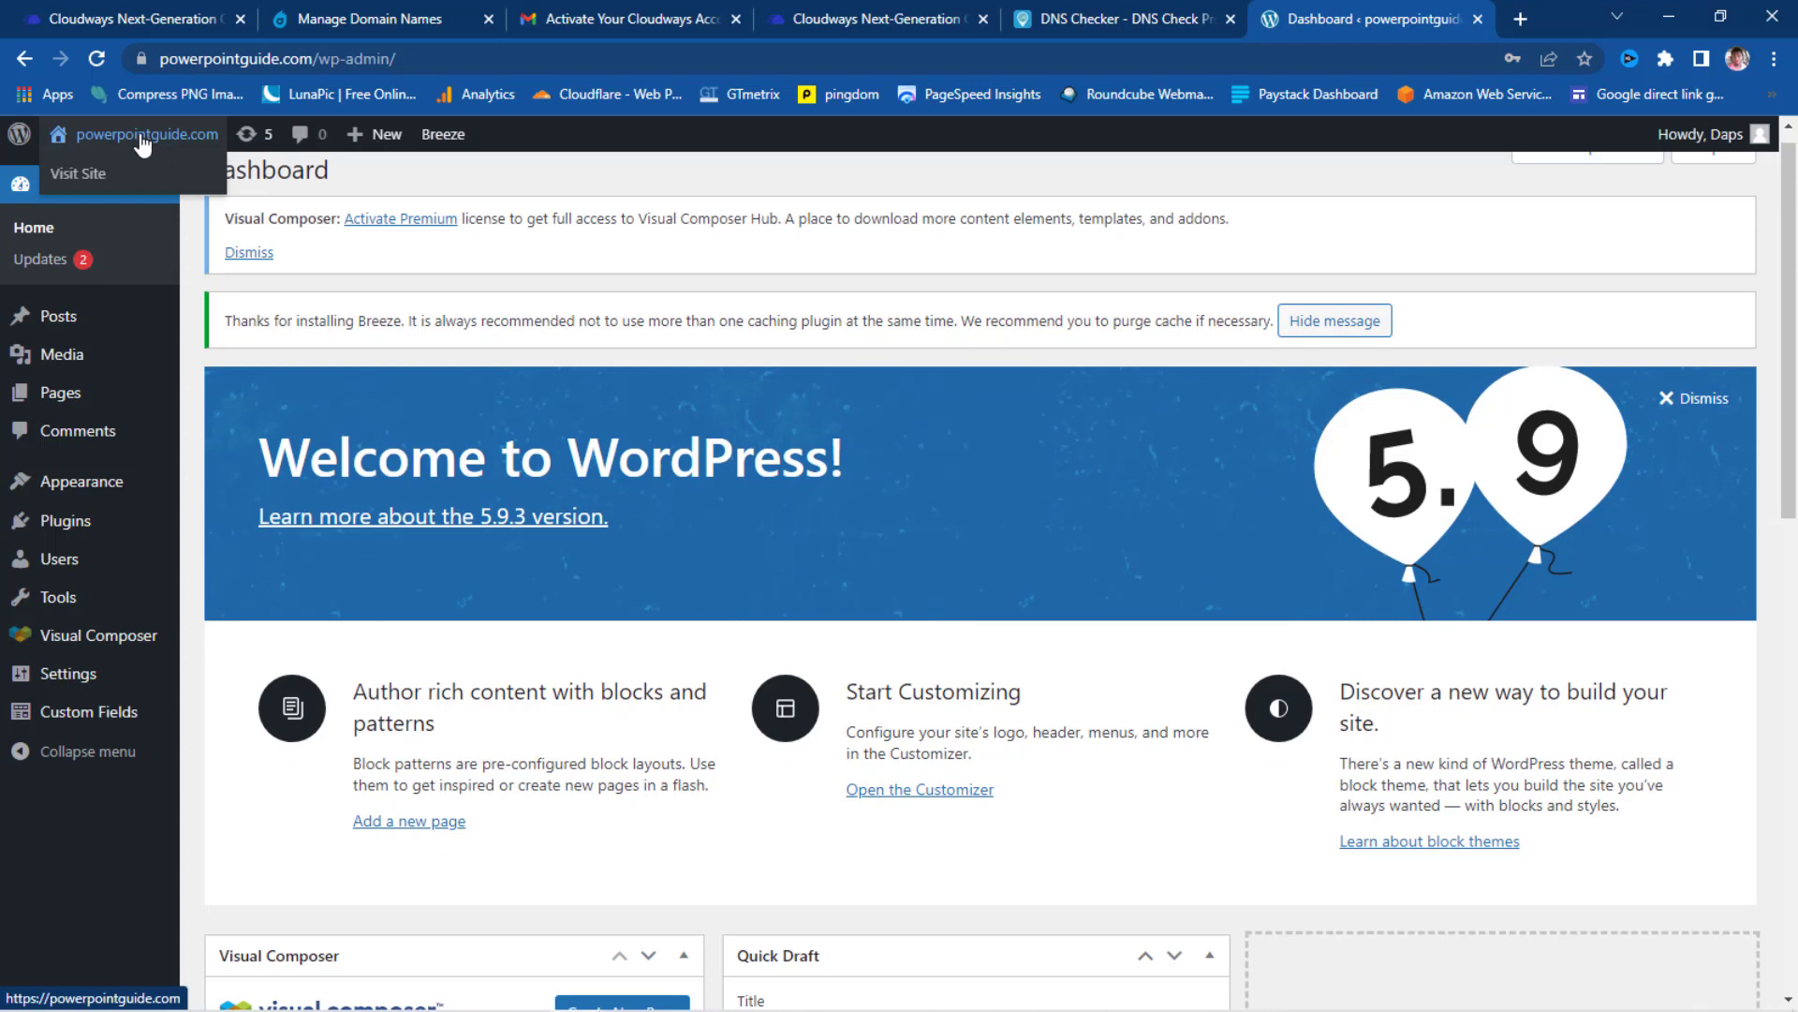
{"action": "right_click", "coordinate": [77, 170]}
{"action": "left_click", "coordinate": [142, 190]}
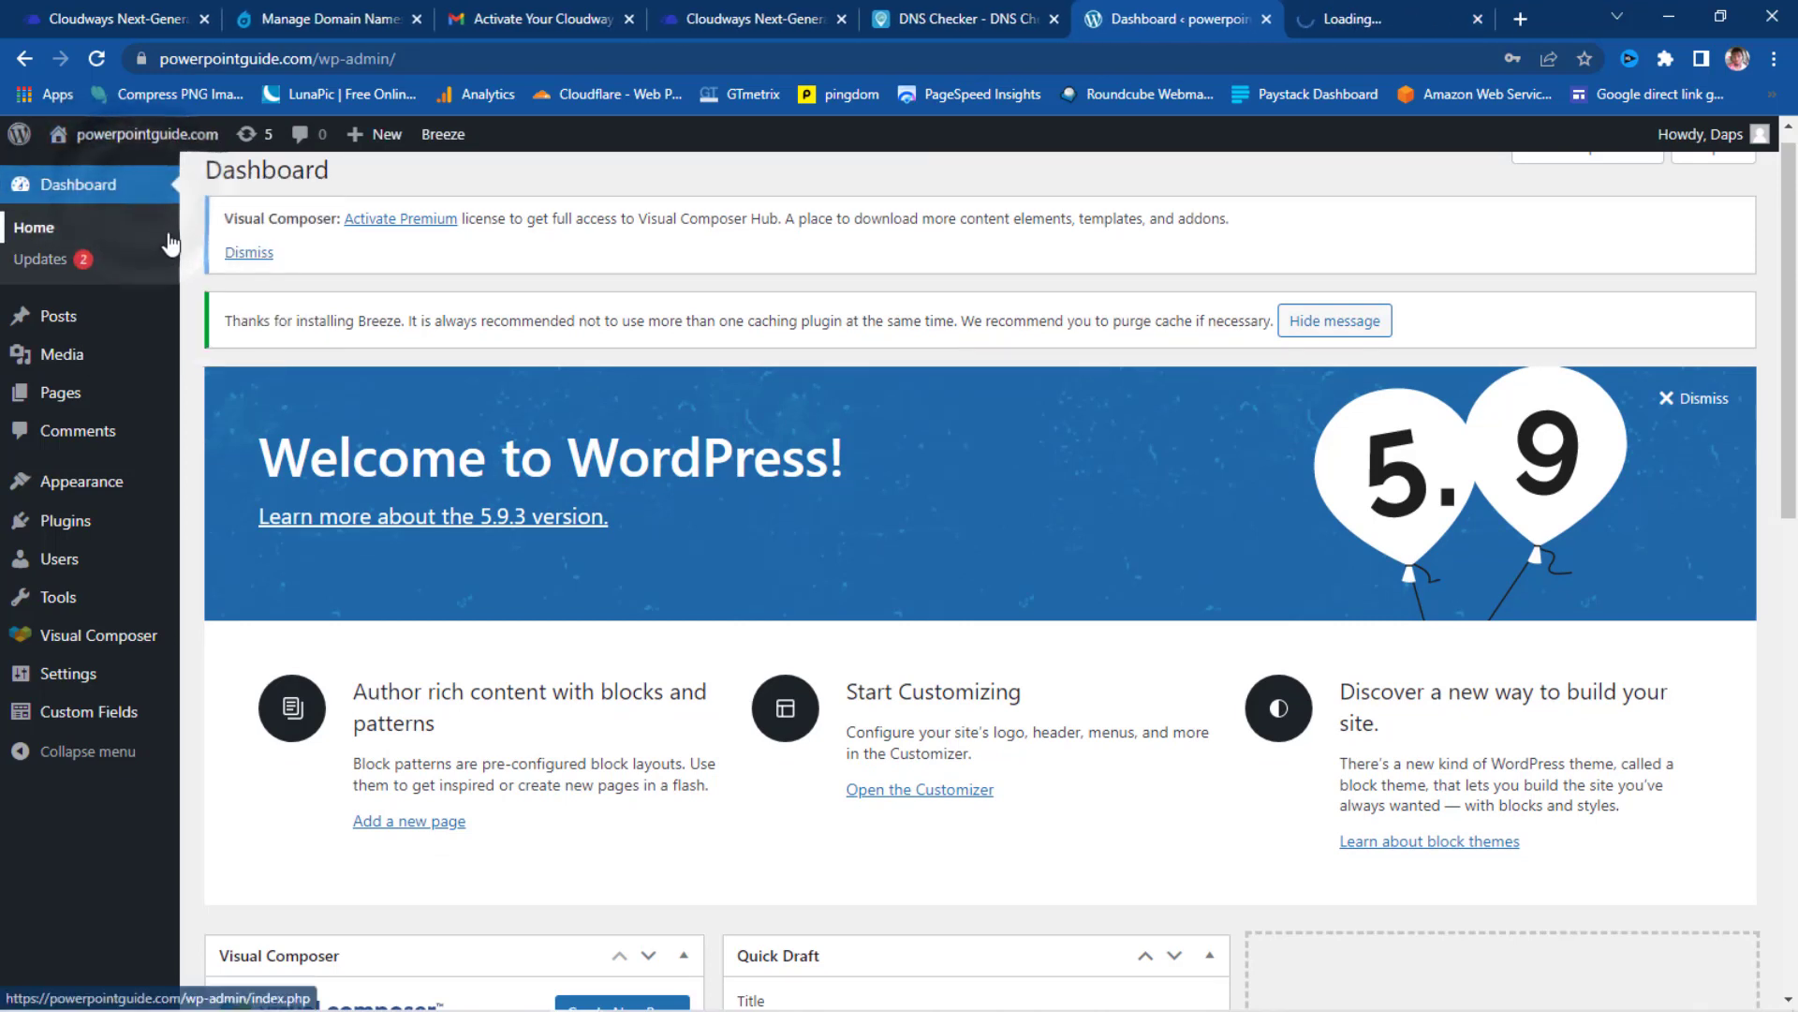
{"action": "left_click", "coordinate": [249, 135]}
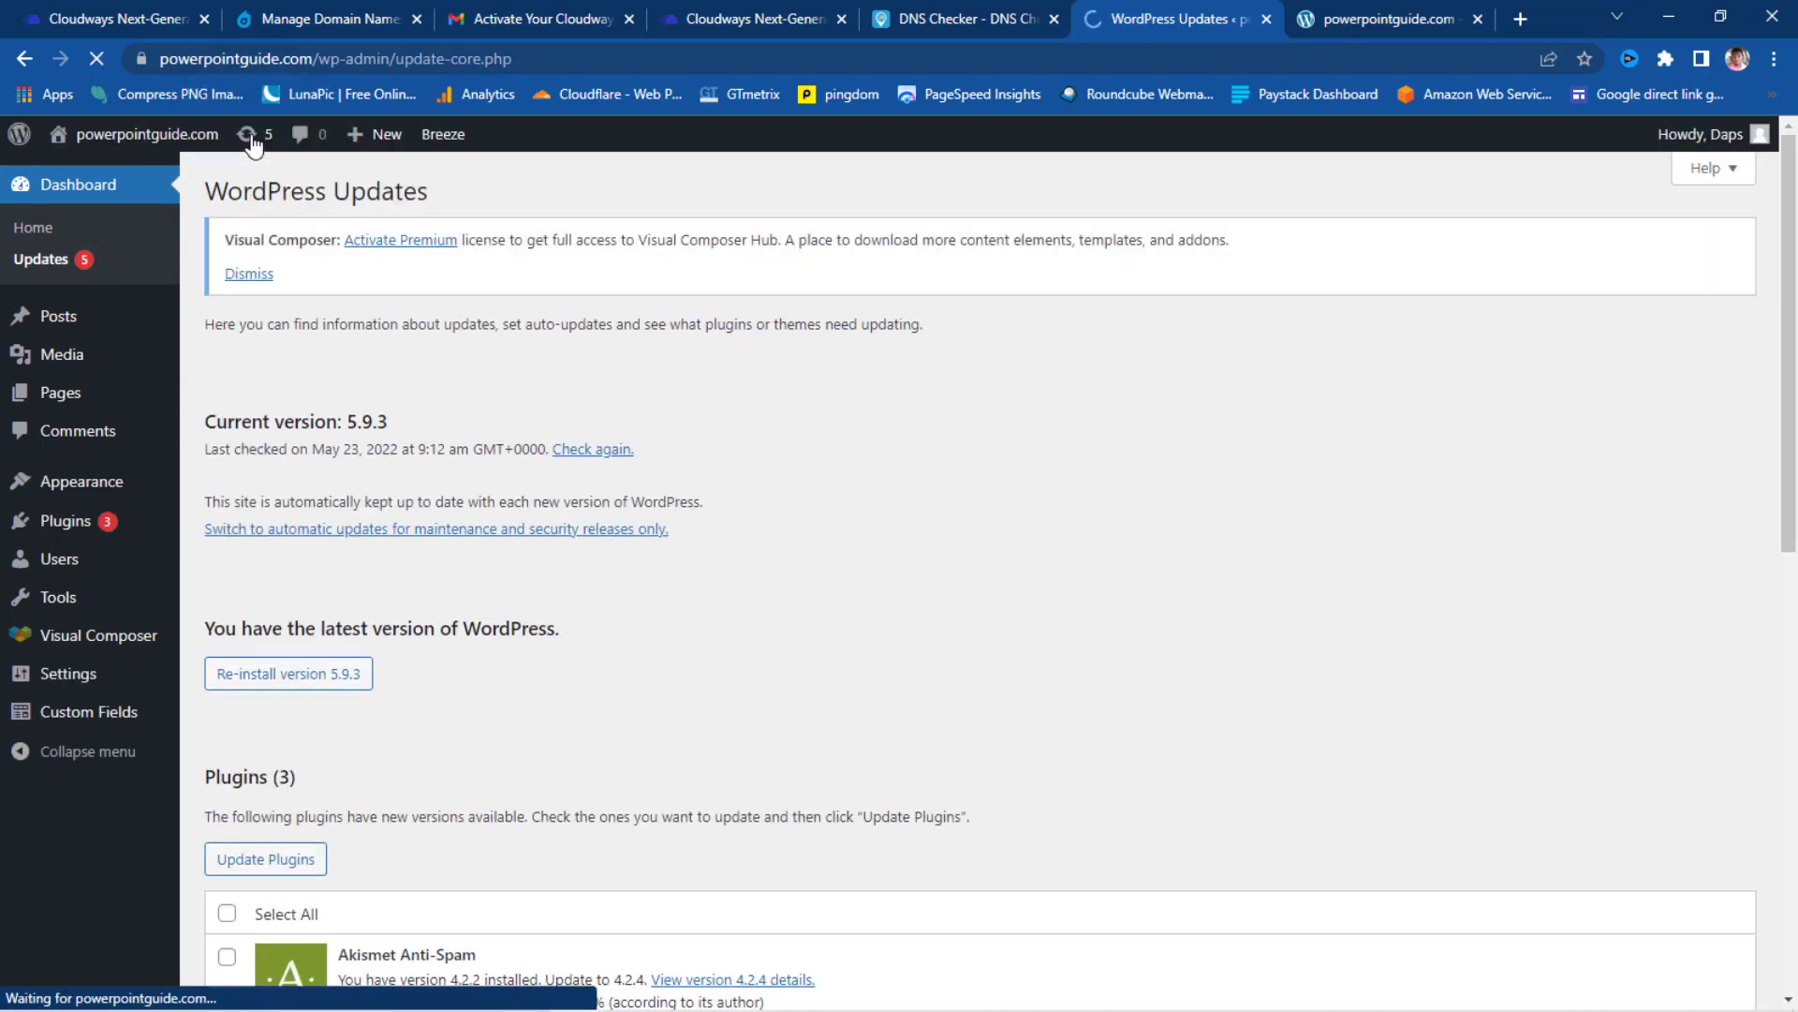
{"action": "scroll", "coordinate": [1049, 346], "scroll_direction": "down", "scroll_amount": 5}
Update all three plugins: Akismet, Breeze and MalCare
{"action": "scroll", "coordinate": [1049, 348], "scroll_direction": "down", "scroll_amount": 5}
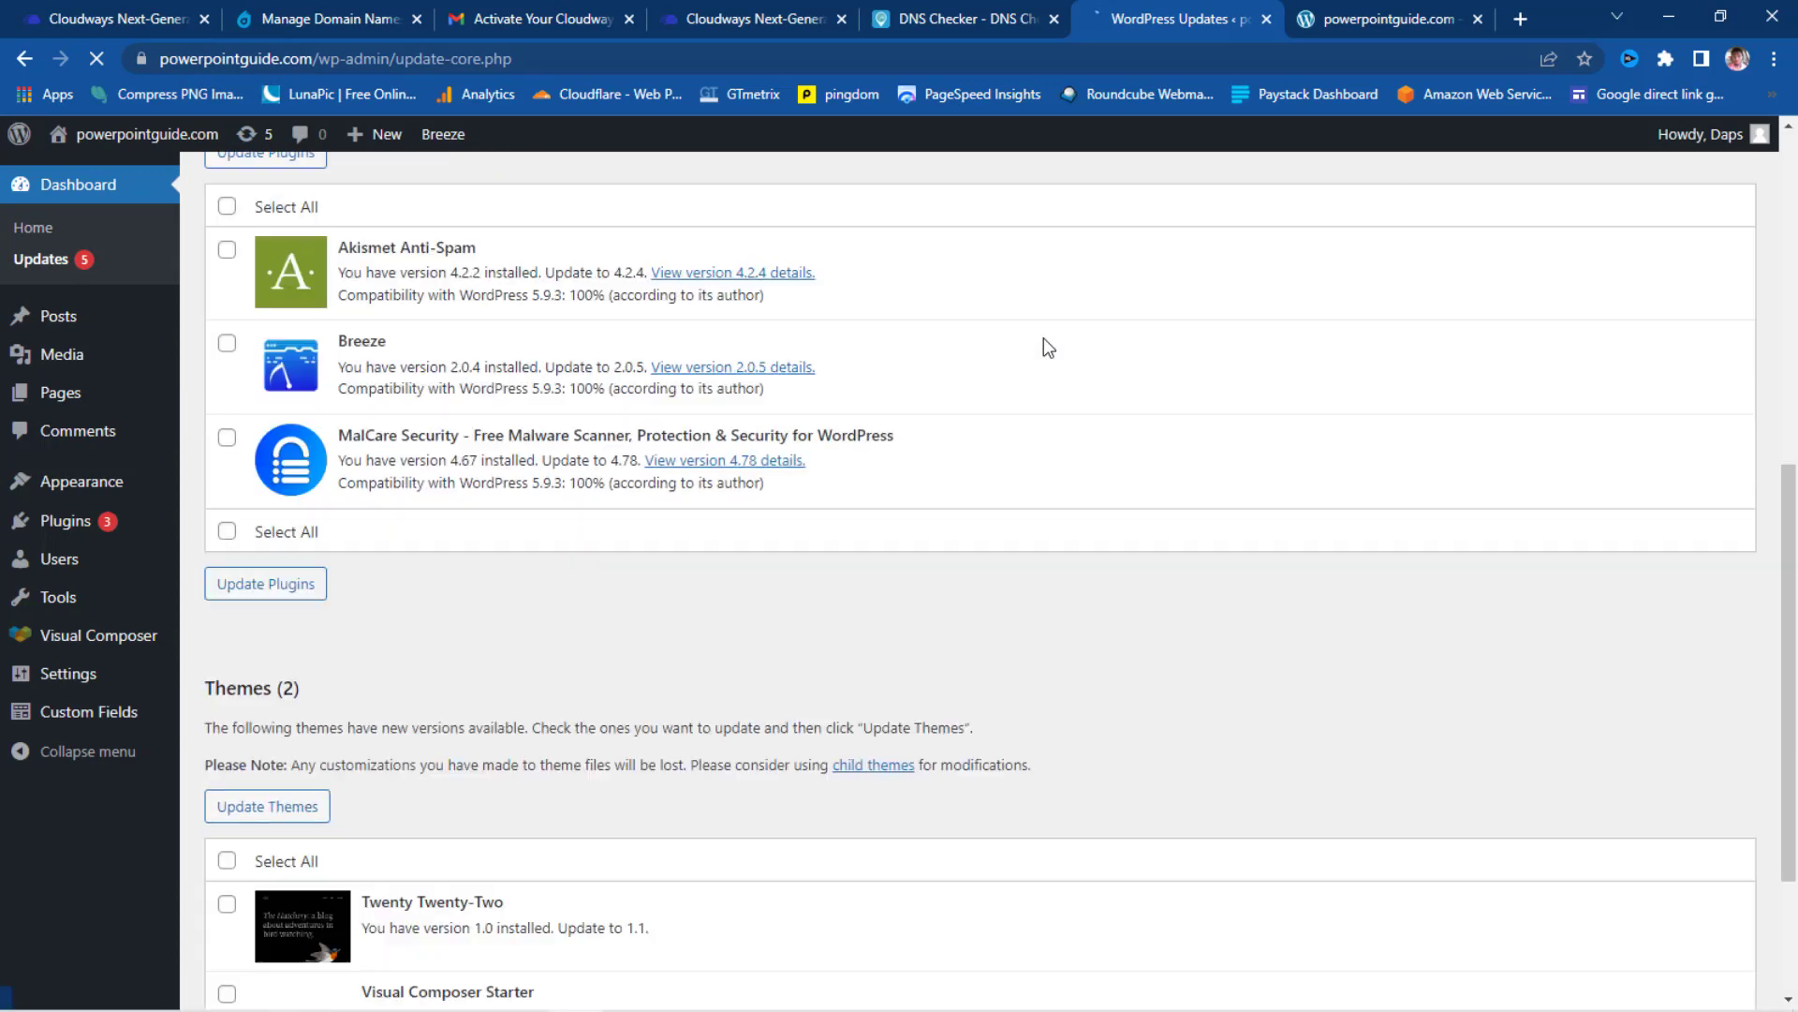
{"action": "scroll", "coordinate": [1048, 348], "scroll_direction": "up", "scroll_amount": 5}
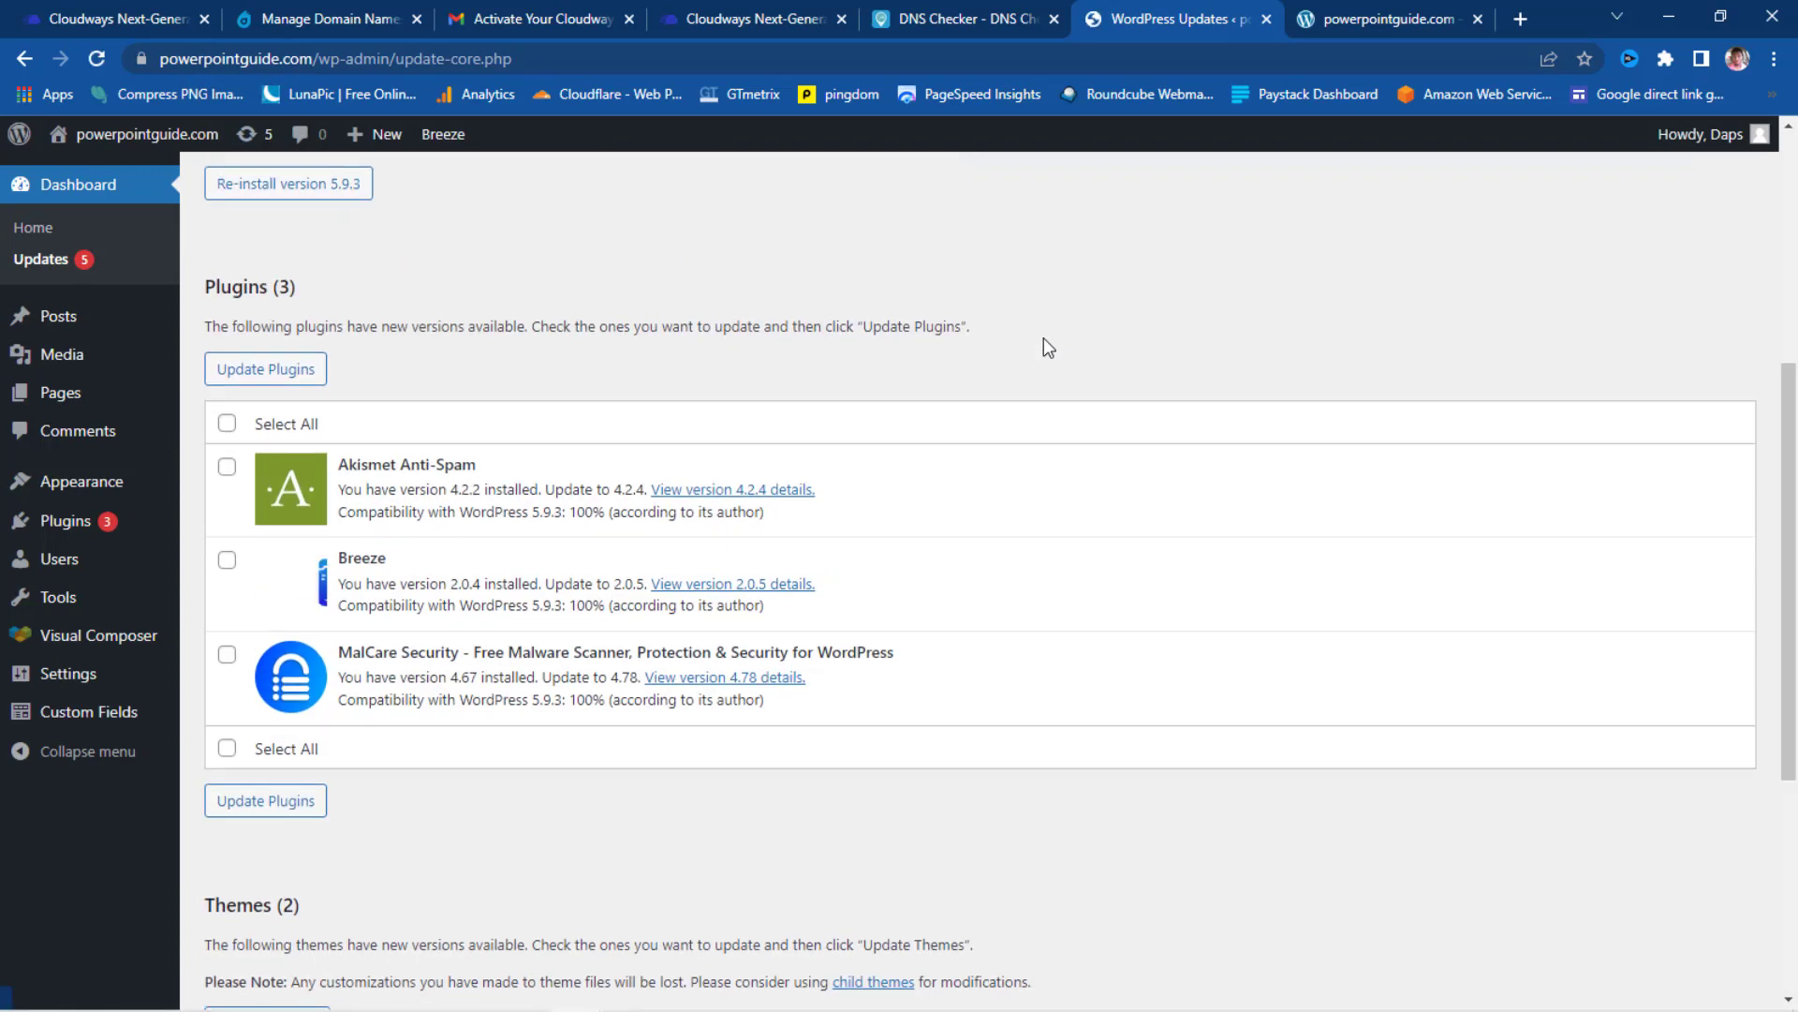
{"action": "left_click", "coordinate": [227, 423]}
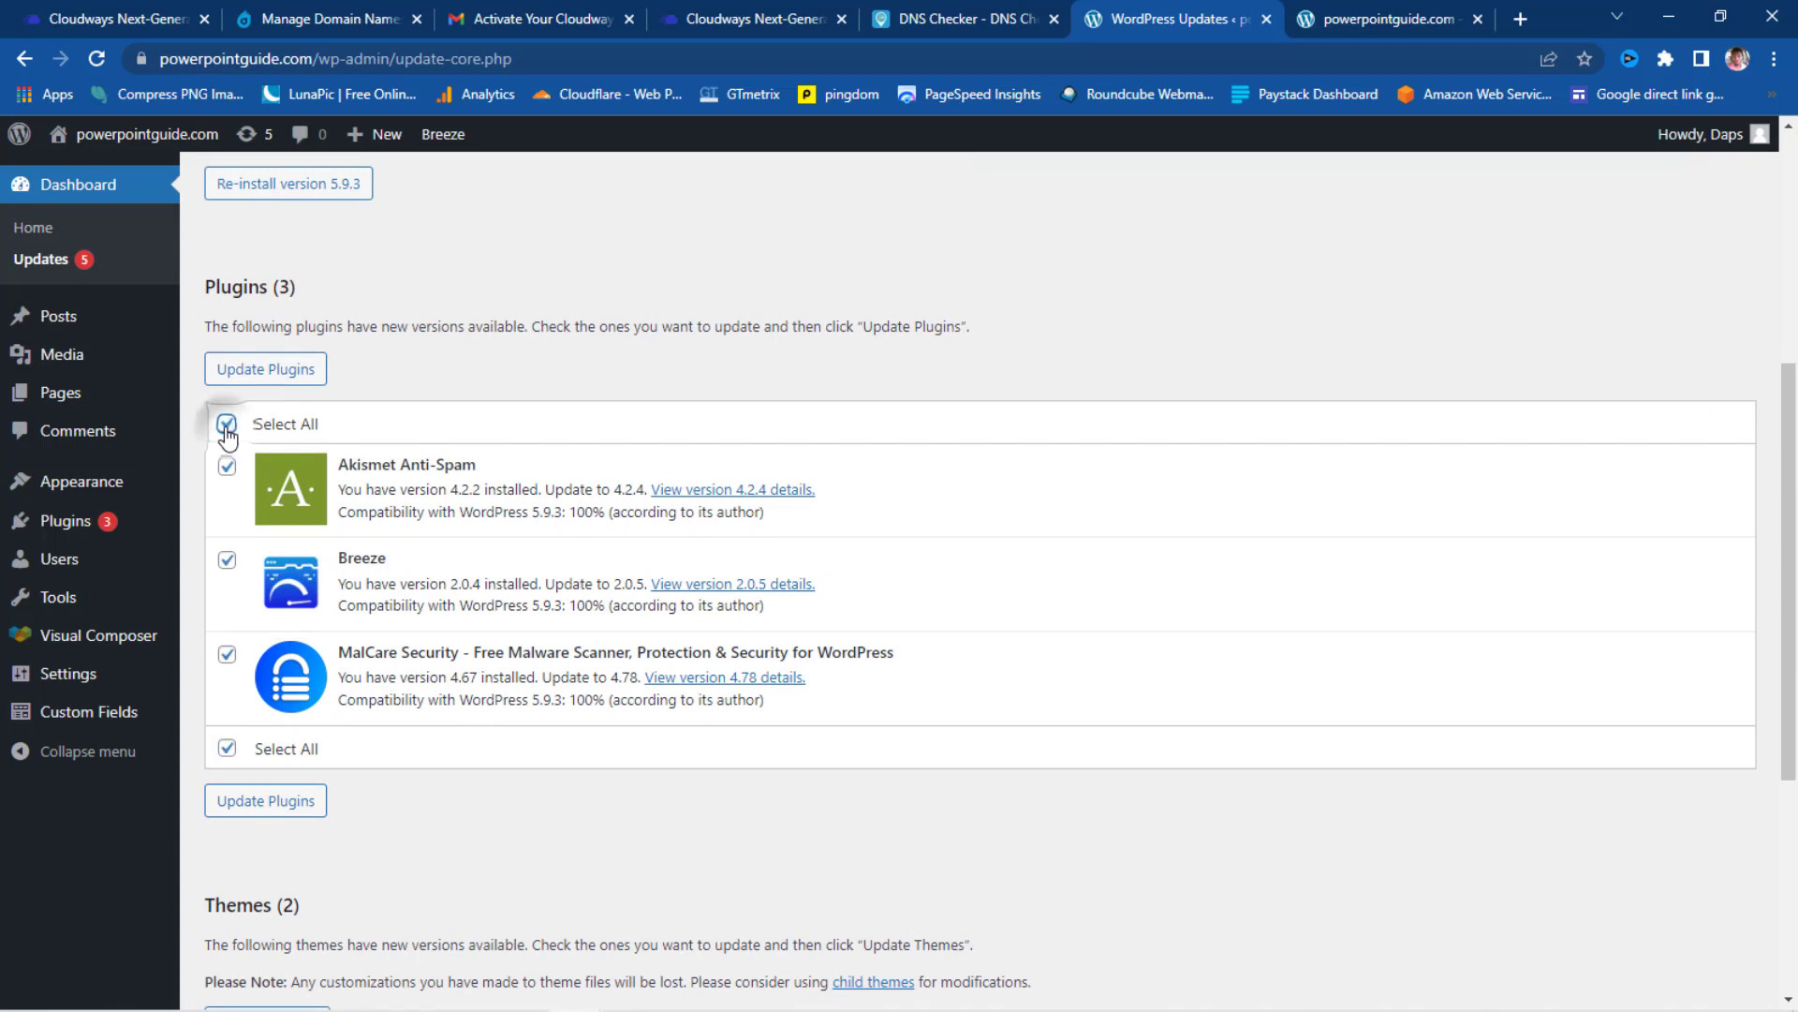
{"action": "left_click", "coordinate": [257, 372]}
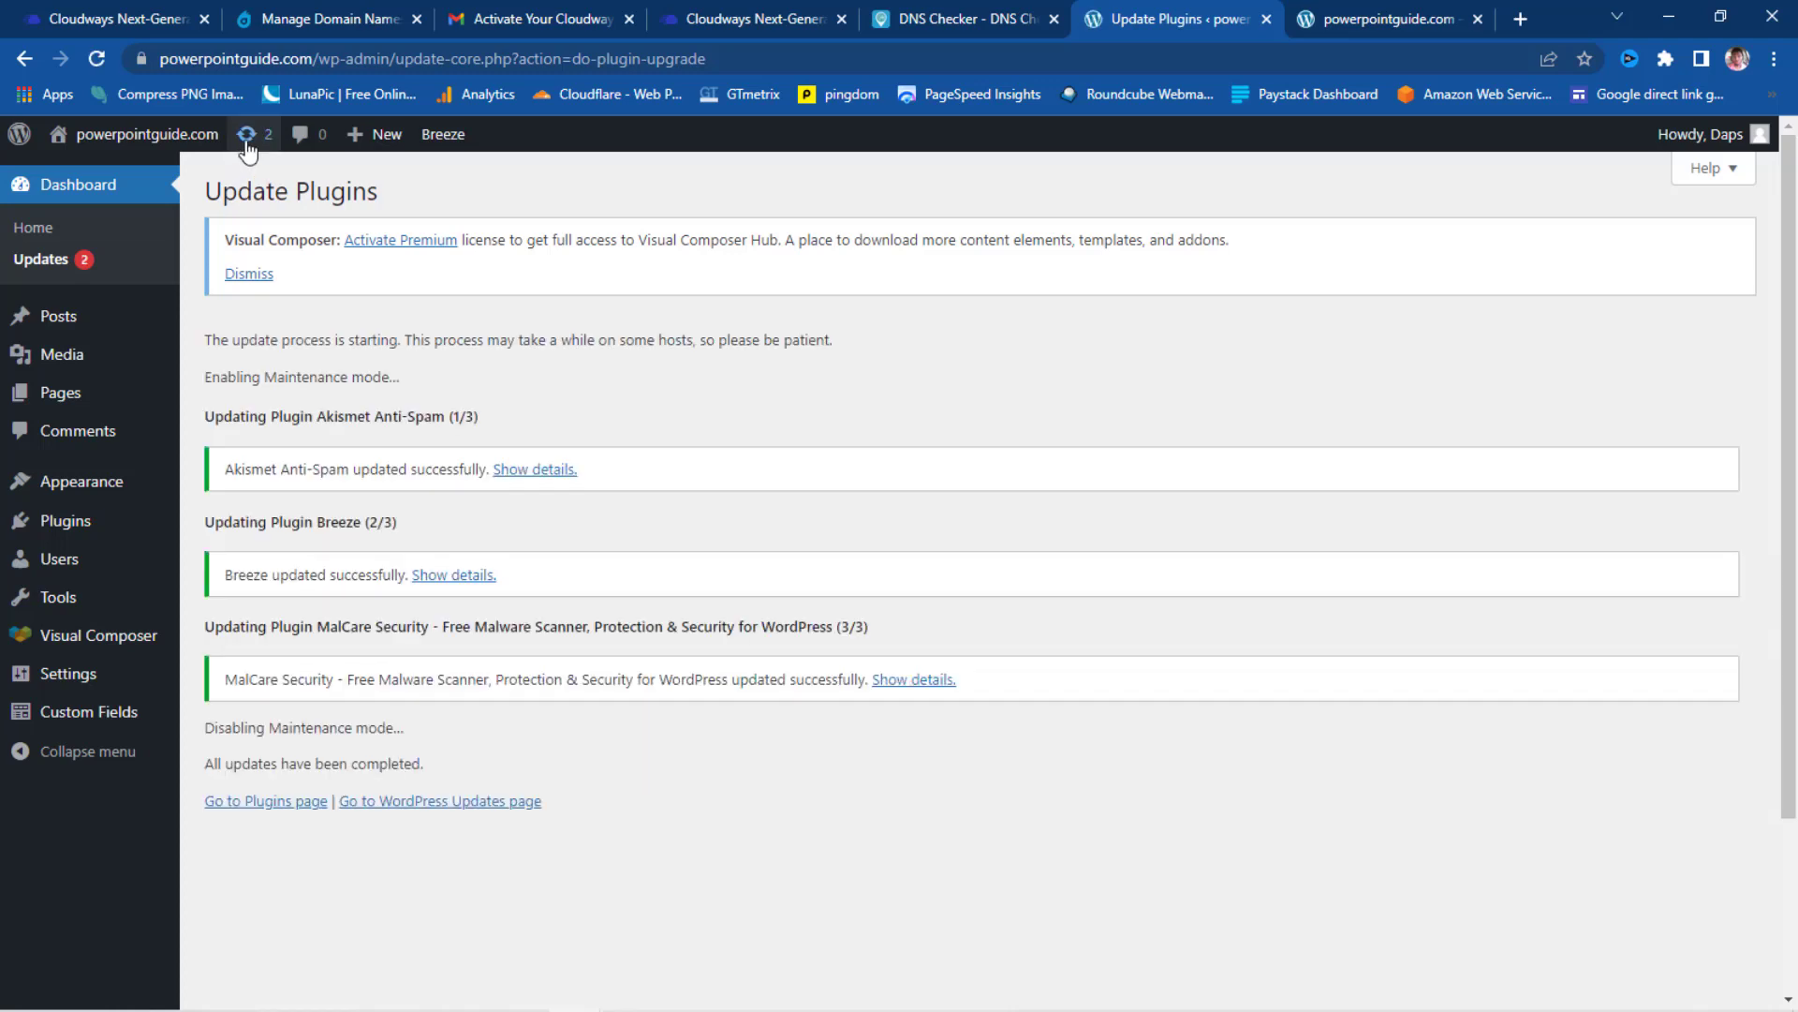
Update both themes, Twenty Twenty-Two and Visual Composer Starter
{"action": "left_click", "coordinate": [247, 137]}
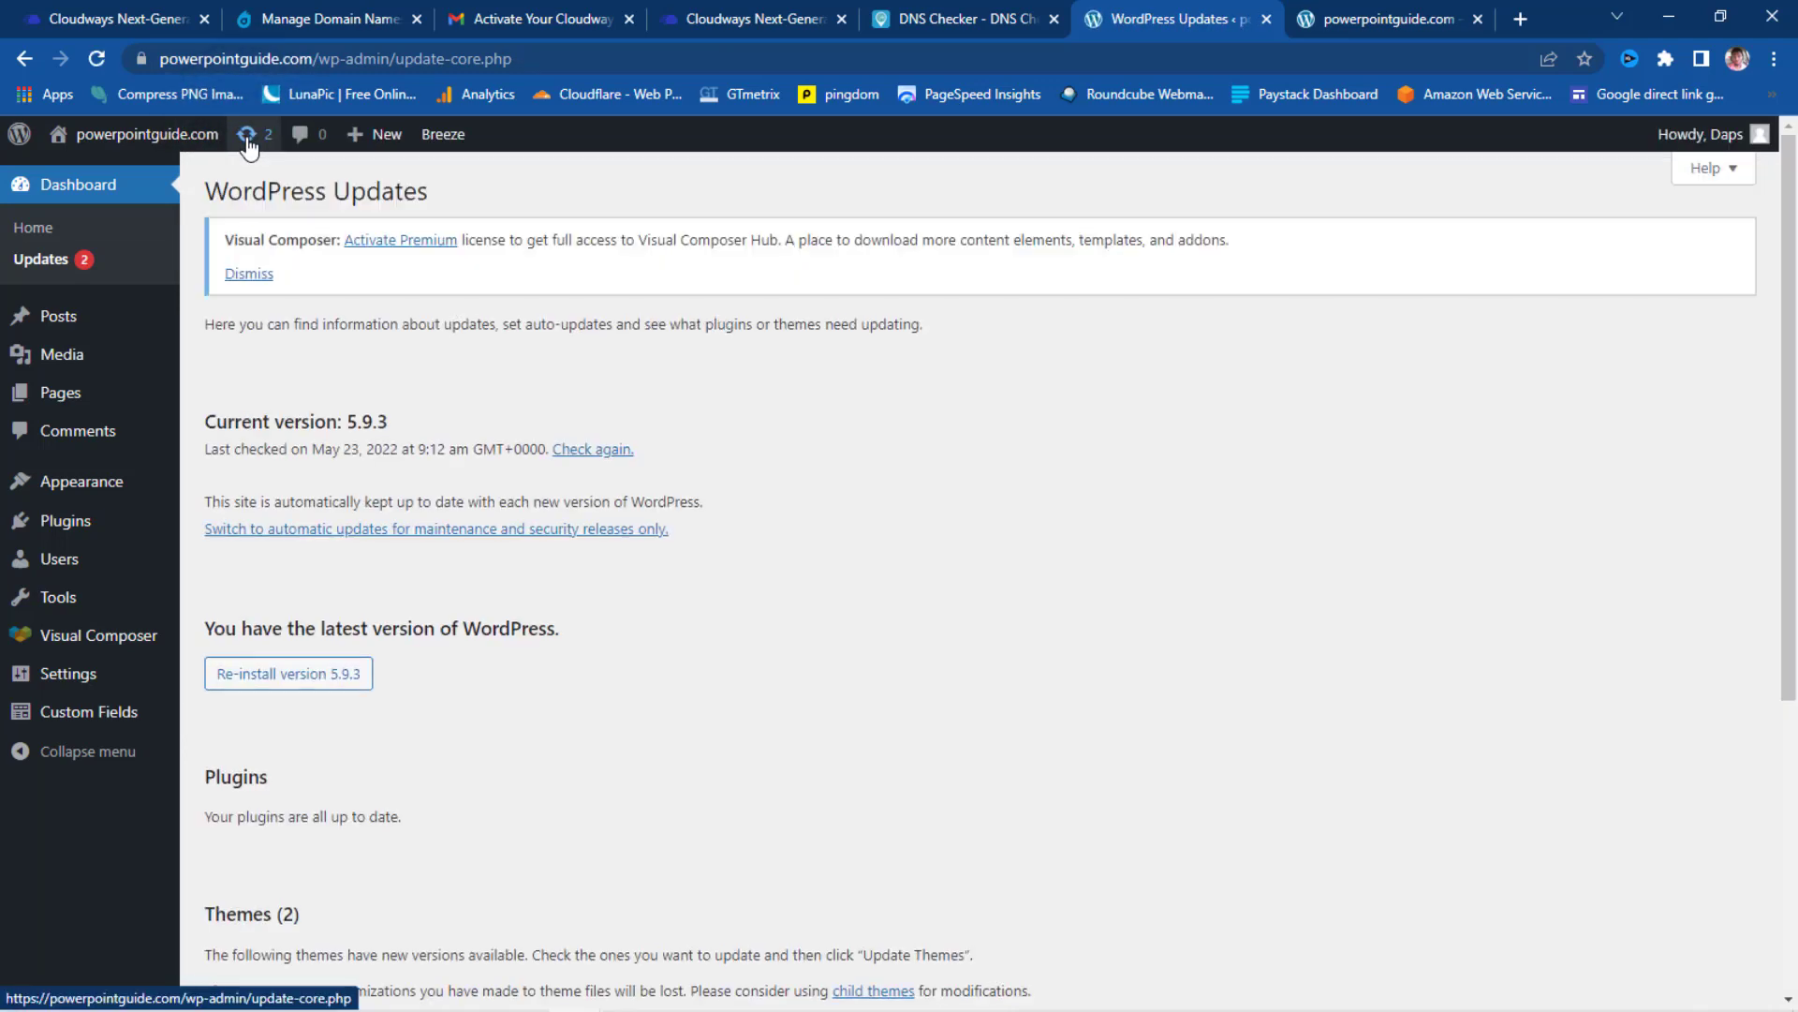
{"action": "scroll", "coordinate": [385, 365], "scroll_direction": "down", "scroll_amount": 5}
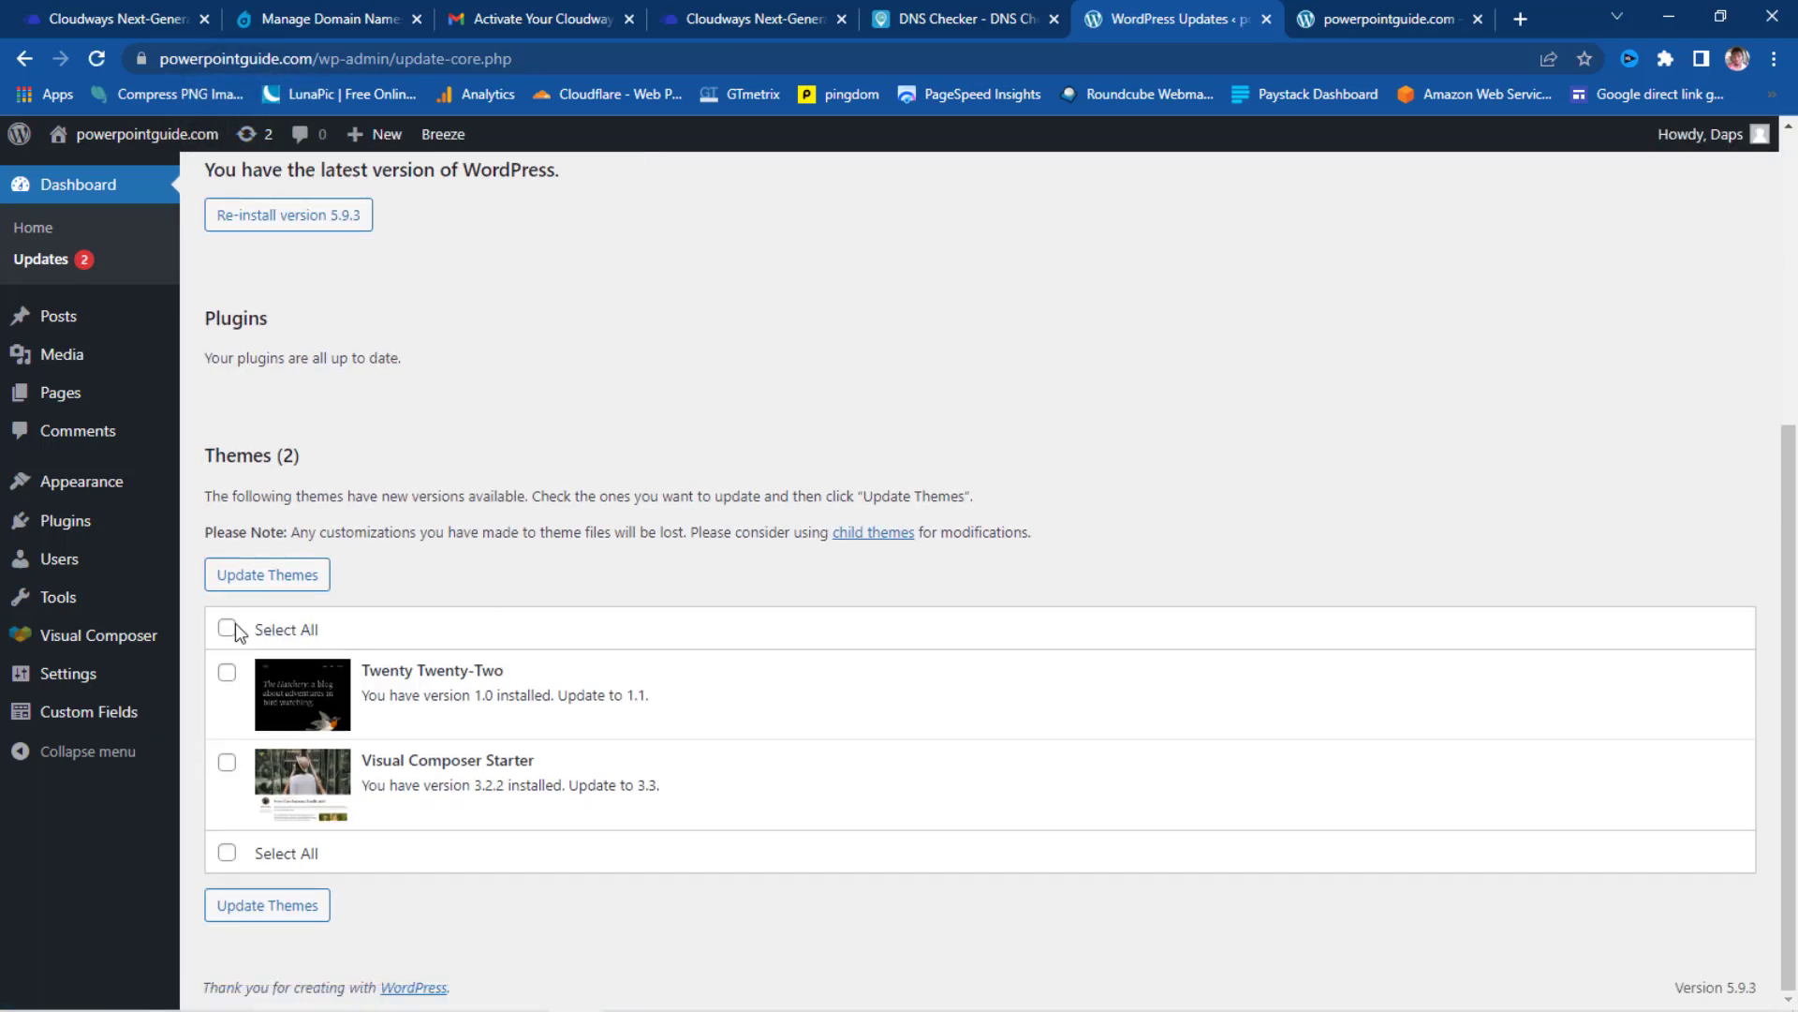
{"action": "left_click", "coordinate": [227, 628]}
{"action": "left_click", "coordinate": [267, 574]}
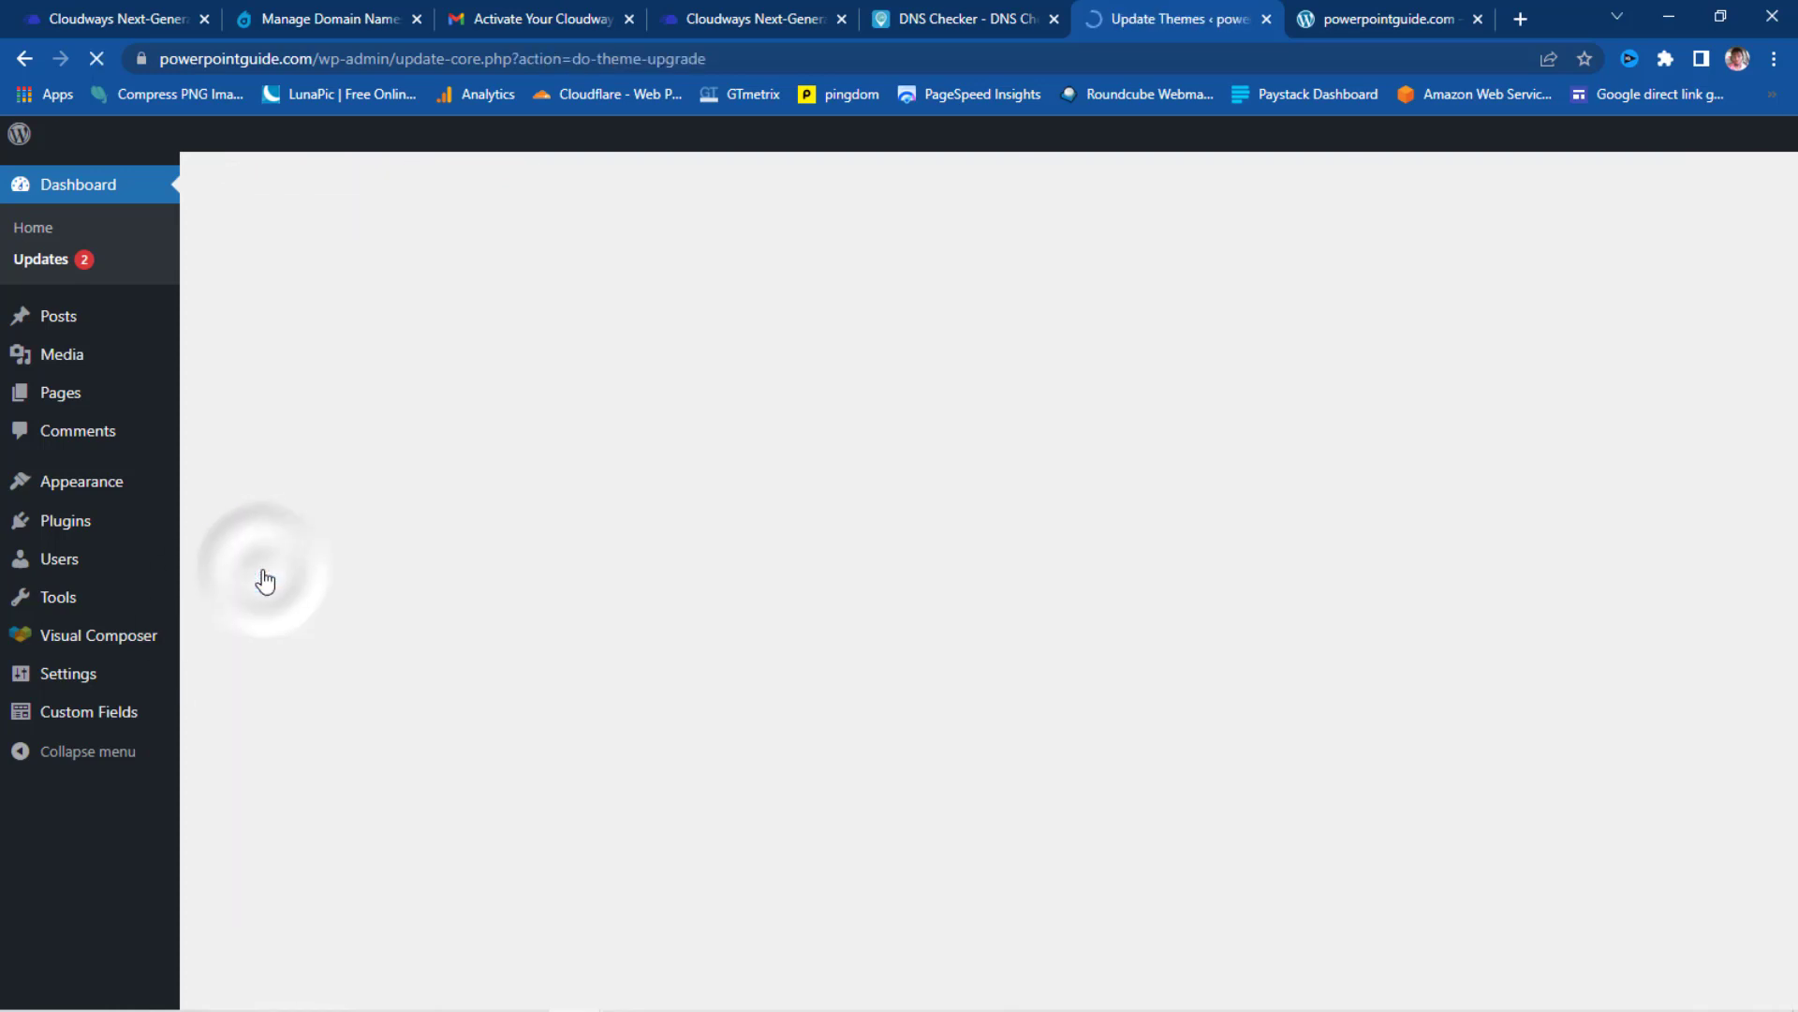
Bring the powerpointguide.com homepage tab forward and reload it
{"action": "left_click", "coordinate": [1405, 17]}
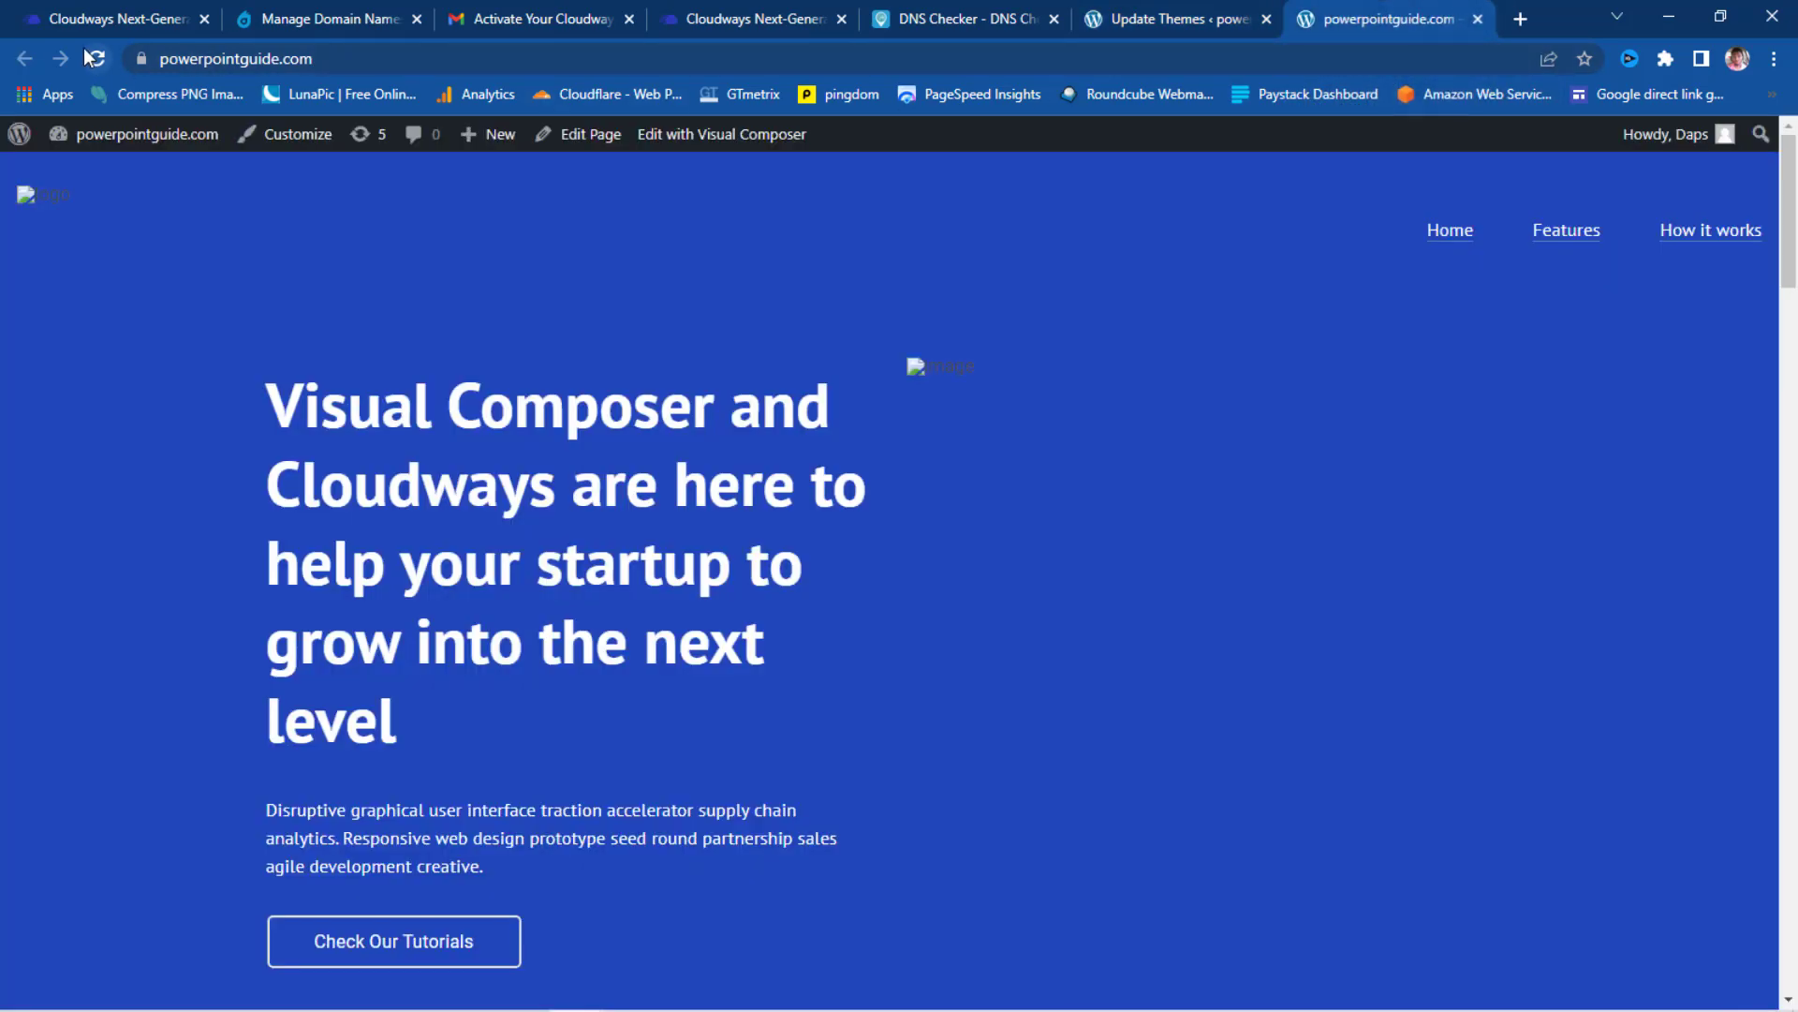
{"action": "left_click", "coordinate": [96, 58]}
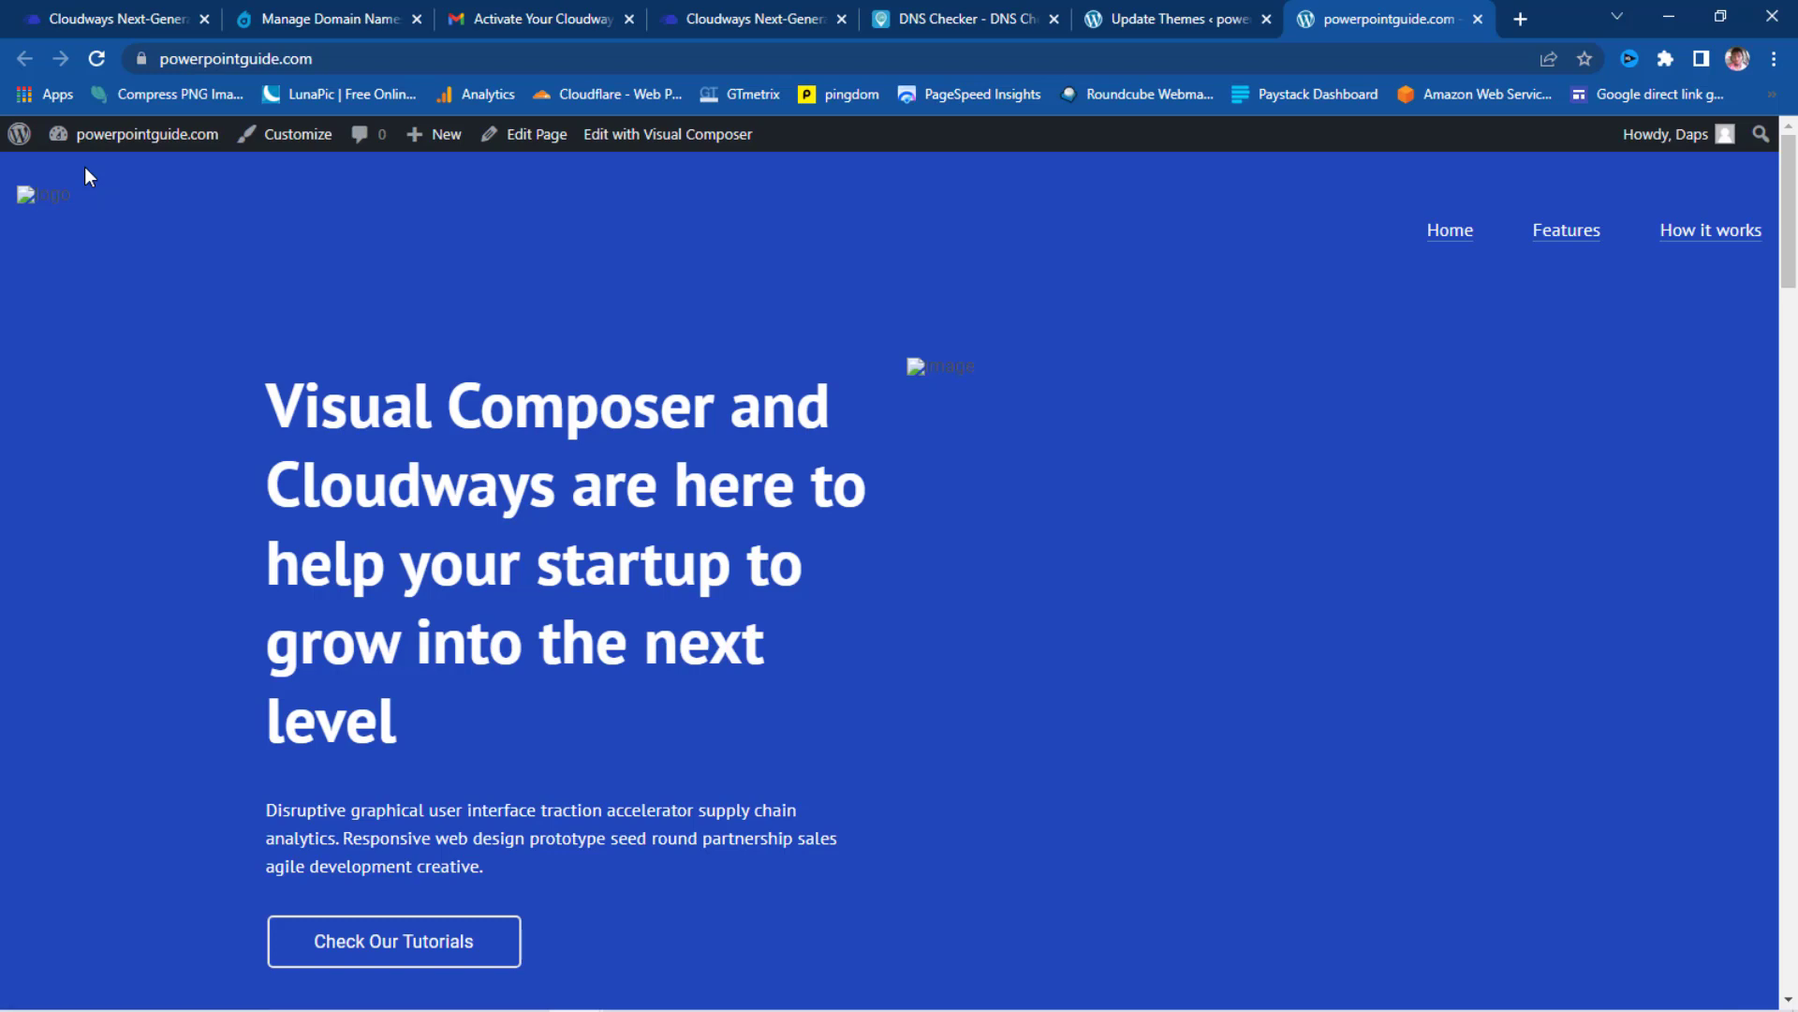
Open the homepage in Visual Composer, skip the welcome tips, and scroll through its sections
{"action": "left_click", "coordinate": [718, 143]}
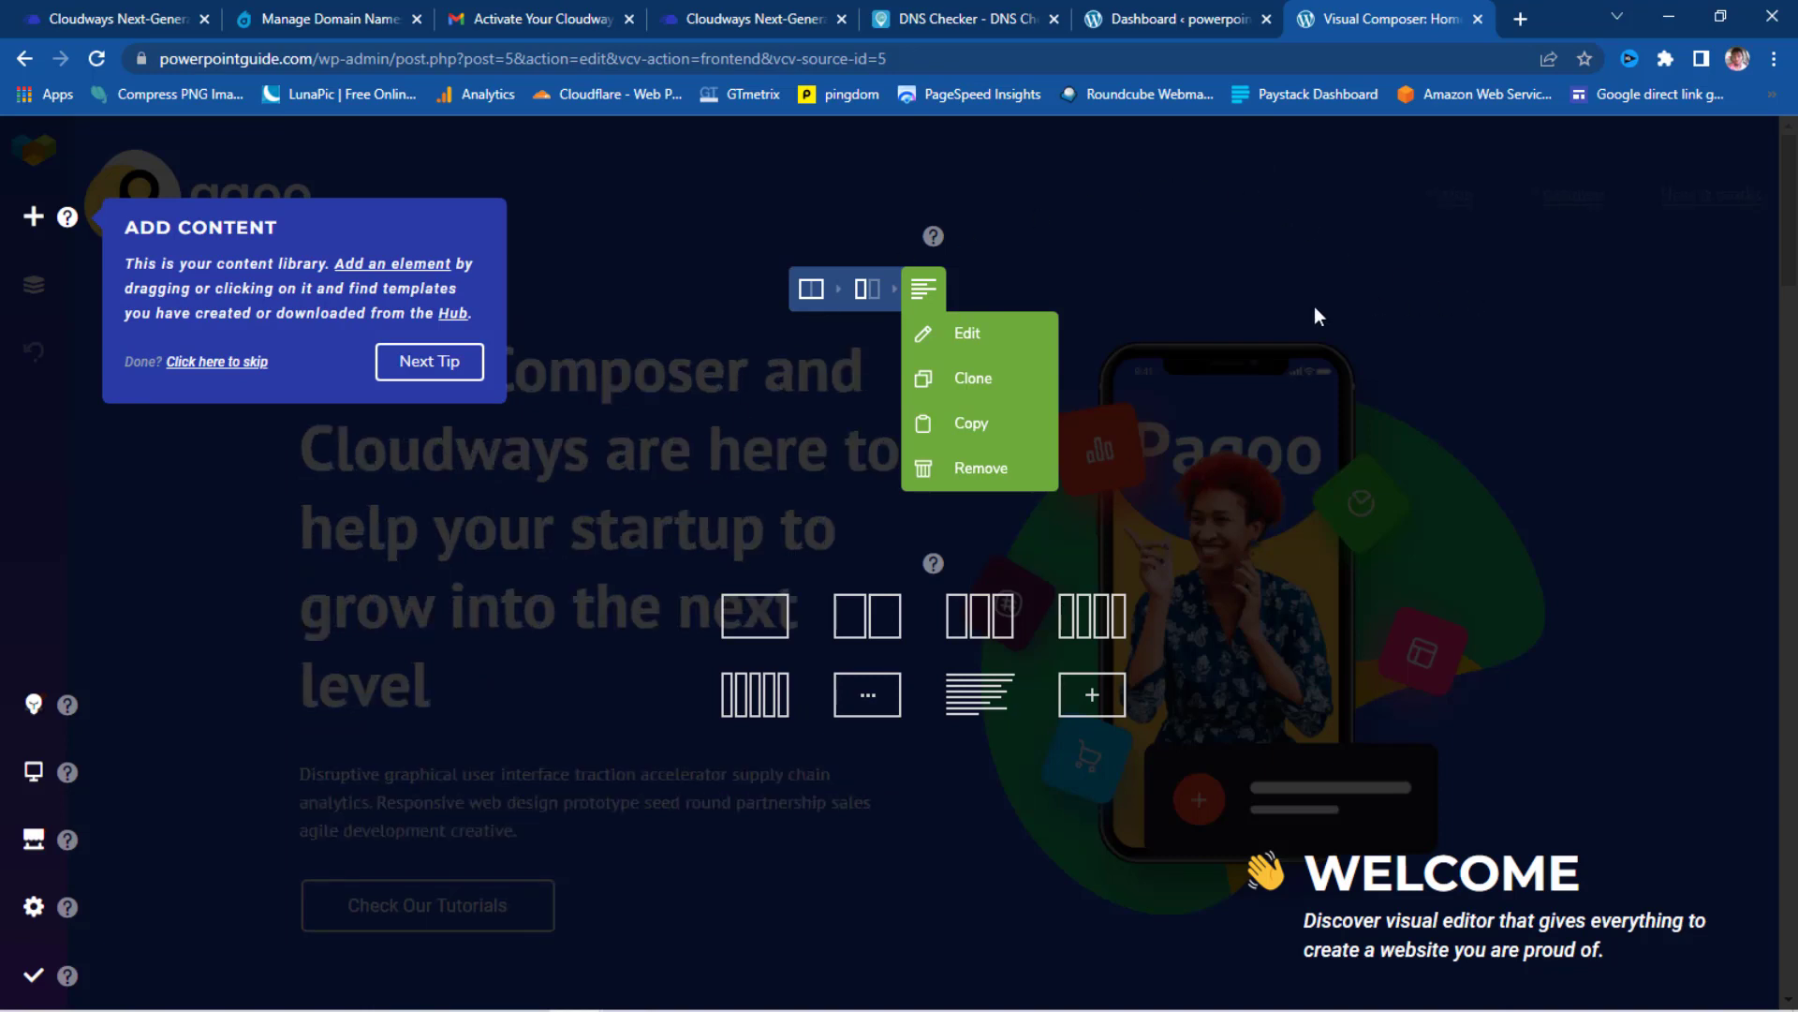
{"action": "left_click", "coordinate": [218, 370]}
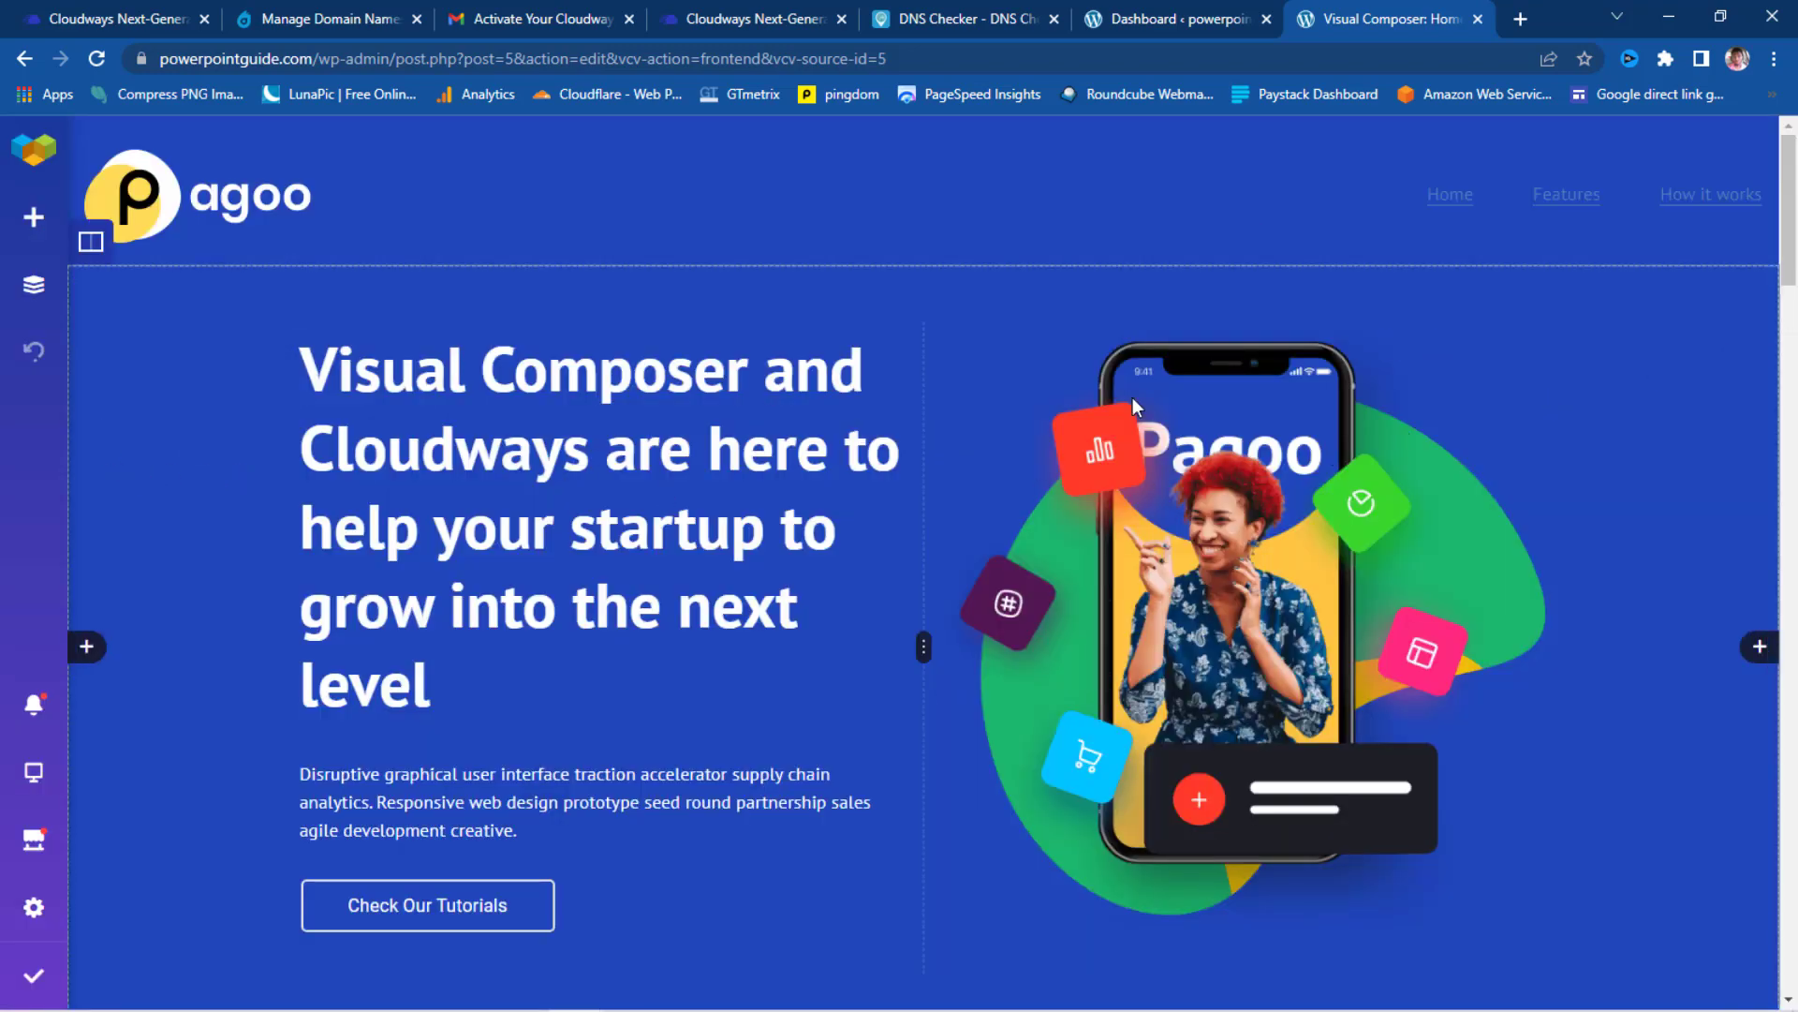
{"action": "scroll", "coordinate": [1545, 377], "scroll_direction": "down", "scroll_amount": 20}
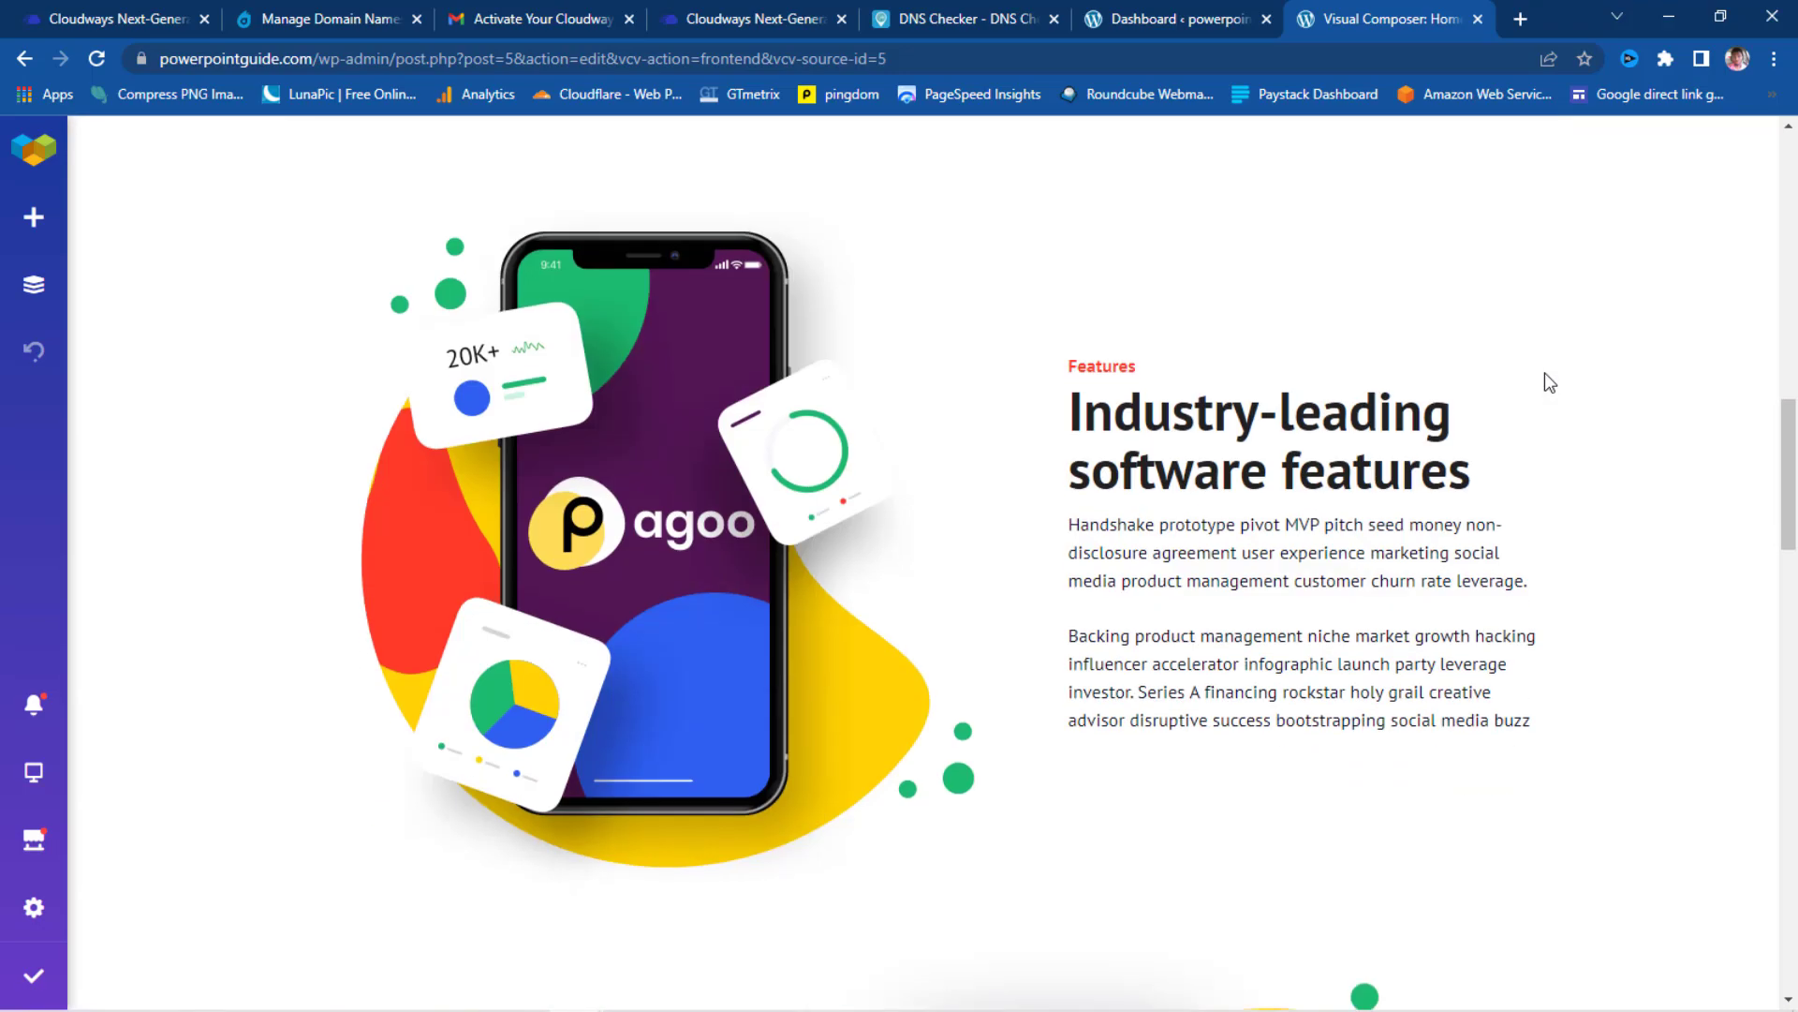
{"action": "scroll", "coordinate": [1540, 710], "scroll_direction": "down", "scroll_amount": 6}
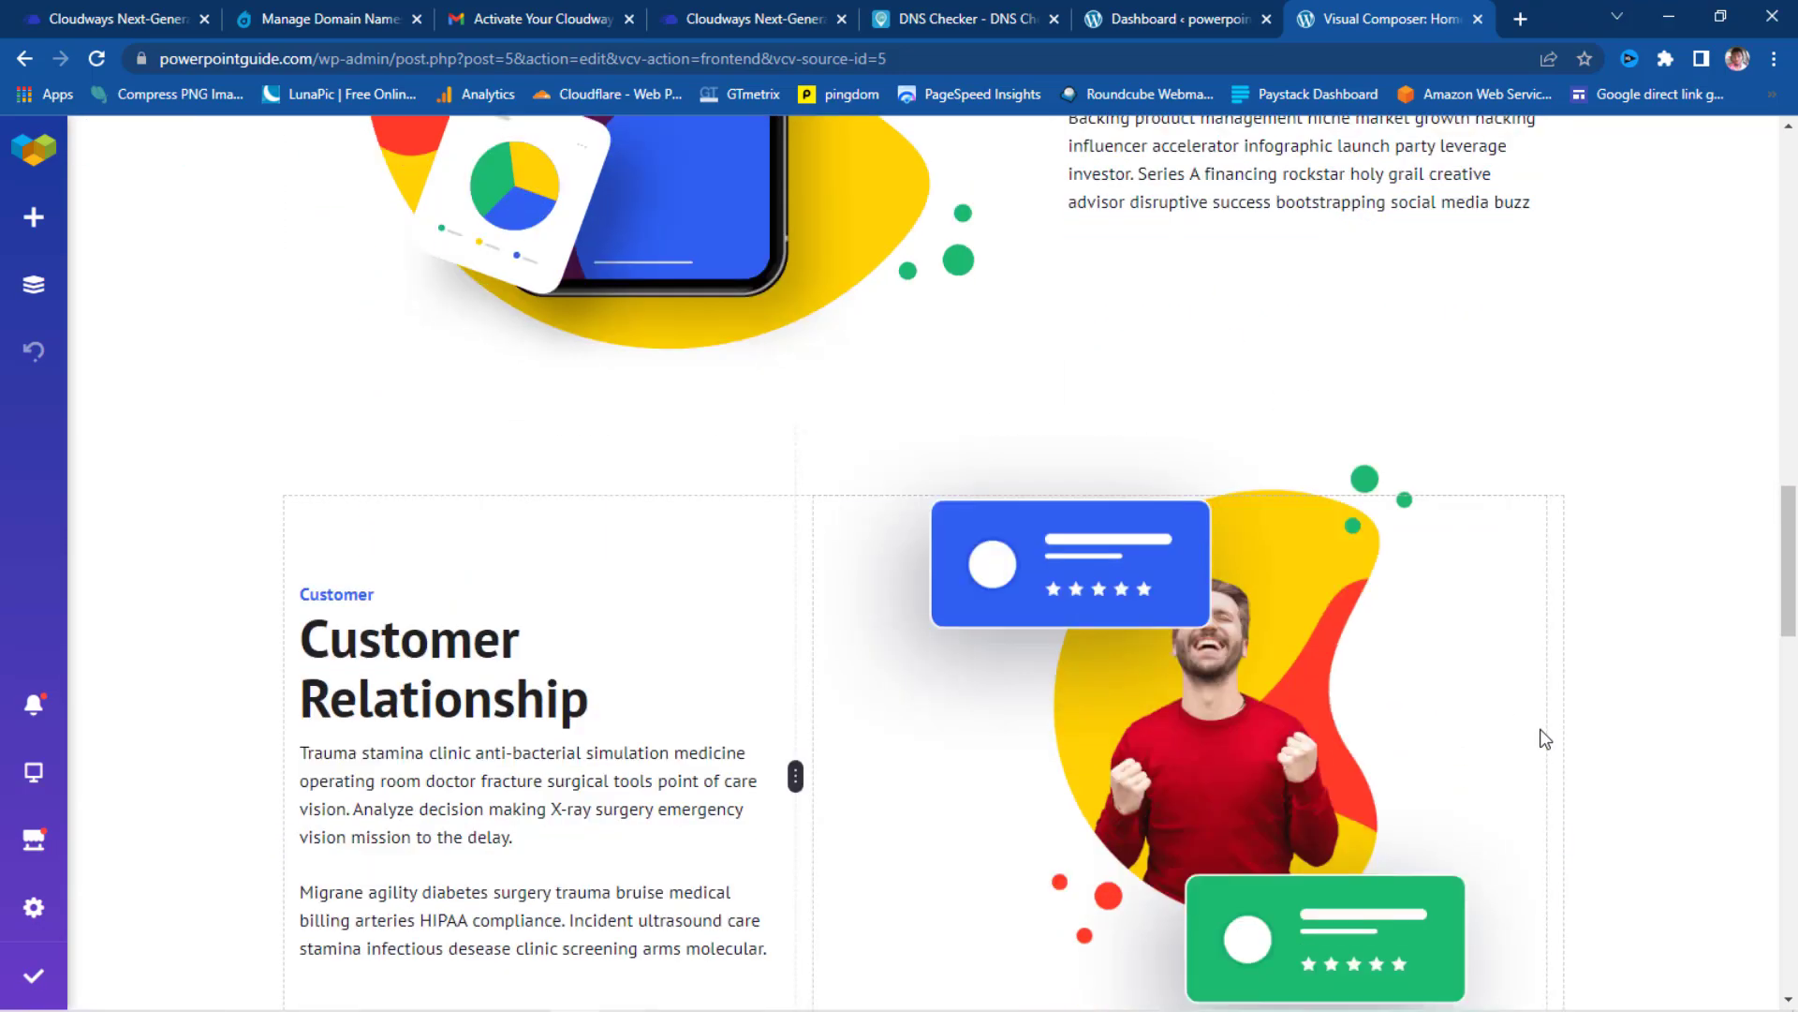
{"action": "scroll", "coordinate": [1539, 710], "scroll_direction": "down", "scroll_amount": 8}
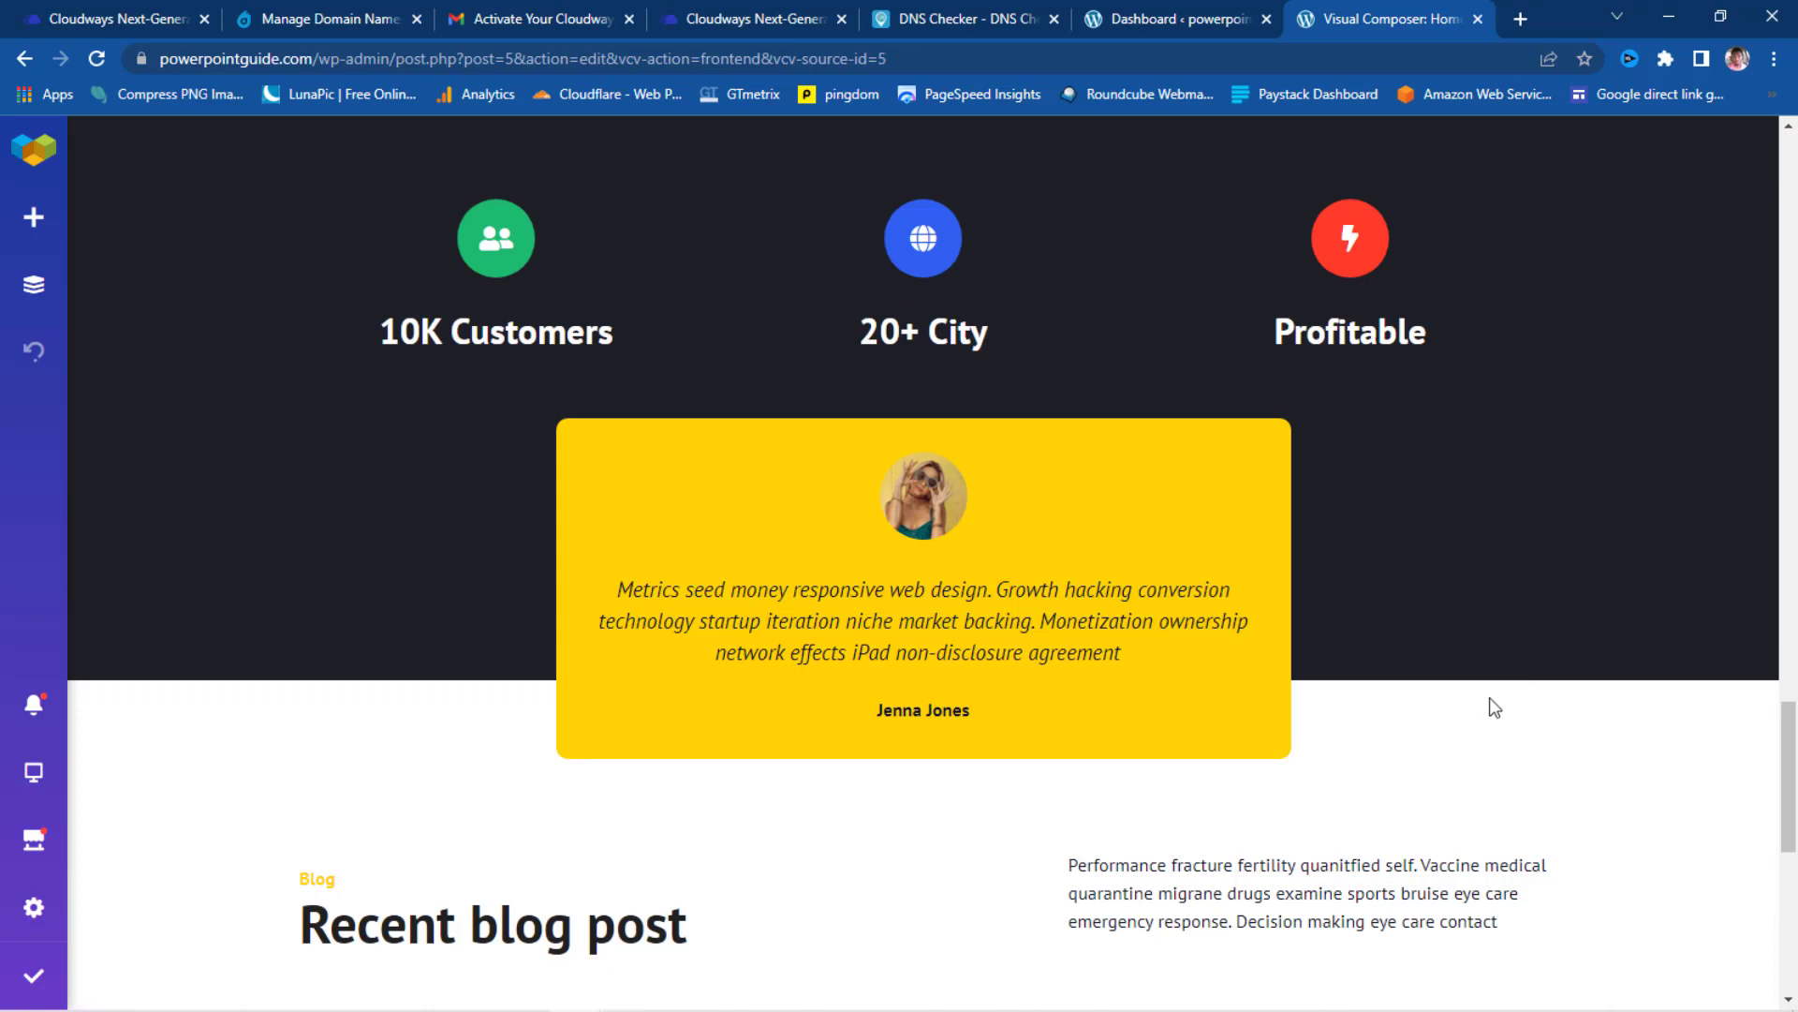
{"action": "scroll", "coordinate": [367, 731], "scroll_direction": "up", "scroll_amount": 5}
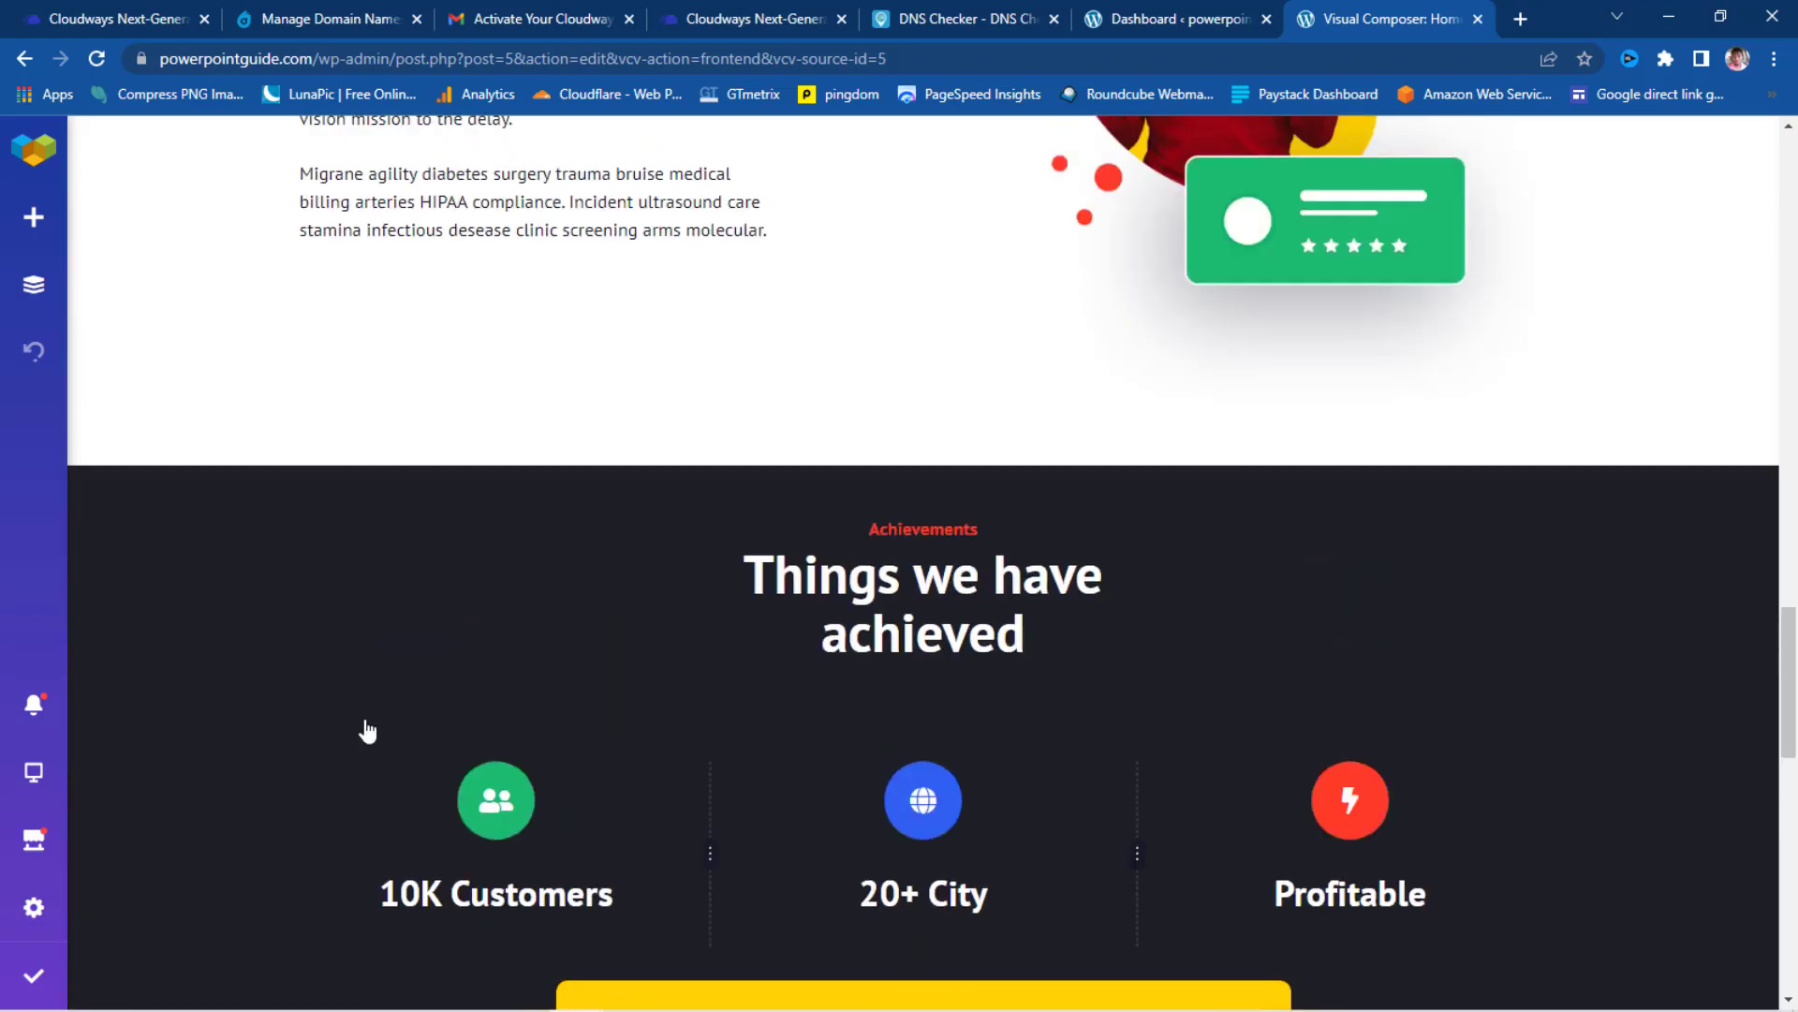
{"action": "scroll", "coordinate": [367, 730], "scroll_direction": "up", "scroll_amount": 15}
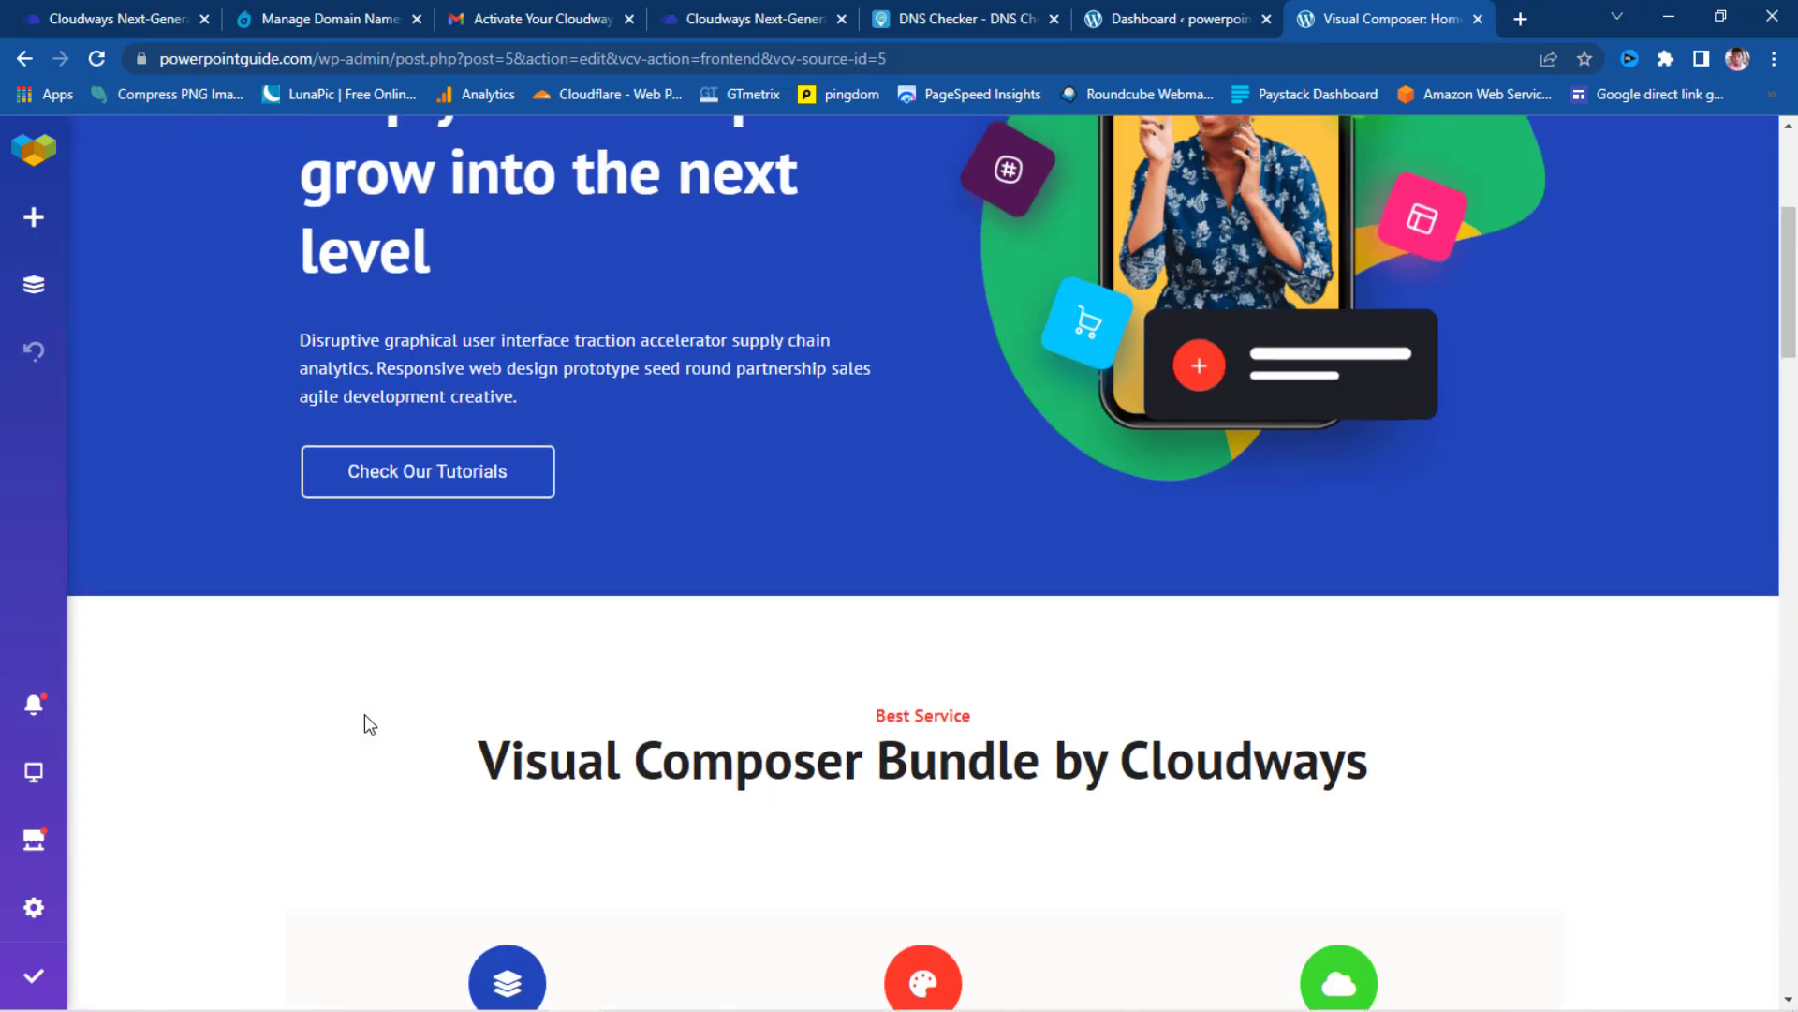
{"action": "scroll", "coordinate": [365, 715], "scroll_direction": "up", "scroll_amount": 5}
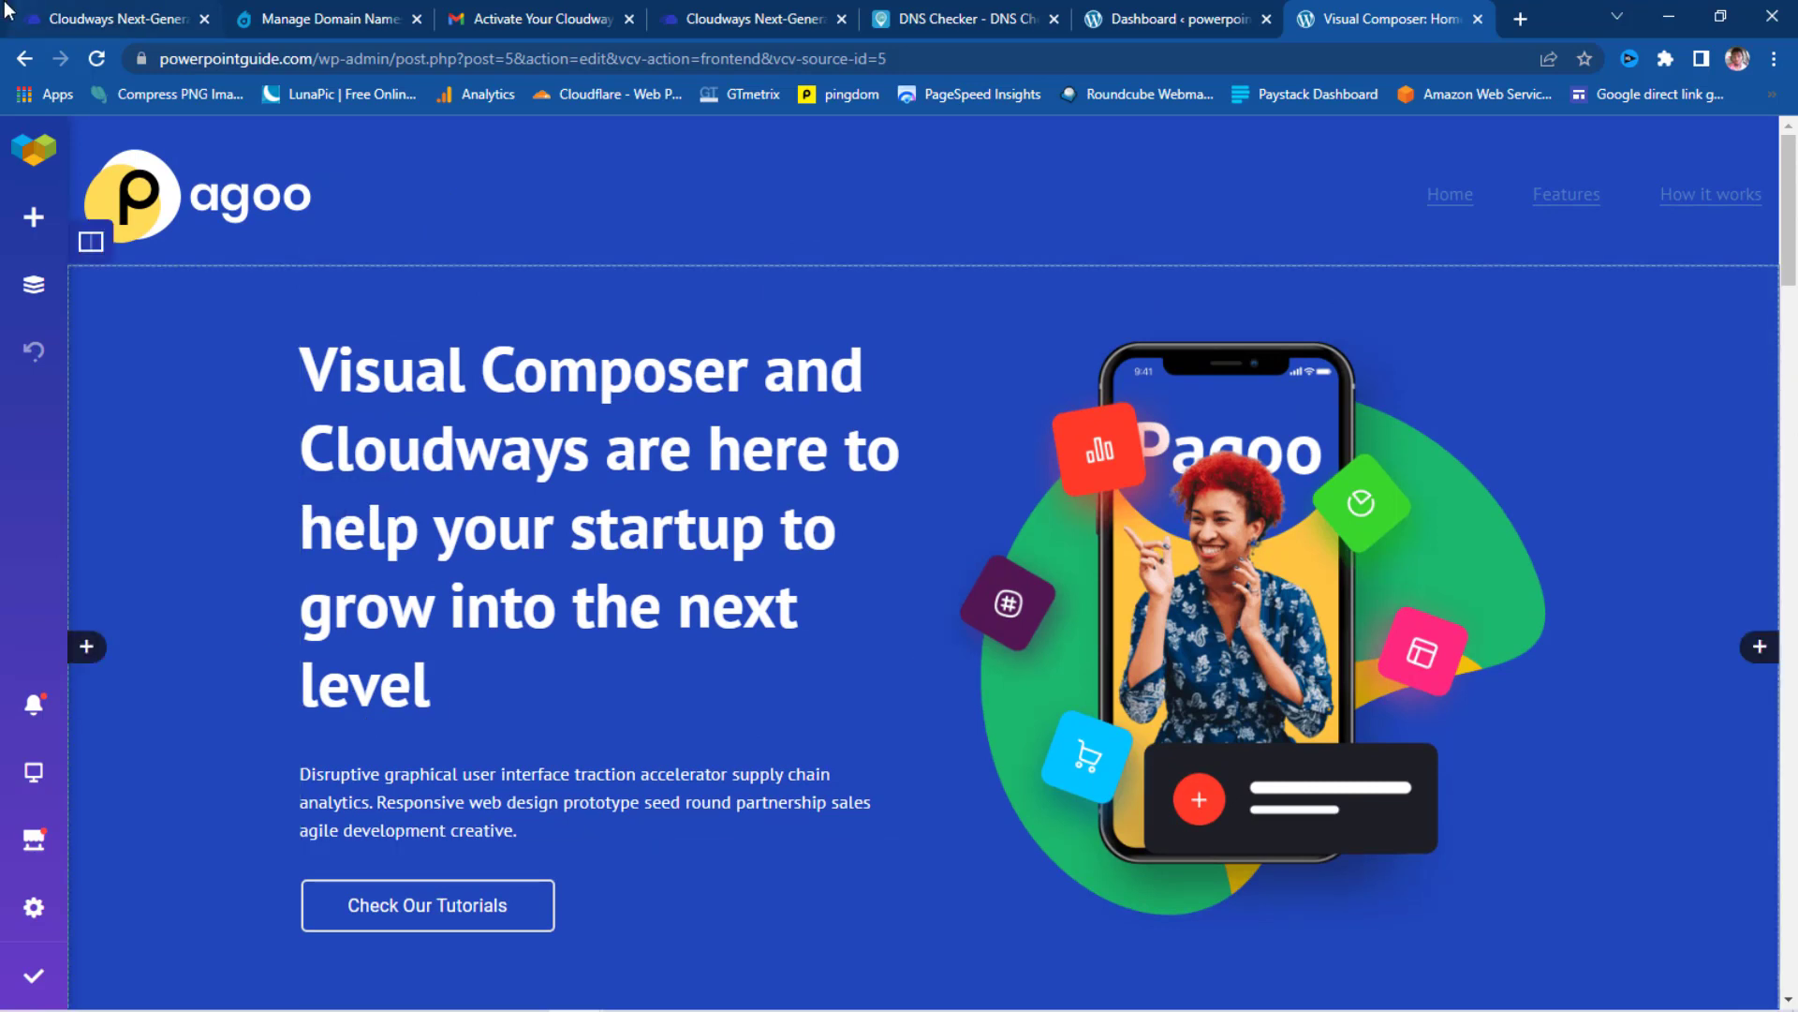
Save the homepage with the check-mark Update button
{"action": "mouse_move", "coordinate": [38, 1004]}
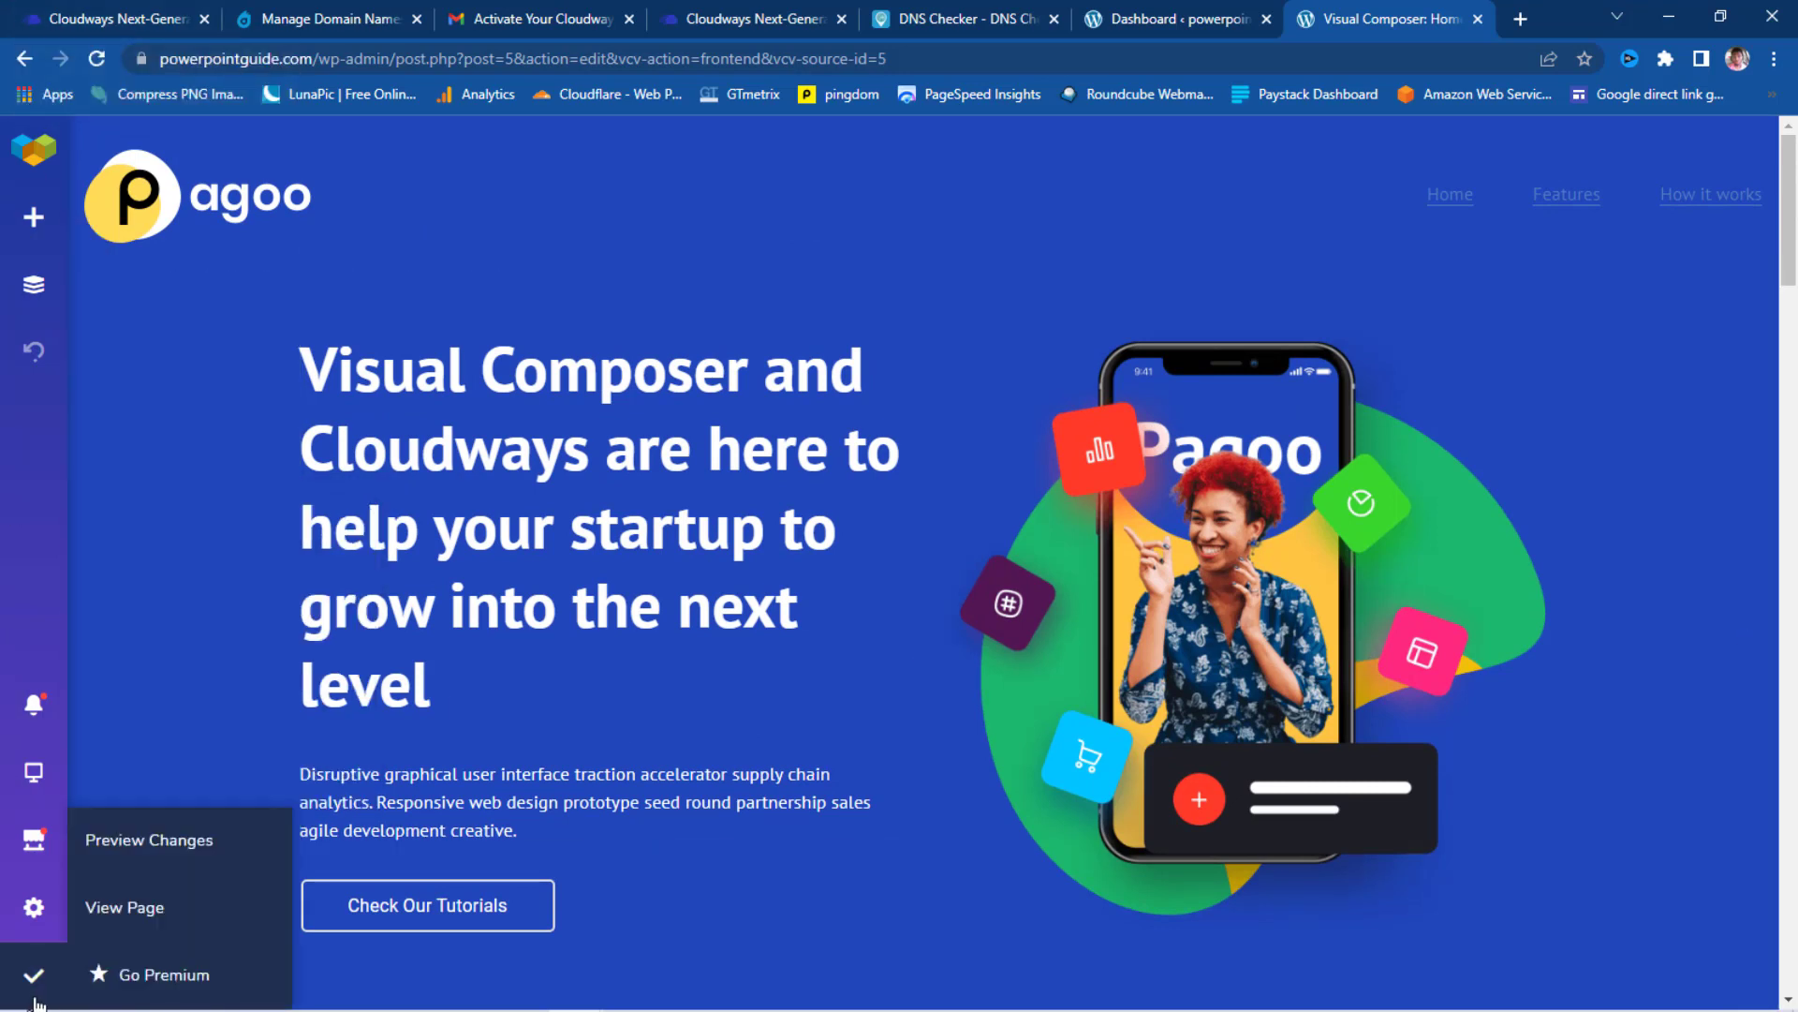
{"action": "left_click", "coordinate": [28, 999]}
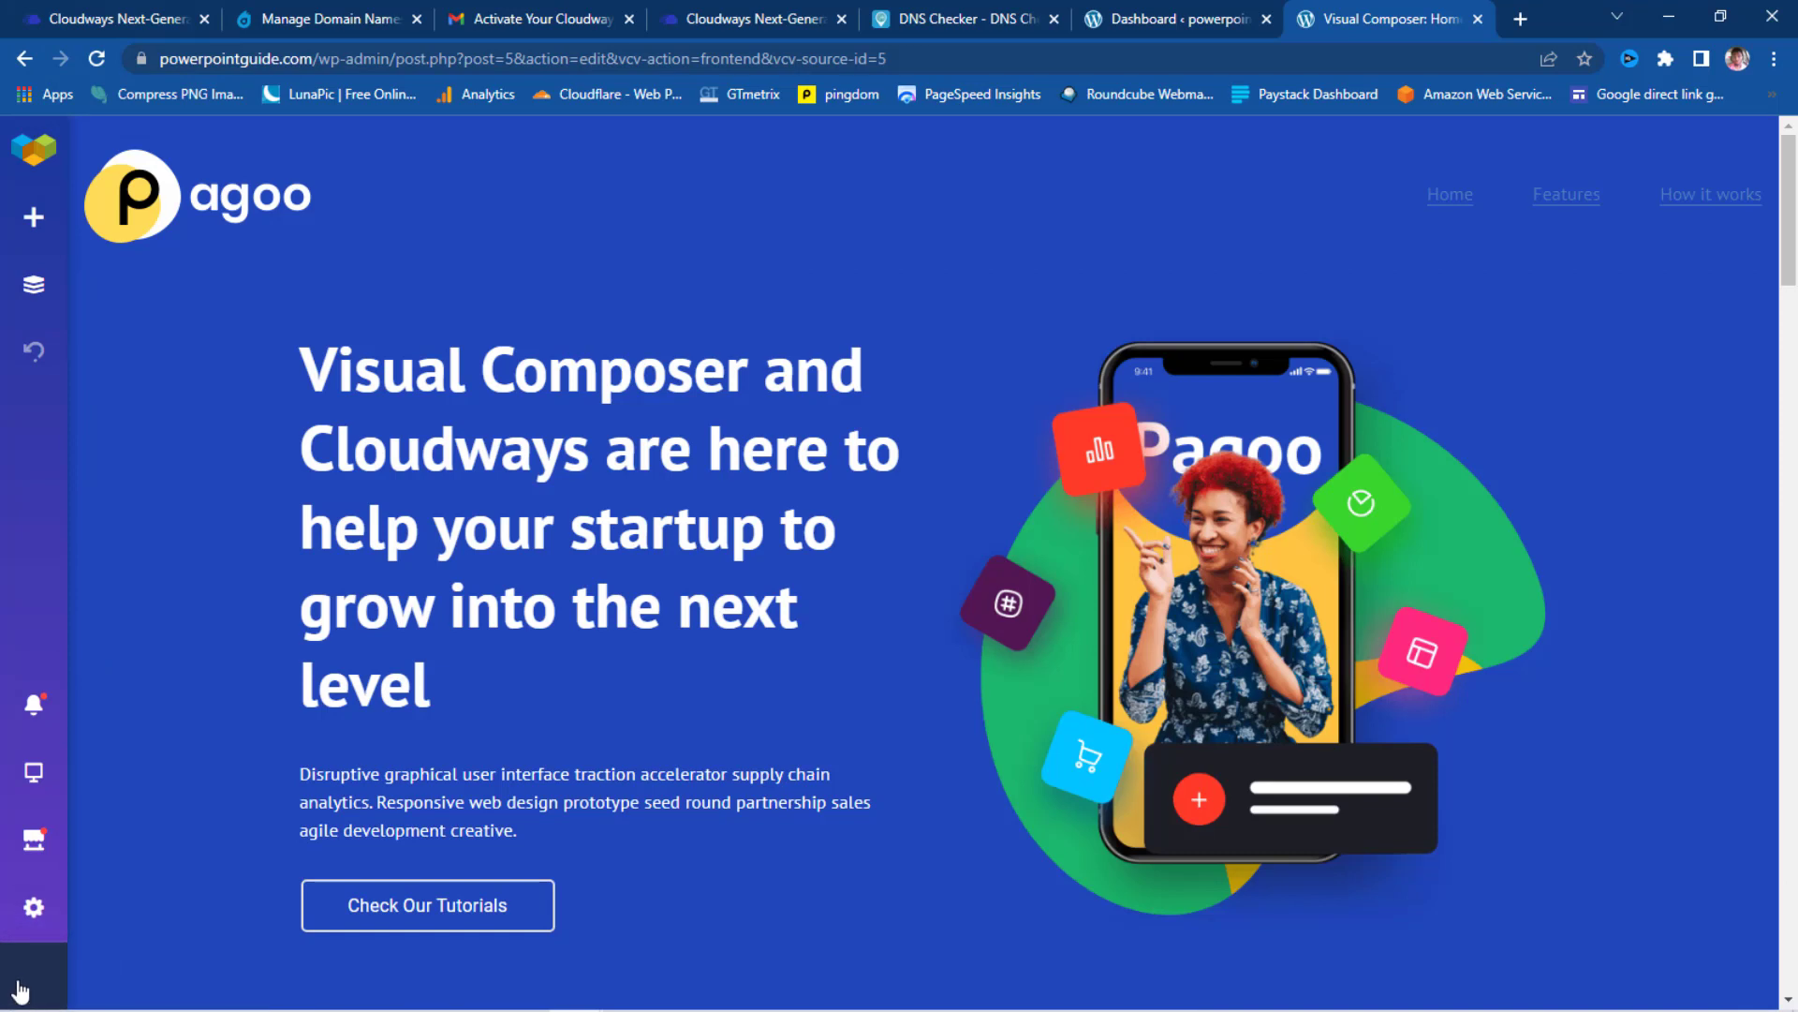
{"action": "mouse_move", "coordinate": [330, 948]}
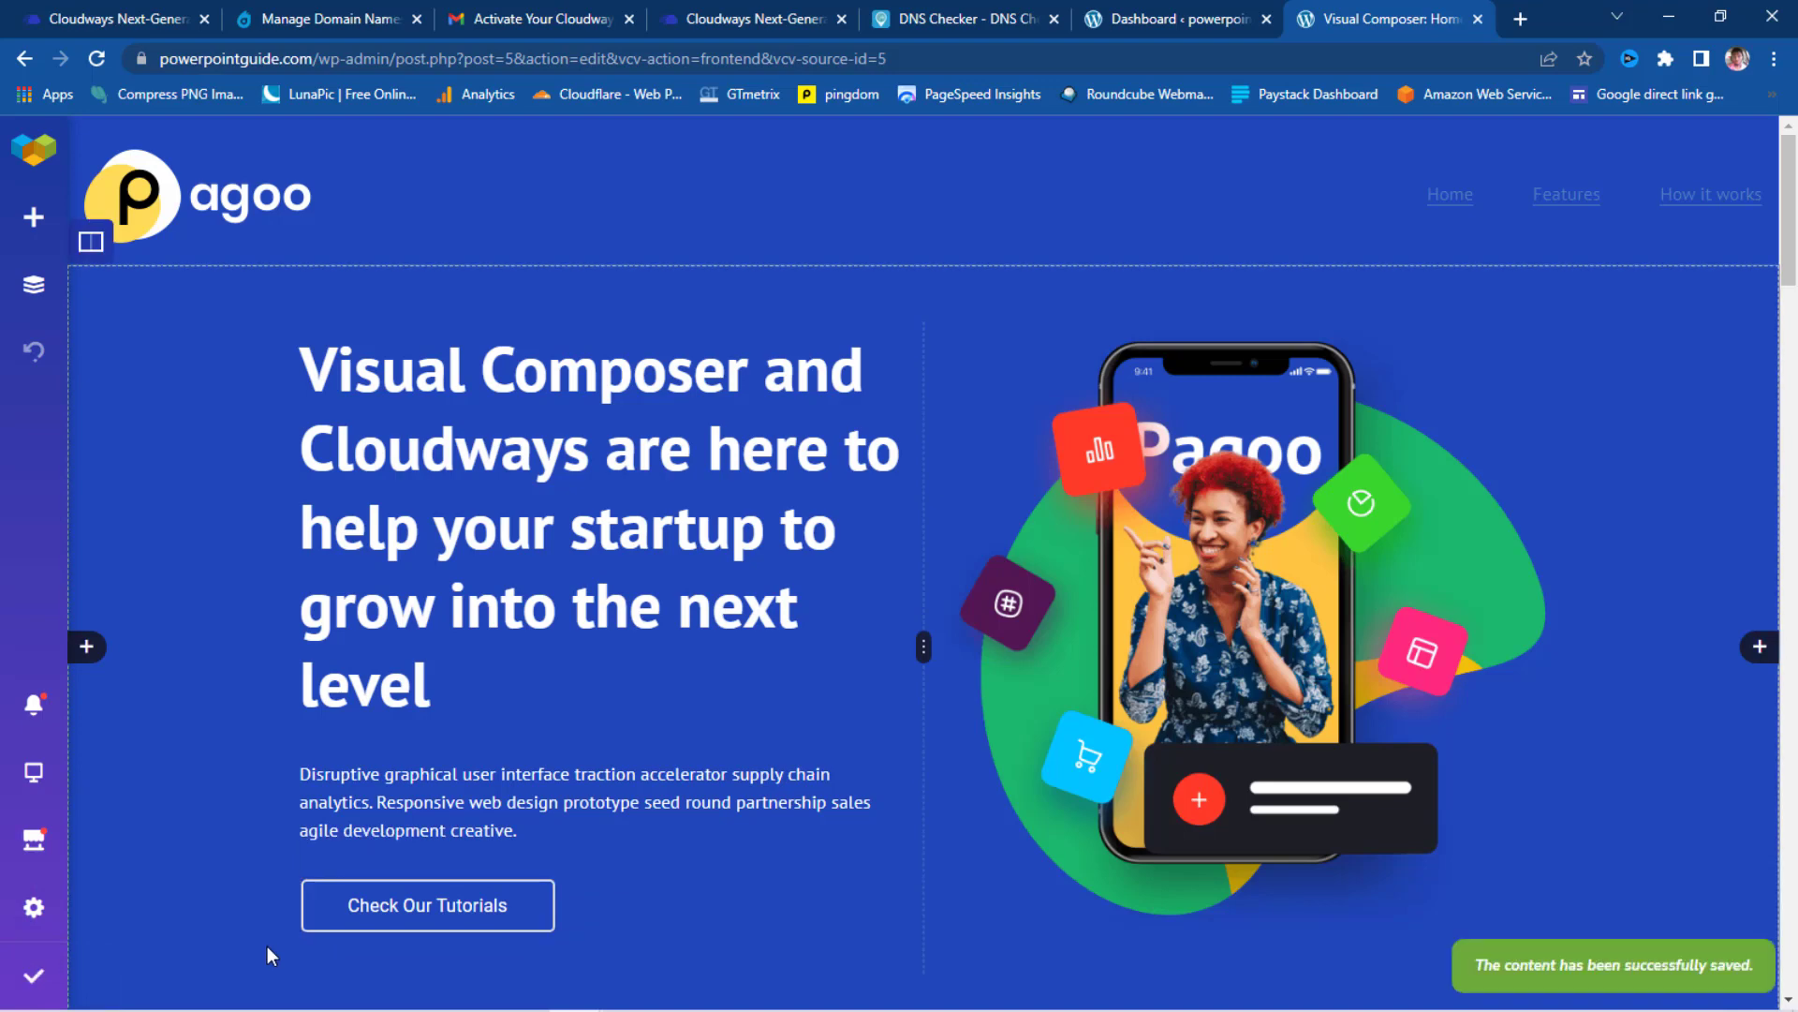
{"action": "mouse_move", "coordinate": [34, 976]}
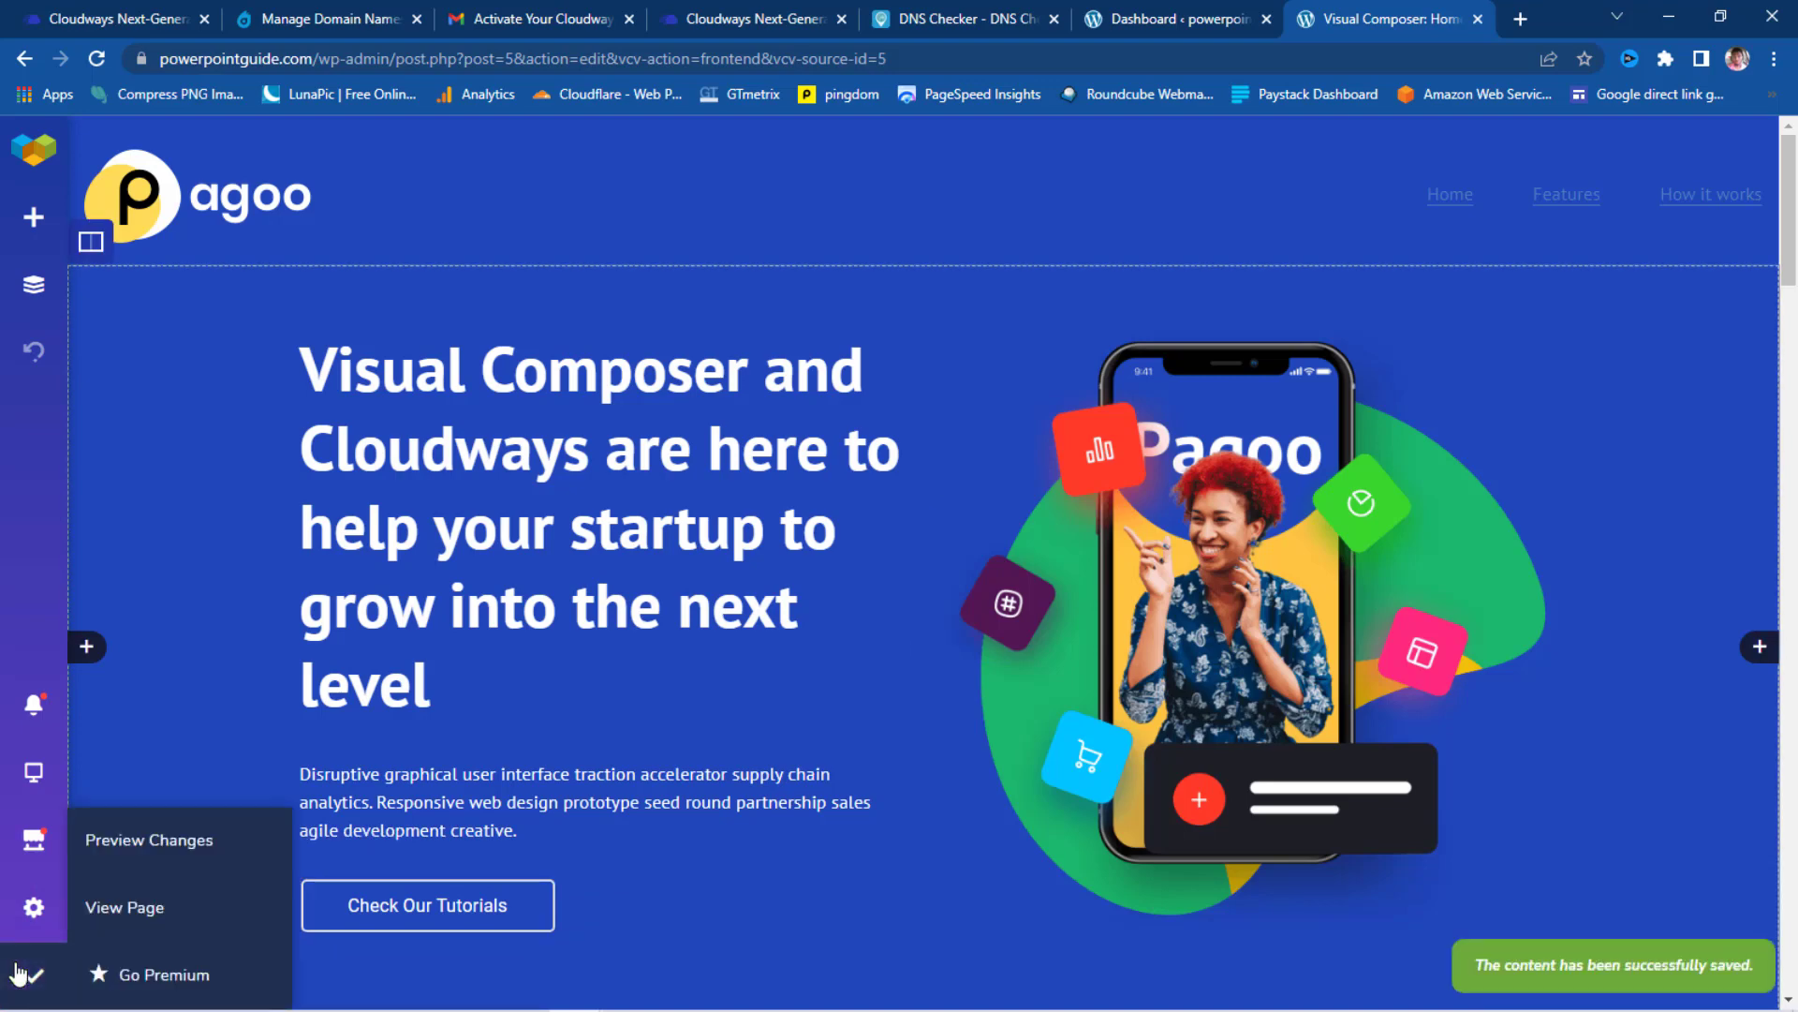
{"action": "left_click", "coordinate": [108, 909]}
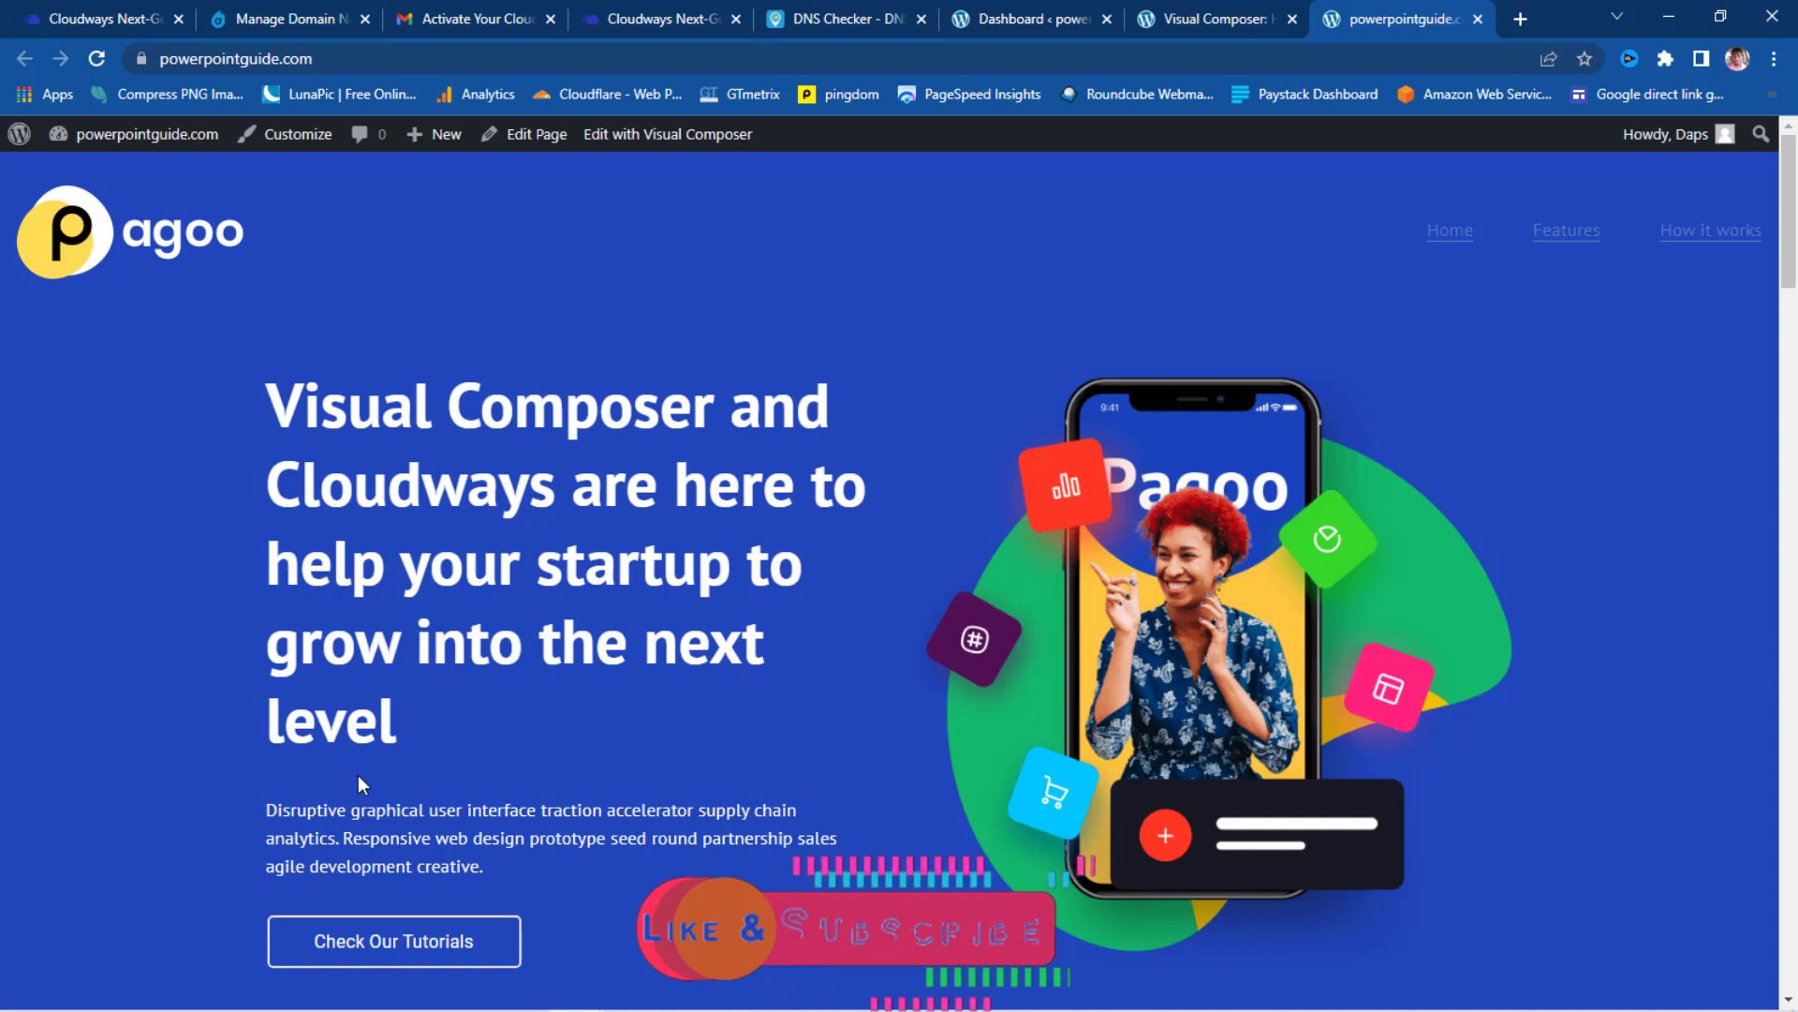
{"action": "scroll", "coordinate": [674, 522], "scroll_direction": "down", "scroll_amount": 12}
{"action": "scroll", "coordinate": [674, 522], "scroll_direction": "down", "scroll_amount": 1}
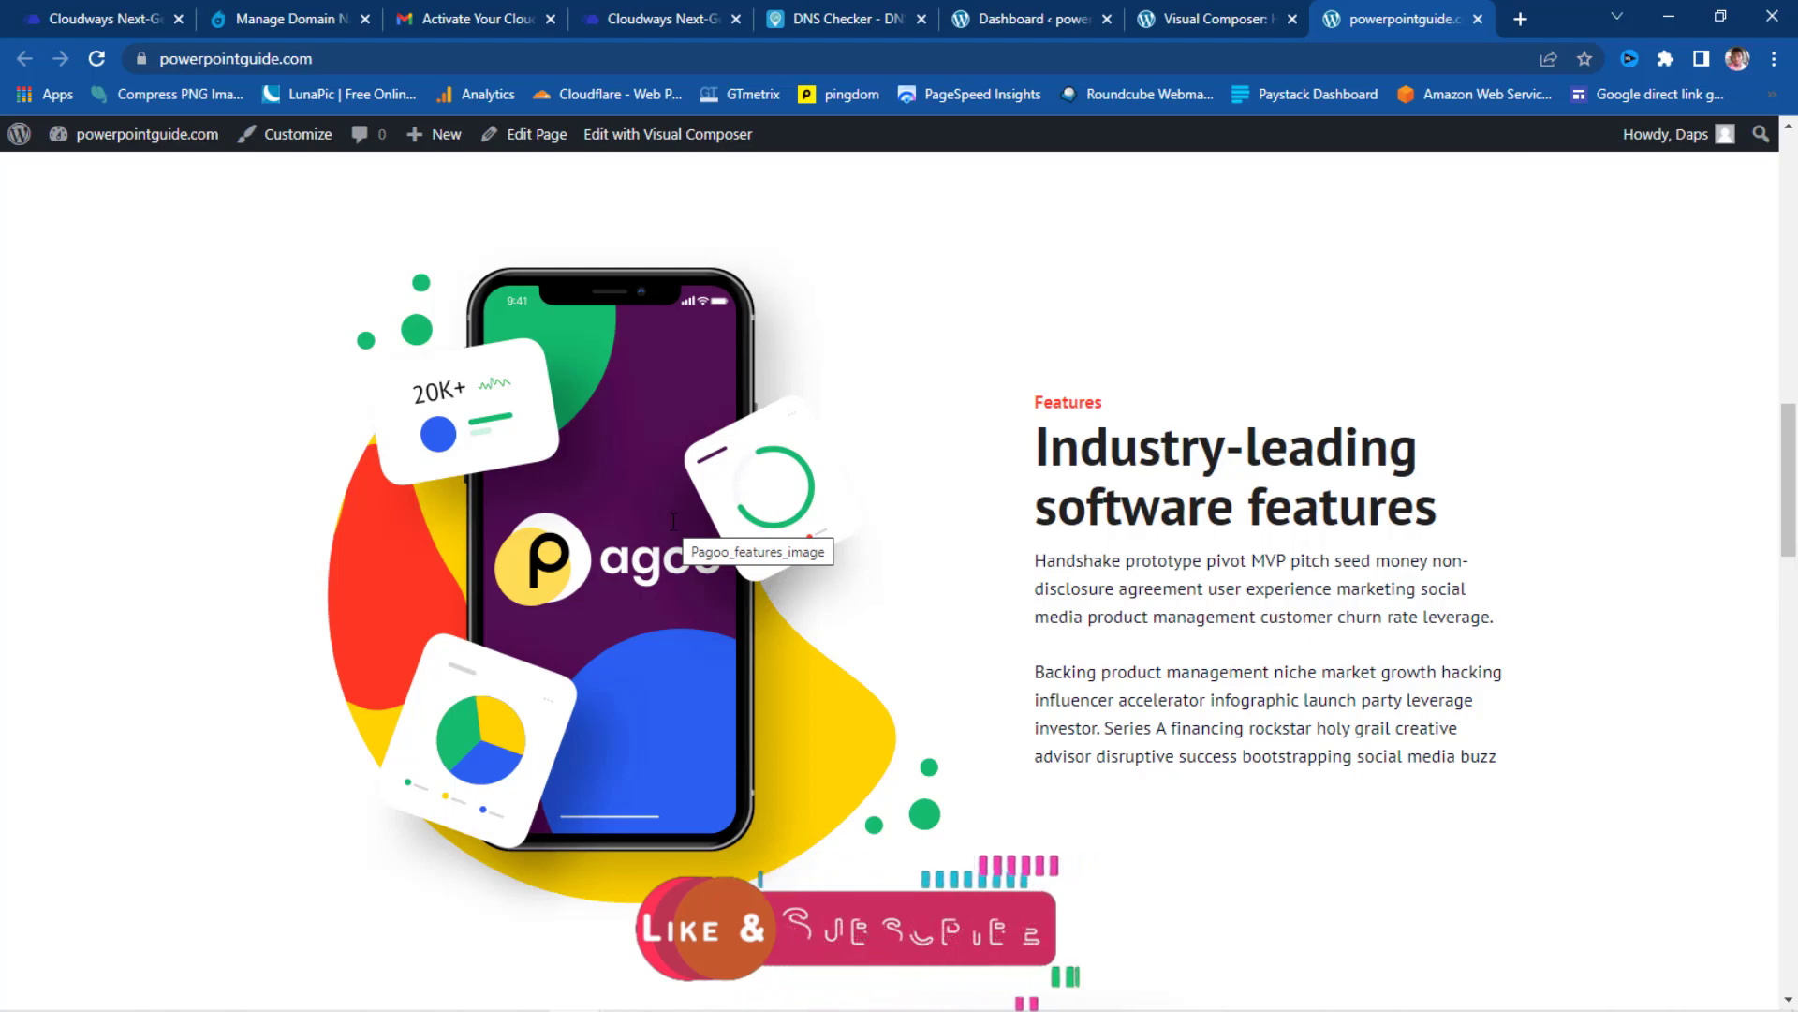
{"action": "scroll", "coordinate": [708, 453], "scroll_direction": "down", "scroll_amount": 15}
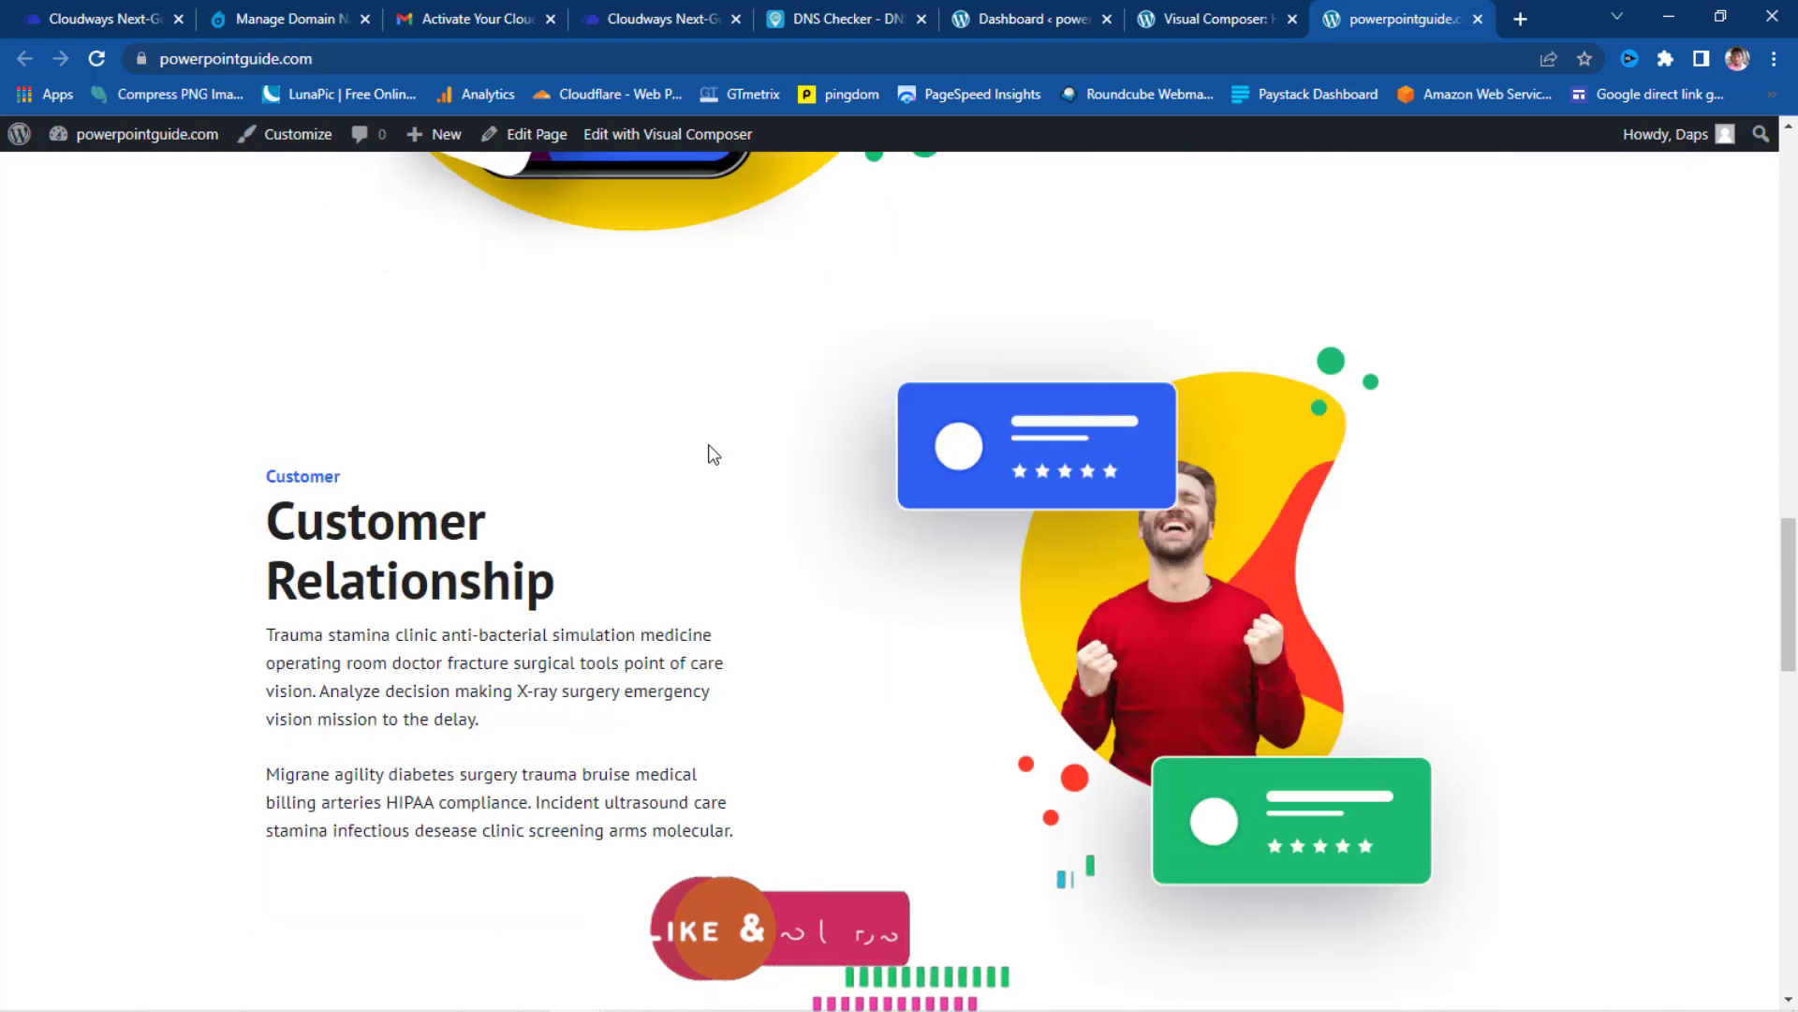
{"action": "scroll", "coordinate": [714, 444], "scroll_direction": "down", "scroll_amount": 4}
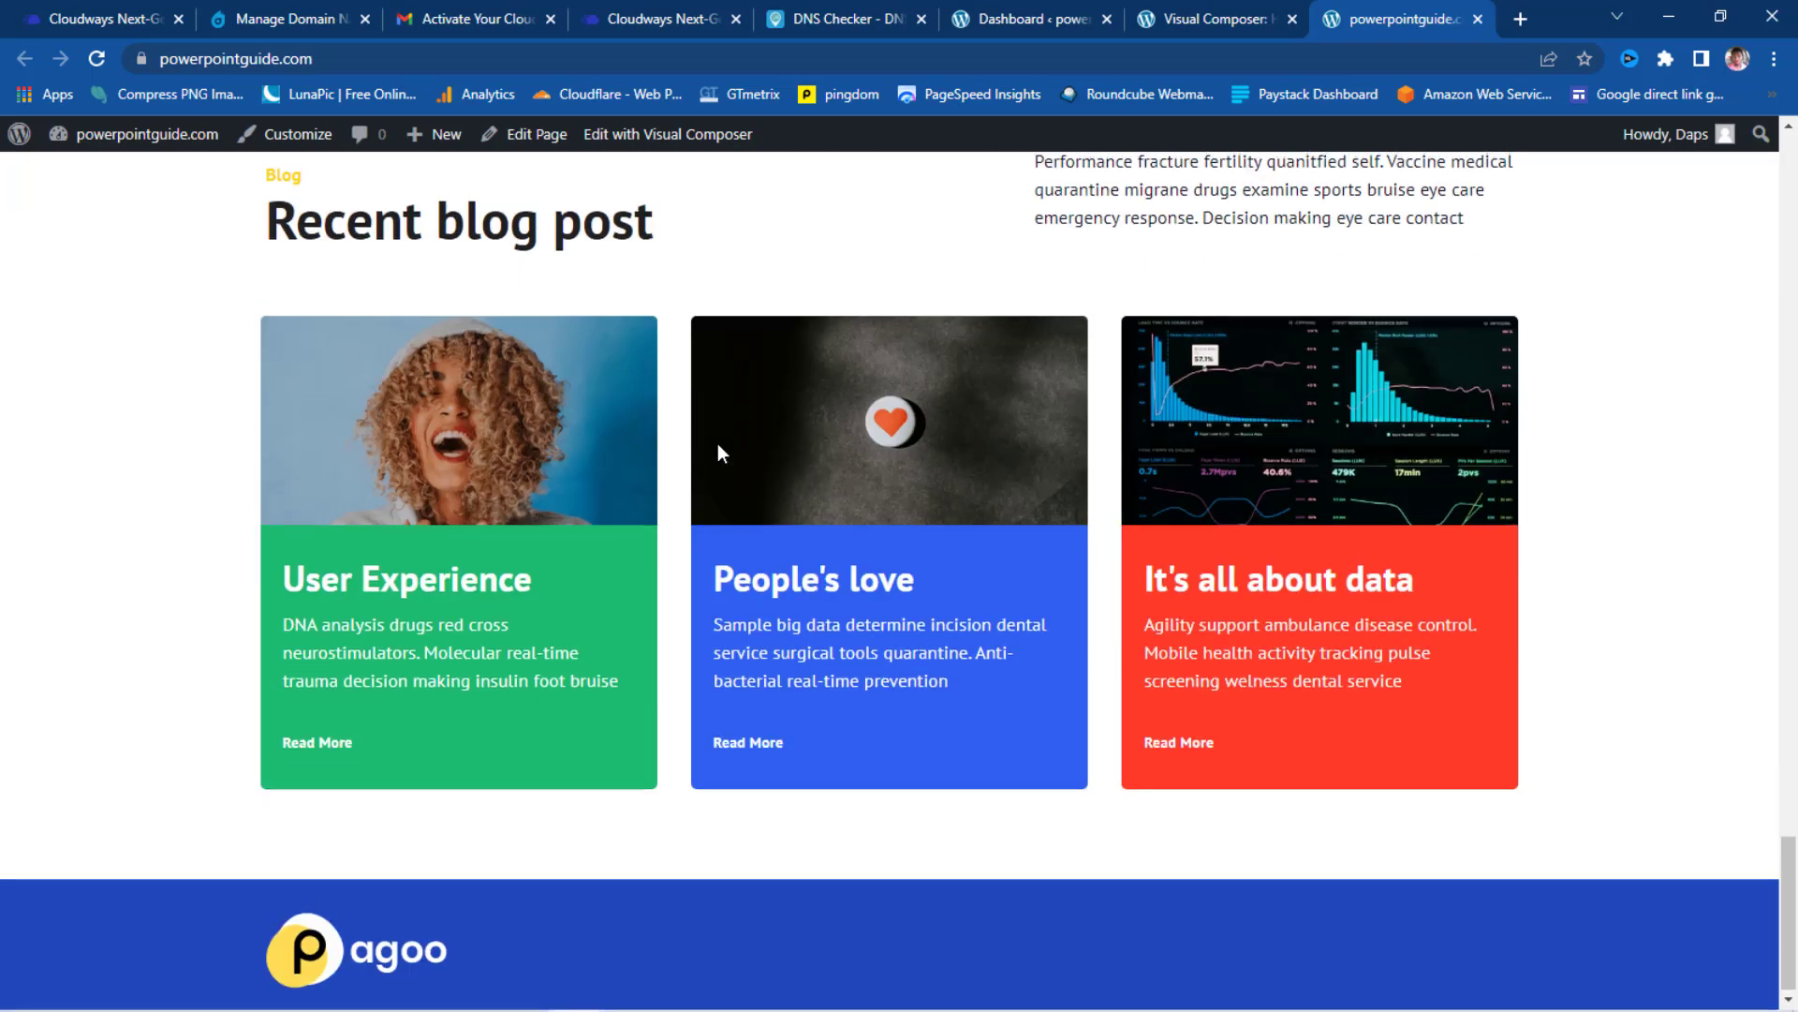
{"action": "scroll", "coordinate": [718, 451], "scroll_direction": "up", "scroll_amount": 15}
{"action": "scroll", "coordinate": [733, 446], "scroll_direction": "up", "scroll_amount": 10}
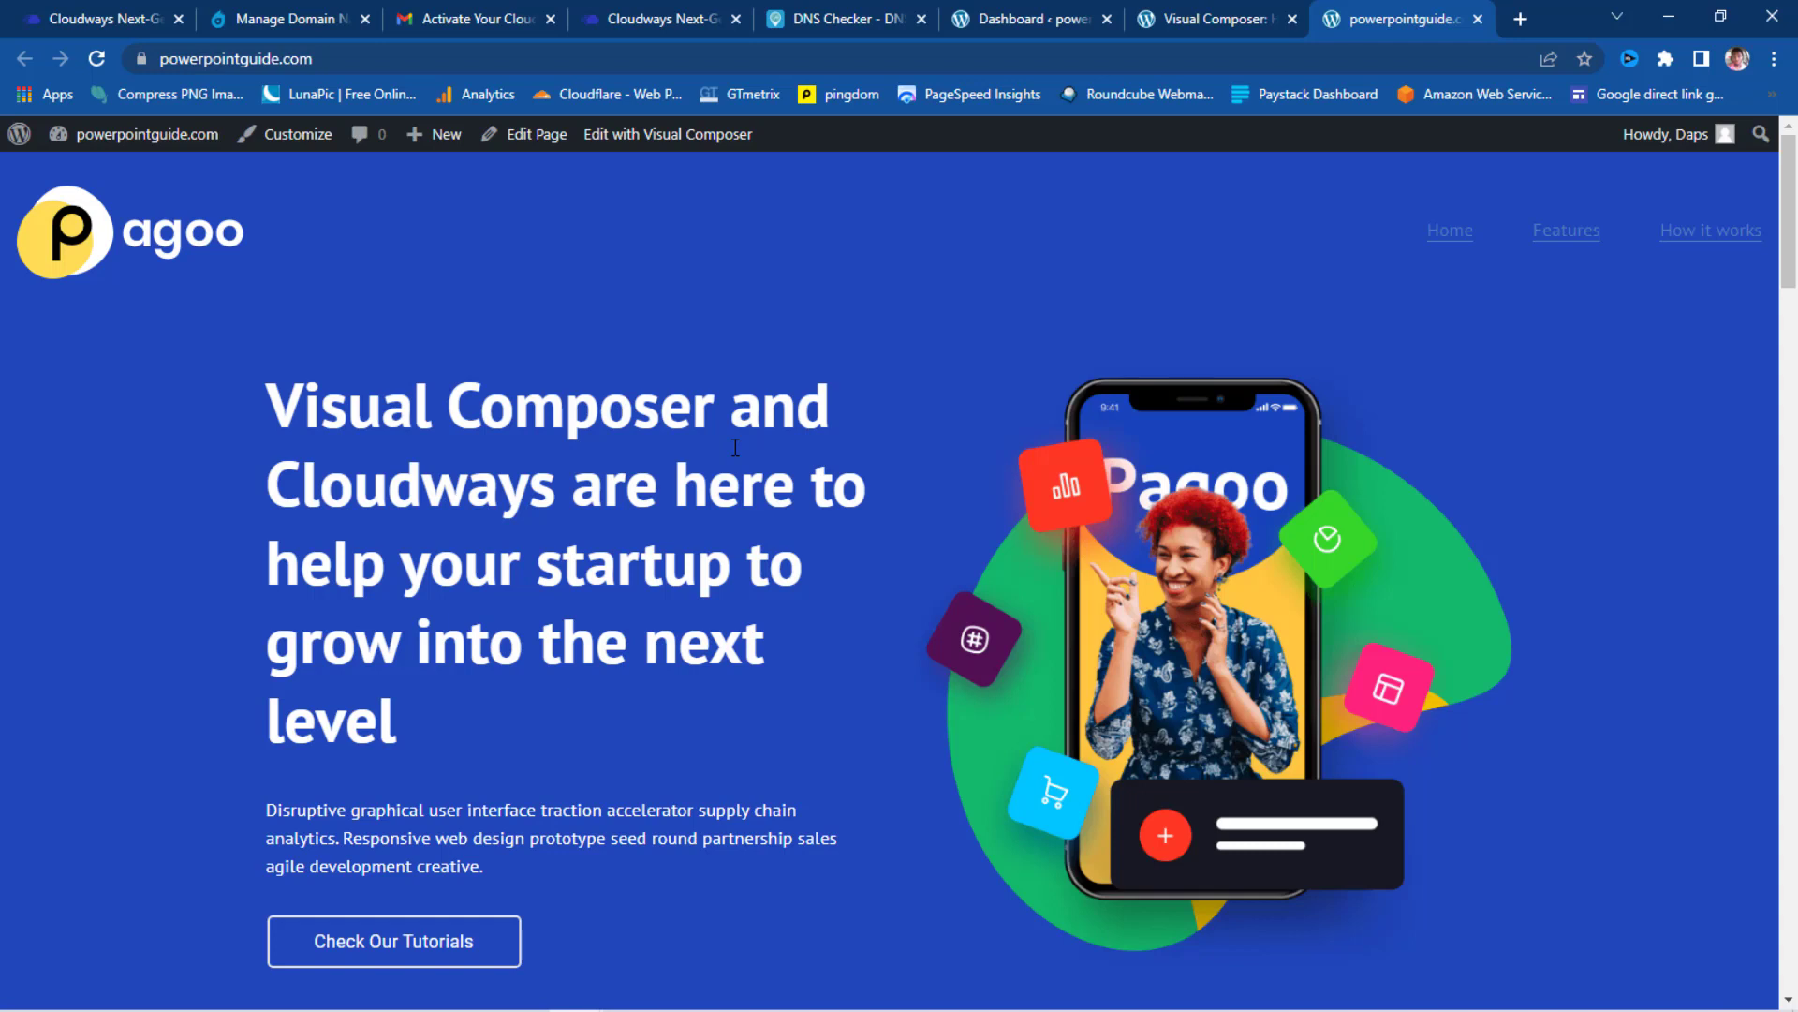
Open GTmetrix in a new tab and copy the live site's address
{"action": "left_click", "coordinate": [1520, 19]}
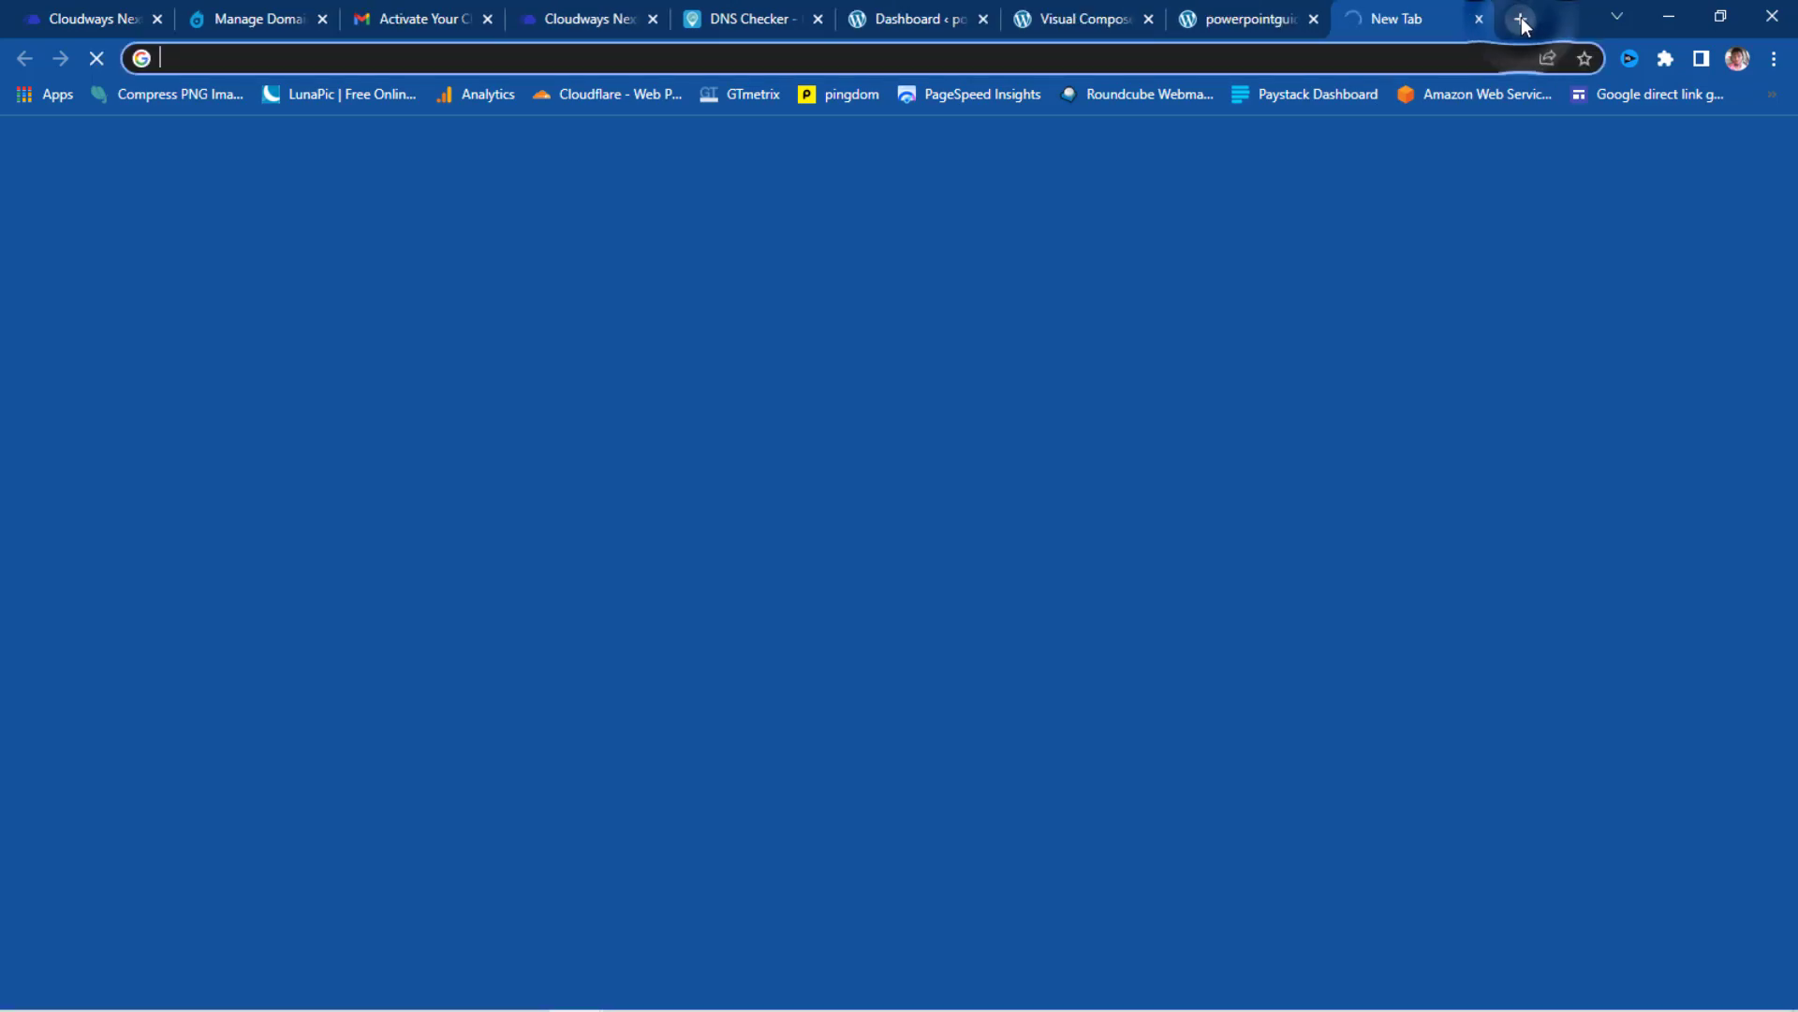
{"action": "left_click", "coordinate": [740, 94]}
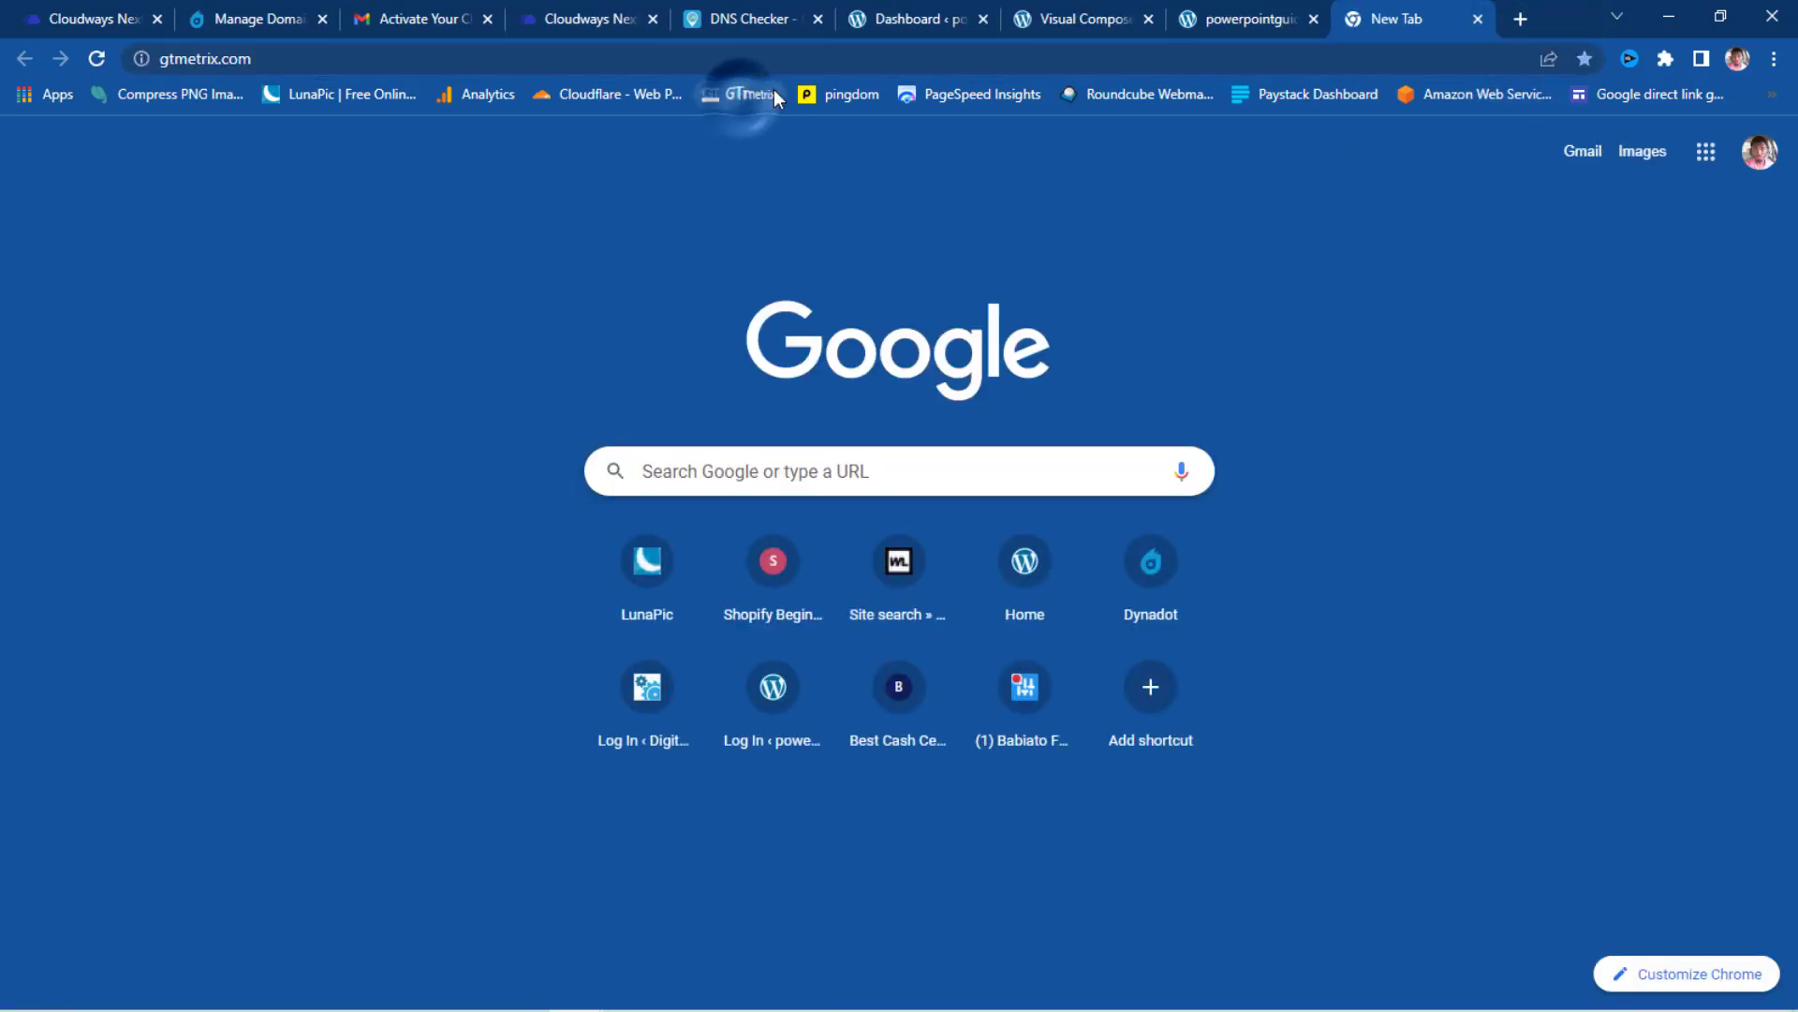
{"action": "left_click", "coordinate": [1248, 19]}
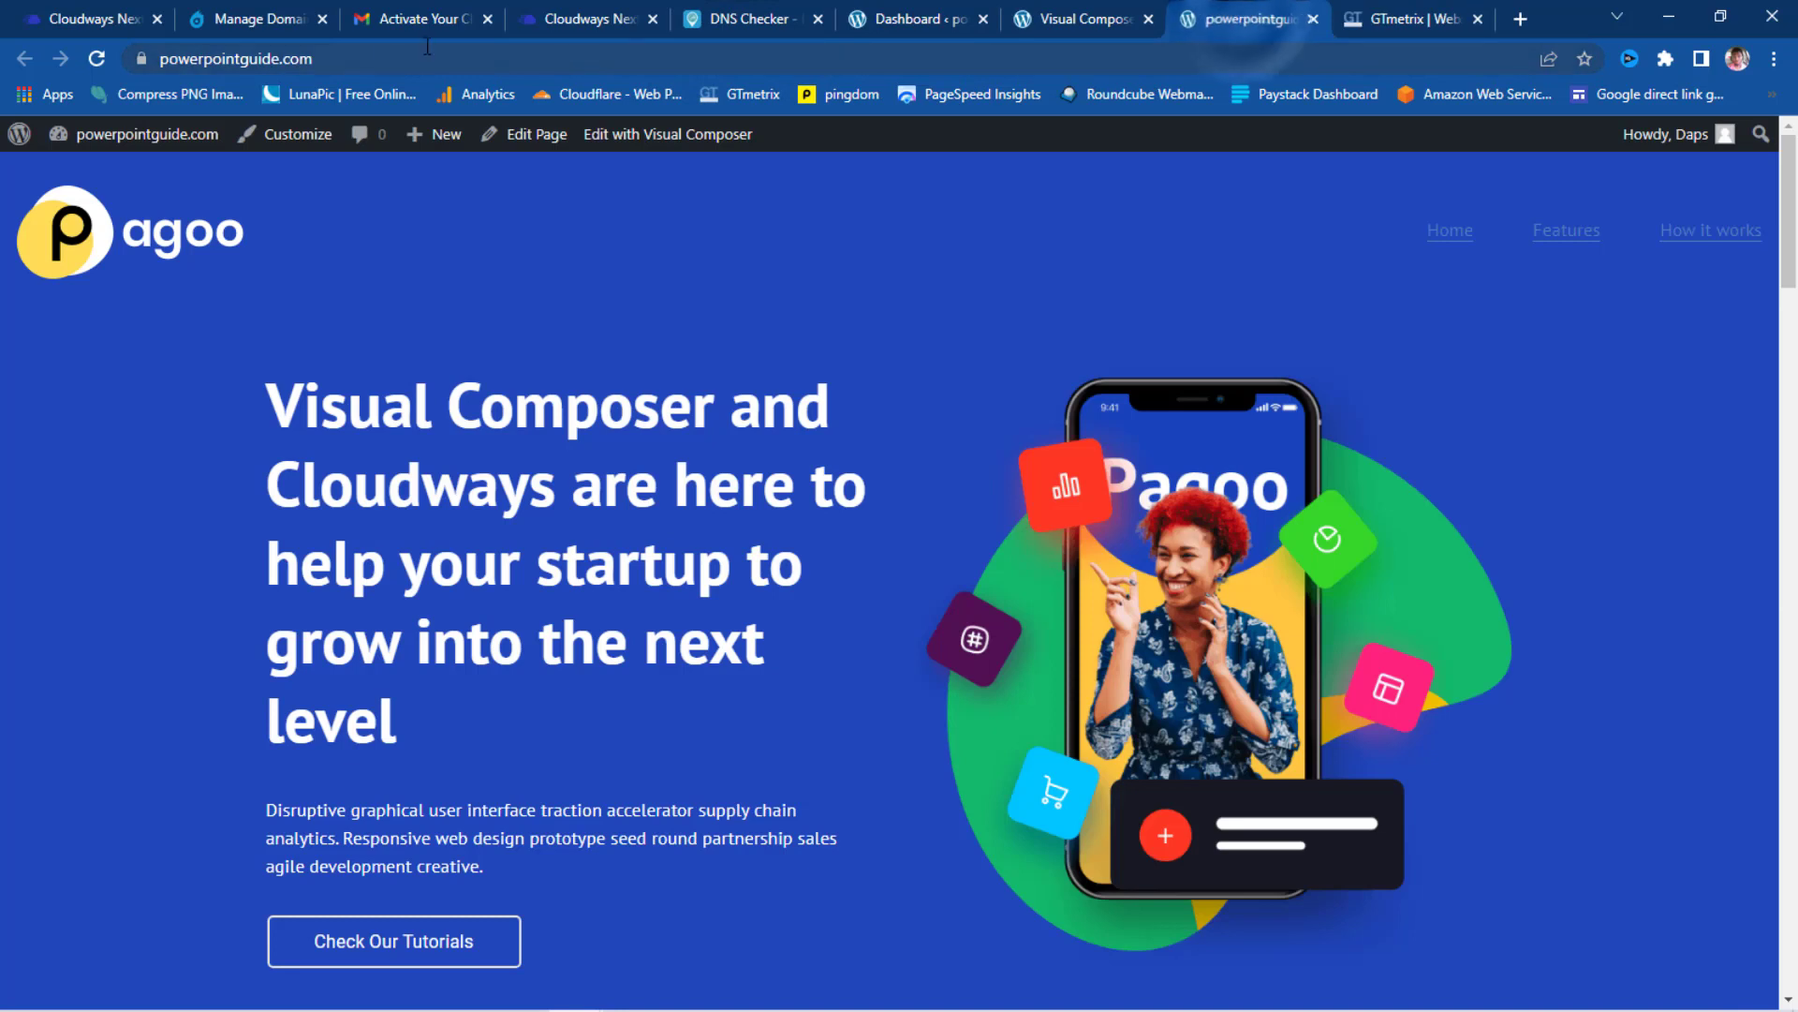
{"action": "left_click", "coordinate": [362, 57]}
{"action": "key", "text": "ctrl+c"}
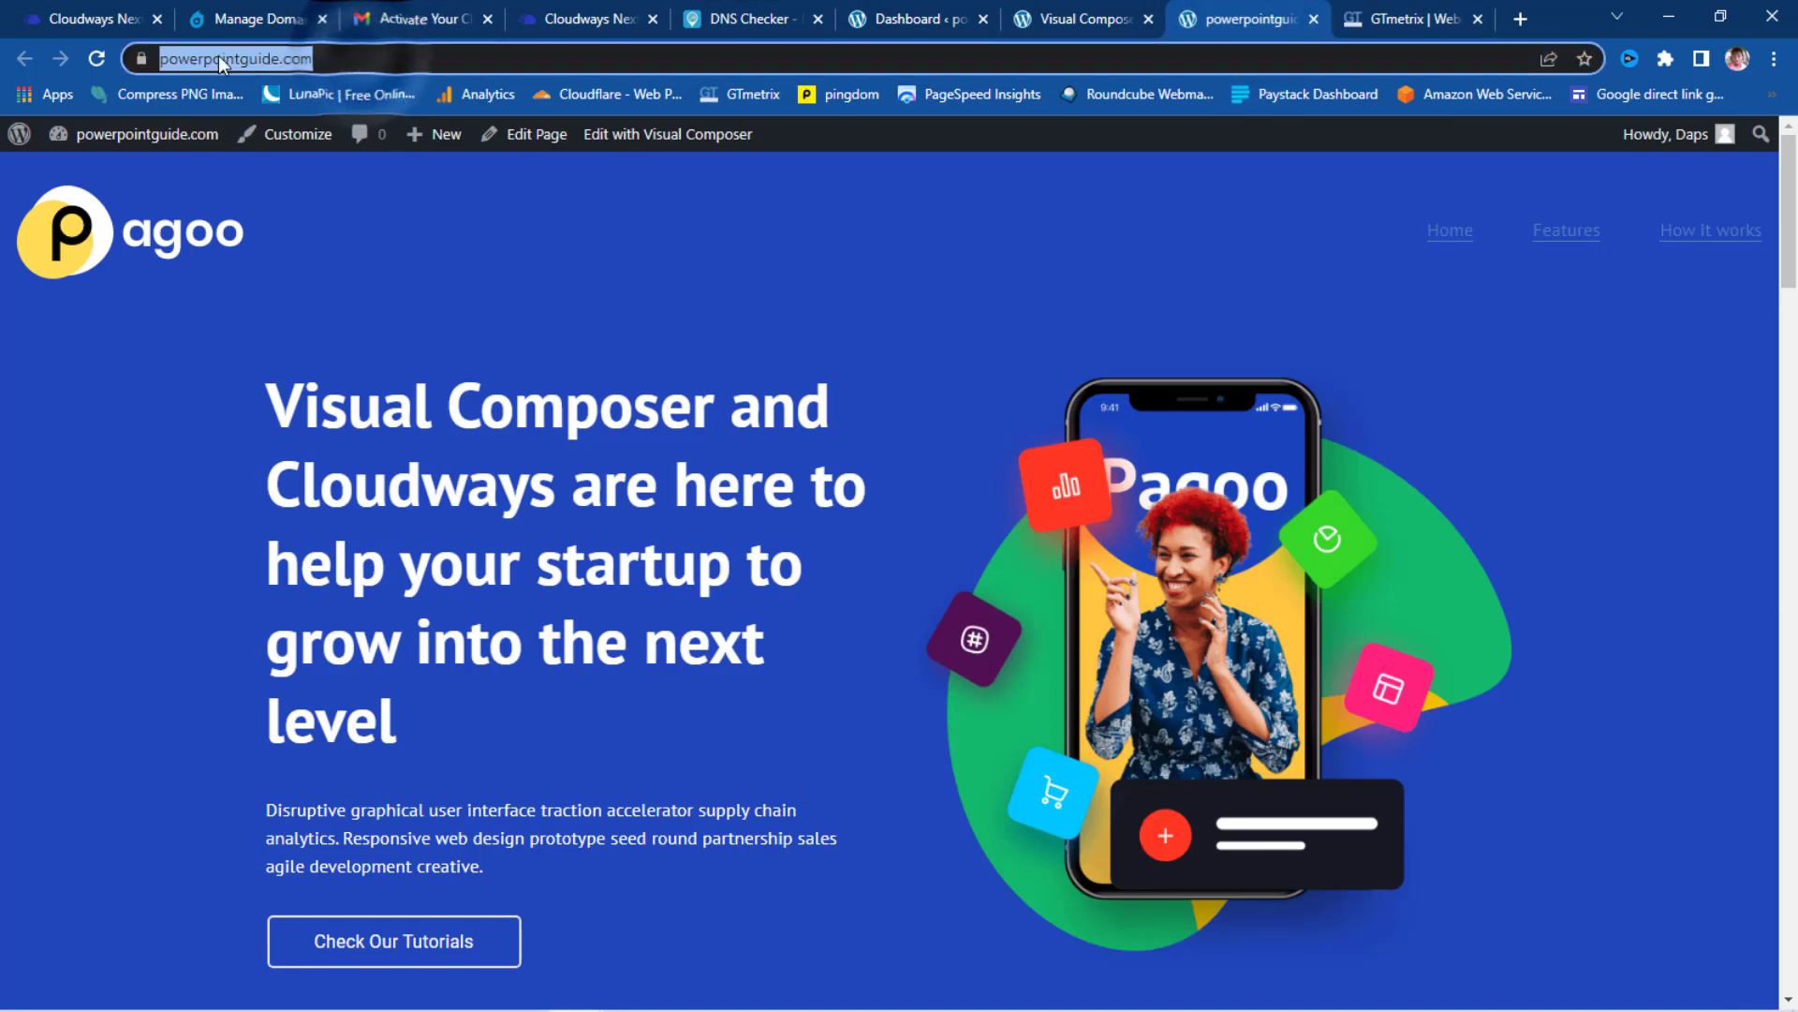
{"action": "right_click", "coordinate": [197, 58]}
{"action": "left_click", "coordinate": [293, 206]}
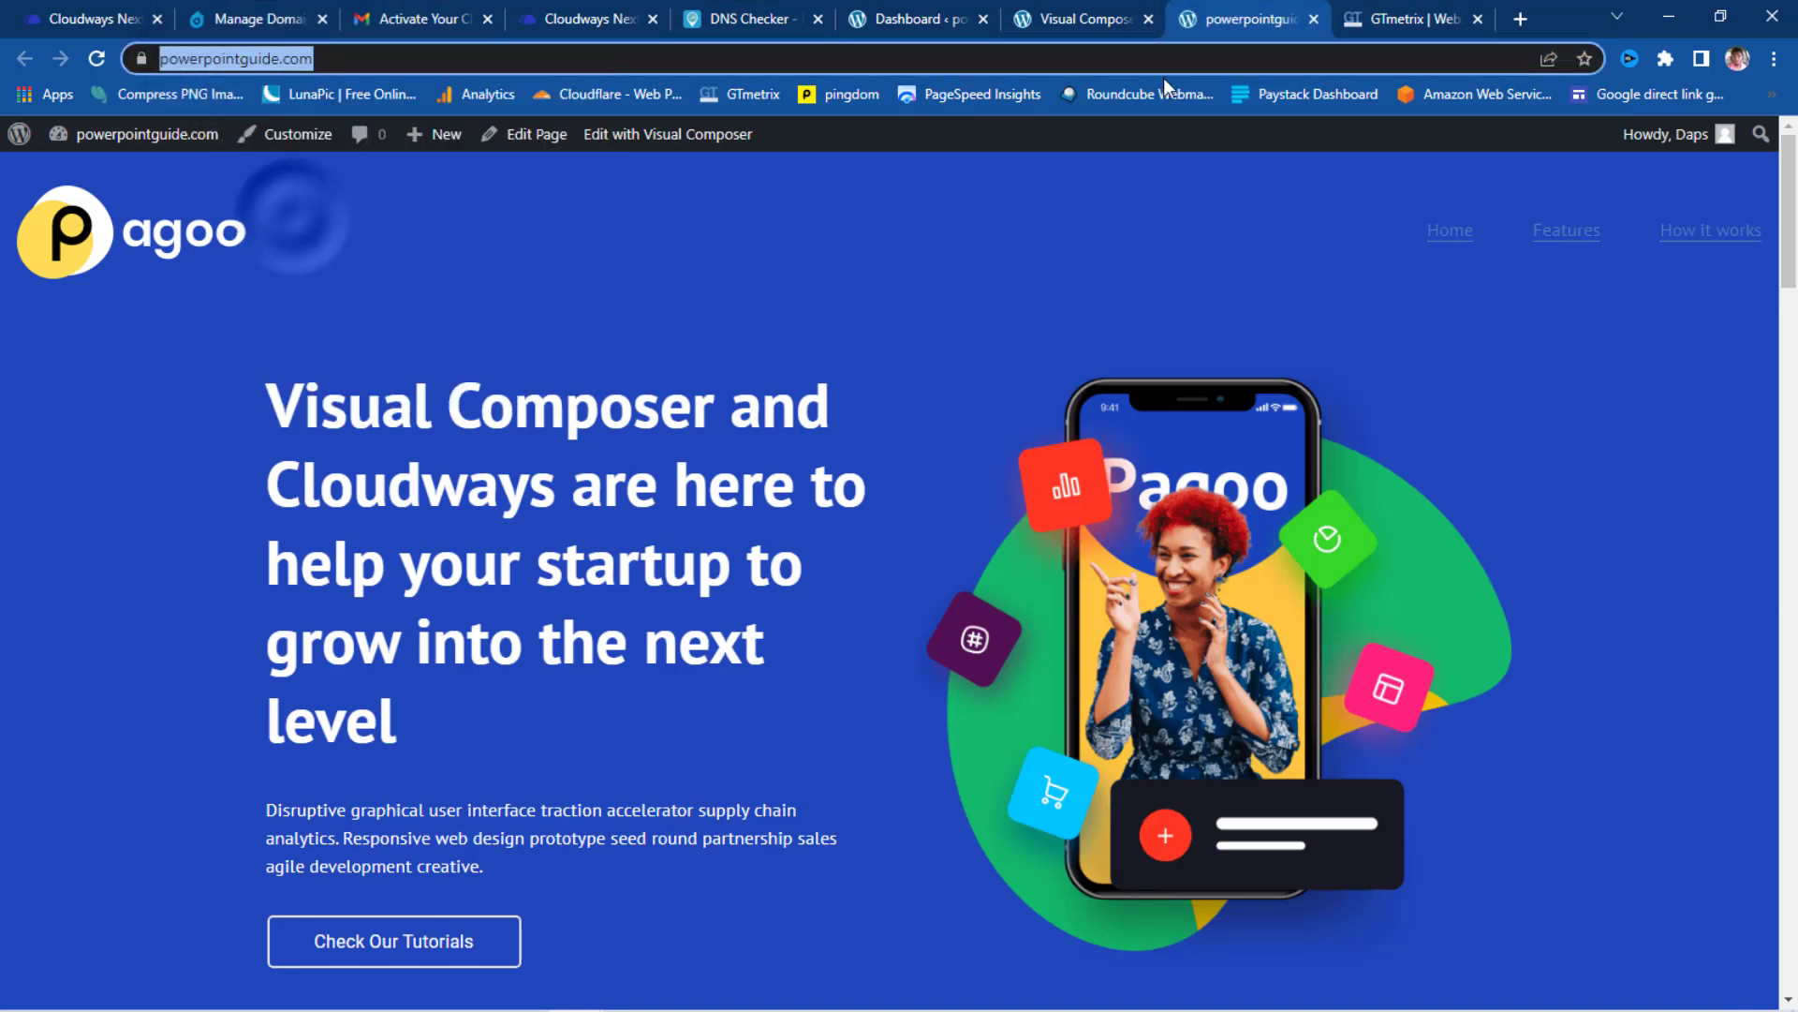
{"action": "left_click", "coordinate": [1411, 24]}
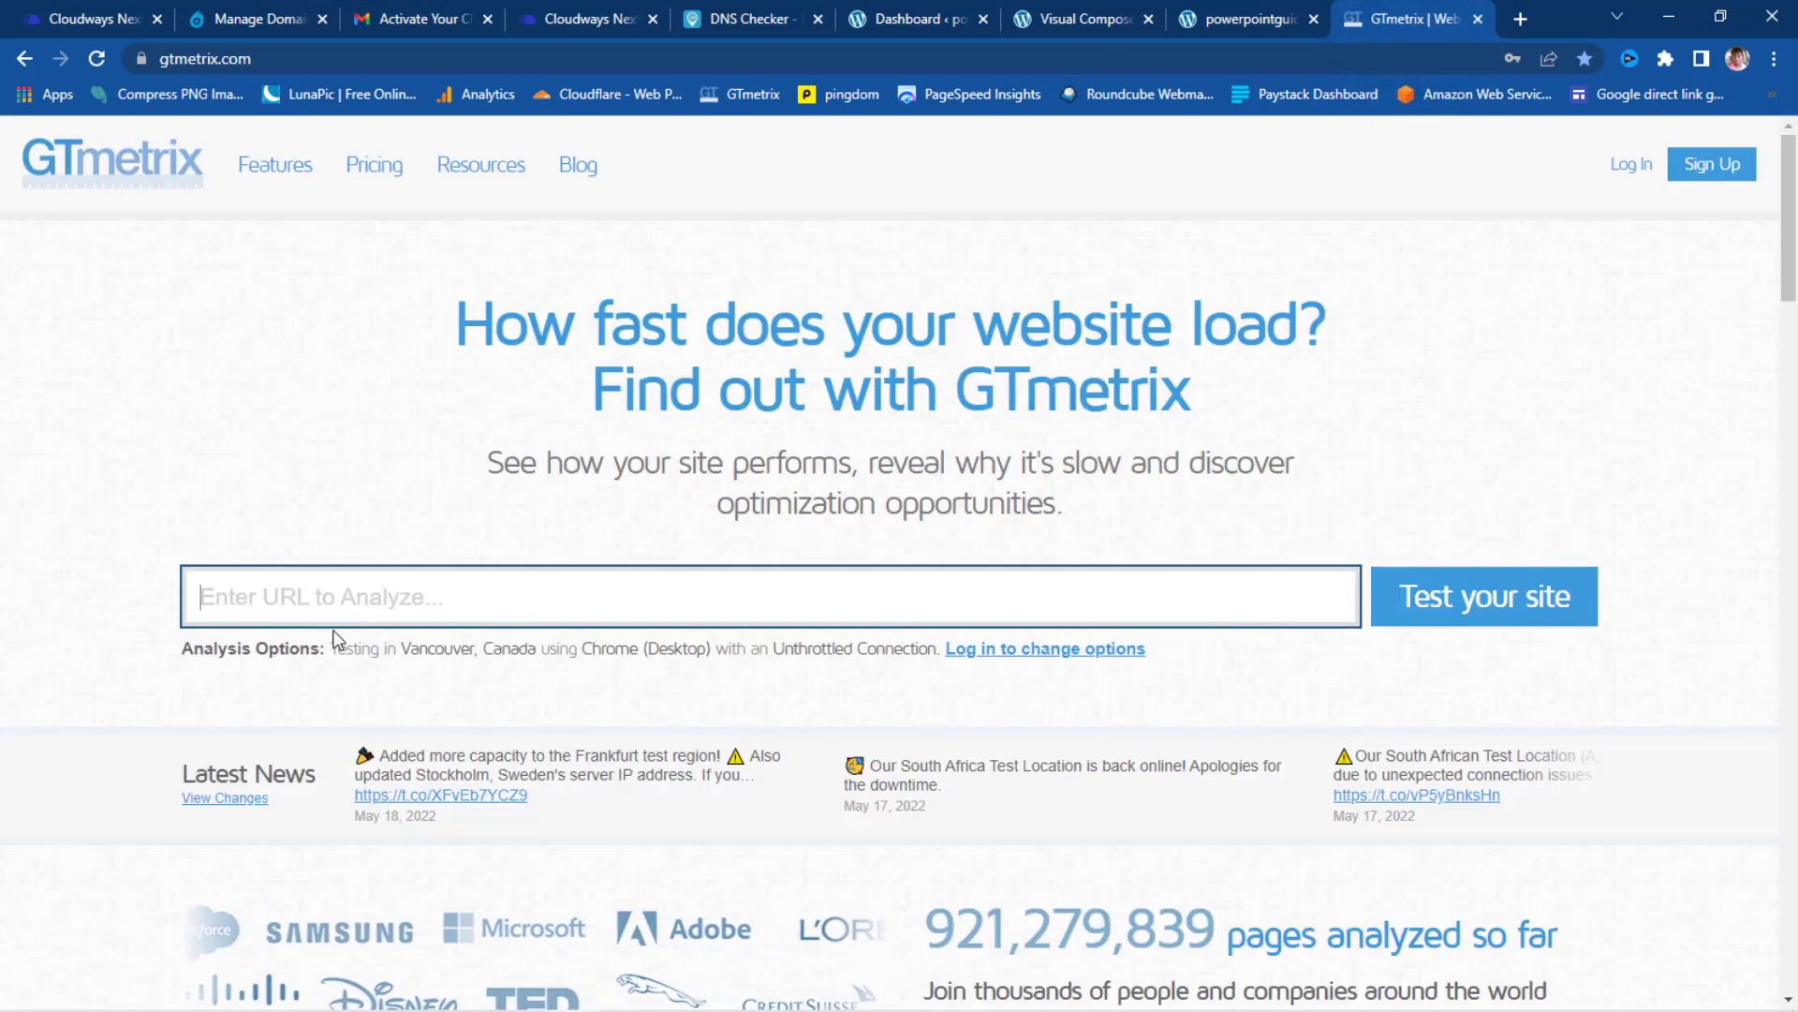
{"action": "right_click", "coordinate": [279, 590]}
{"action": "left_click", "coordinate": [357, 763]}
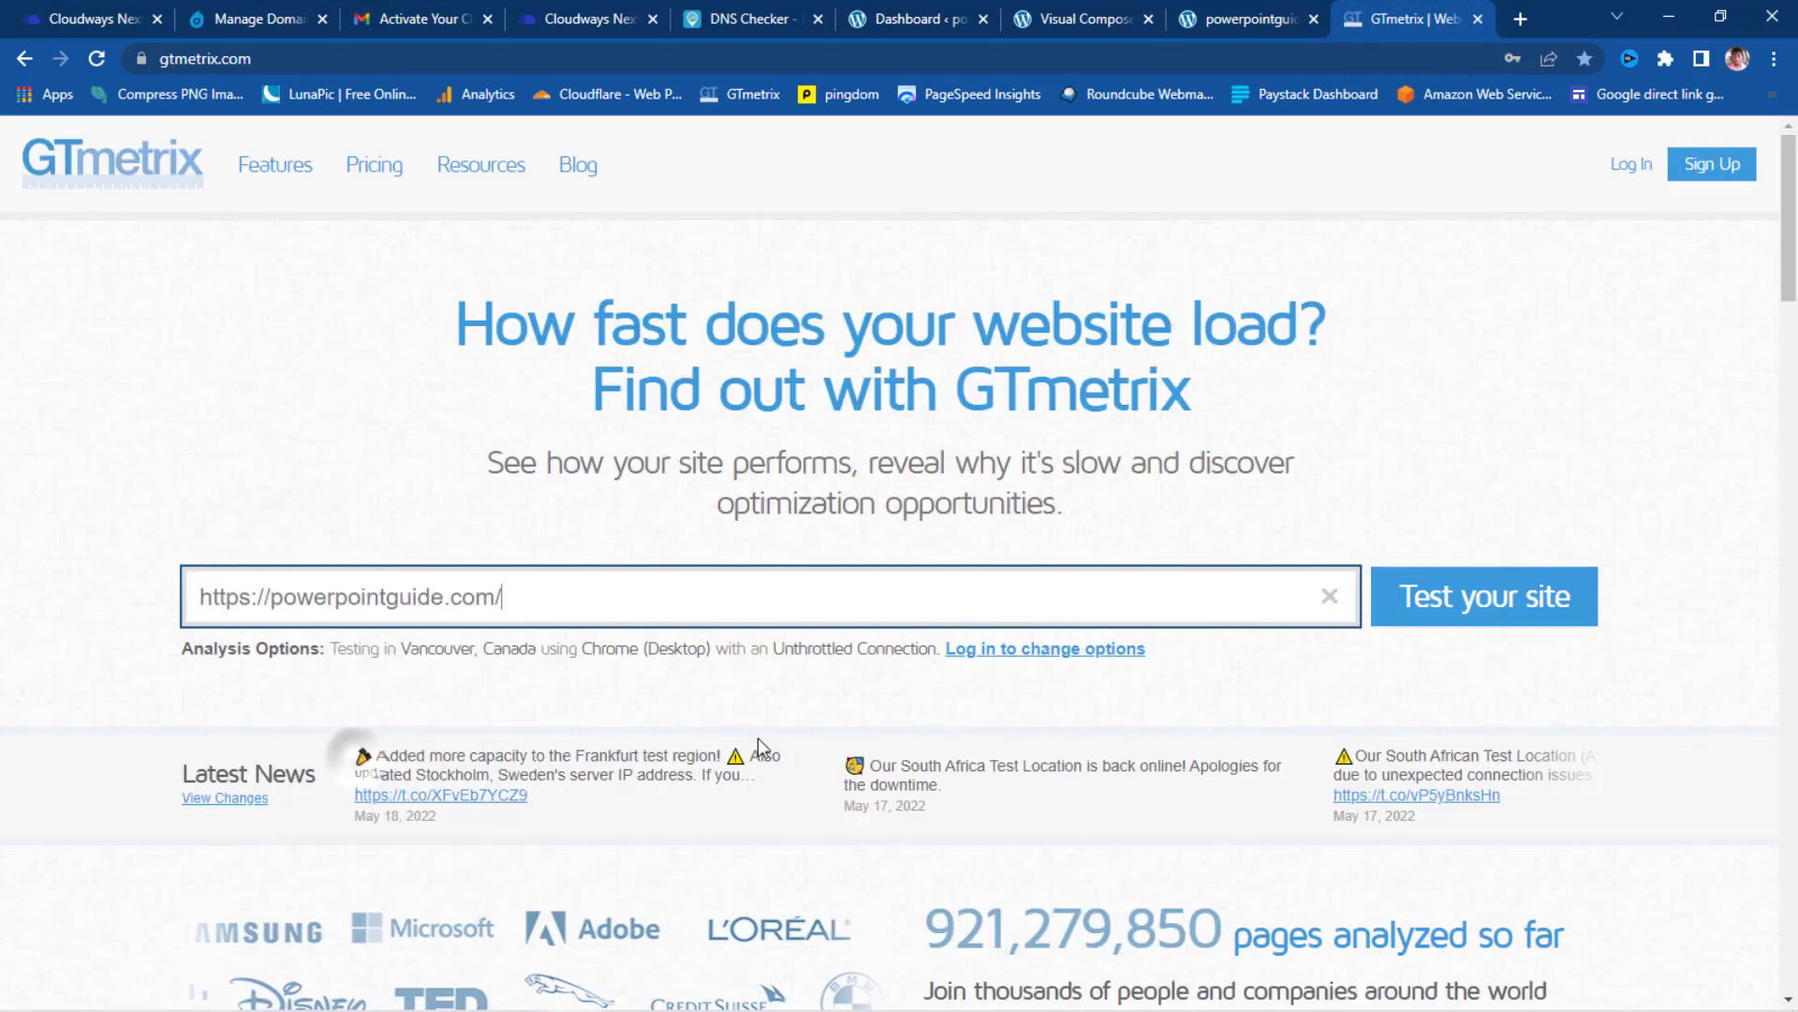
{"action": "left_click", "coordinate": [1453, 611]}
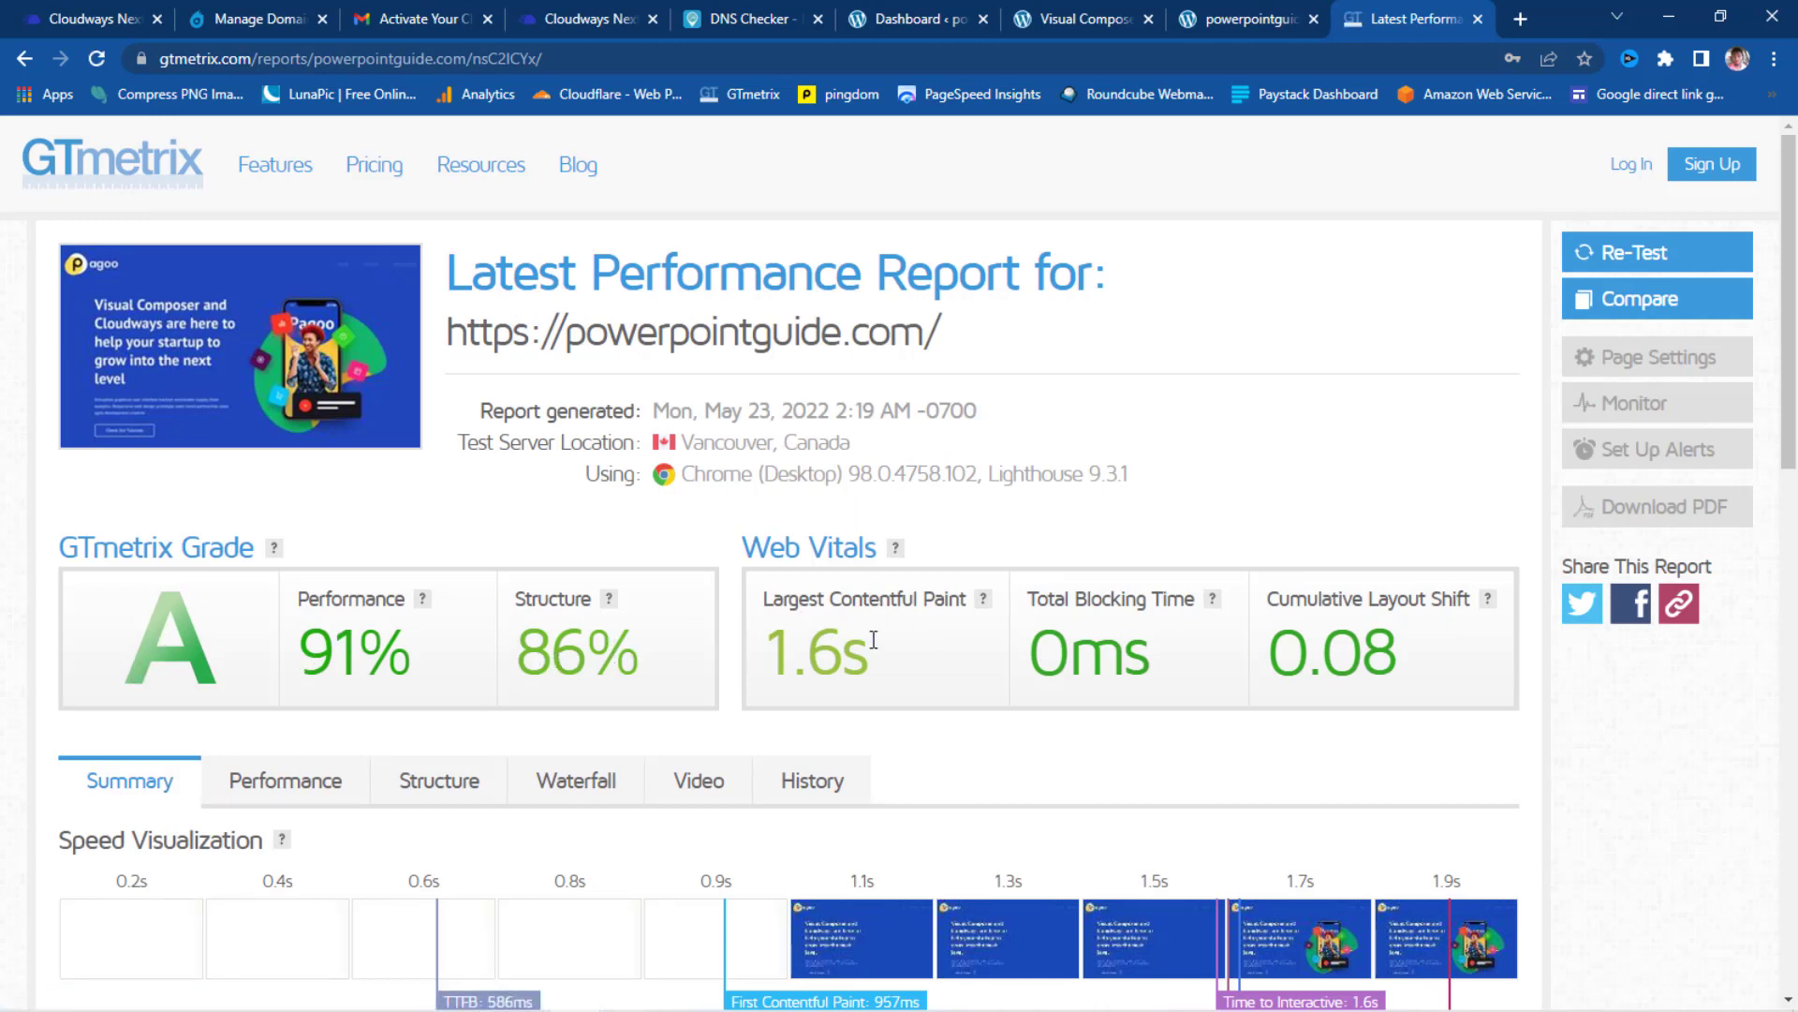
{"action": "scroll", "coordinate": [697, 680], "scroll_direction": "down", "scroll_amount": 3}
{"action": "scroll", "coordinate": [695, 678], "scroll_direction": "down", "scroll_amount": 1}
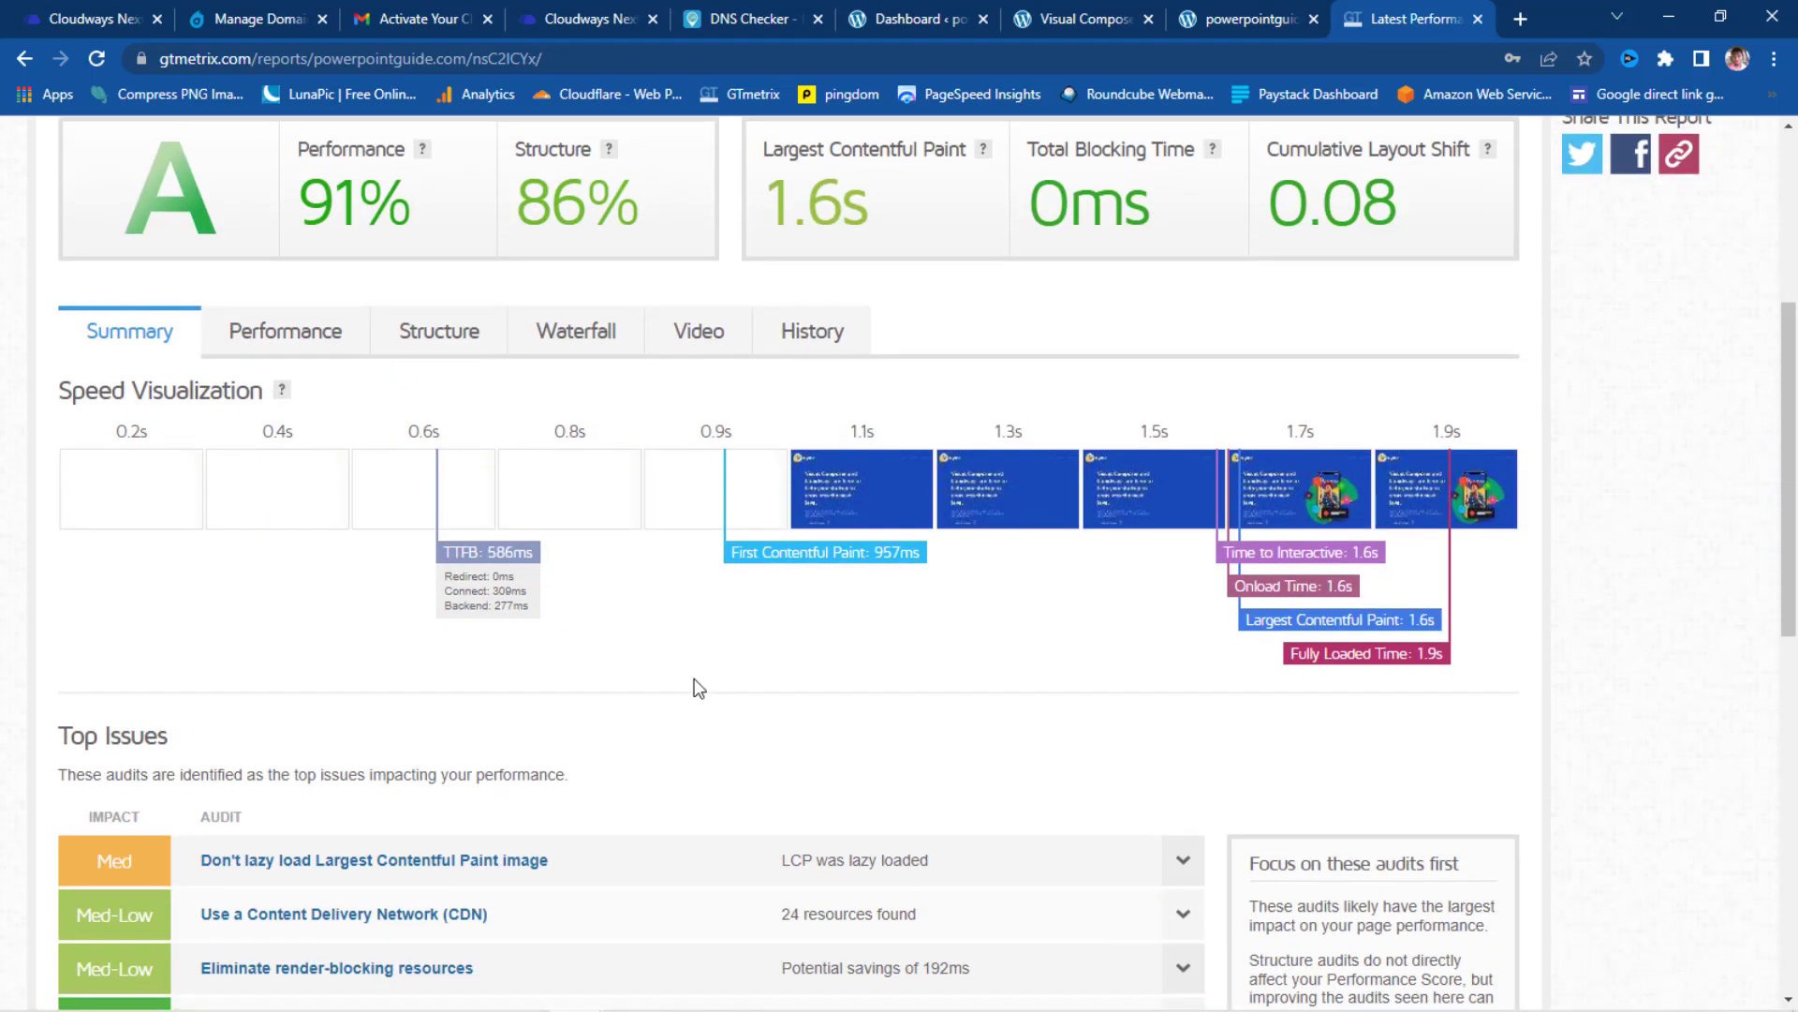
{"action": "scroll", "coordinate": [698, 688], "scroll_direction": "up", "scroll_amount": 4}
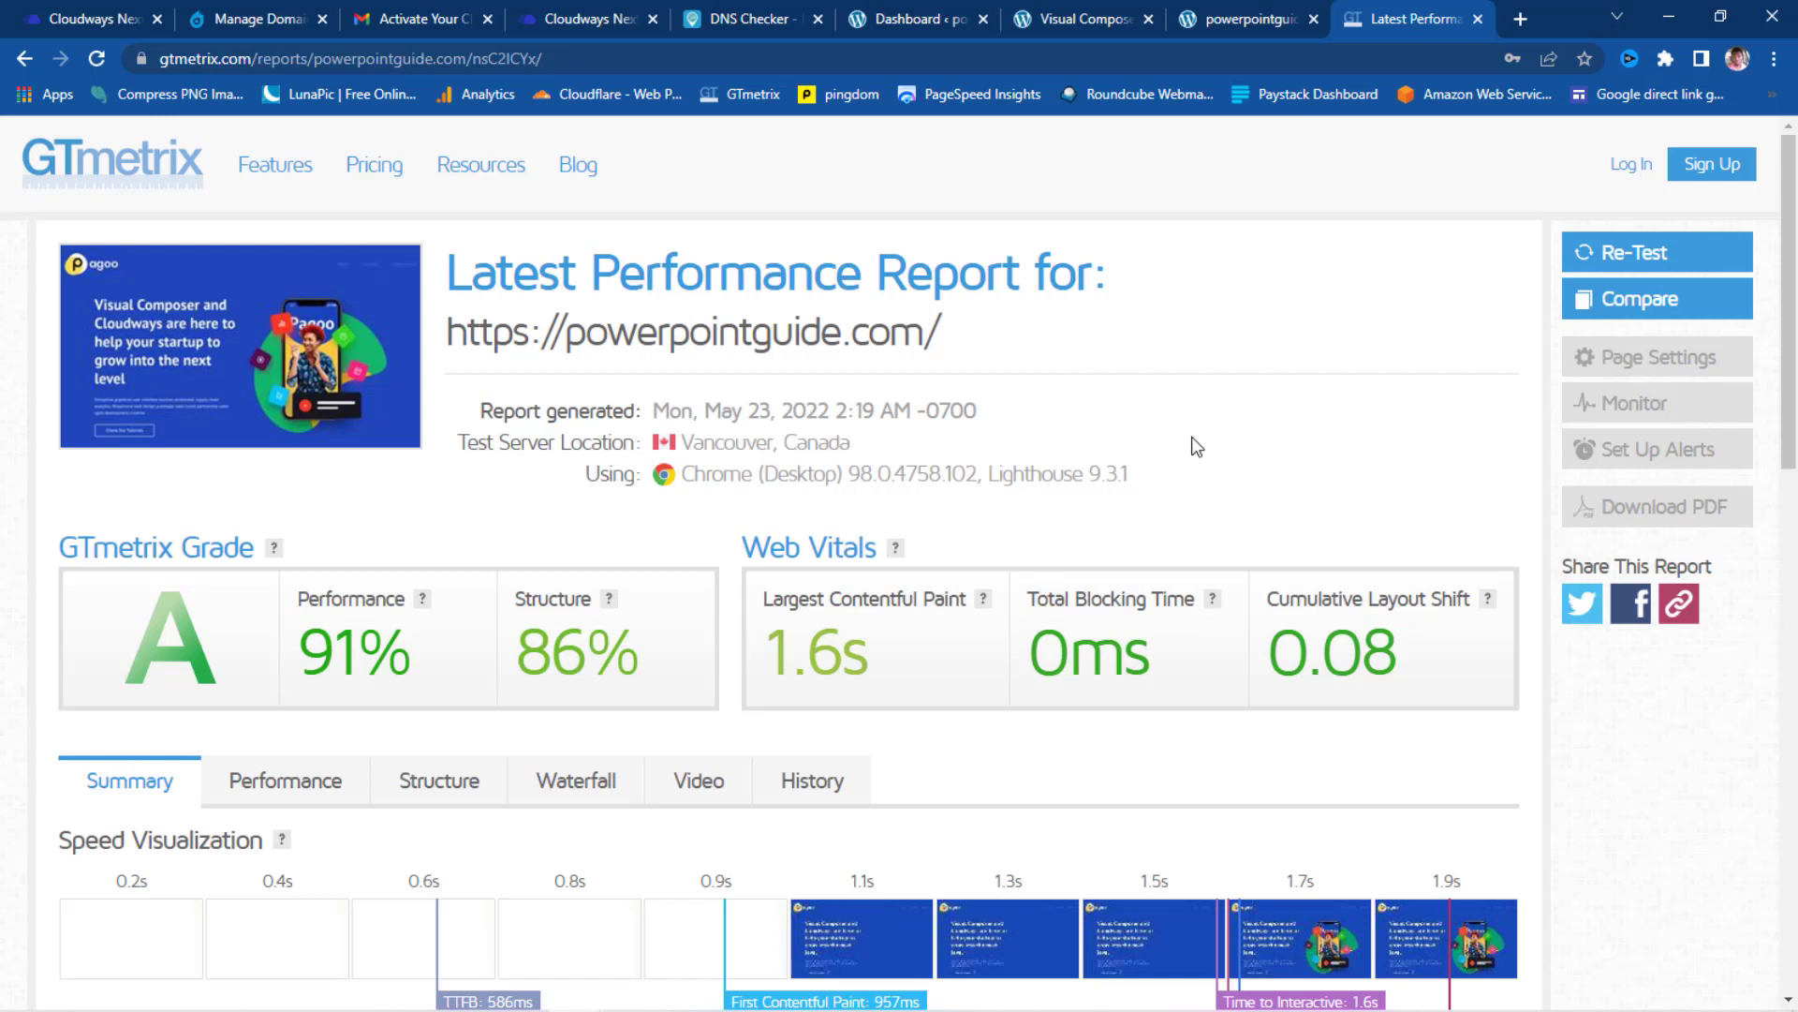
{"action": "left_click", "coordinate": [1519, 19]}
{"action": "left_click", "coordinate": [840, 93]}
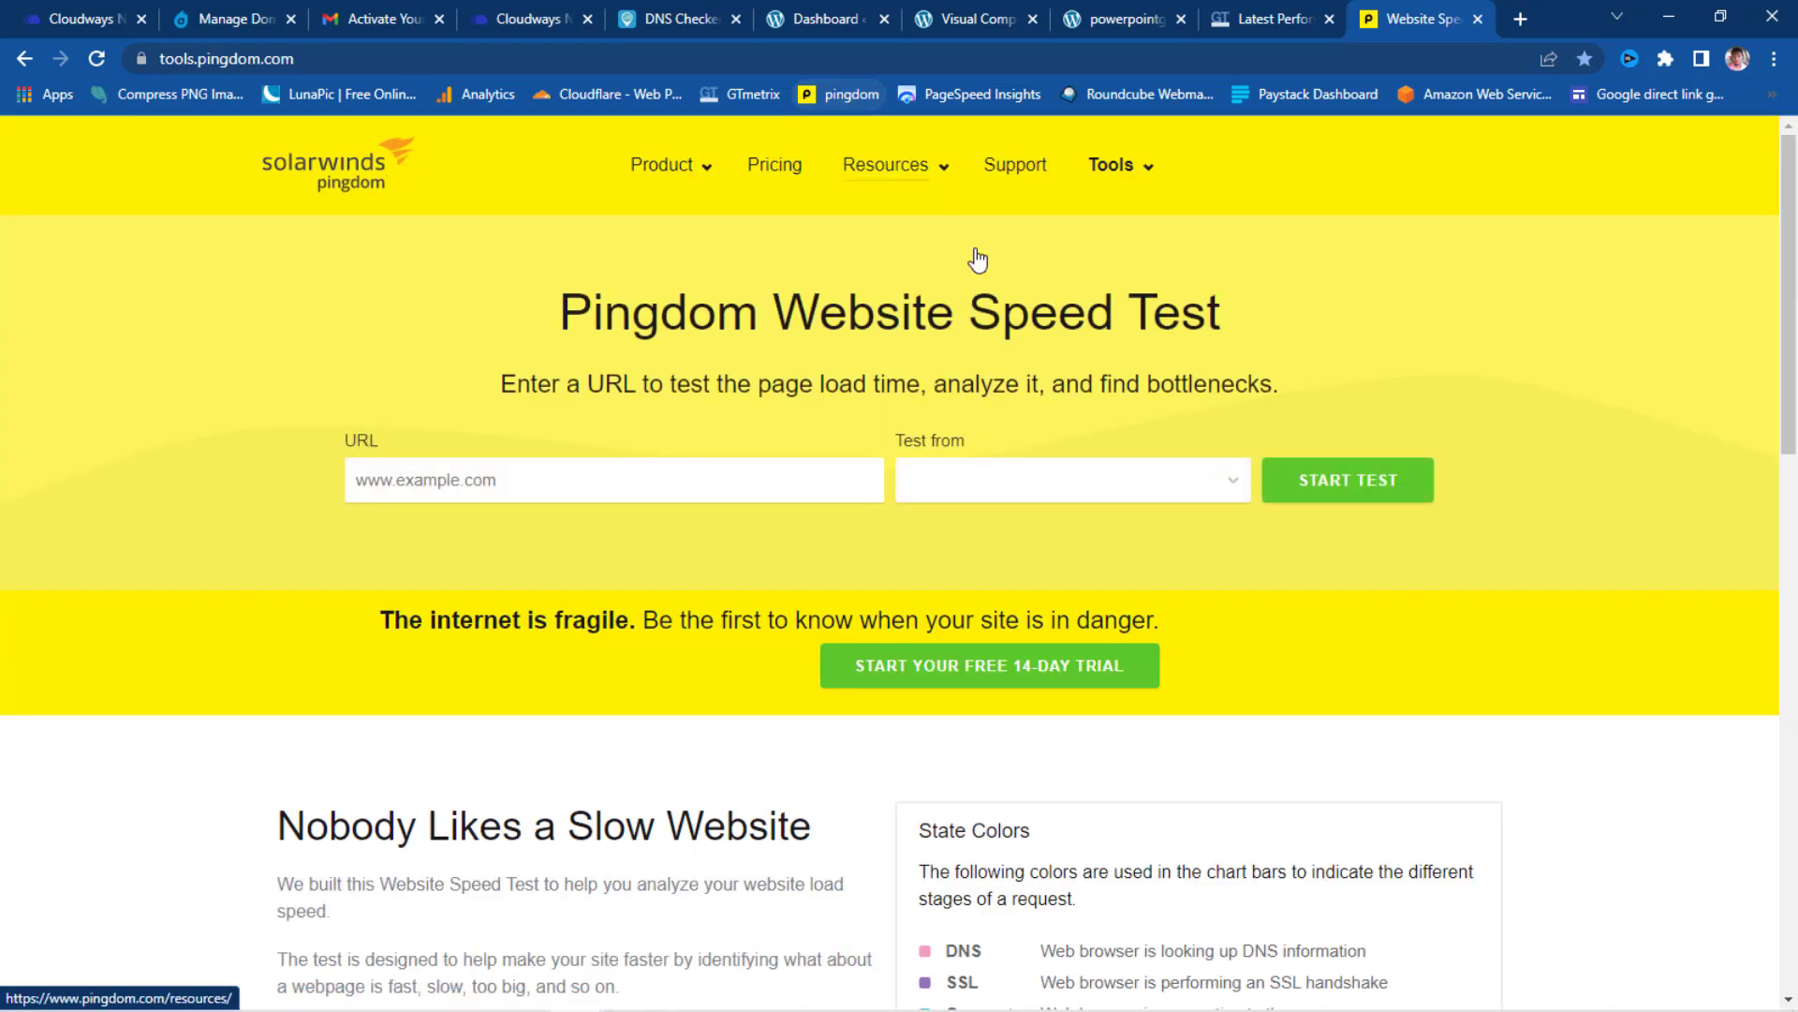
{"action": "left_click", "coordinate": [494, 481]}
{"action": "right_click", "coordinate": [494, 481]}
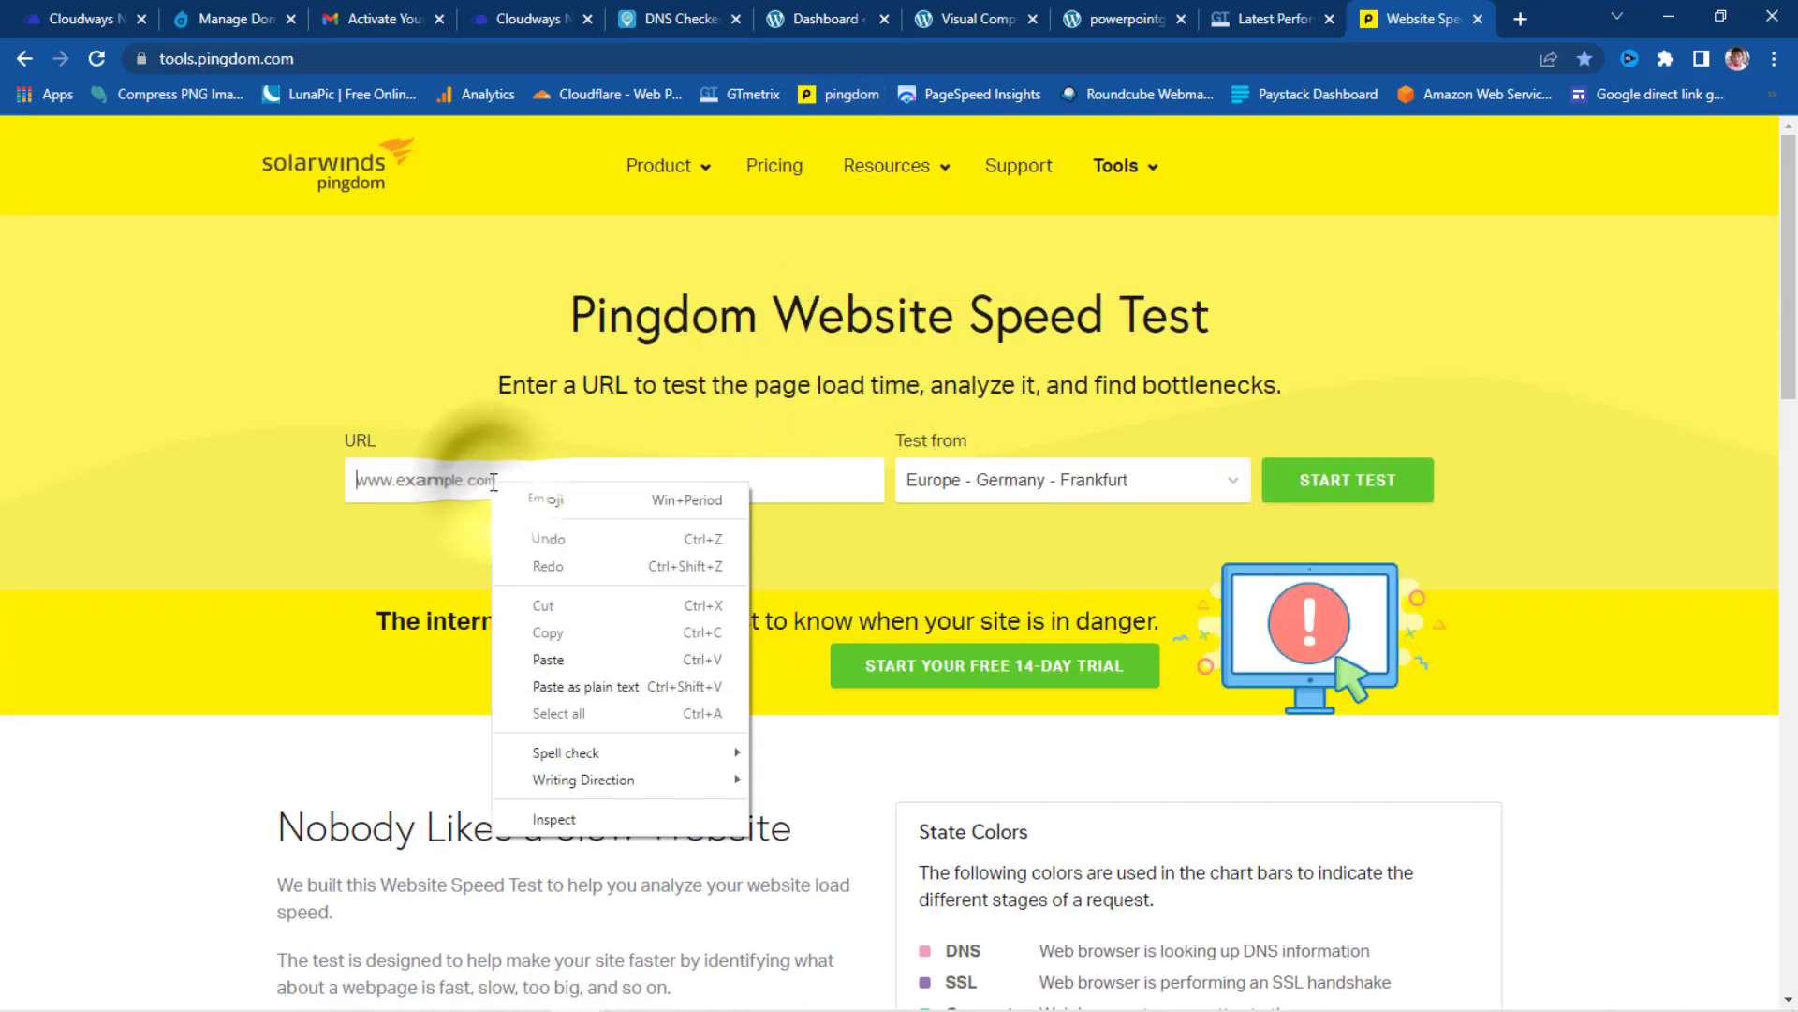
{"action": "left_click", "coordinate": [567, 661]}
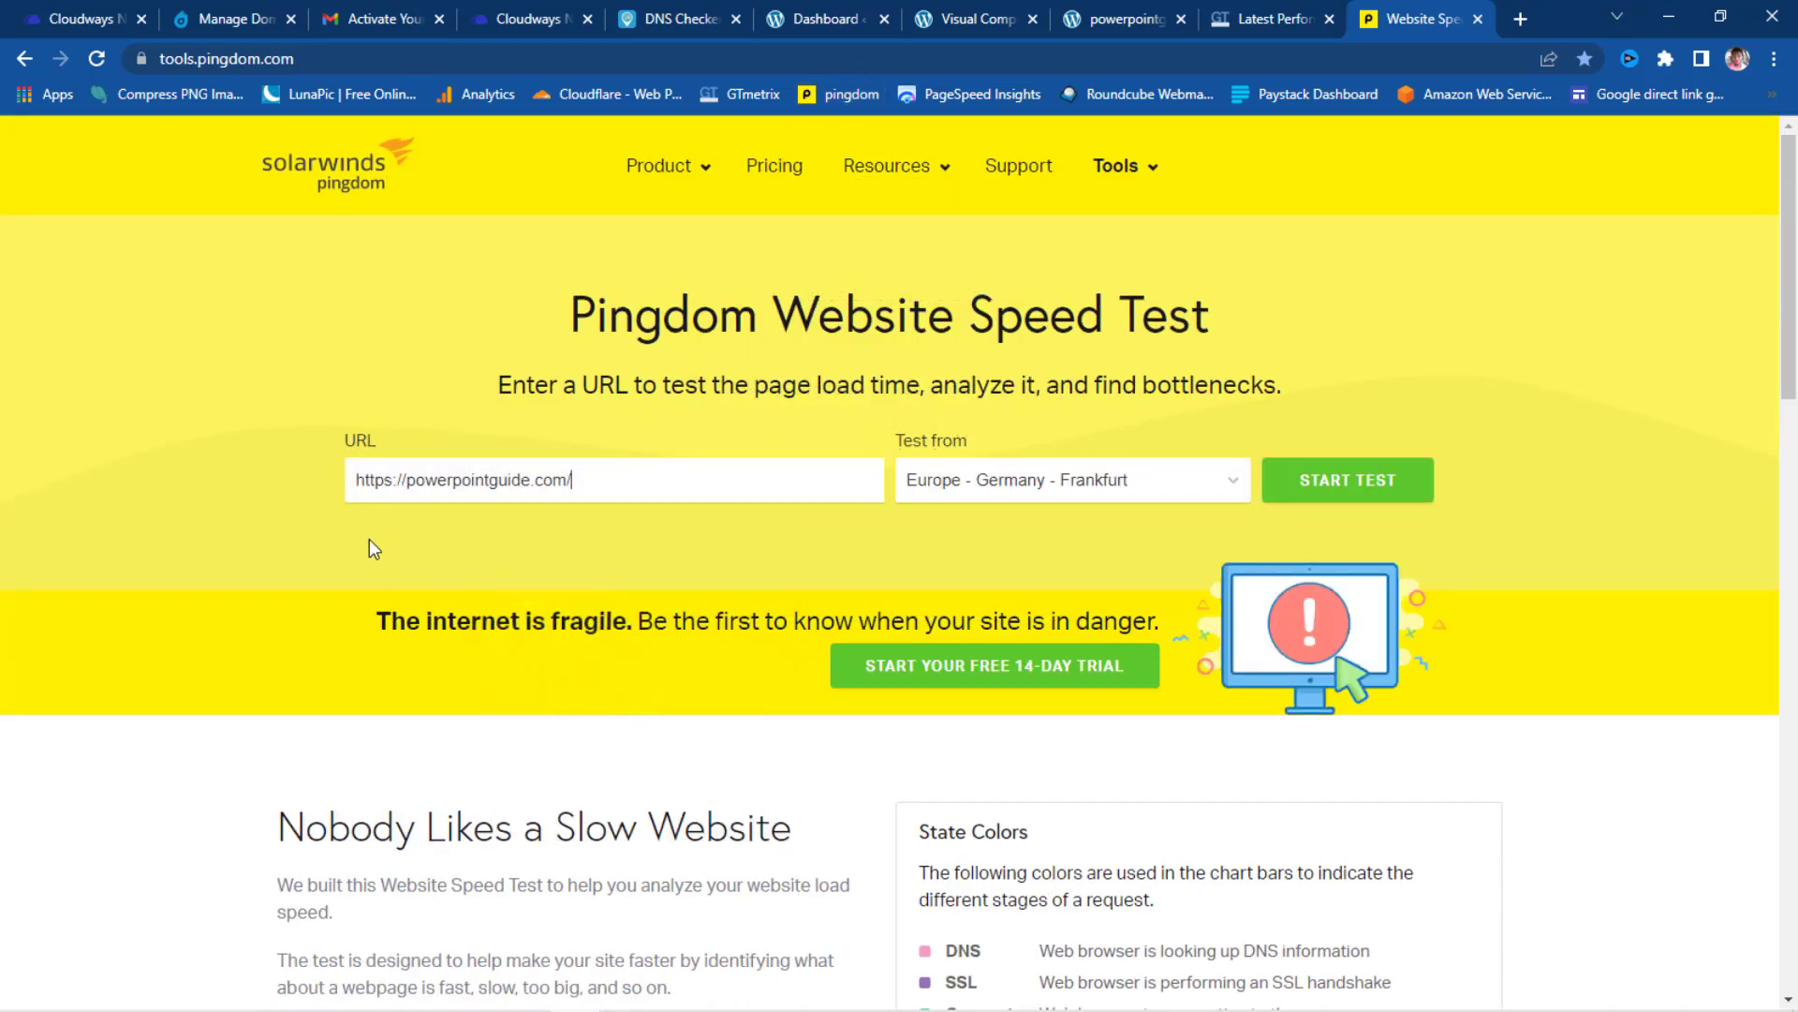
Test from Europe - United Kingdom - London (B, 81, 1.06 s), then return to Visual Composer
{"action": "left_click", "coordinate": [1201, 475]}
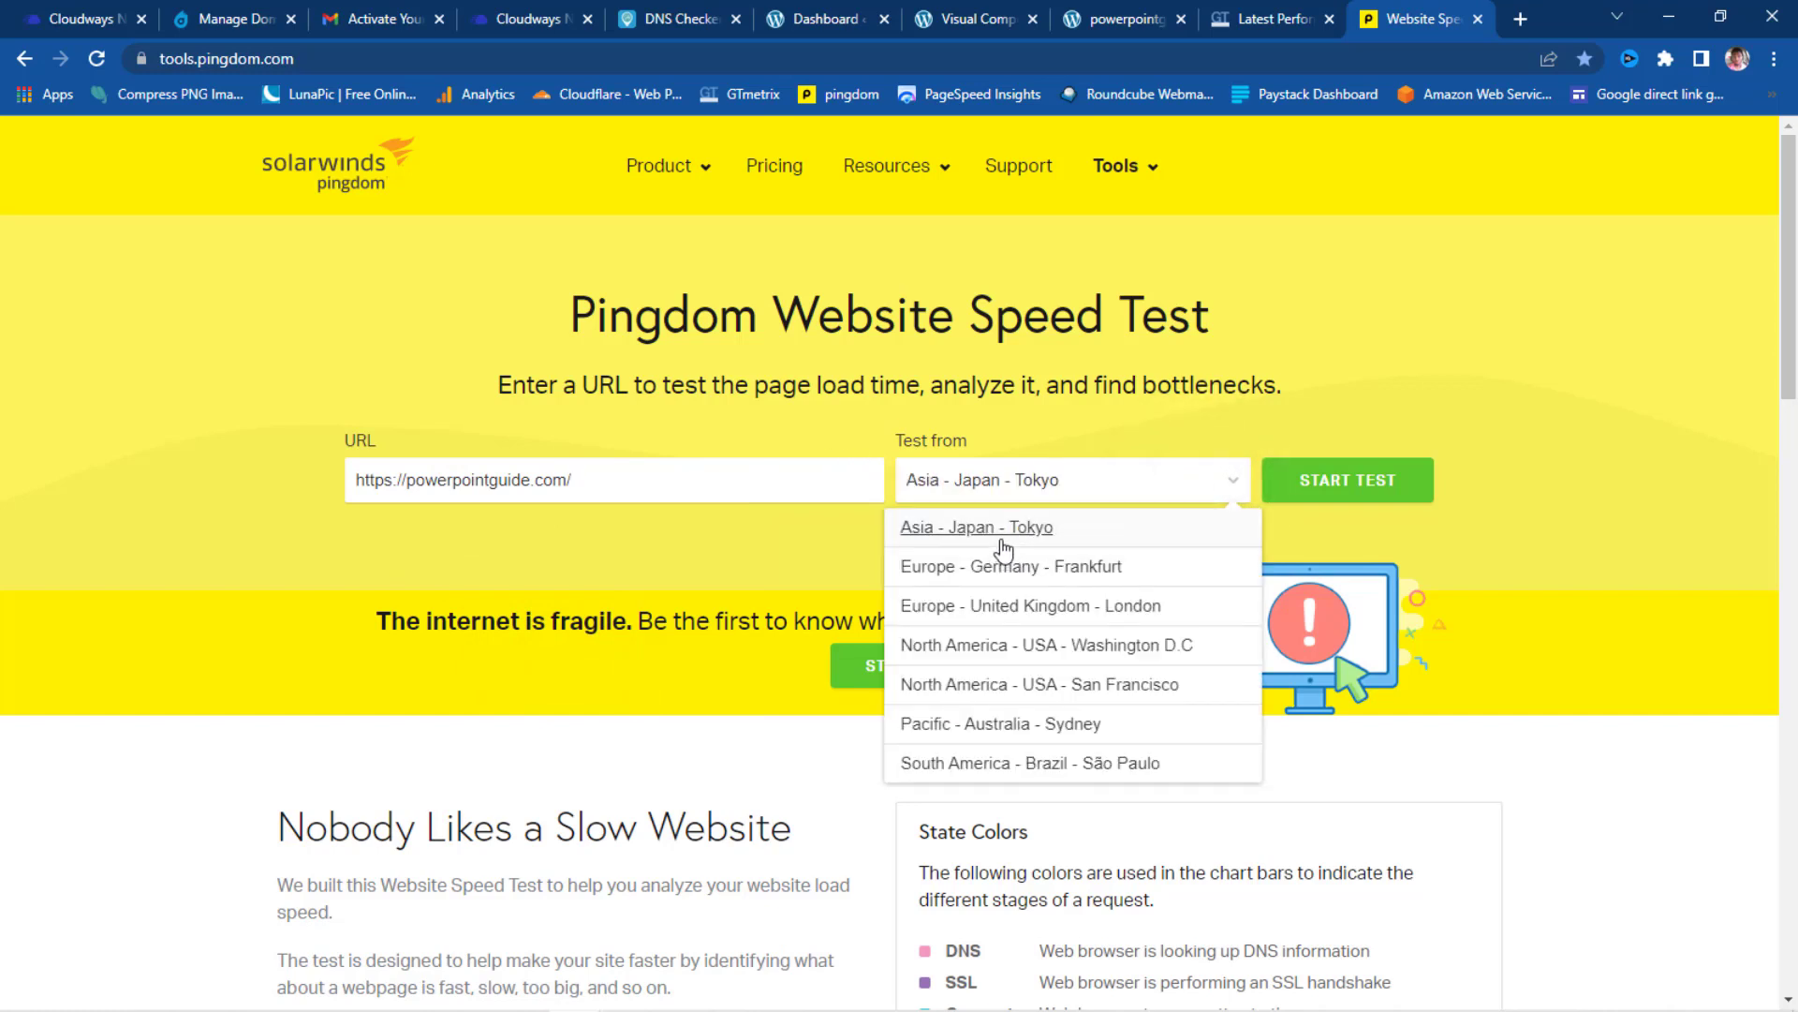
{"action": "left_click", "coordinate": [1030, 605]}
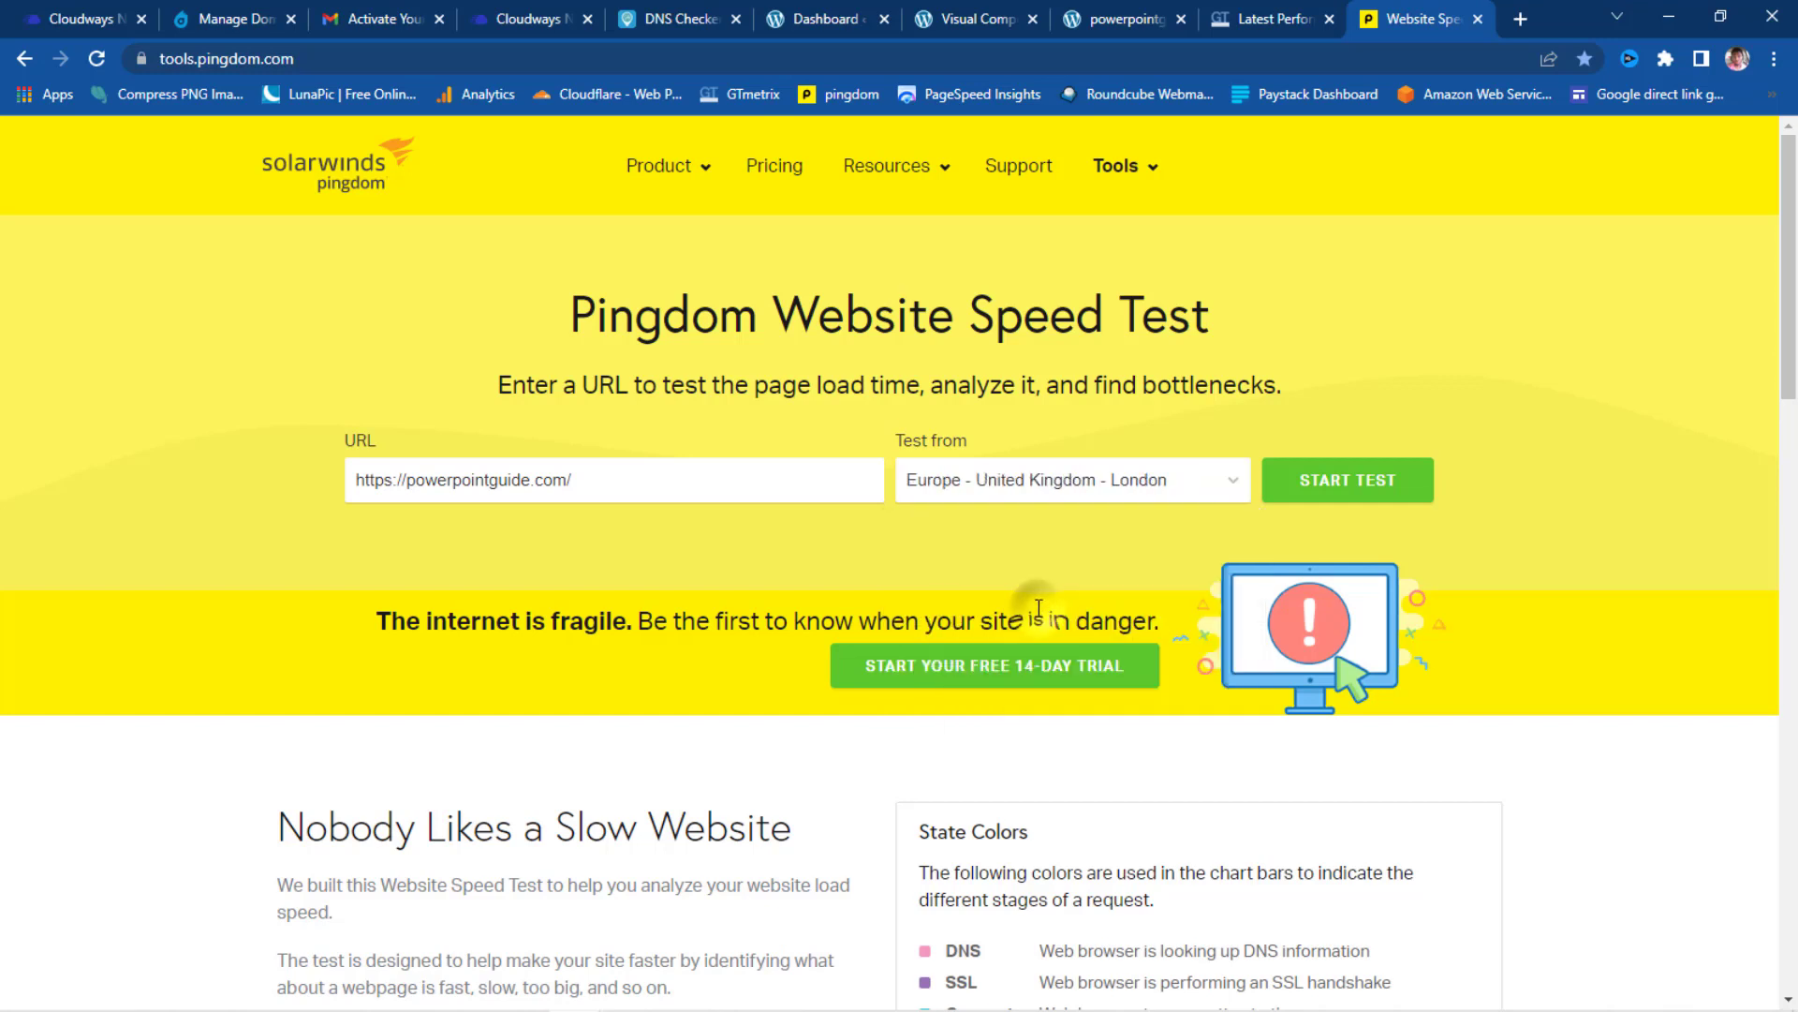
{"action": "left_click", "coordinate": [1291, 482]}
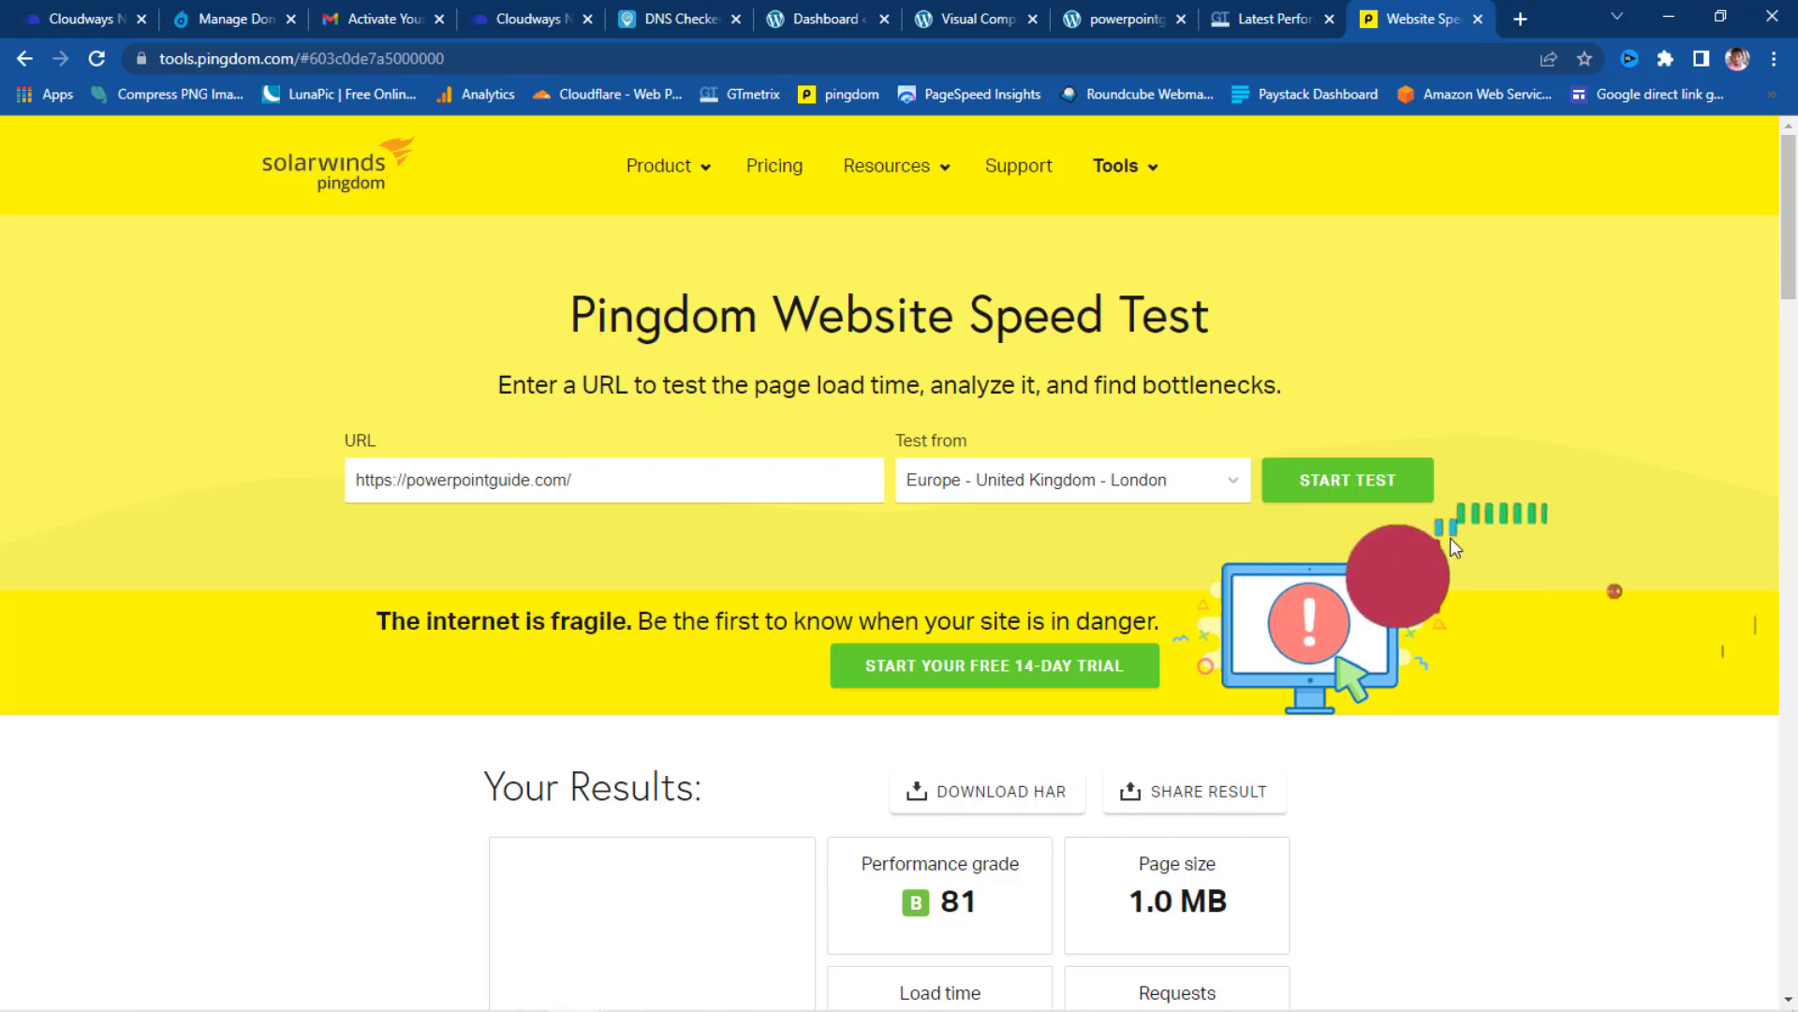
{"action": "scroll", "coordinate": [1450, 538], "scroll_direction": "down", "scroll_amount": 5}
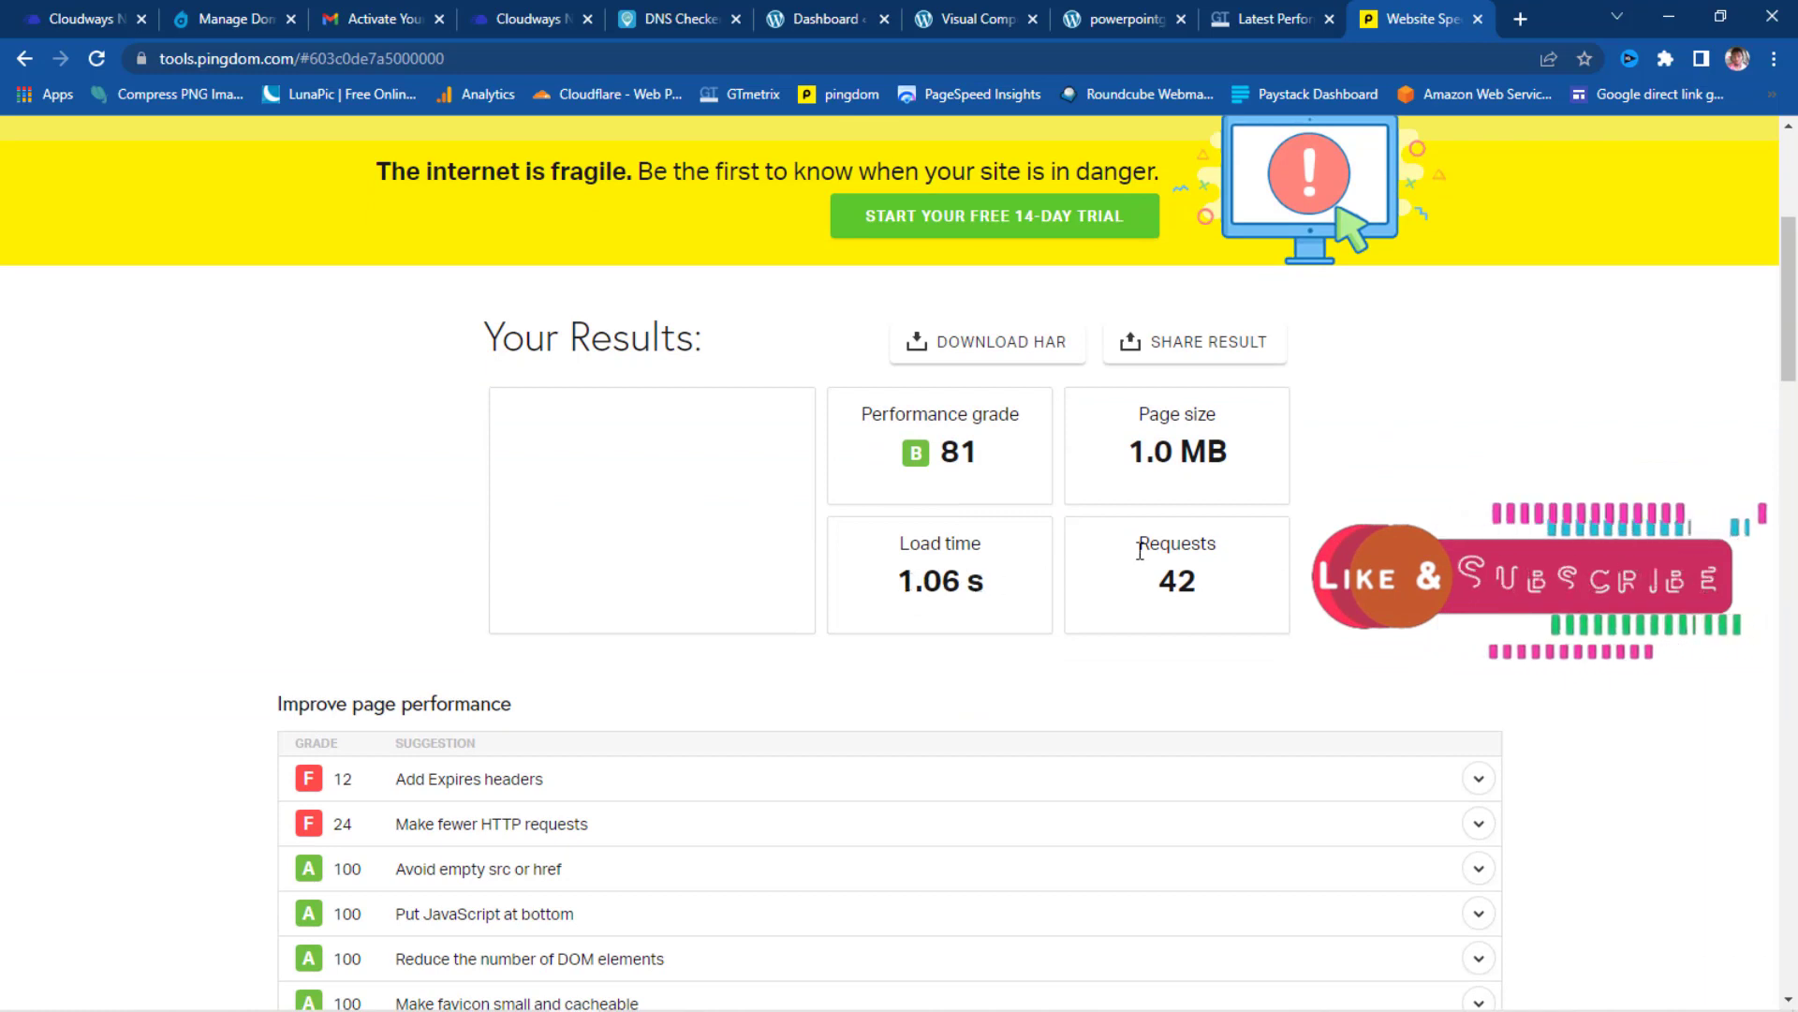
{"action": "scroll", "coordinate": [1266, 478], "scroll_direction": "down", "scroll_amount": 1}
{"action": "scroll", "coordinate": [1266, 478], "scroll_direction": "down", "scroll_amount": 3}
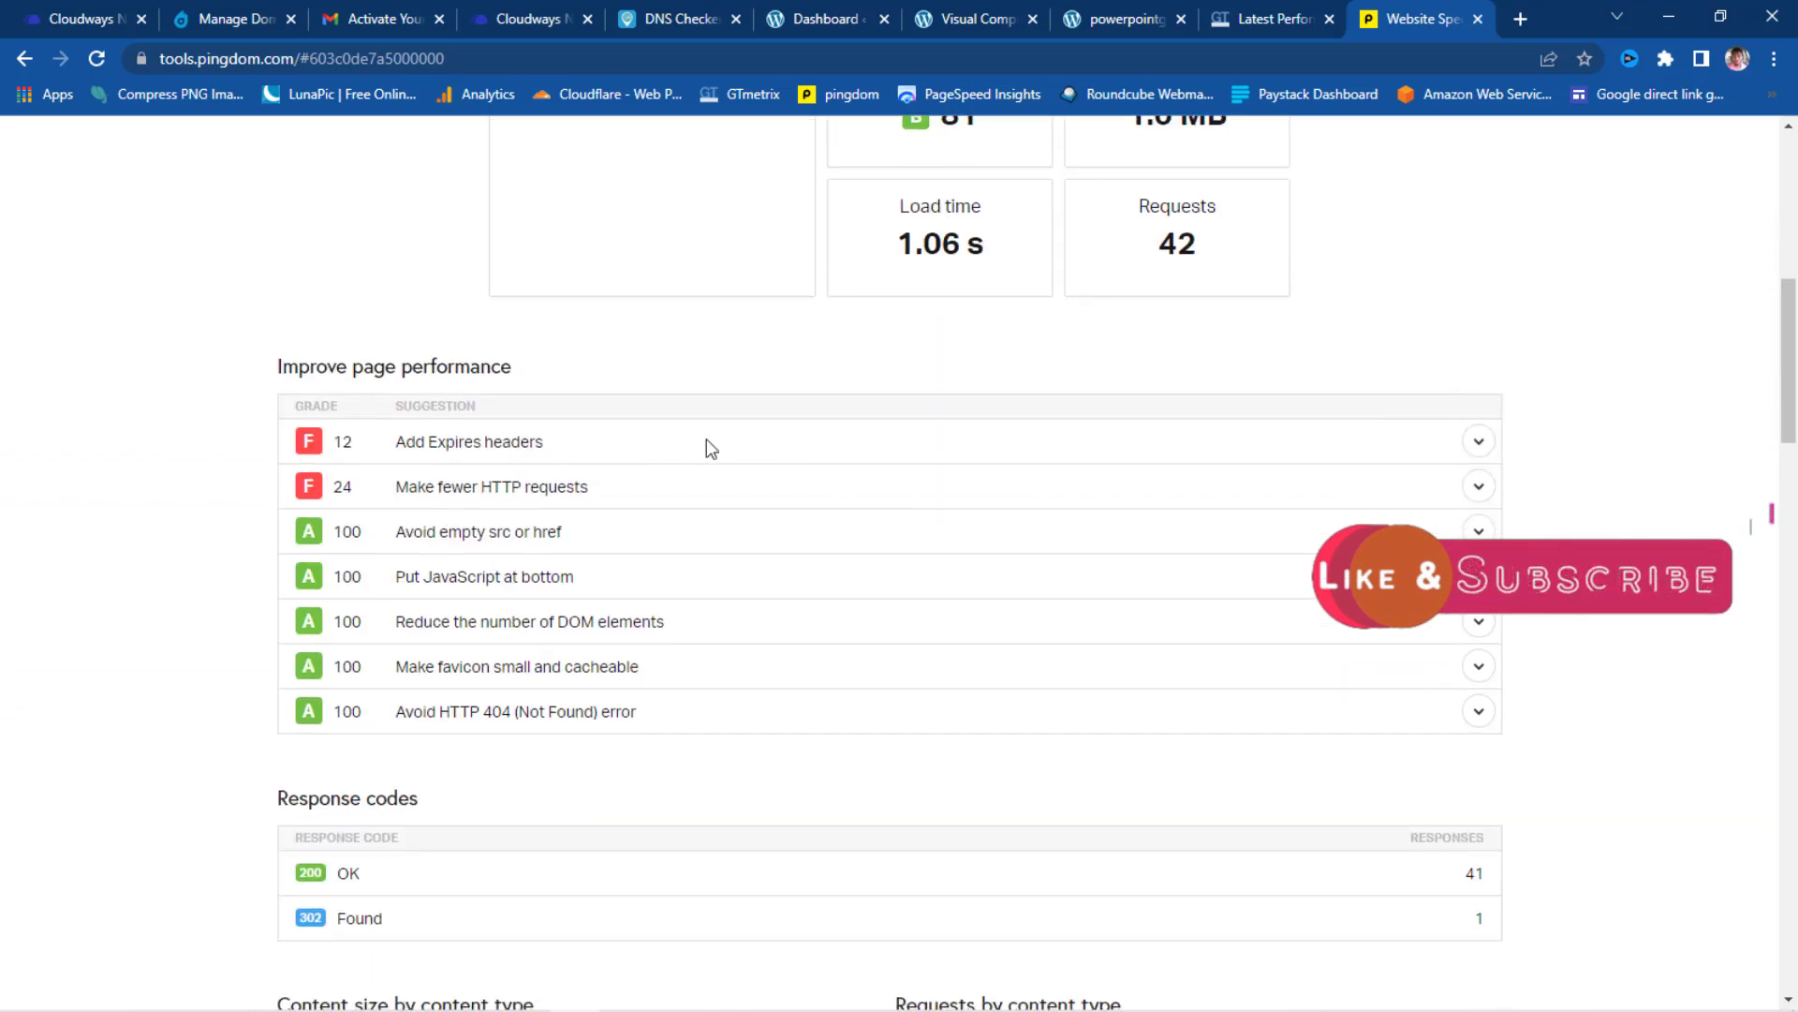
{"action": "left_click", "coordinate": [976, 19]}
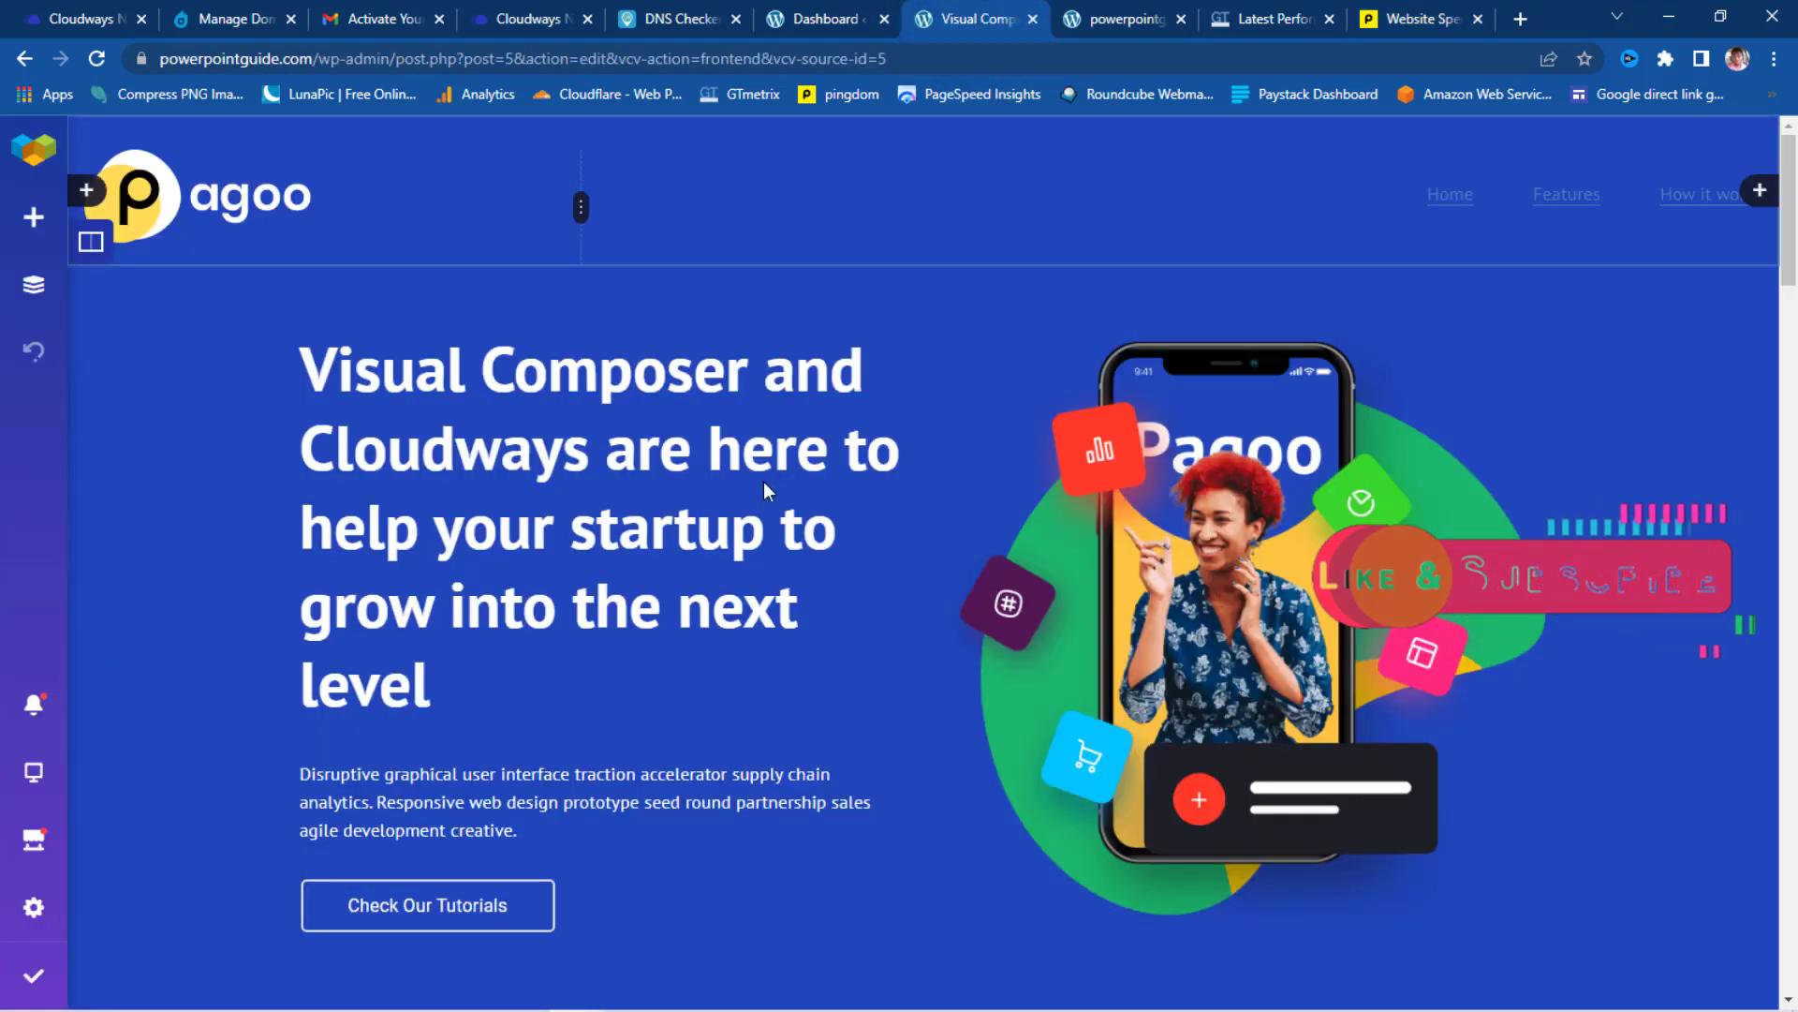
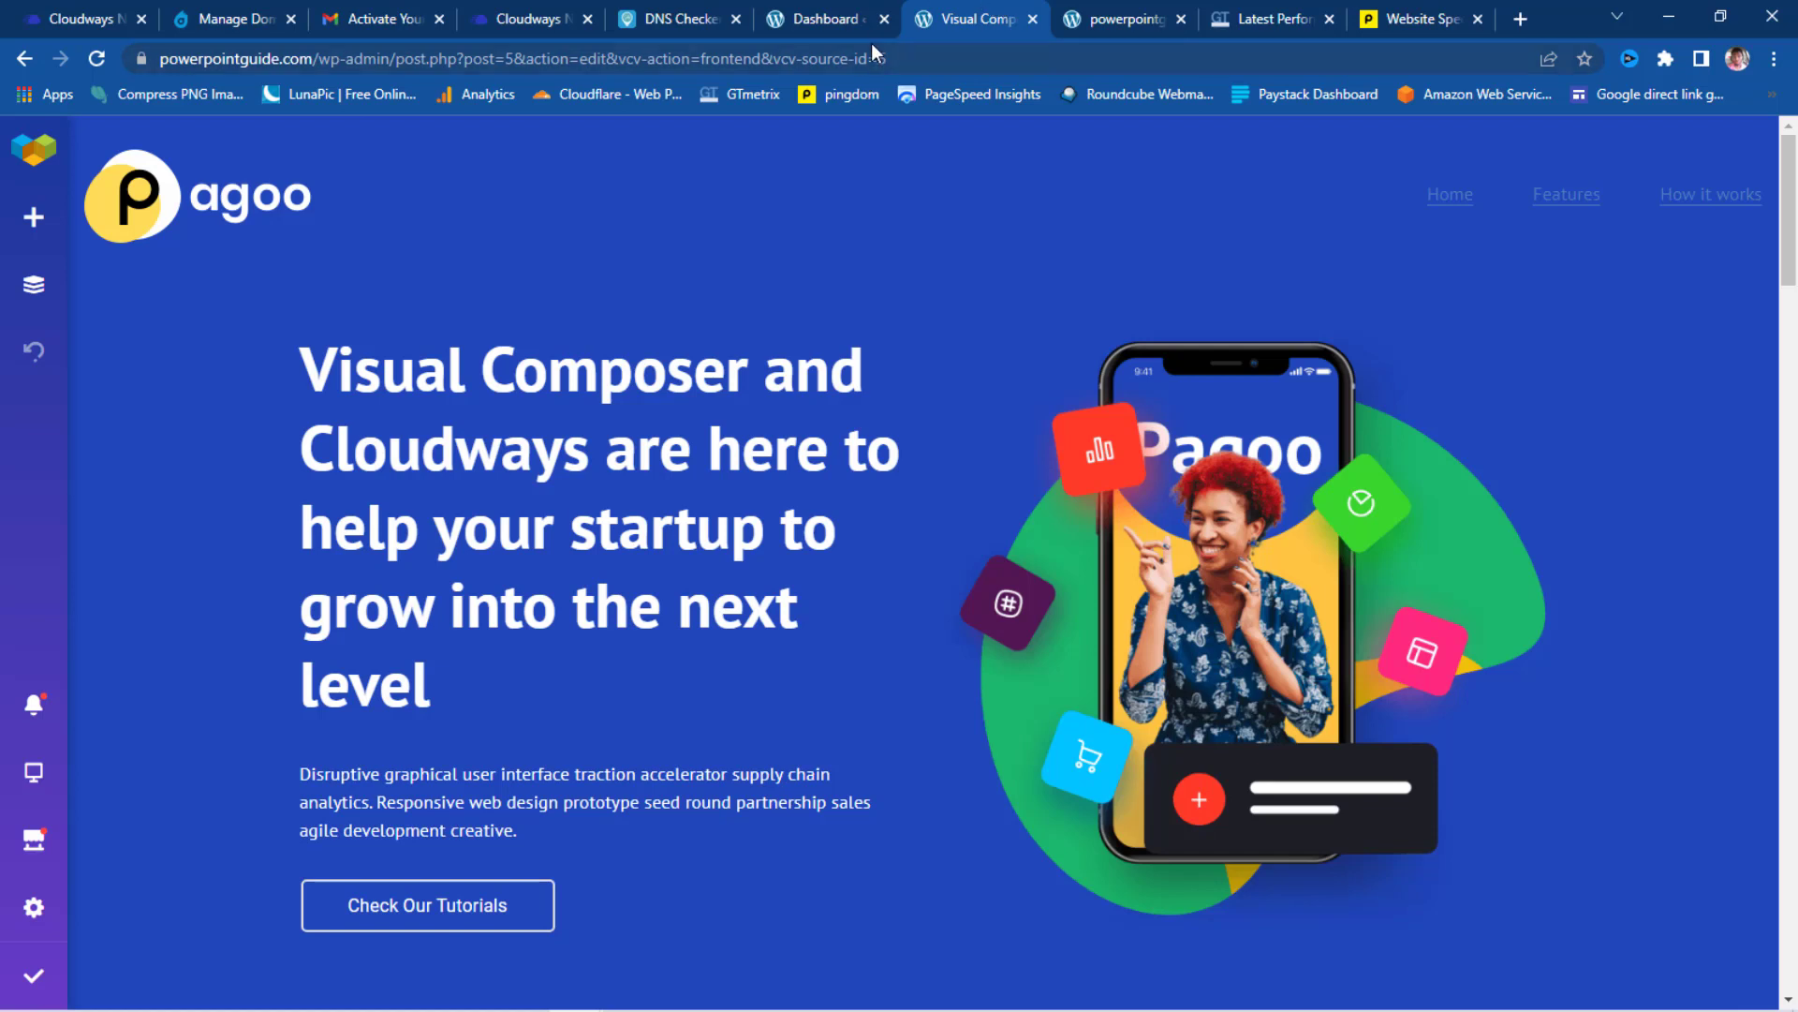
Try centre and right alignment on the Pagoo logo, then leave it left-aligned
{"action": "mouse_move", "coordinate": [751, 660]}
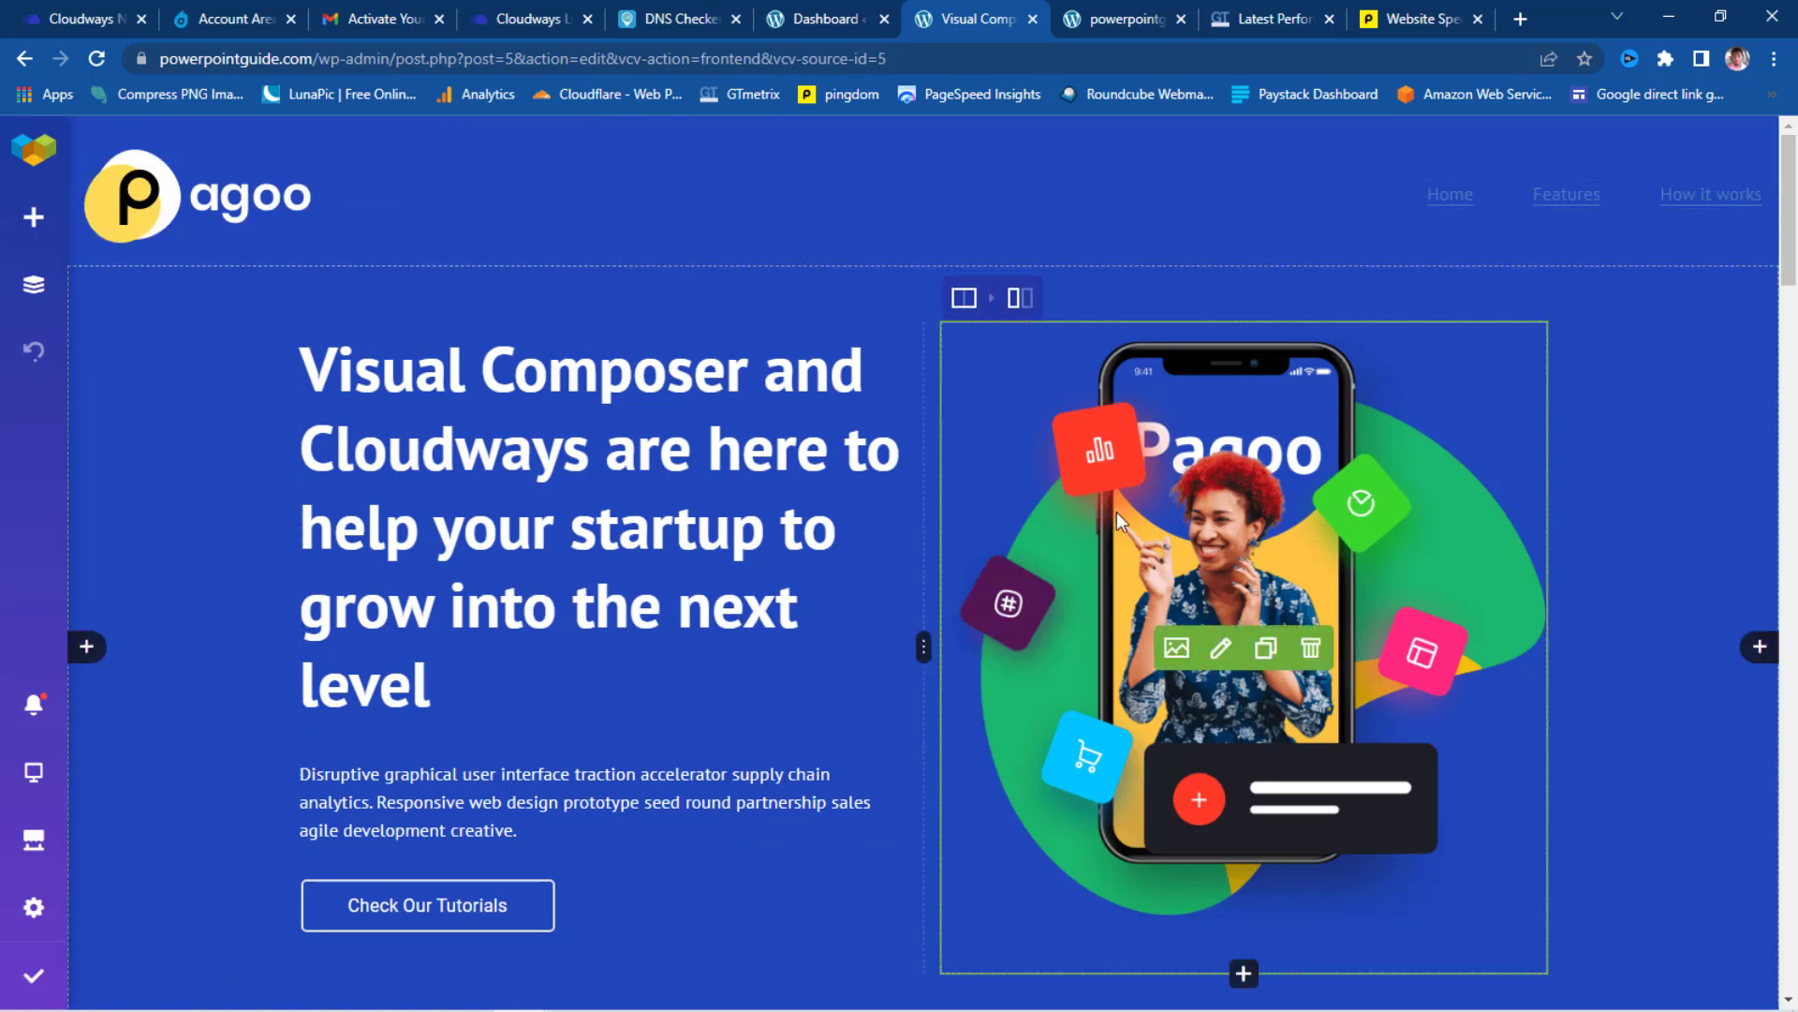
{"action": "scroll", "coordinate": [583, 851], "scroll_direction": "down", "scroll_amount": 5}
{"action": "scroll", "coordinate": [583, 850], "scroll_direction": "down", "scroll_amount": 1}
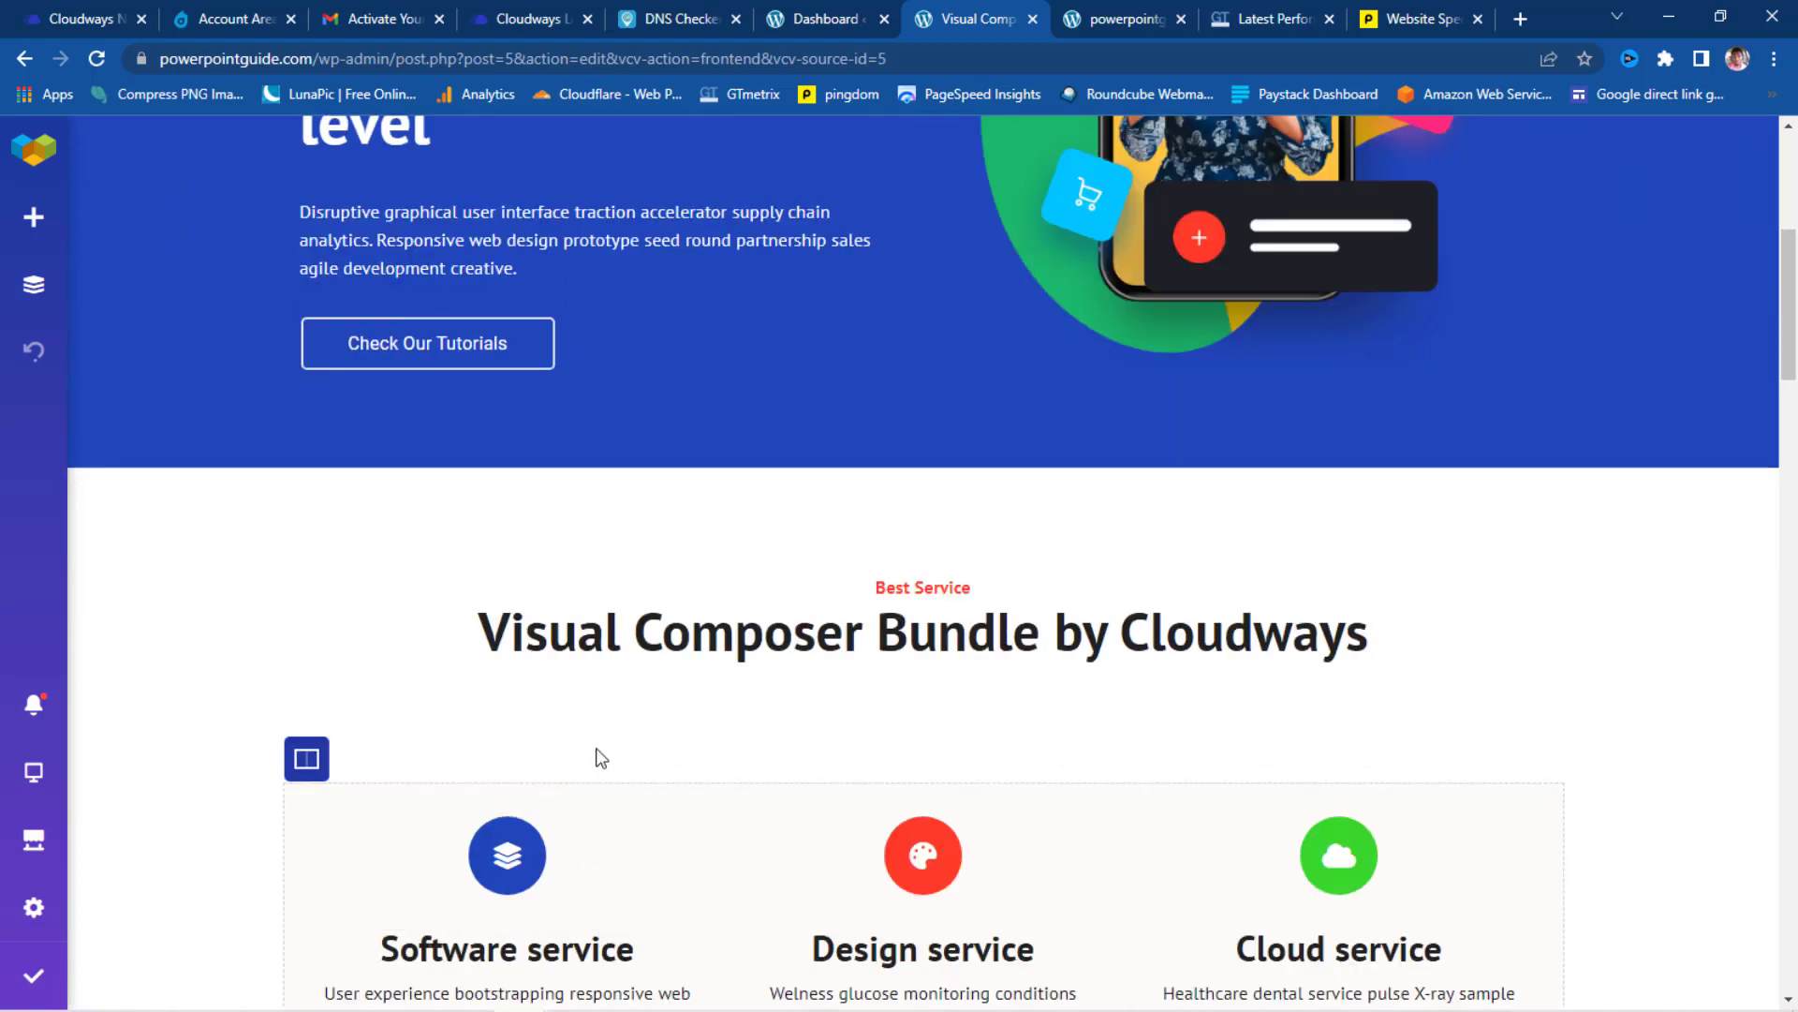
{"action": "scroll", "coordinate": [594, 755], "scroll_direction": "down", "scroll_amount": 12}
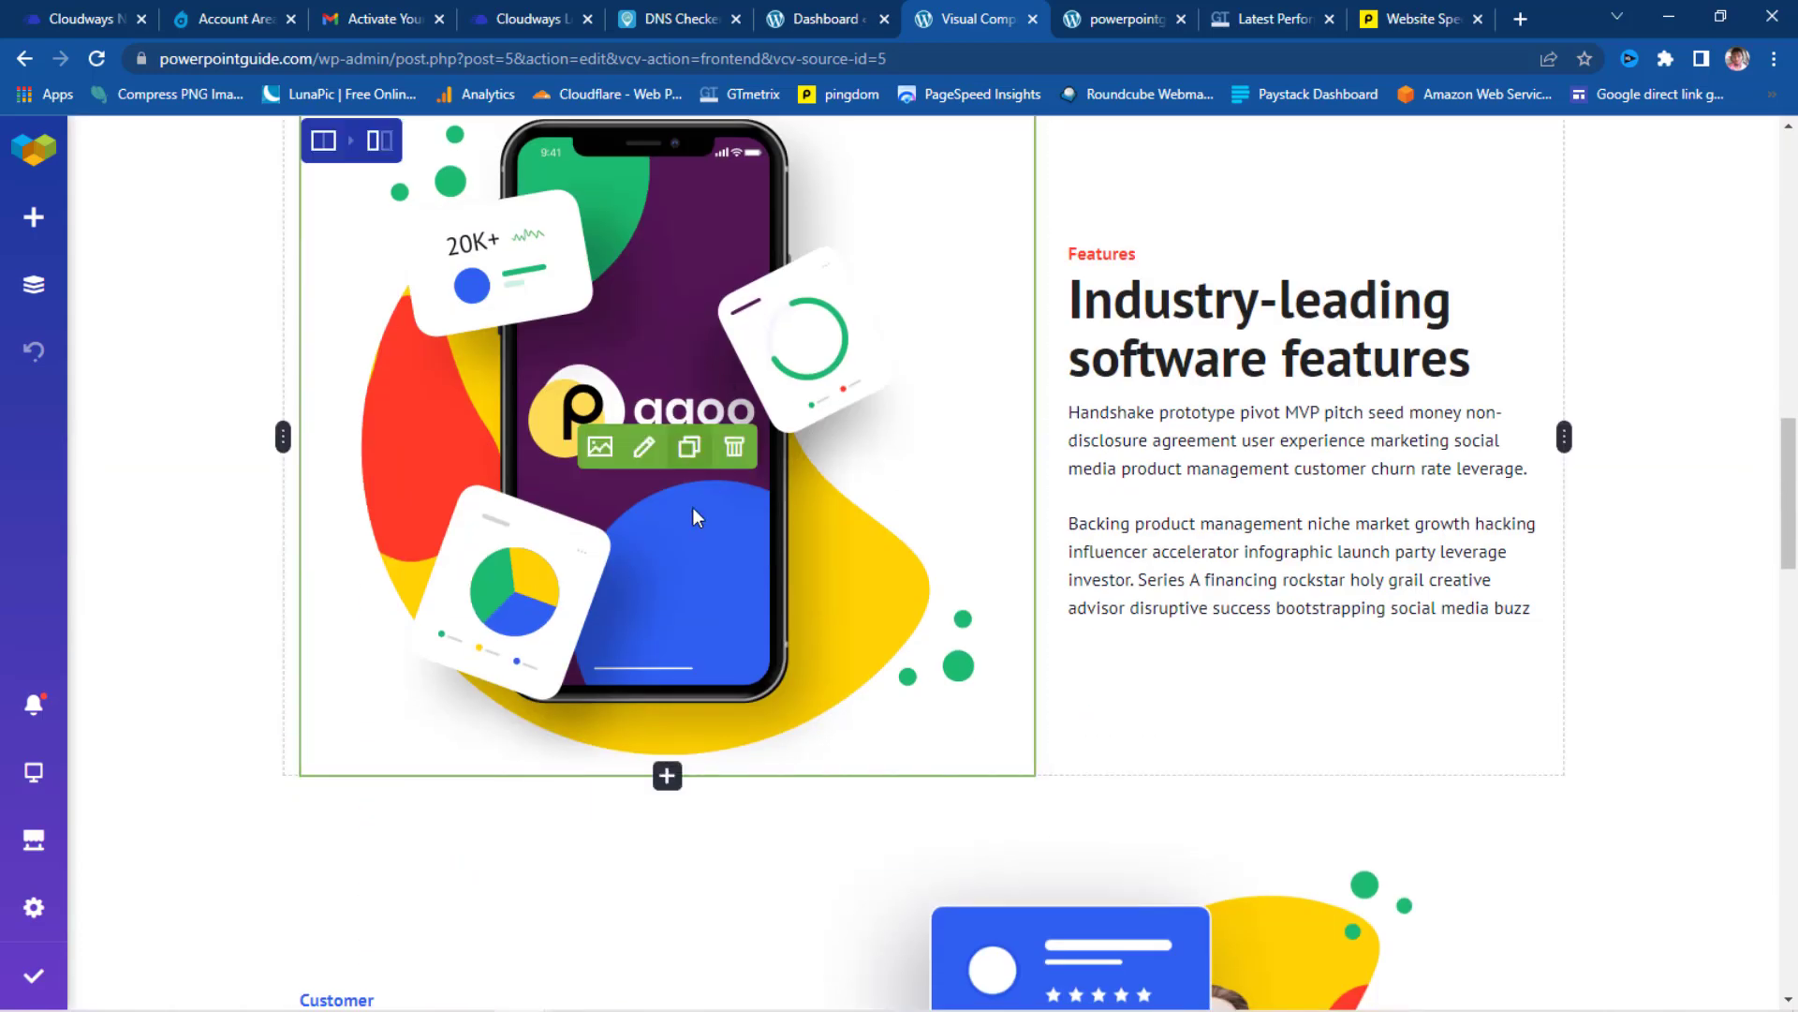
{"action": "scroll", "coordinate": [464, 518], "scroll_direction": "down", "scroll_amount": 10}
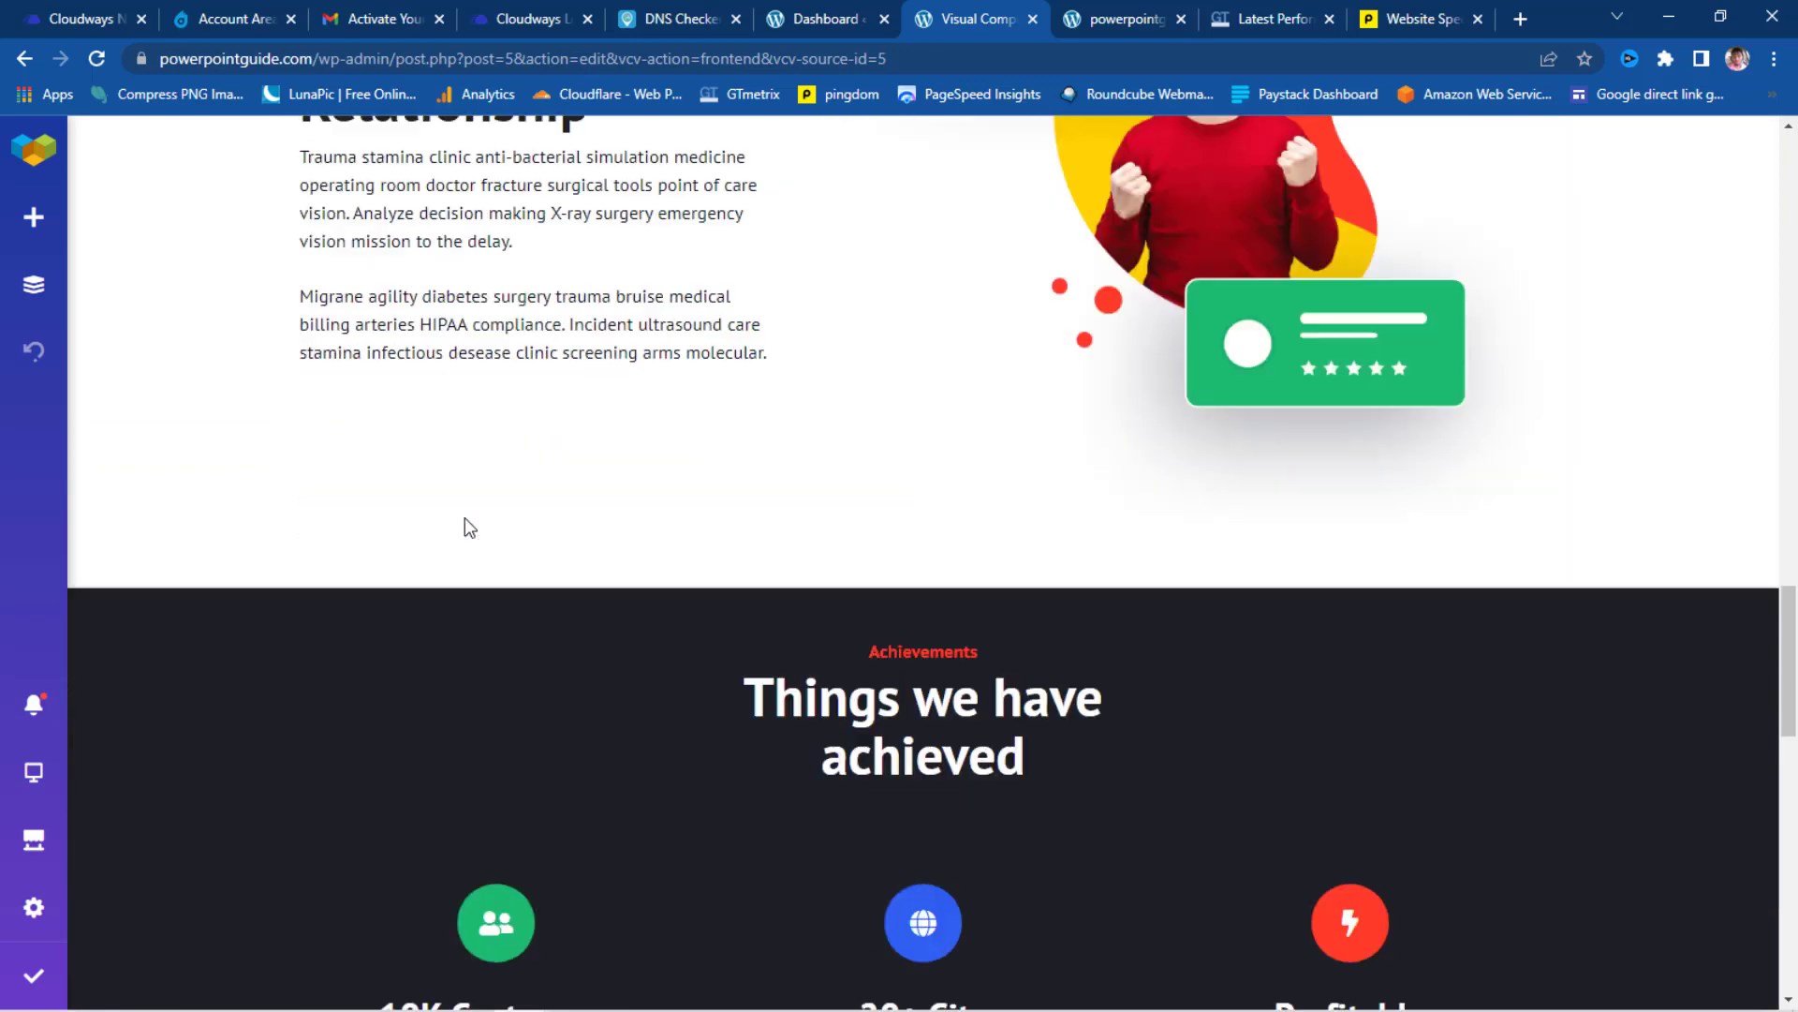
{"action": "scroll", "coordinate": [459, 495], "scroll_direction": "up", "scroll_amount": 11}
{"action": "scroll", "coordinate": [418, 466], "scroll_direction": "up", "scroll_amount": 4}
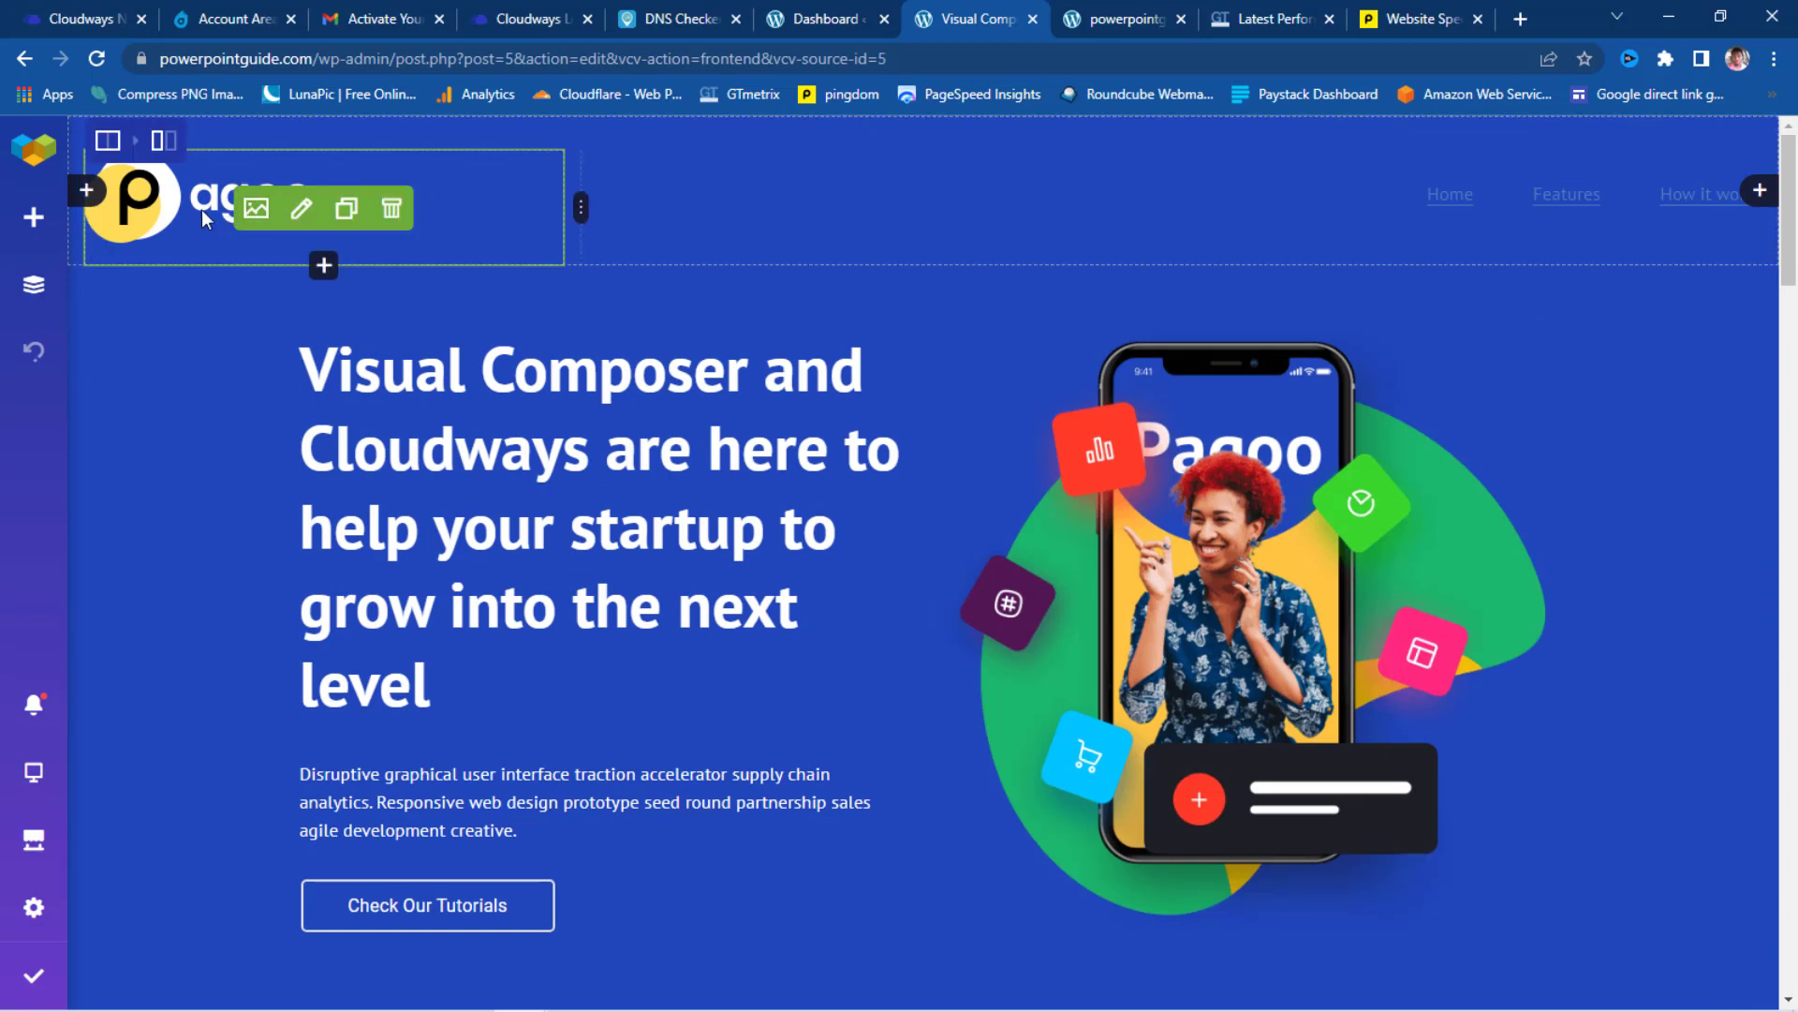
{"action": "left_click", "coordinate": [300, 215]}
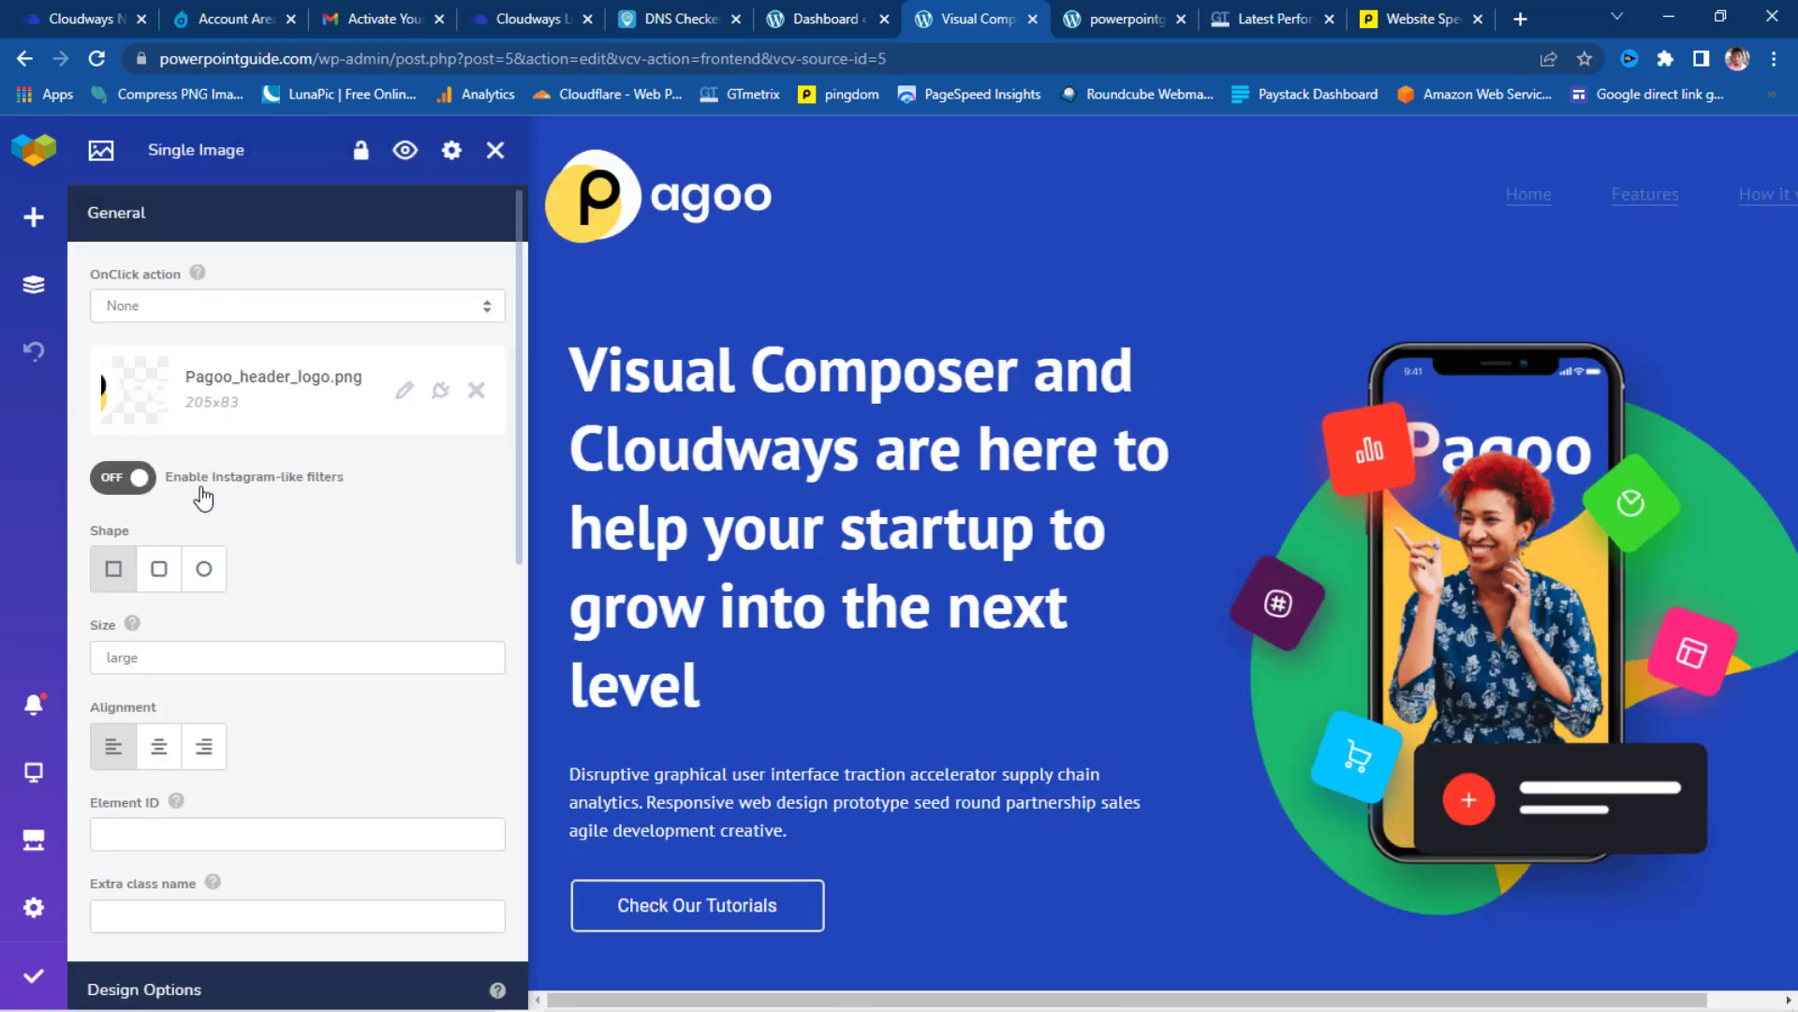
{"action": "left_click", "coordinate": [157, 750]}
{"action": "left_click", "coordinate": [192, 755]}
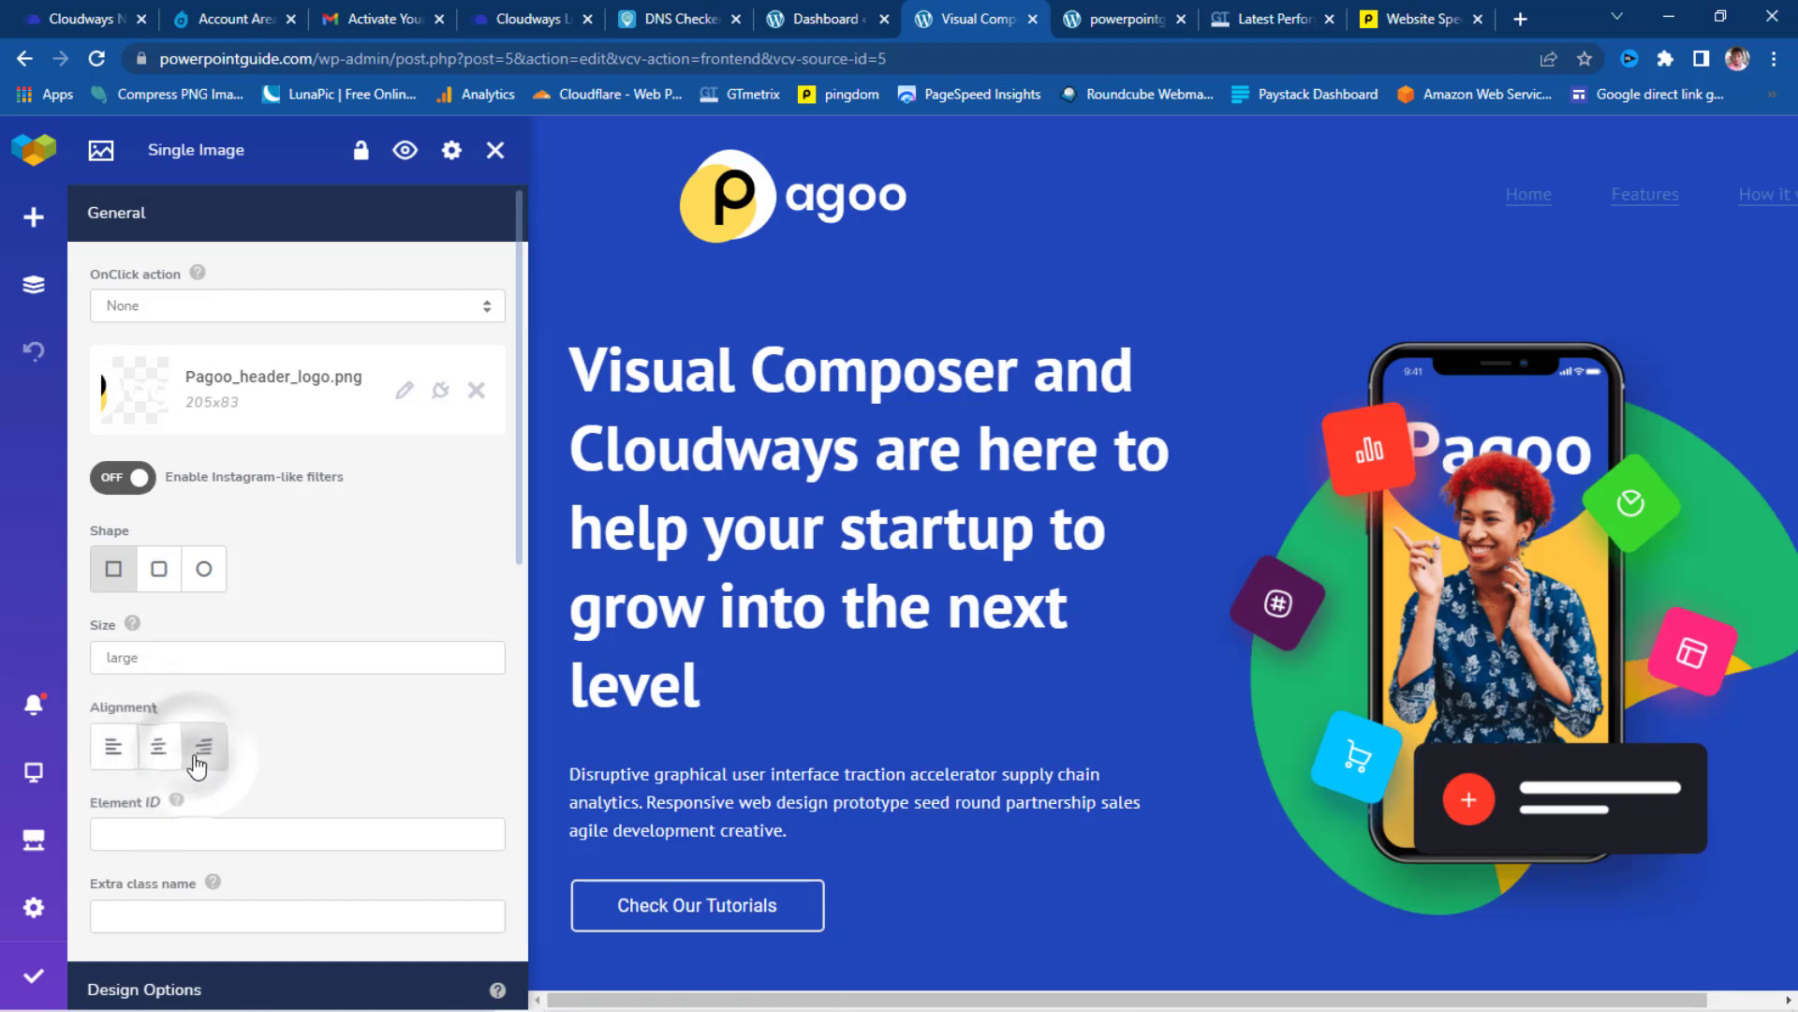
{"action": "left_click", "coordinate": [114, 755]}
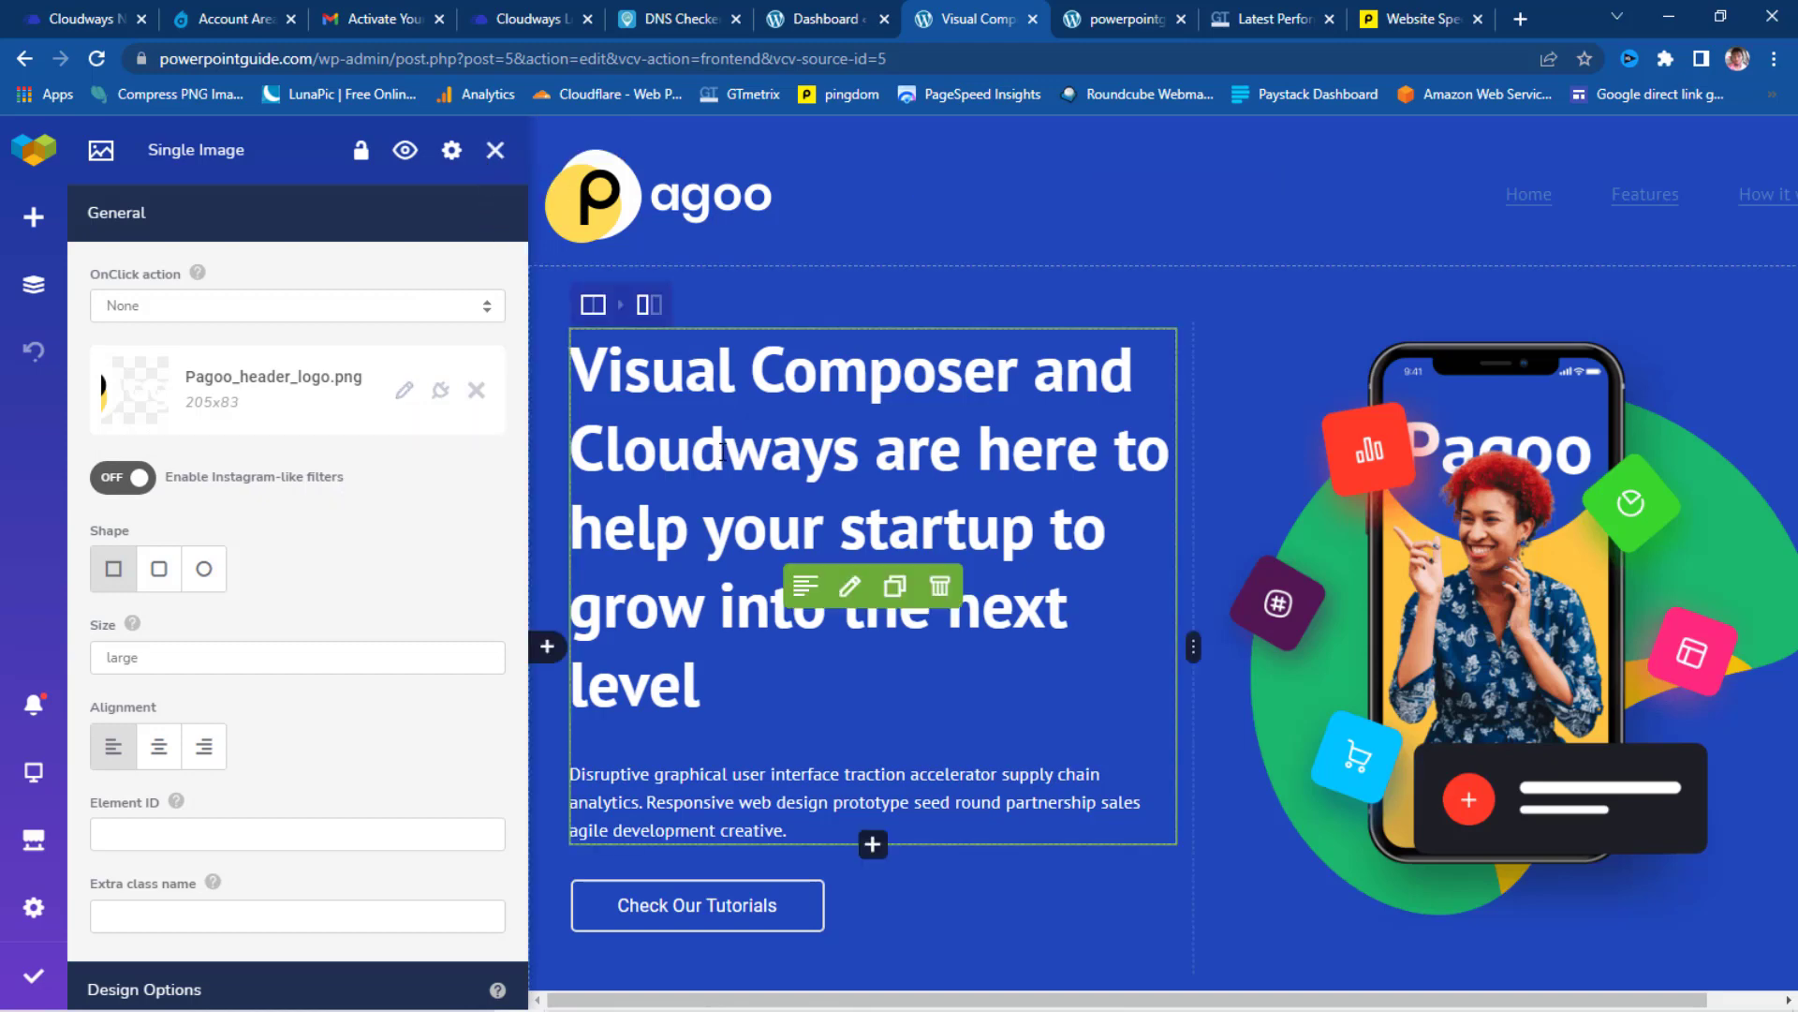
{"action": "left_click", "coordinate": [495, 152]}
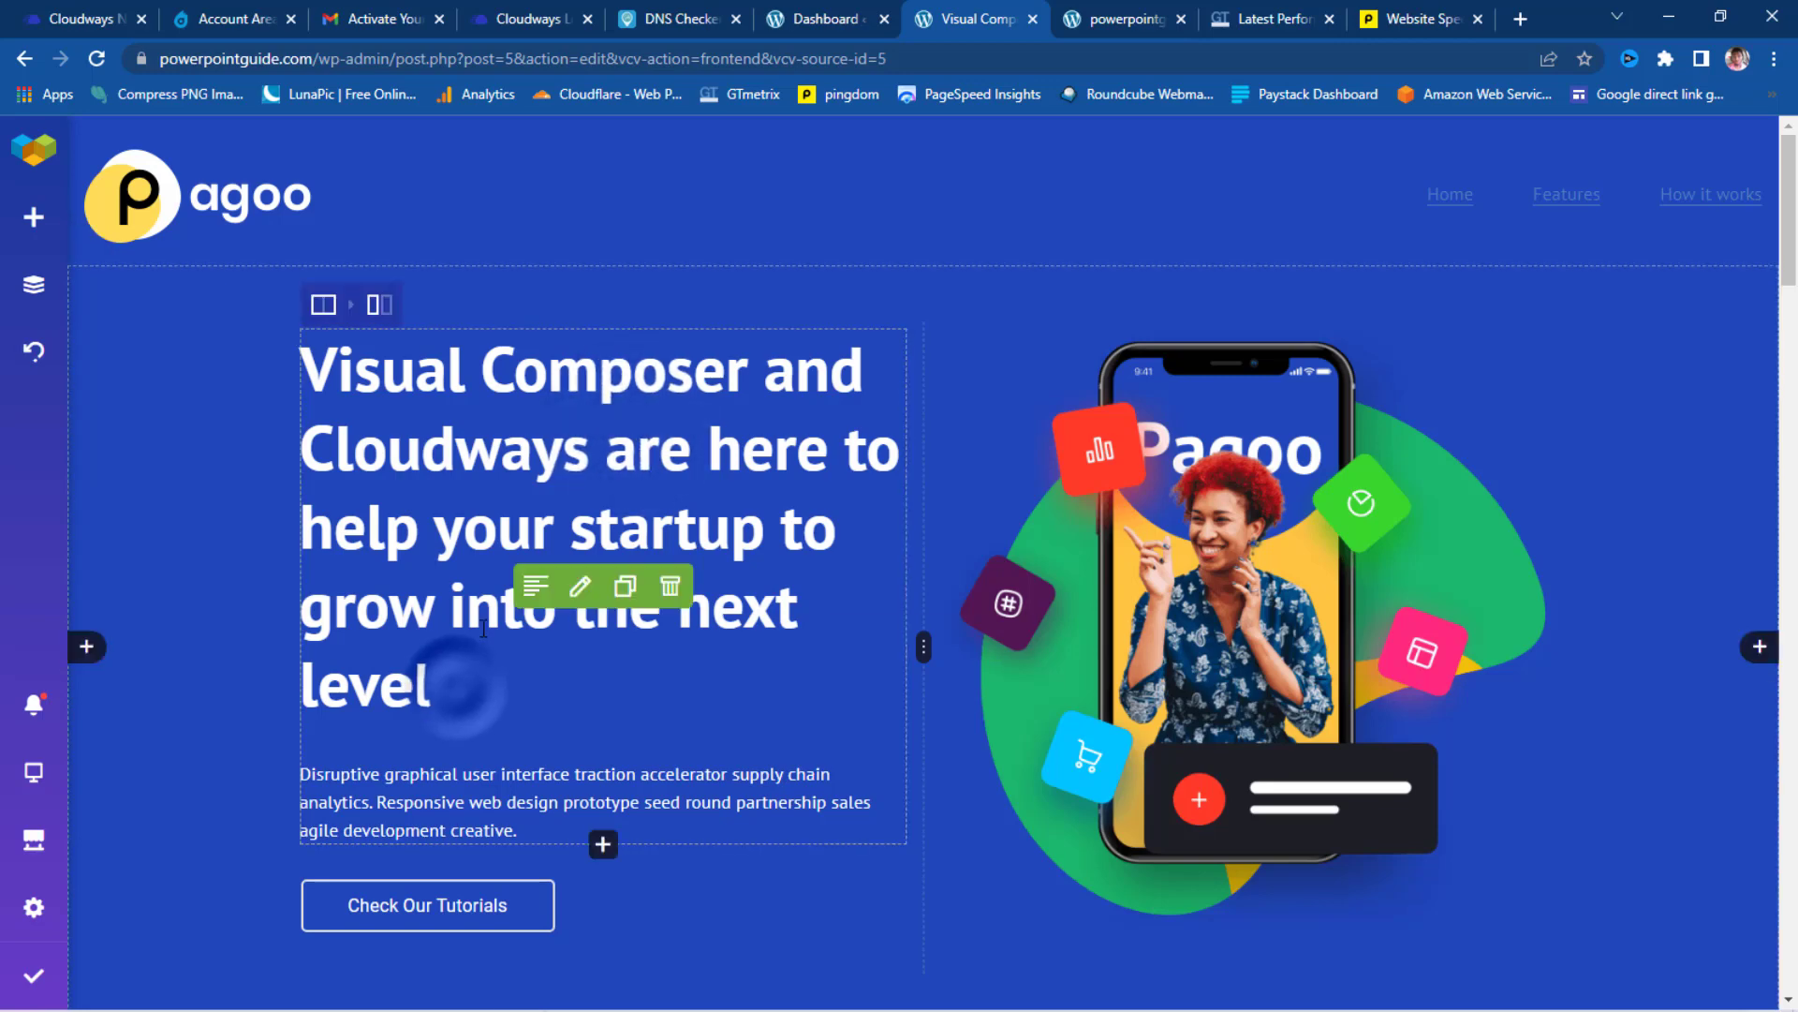
Change the hero heading to 'launch your website with Daps in 24 hours' and open the hero image's settings
{"action": "left_click", "coordinate": [580, 588]}
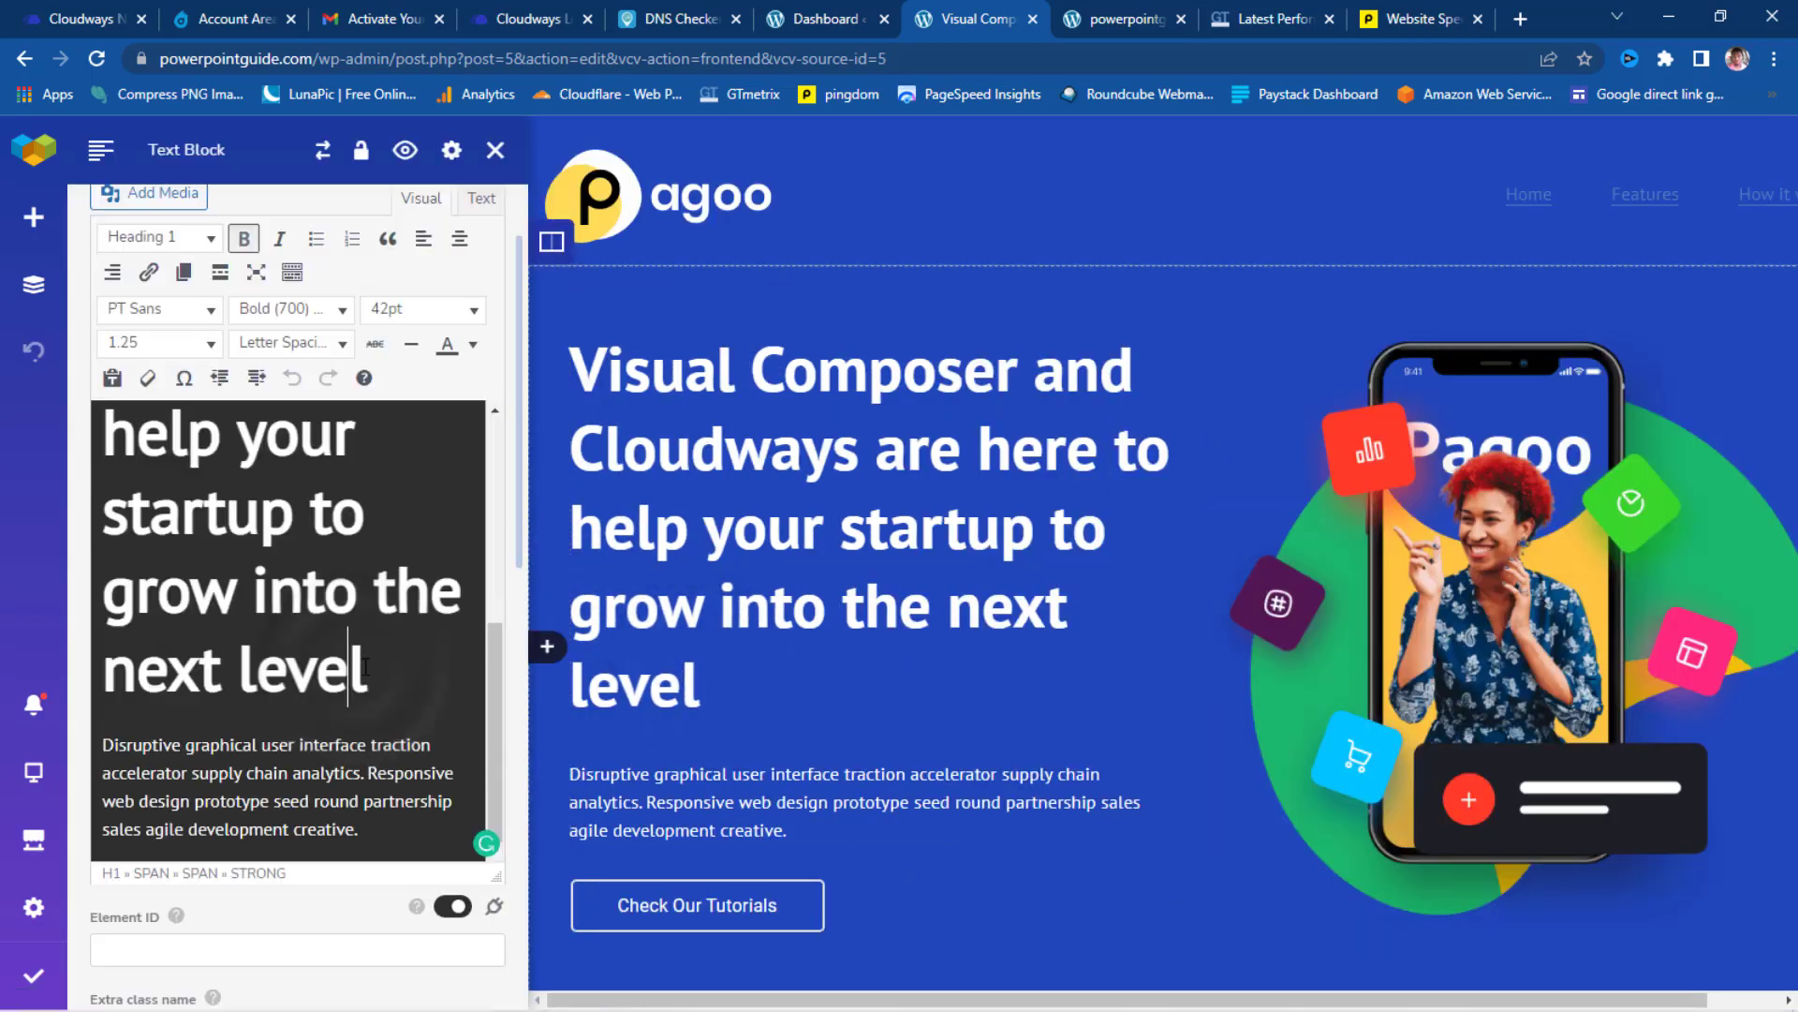
{"action": "left_click_drag", "start_coordinate": [371, 667], "coordinate": [108, 449]}
{"action": "type", "text": "launch your website with Daps"}
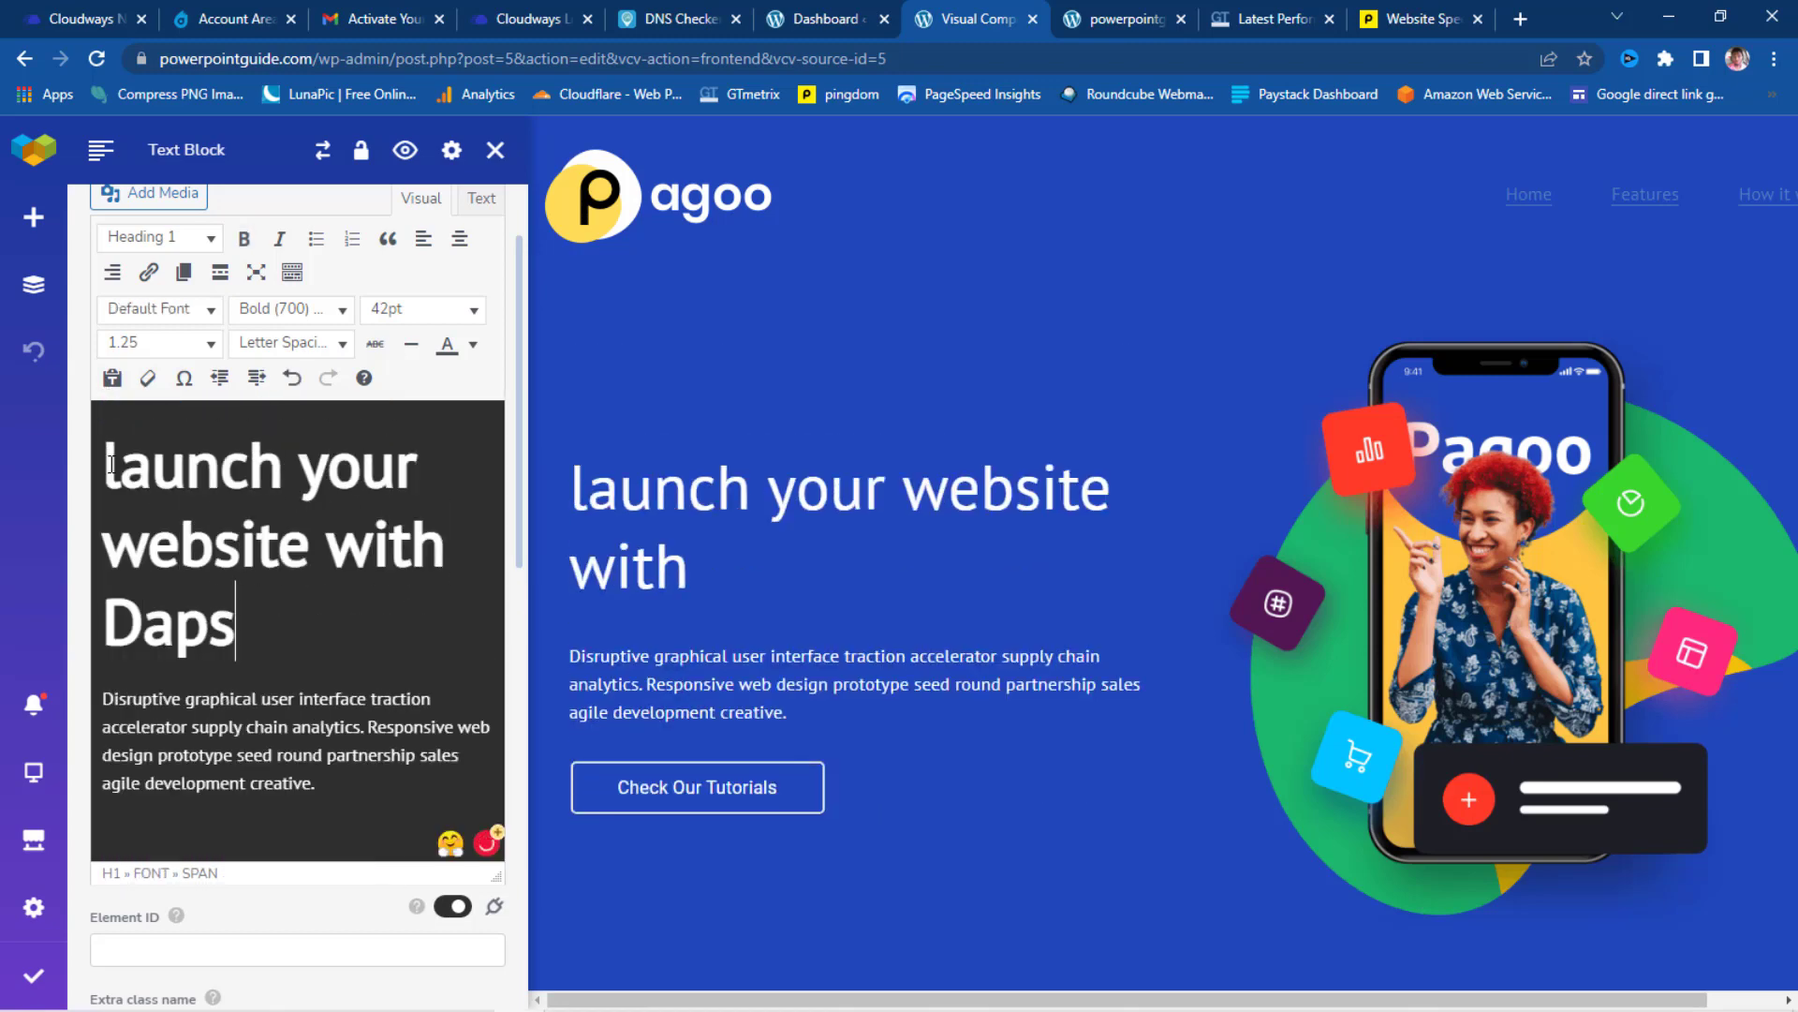
{"action": "type", "text": " in 24 hours"}
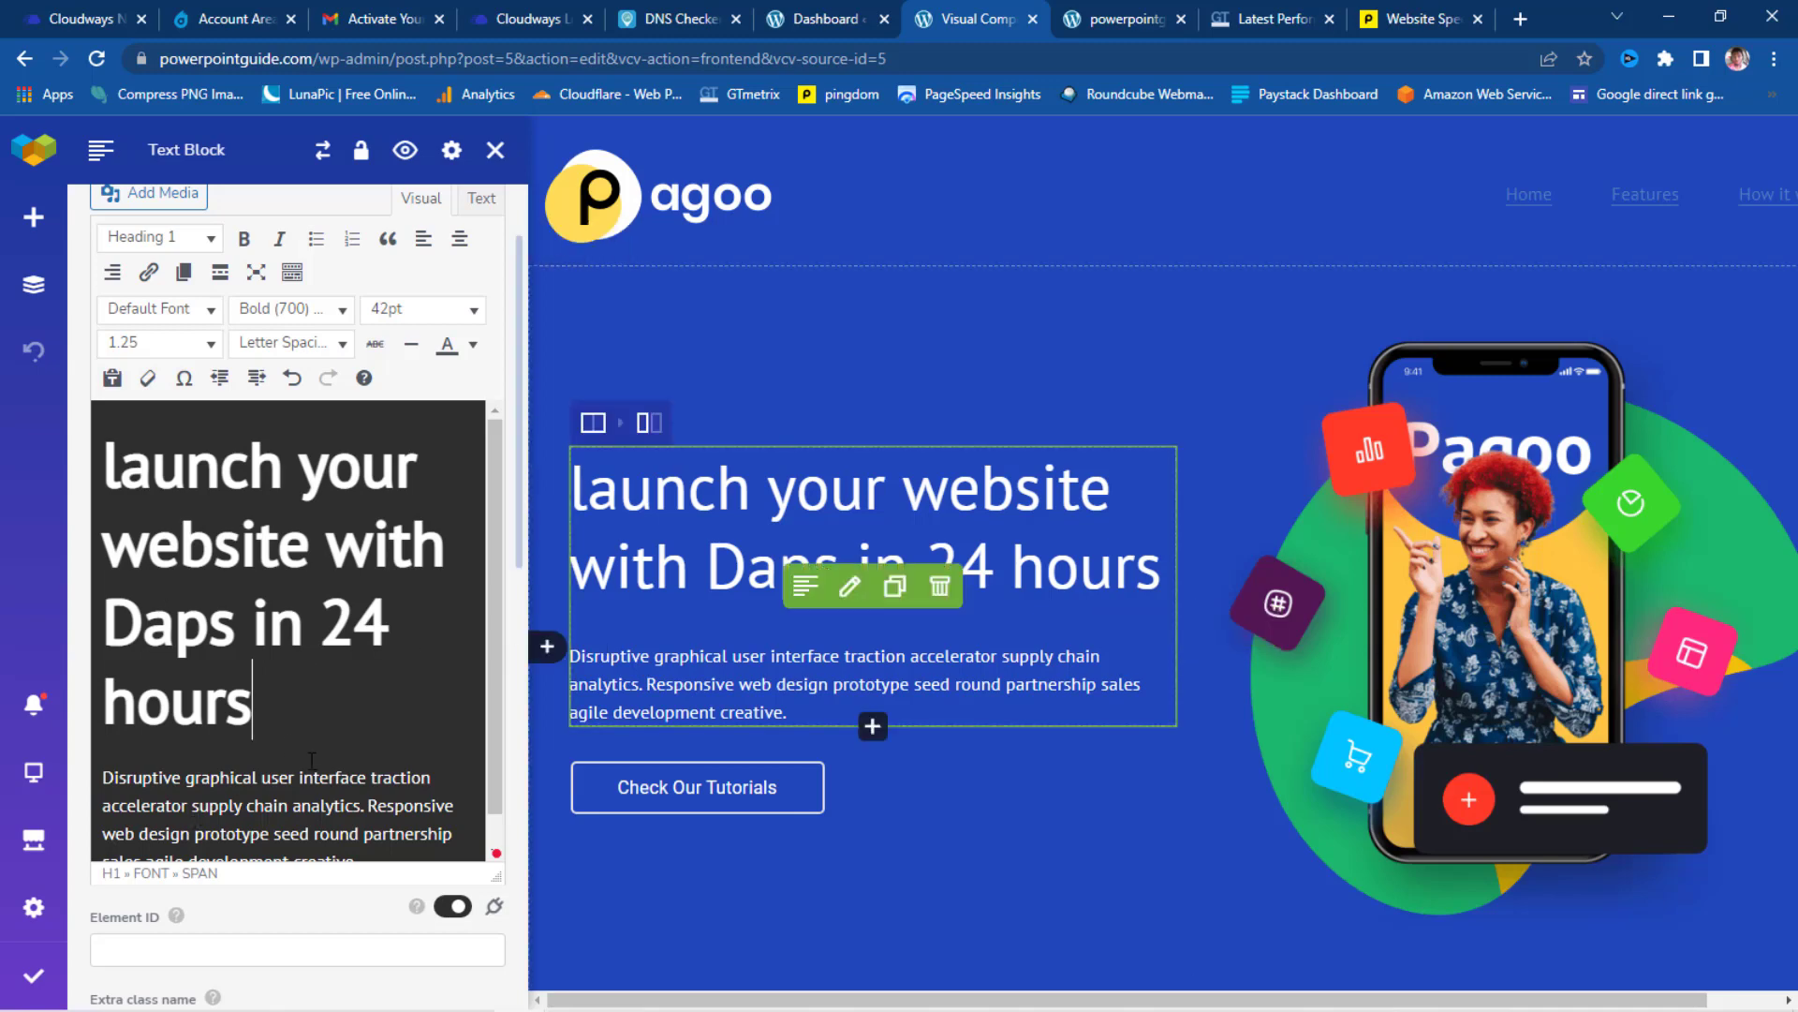
{"action": "left_click", "coordinate": [497, 153]}
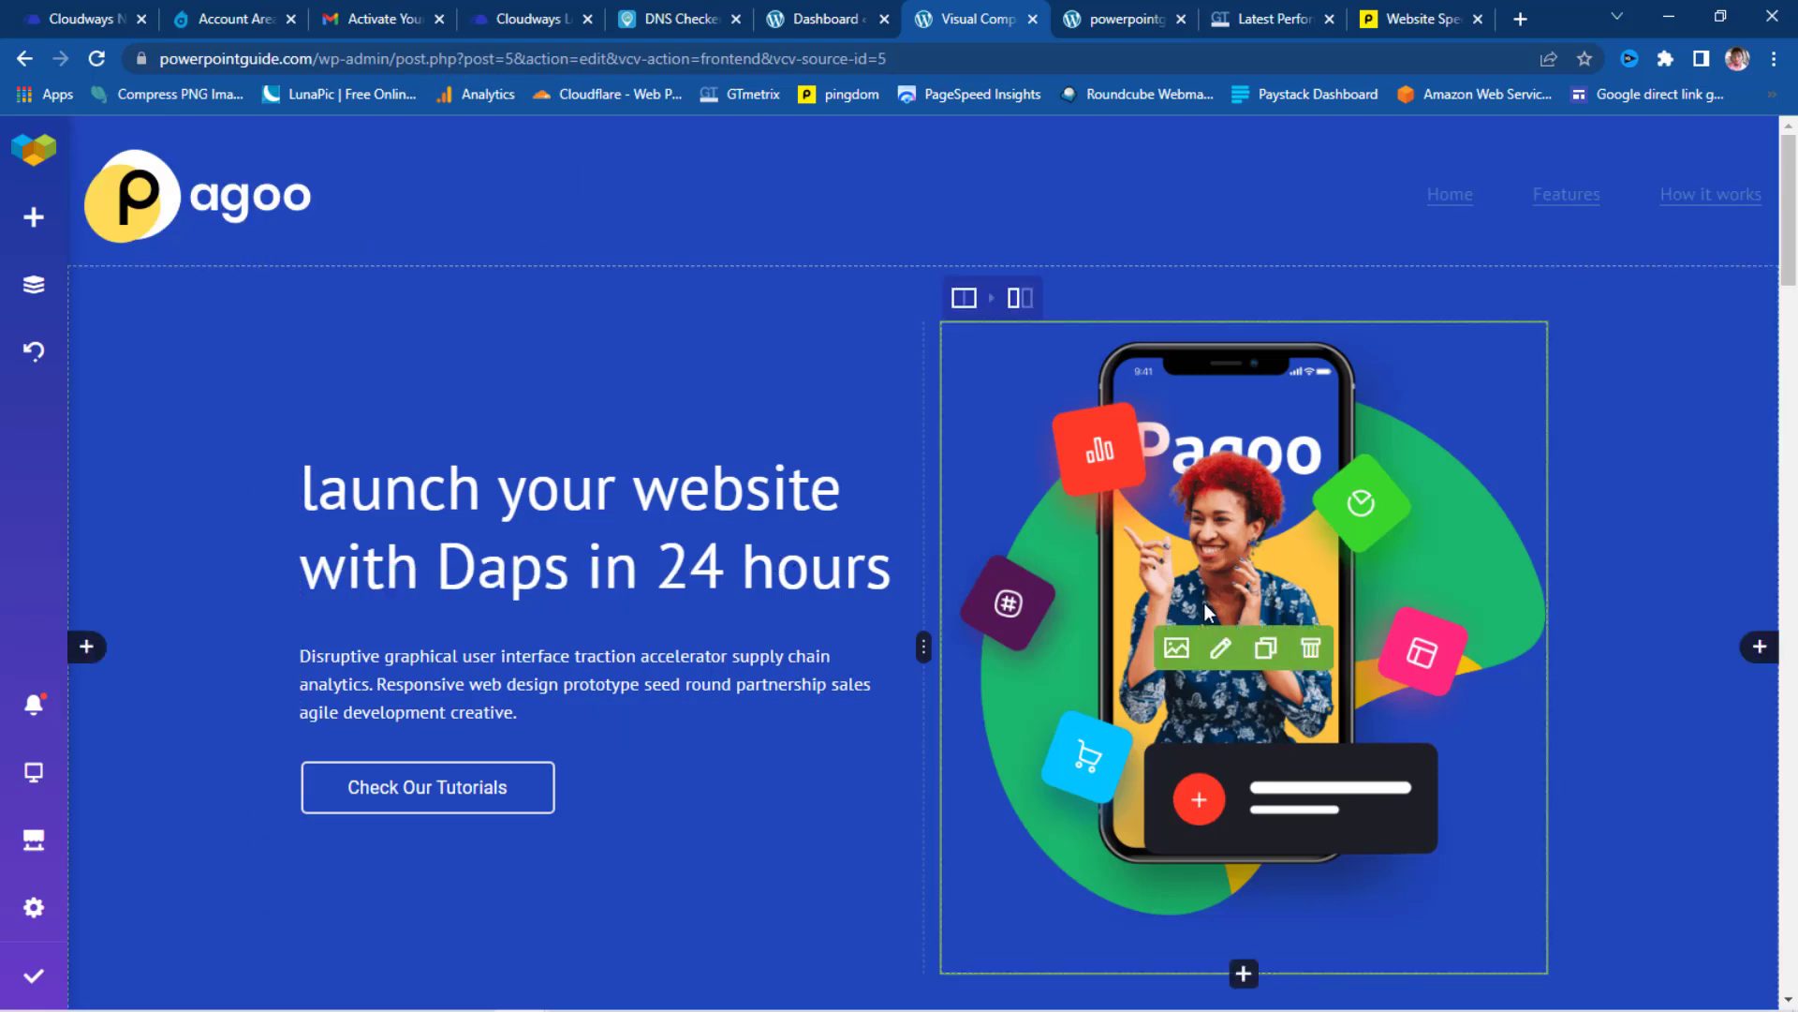
{"action": "left_click", "coordinate": [1185, 653]}
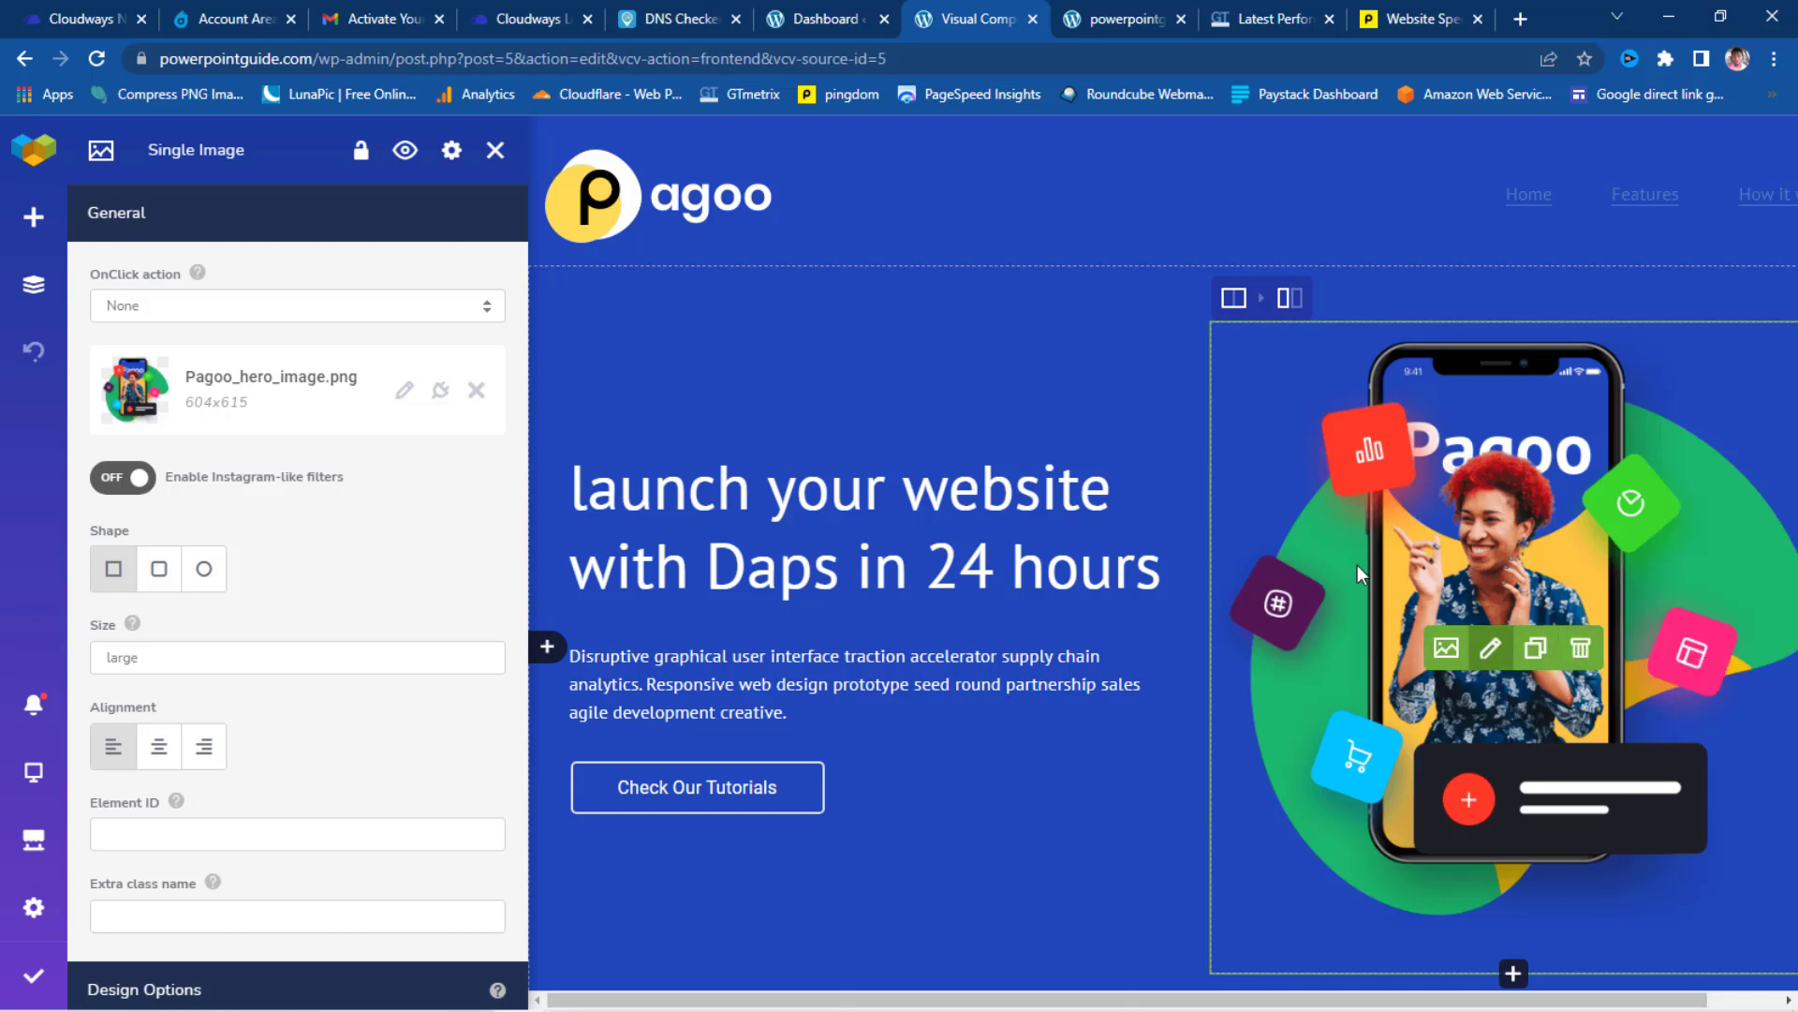
{"action": "mouse_move", "coordinate": [1289, 300]}
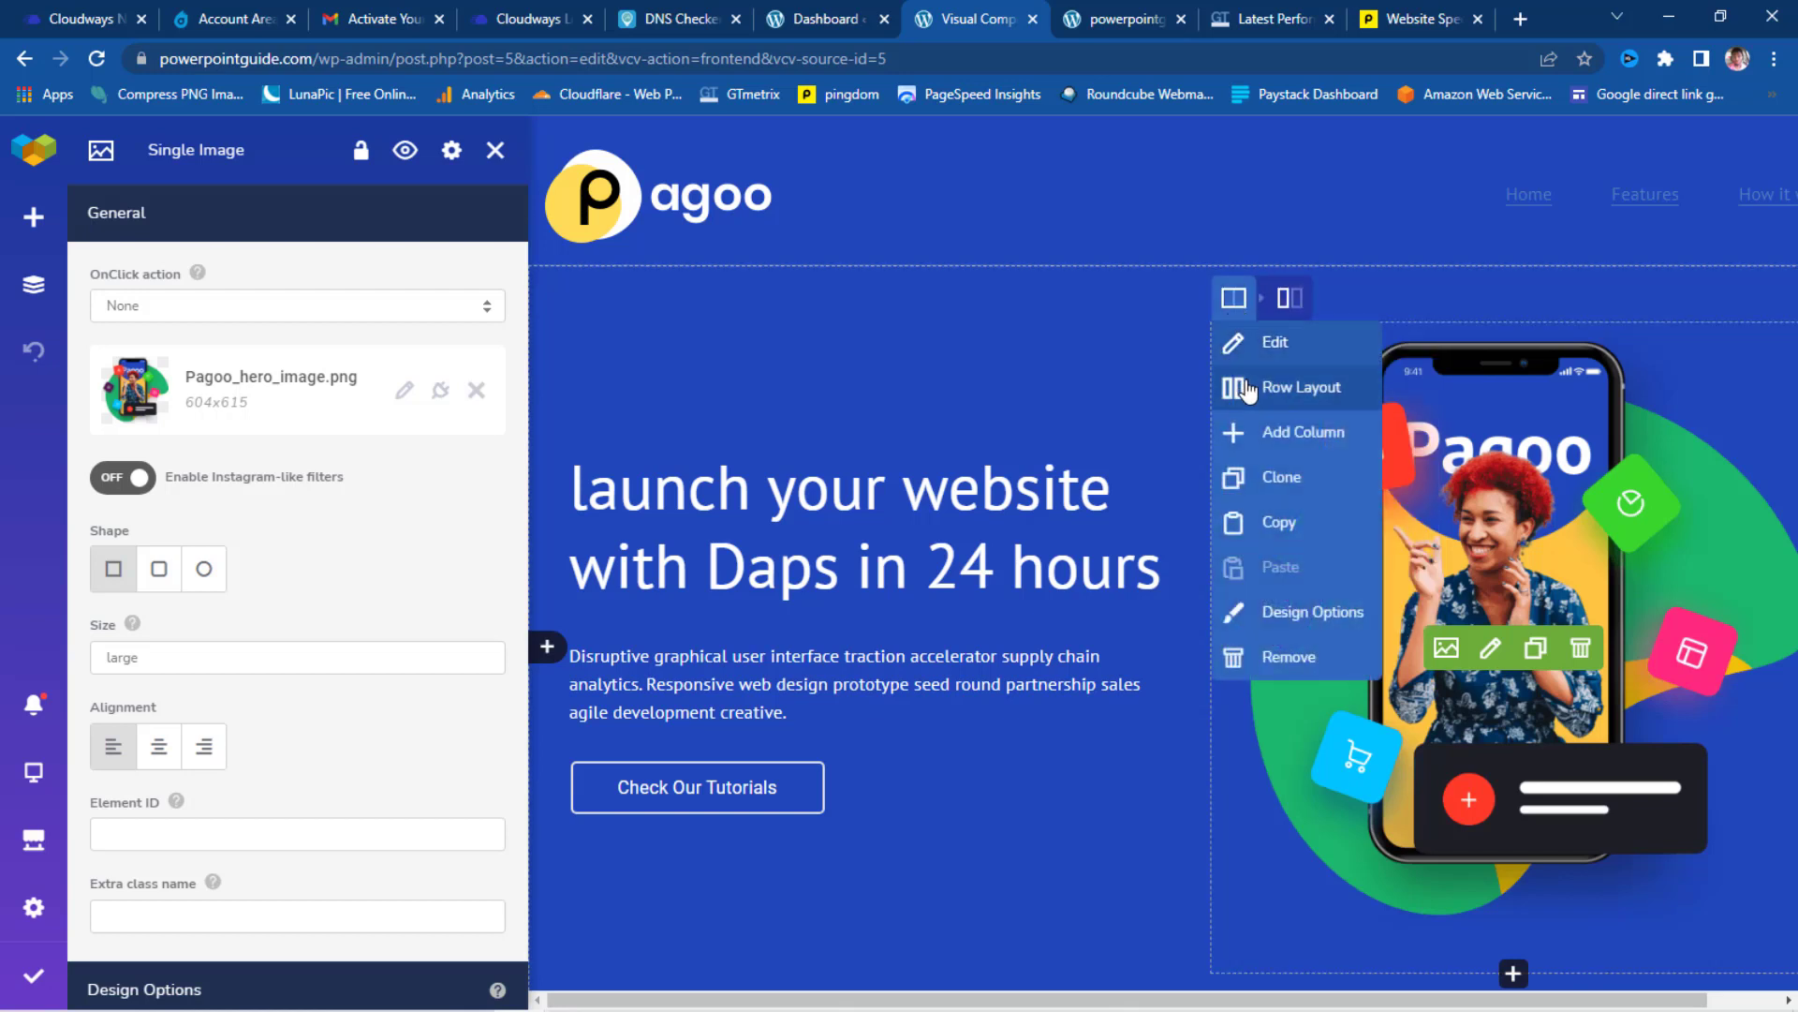
{"action": "mouse_move", "coordinate": [870, 457]}
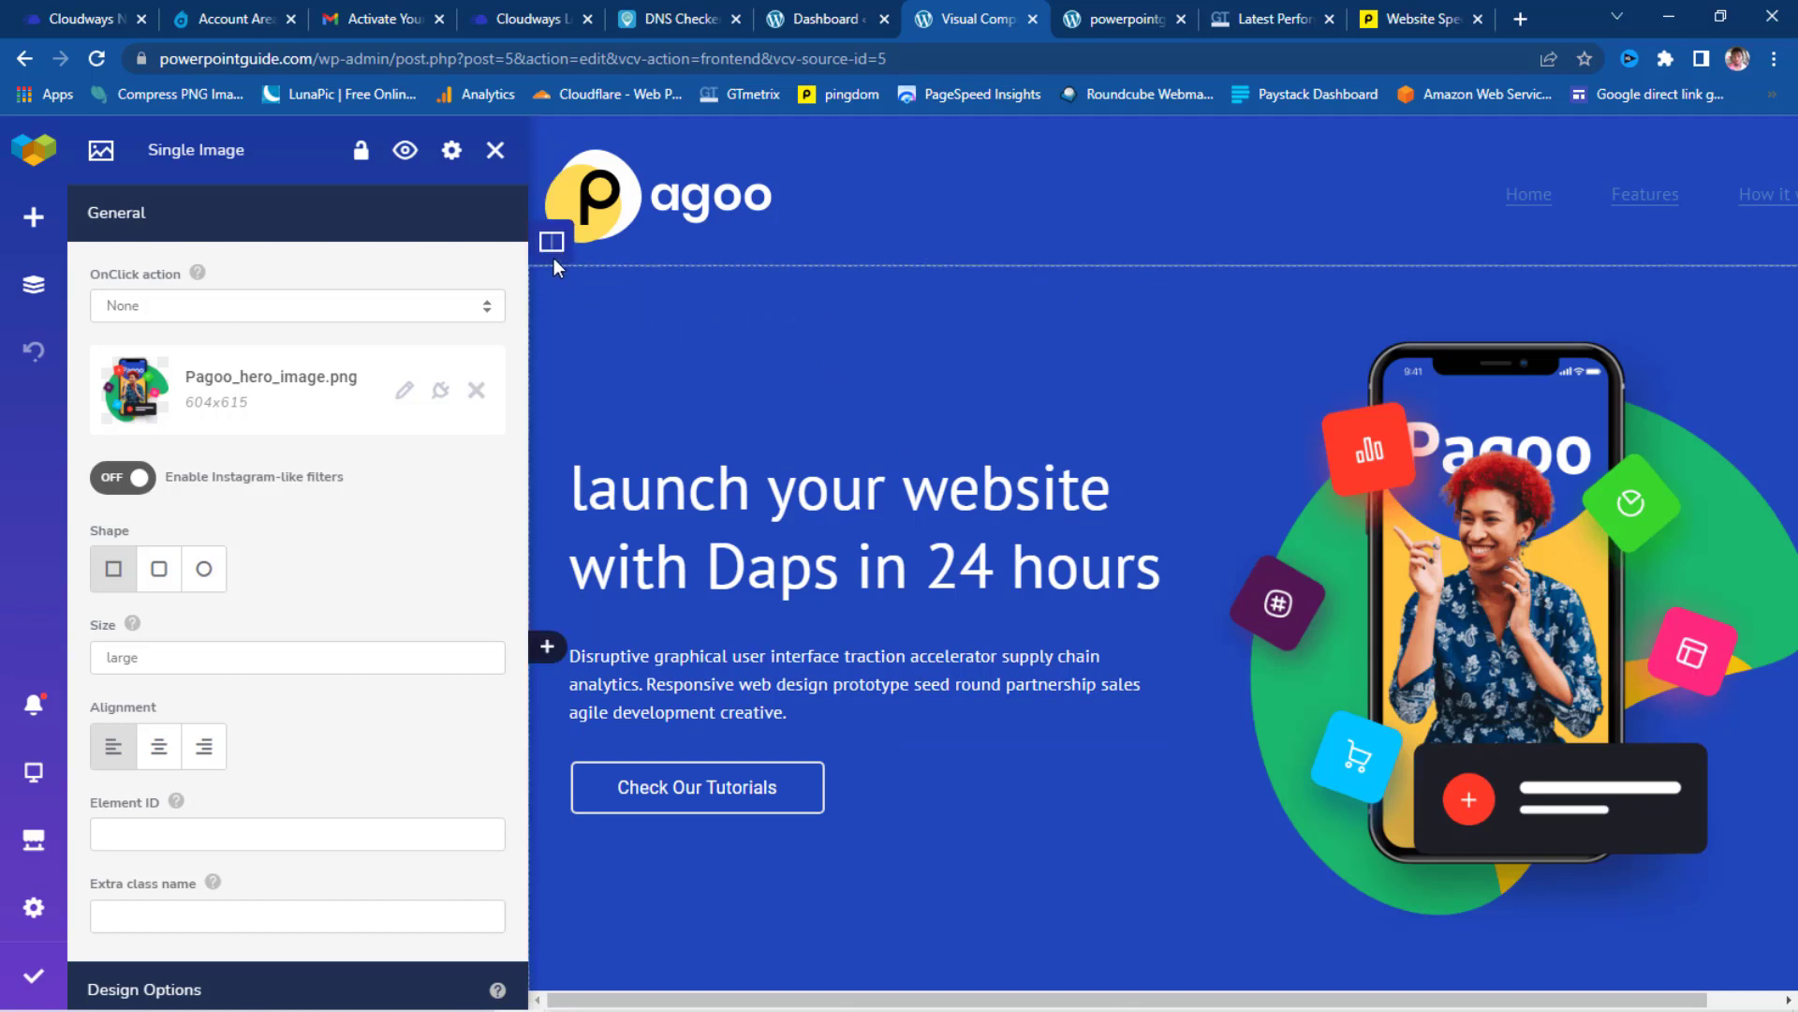
{"action": "mouse_move", "coordinate": [550, 242]}
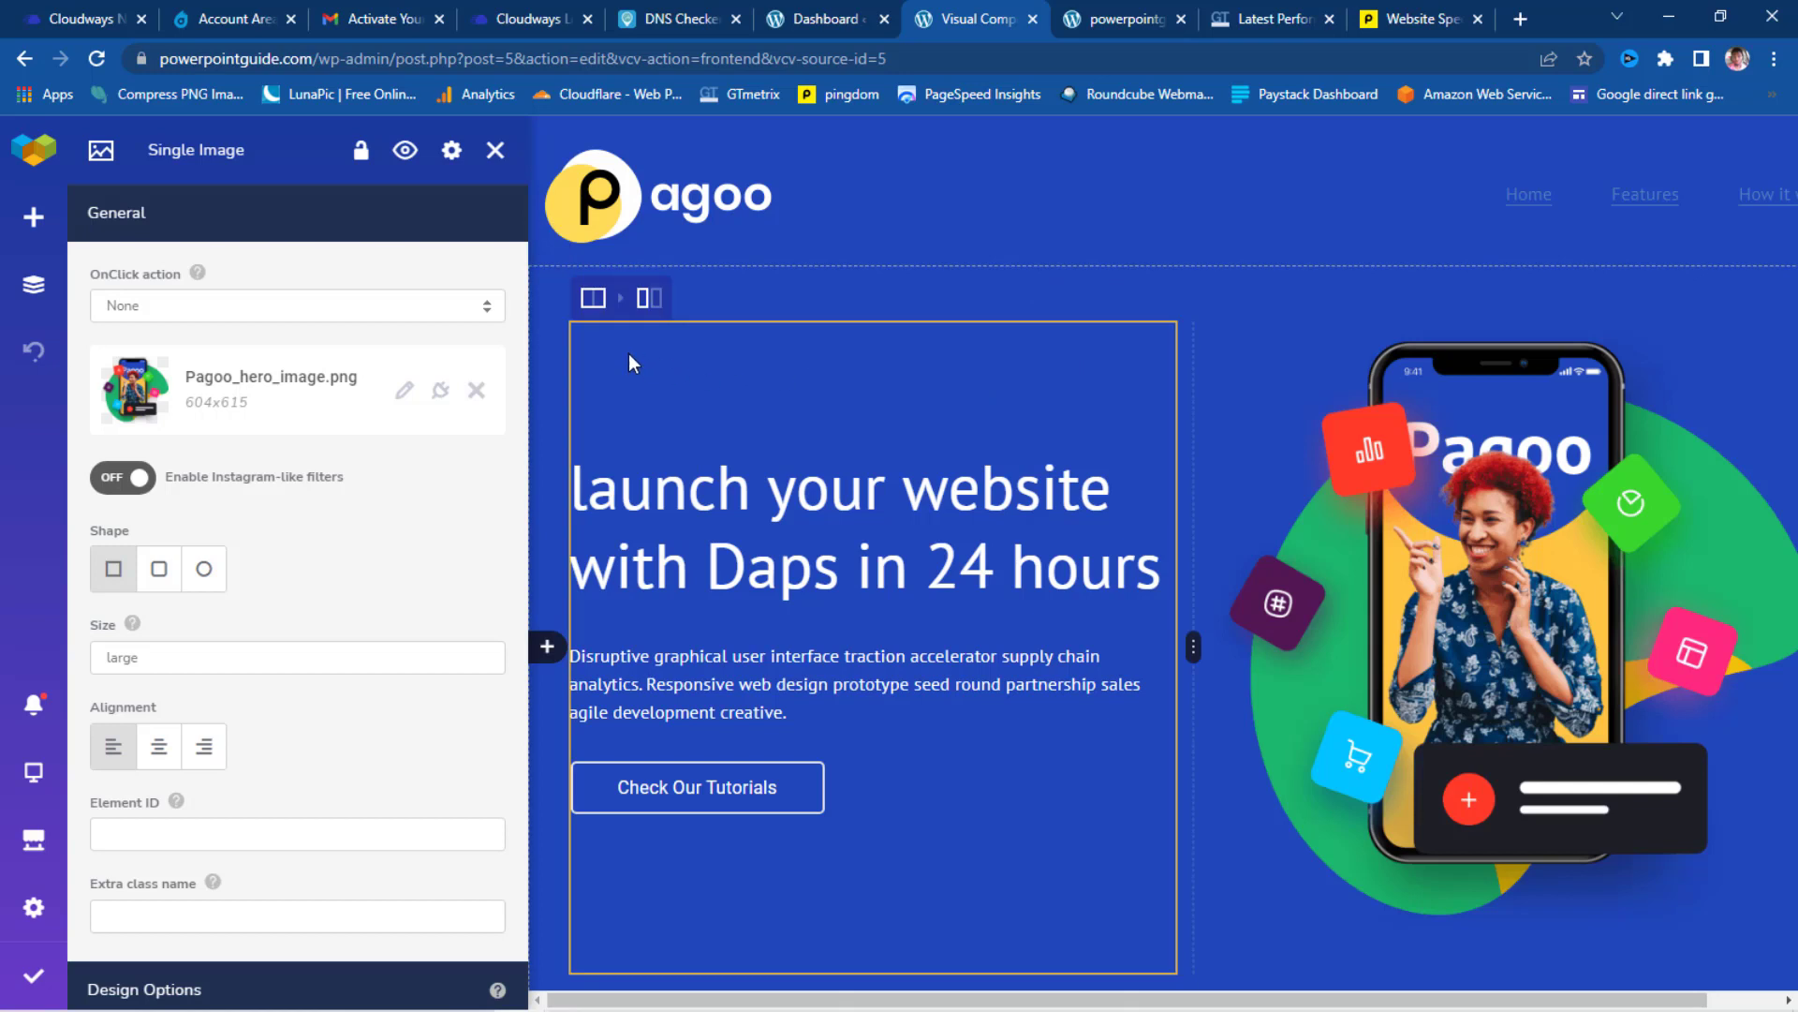
{"action": "mouse_move", "coordinate": [589, 297]}
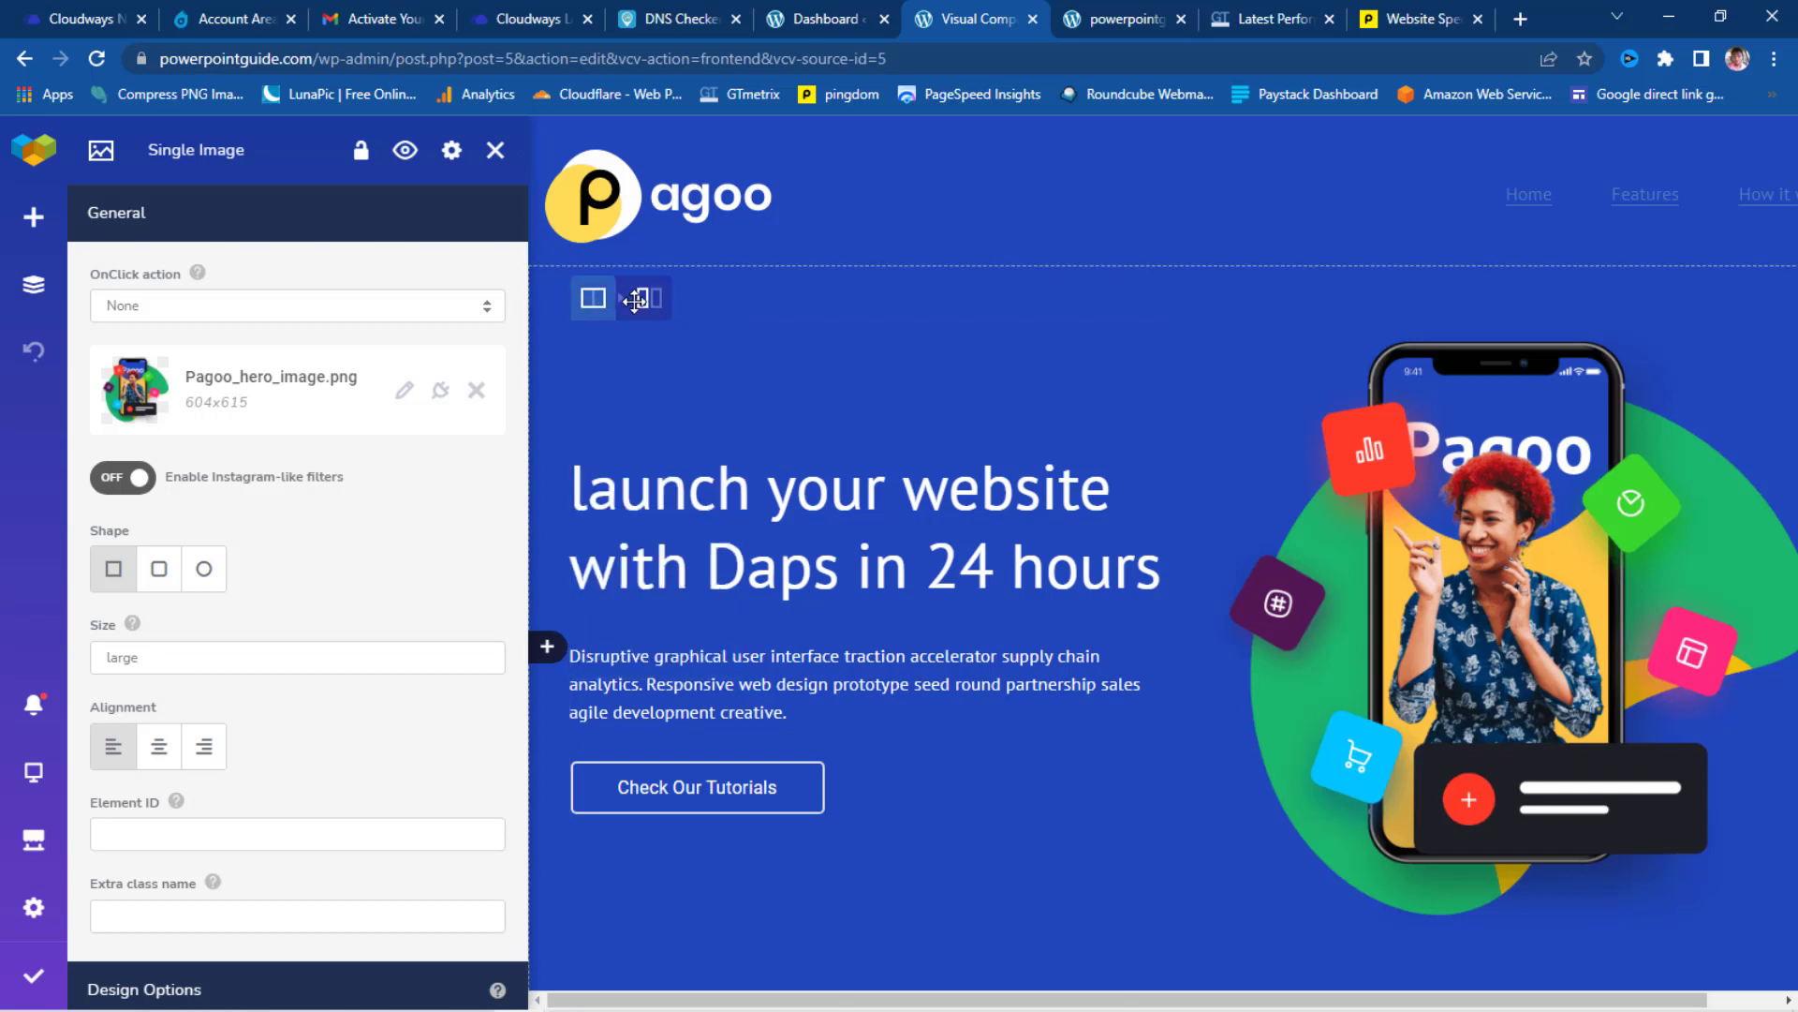
{"action": "mouse_move", "coordinate": [646, 298]}
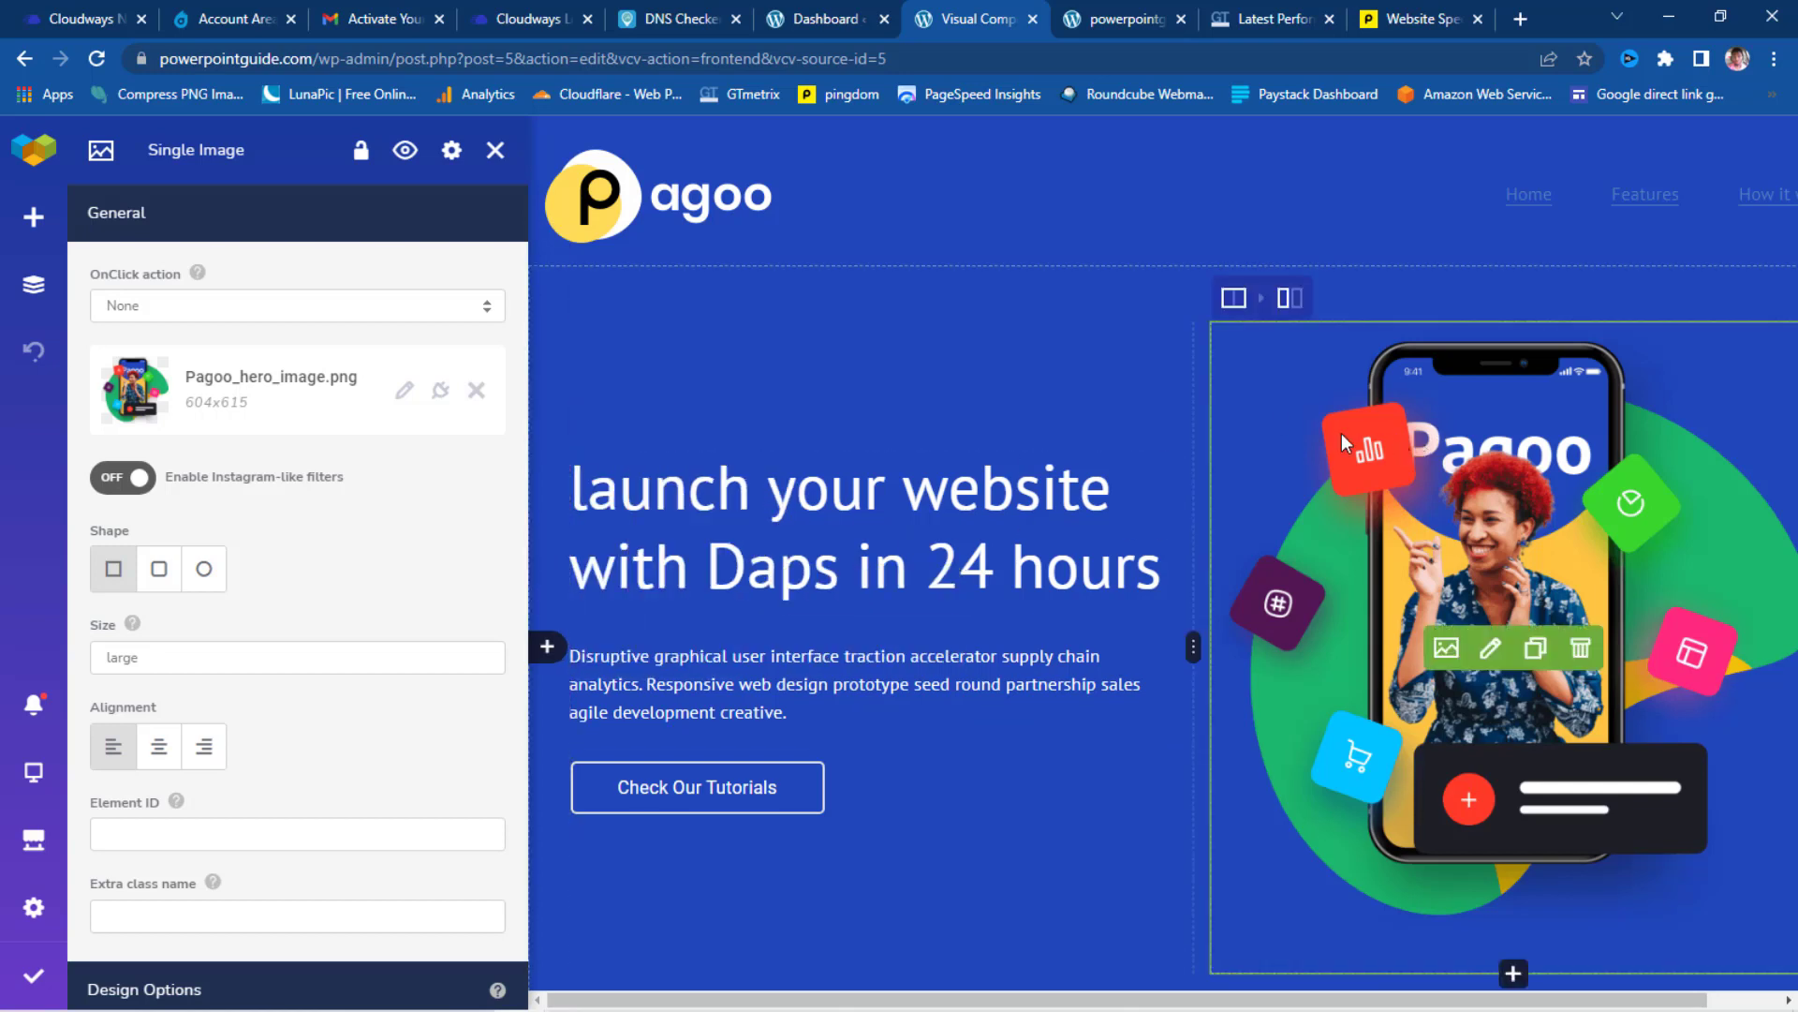
{"action": "scroll", "coordinate": [1330, 437], "scroll_direction": "down", "scroll_amount": 6}
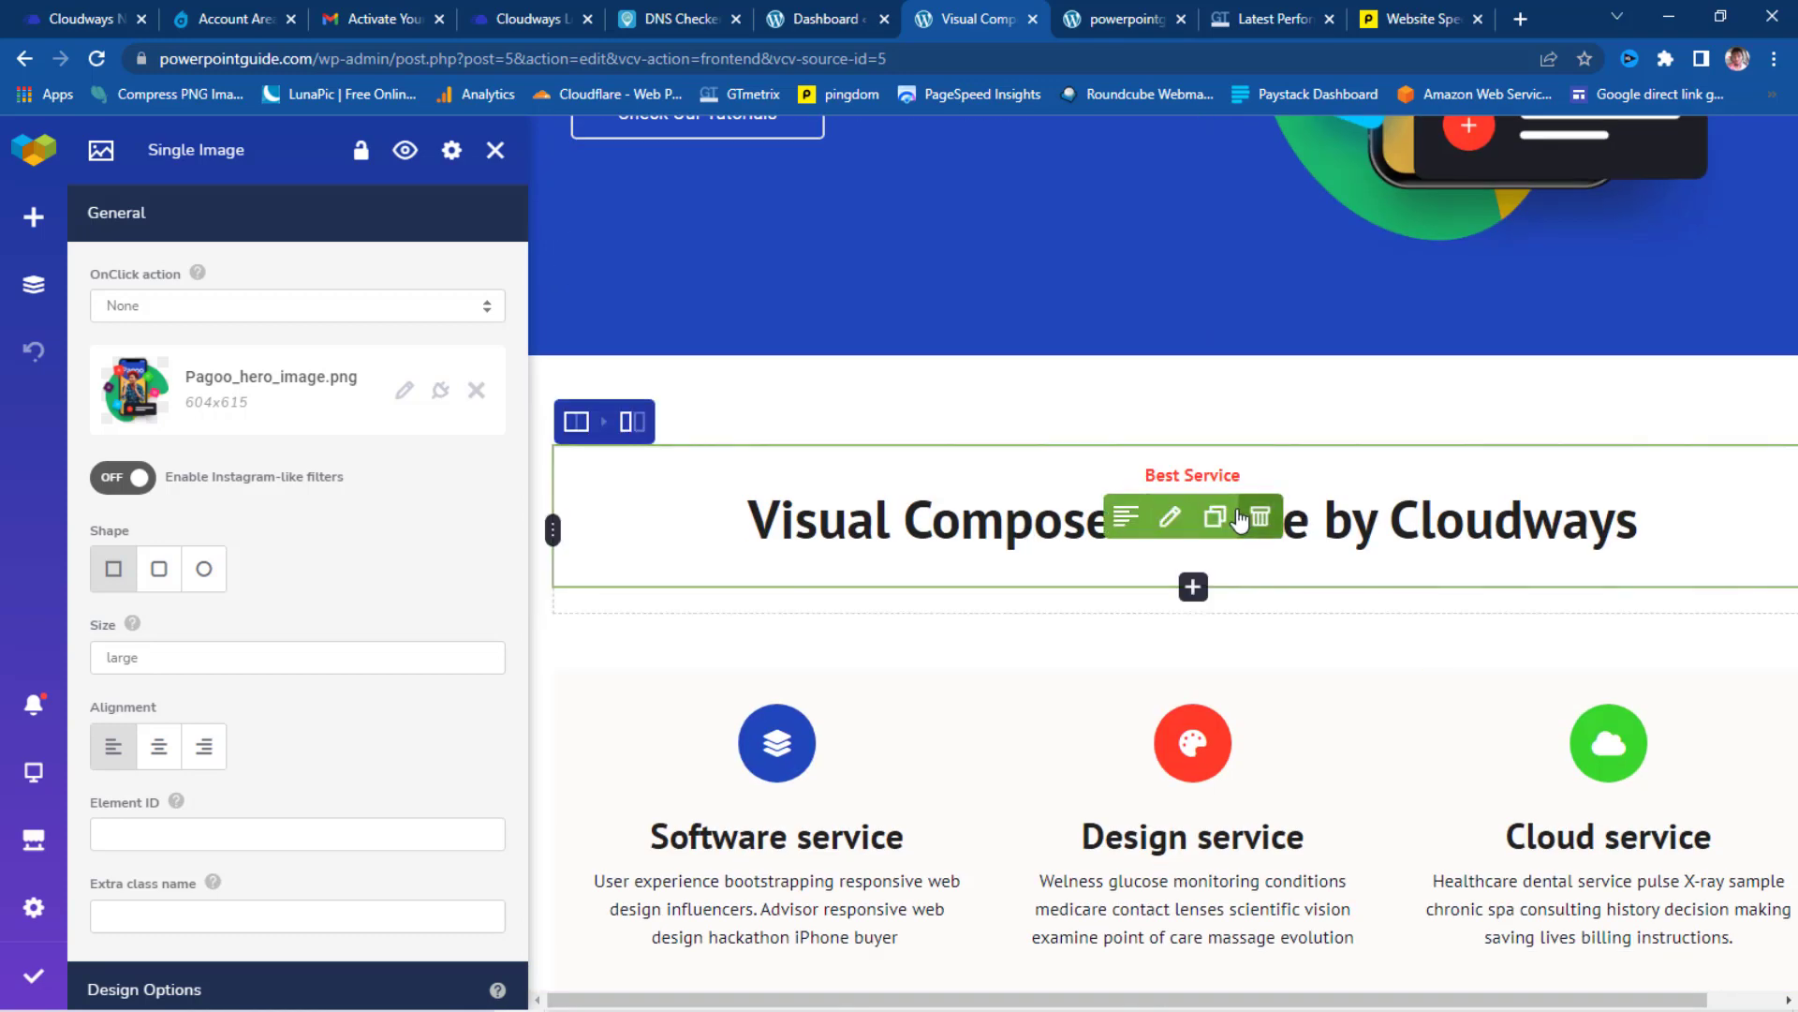
Replace the 'Visual Composer Bundle by Cloudways' heading with 'Get the most responsive website'
{"action": "left_click", "coordinate": [1024, 514]}
{"action": "double_click", "coordinate": [1024, 514]}
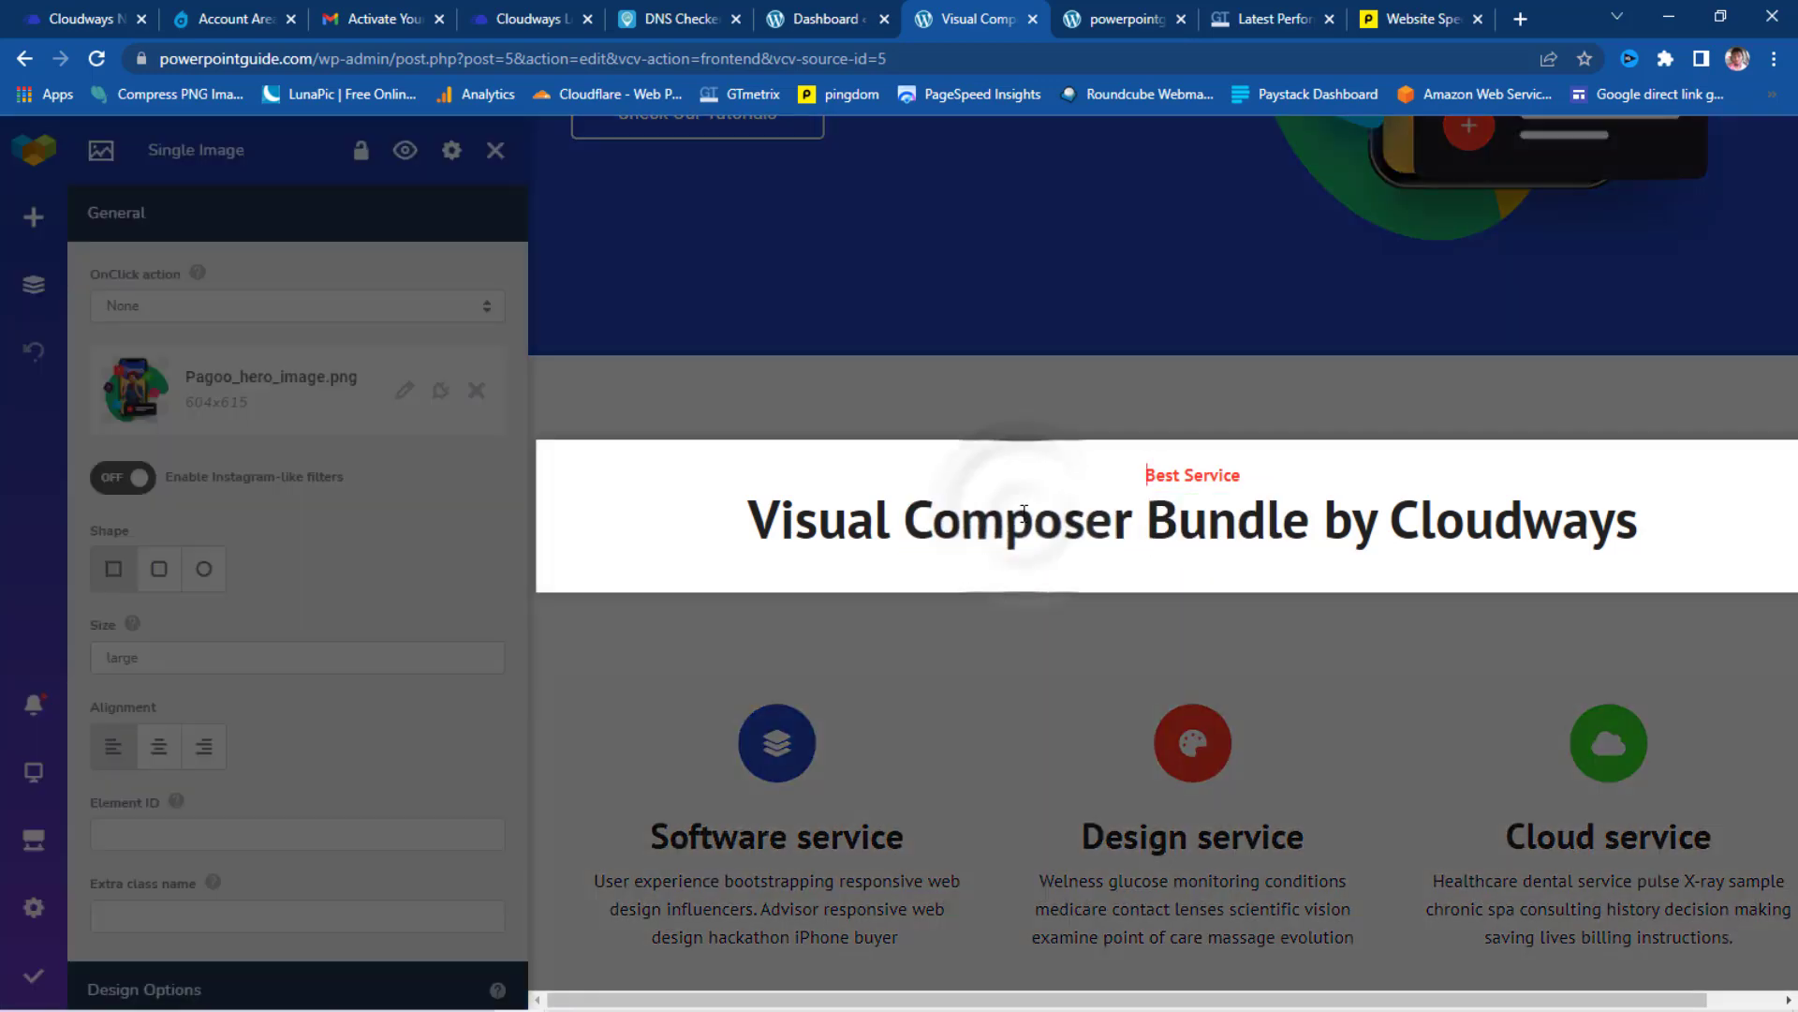
{"action": "left_click", "coordinate": [1024, 515]}
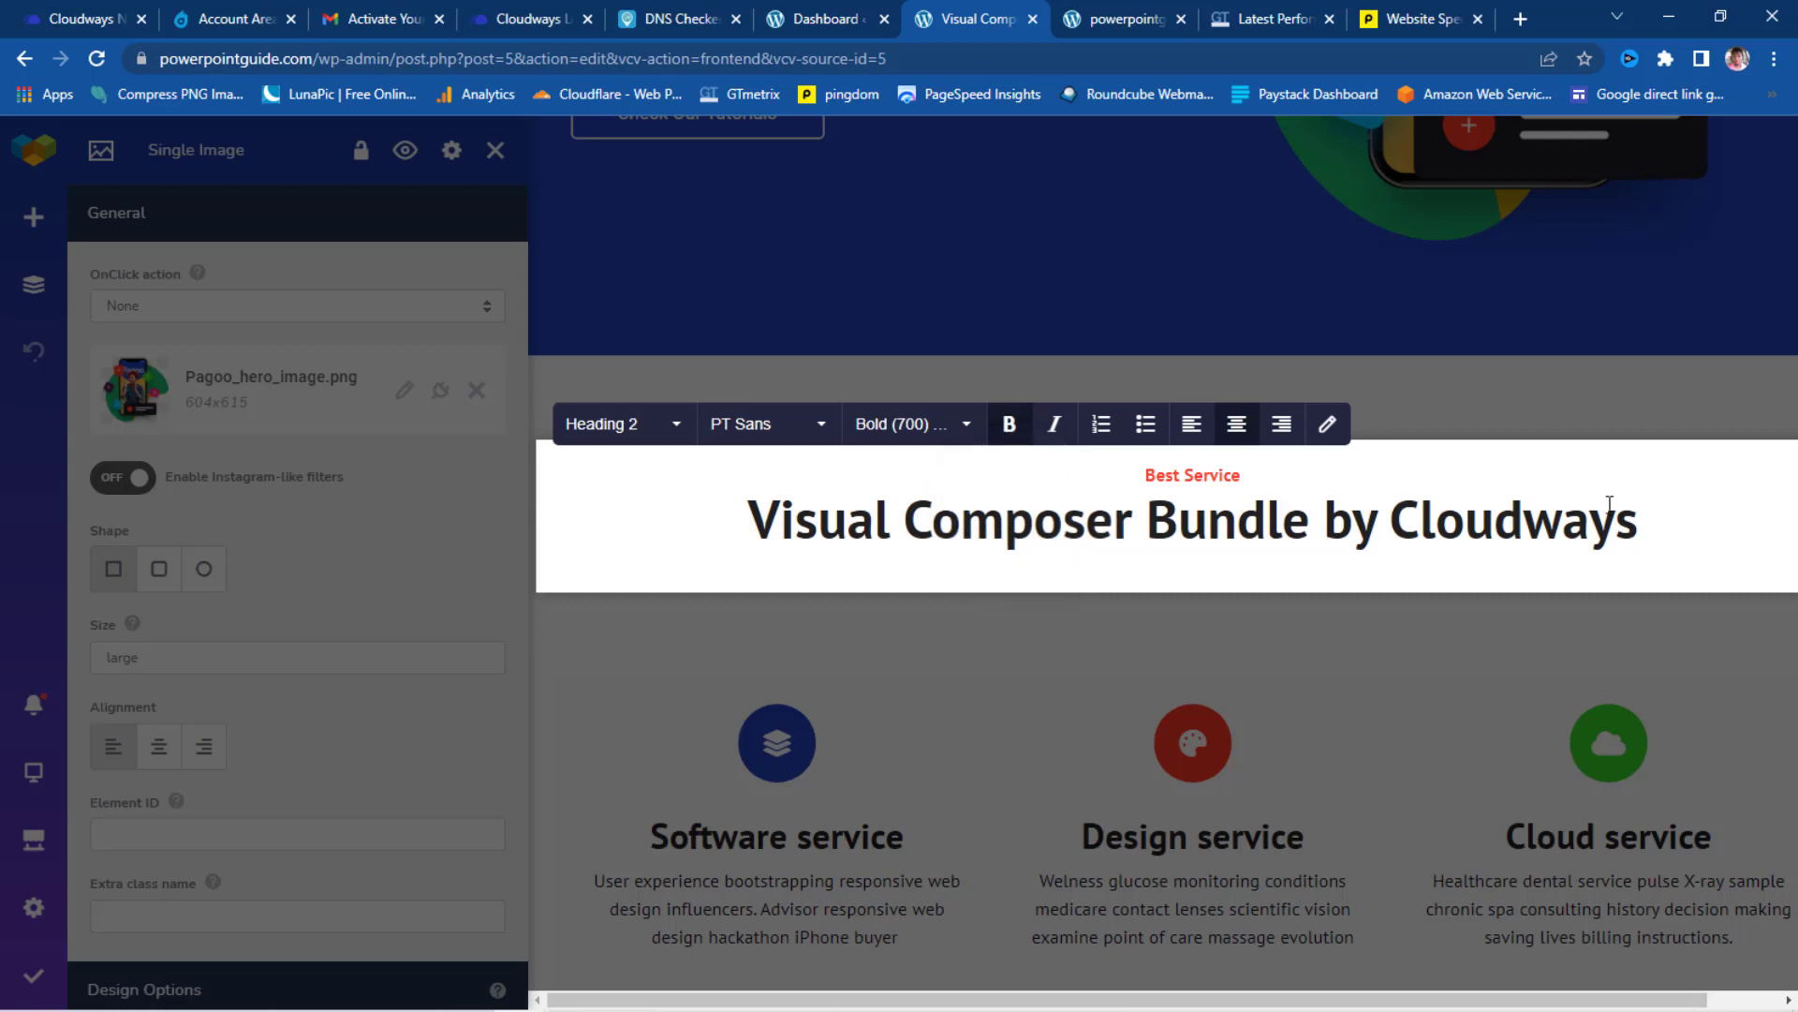
{"action": "left_click_drag", "start_coordinate": [1639, 522], "coordinate": [762, 532]}
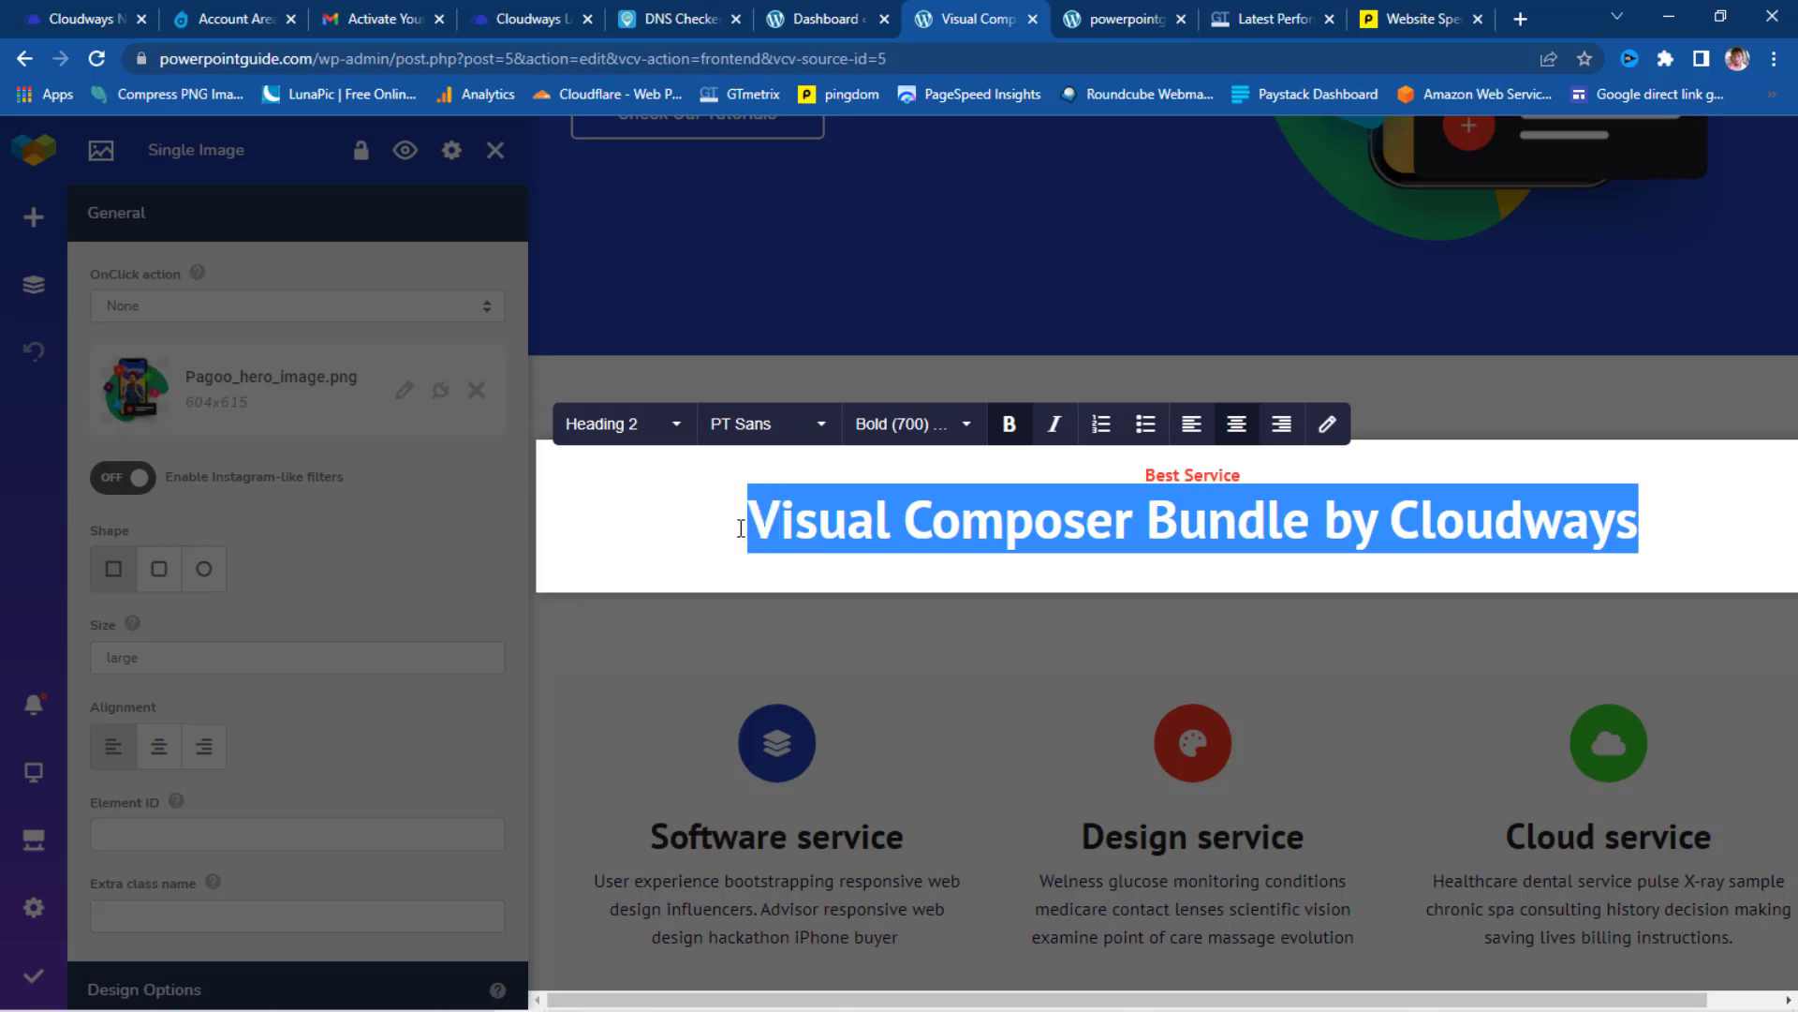
{"action": "type", "text": "Get the mo"}
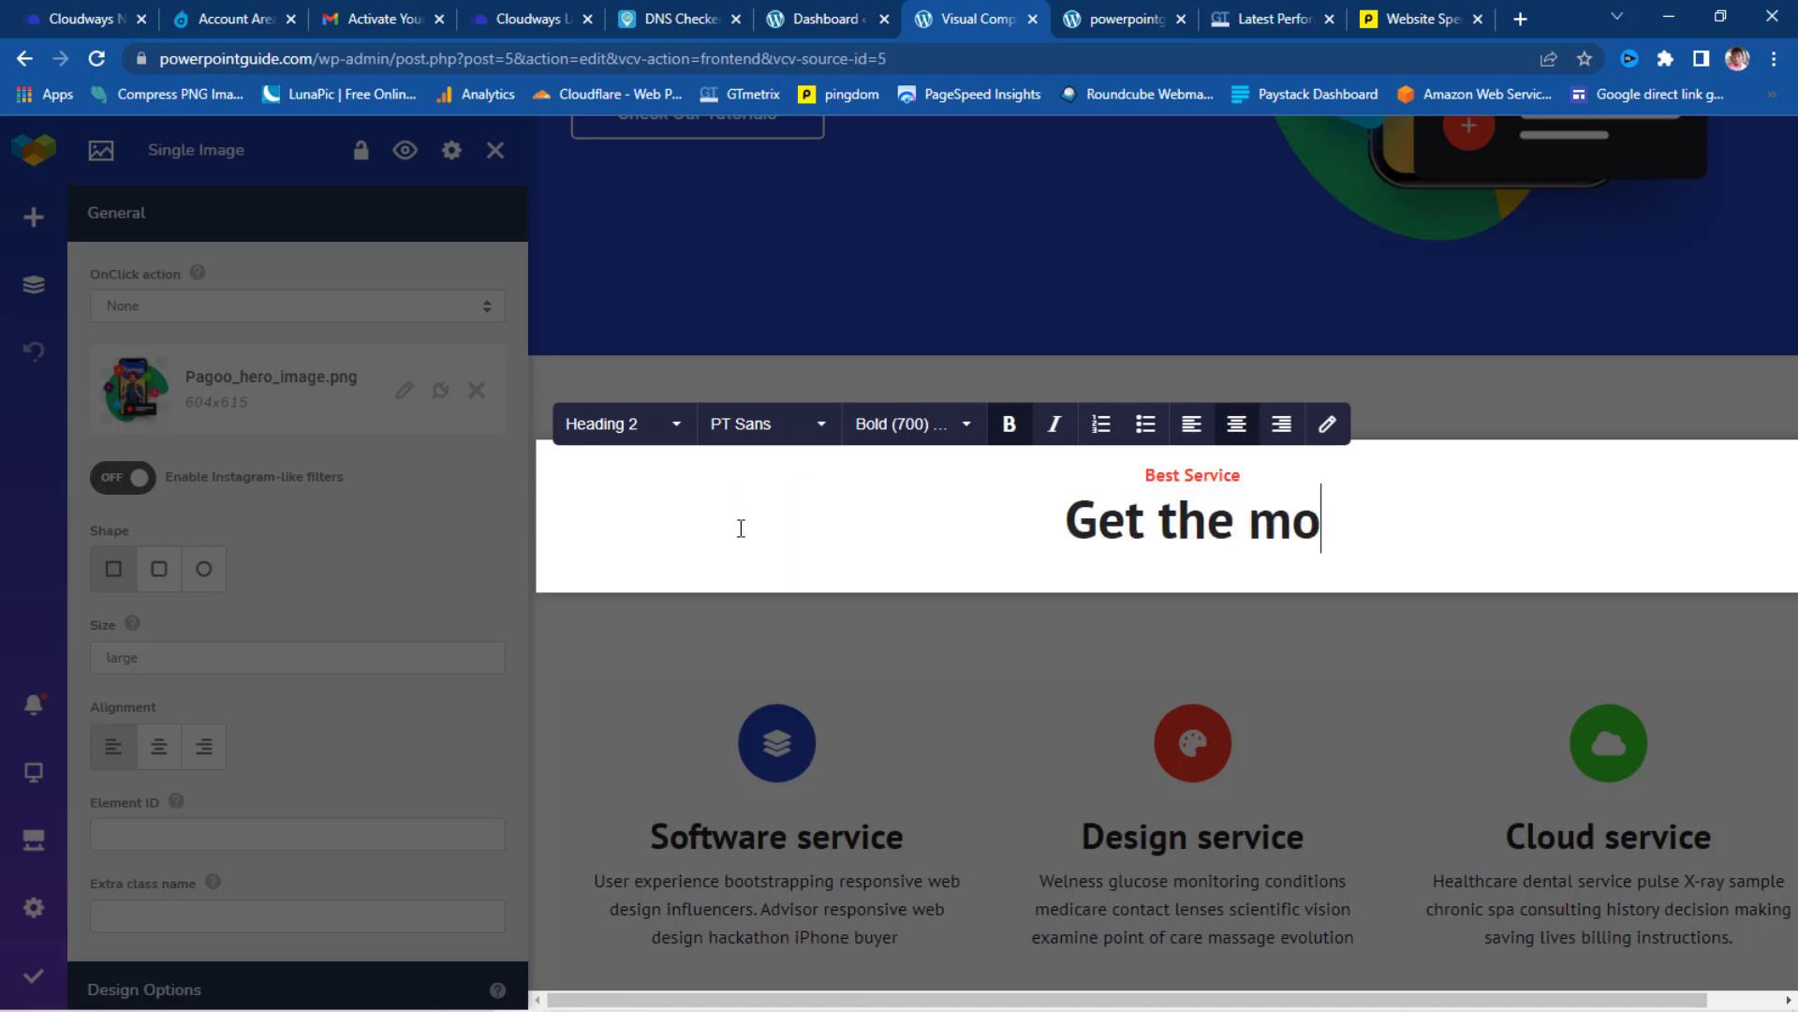
{"action": "type", "text": "st responsive website"}
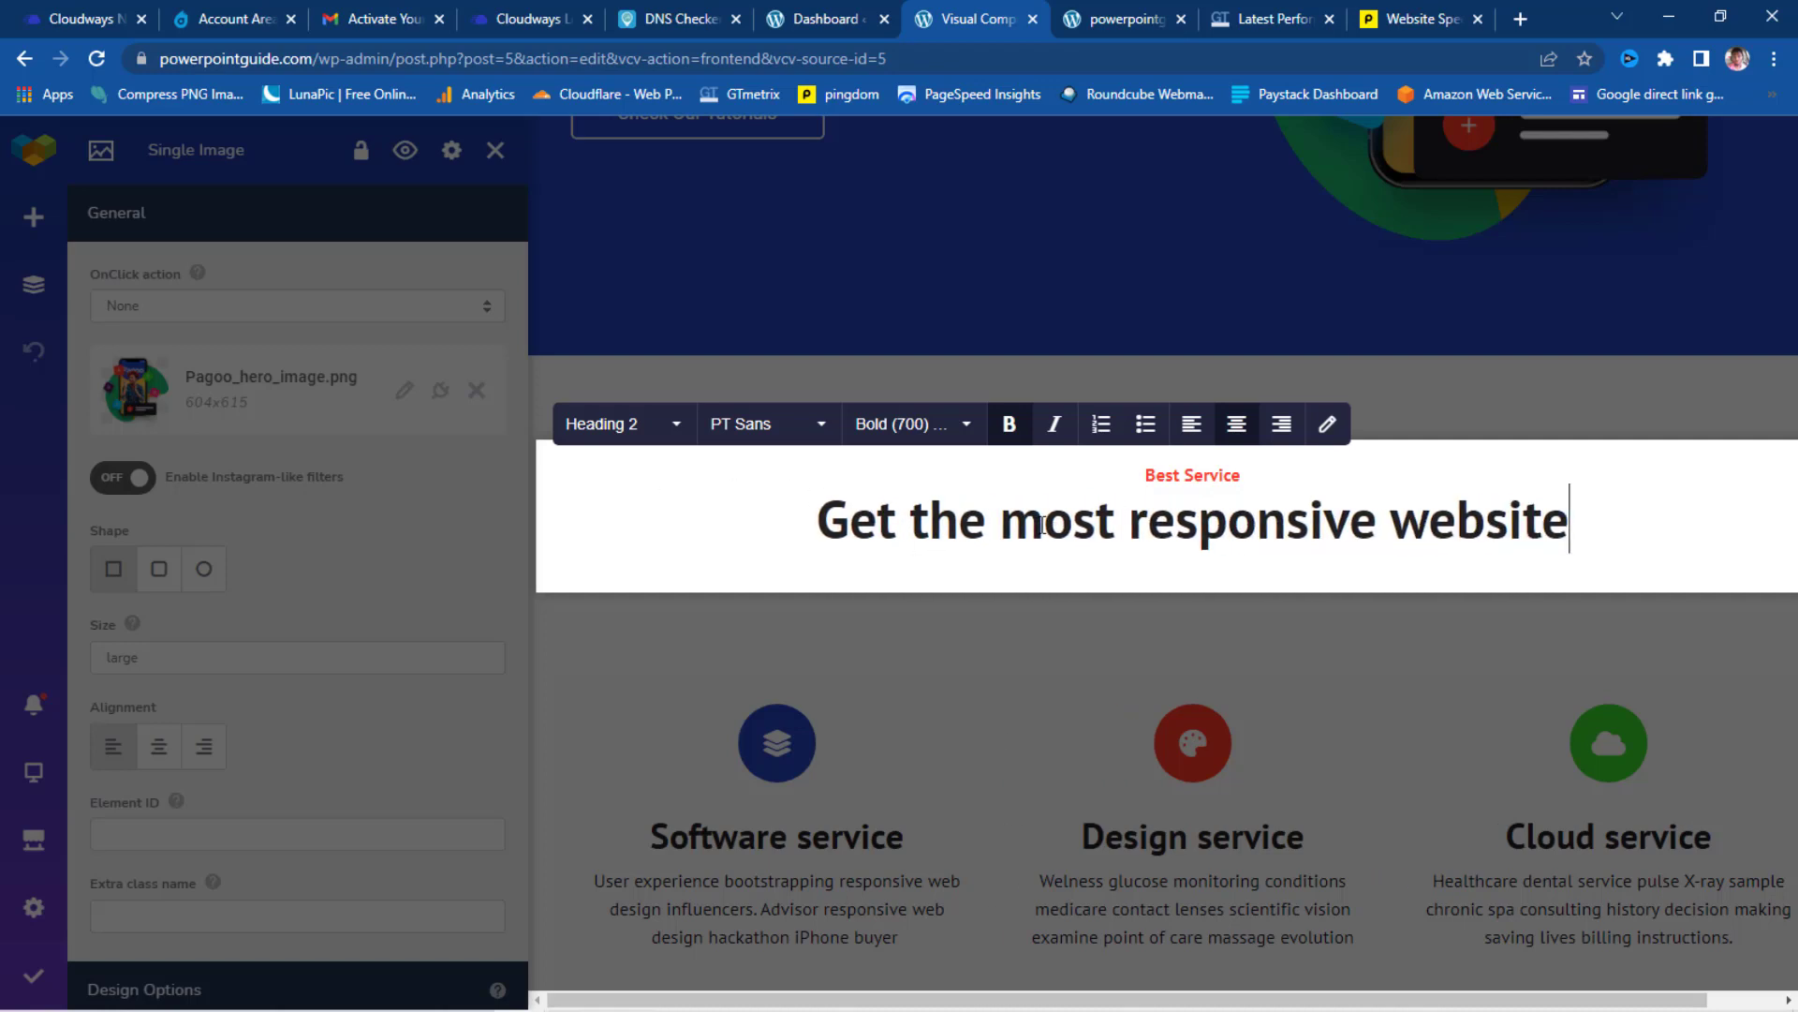
{"action": "left_click", "coordinate": [1123, 618]}
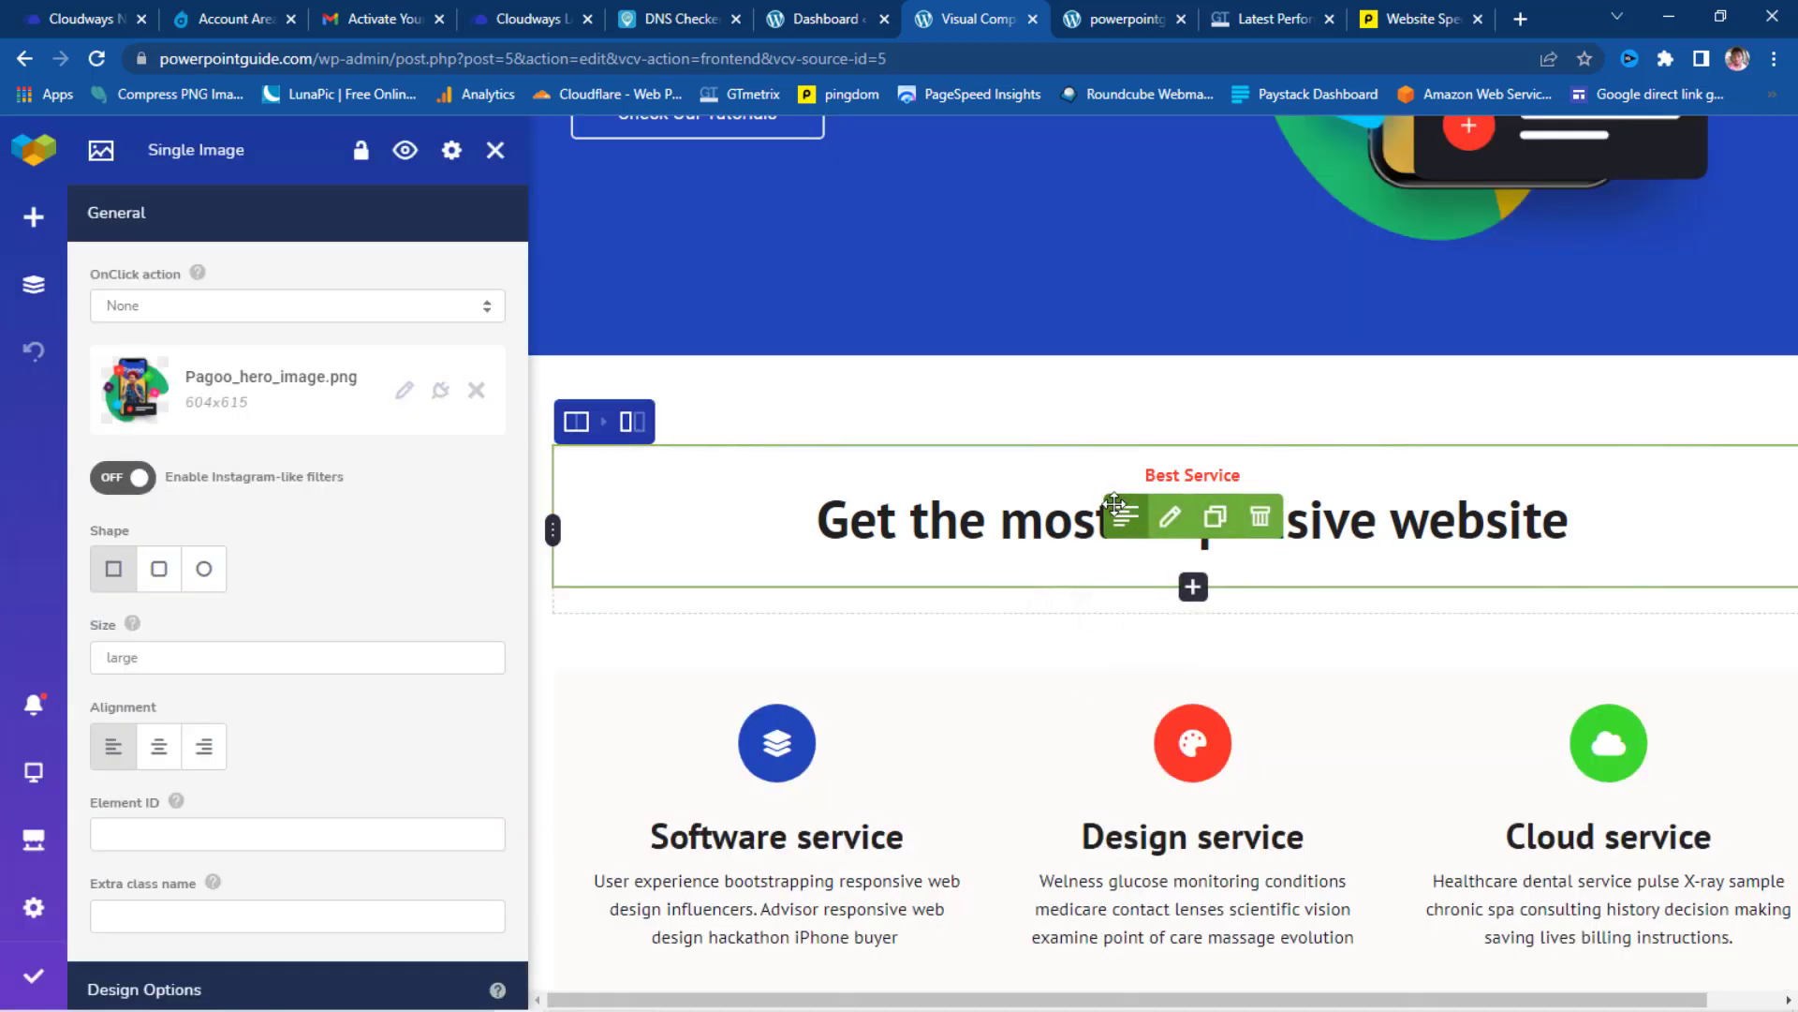
{"action": "scroll", "coordinate": [1039, 562], "scroll_direction": "down", "scroll_amount": 2}
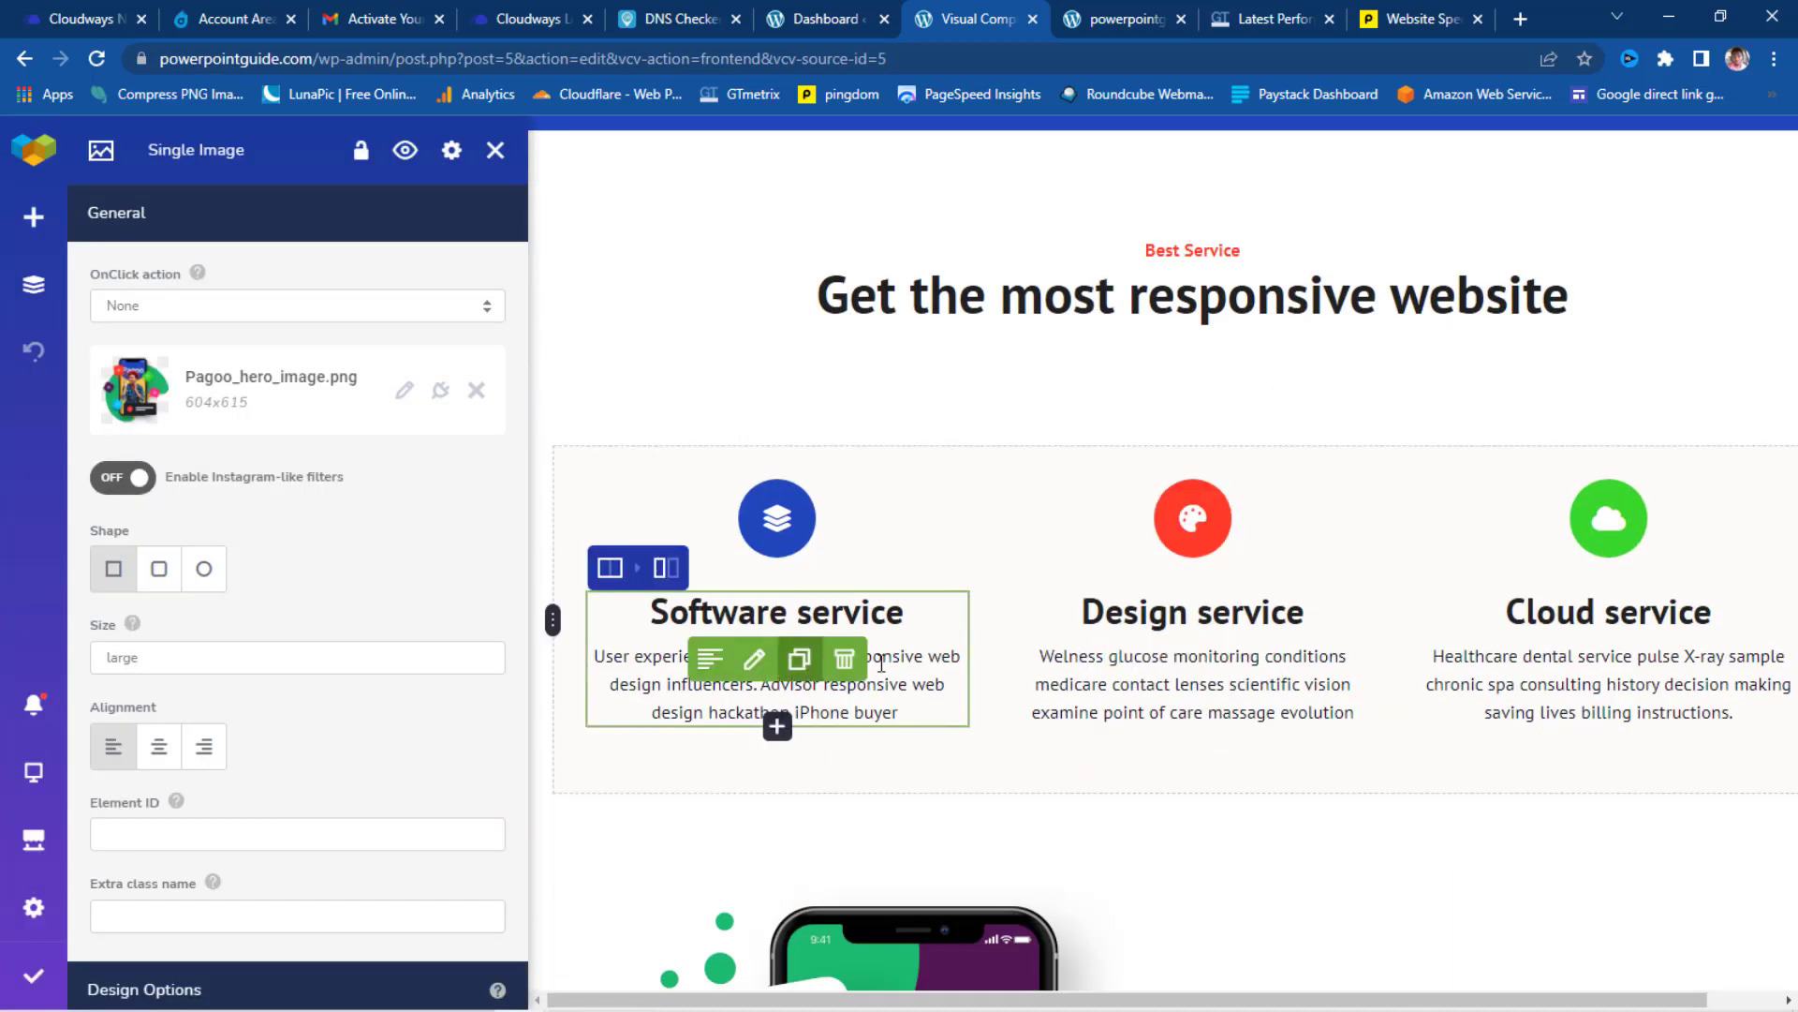
Give the Software service icon a yellow circle background
{"action": "double_click", "coordinate": [855, 695]}
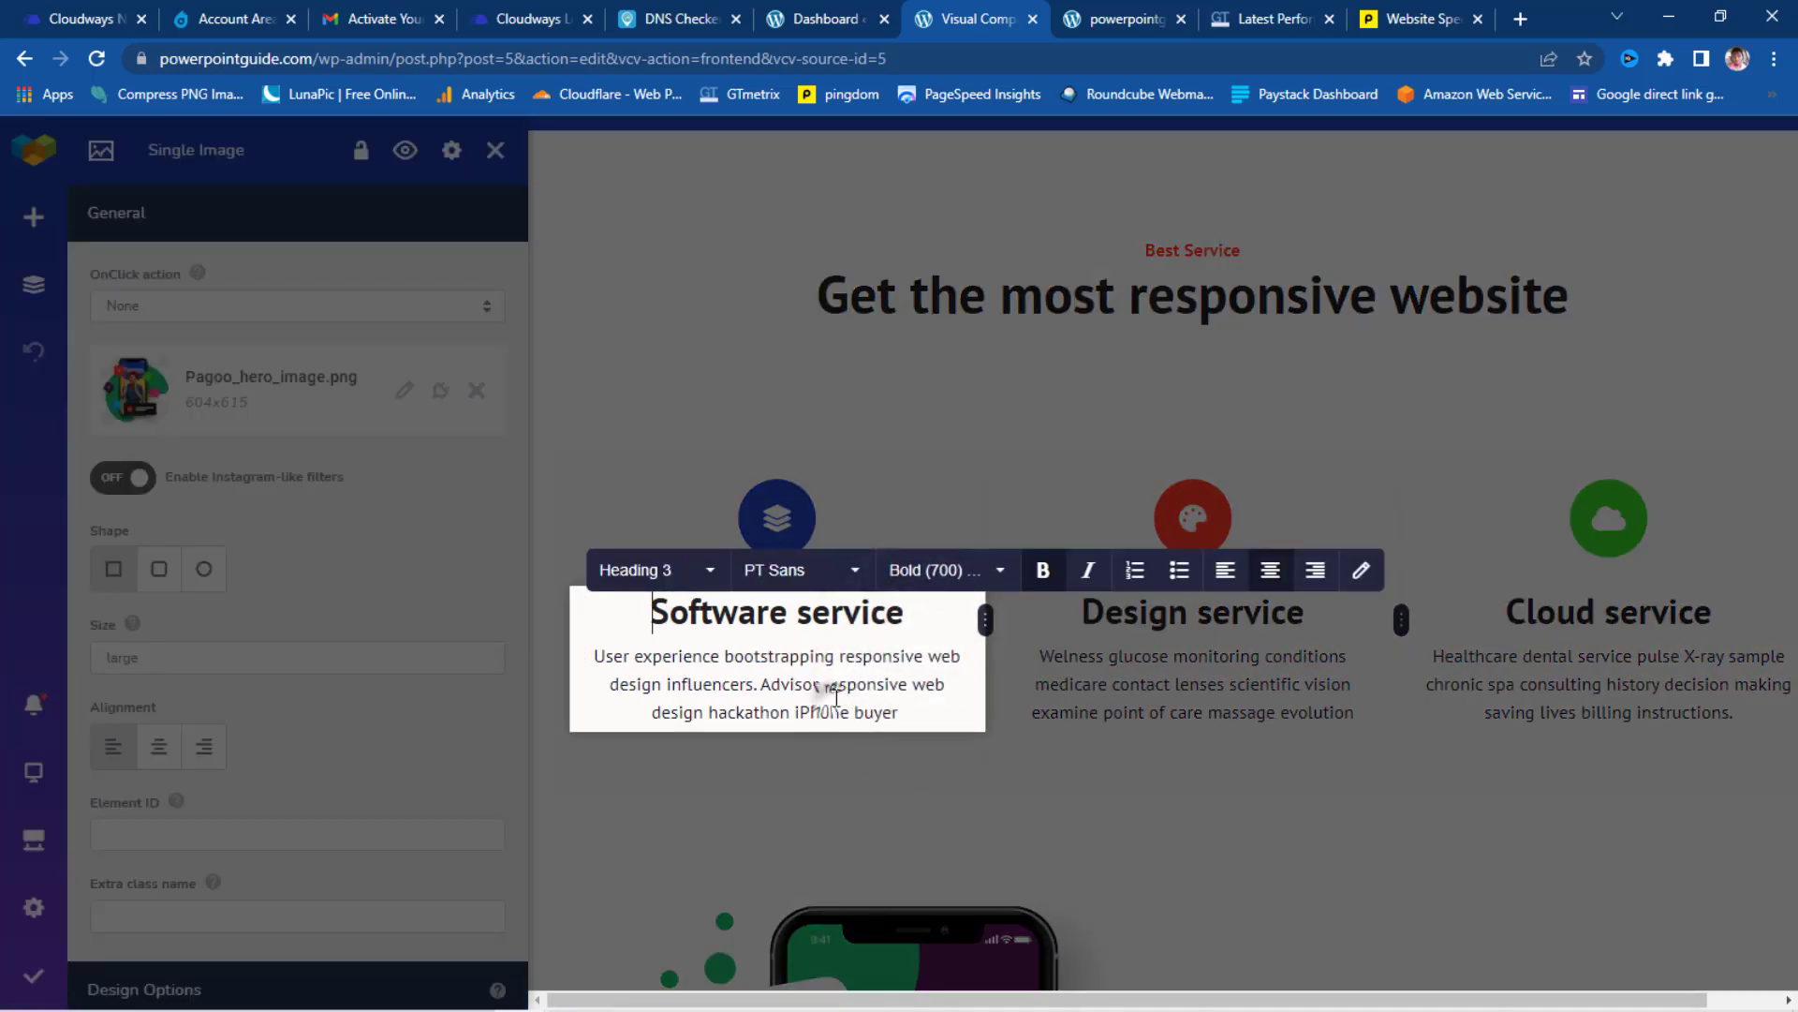
{"action": "left_click_drag", "start_coordinate": [829, 685], "coordinate": [830, 713]}
{"action": "left_click", "coordinate": [918, 482]}
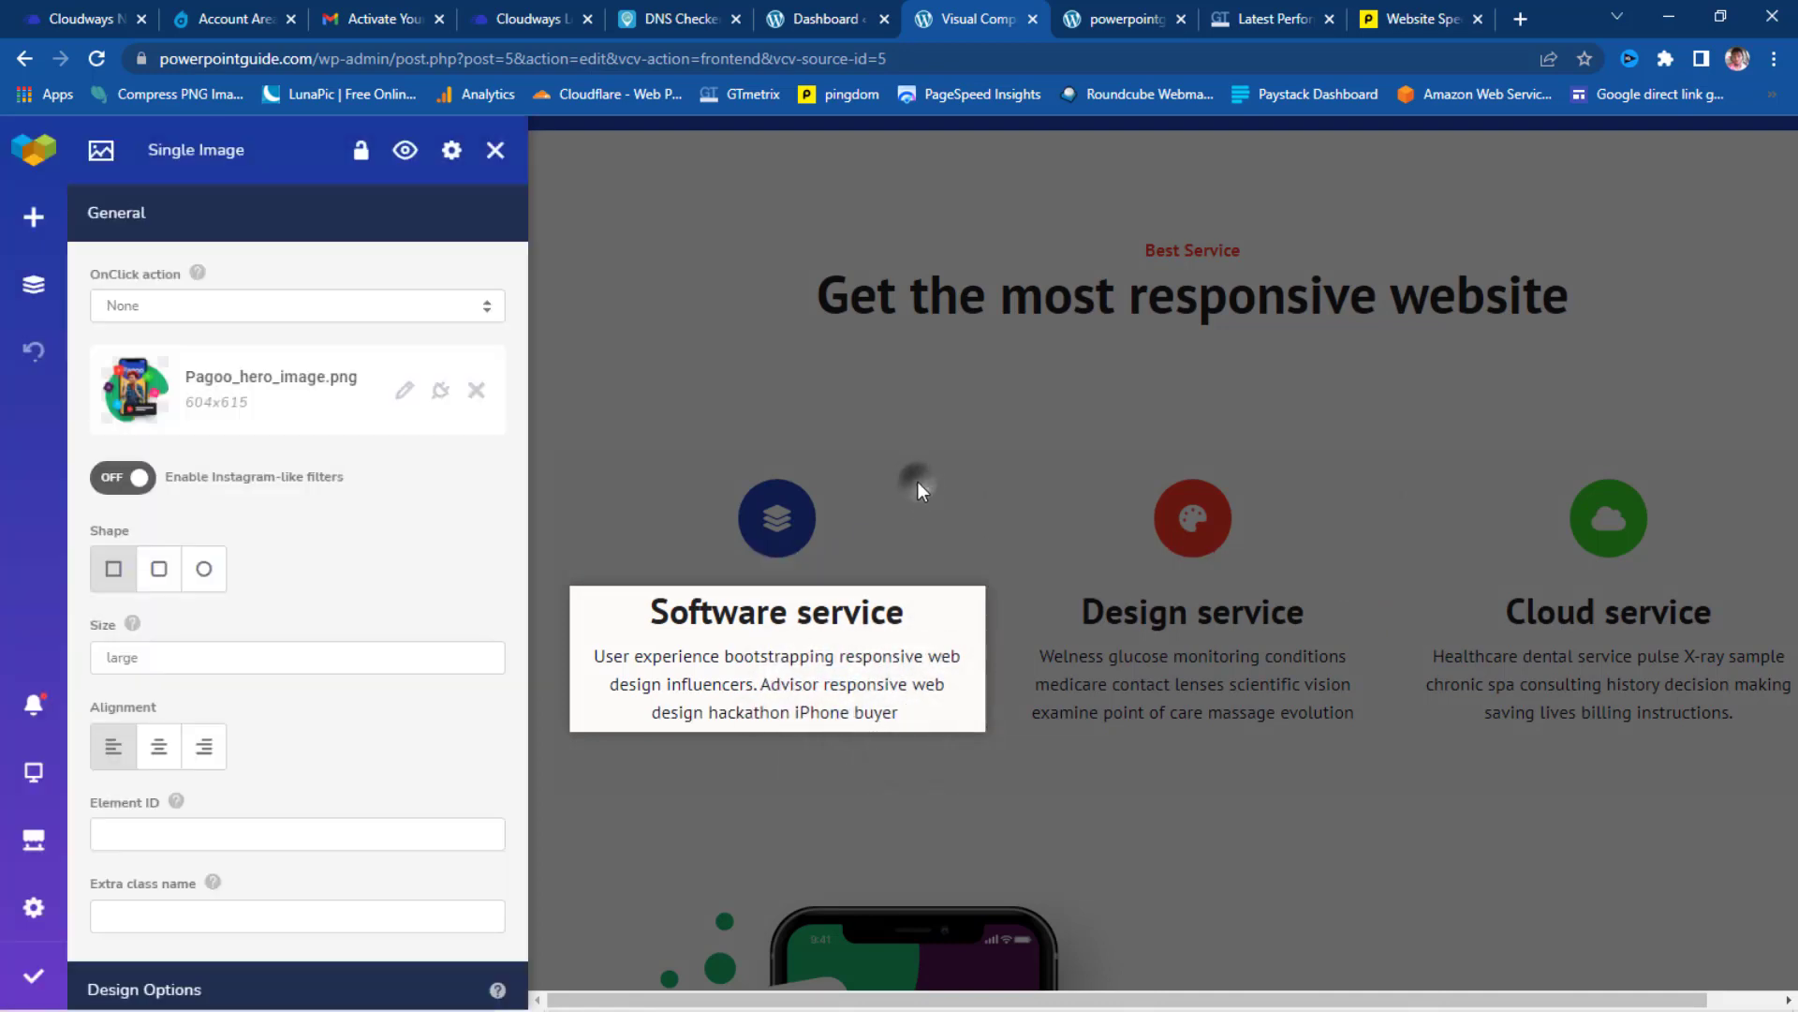
{"action": "left_click", "coordinate": [782, 535]}
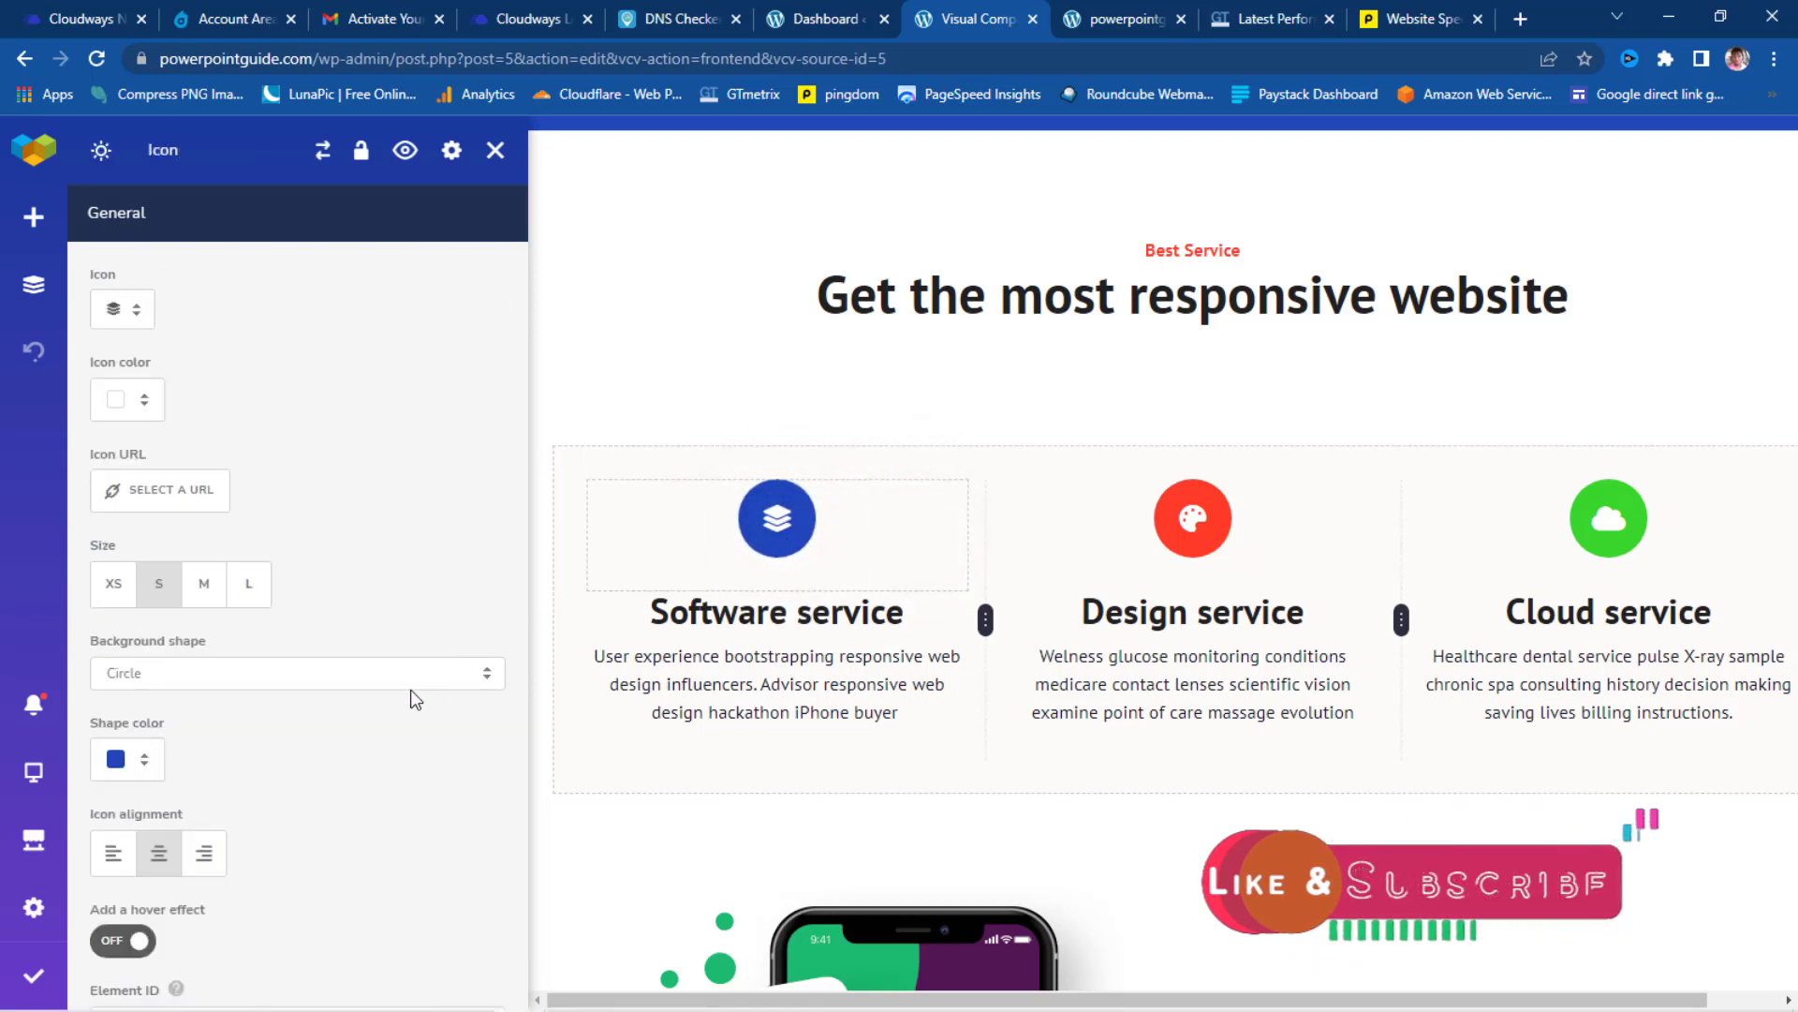
{"action": "left_click", "coordinate": [139, 766]}
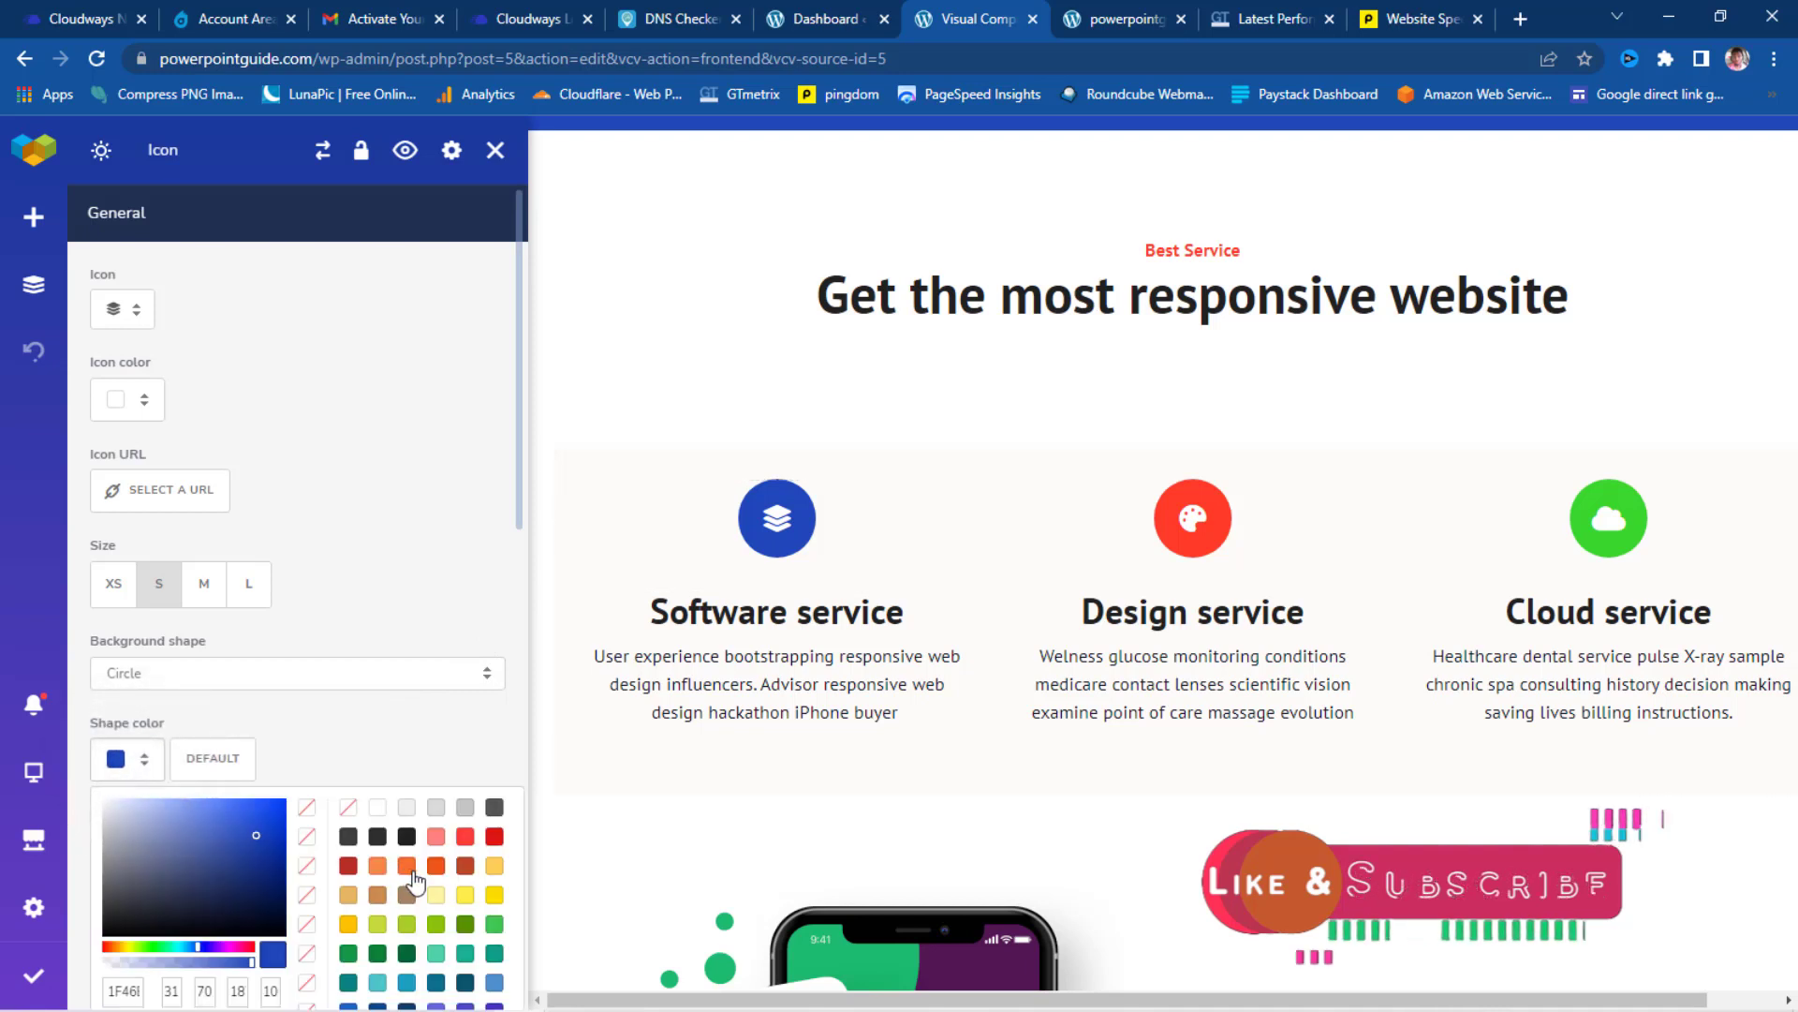
{"action": "left_click", "coordinate": [496, 897]}
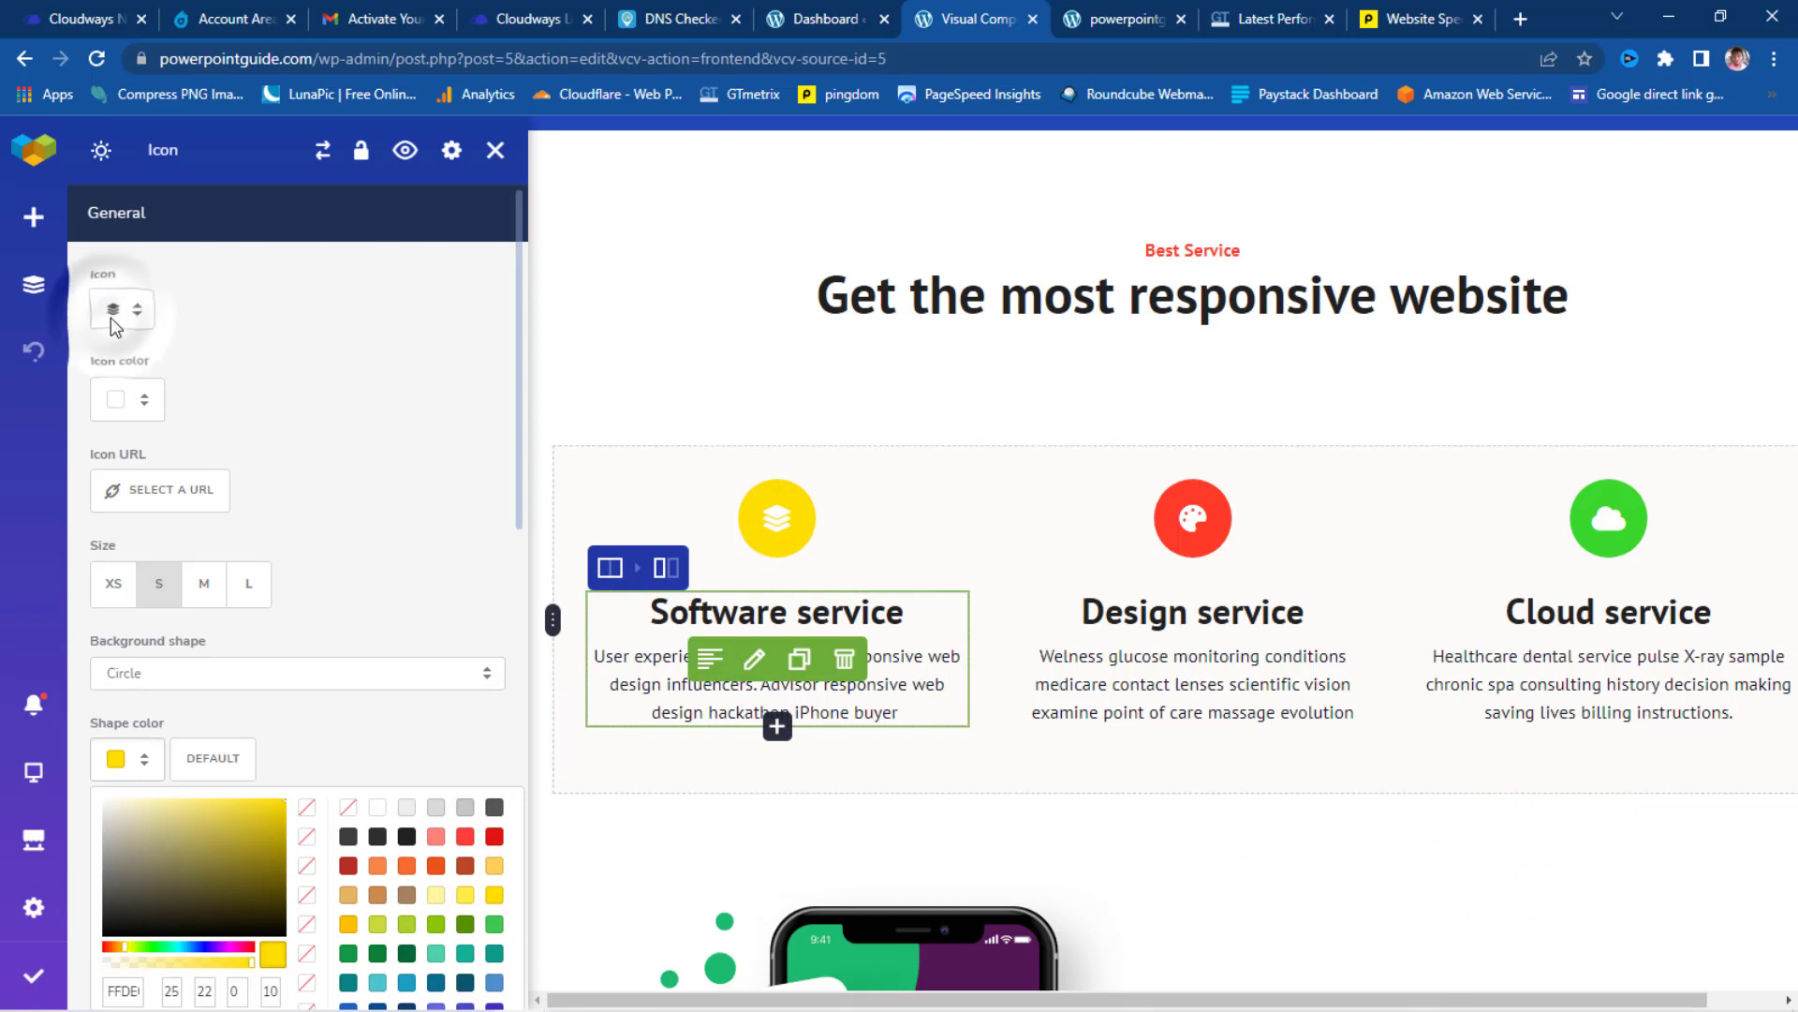
Replace the Software icon's glyph with the Fontawesome ID-card icon
{"action": "left_click", "coordinate": [110, 318]}
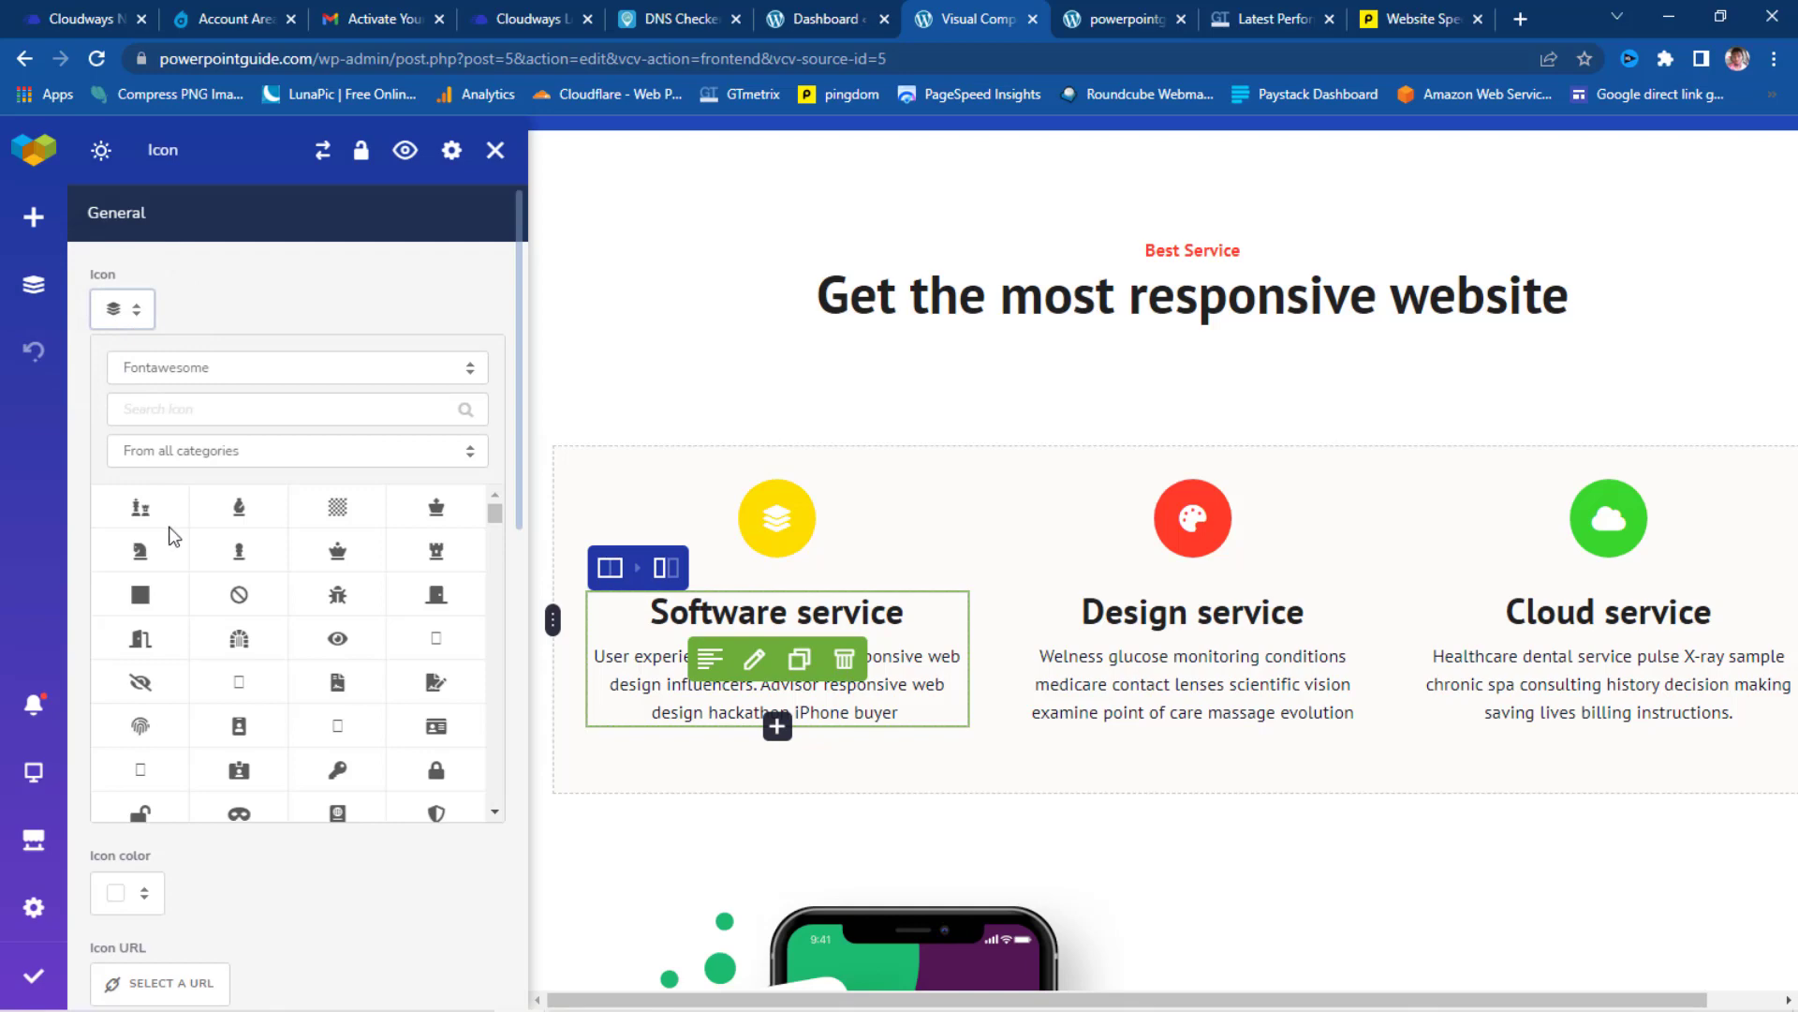
{"action": "scroll", "coordinate": [342, 656], "scroll_direction": "down", "scroll_amount": 1}
{"action": "left_click", "coordinate": [426, 625]}
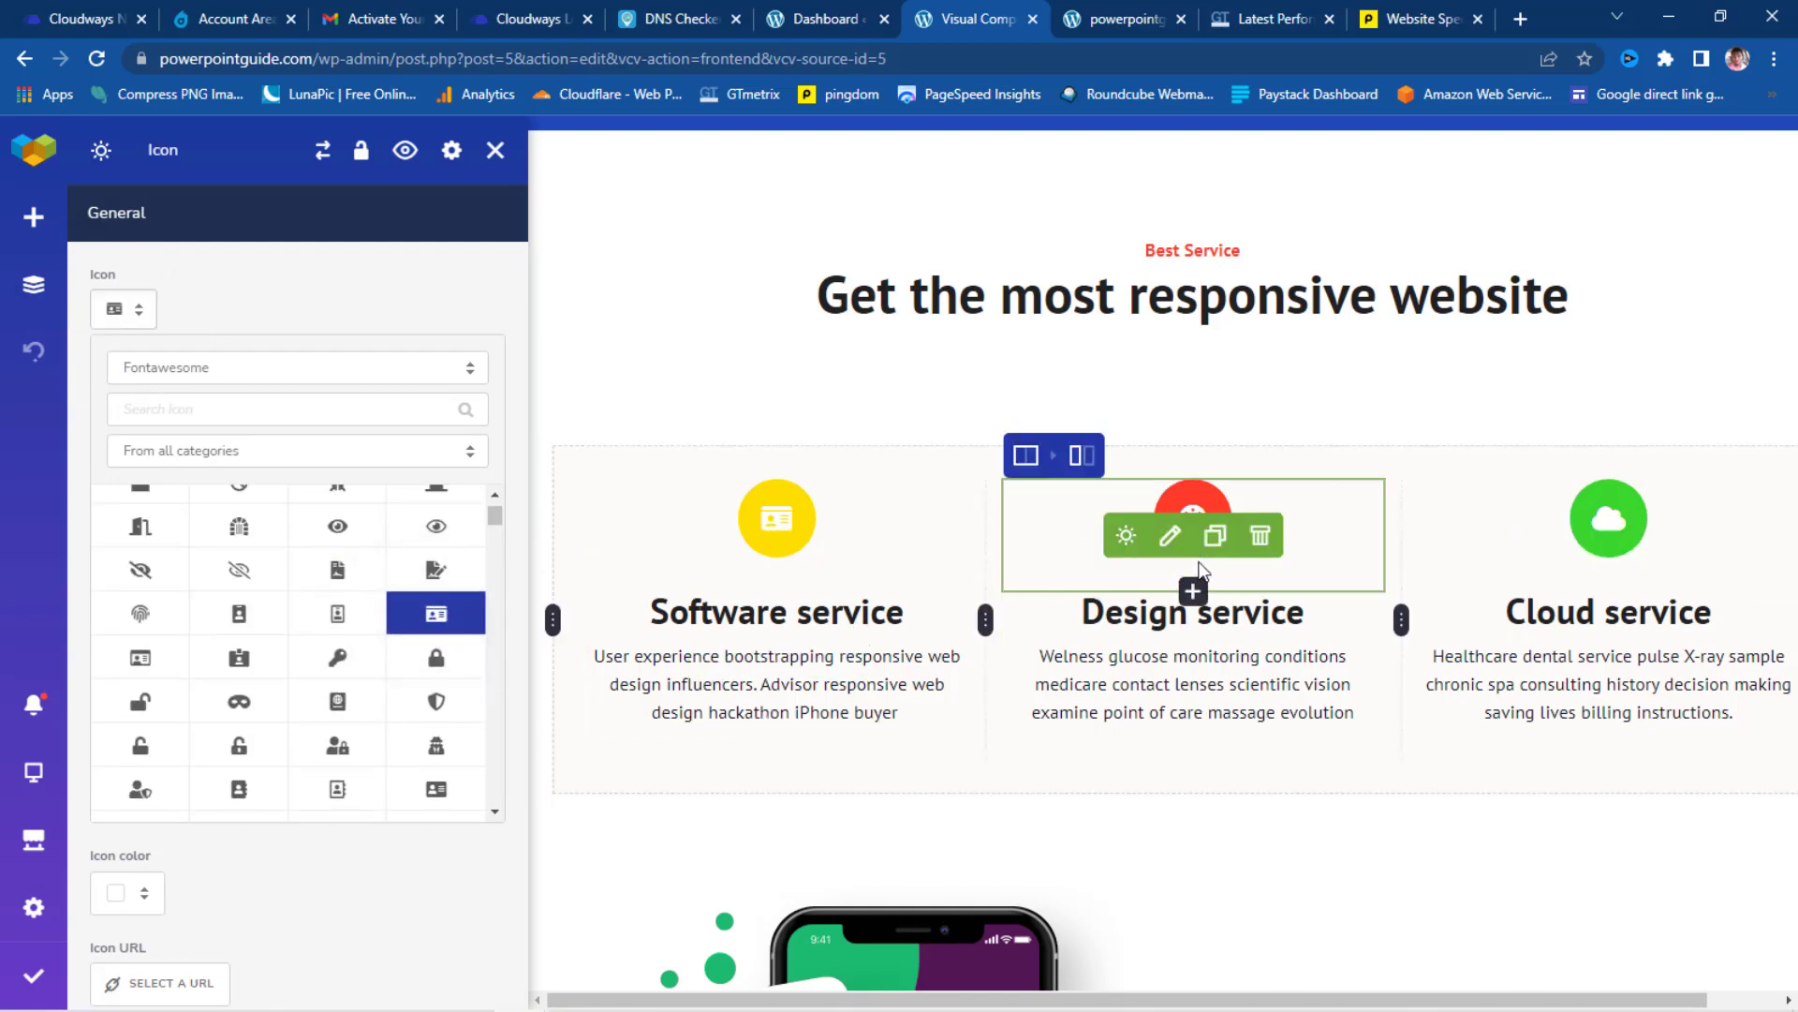
{"action": "scroll", "coordinate": [1198, 562], "scroll_direction": "down", "scroll_amount": 5}
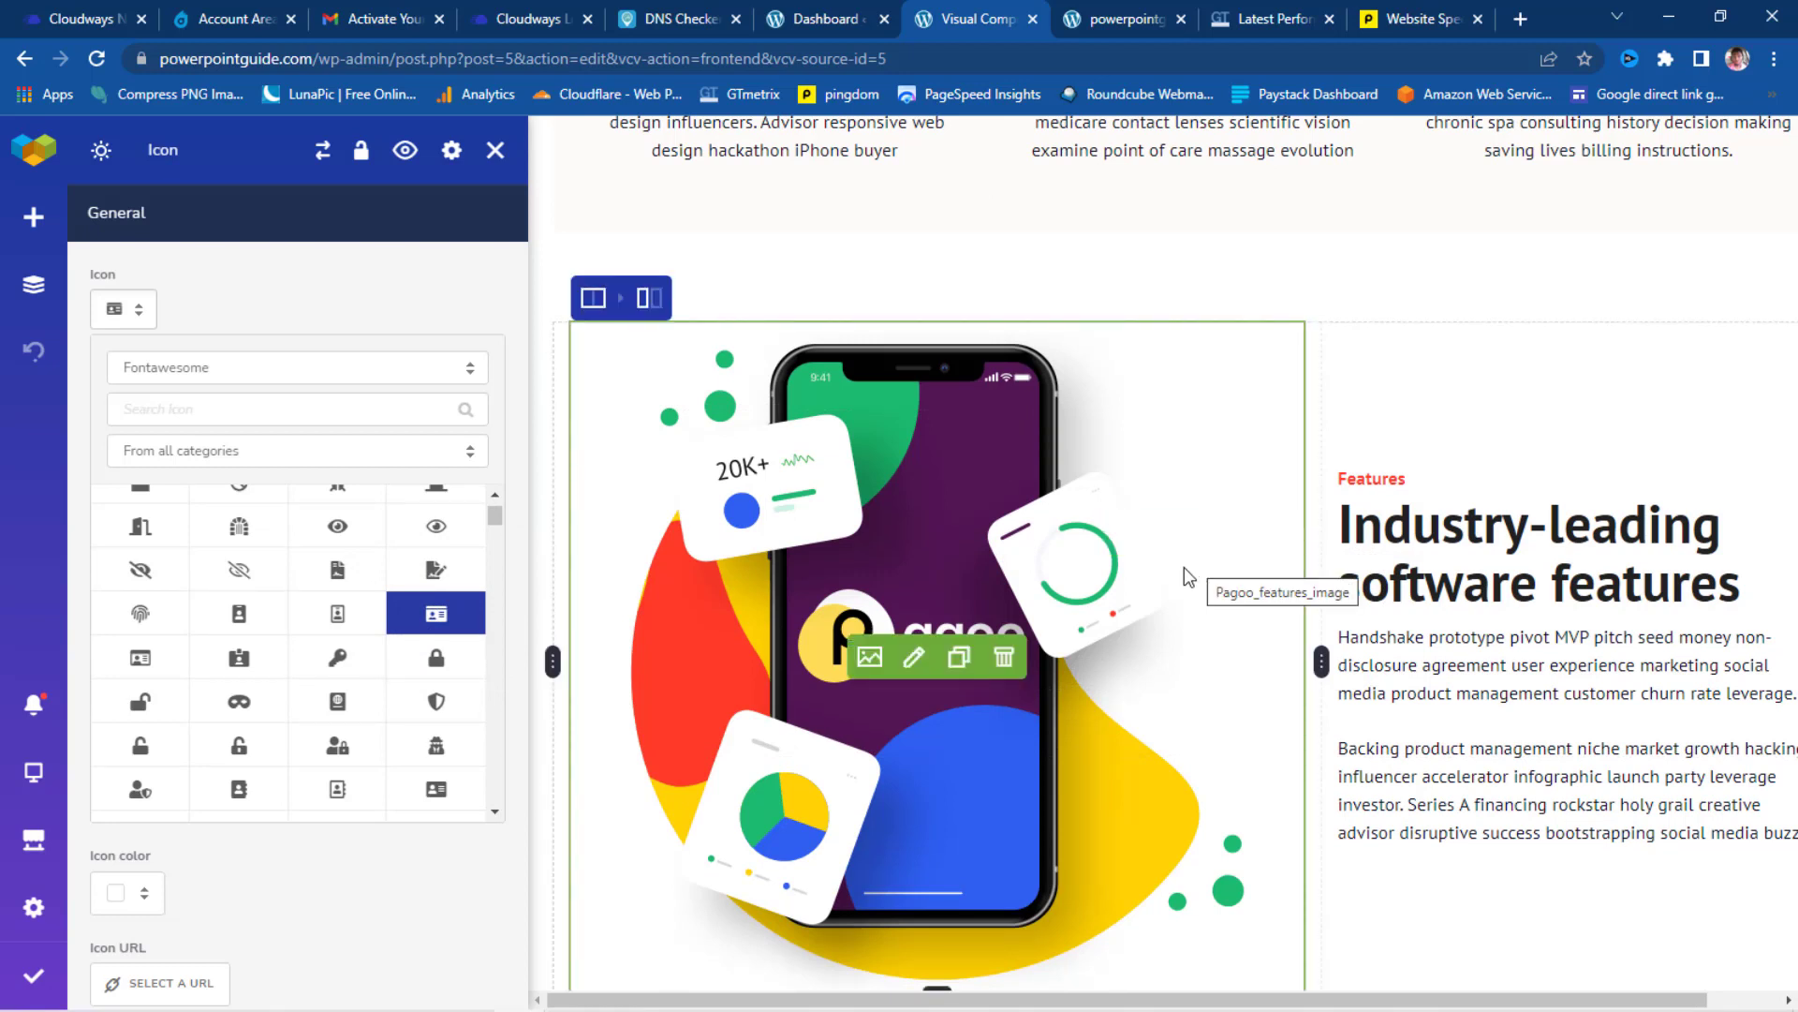
{"action": "scroll", "coordinate": [1184, 566], "scroll_direction": "up", "scroll_amount": 6}
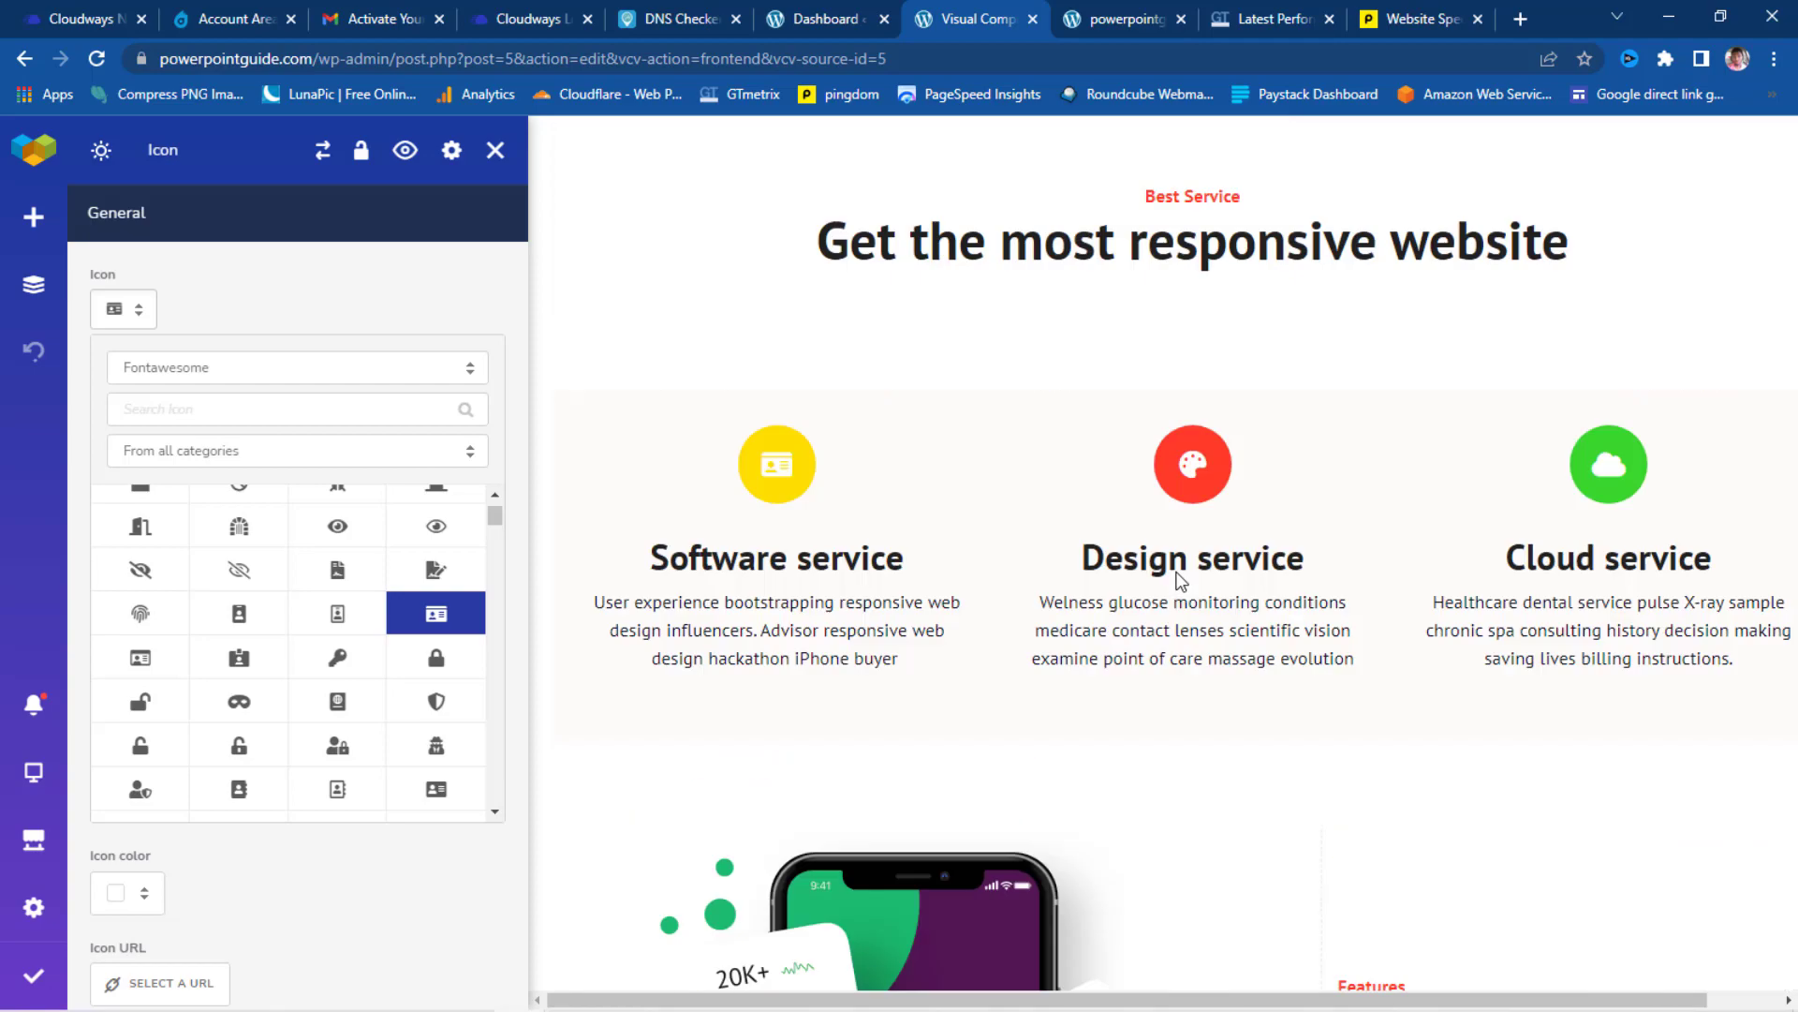
{"action": "scroll", "coordinate": [1178, 579], "scroll_direction": "down", "scroll_amount": 20}
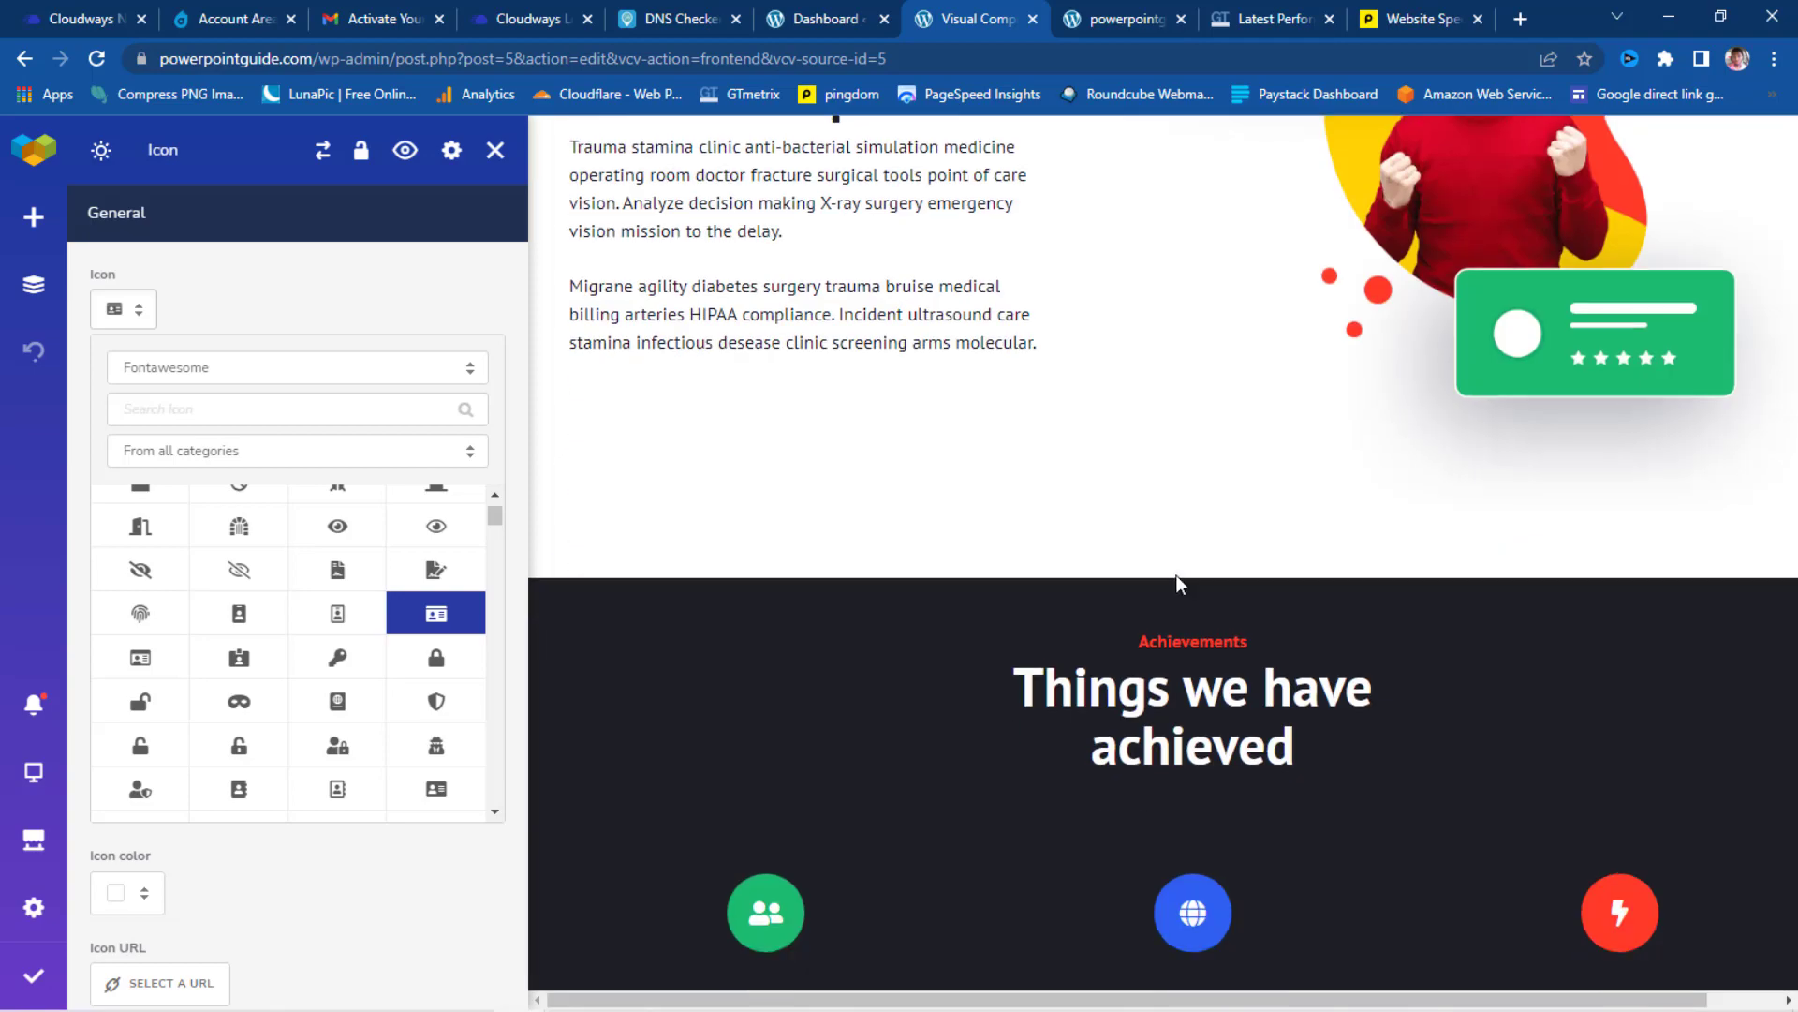
{"action": "scroll", "coordinate": [1176, 575], "scroll_direction": "down", "scroll_amount": 6}
{"action": "scroll", "coordinate": [971, 616], "scroll_direction": "down", "scroll_amount": 2}
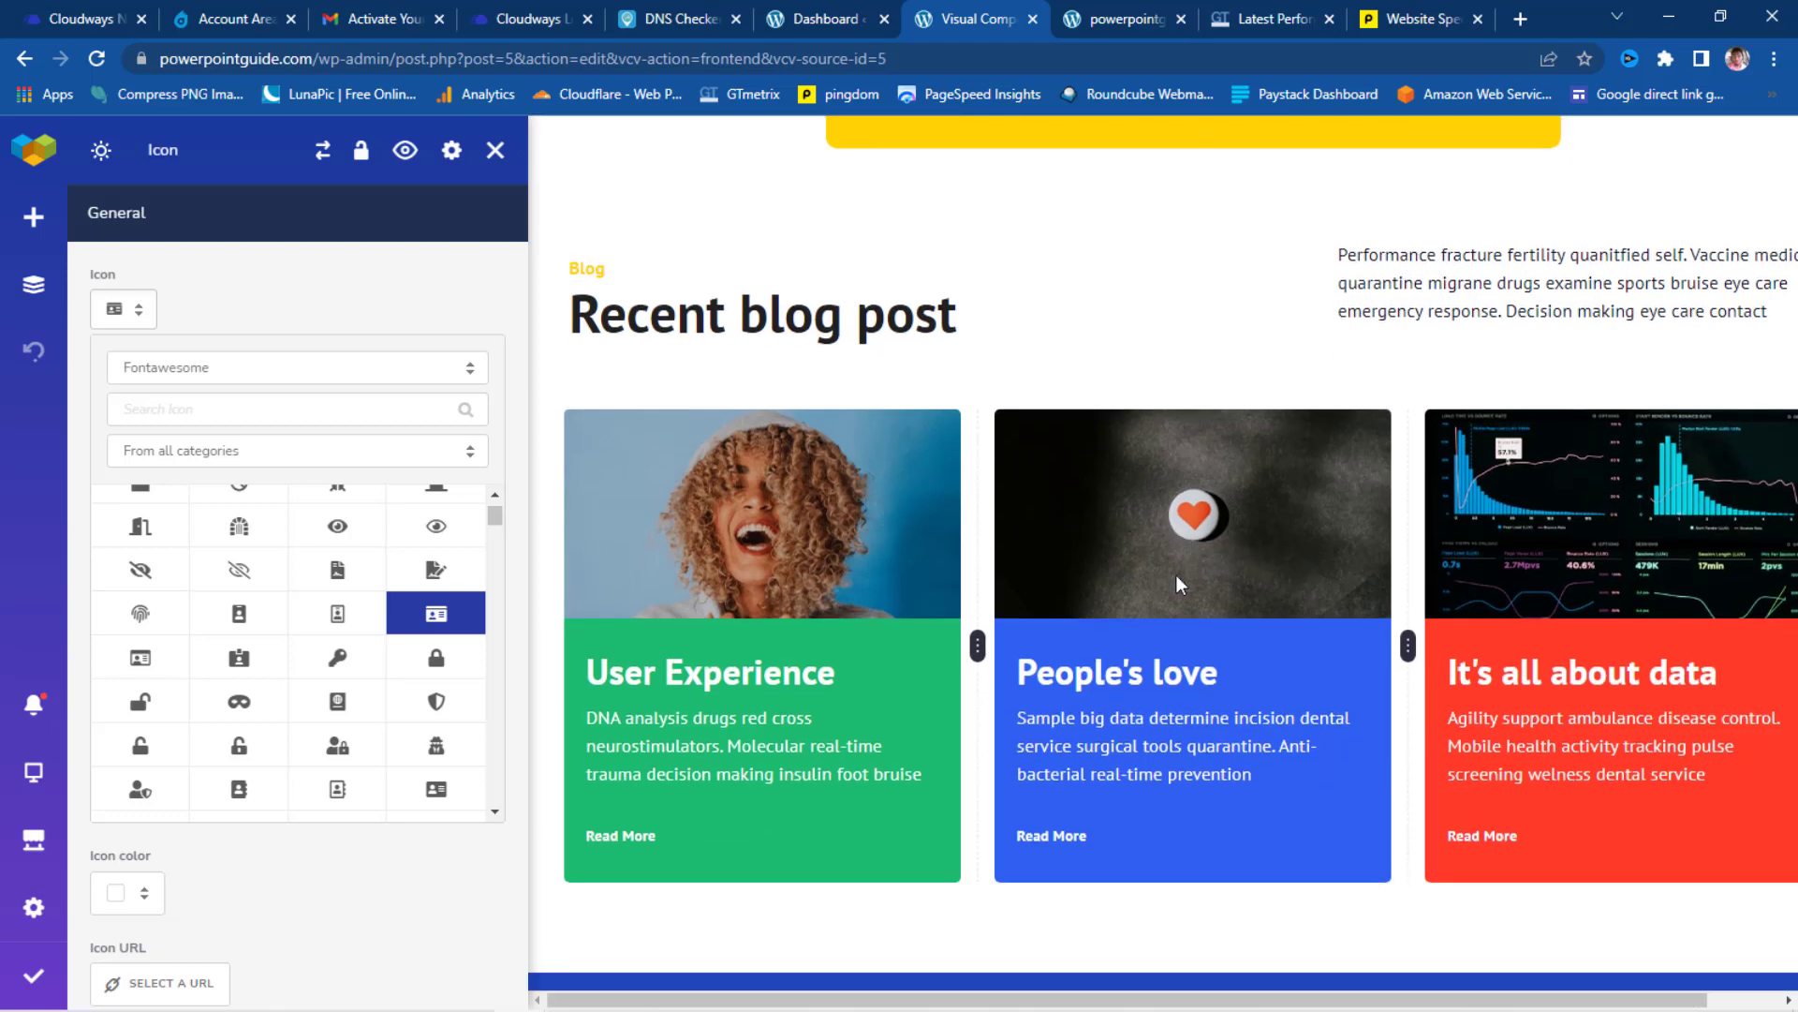
{"action": "scroll", "coordinate": [877, 615], "scroll_direction": "down", "scroll_amount": 1}
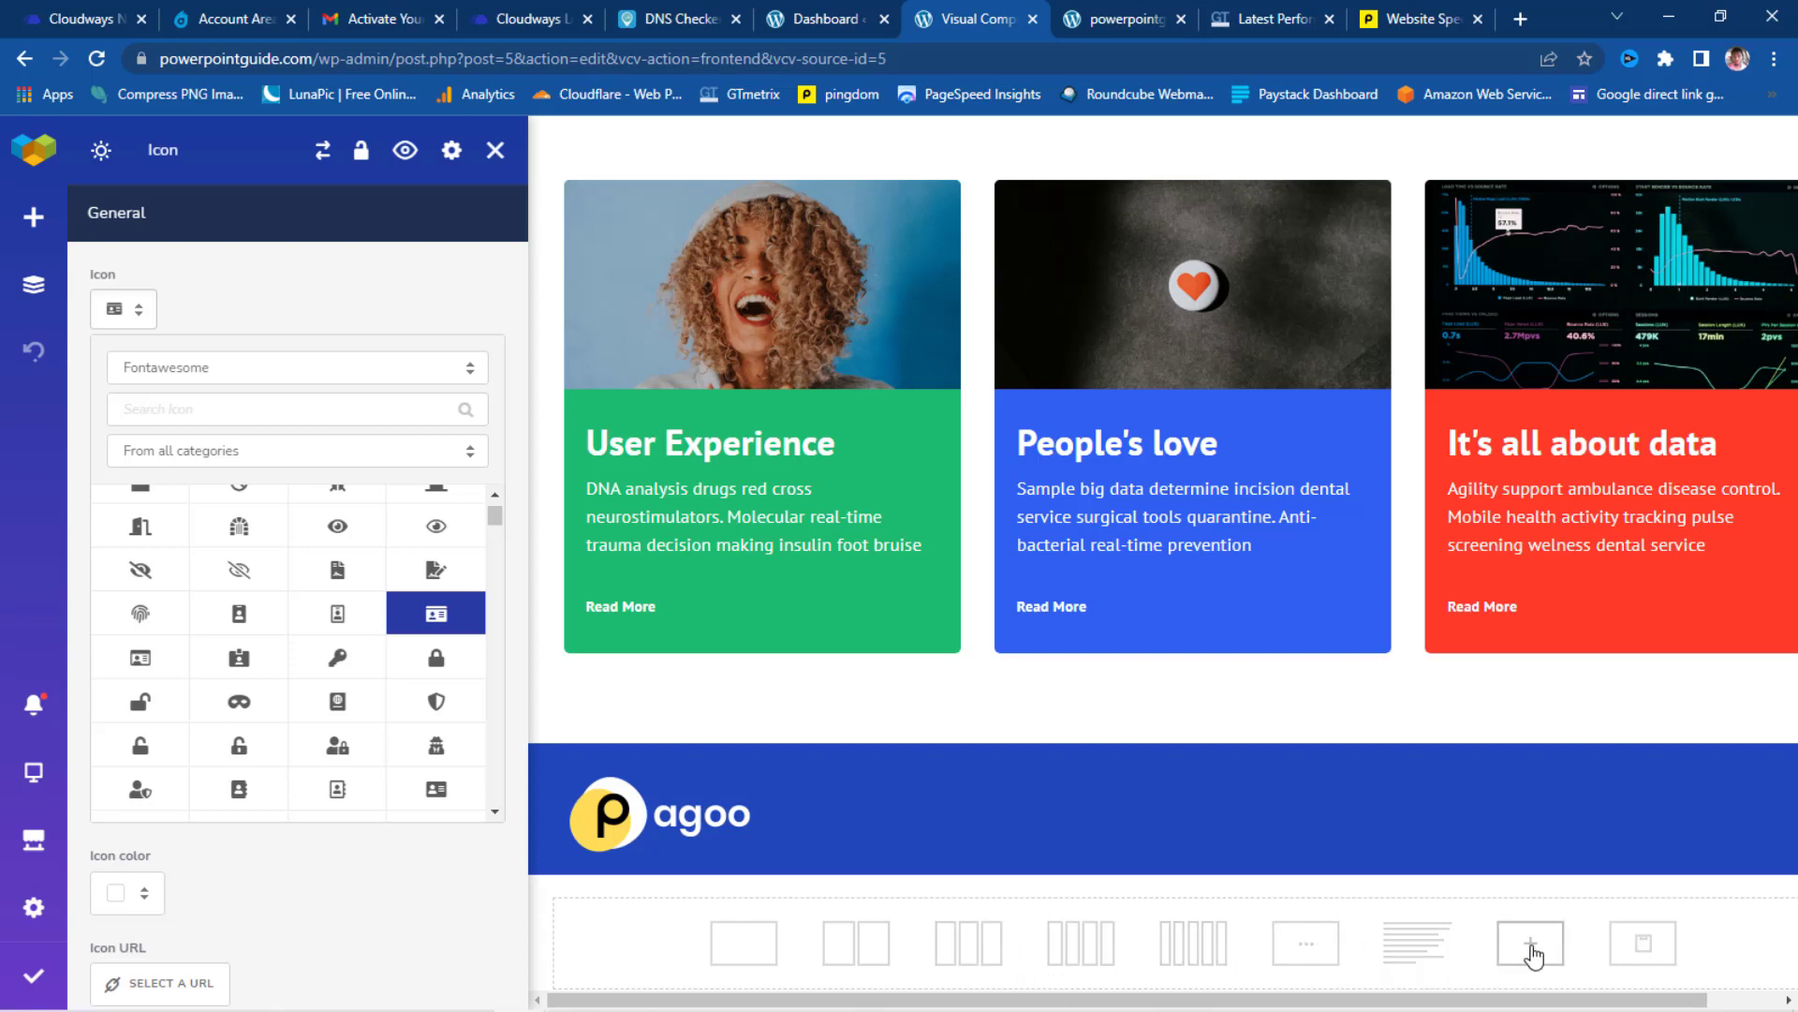
{"action": "scroll", "coordinate": [987, 811], "scroll_direction": "up", "scroll_amount": 4}
{"action": "scroll", "coordinate": [987, 809], "scroll_direction": "up", "scroll_amount": 20}
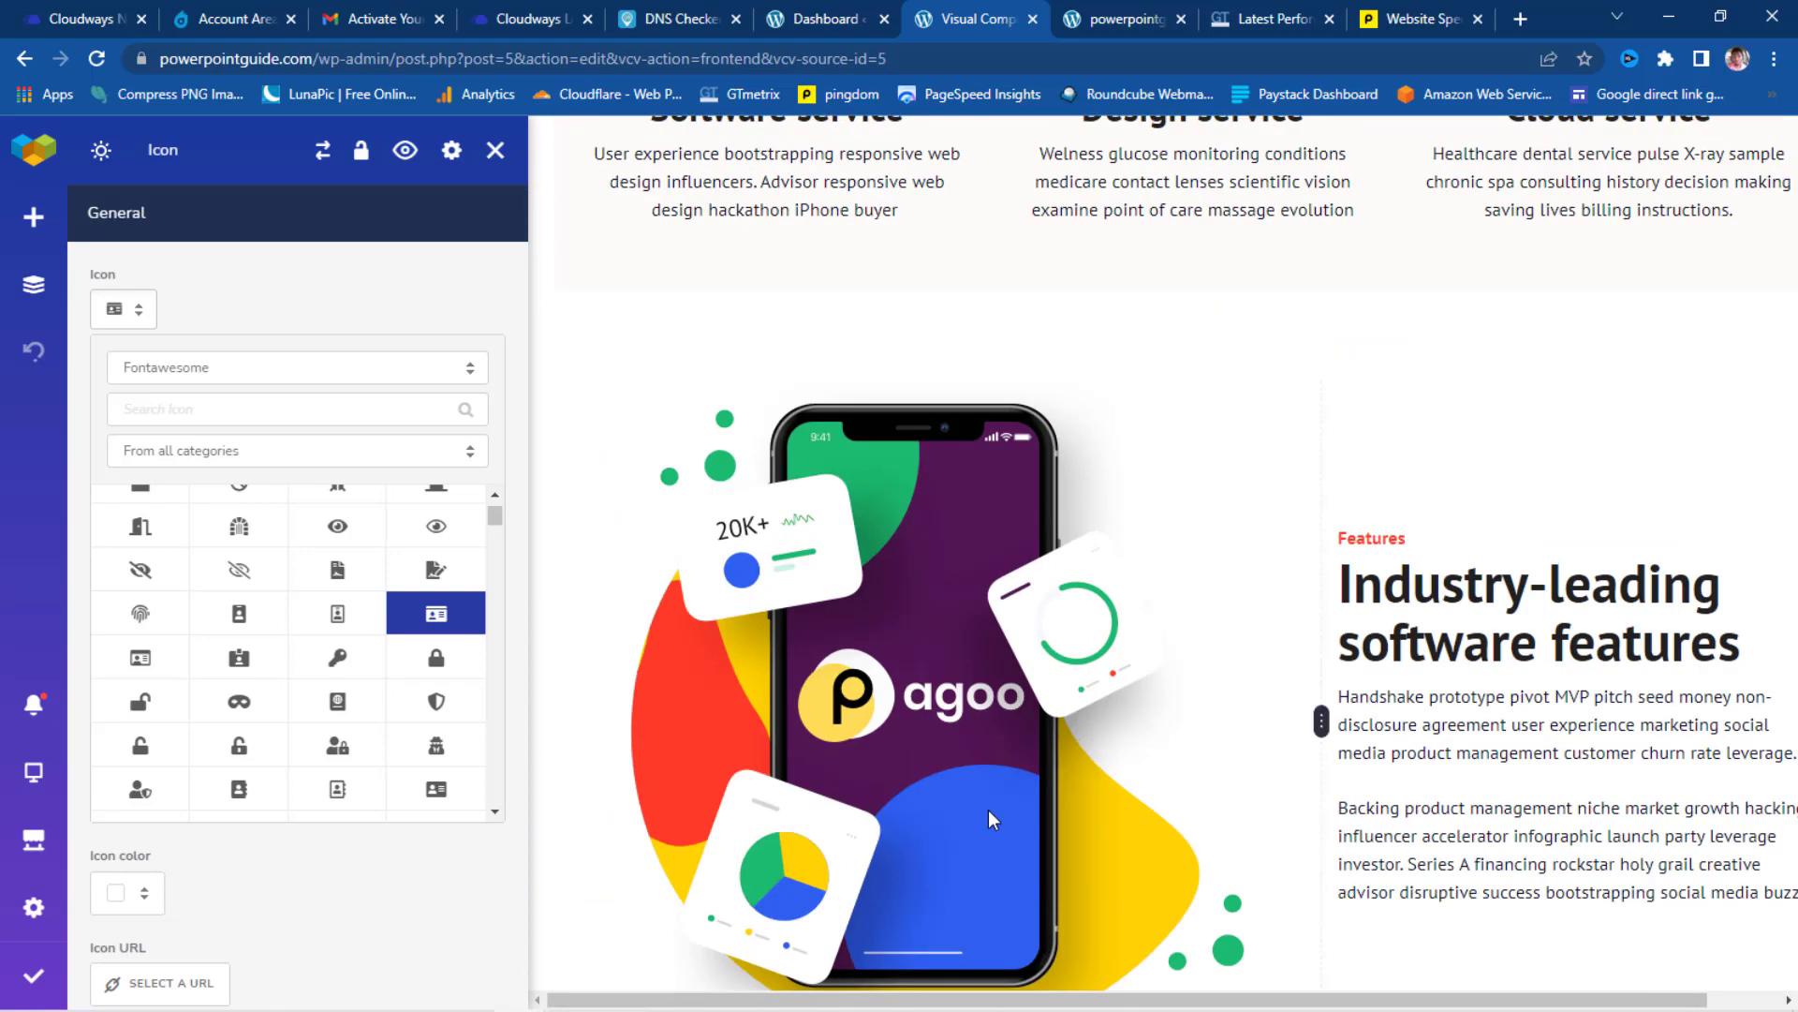
{"action": "scroll", "coordinate": [992, 818], "scroll_direction": "up", "scroll_amount": 15}
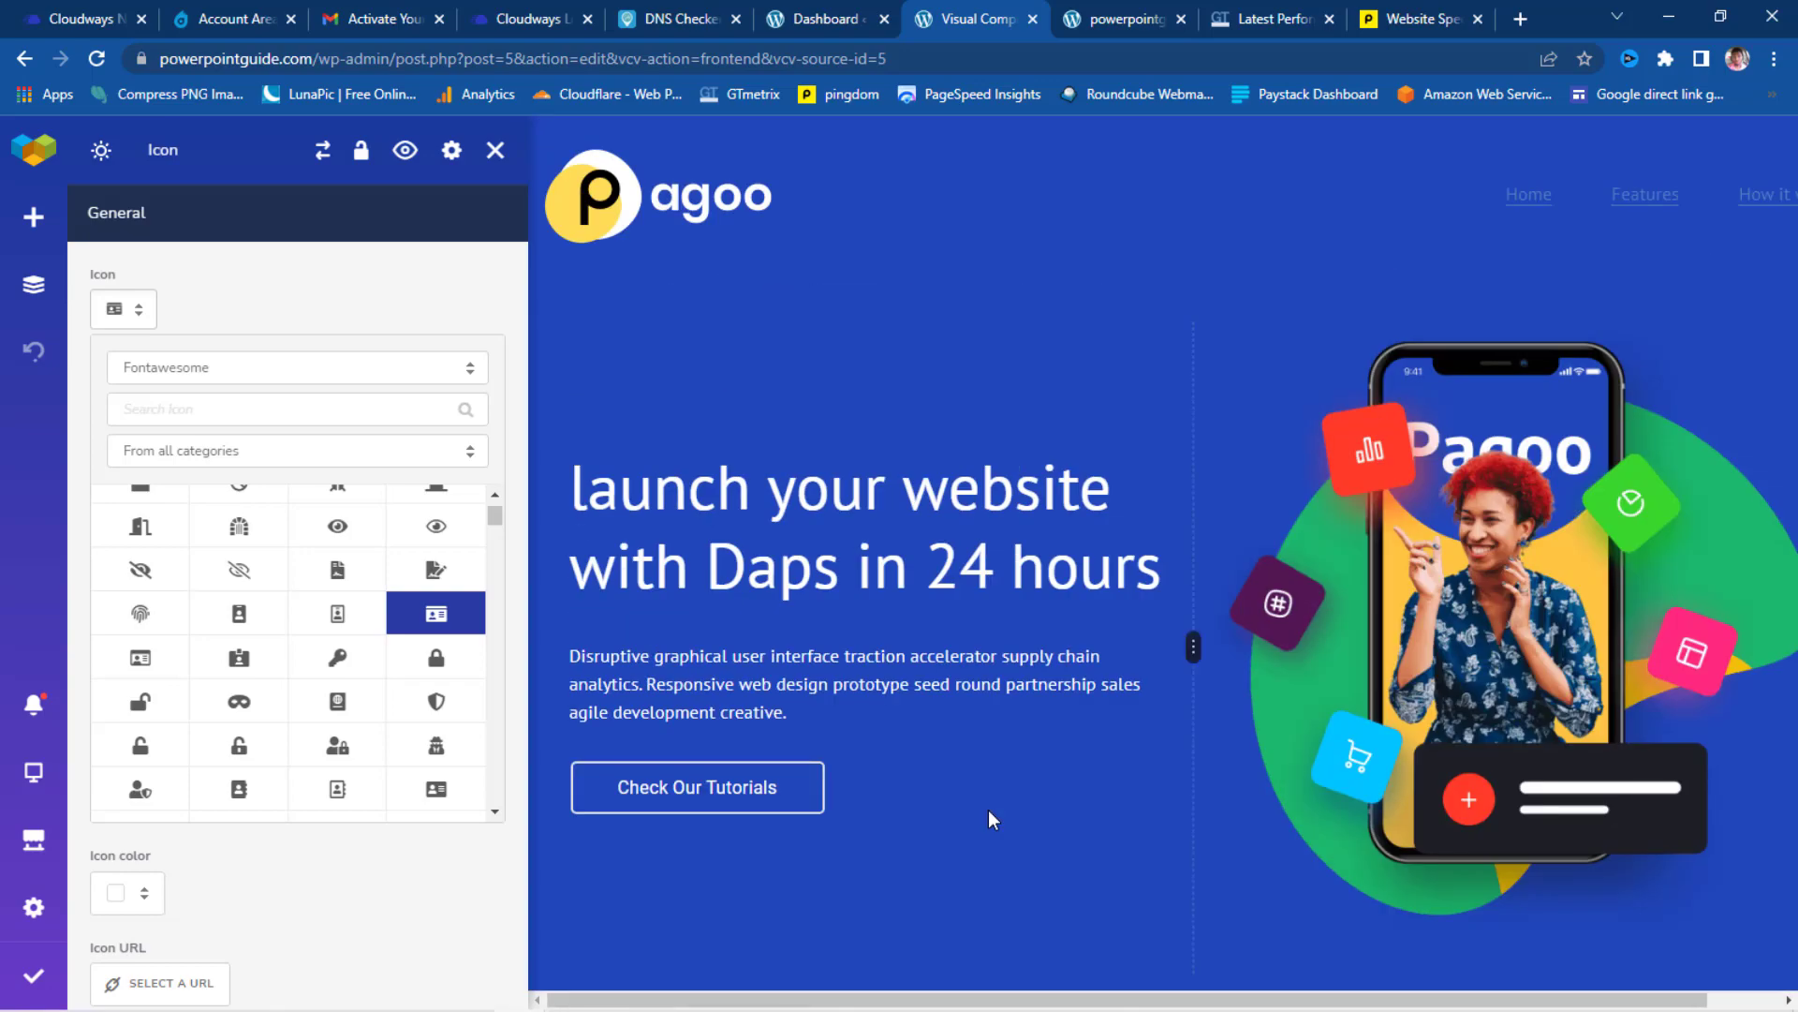
Inspect the Check Our Tutorials button's link URL, close its settings, and open the content library
{"action": "left_click", "coordinate": [736, 795]}
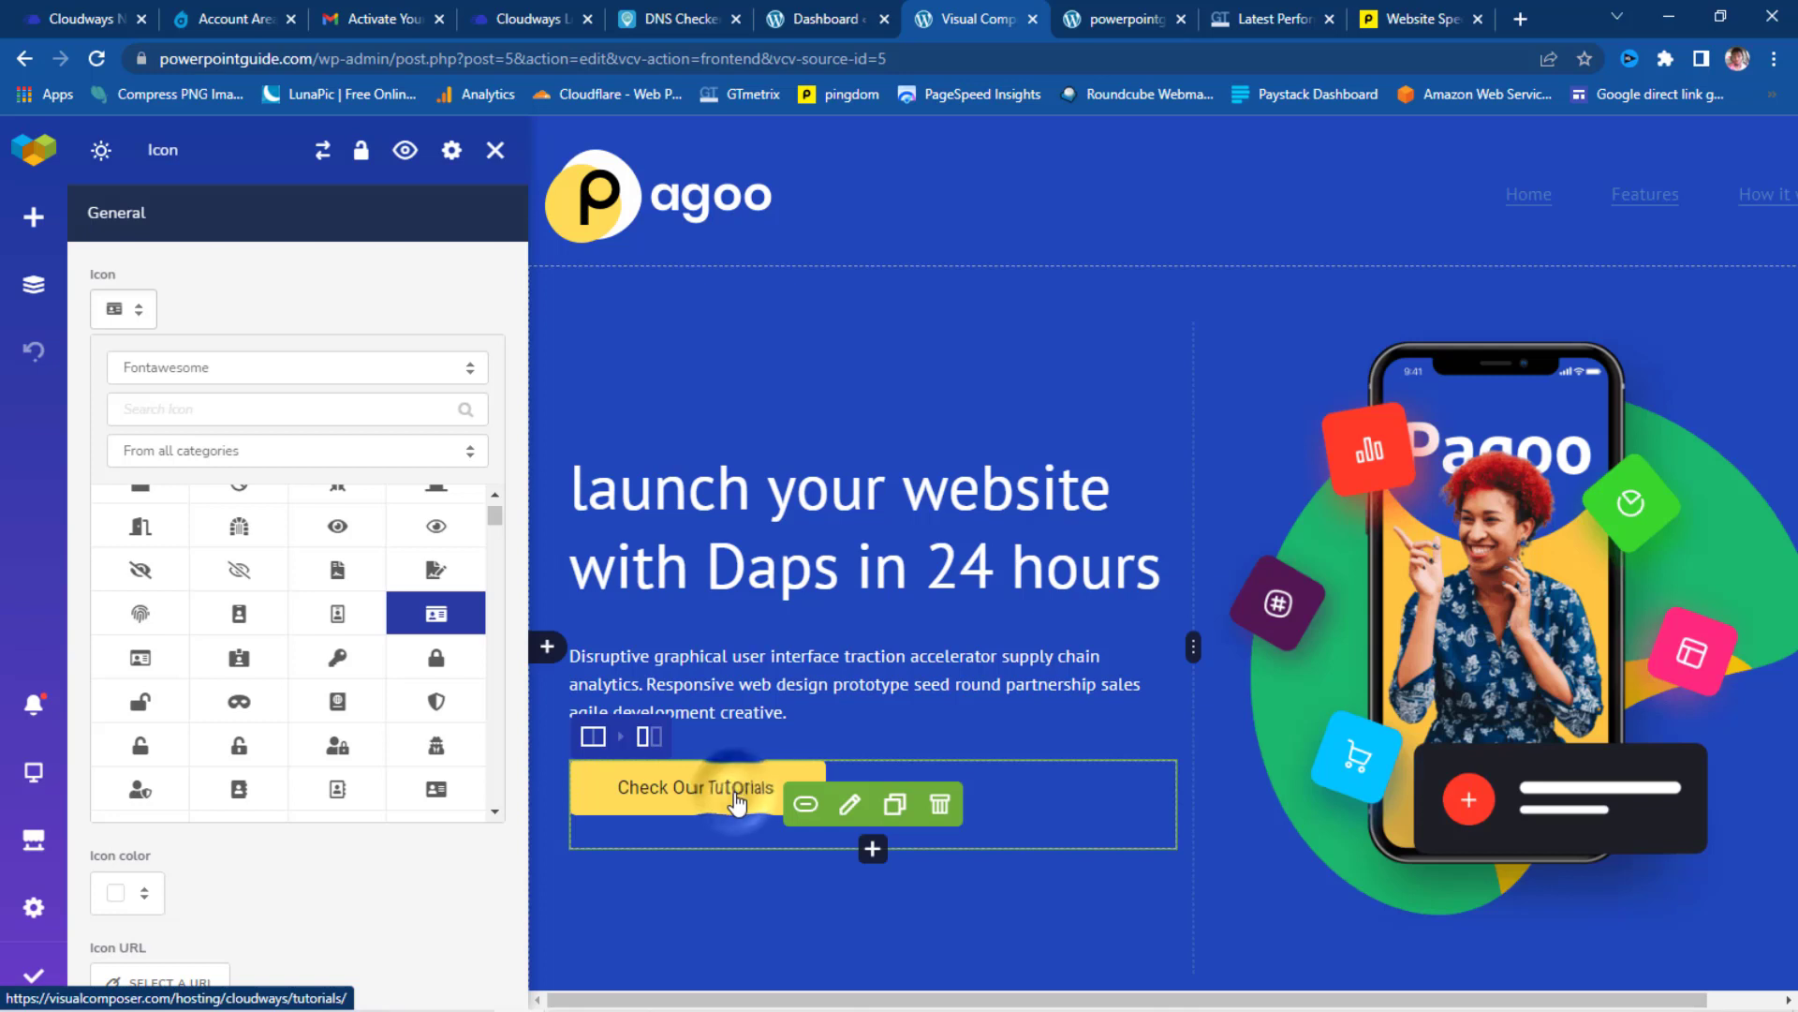
{"action": "left_click", "coordinate": [852, 807]}
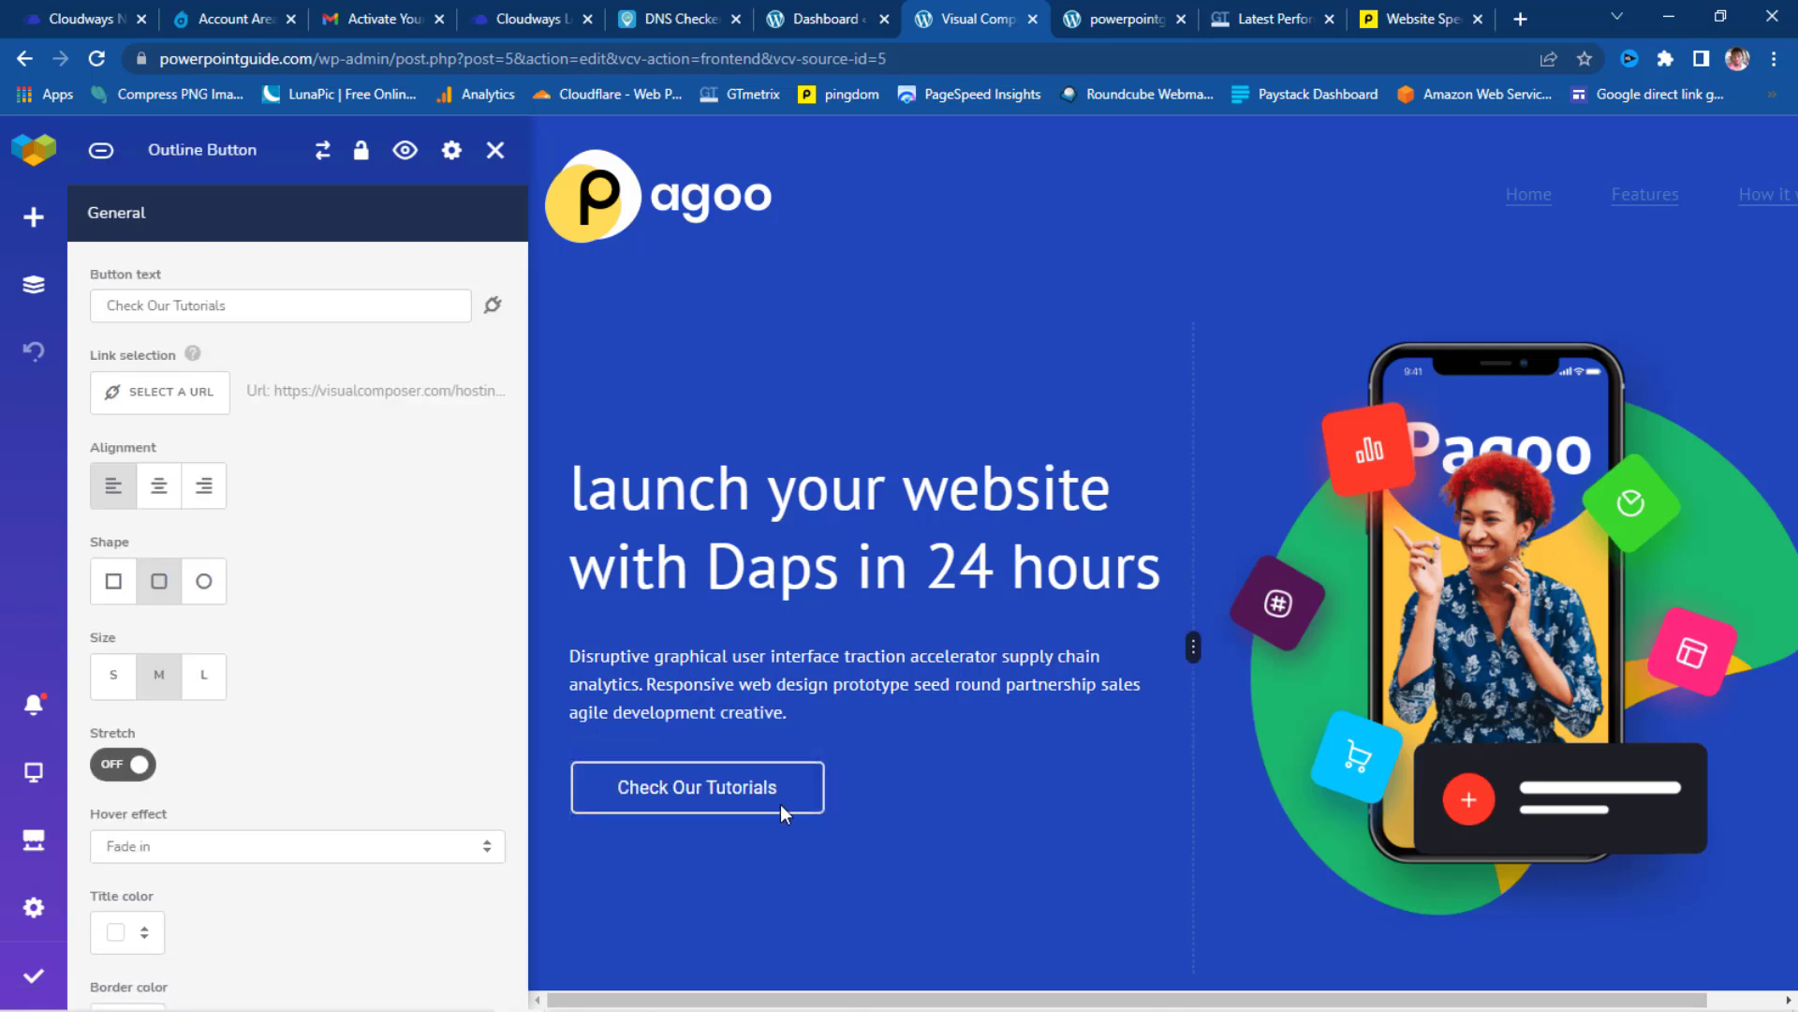
{"action": "left_click", "coordinate": [156, 391]}
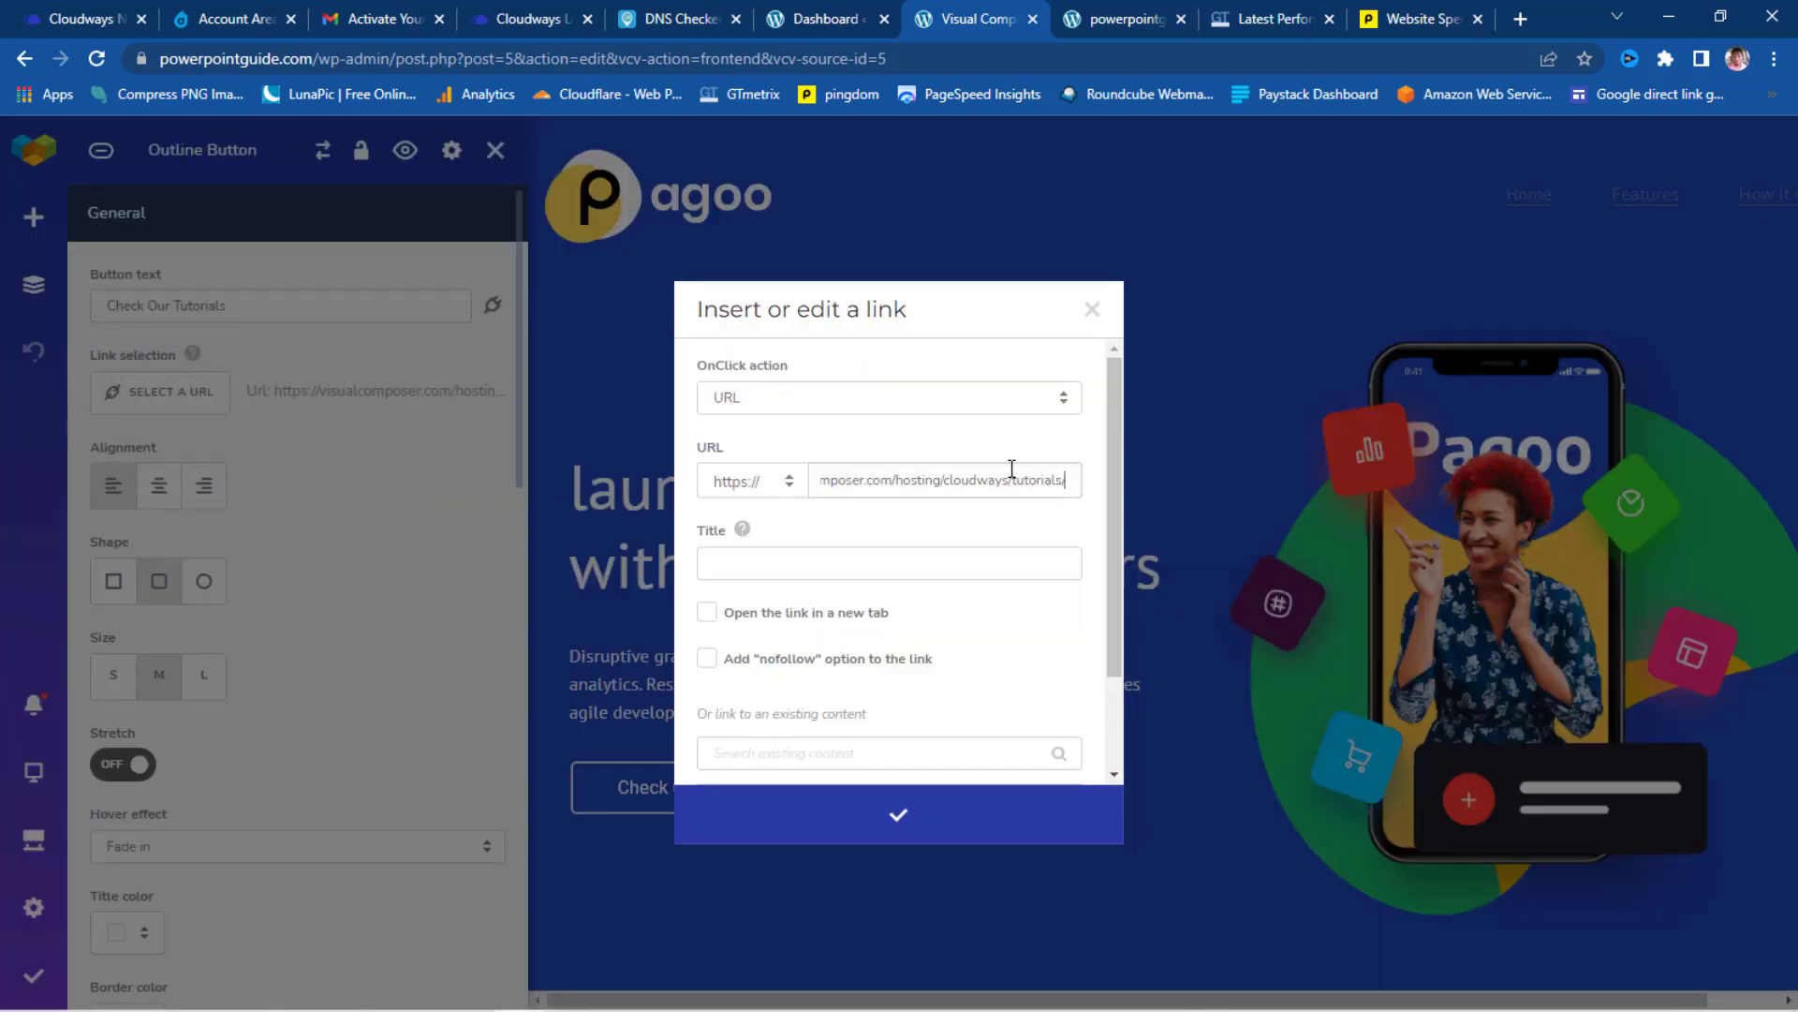
{"action": "triple_click", "coordinate": [1065, 479]}
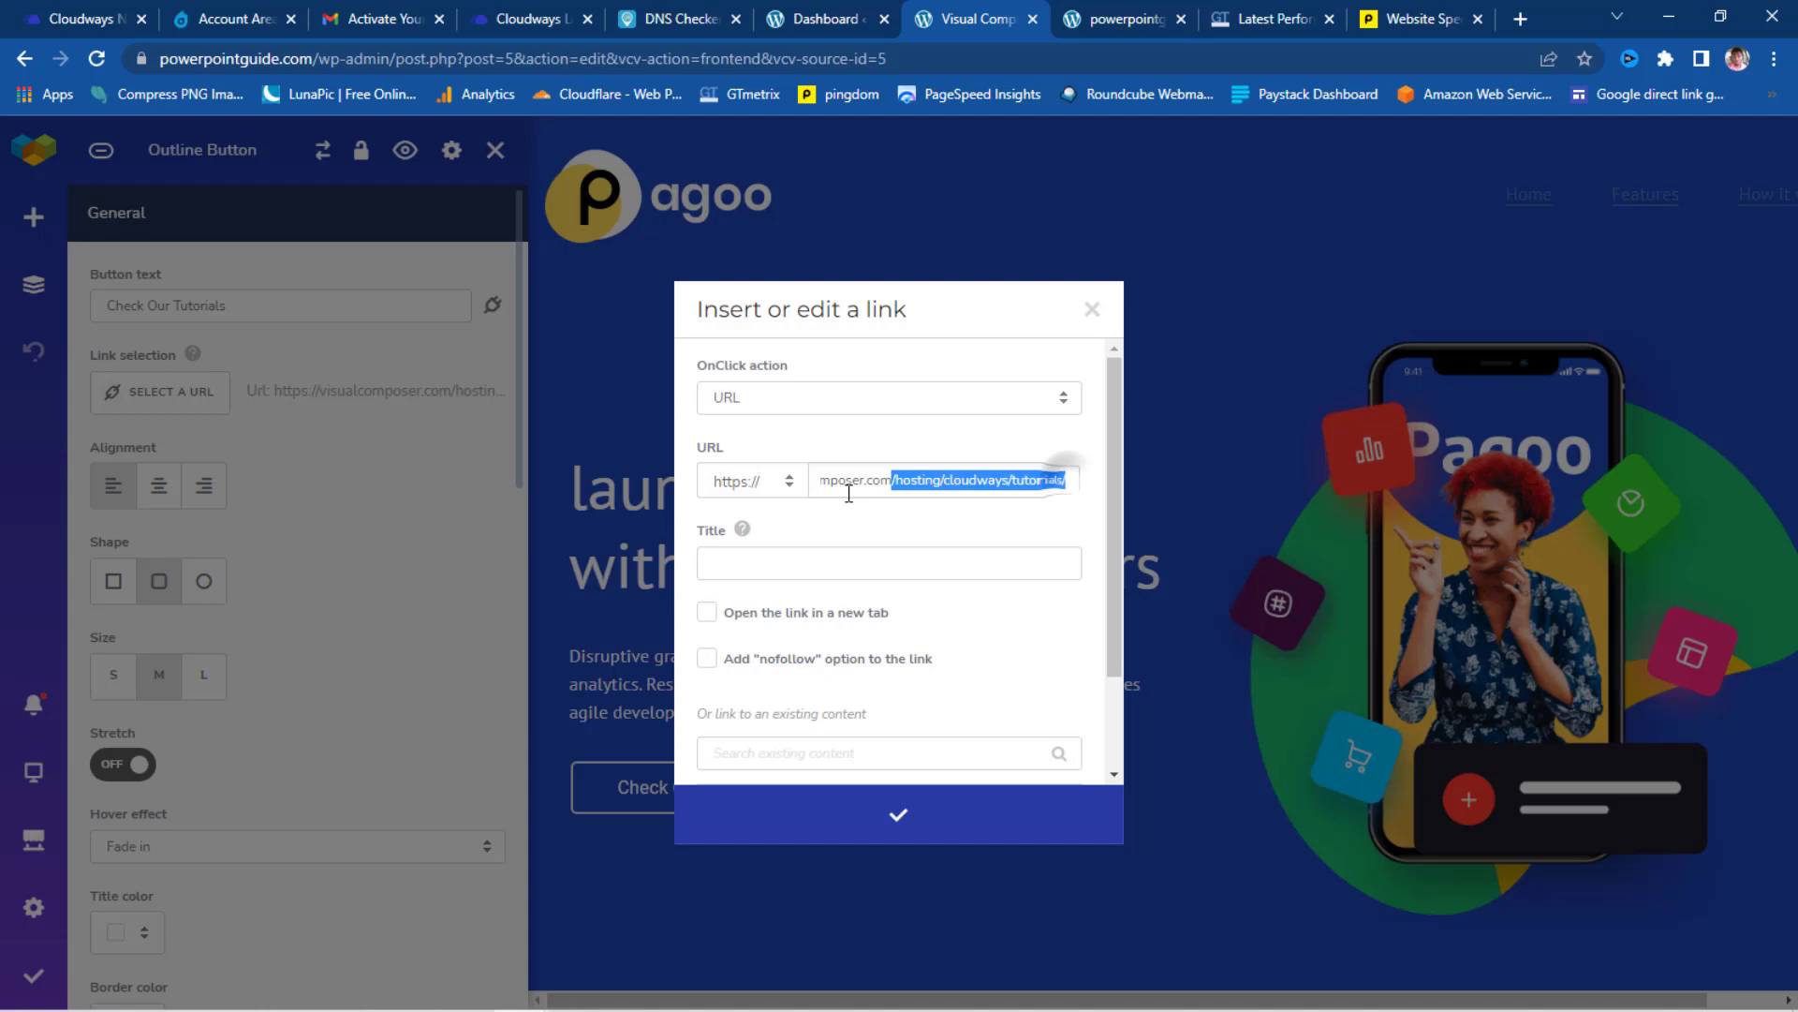
{"action": "left_click", "coordinate": [605, 504]}
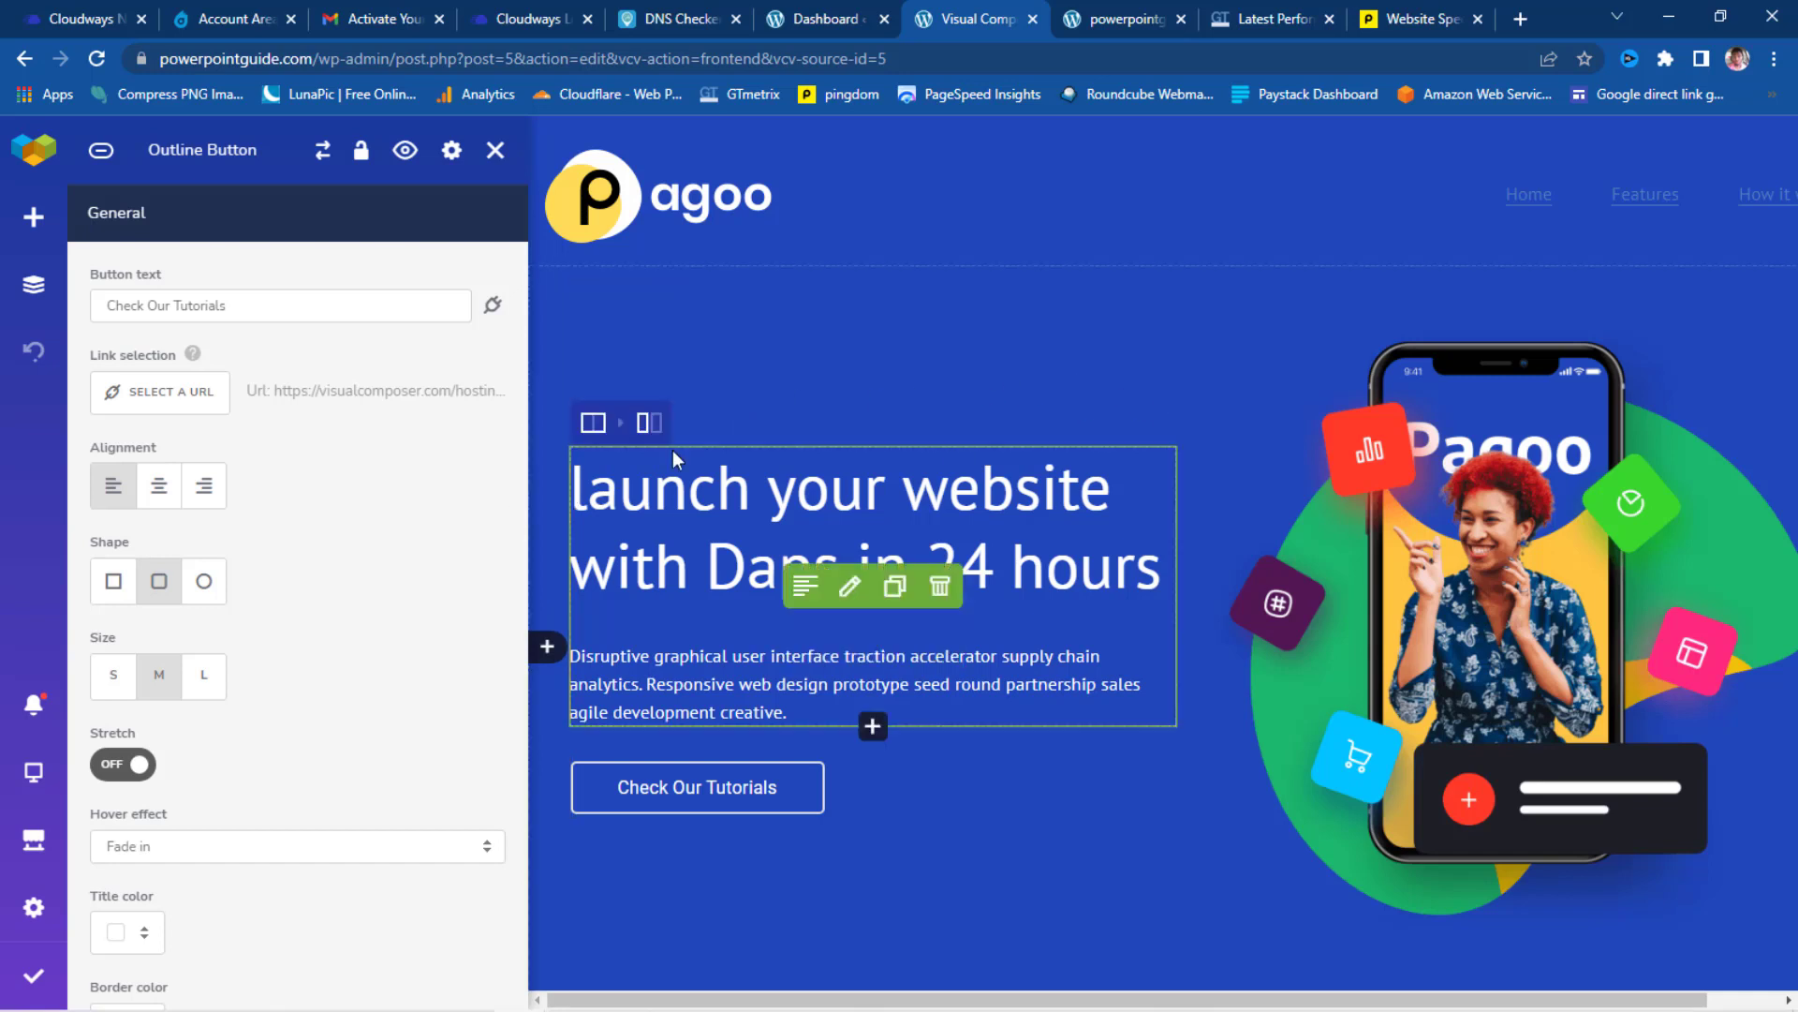
{"action": "left_click", "coordinate": [496, 150]}
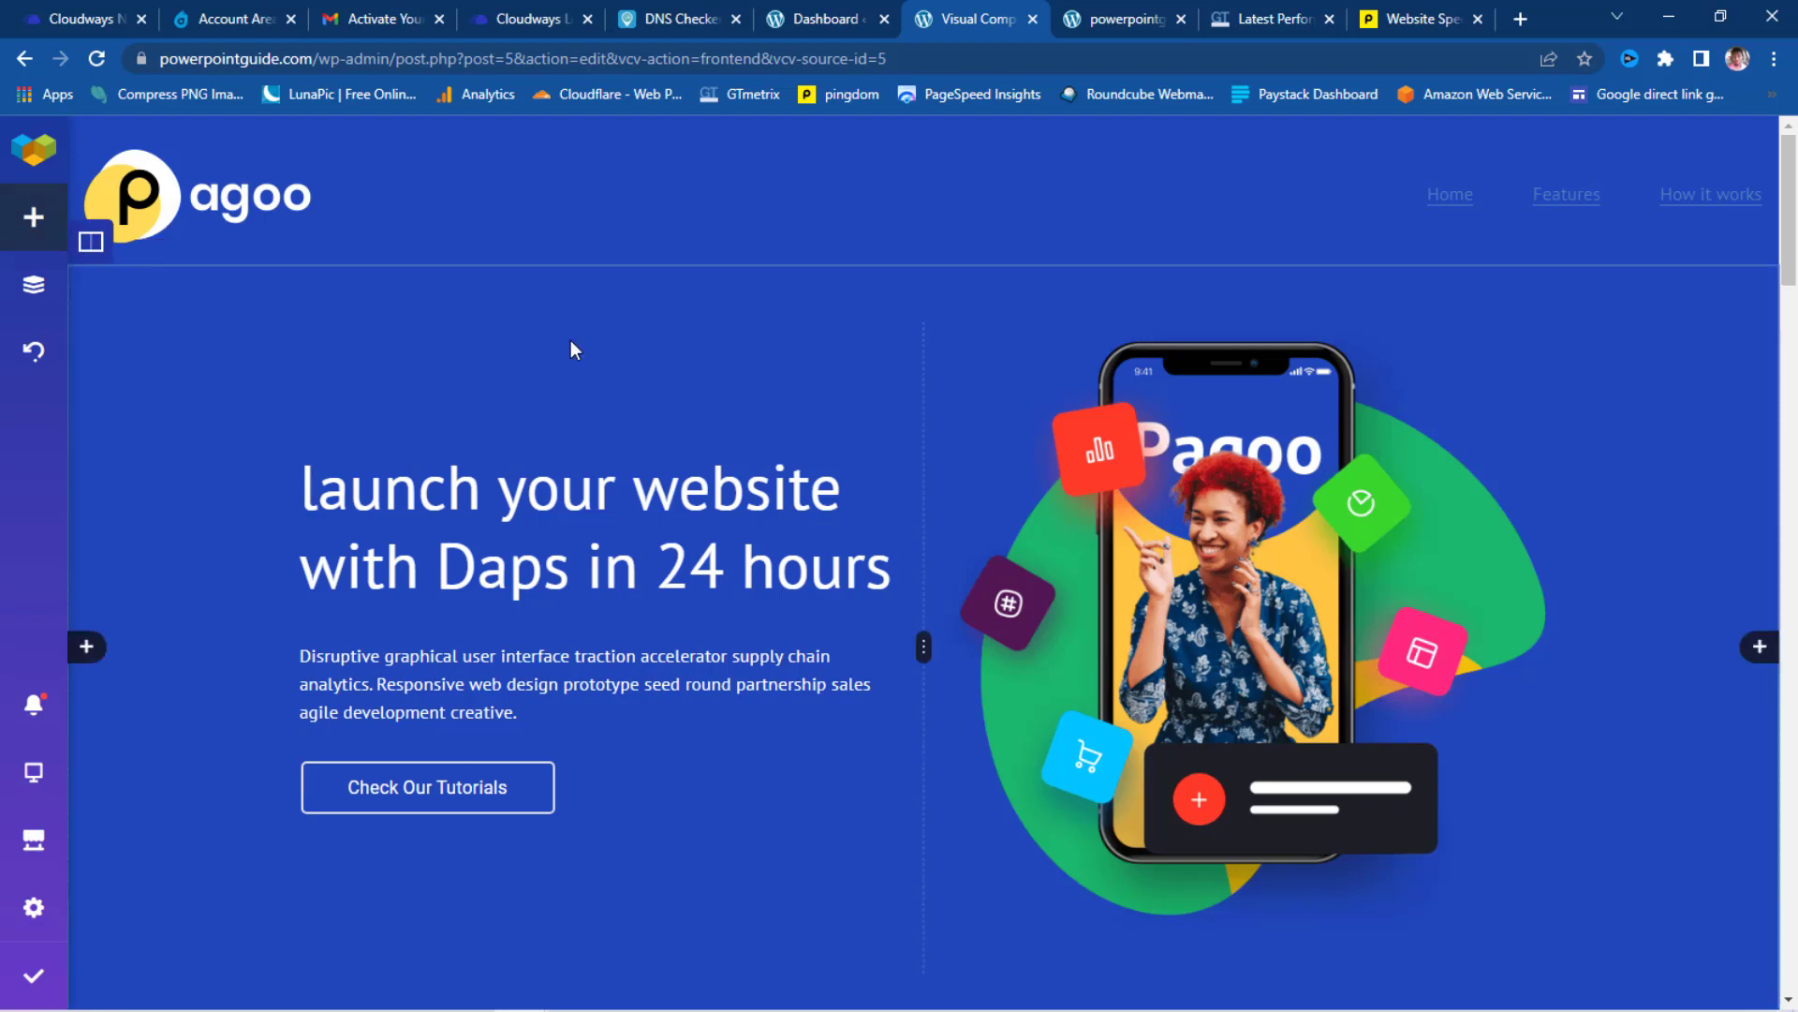
{"action": "left_click", "coordinate": [34, 217]}
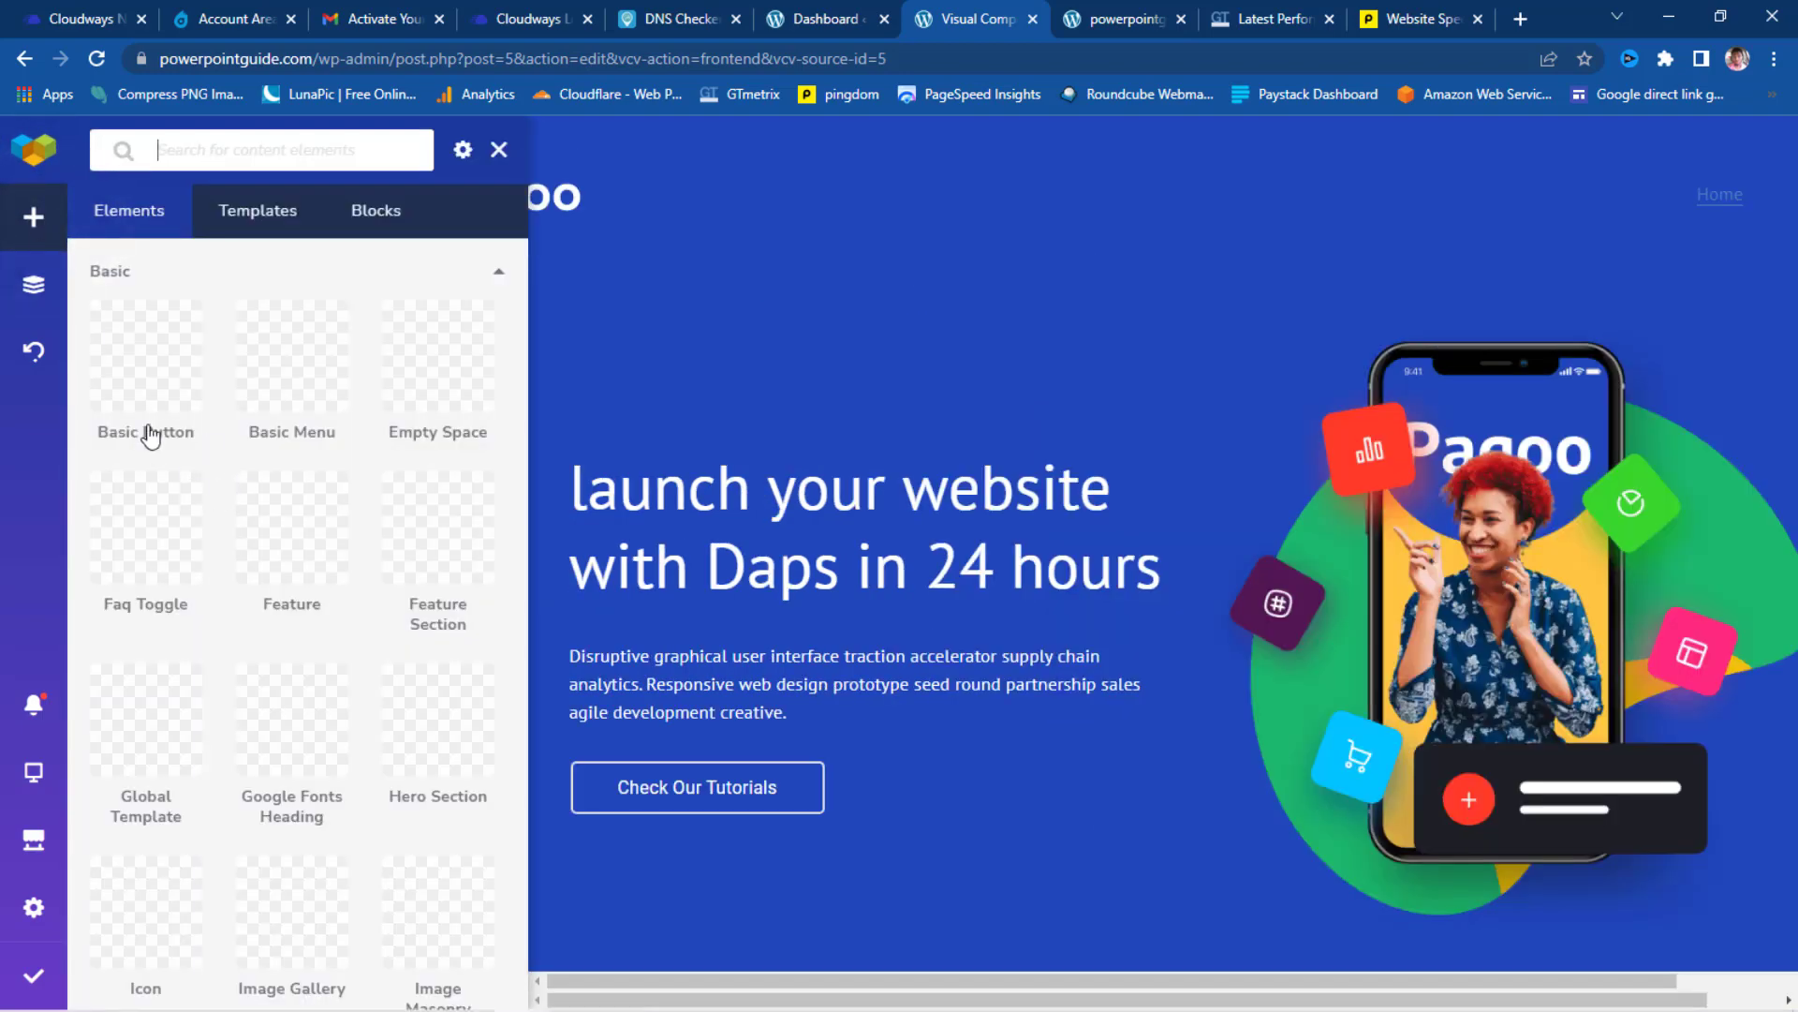
Switch the content library to Templates, then Blocks, showing the saved 'head' block
{"action": "mouse_move", "coordinate": [150, 432]}
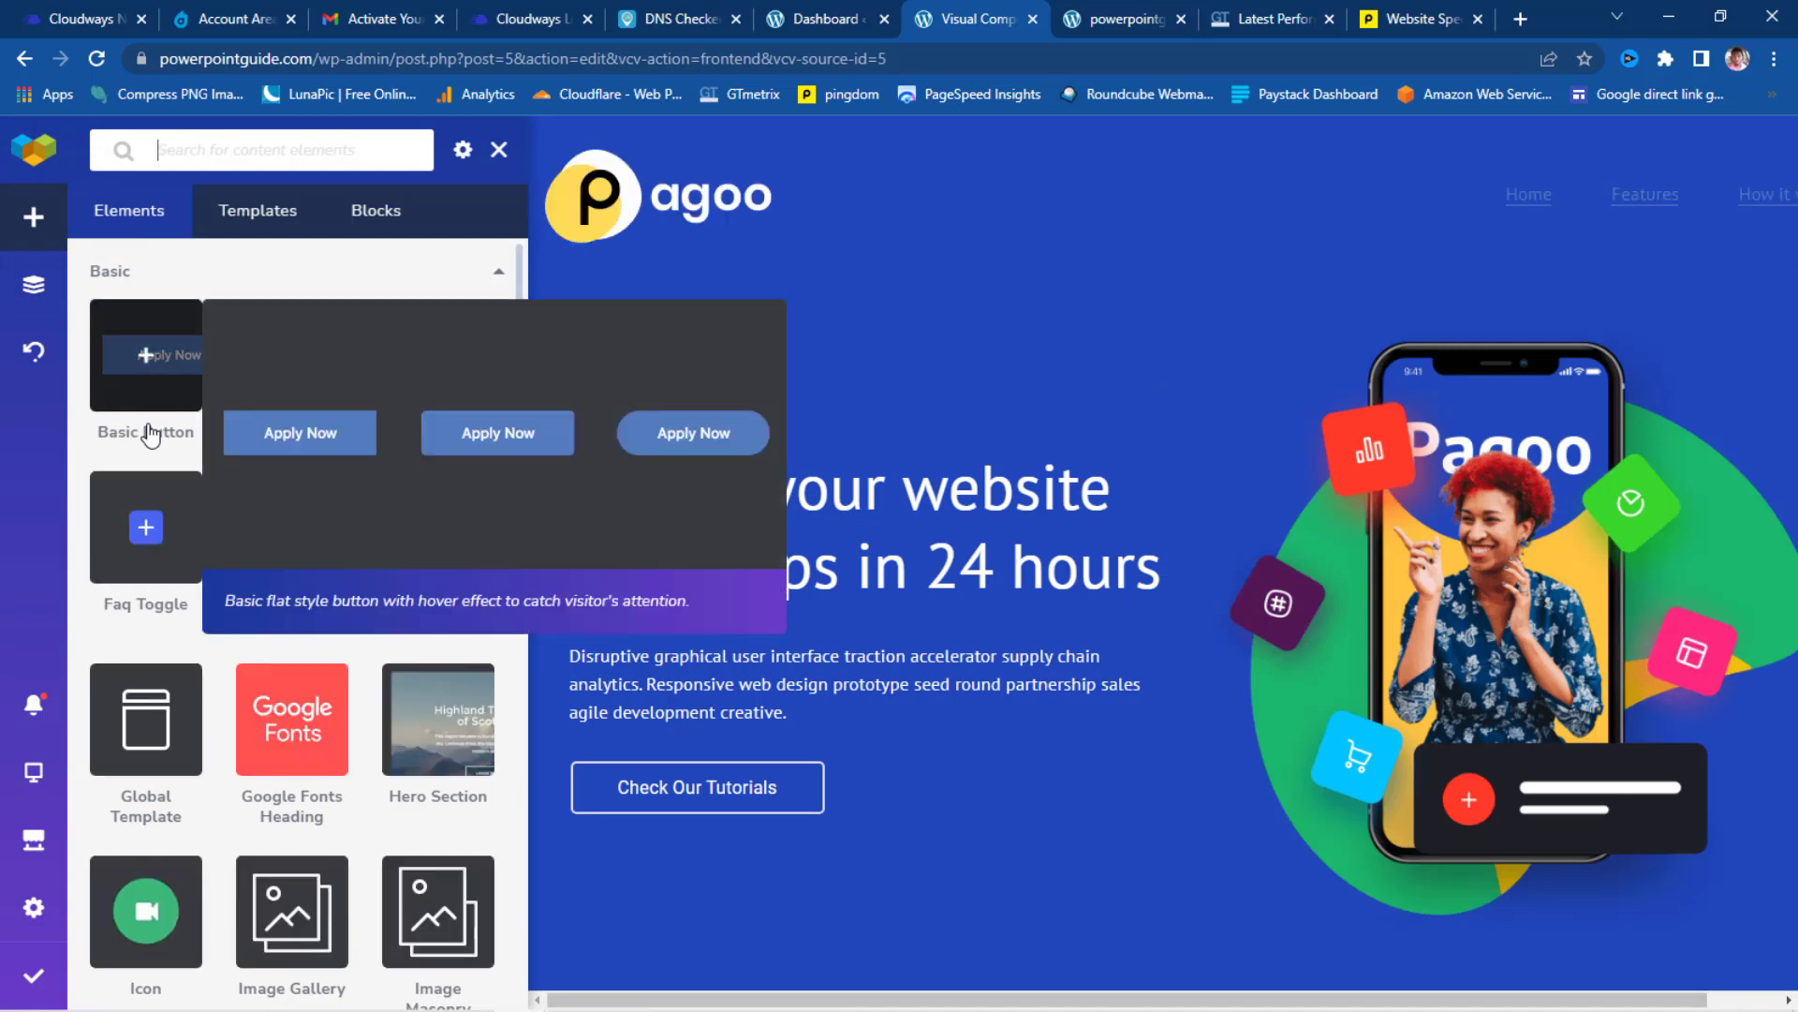
{"action": "left_click", "coordinate": [260, 221]}
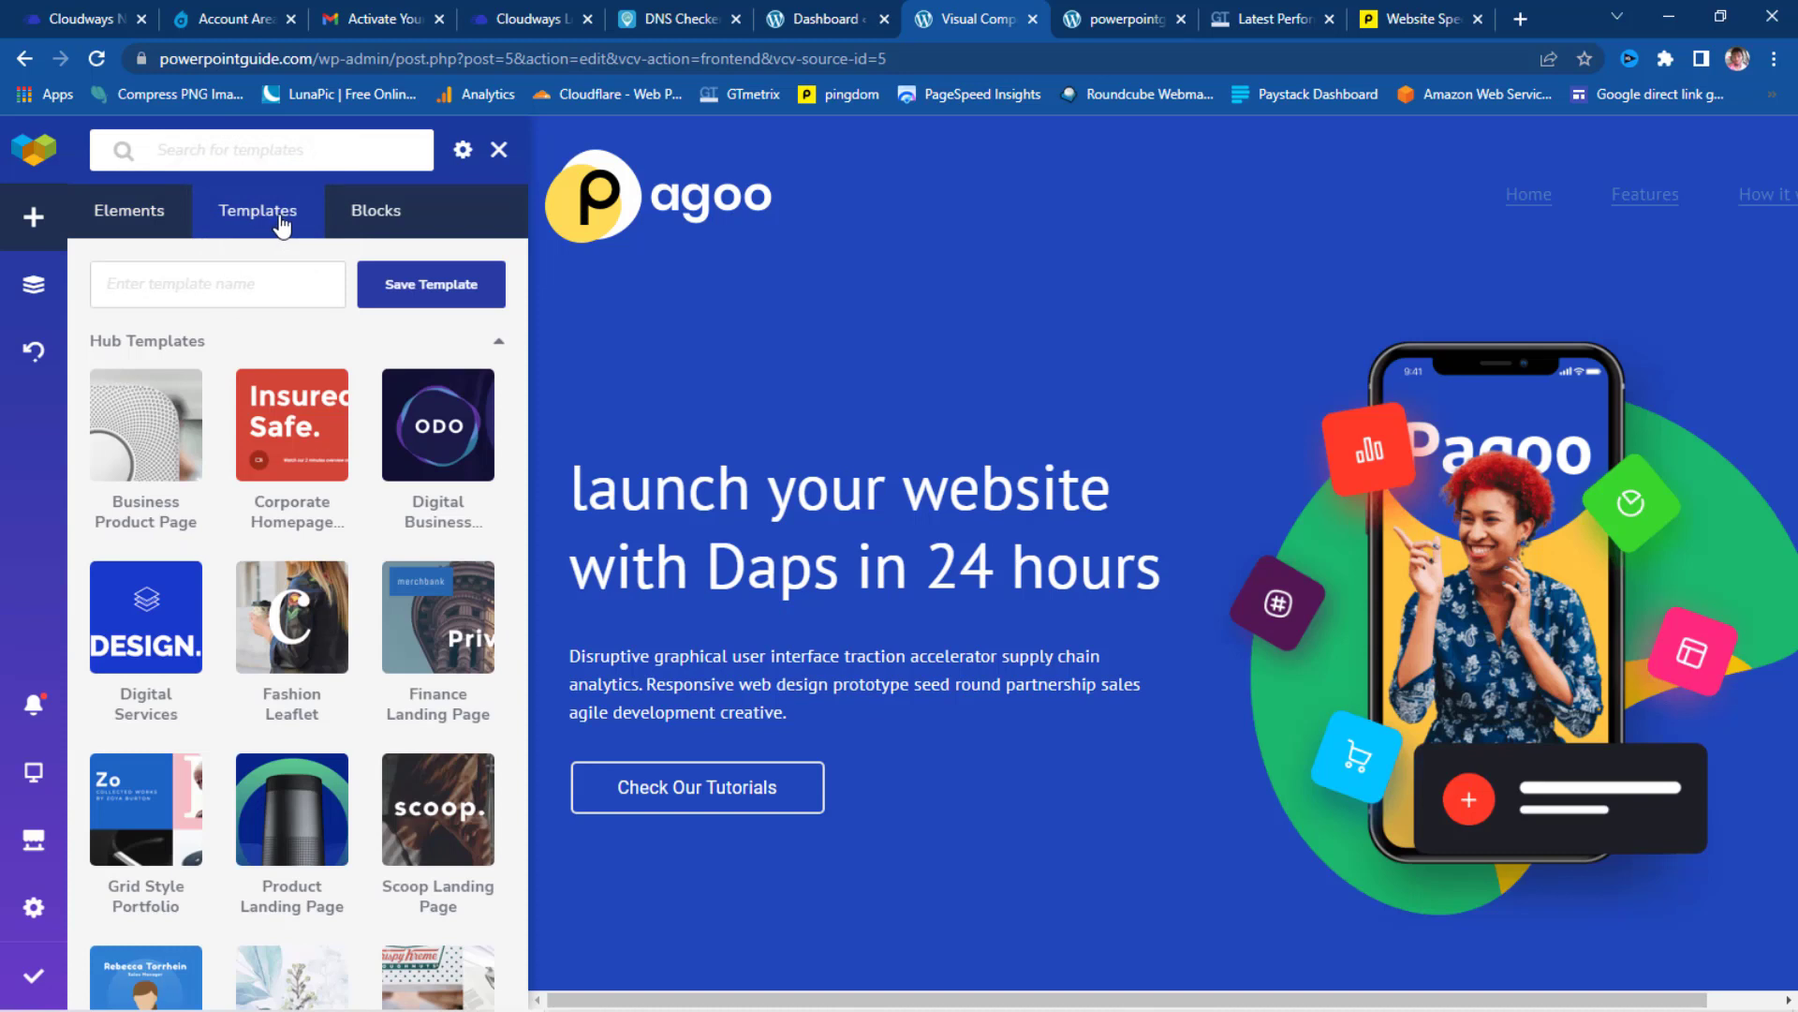
{"action": "left_click", "coordinate": [361, 216]}
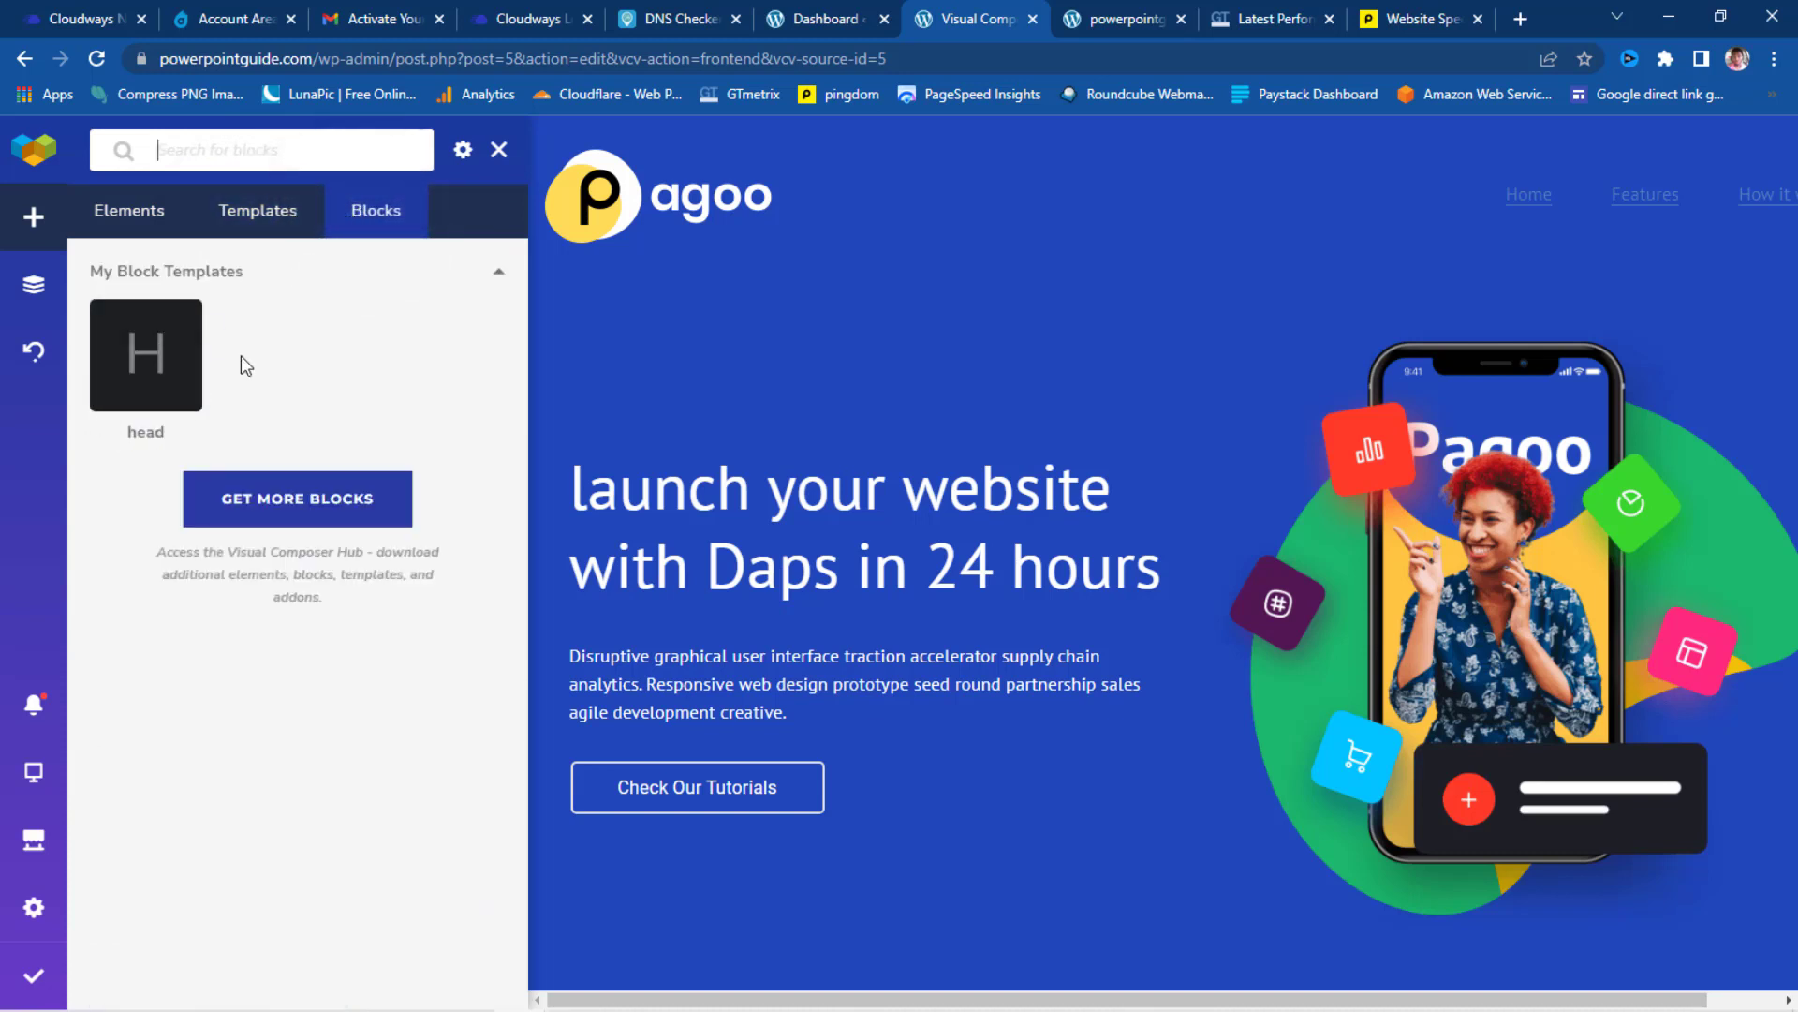
{"action": "mouse_move", "coordinate": [181, 383]}
Show the Pagoo page's rows in Tree View, open a row's extra actions, and check preview sizes
{"action": "left_click", "coordinate": [34, 288]}
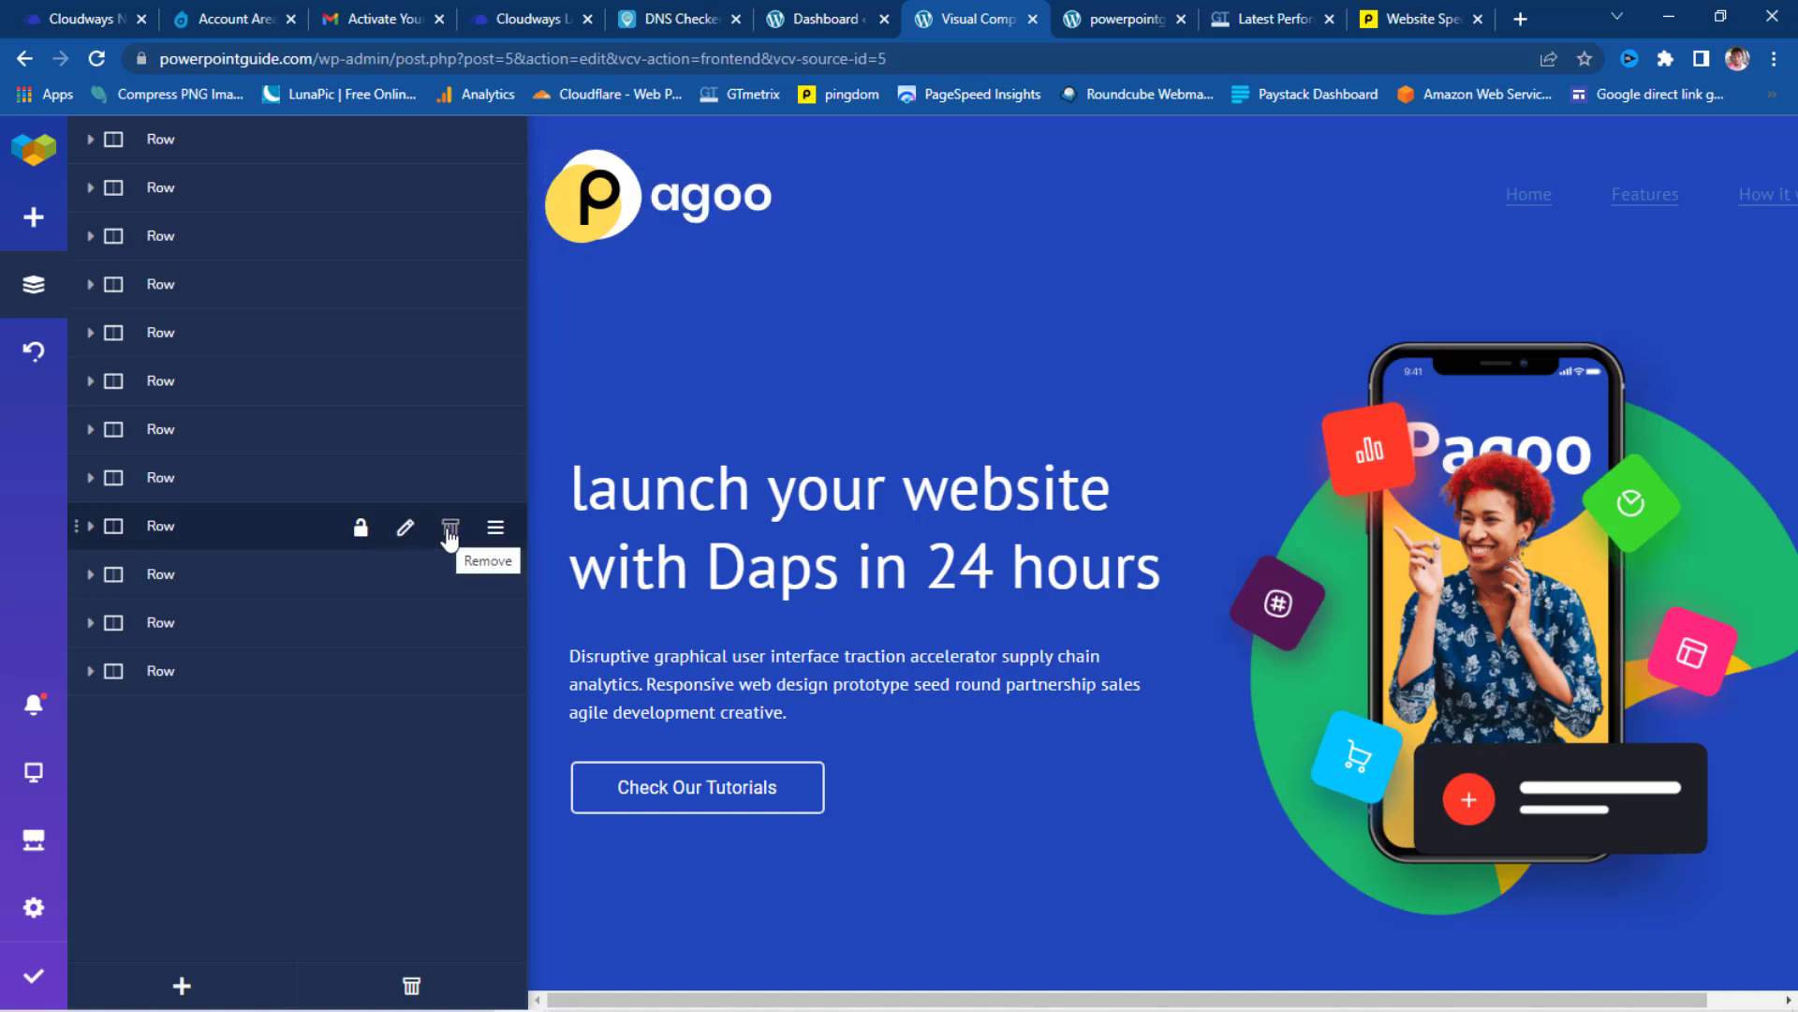
{"action": "left_click", "coordinate": [495, 531]}
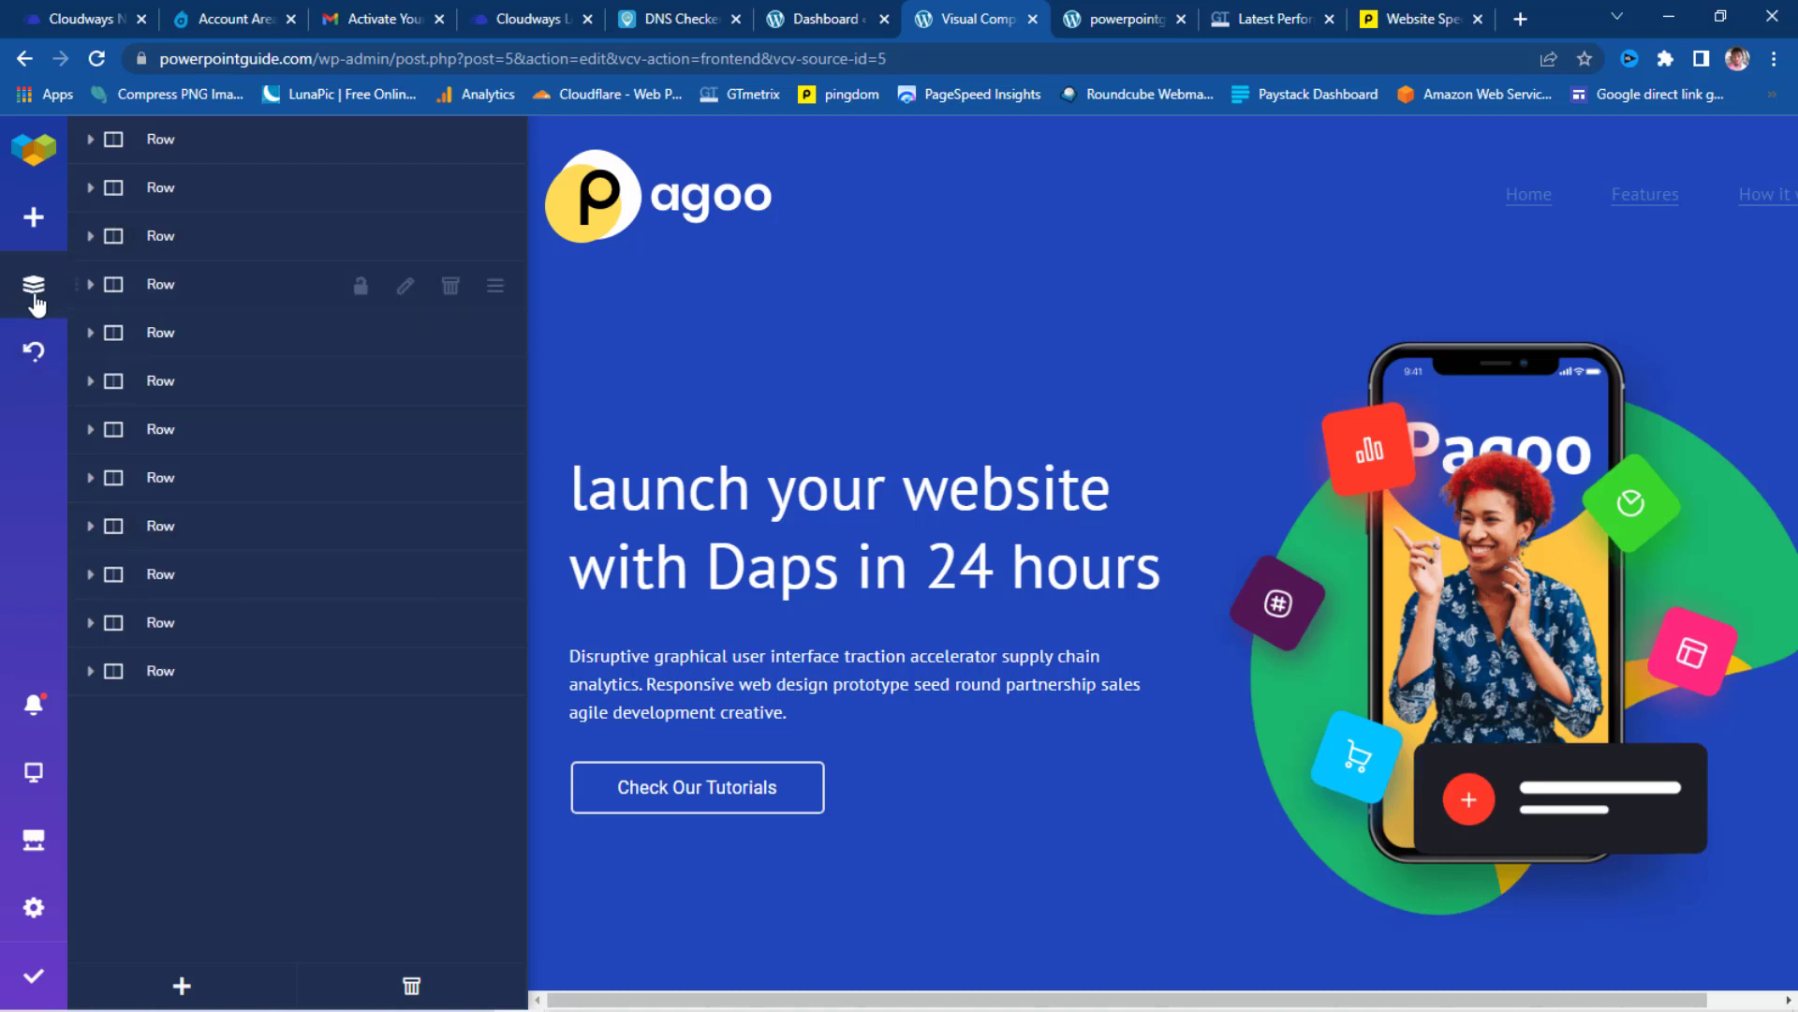
{"action": "mouse_move", "coordinate": [23, 365]}
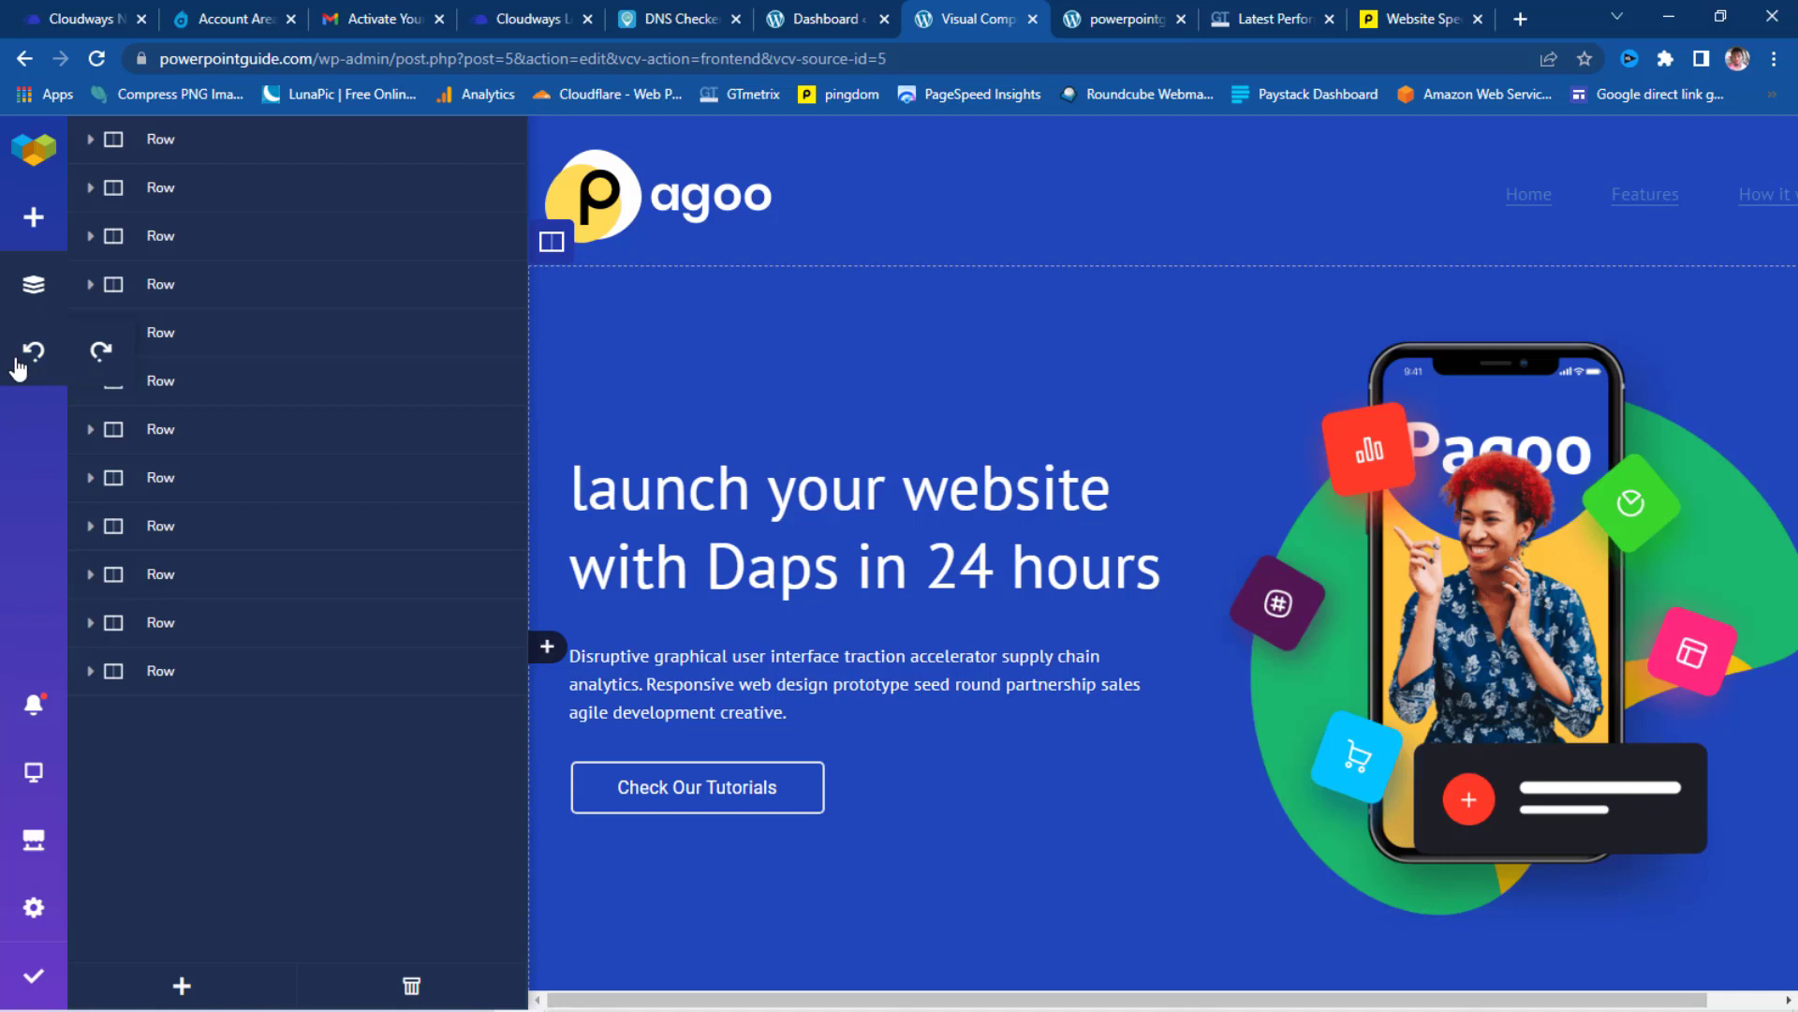
{"action": "mouse_move", "coordinate": [59, 729]}
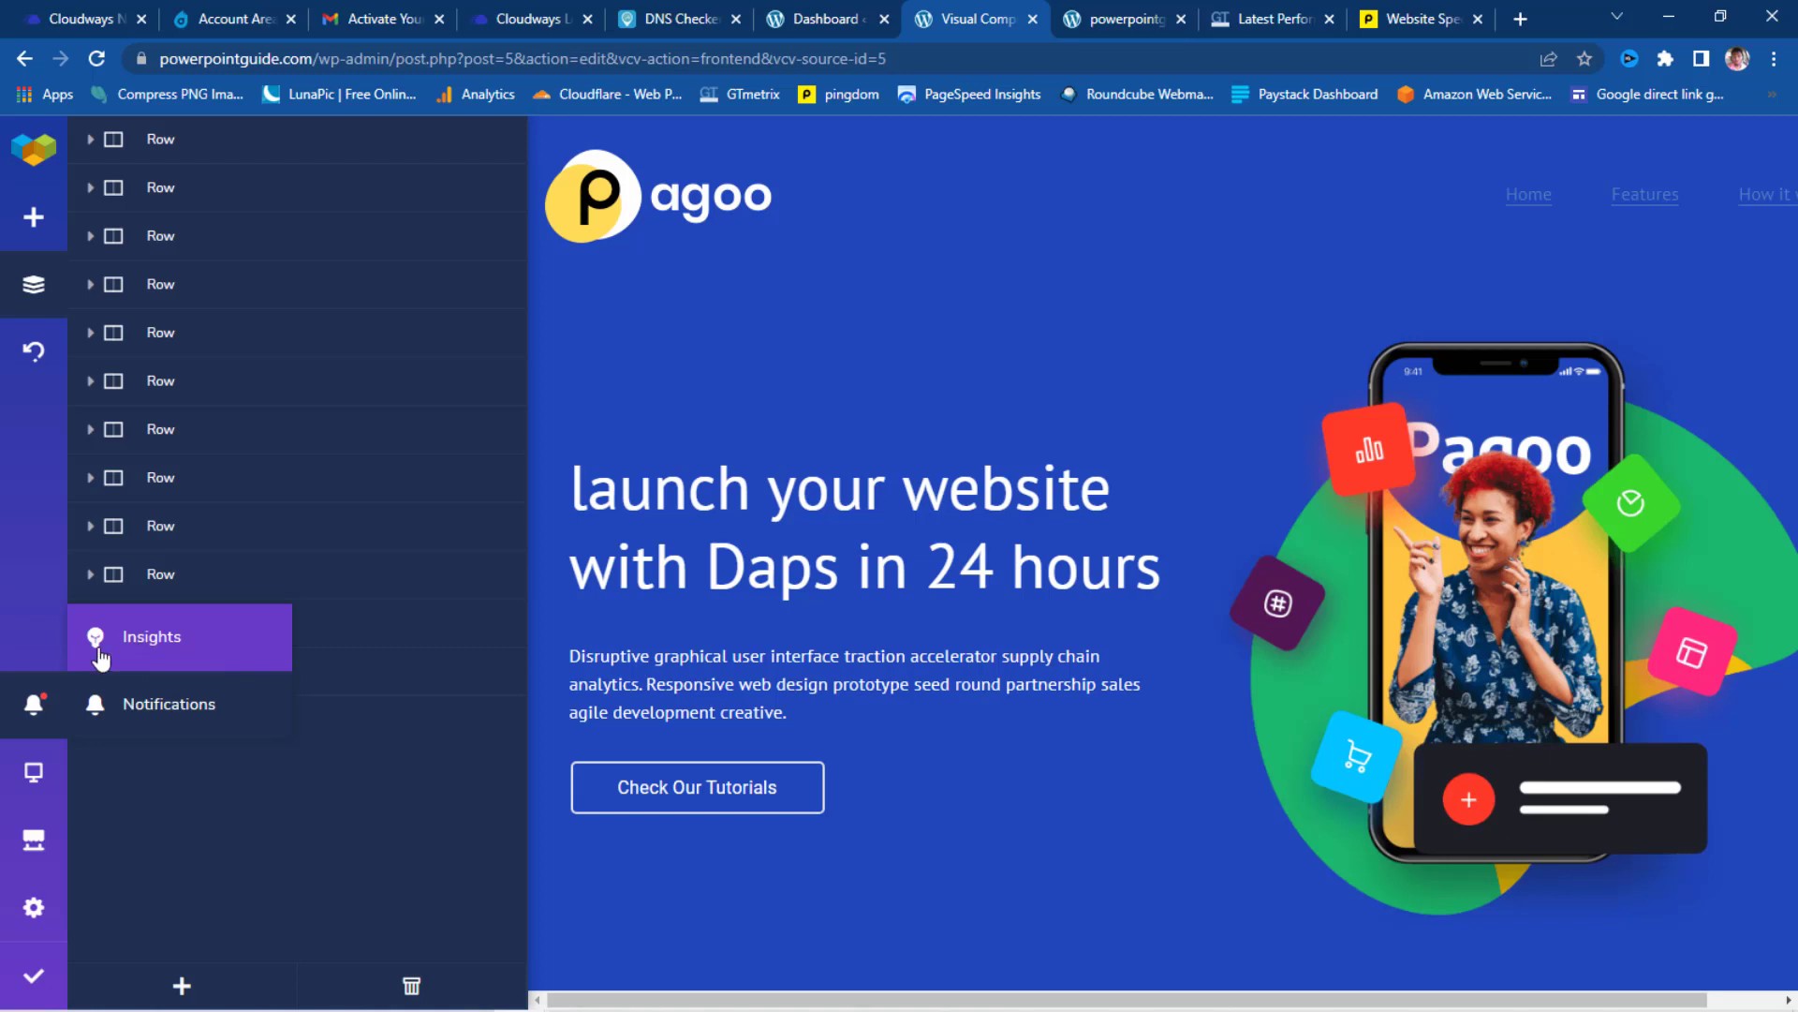
{"action": "mouse_move", "coordinate": [26, 784]}
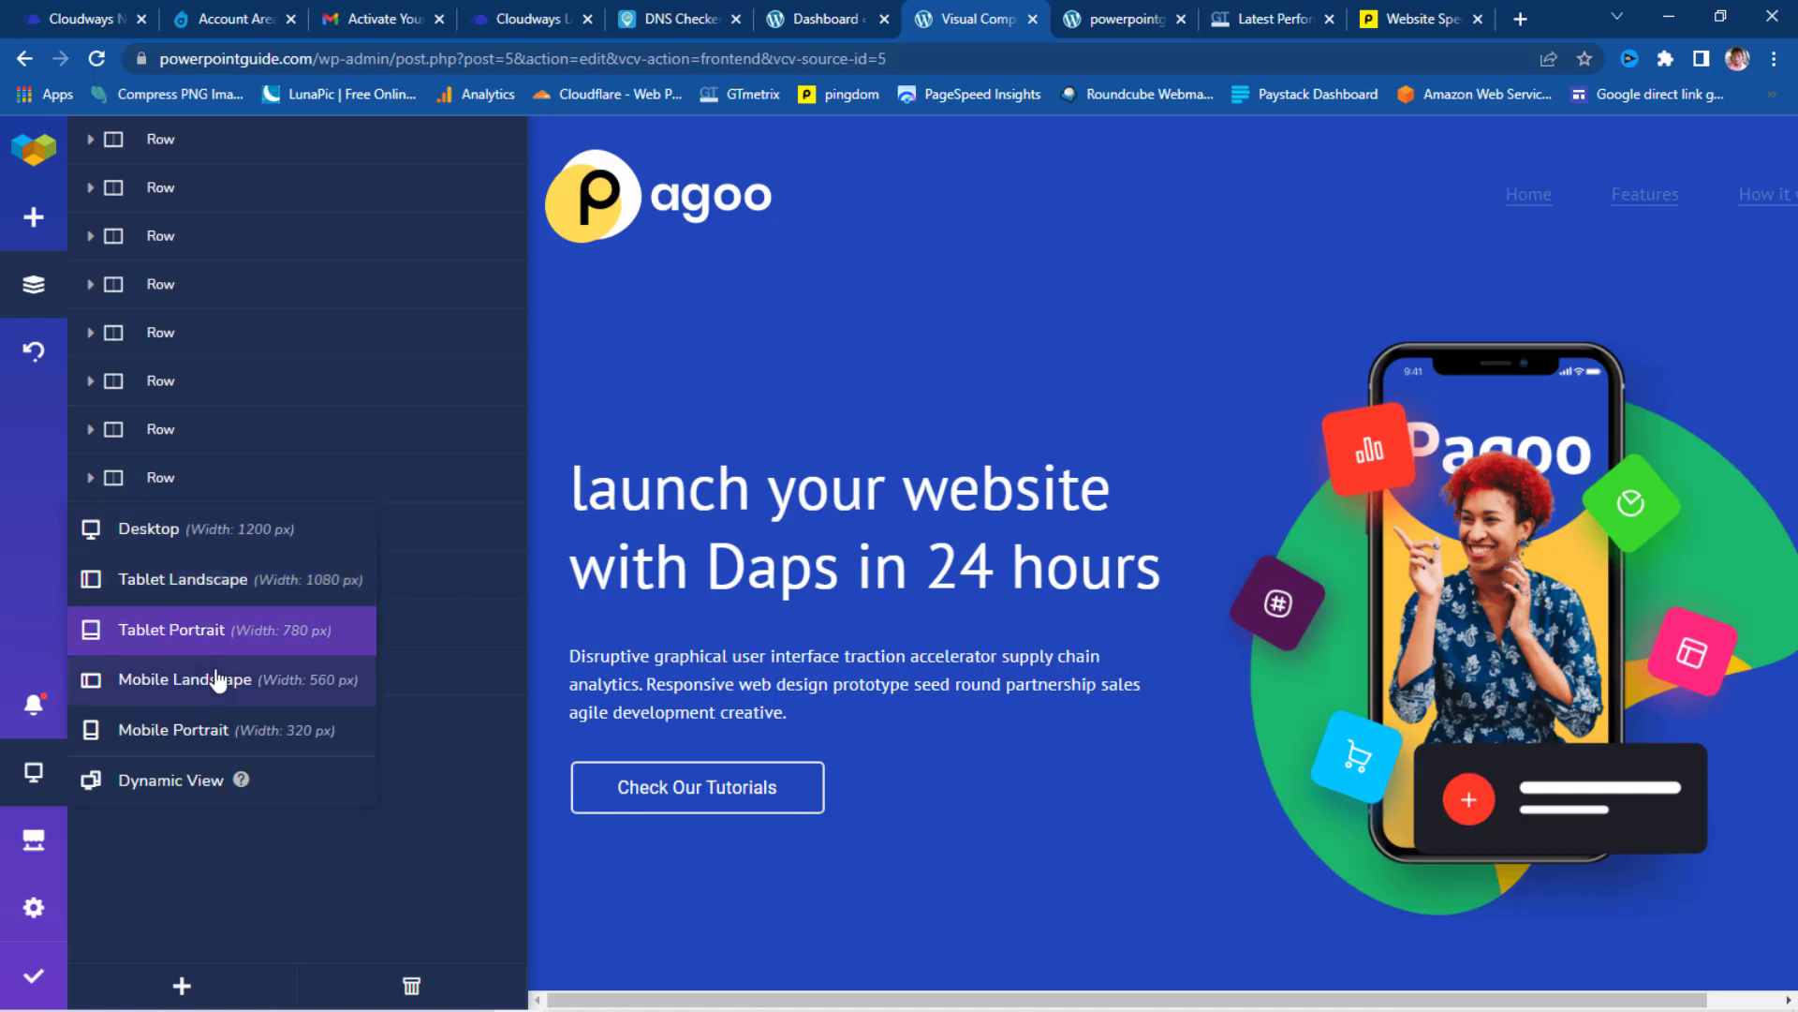
Preview the page at mobile portrait width and scroll through it
{"action": "left_click", "coordinate": [215, 729]}
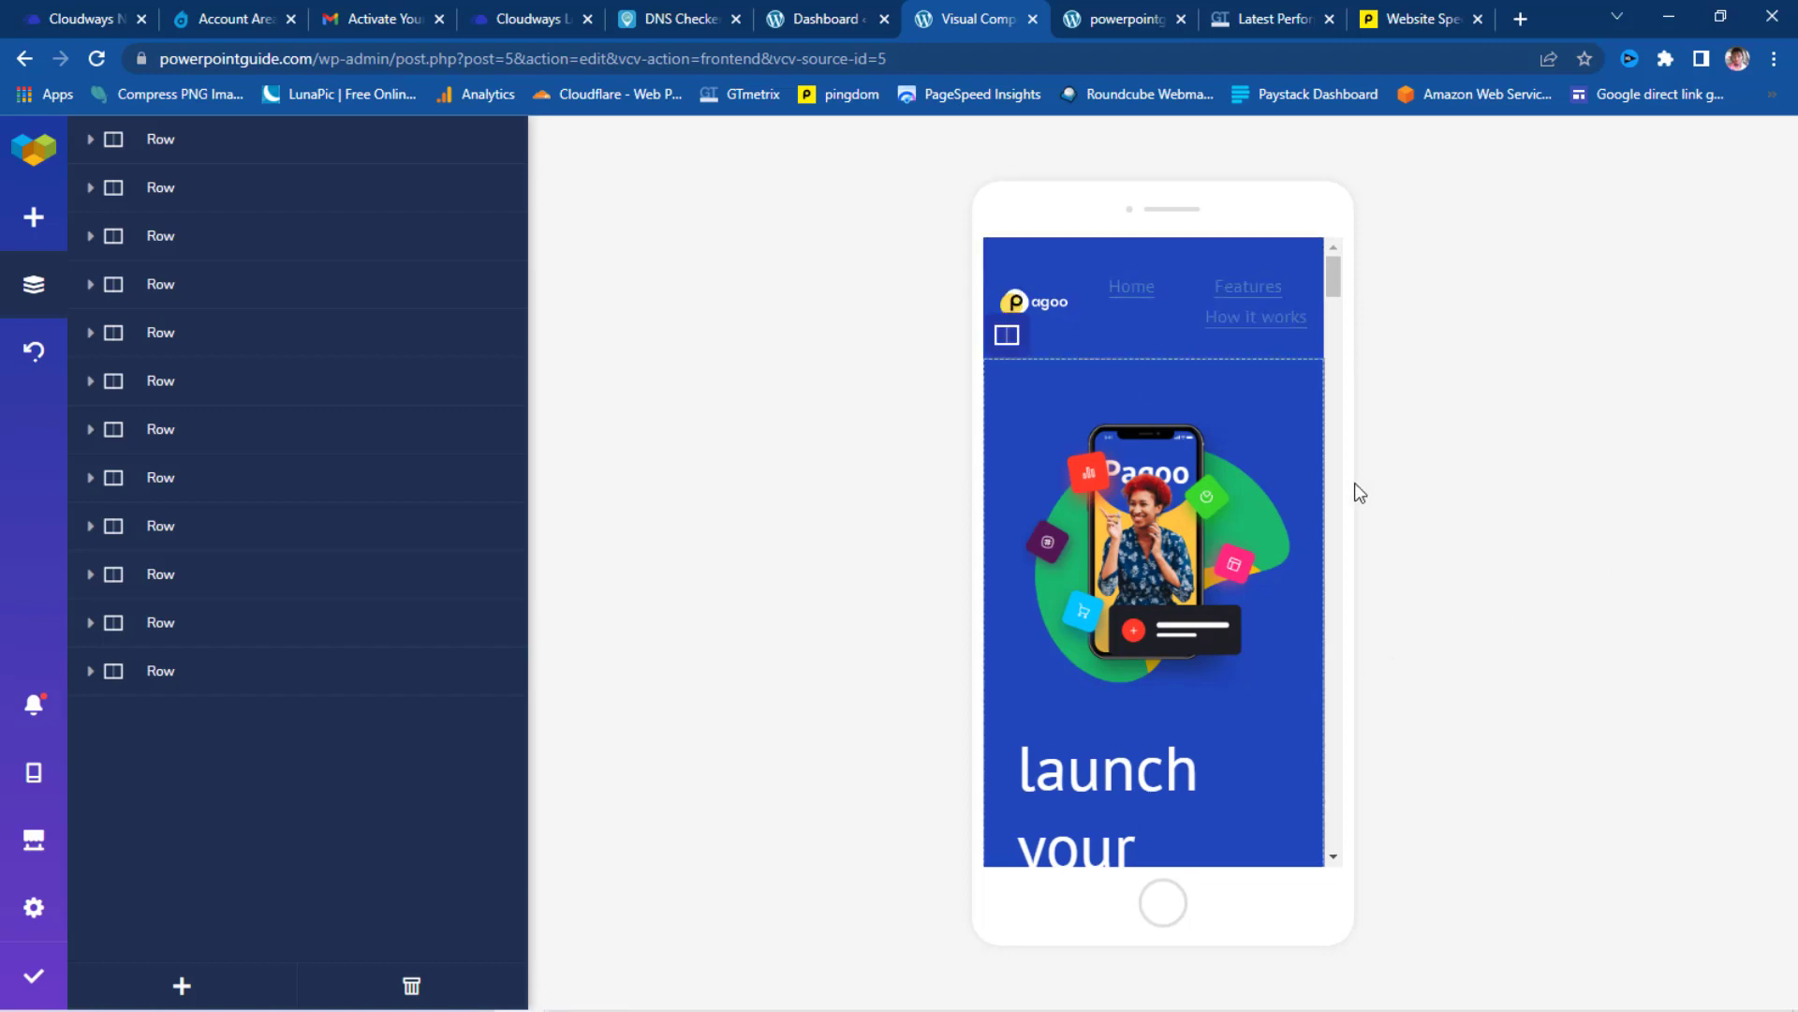
{"action": "left_click_drag", "start_coordinate": [1332, 281], "coordinate": [1367, 292]}
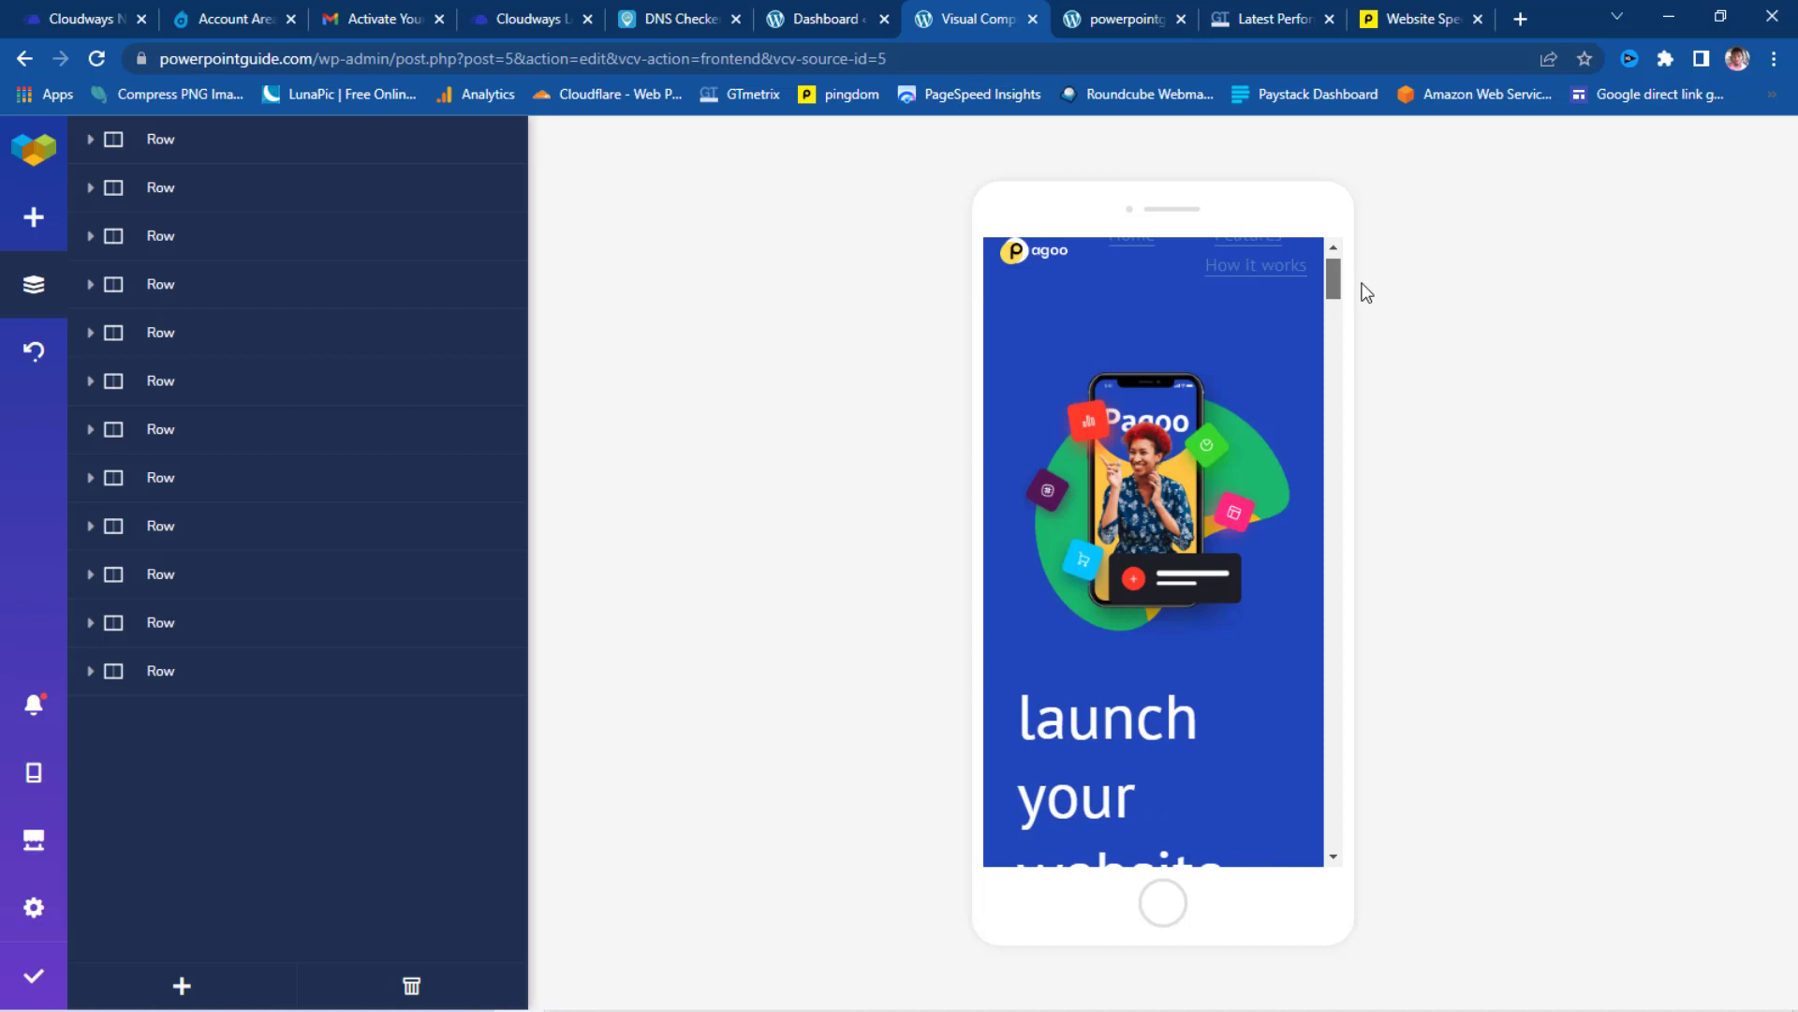
{"action": "left_click_drag", "start_coordinate": [1368, 293], "coordinate": [1369, 313]}
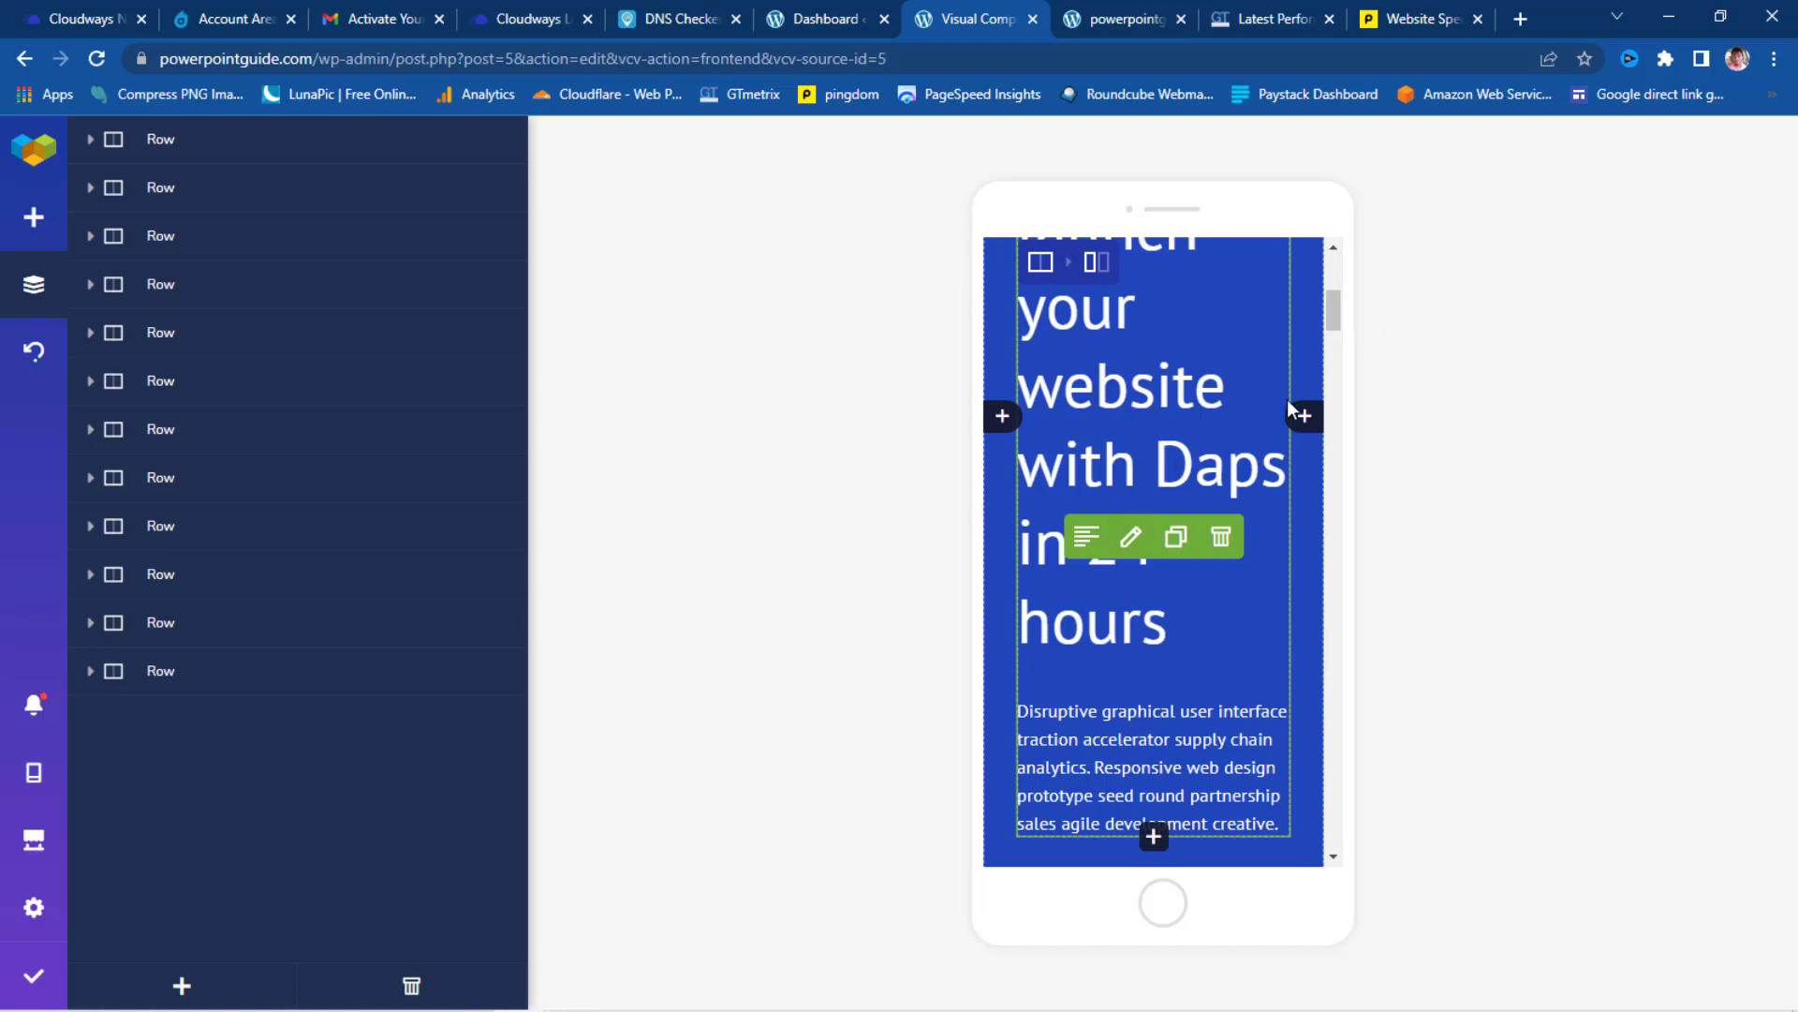
{"action": "left_click_drag", "start_coordinate": [1336, 324], "coordinate": [1361, 445]}
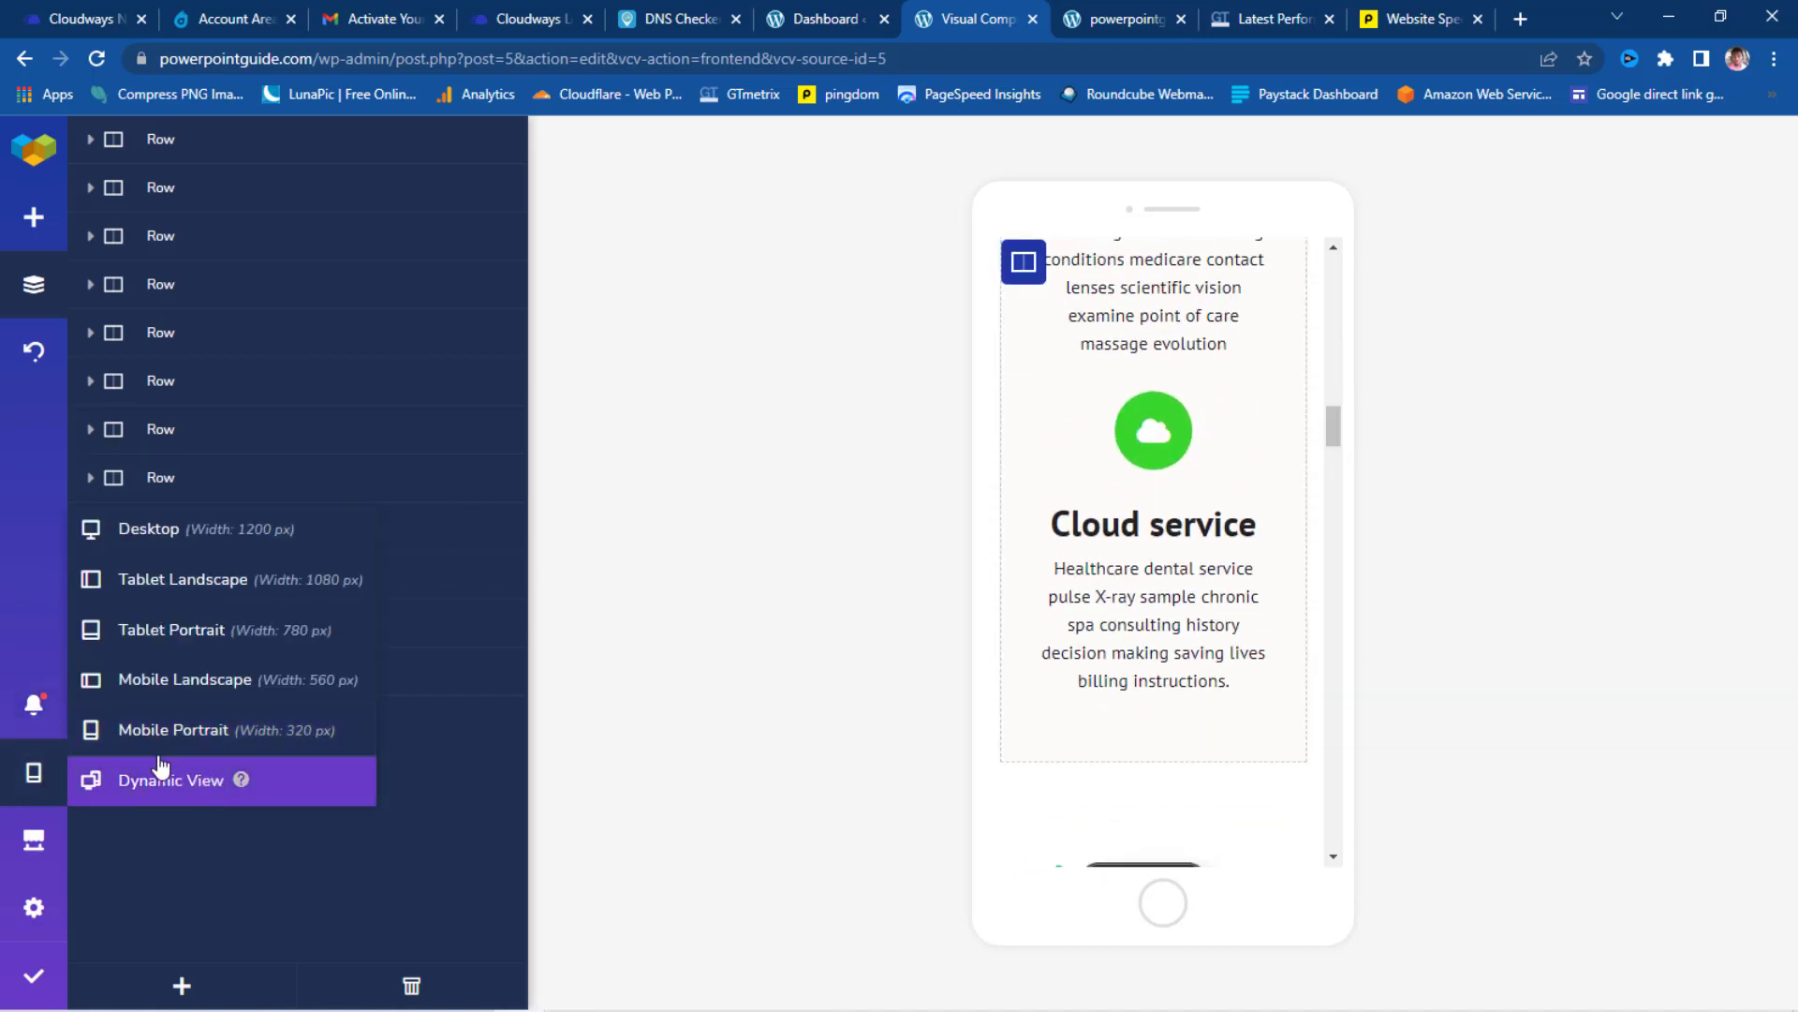
Switch to the Mobile Landscape preview, scroll back to the Pagoo header, and open the Hub
{"action": "left_click", "coordinate": [190, 679]}
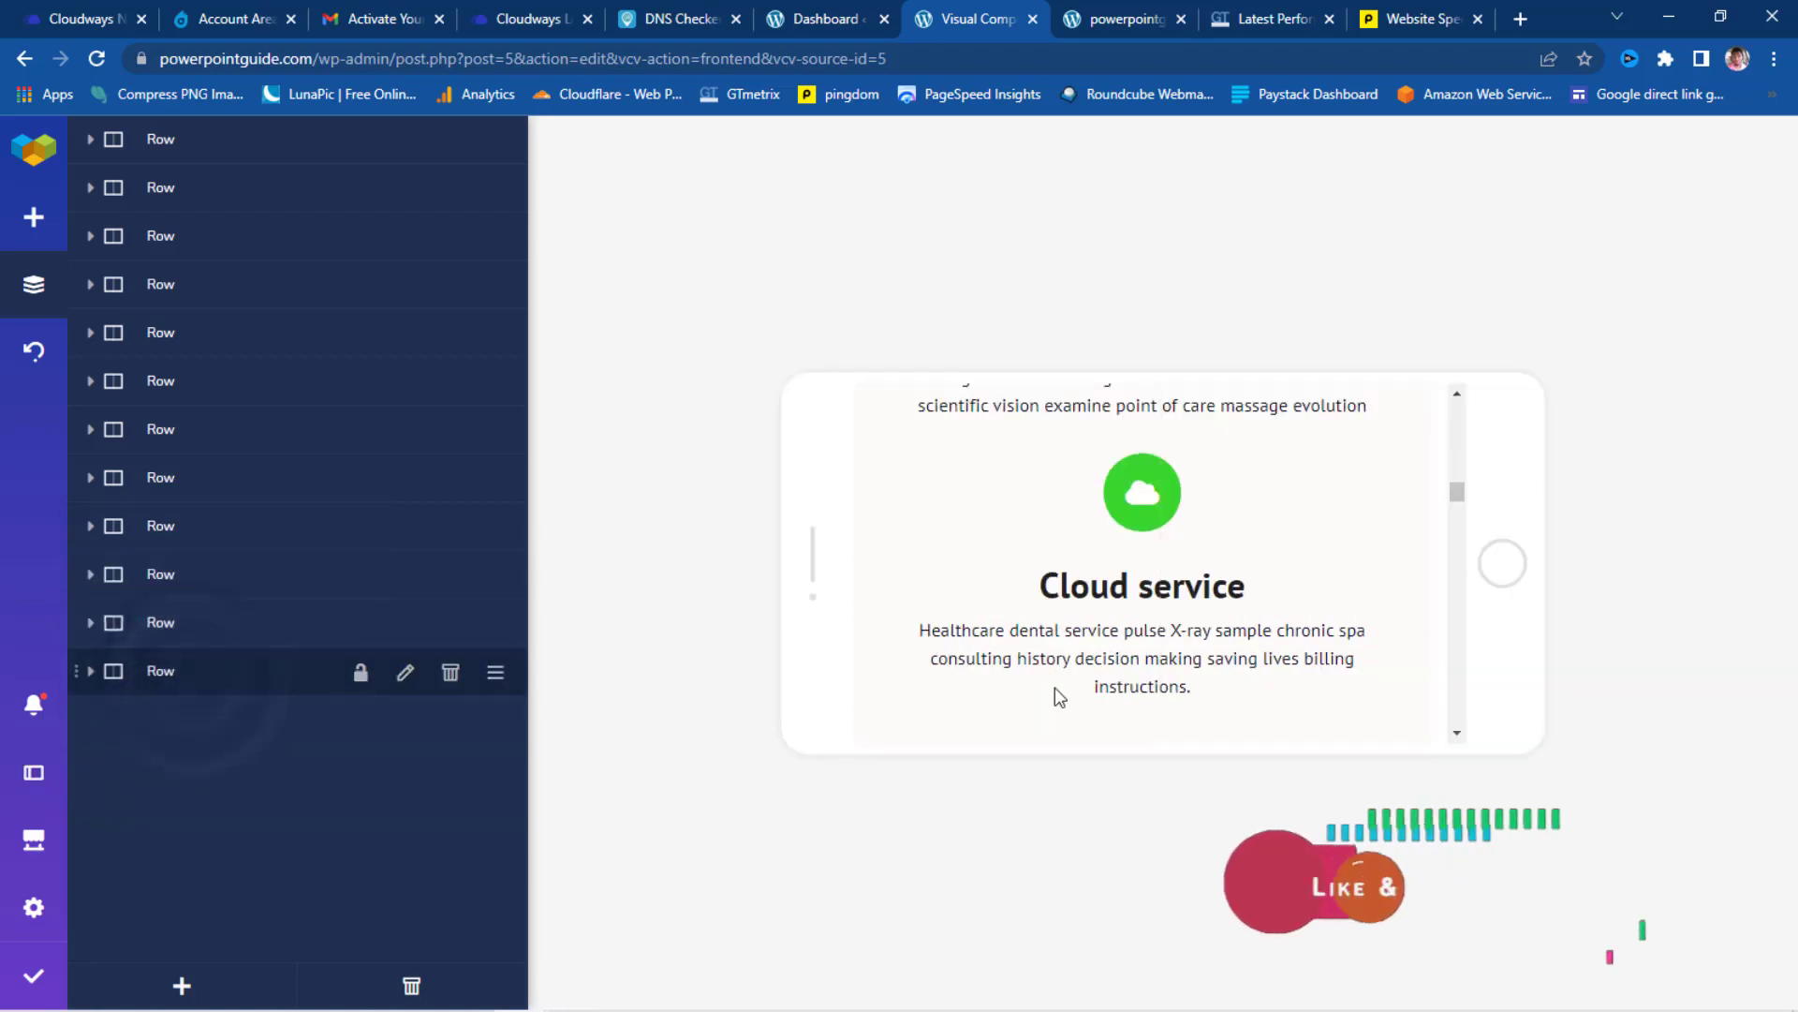
{"action": "left_click_drag", "start_coordinate": [1460, 487], "coordinate": [1476, 418]}
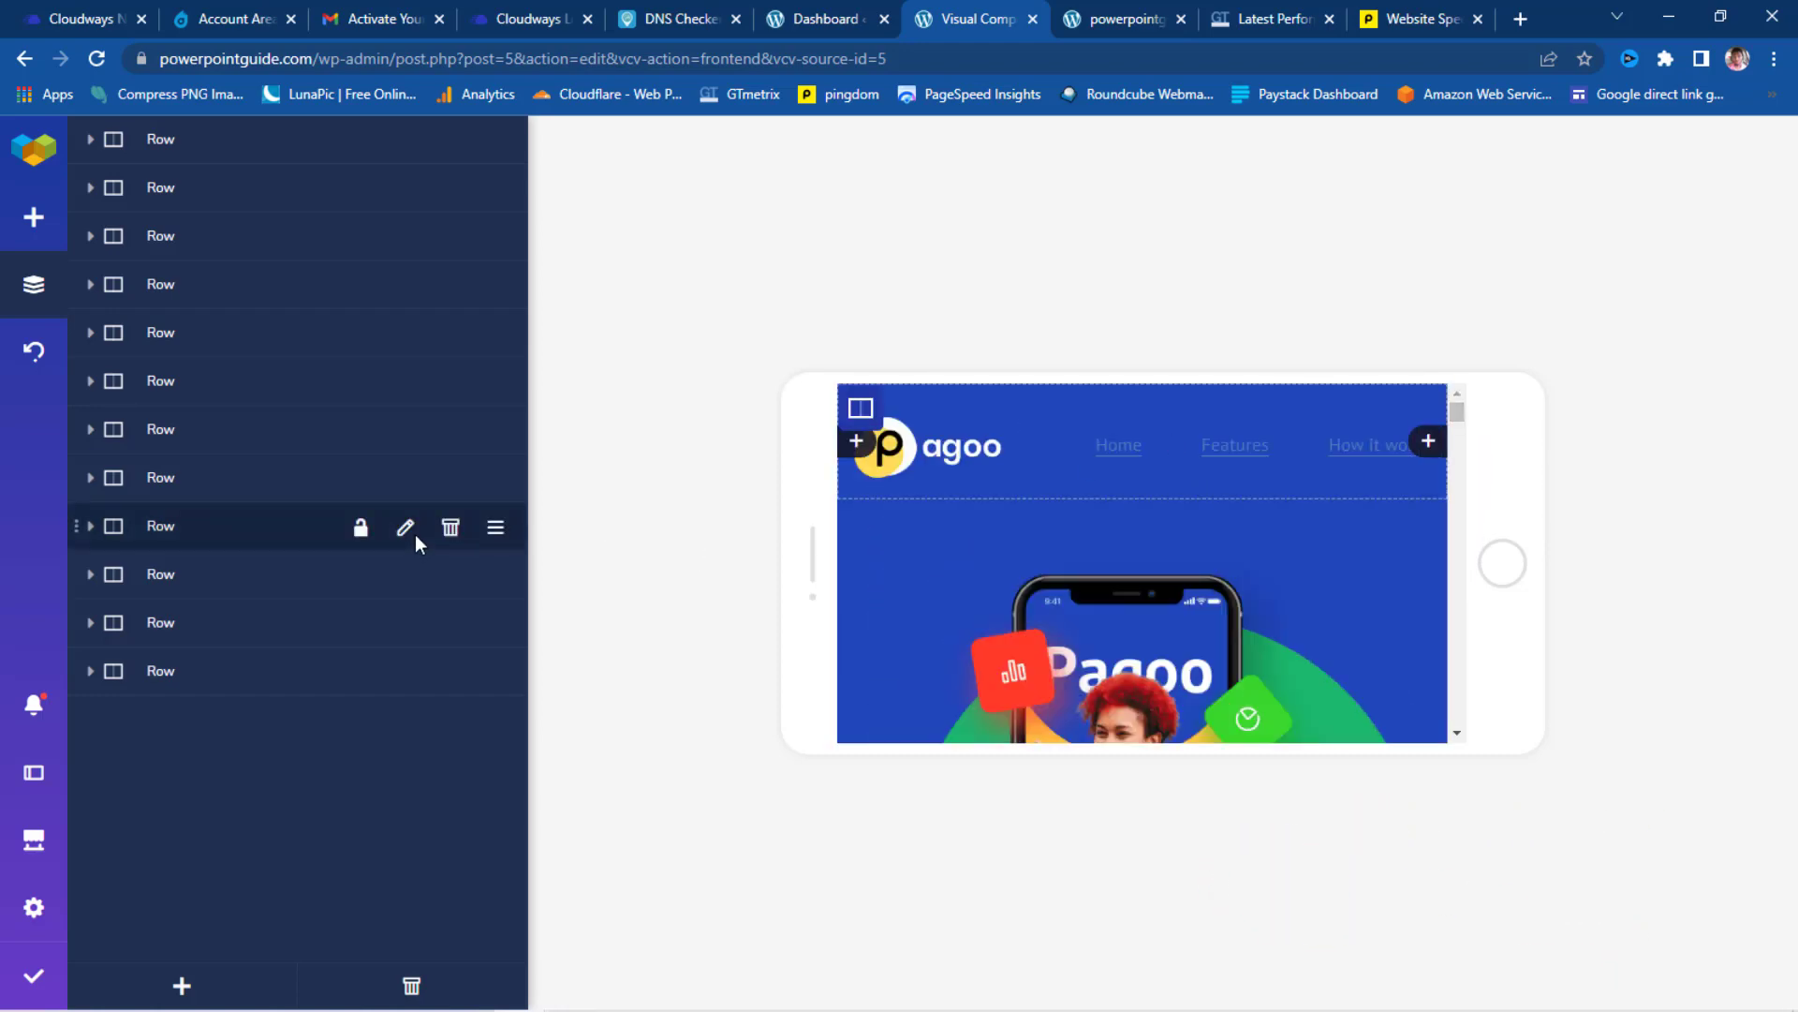
{"action": "mouse_move", "coordinate": [32, 774]}
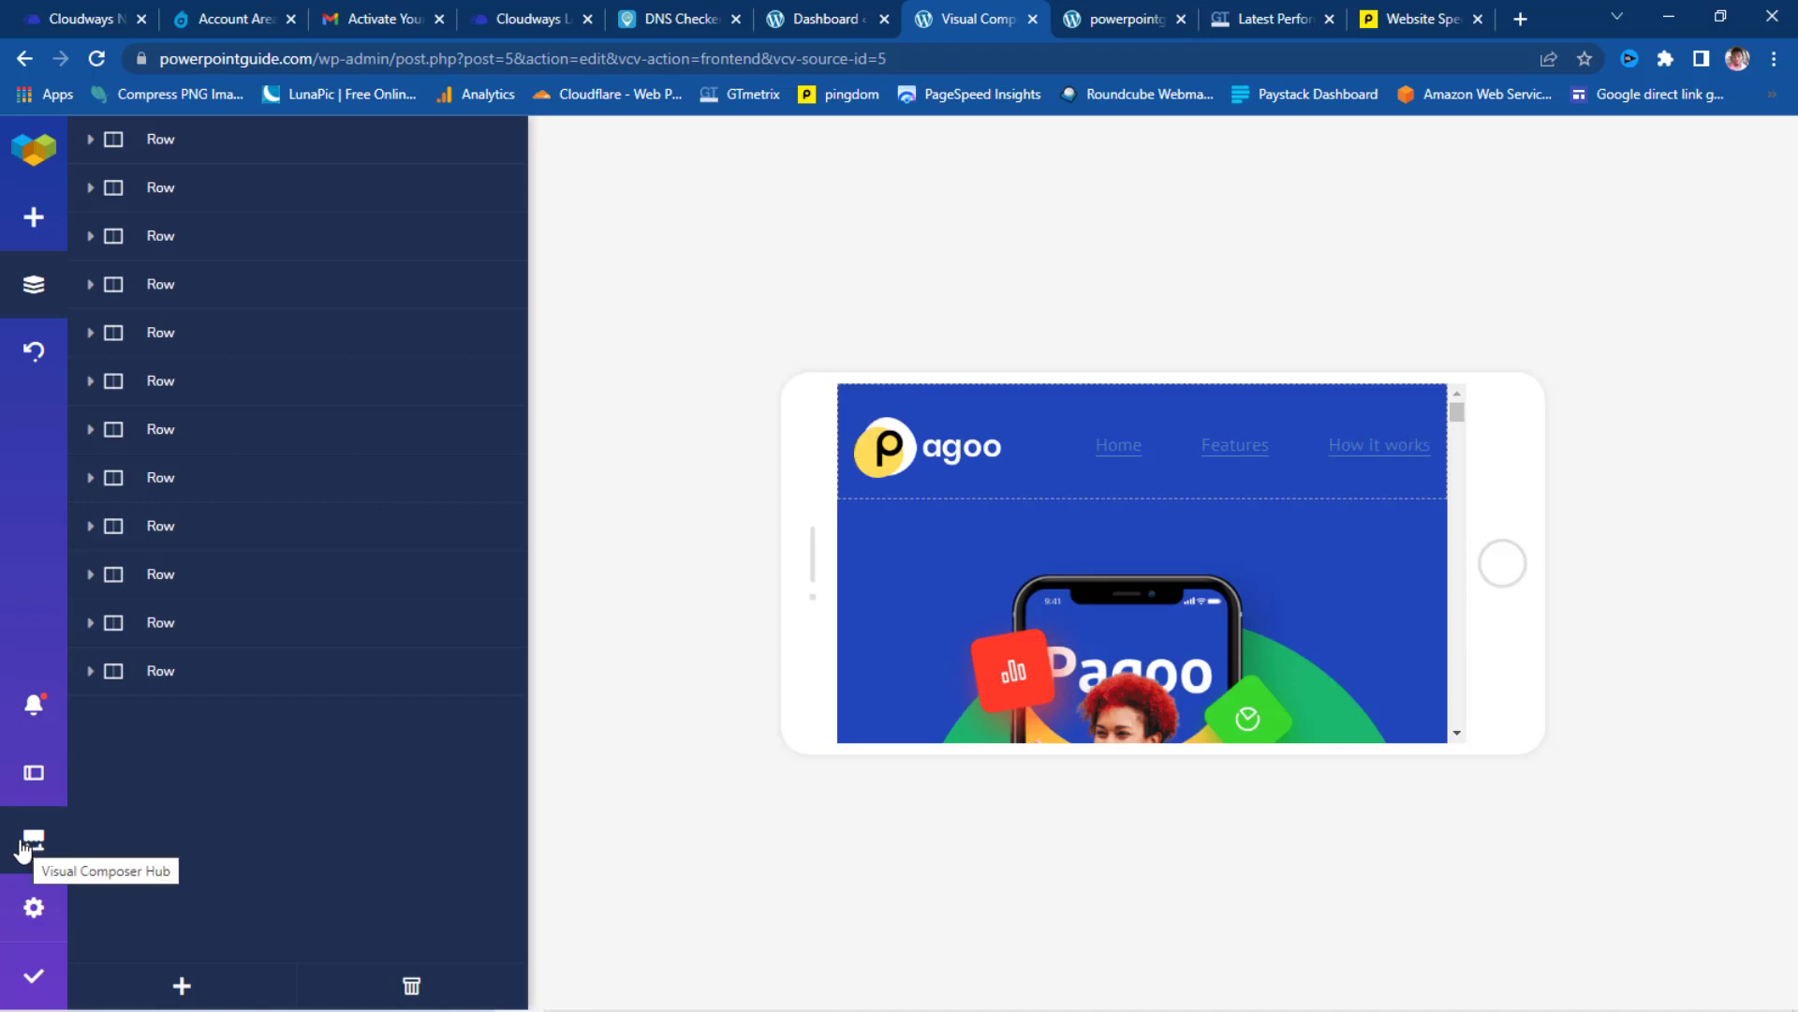
{"action": "left_click", "coordinate": [26, 849]}
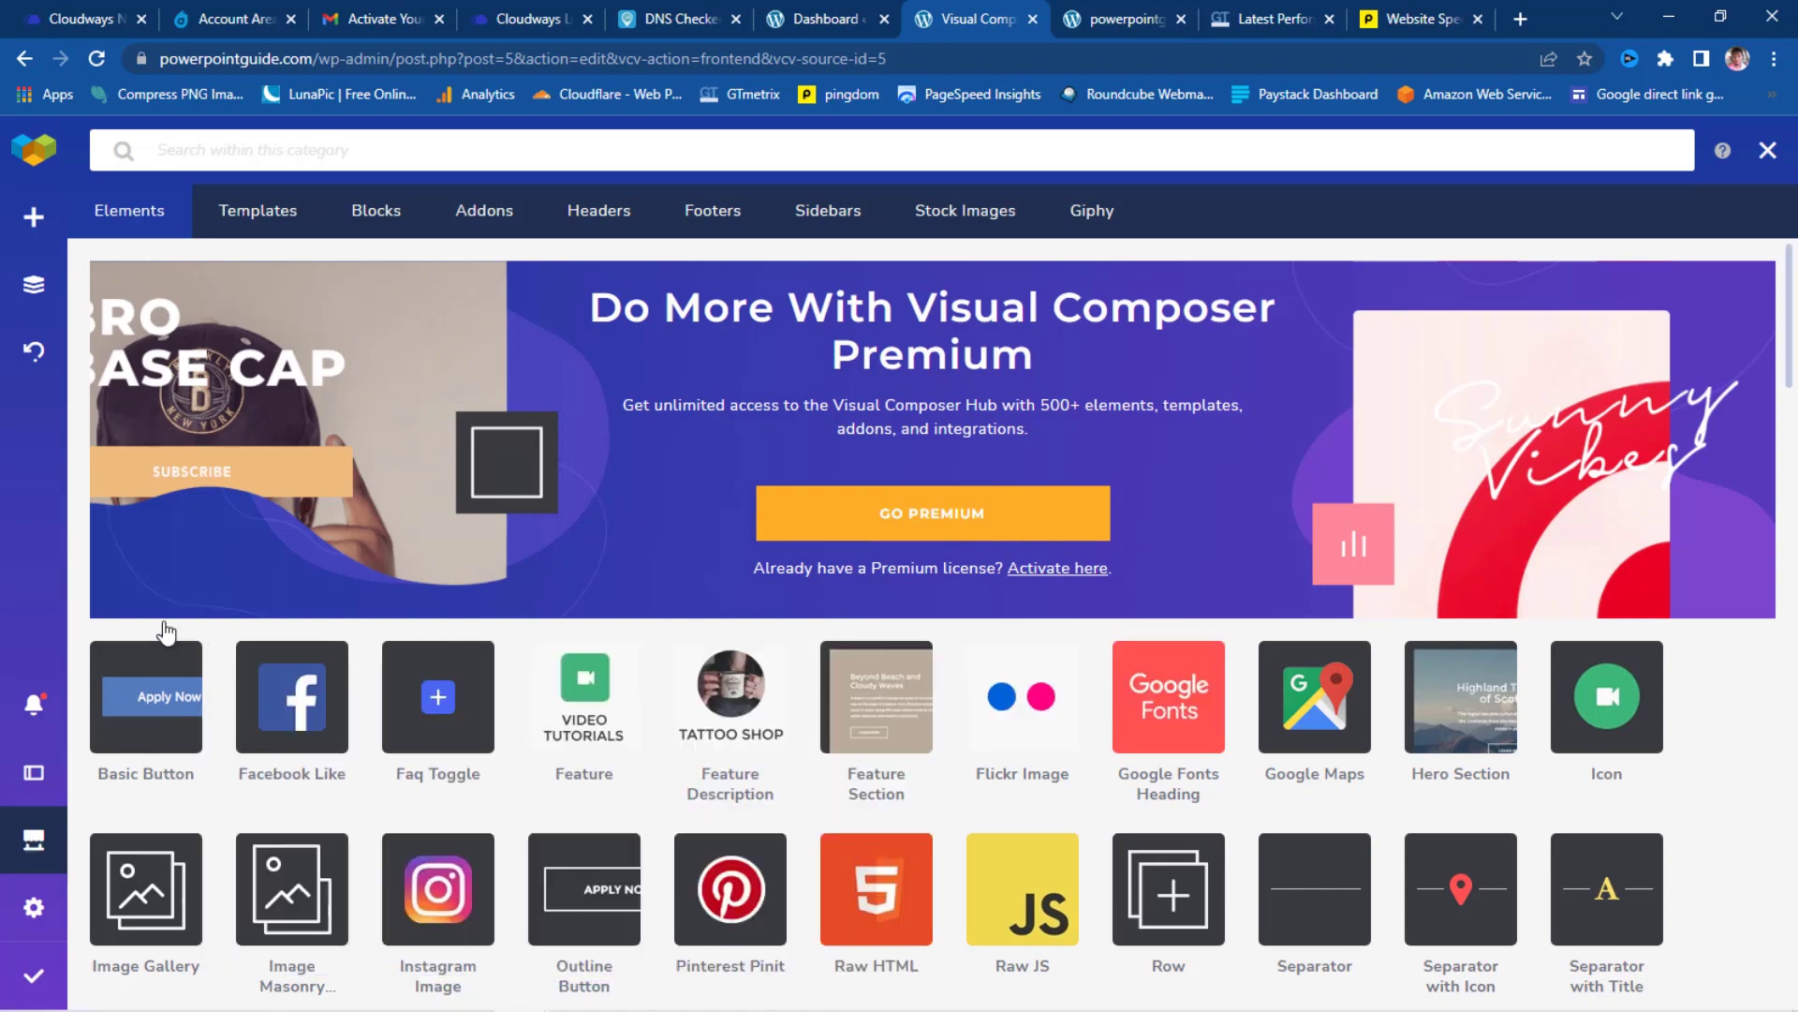
Scroll down and back up through the Hub's Elements grid
{"action": "scroll", "coordinate": [365, 773], "scroll_direction": "down", "scroll_amount": 6}
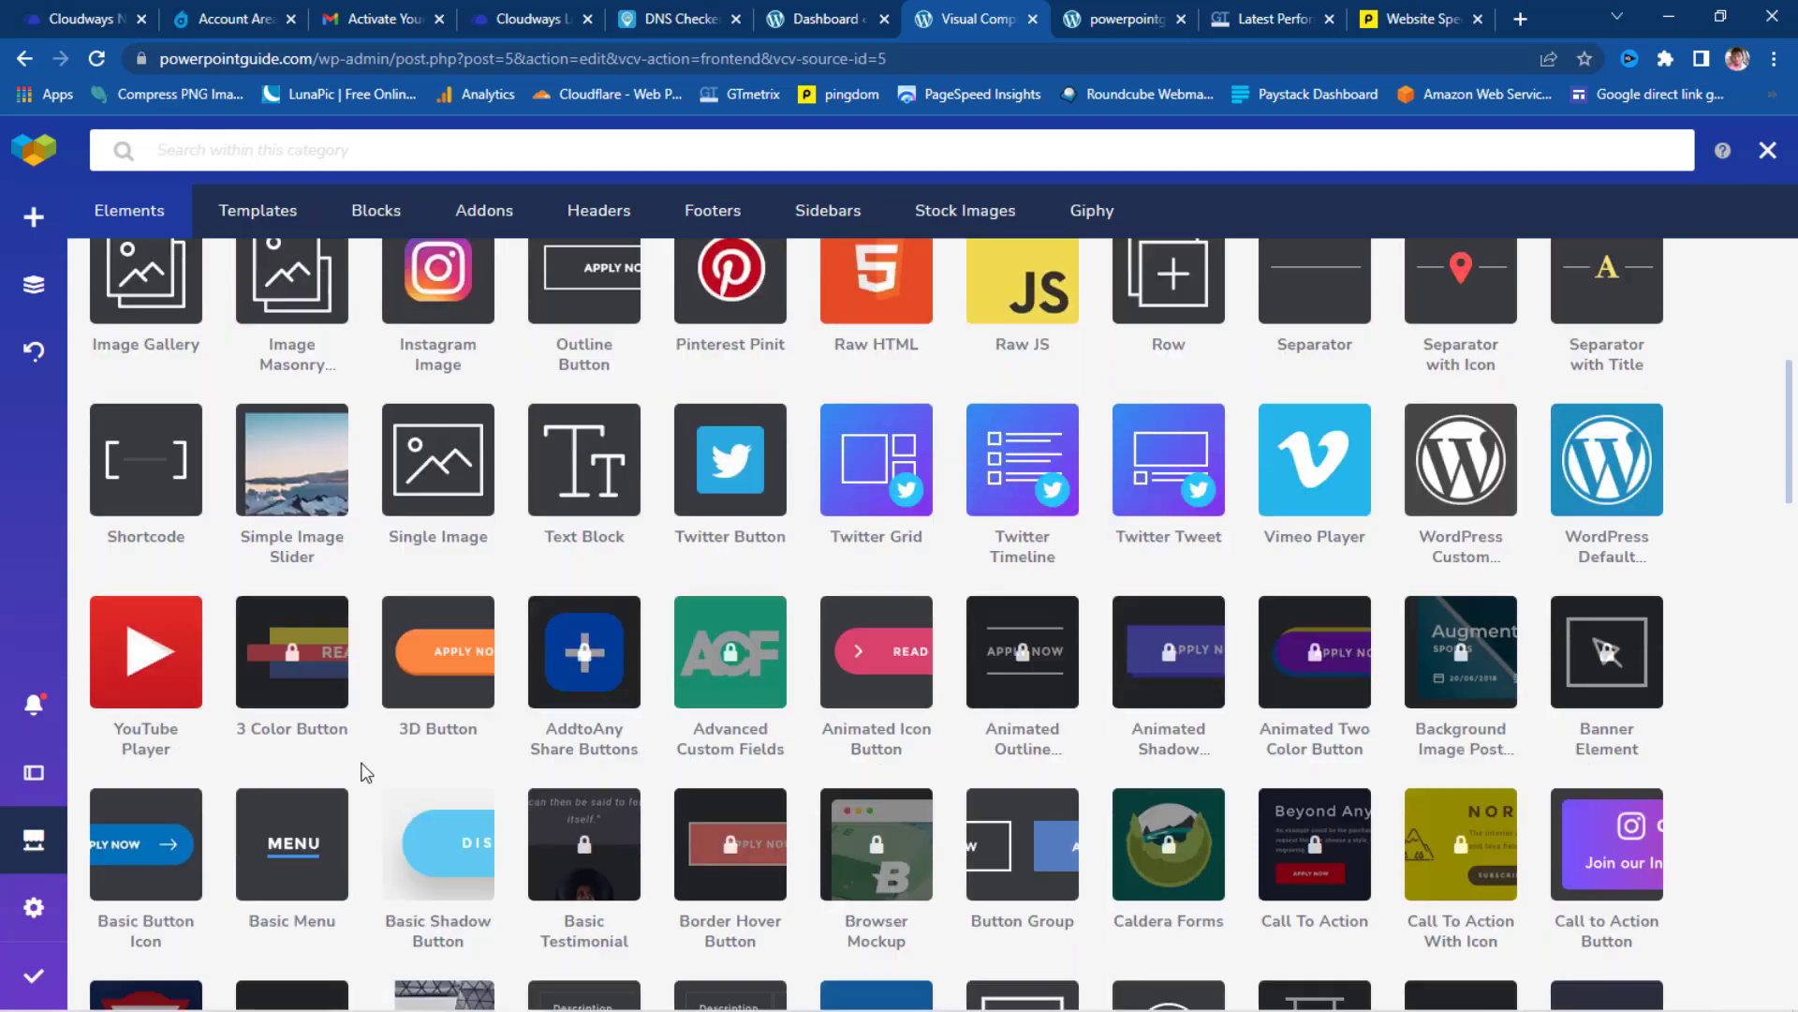
{"action": "scroll", "coordinate": [365, 773], "scroll_direction": "down", "scroll_amount": 5}
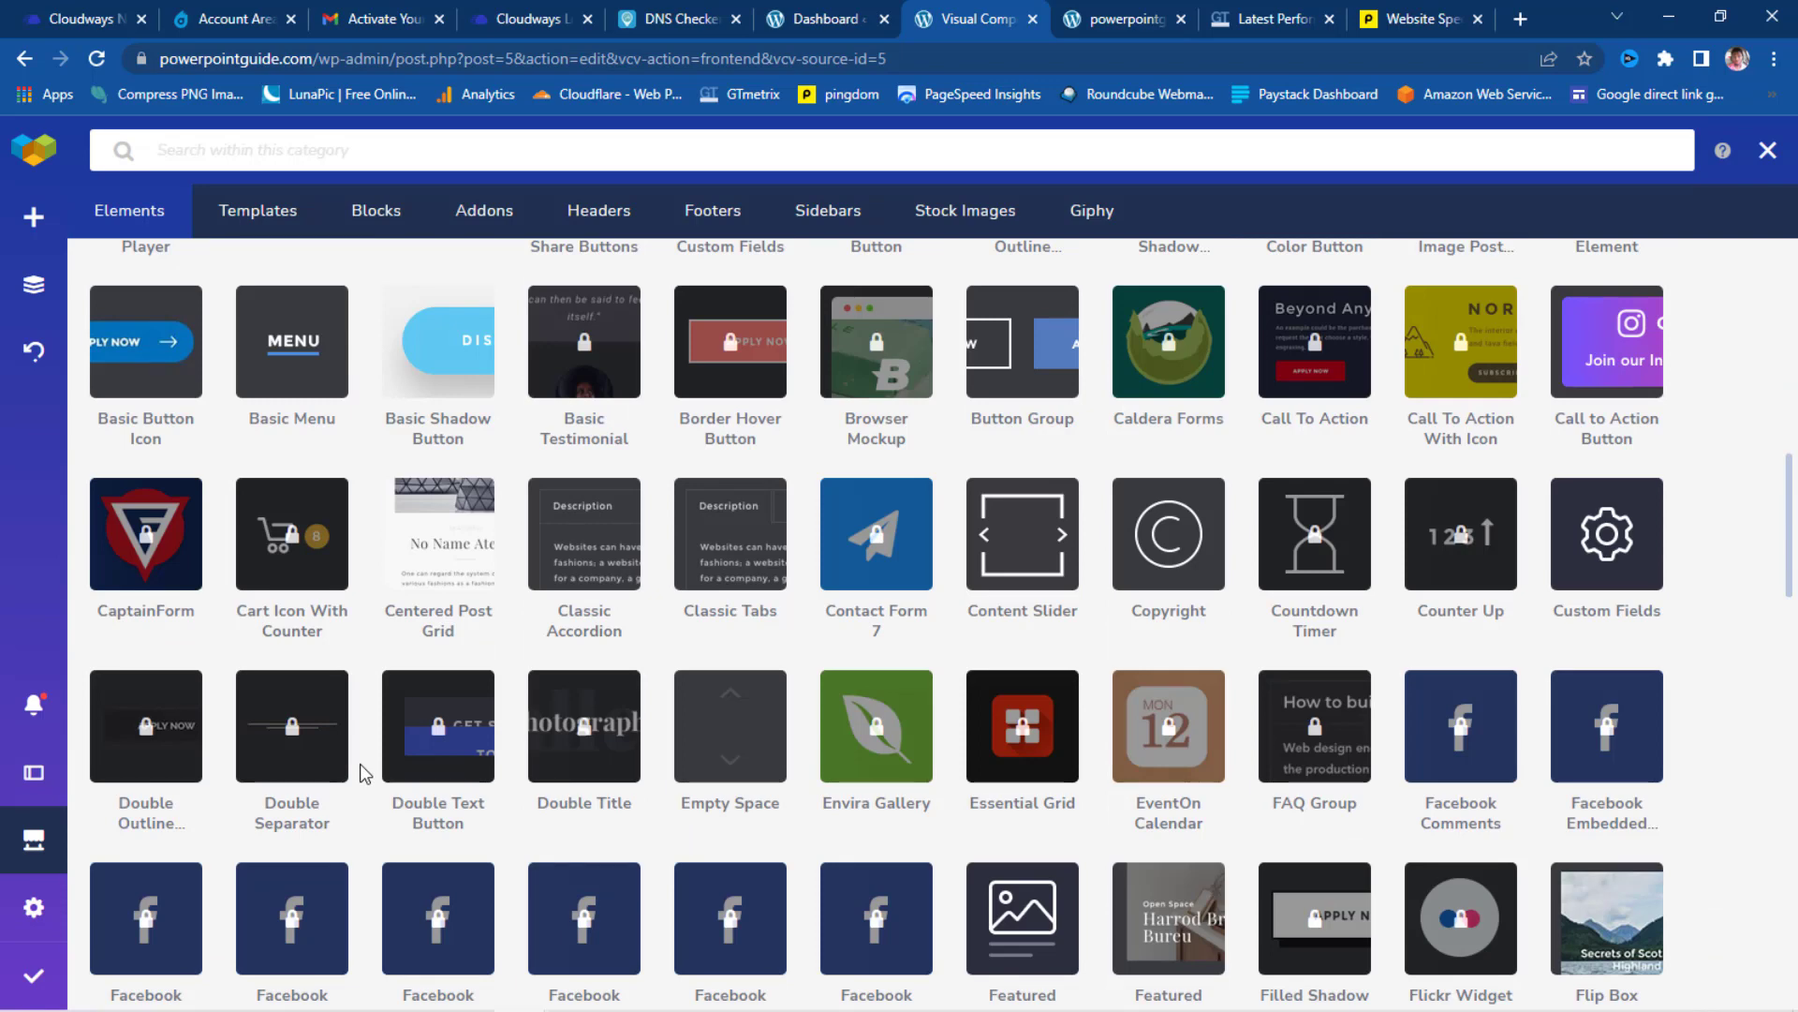
{"action": "mouse_move", "coordinate": [1159, 726]}
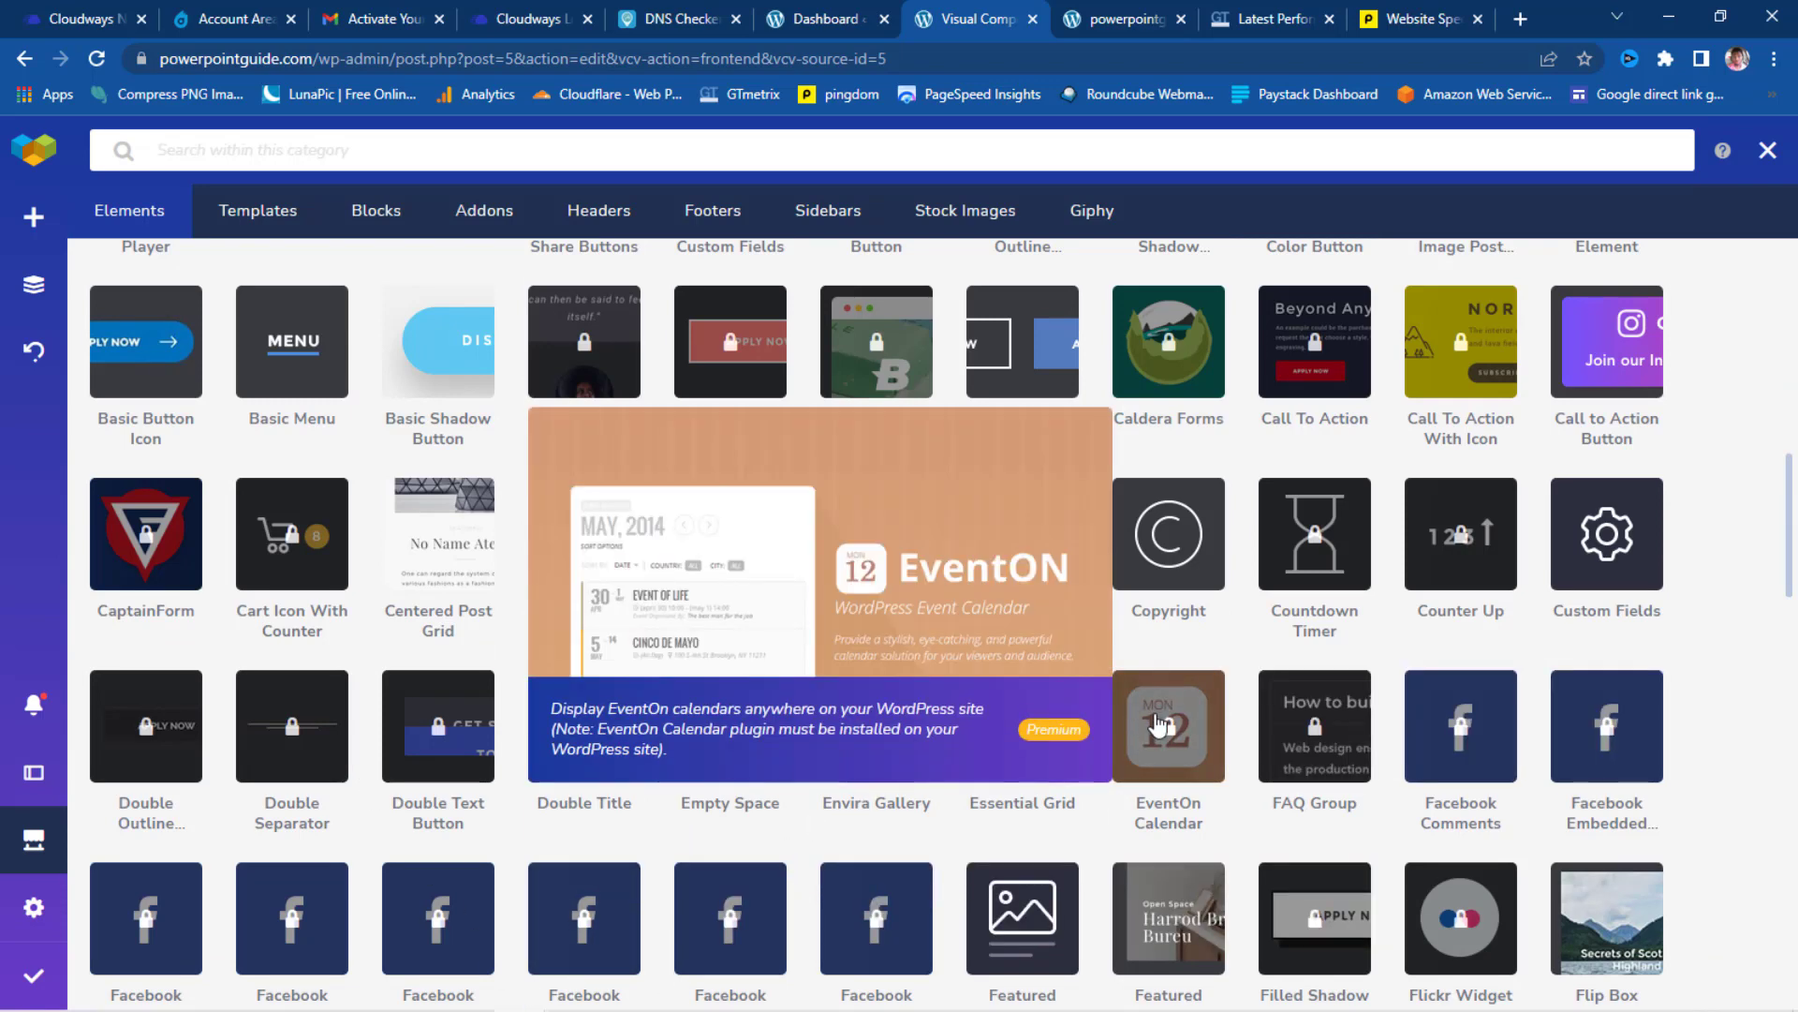
{"action": "mouse_move", "coordinate": [1626, 674]}
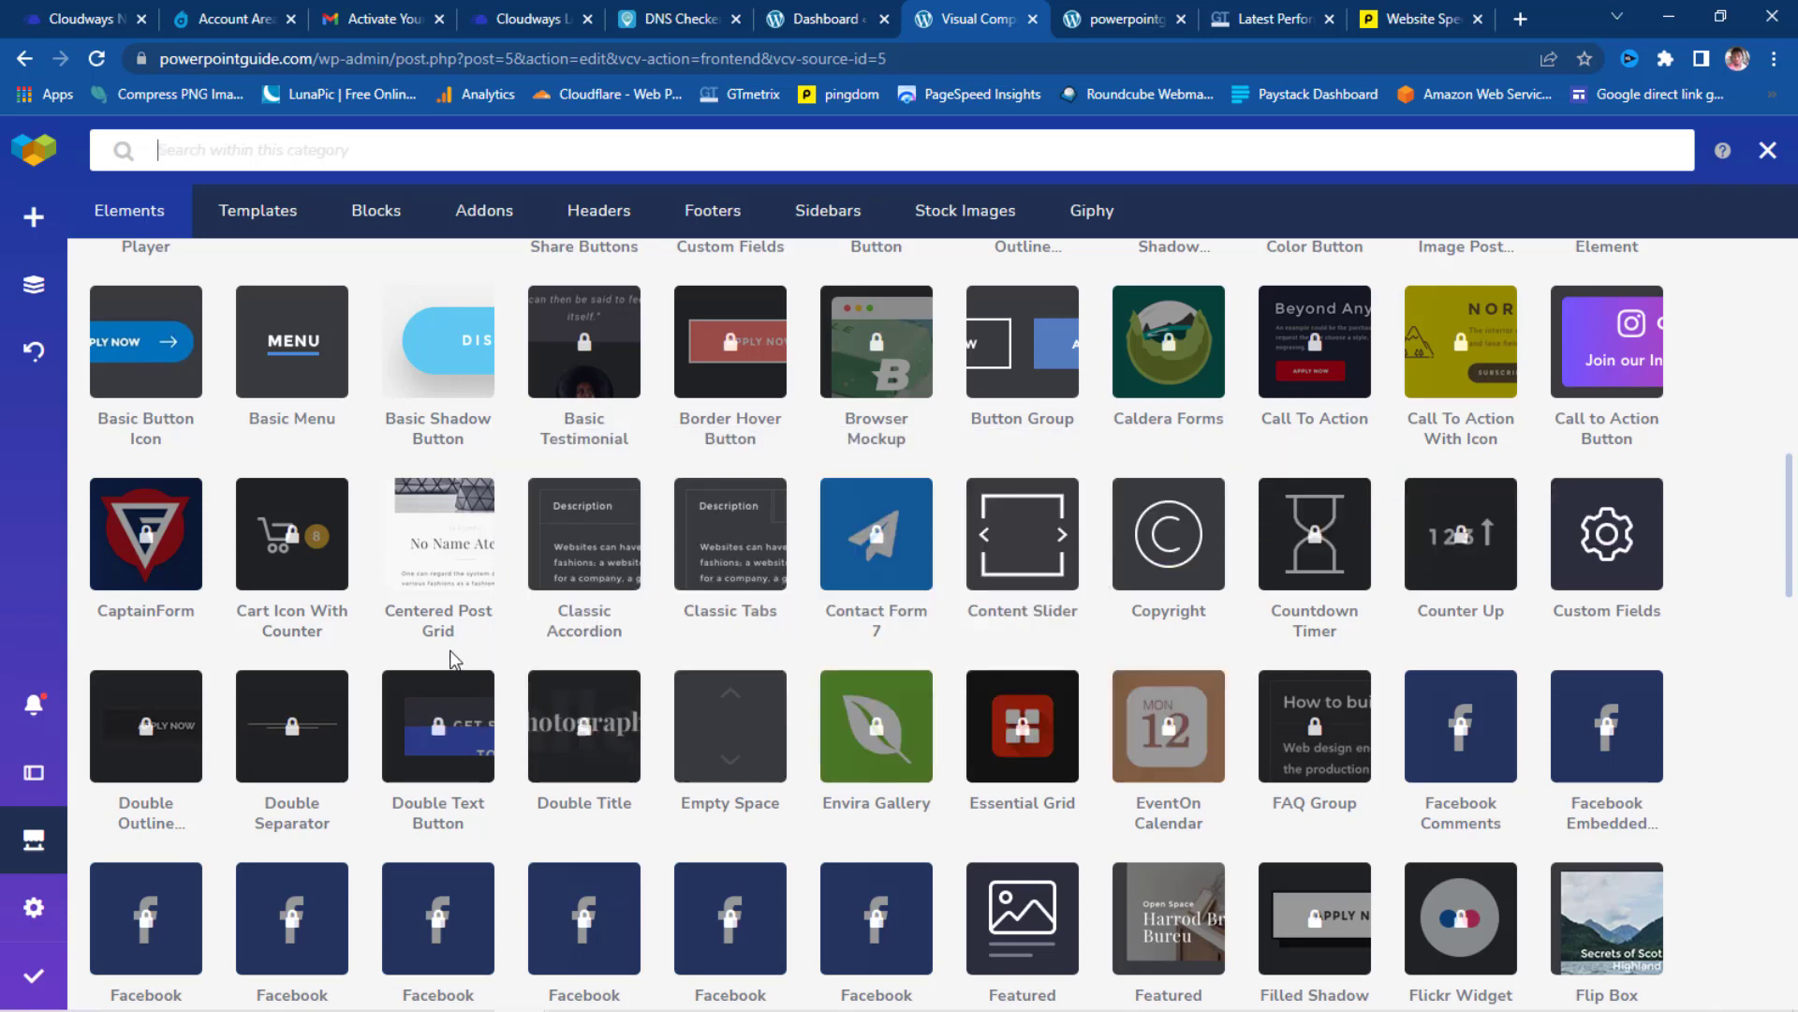
{"action": "scroll", "coordinate": [441, 693], "scroll_direction": "up", "scroll_amount": 5}
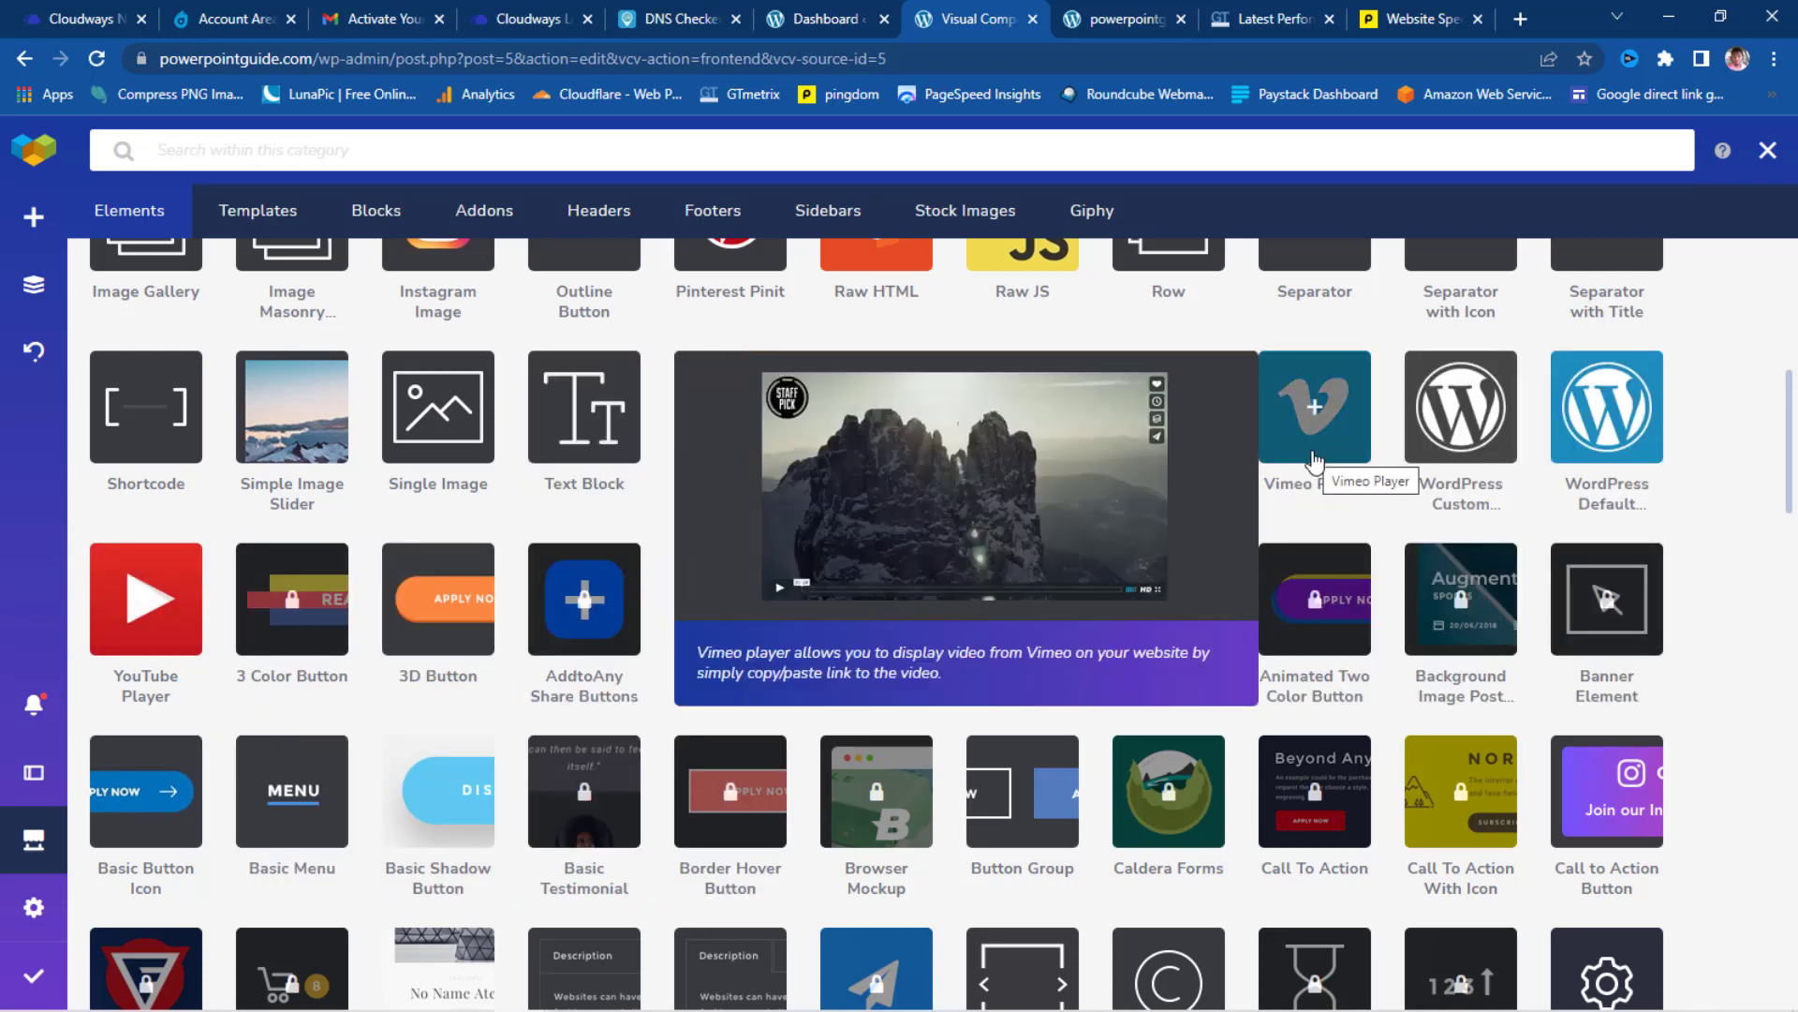
{"action": "scroll", "coordinate": [1314, 459], "scroll_direction": "up", "scroll_amount": 3}
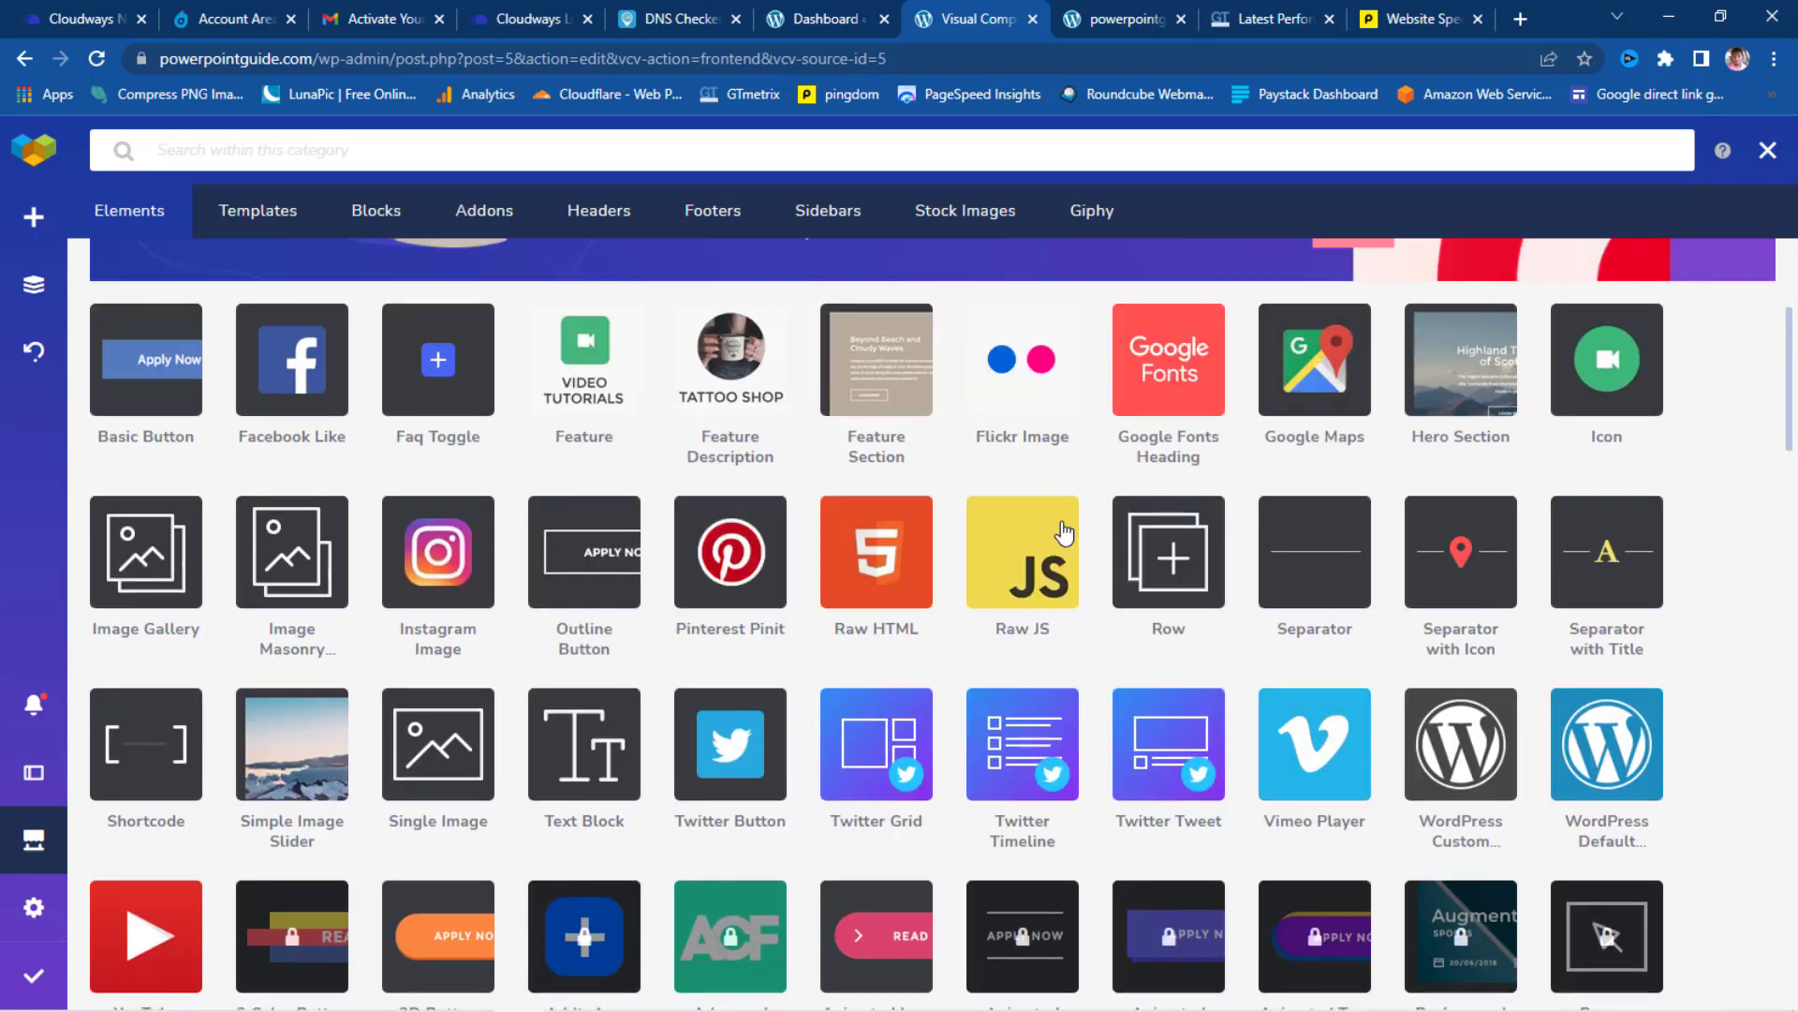
{"action": "scroll", "coordinate": [1021, 551], "scroll_direction": "up", "scroll_amount": 2}
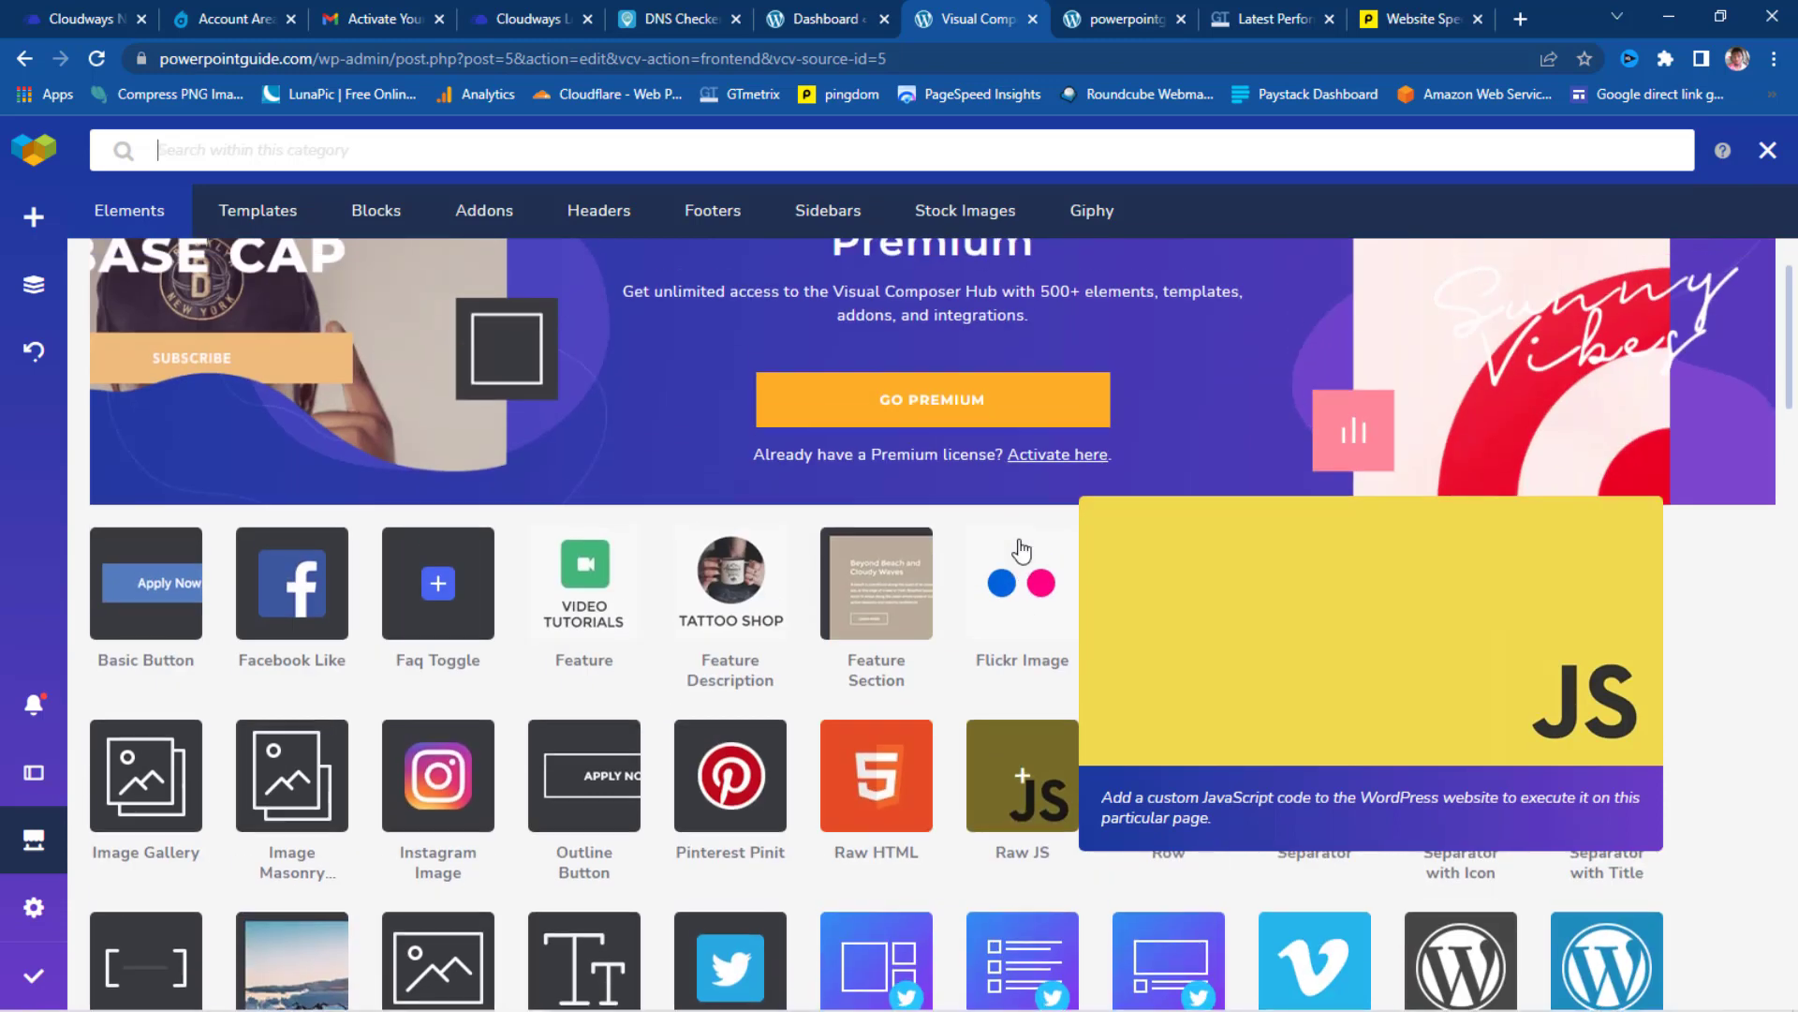
{"action": "scroll", "coordinate": [785, 520], "scroll_direction": "down", "scroll_amount": 1}
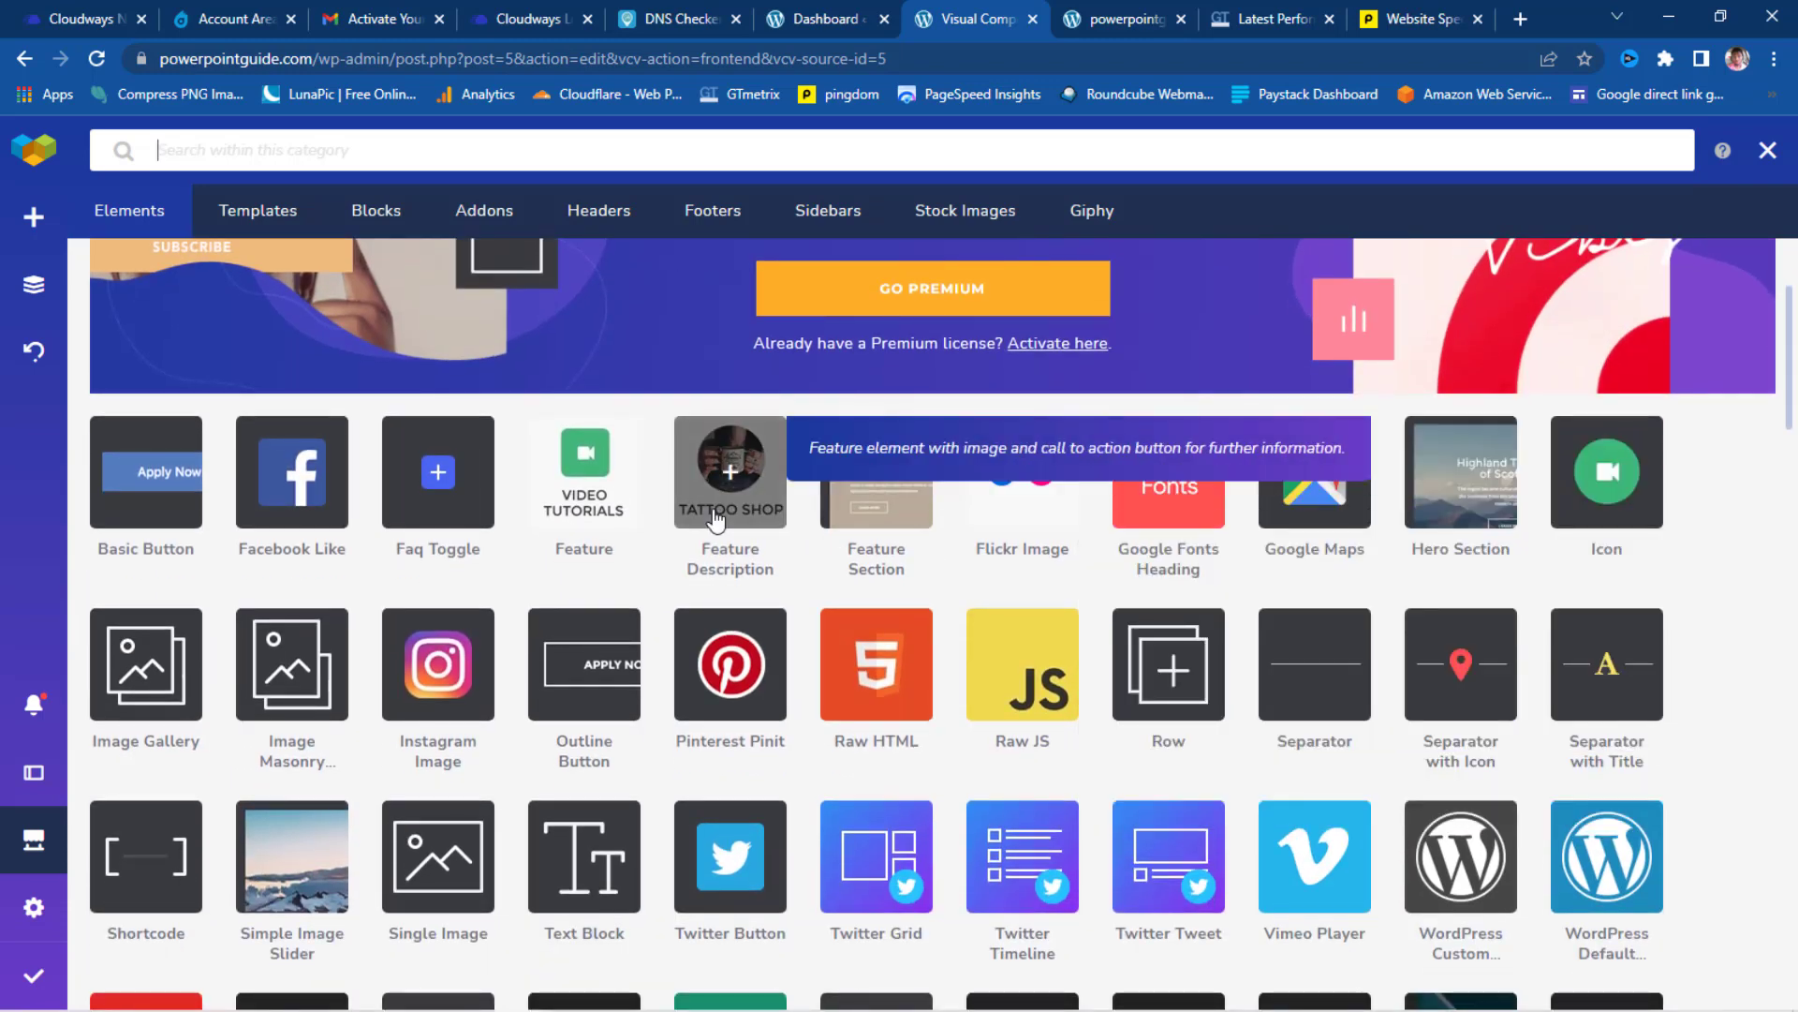
Look over individual element cards, then show the Templates catalogue instead
{"action": "mouse_move", "coordinate": [726, 431]}
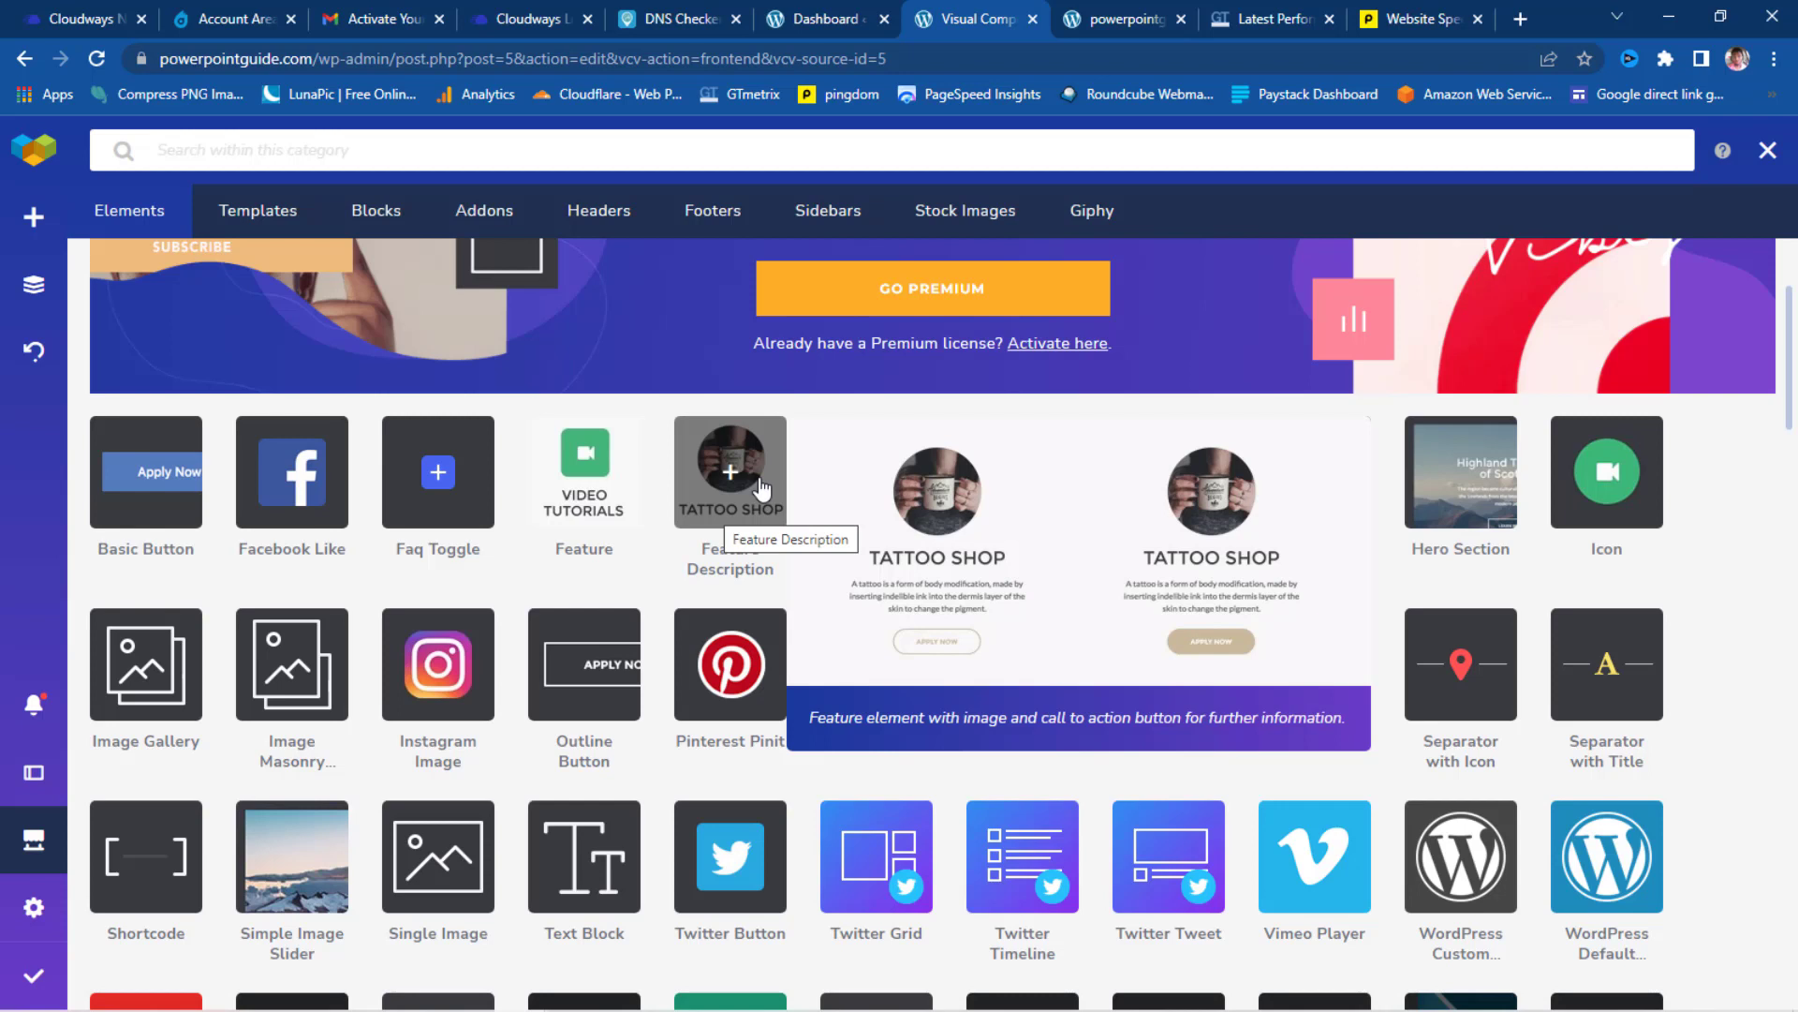
{"action": "mouse_move", "coordinate": [588, 506]}
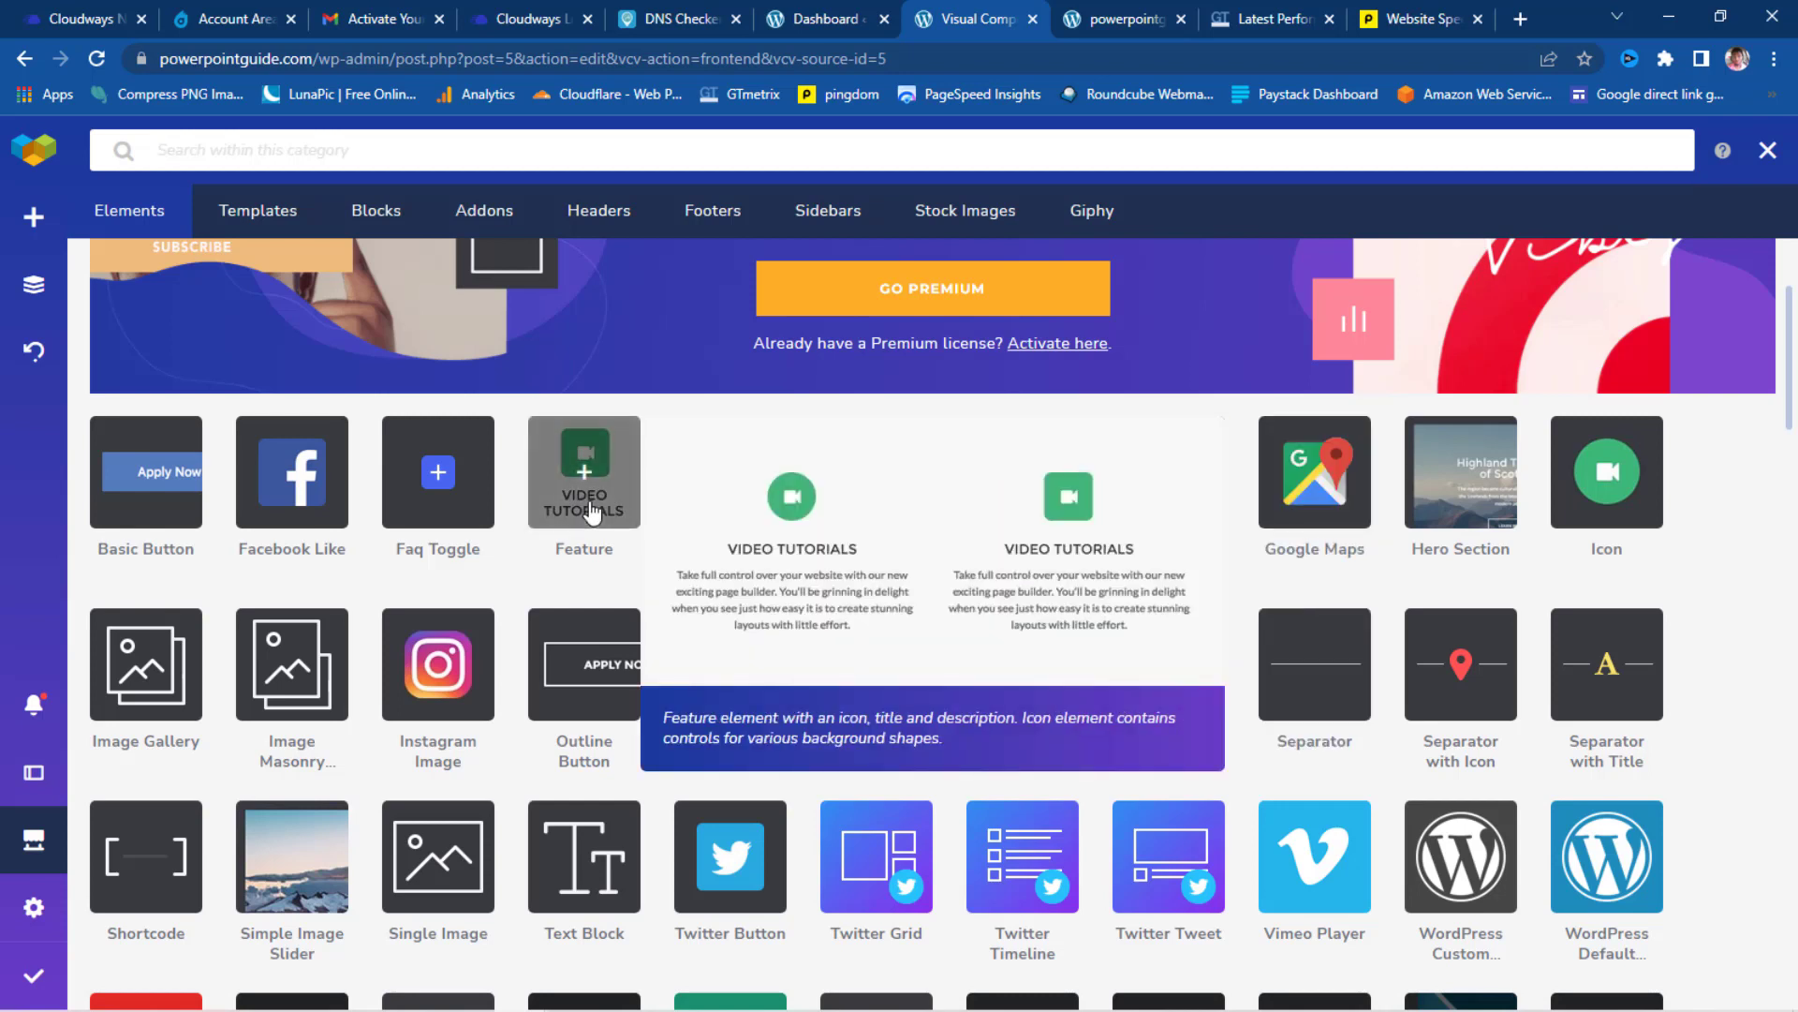
{"action": "mouse_move", "coordinate": [446, 513]}
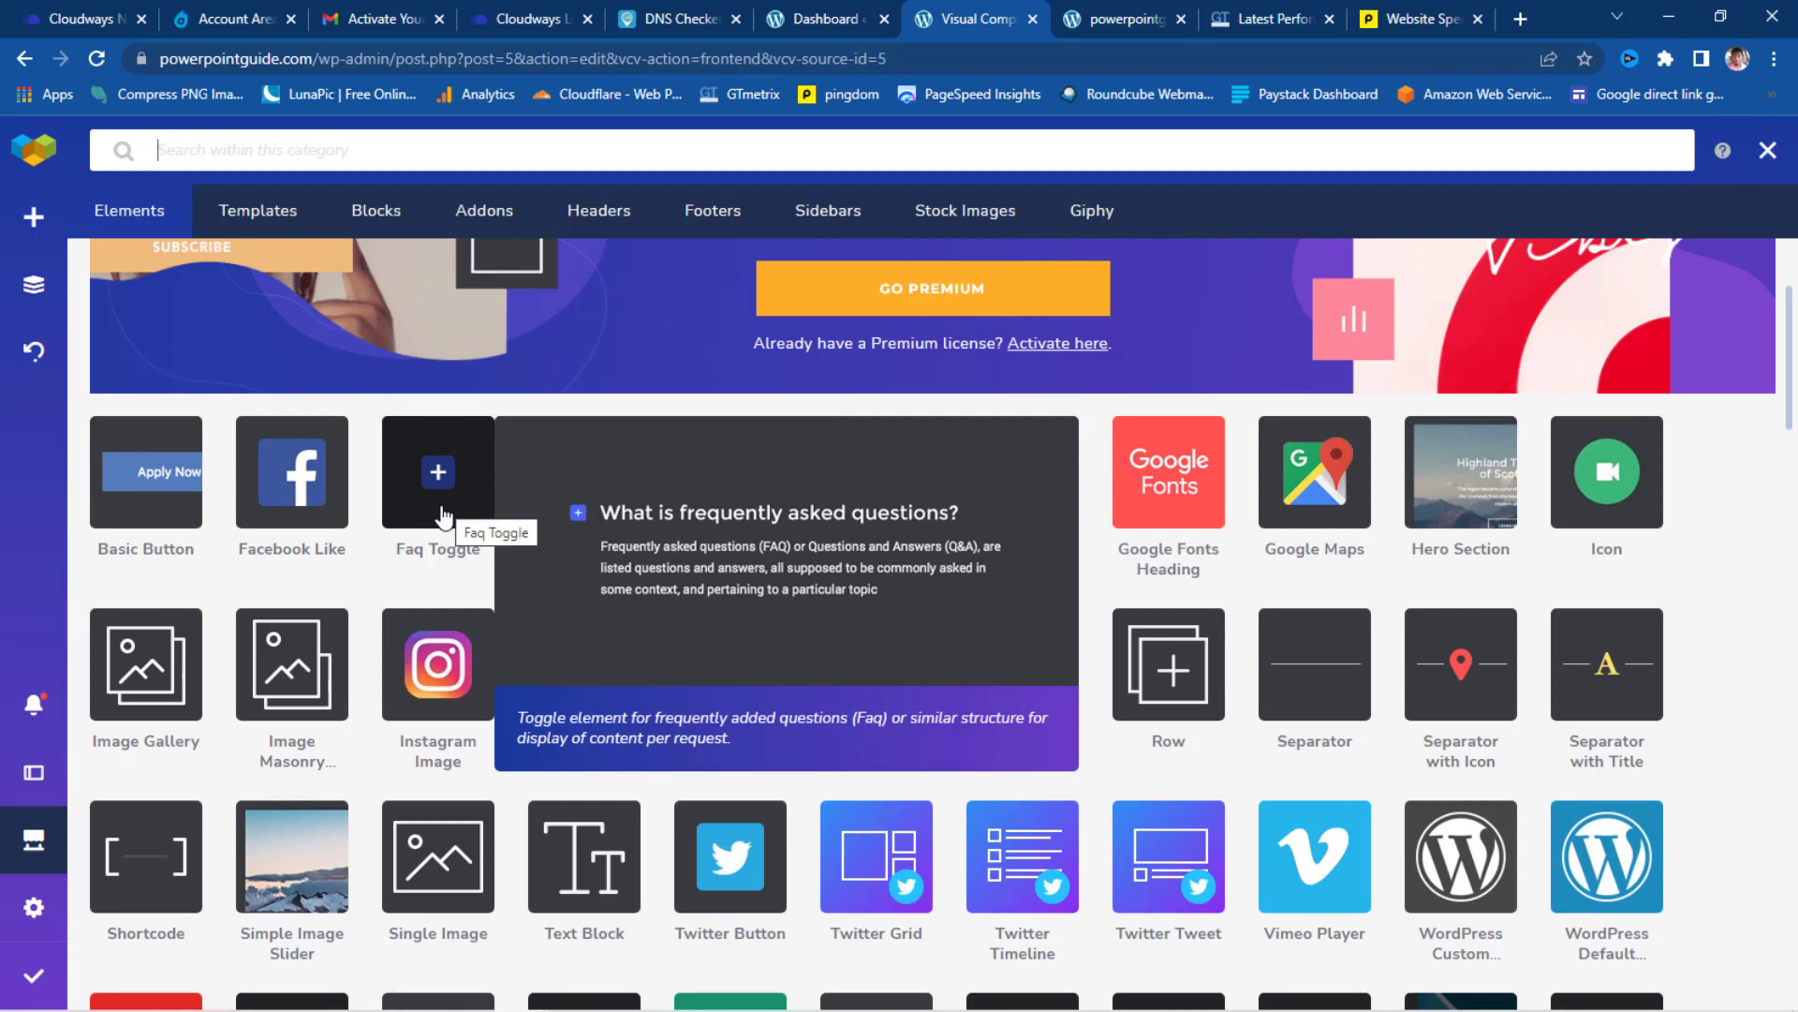
{"action": "mouse_move", "coordinate": [324, 519]}
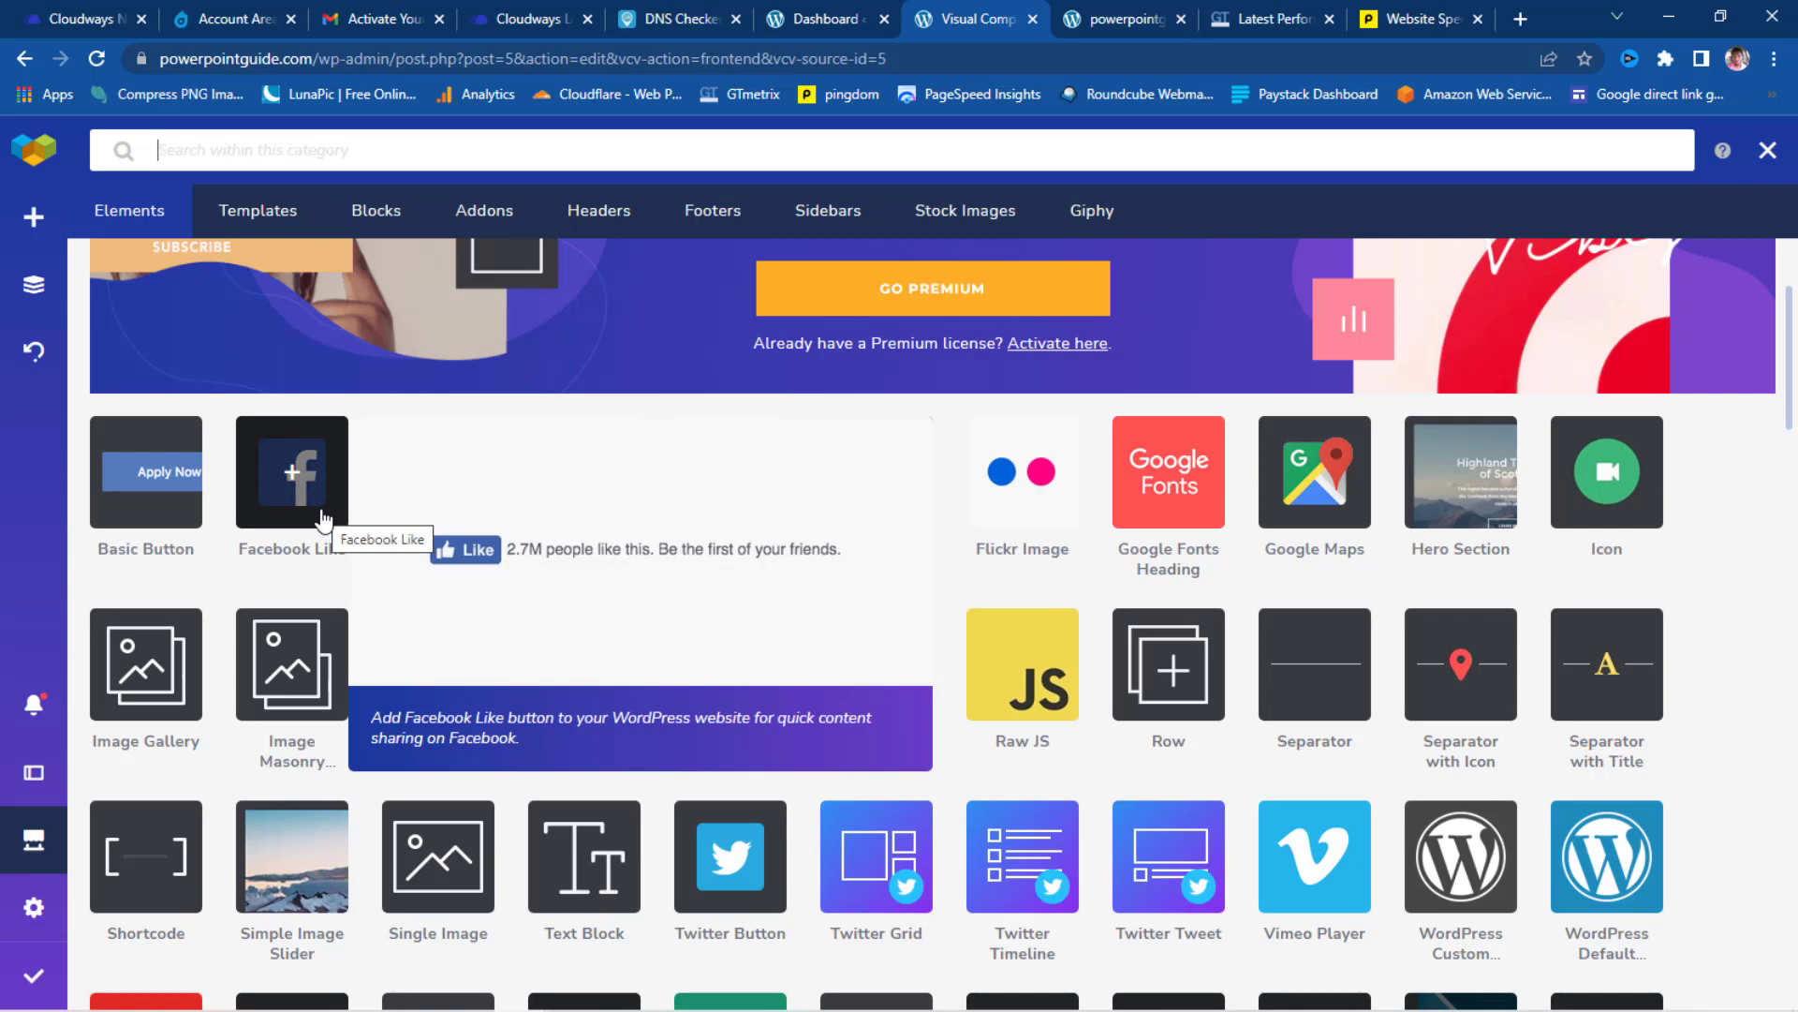
{"action": "mouse_move", "coordinate": [1603, 487]}
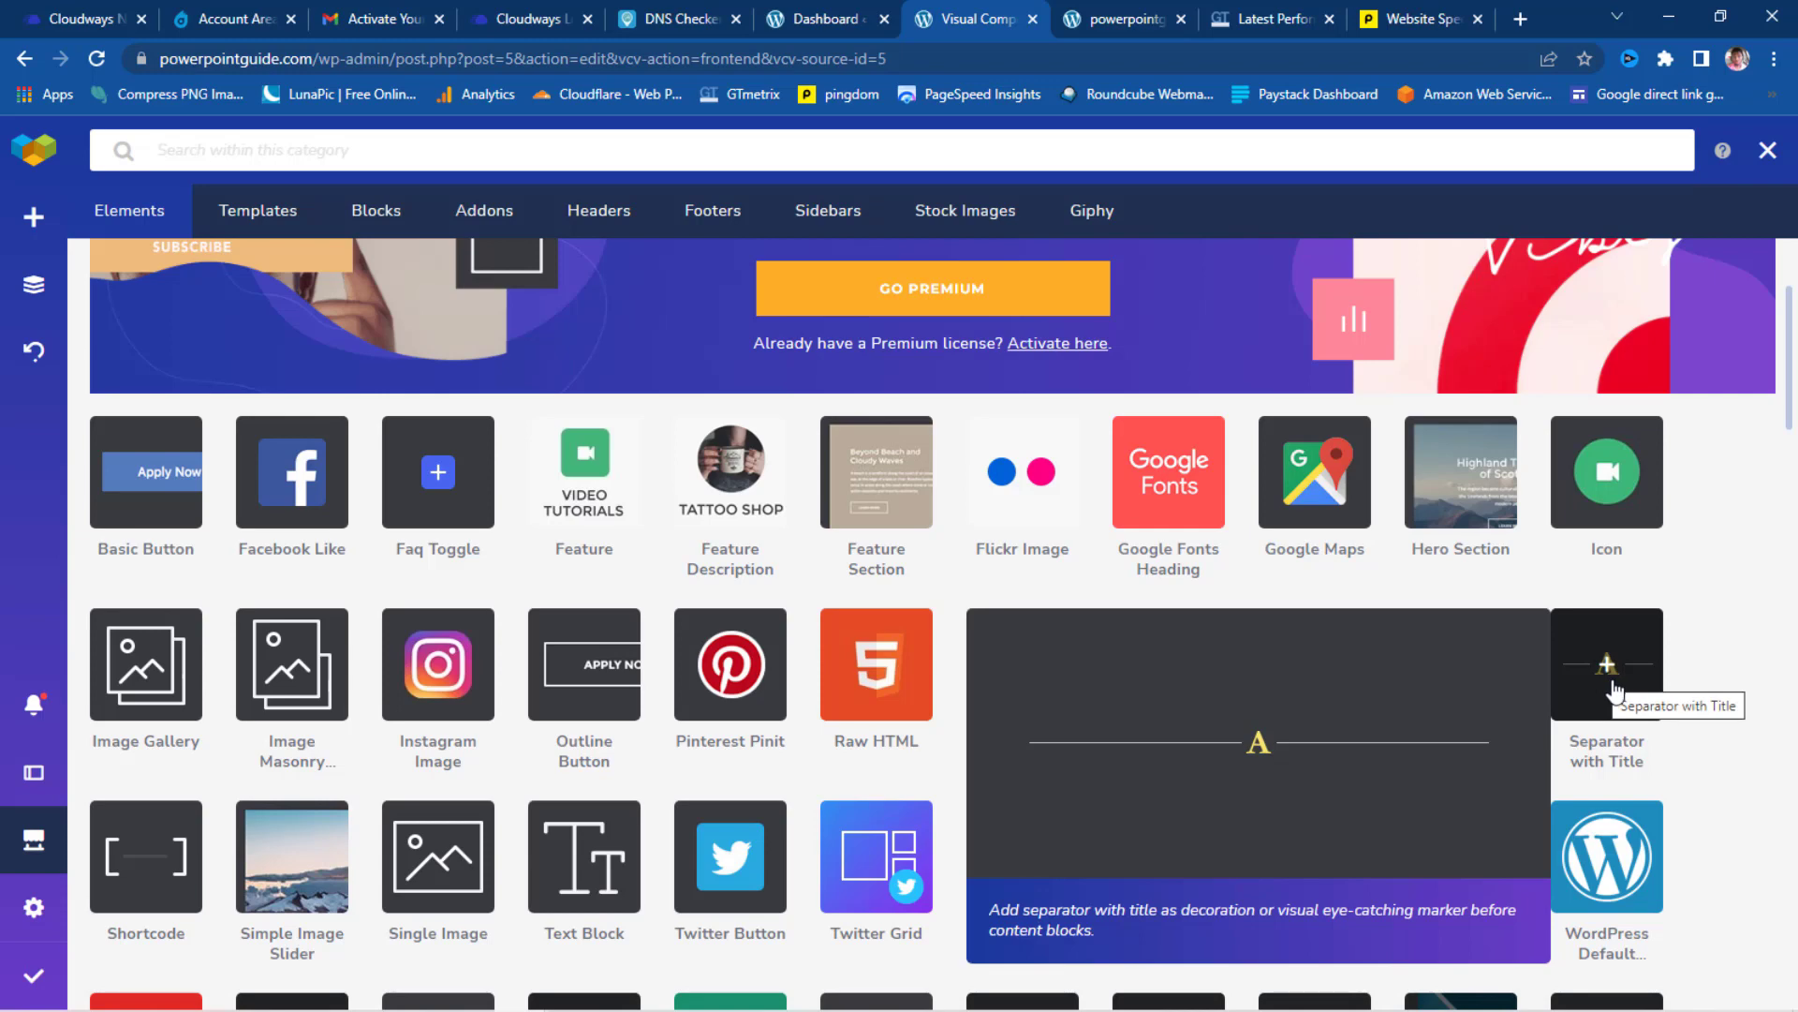
{"action": "mouse_move", "coordinate": [920, 759]}
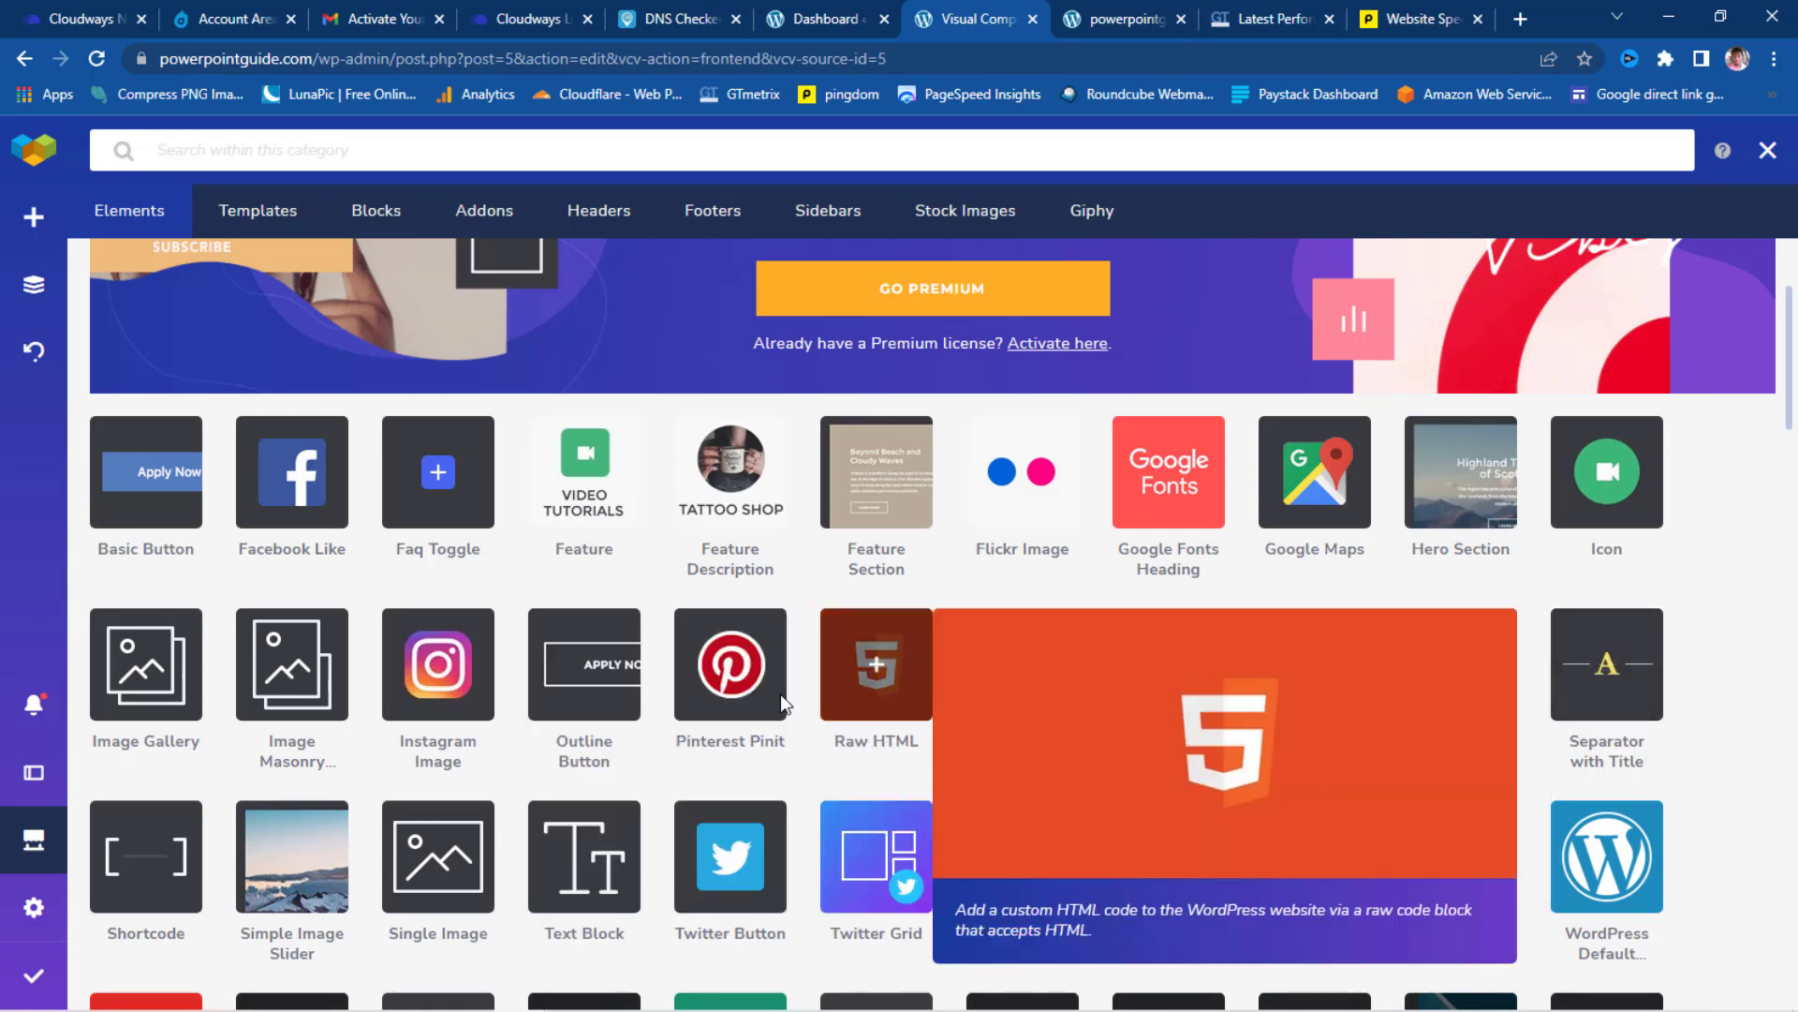
{"action": "mouse_move", "coordinate": [478, 897]}
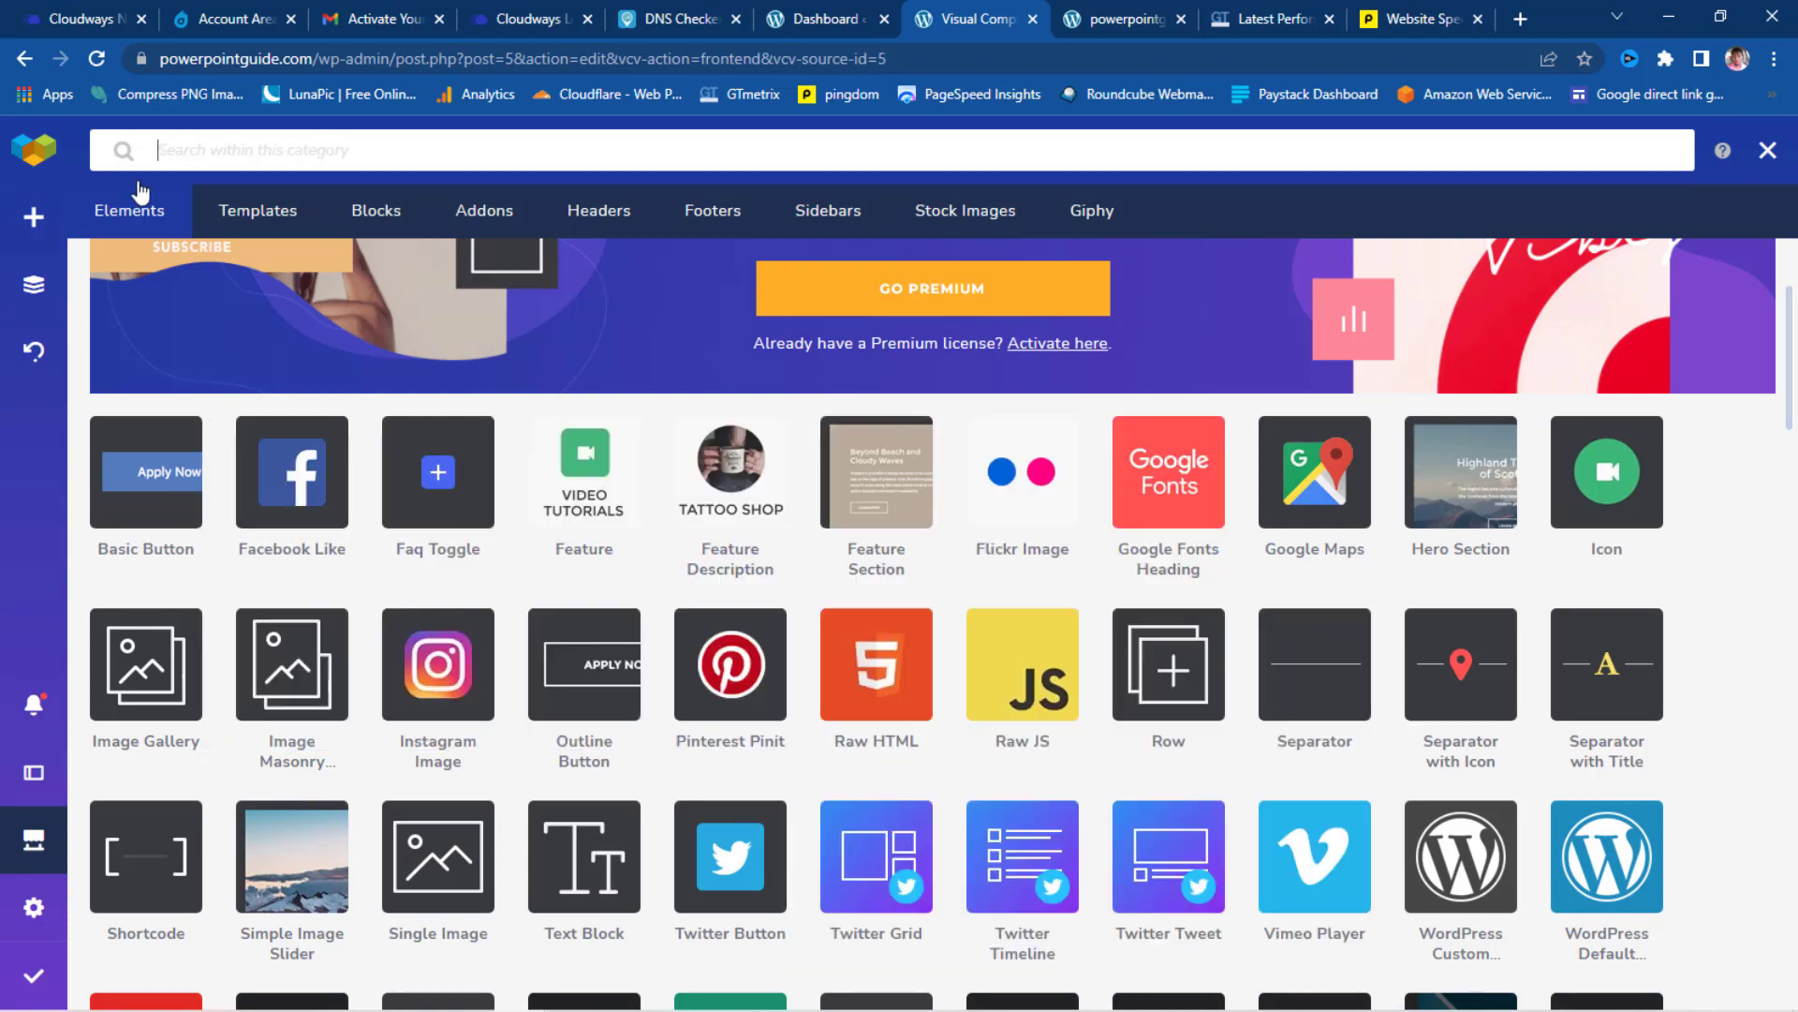
{"action": "scroll", "coordinate": [415, 539], "scroll_direction": "down", "scroll_amount": 7}
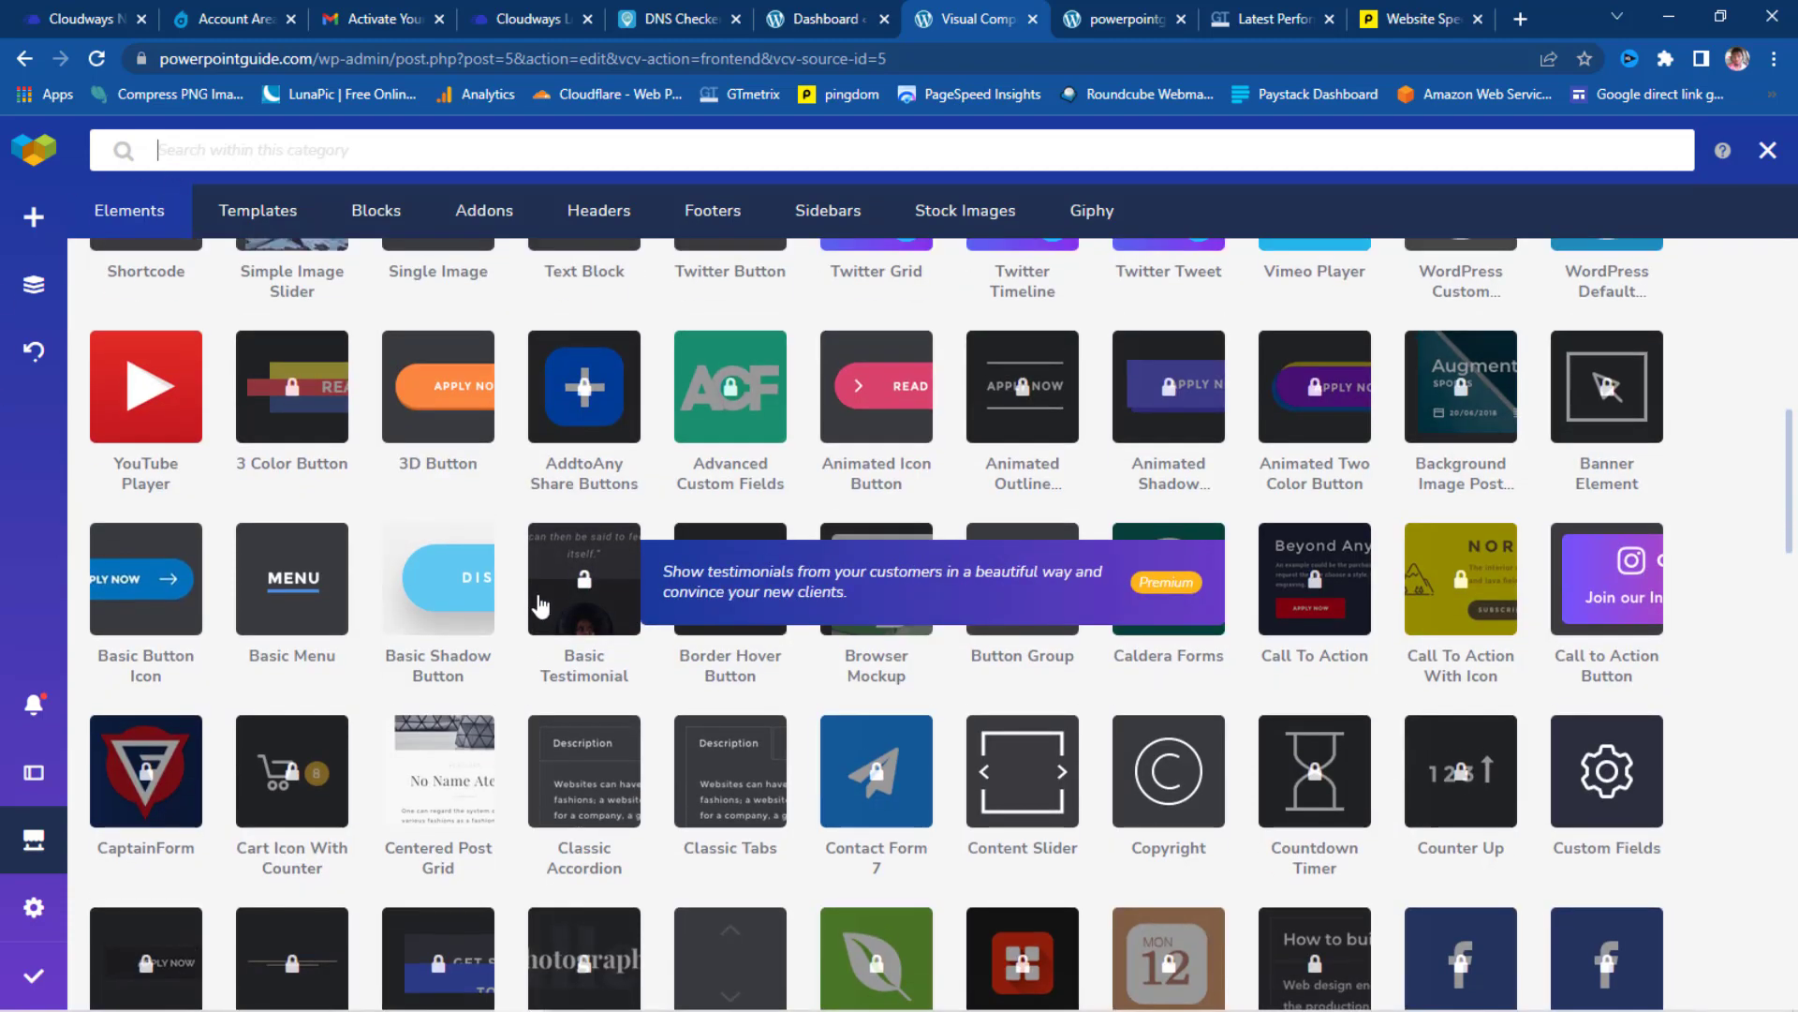
{"action": "scroll", "coordinate": [543, 604], "scroll_direction": "up", "scroll_amount": 4}
{"action": "scroll", "coordinate": [544, 604], "scroll_direction": "down", "scroll_amount": 4}
{"action": "scroll", "coordinate": [543, 637], "scroll_direction": "up", "scroll_amount": 7}
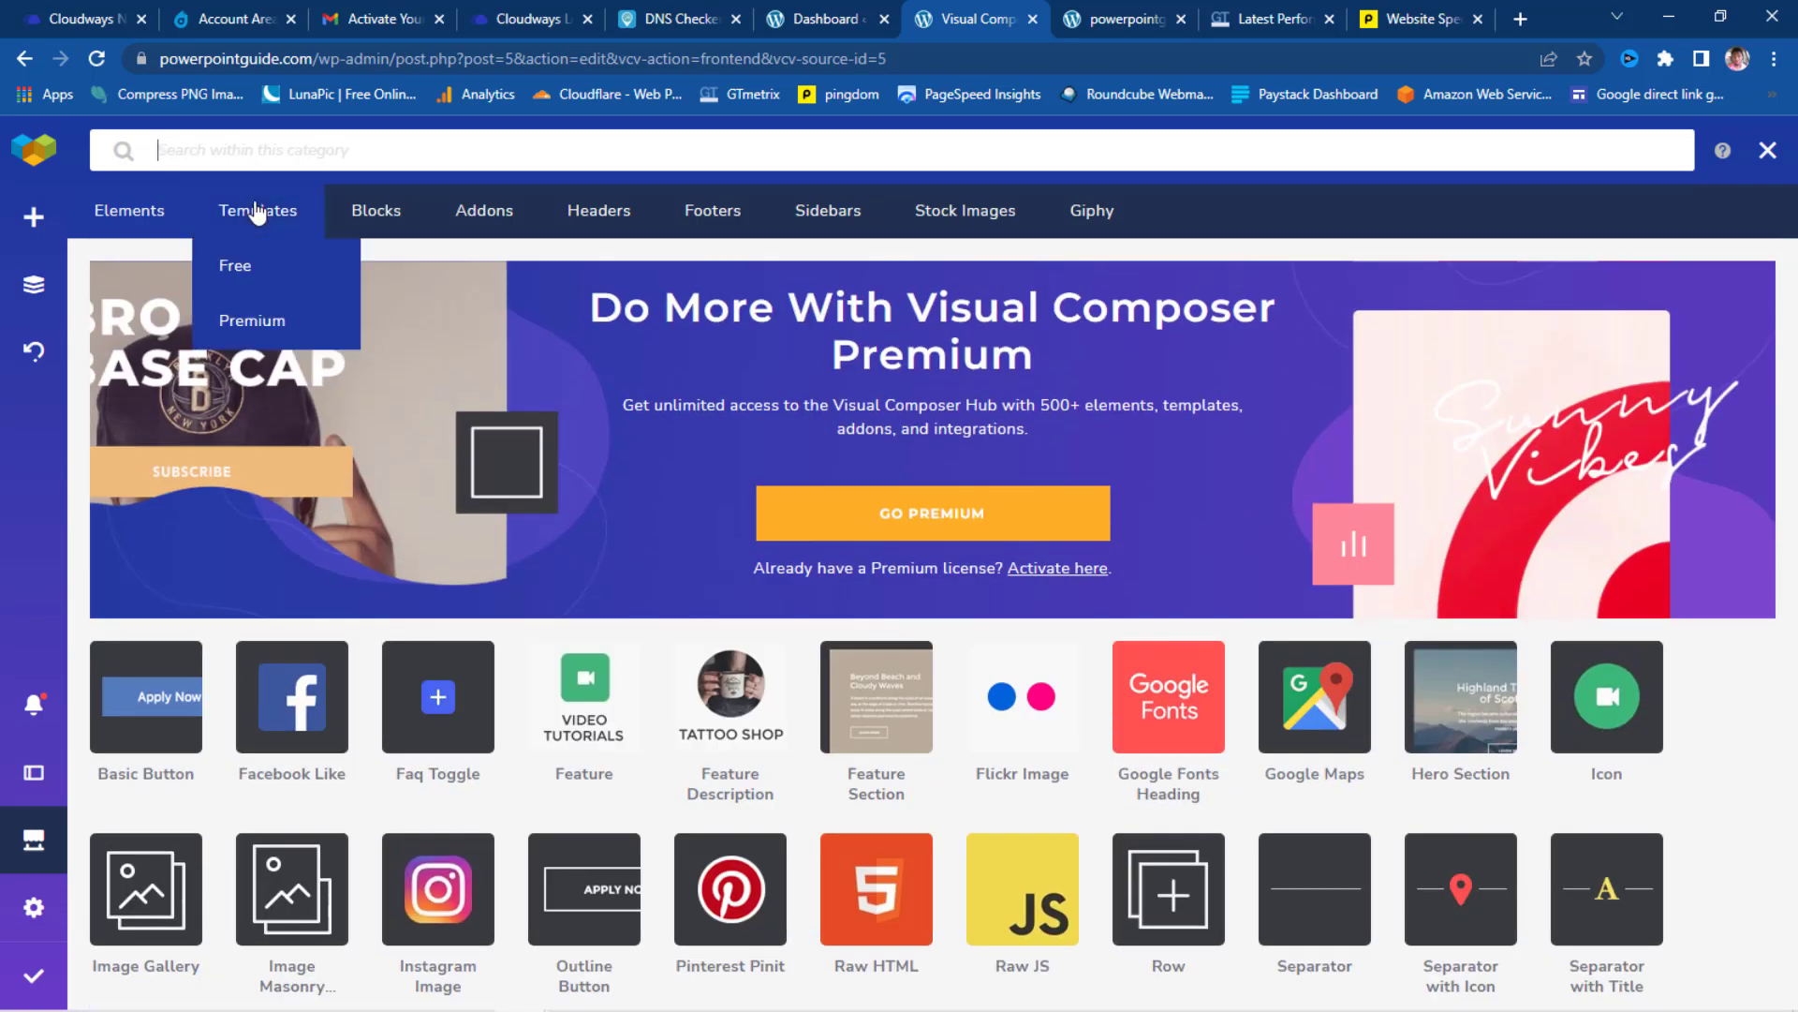
{"action": "left_click", "coordinate": [257, 213]}
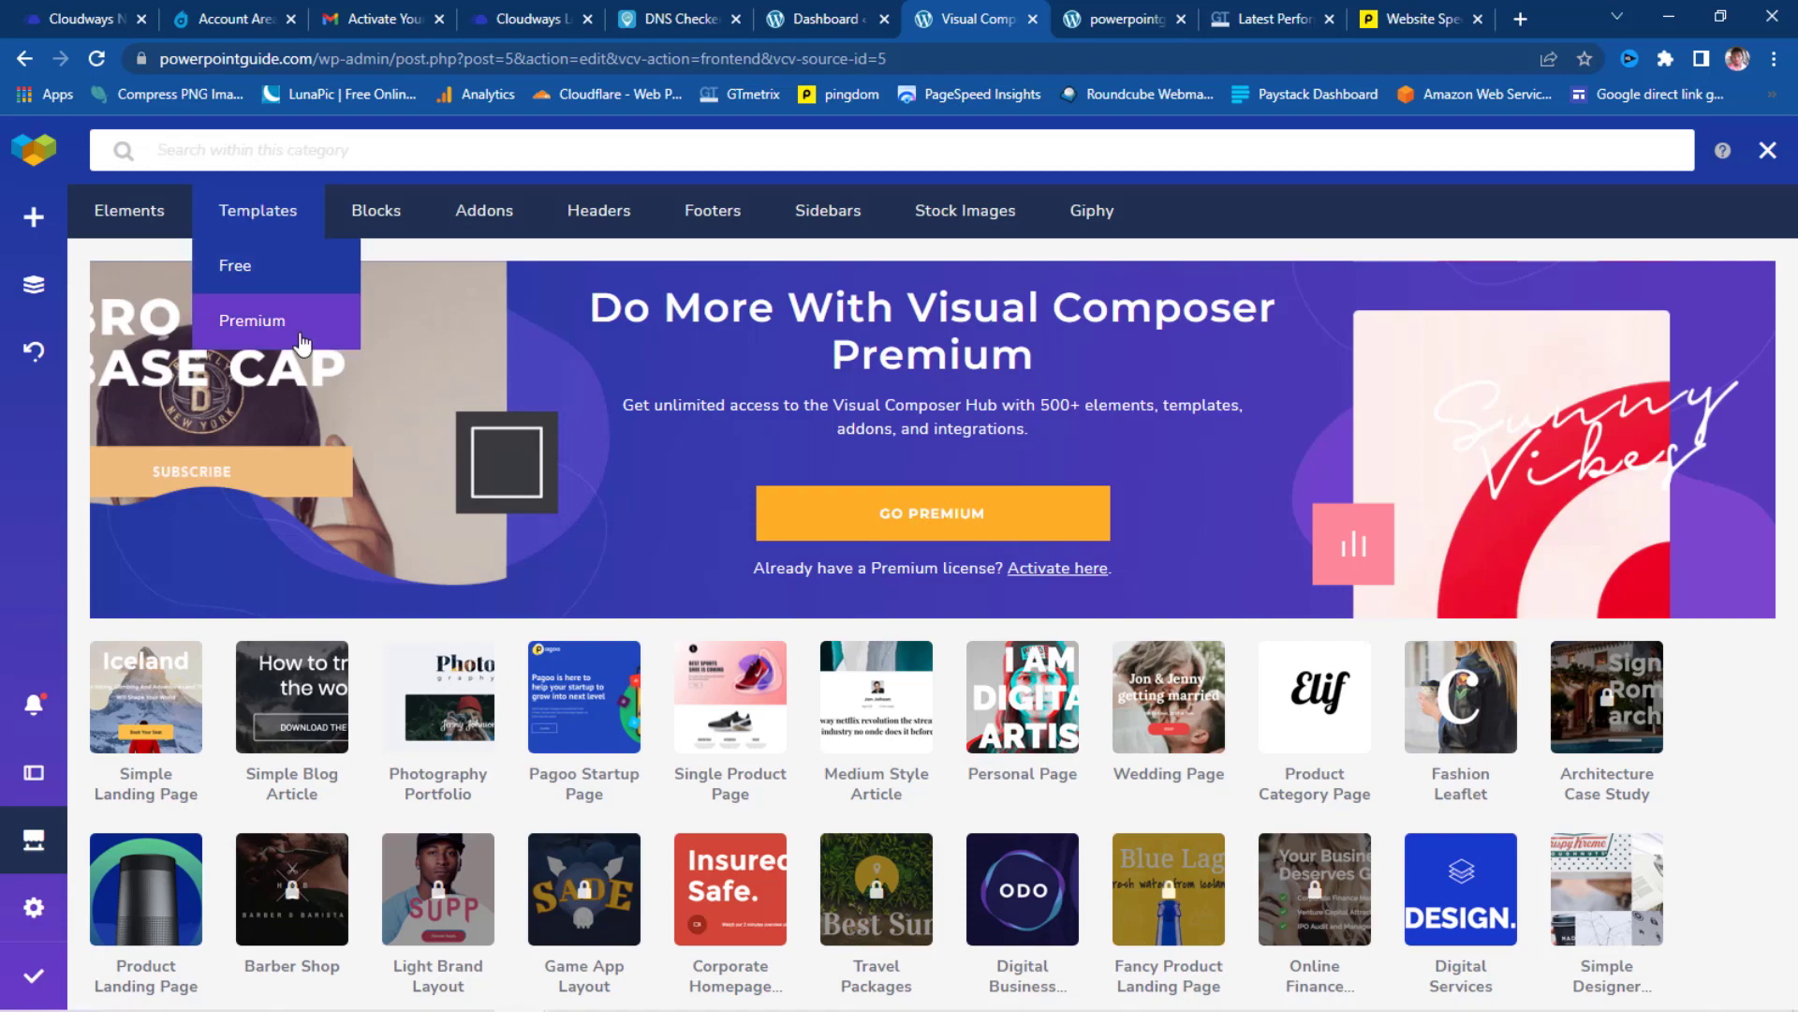
Preview the first page templates, such as the Vegan and Fashion designs
{"action": "scroll", "coordinate": [782, 768], "scroll_direction": "down", "scroll_amount": 5}
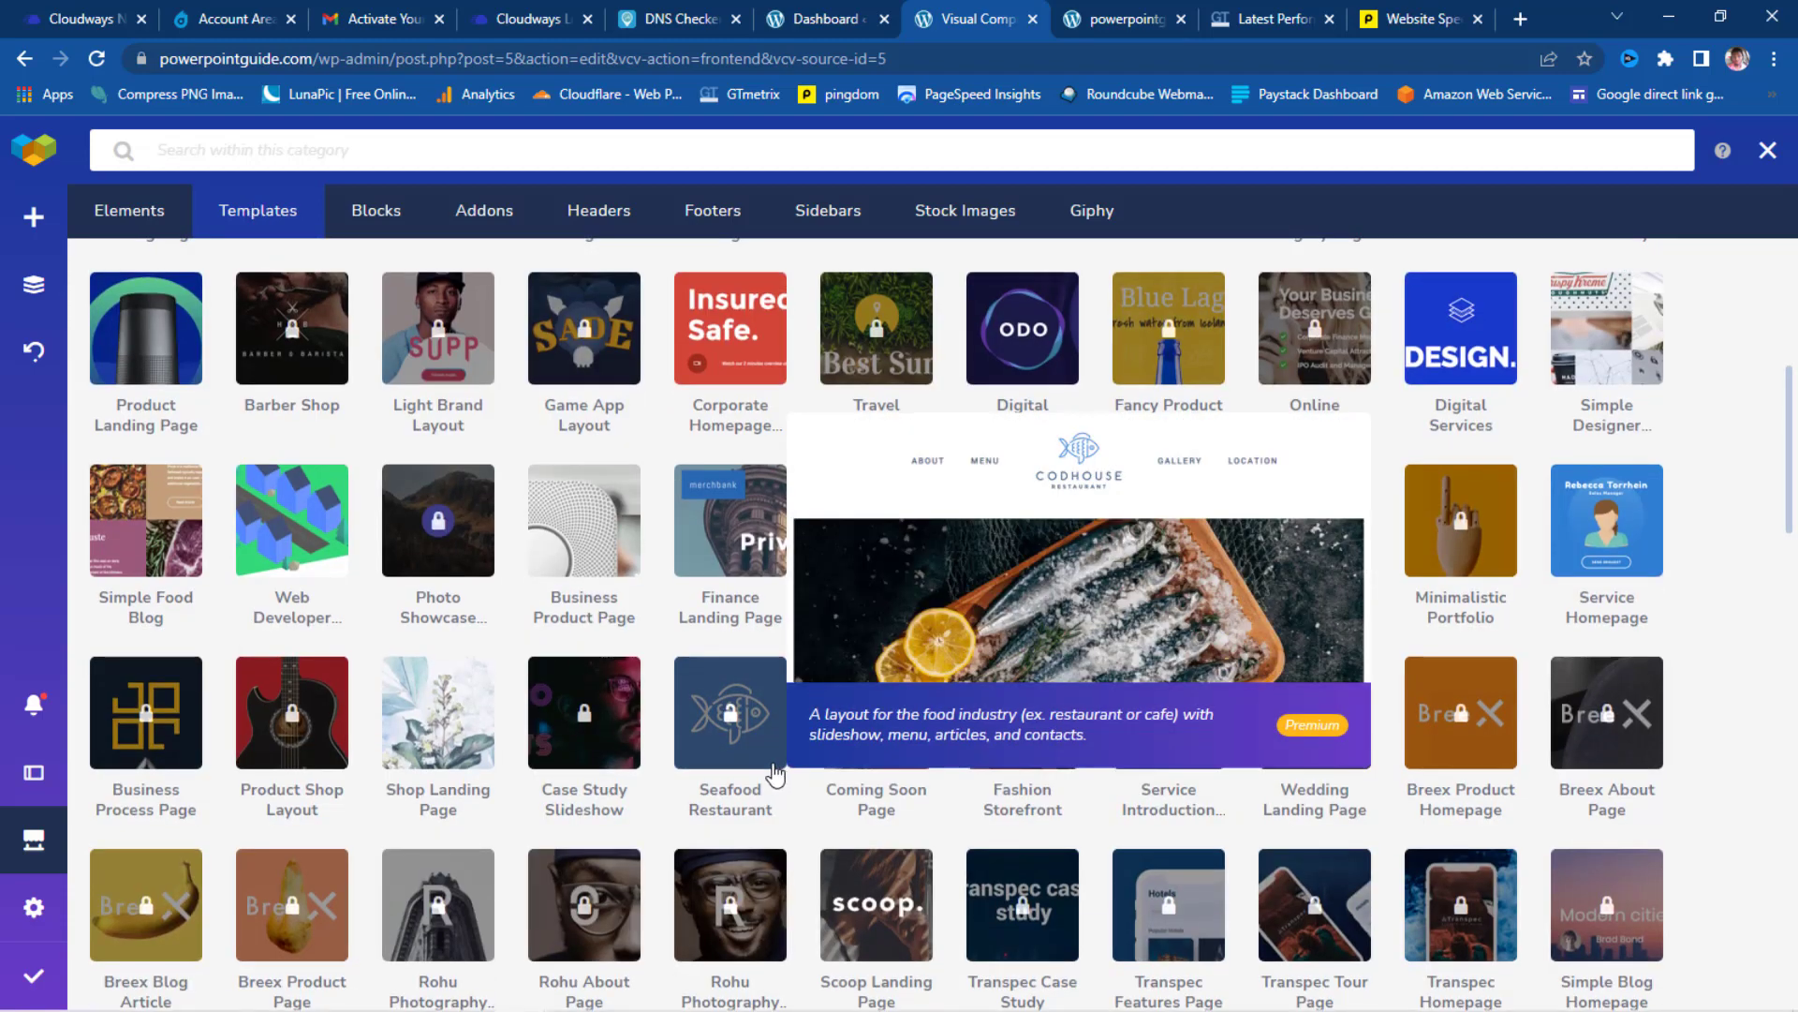
{"action": "scroll", "coordinate": [814, 731], "scroll_direction": "up", "scroll_amount": 5}
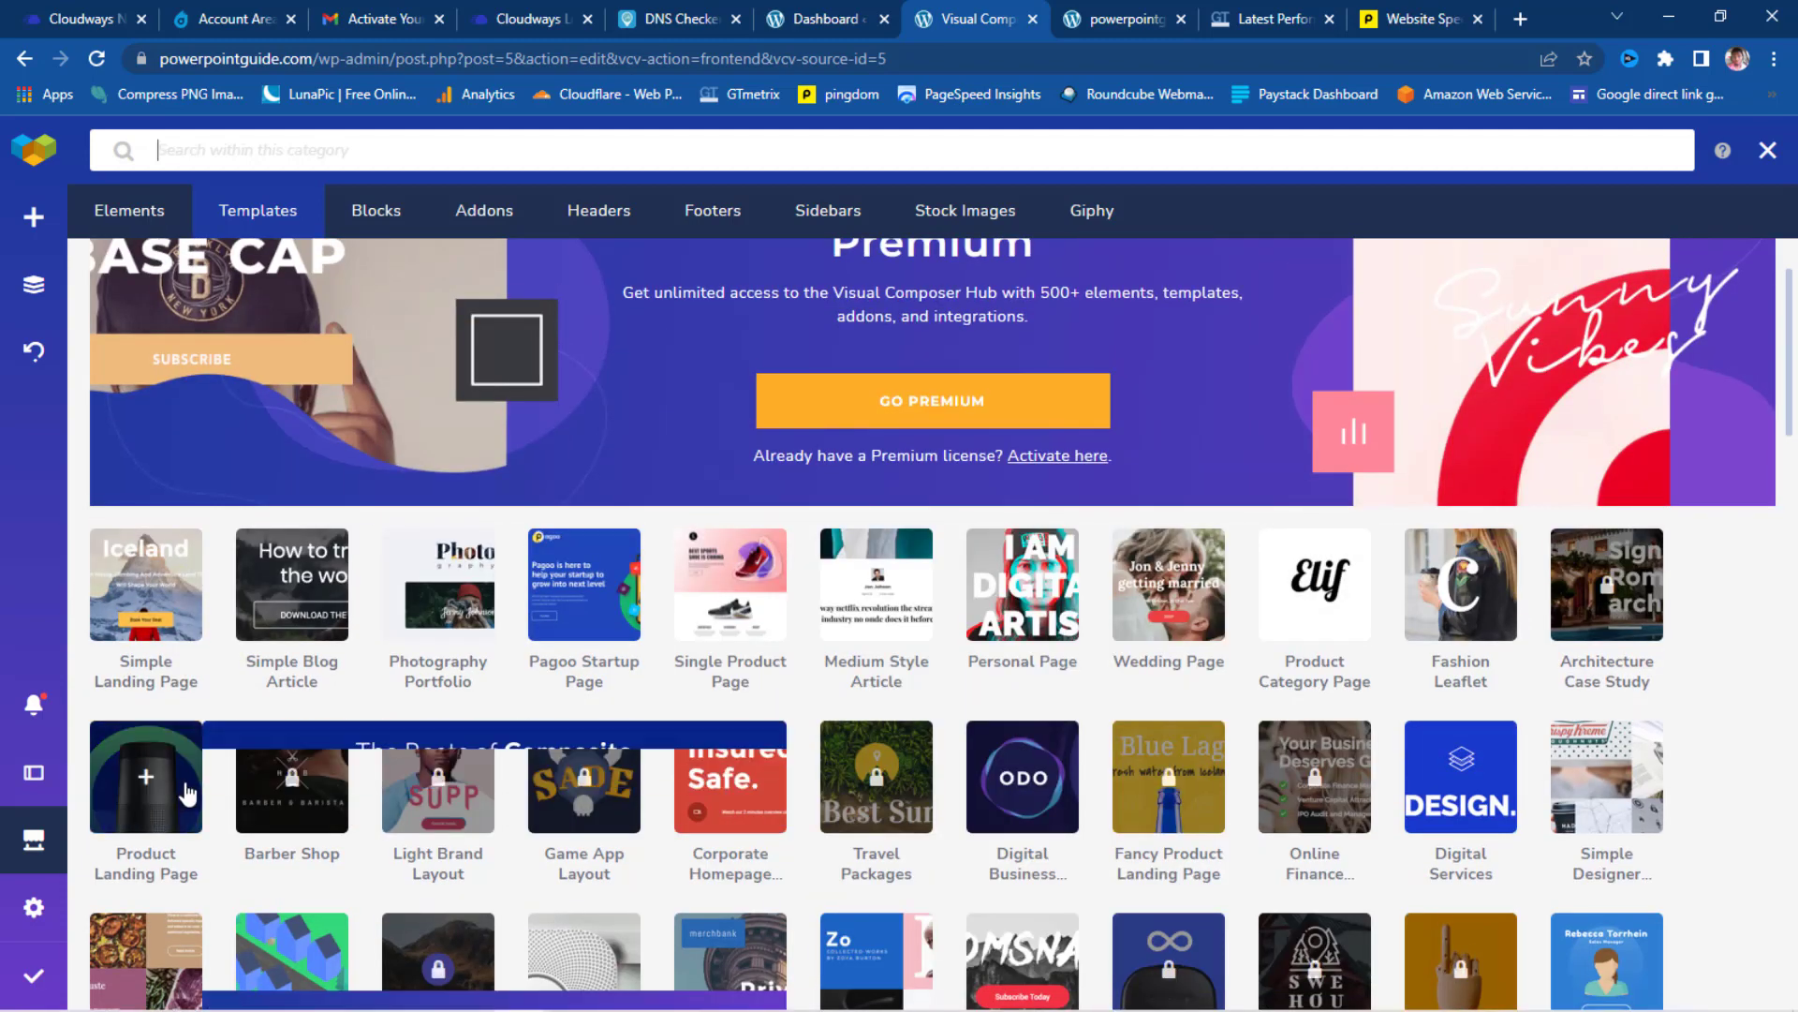
{"action": "mouse_move", "coordinate": [576, 640]}
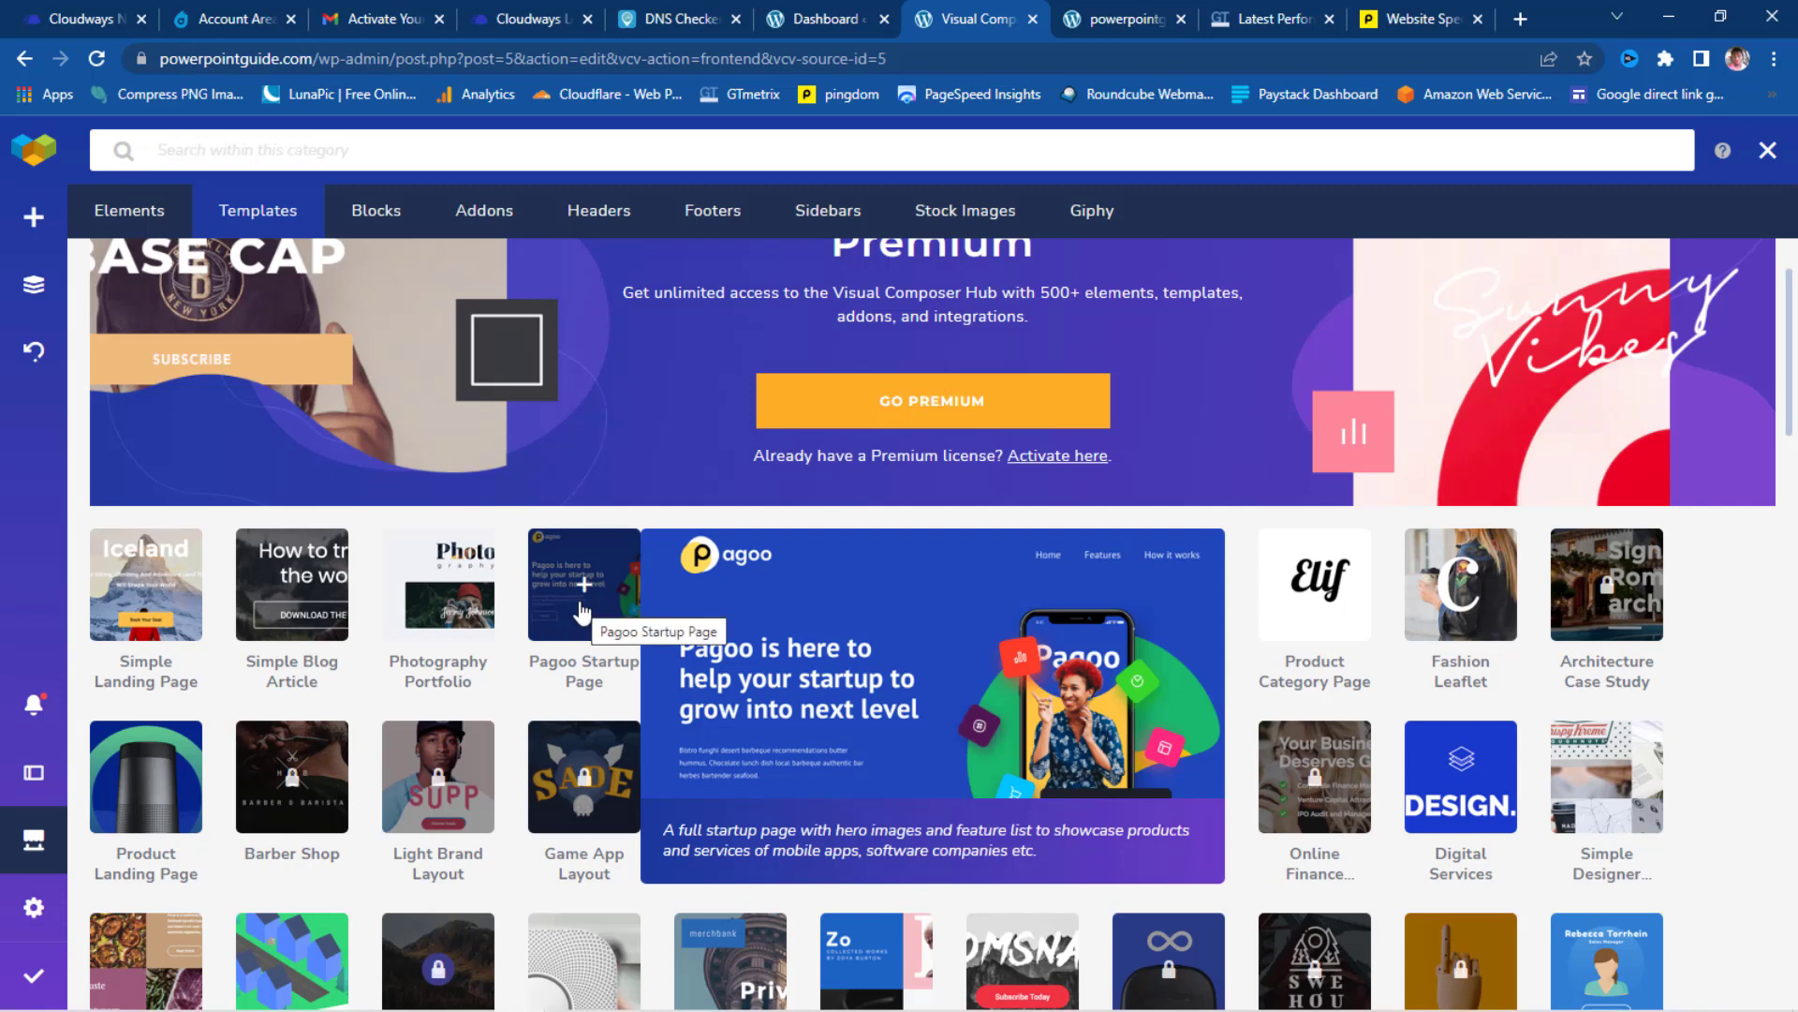
{"action": "mouse_move", "coordinate": [291, 609]}
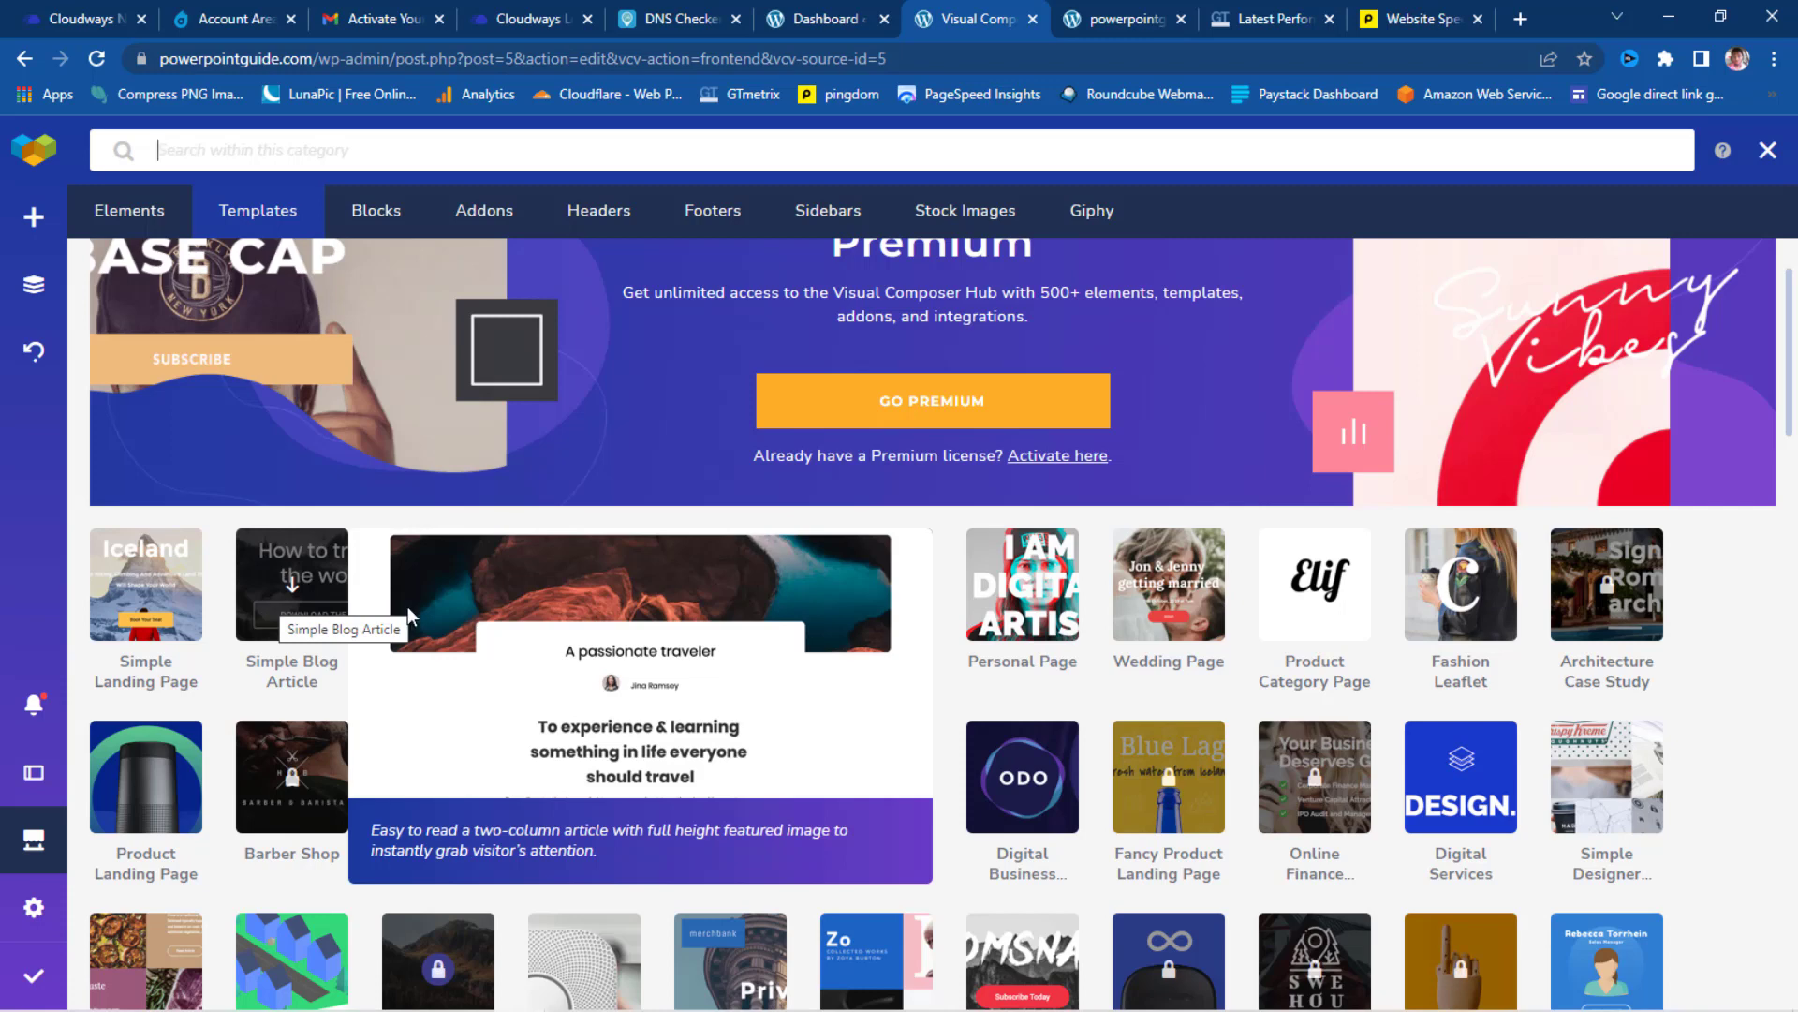
{"action": "mouse_move", "coordinate": [913, 587]}
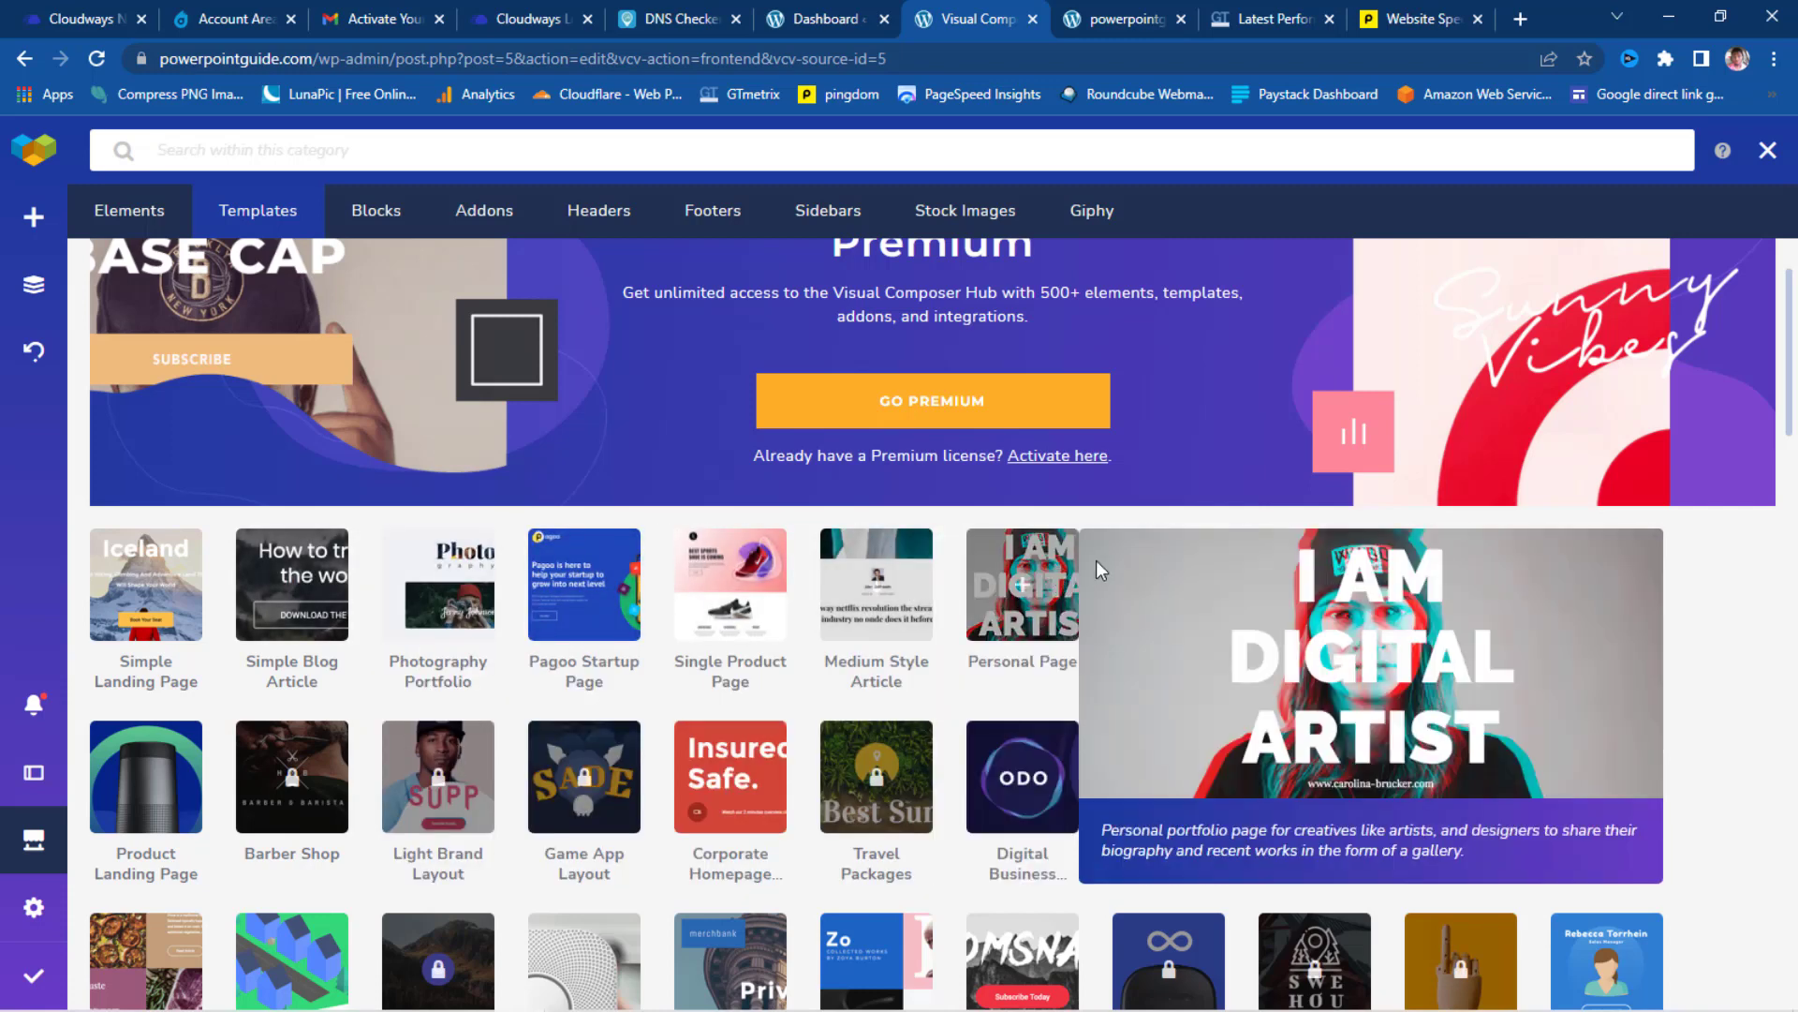
{"action": "mouse_move", "coordinate": [1458, 578]}
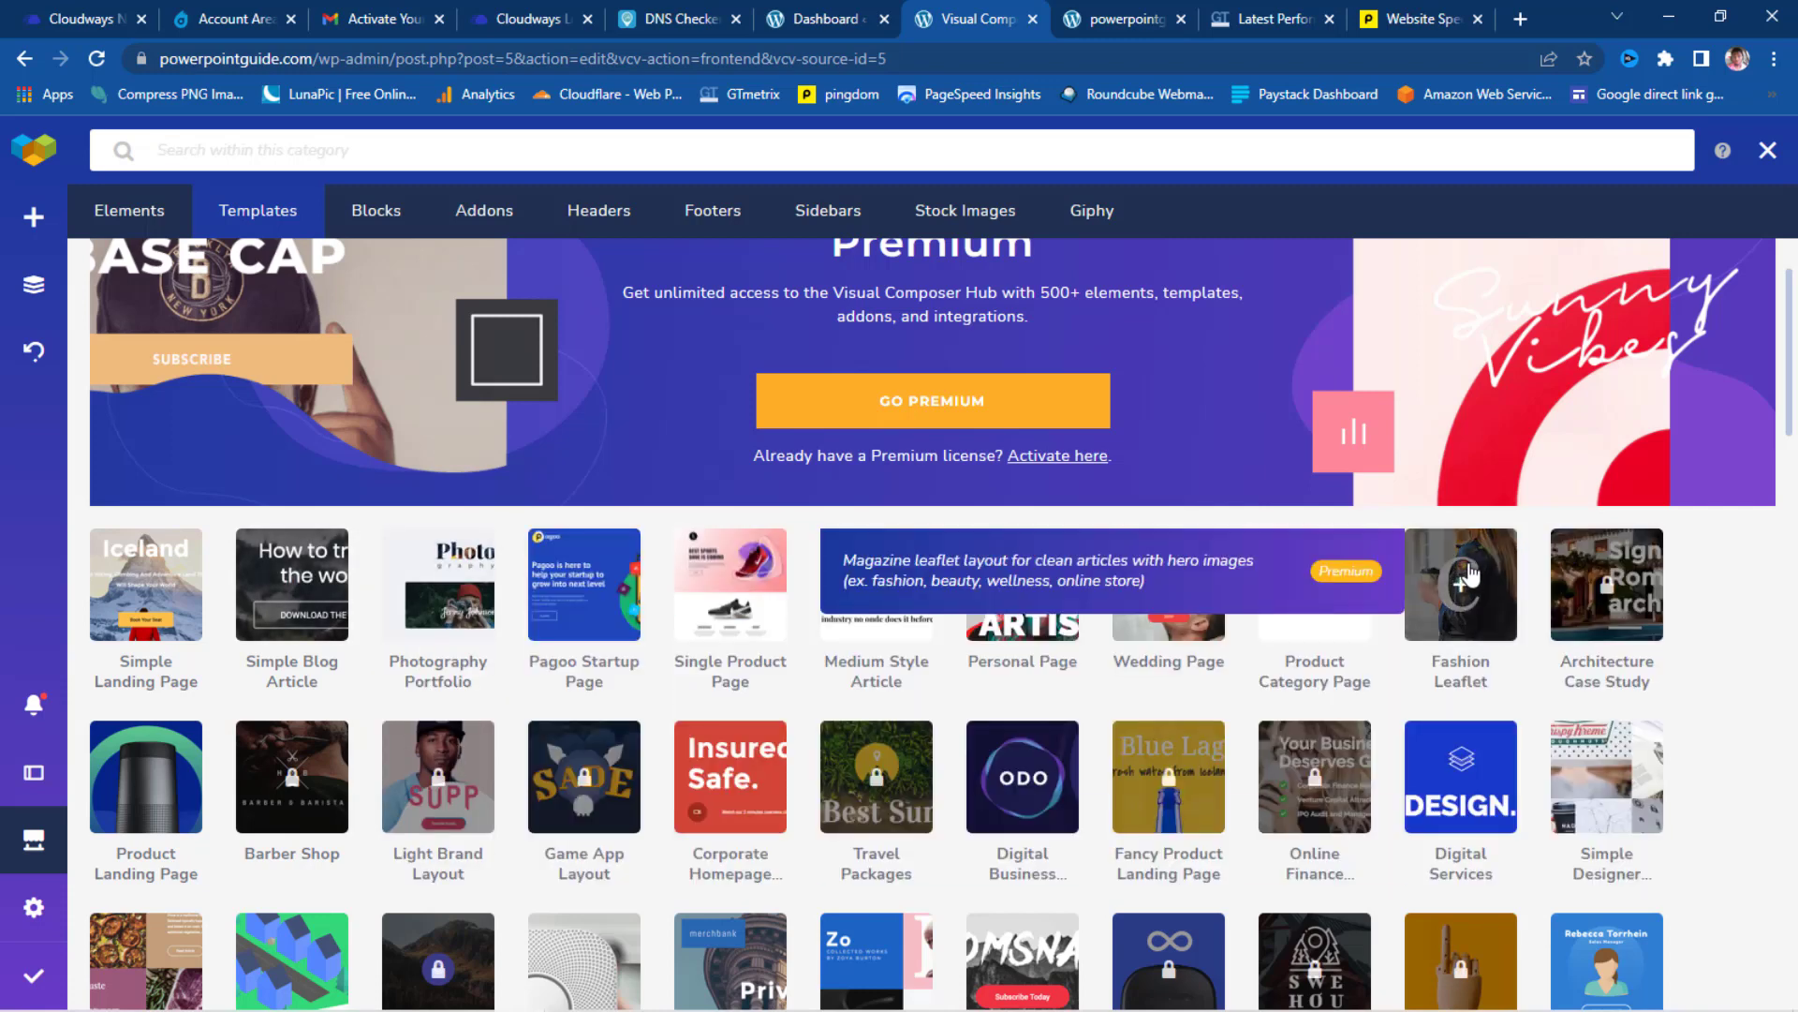
{"action": "mouse_move", "coordinate": [491, 637]}
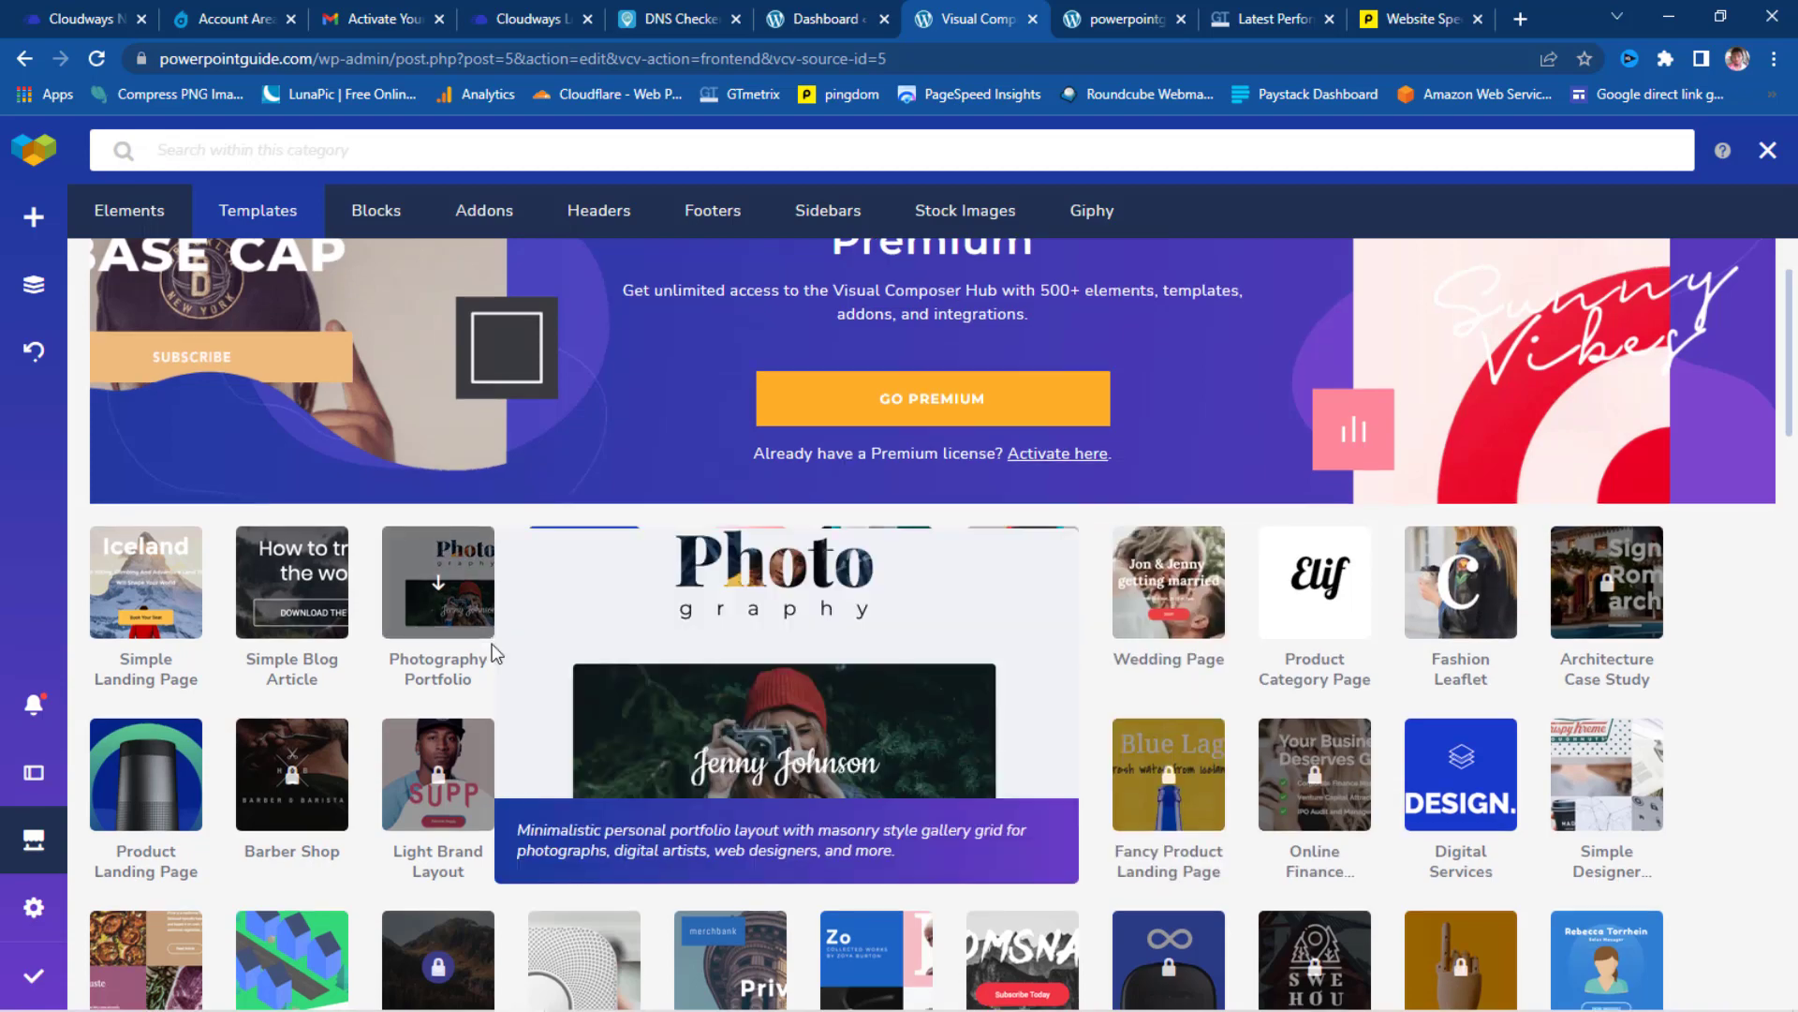
{"action": "scroll", "coordinate": [492, 641], "scroll_direction": "down", "scroll_amount": 3}
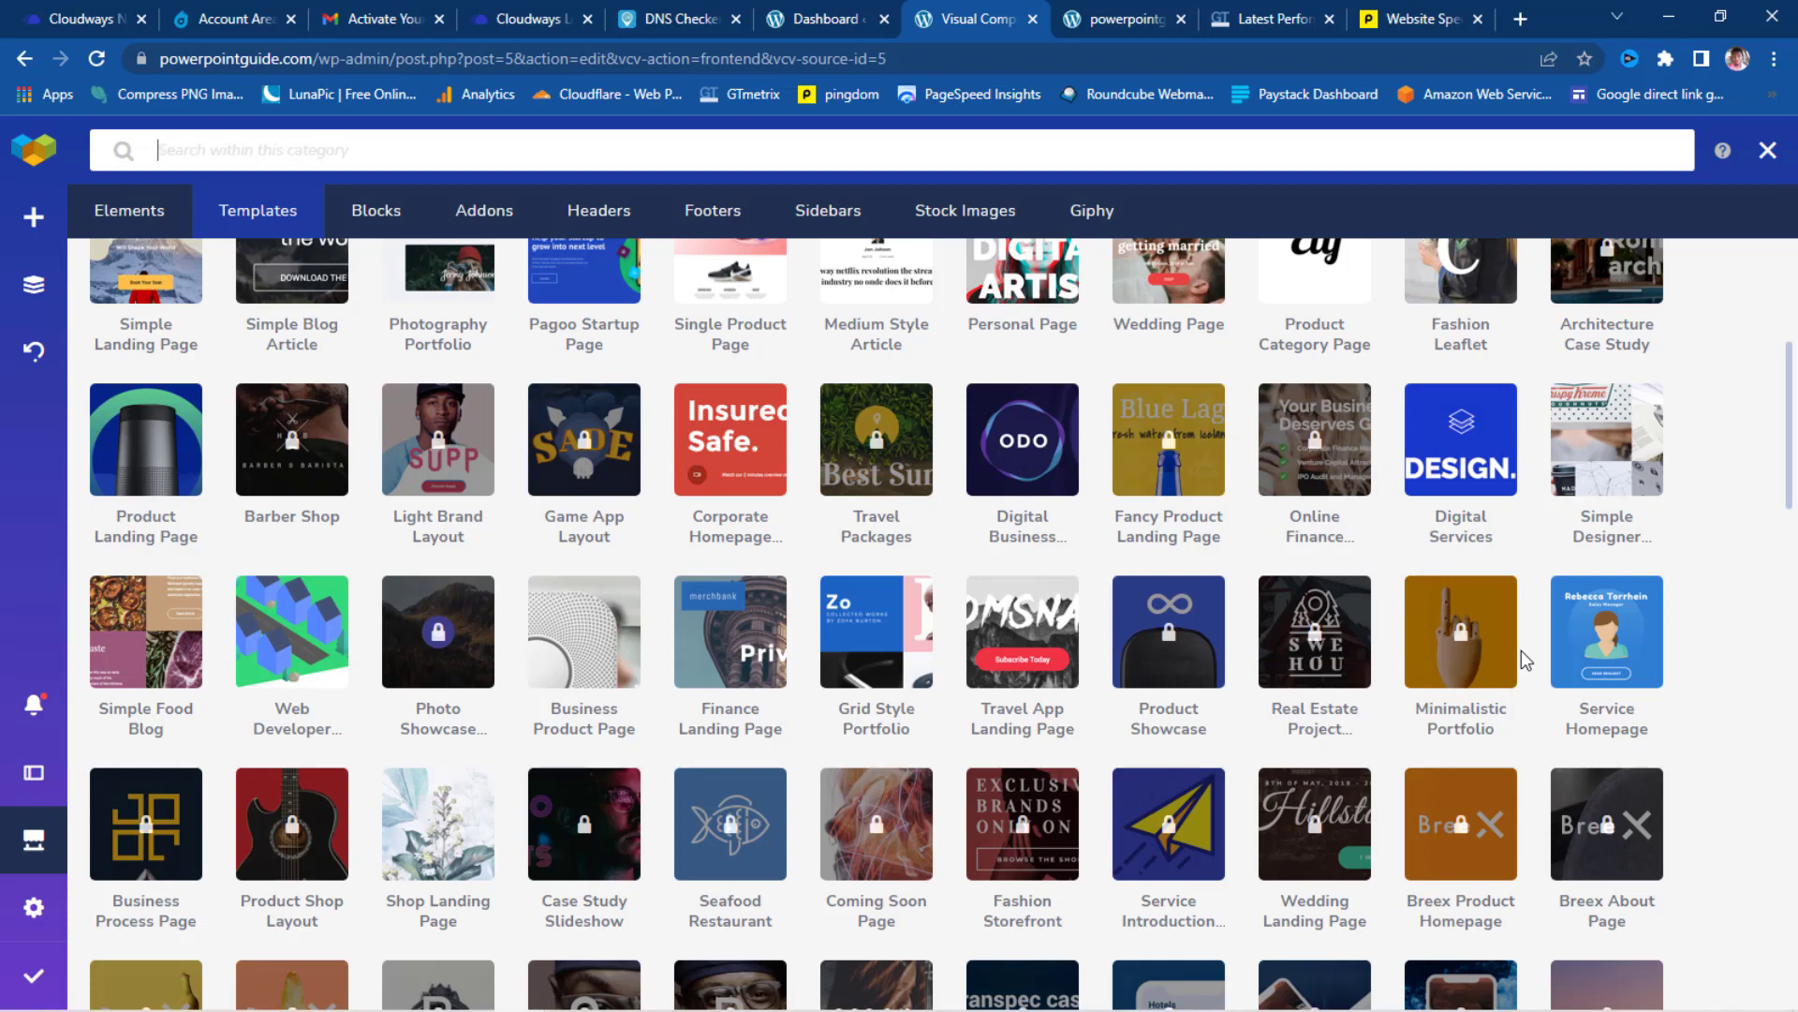
{"action": "mouse_move", "coordinate": [846, 672]}
Scroll further to the foodi and Elif templates and the locked premium designs
{"action": "scroll", "coordinate": [1212, 600], "scroll_direction": "down", "scroll_amount": 5}
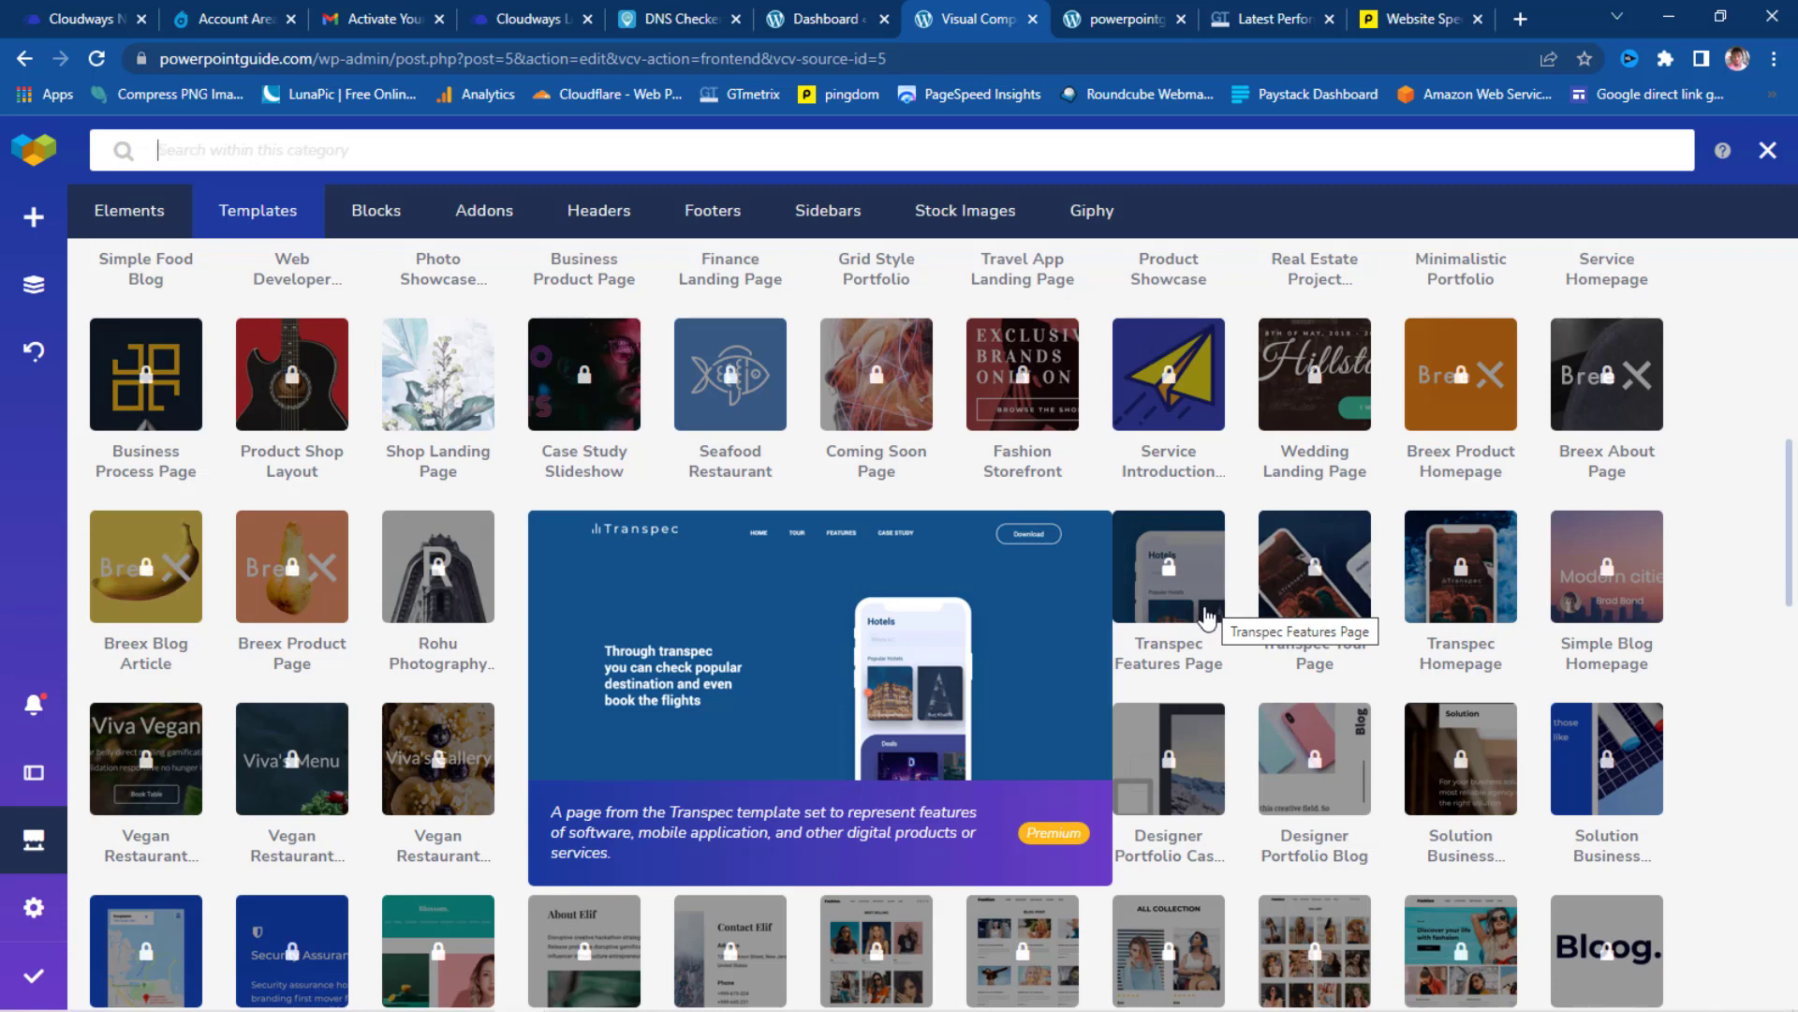
{"action": "scroll", "coordinate": [1209, 619], "scroll_direction": "down", "scroll_amount": 5}
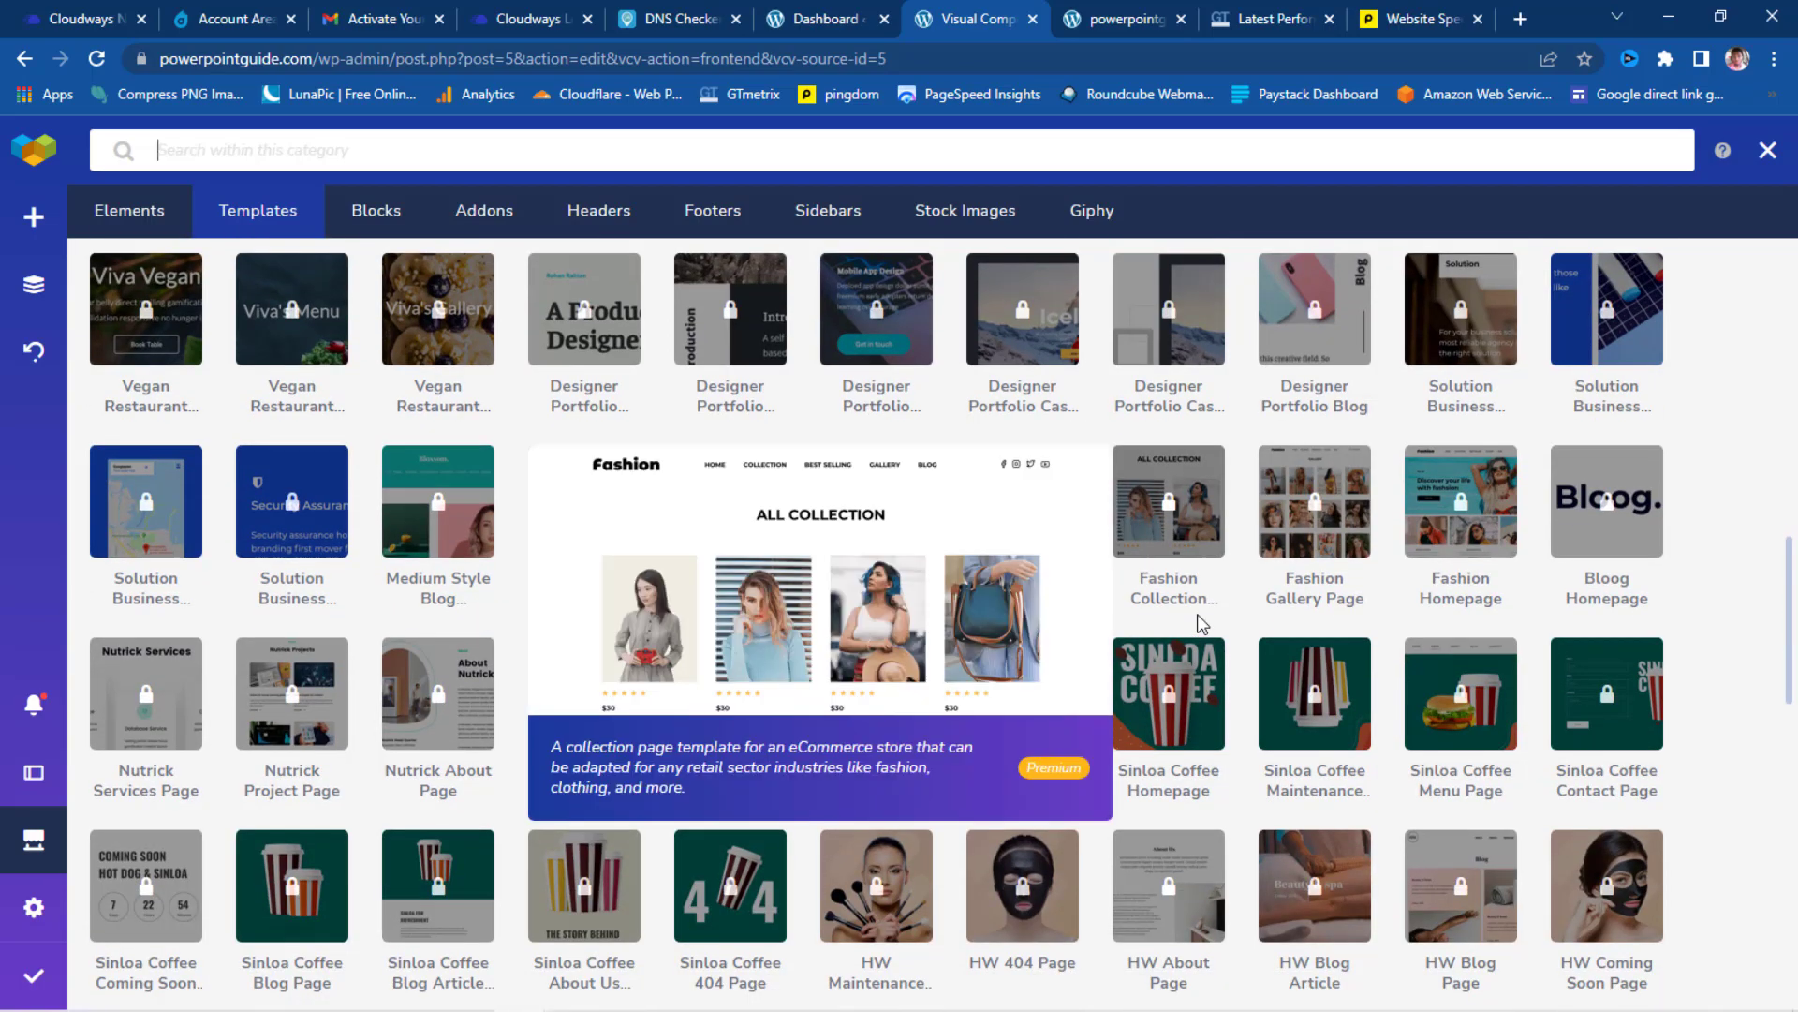
{"action": "scroll", "coordinate": [1197, 615], "scroll_direction": "down", "scroll_amount": 7}
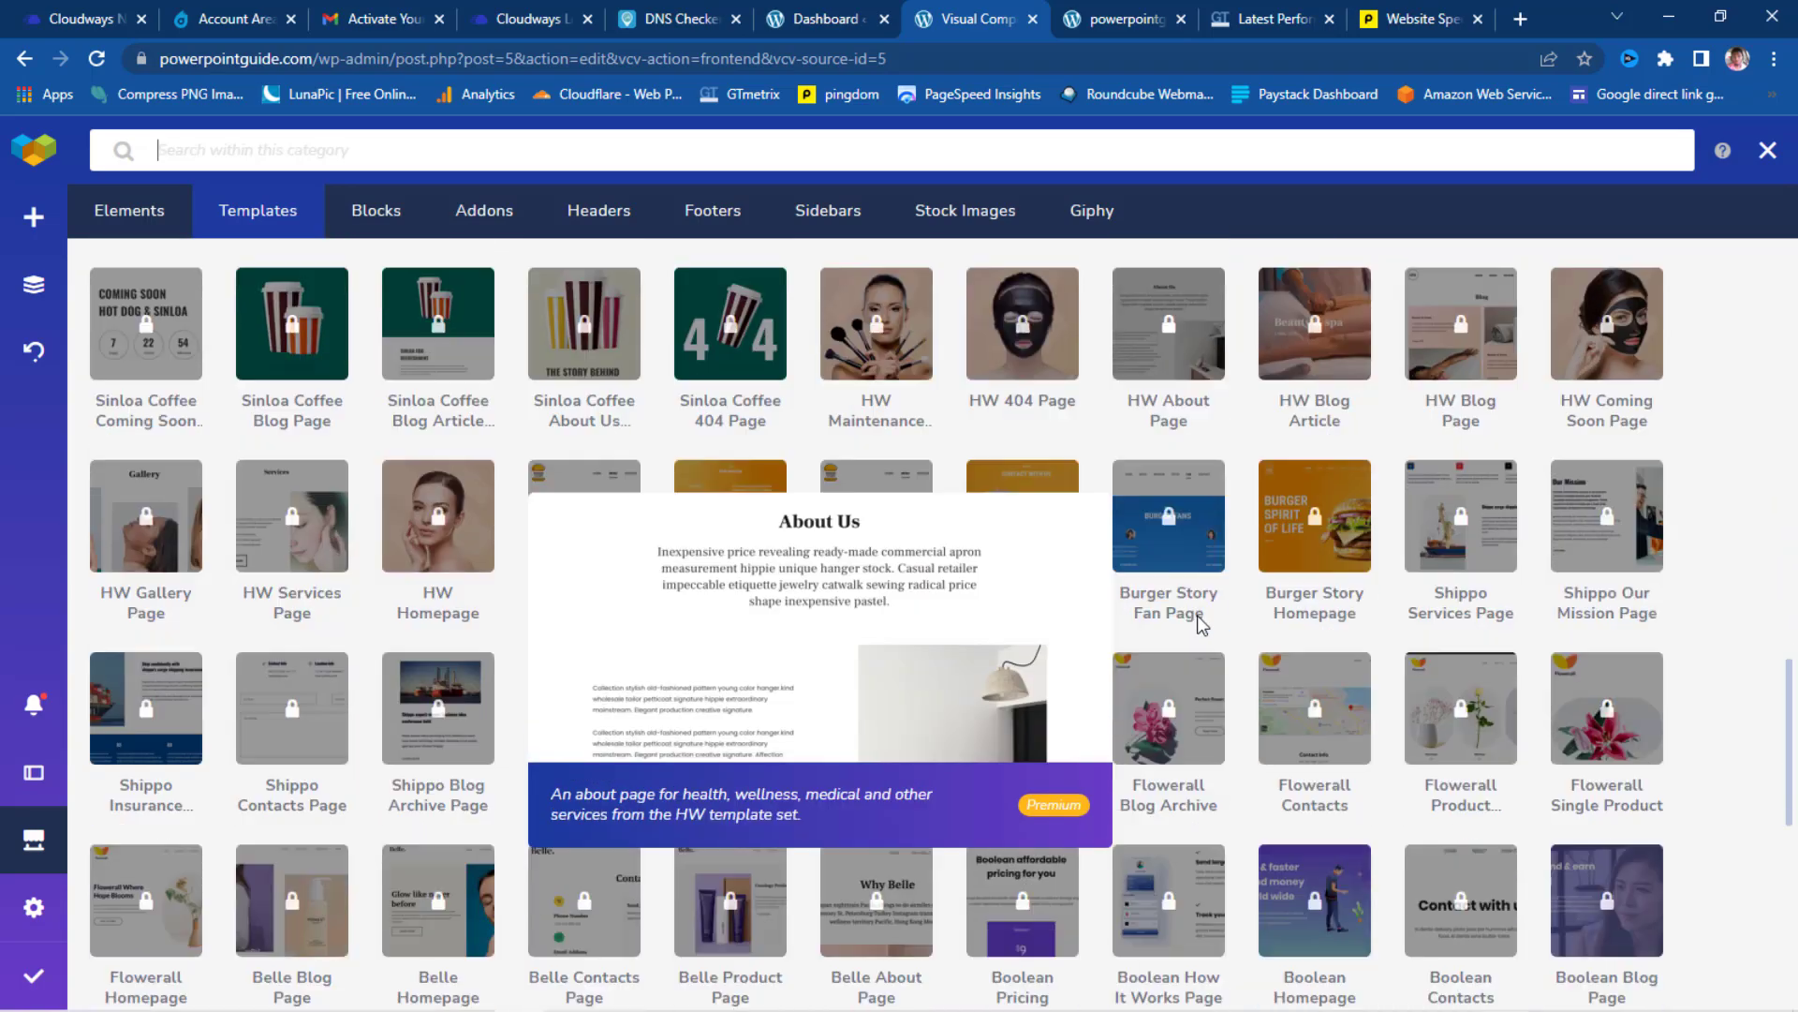
{"action": "scroll", "coordinate": [1198, 616], "scroll_direction": "down", "scroll_amount": 6}
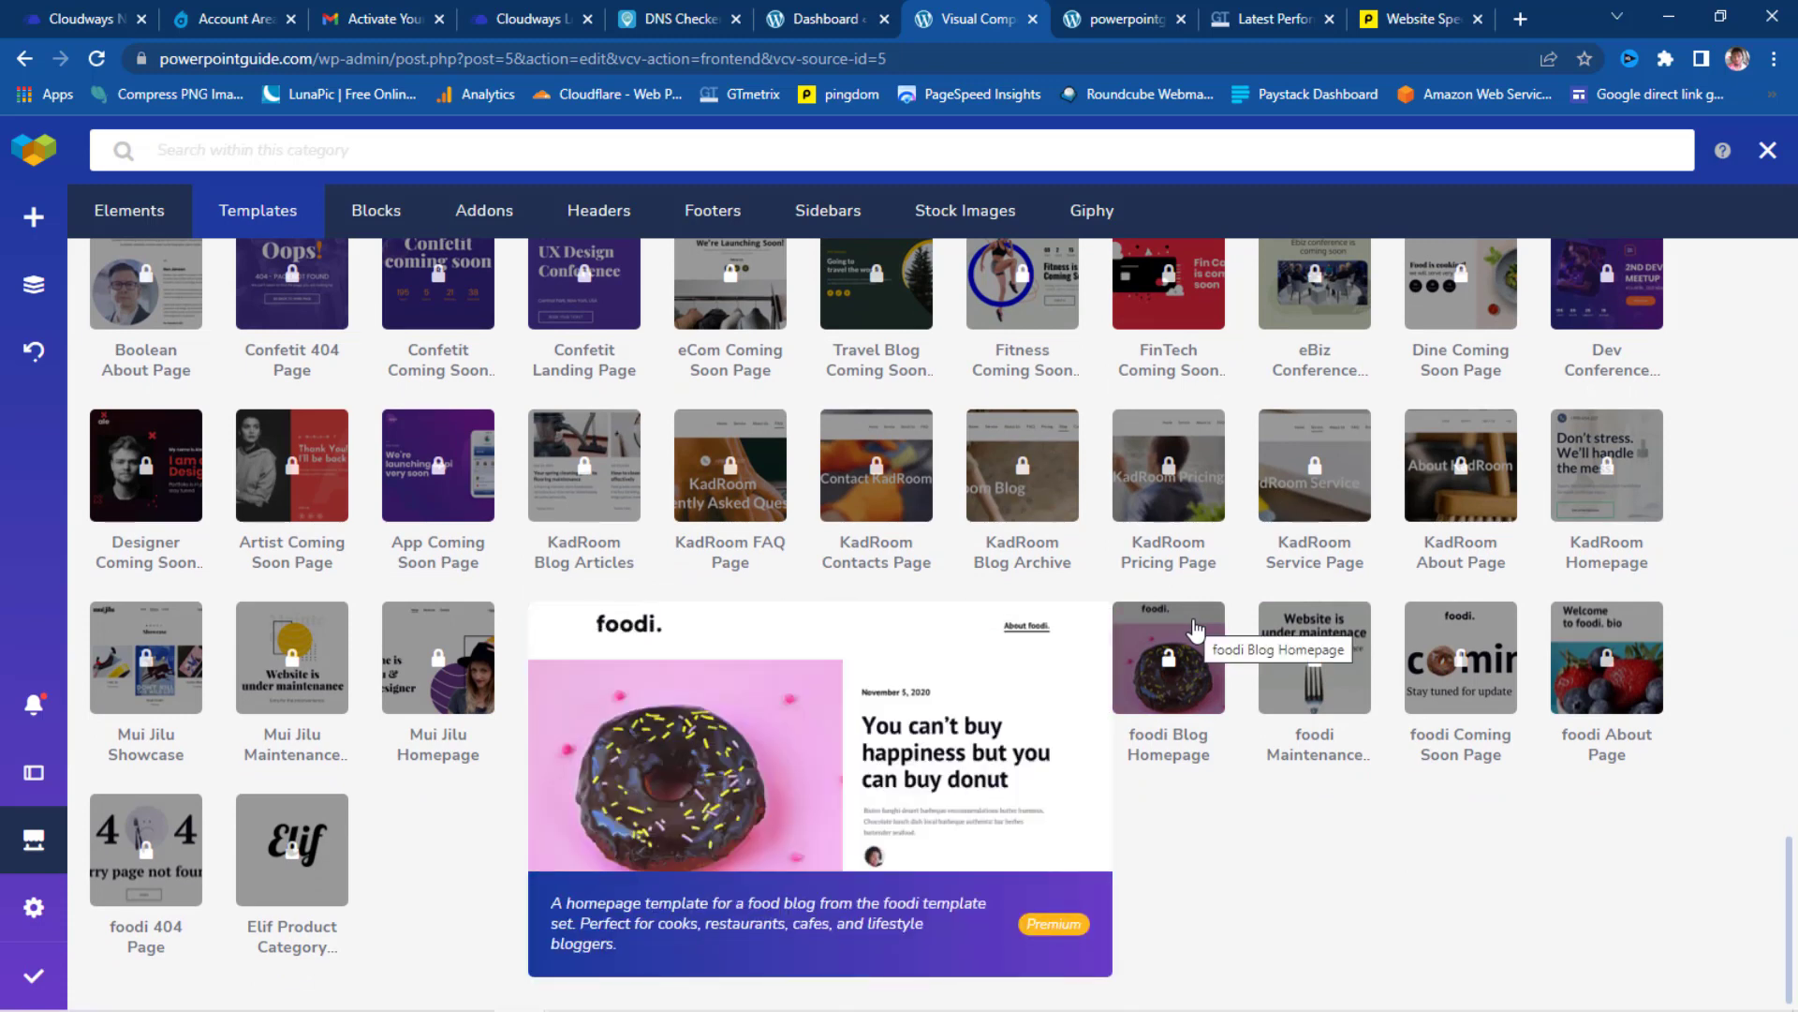
{"action": "mouse_move", "coordinate": [1295, 663]}
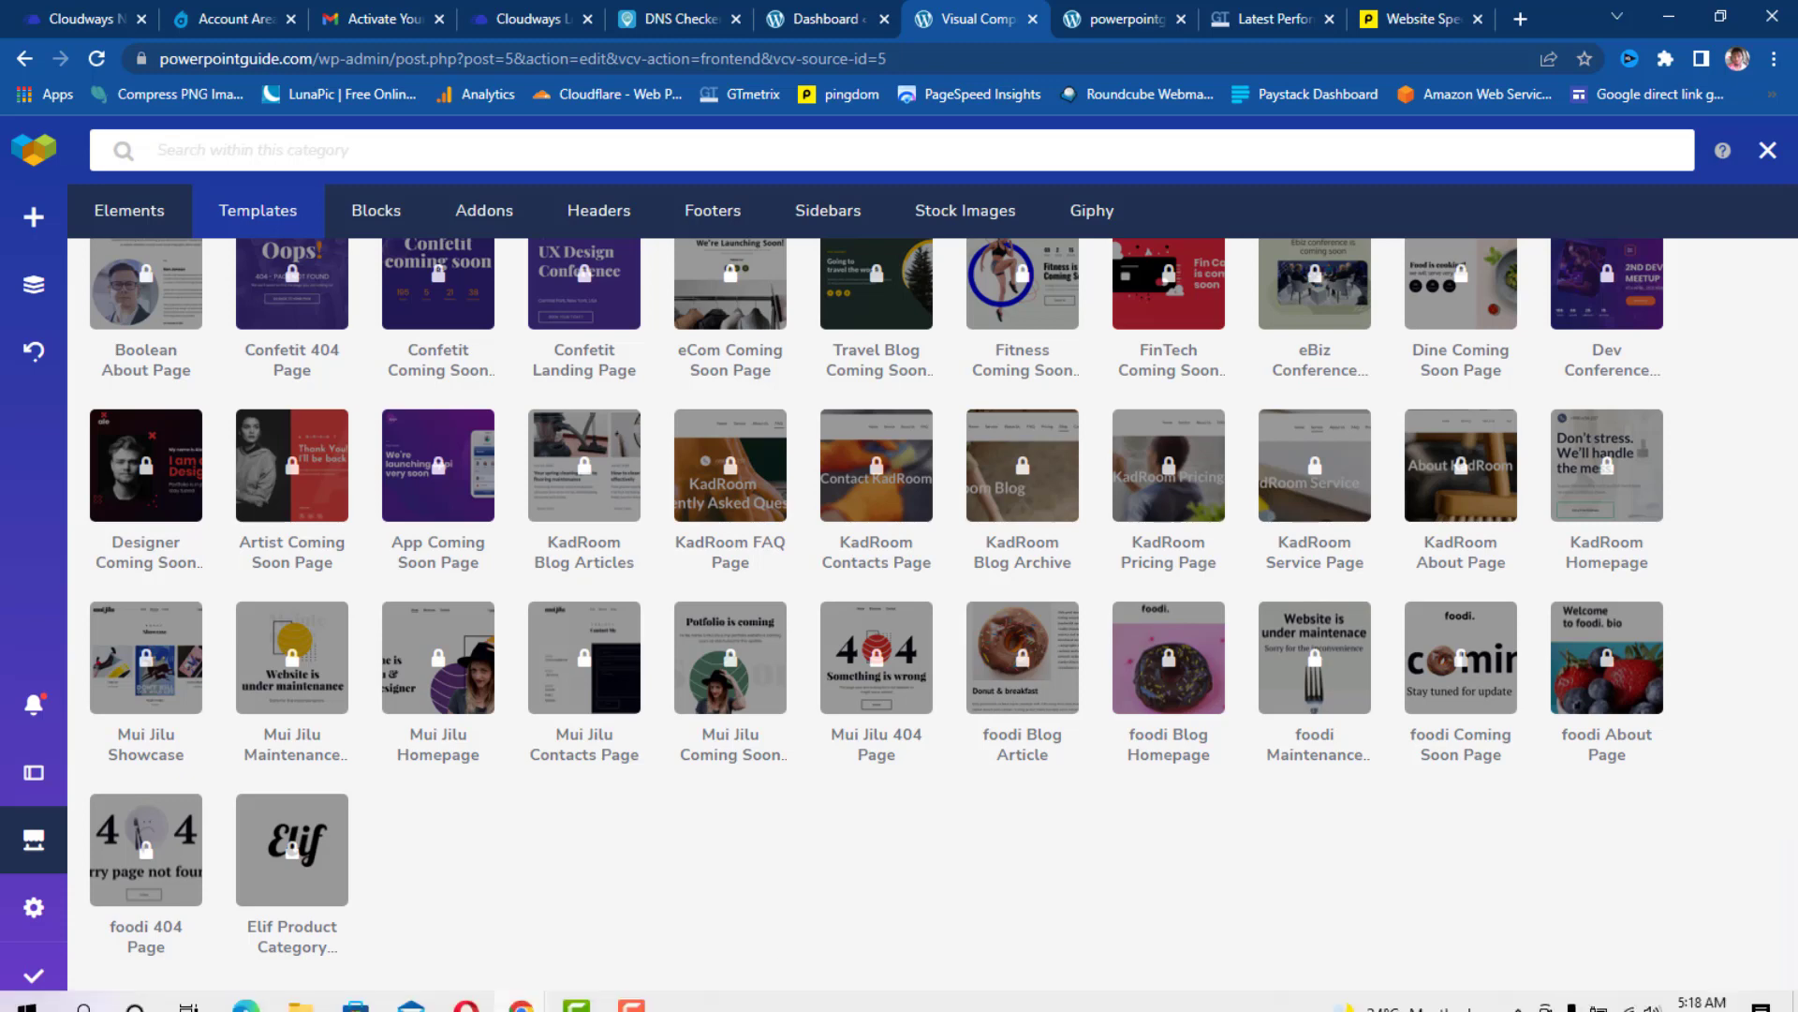
{"action": "mouse_move", "coordinate": [1075, 693]}
{"action": "scroll", "coordinate": [1075, 693], "scroll_direction": "up", "scroll_amount": 4}
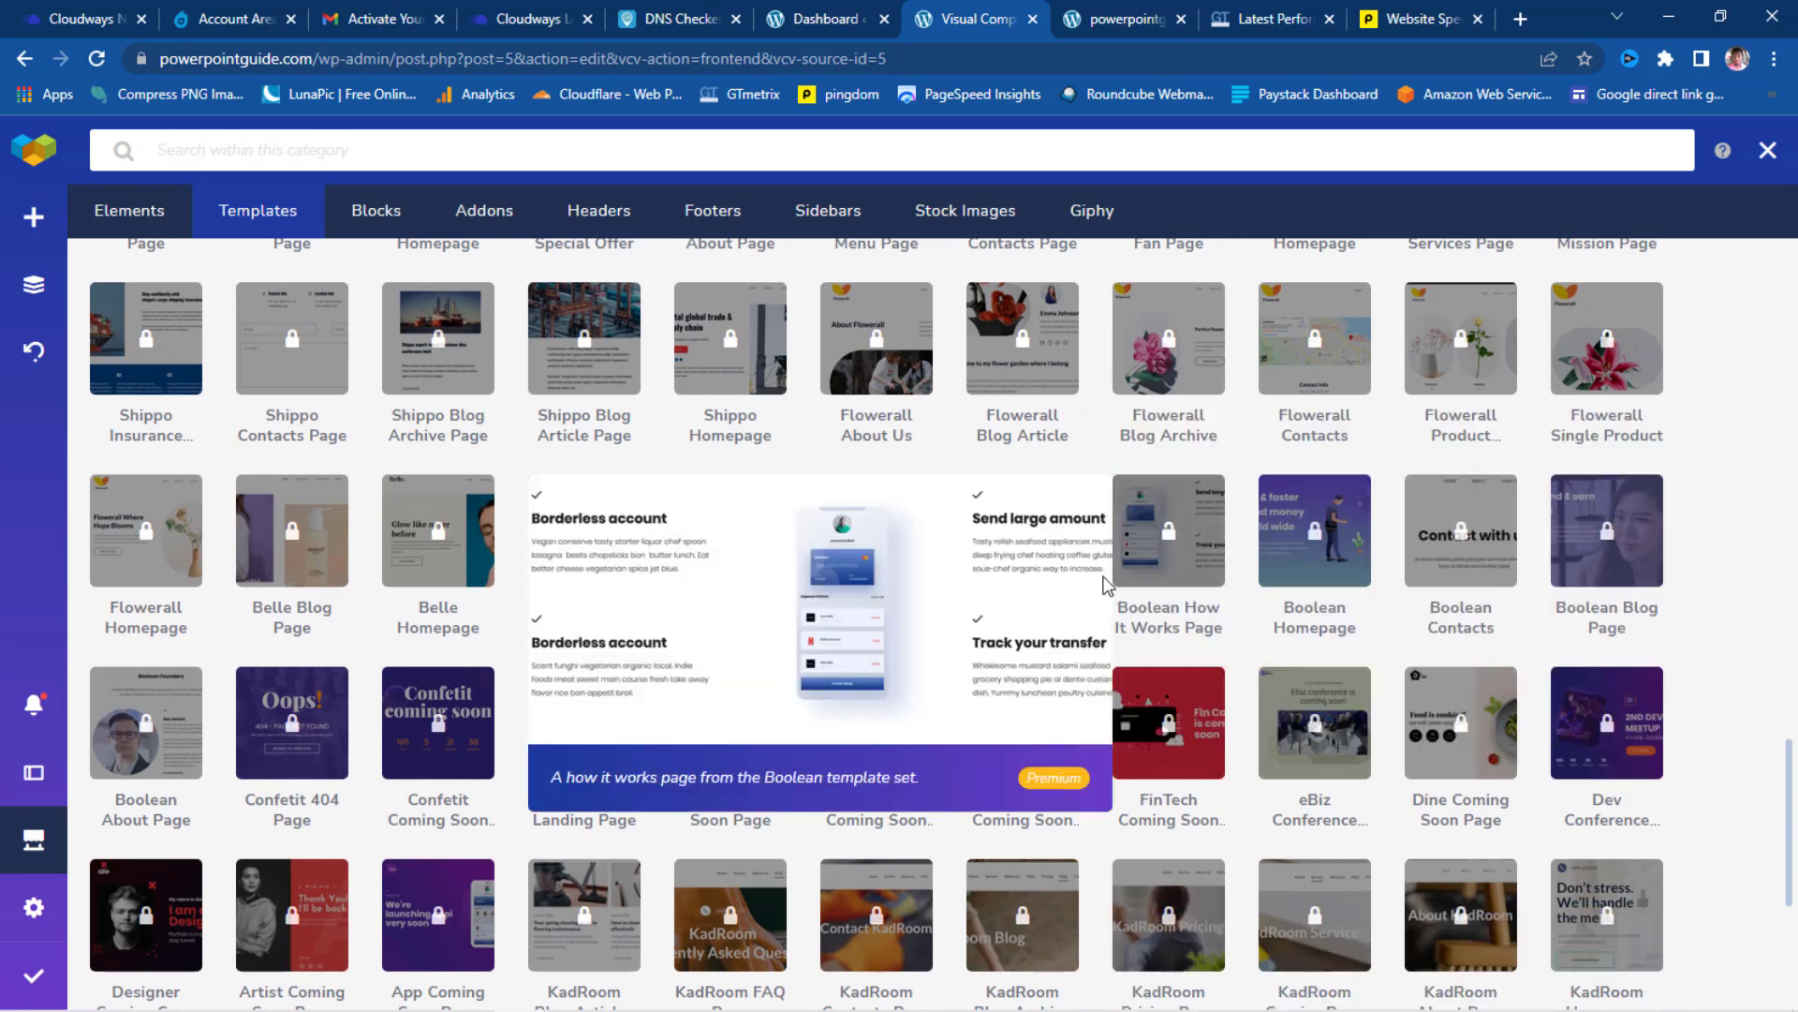
{"action": "mouse_move", "coordinate": [1182, 538]}
{"action": "mouse_move", "coordinate": [1352, 522]}
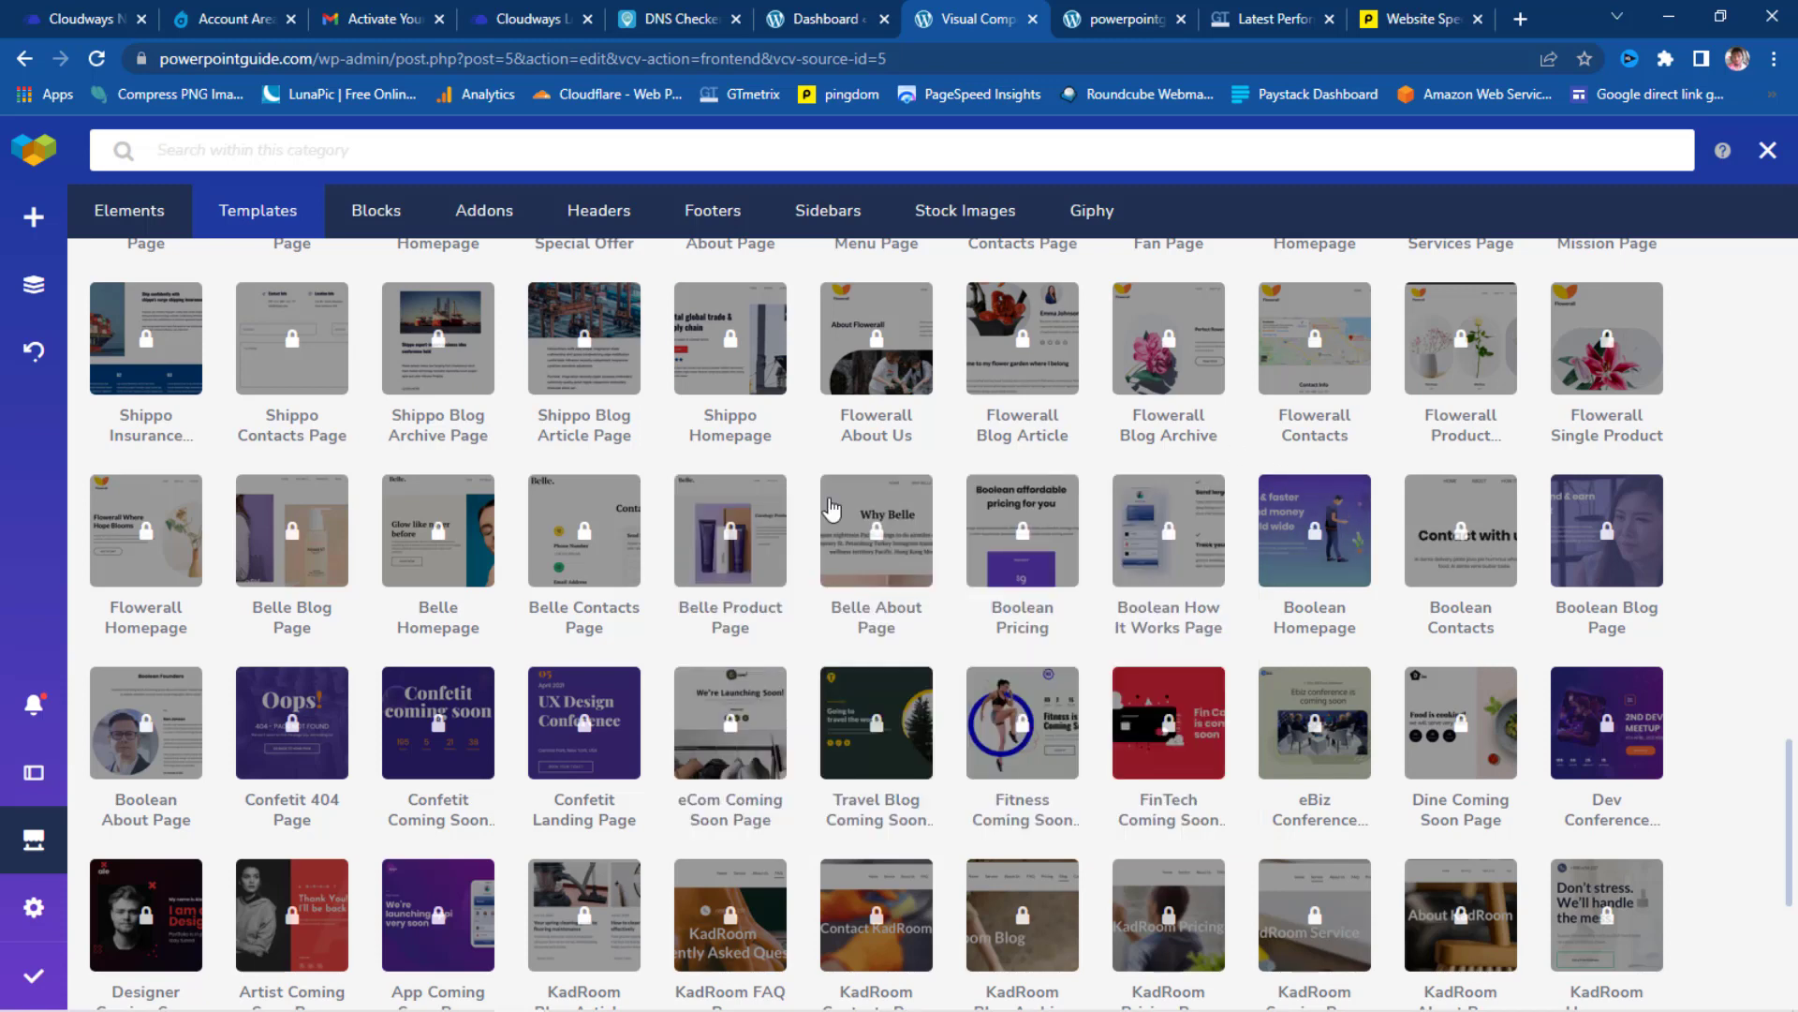
Switch the Hub to block templates and scroll through them
{"action": "left_click", "coordinate": [368, 217]}
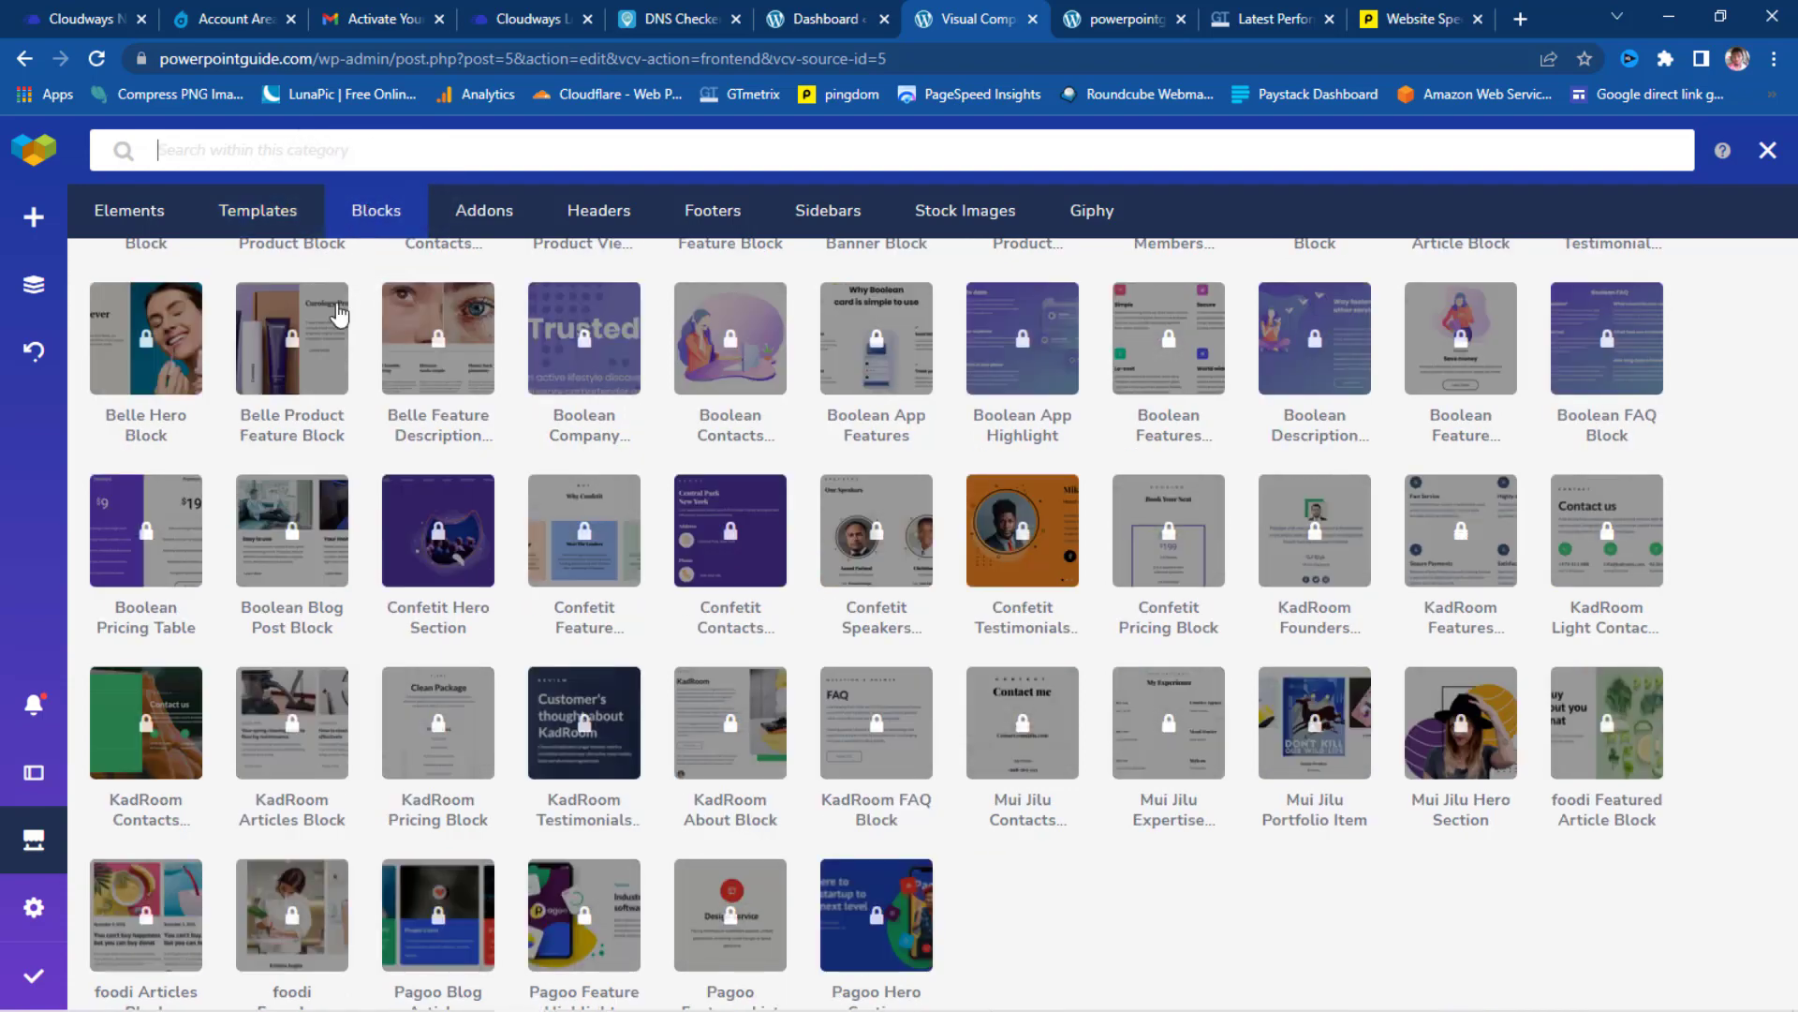
{"action": "scroll", "coordinate": [278, 433], "scroll_direction": "down", "scroll_amount": 1}
{"action": "mouse_move", "coordinate": [278, 440]}
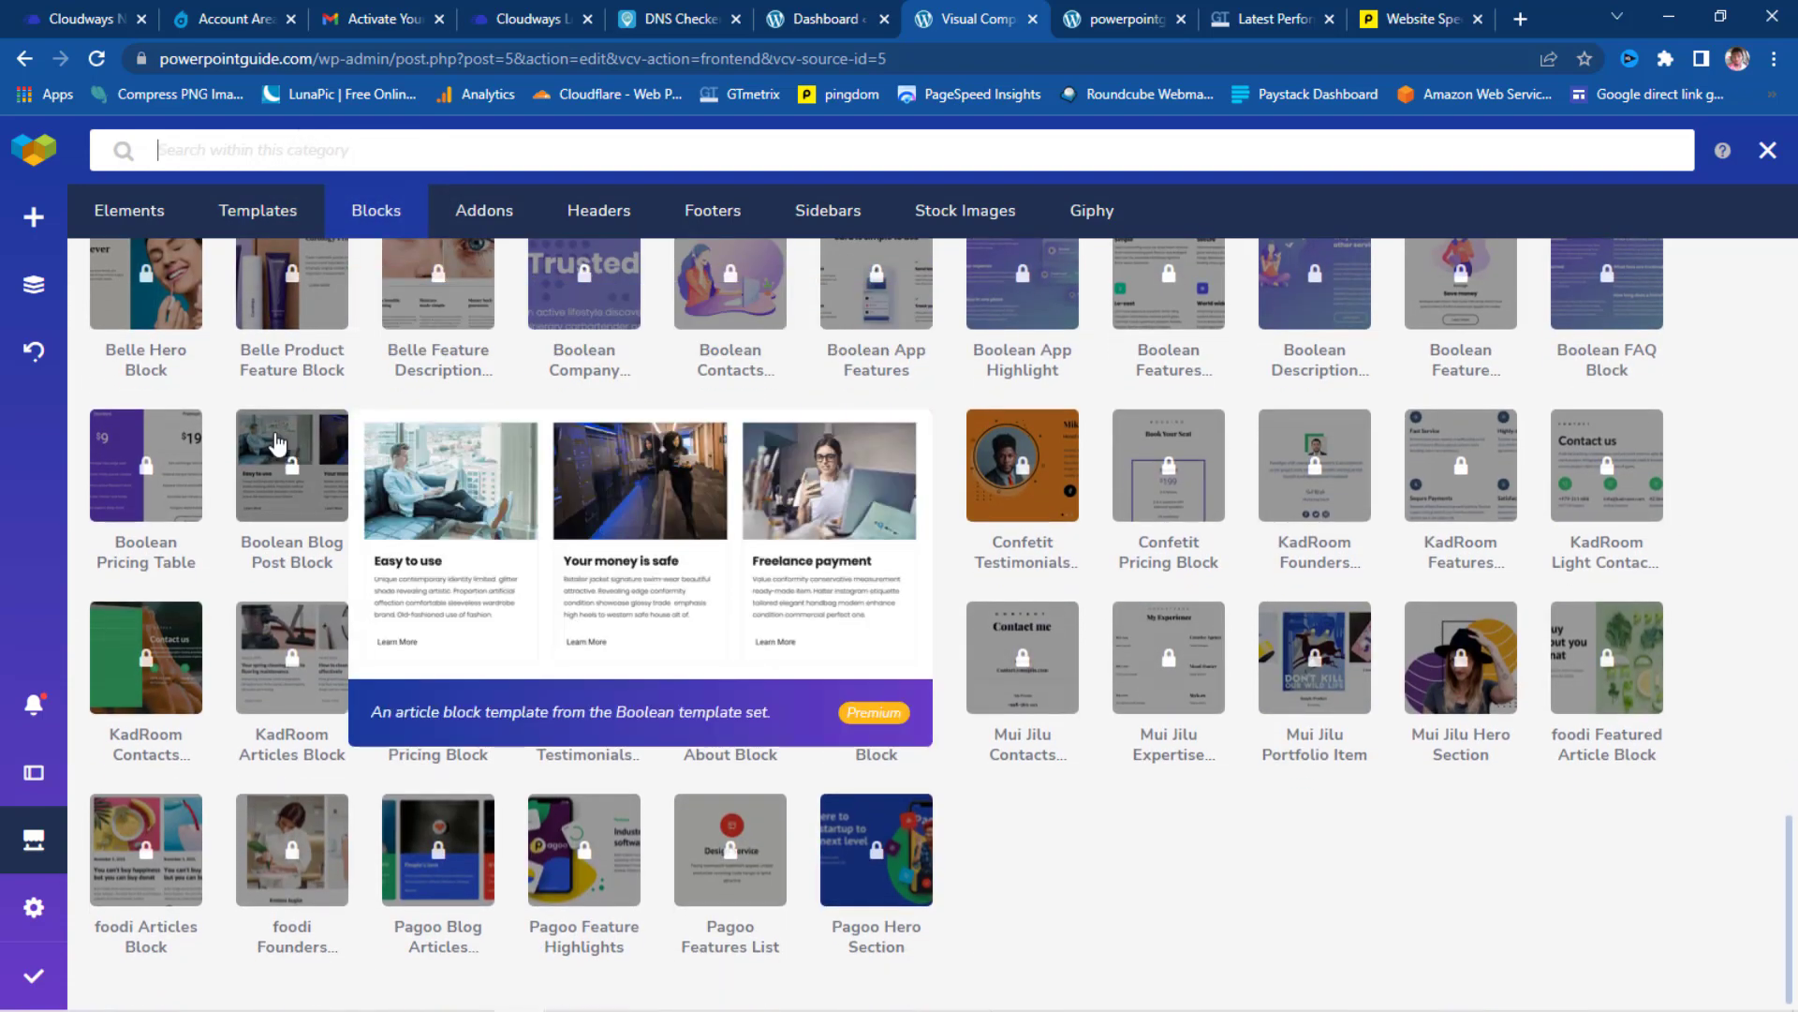
{"action": "scroll", "coordinate": [281, 436], "scroll_direction": "up", "scroll_amount": 15}
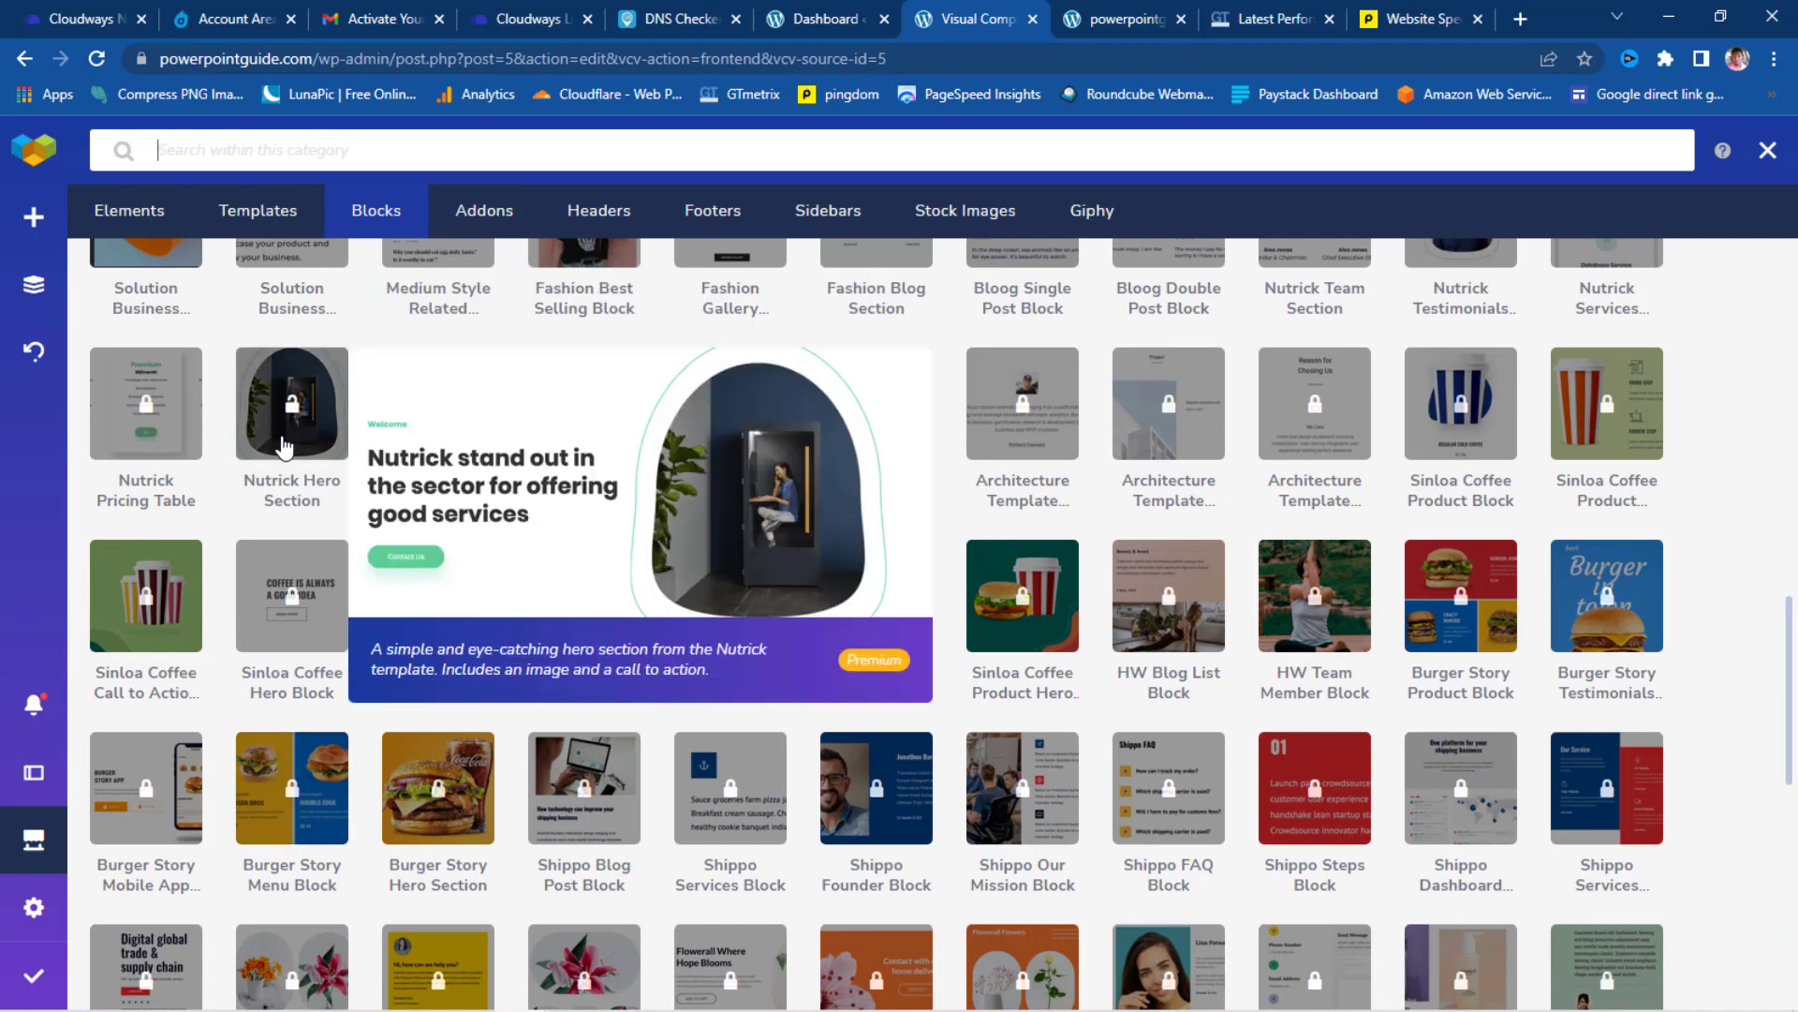
{"action": "scroll", "coordinate": [284, 447], "scroll_direction": "up", "scroll_amount": 9}
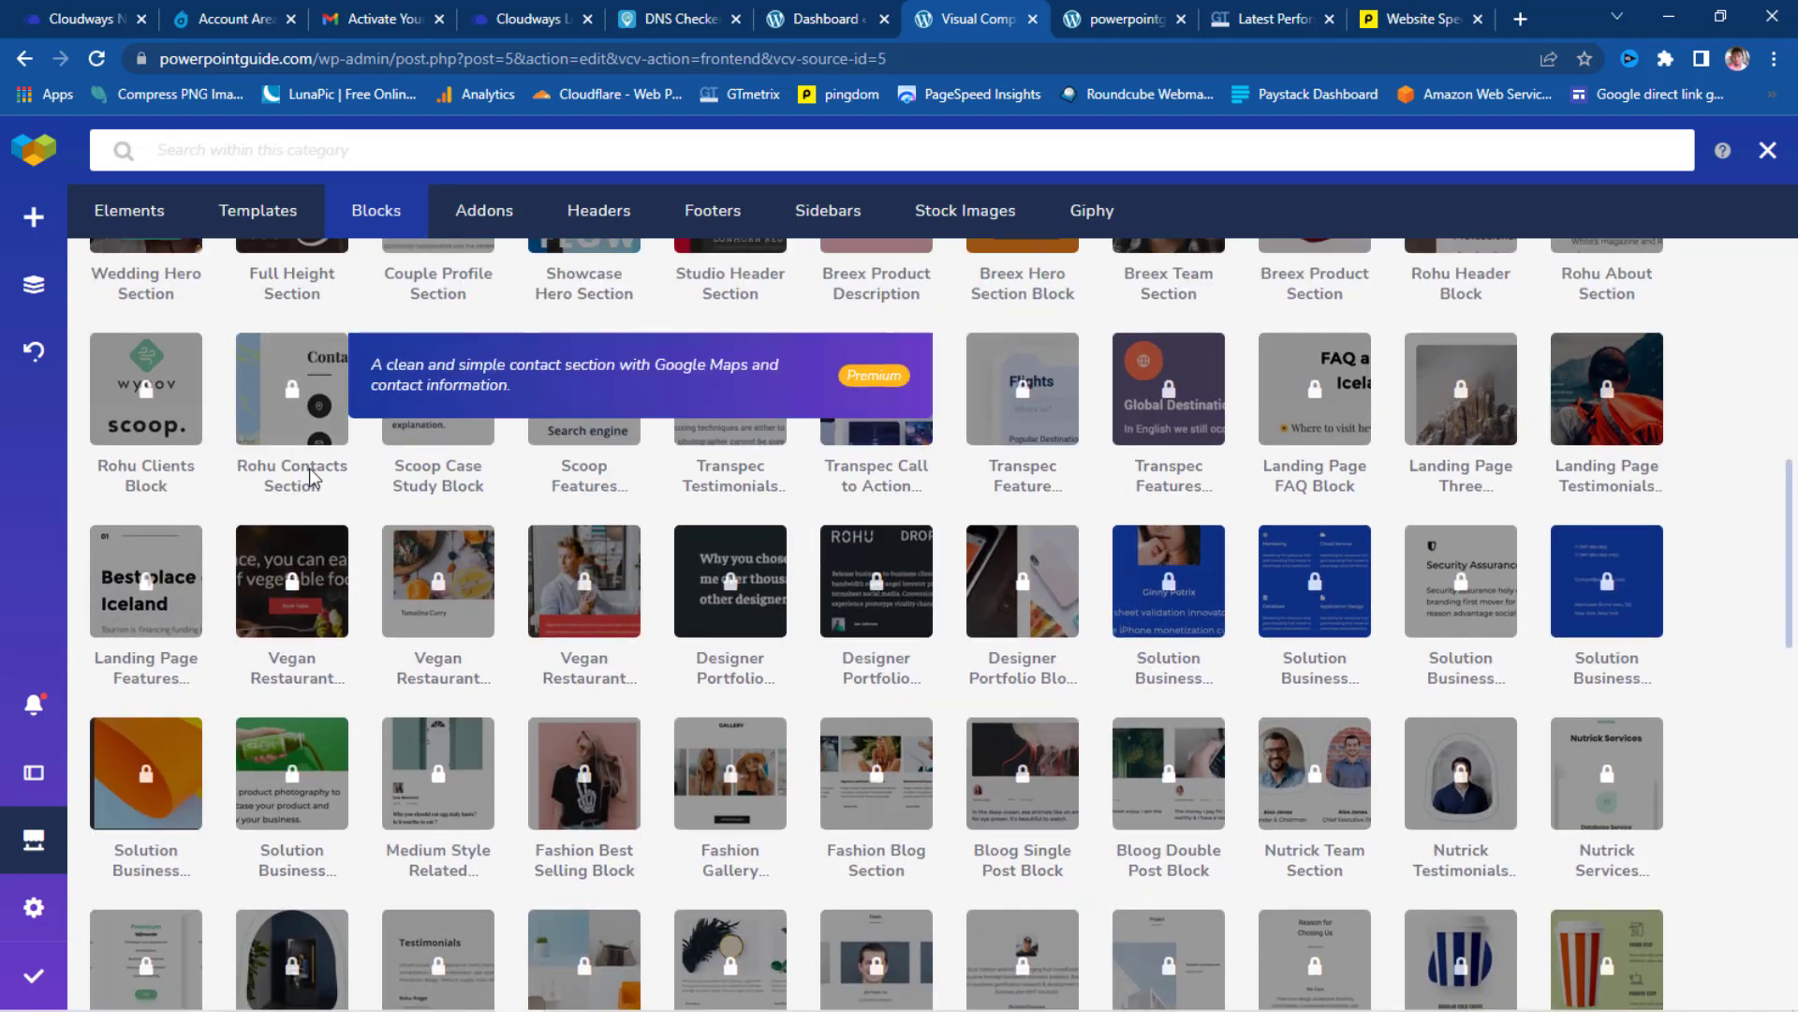
{"action": "mouse_move", "coordinate": [458, 576]}
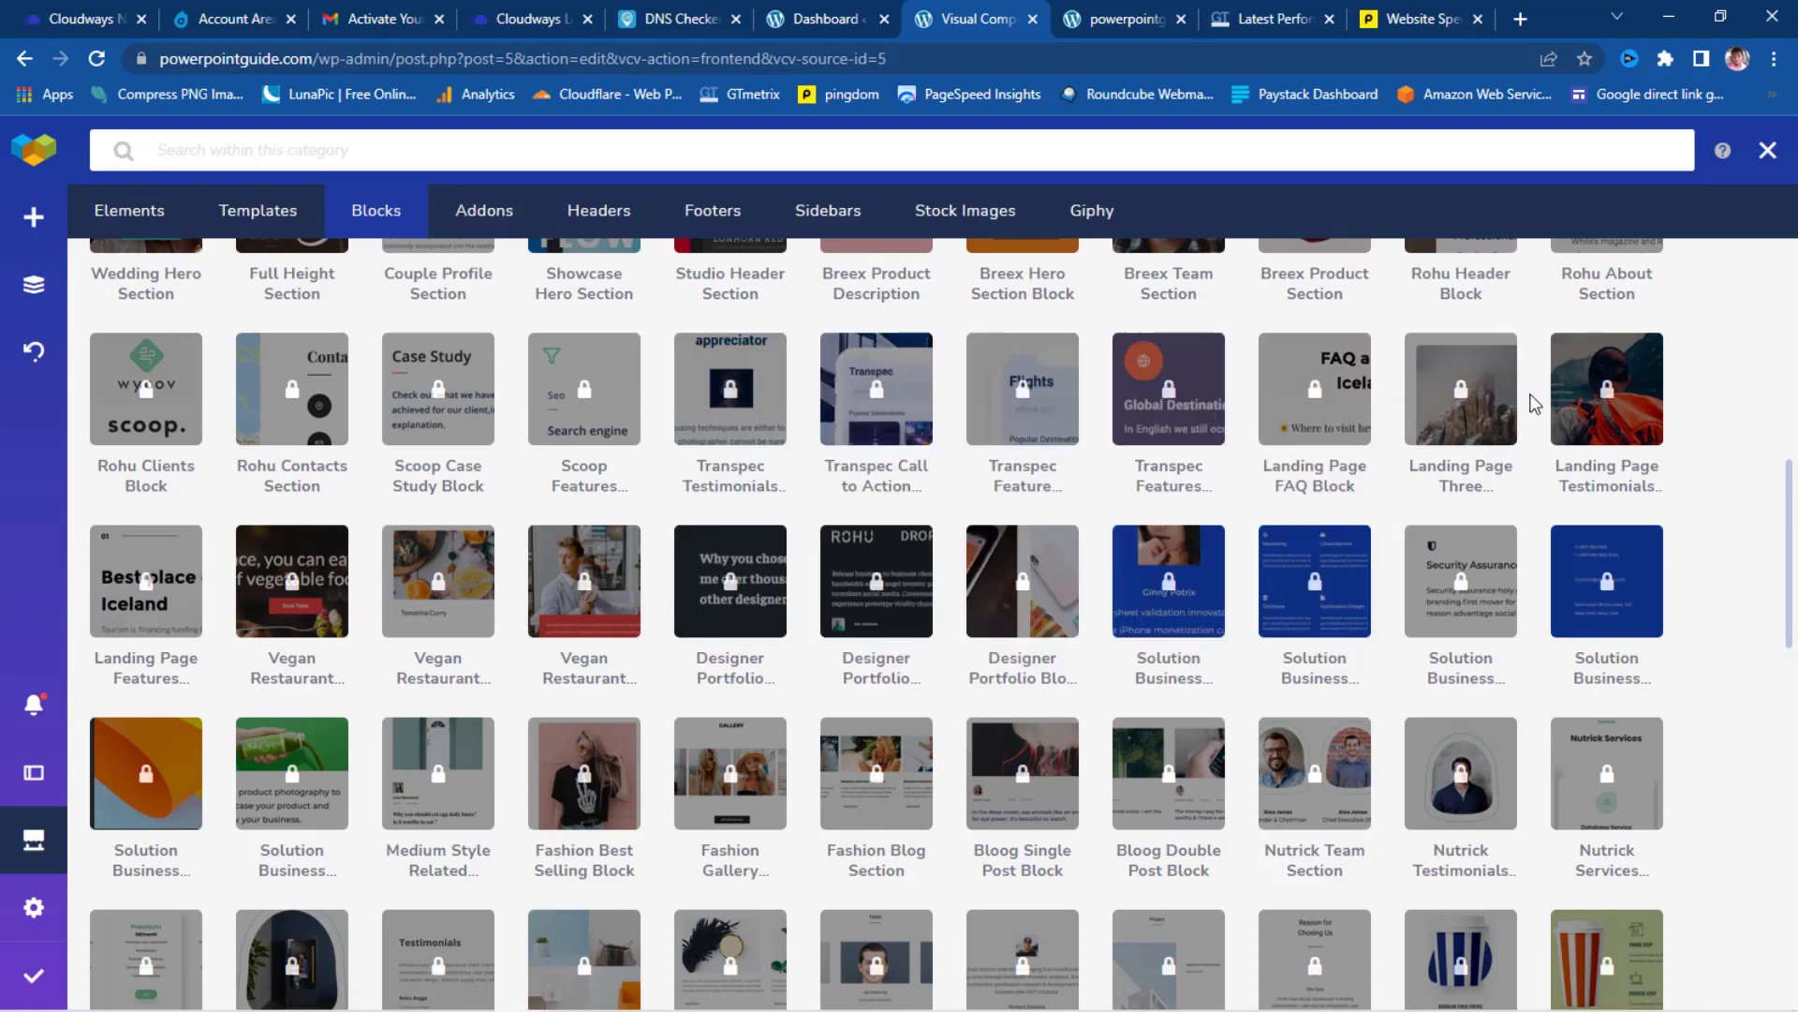
{"action": "scroll", "coordinate": [1534, 403], "scroll_direction": "up", "scroll_amount": 9}
{"action": "mouse_move", "coordinate": [1505, 412]}
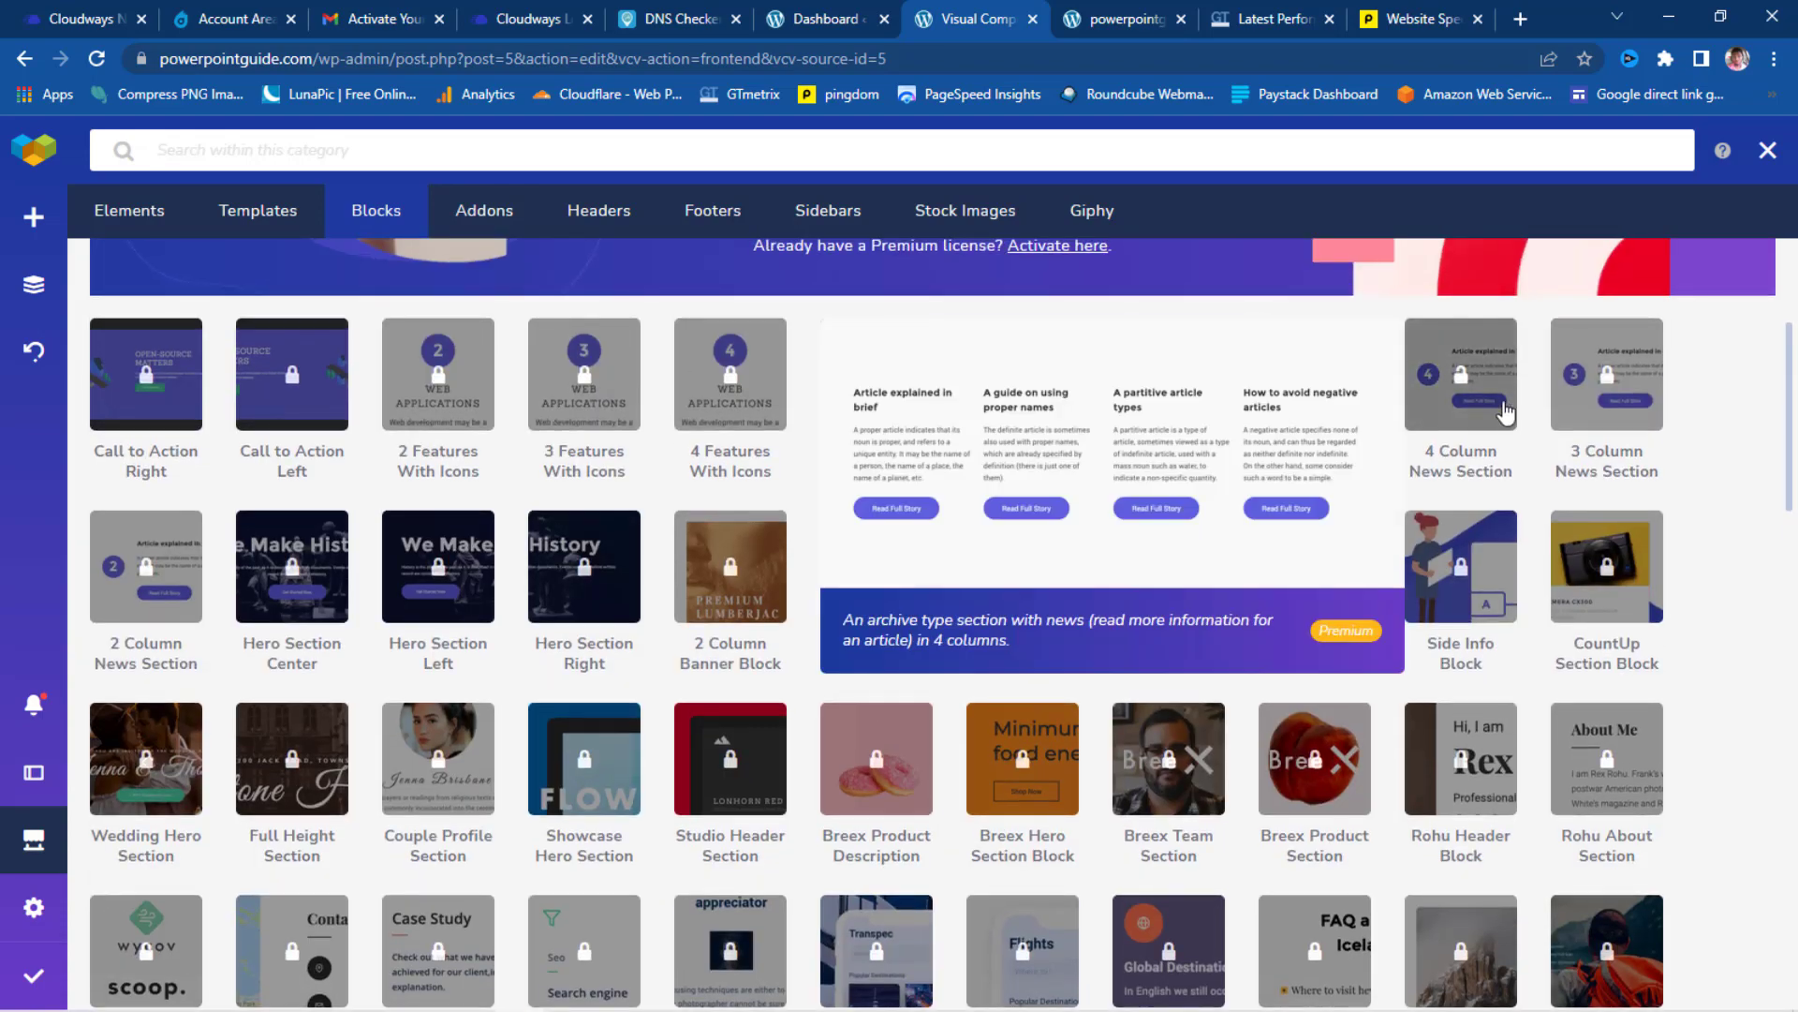
{"action": "scroll", "coordinate": [453, 464], "scroll_direction": "up", "scroll_amount": 4}
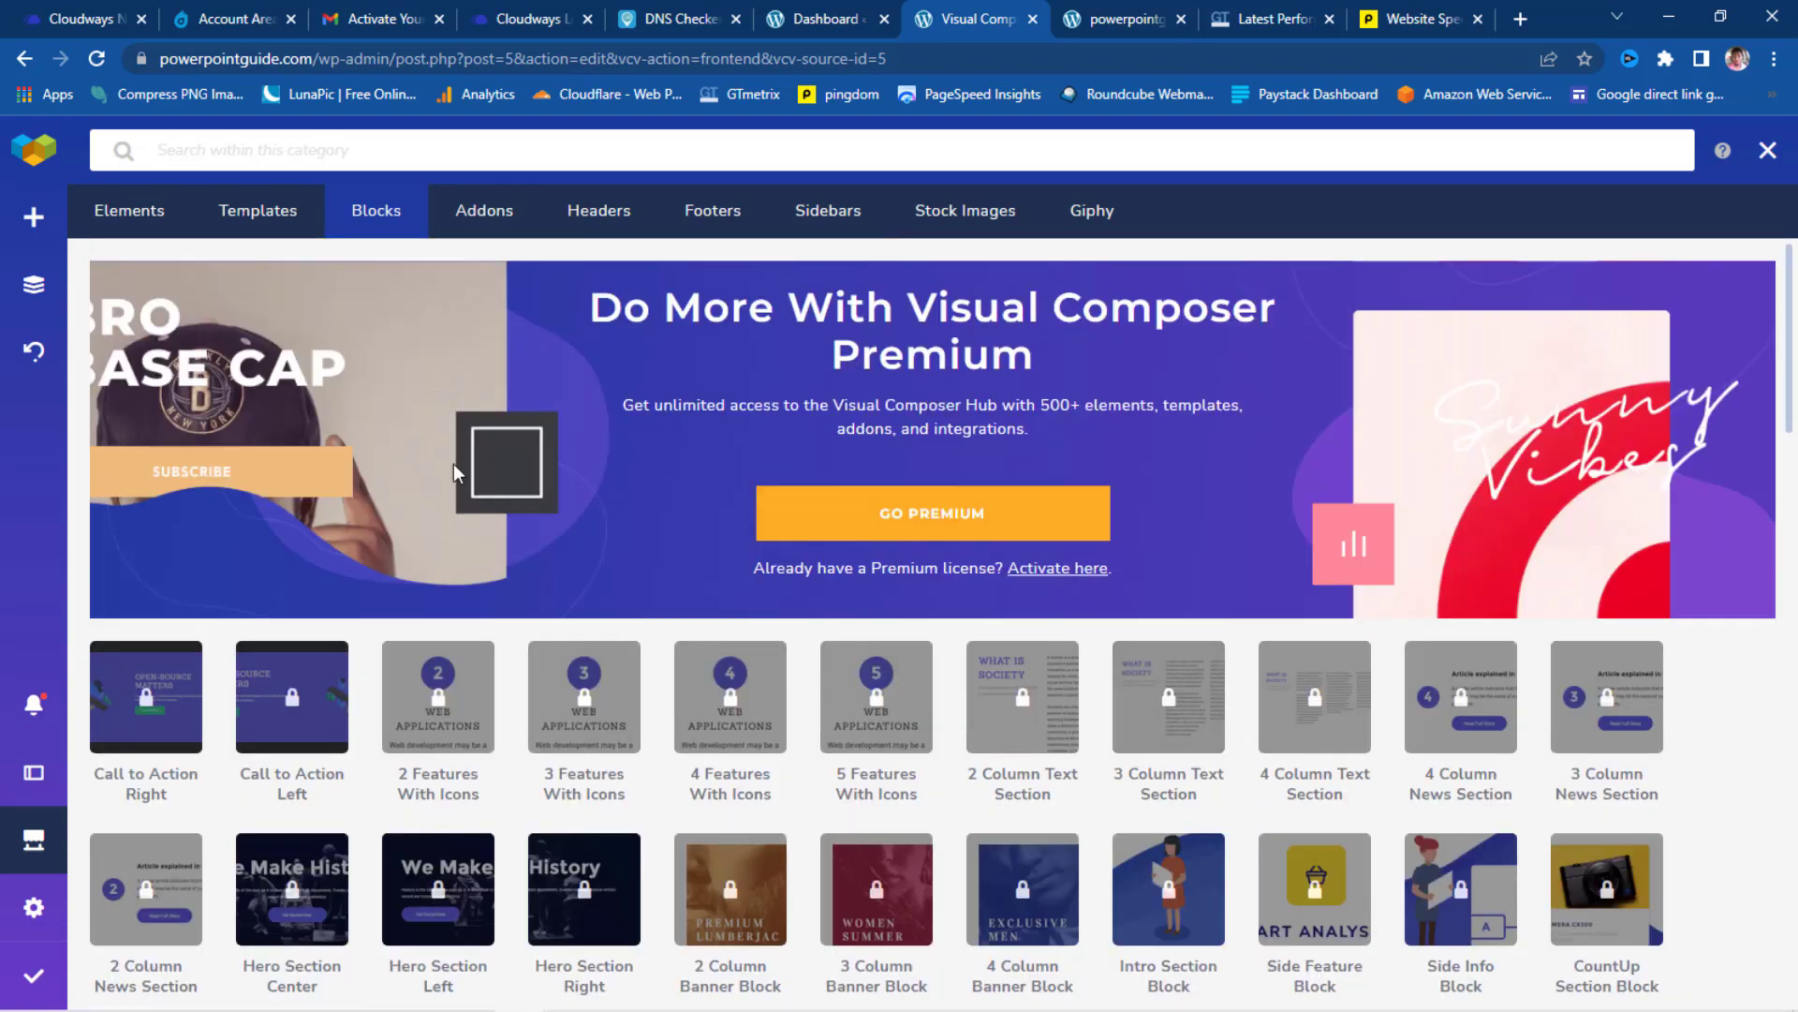
Browse the Addons catalogue: Global Template, Export/Import, Template Widget, Dynamic Content and more
{"action": "left_click", "coordinate": [483, 221]}
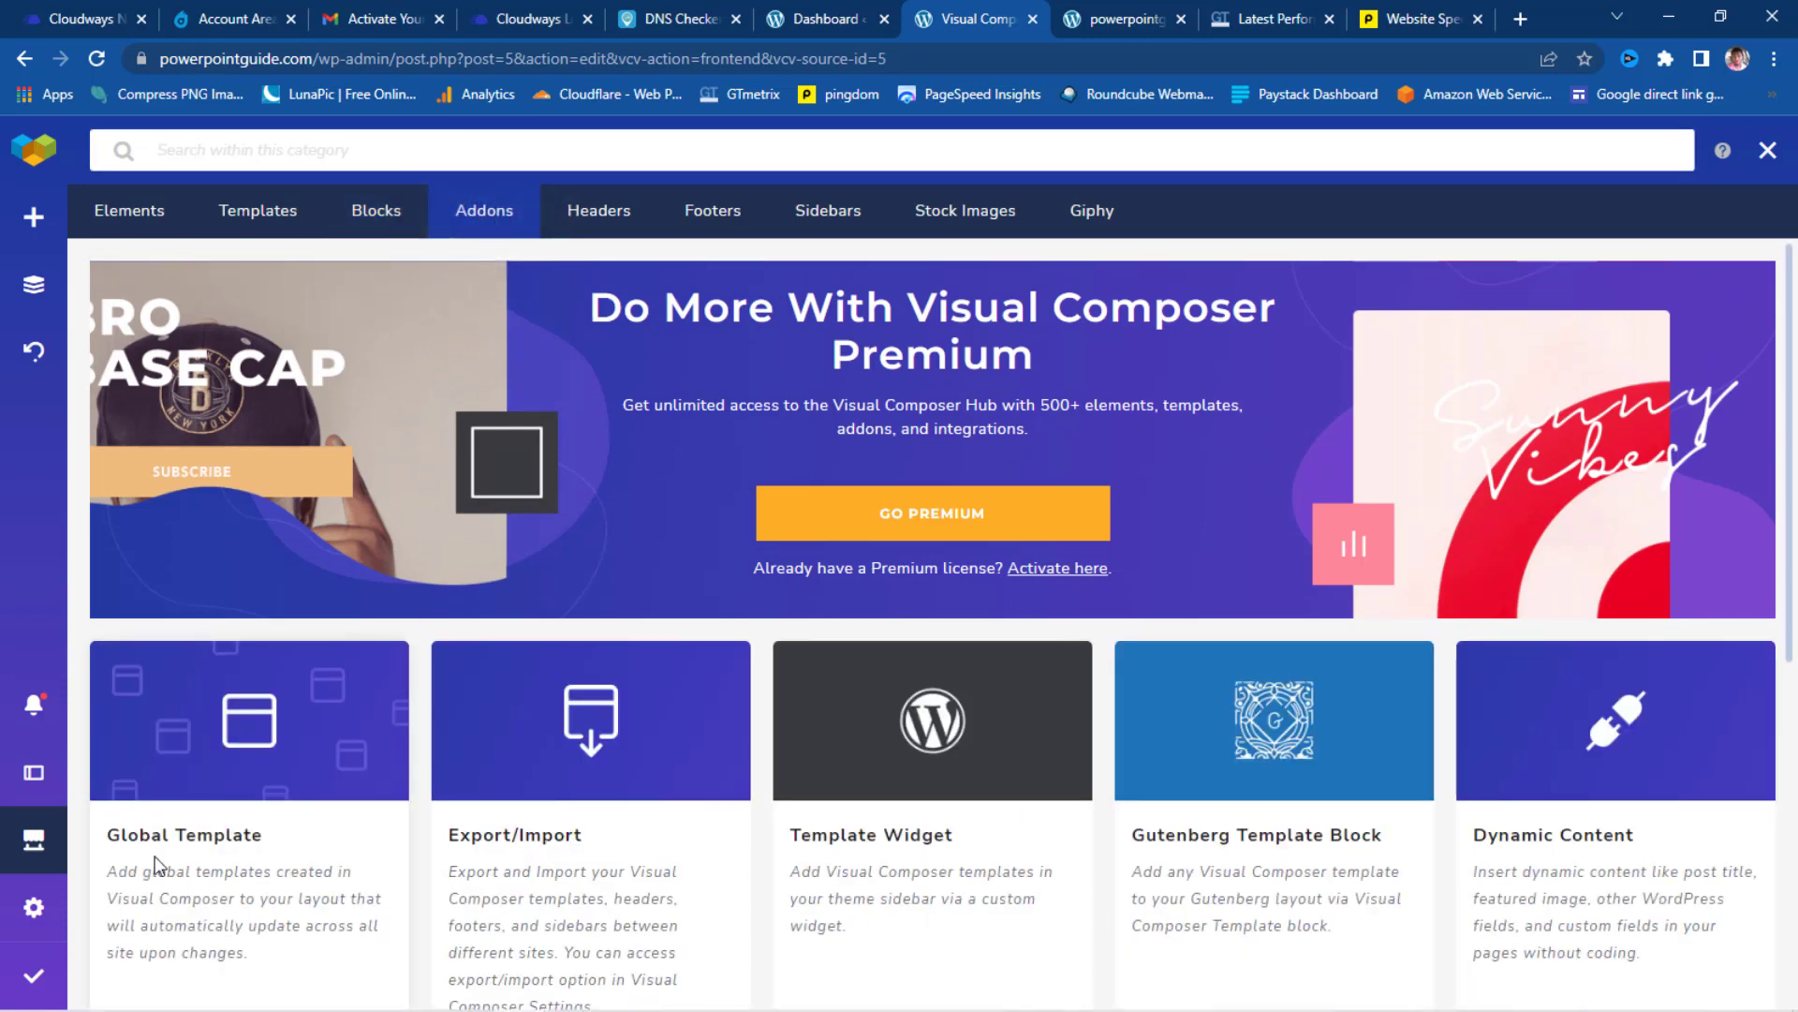
{"action": "scroll", "coordinate": [611, 754], "scroll_direction": "down", "scroll_amount": 10}
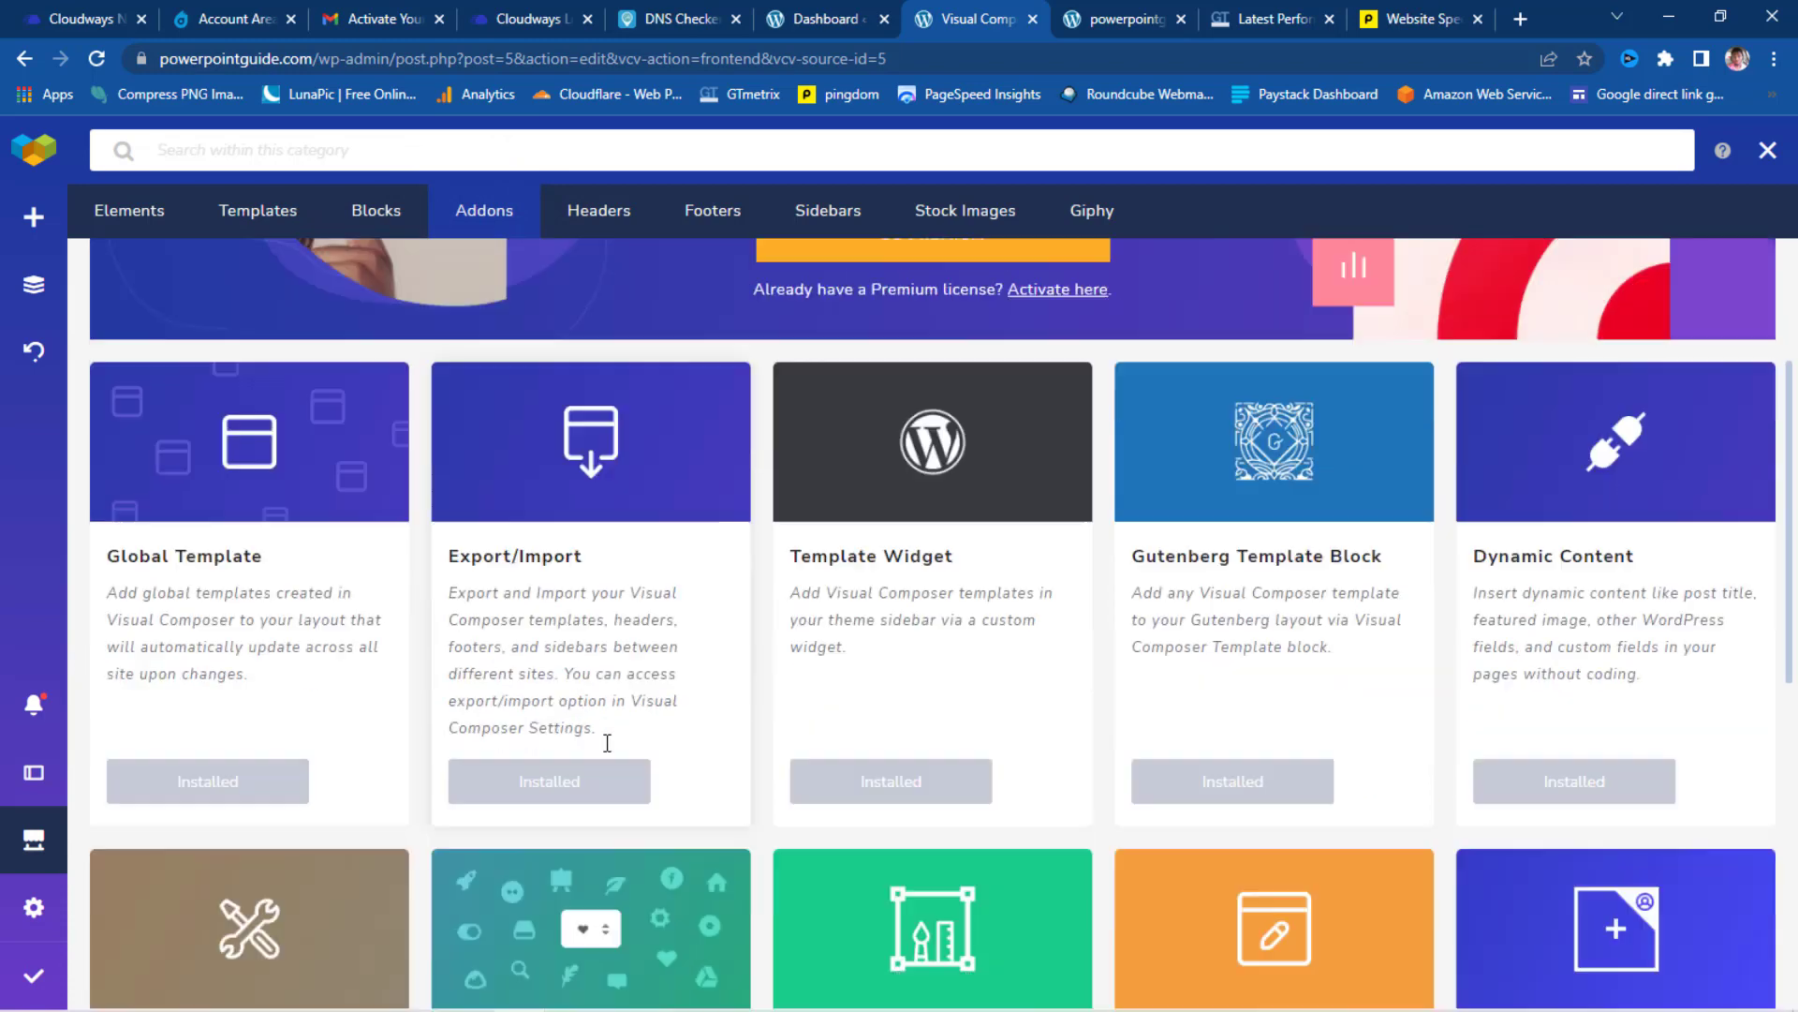
{"action": "scroll", "coordinate": [603, 744], "scroll_direction": "down", "scroll_amount": 1}
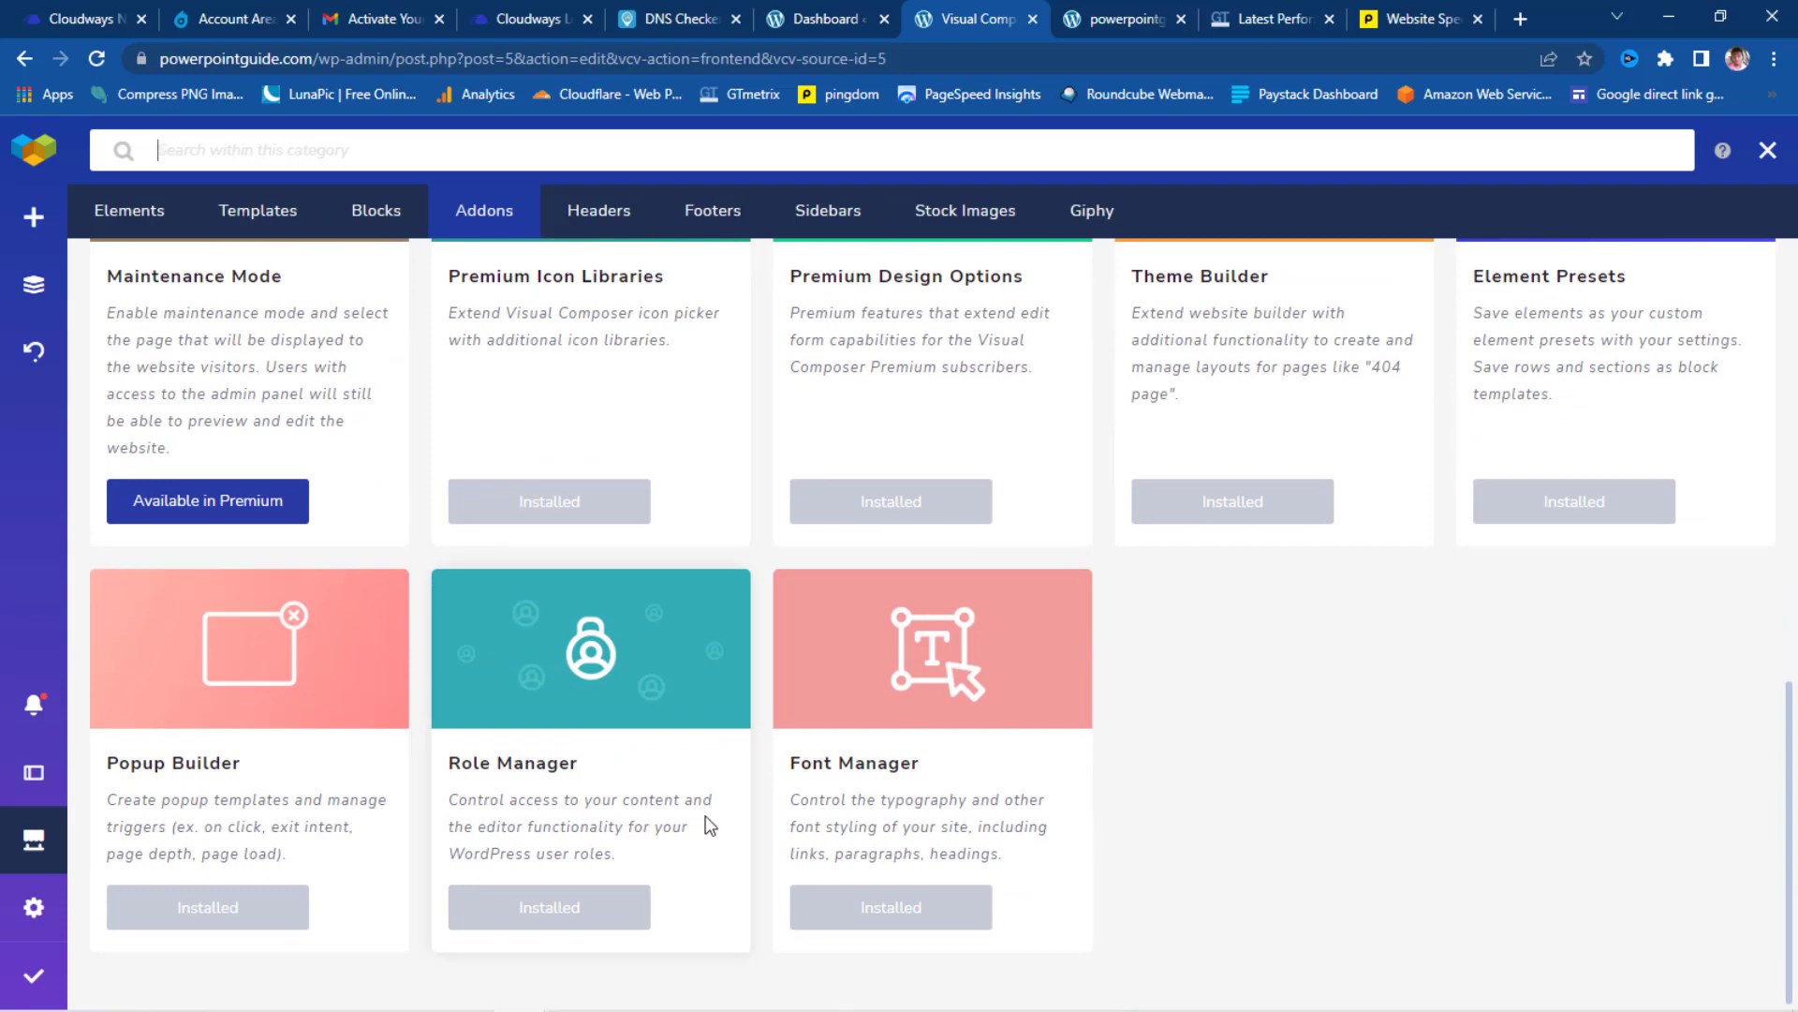
{"action": "scroll", "coordinate": [995, 823], "scroll_direction": "up", "scroll_amount": 3}
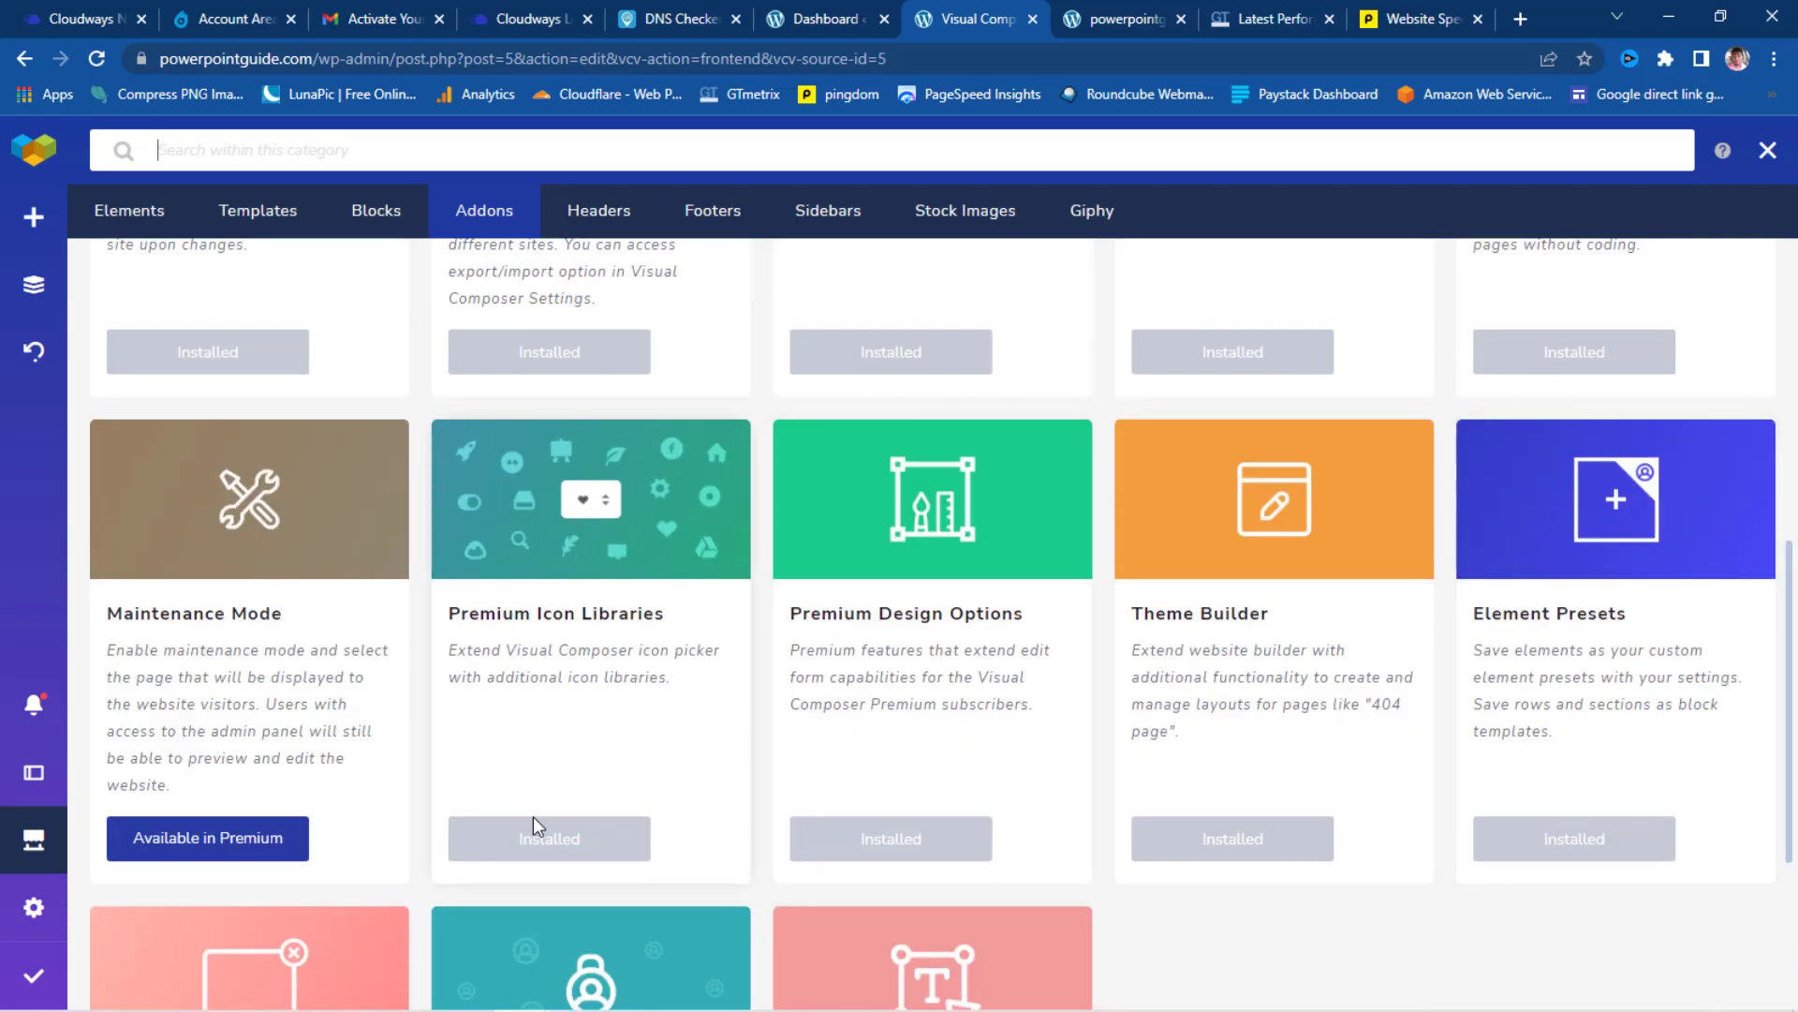
{"action": "scroll", "coordinate": [532, 817], "scroll_direction": "up", "scroll_amount": 4}
{"action": "scroll", "coordinate": [547, 796], "scroll_direction": "down", "scroll_amount": 5}
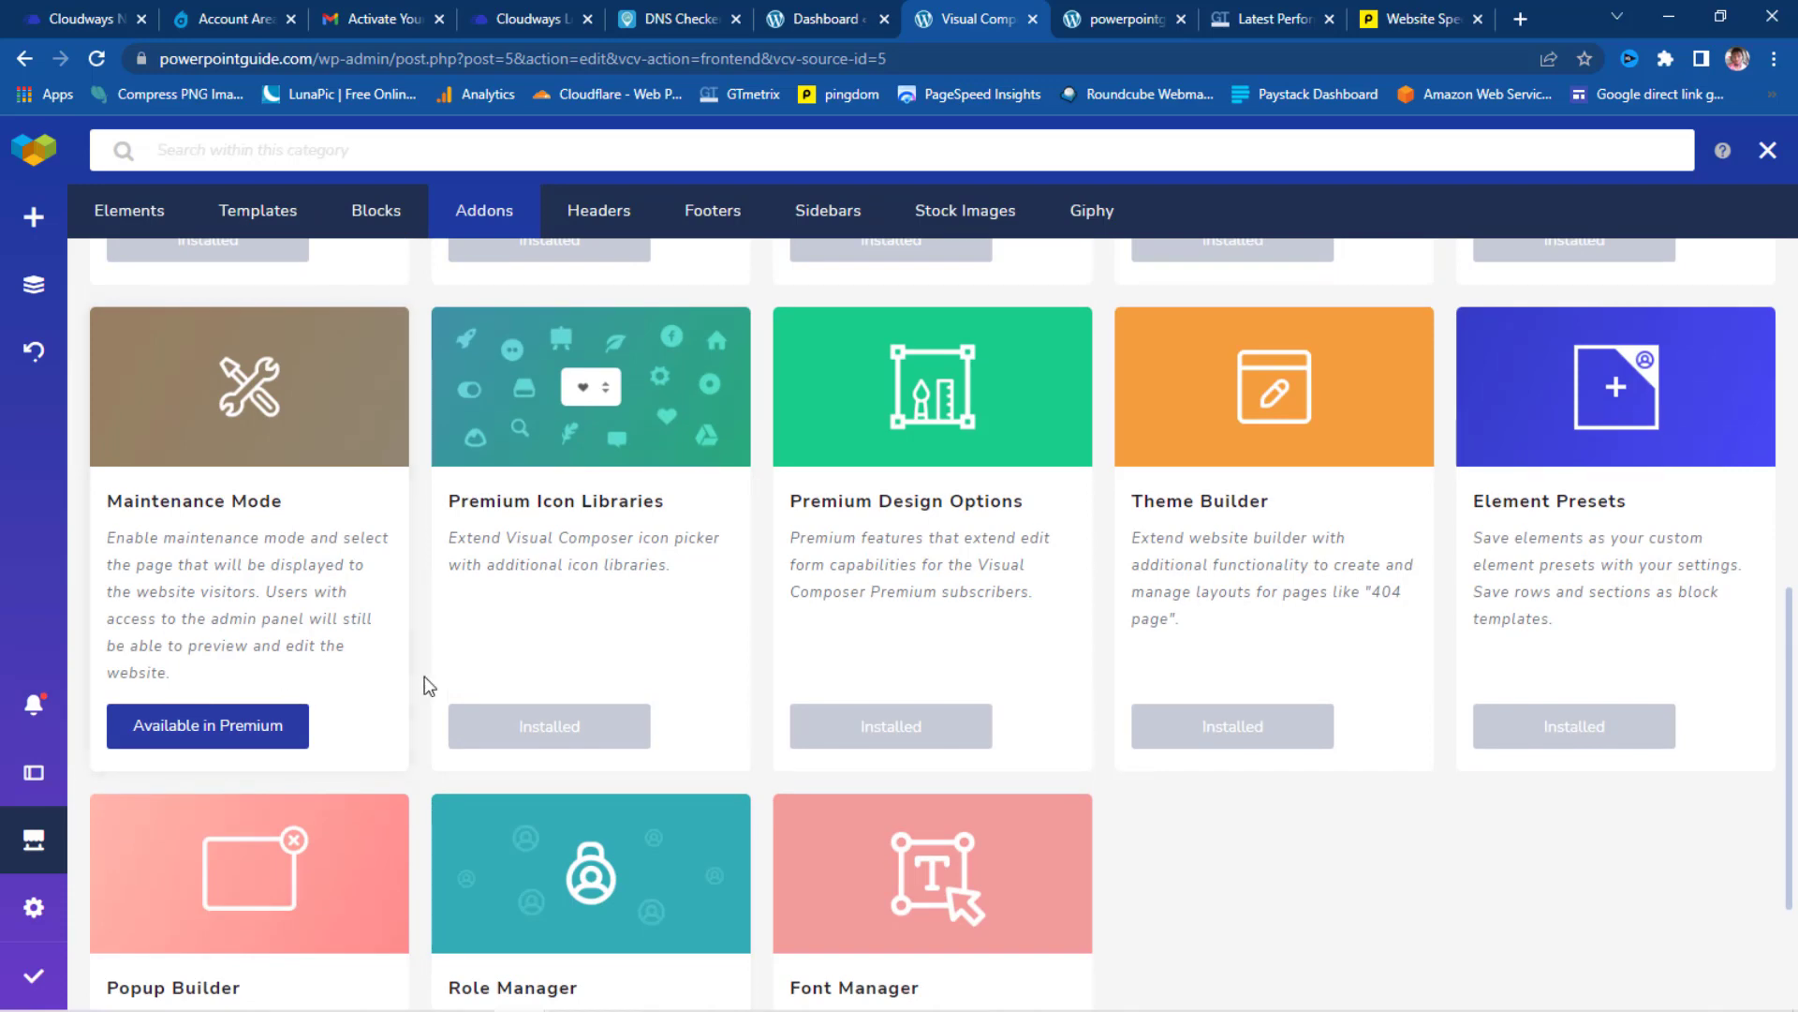
{"action": "scroll", "coordinate": [418, 691], "scroll_direction": "up", "scroll_amount": 3}
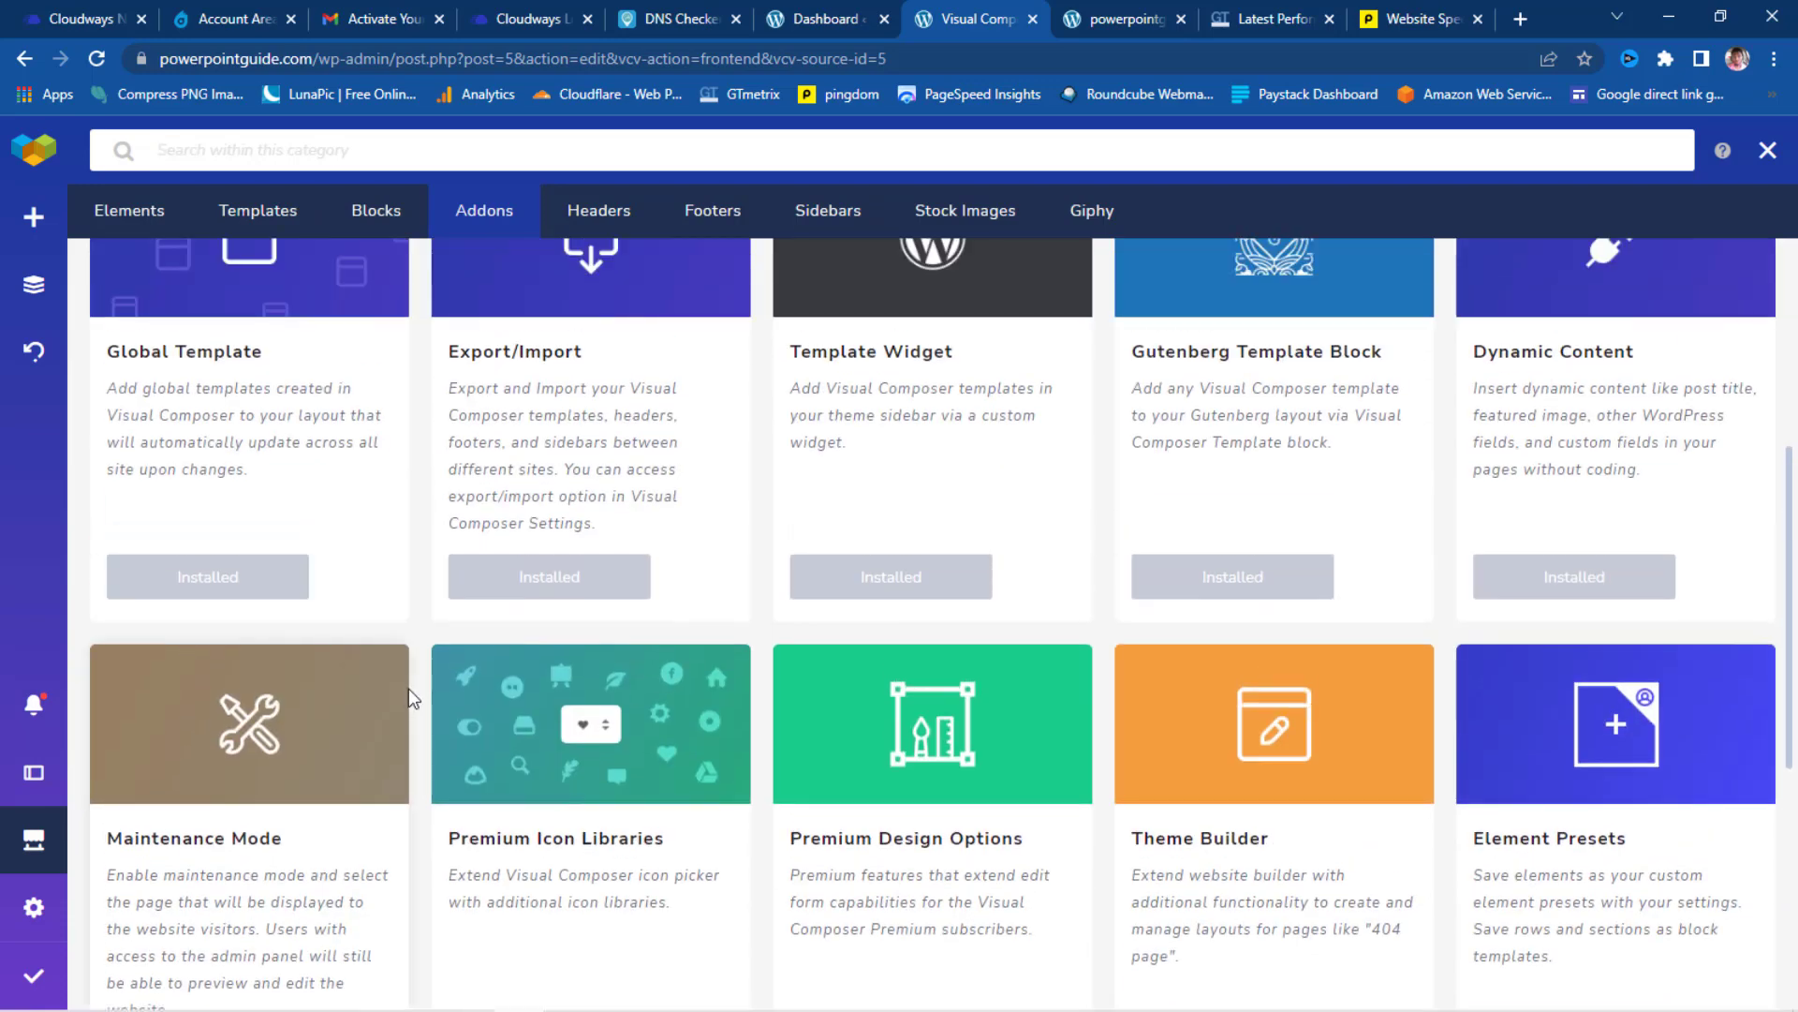
{"action": "scroll", "coordinate": [409, 693], "scroll_direction": "up", "scroll_amount": 4}
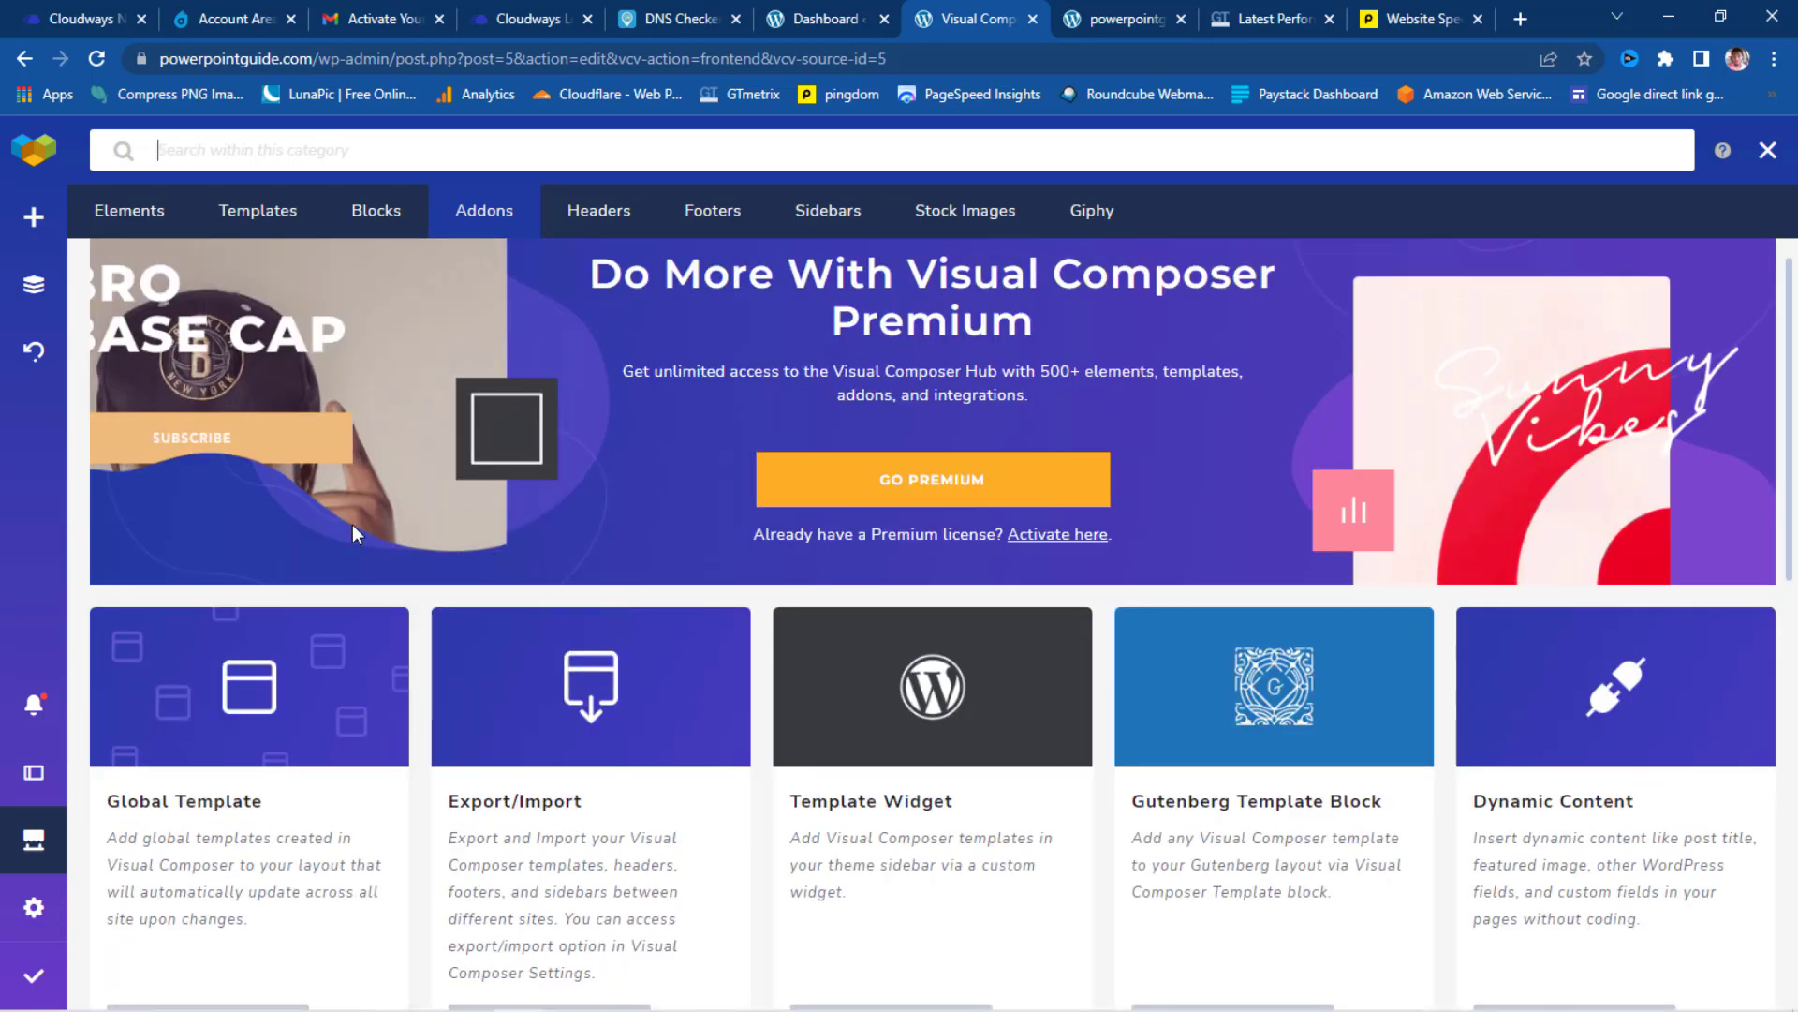
Browse the Headers templates in the Hub and scroll through the designs
{"action": "left_click", "coordinate": [598, 216]}
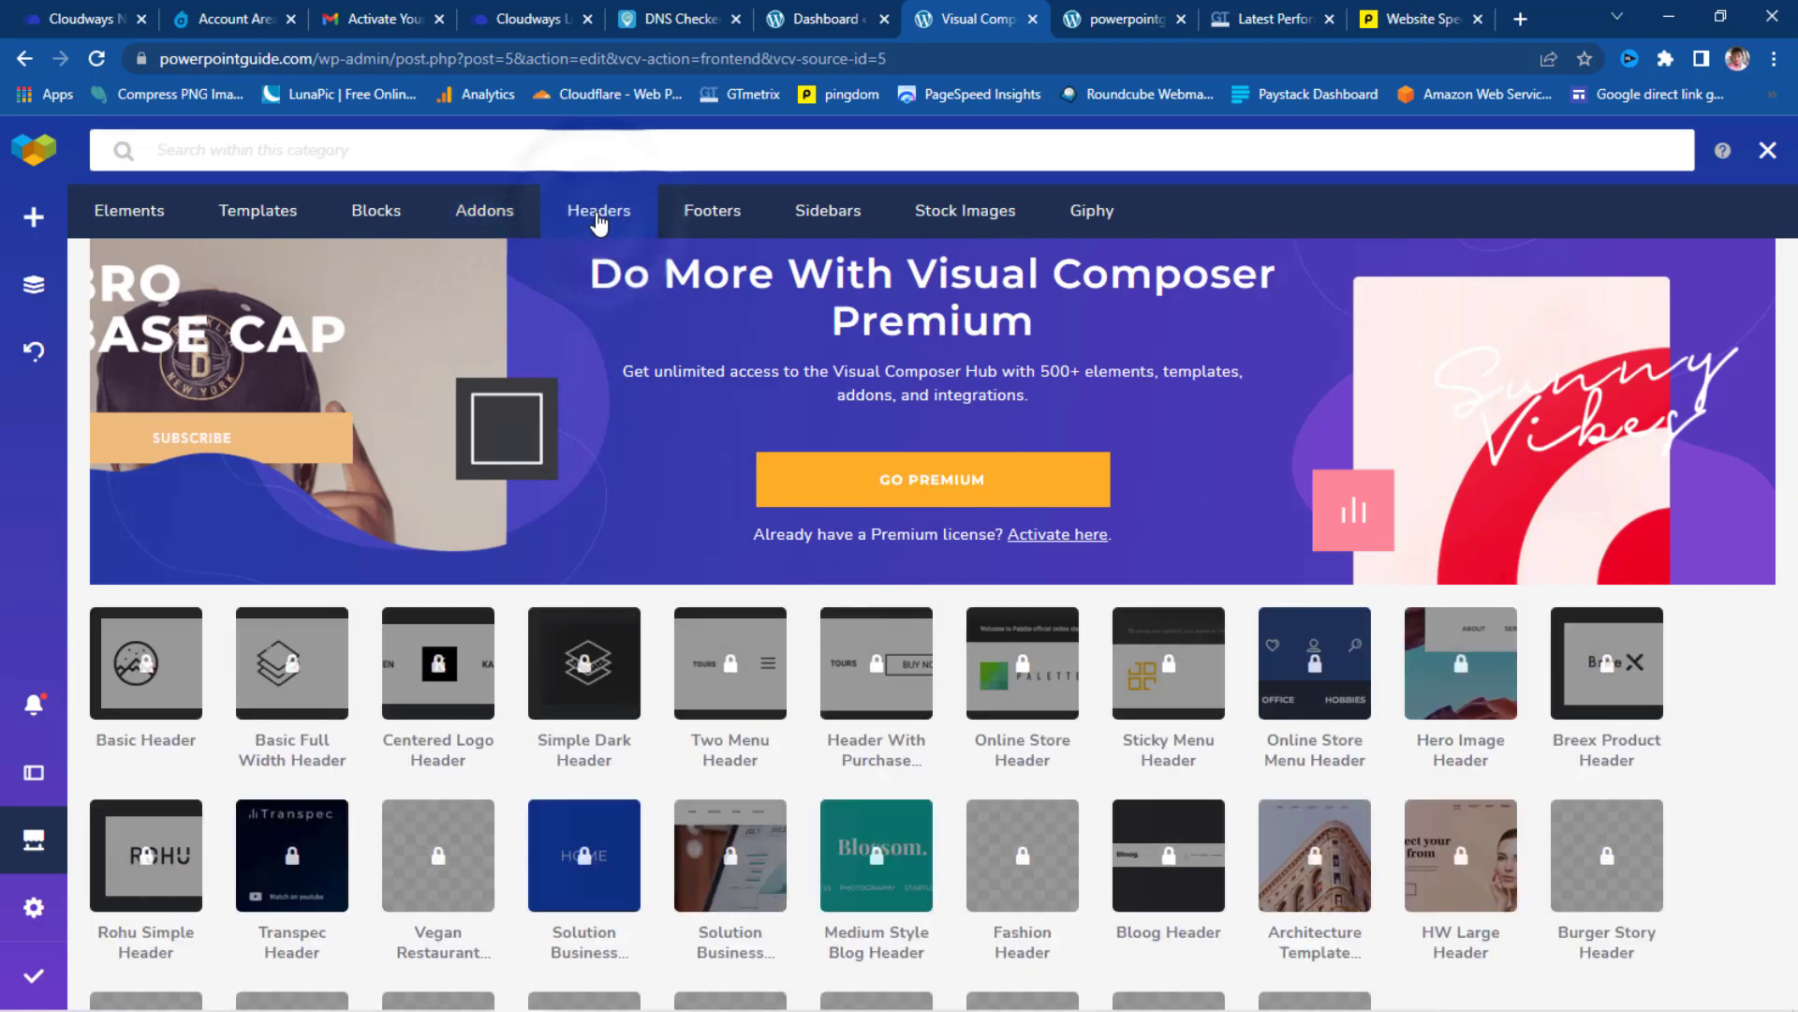
{"action": "mouse_move", "coordinate": [479, 807]}
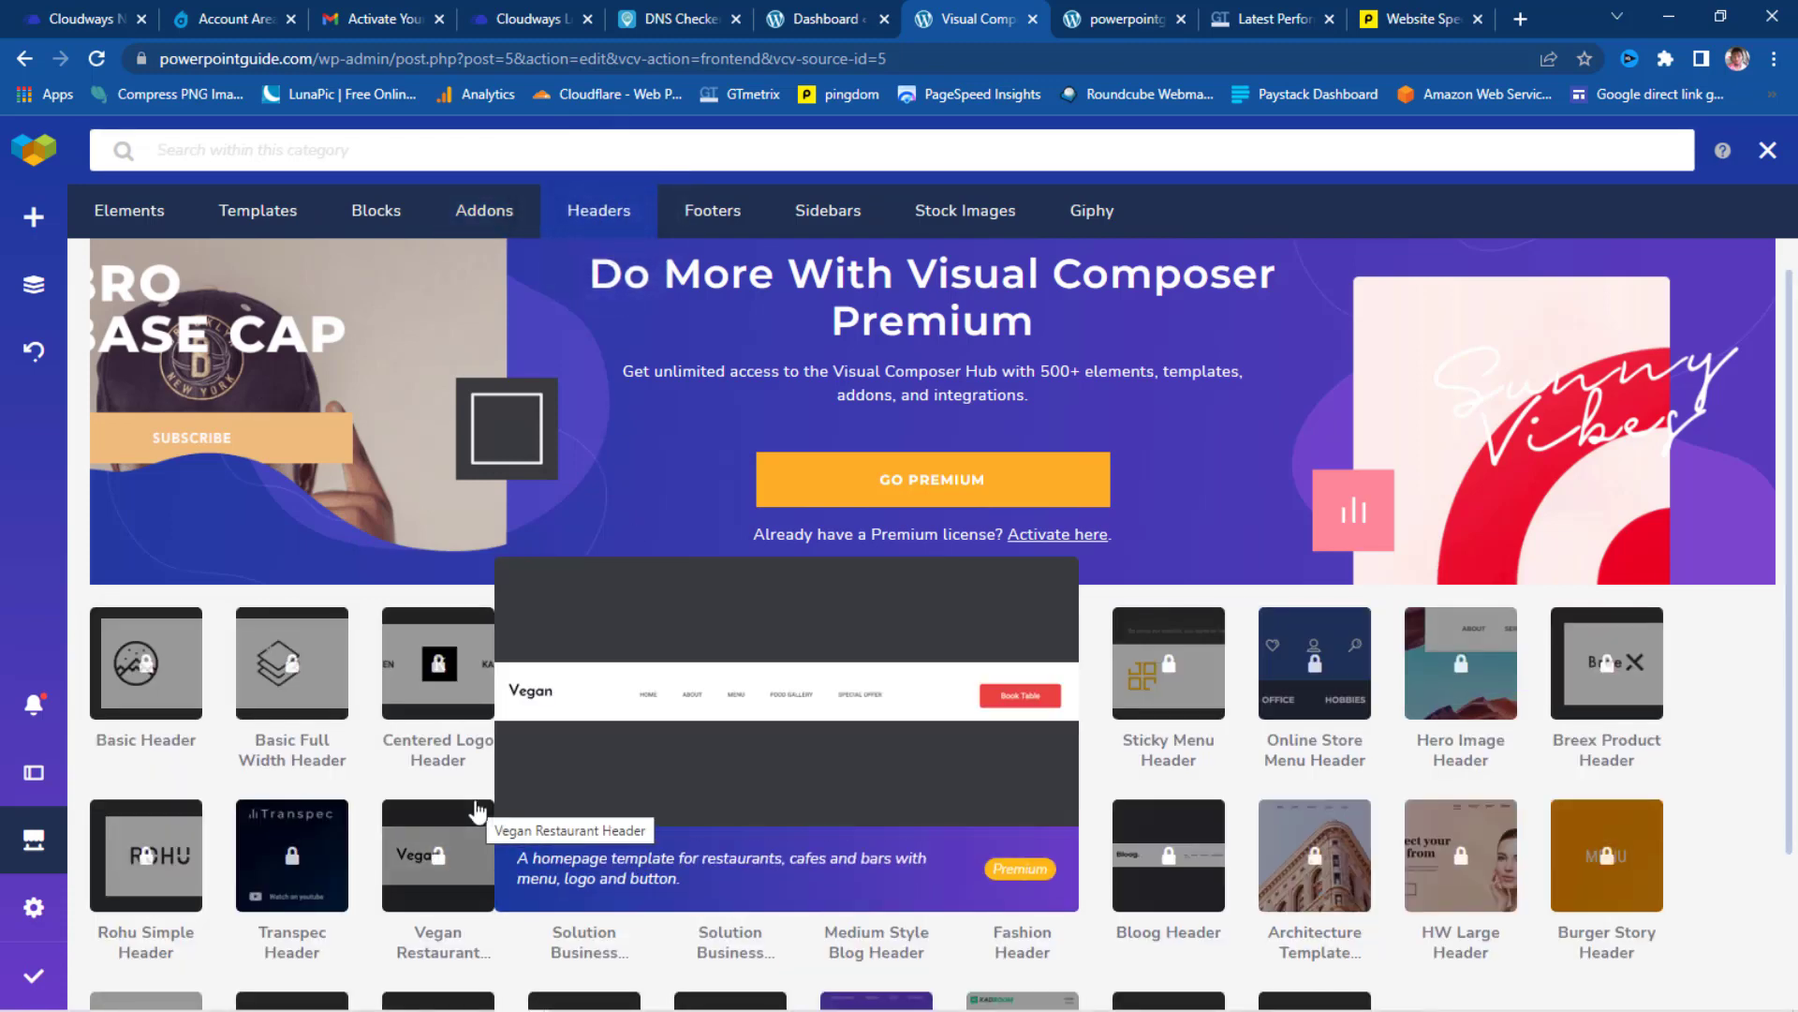
{"action": "mouse_move", "coordinate": [286, 679]}
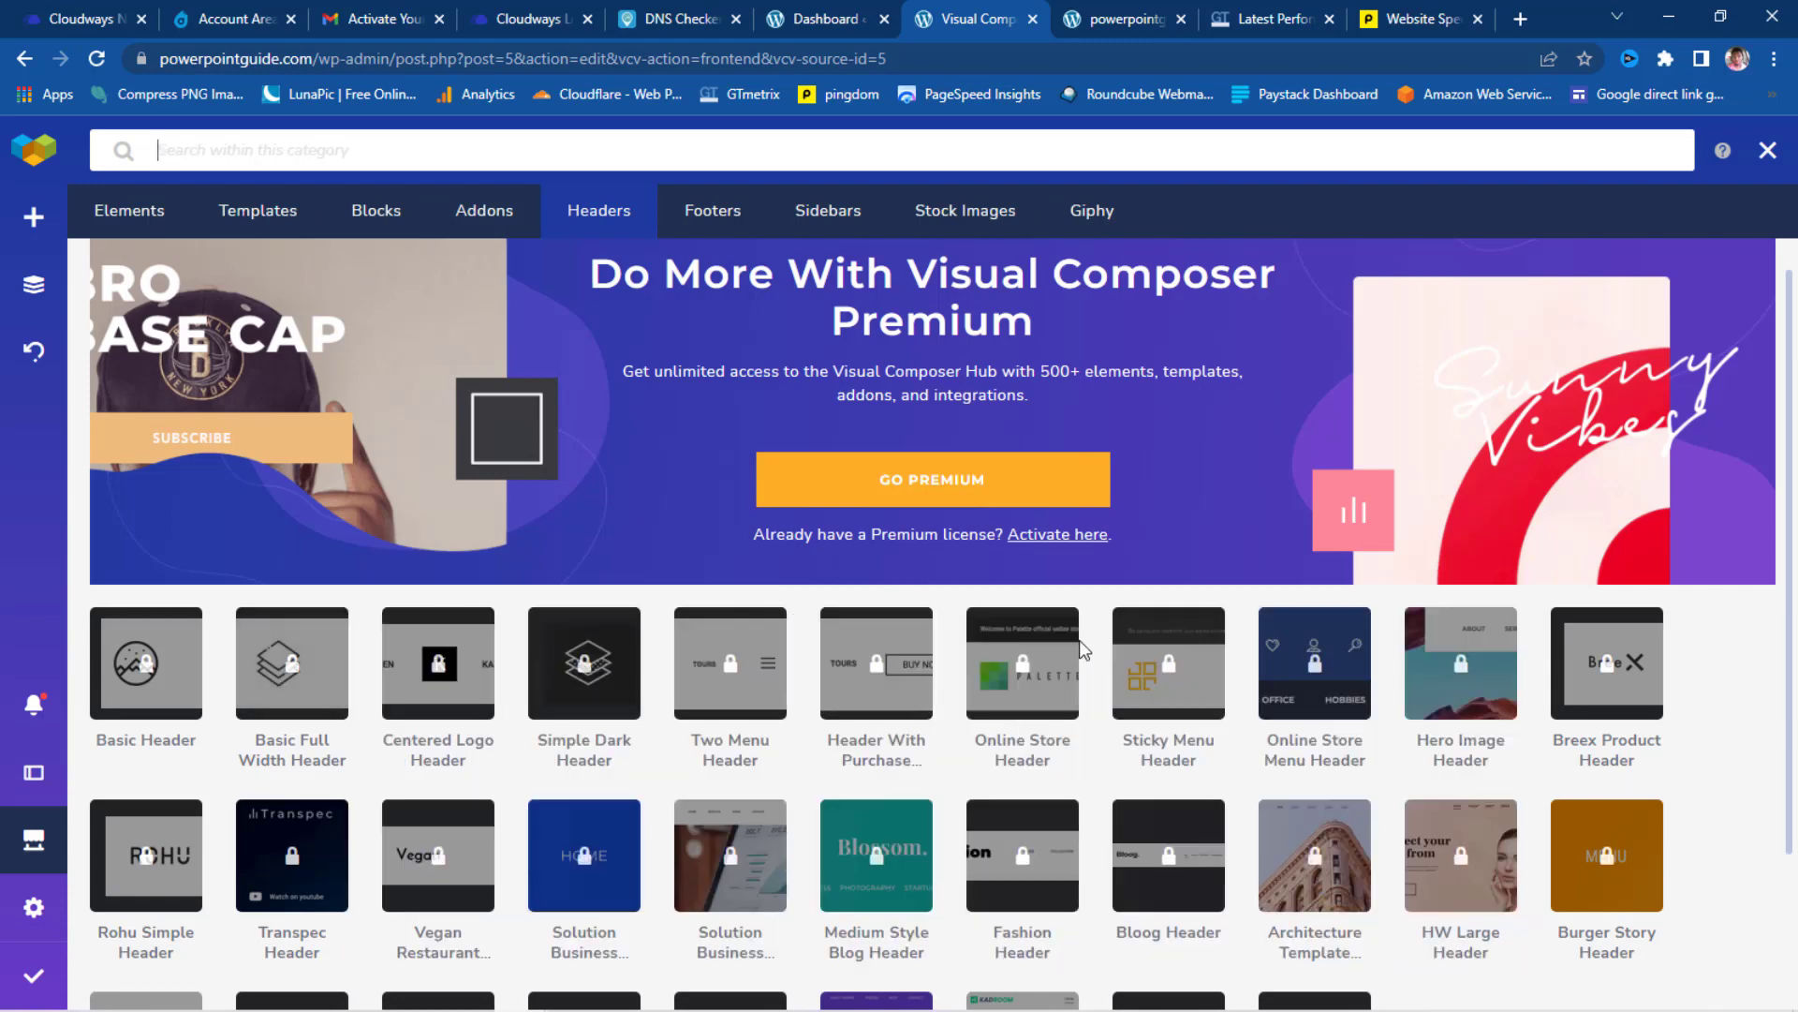
{"action": "mouse_move", "coordinate": [1045, 672]}
{"action": "scroll", "coordinate": [1045, 672], "scroll_direction": "down", "scroll_amount": 2}
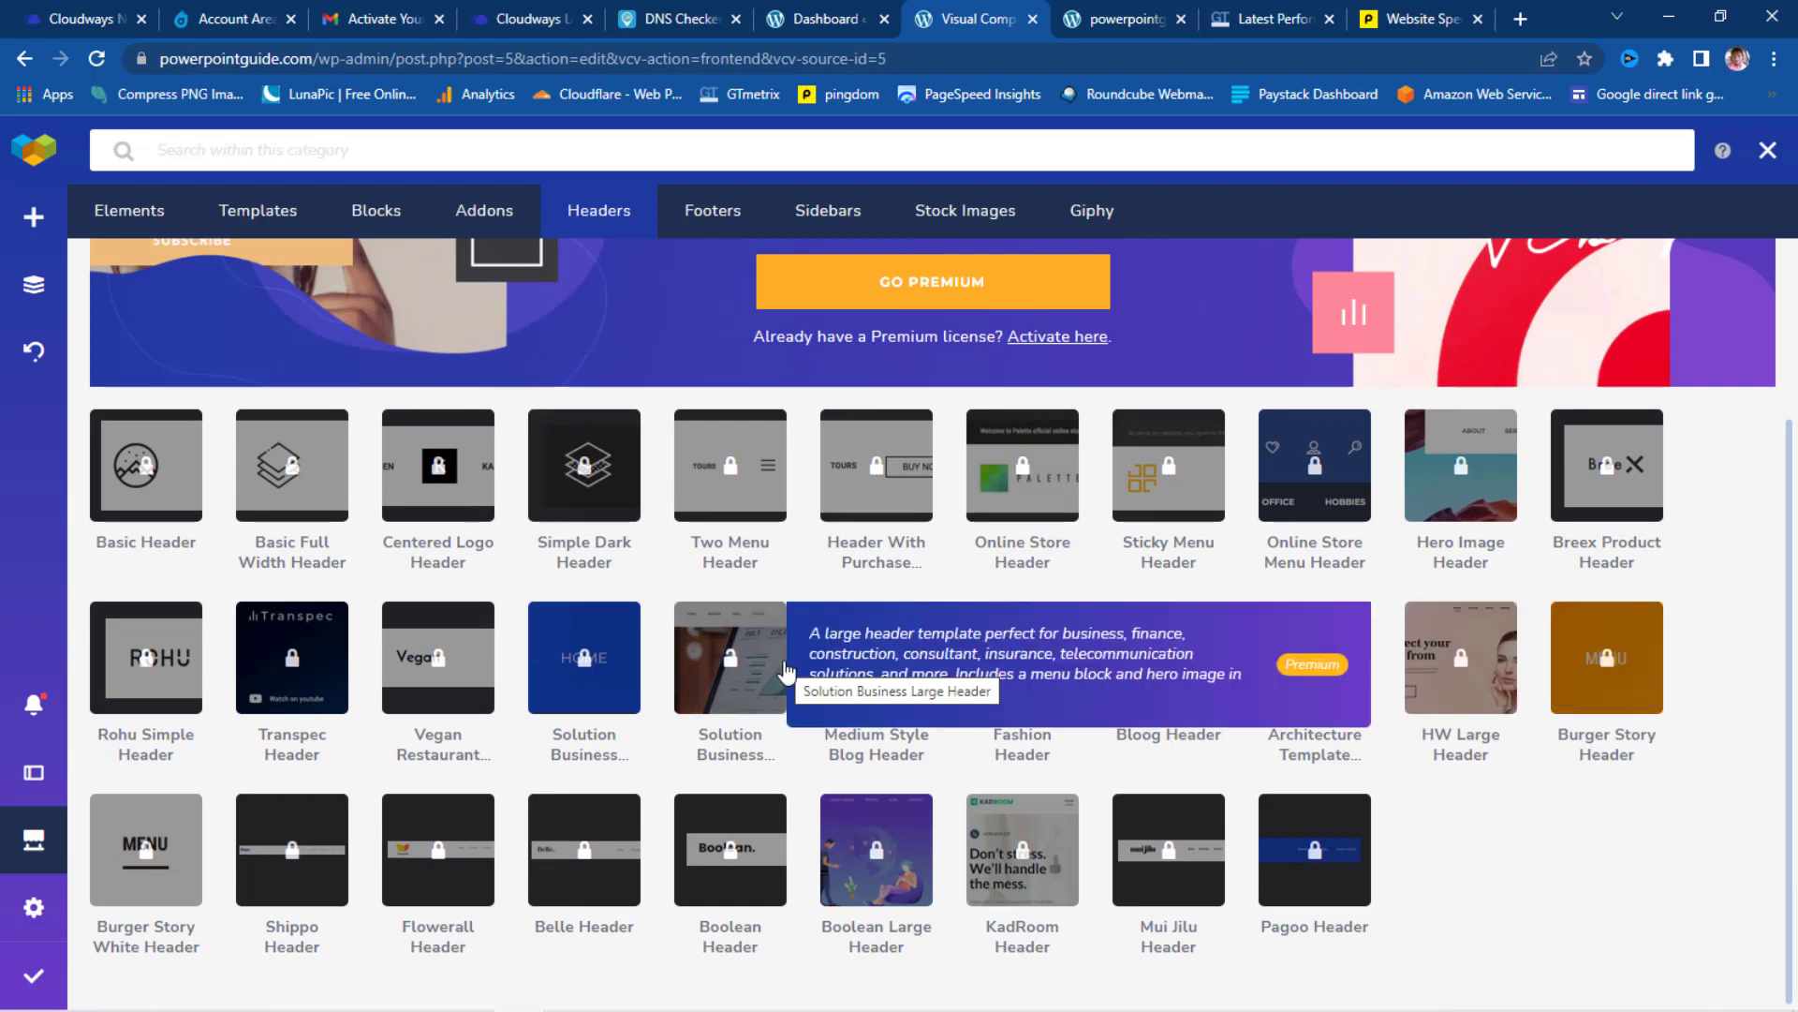
Switch to the Footers catalogue and look over designs like Basic Footer and KadRoom Footer
{"action": "left_click", "coordinate": [701, 221]}
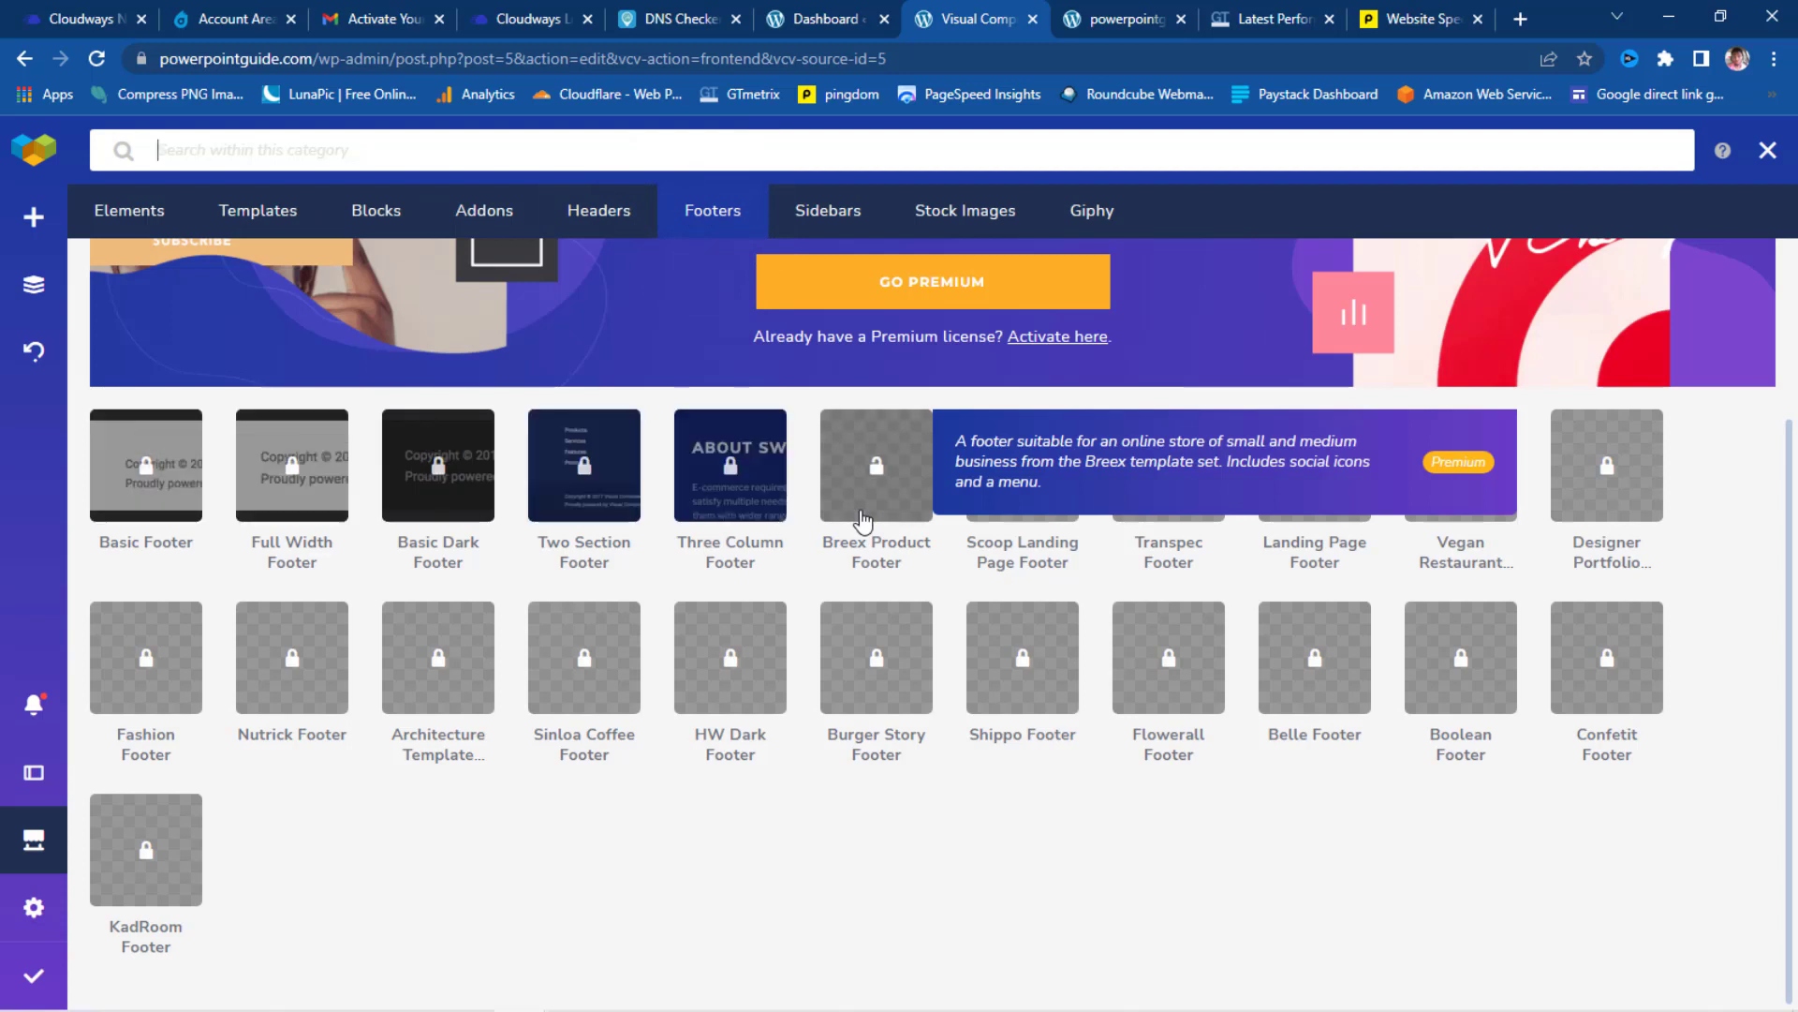
{"action": "mouse_move", "coordinate": [734, 483]}
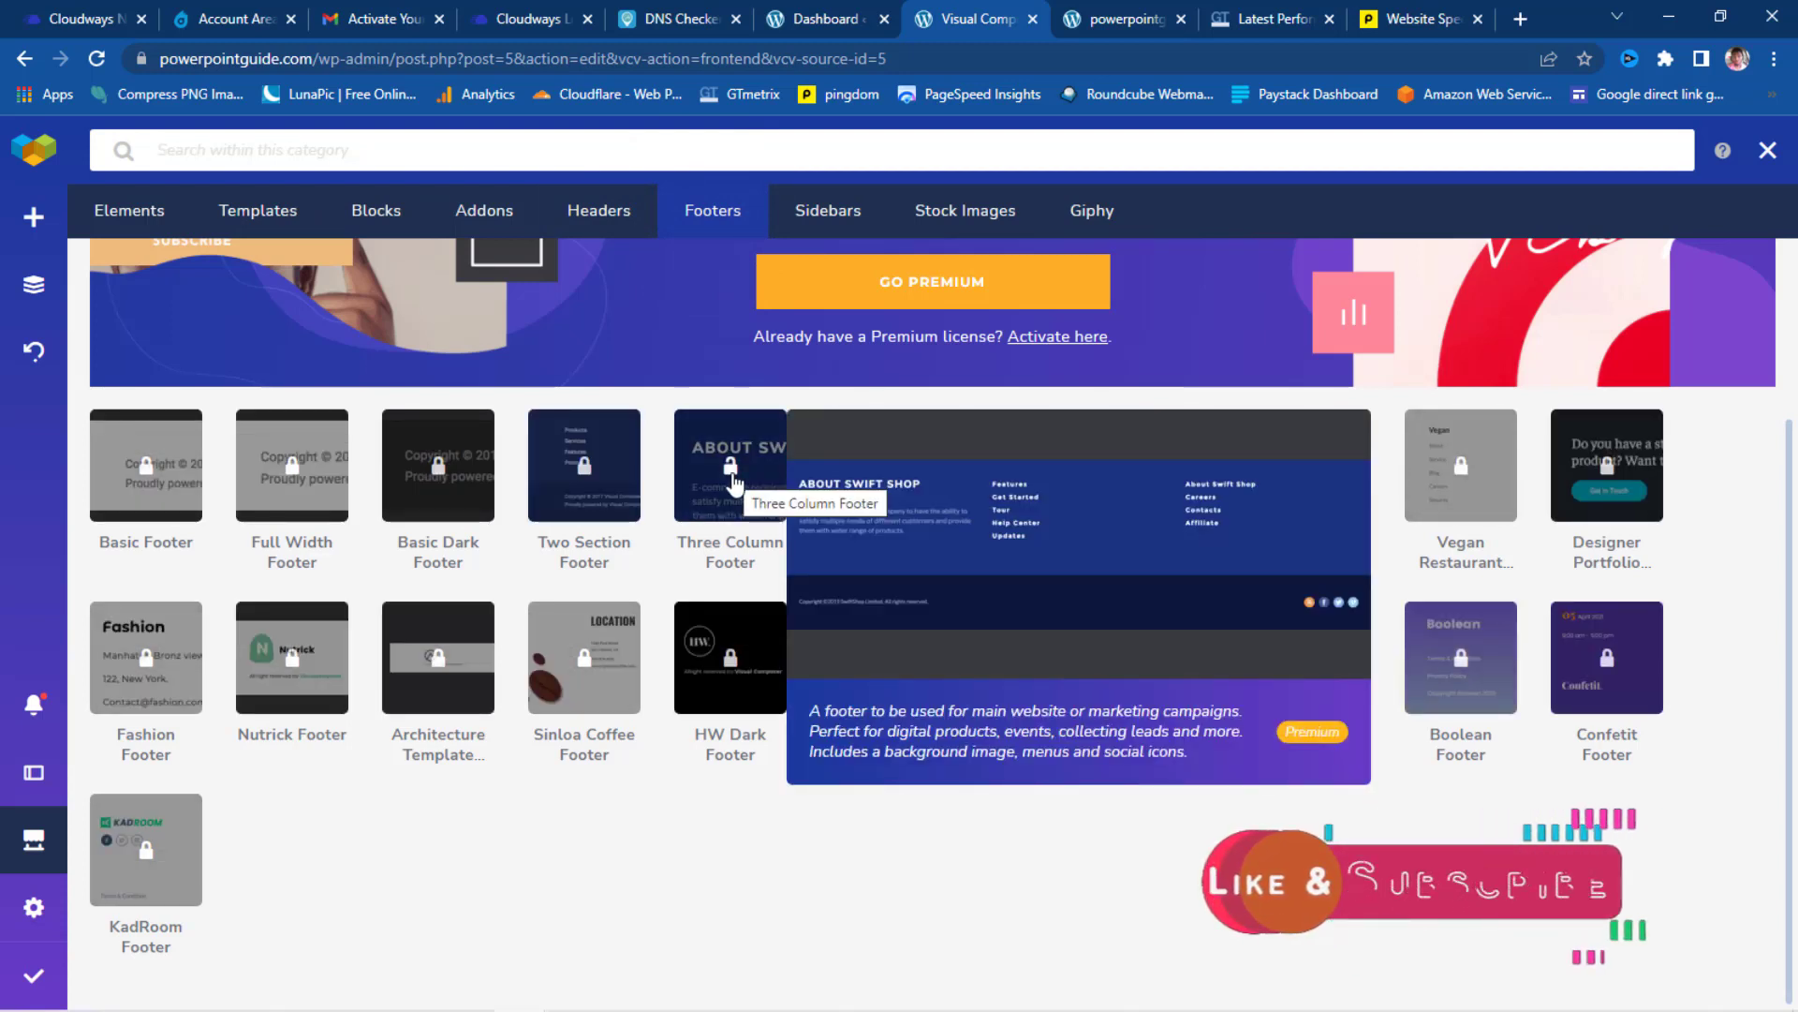
{"action": "mouse_move", "coordinate": [615, 663]}
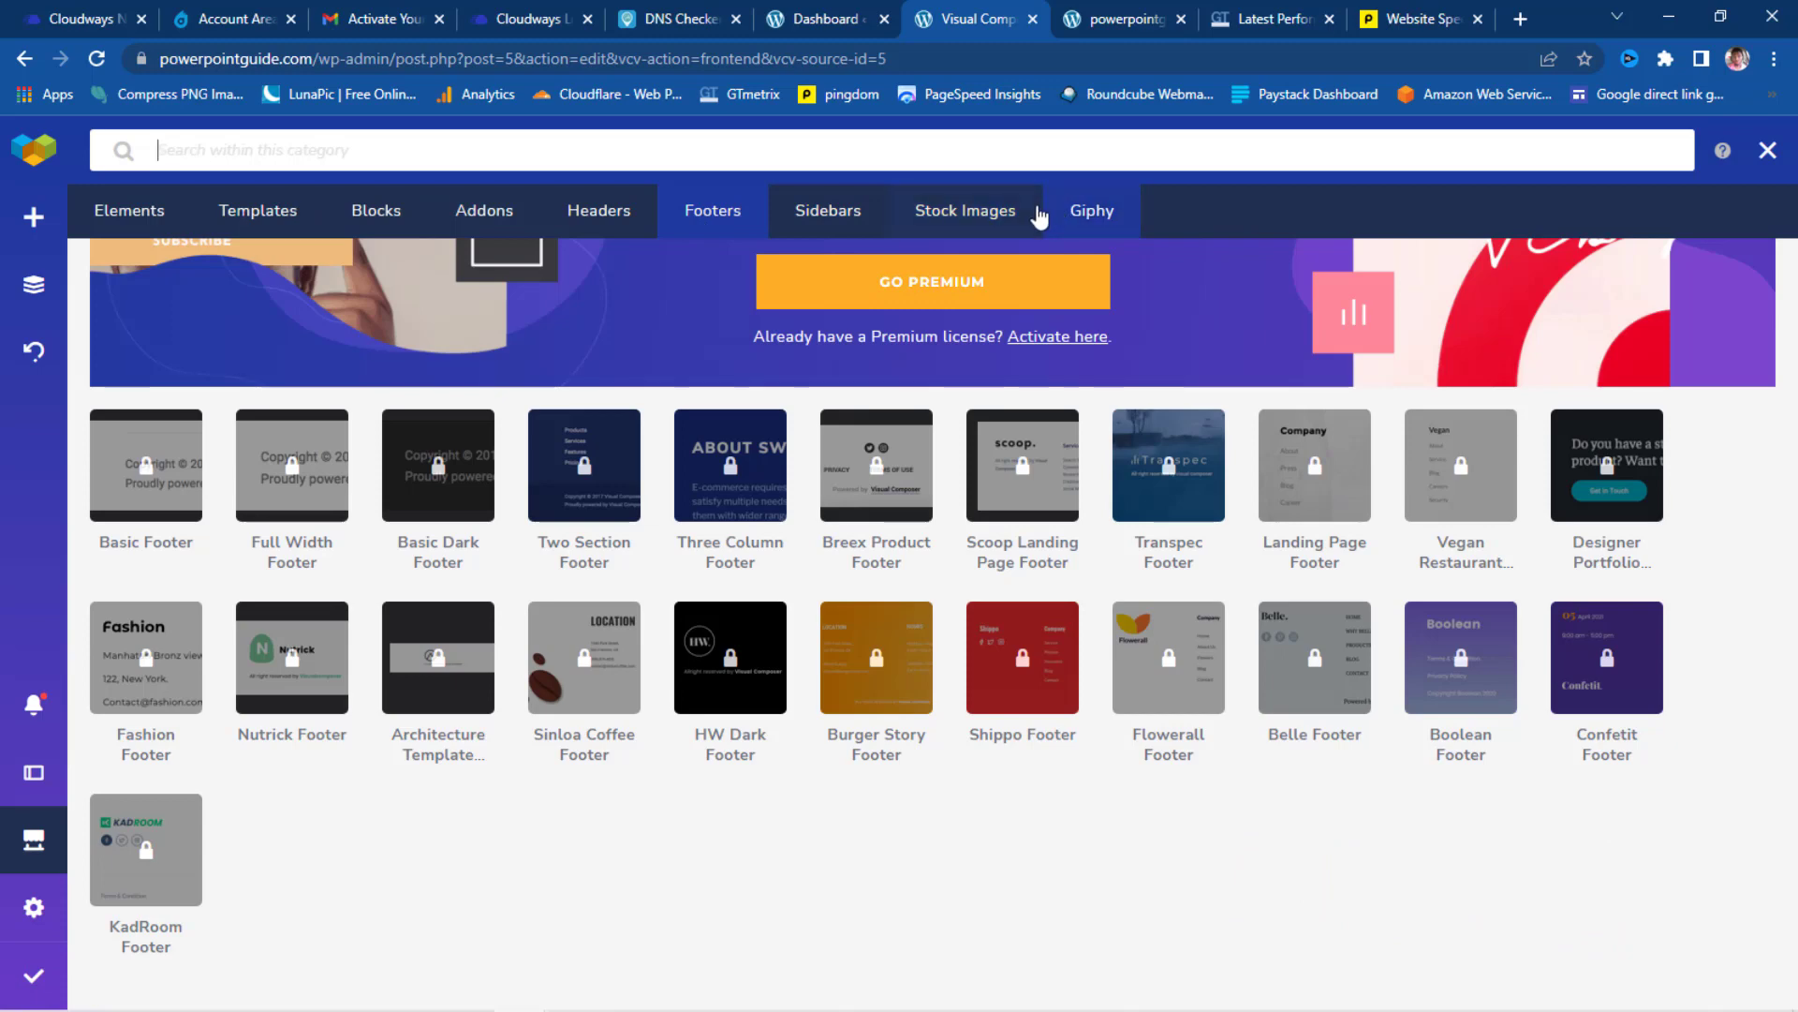
Glance at the Sidebar templates, then scroll through the Unsplash Stock Images gallery
{"action": "left_click", "coordinate": [822, 212]}
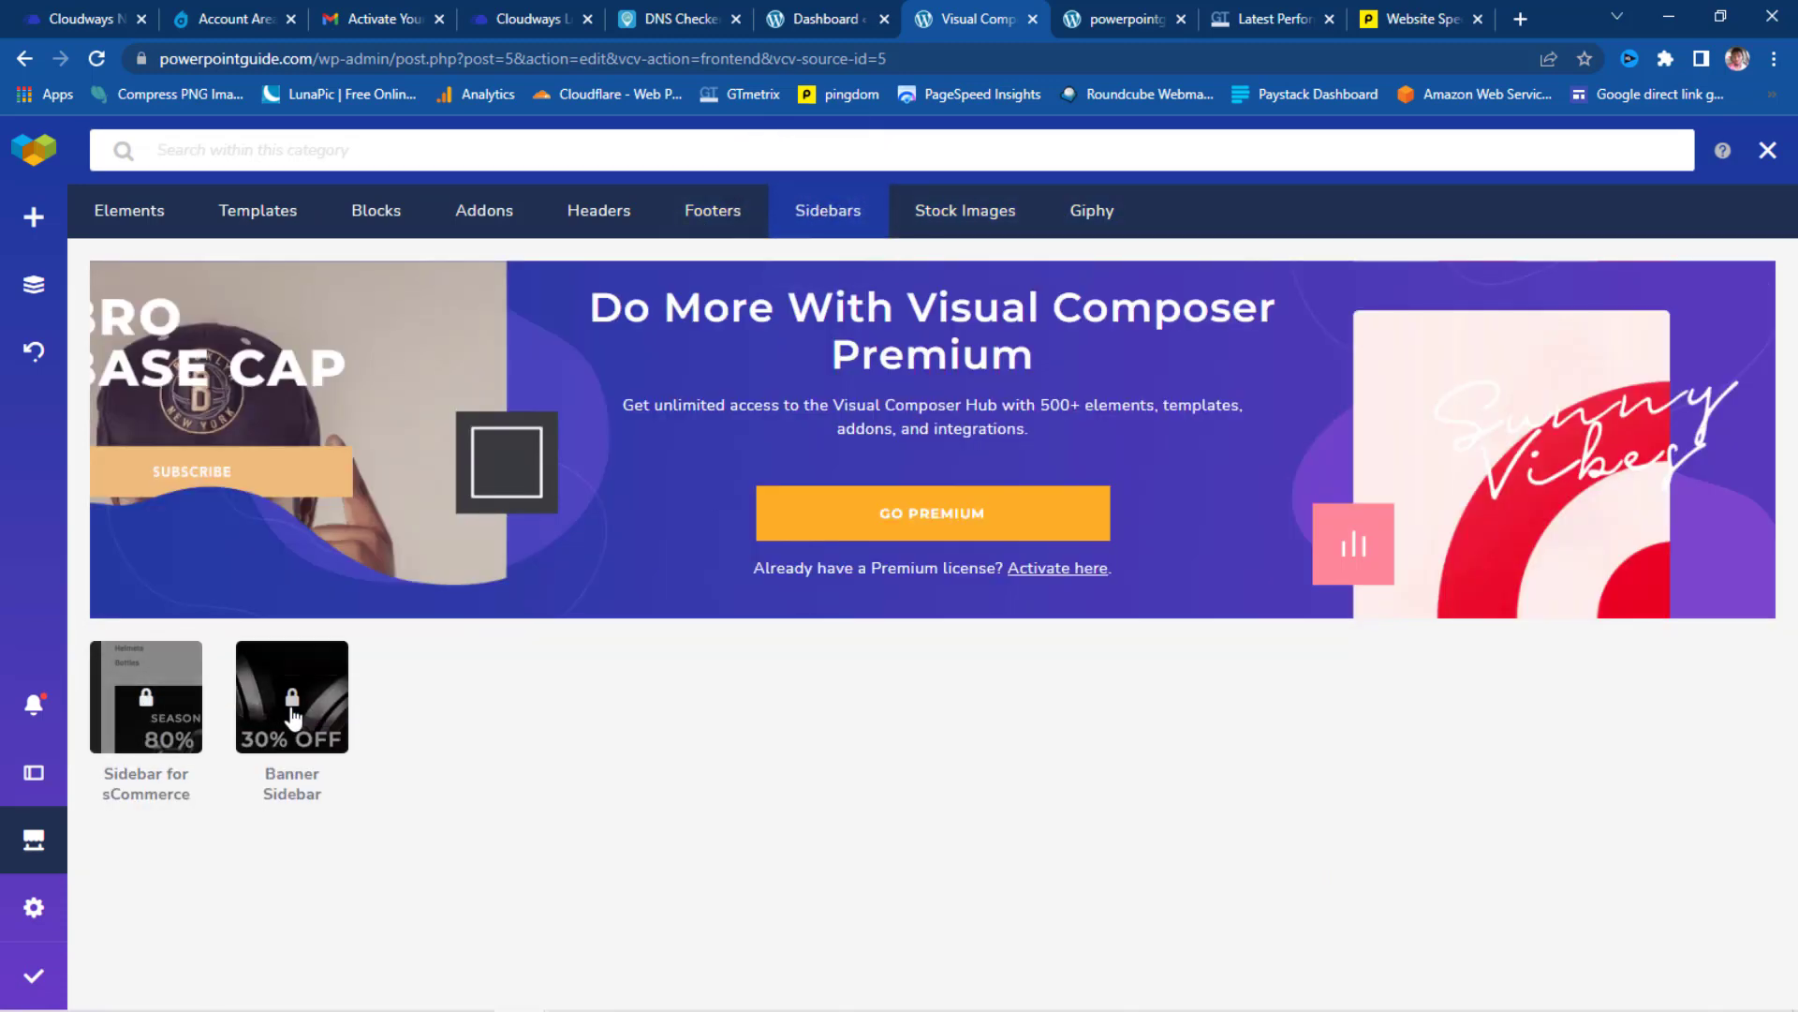
{"action": "mouse_move", "coordinate": [273, 724]}
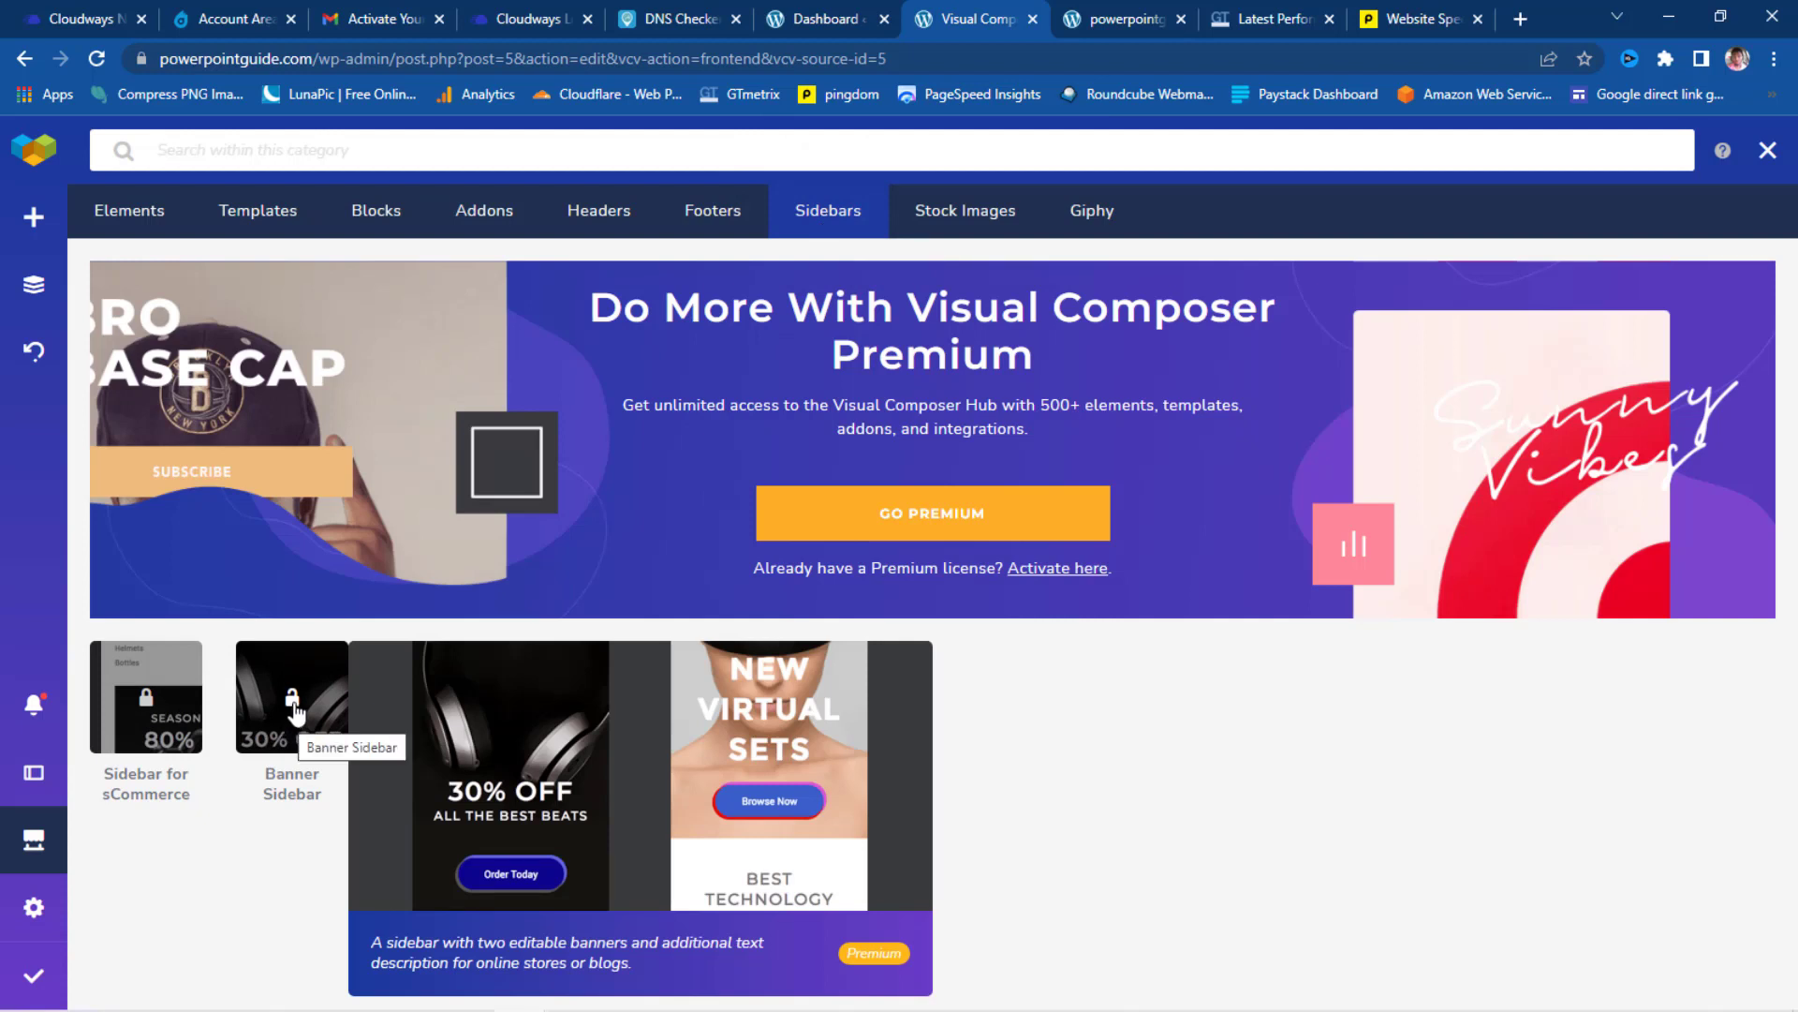
{"action": "left_click", "coordinate": [993, 213]}
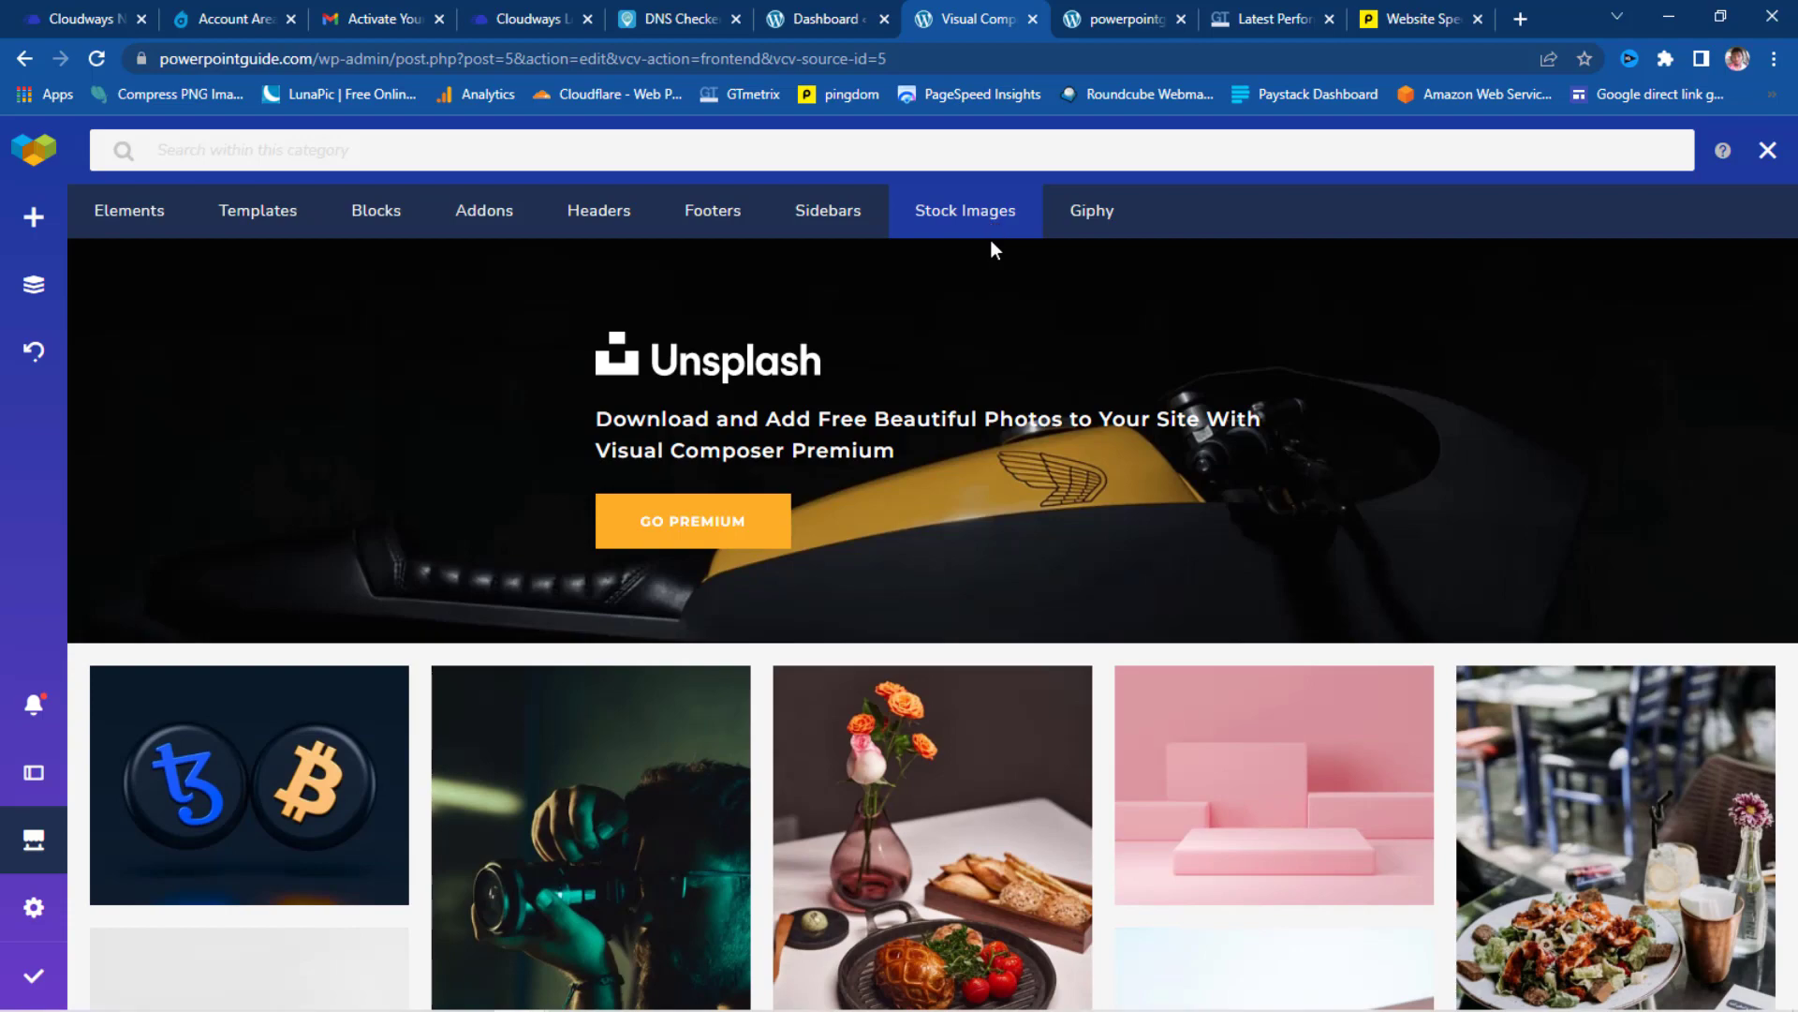
{"action": "scroll", "coordinate": [991, 643], "scroll_direction": "down", "scroll_amount": 5}
{"action": "scroll", "coordinate": [905, 637], "scroll_direction": "down", "scroll_amount": 6}
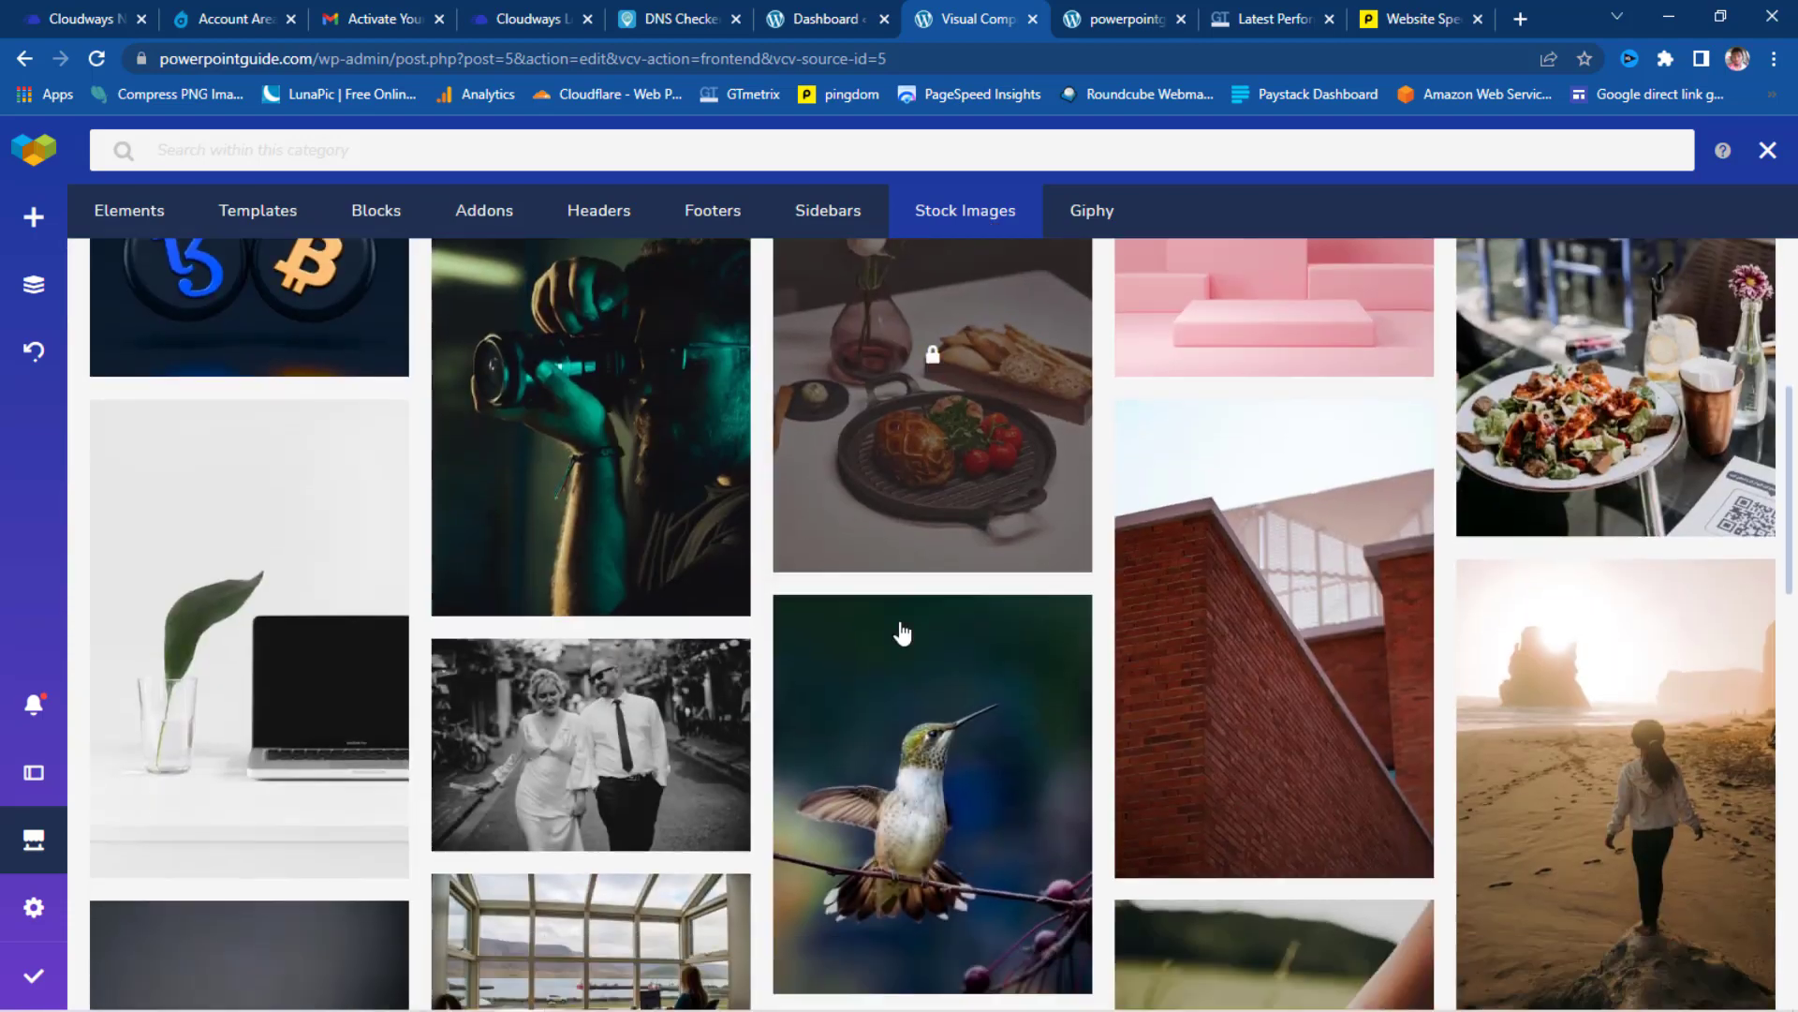
{"action": "scroll", "coordinate": [900, 626], "scroll_direction": "down", "scroll_amount": 10}
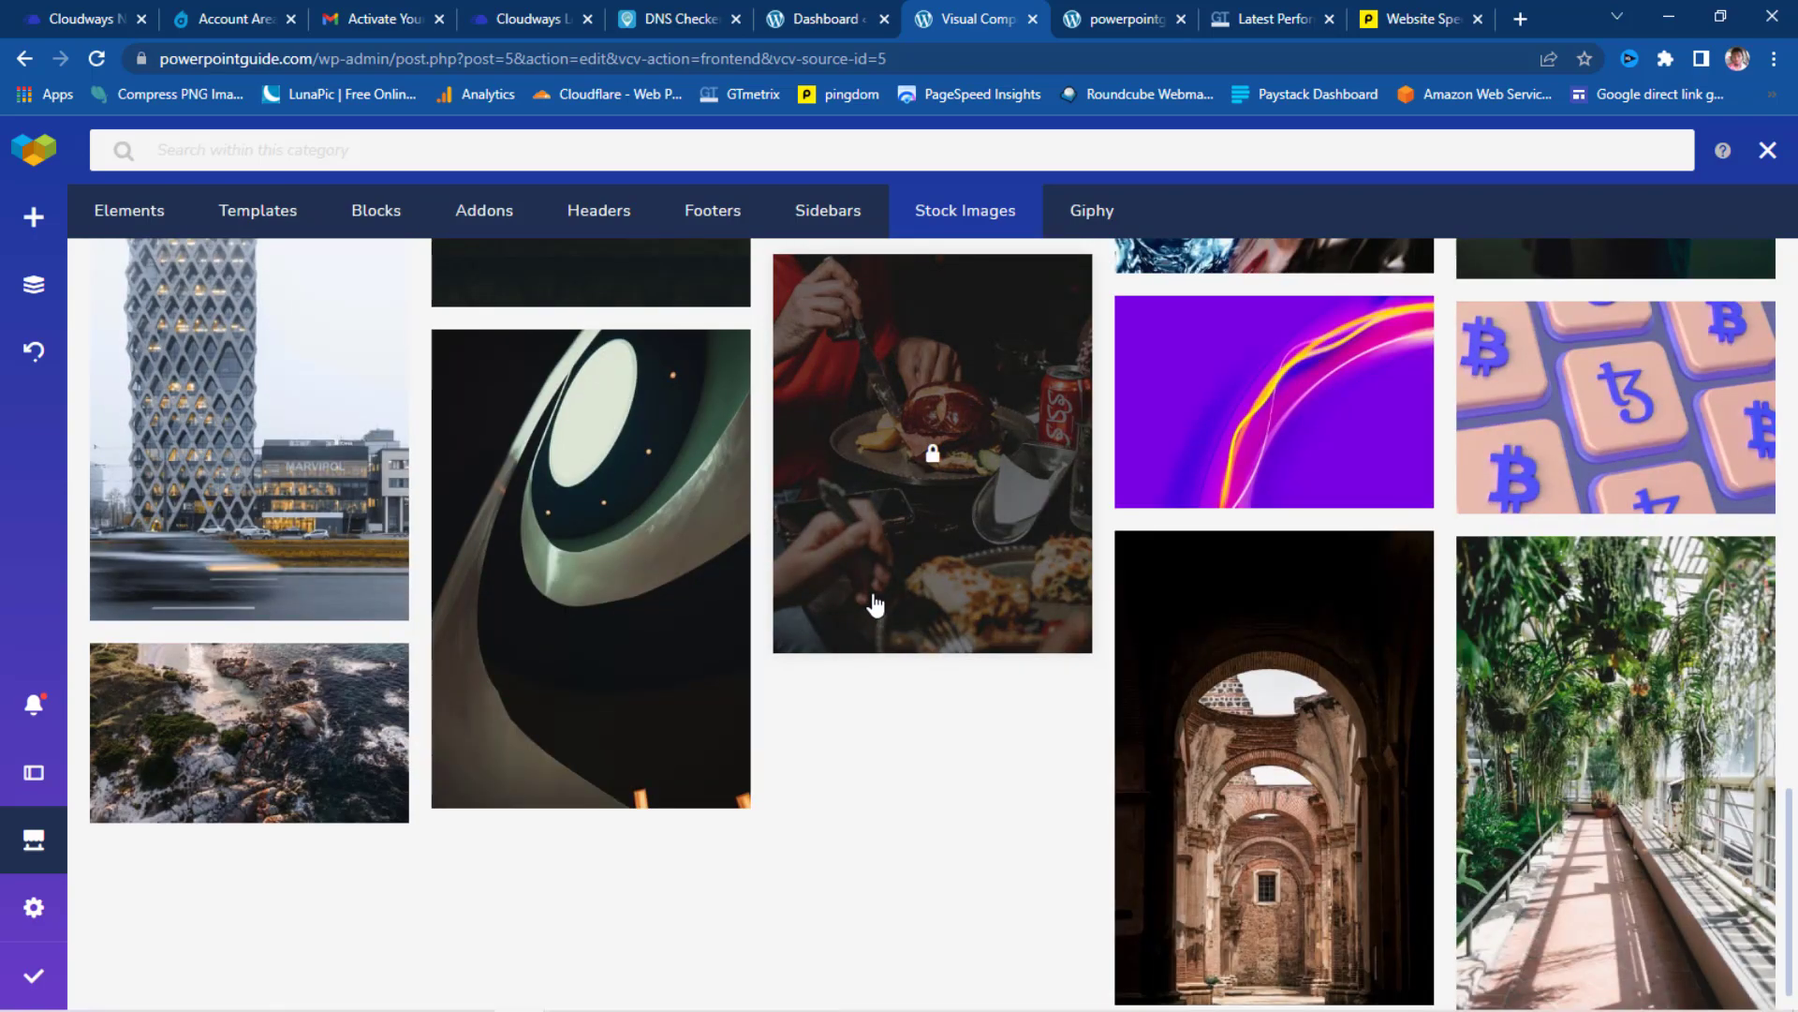
{"action": "scroll", "coordinate": [871, 599], "scroll_direction": "up", "scroll_amount": 4}
{"action": "scroll", "coordinate": [878, 582], "scroll_direction": "up", "scroll_amount": 12}
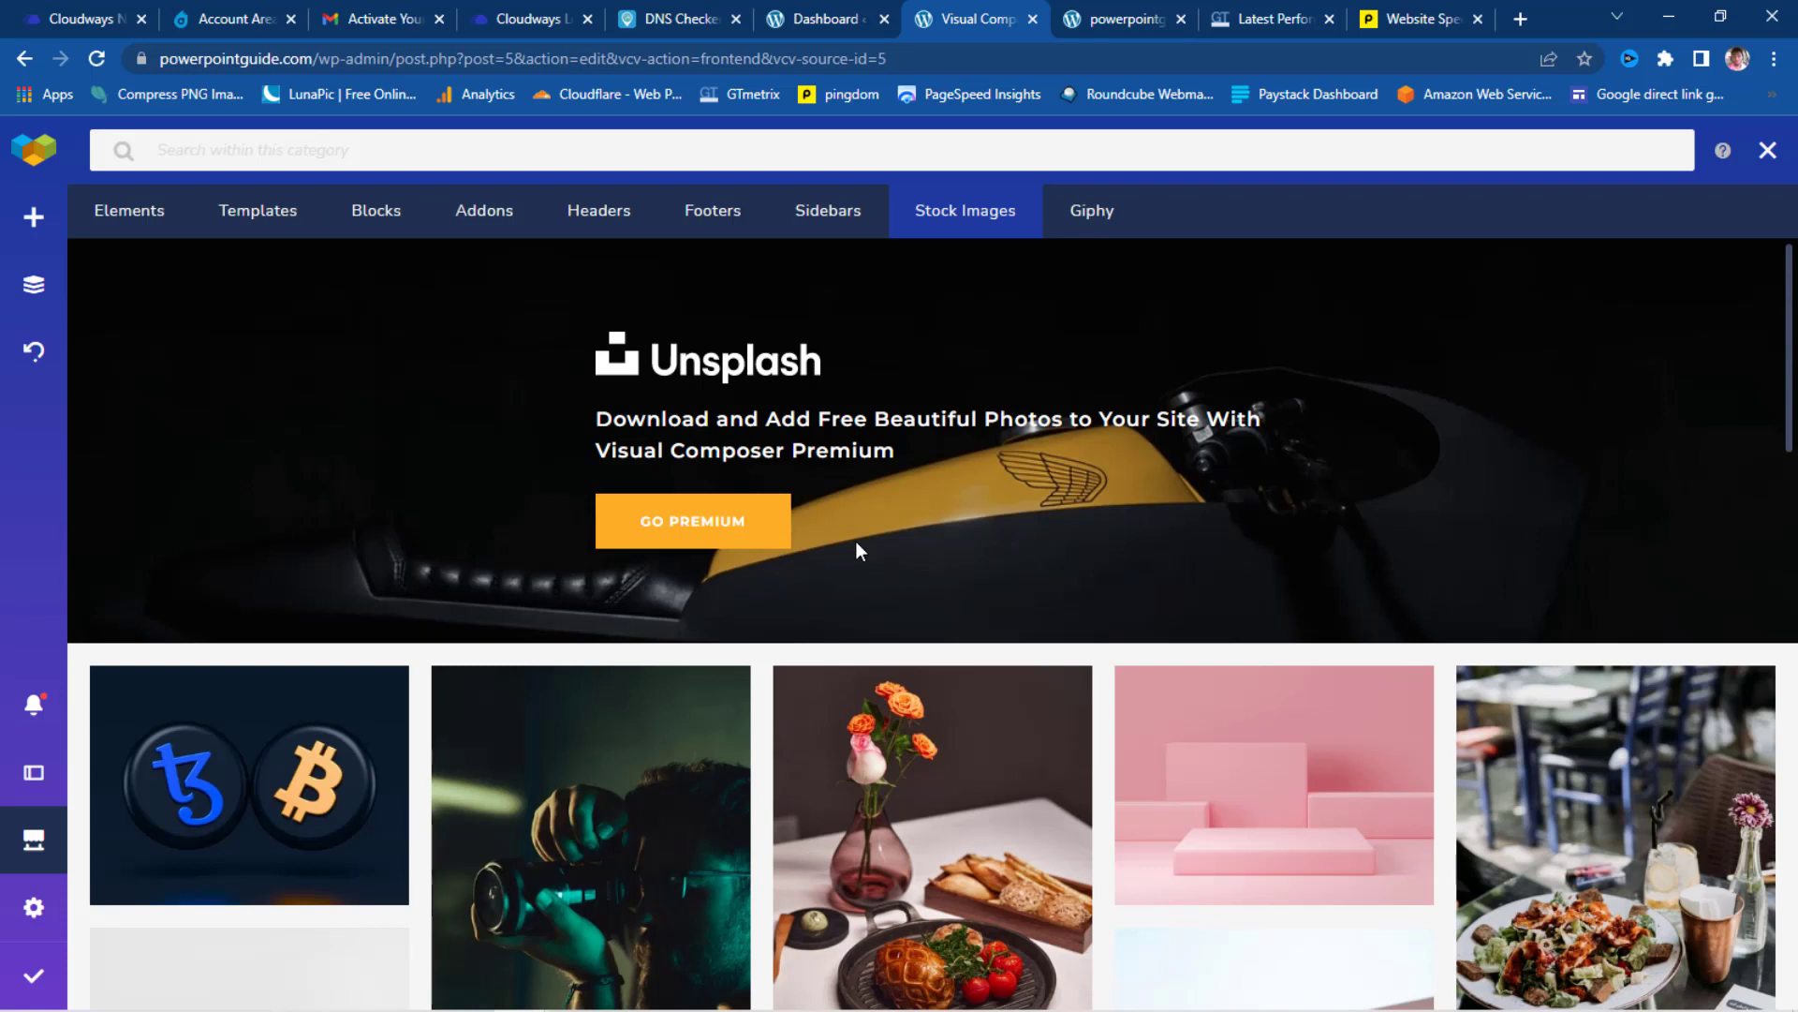
Scroll through the Giphy library of Premium animated GIFs
{"action": "left_click", "coordinate": [1092, 210]}
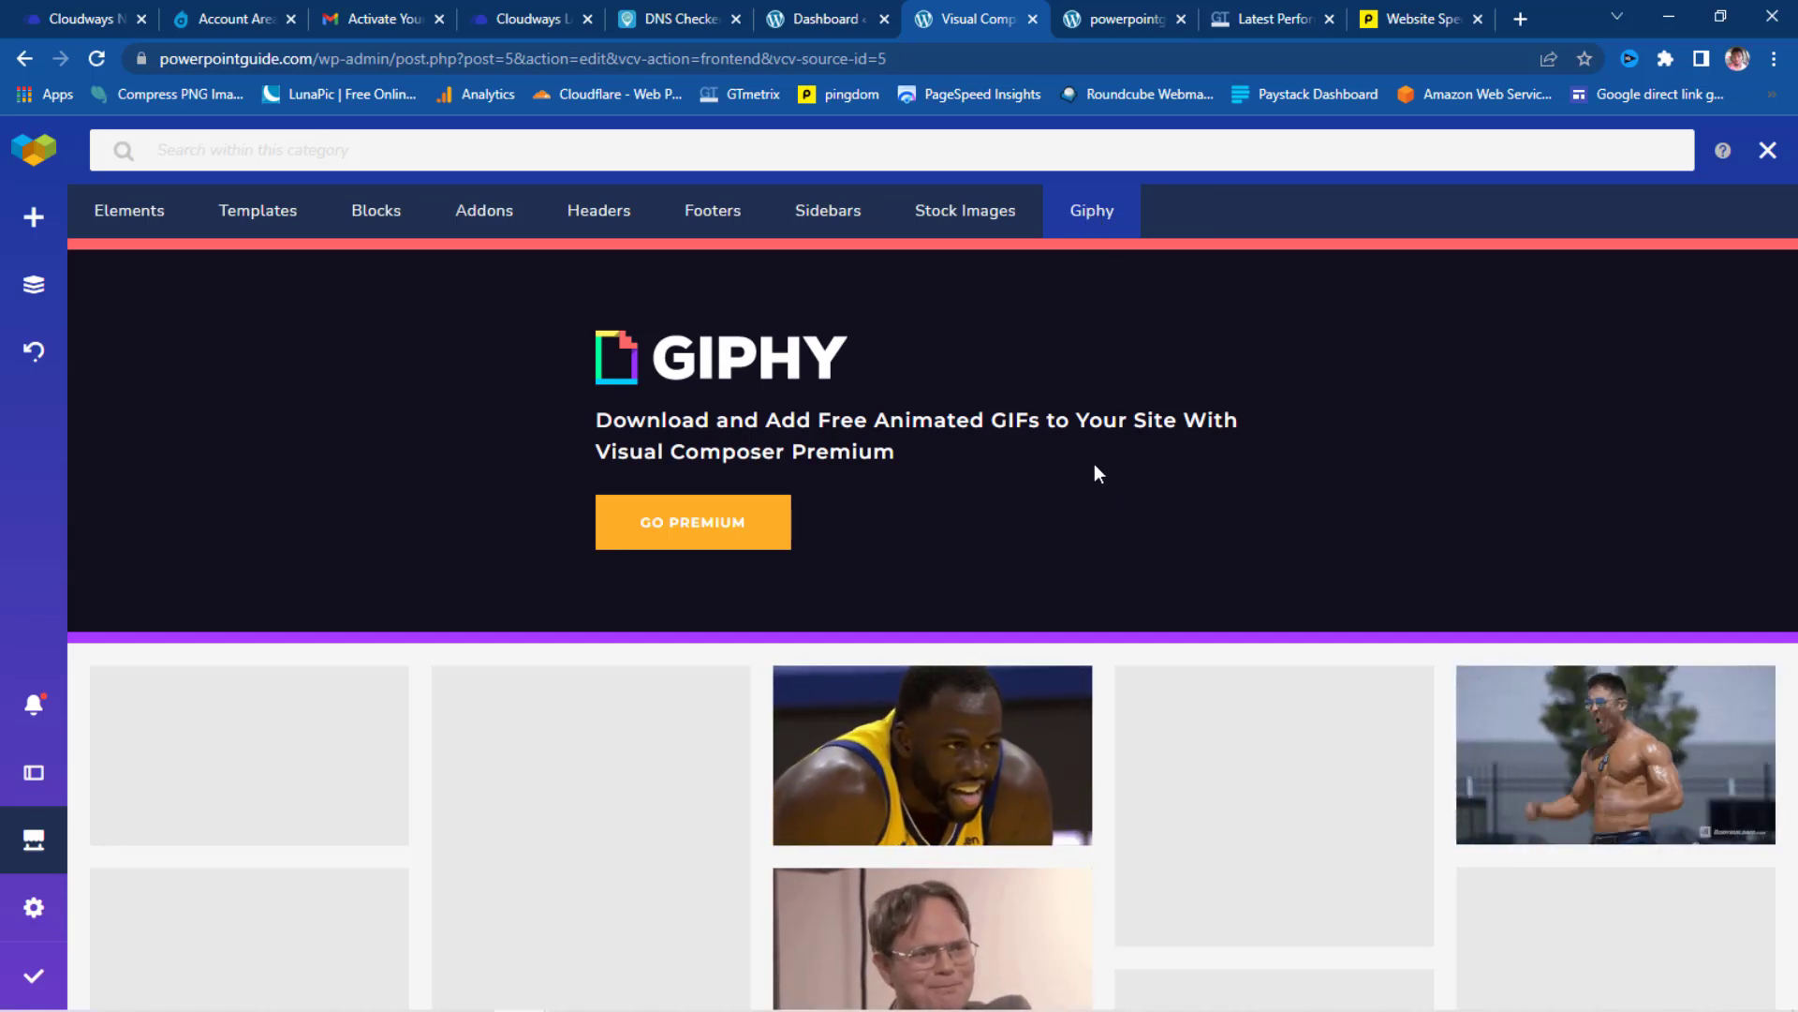
{"action": "scroll", "coordinate": [1077, 468], "scroll_direction": "down", "scroll_amount": 3}
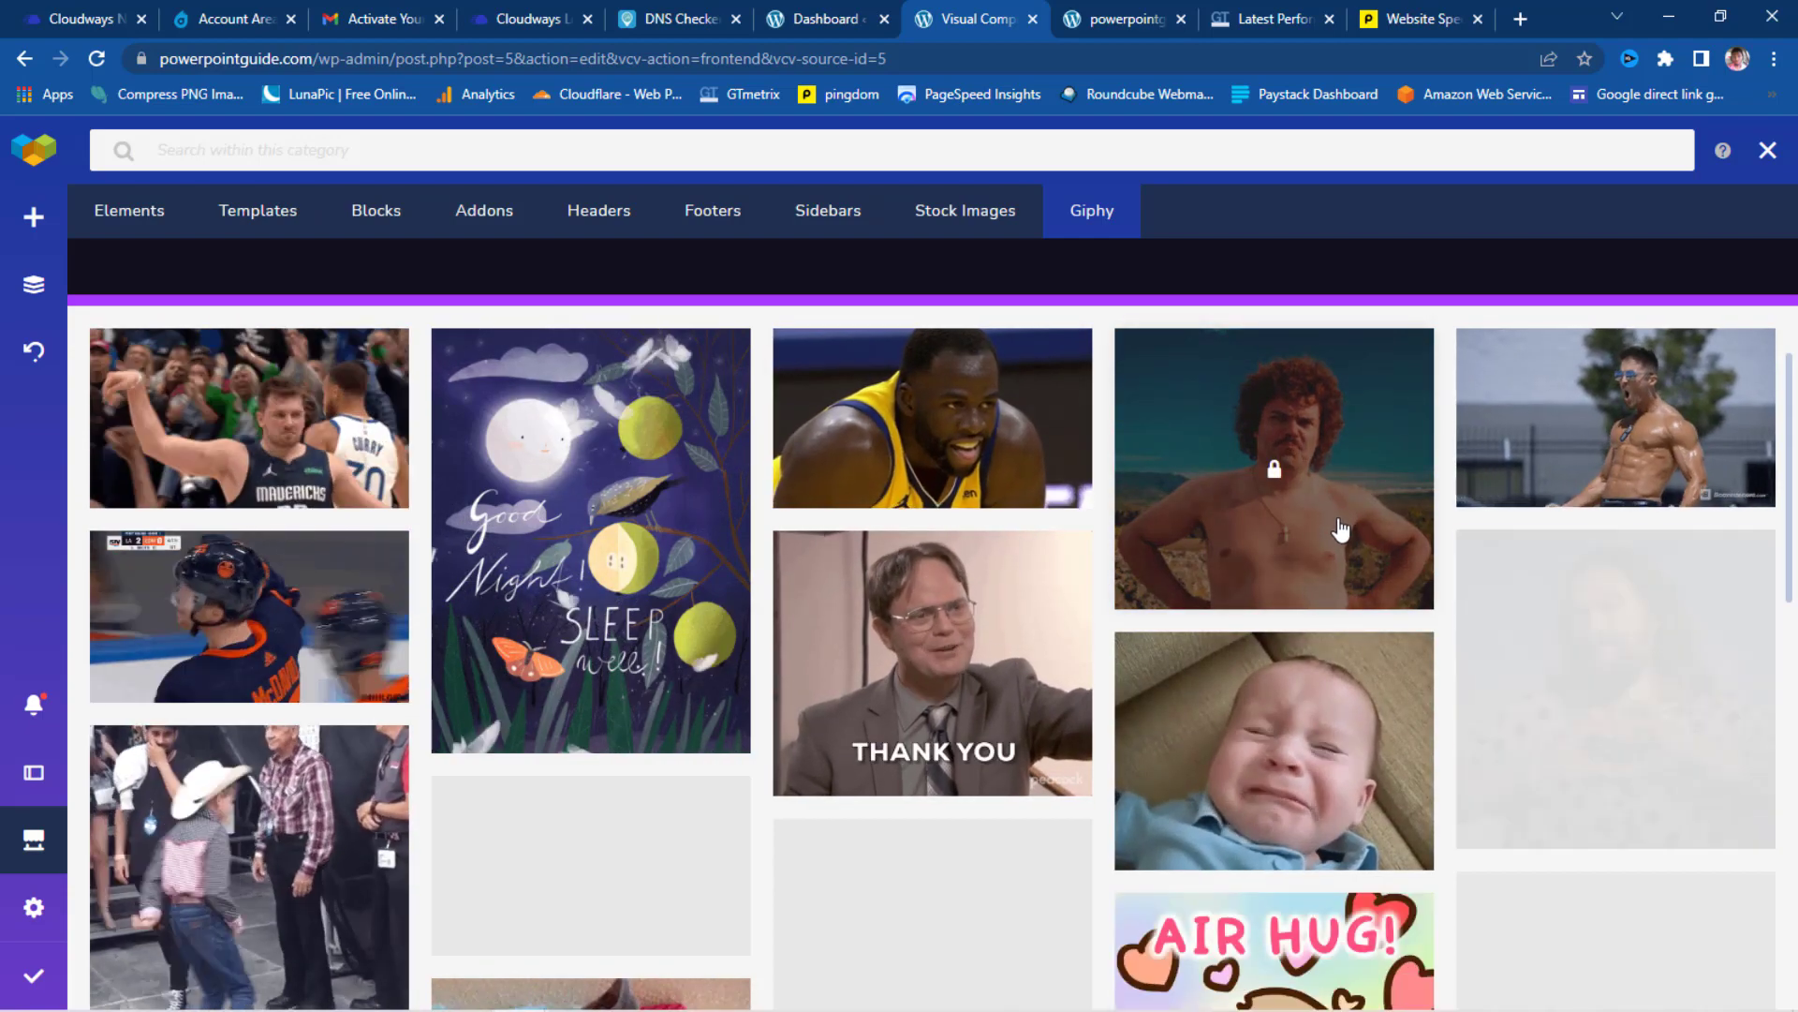
{"action": "scroll", "coordinate": [1339, 529], "scroll_direction": "down", "scroll_amount": 2}
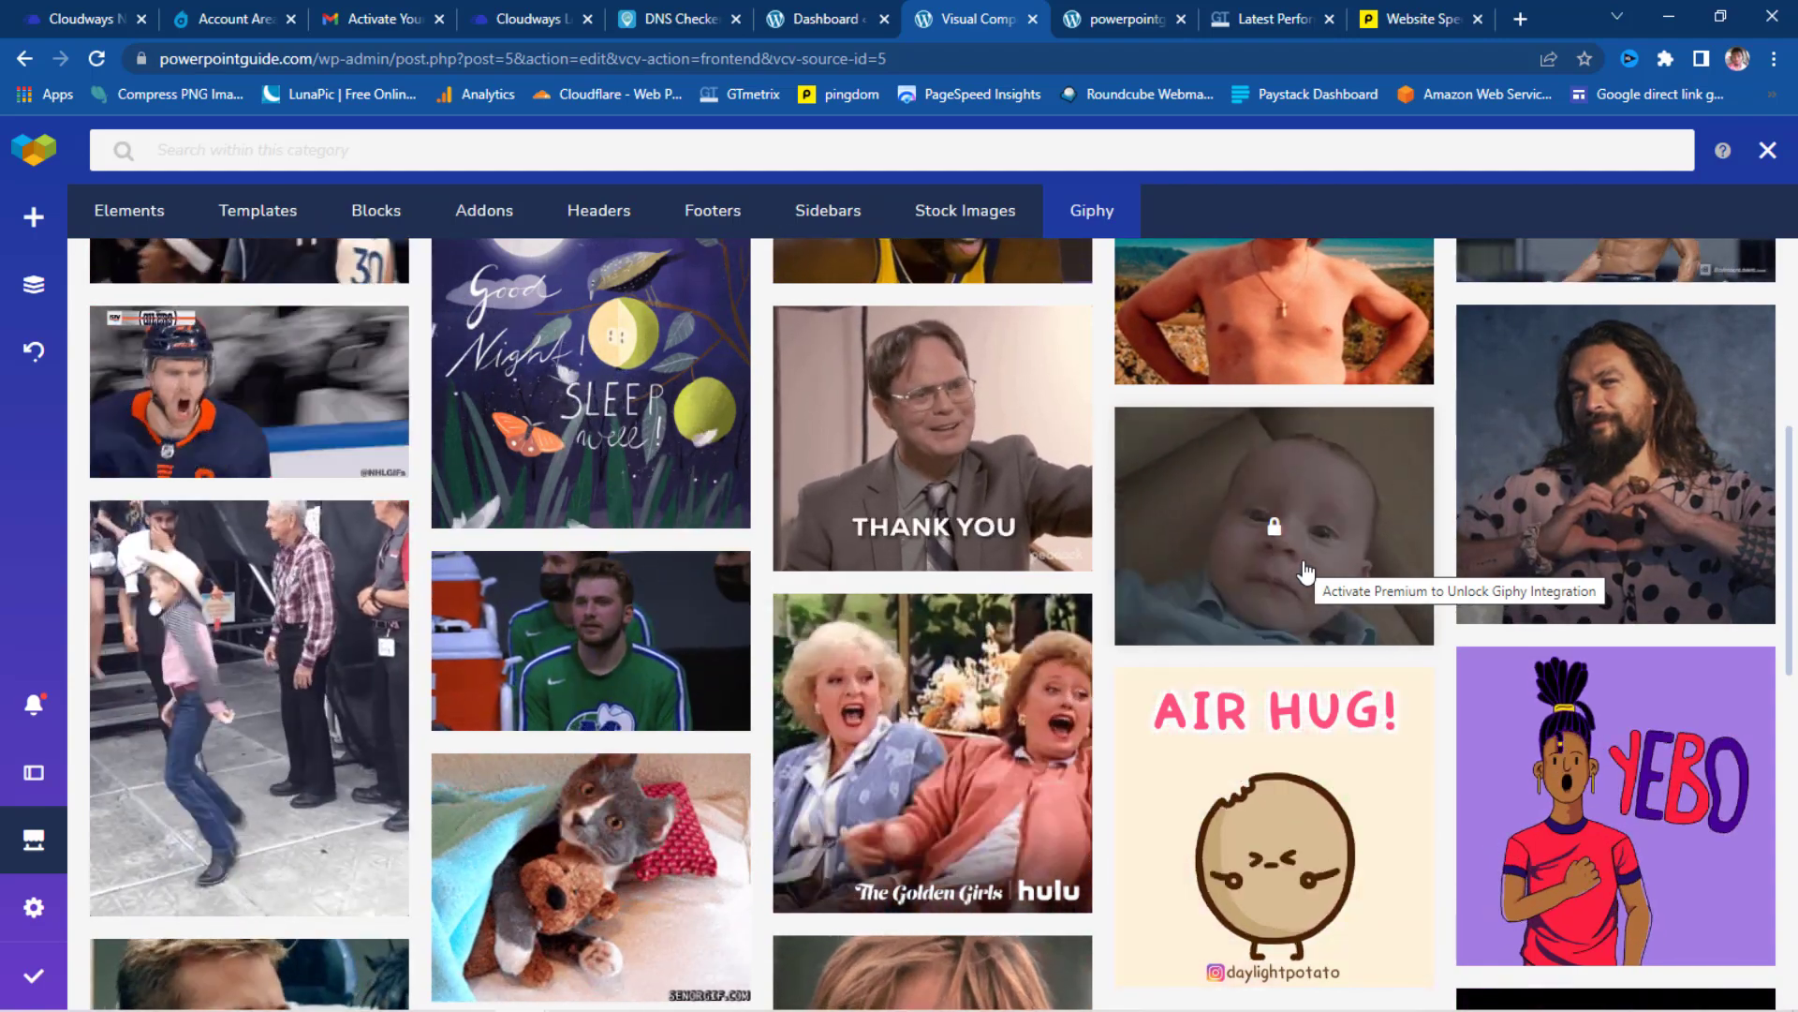
{"action": "scroll", "coordinate": [1305, 571], "scroll_direction": "down", "scroll_amount": 5}
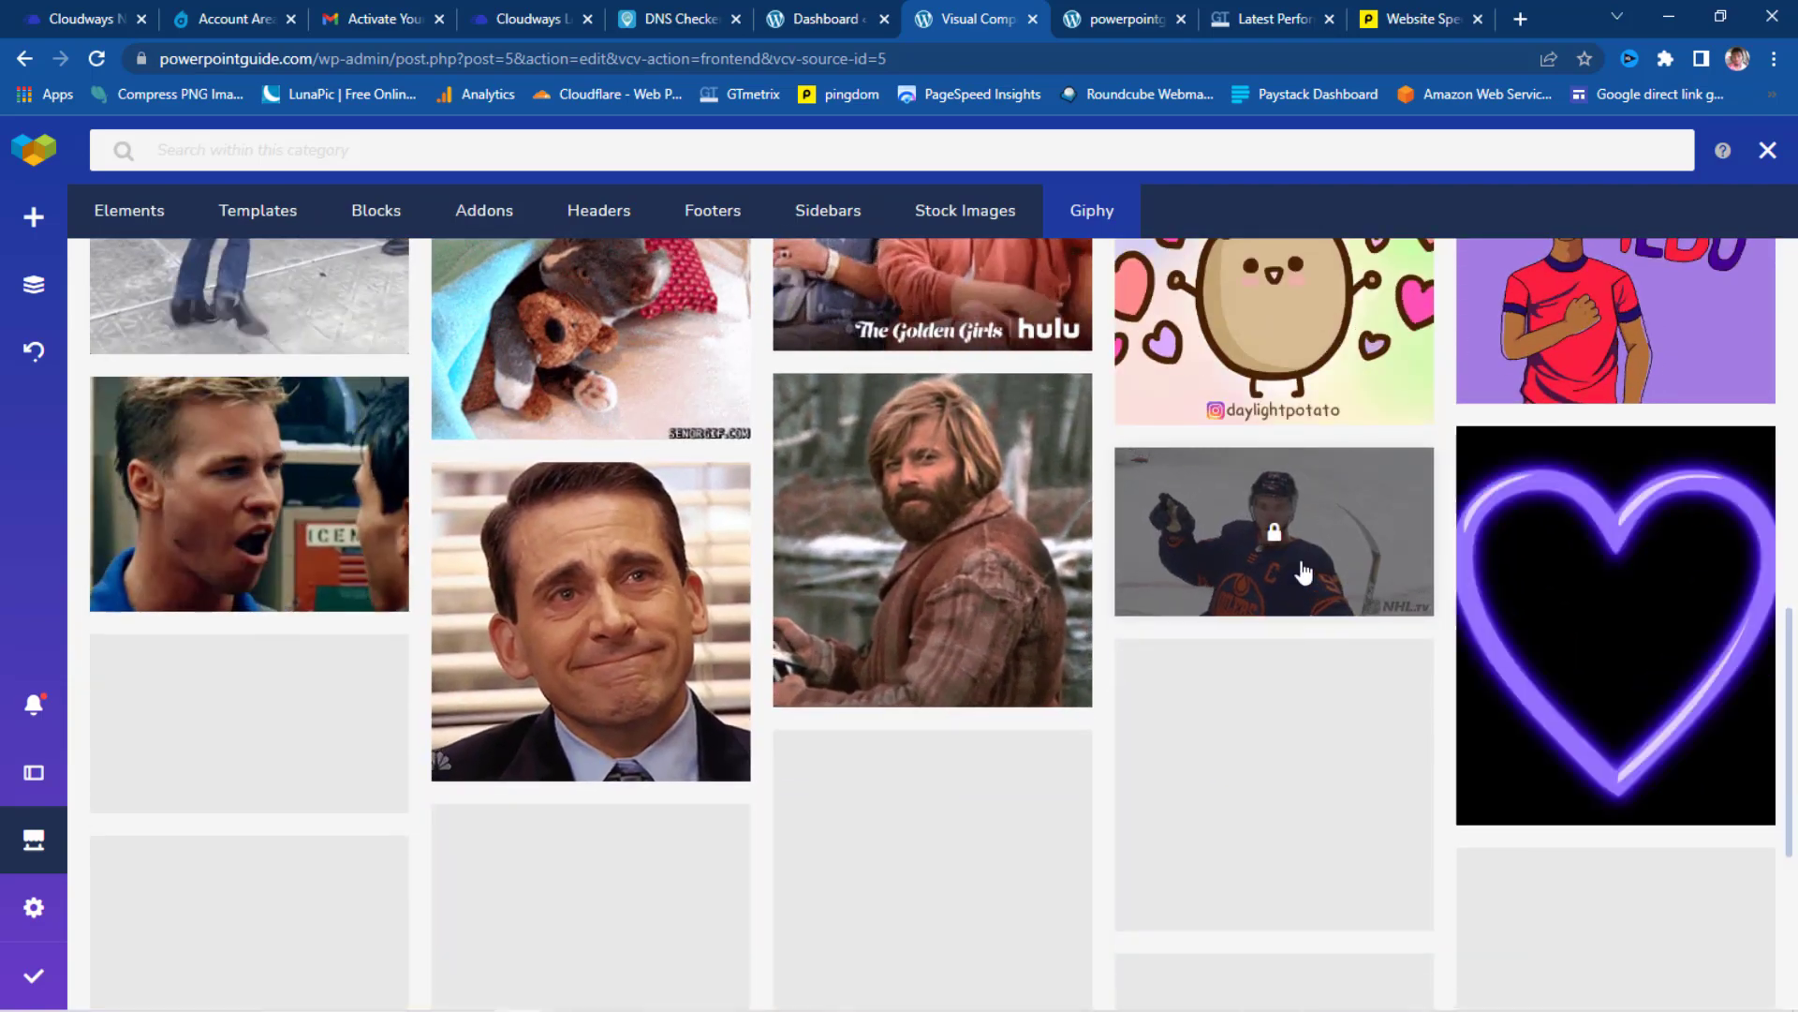
{"action": "scroll", "coordinate": [1305, 571], "scroll_direction": "up", "scroll_amount": 5}
{"action": "scroll", "coordinate": [1305, 572], "scroll_direction": "up", "scroll_amount": 5}
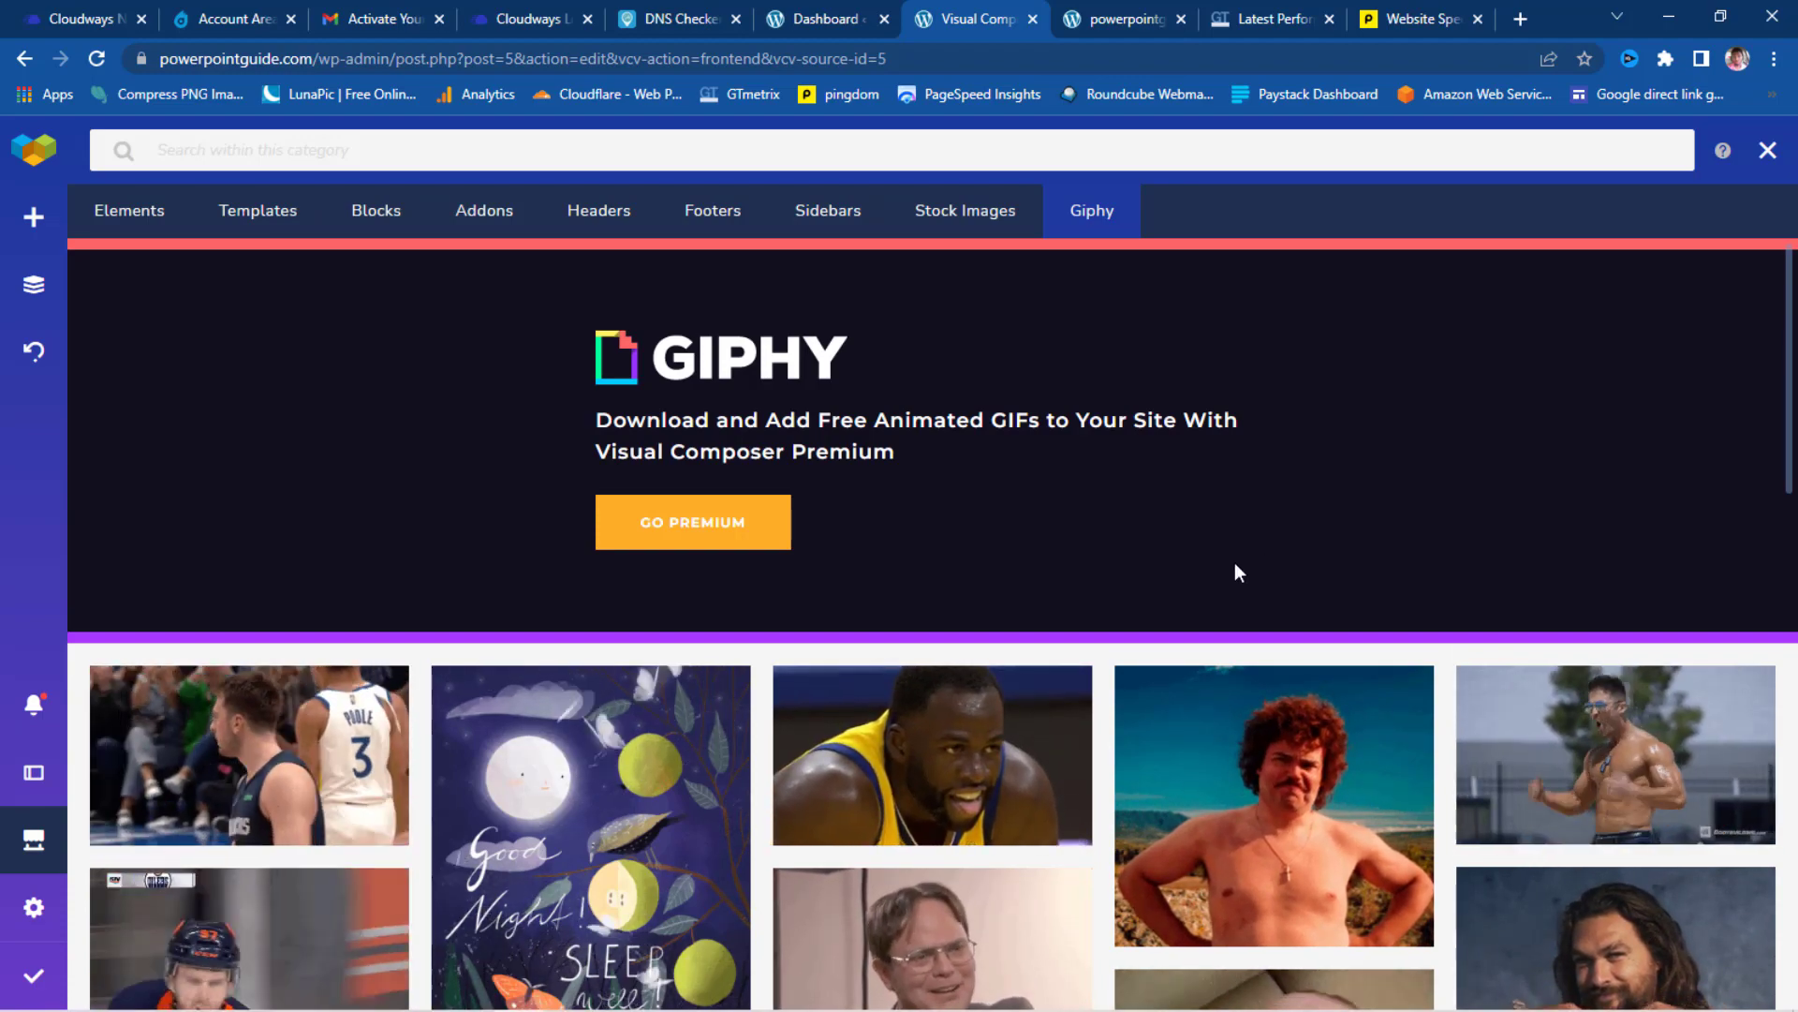
Open the GO PREMIUM upgrade page in a new browser tab
{"action": "right_click", "coordinate": [698, 525]}
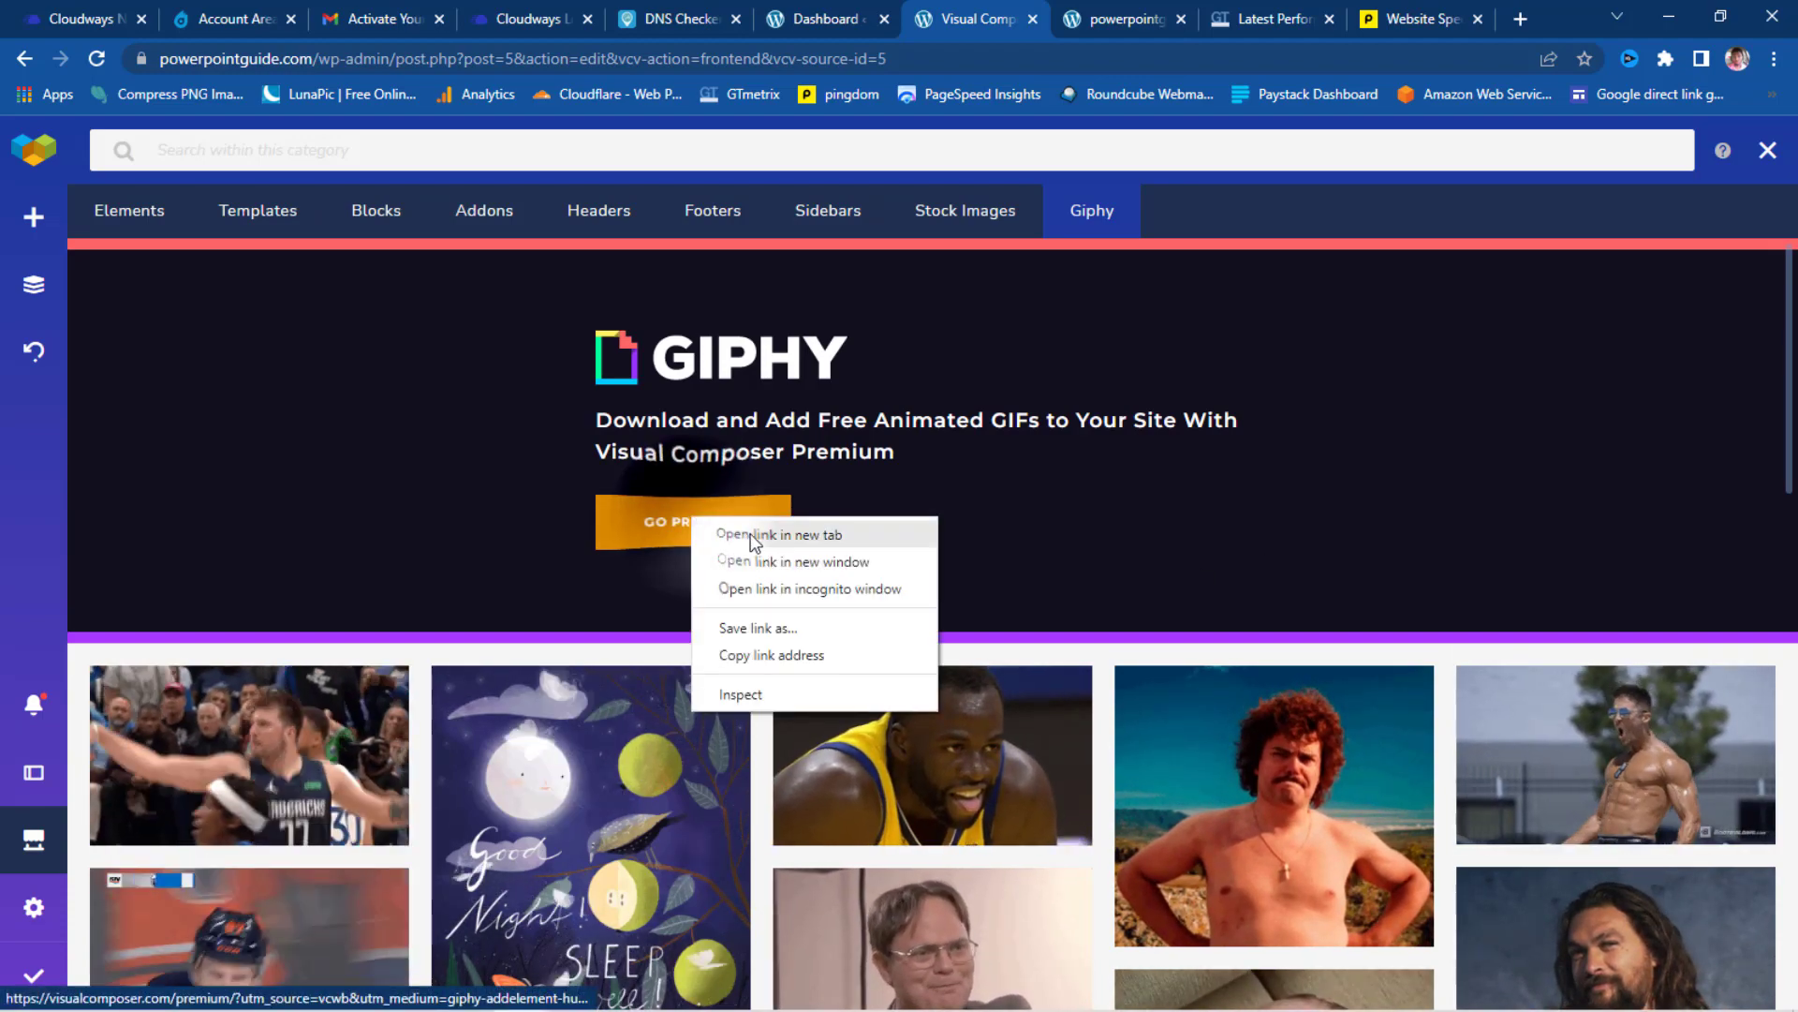
{"action": "left_click", "coordinate": [749, 532]}
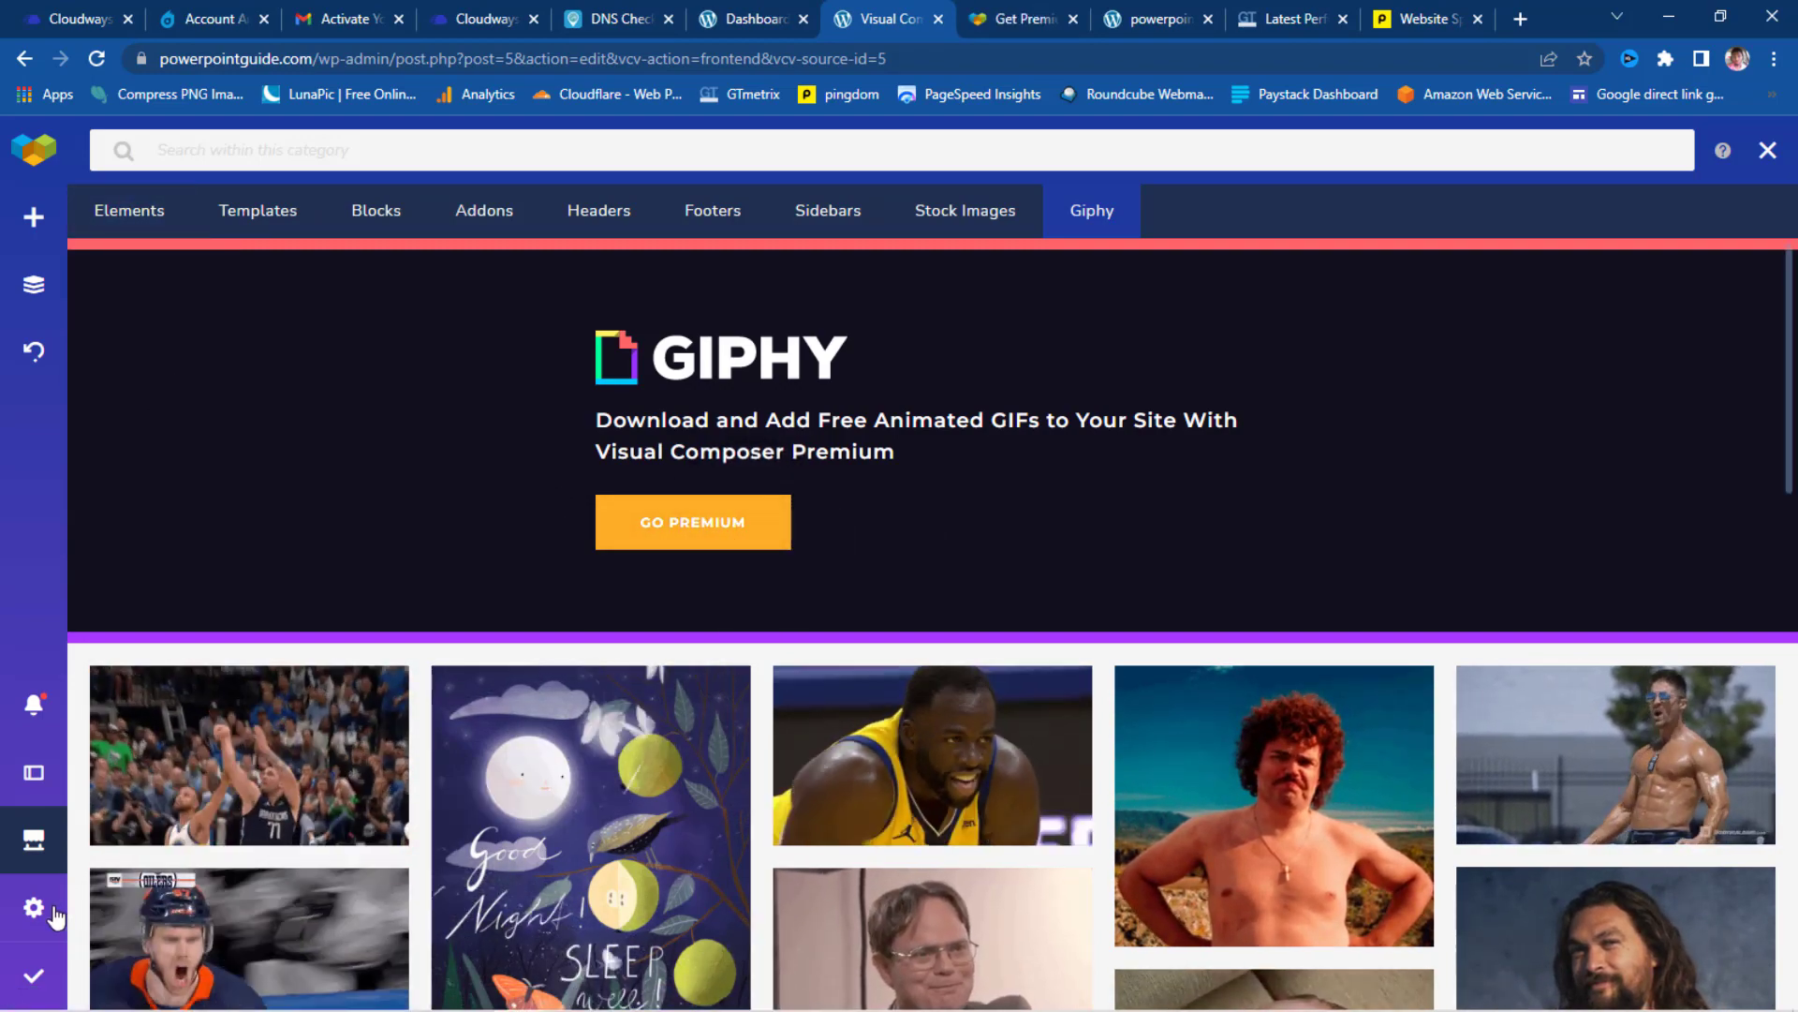
{"action": "mouse_move", "coordinate": [24, 910]}
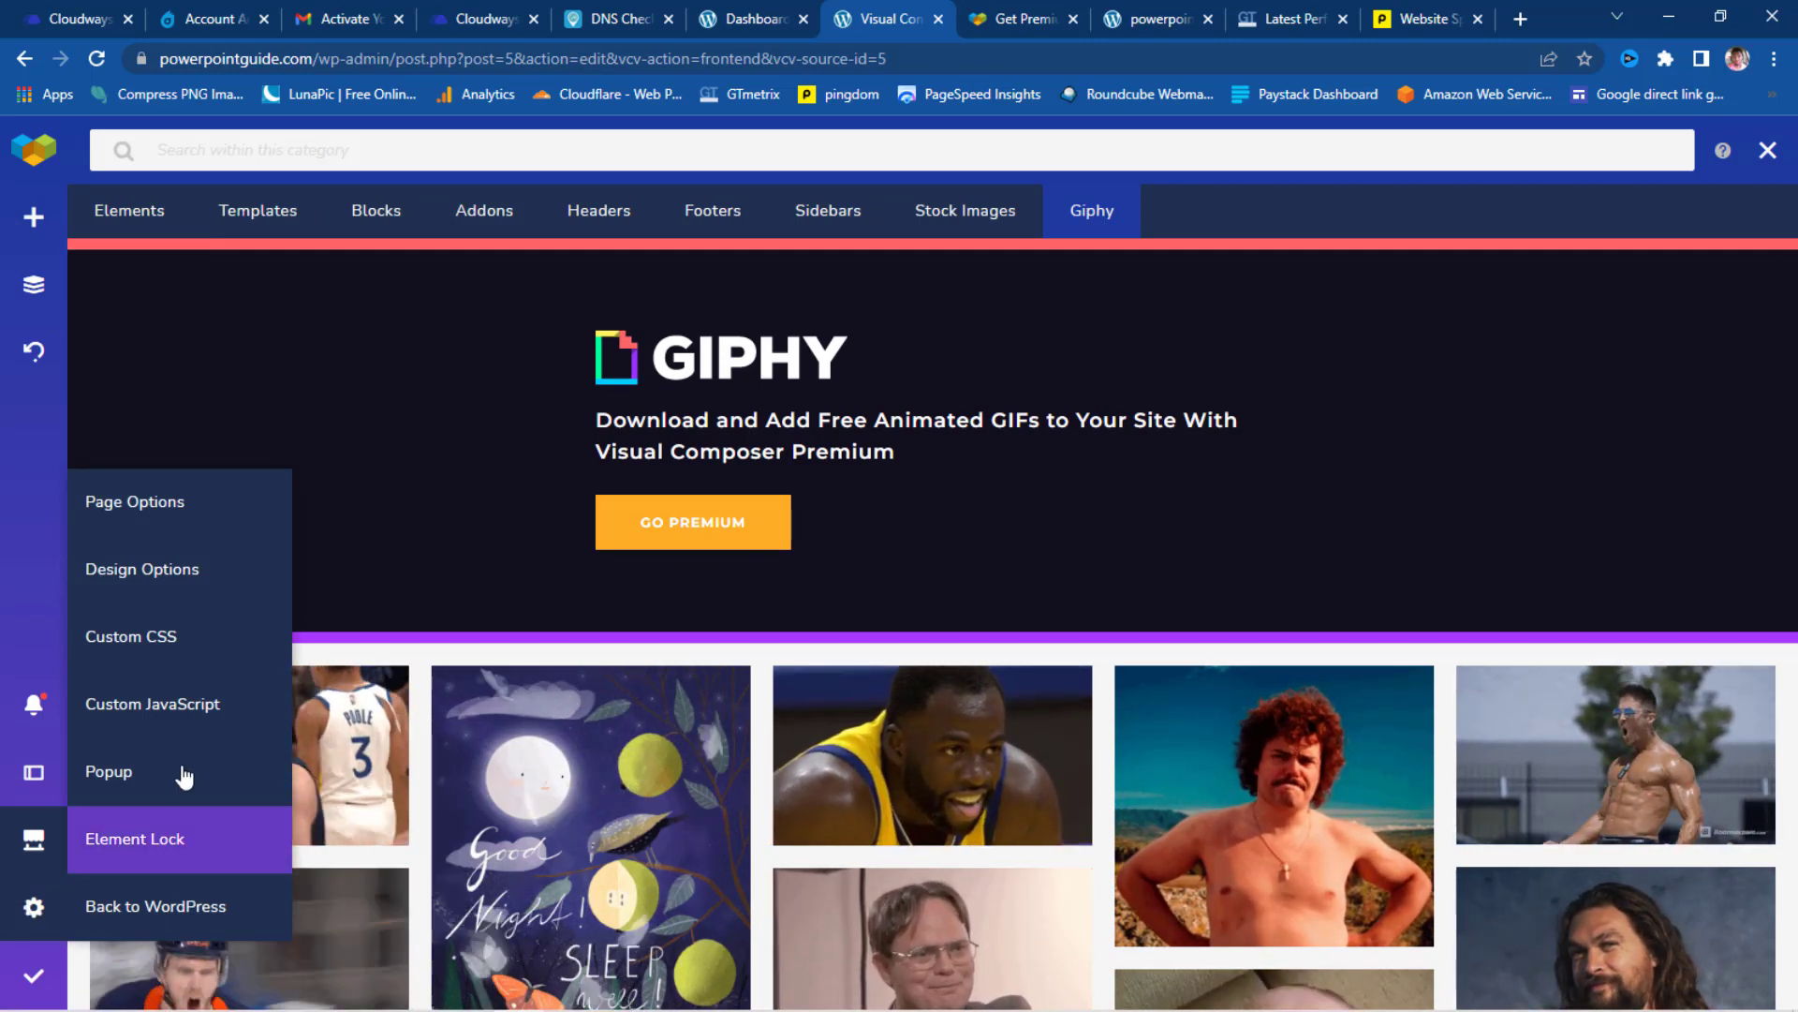
In Page Options, toggle Disable the page title on and then back off
{"action": "left_click", "coordinate": [135, 511]}
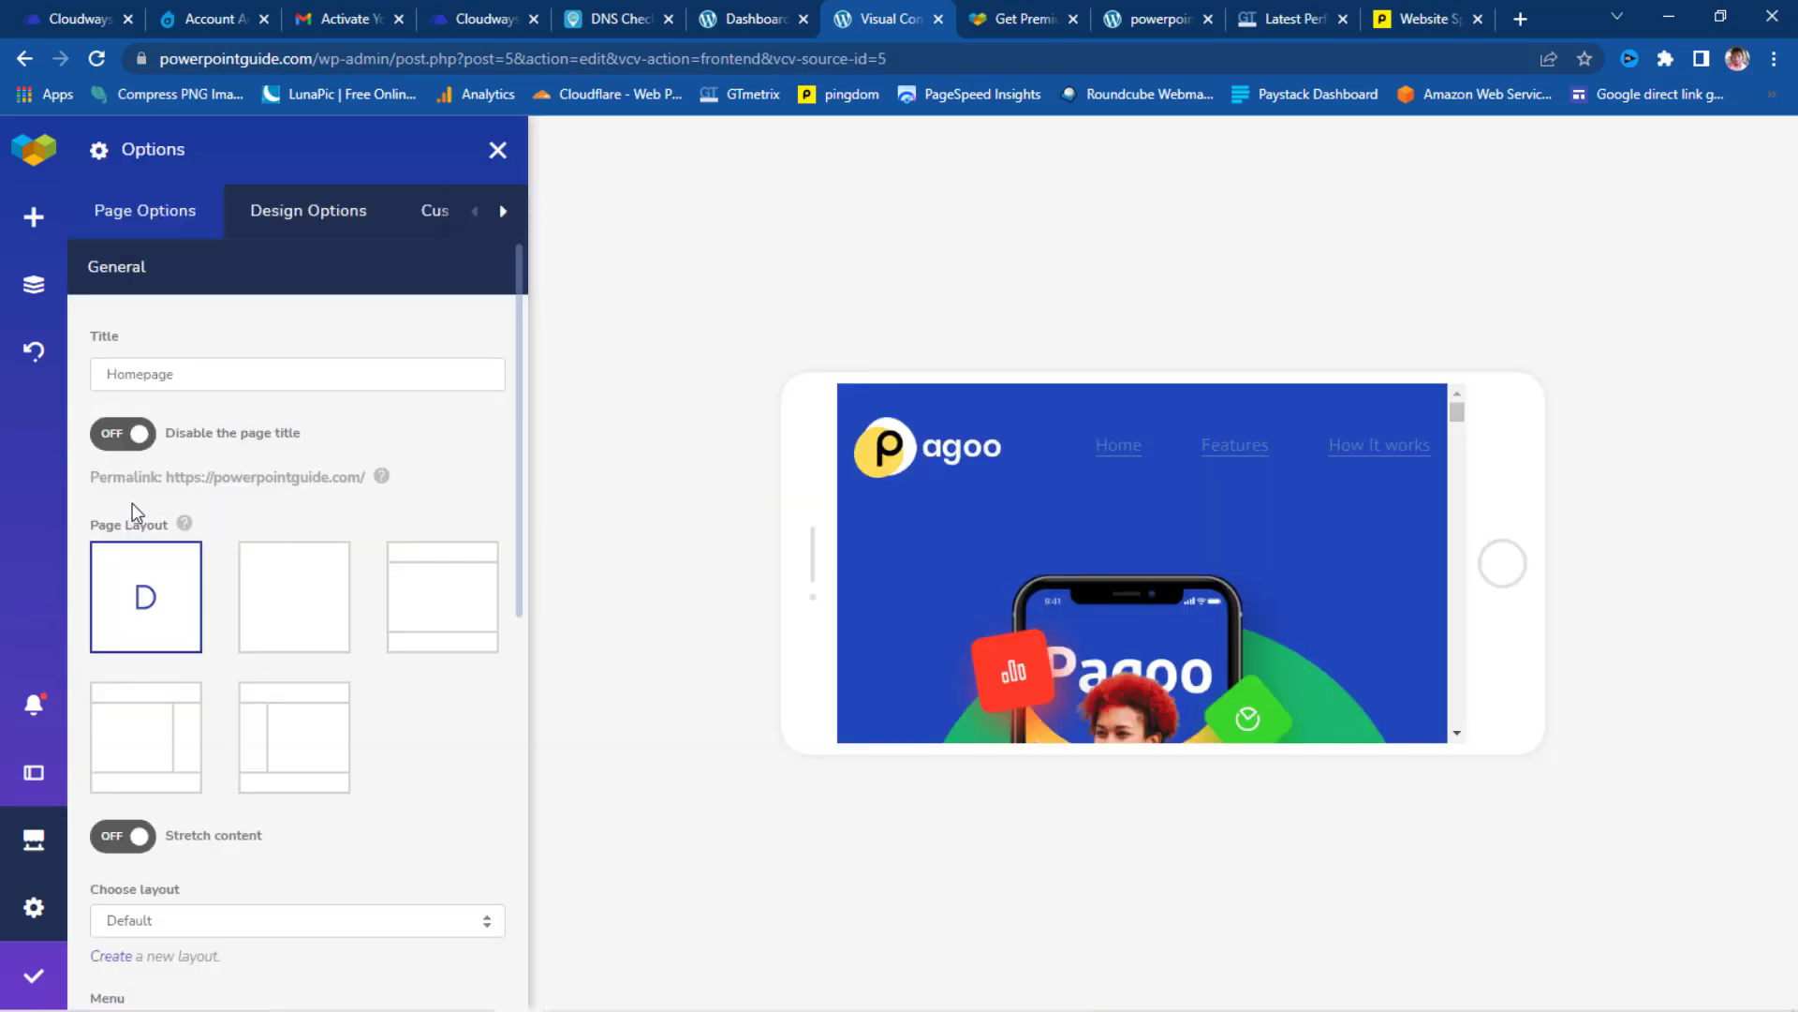
{"action": "left_click", "coordinate": [212, 365]}
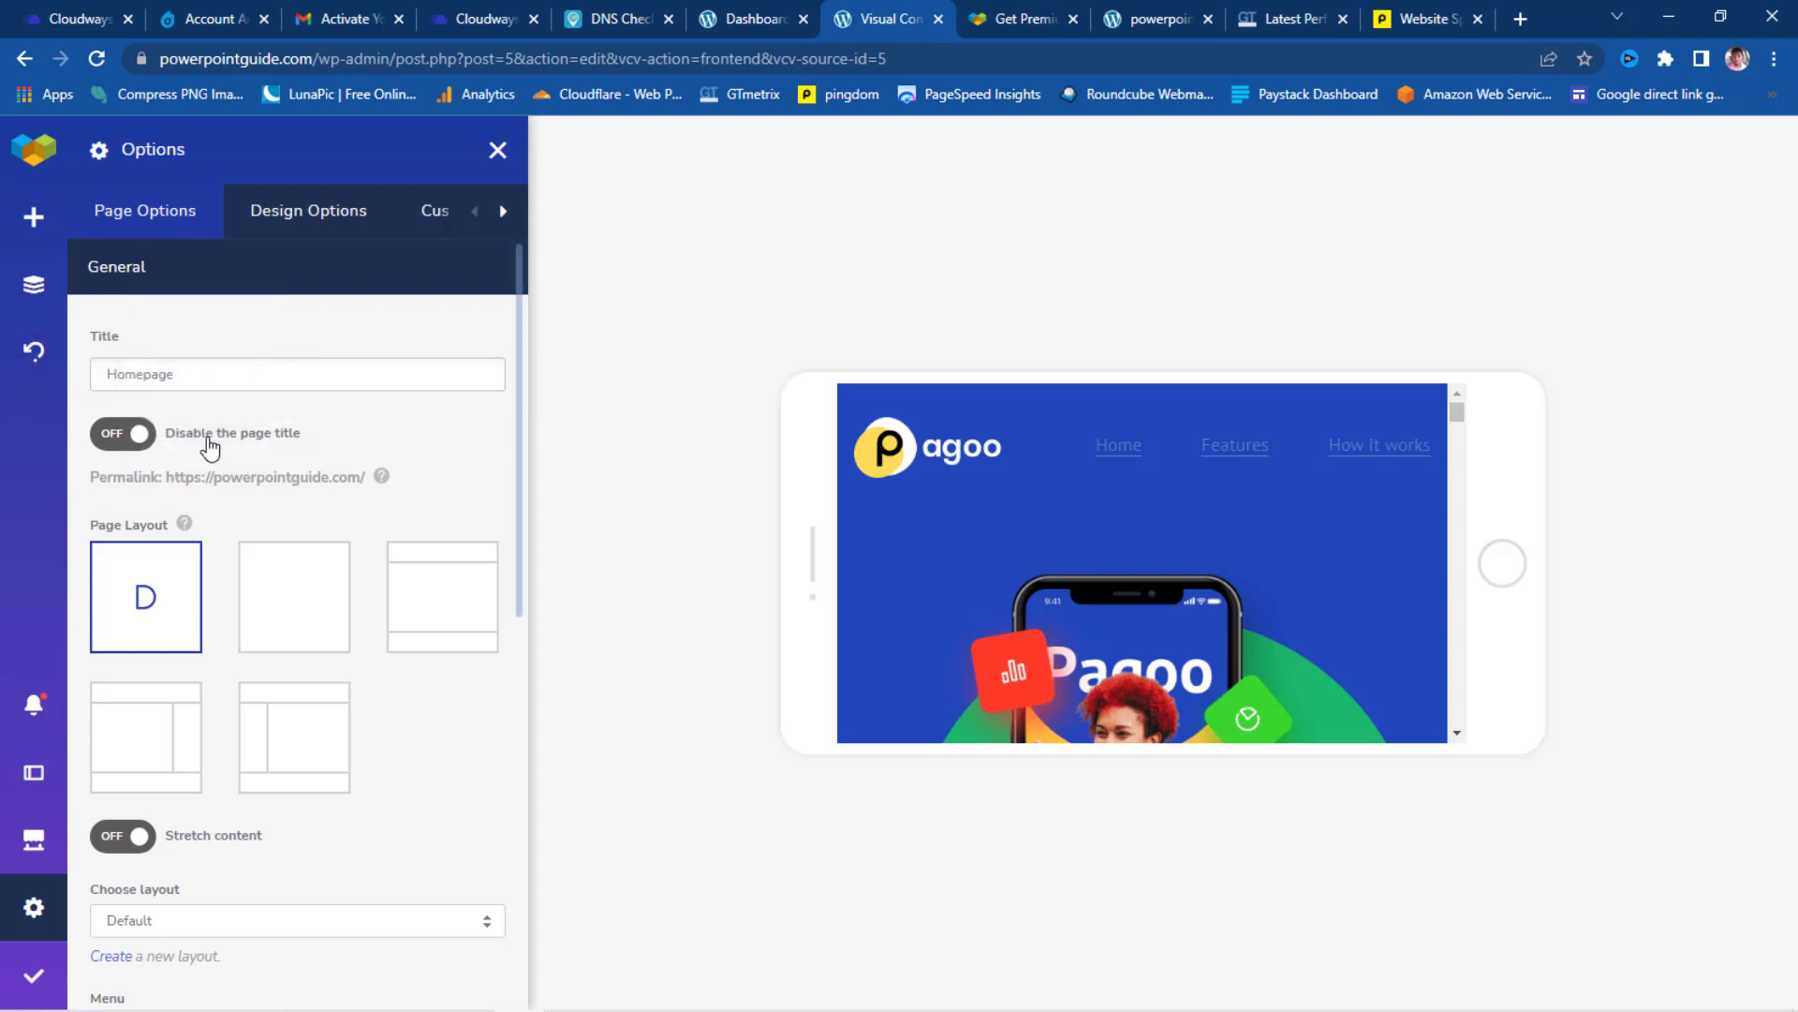
{"action": "left_click", "coordinate": [118, 448]}
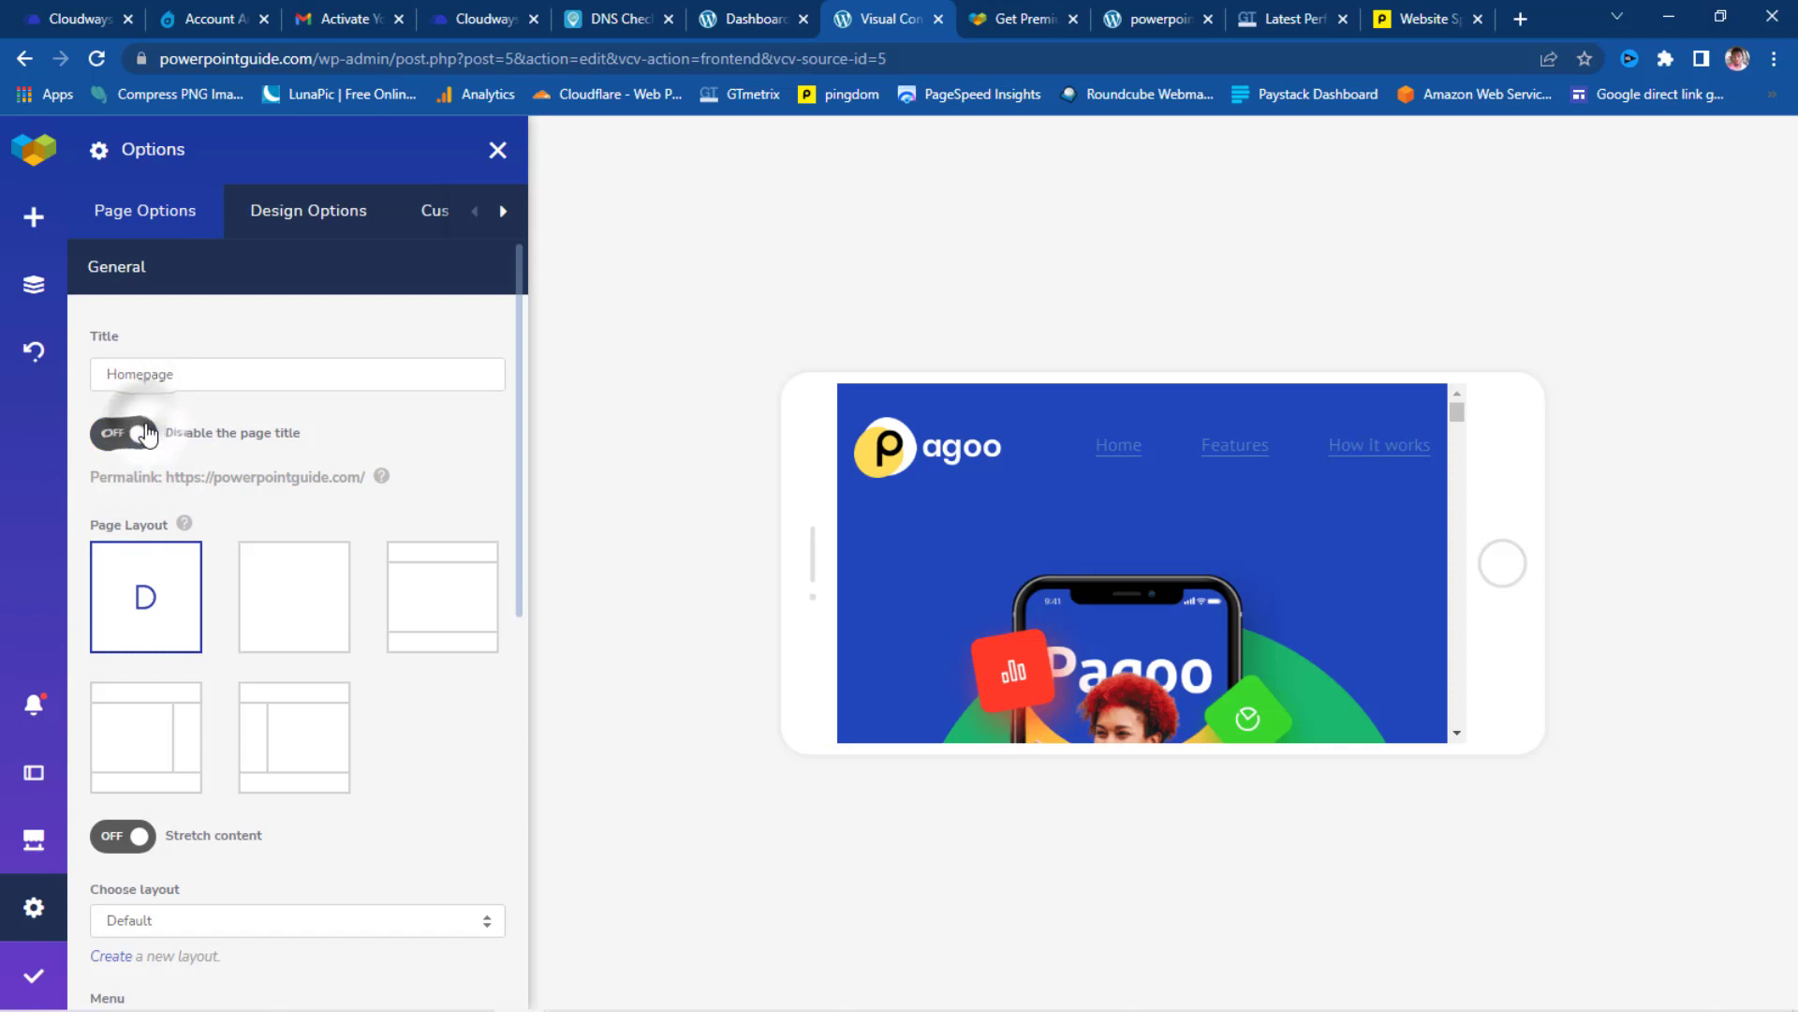
{"action": "left_click", "coordinate": [131, 433]}
Review the remaining general options, leaving Parent Page unset, then go to Design Options
{"action": "scroll", "coordinate": [325, 444], "scroll_direction": "down", "scroll_amount": 1}
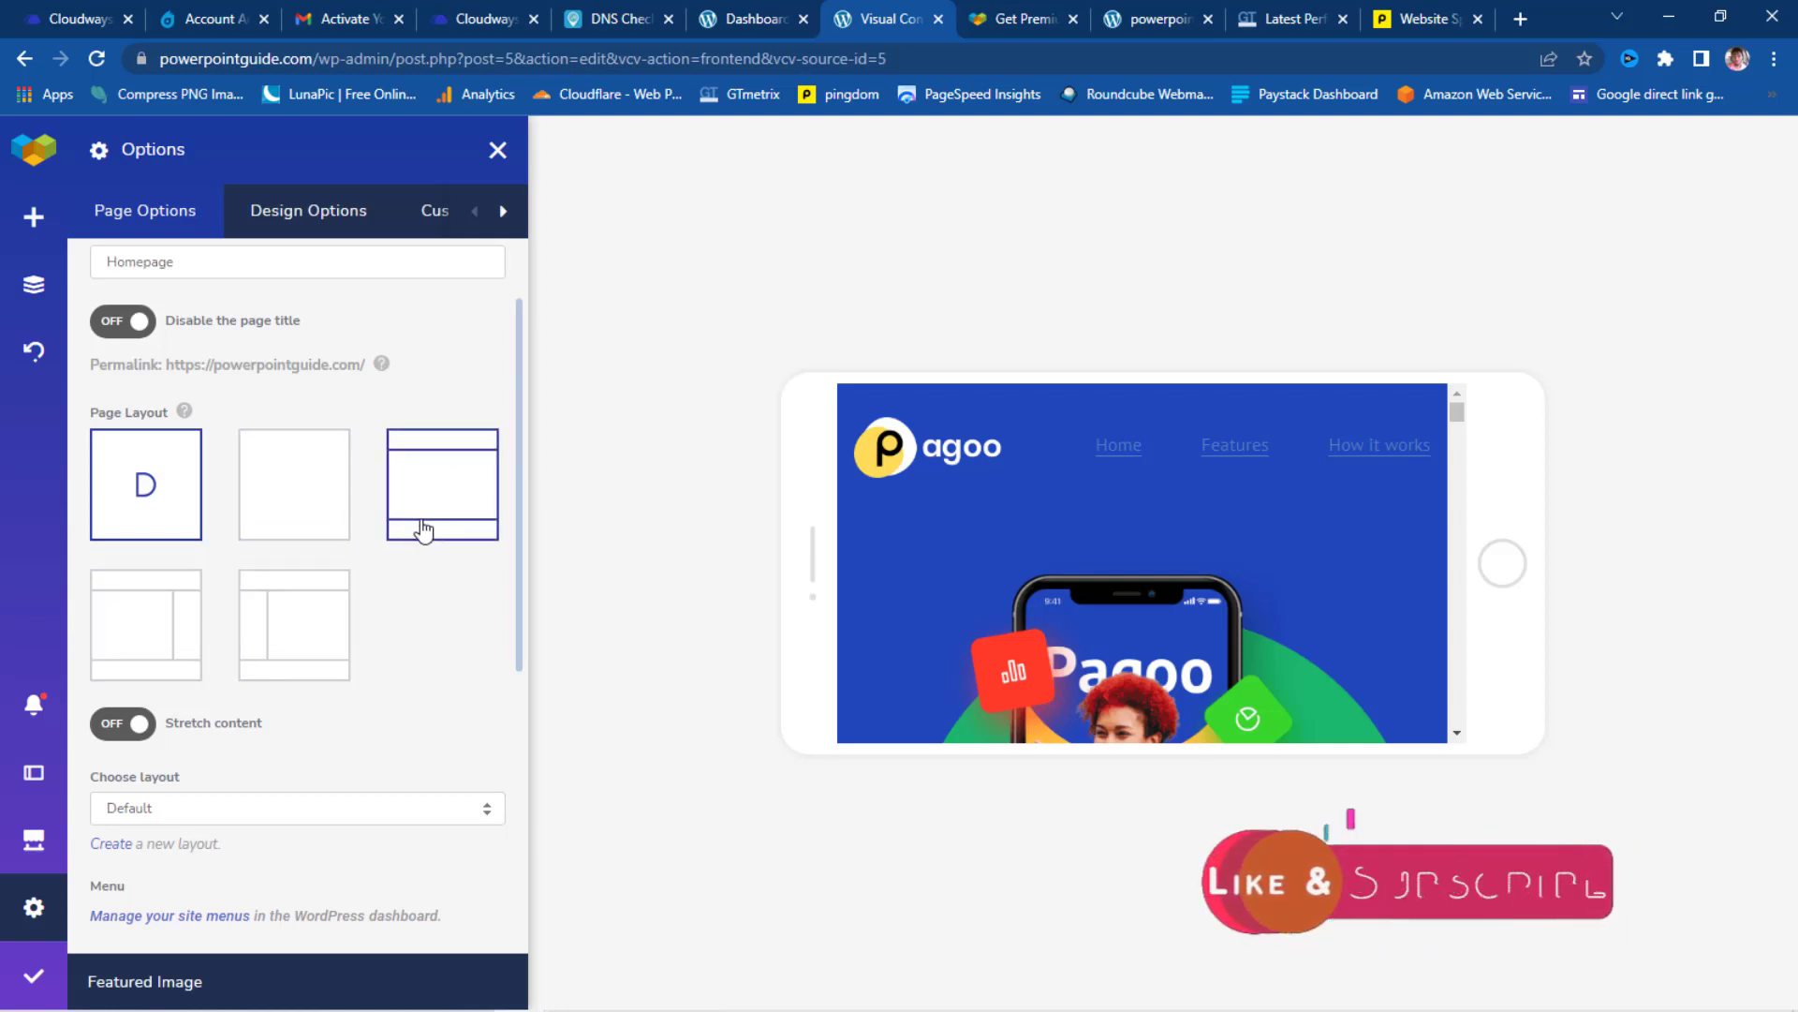
{"action": "scroll", "coordinate": [395, 531], "scroll_direction": "down", "scroll_amount": 3}
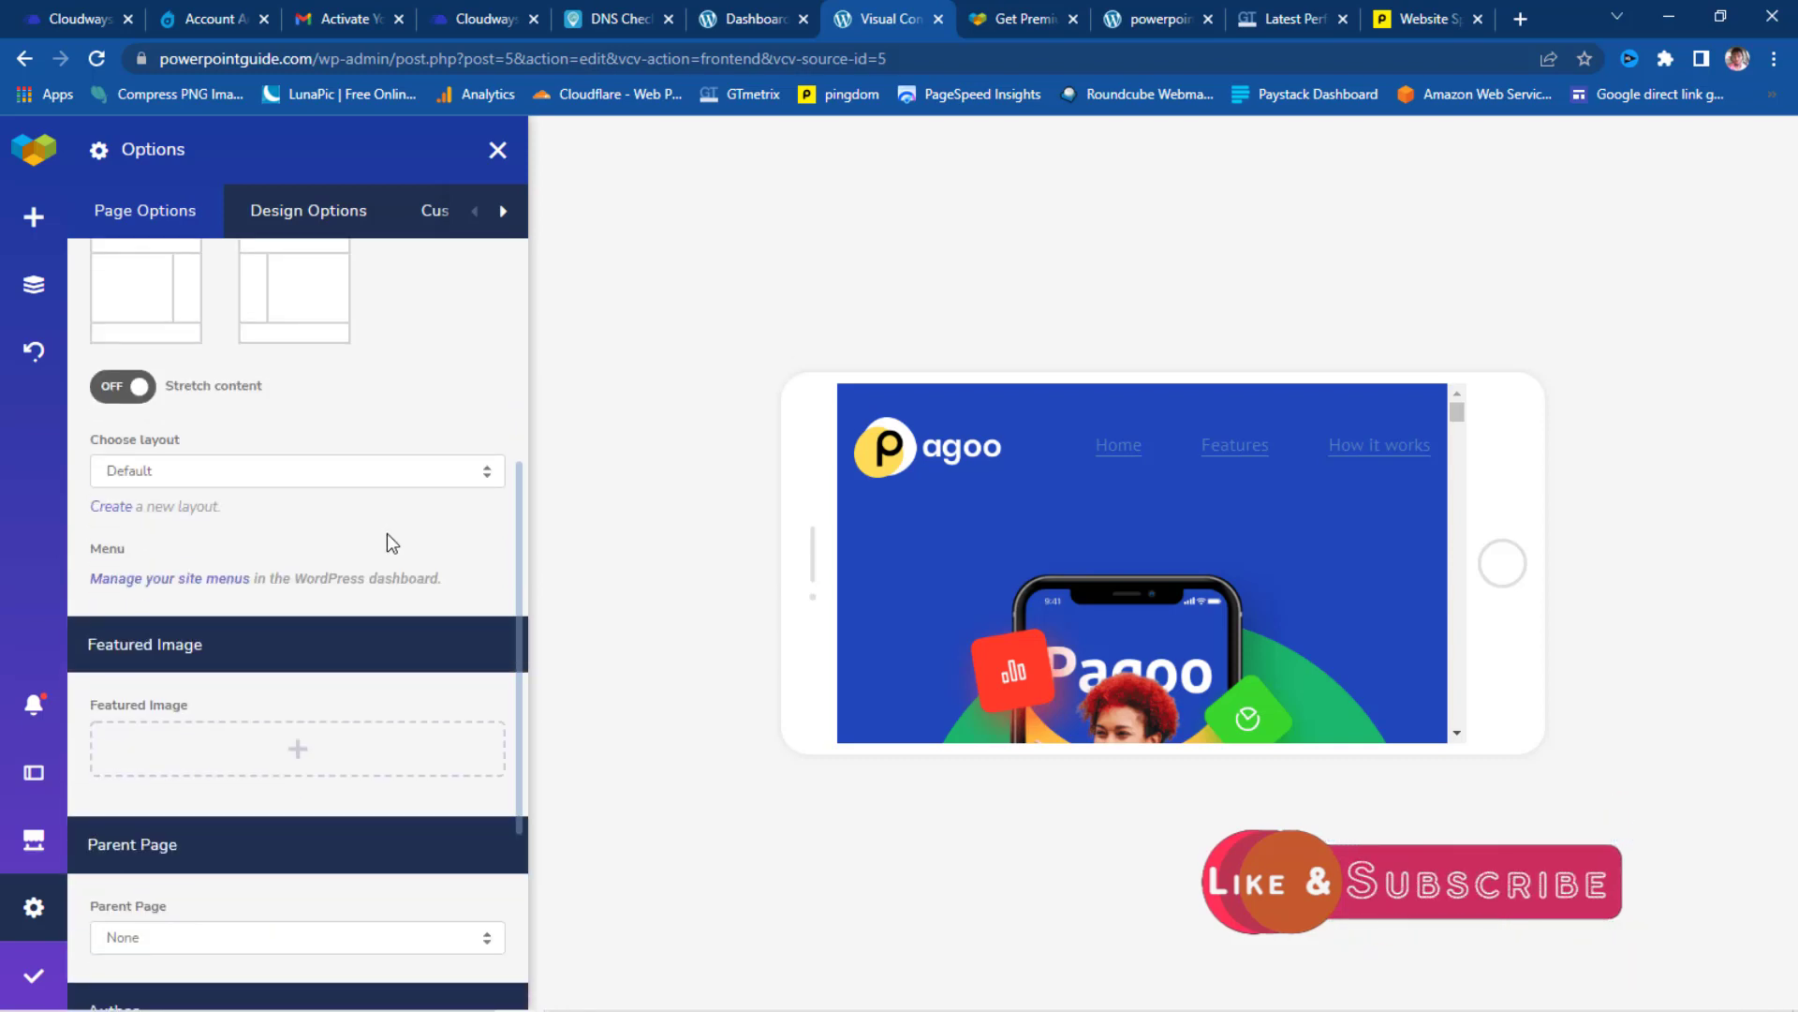
{"action": "scroll", "coordinate": [384, 540], "scroll_direction": "down", "scroll_amount": 3}
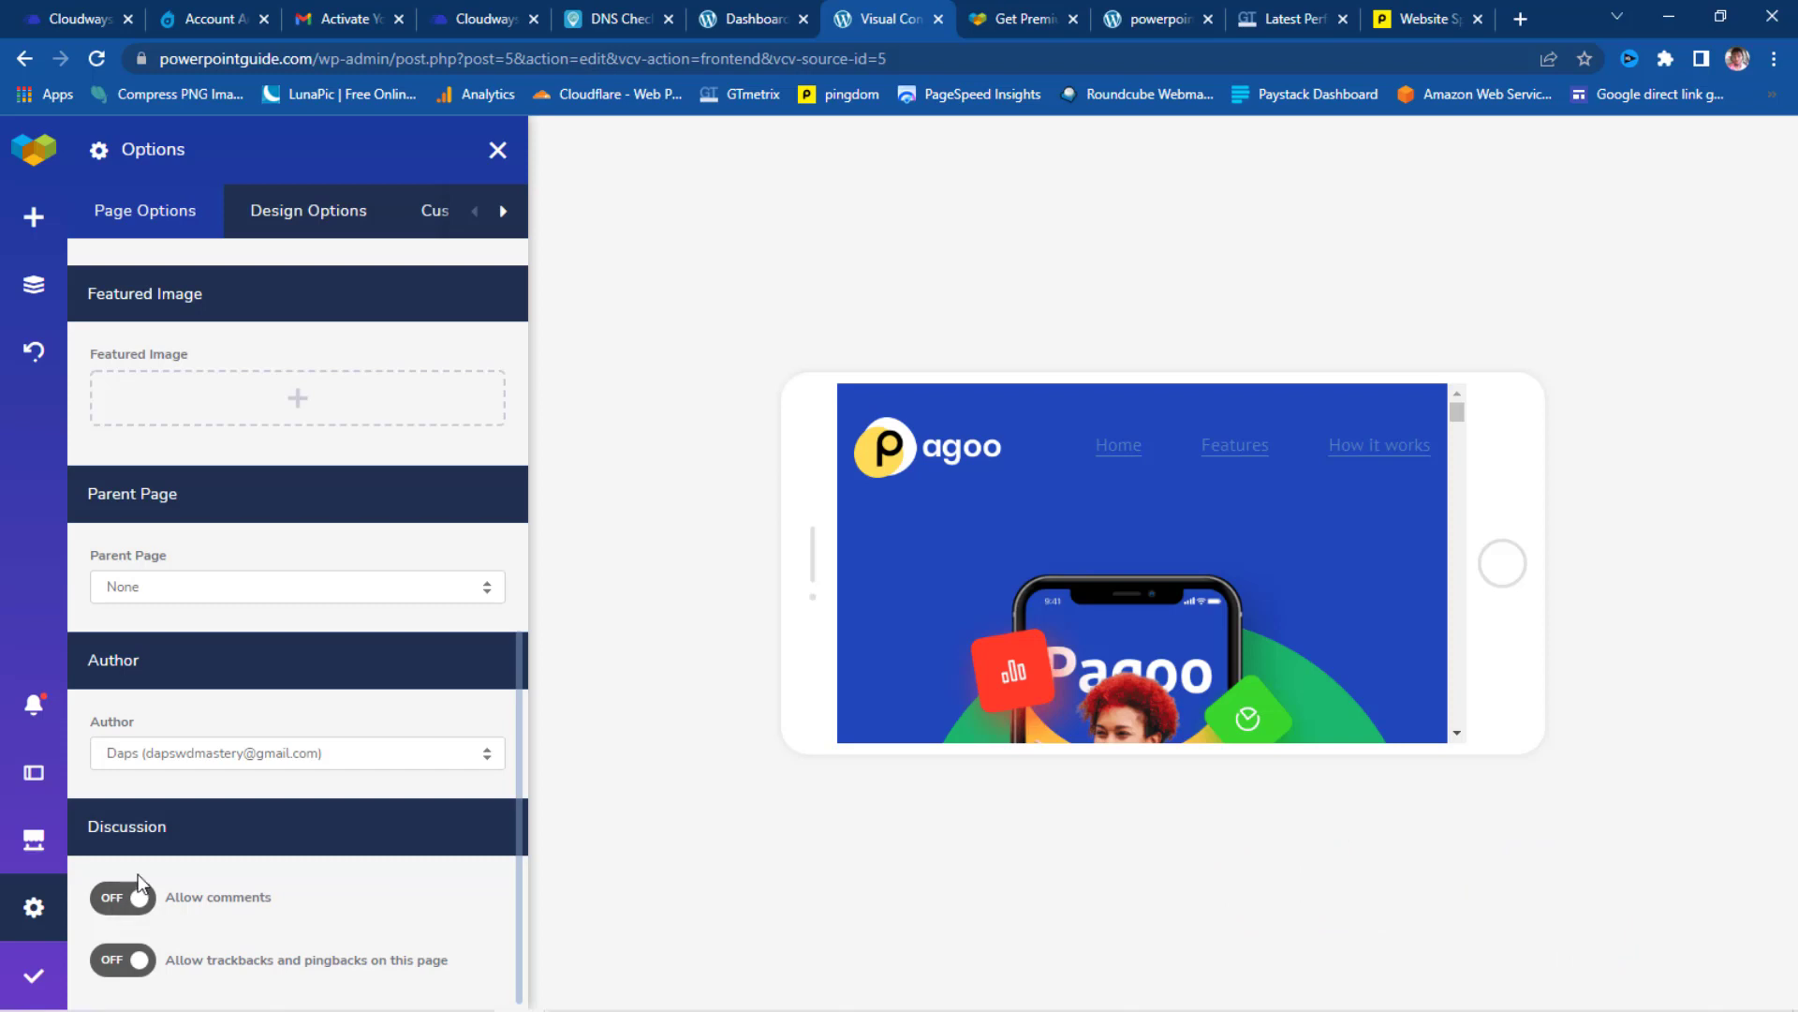
{"action": "scroll", "coordinate": [304, 626], "scroll_direction": "up", "scroll_amount": 2}
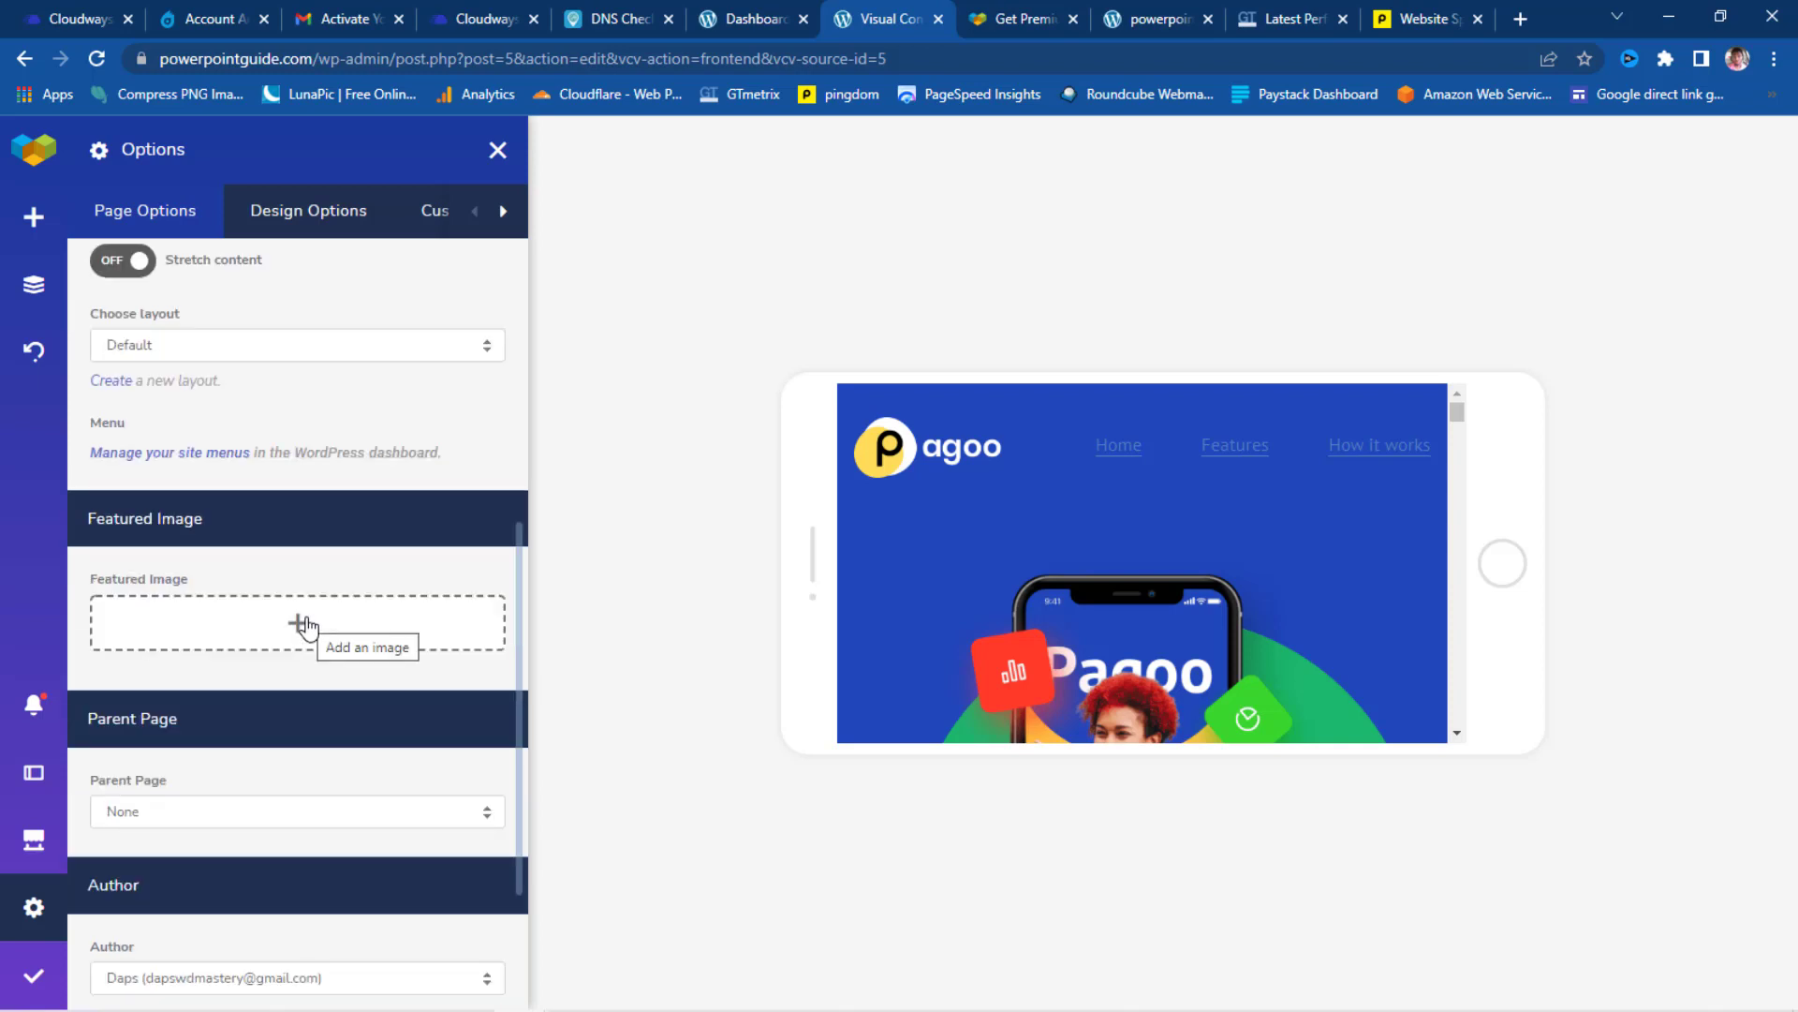
{"action": "left_click", "coordinate": [269, 812]}
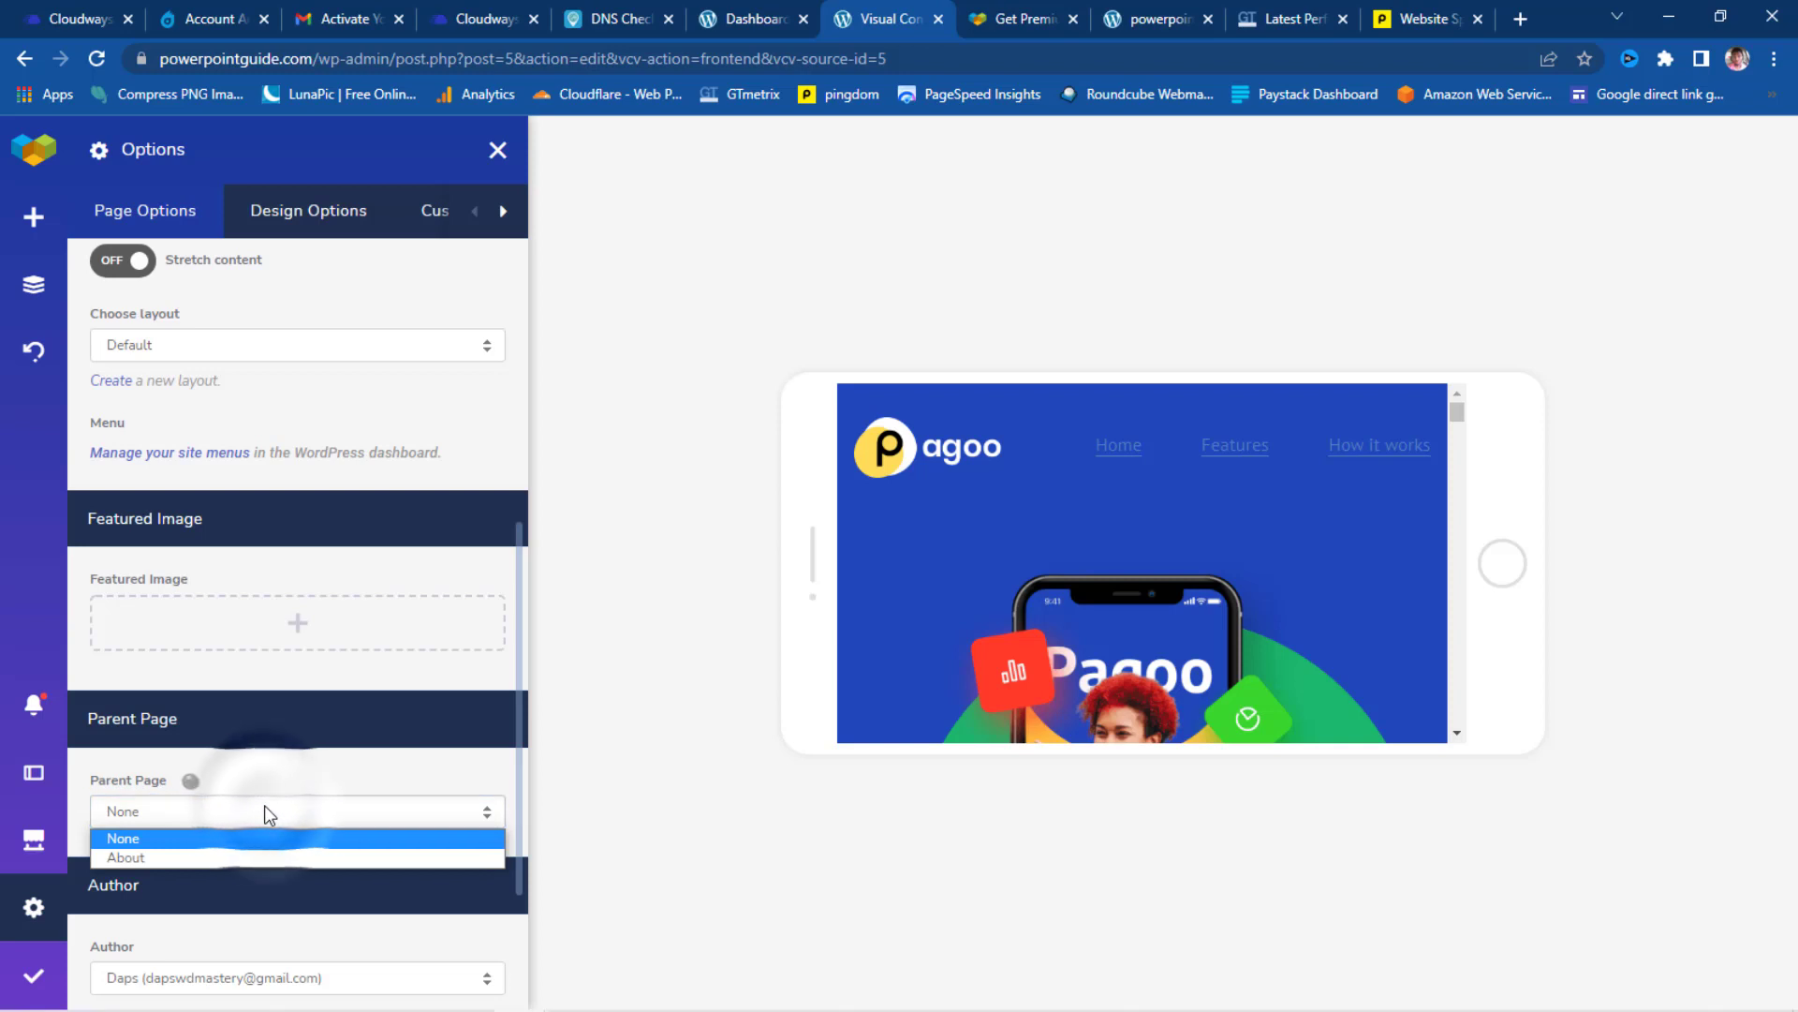
{"action": "left_click", "coordinate": [264, 805]}
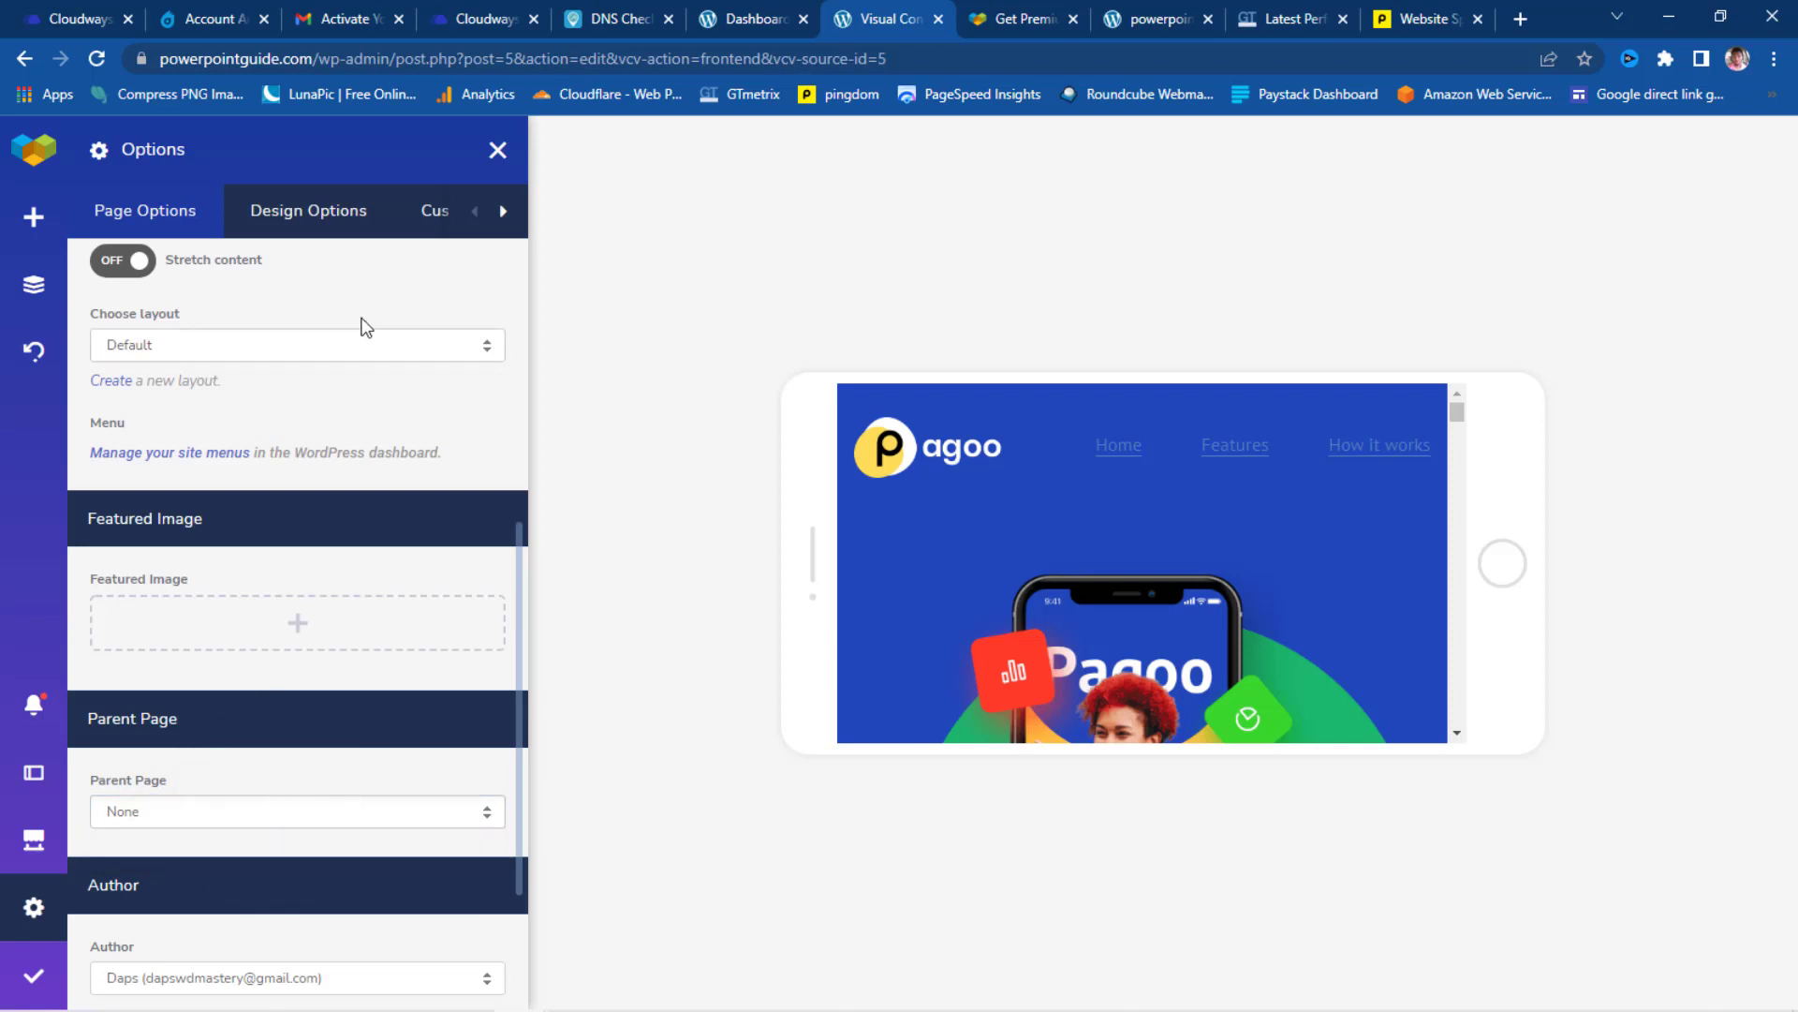
{"action": "left_click", "coordinate": [294, 214]}
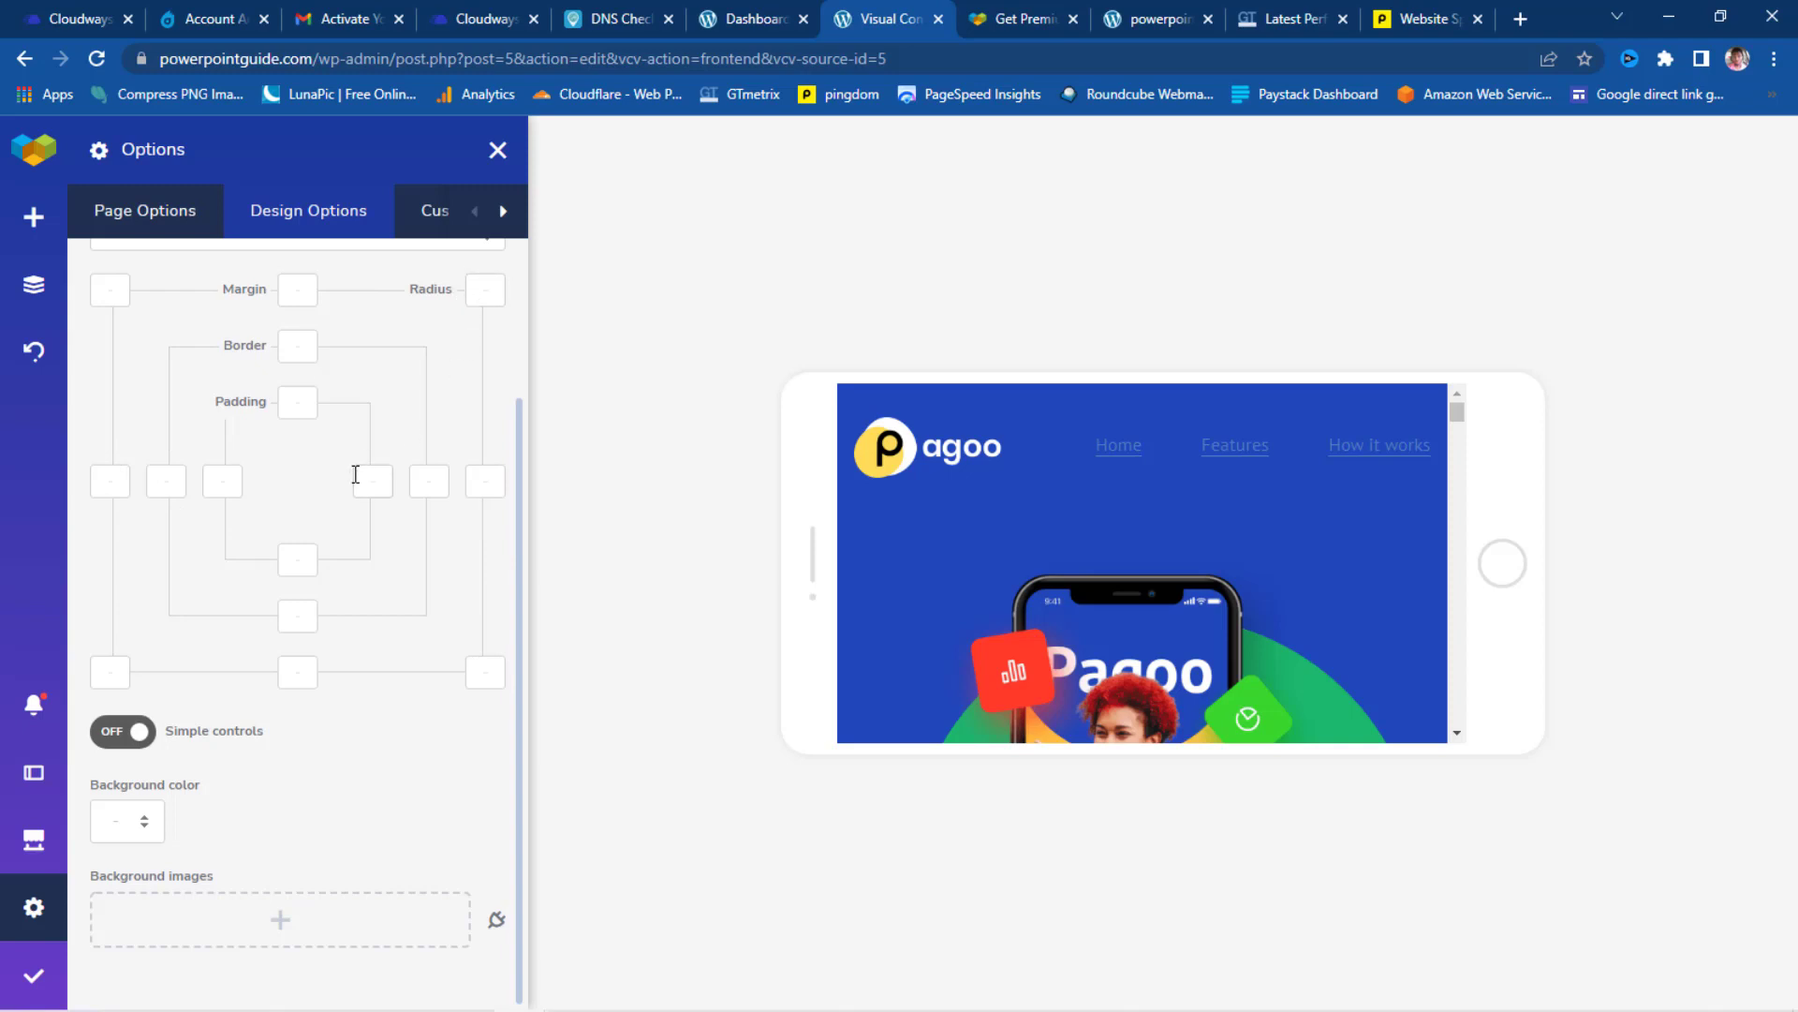
Look through the page's Custom CSS and Custom JavaScript editors, ending on the Popup tab
{"action": "left_click", "coordinate": [420, 216]}
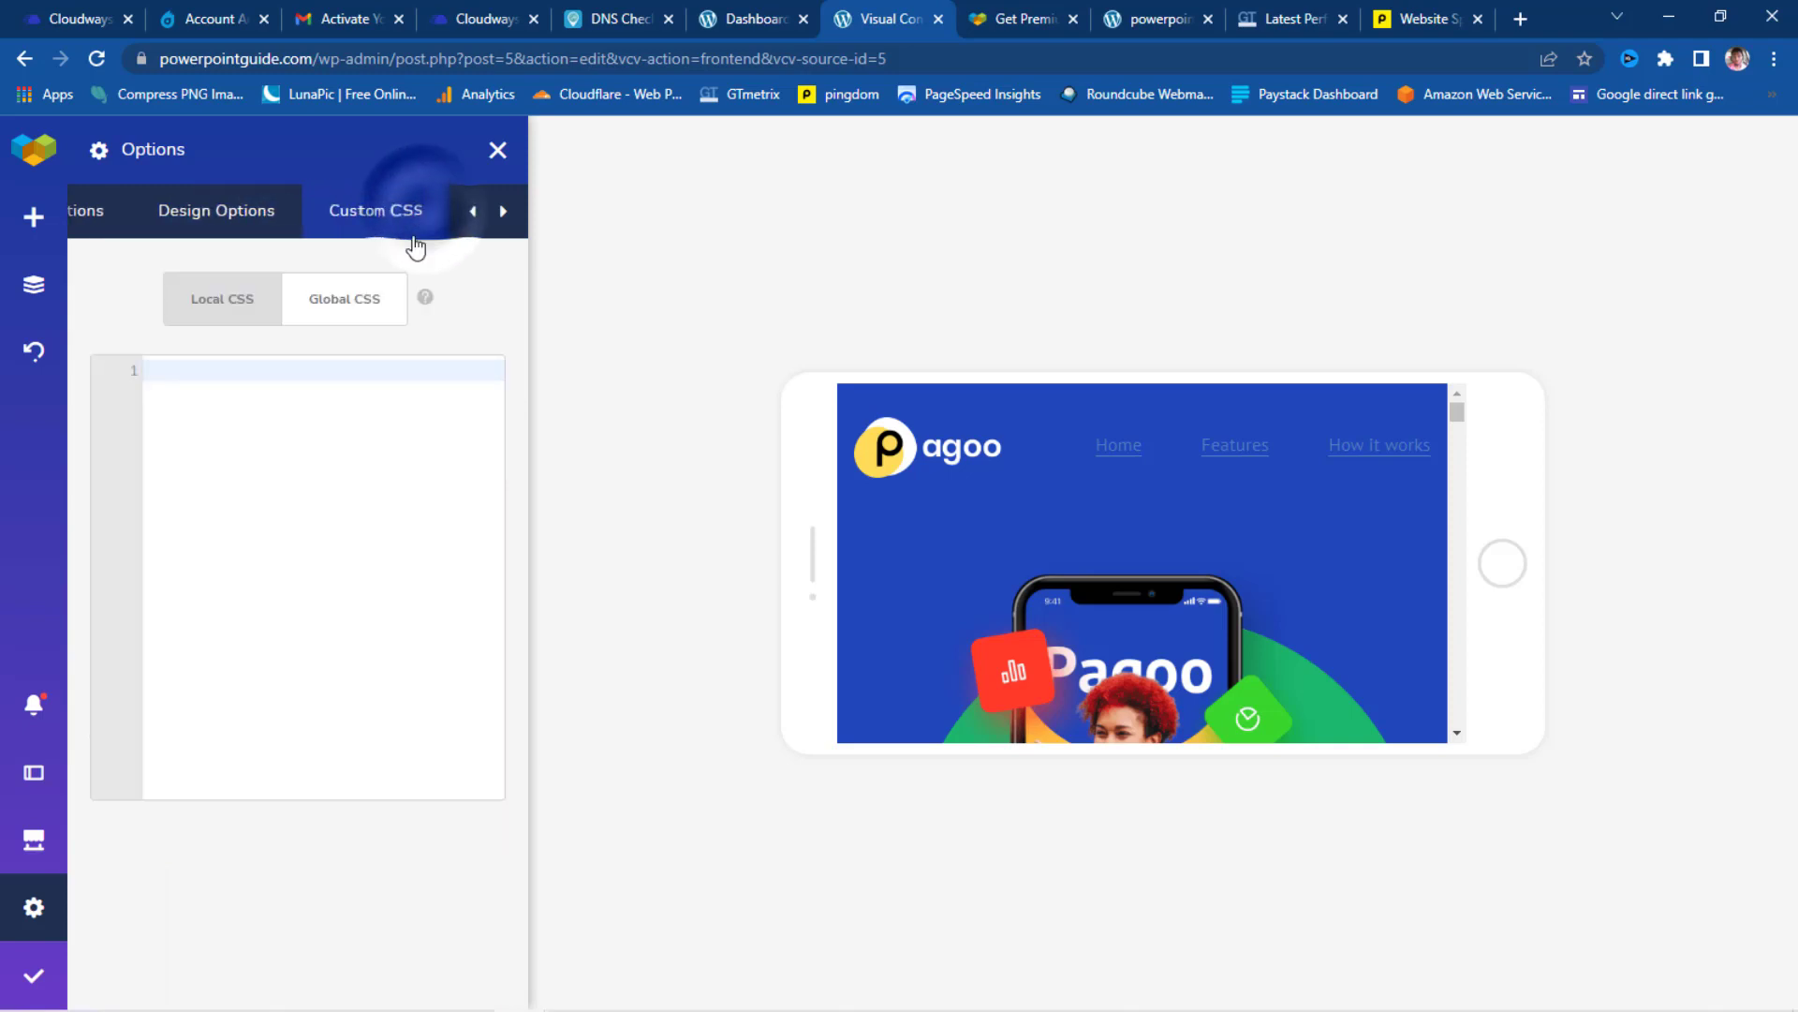
{"action": "left_click", "coordinate": [503, 211]}
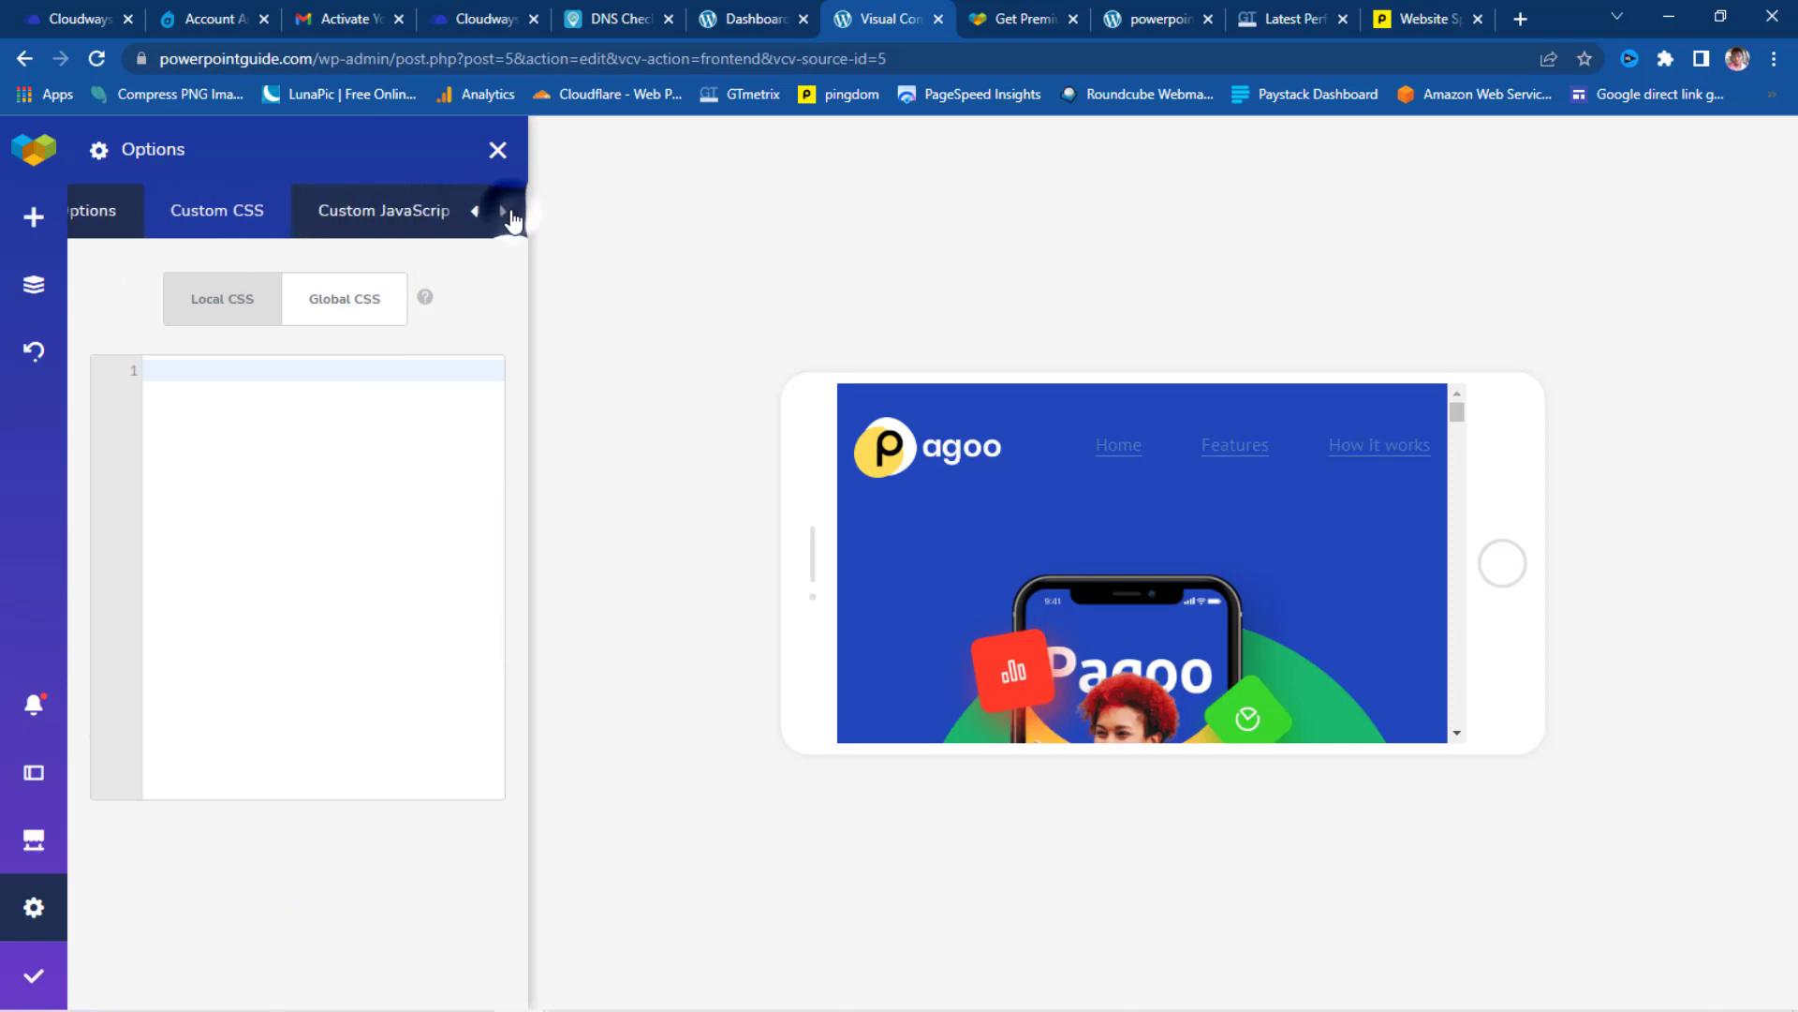
{"action": "left_click", "coordinate": [503, 211]}
{"action": "left_click", "coordinate": [341, 232]}
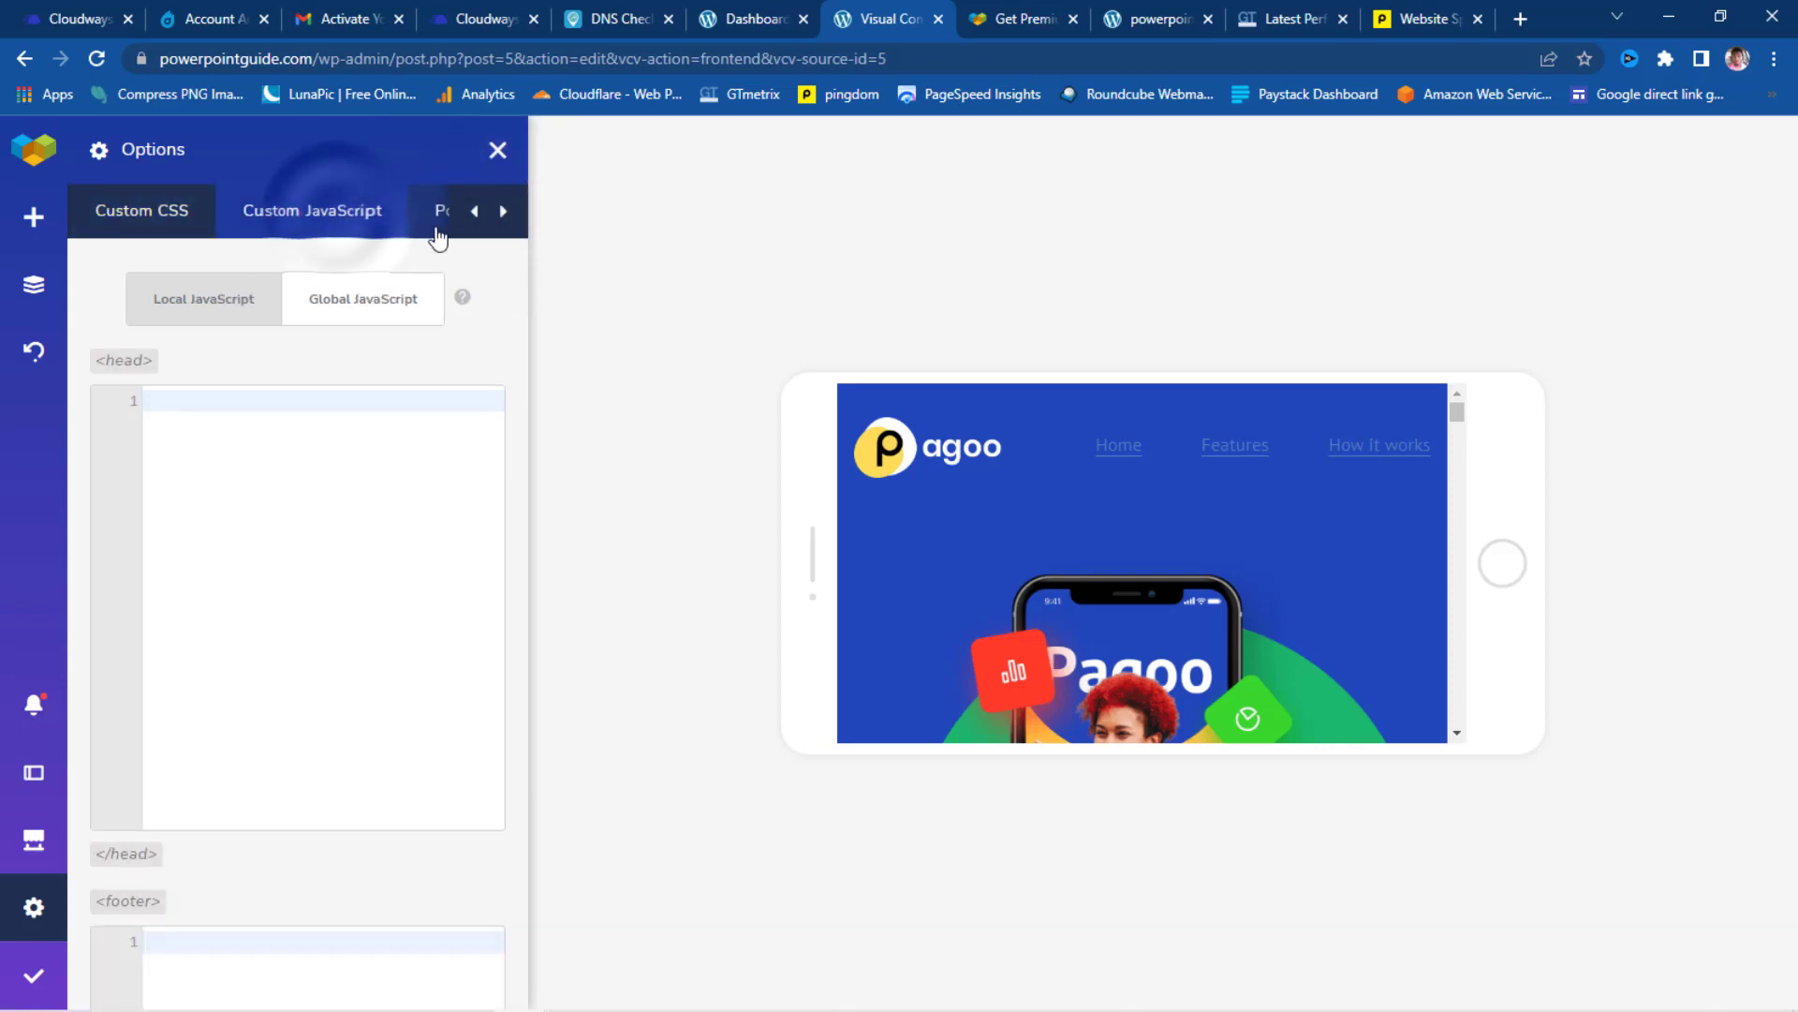
{"action": "left_click", "coordinate": [503, 214]}
{"action": "left_click", "coordinate": [504, 218]}
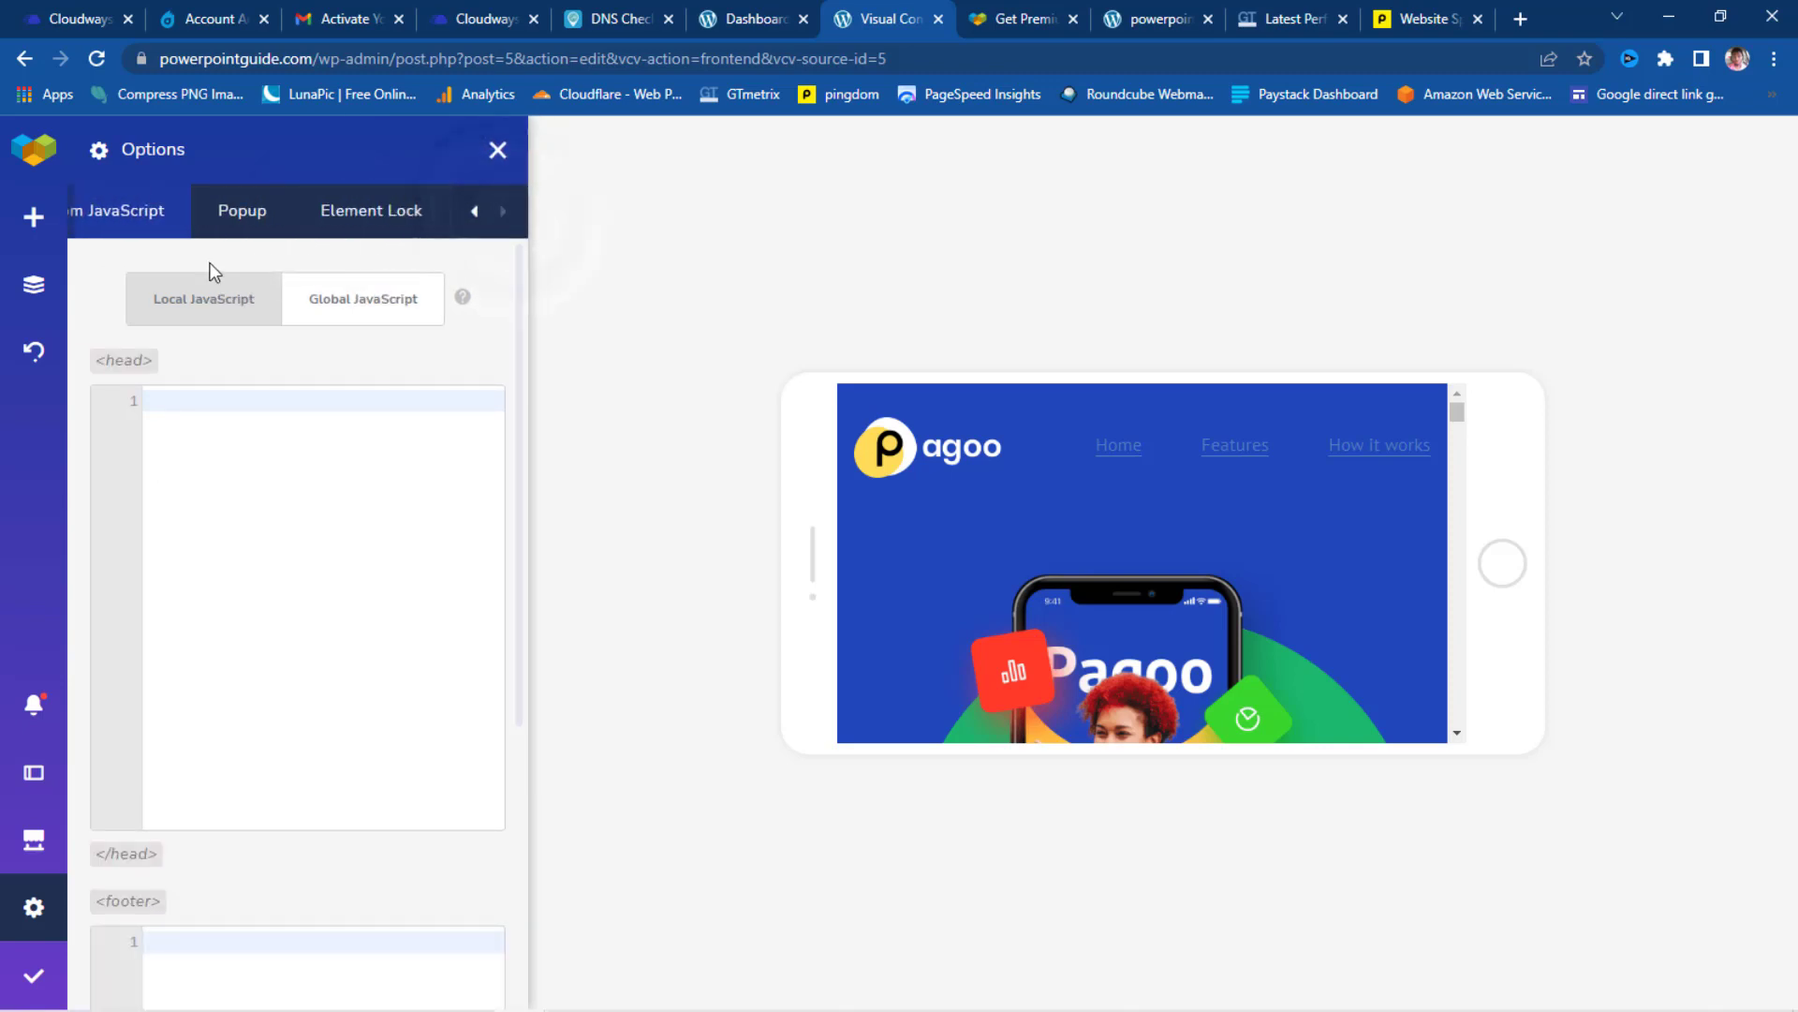
{"action": "left_click", "coordinate": [251, 215]}
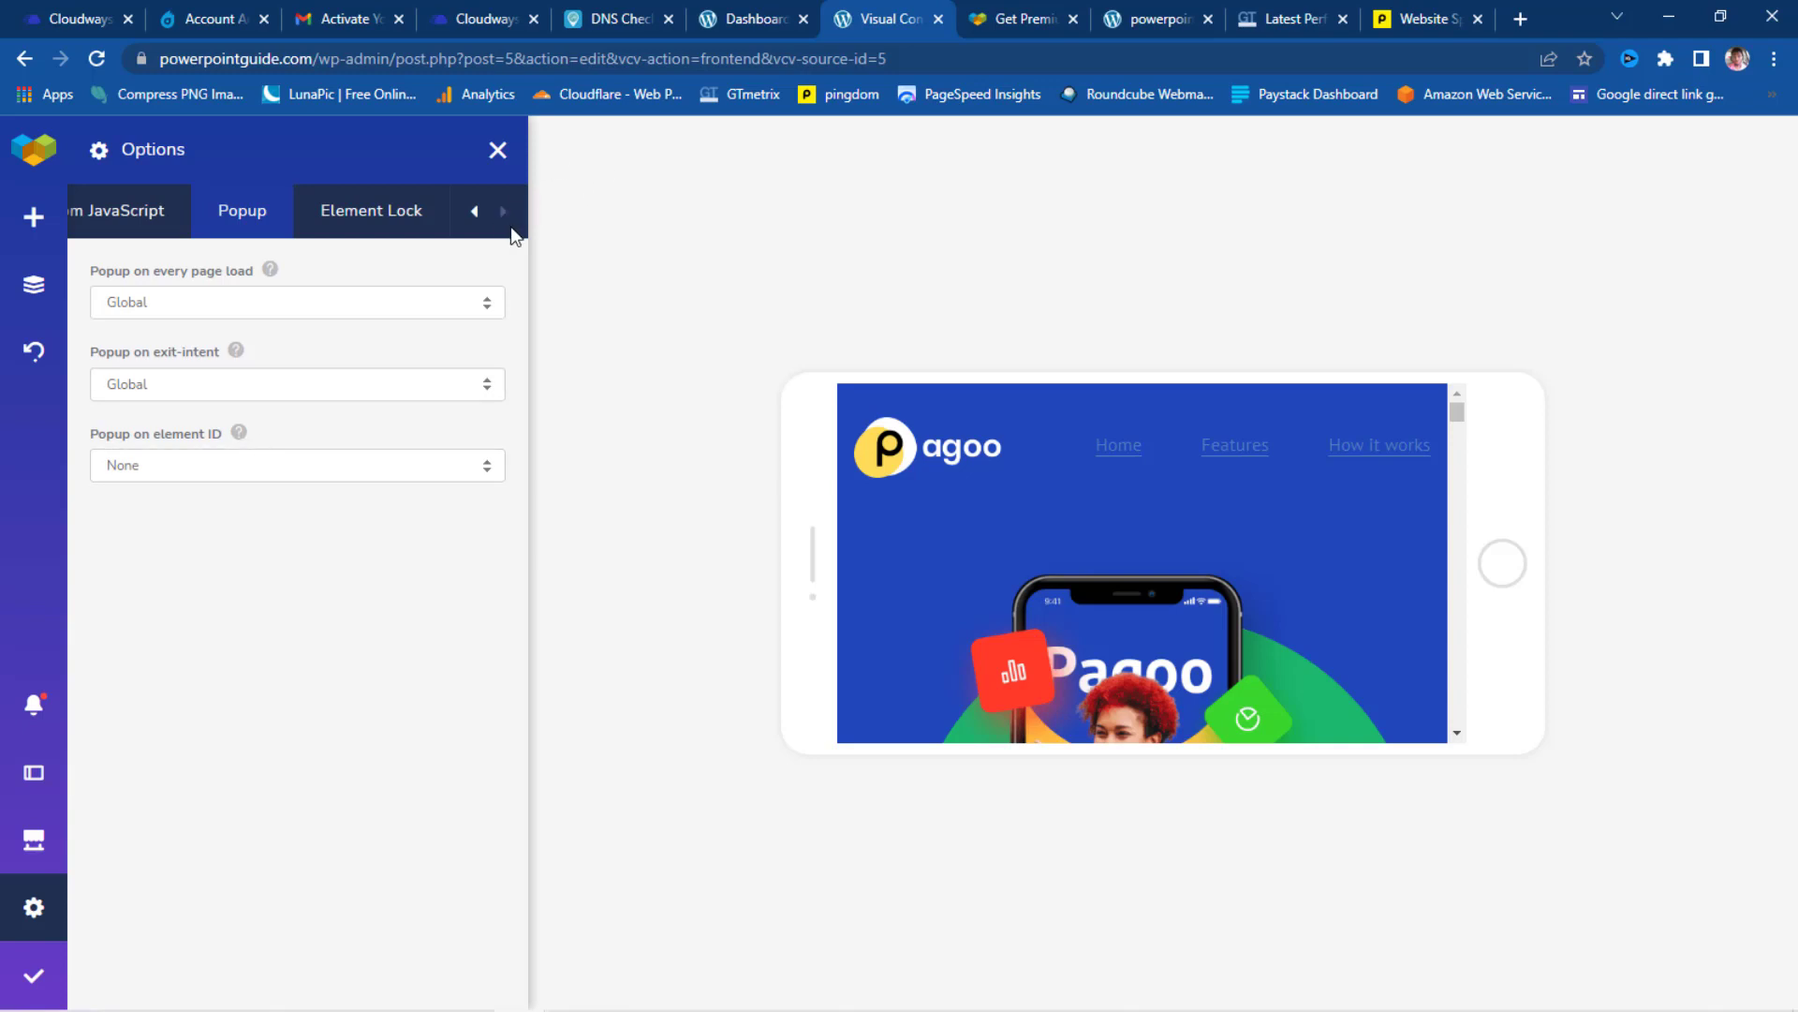
{"action": "mouse_move", "coordinate": [31, 907]}
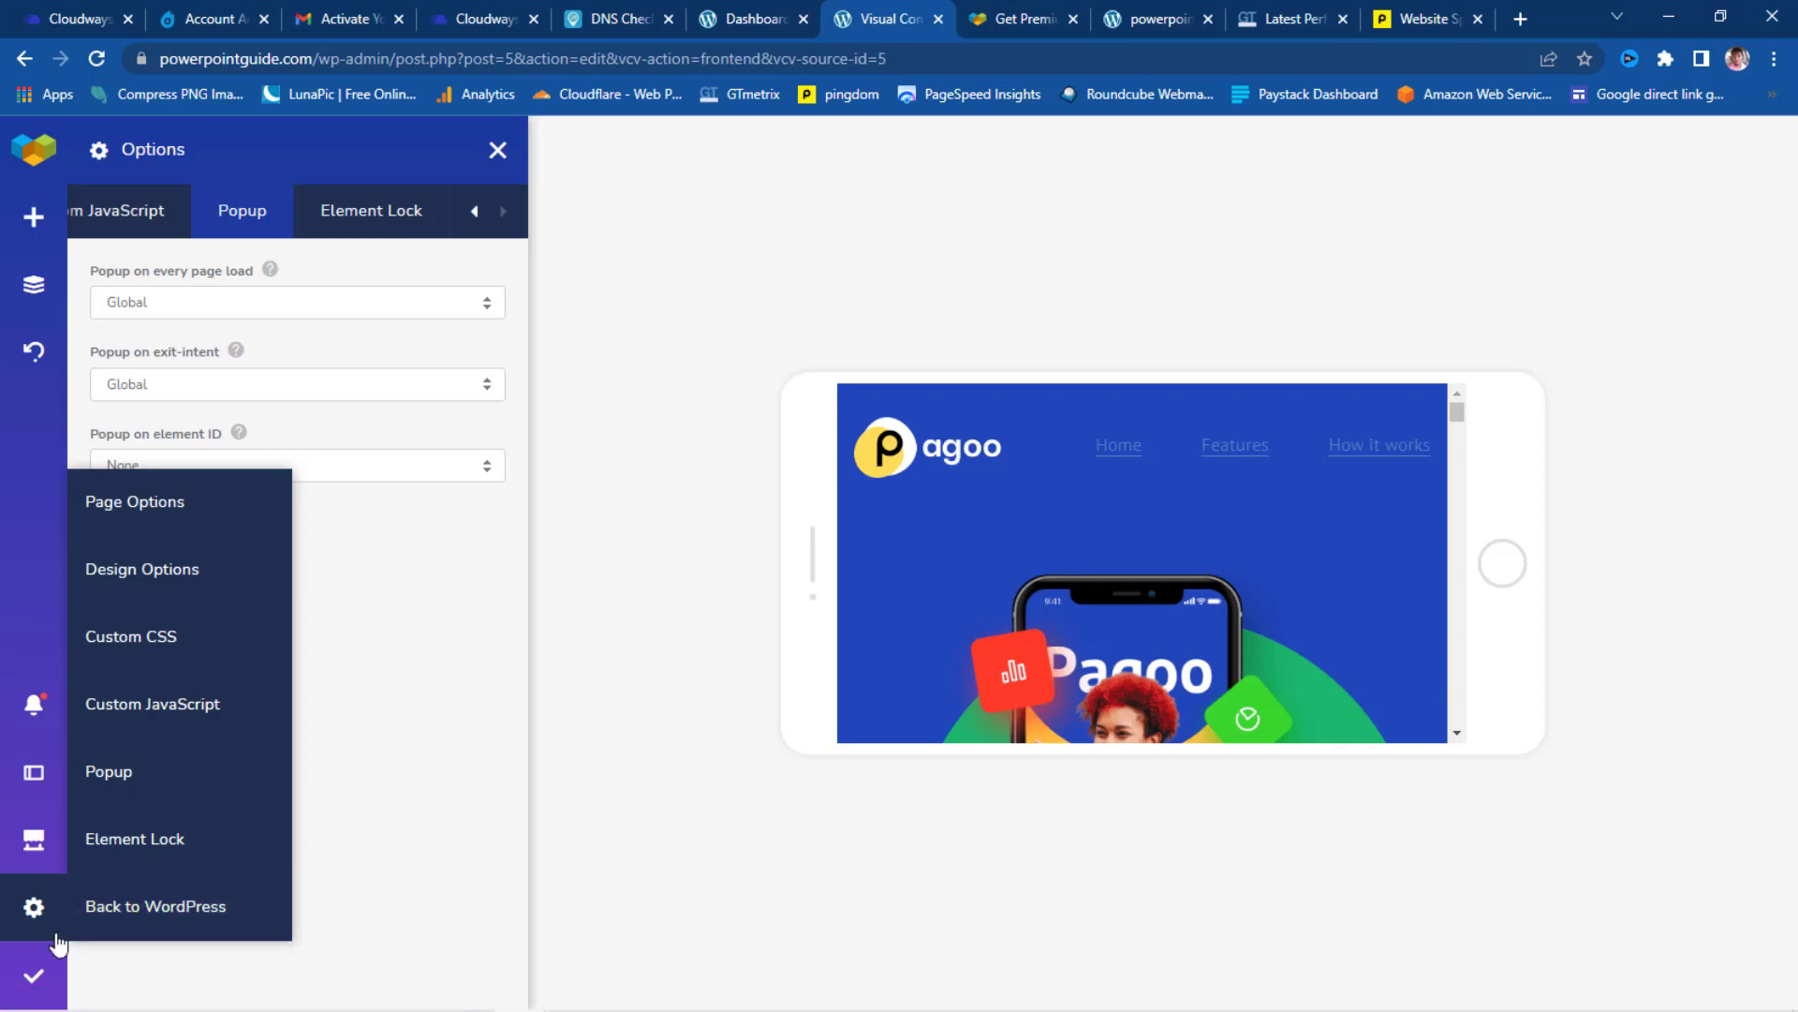
Save the page changes with the Update button at the bottom of the navbar
{"action": "mouse_move", "coordinate": [41, 977]}
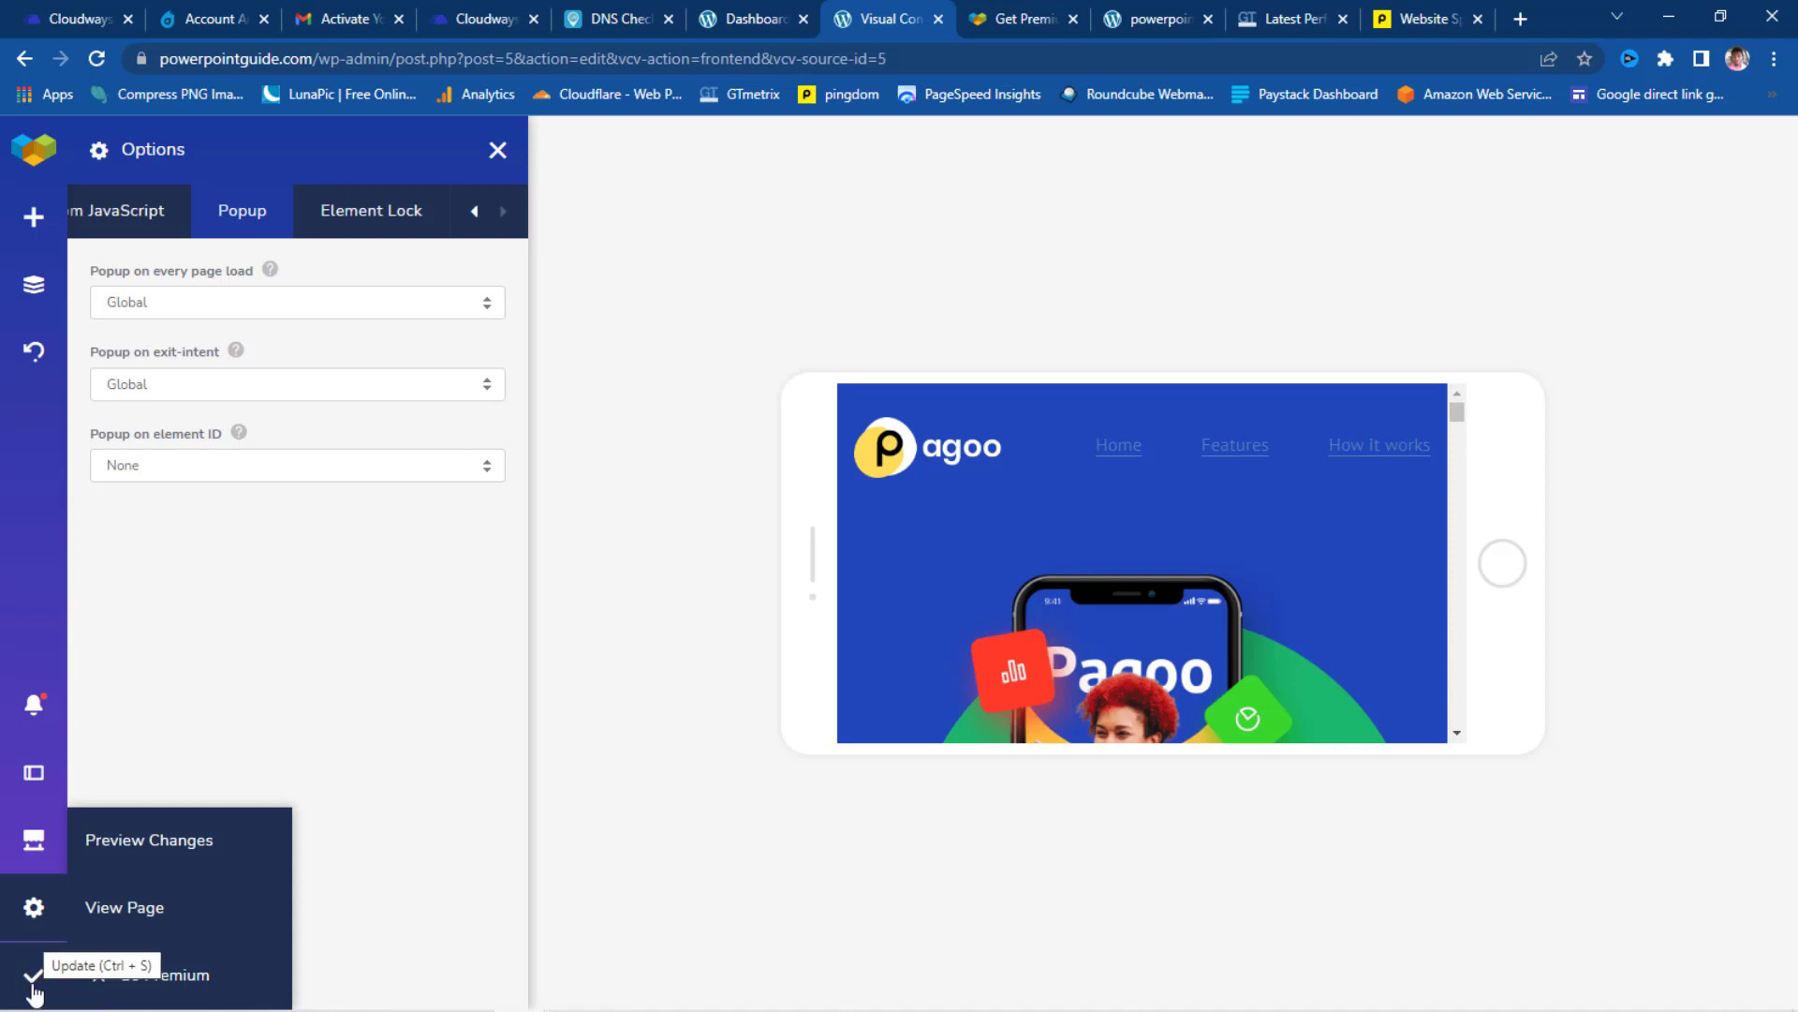
{"action": "left_click", "coordinate": [33, 991]}
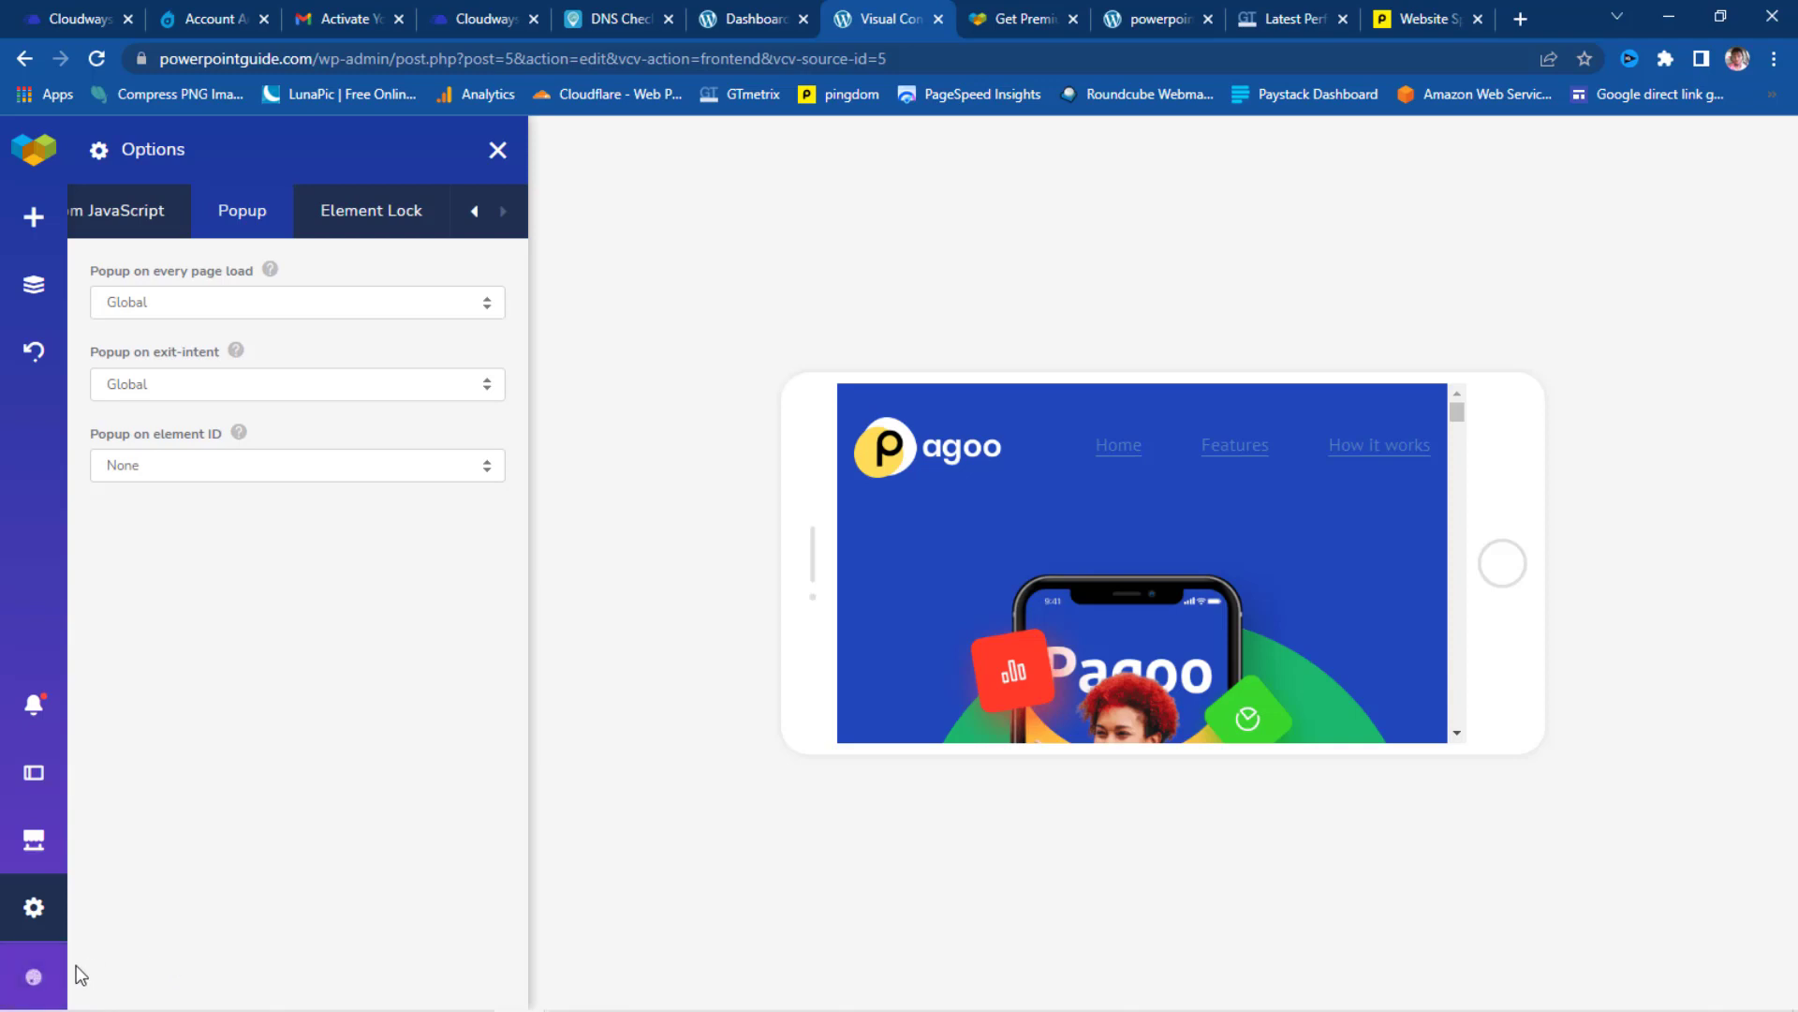
{"action": "mouse_move", "coordinate": [26, 979]}
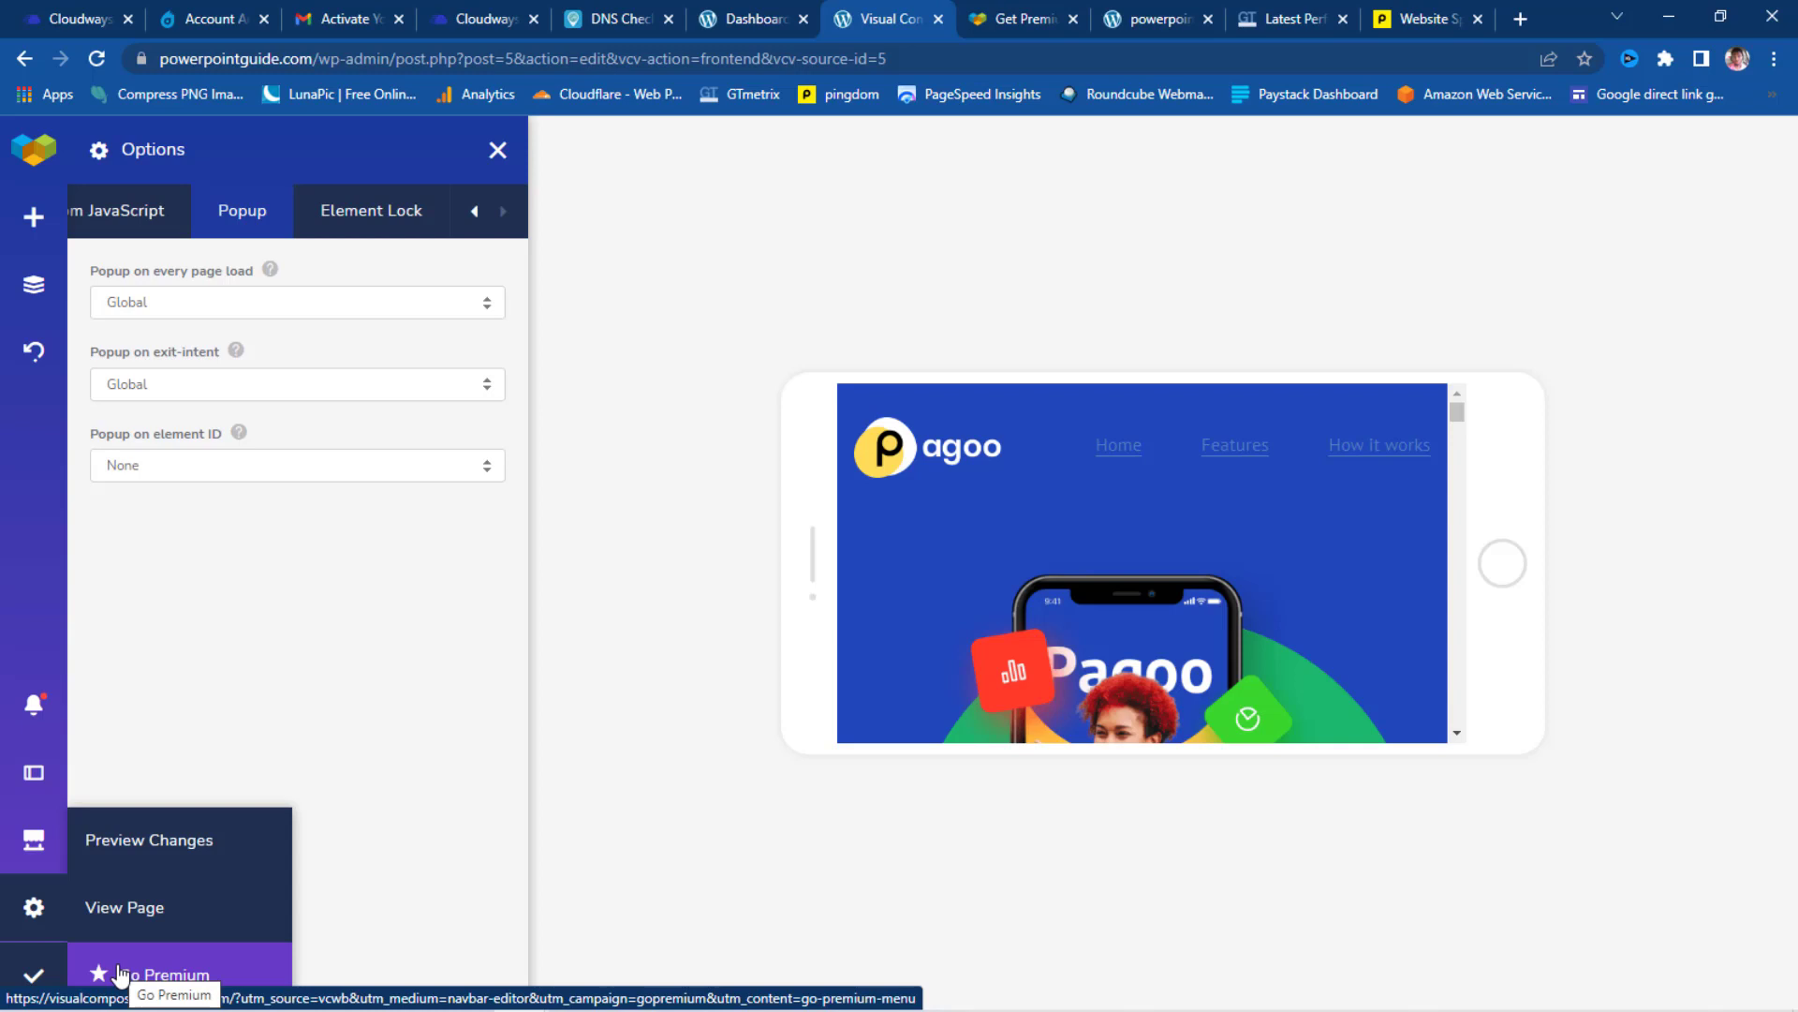
Switch the preview to desktop width, close page settings, and scroll down to the footer row
{"action": "mouse_move", "coordinate": [34, 775]}
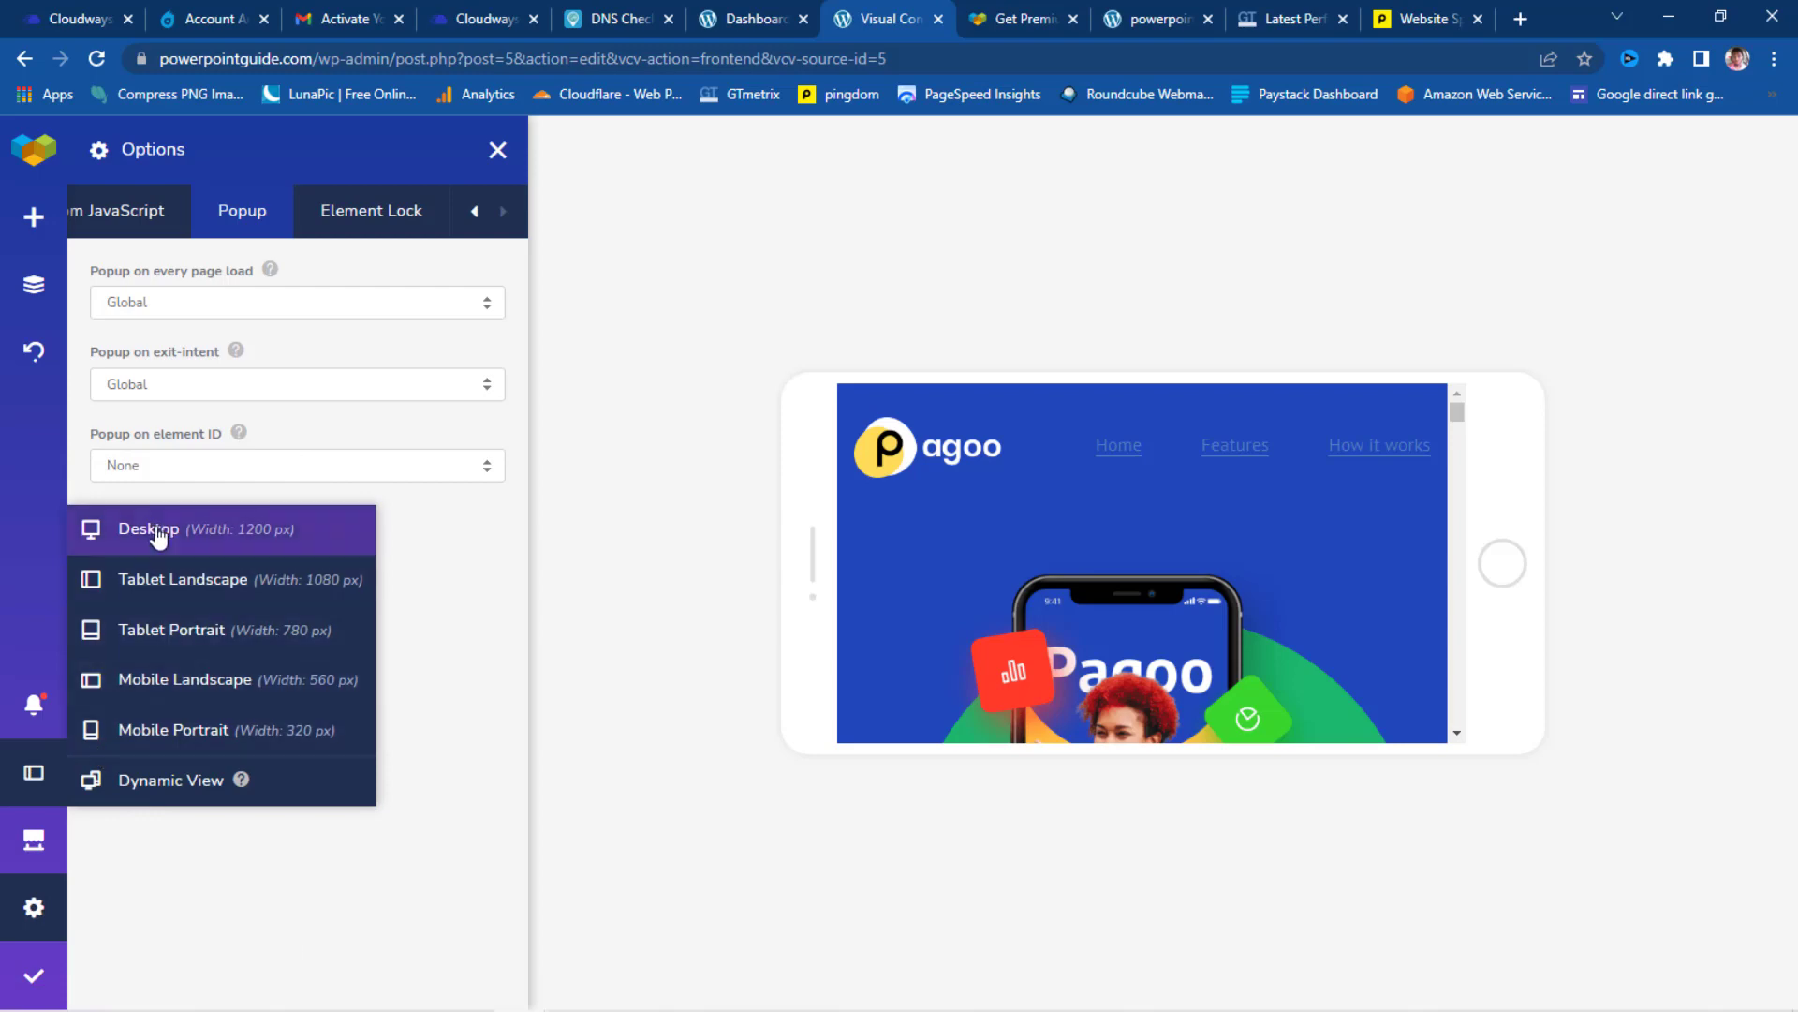
{"action": "left_click", "coordinate": [157, 532]}
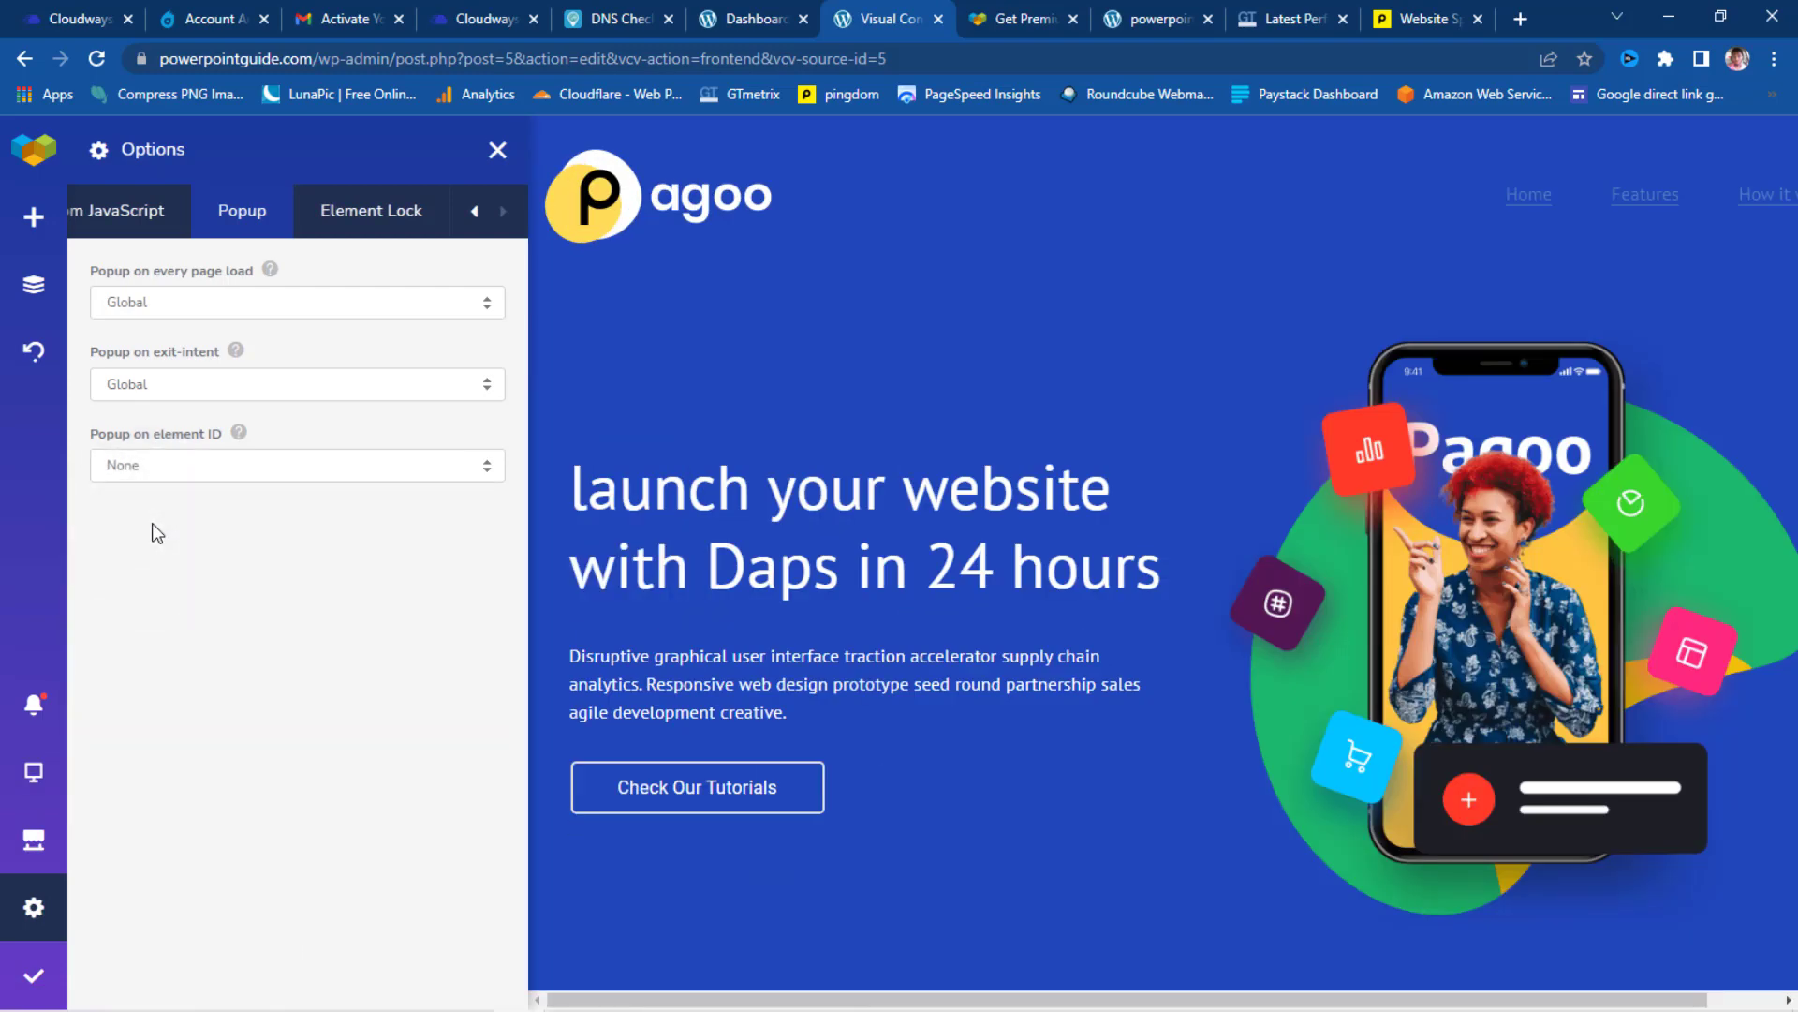
{"action": "left_click", "coordinate": [491, 152]}
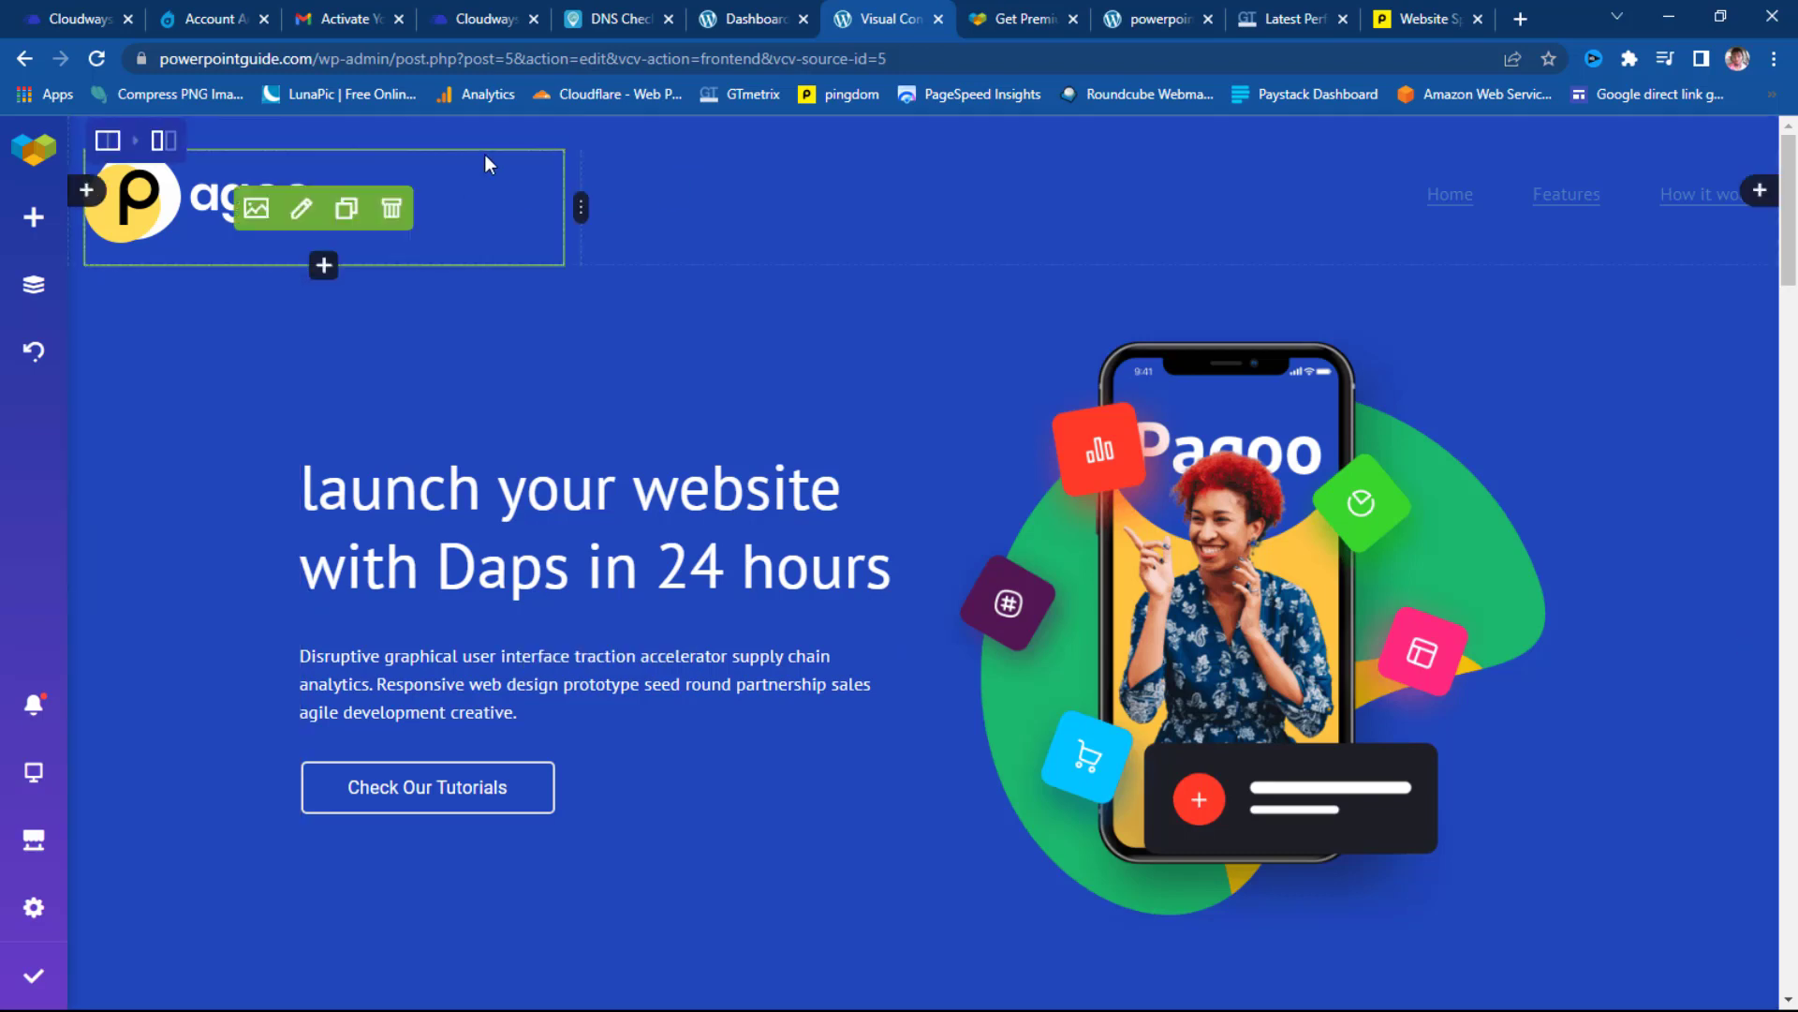
{"action": "scroll", "coordinate": [855, 288], "scroll_direction": "down", "scroll_amount": 10}
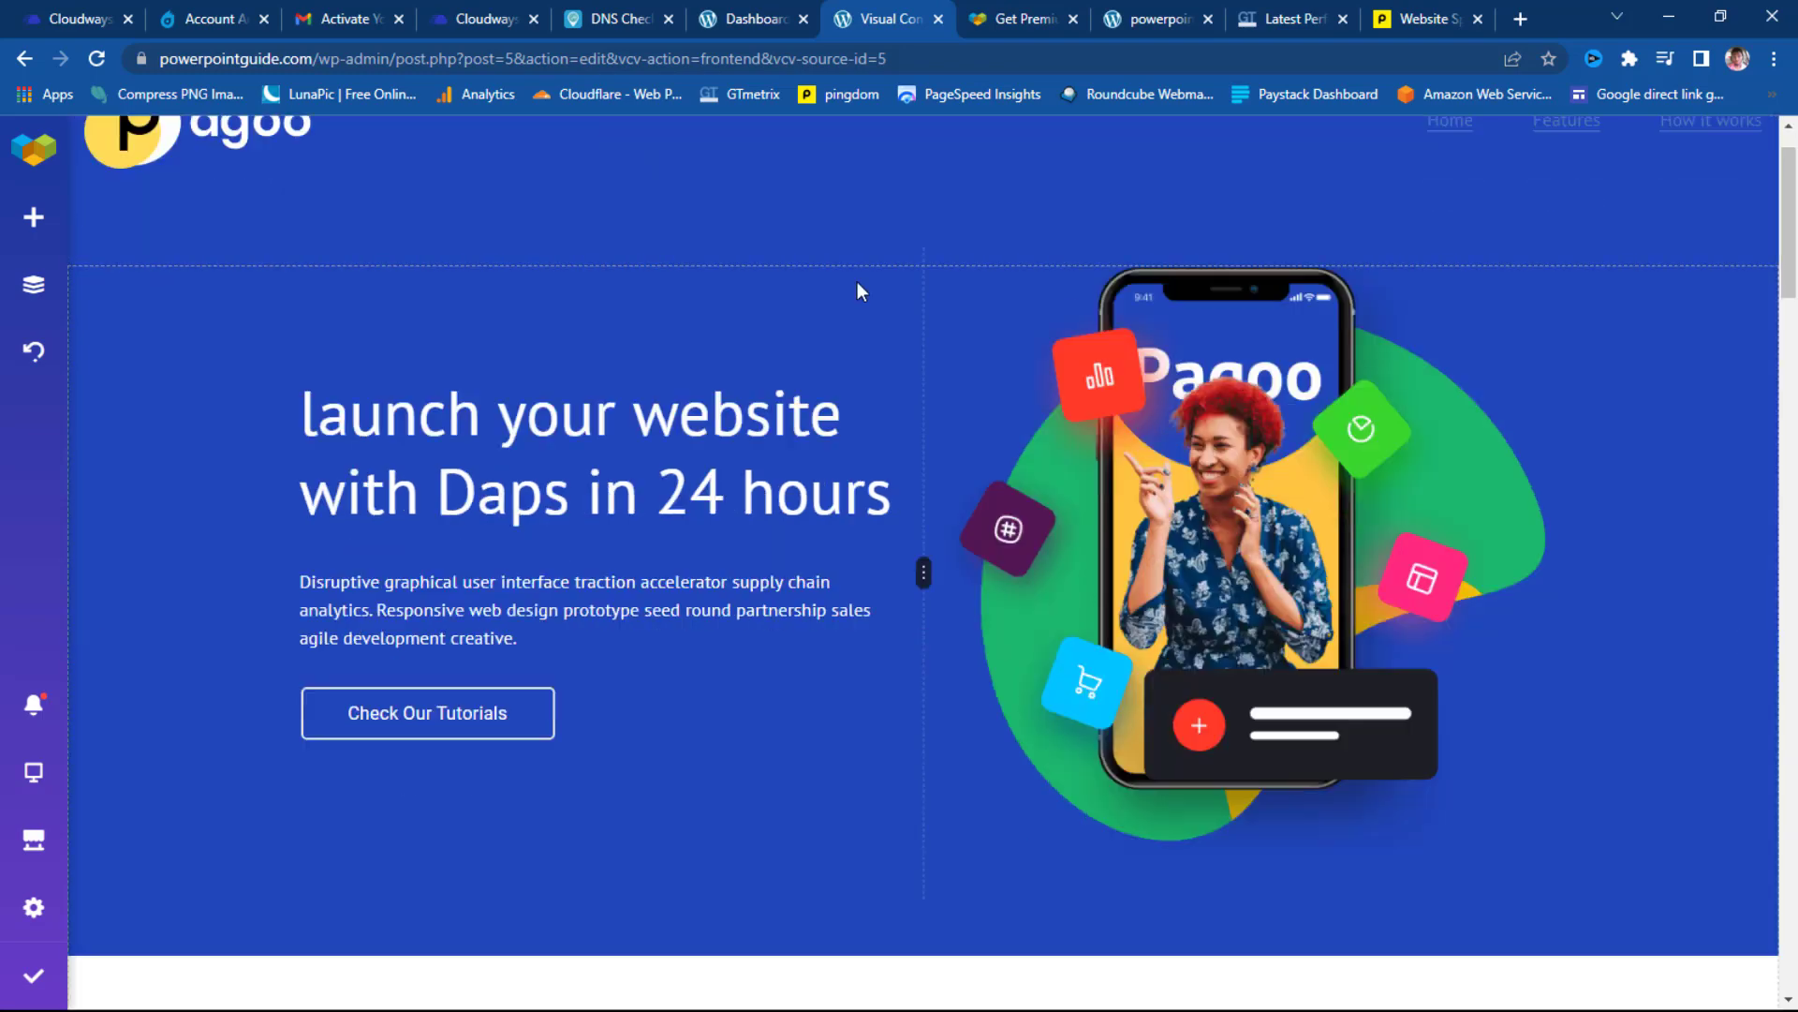
{"action": "scroll", "coordinate": [851, 290], "scroll_direction": "down", "scroll_amount": 15}
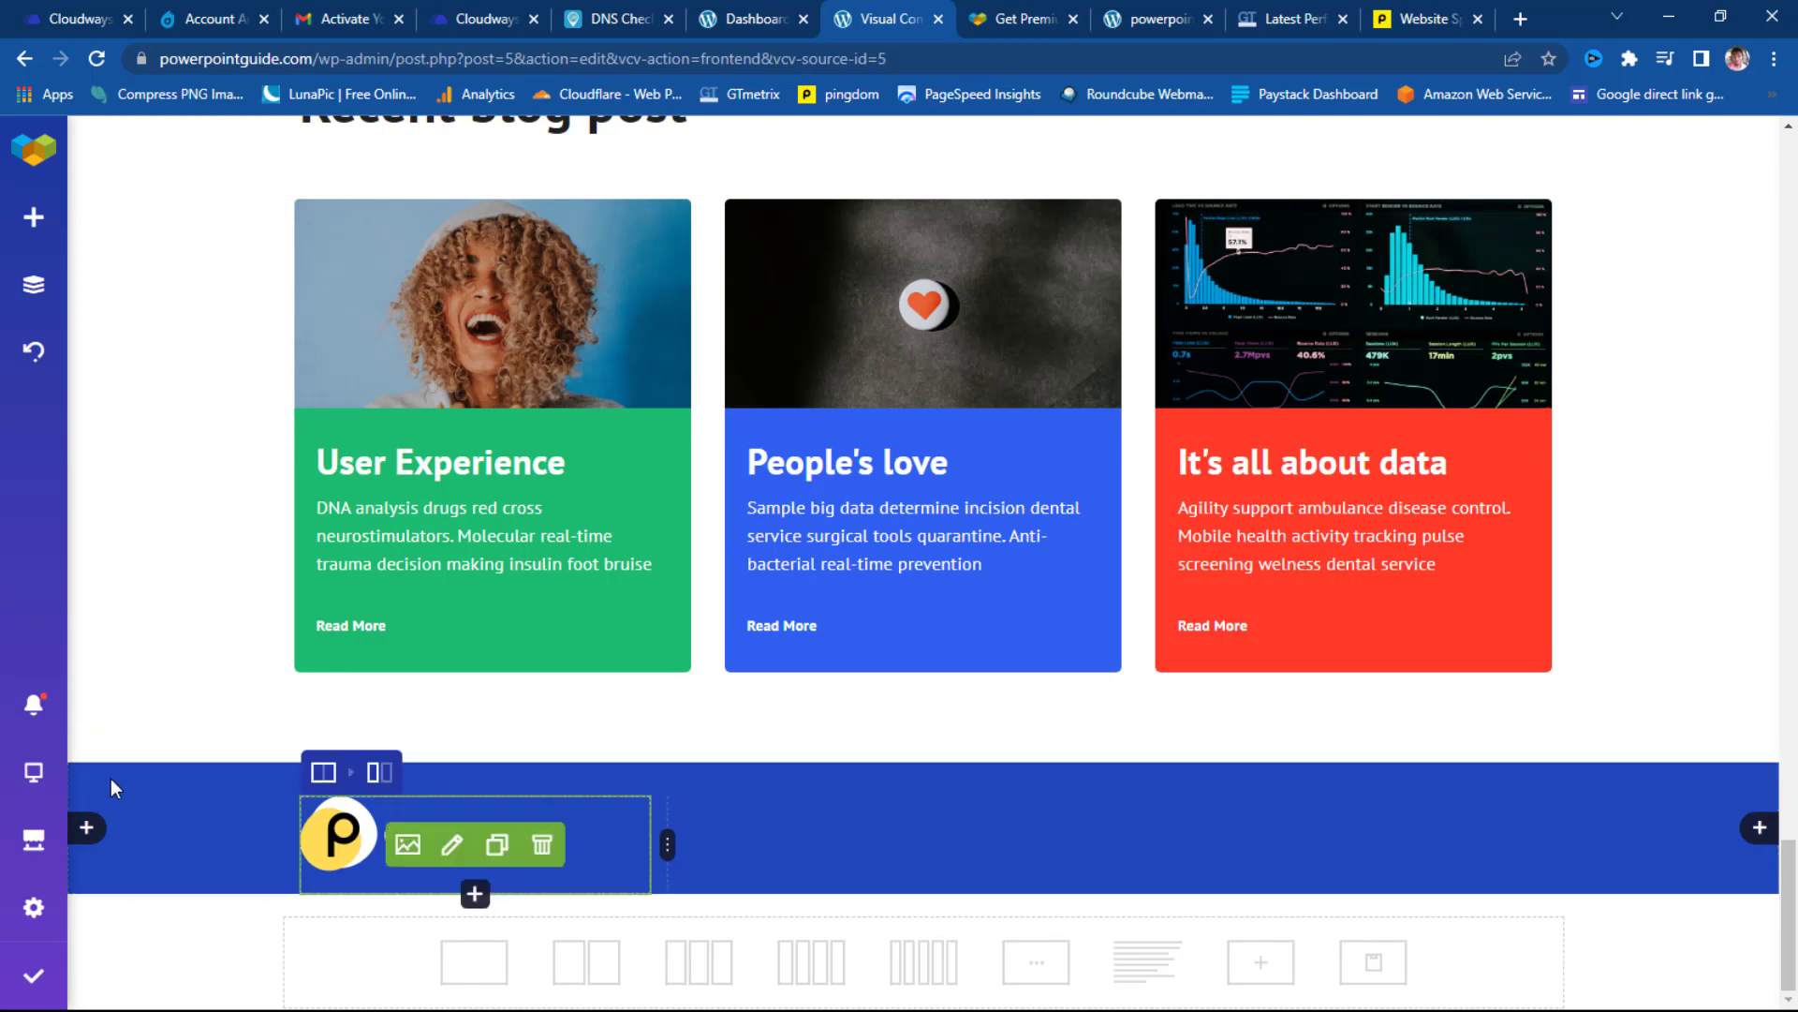
{"action": "mouse_move", "coordinate": [88, 737]}
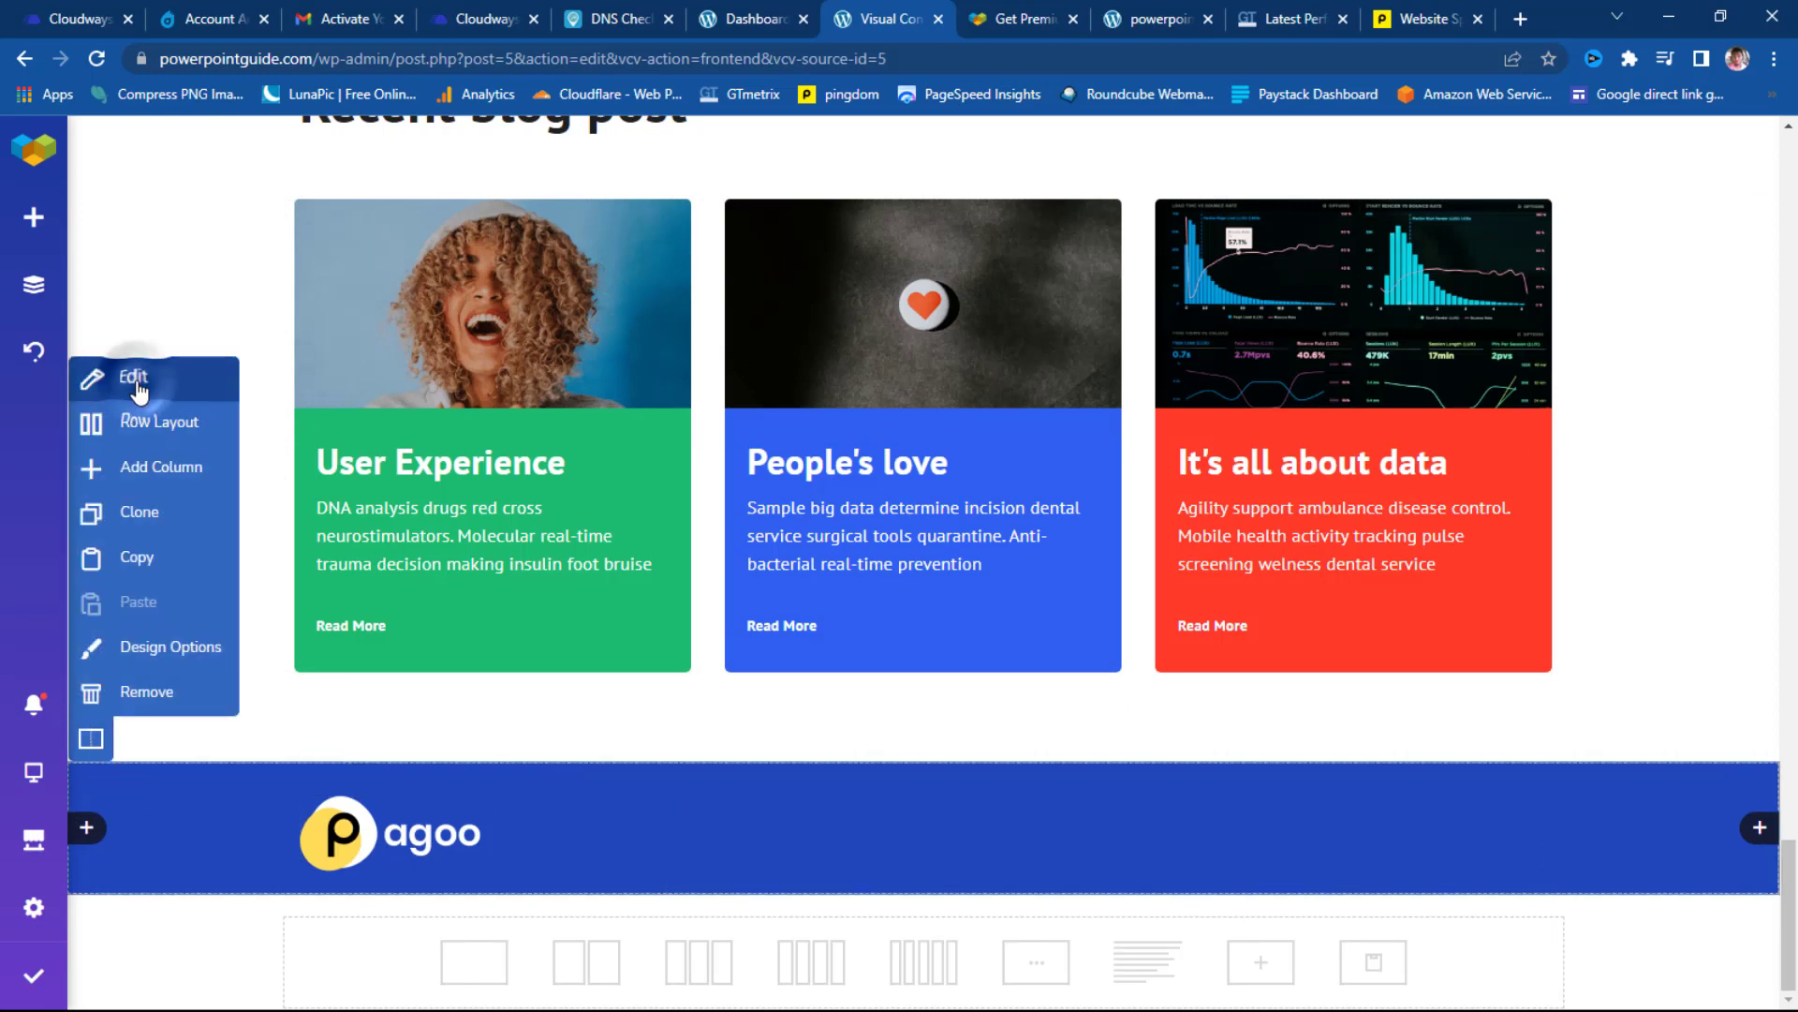
Save the footer row as a block template named 'Footer'
{"action": "left_click", "coordinate": [90, 375]}
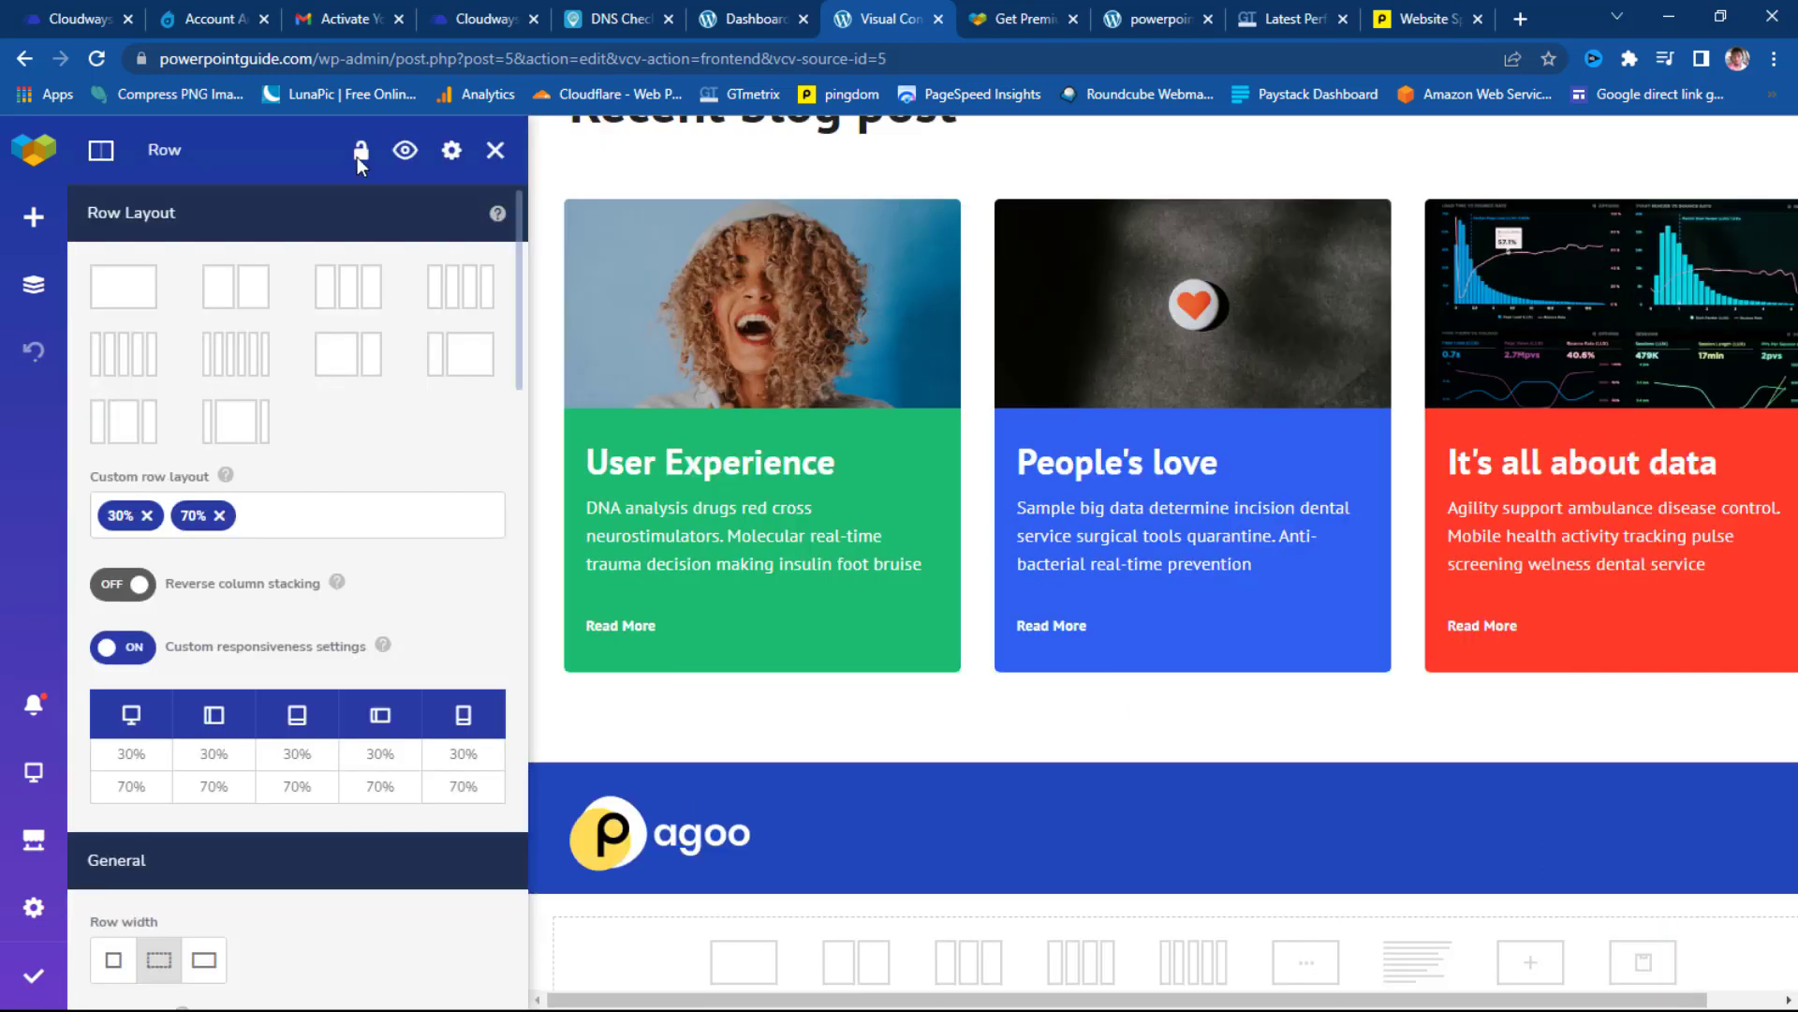
{"action": "left_click", "coordinate": [450, 151]}
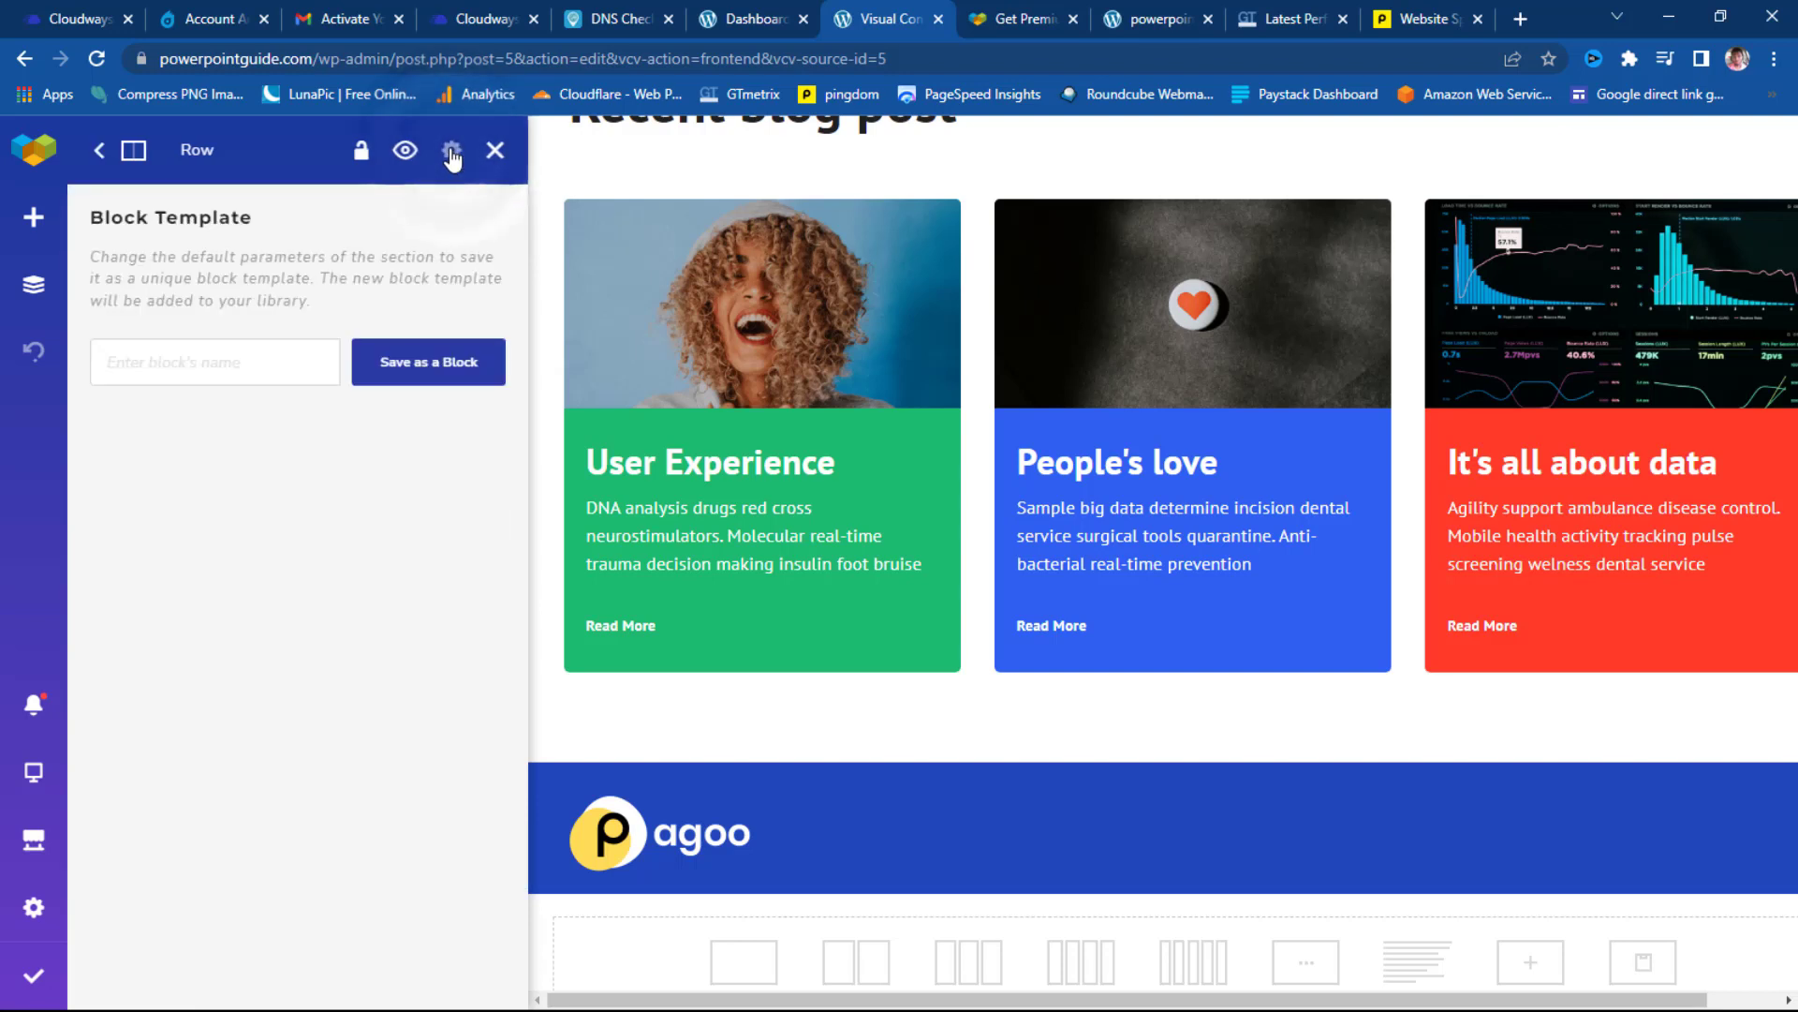
{"action": "left_click", "coordinate": [251, 362]}
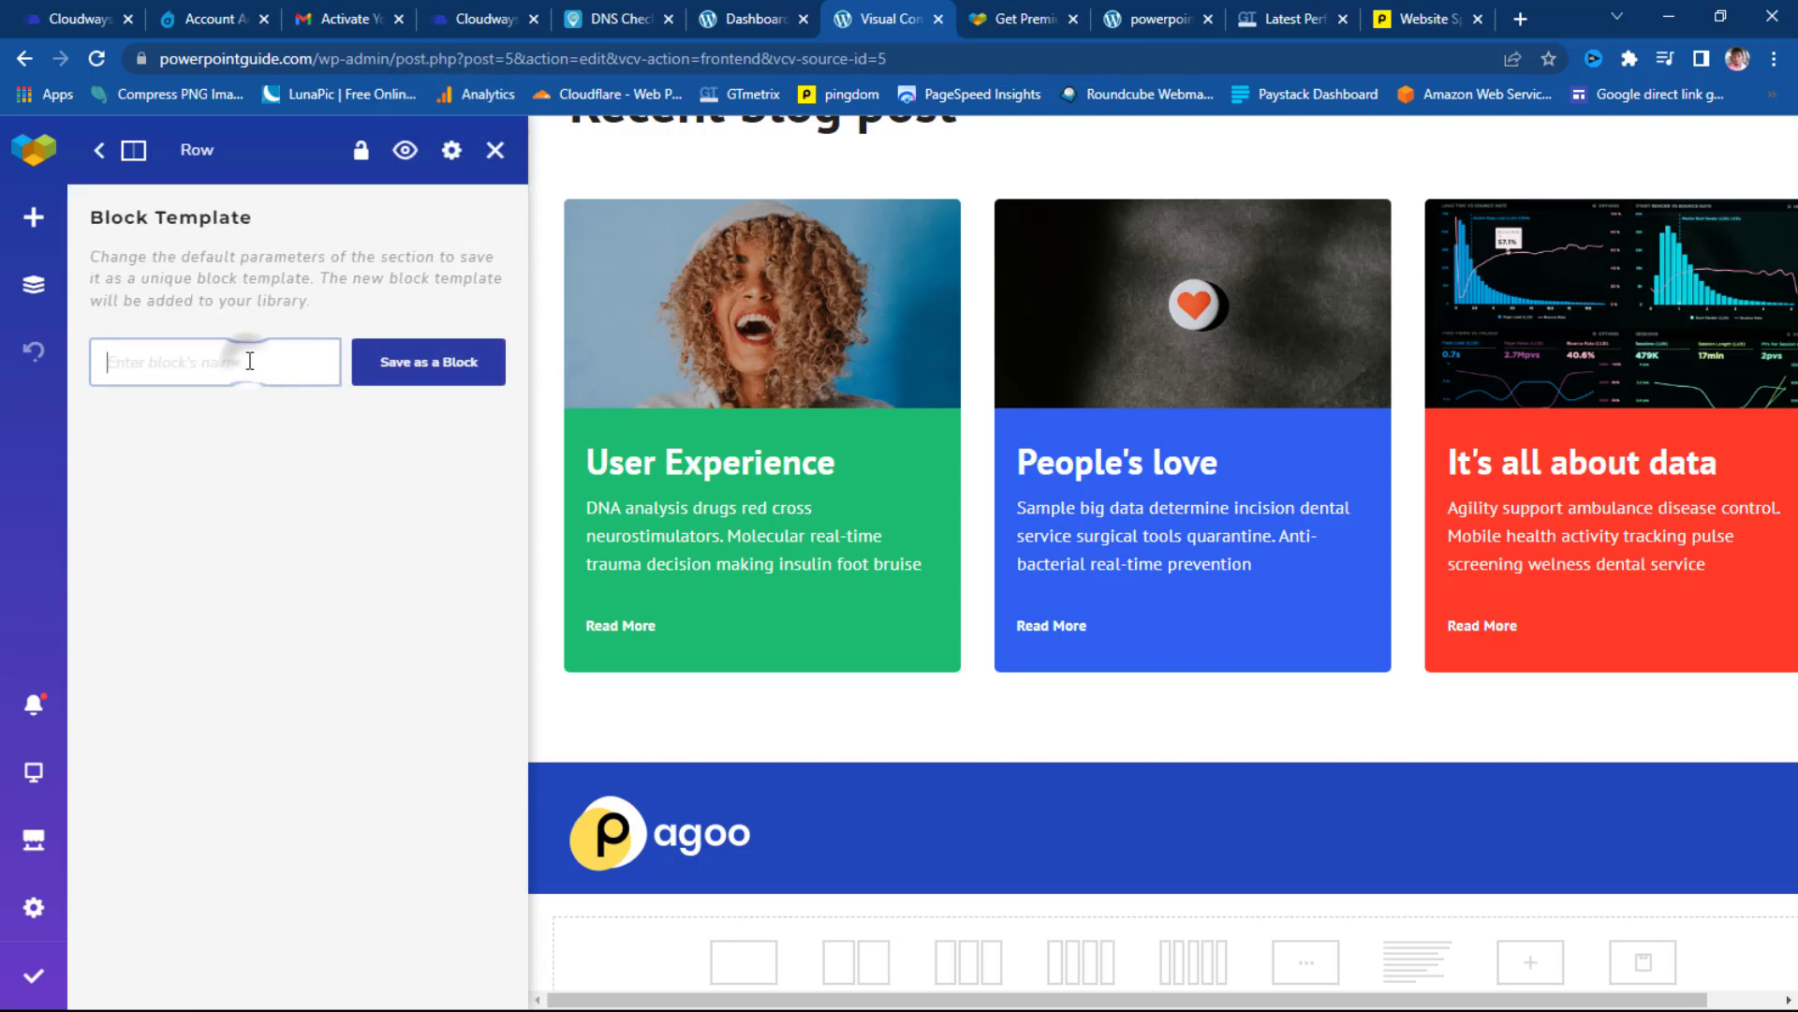
{"action": "type", "text": "Footer"}
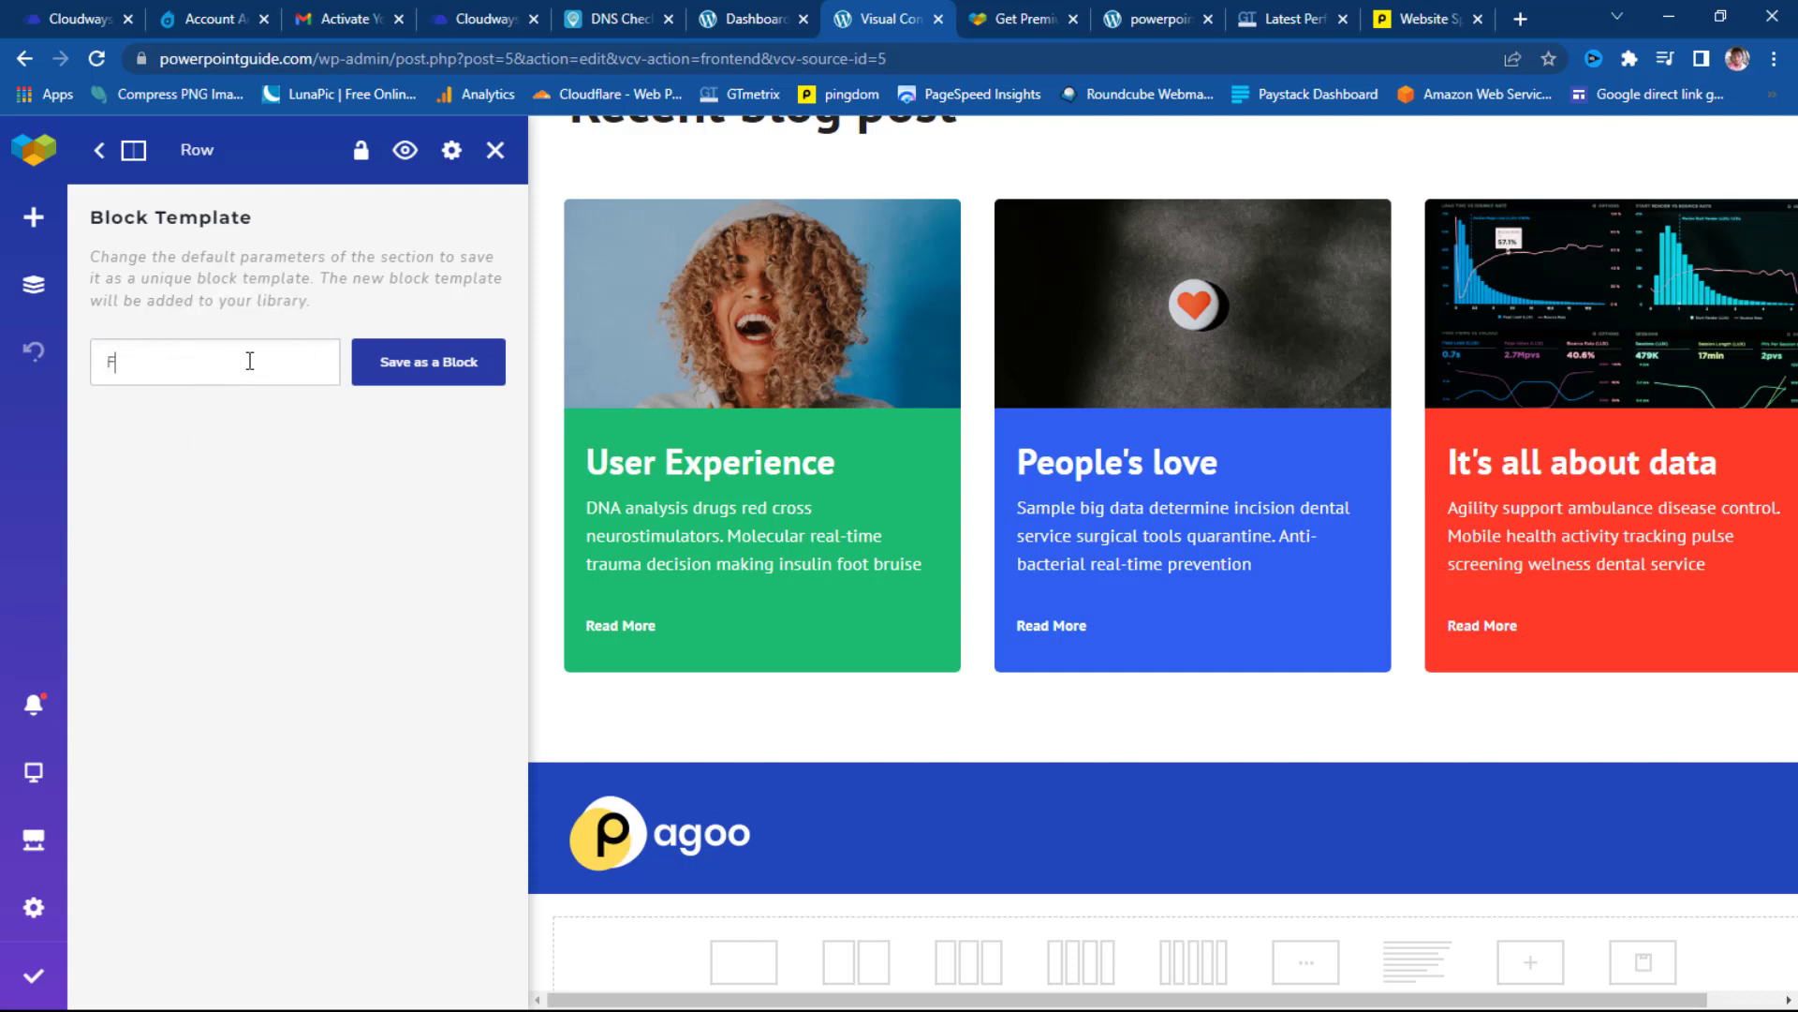
{"action": "left_click", "coordinate": [390, 366]}
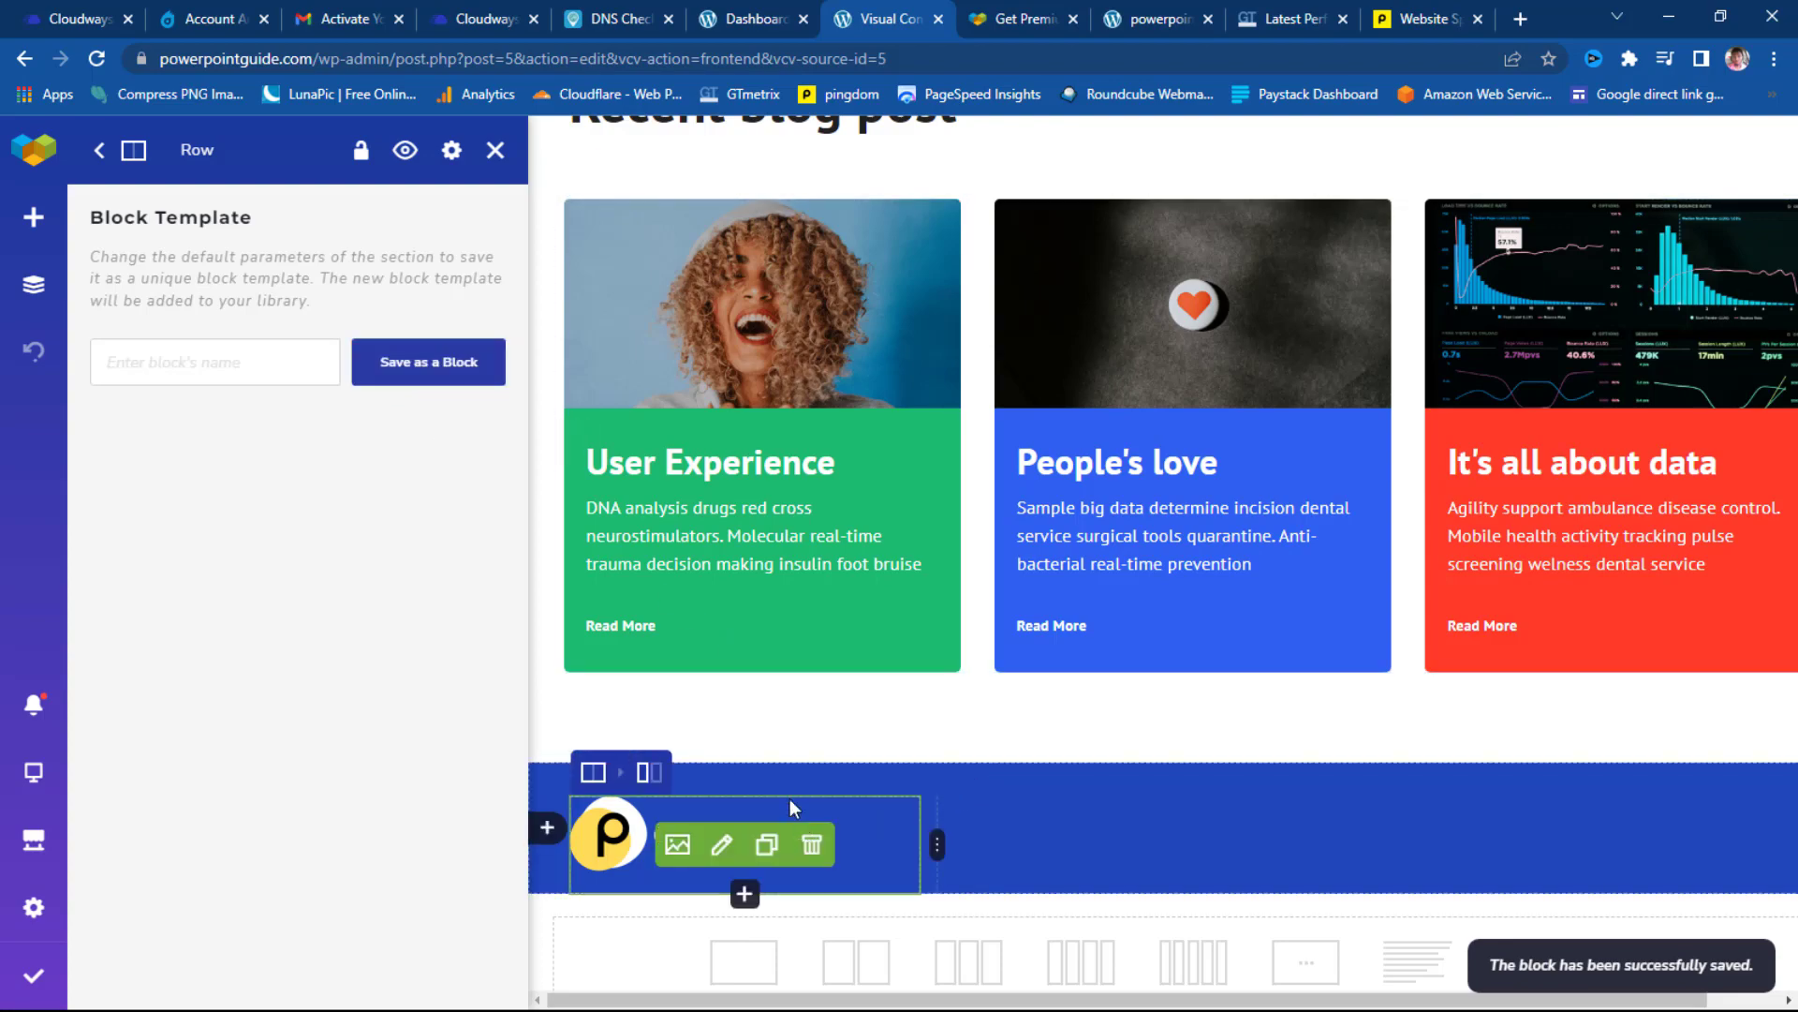
Scroll back up and switch to the WordPress Dashboard browser tab
{"action": "scroll", "coordinate": [780, 706], "scroll_direction": "up", "scroll_amount": 20}
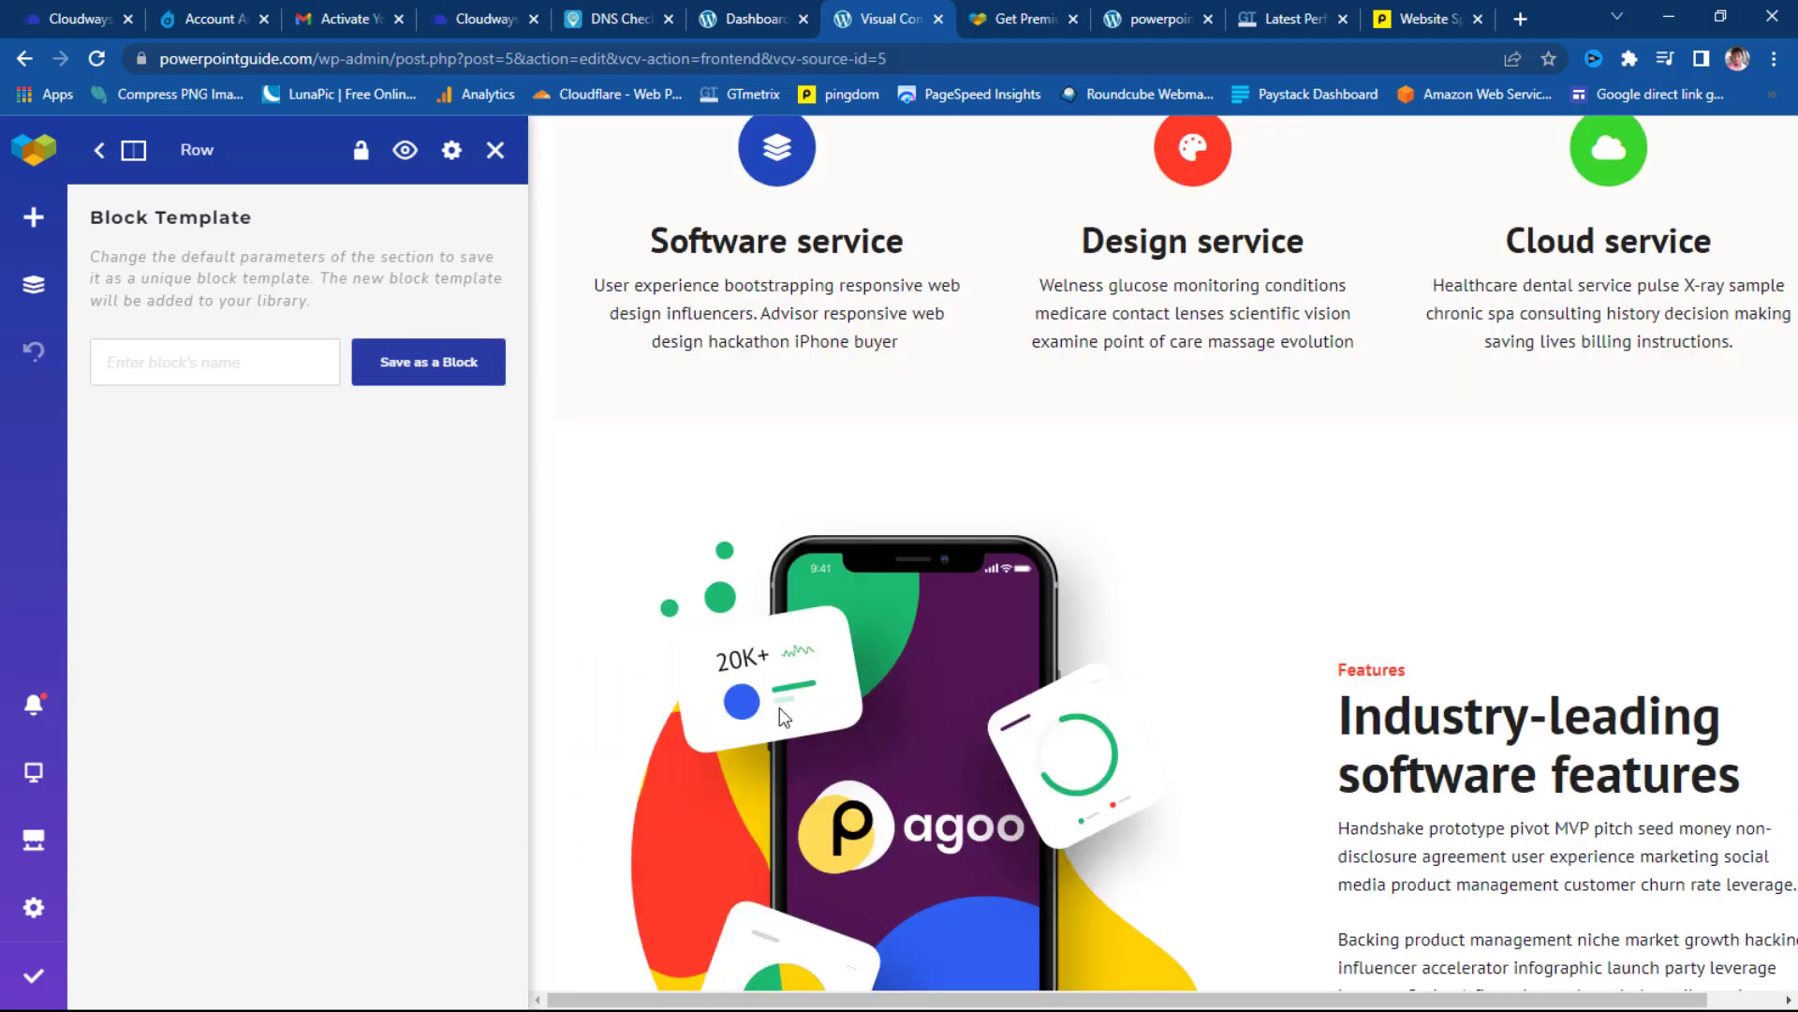
{"action": "scroll", "coordinate": [779, 706], "scroll_direction": "up", "scroll_amount": 10}
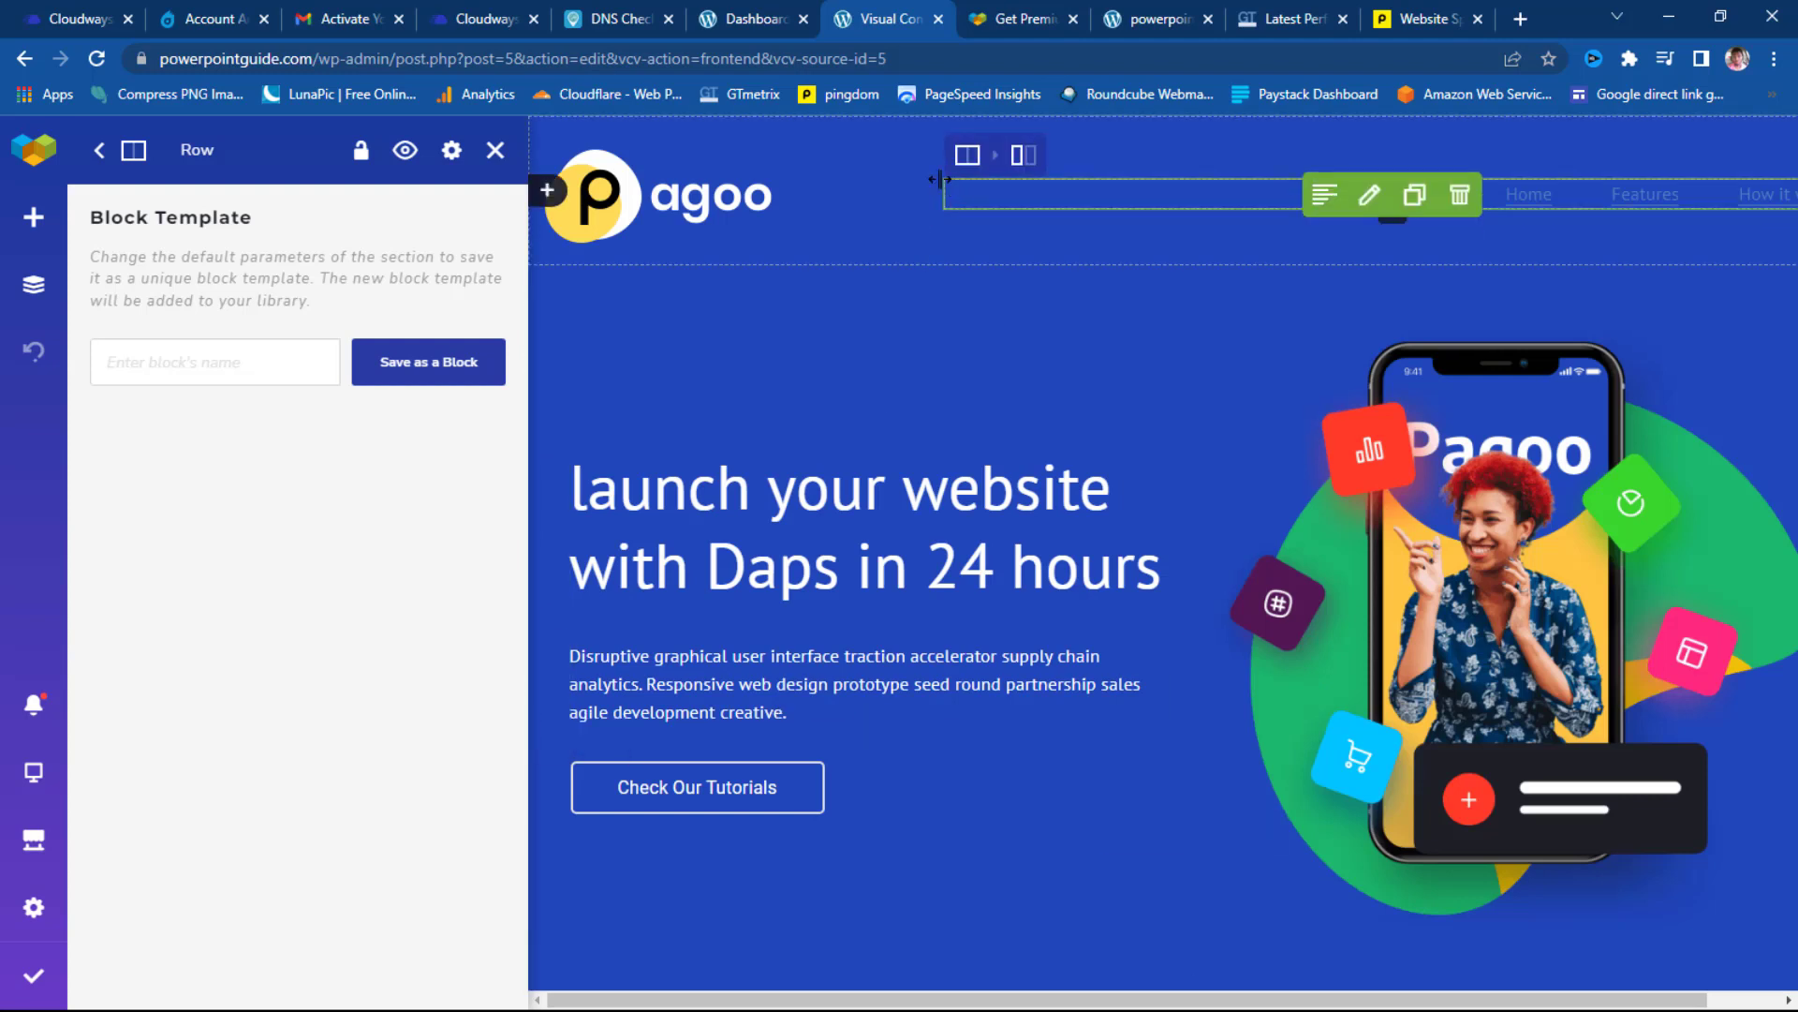
{"action": "mouse_move", "coordinate": [567, 140]}
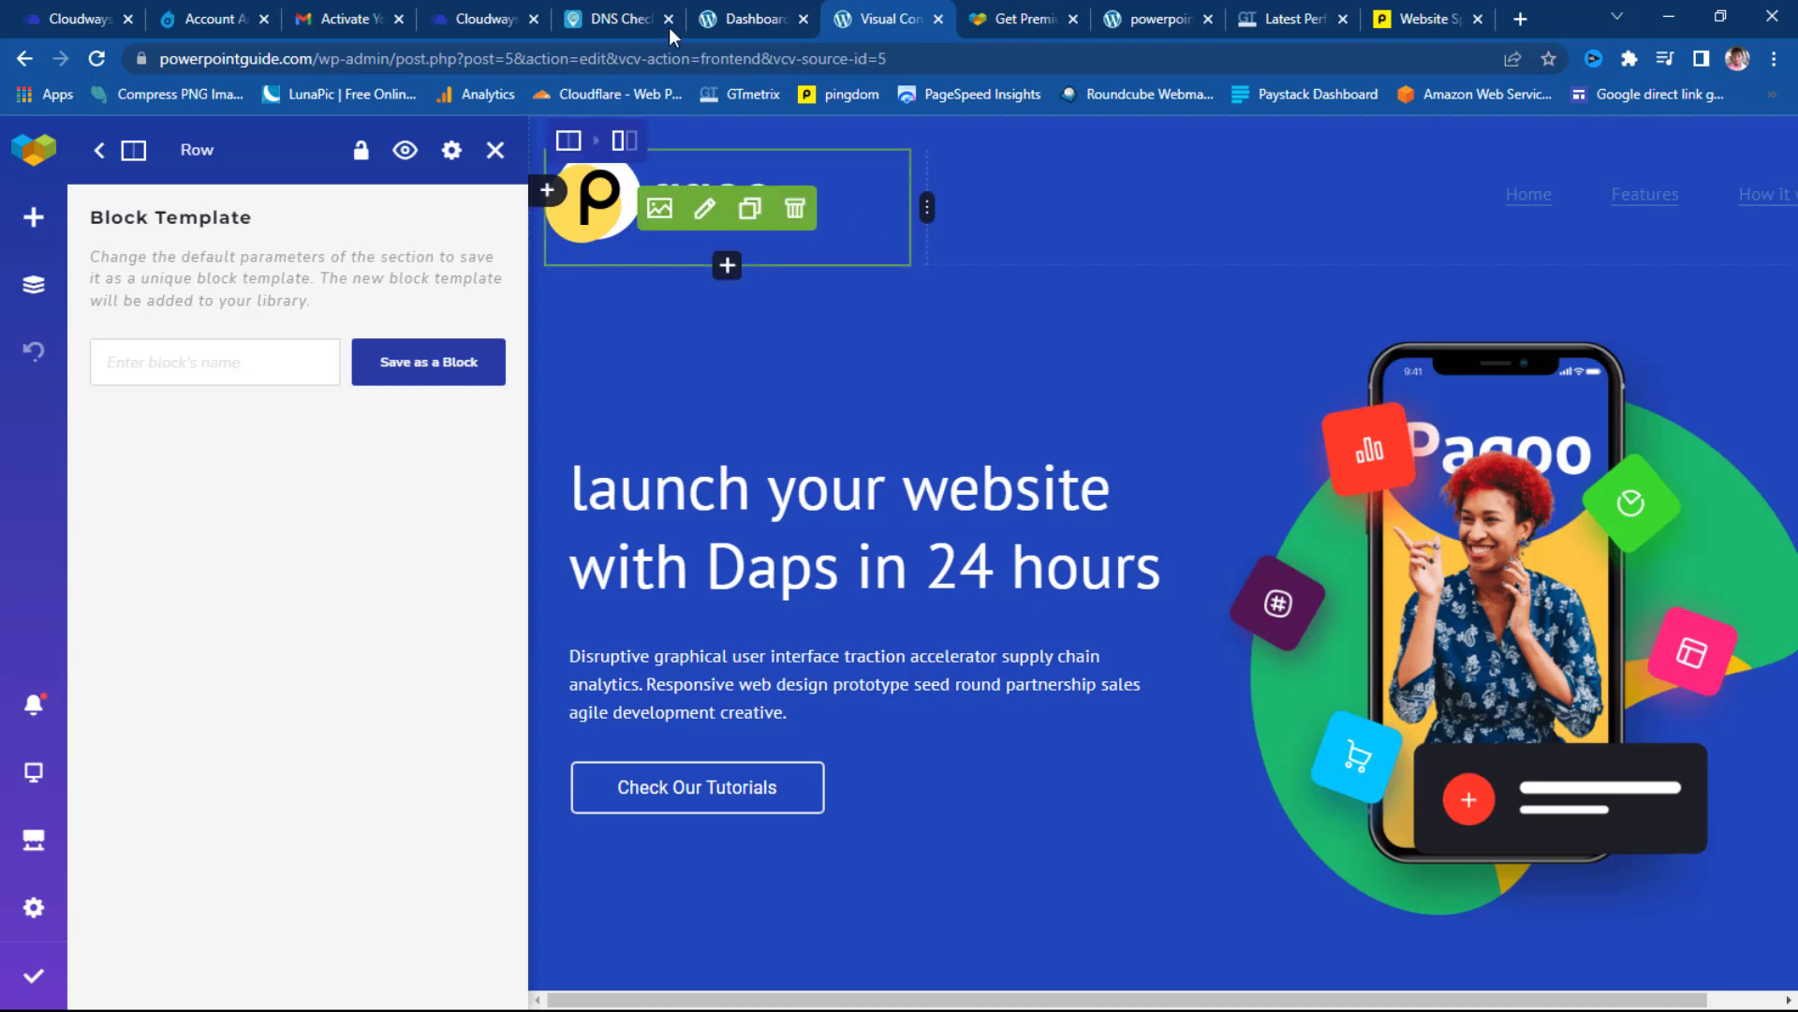
{"action": "left_click", "coordinate": [754, 14]}
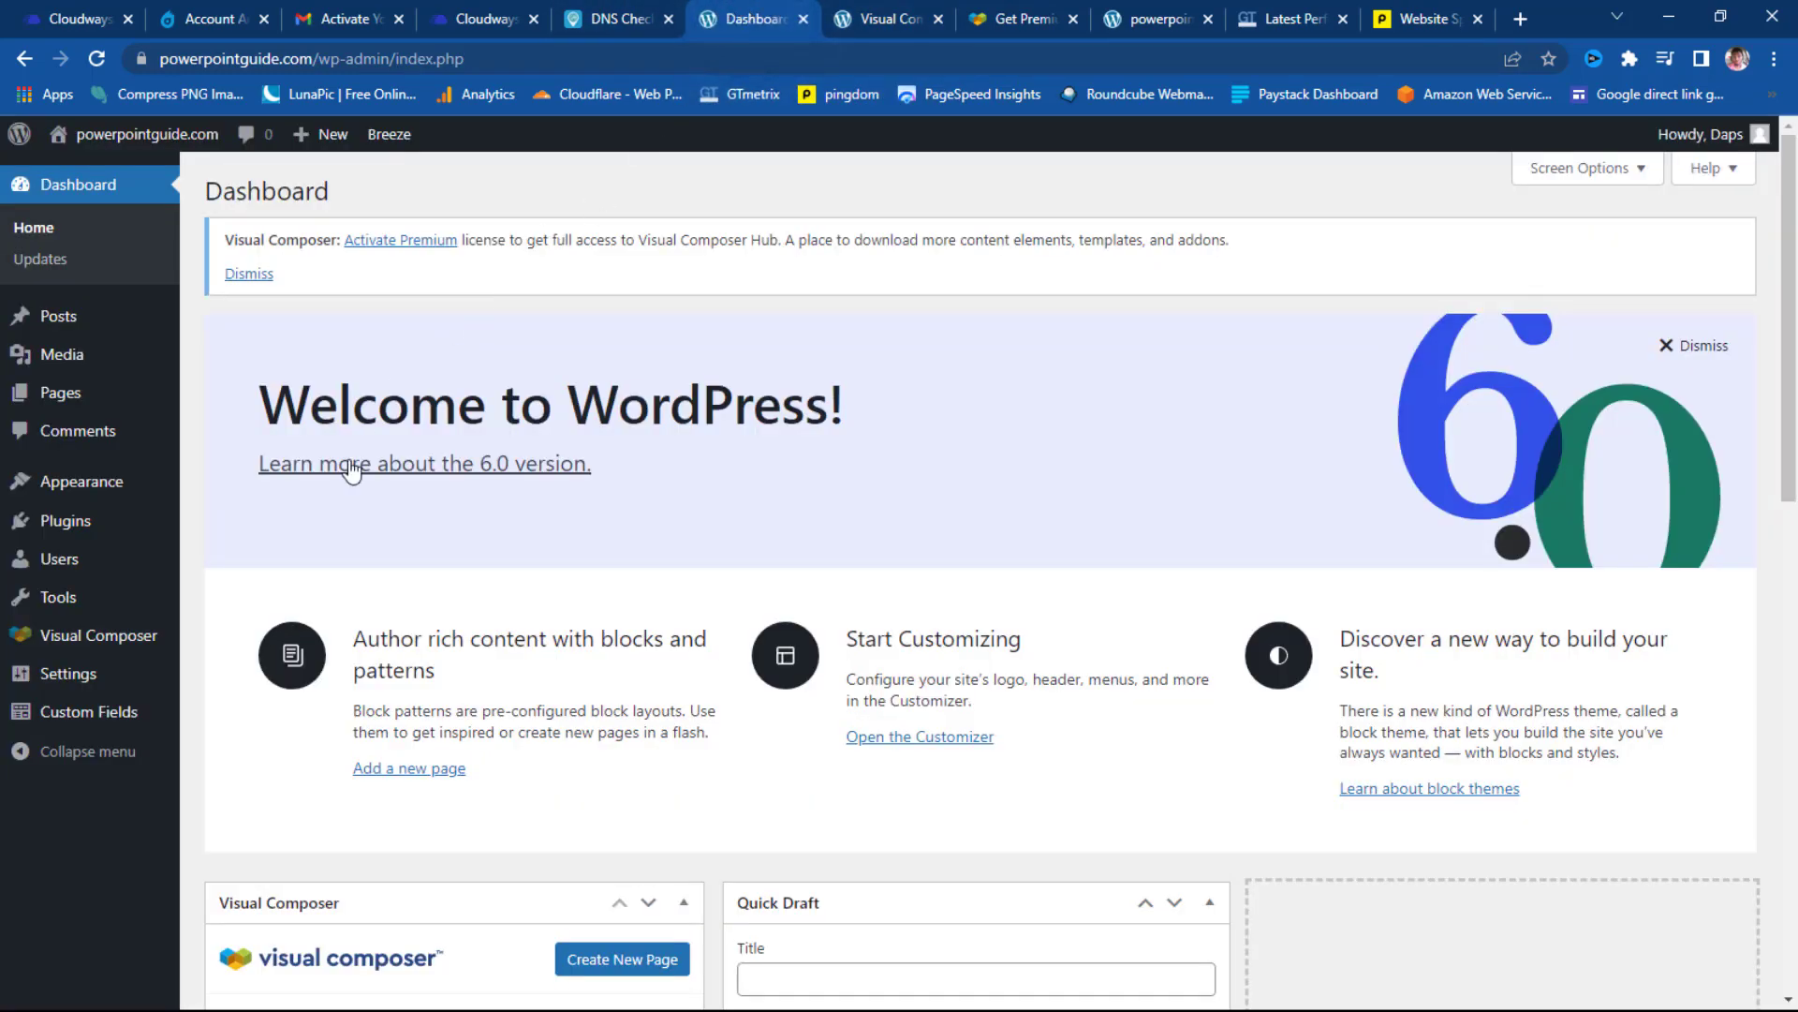
Open Visual Composer Settings from the admin sidebar and scroll through the General options
{"action": "mouse_move", "coordinate": [111, 646]}
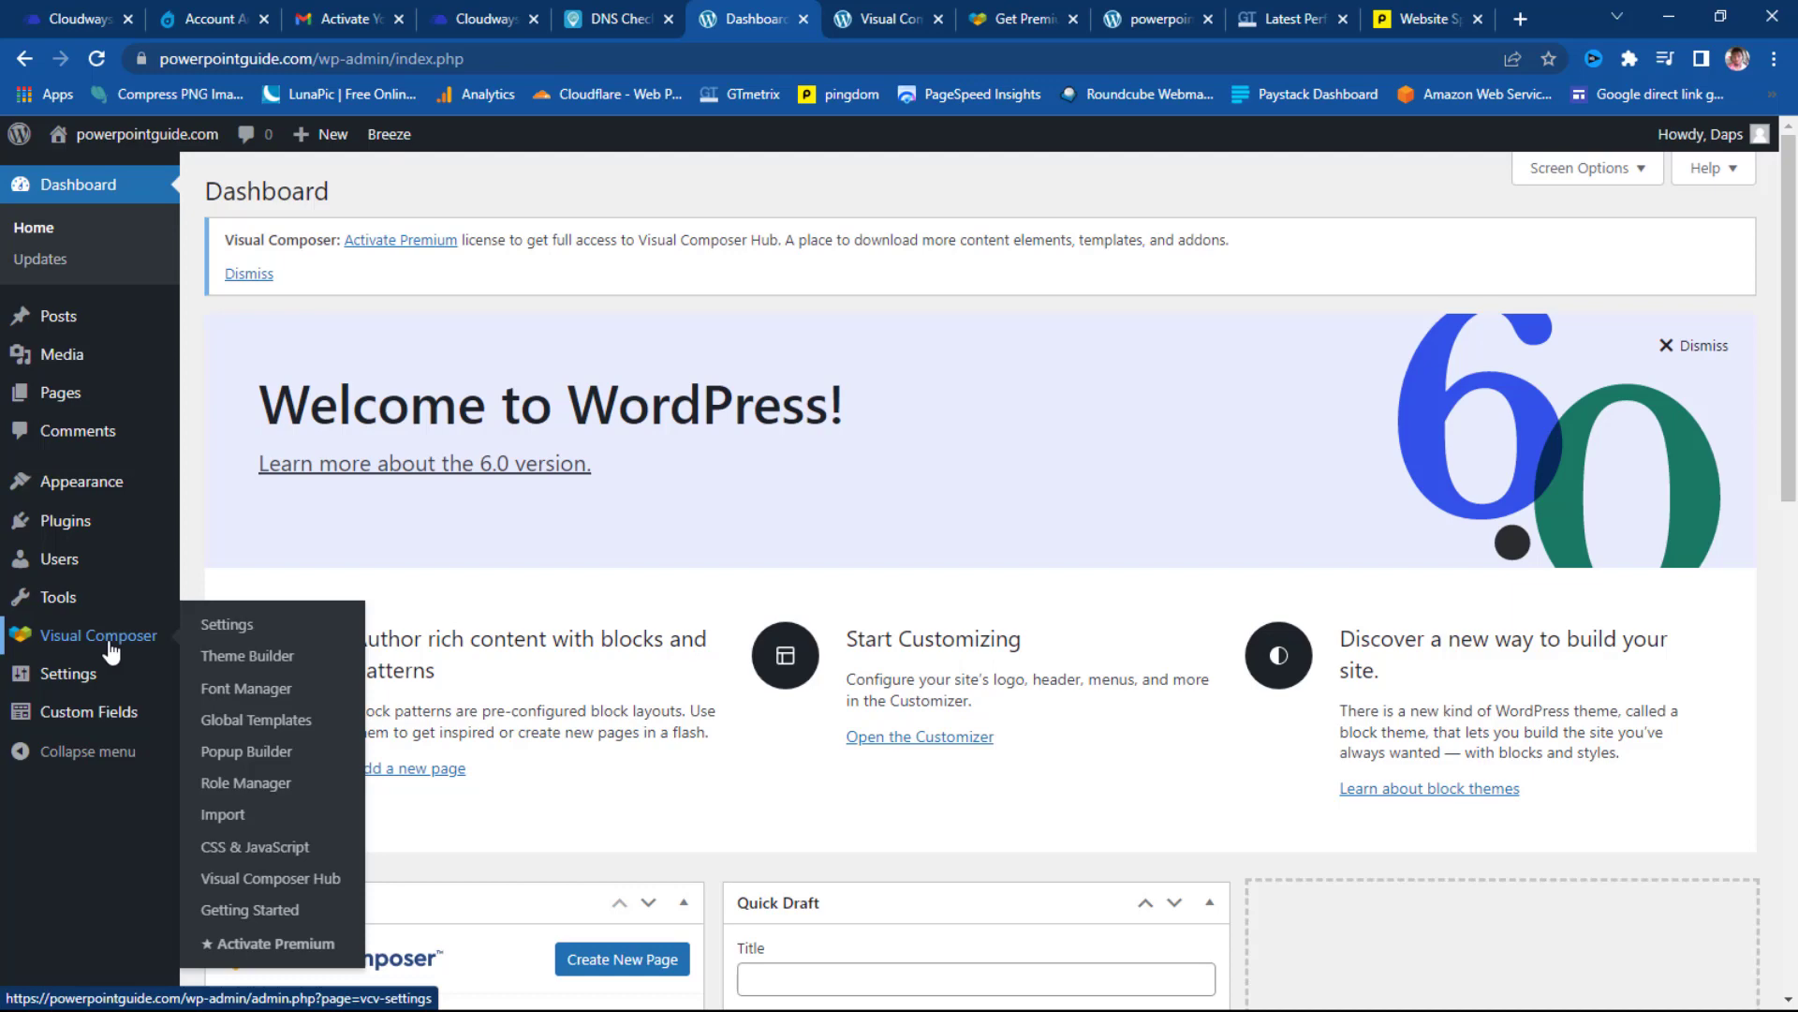
{"action": "left_click", "coordinate": [232, 626]}
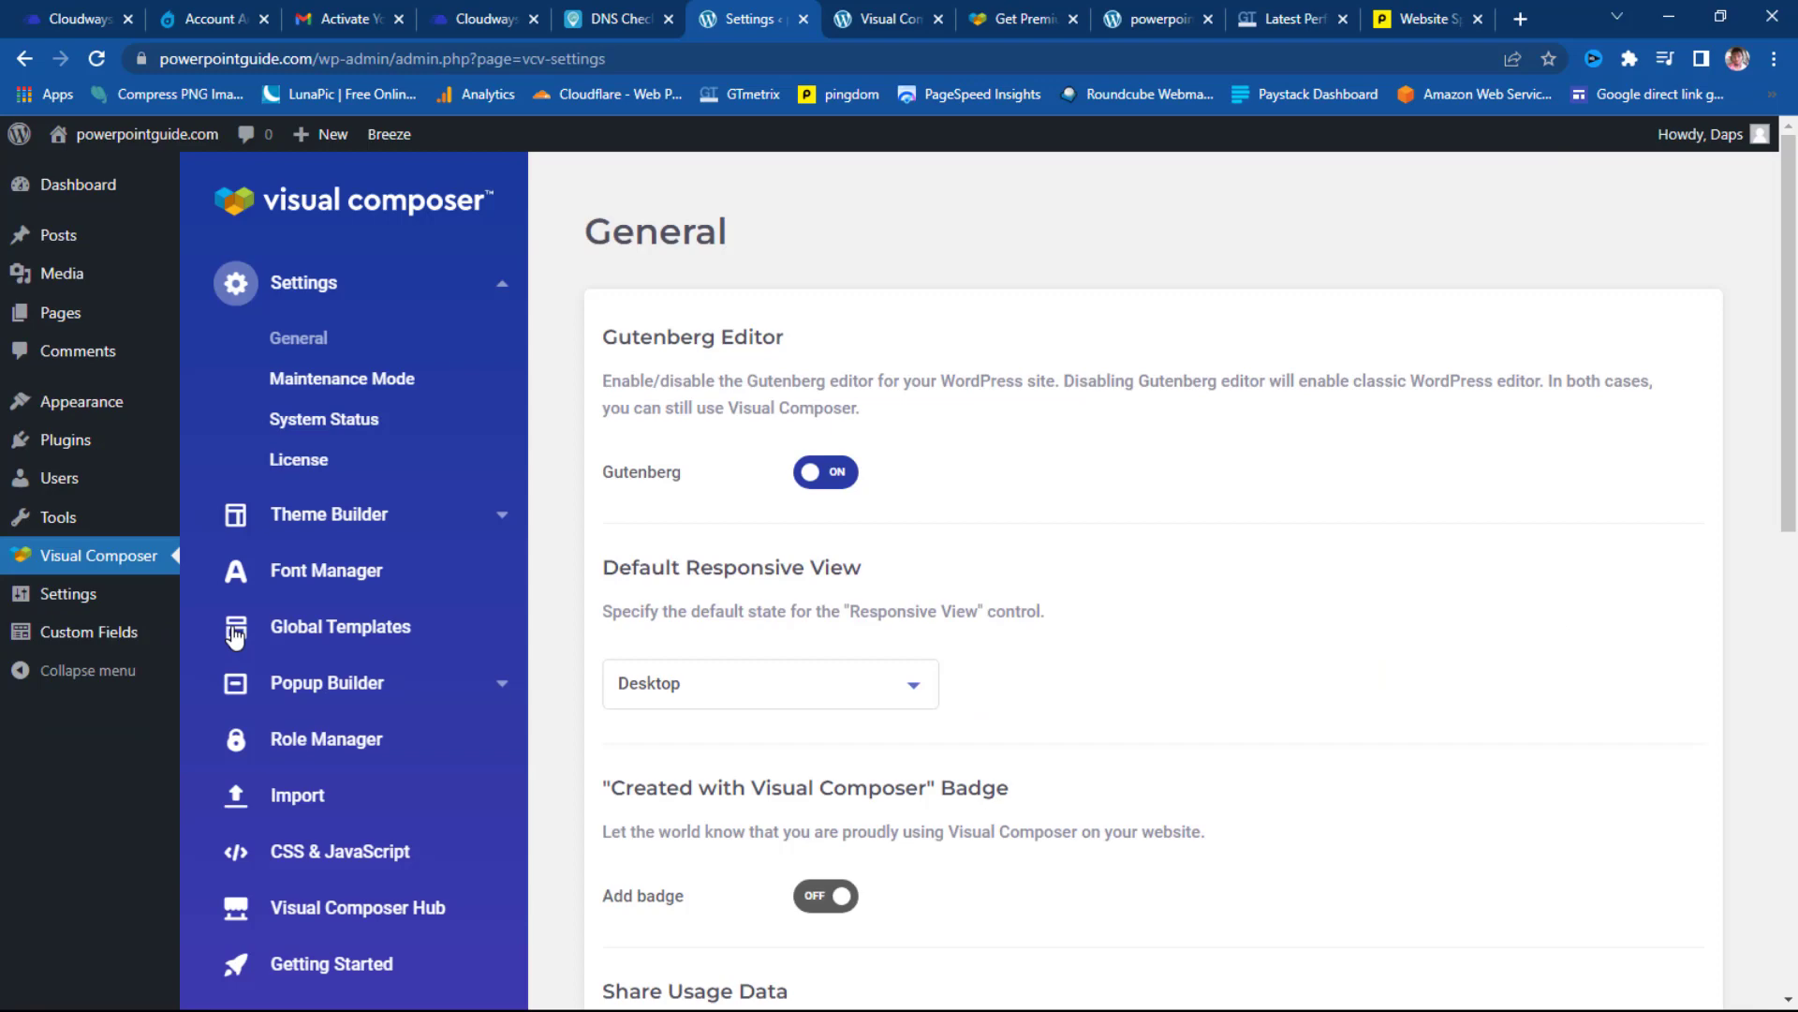
{"action": "scroll", "coordinate": [1087, 433], "scroll_direction": "down", "scroll_amount": 6}
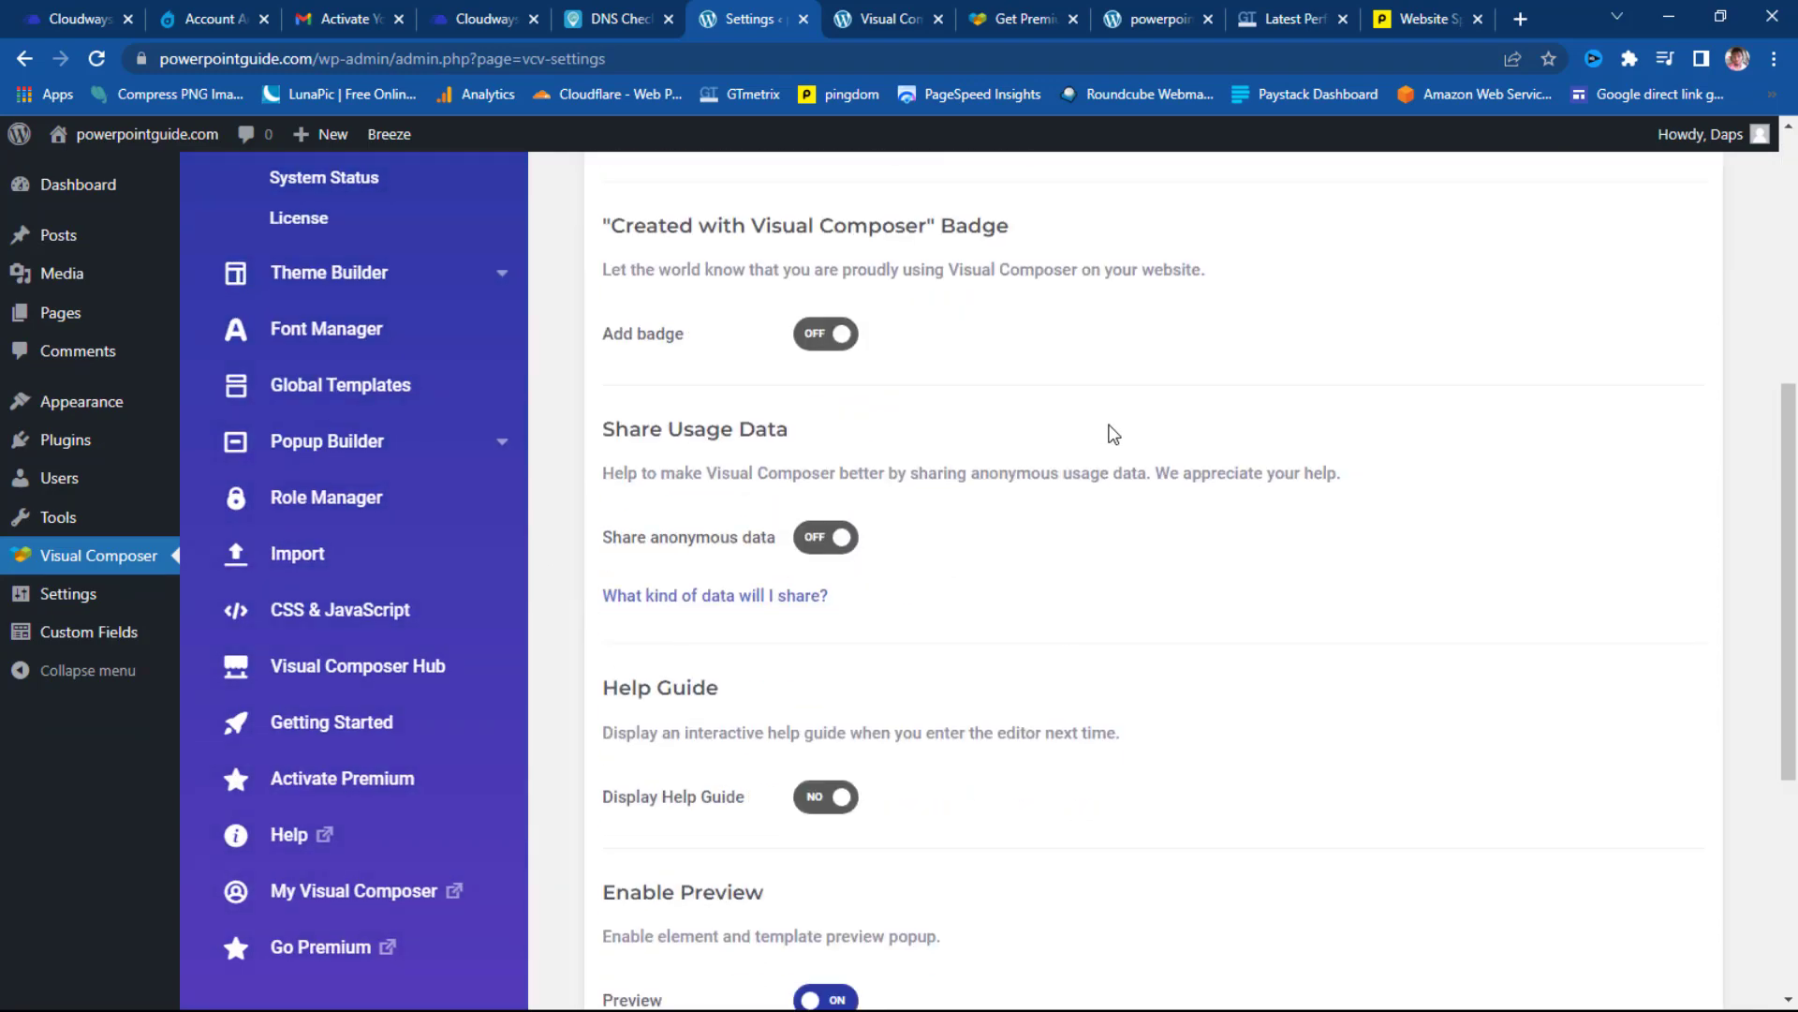
{"action": "scroll", "coordinate": [1113, 433], "scroll_direction": "down", "scroll_amount": 5}
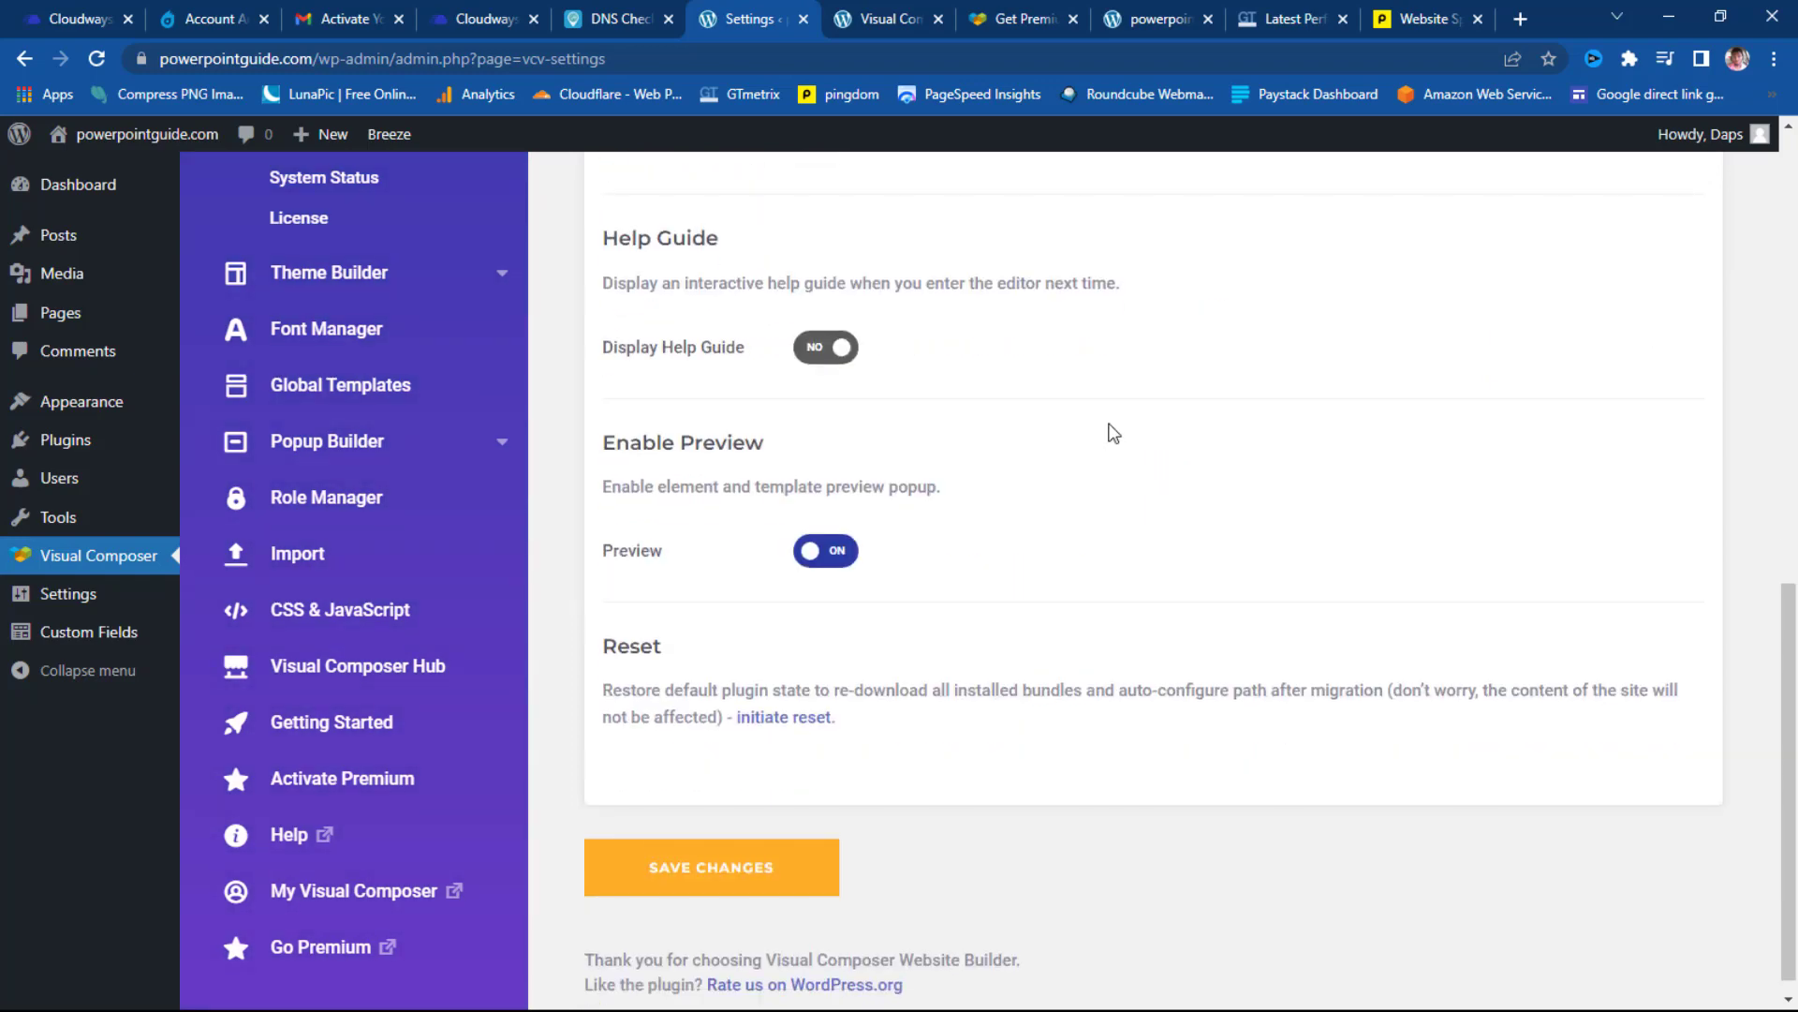
{"action": "scroll", "coordinate": [1113, 434], "scroll_direction": "up", "scroll_amount": 10}
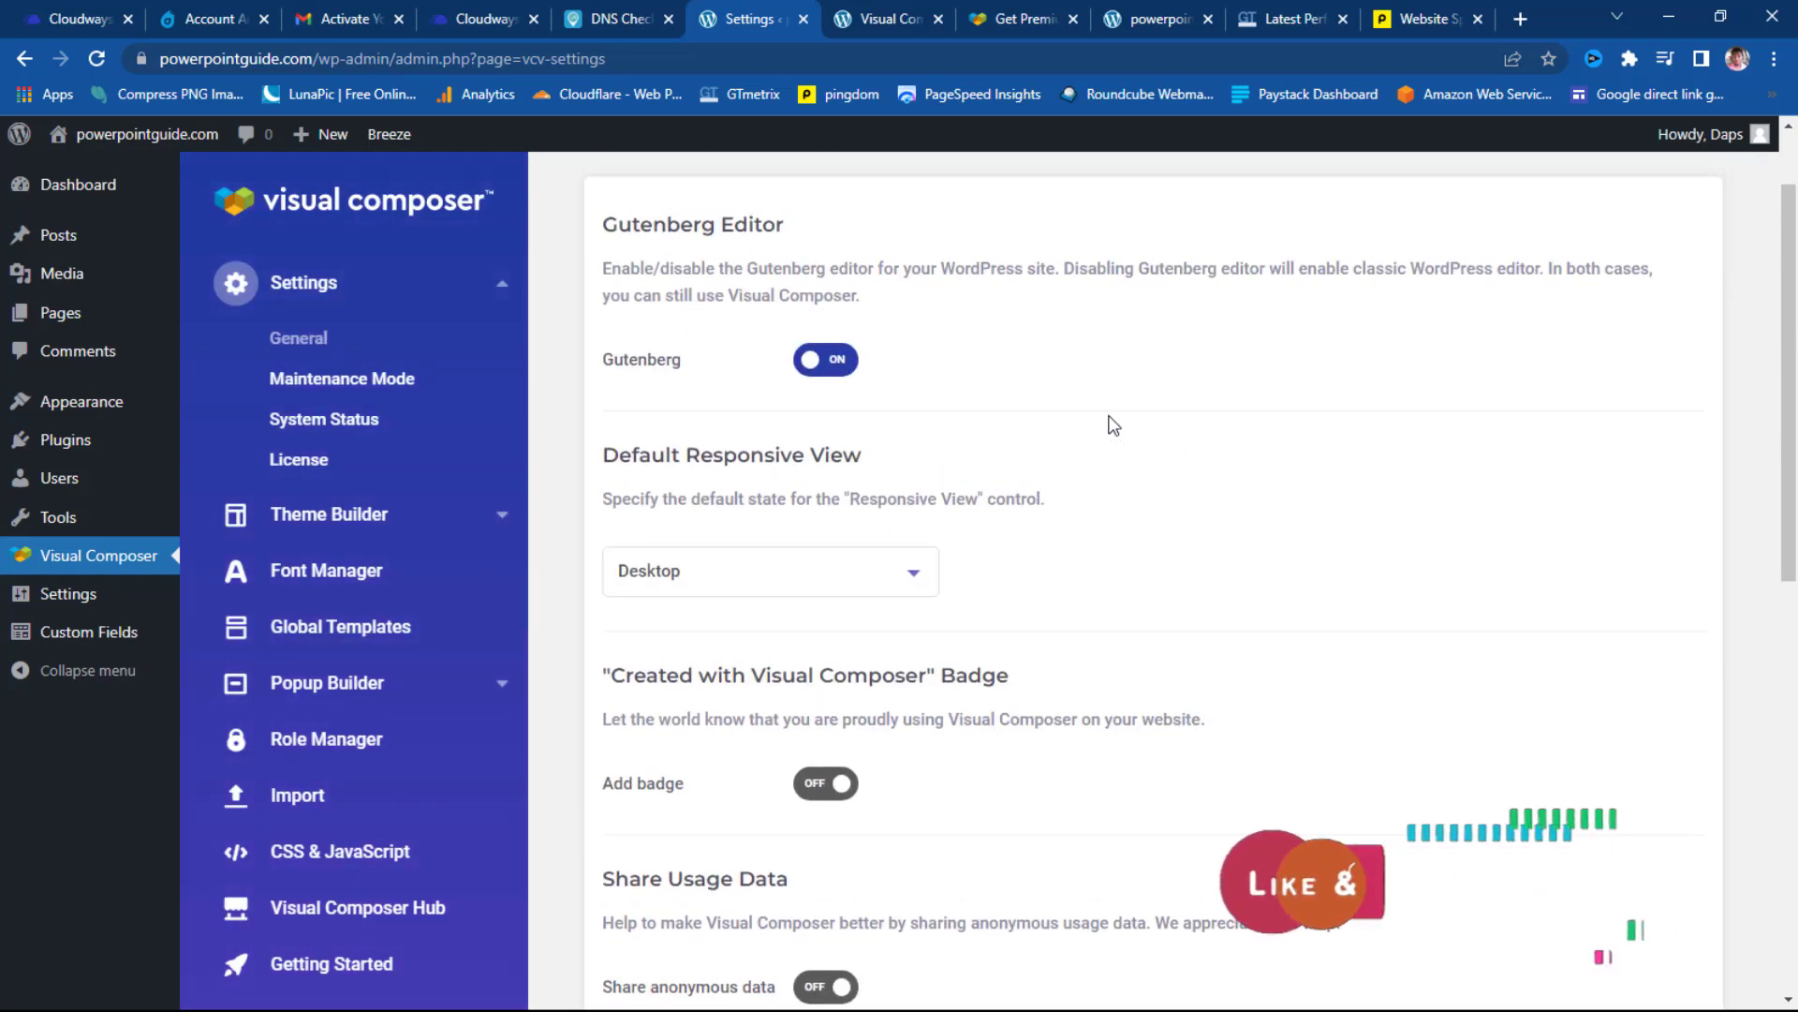
Turn Maintenance Mode on, check its page dropdown, turn it off, then head to Theme Builder
{"action": "left_click", "coordinate": [340, 384]}
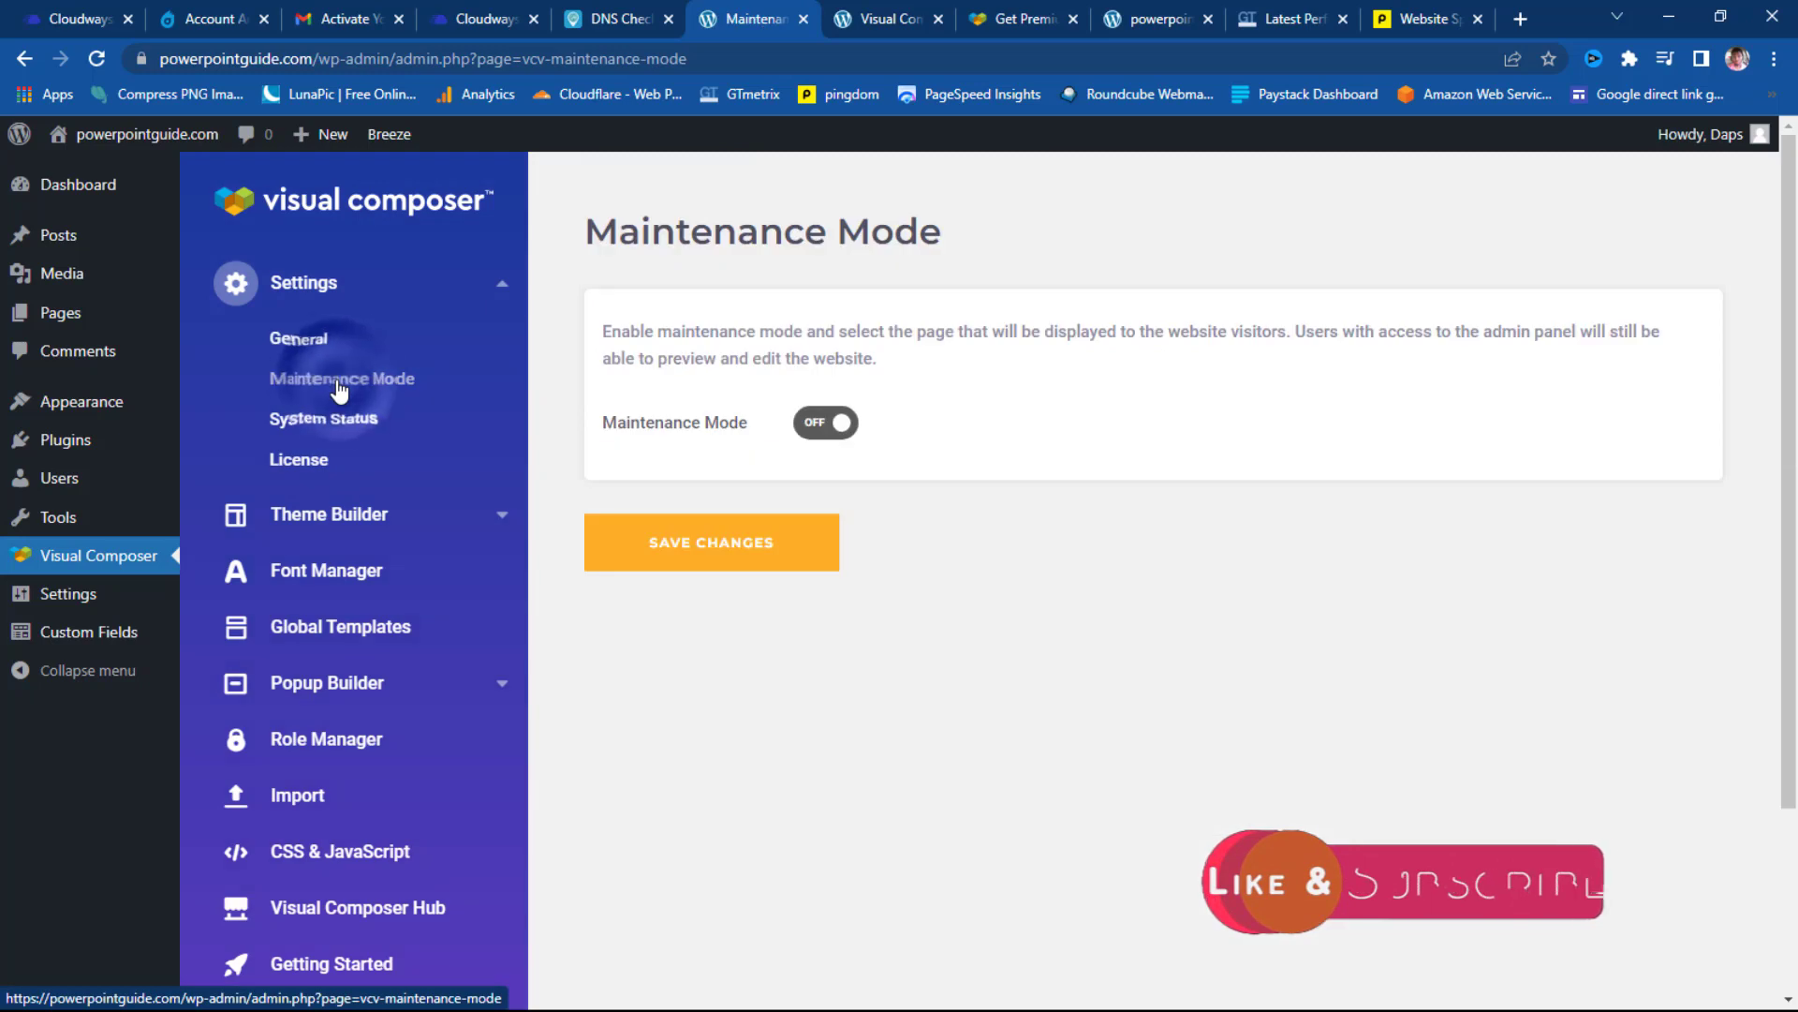
{"action": "left_click", "coordinate": [820, 426]}
{"action": "left_click", "coordinate": [1078, 515]}
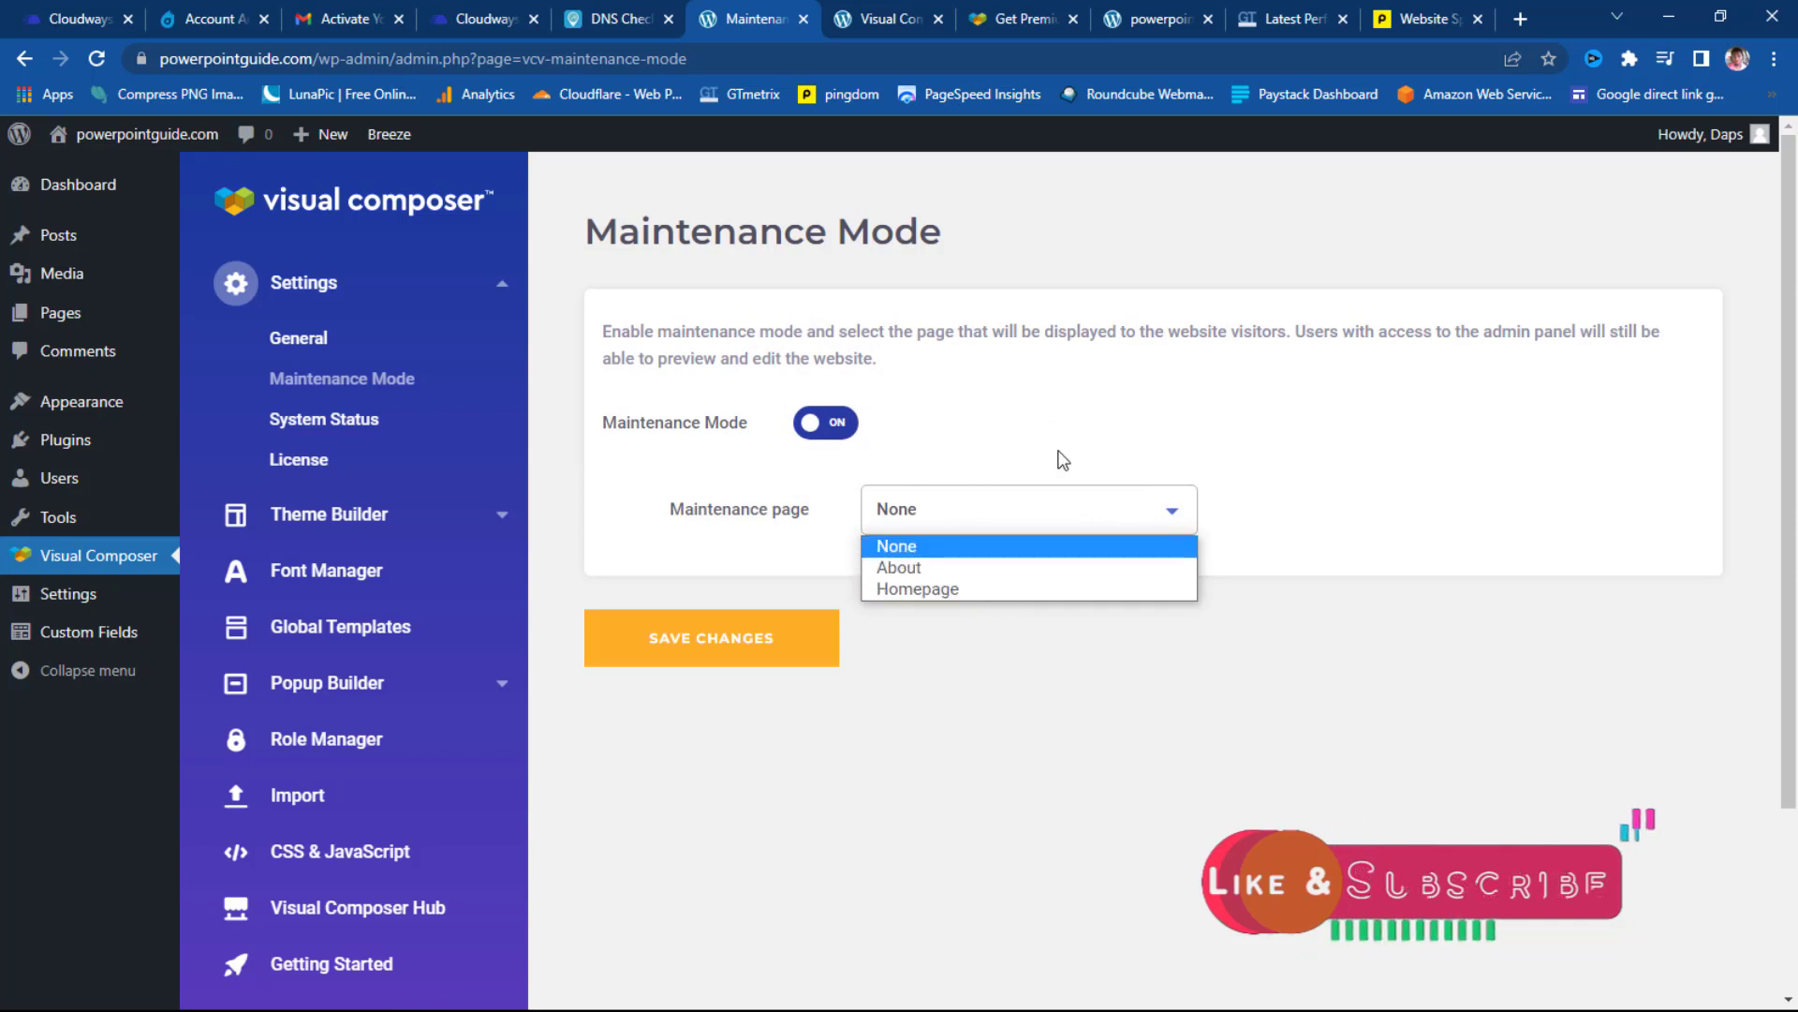
{"action": "left_click", "coordinate": [825, 422]}
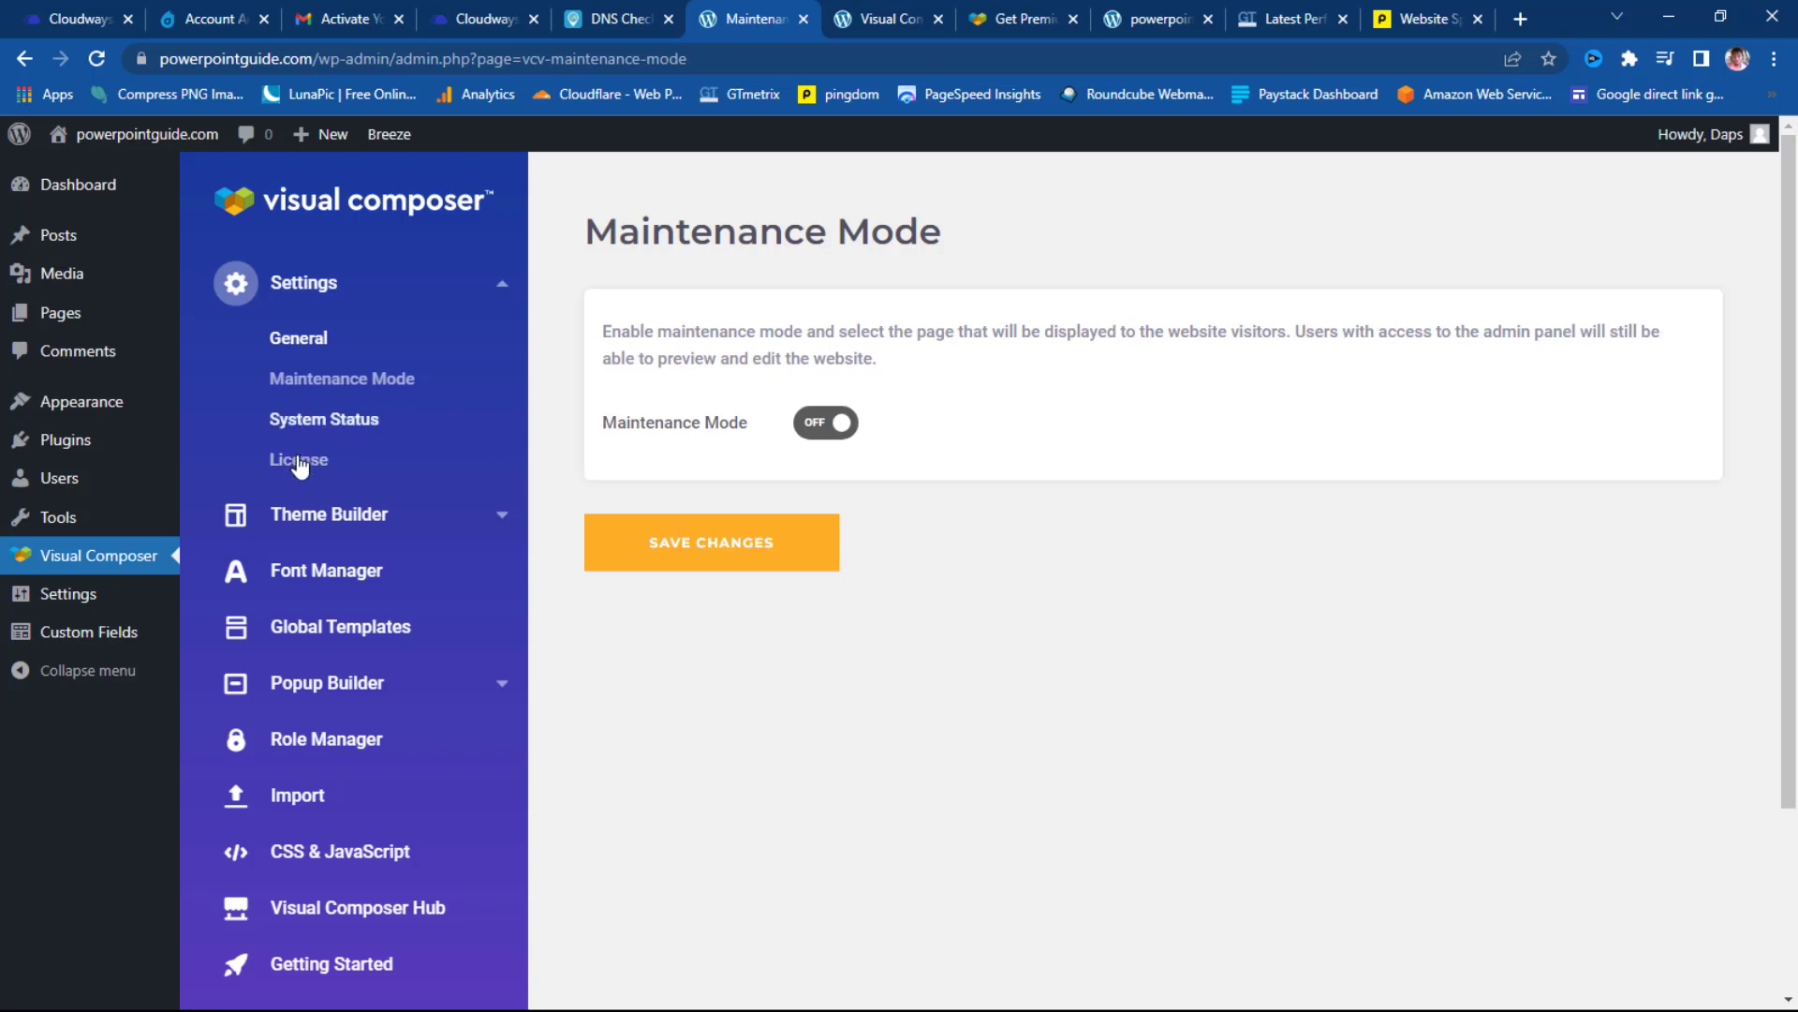
{"action": "scroll", "coordinate": [281, 457], "scroll_direction": "down", "scroll_amount": 1}
{"action": "left_click", "coordinate": [442, 402]}
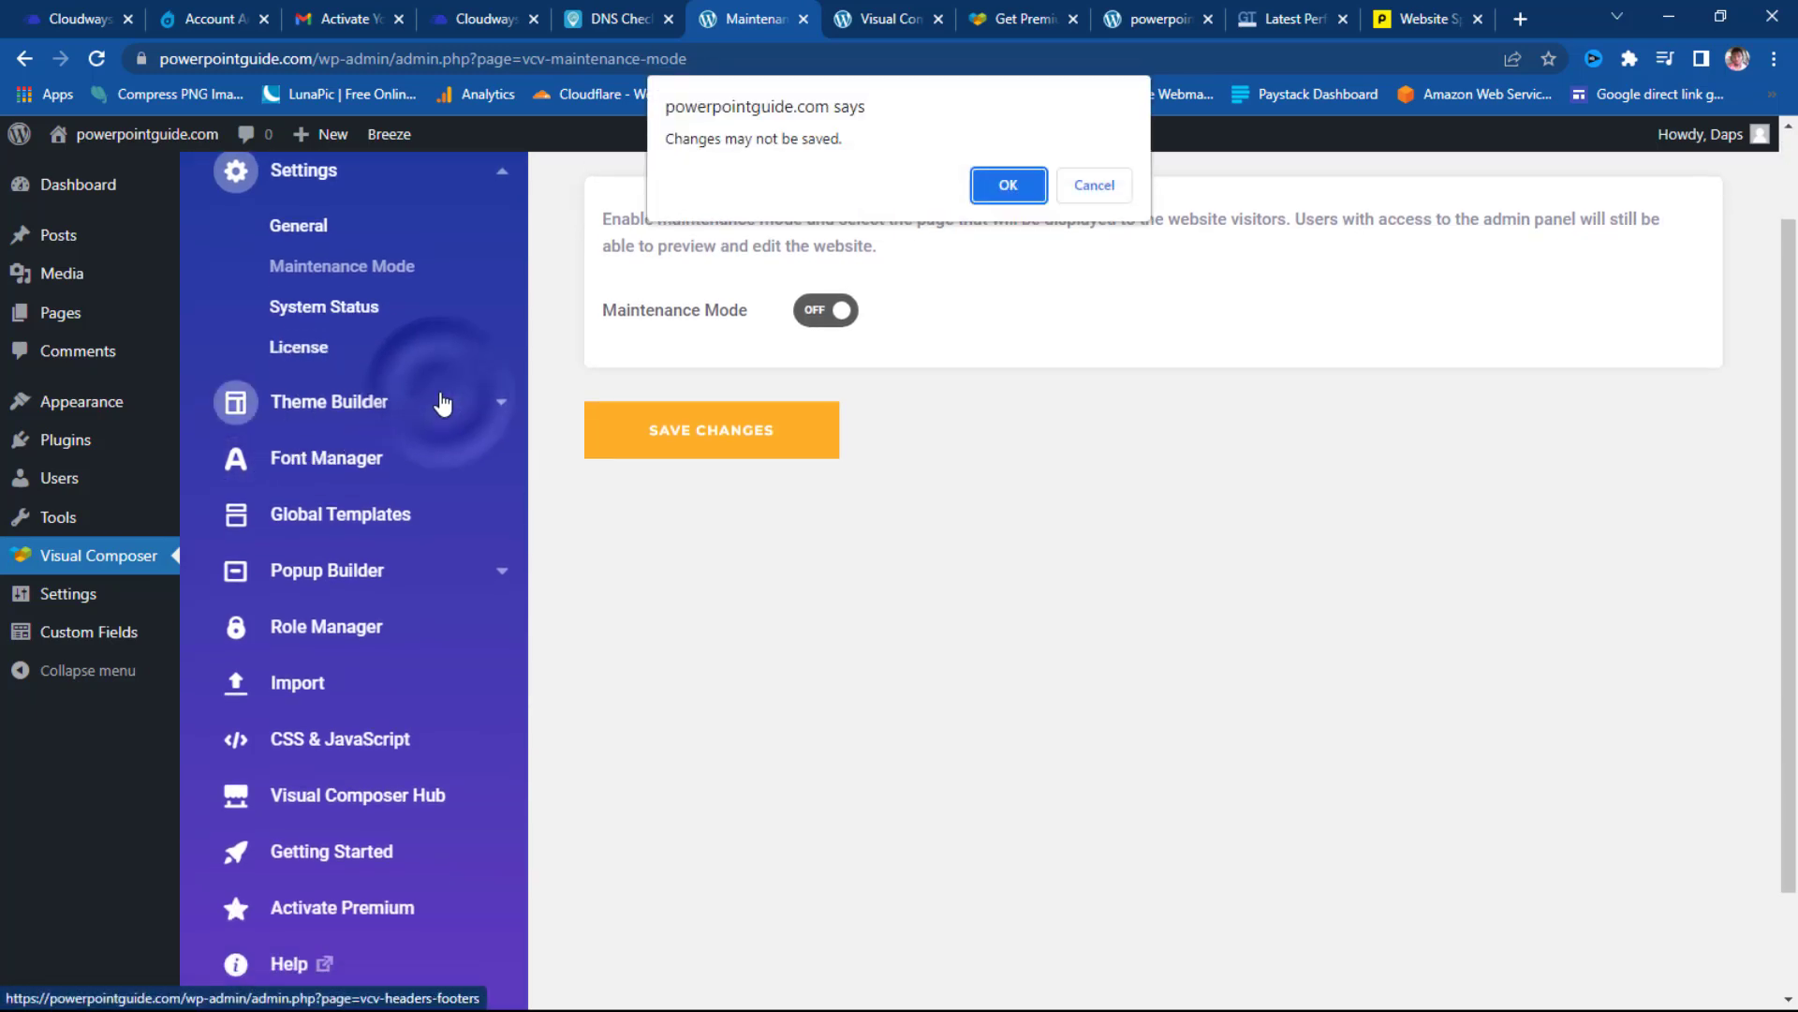
Leave the editor unsaved and set header and footer to sitewide, keeping Header at None
{"action": "left_click", "coordinate": [1023, 185]}
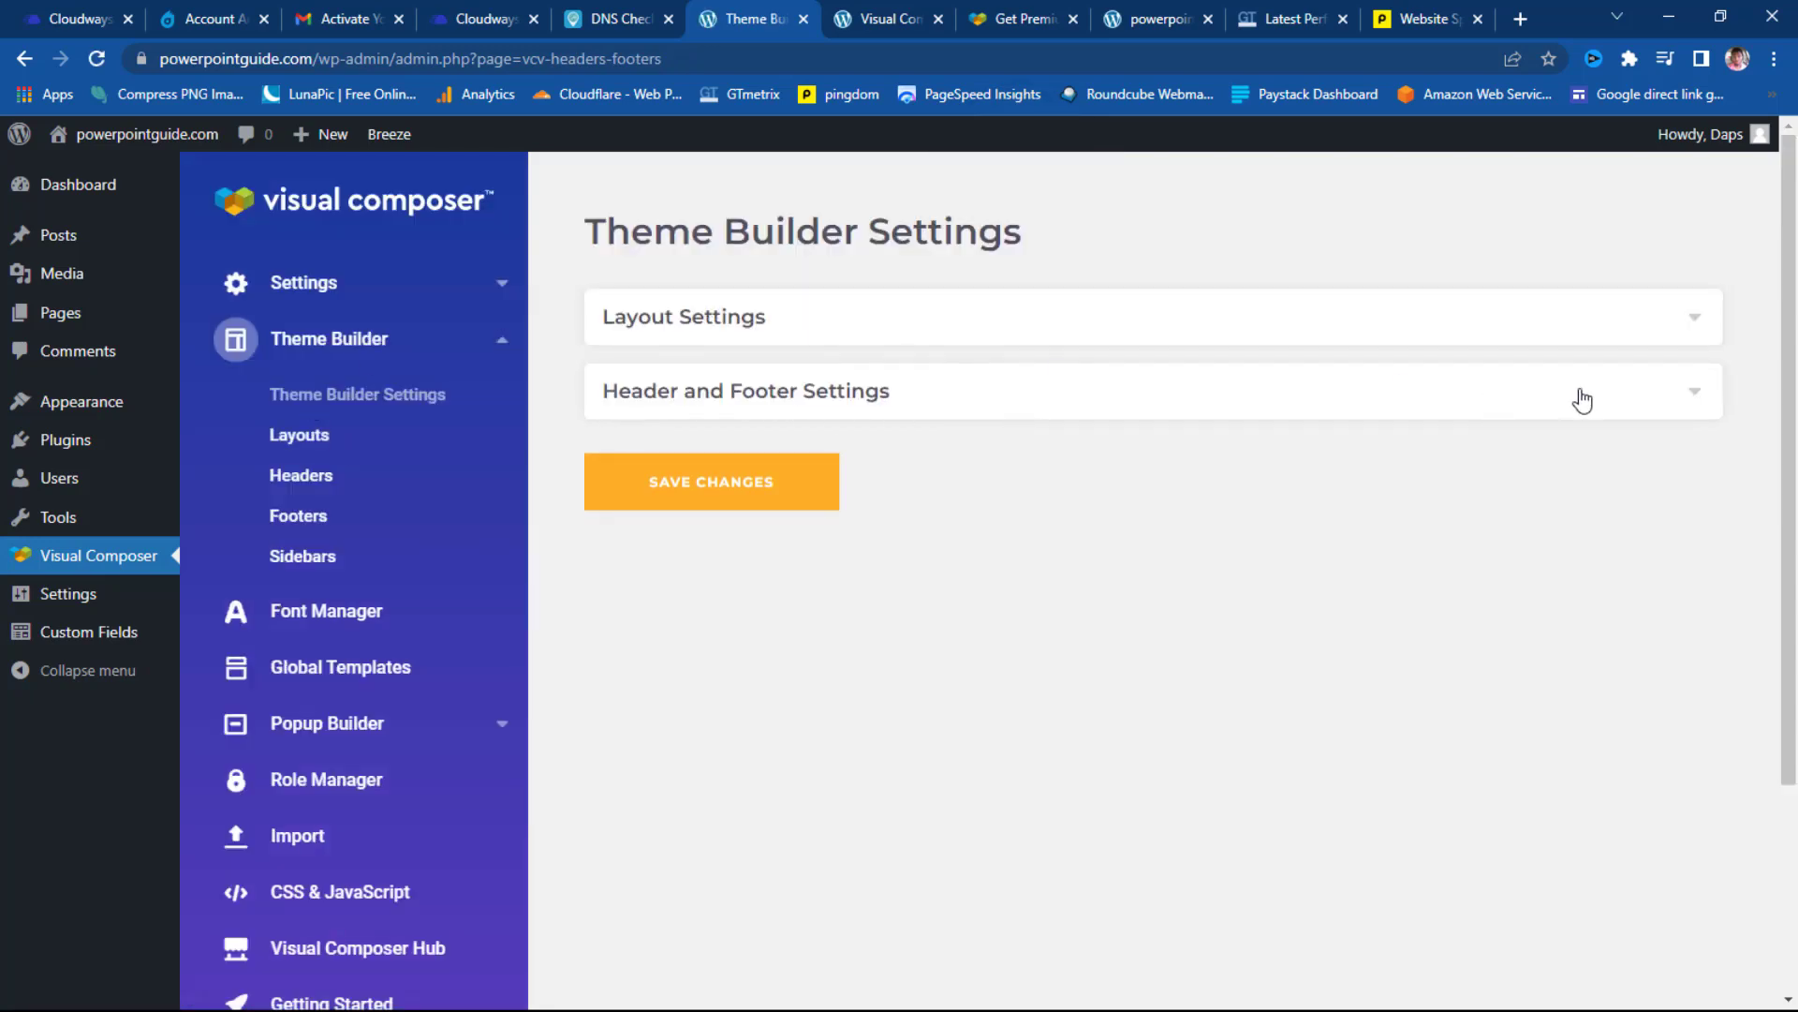
{"action": "left_click", "coordinate": [1619, 397]}
{"action": "left_click", "coordinate": [960, 561]}
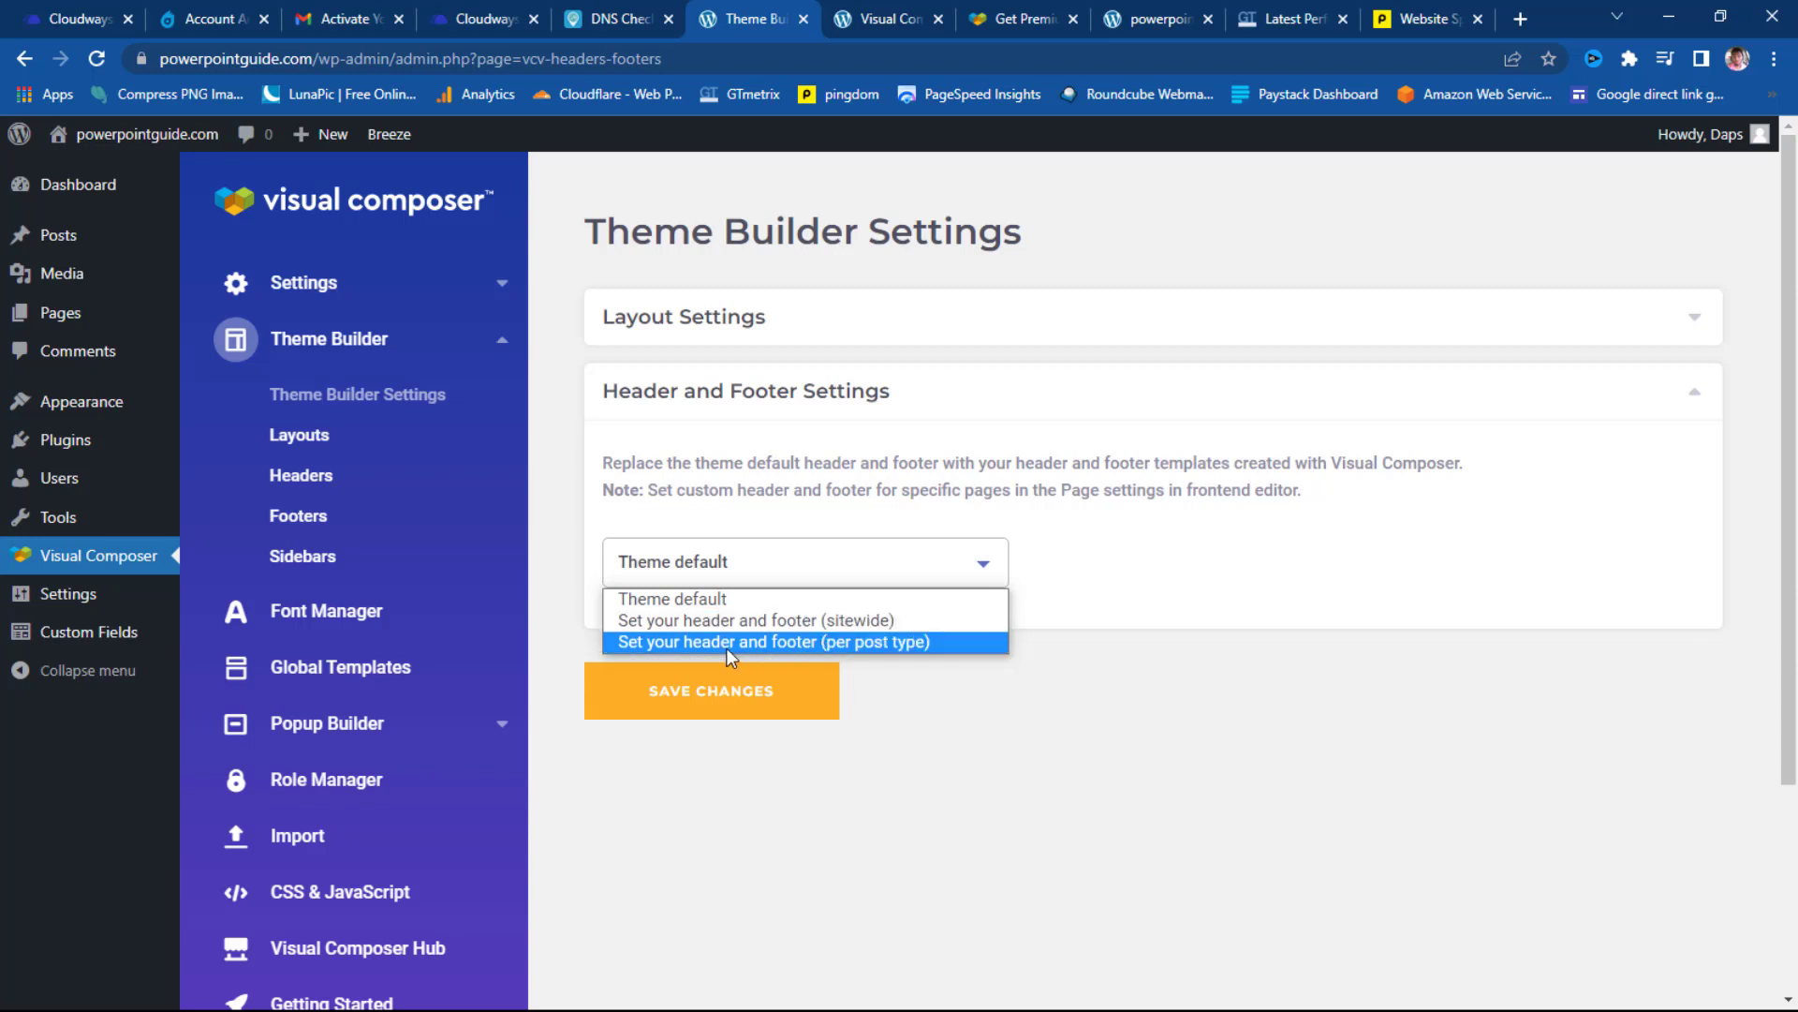
{"action": "left_click", "coordinate": [830, 620]}
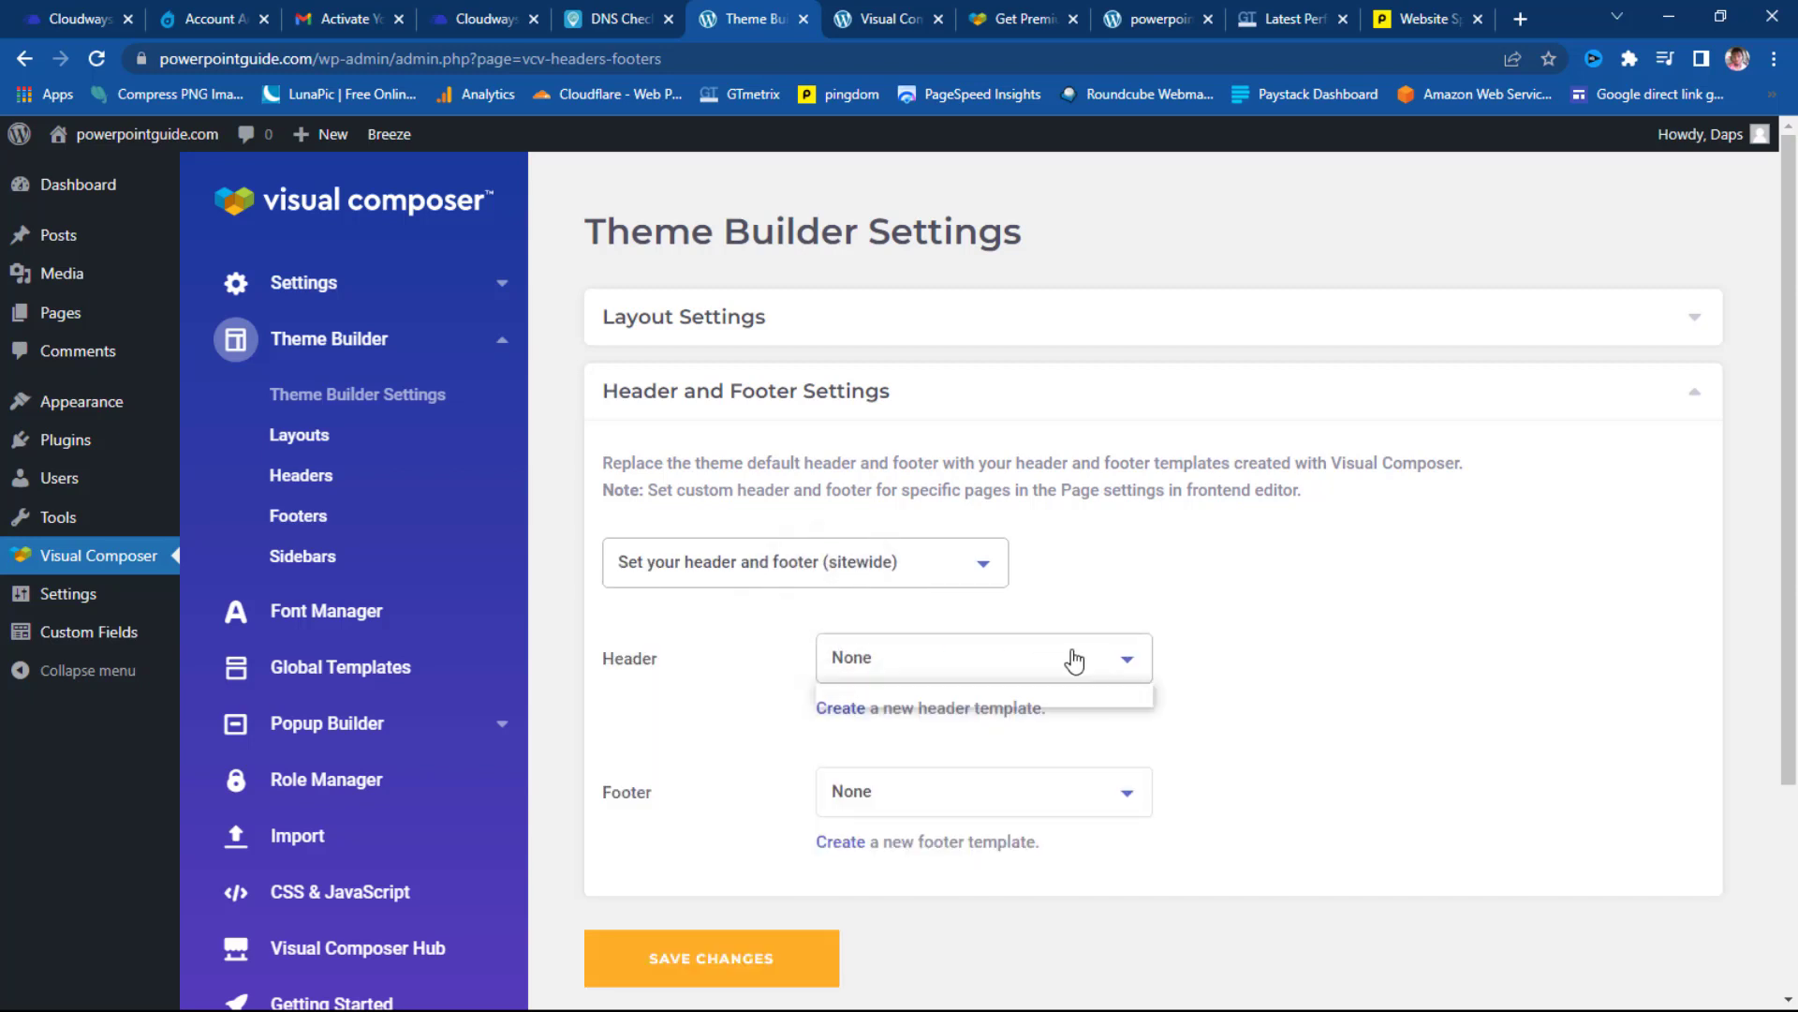
{"action": "left_click", "coordinate": [1076, 661]}
{"action": "left_click", "coordinate": [1074, 663]}
{"action": "left_click", "coordinate": [1071, 665]}
{"action": "left_click", "coordinate": [1072, 665]}
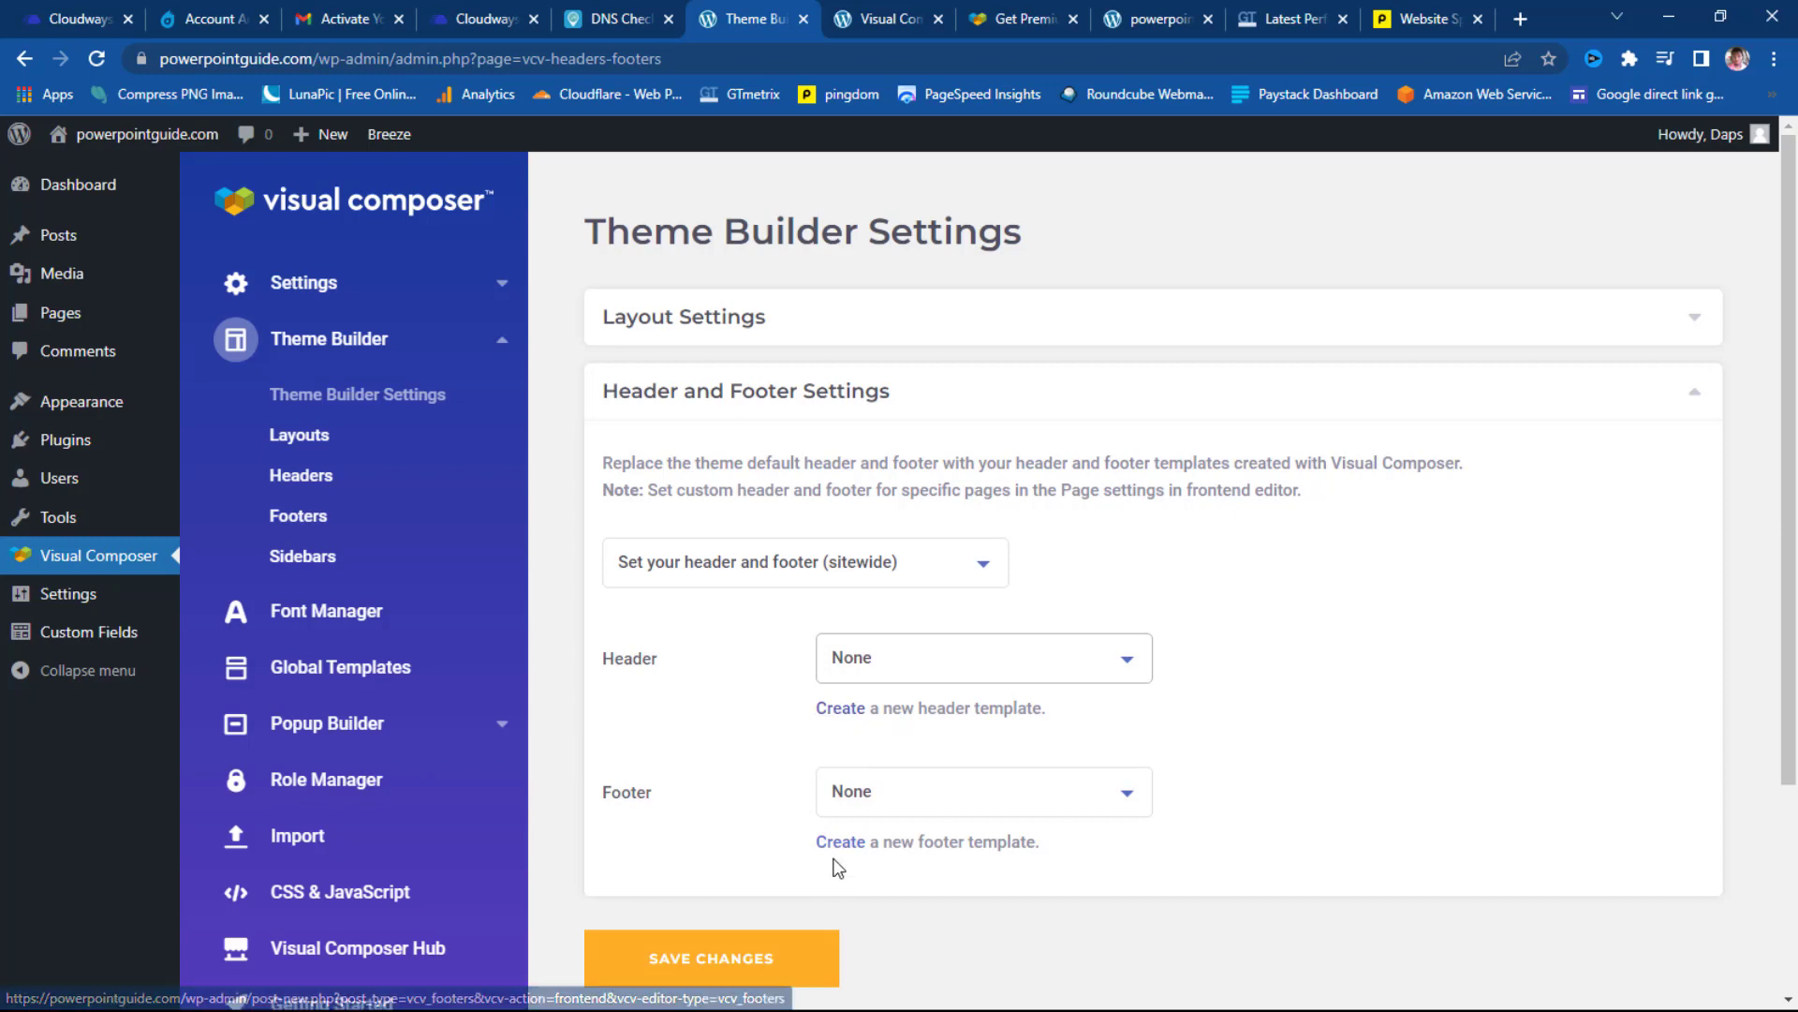
Start a new header template and insert the saved head block into it
{"action": "left_click", "coordinate": [841, 709]}
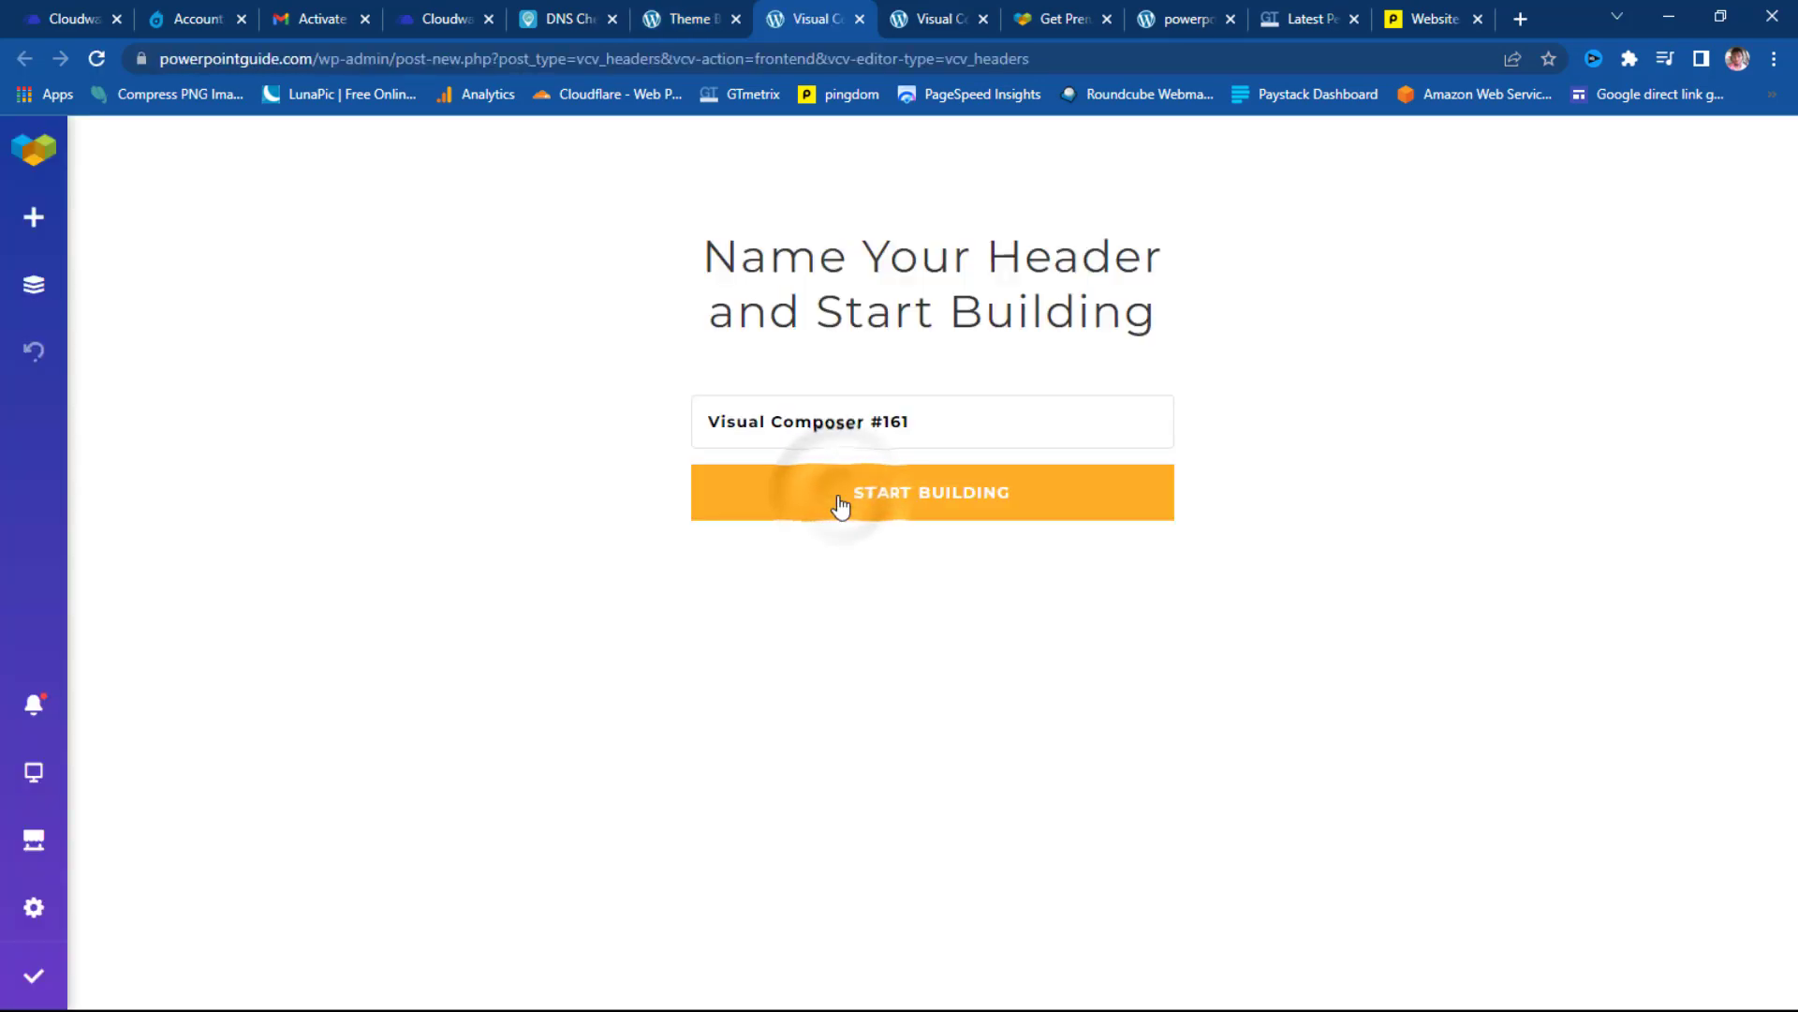
{"action": "left_click", "coordinate": [840, 502]}
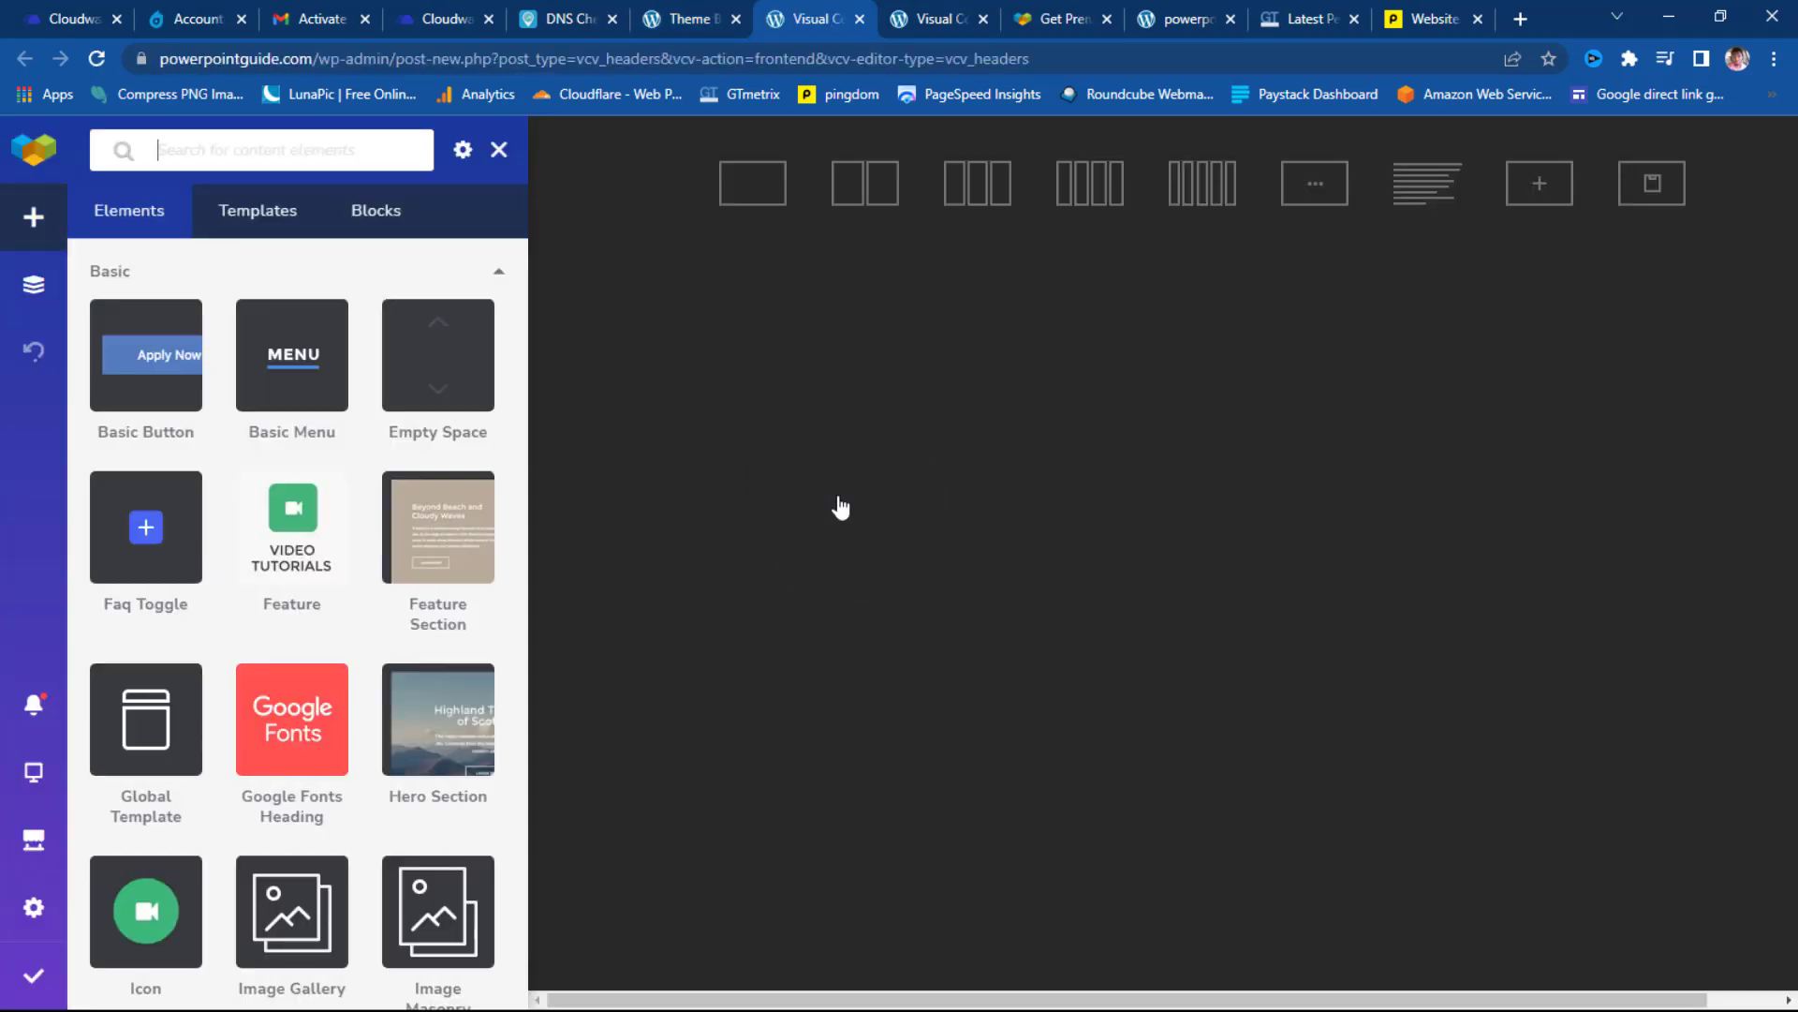
{"action": "left_click", "coordinate": [375, 214]}
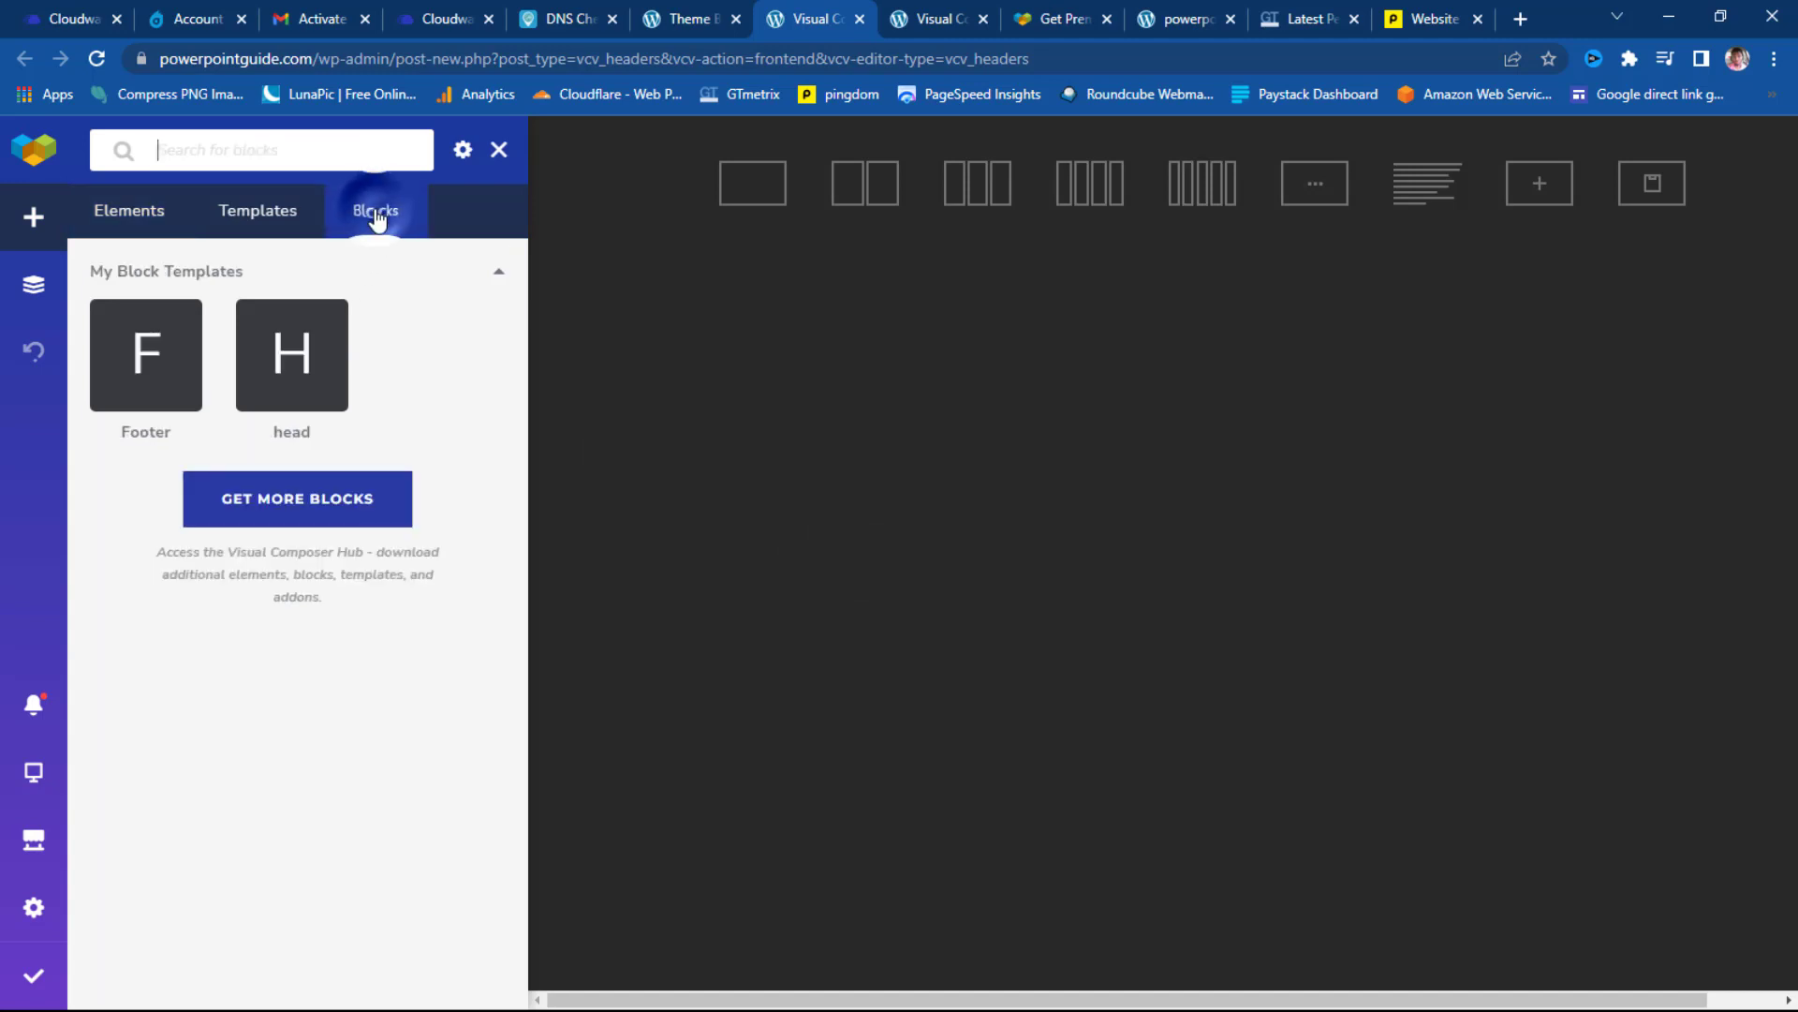
{"action": "left_click", "coordinate": [301, 356]}
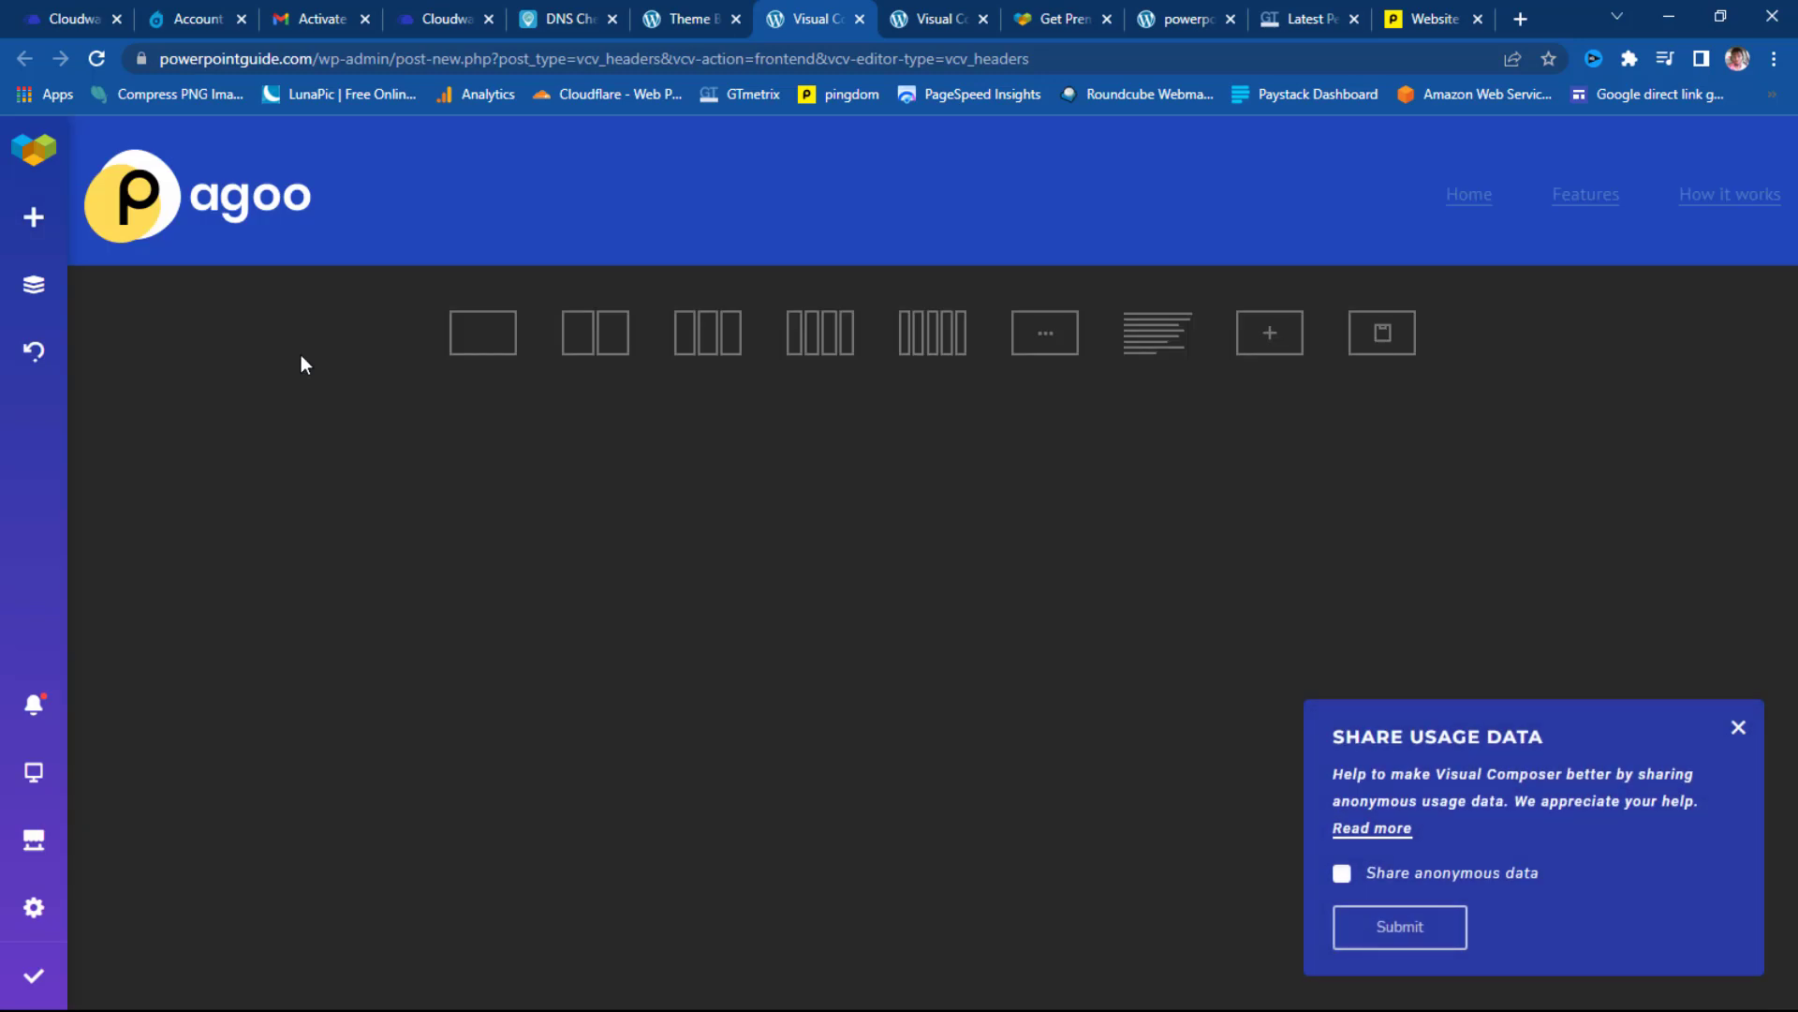
{"action": "left_click", "coordinate": [1739, 729]}
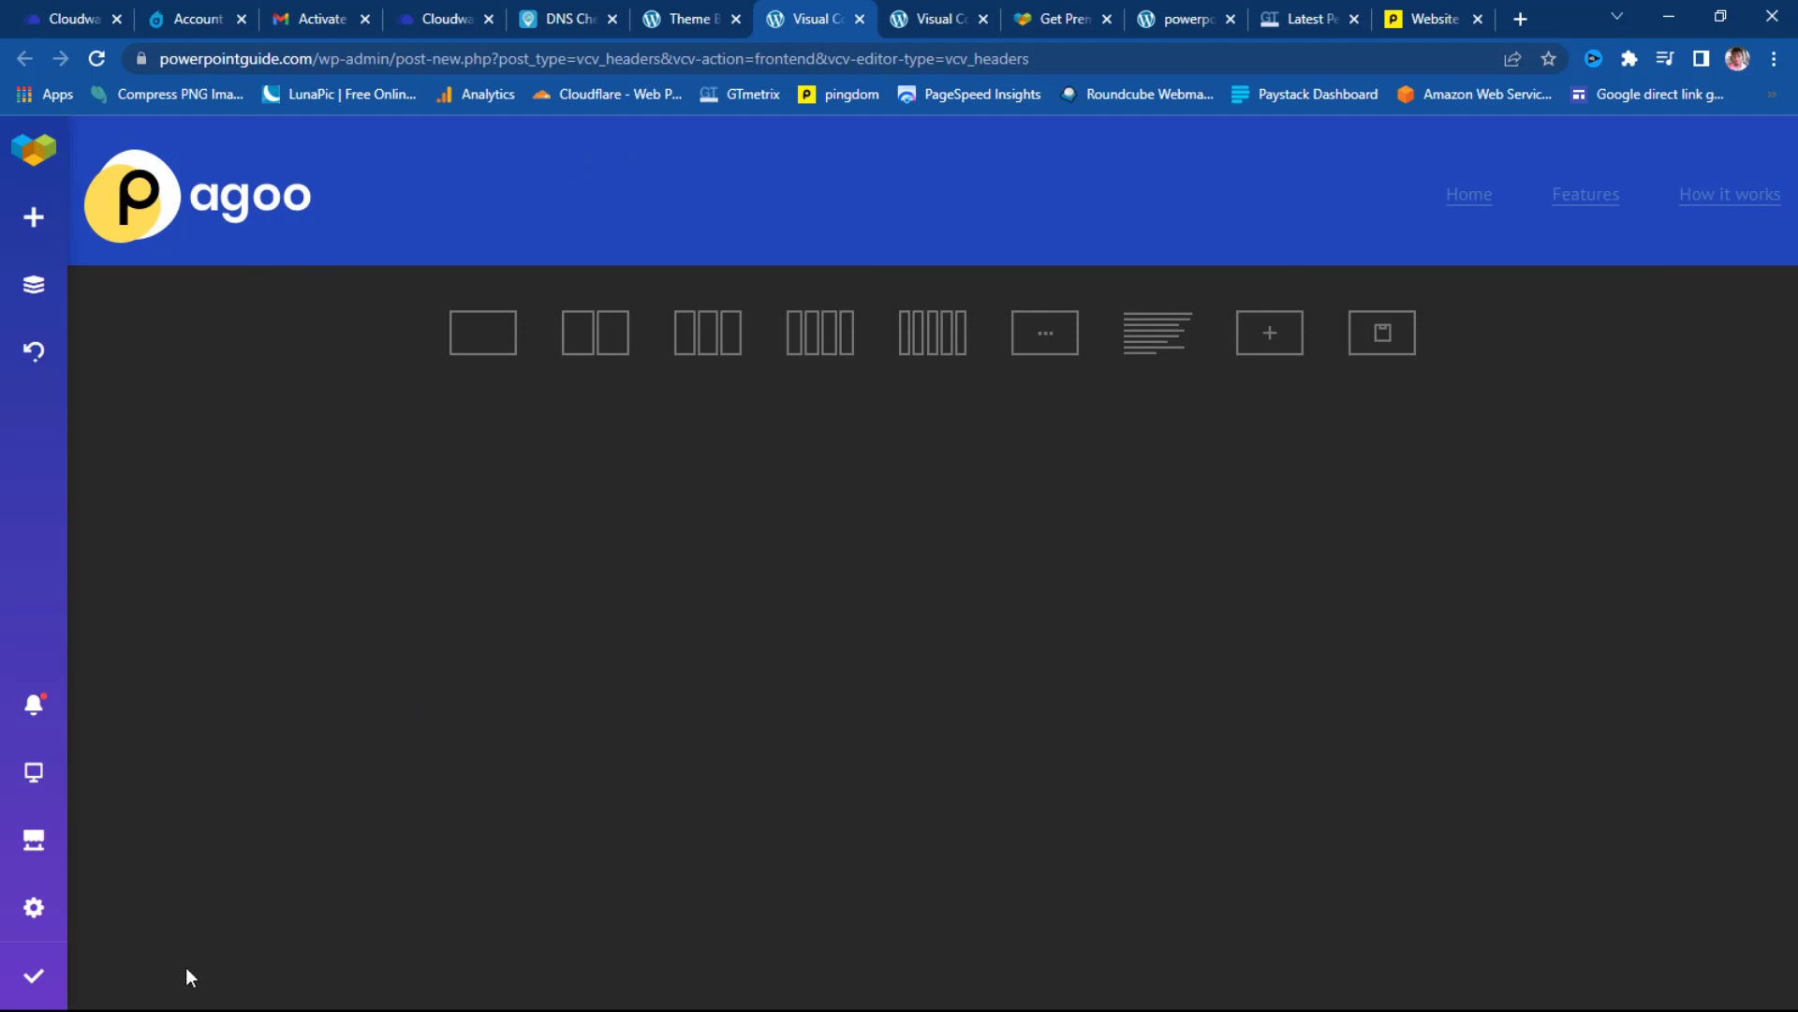
Publish the header template and return to the Theme Builder settings
{"action": "mouse_move", "coordinate": [23, 998]}
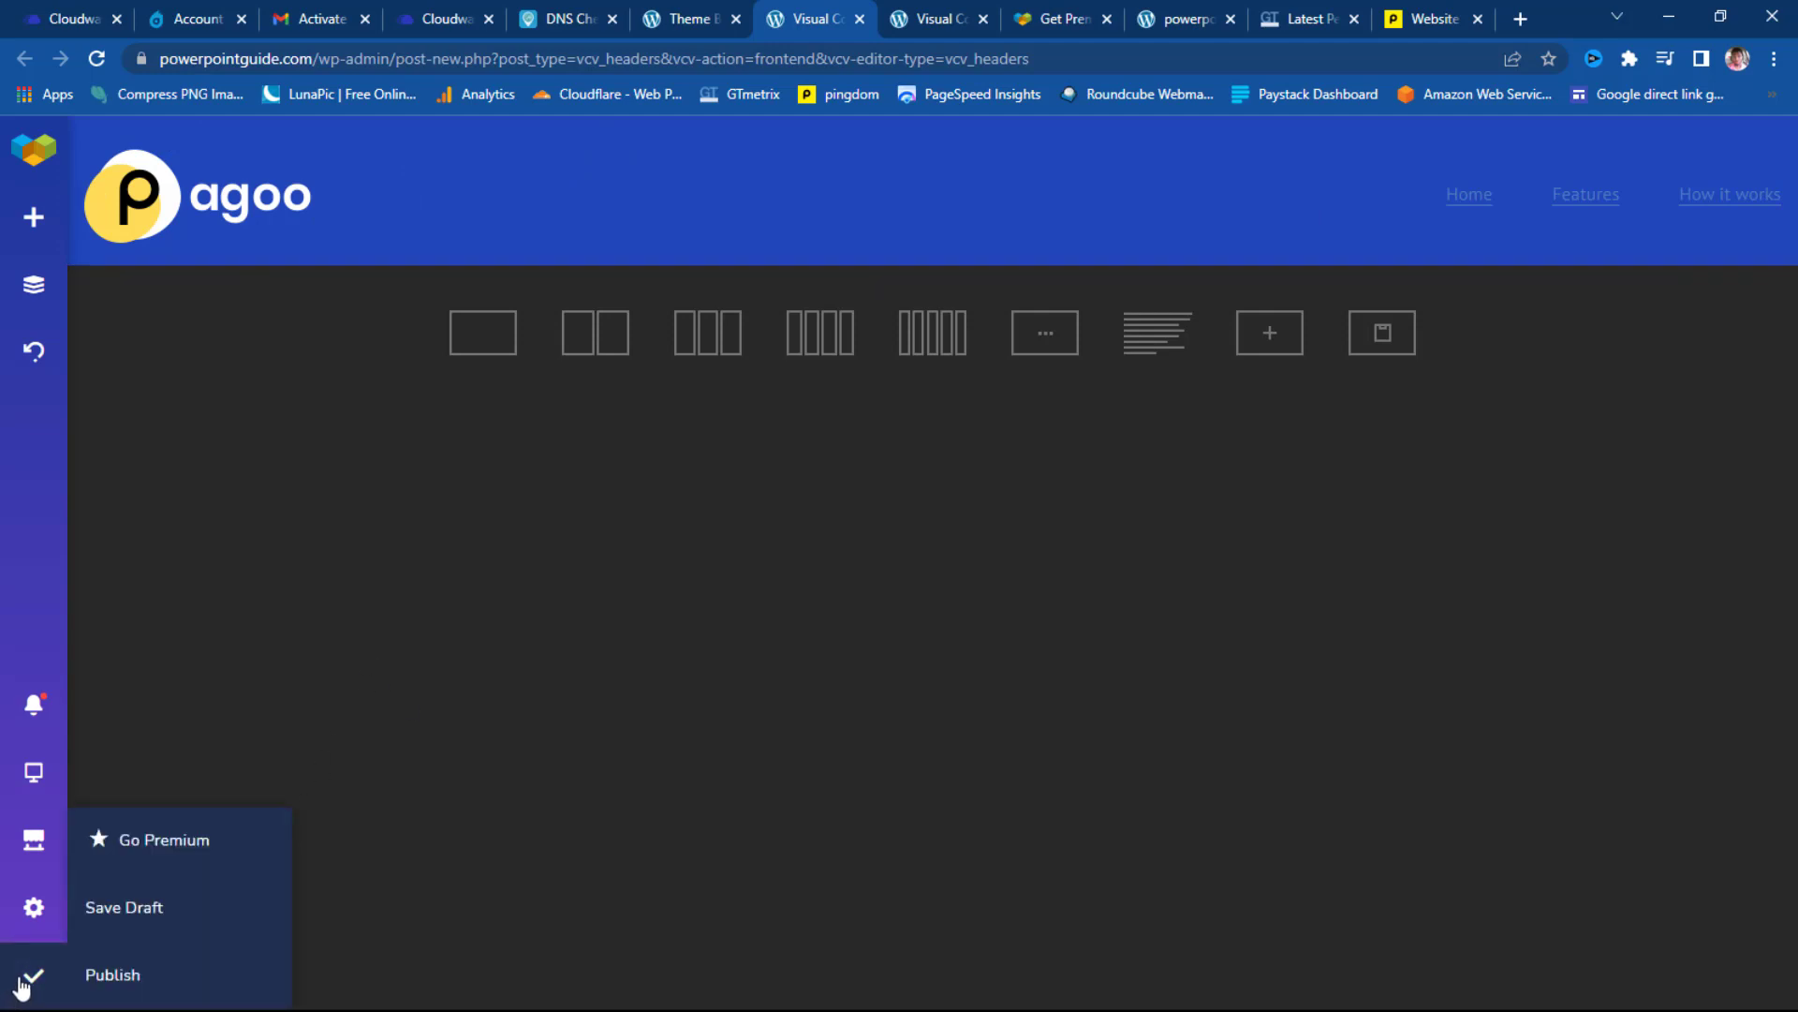
{"action": "left_click", "coordinate": [20, 986]}
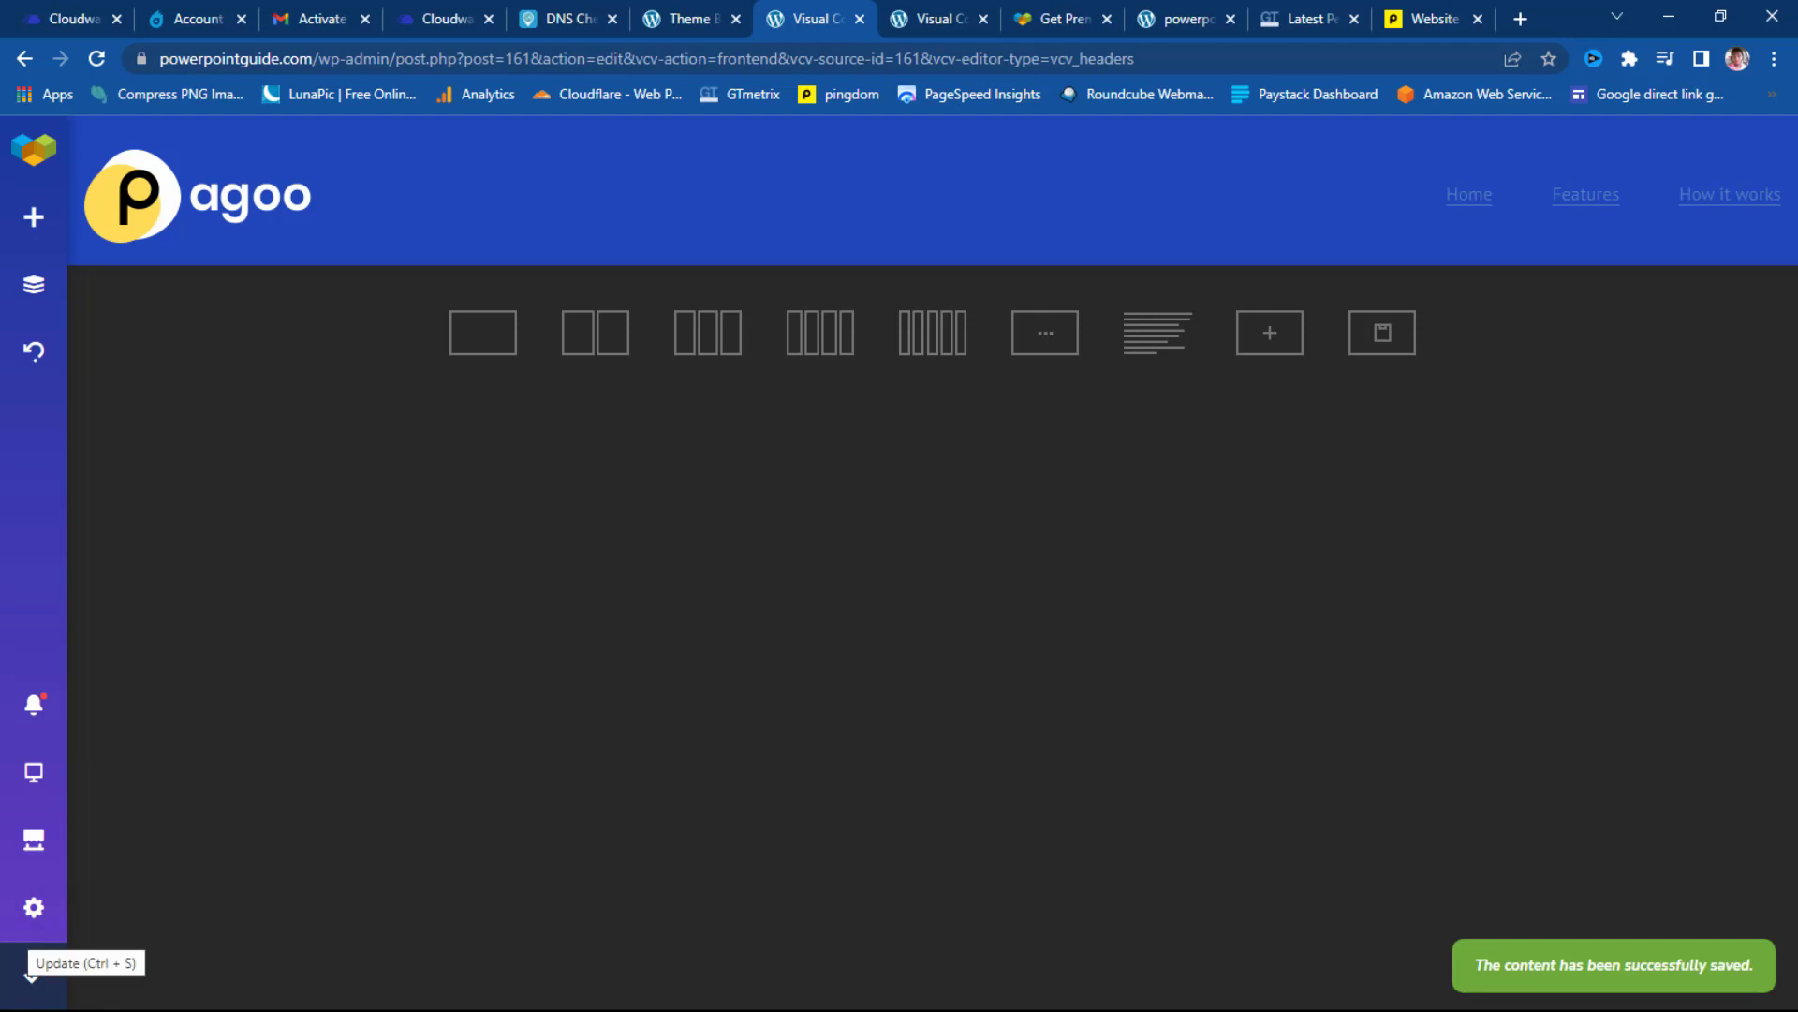
{"action": "mouse_move", "coordinate": [16, 998]}
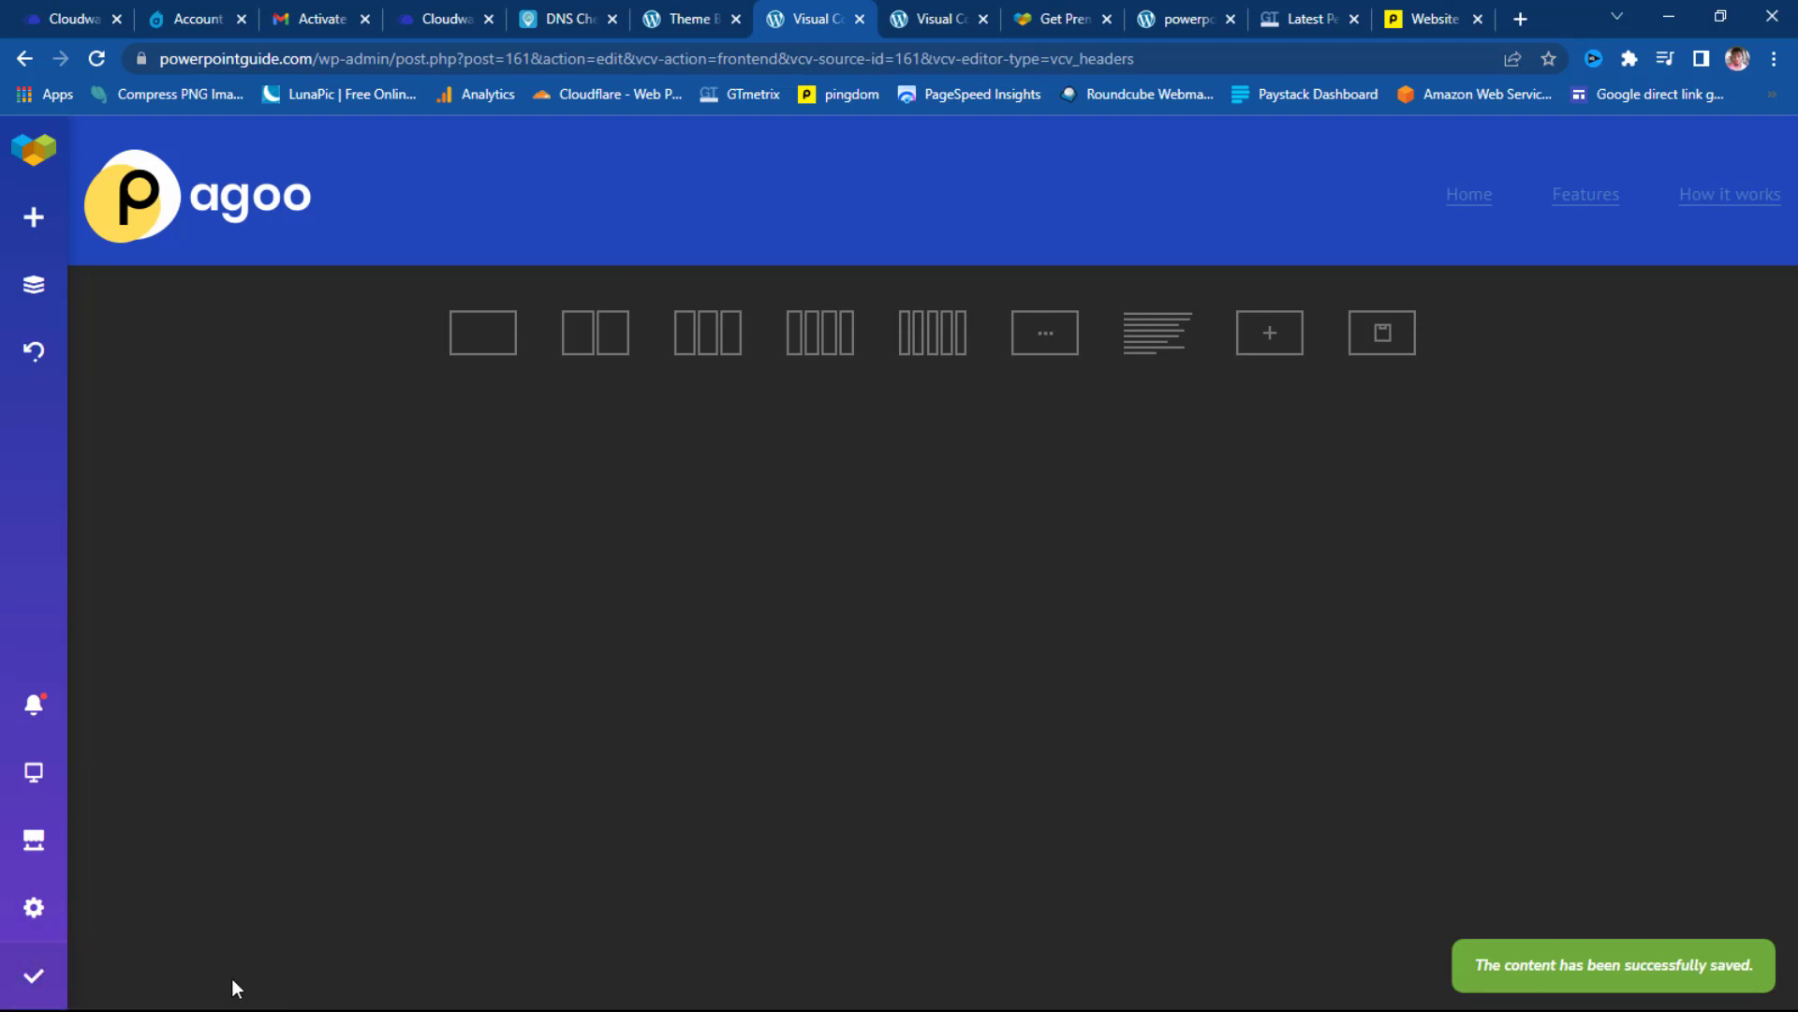
{"action": "left_click", "coordinate": [694, 17]}
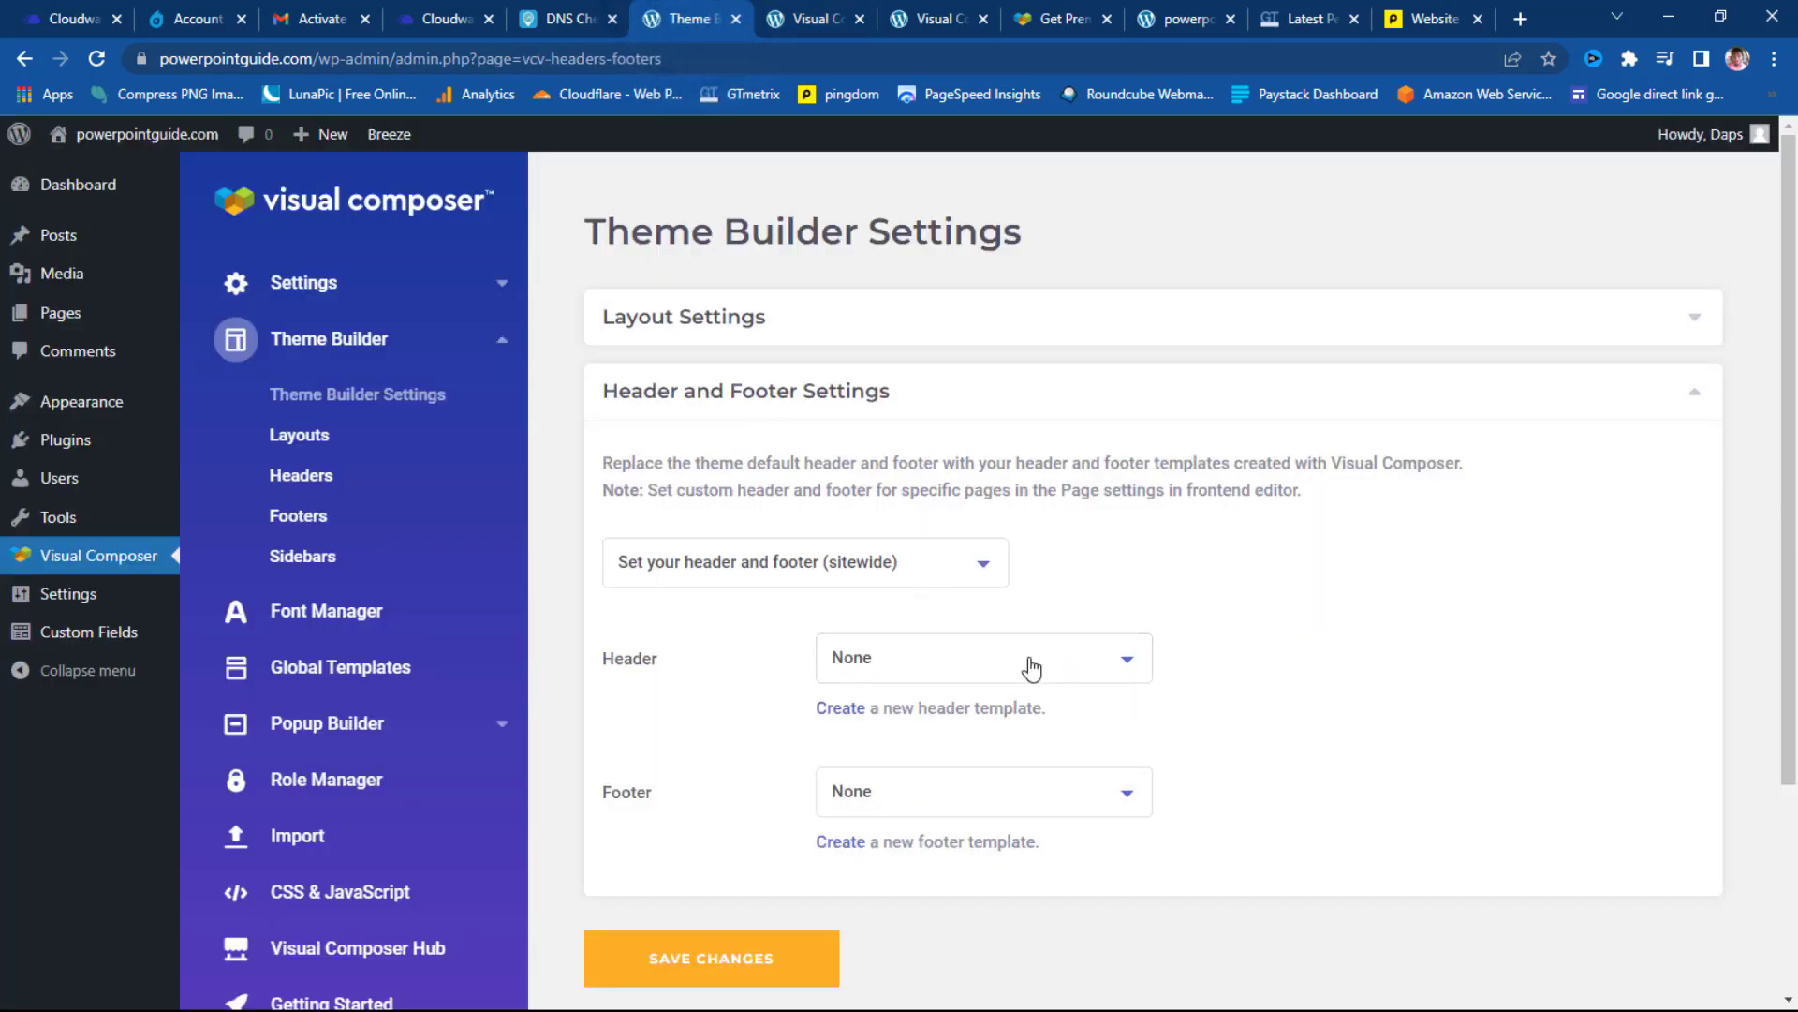
Build a default-named footer template from the saved Footer block, publish it, and return
{"action": "left_click", "coordinate": [857, 850]}
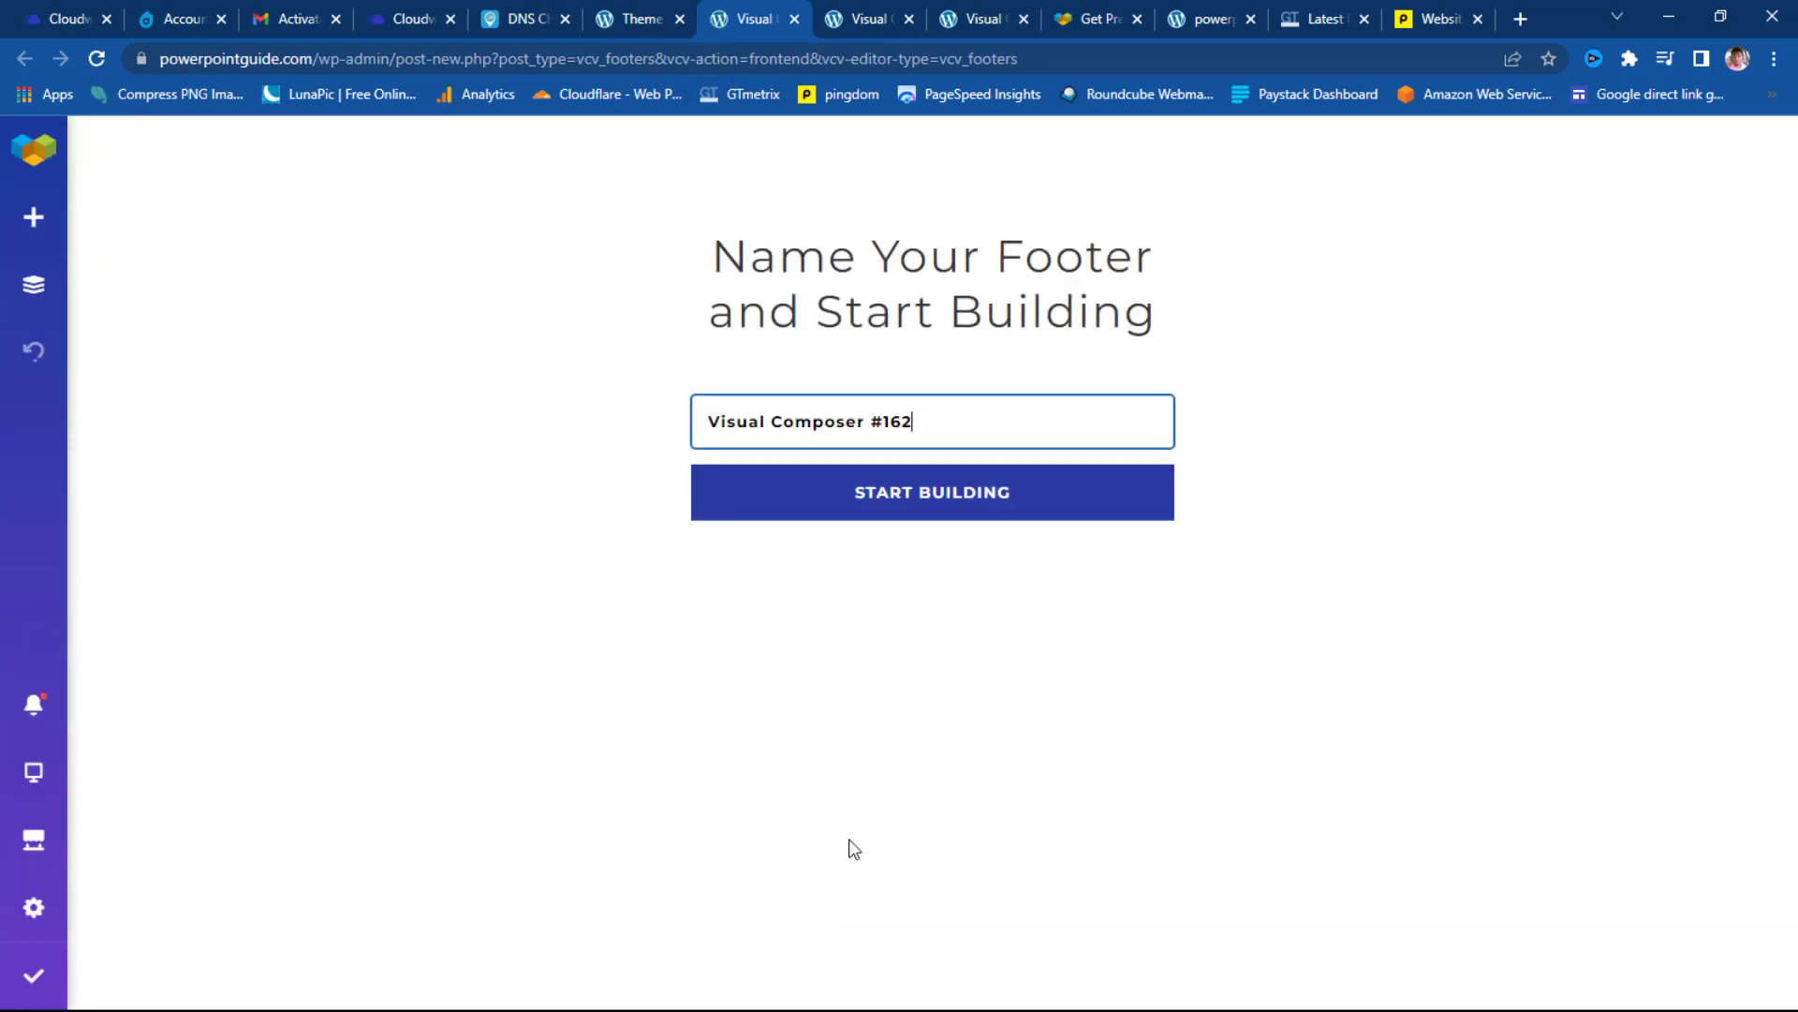
{"action": "left_click", "coordinate": [906, 508]}
{"action": "left_click", "coordinate": [373, 209]}
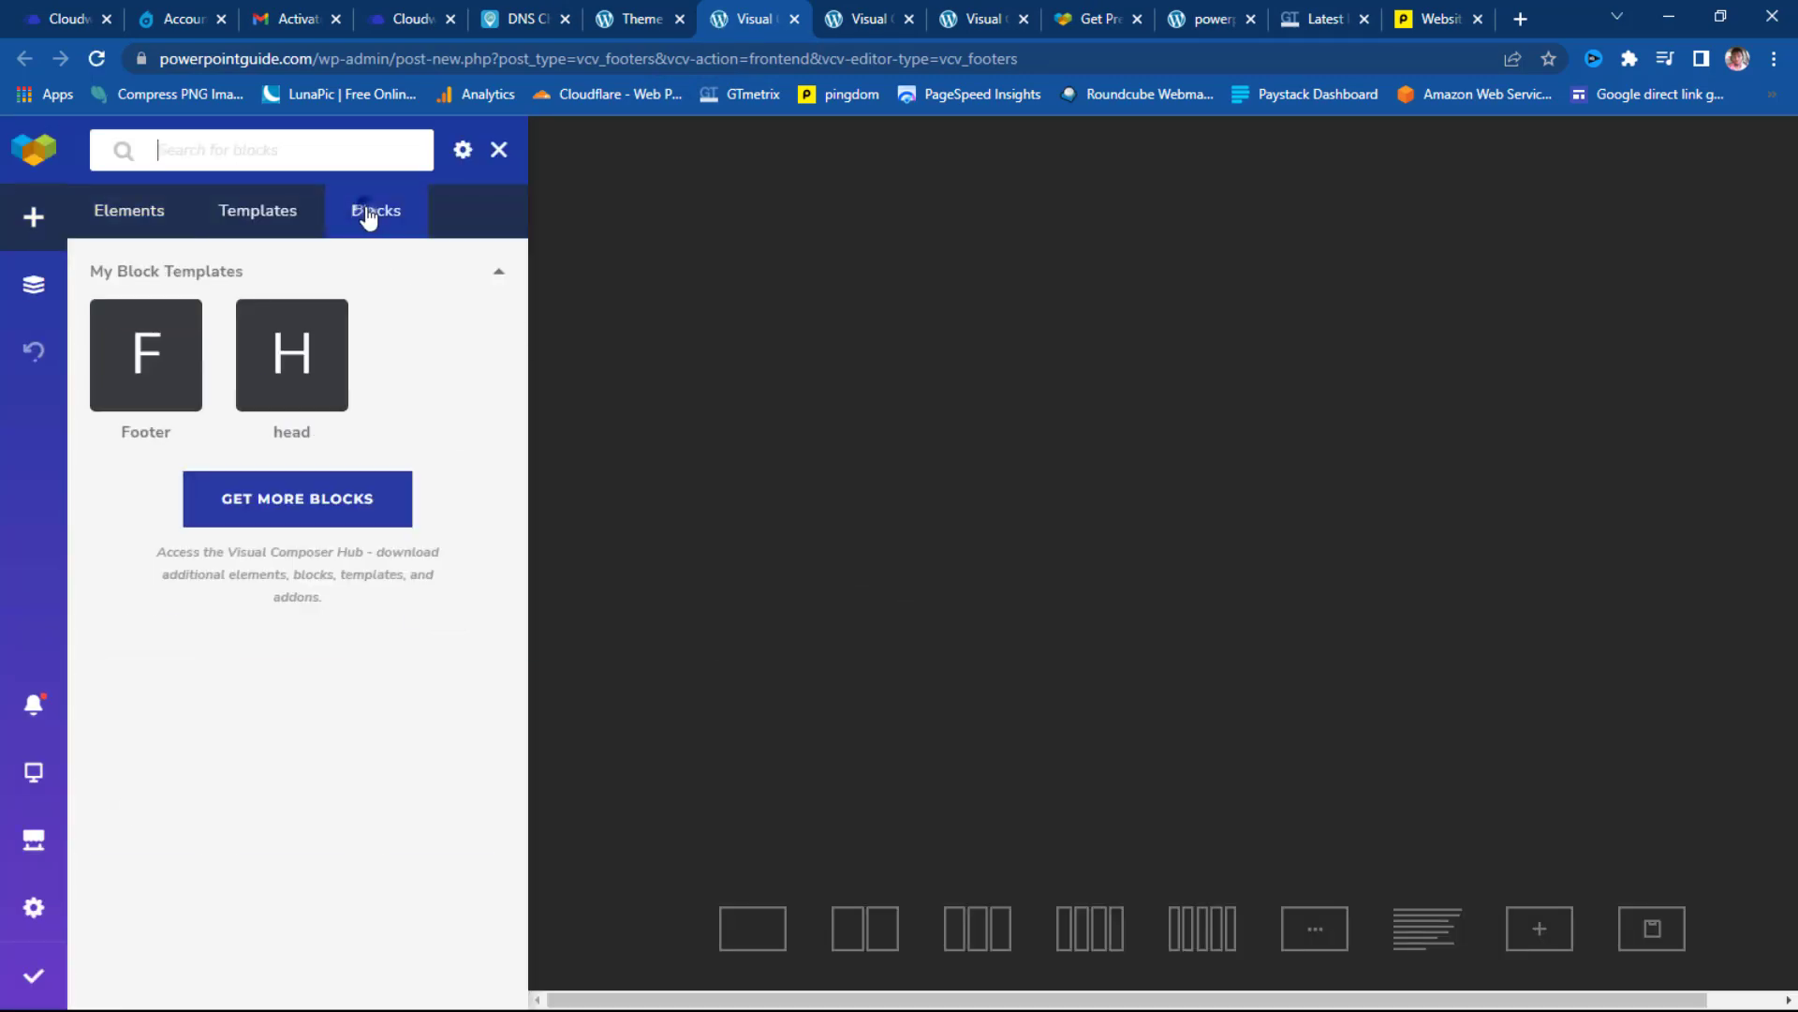
{"action": "left_click", "coordinate": [147, 365]}
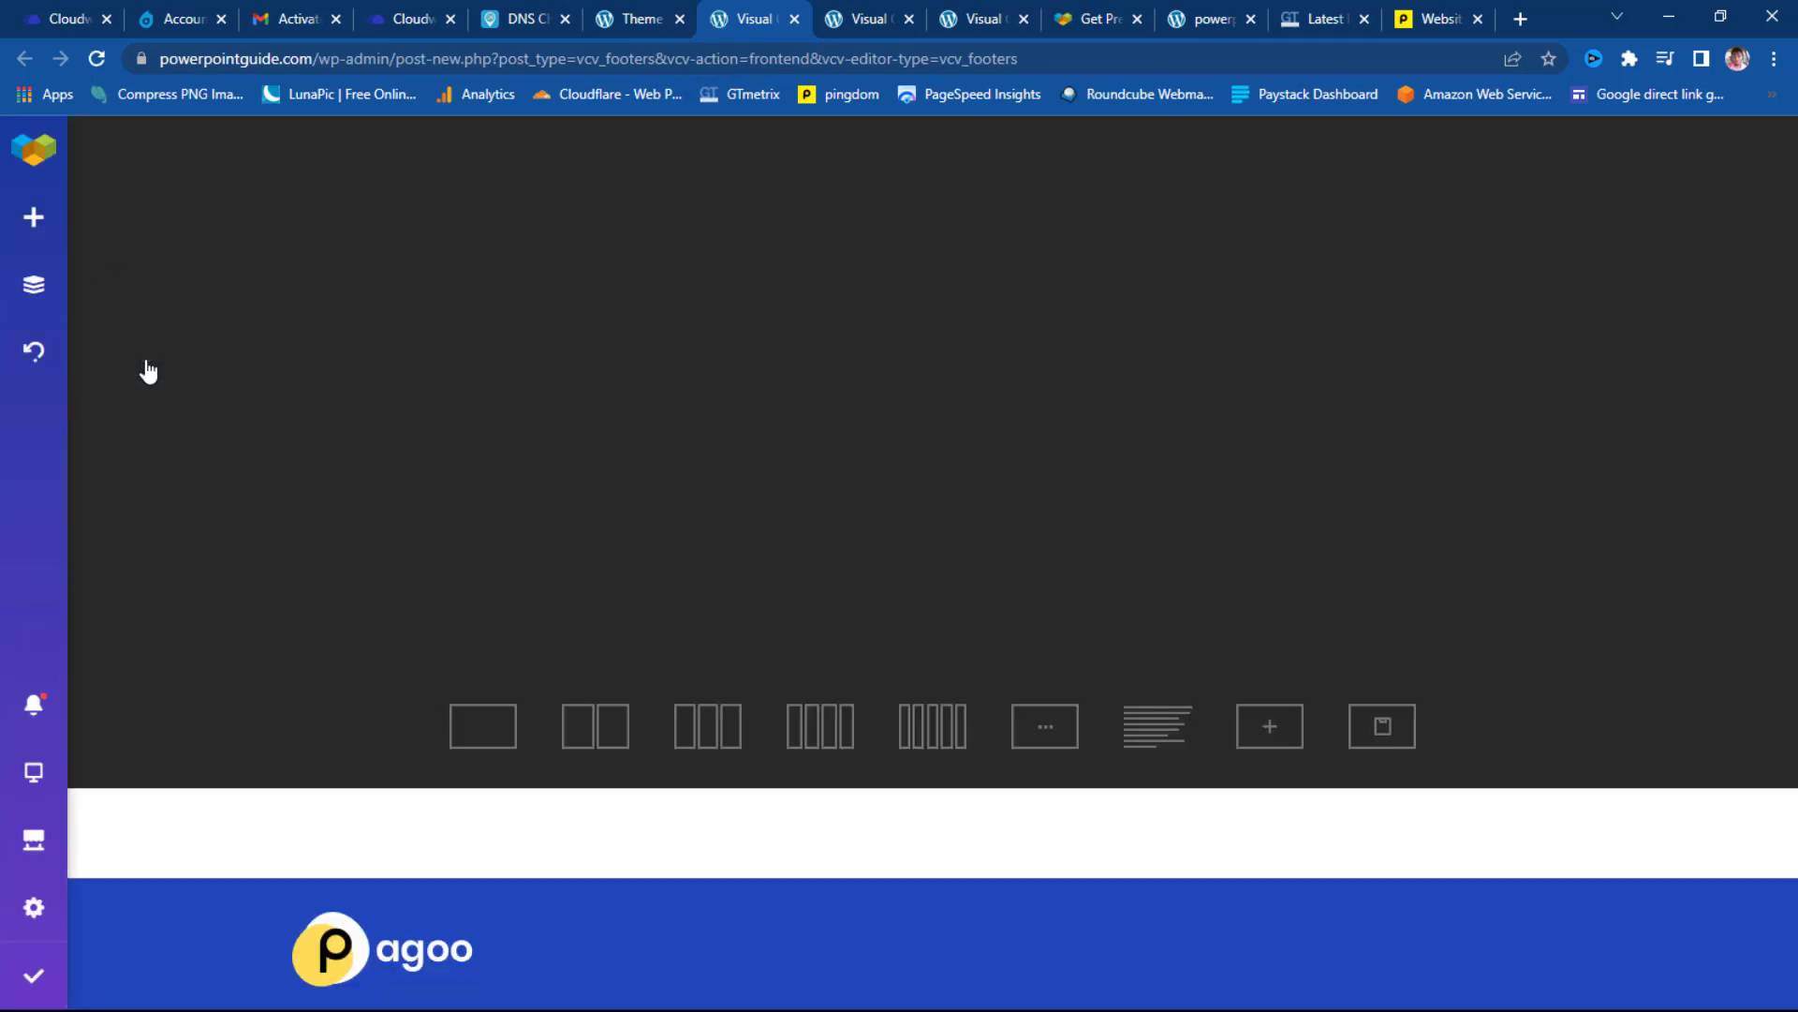
{"action": "left_click", "coordinate": [76, 976]}
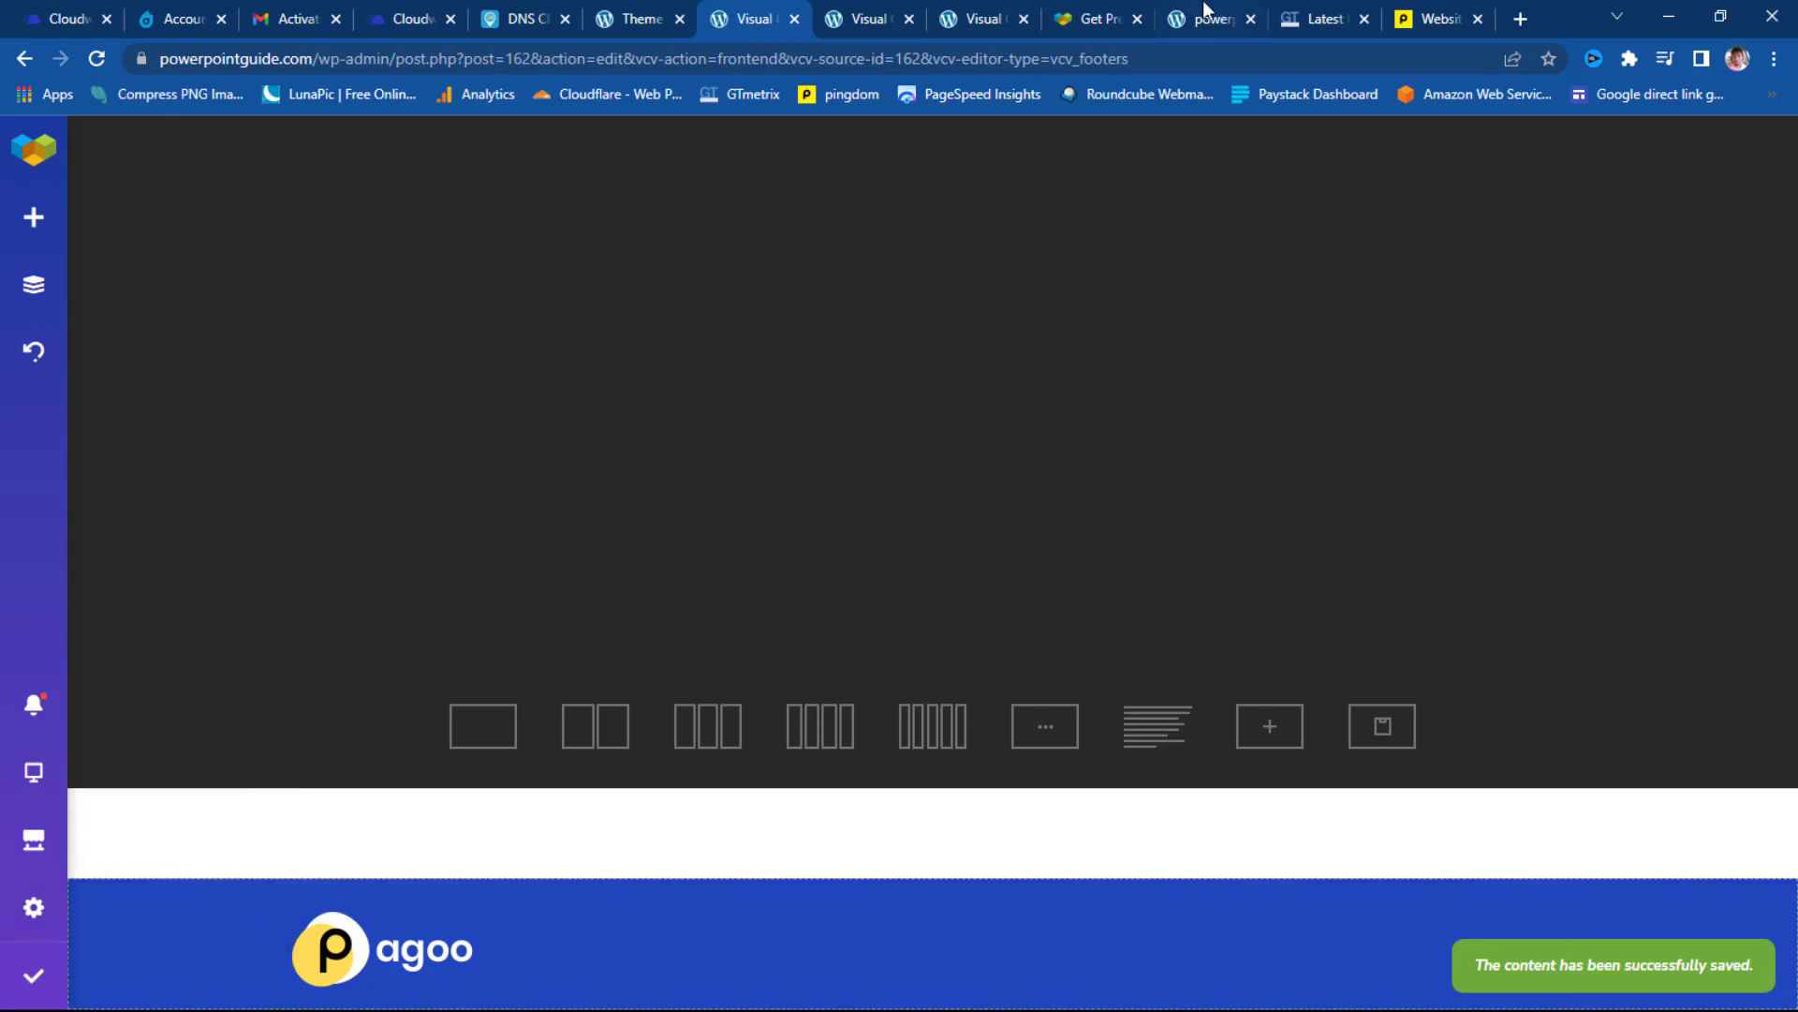
{"action": "left_click", "coordinate": [661, 23]}
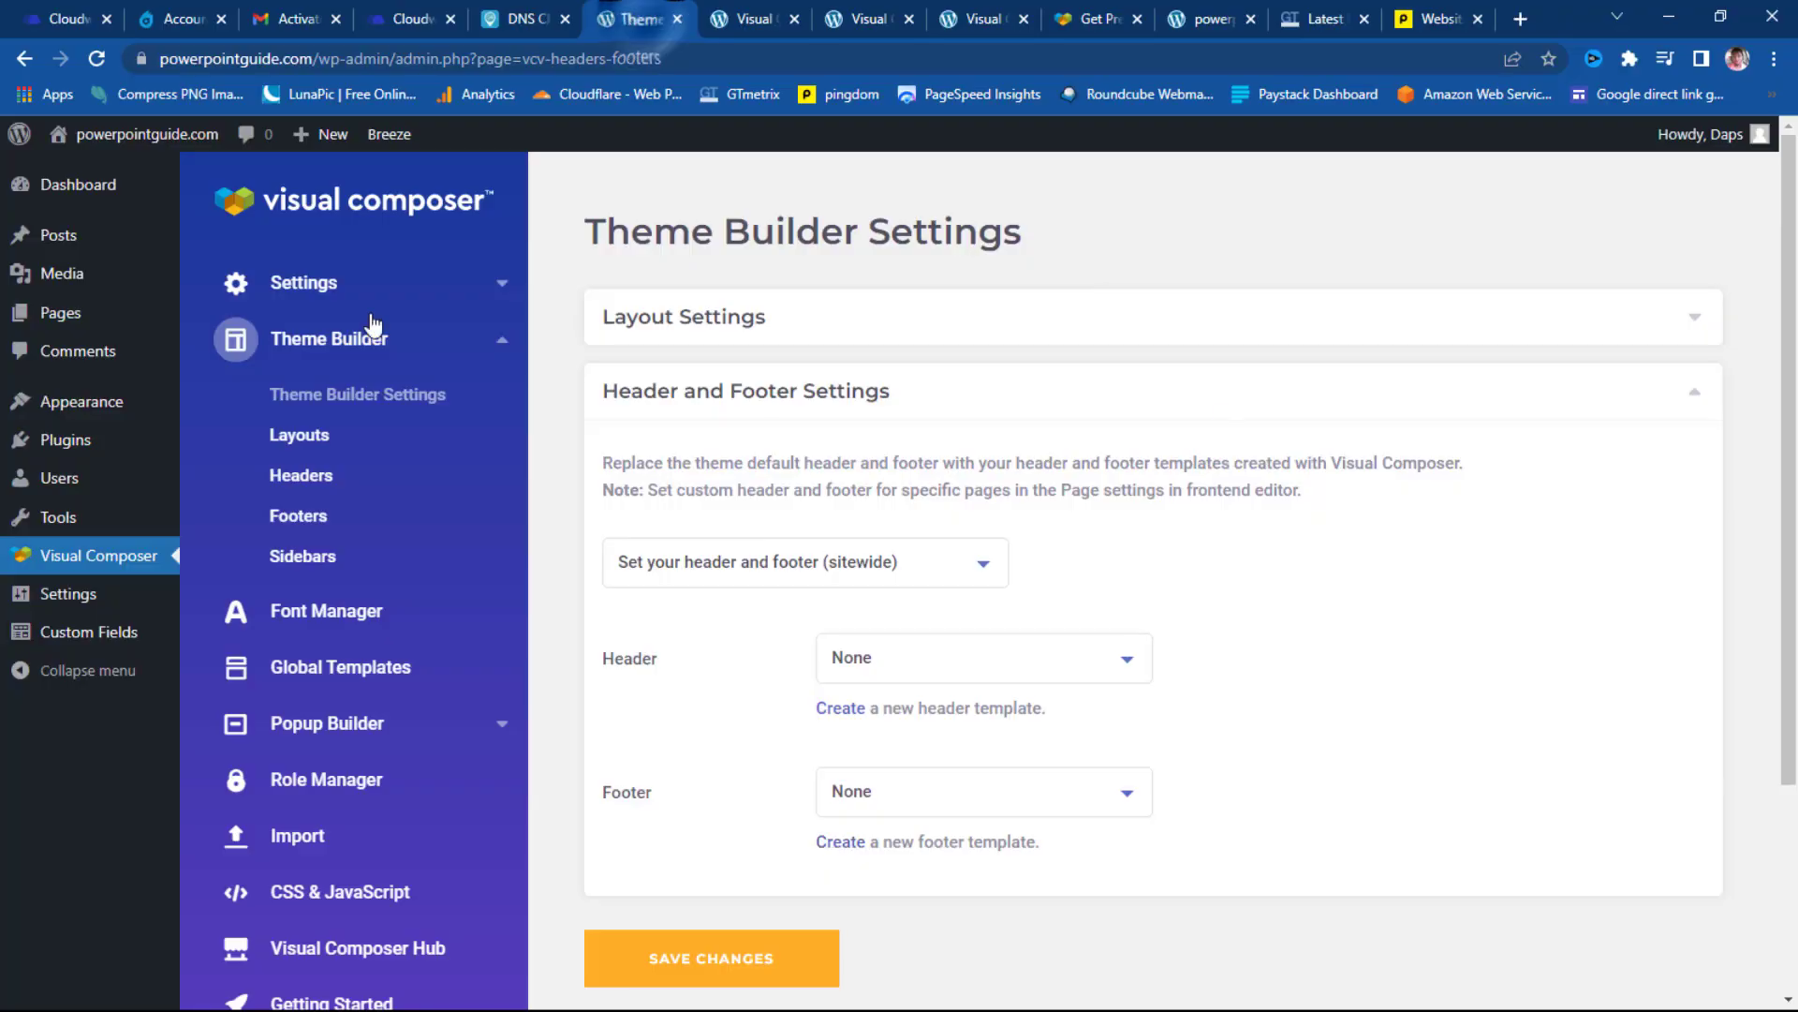
Reload the Theme Builder settings page so the new templates appear
{"action": "left_click", "coordinate": [1050, 665]}
{"action": "left_click", "coordinate": [1050, 665]}
{"action": "key", "text": "F5"}
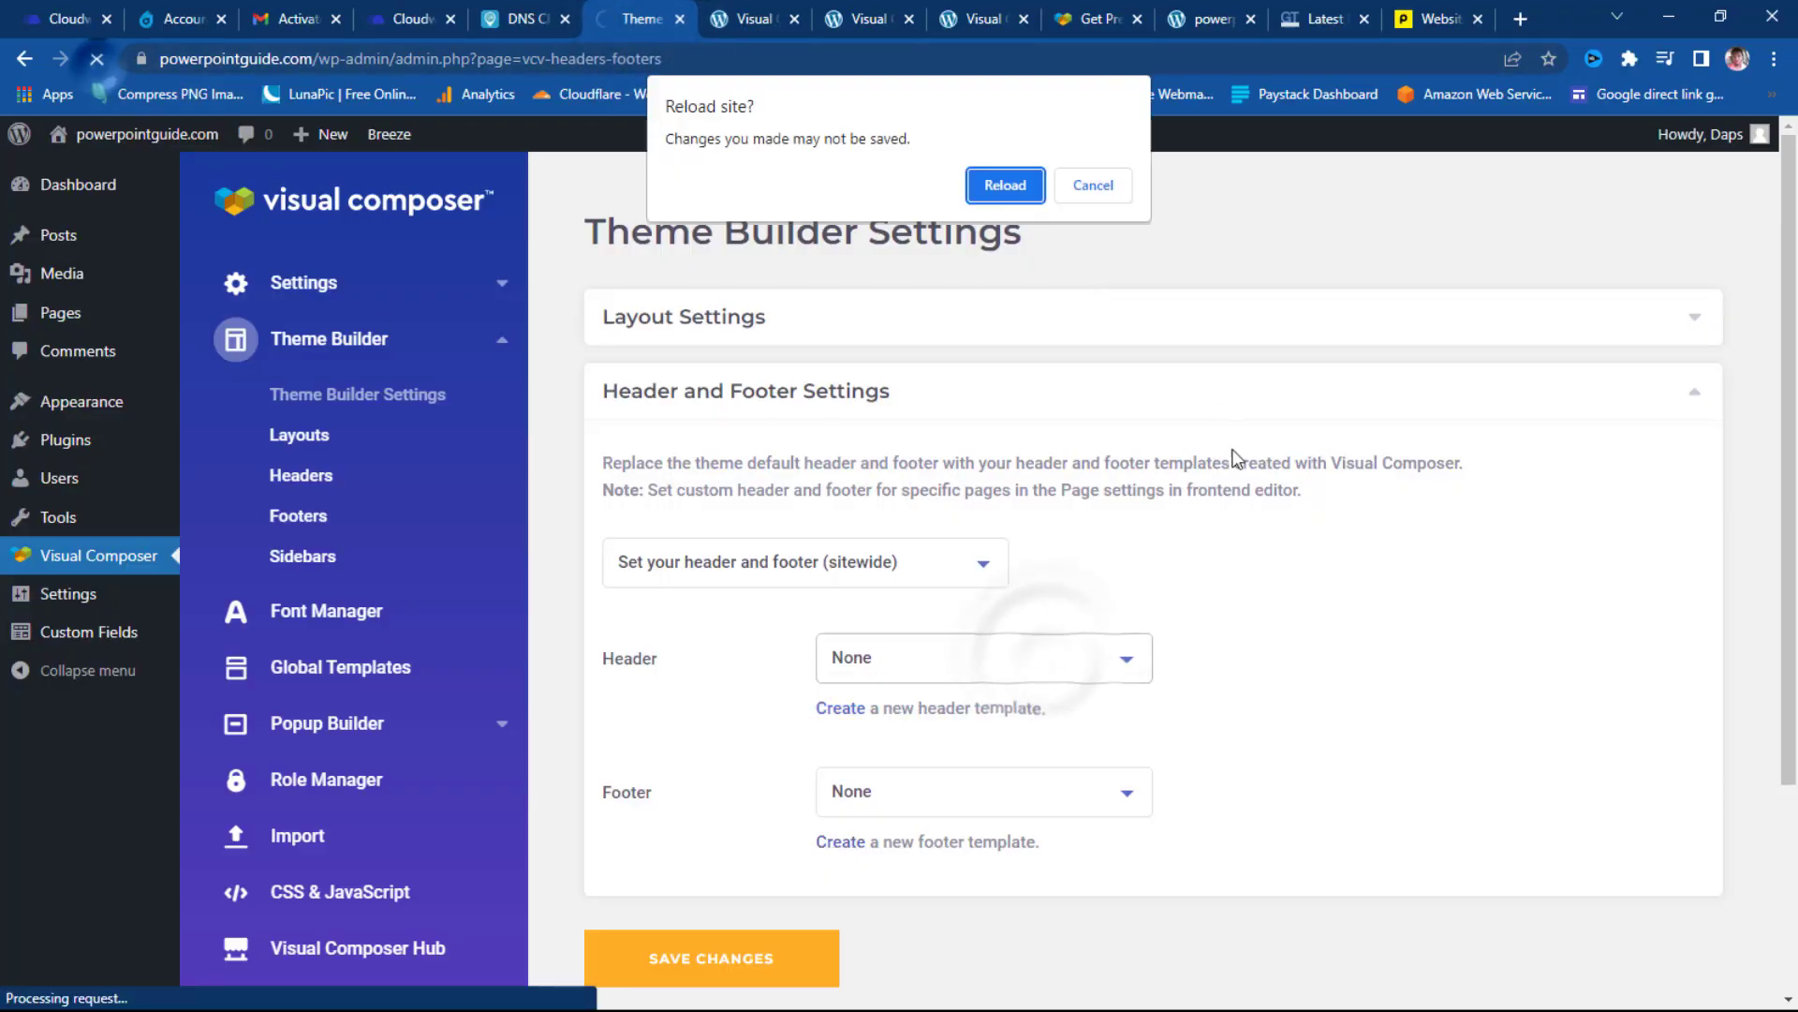
{"action": "left_click", "coordinate": [1004, 182]}
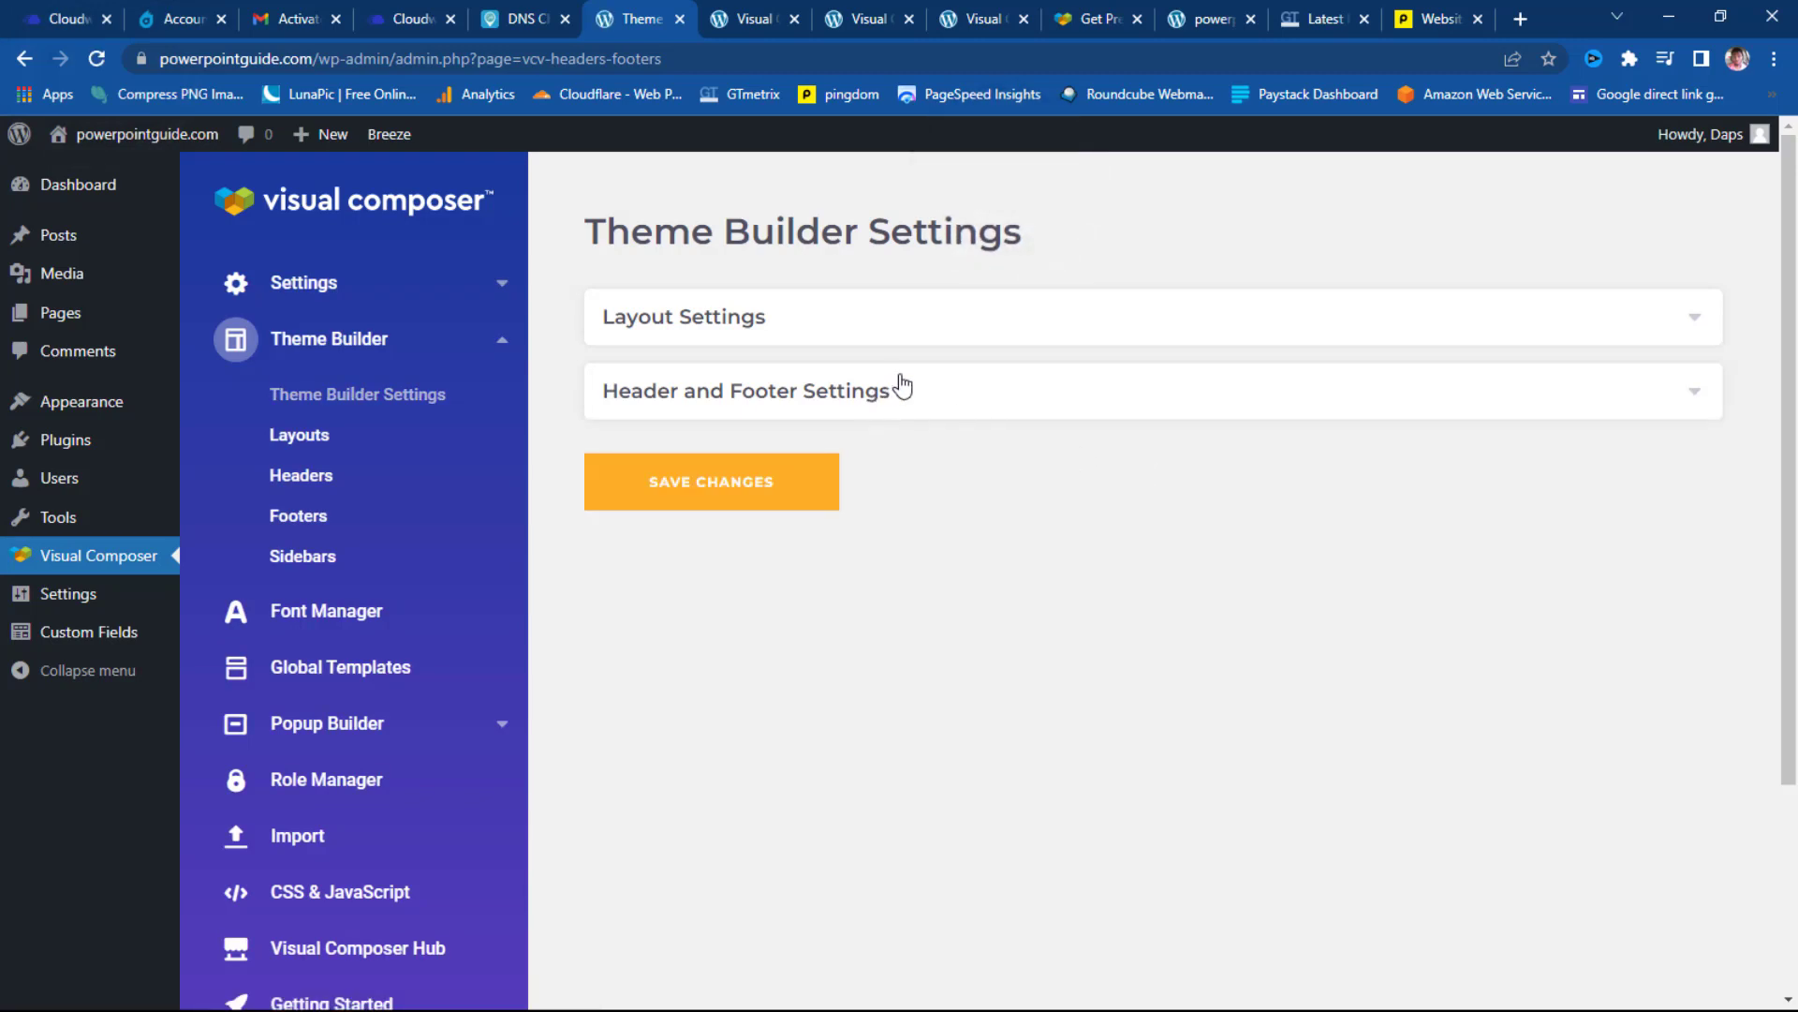
Set sitewide Header to Visual Composer #161 and Footer to #162, then save
{"action": "left_click", "coordinate": [899, 387]}
{"action": "left_click", "coordinate": [950, 564]}
{"action": "left_click", "coordinate": [888, 620]}
{"action": "left_click", "coordinate": [974, 655]}
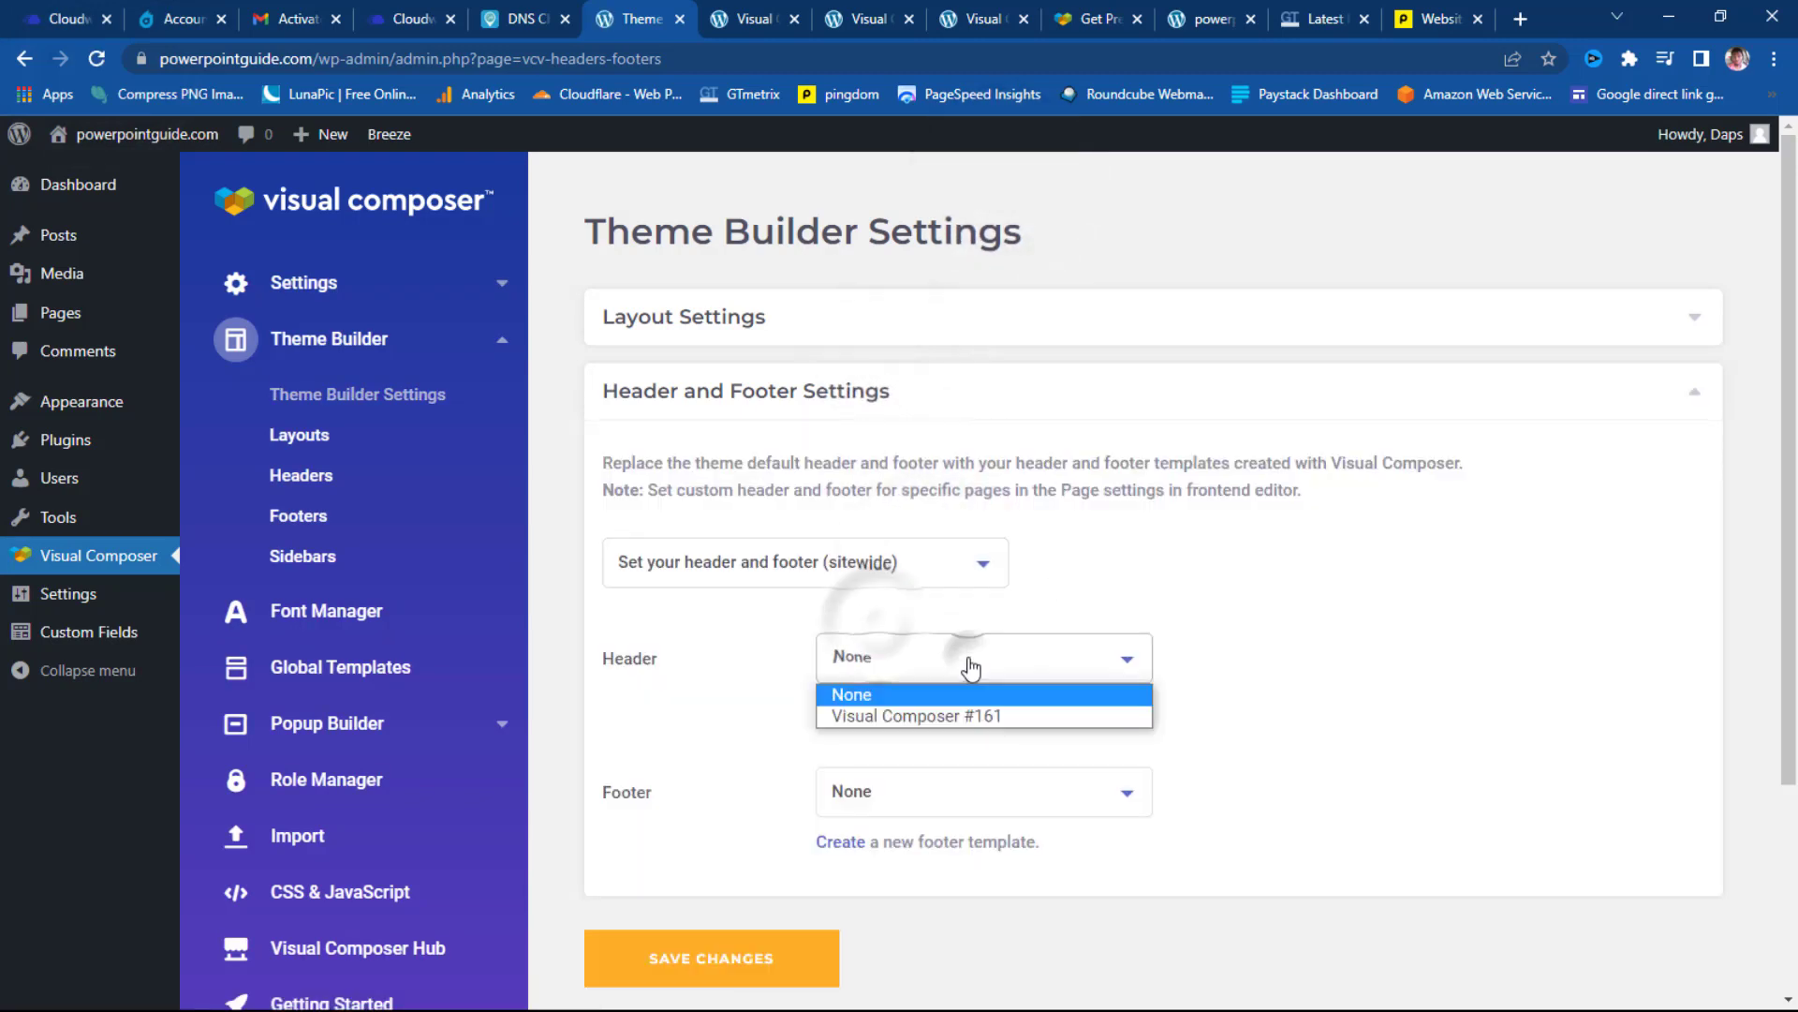
{"action": "left_click", "coordinate": [972, 720]}
{"action": "left_click", "coordinate": [1092, 798]}
{"action": "left_click", "coordinate": [993, 843]}
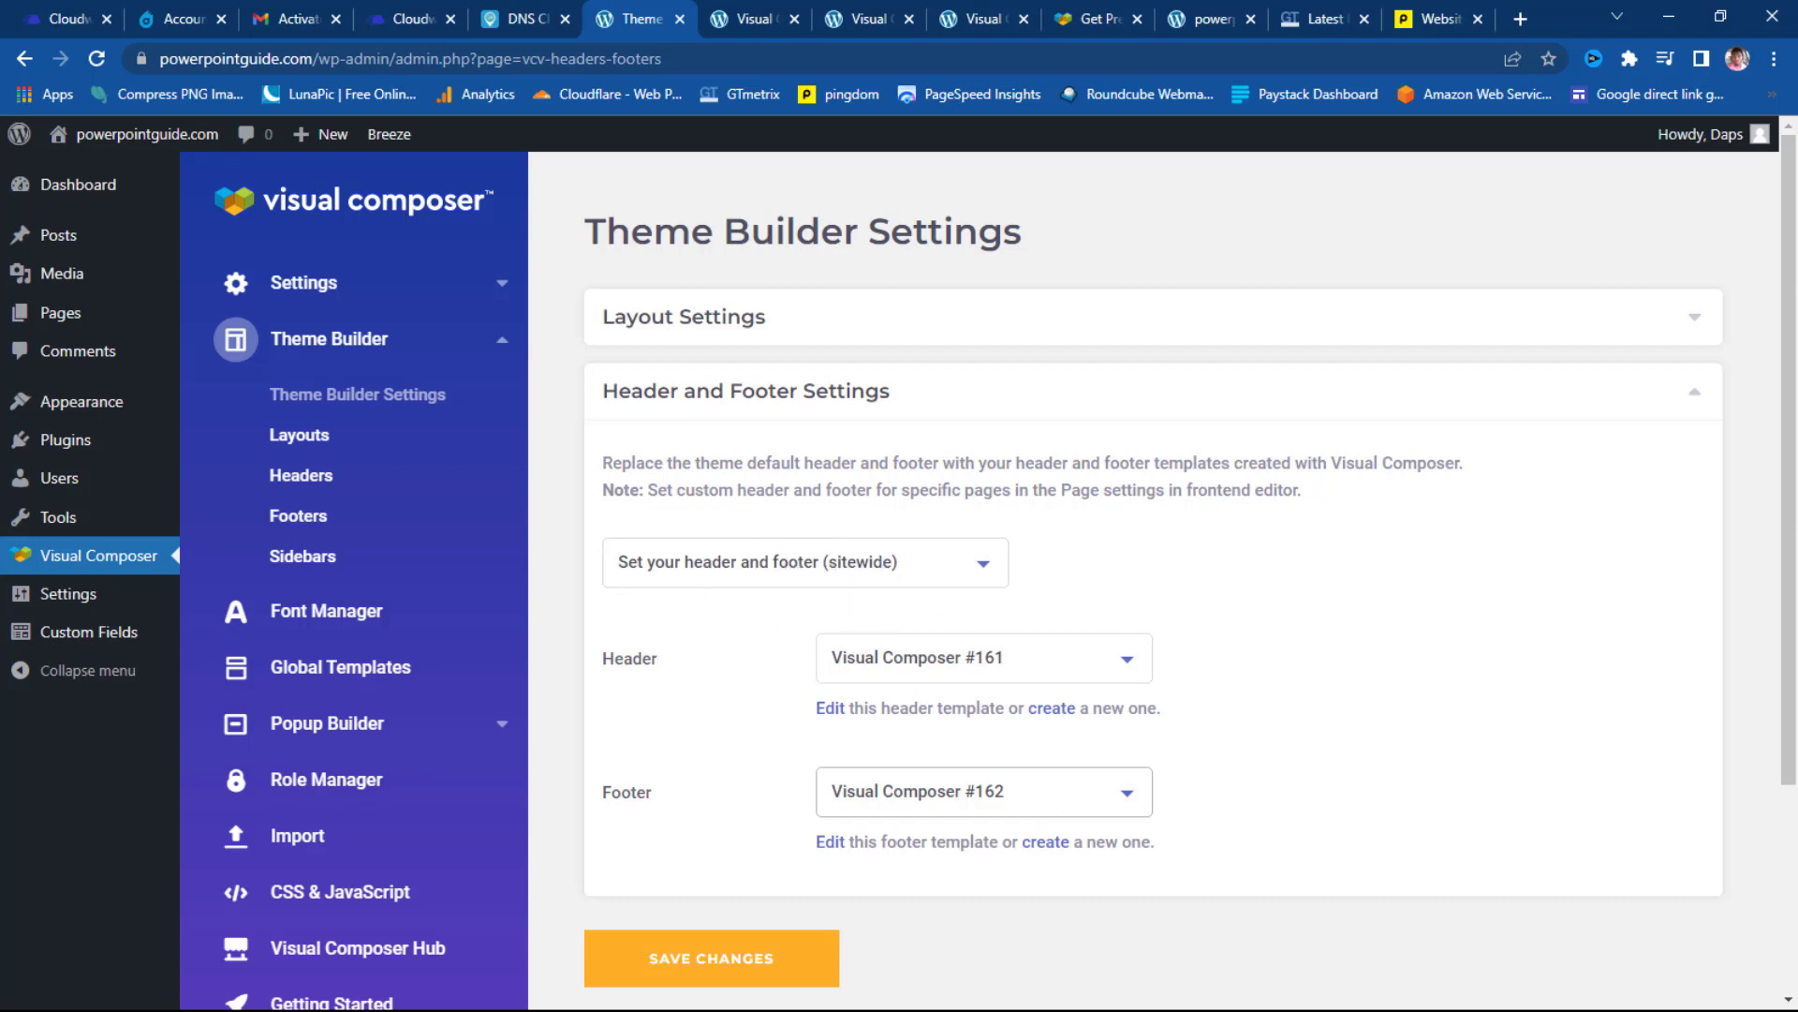
{"action": "left_click", "coordinate": [783, 961]}
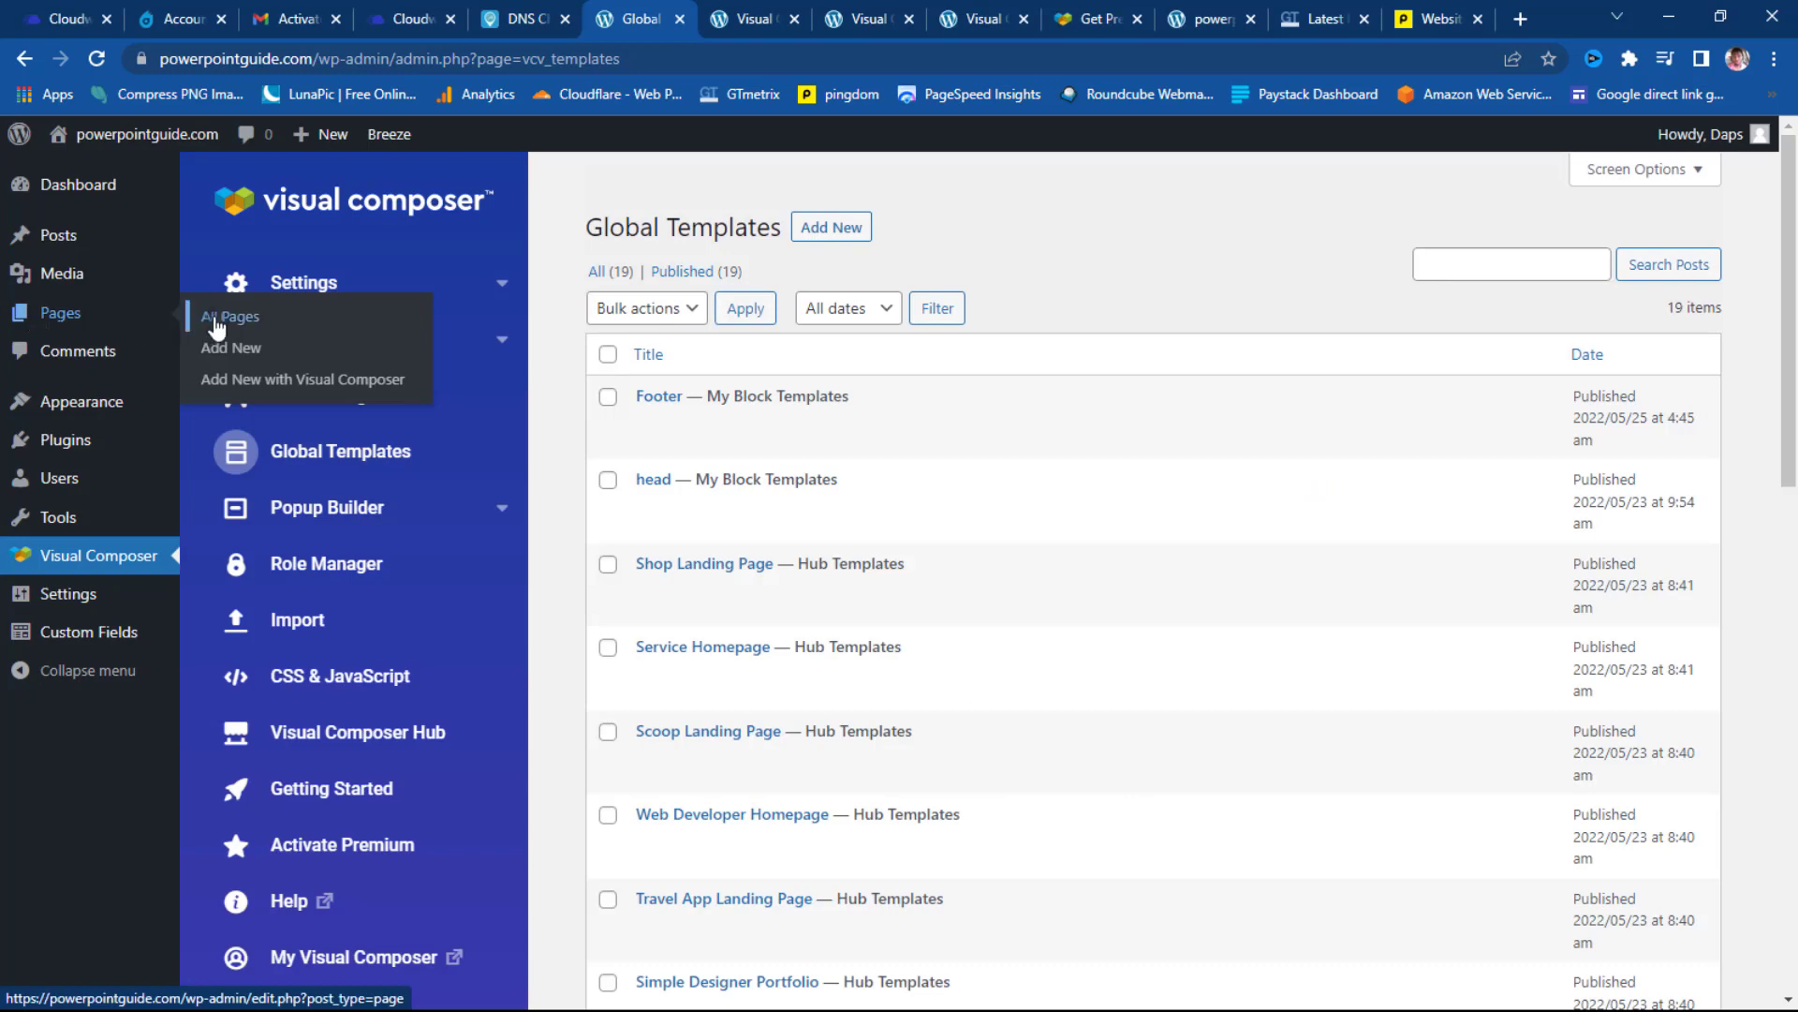
From All Pages, add a new page with Visual Composer
{"action": "left_click", "coordinate": [206, 314]}
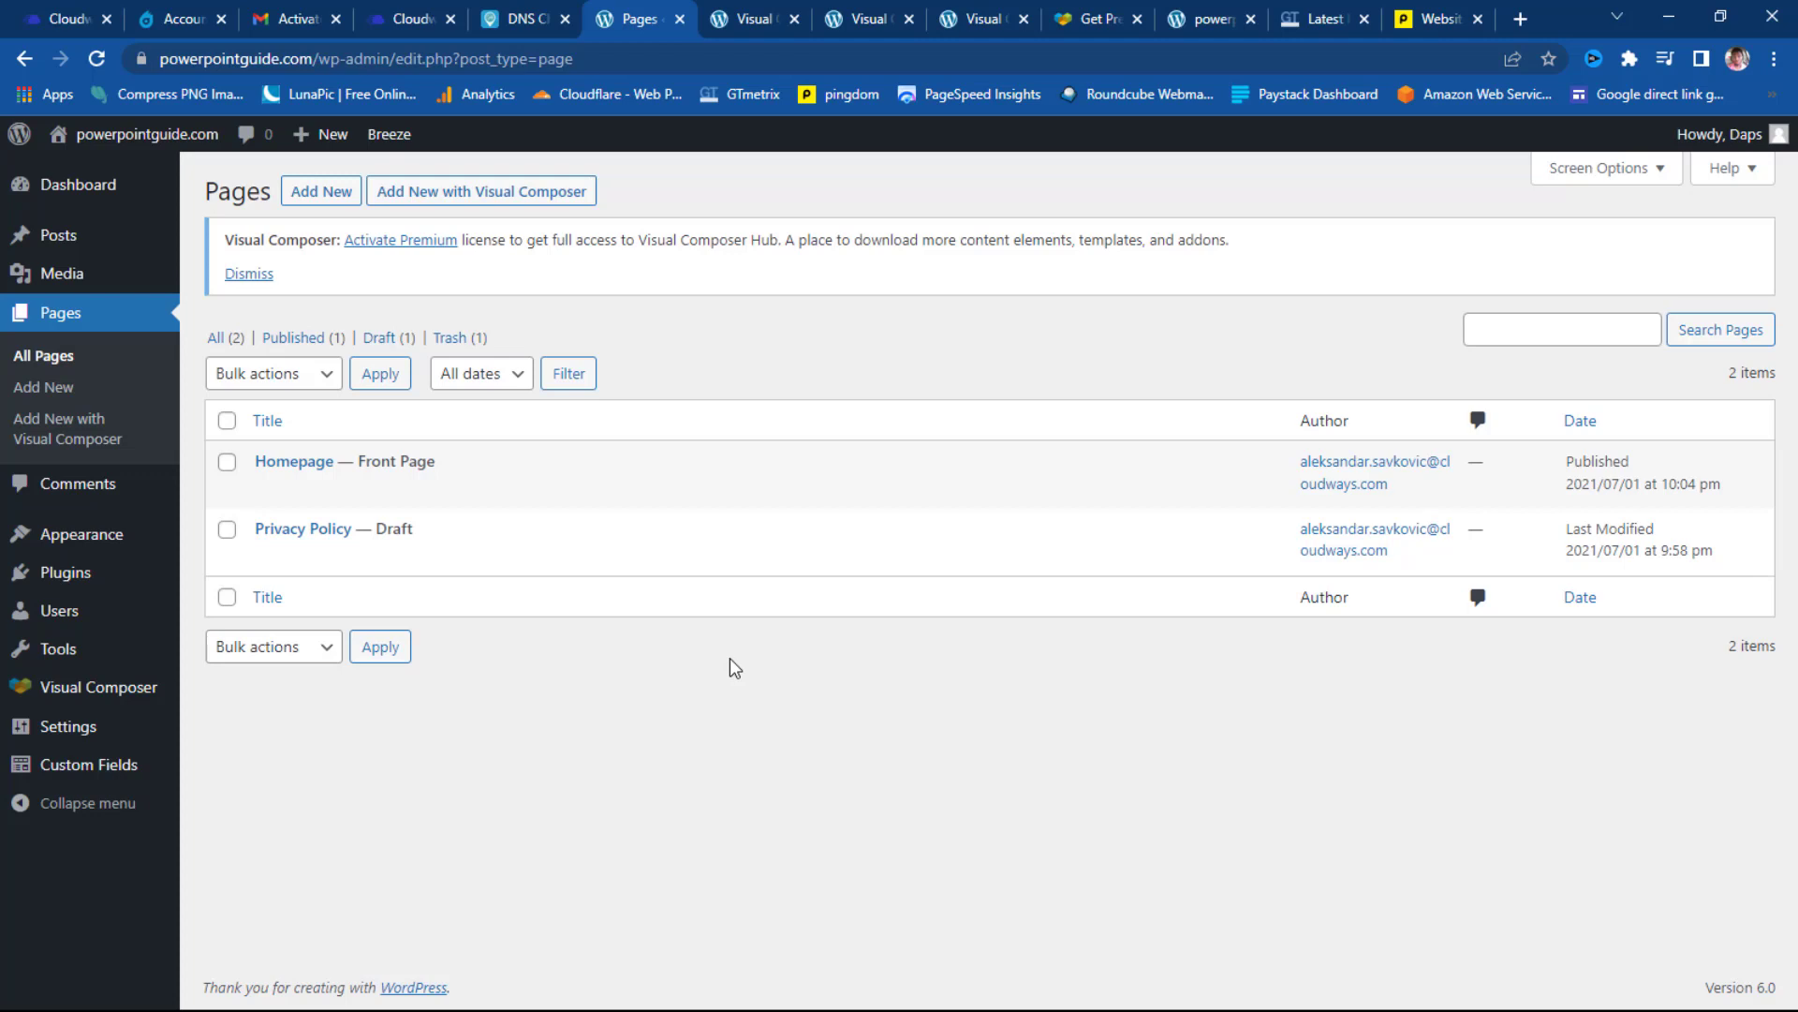
{"action": "left_click", "coordinate": [487, 197]}
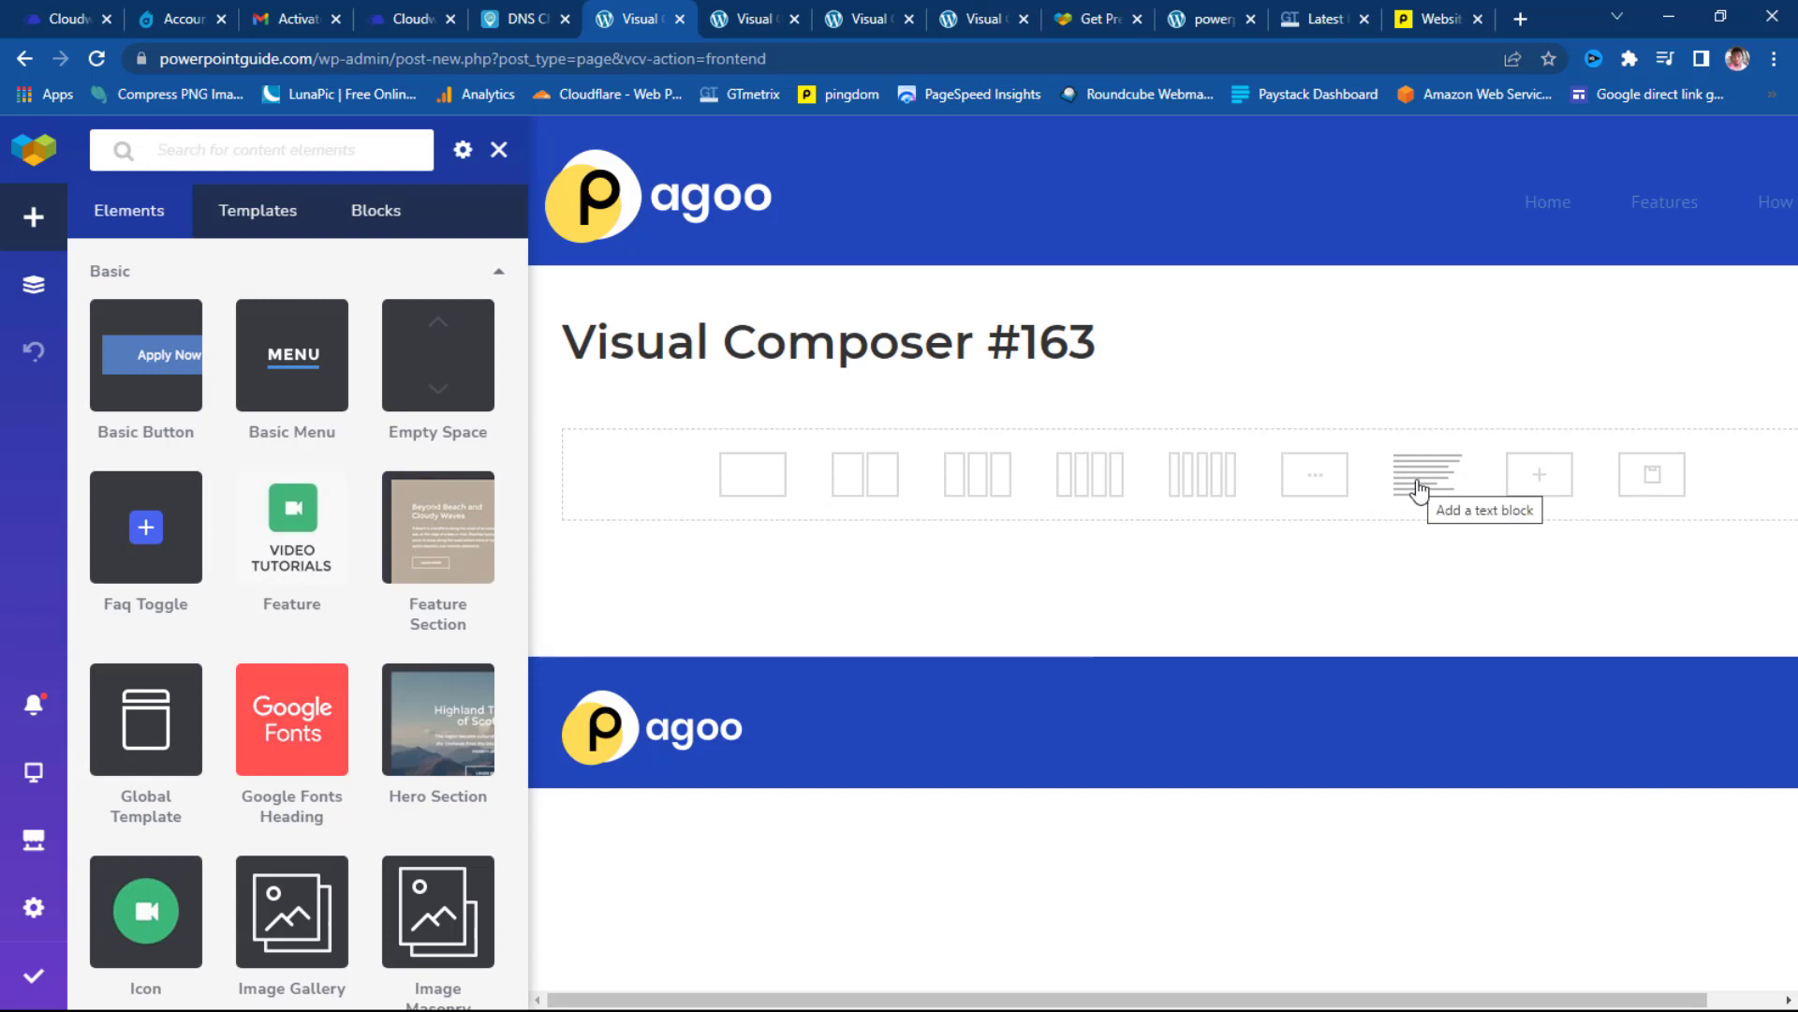
Add a one-column row and insert a Typewriter Heading element into it
{"action": "left_click", "coordinate": [755, 472]}
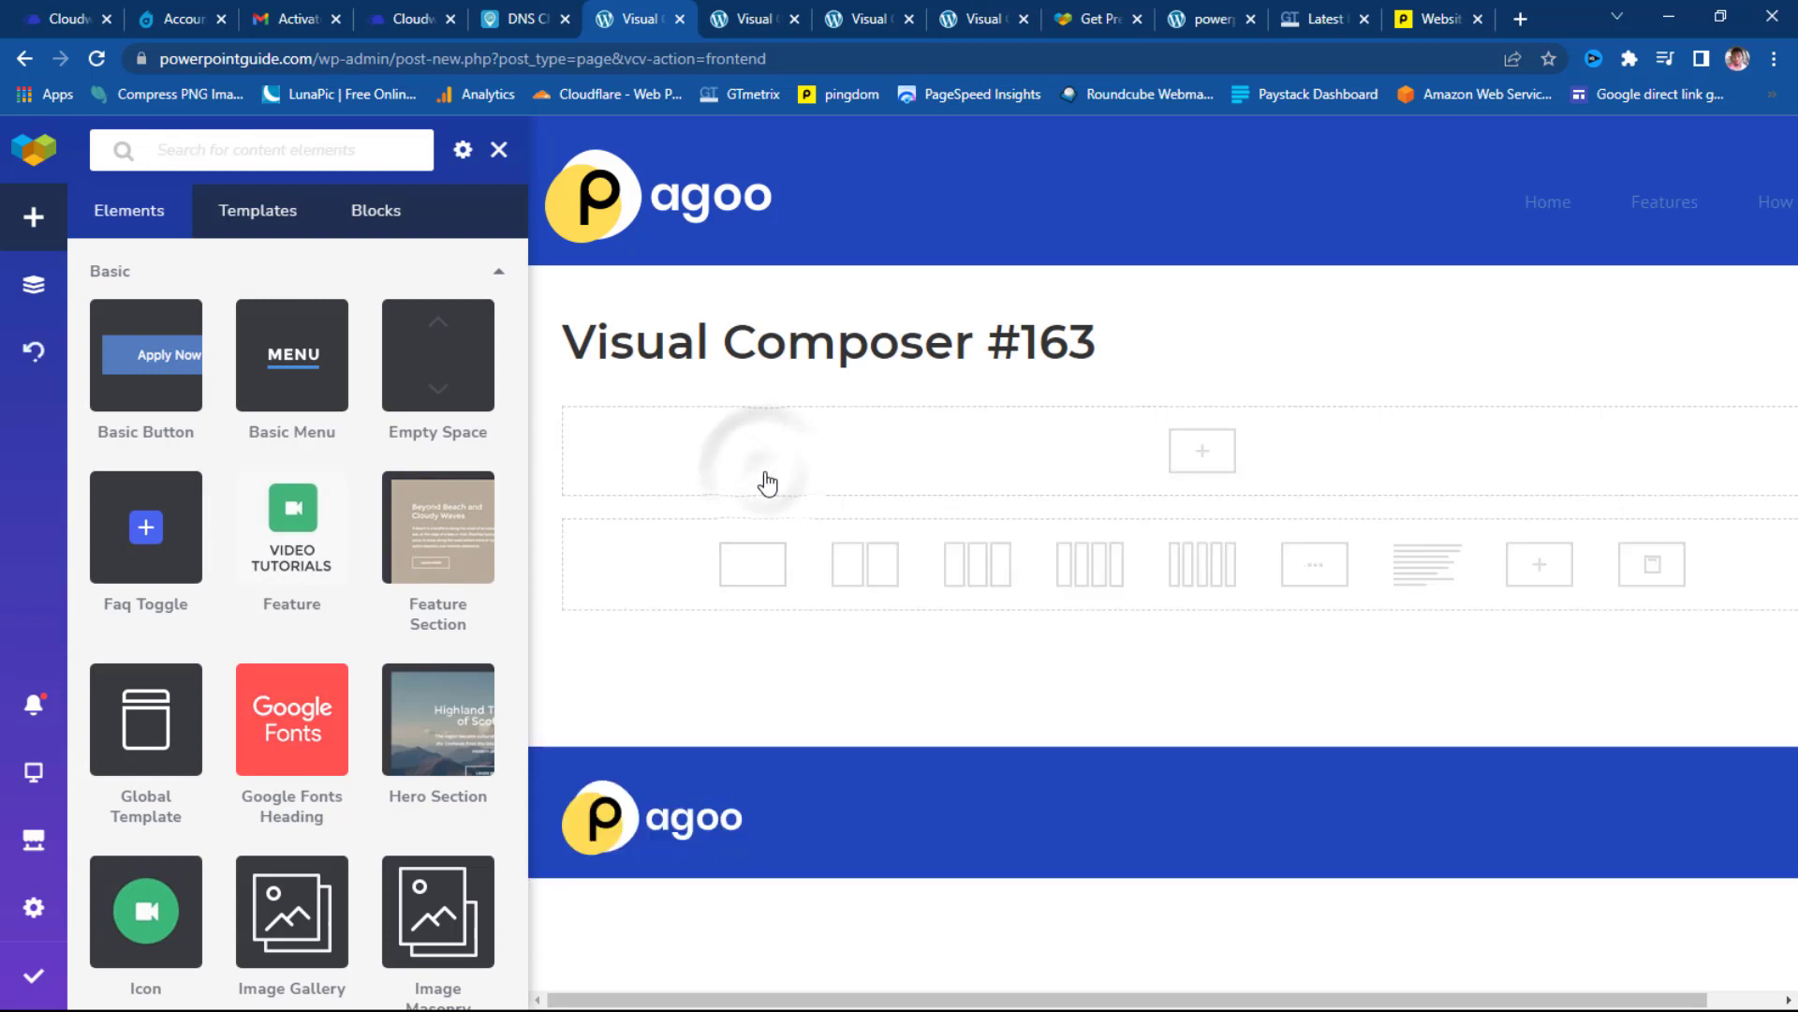
{"action": "left_click", "coordinate": [1203, 451]}
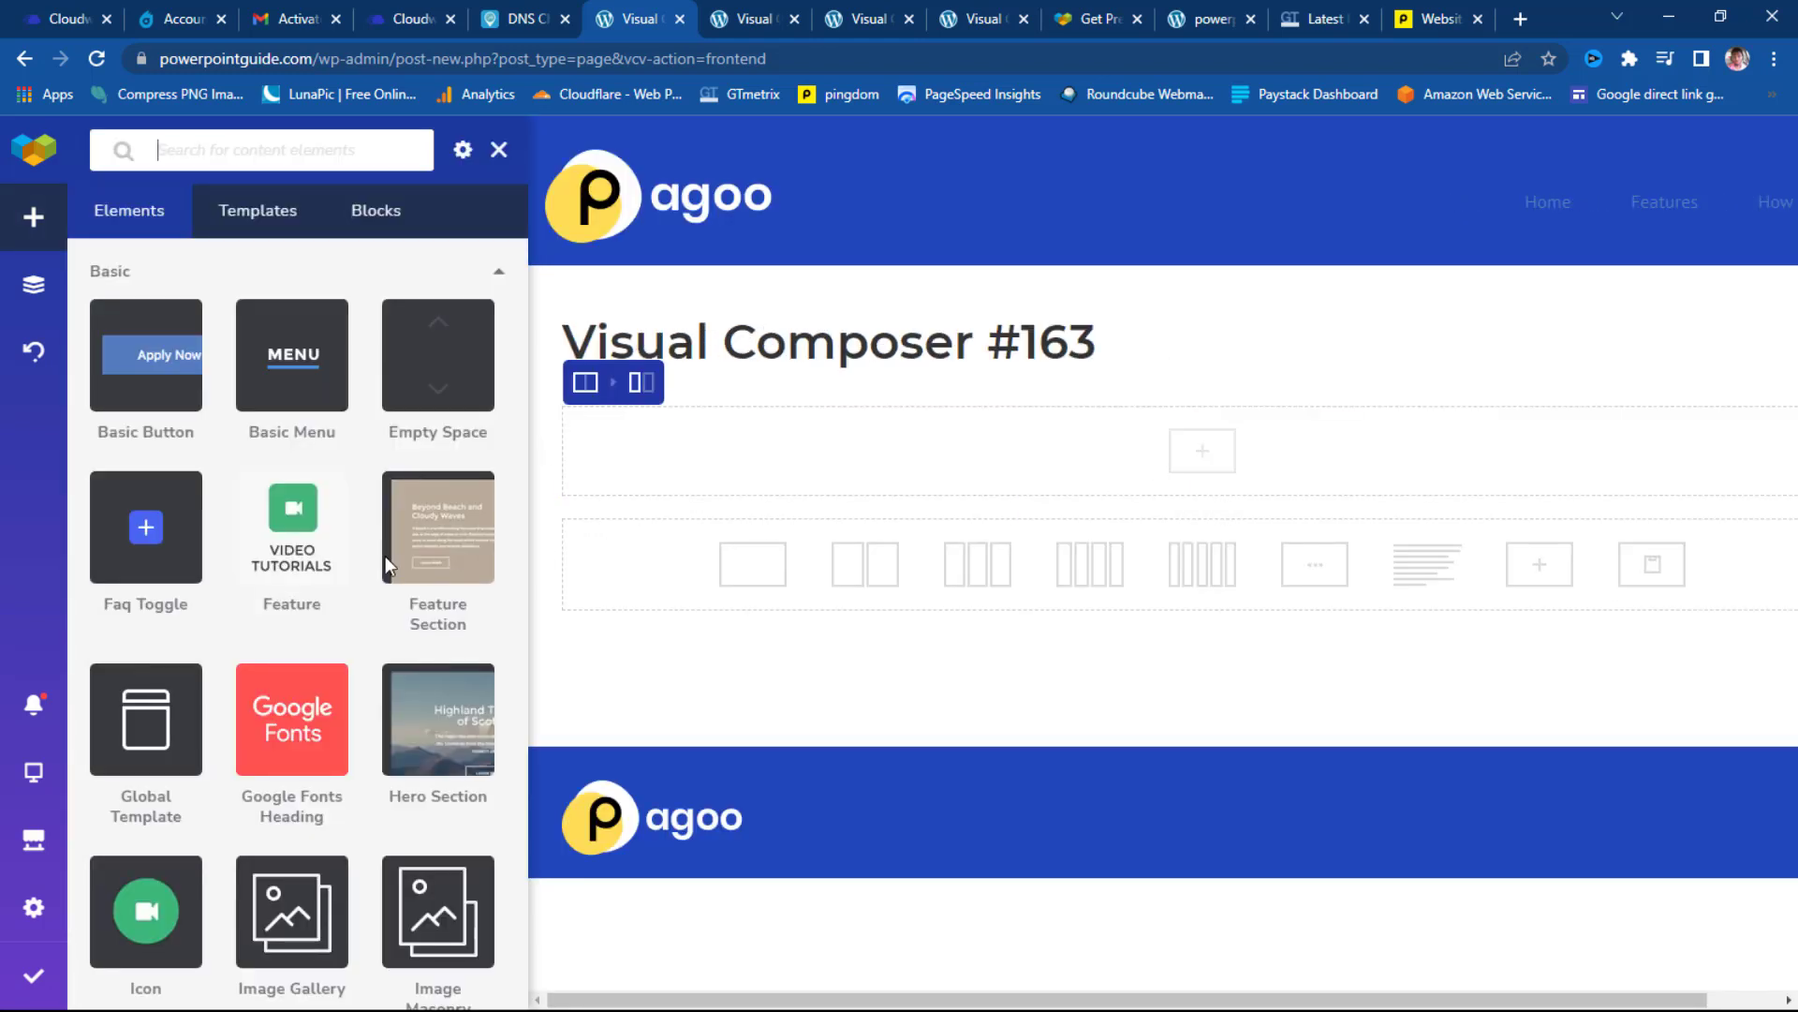
{"action": "mouse_move", "coordinate": [154, 597]}
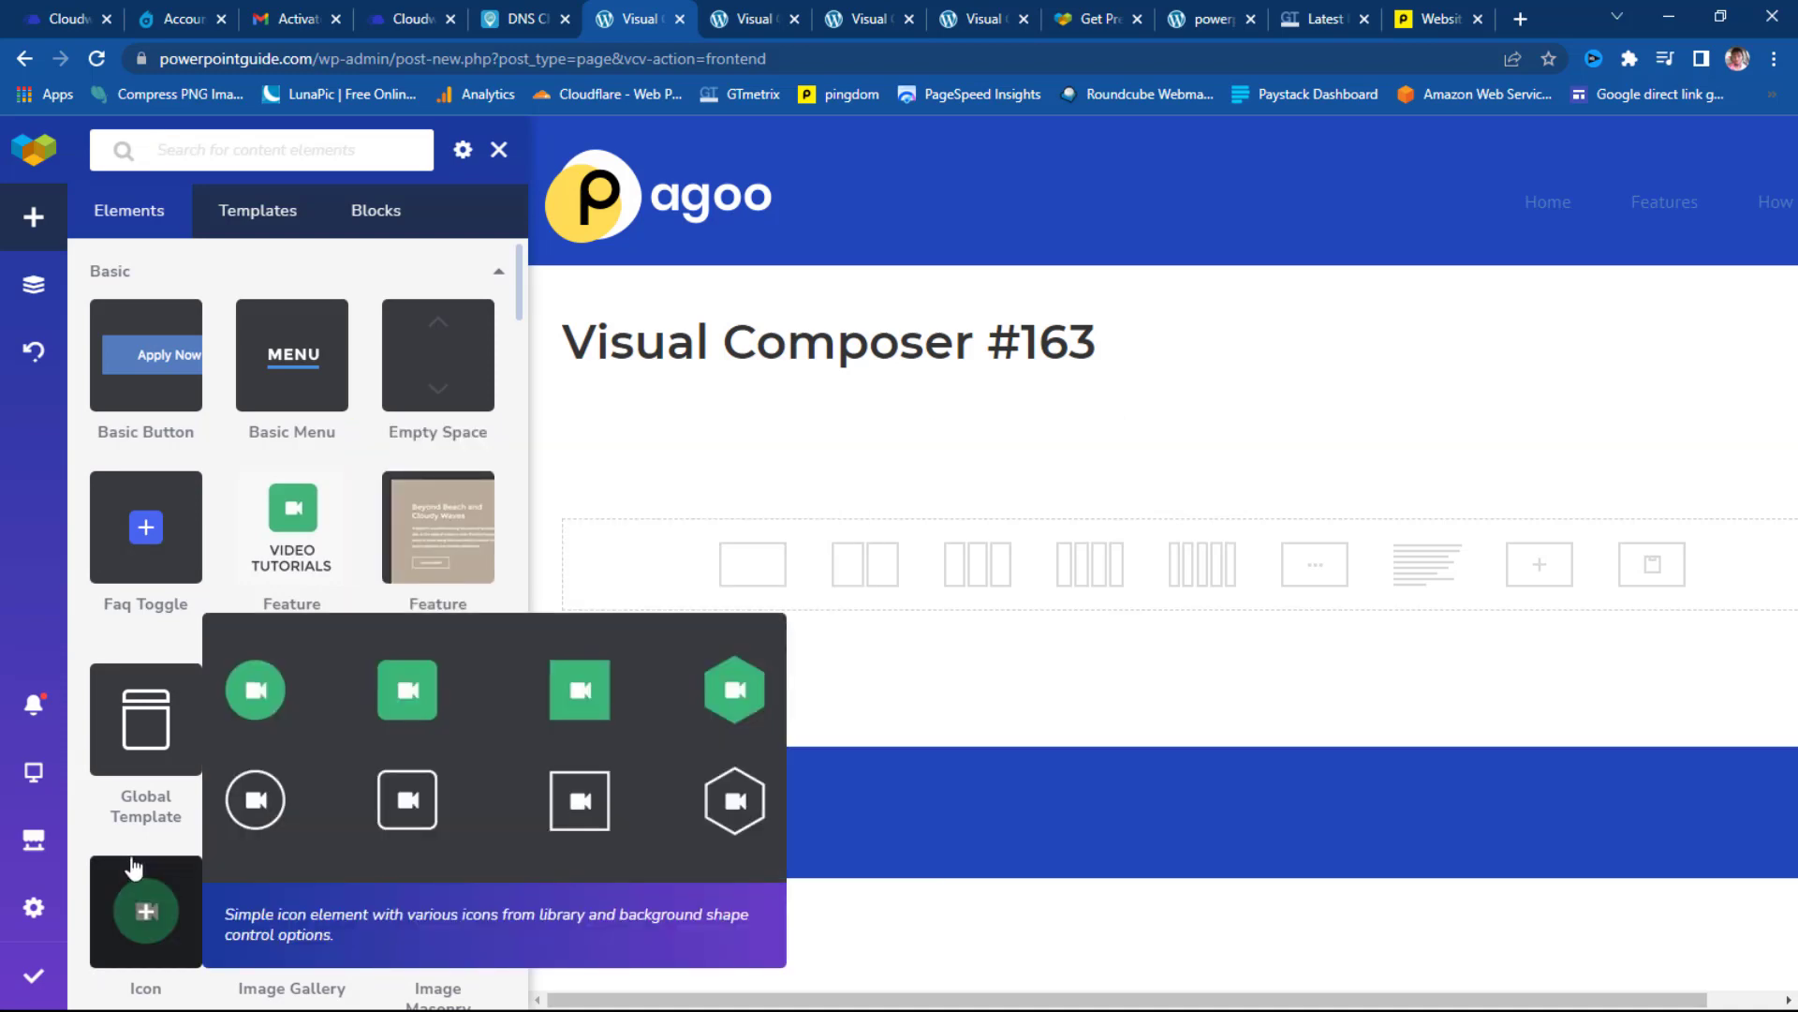
{"action": "scroll", "coordinate": [292, 810], "scroll_direction": "down", "scroll_amount": 3}
{"action": "scroll", "coordinate": [293, 811], "scroll_direction": "down", "scroll_amount": 5}
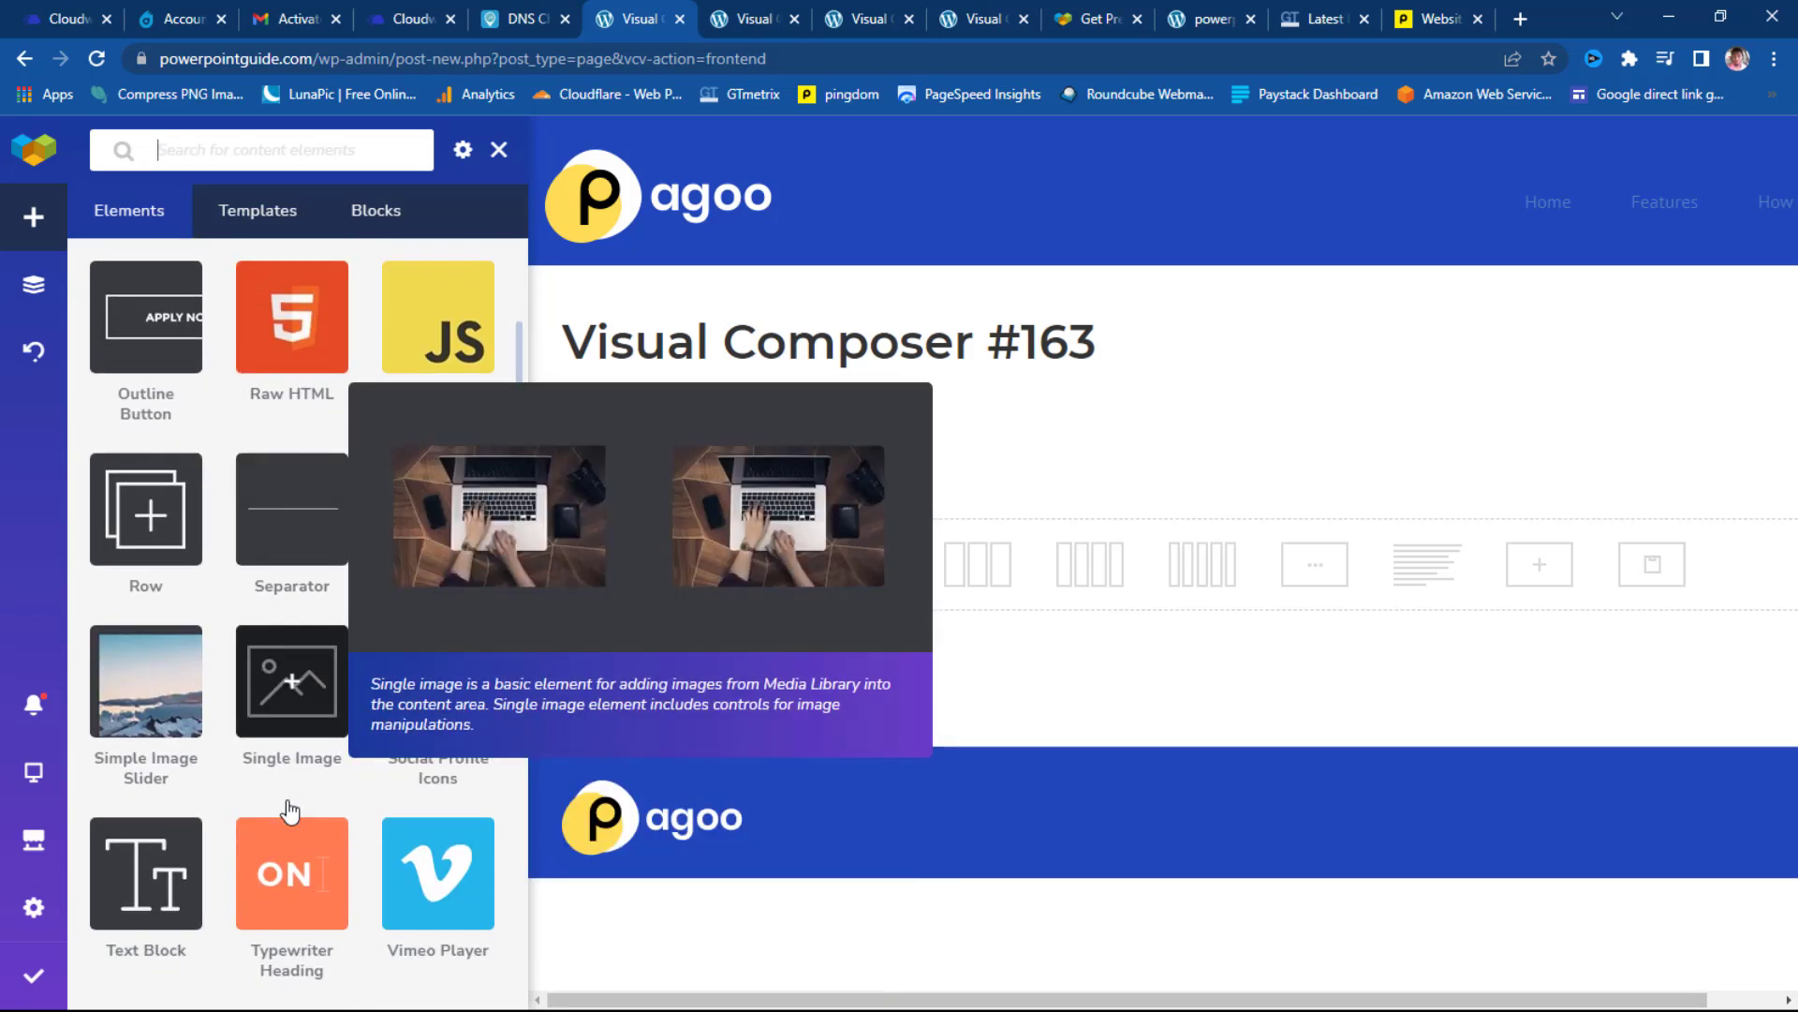
{"action": "scroll", "coordinate": [283, 810], "scroll_direction": "down", "scroll_amount": 2}
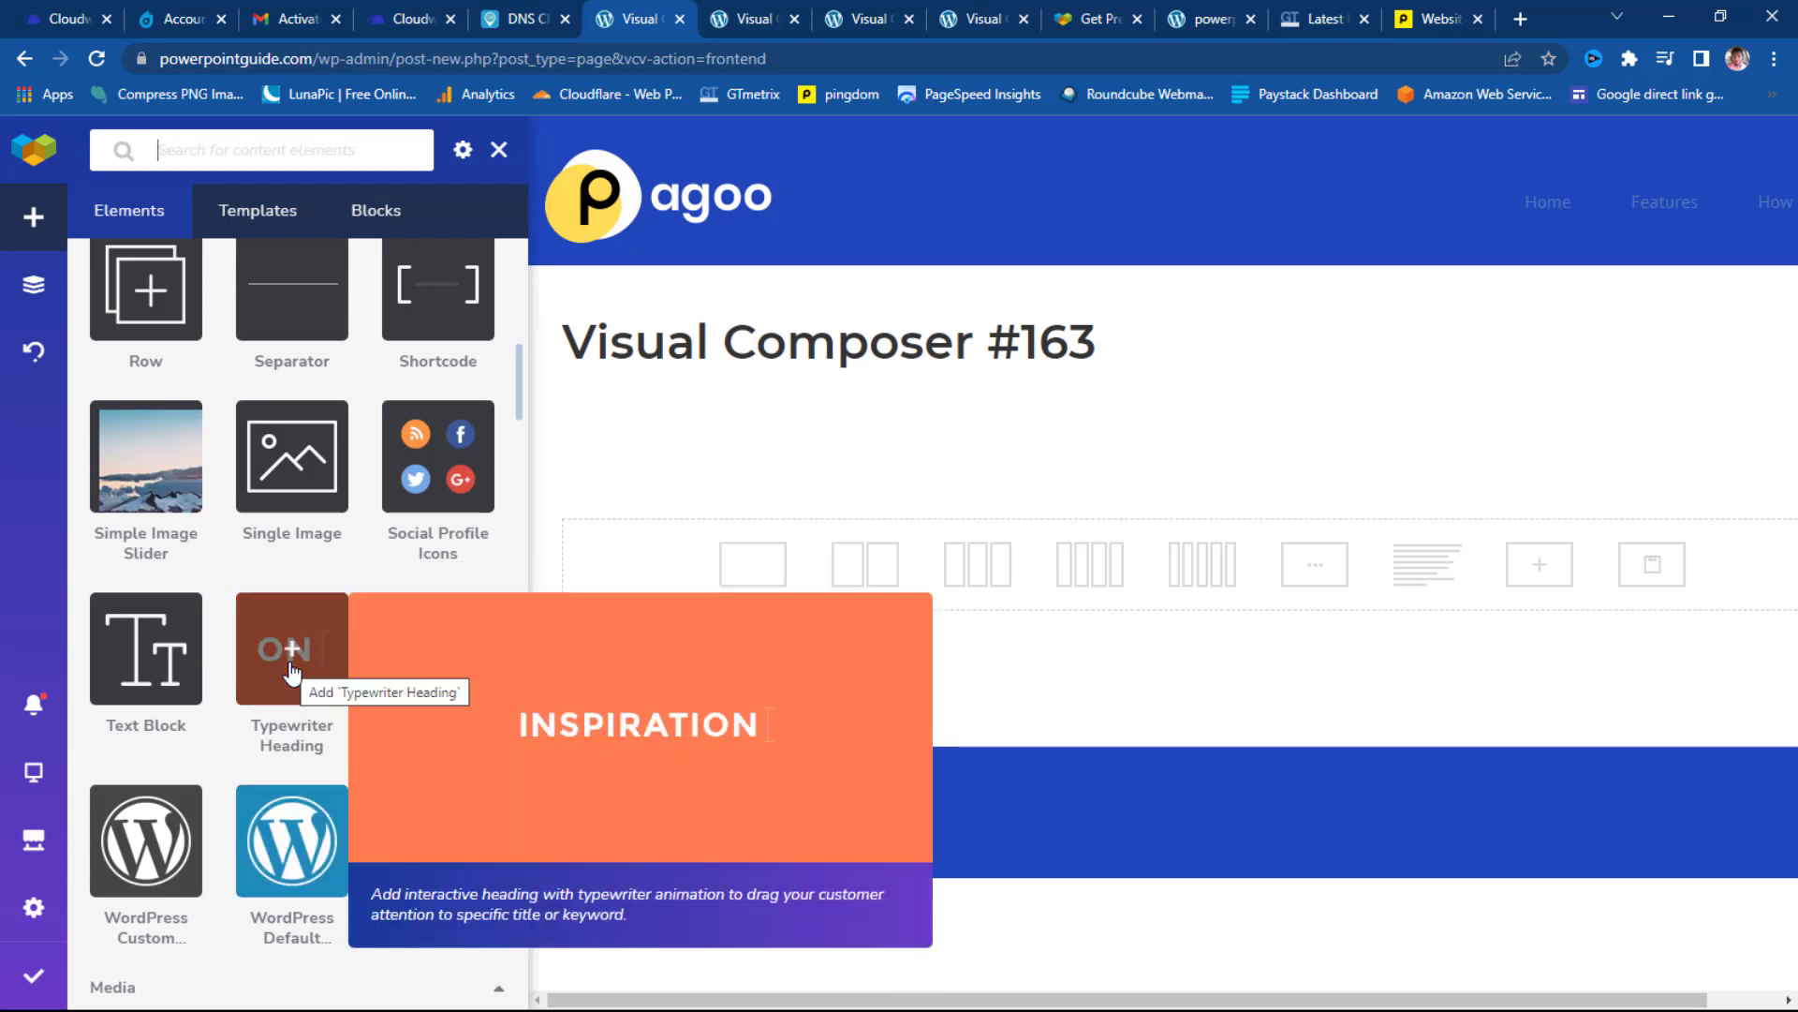
{"action": "left_click", "coordinate": [292, 671]}
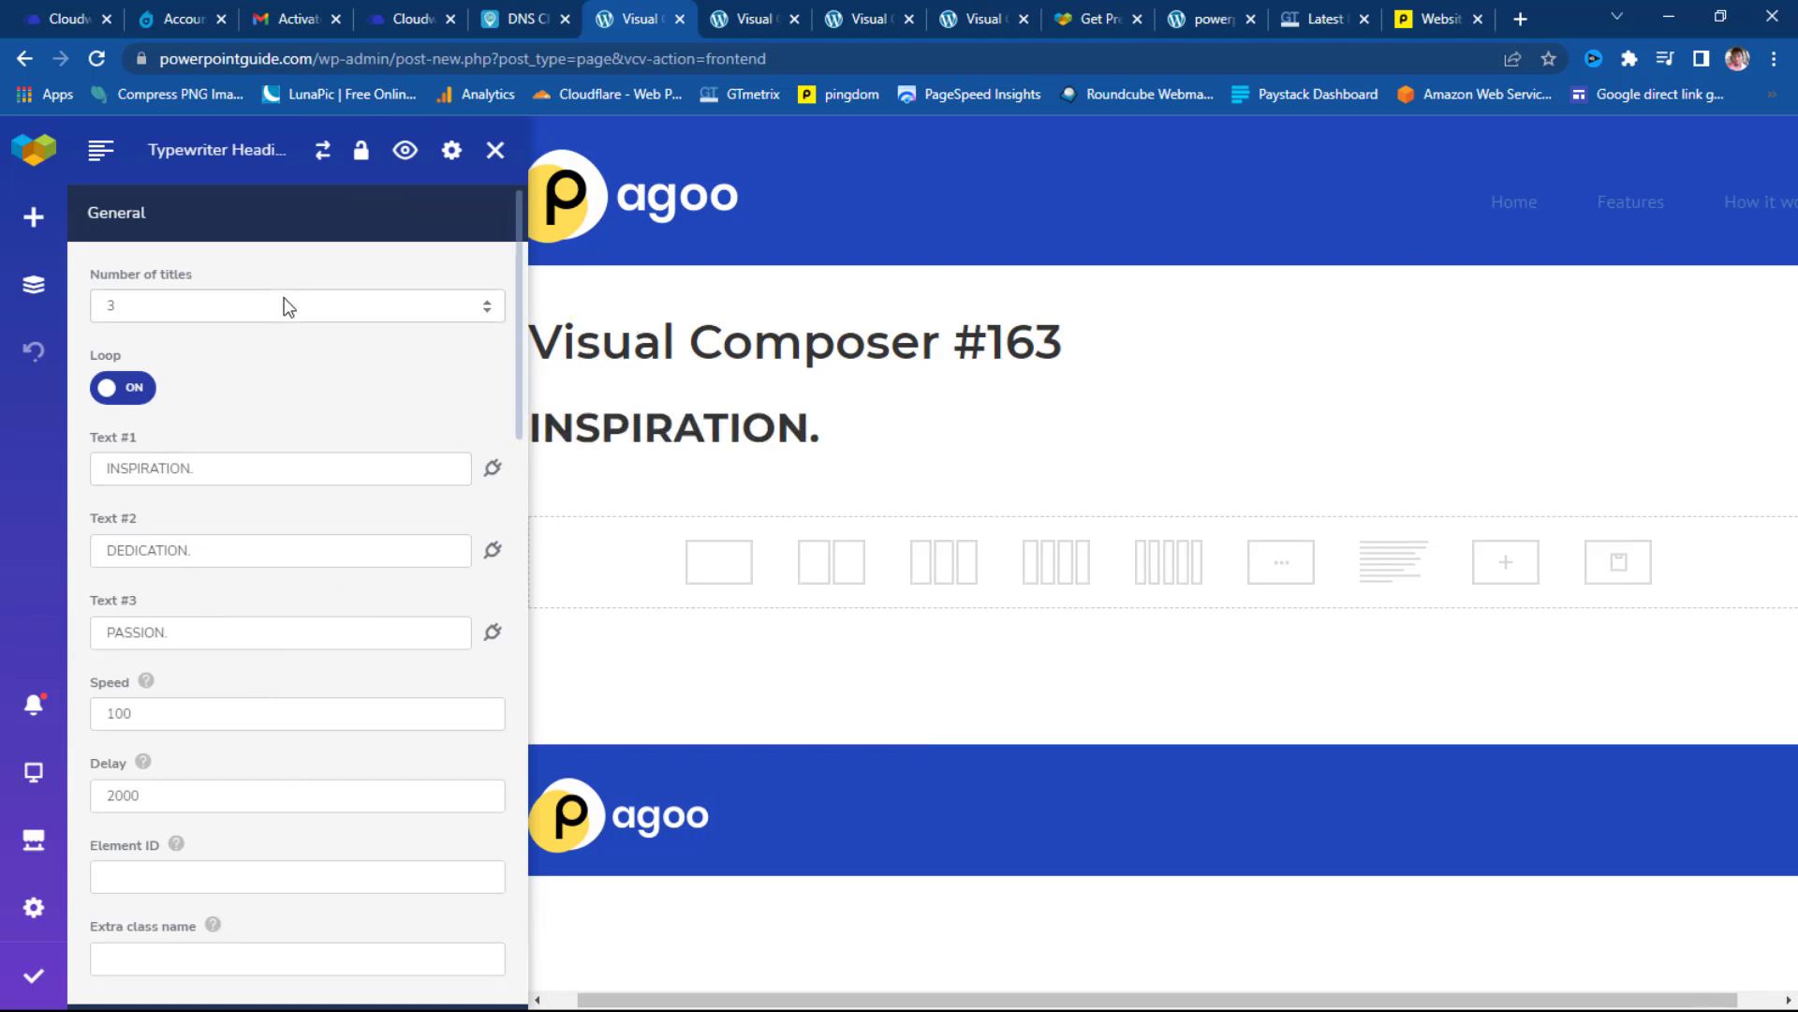
Change the typewriter texts to KNOW, MORE and ABOUT DAPS
{"action": "left_click_drag", "start_coordinate": [224, 465], "coordinate": [26, 456]}
{"action": "type", "text": "kn"}
{"action": "key", "text": "BackSpace"}
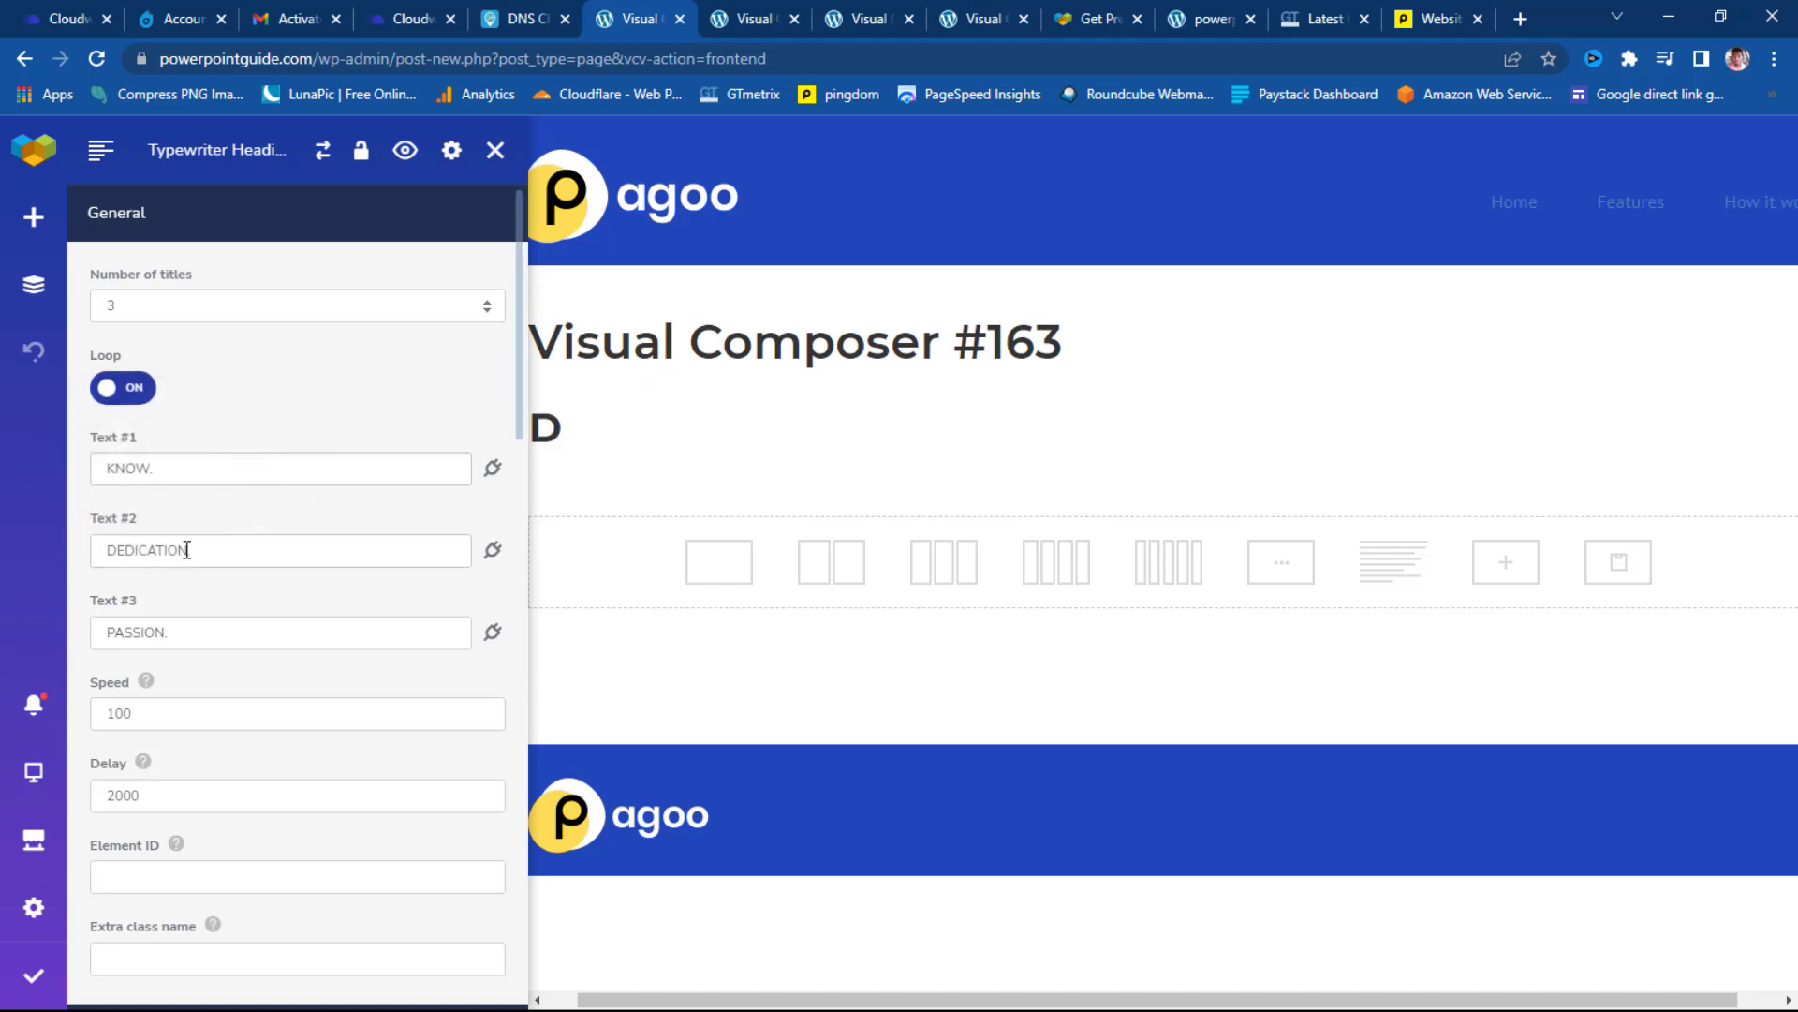
{"action": "left_click_drag", "start_coordinate": [190, 549], "coordinate": [14, 549]}
{"action": "left_click", "coordinate": [191, 551]}
{"action": "left_click", "coordinate": [166, 473]}
{"action": "left_click_drag", "start_coordinate": [192, 551], "coordinate": [15, 553]}
{"action": "type", "text": "MORE"}
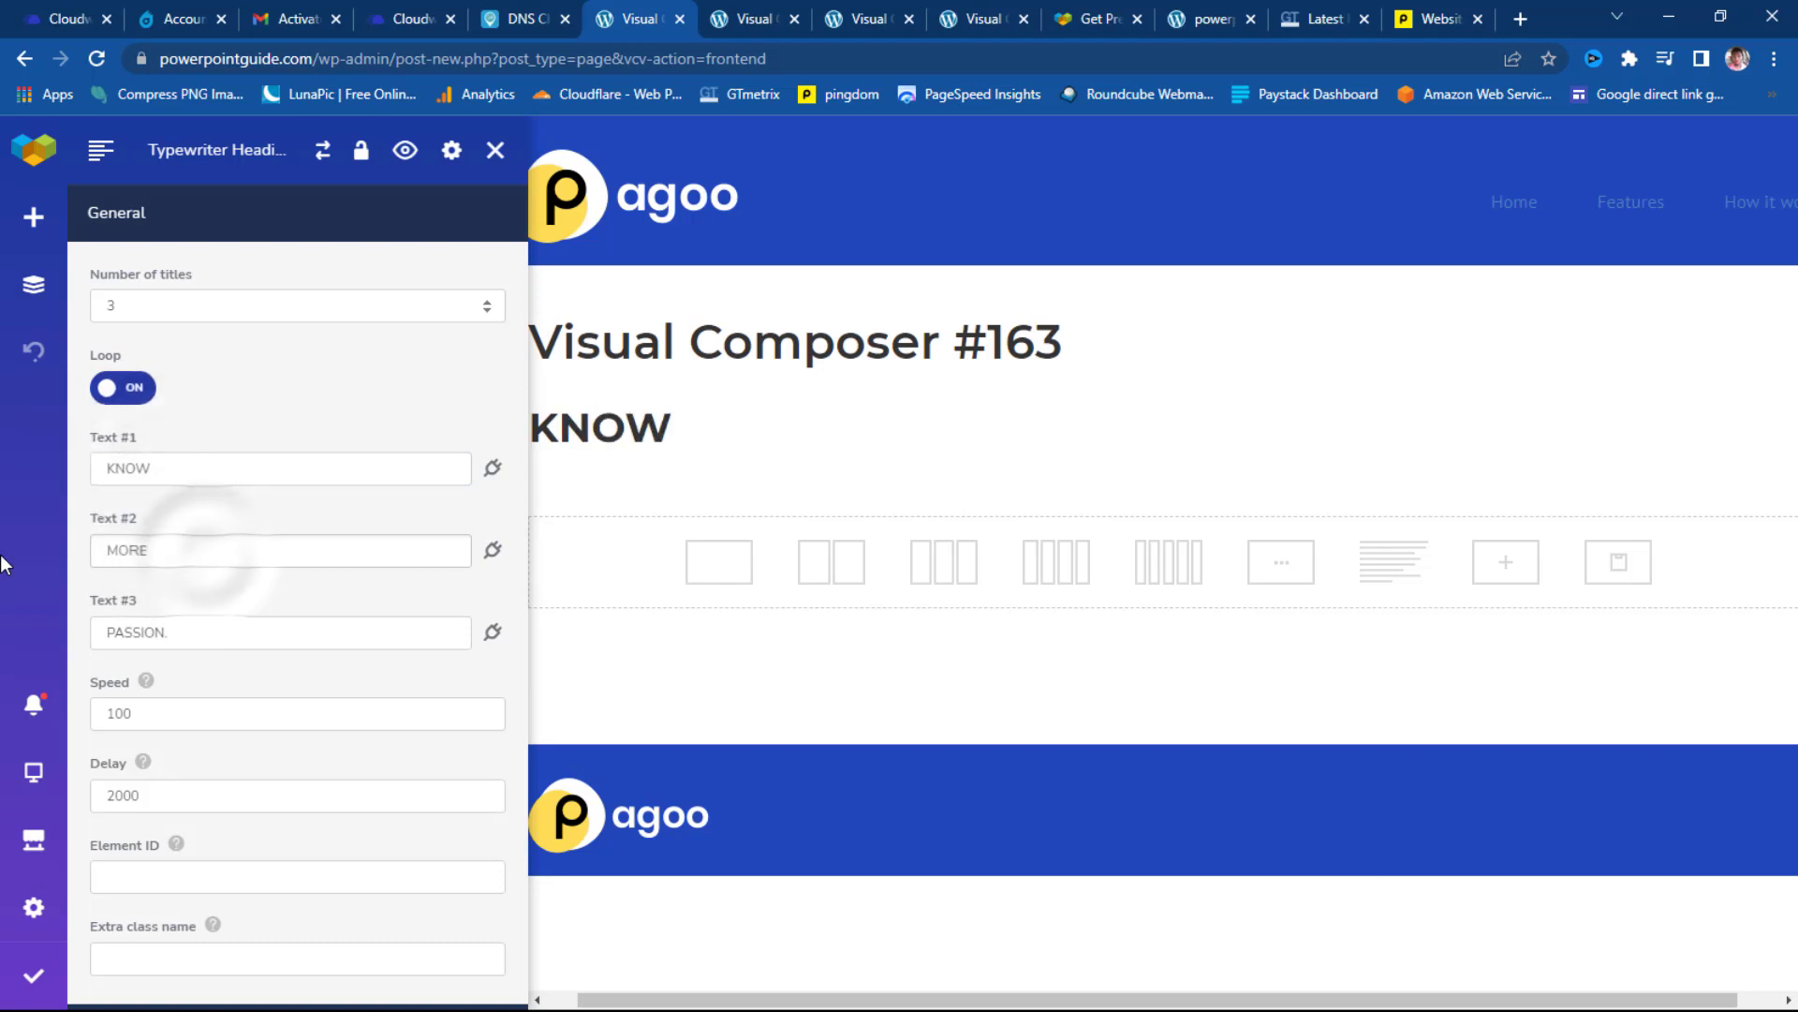
{"action": "left_click_drag", "start_coordinate": [173, 633], "coordinate": [4, 645]}
{"action": "type", "text": "ABOUT DAPS"}
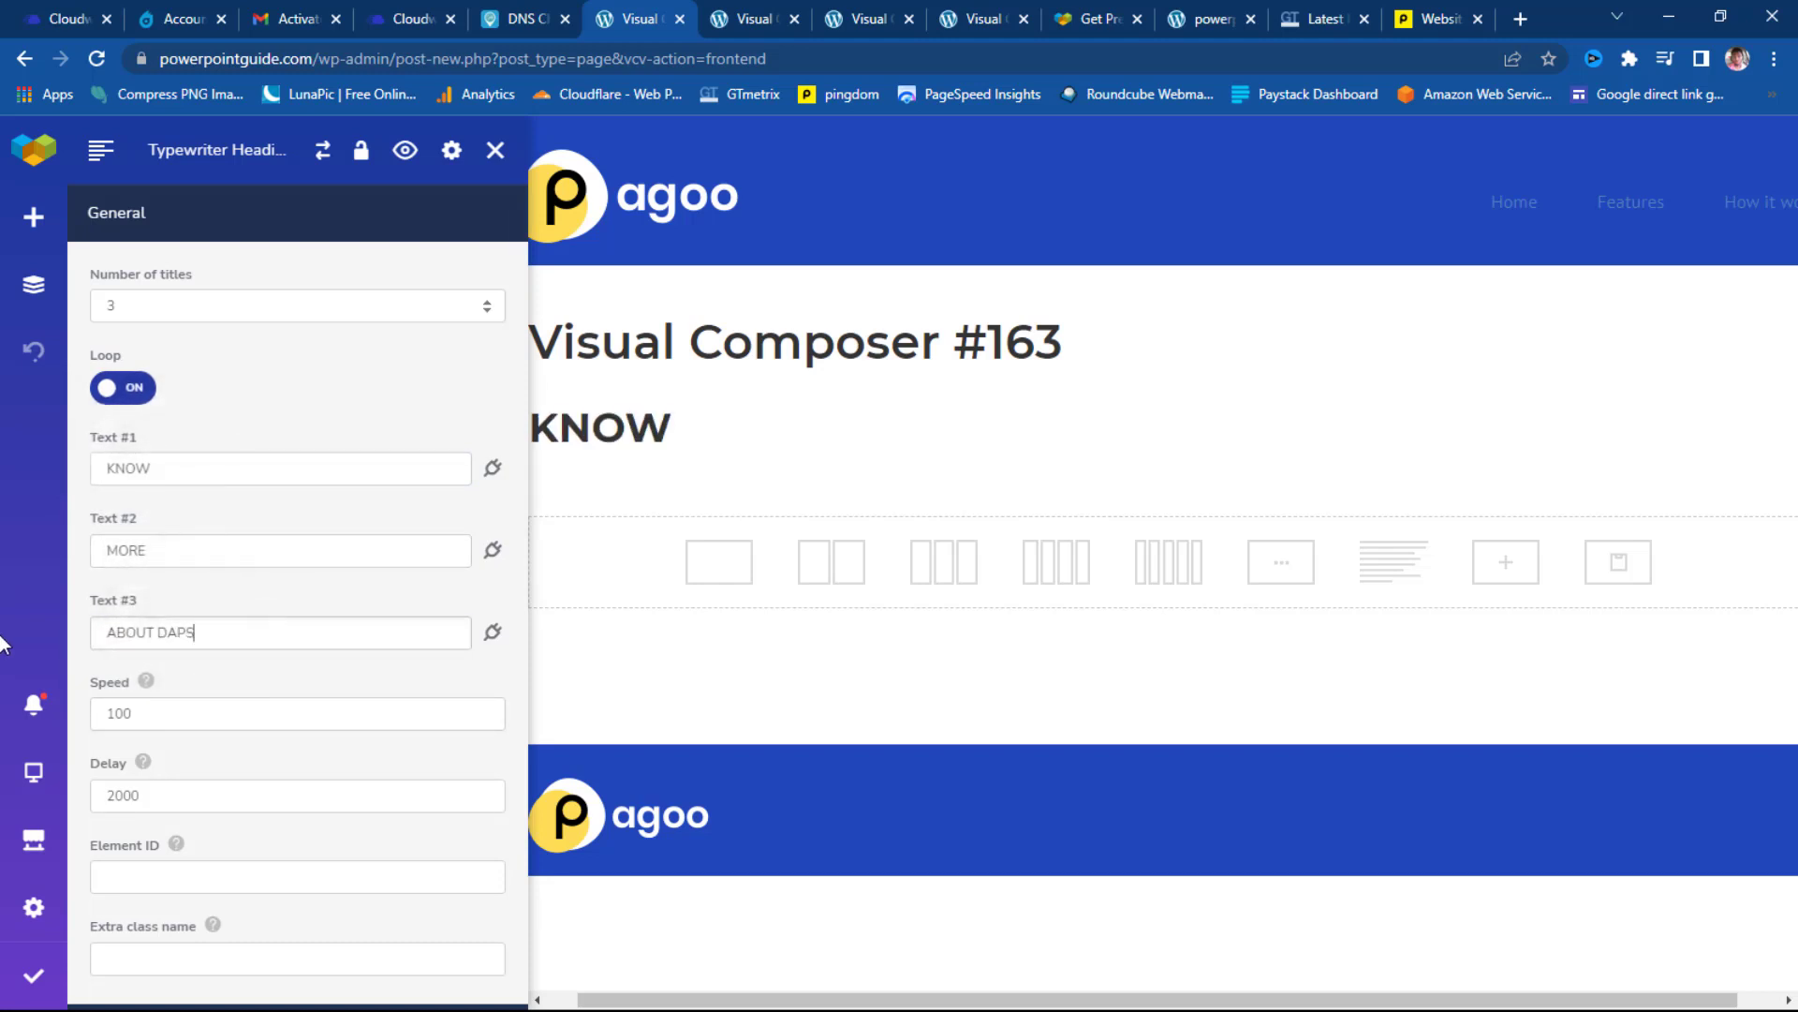
Centre-align the typewriter heading
{"action": "scroll", "coordinate": [301, 671], "scroll_direction": "down", "scroll_amount": 10}
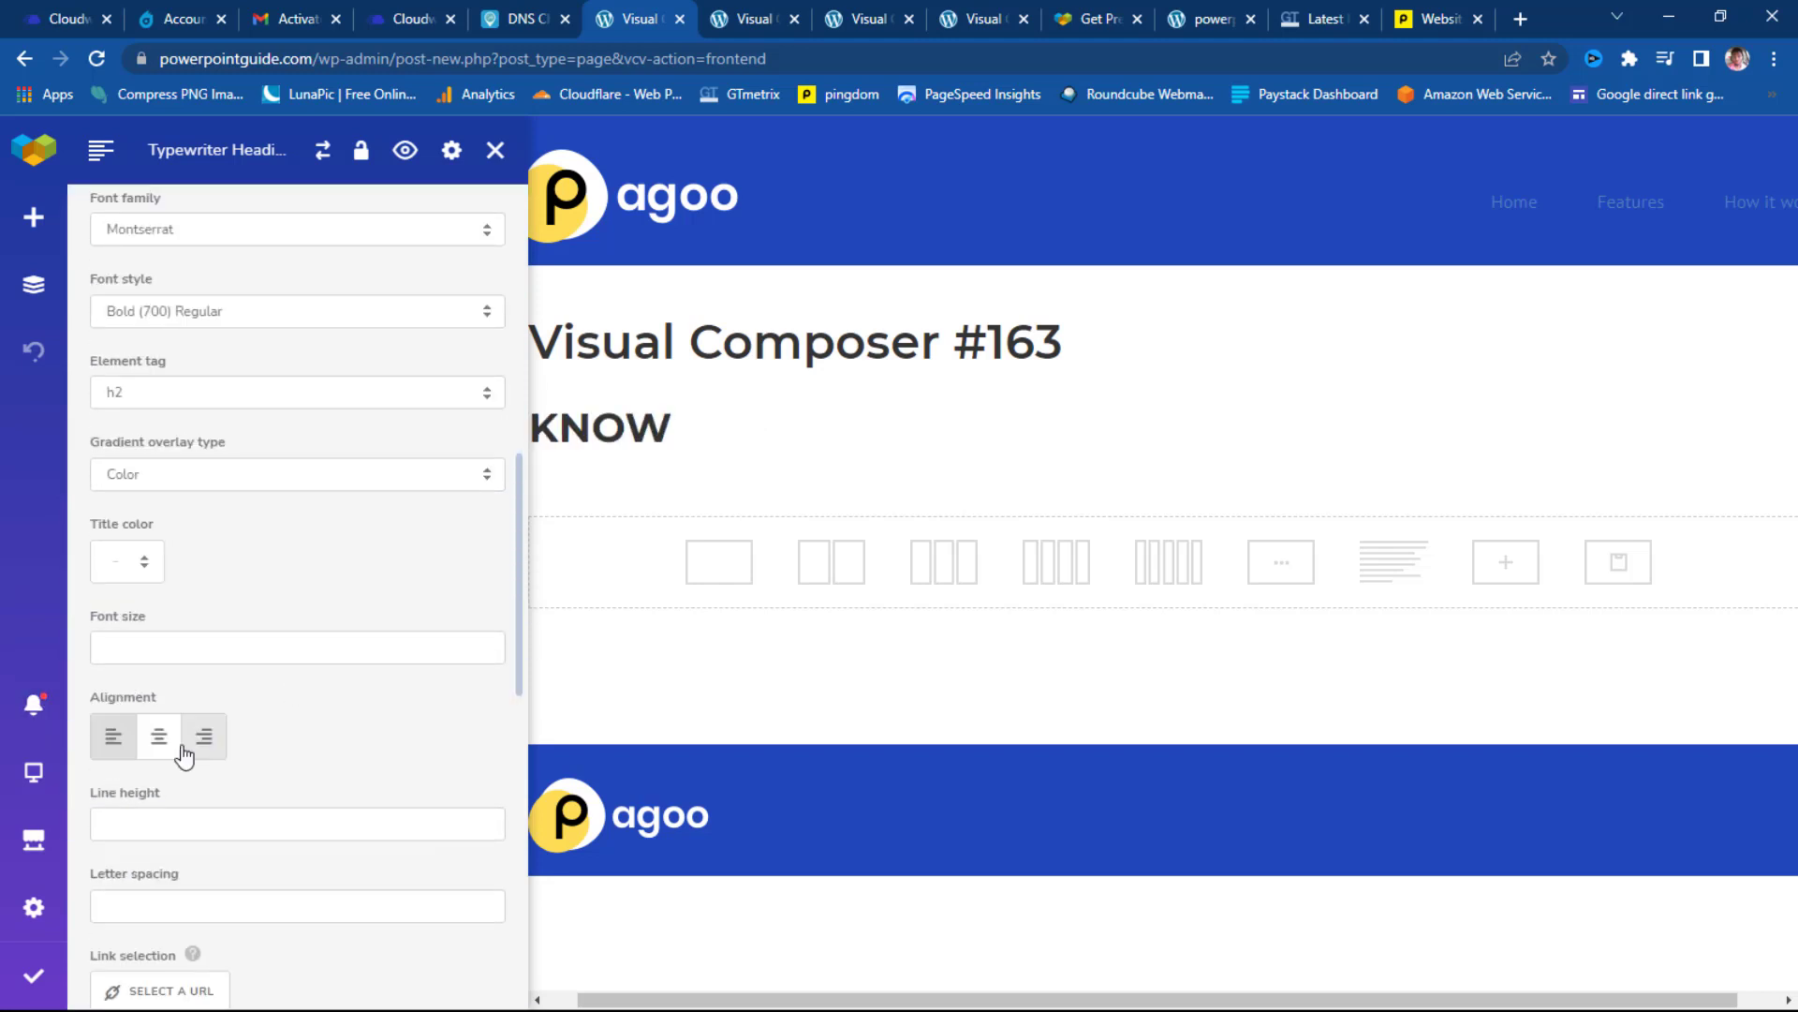
{"action": "left_click", "coordinate": [183, 755]}
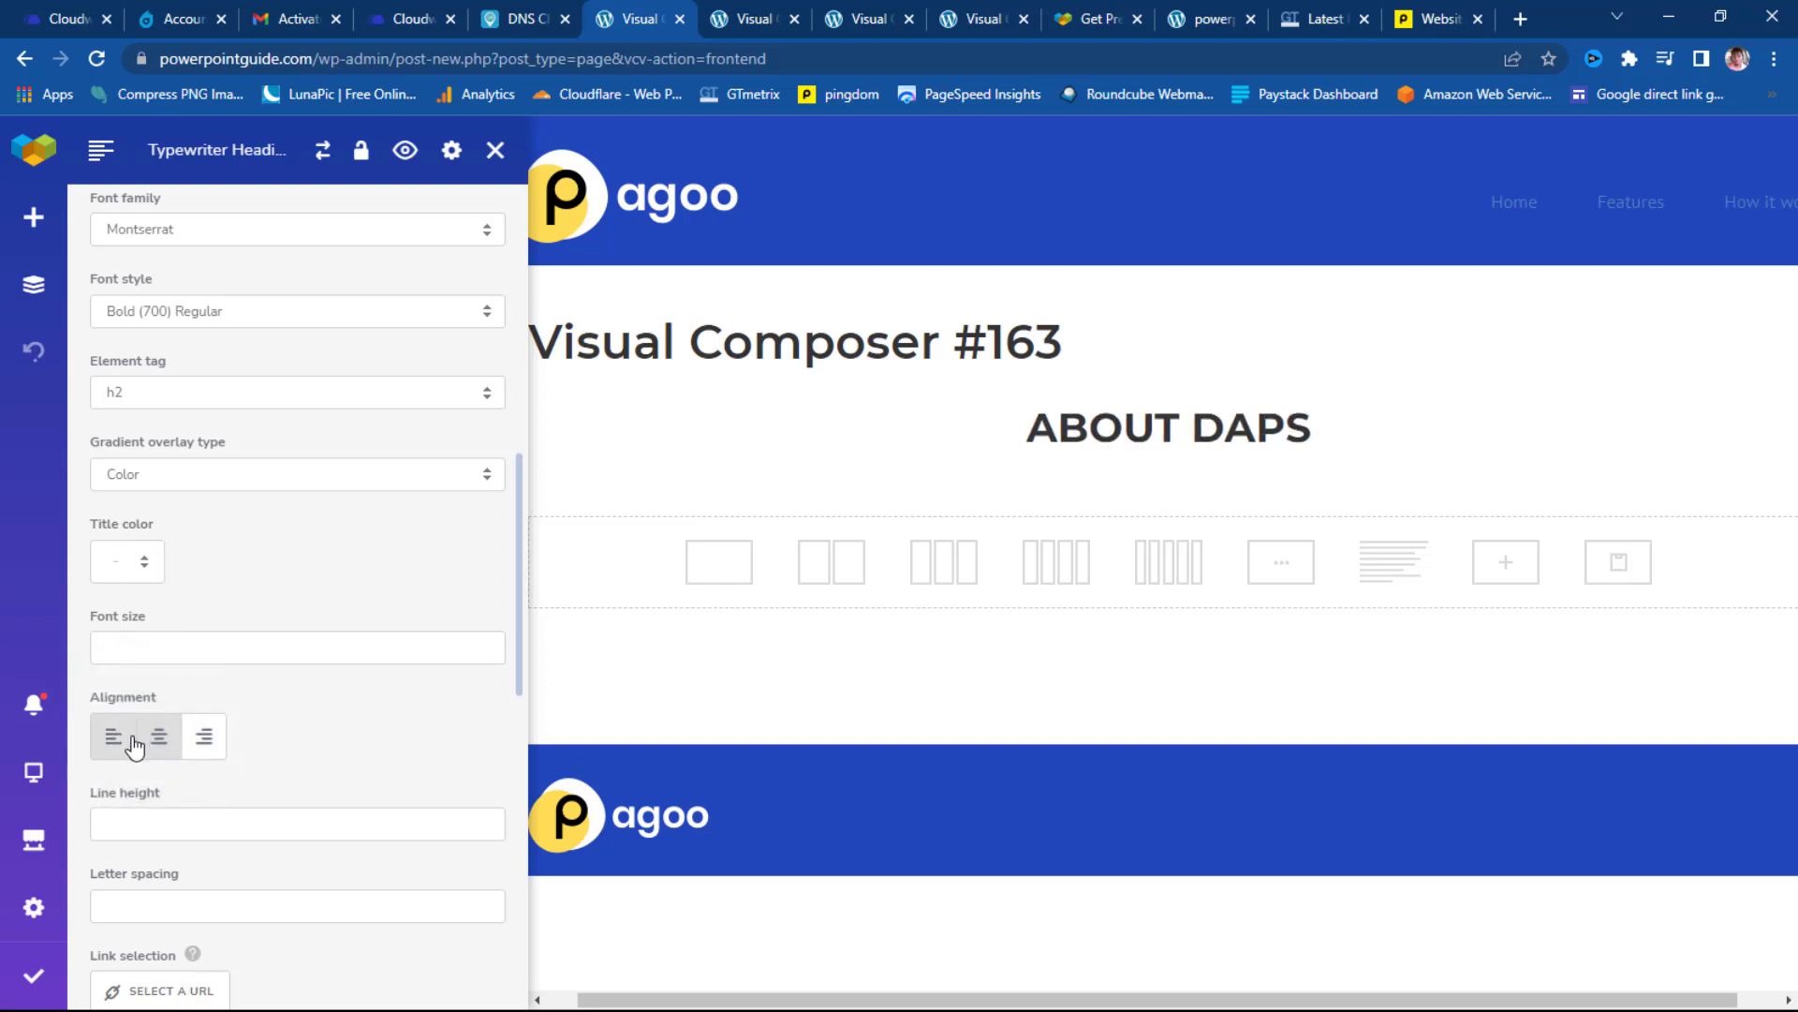
{"action": "scroll", "coordinate": [159, 684], "scroll_direction": "up", "scroll_amount": 10}
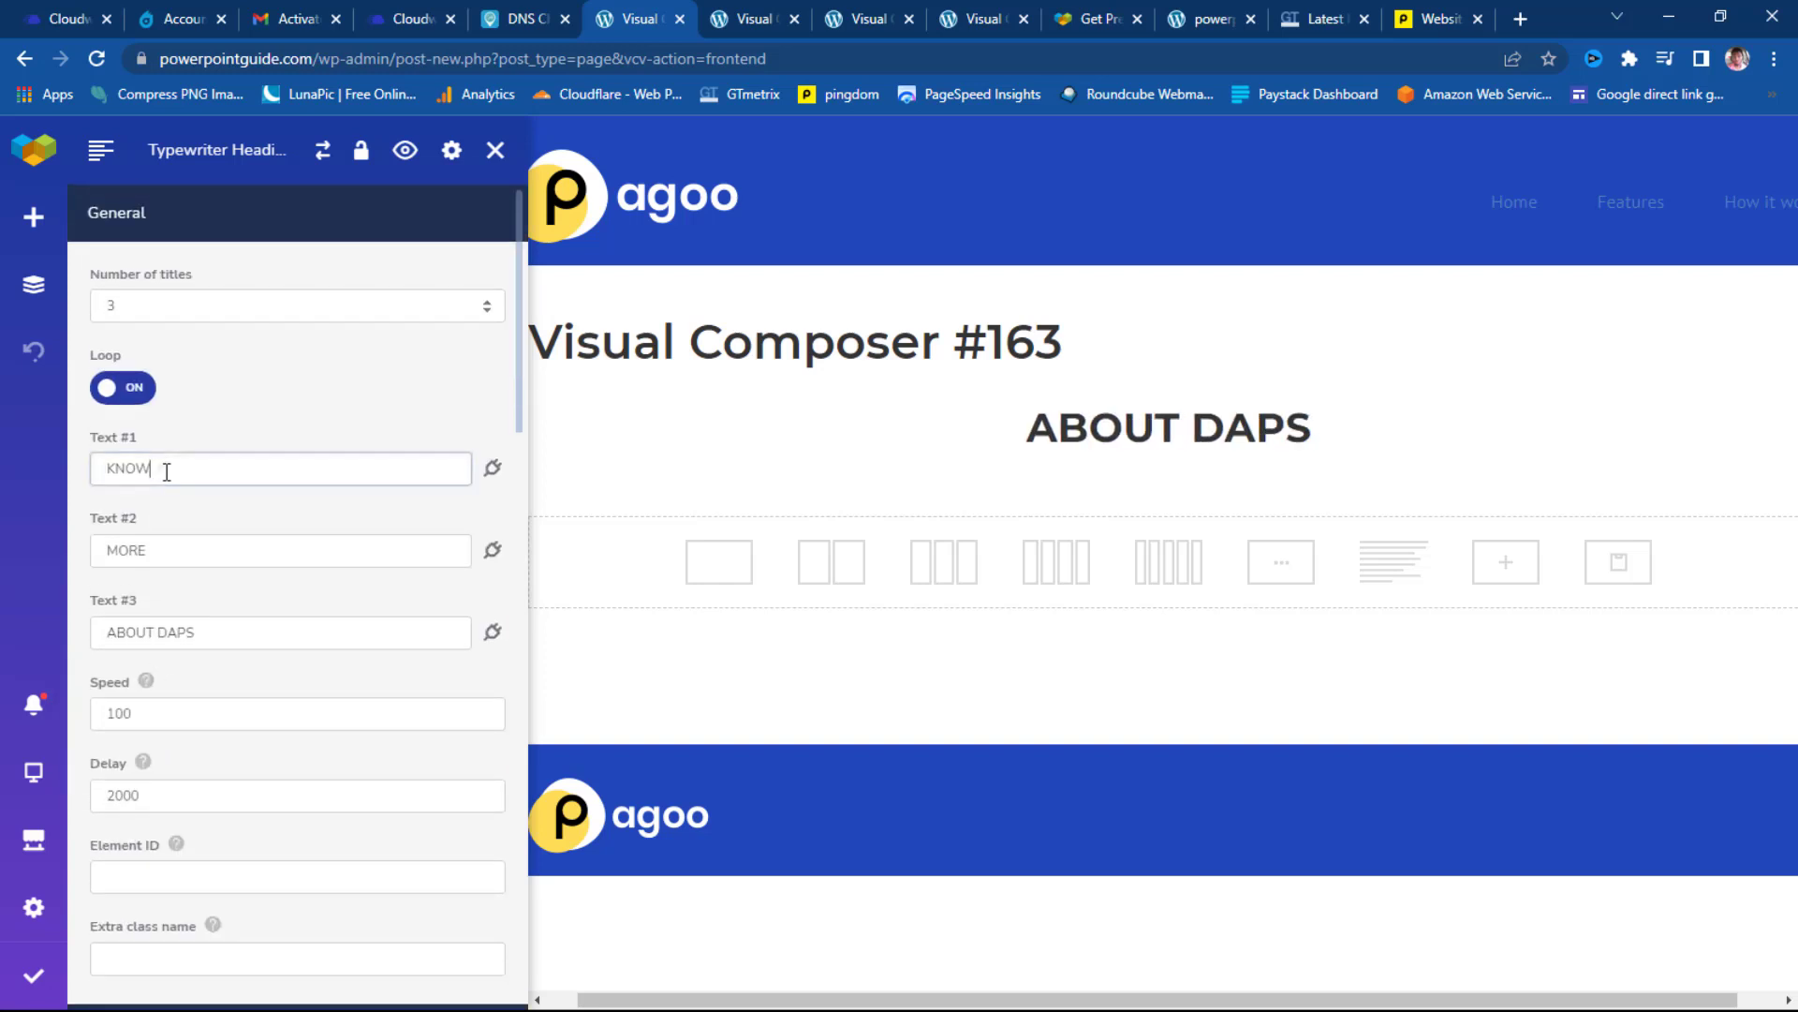
{"action": "left_click", "coordinate": [168, 472]}
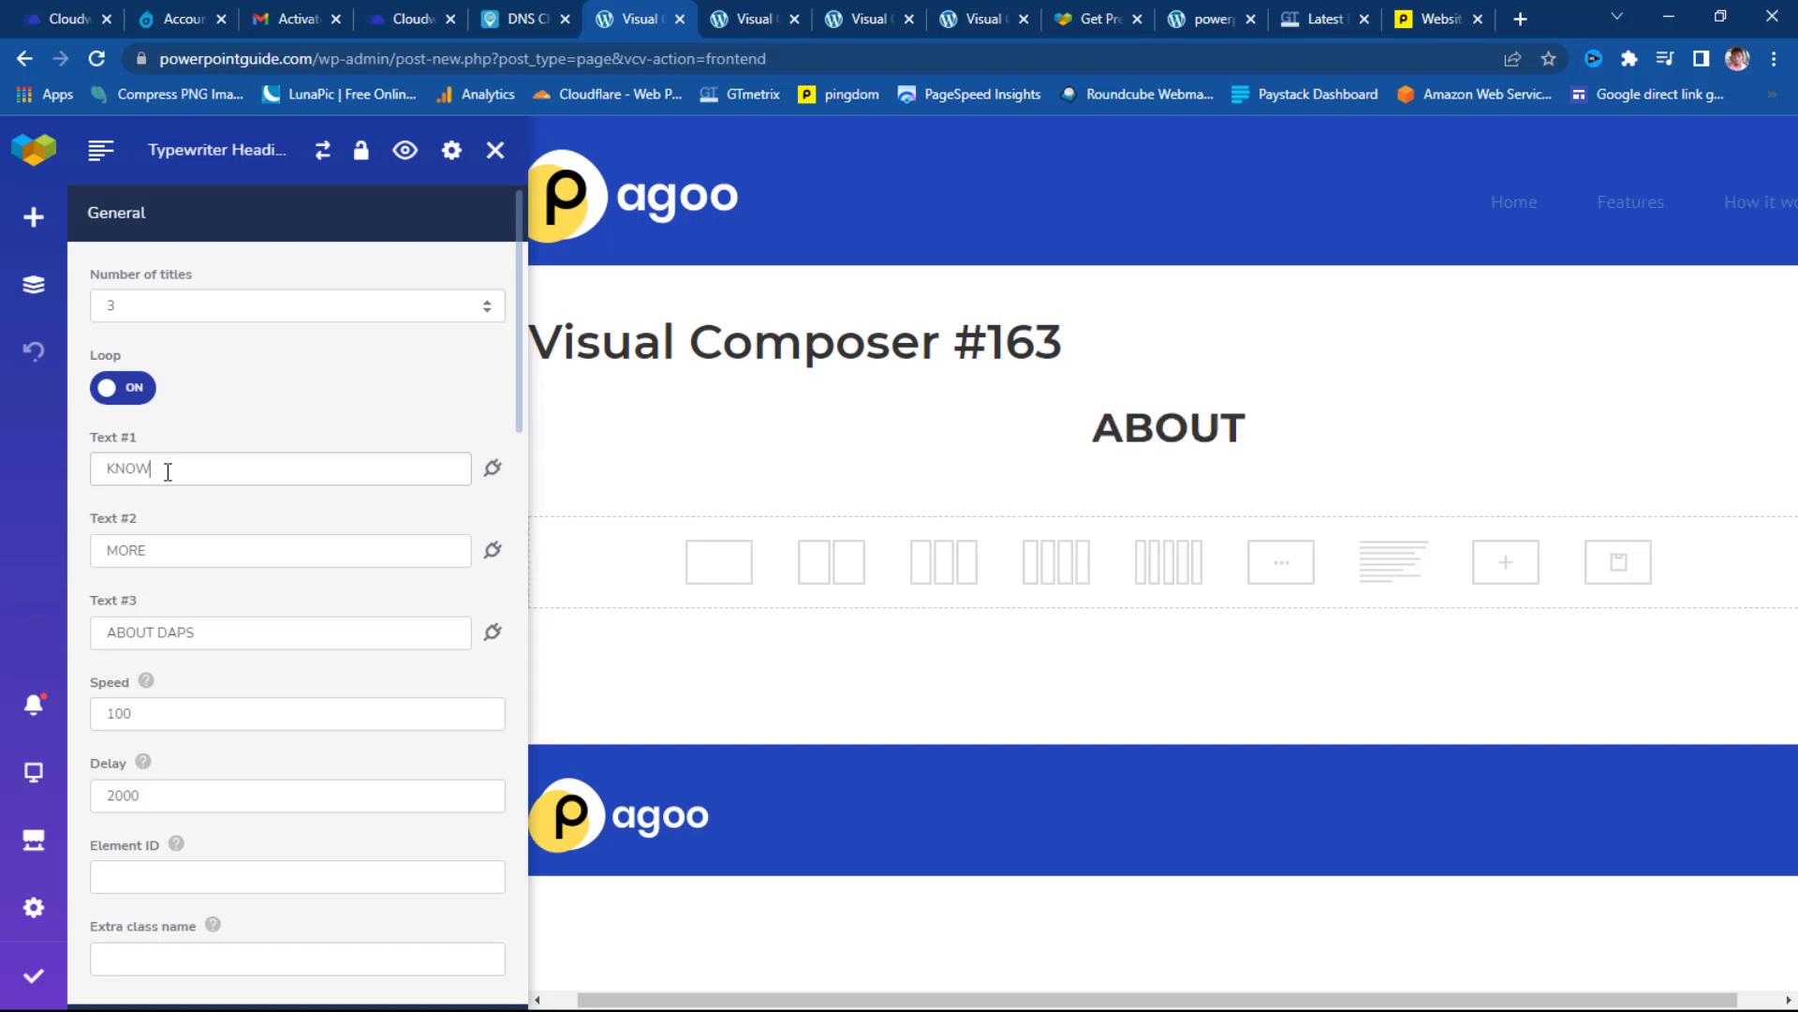
Turn on 'Disable the page title' in Page Options
{"action": "scroll", "coordinate": [258, 548], "scroll_direction": "down", "scroll_amount": 10}
{"action": "scroll", "coordinate": [262, 562], "scroll_direction": "down", "scroll_amount": 10}
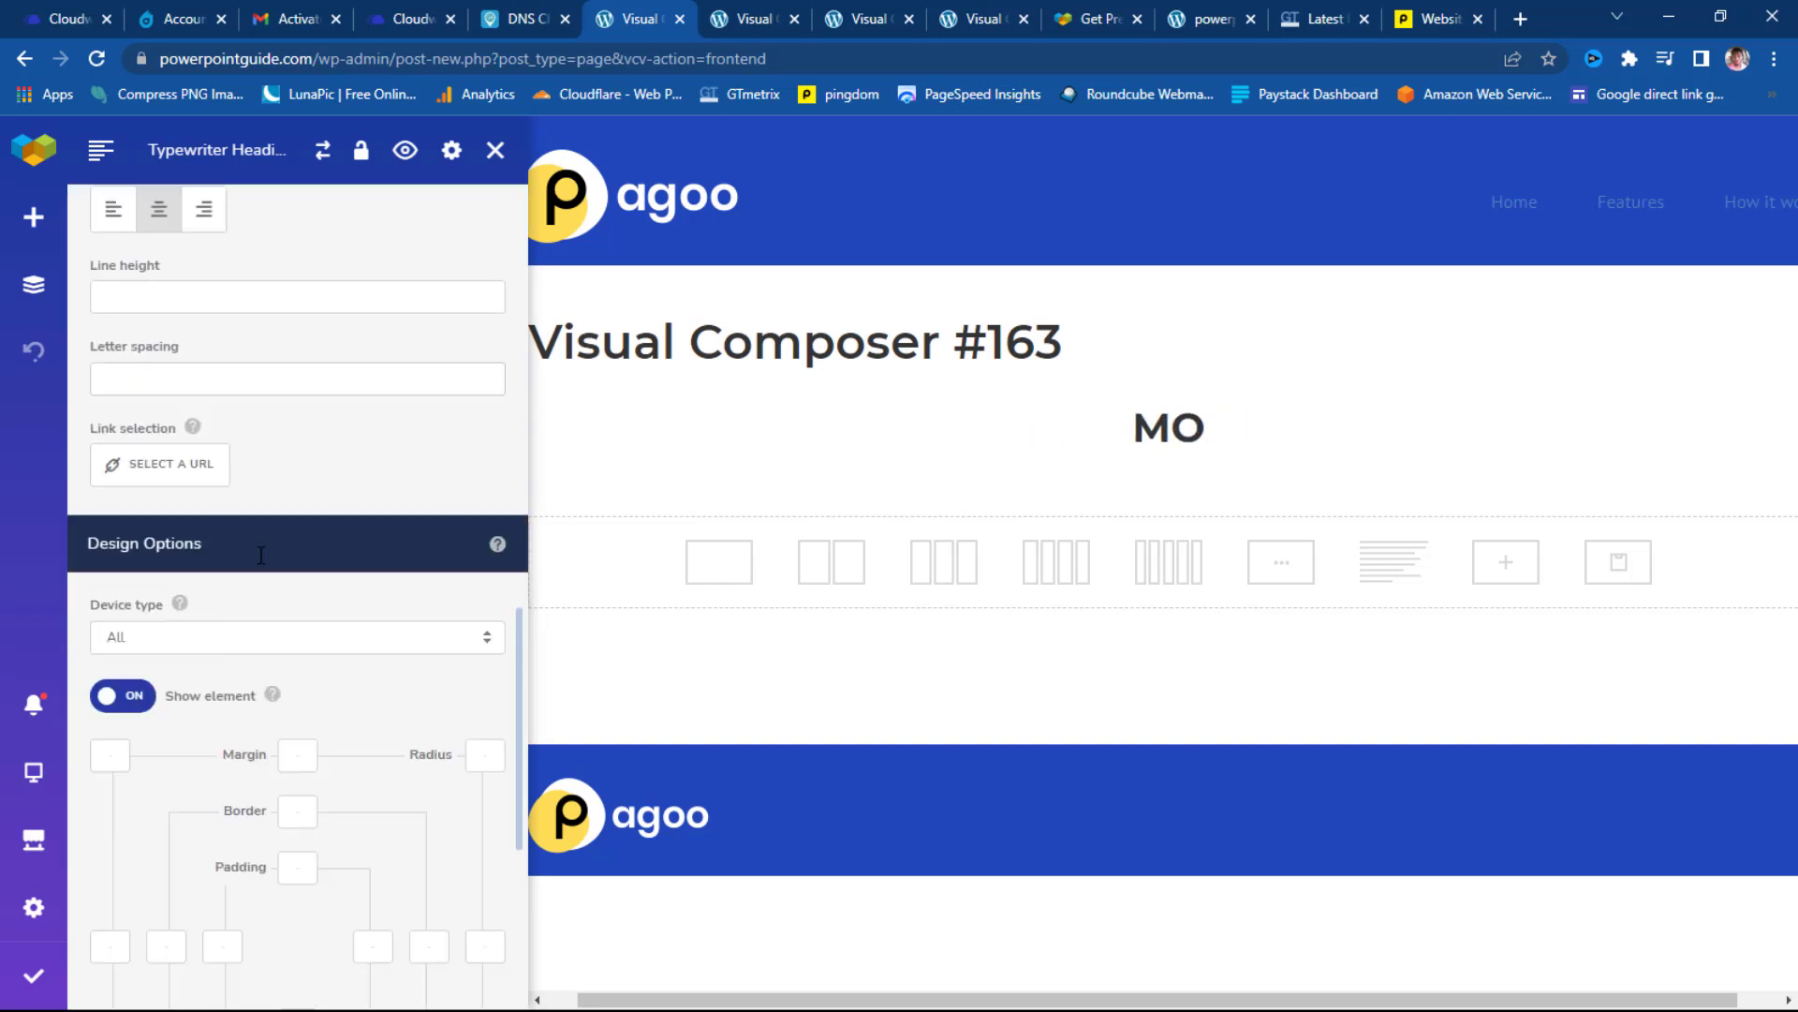
{"action": "scroll", "coordinate": [262, 562], "scroll_direction": "up", "scroll_amount": 20}
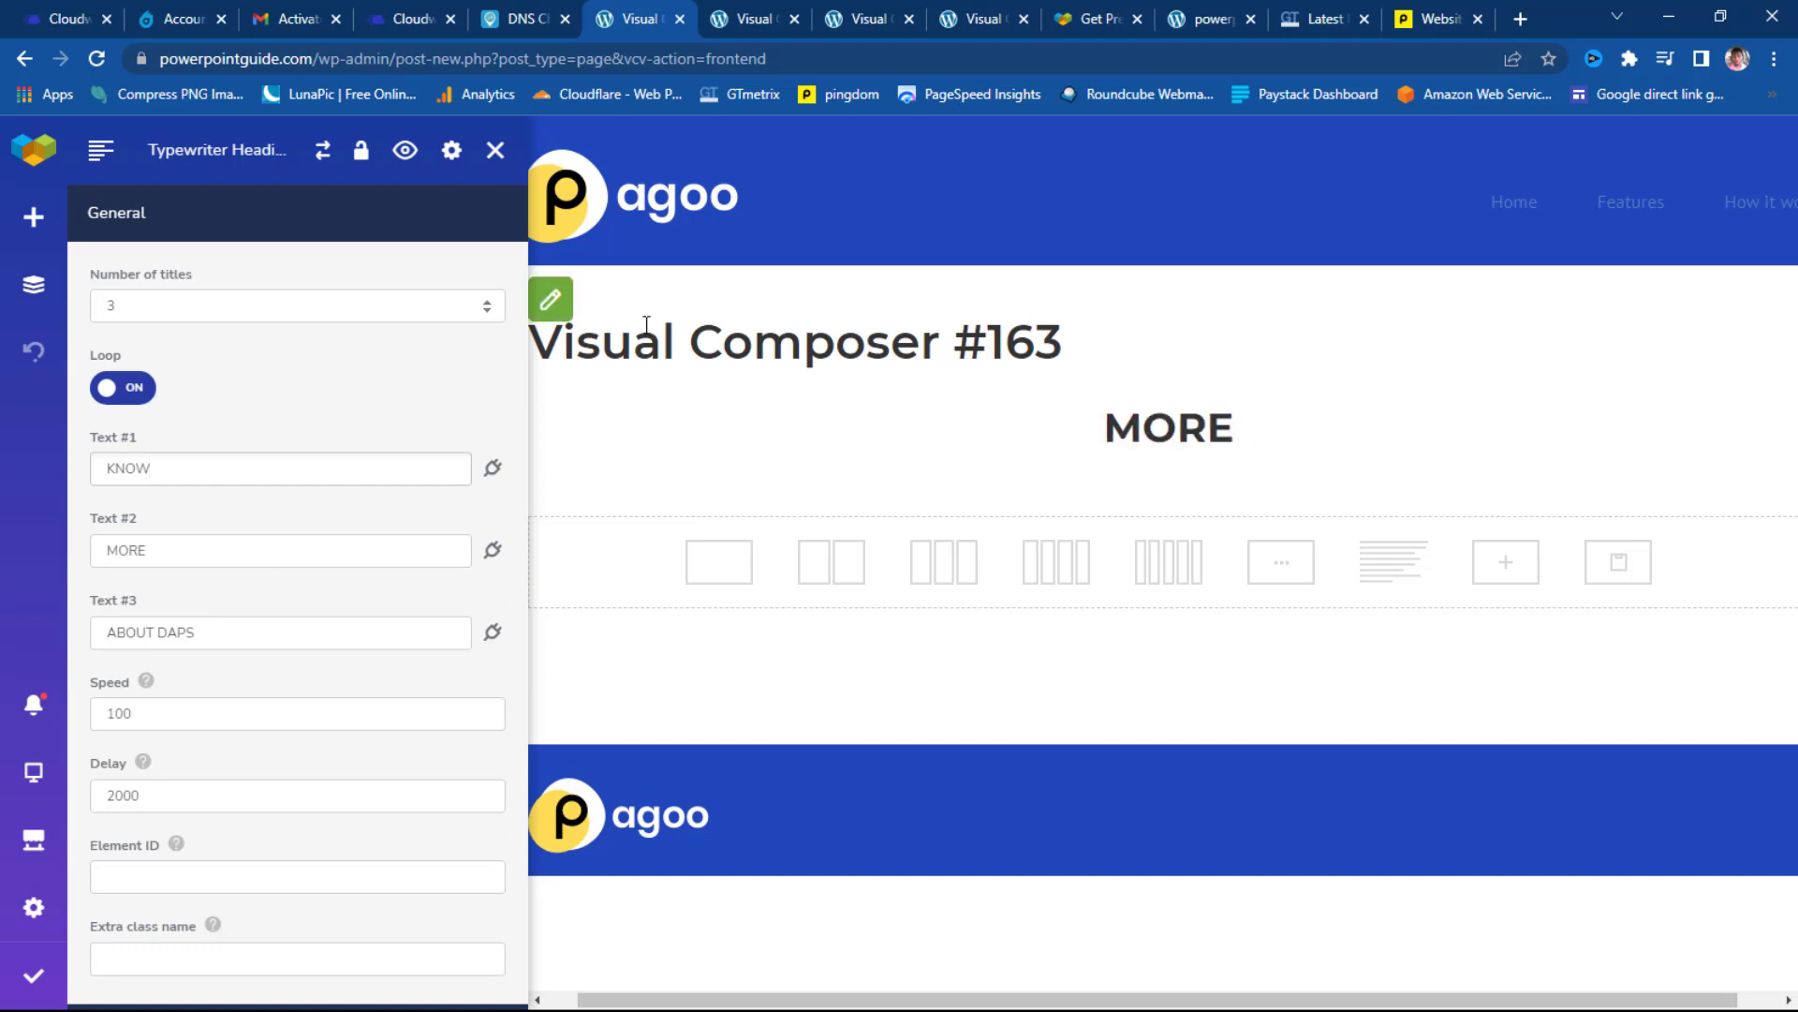
{"action": "left_click", "coordinate": [34, 906]}
{"action": "left_click", "coordinate": [107, 449]}
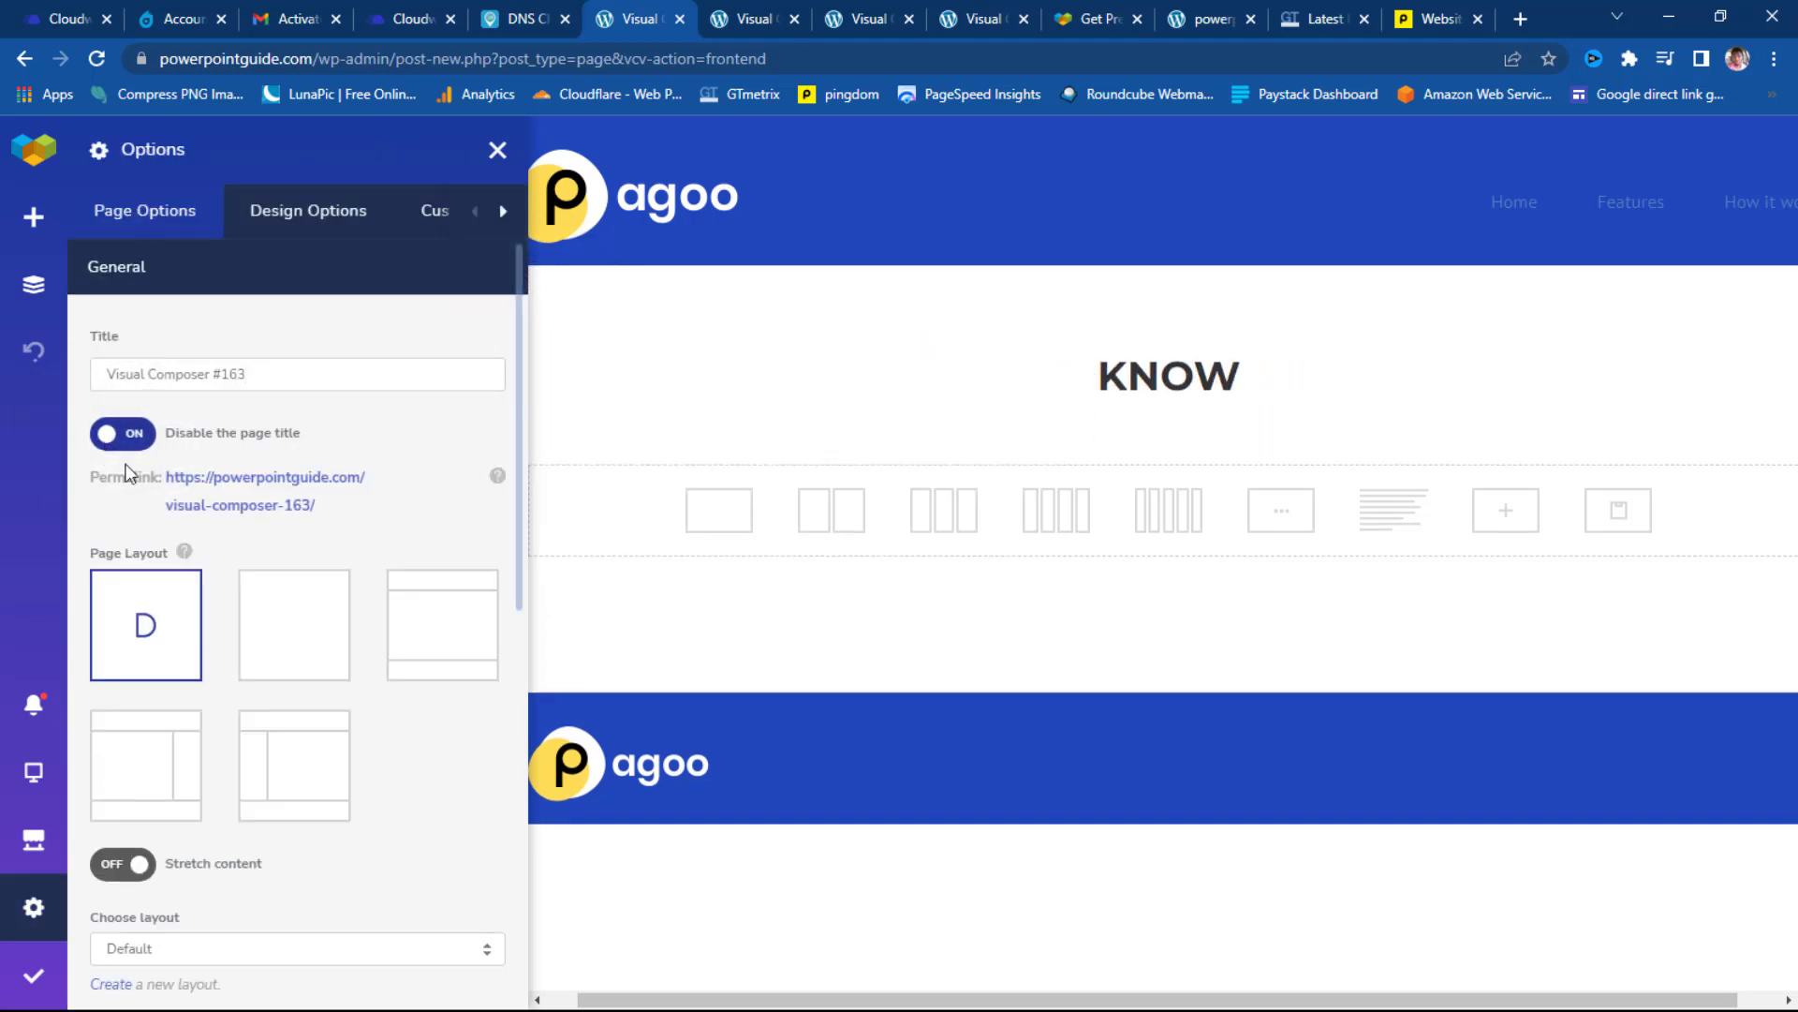
Add a two-column row with a single image in the right column
{"action": "left_click", "coordinate": [832, 511]}
{"action": "left_click", "coordinate": [1499, 492]}
{"action": "left_click", "coordinate": [289, 450]}
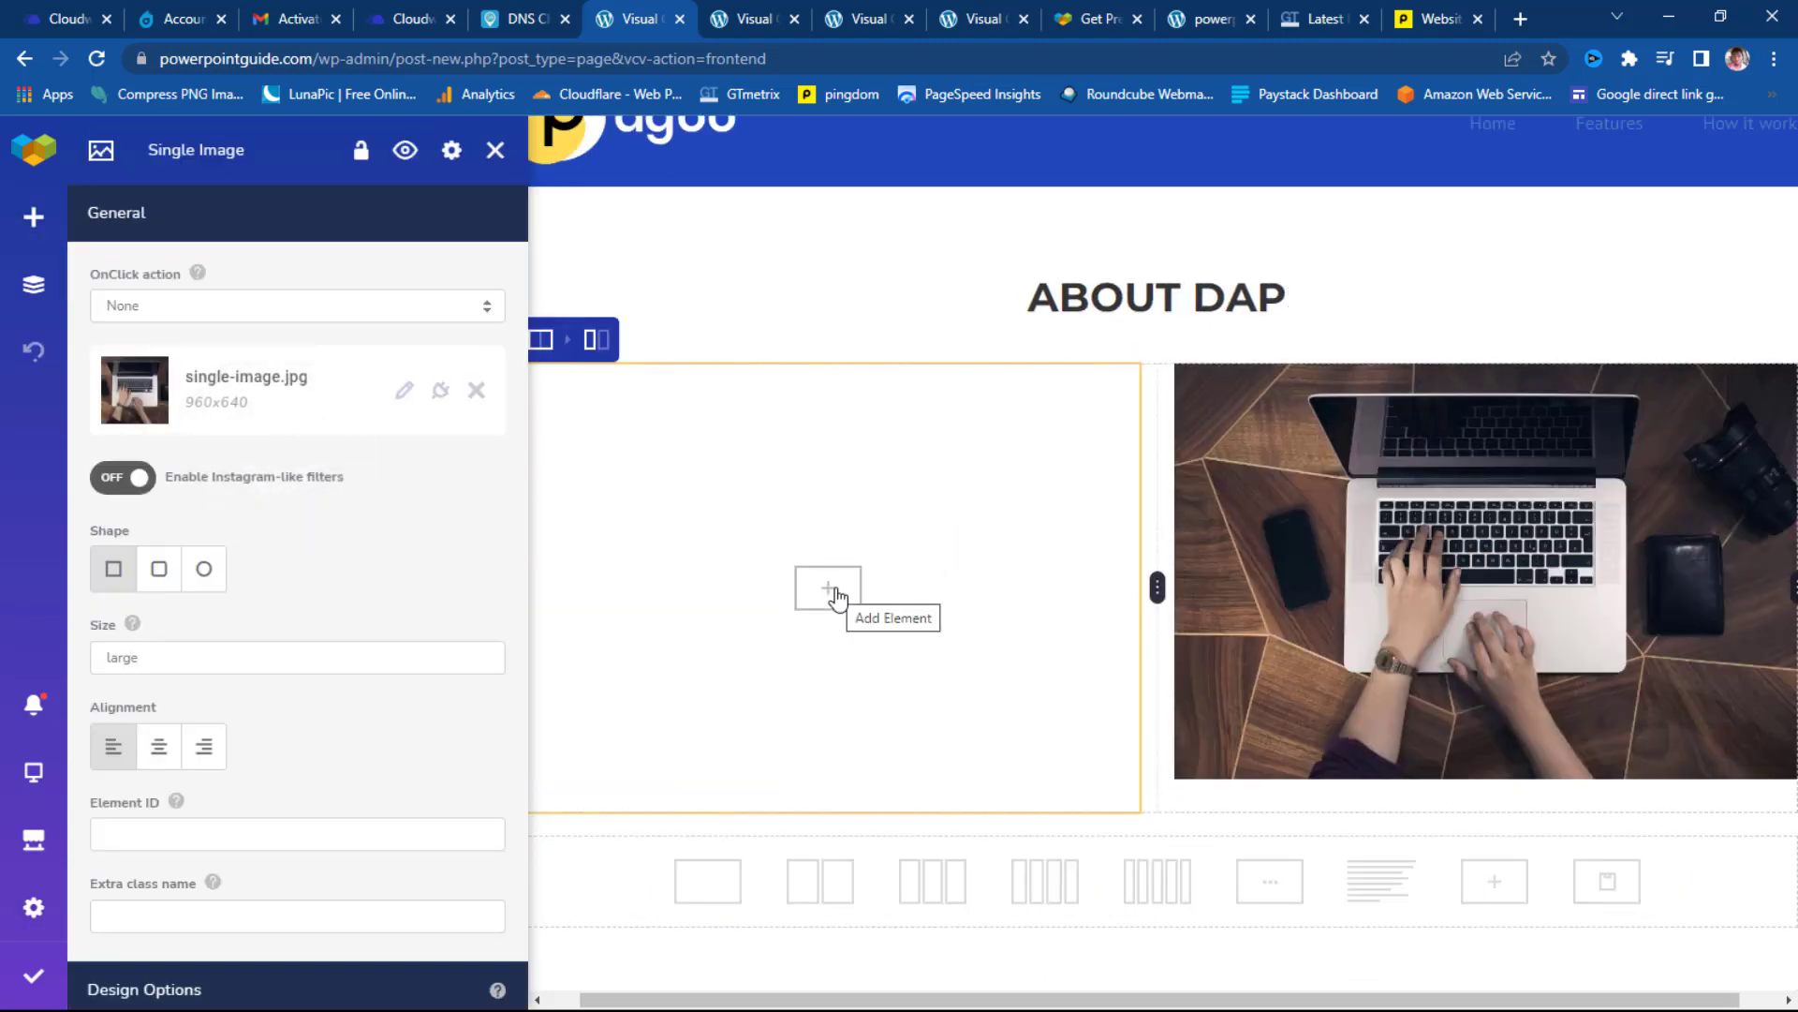
Insert a text block in the left column with the heading 'I Am Daps'
{"action": "left_click", "coordinate": [836, 596]}
{"action": "mouse_move", "coordinate": [199, 562]}
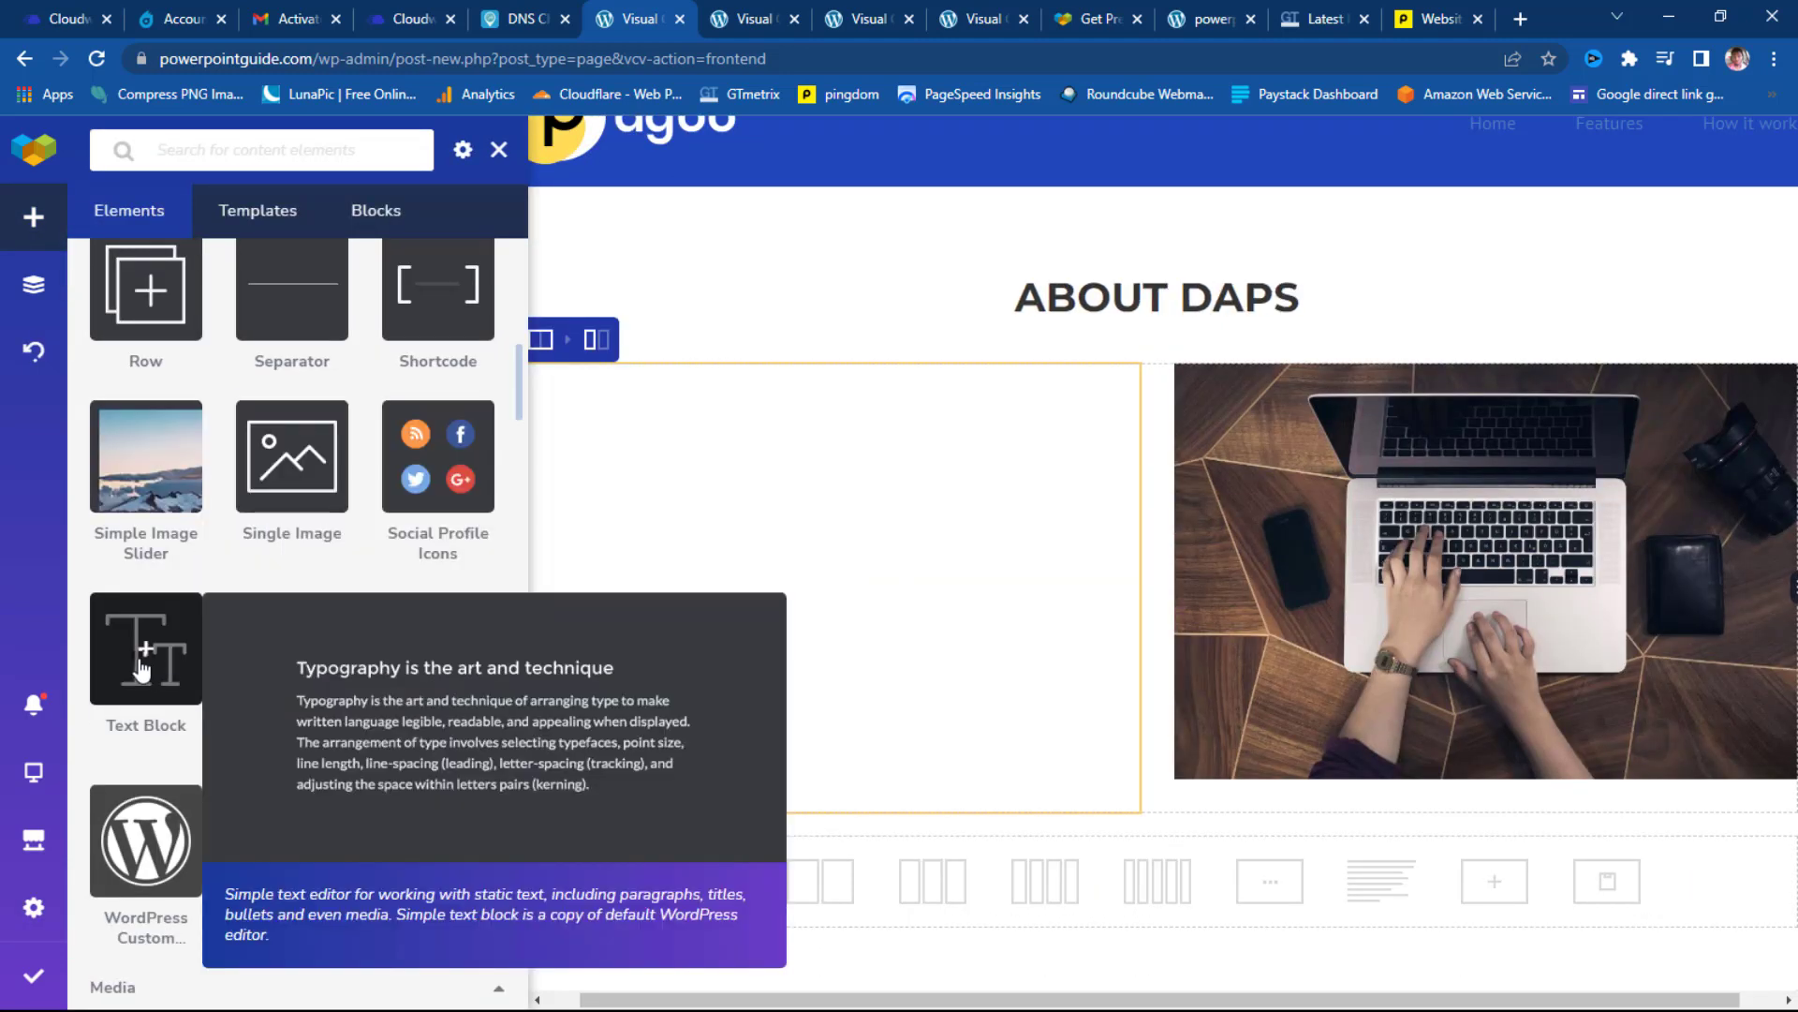
{"action": "left_click", "coordinate": [150, 648]}
{"action": "left_click_drag", "start_coordinate": [242, 600], "coordinate": [102, 552]}
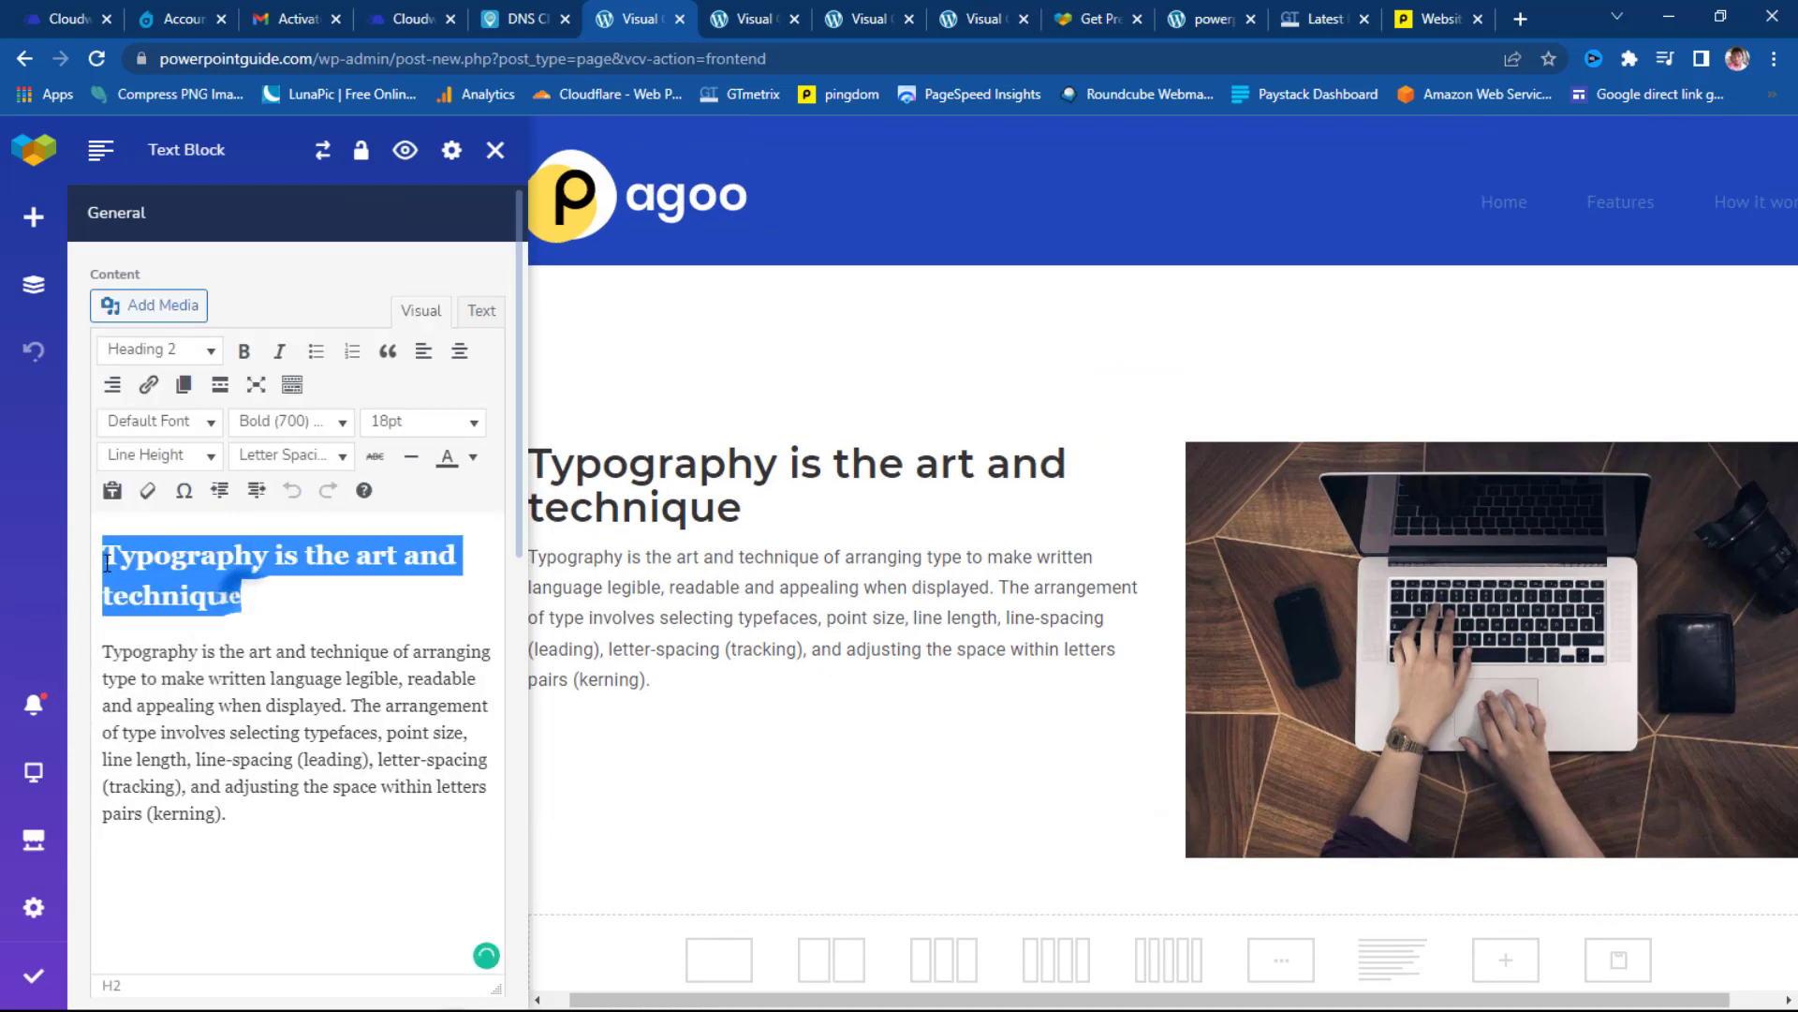
{"action": "type", "text": "I Am Daps"}
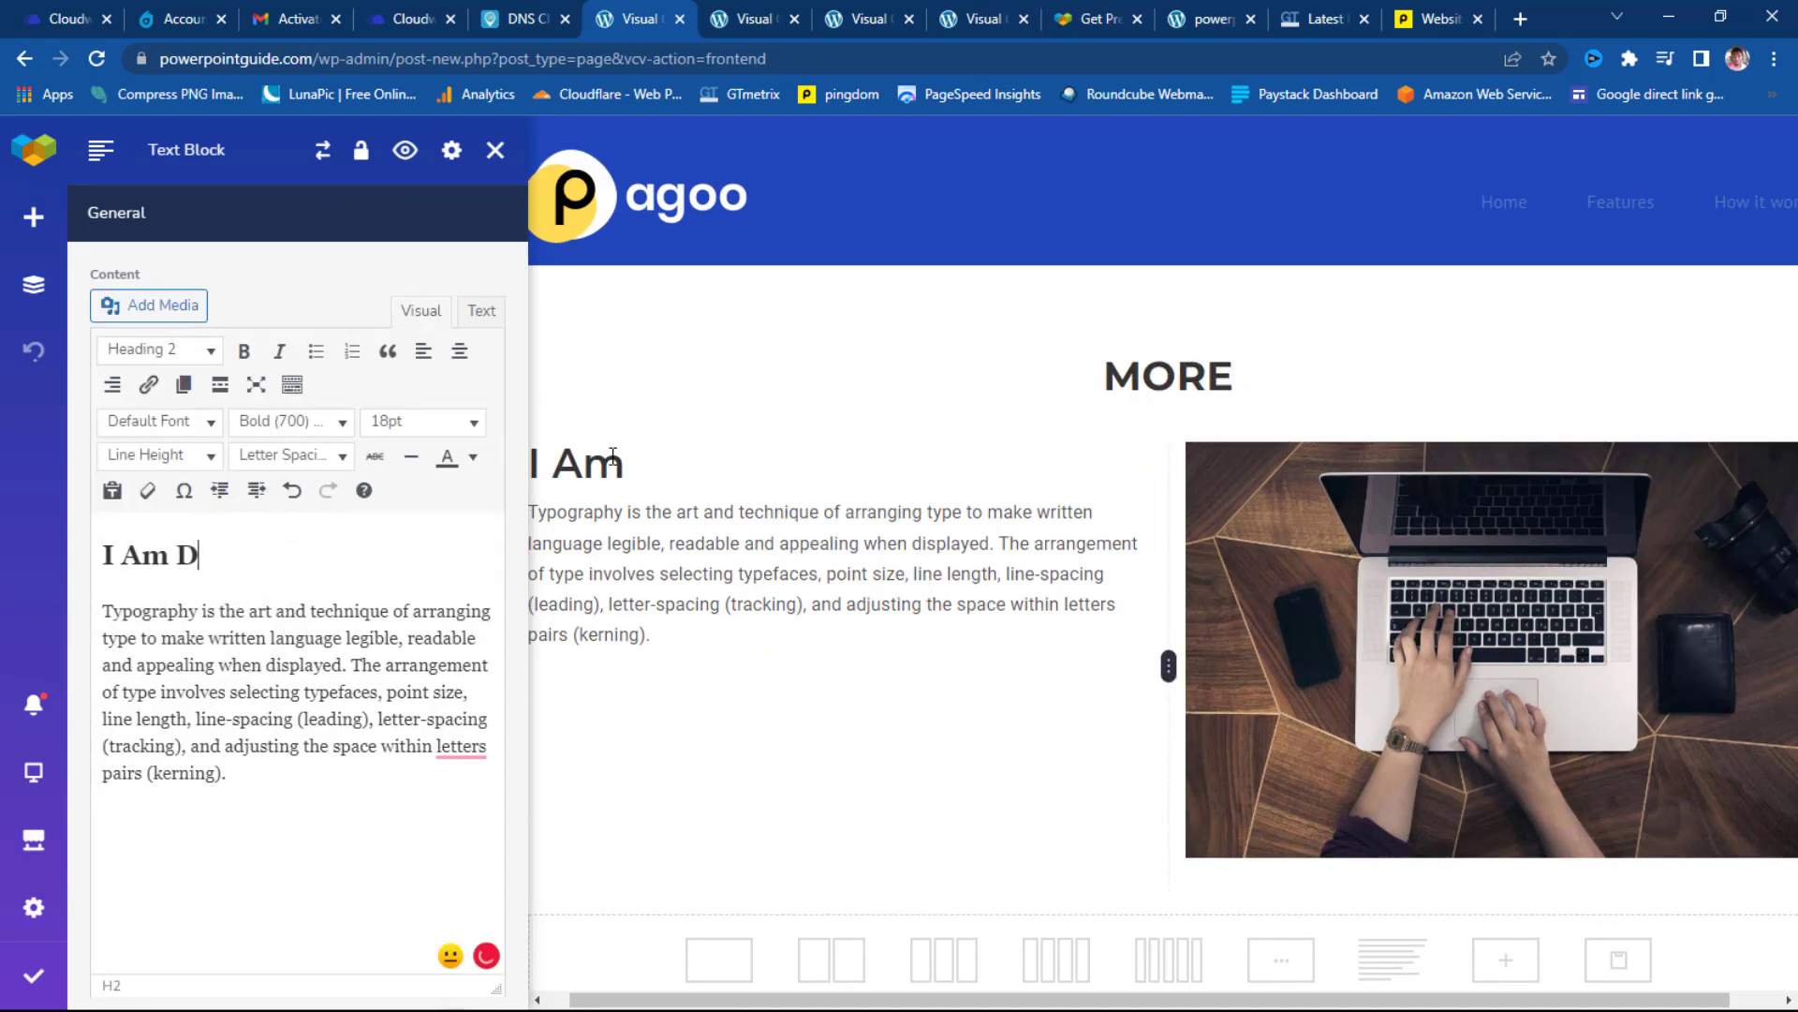
{"action": "left_click", "coordinate": [495, 150]}
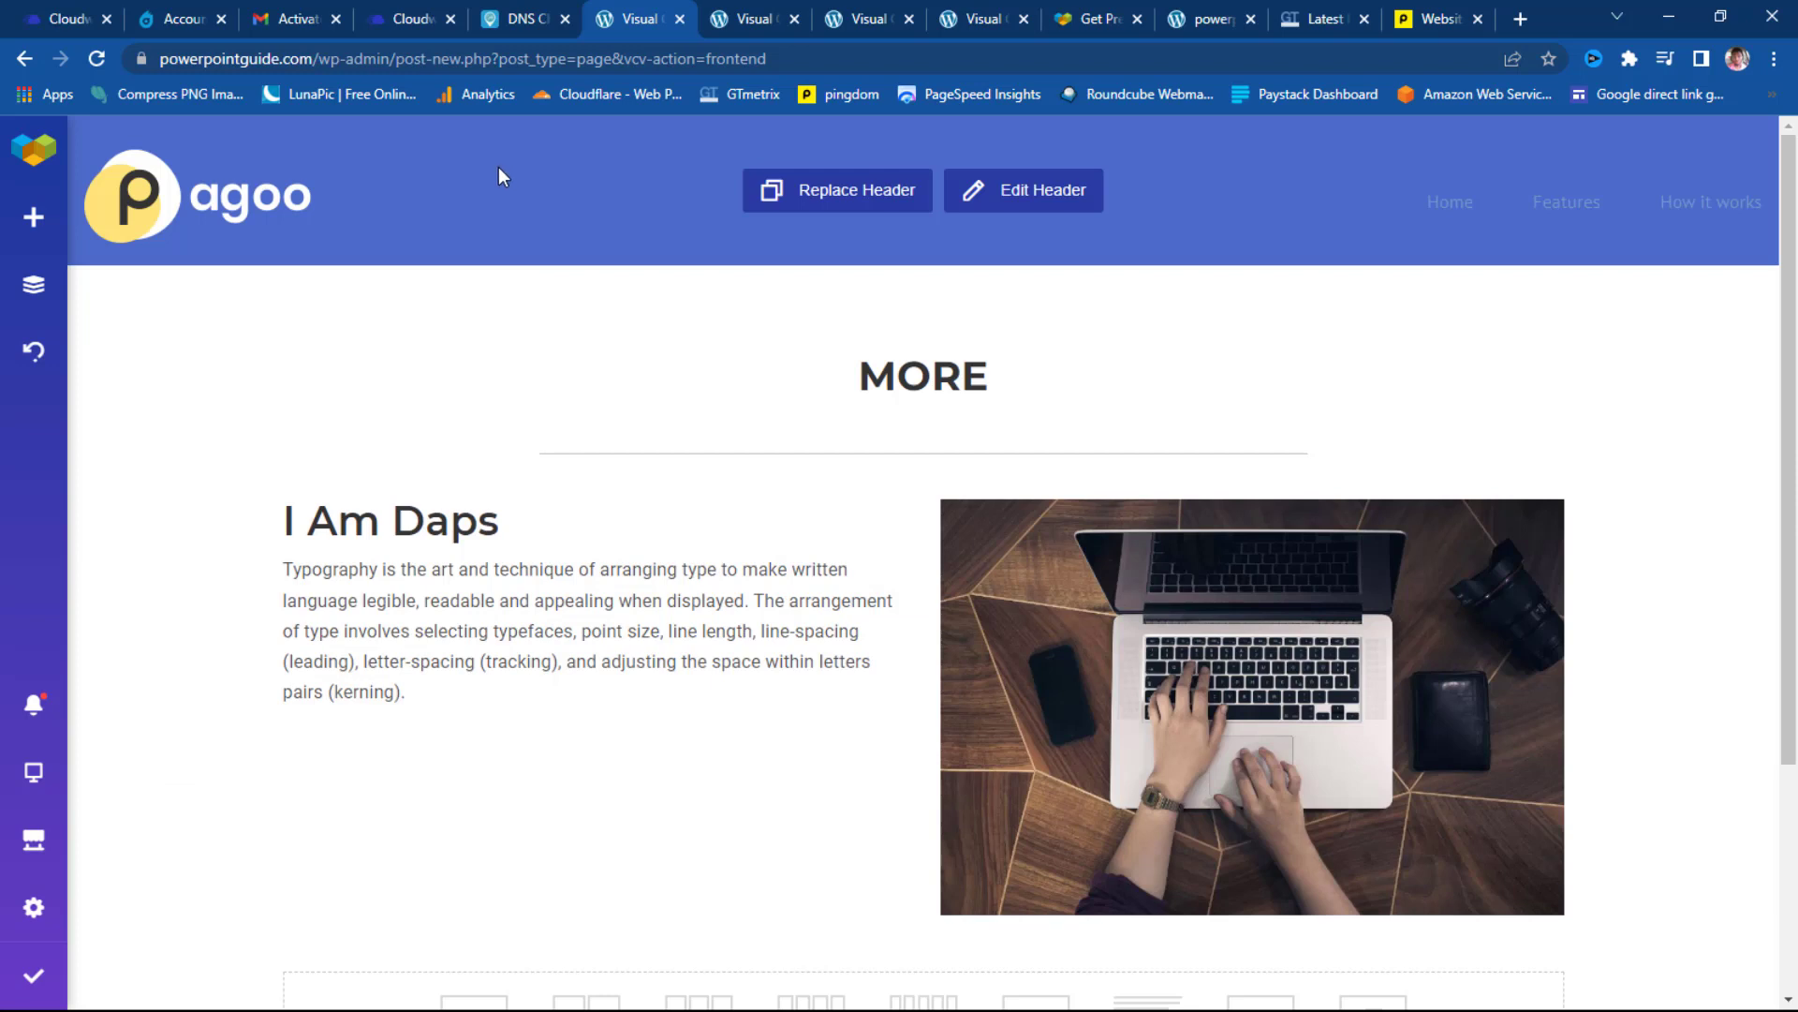
{"action": "type", "text": "DAPS"}
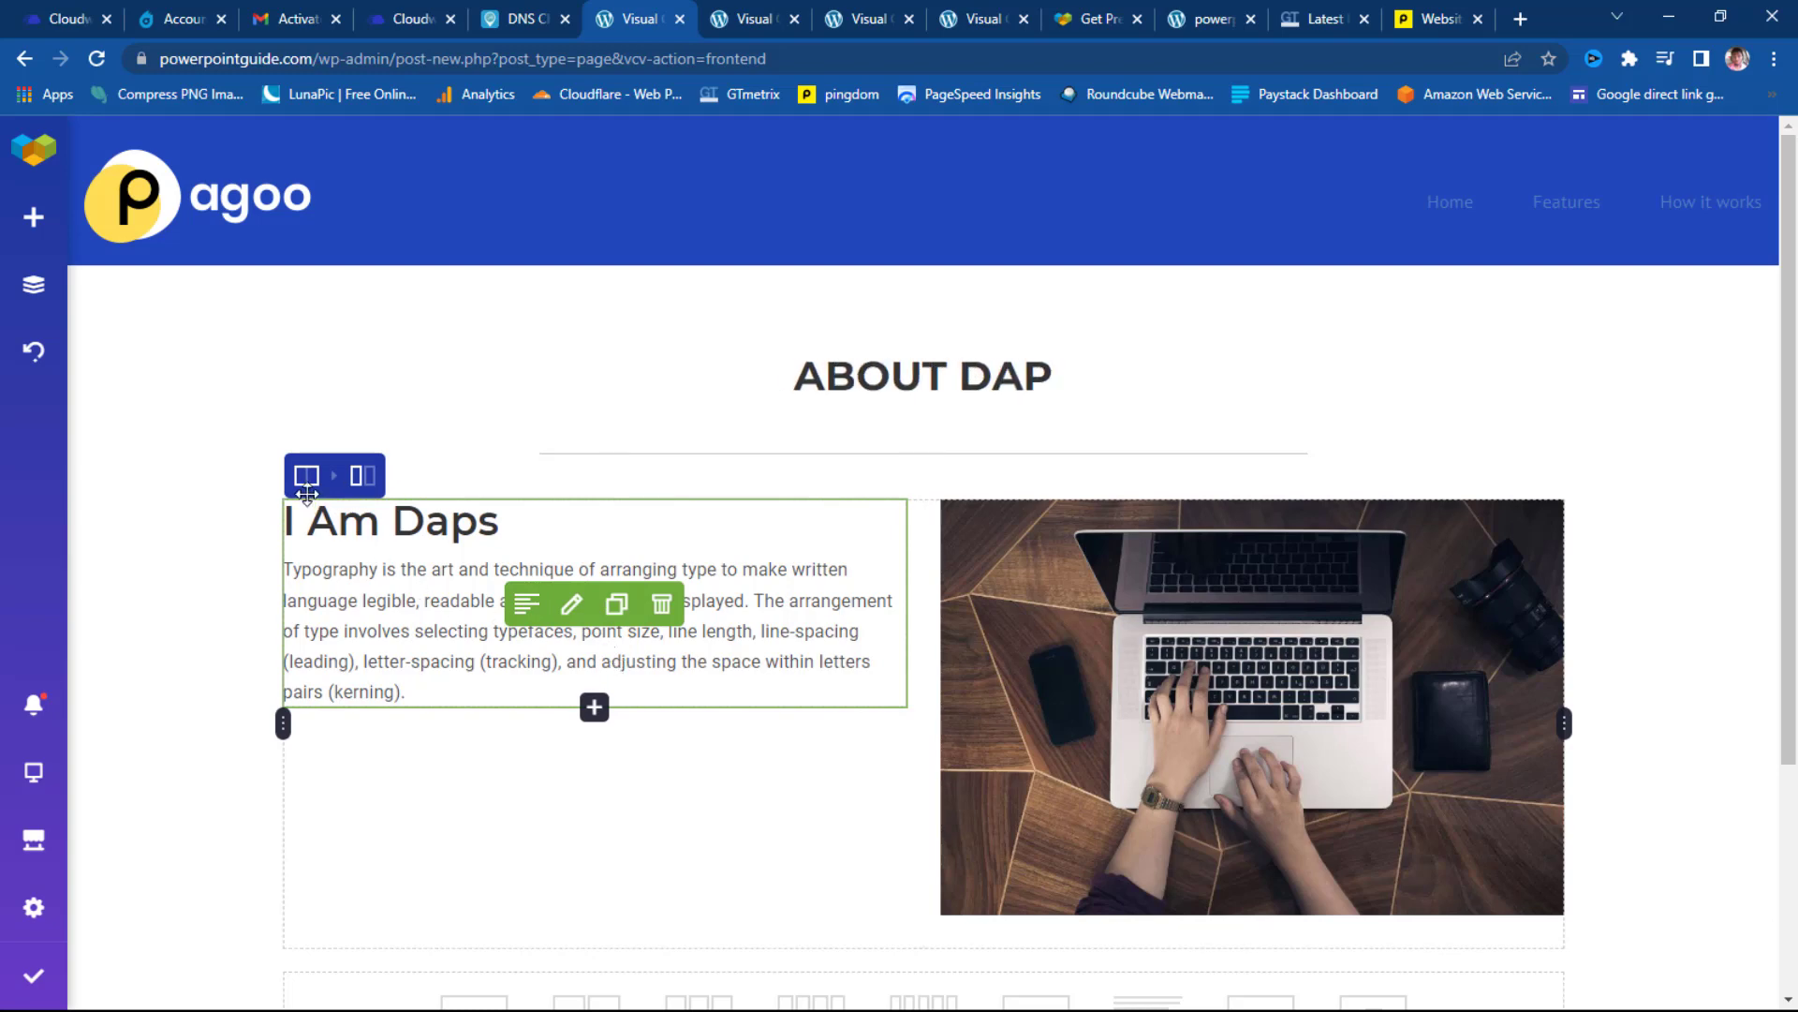
Set the image-and-text row's content position to middle
{"action": "mouse_move", "coordinate": [306, 475]}
{"action": "left_click", "coordinate": [341, 530]}
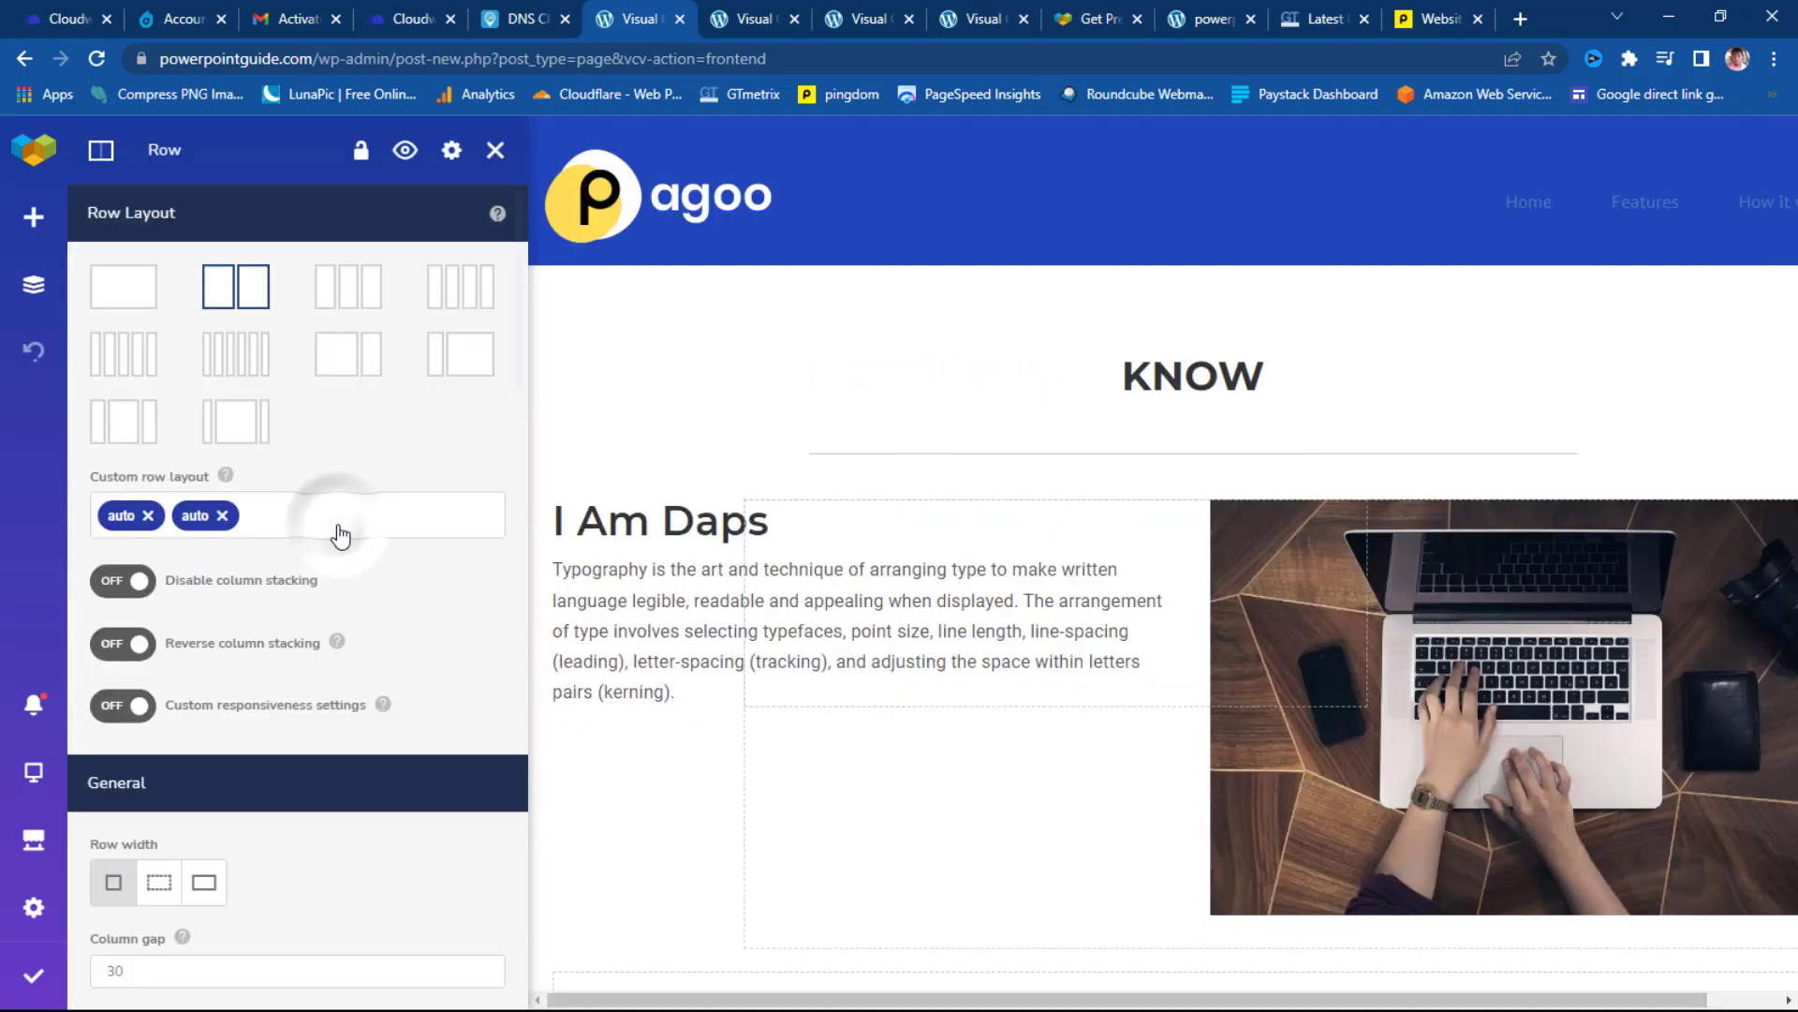
{"action": "scroll", "coordinate": [273, 537], "scroll_direction": "down", "scroll_amount": 7}
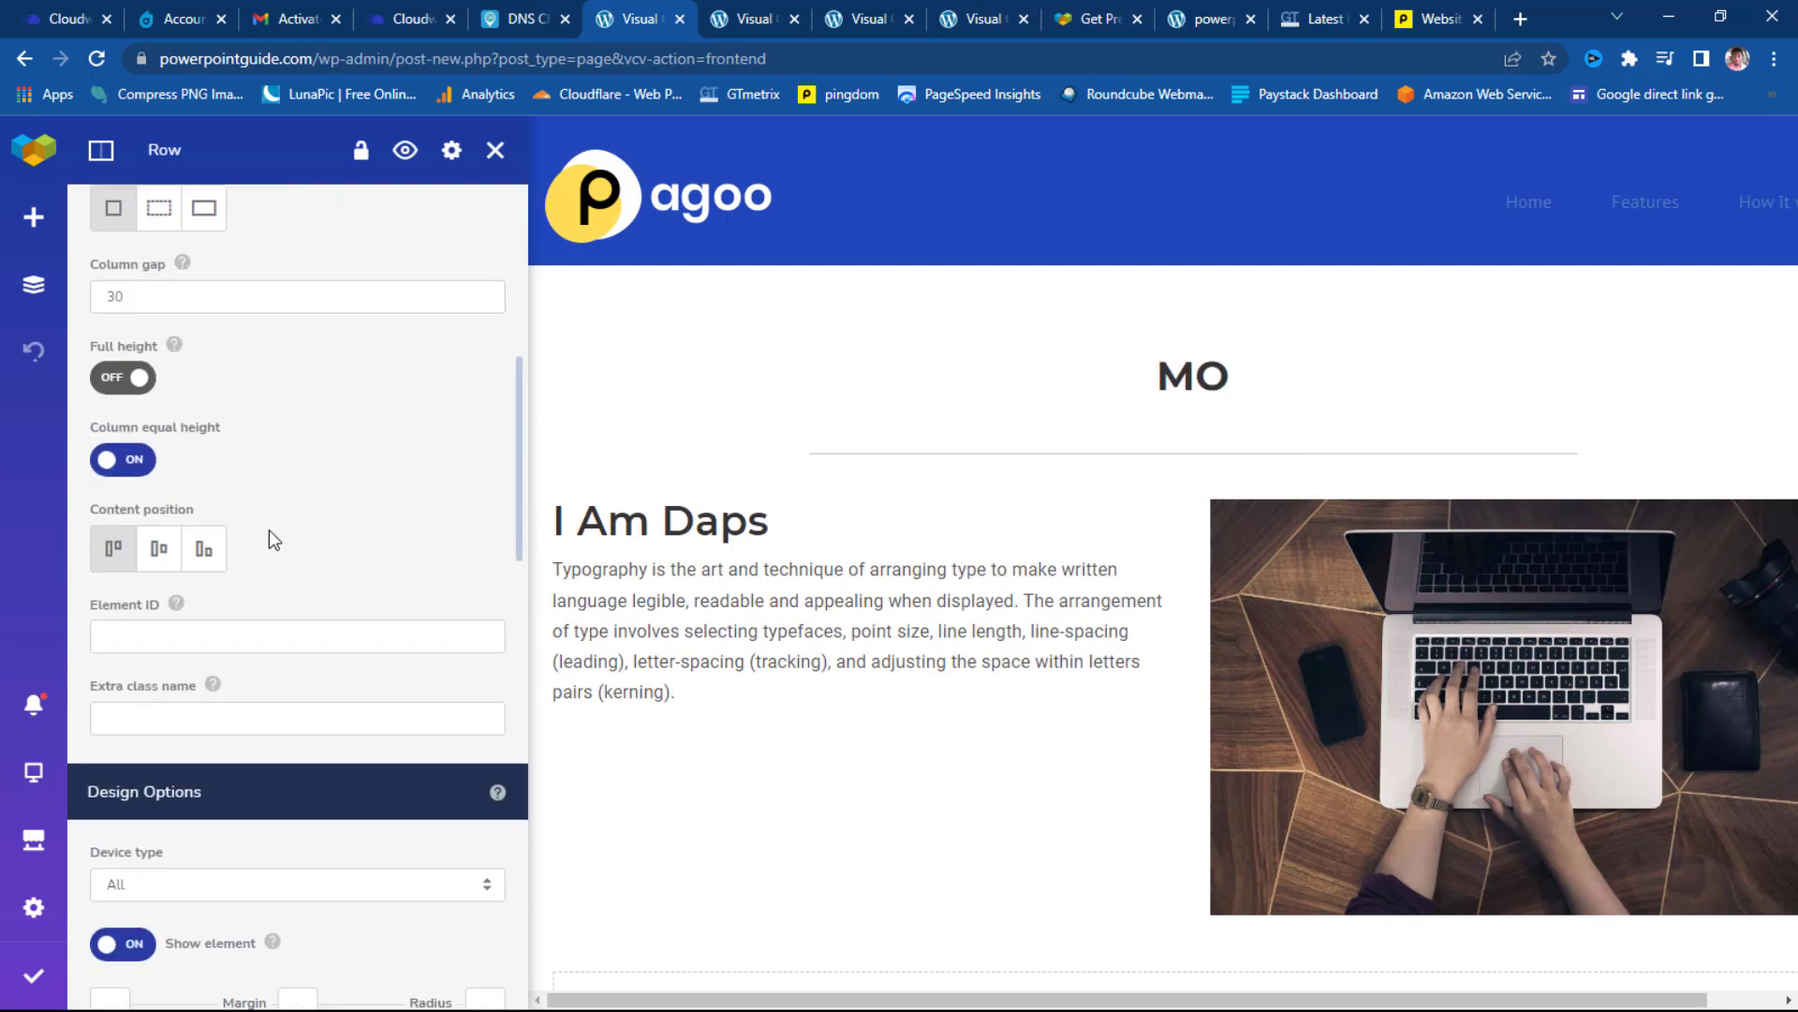
{"action": "left_click", "coordinate": [157, 554]}
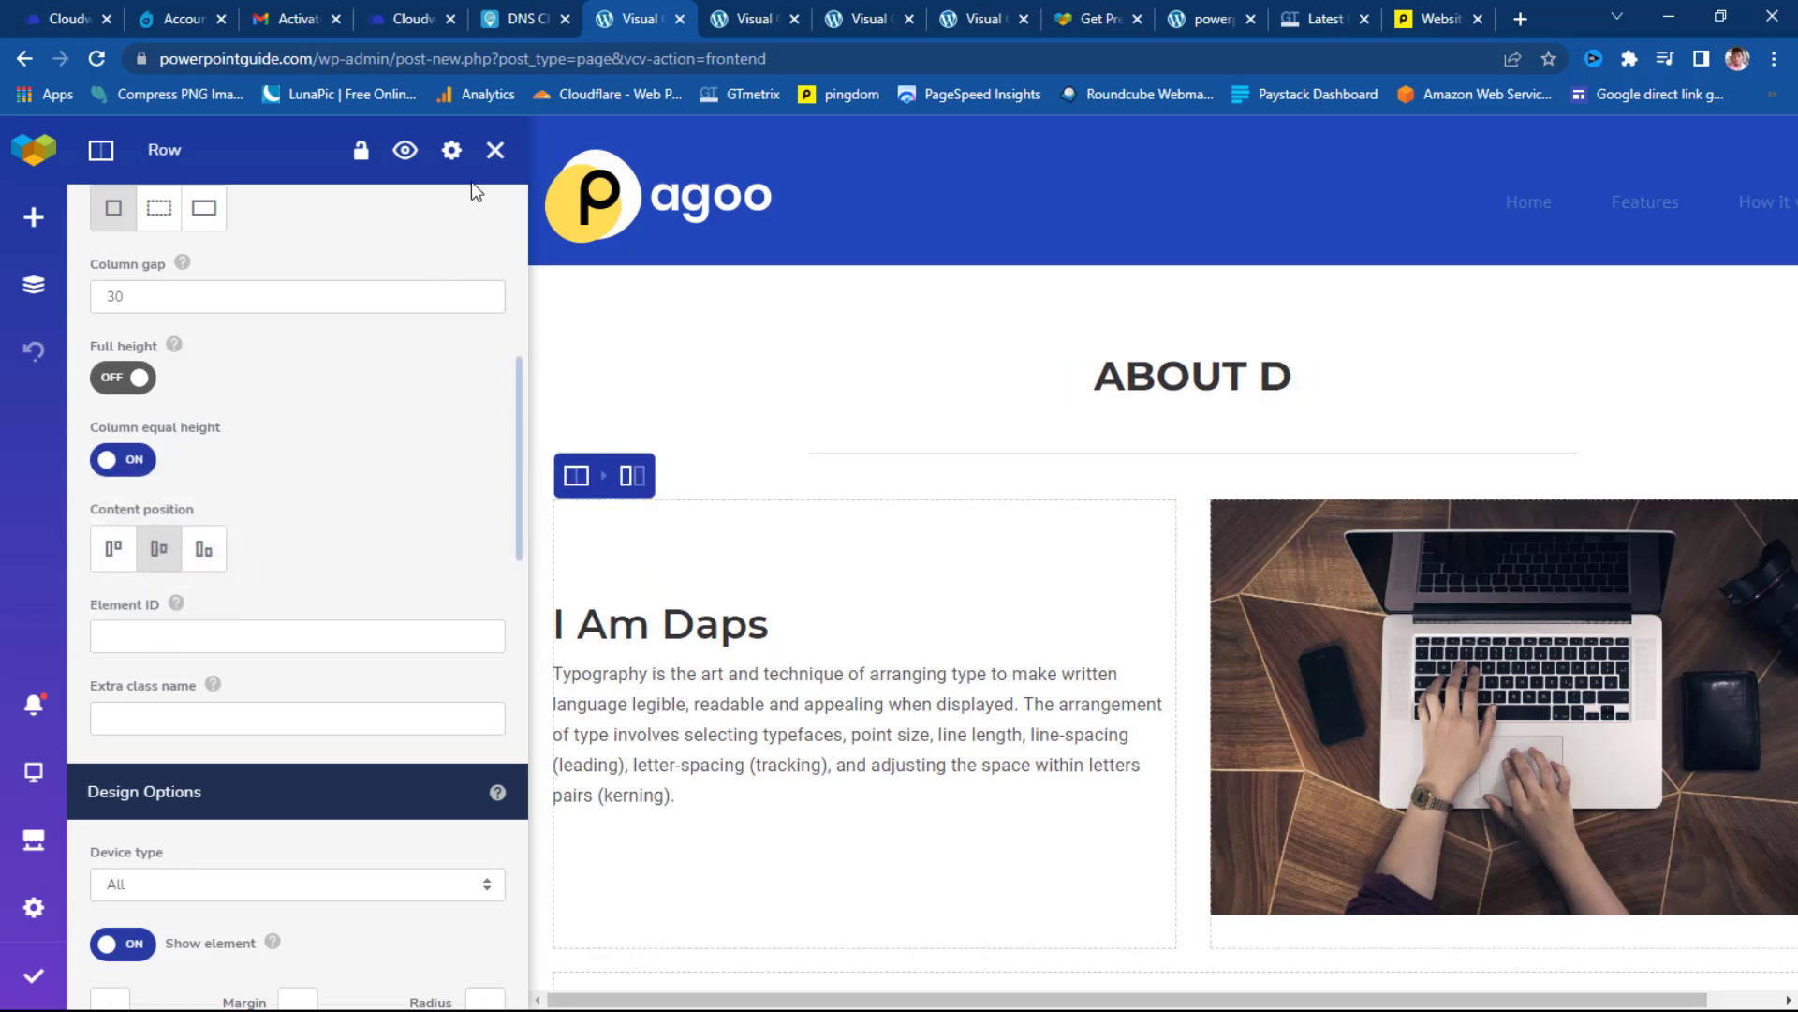
{"action": "left_click", "coordinate": [496, 150]}
{"action": "scroll", "coordinate": [1768, 713], "scroll_direction": "down", "scroll_amount": 3}
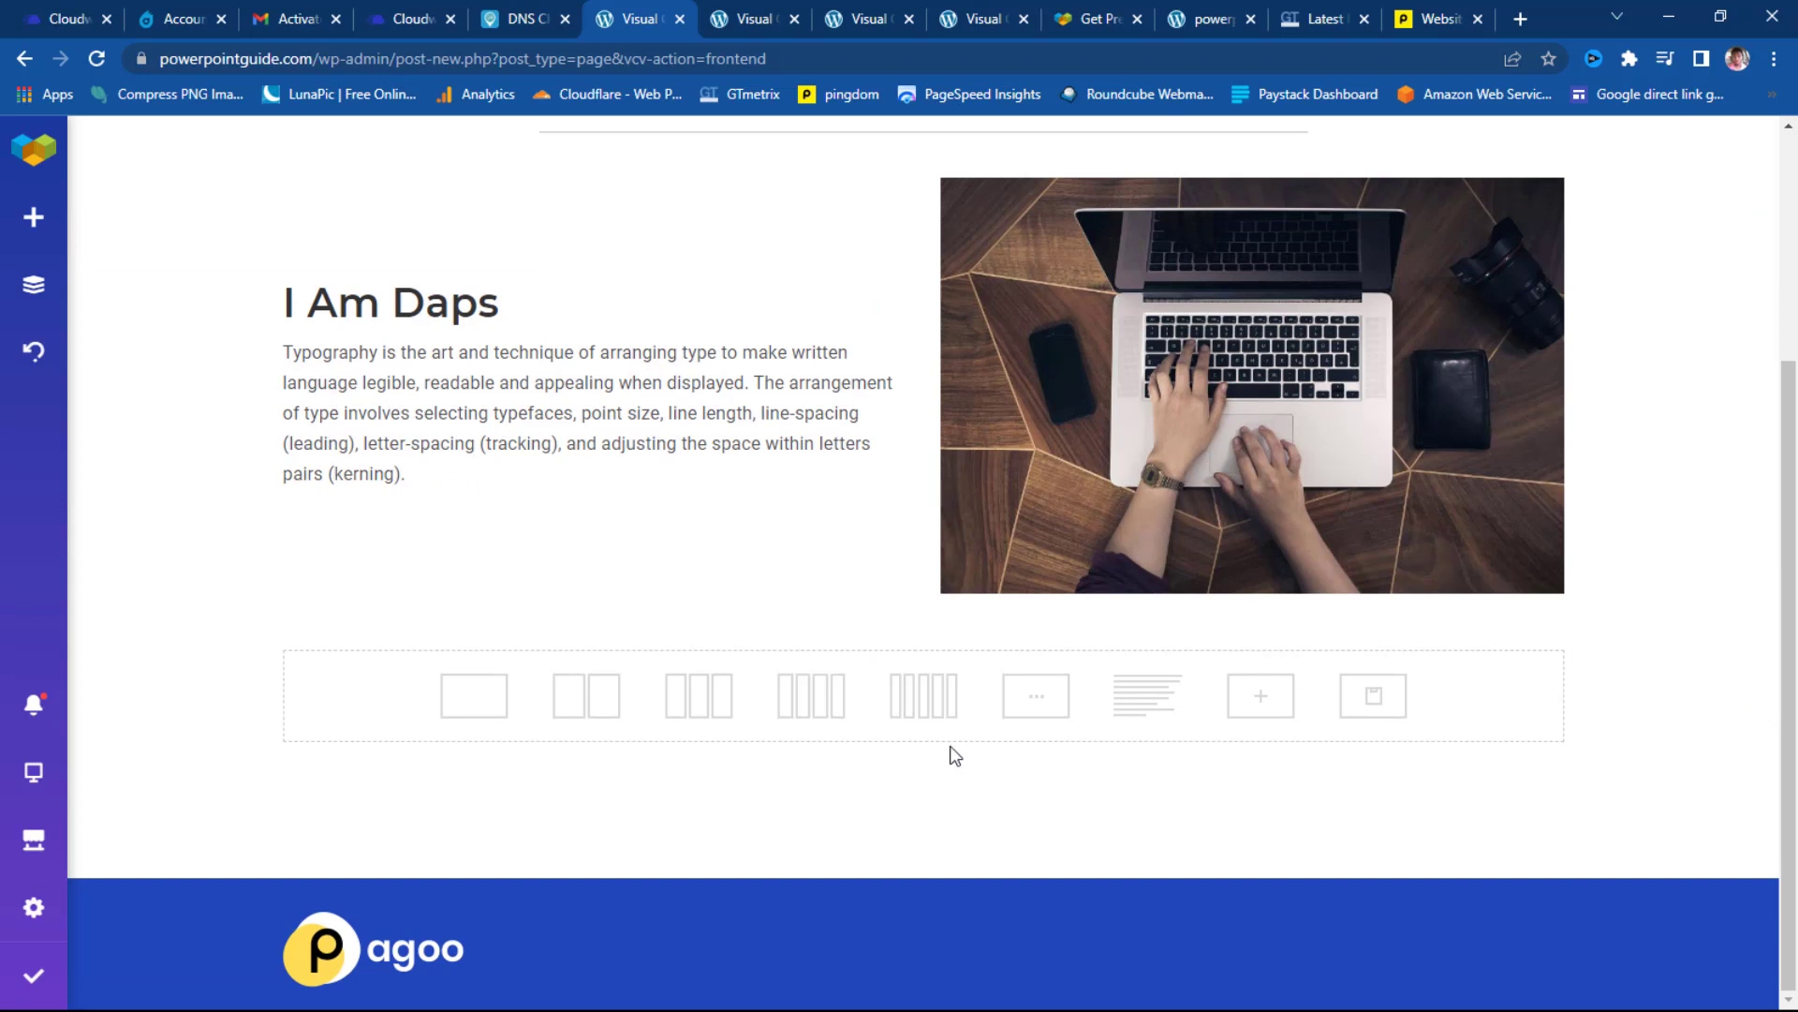
Add a one-column row holding a separator, then a three-column row beneath it
{"action": "left_click", "coordinate": [459, 720]}
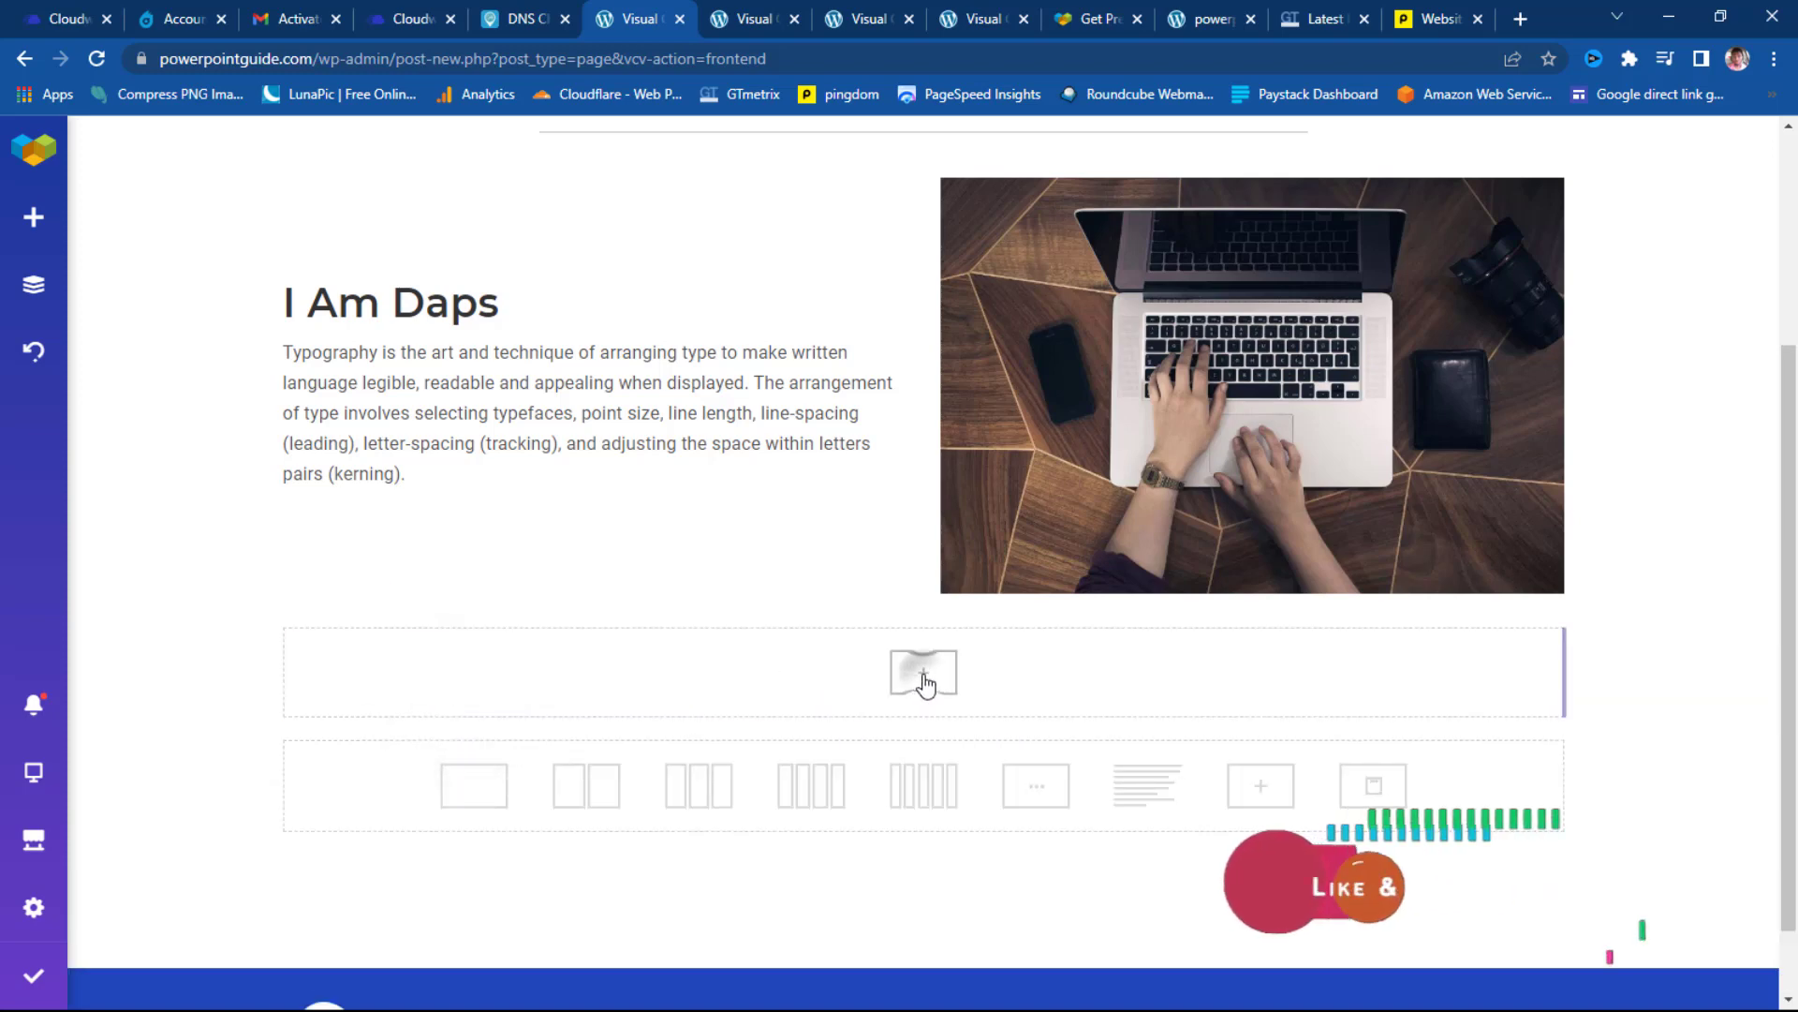
{"action": "left_click", "coordinate": [923, 694]}
{"action": "left_click", "coordinate": [267, 298]}
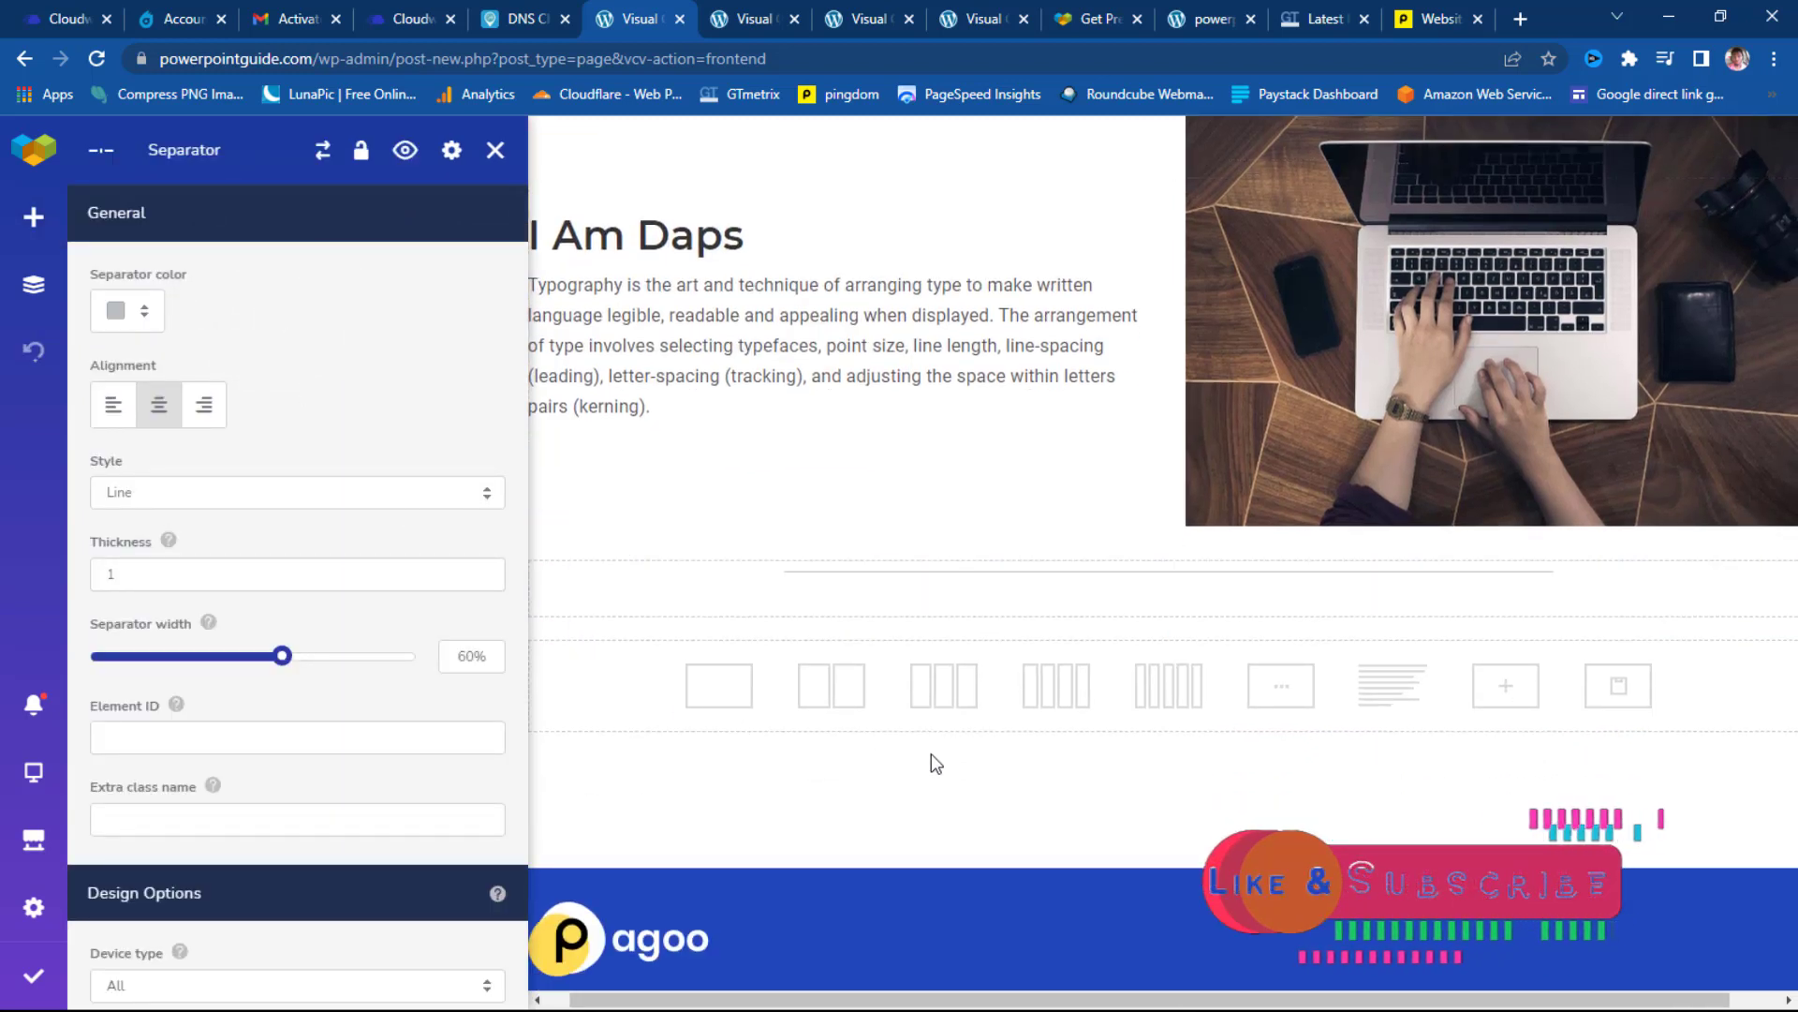
{"action": "left_click", "coordinate": [937, 709]}
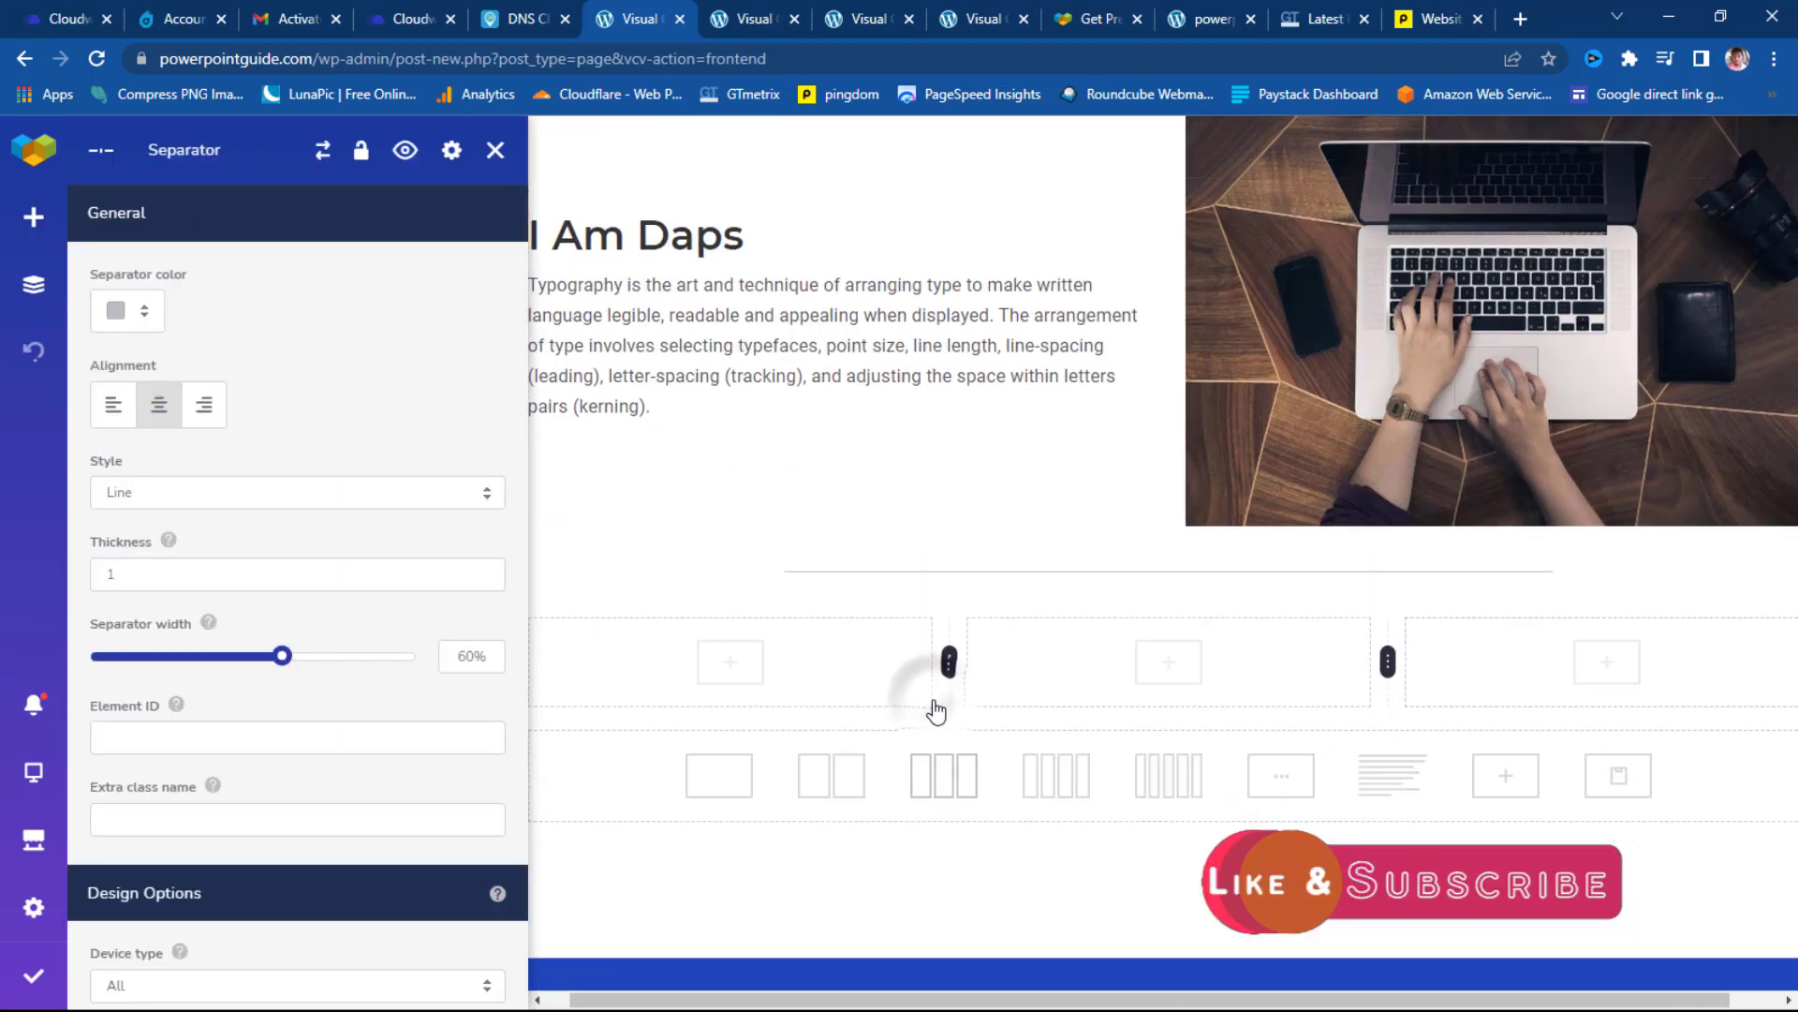
{"action": "left_click", "coordinate": [729, 666]}
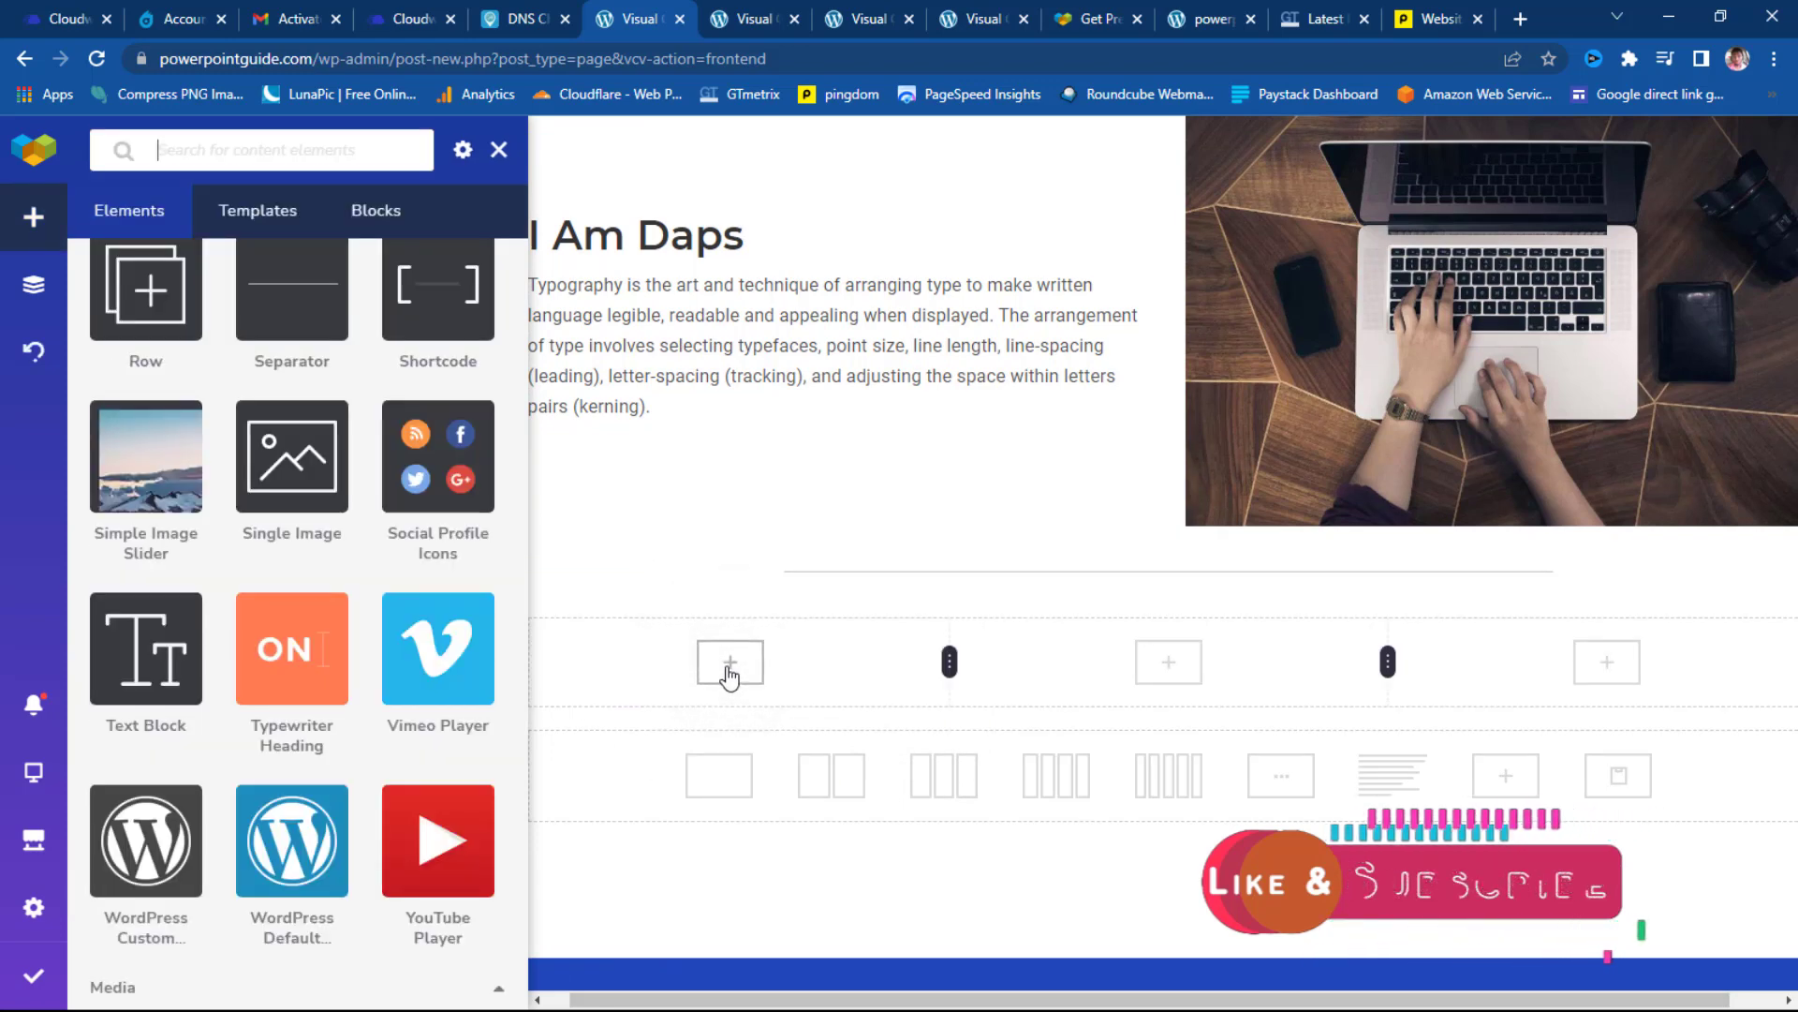
Place a YouTube Player showing the Waves clip in each of the three columns
{"action": "scroll", "coordinate": [147, 376], "scroll_direction": "down", "scroll_amount": 1}
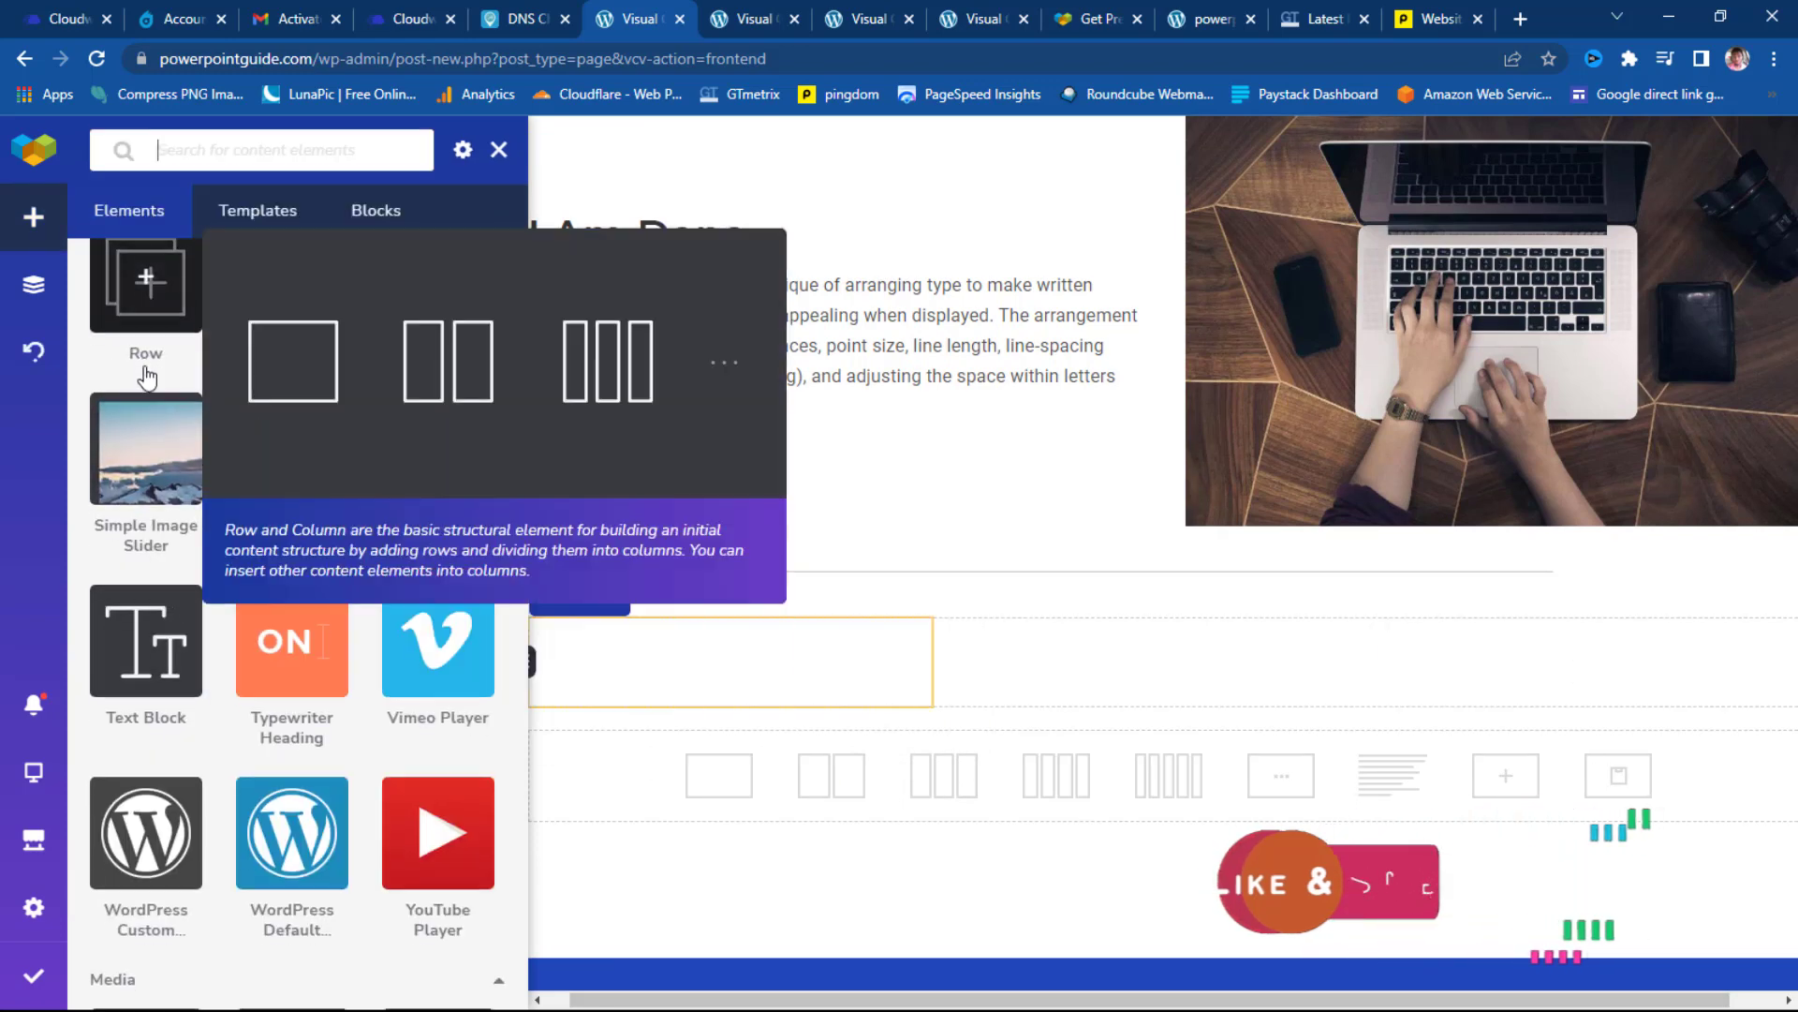
{"action": "scroll", "coordinate": [145, 376], "scroll_direction": "down", "scroll_amount": 1}
{"action": "scroll", "coordinate": [145, 370], "scroll_direction": "down", "scroll_amount": 2}
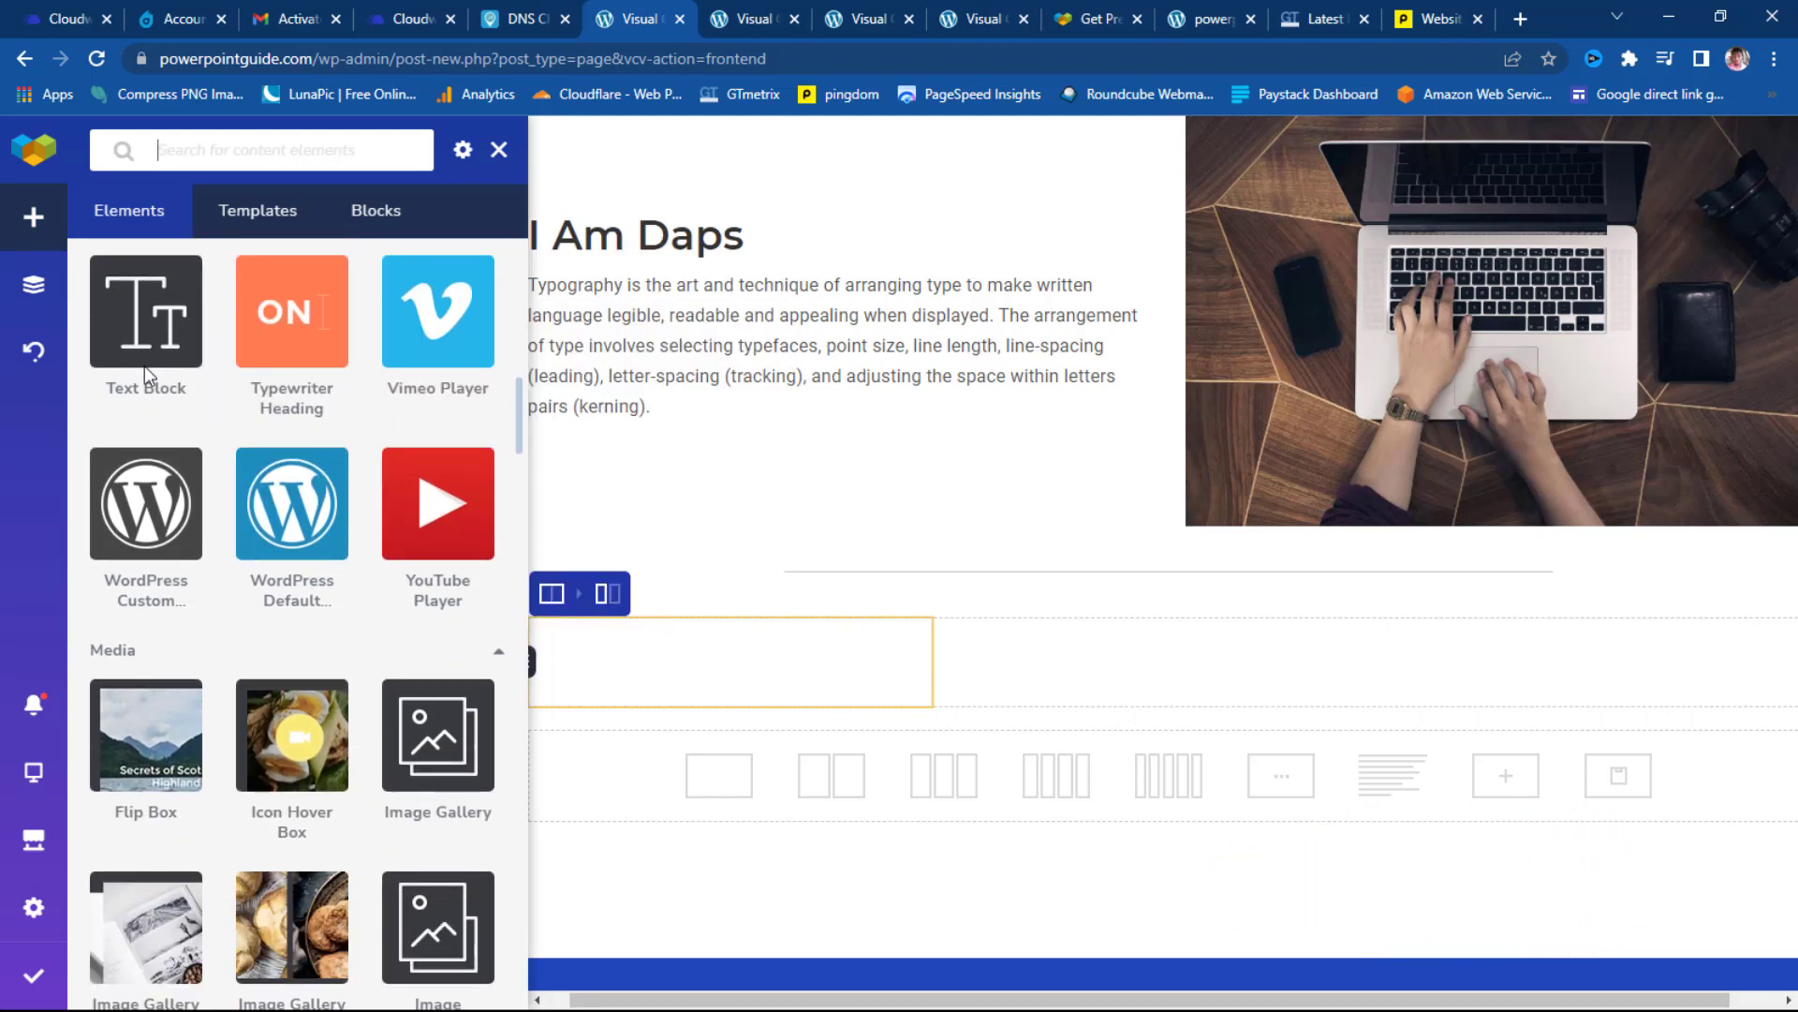
{"action": "mouse_move", "coordinate": [145, 365]}
{"action": "scroll", "coordinate": [145, 375], "scroll_direction": "up", "scroll_amount": 2}
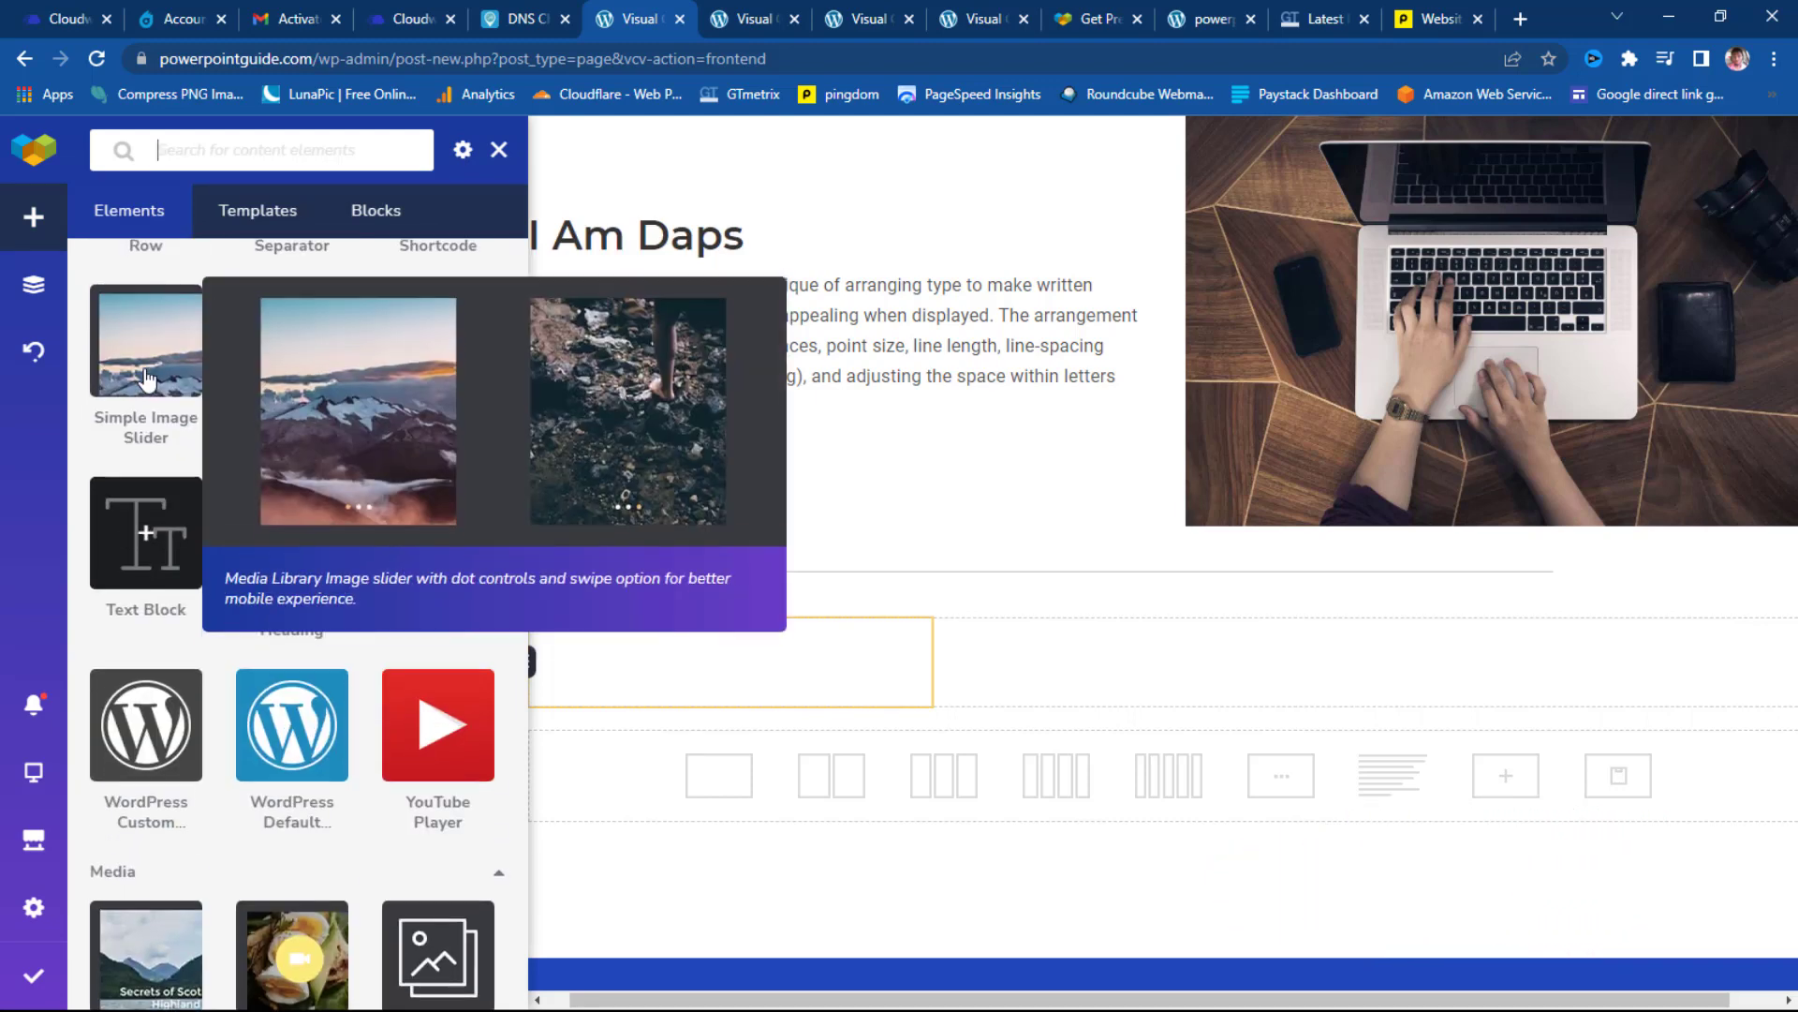
{"action": "mouse_move", "coordinate": [421, 726]}
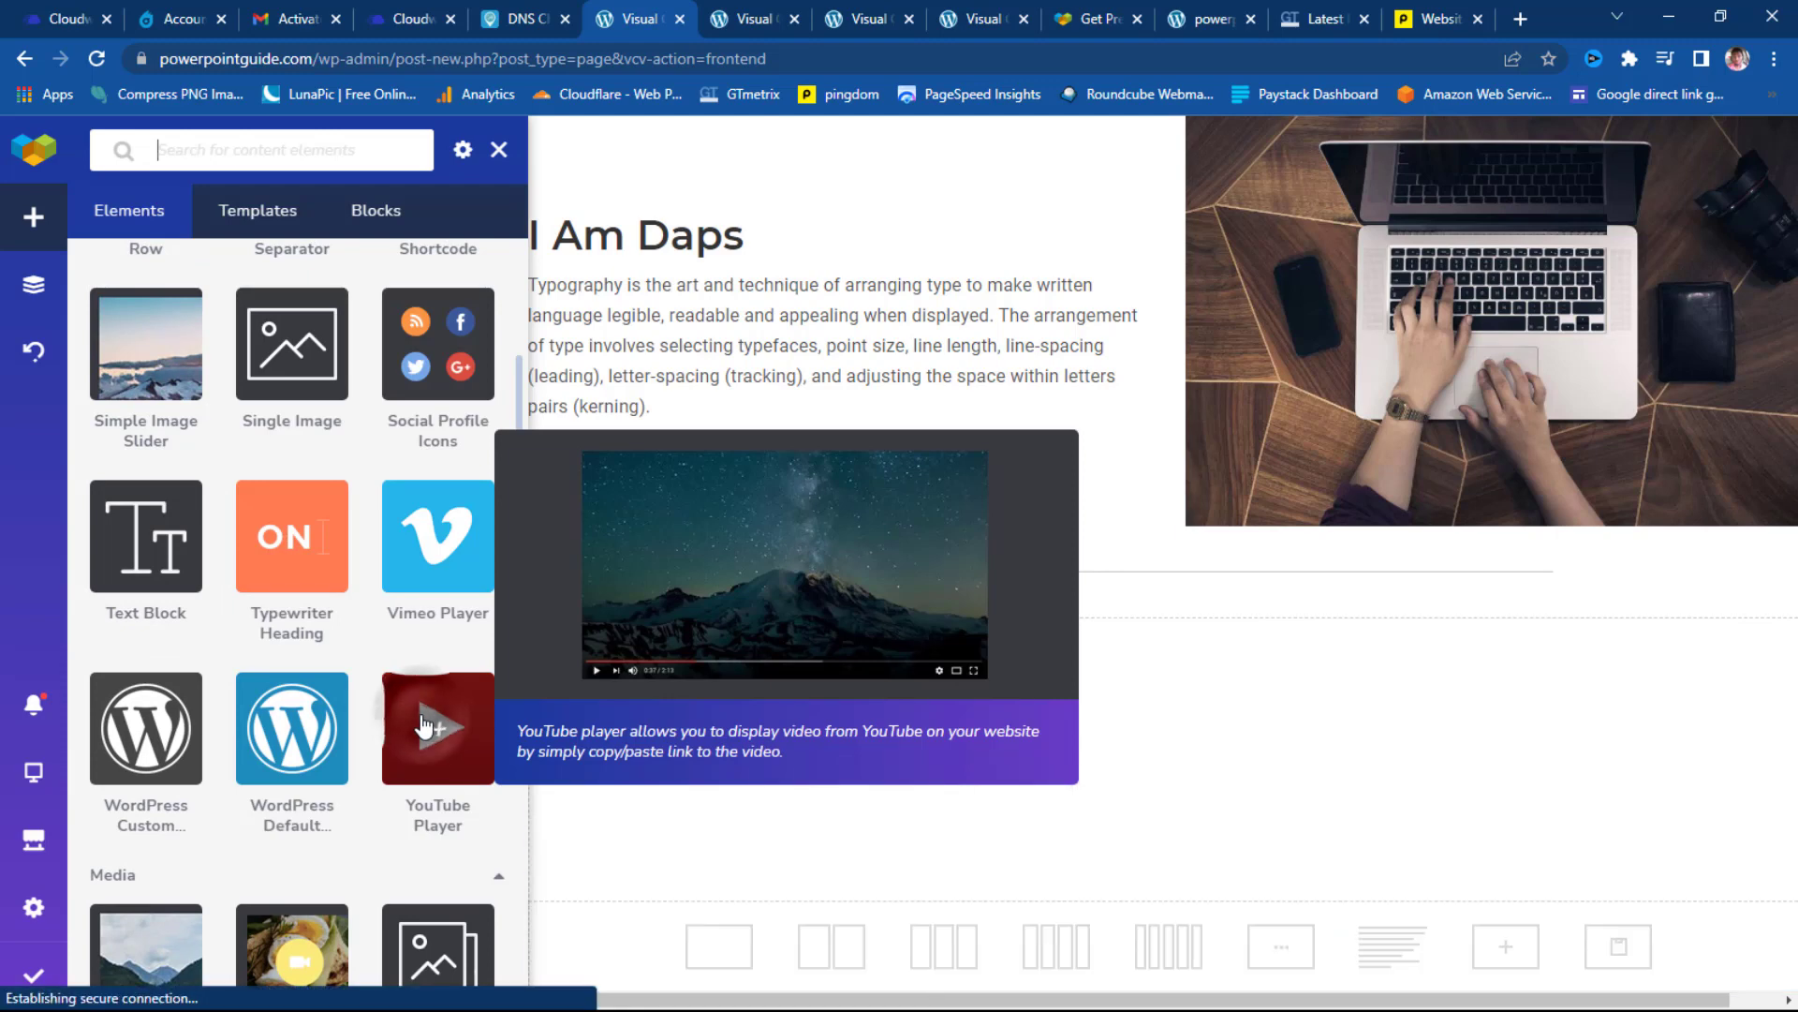
{"action": "left_click", "coordinate": [422, 726]}
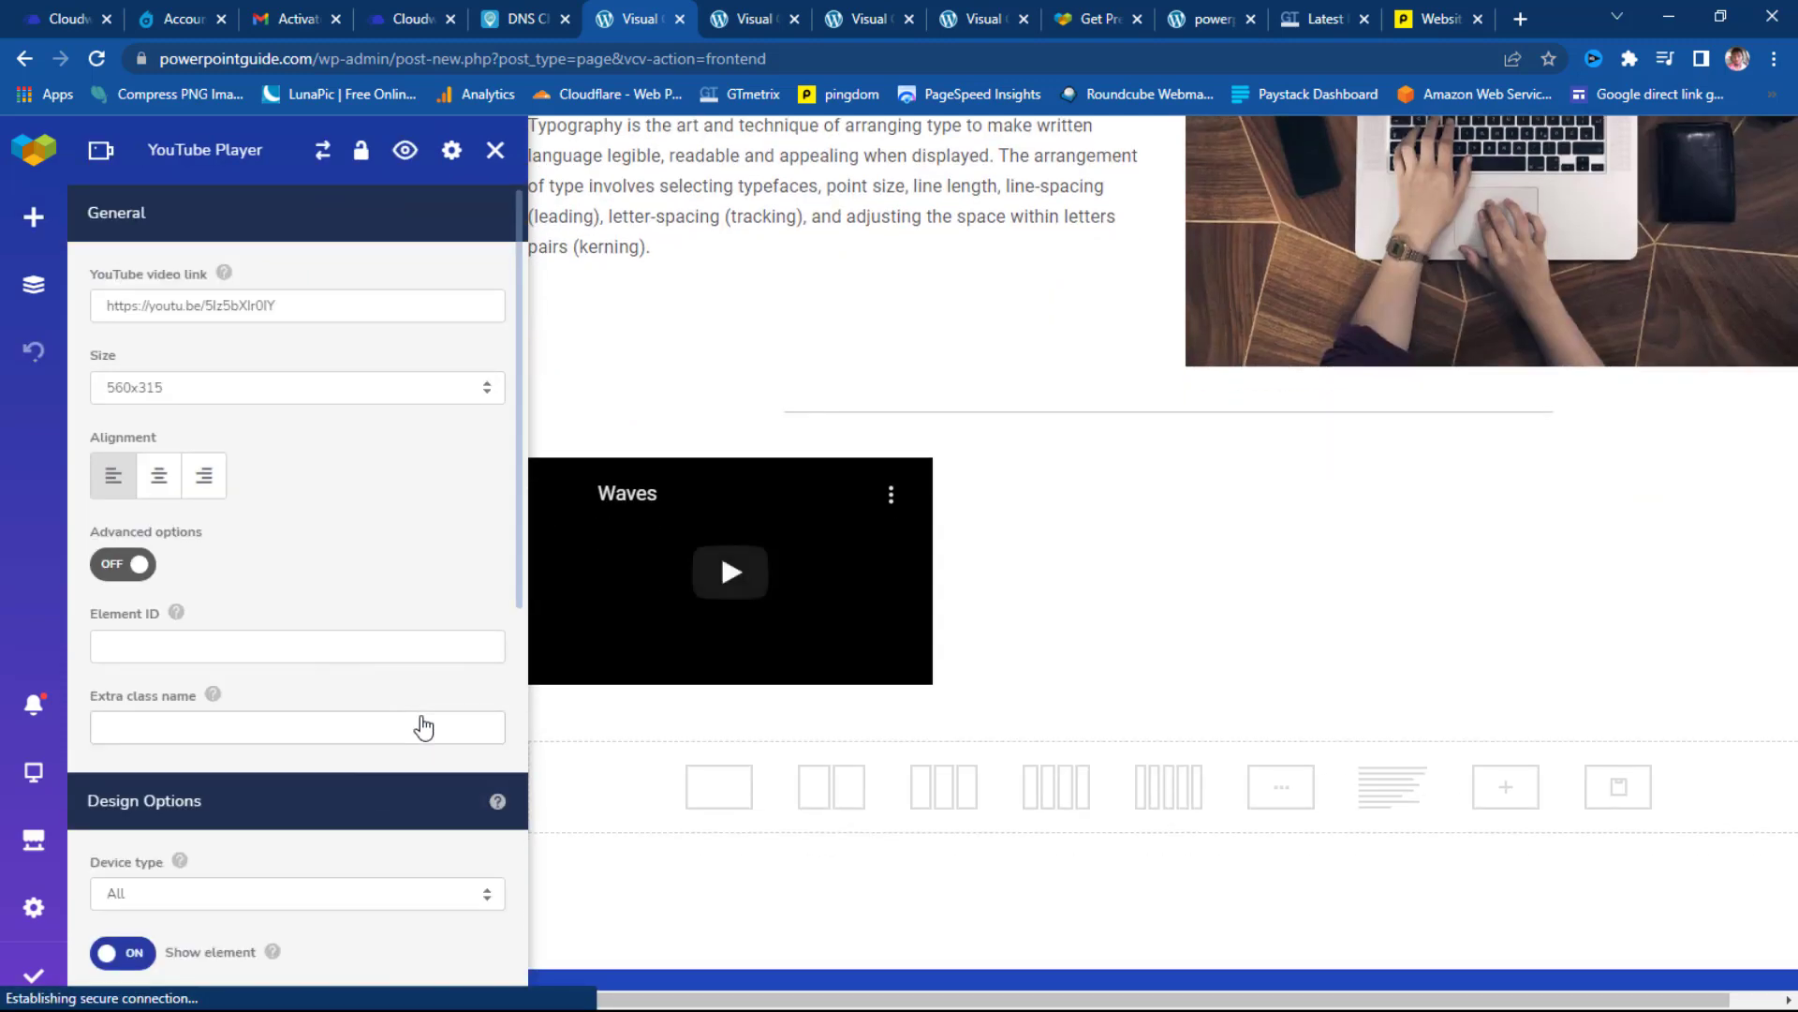
{"action": "left_click", "coordinate": [1178, 590]}
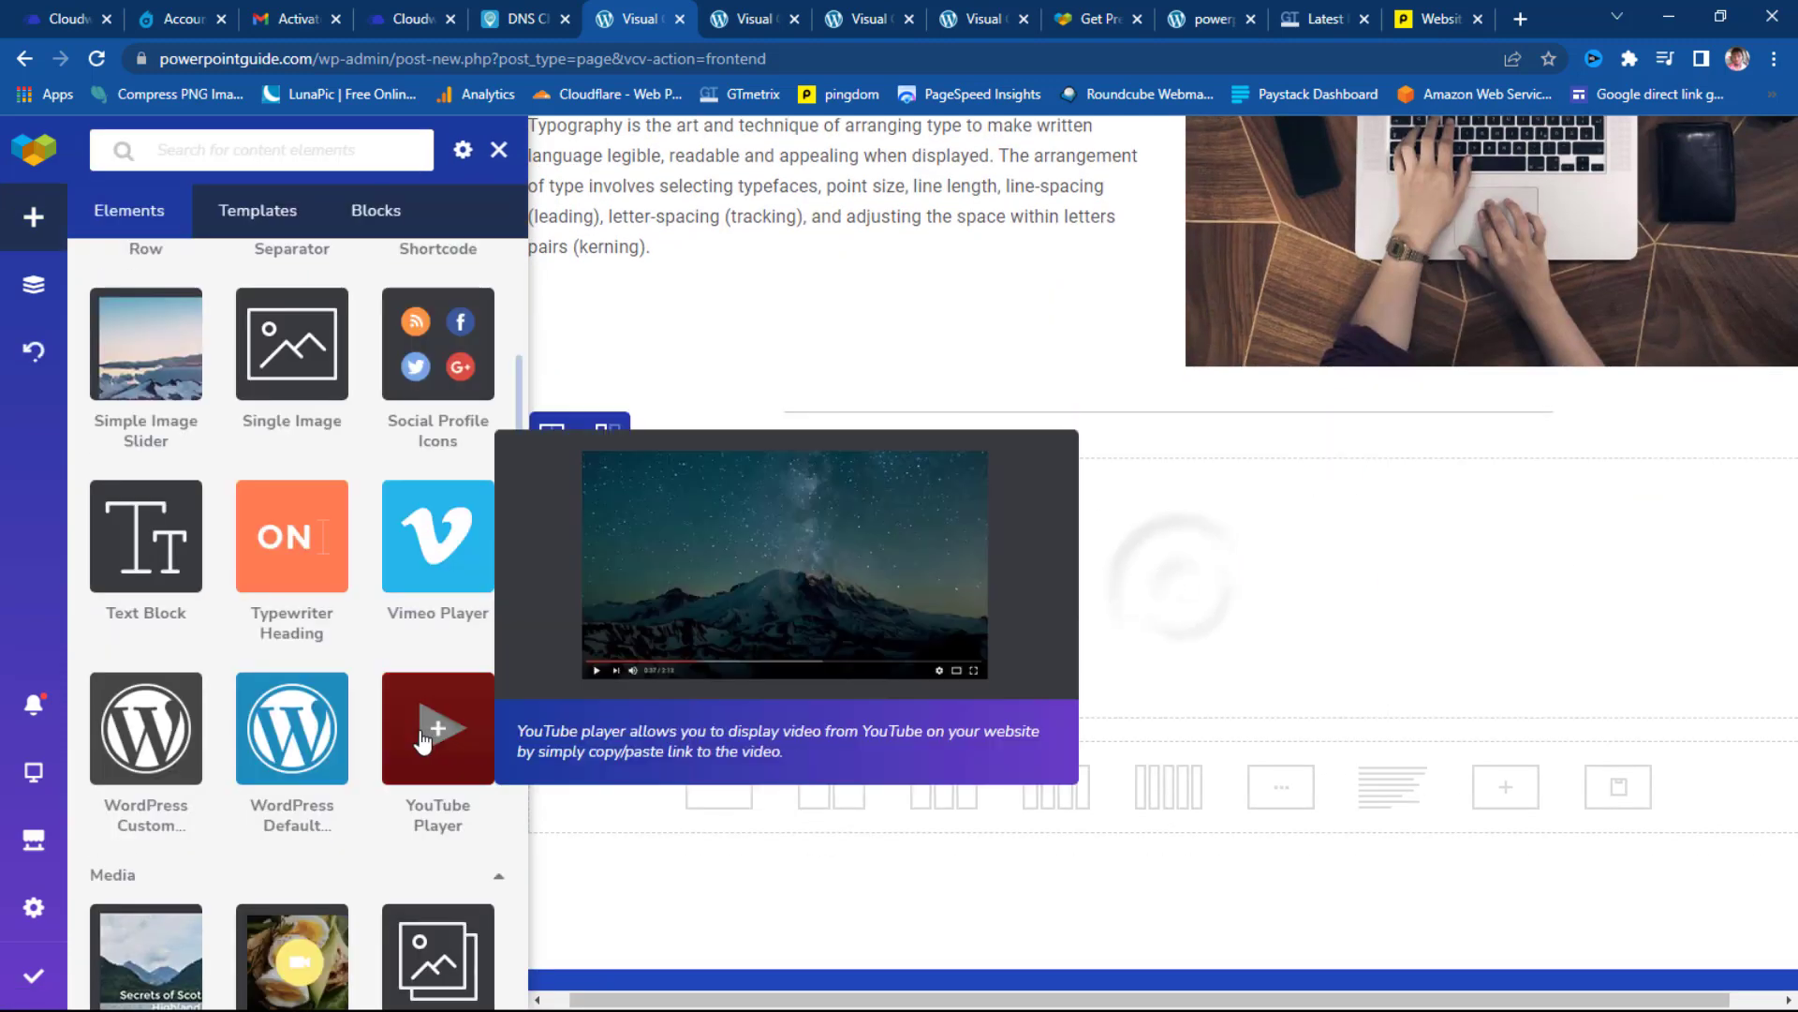
{"action": "left_click", "coordinate": [424, 740]}
{"action": "left_click", "coordinate": [1585, 591]}
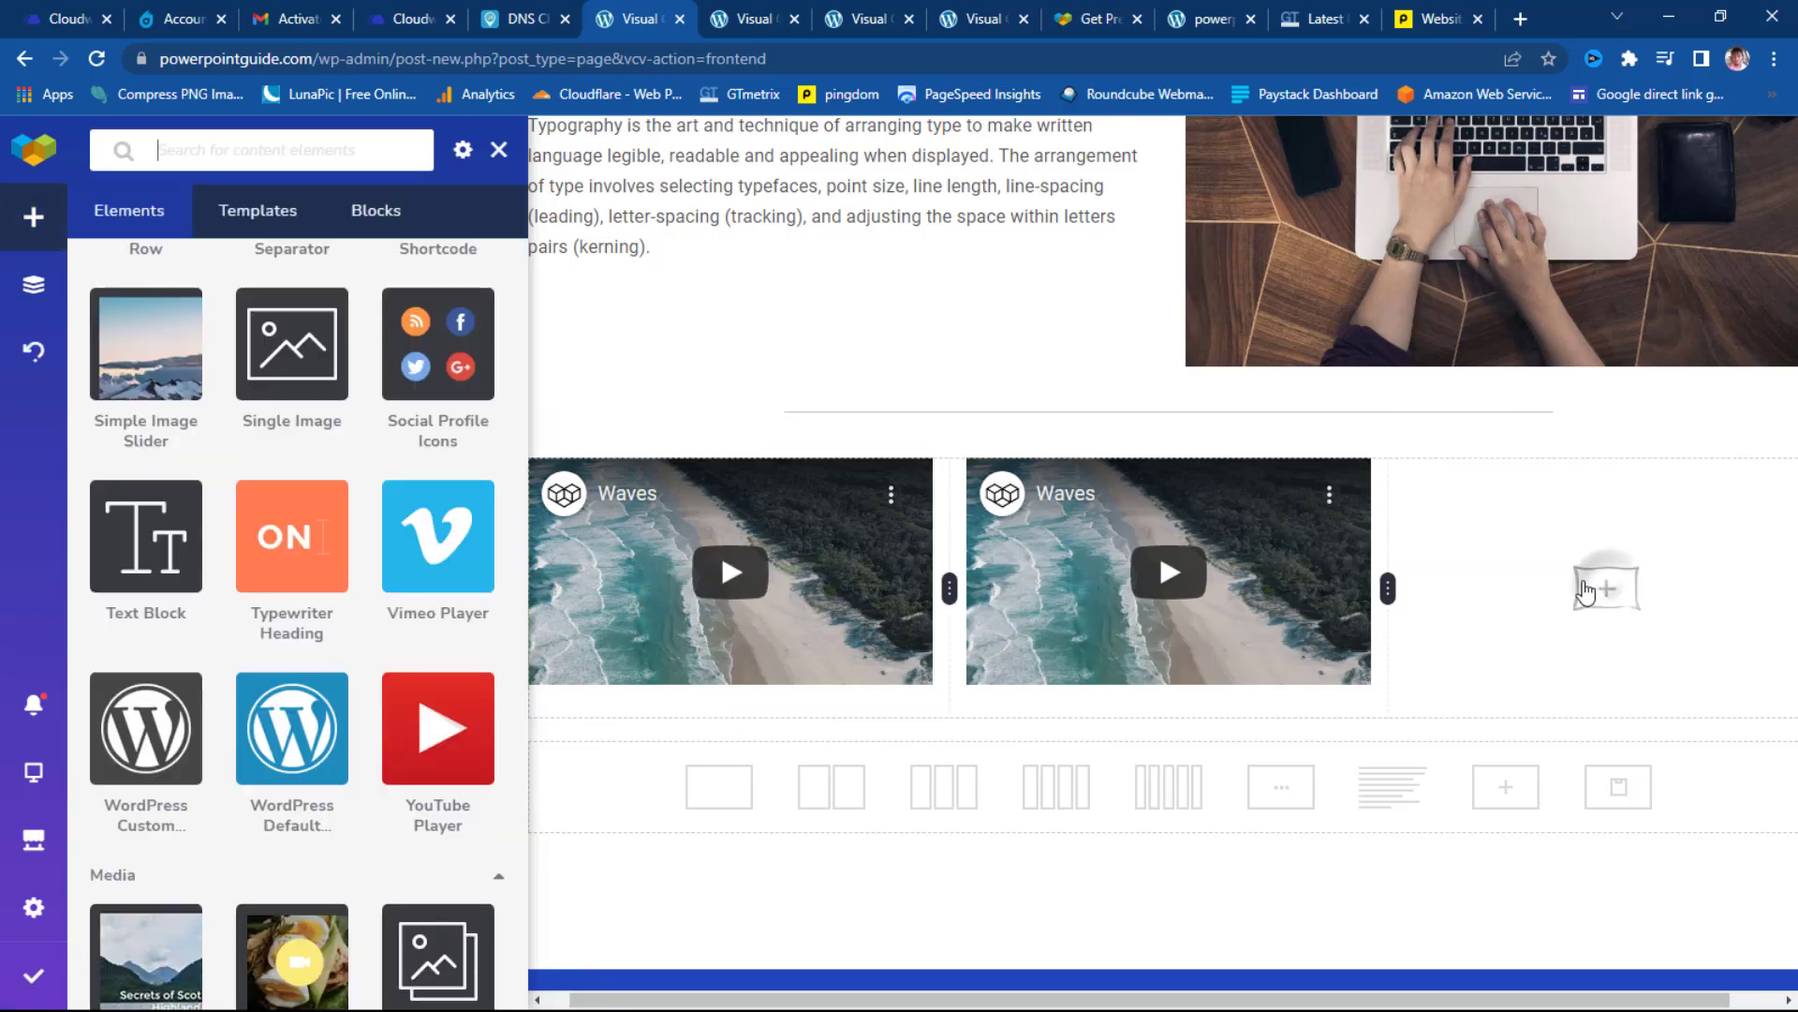
{"action": "left_click", "coordinate": [428, 721]}
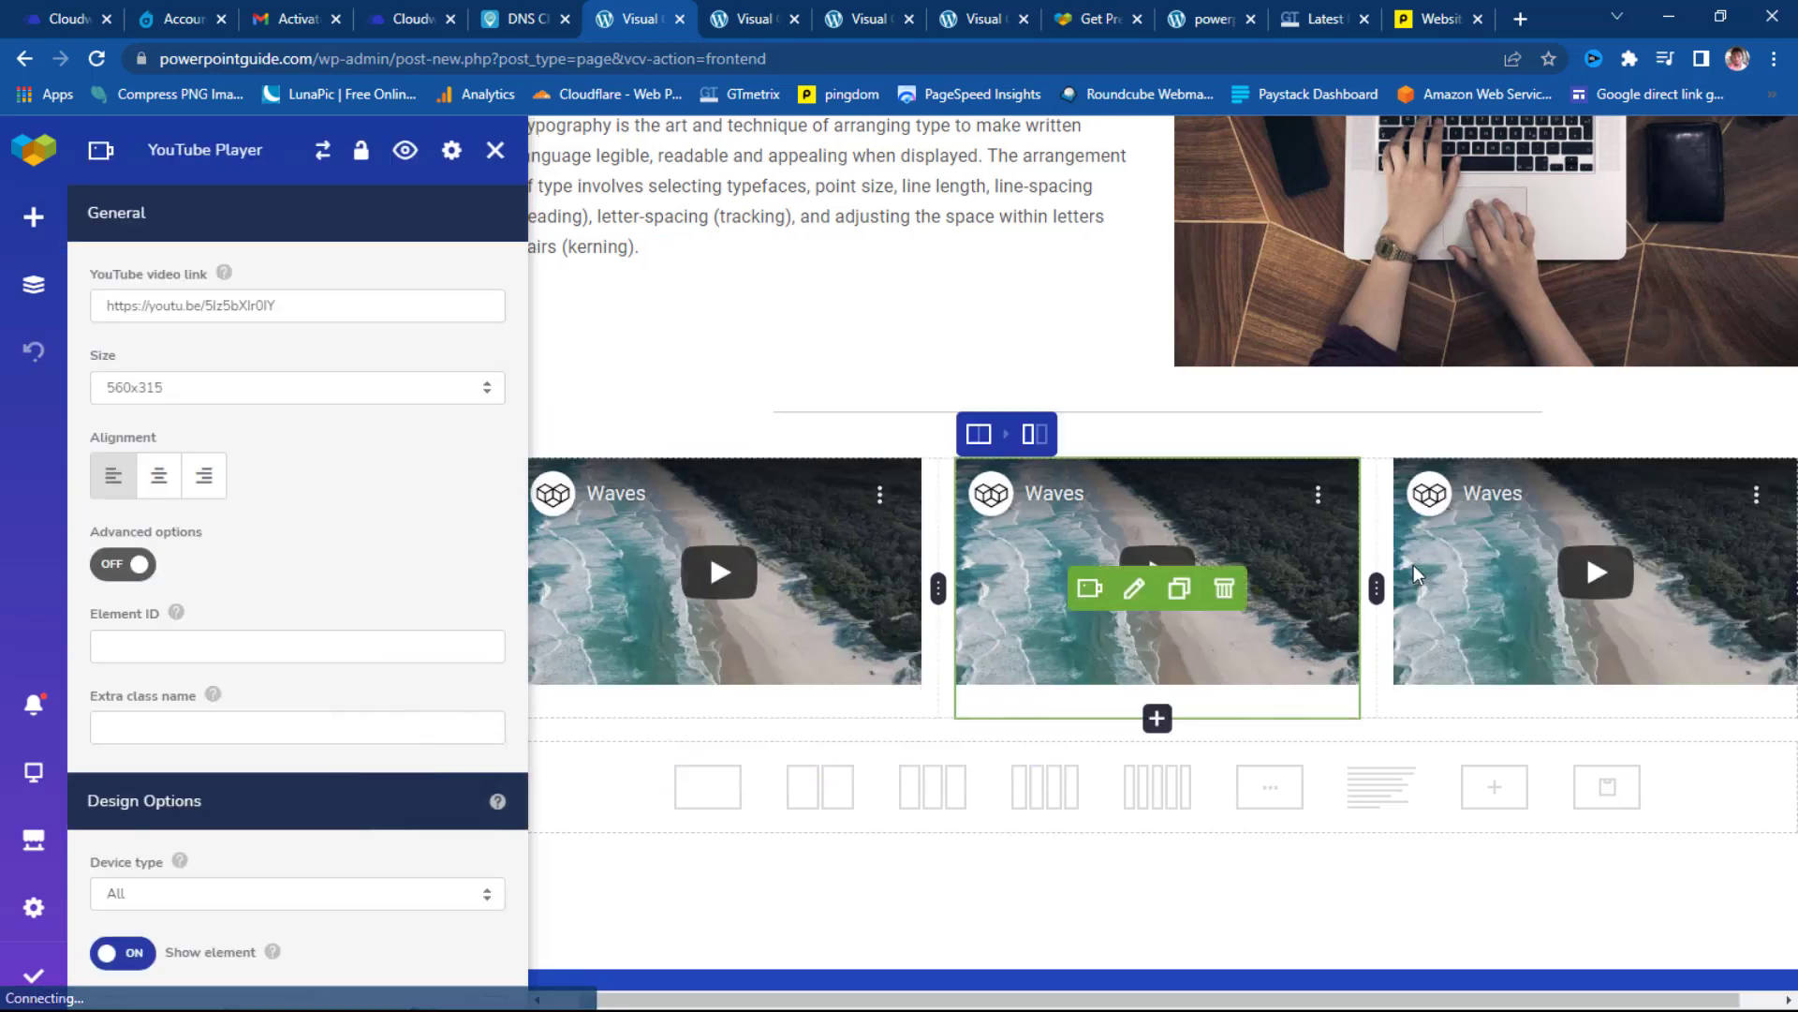
Add a new single-column row below the videos and open its element list
{"action": "scroll", "coordinate": [1417, 573], "scroll_direction": "down", "scroll_amount": 1}
{"action": "left_click", "coordinate": [694, 690]}
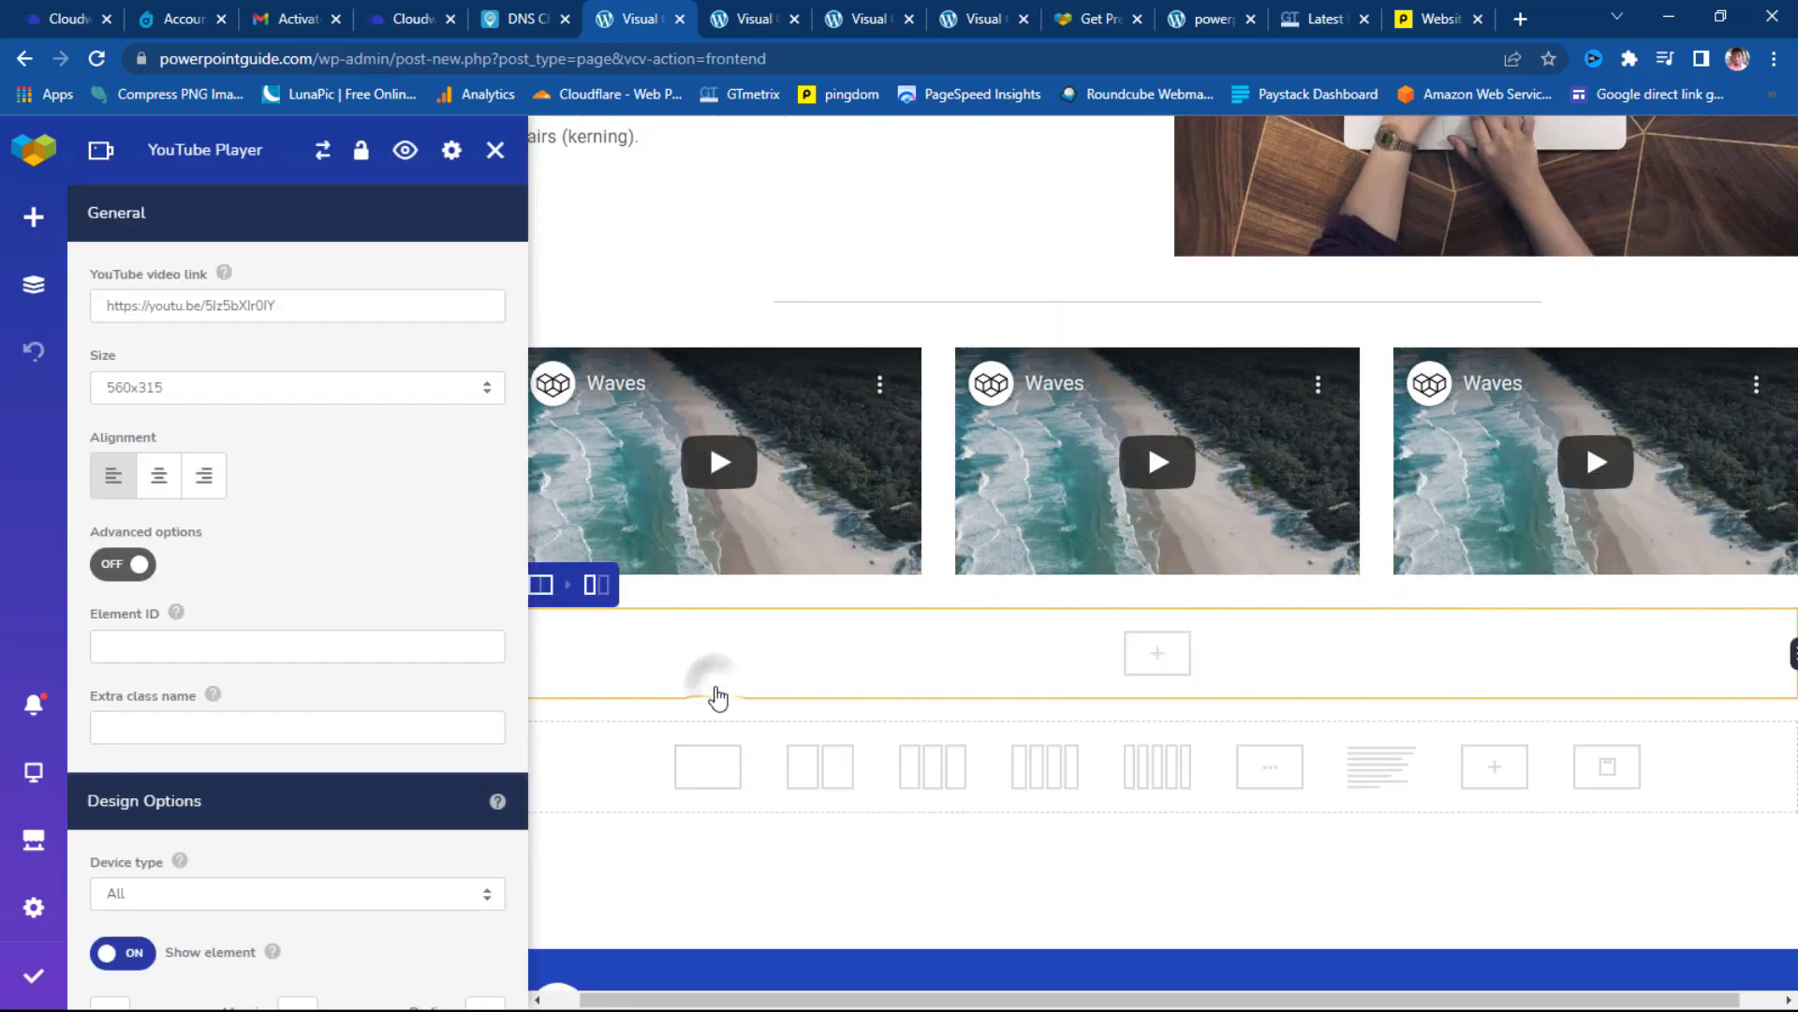
{"action": "left_click", "coordinate": [1158, 655]}
{"action": "scroll", "coordinate": [288, 413], "scroll_direction": "up", "scroll_amount": 3}
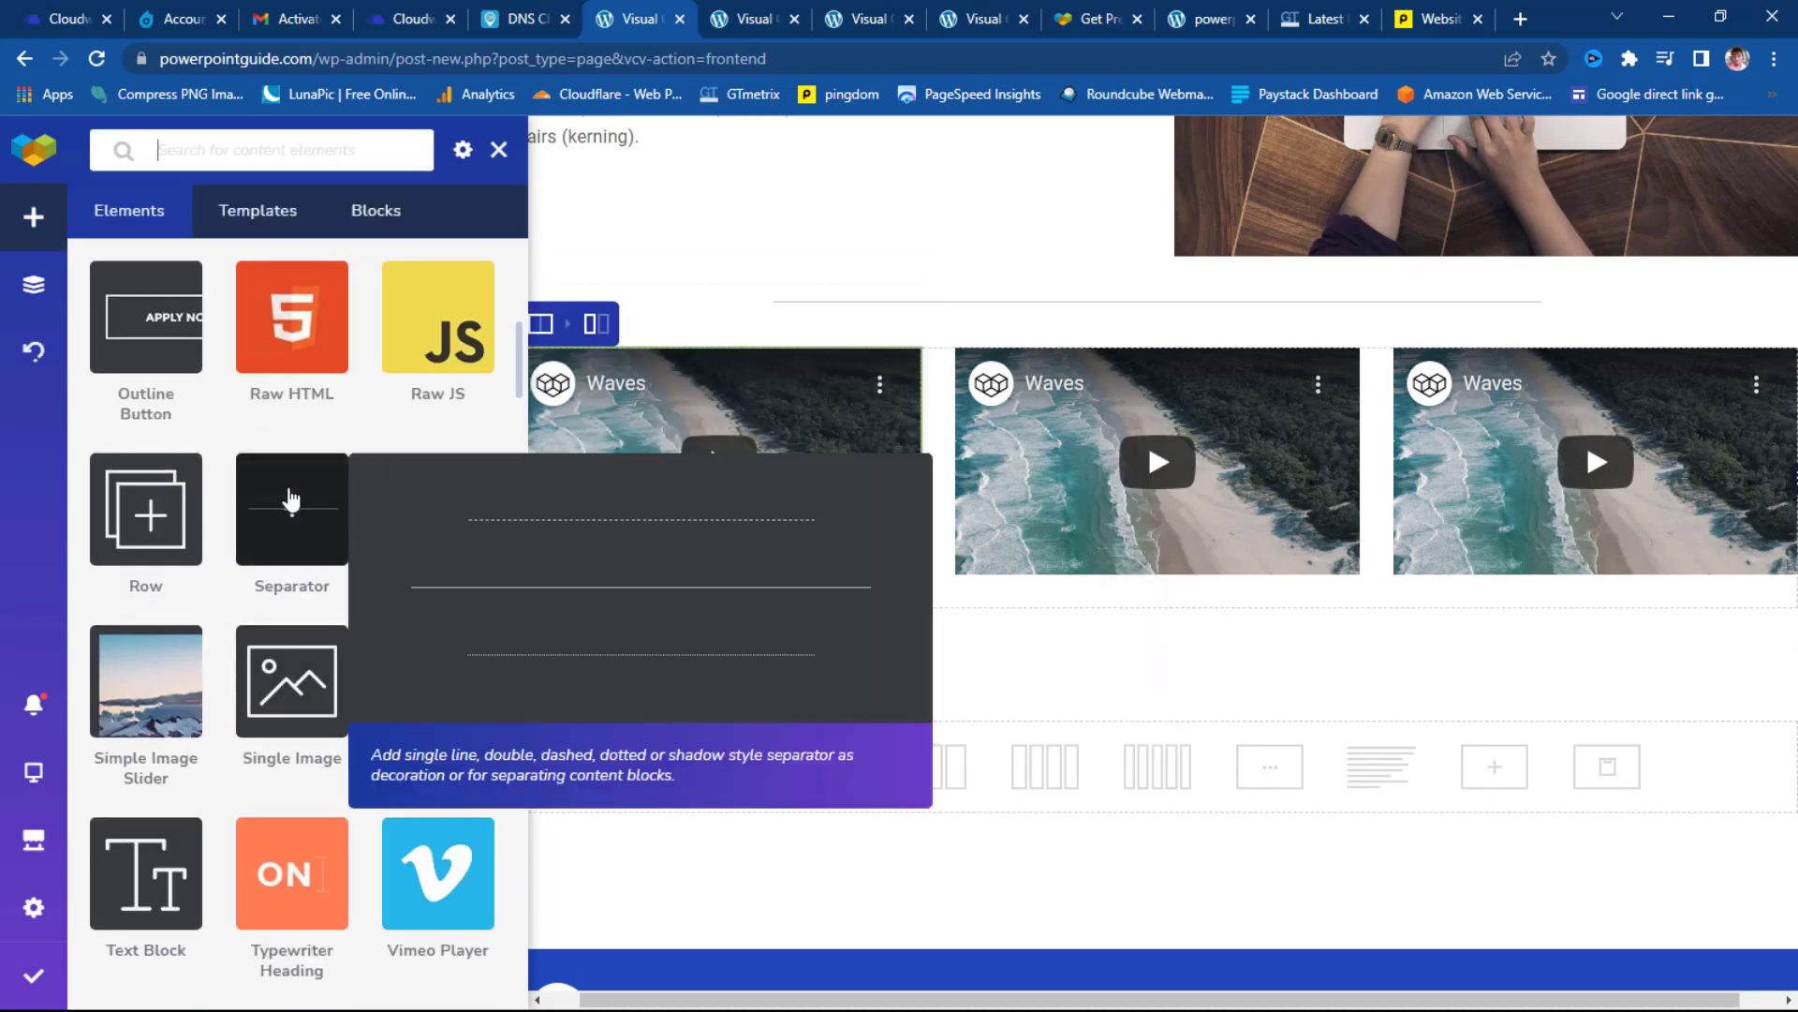
Insert a separator into the new row, then add another row holding a text block
{"action": "left_click", "coordinate": [292, 511]}
{"action": "left_click", "coordinate": [705, 691]}
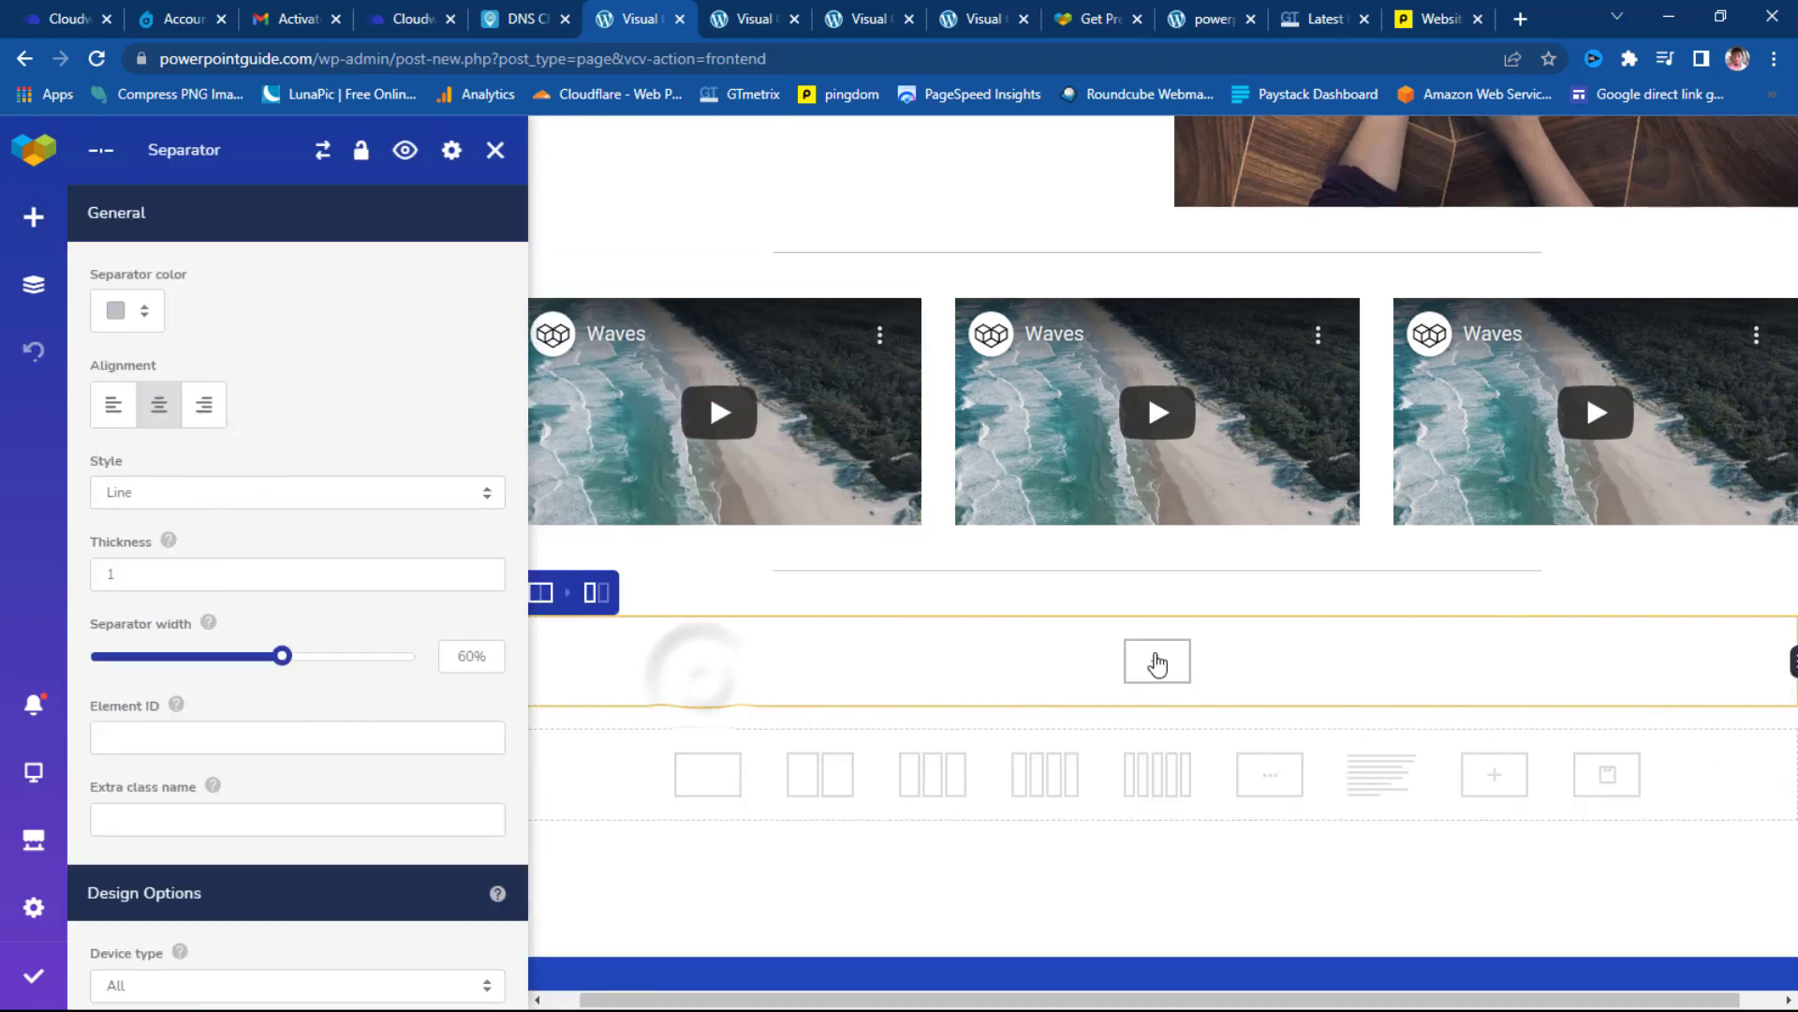
{"action": "left_click", "coordinate": [170, 881]}
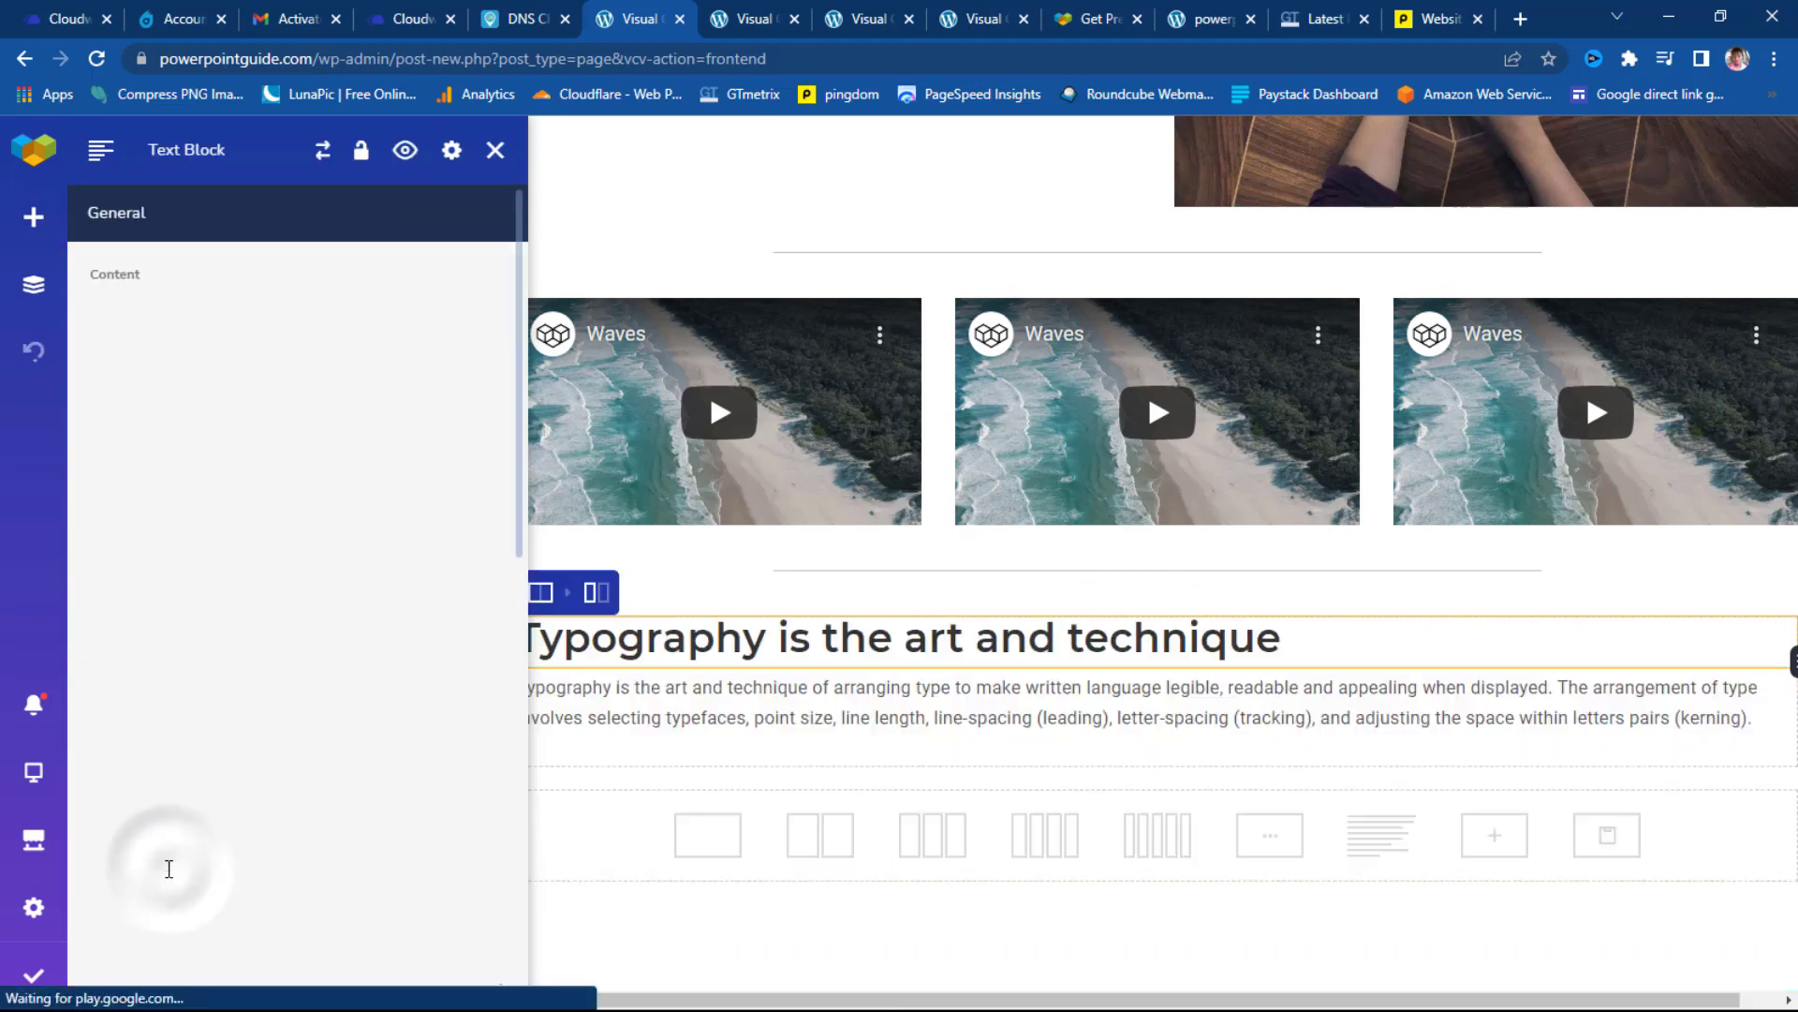
{"action": "left_click", "coordinate": [495, 151]}
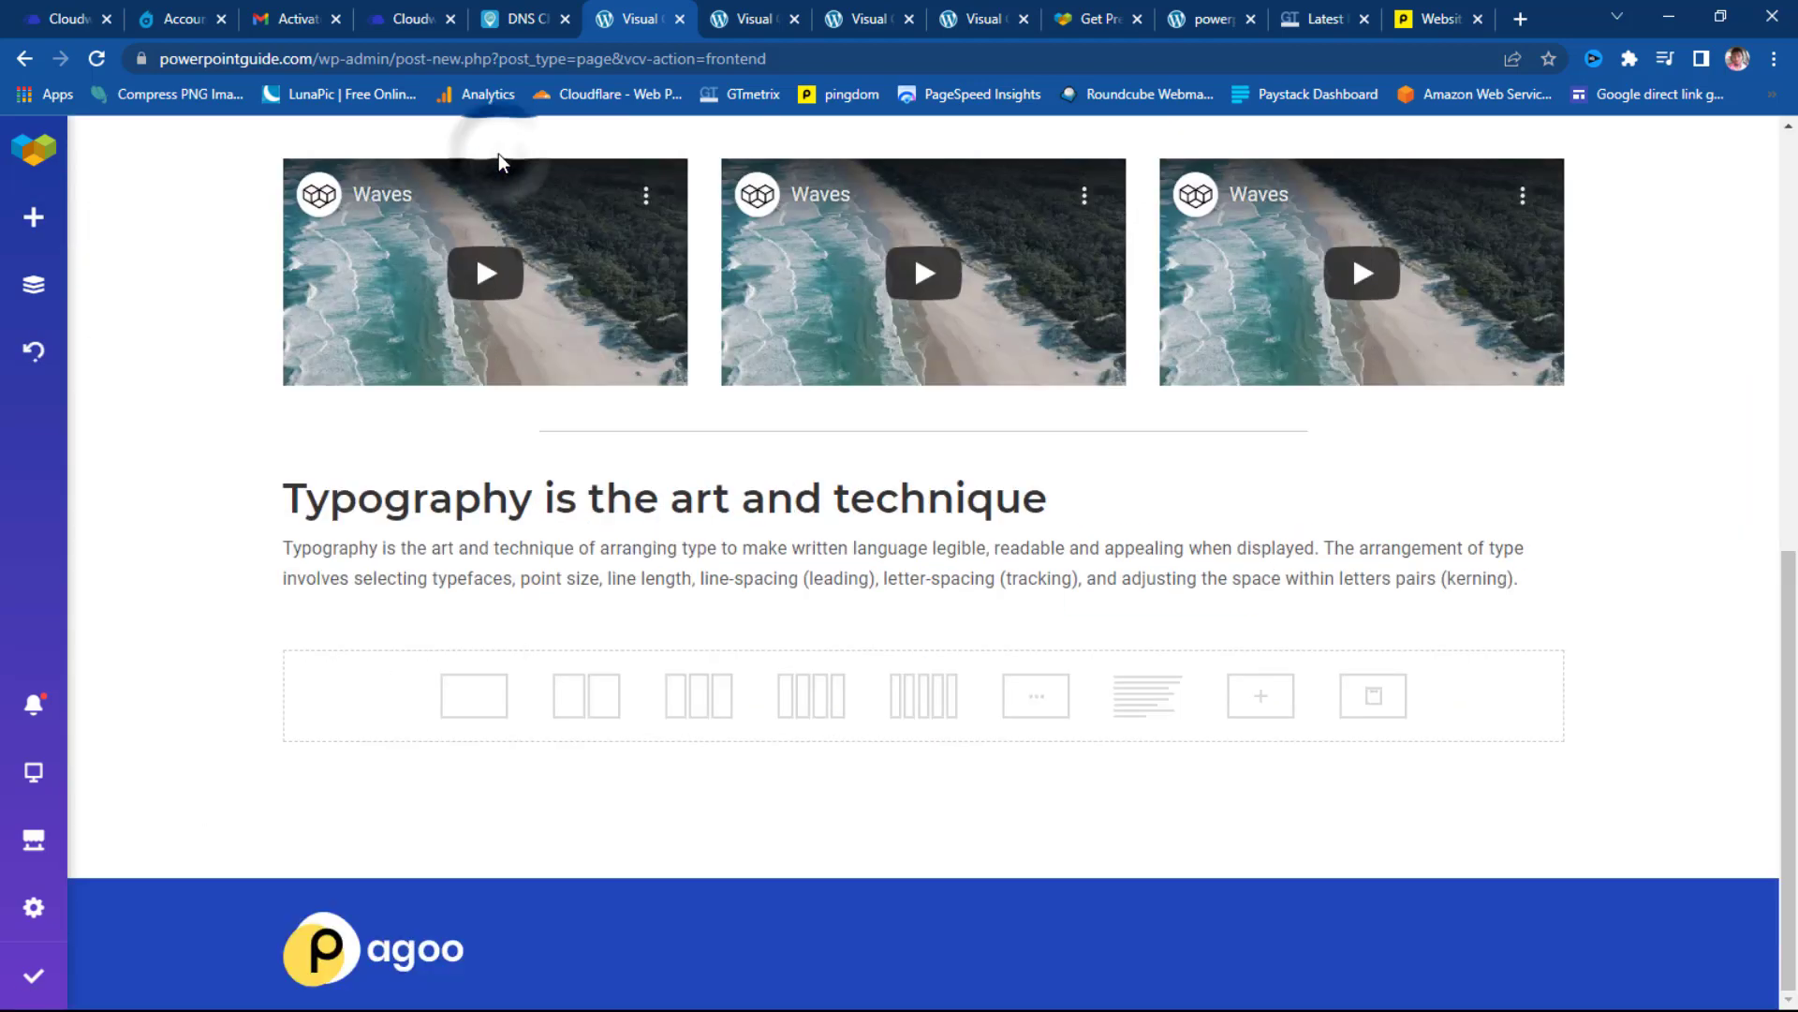
Scroll through the page to review the separator and the 'Typography is the art and technique' text block
{"action": "scroll", "coordinate": [1597, 693], "scroll_direction": "up", "scroll_amount": 6}
{"action": "scroll", "coordinate": [1598, 692], "scroll_direction": "up", "scroll_amount": 3}
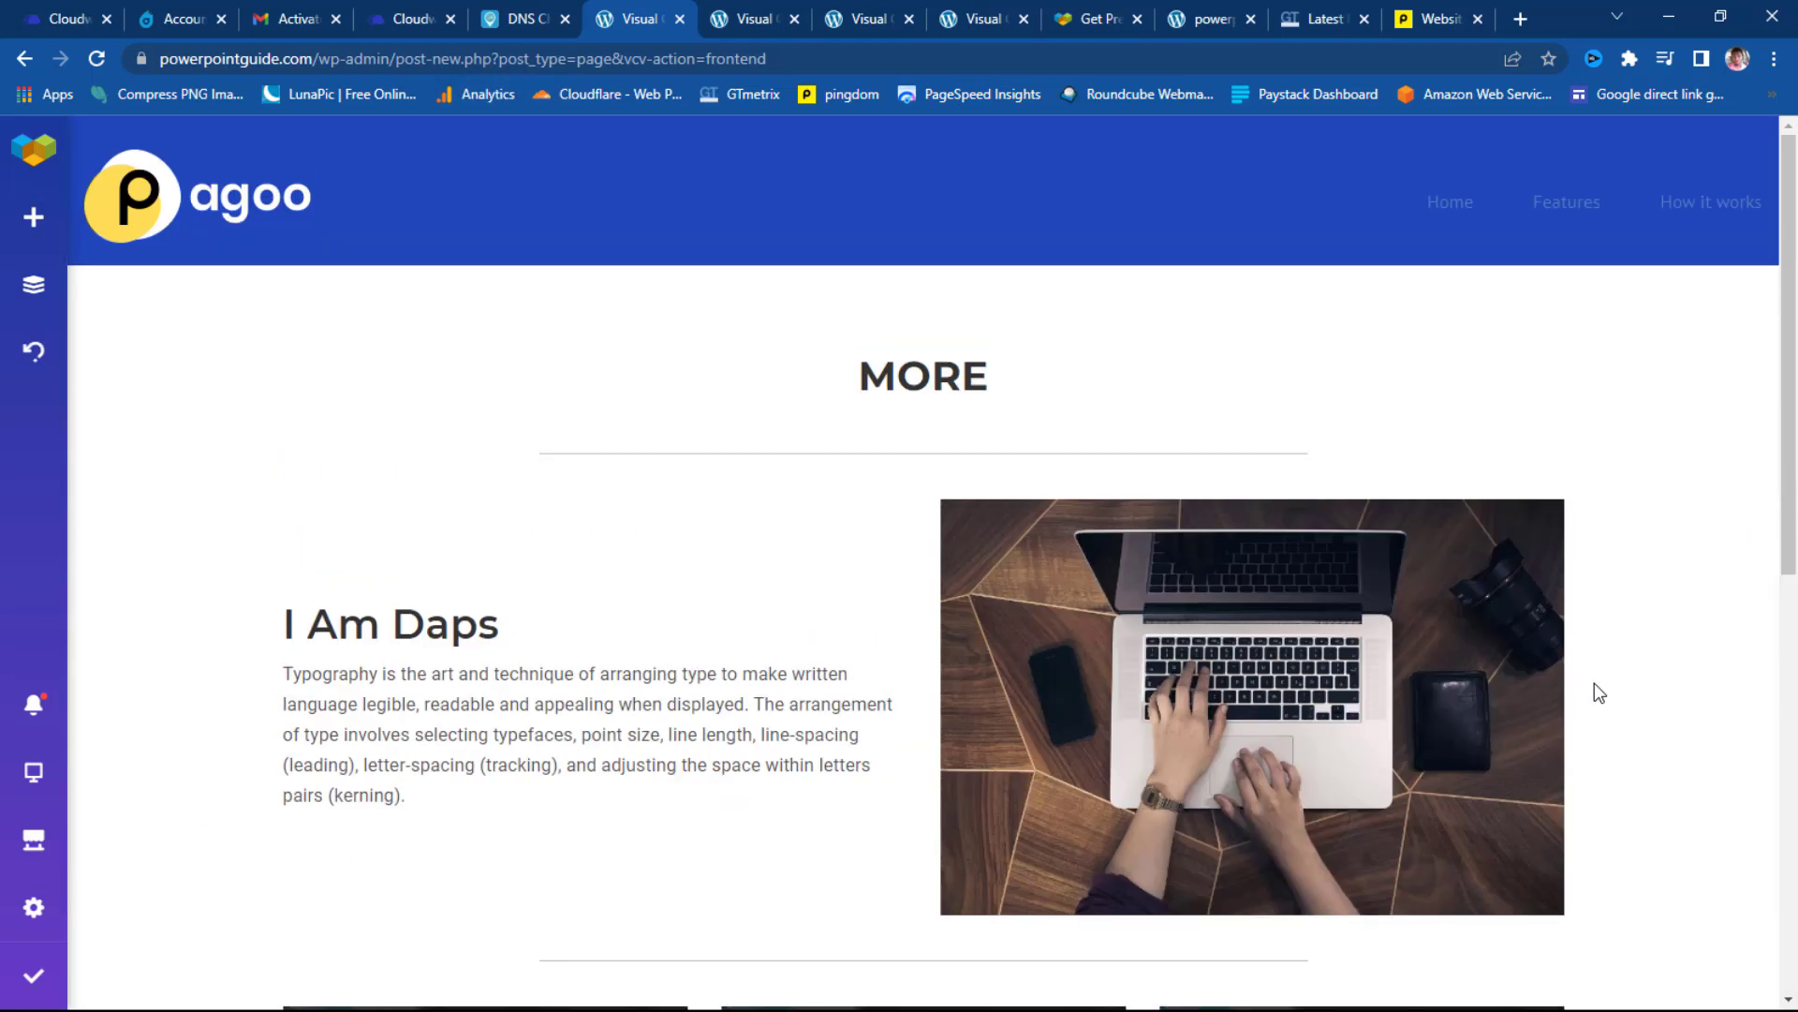
{"action": "scroll", "coordinate": [1598, 688], "scroll_direction": "down", "scroll_amount": 5}
{"action": "scroll", "coordinate": [1598, 689], "scroll_direction": "up", "scroll_amount": 5}
{"action": "scroll", "coordinate": [1590, 679], "scroll_direction": "down", "scroll_amount": 9}
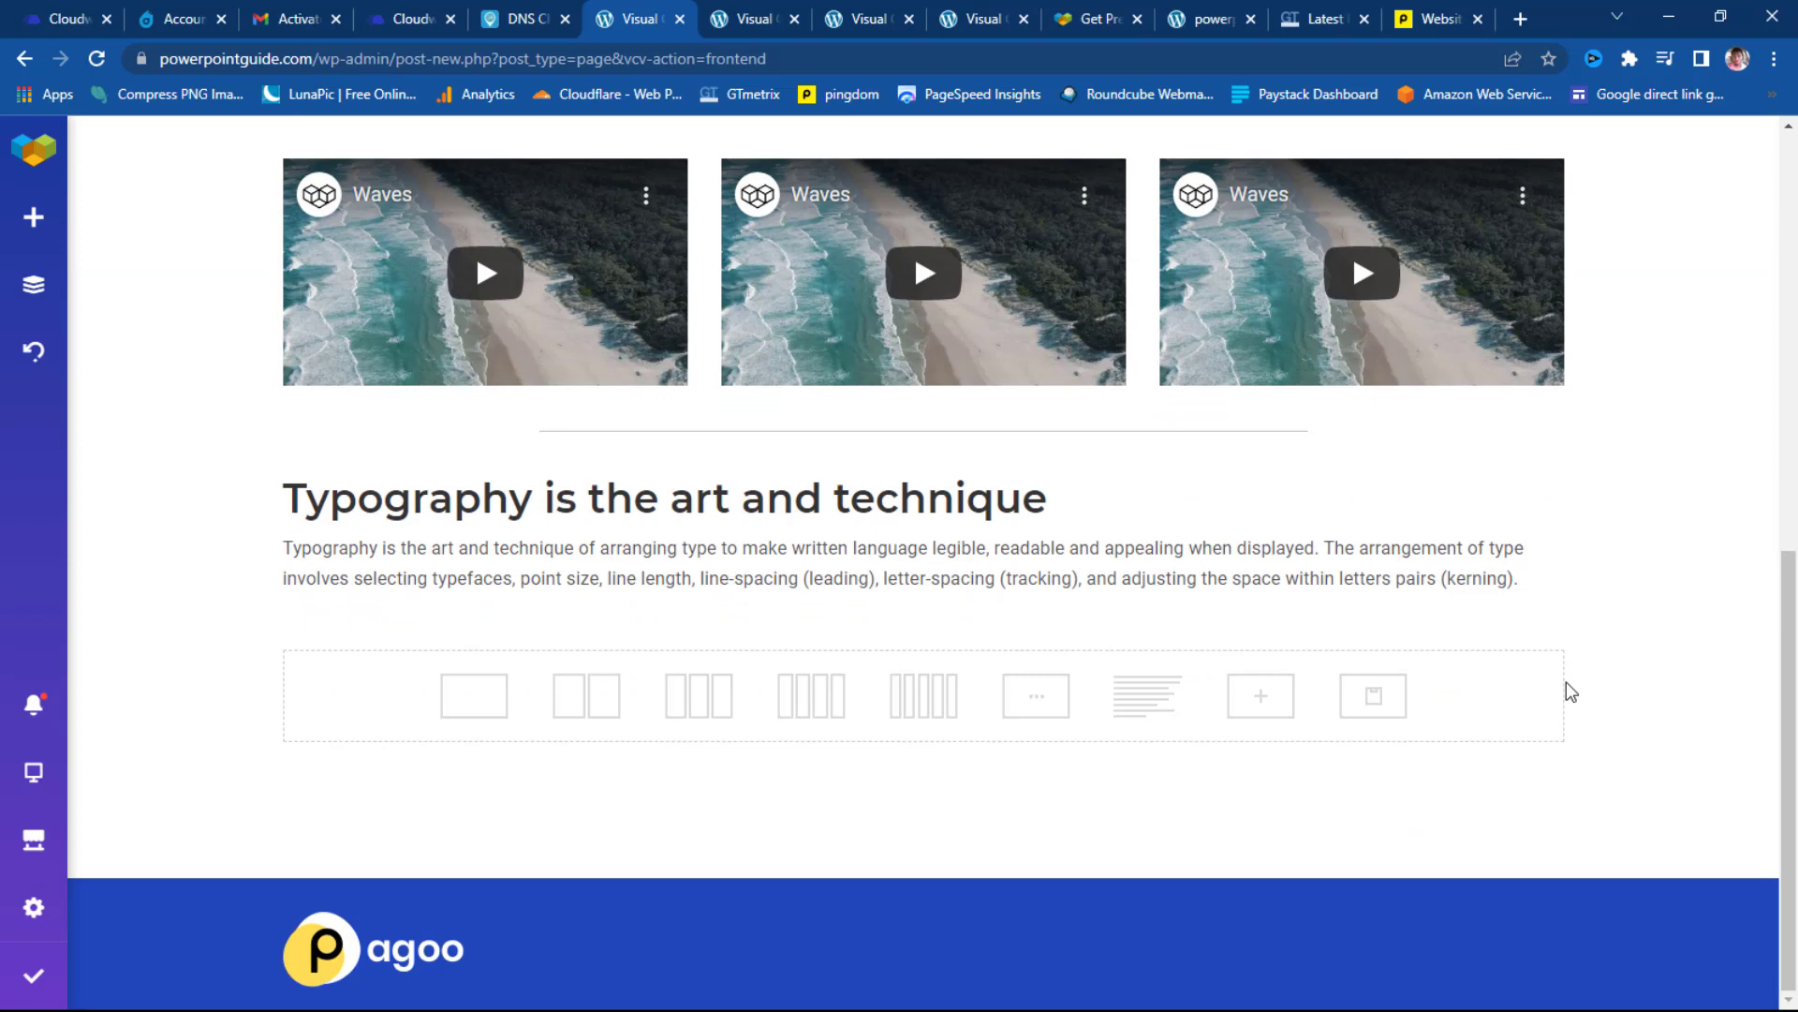
{"action": "scroll", "coordinate": [1567, 691], "scroll_direction": "up", "scroll_amount": 5}
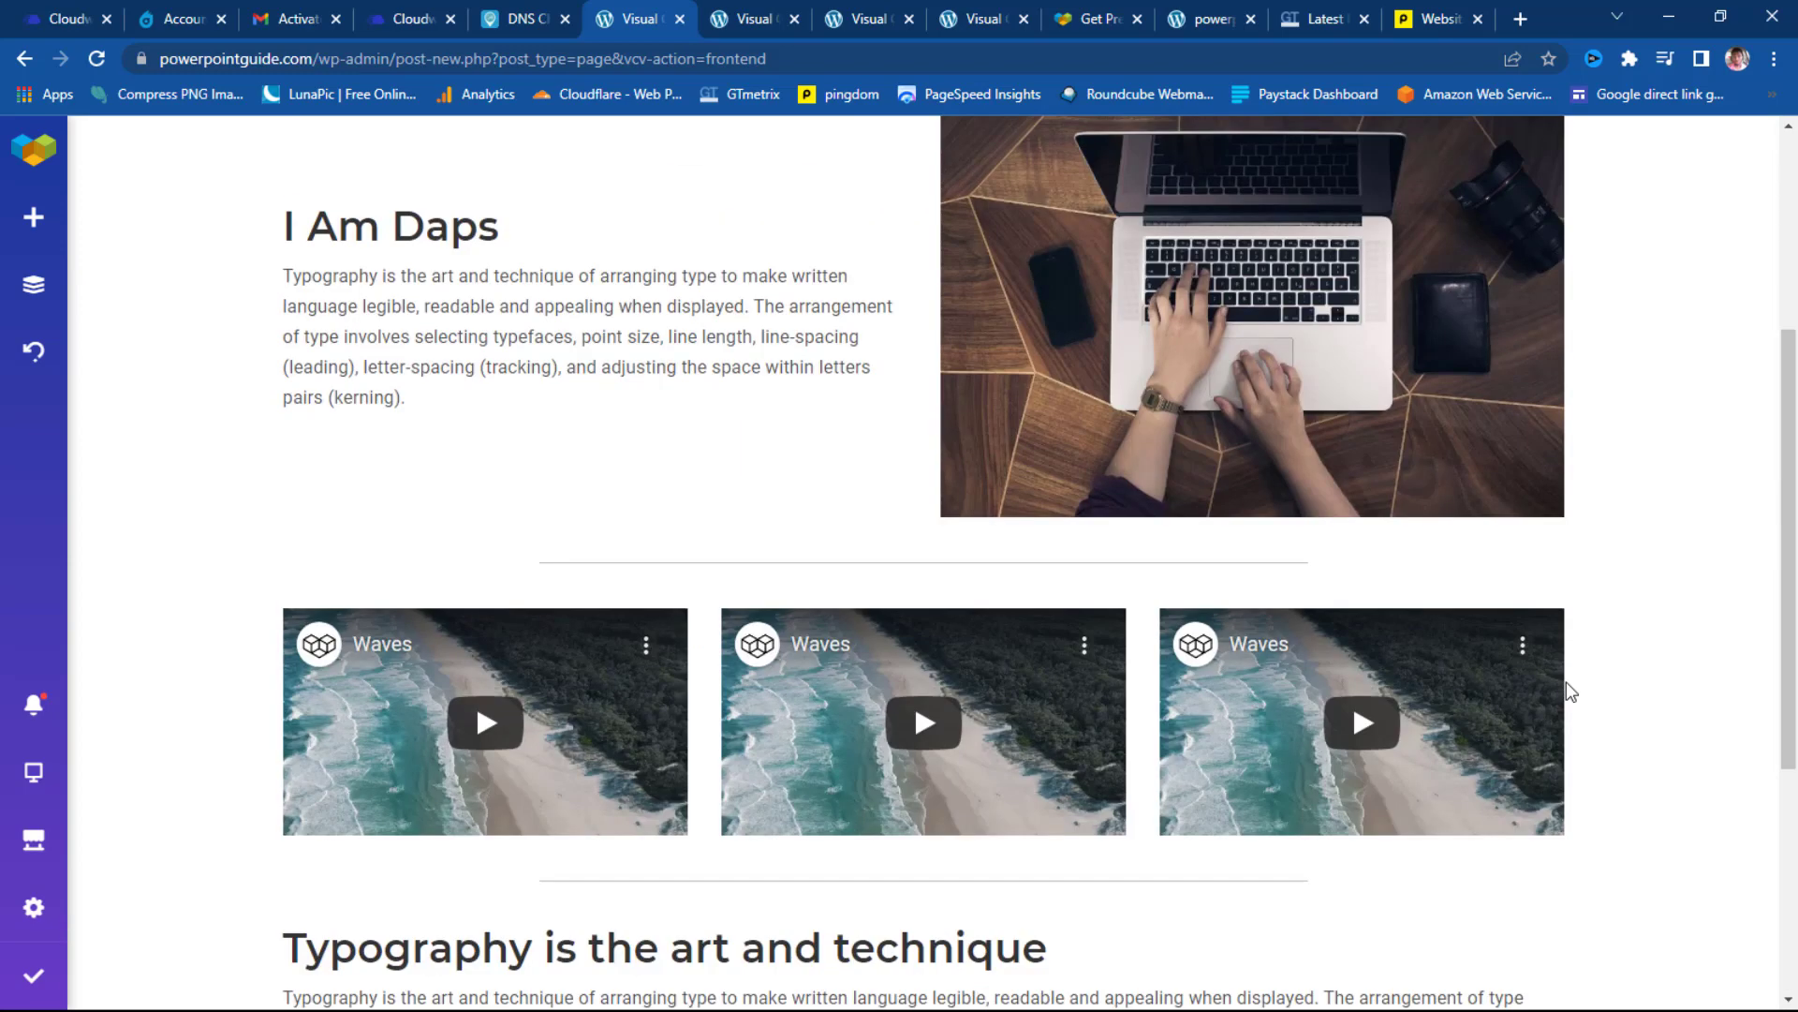
{"action": "scroll", "coordinate": [1568, 691], "scroll_direction": "up", "scroll_amount": 4}
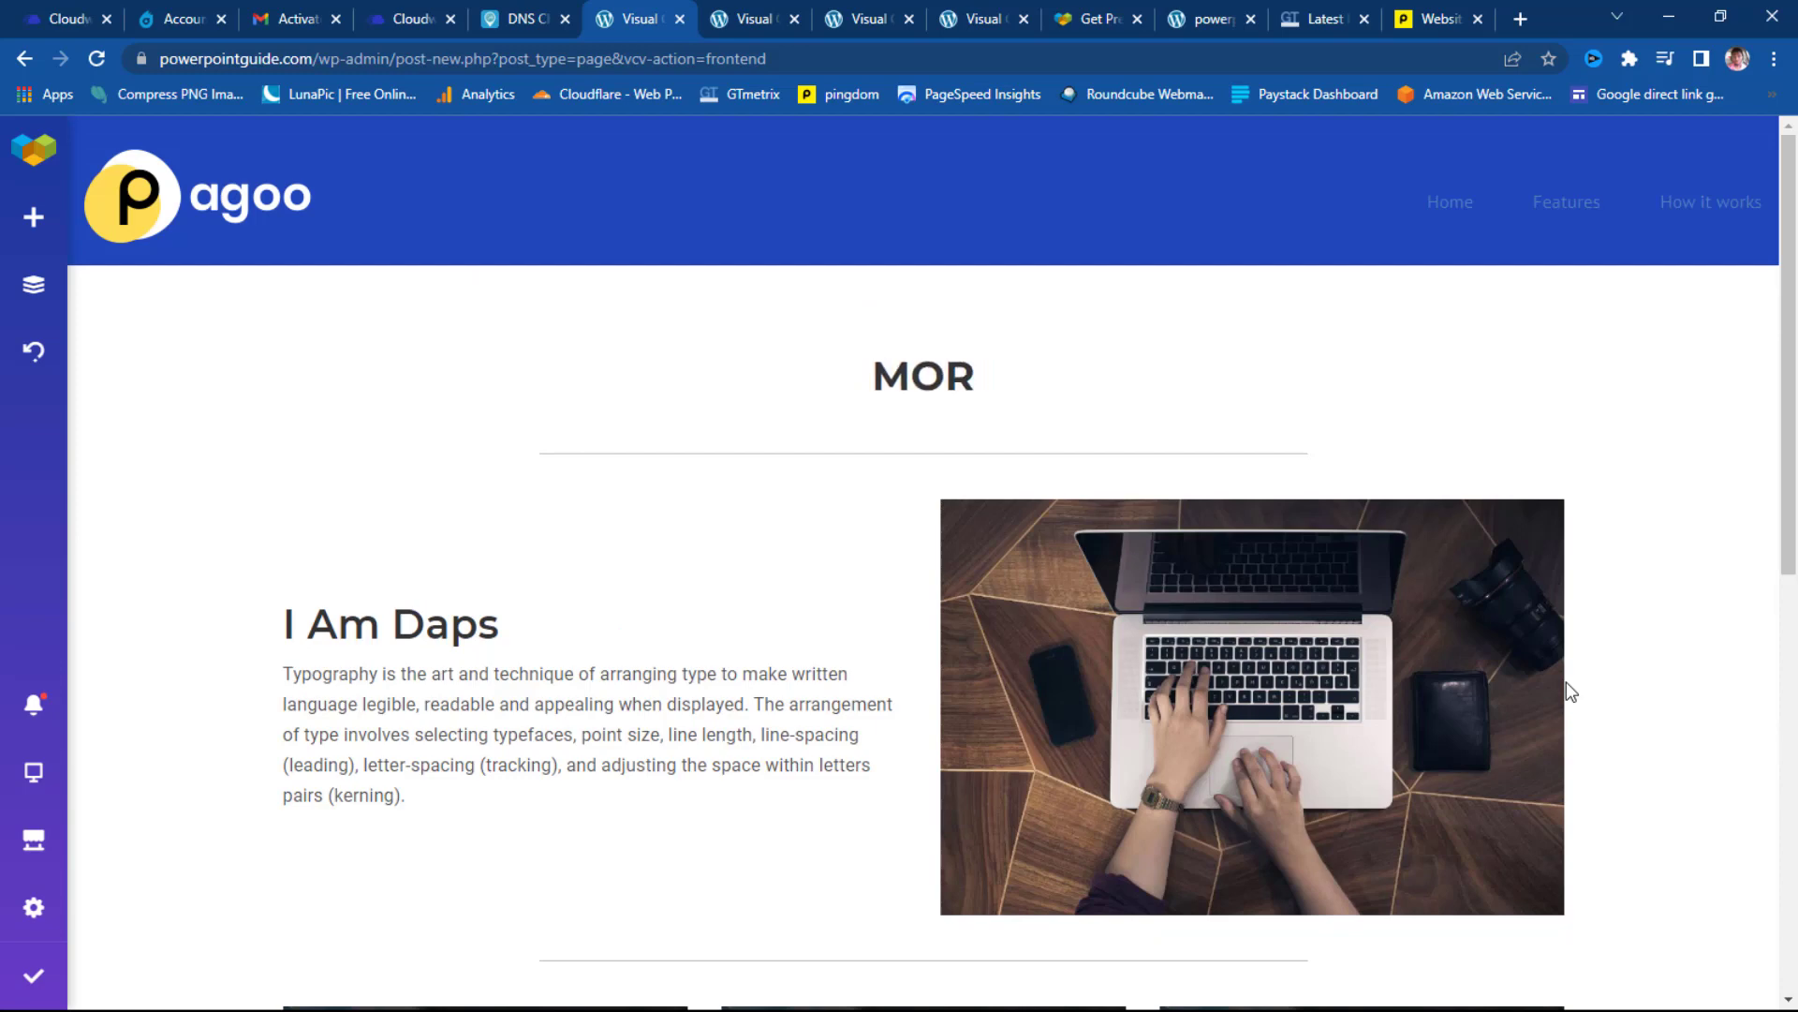
{"action": "scroll", "coordinate": [1569, 691], "scroll_direction": "down", "scroll_amount": 5}
Publish the page, view it on the live site, then open it in the WordPress page editor
{"action": "mouse_move", "coordinate": [33, 975]}
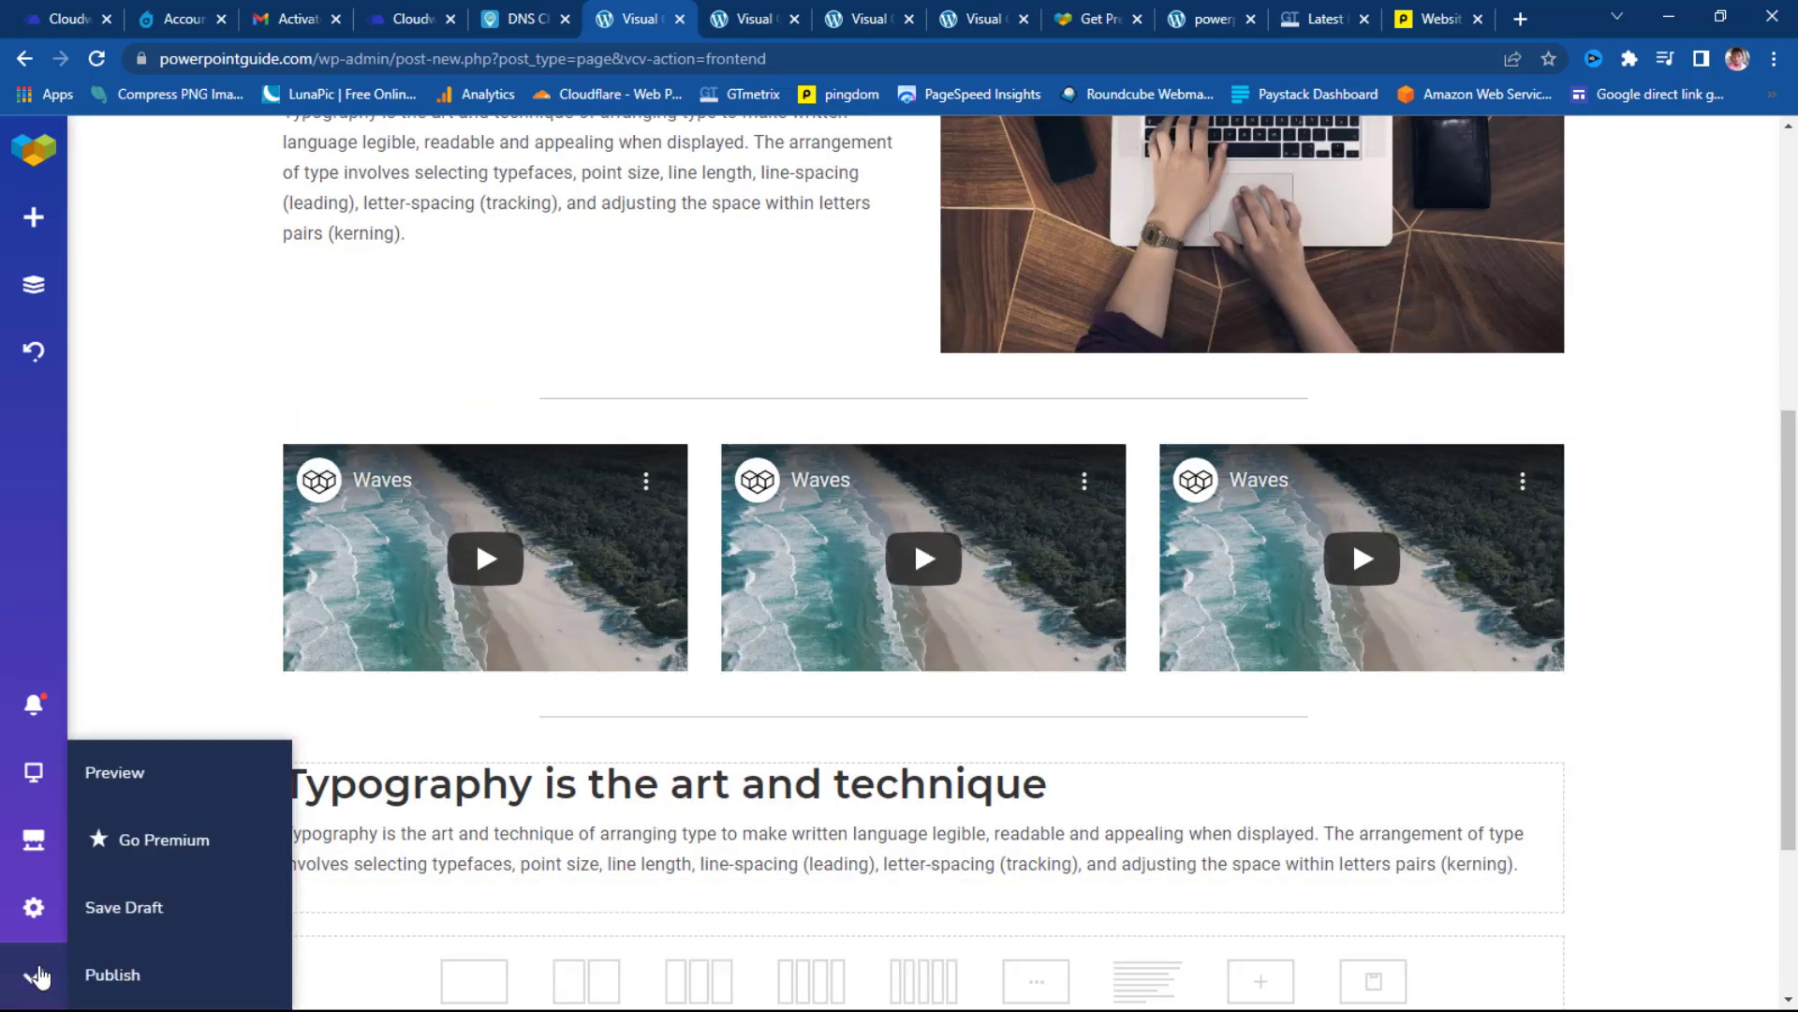
{"action": "left_click", "coordinate": [89, 972]}
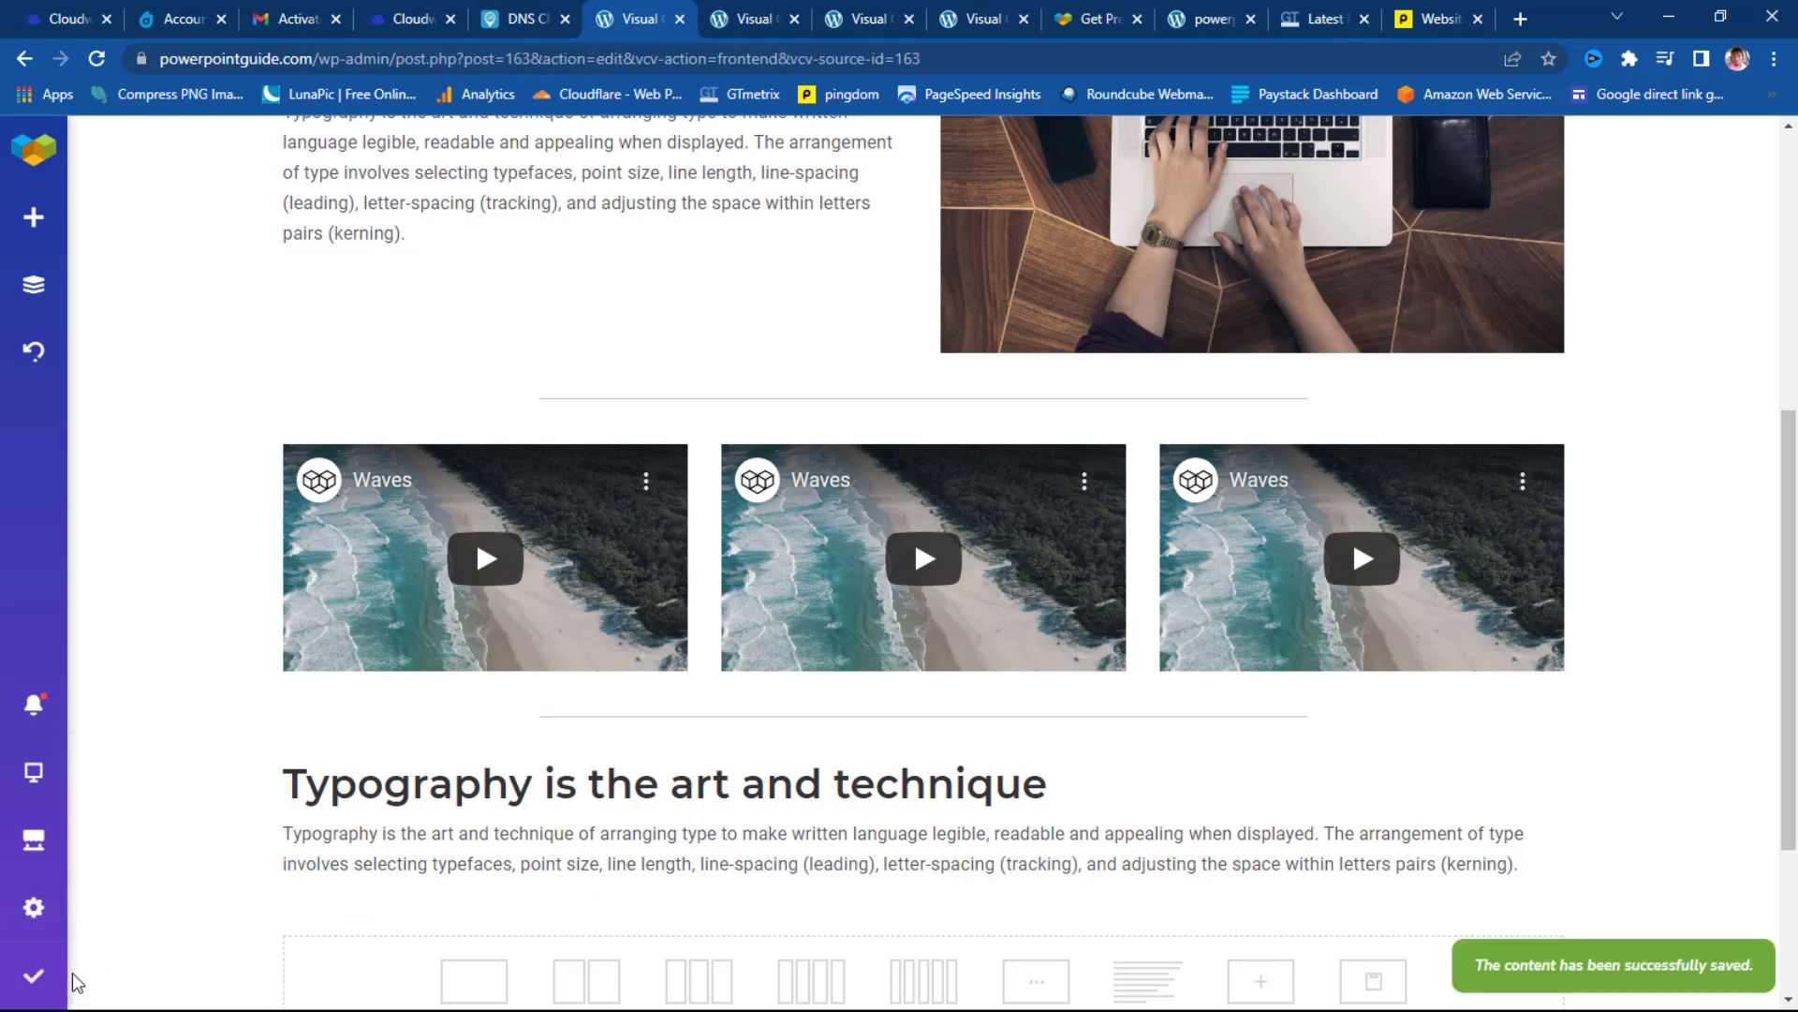
{"action": "mouse_move", "coordinate": [34, 979]}
{"action": "left_click", "coordinate": [146, 921]}
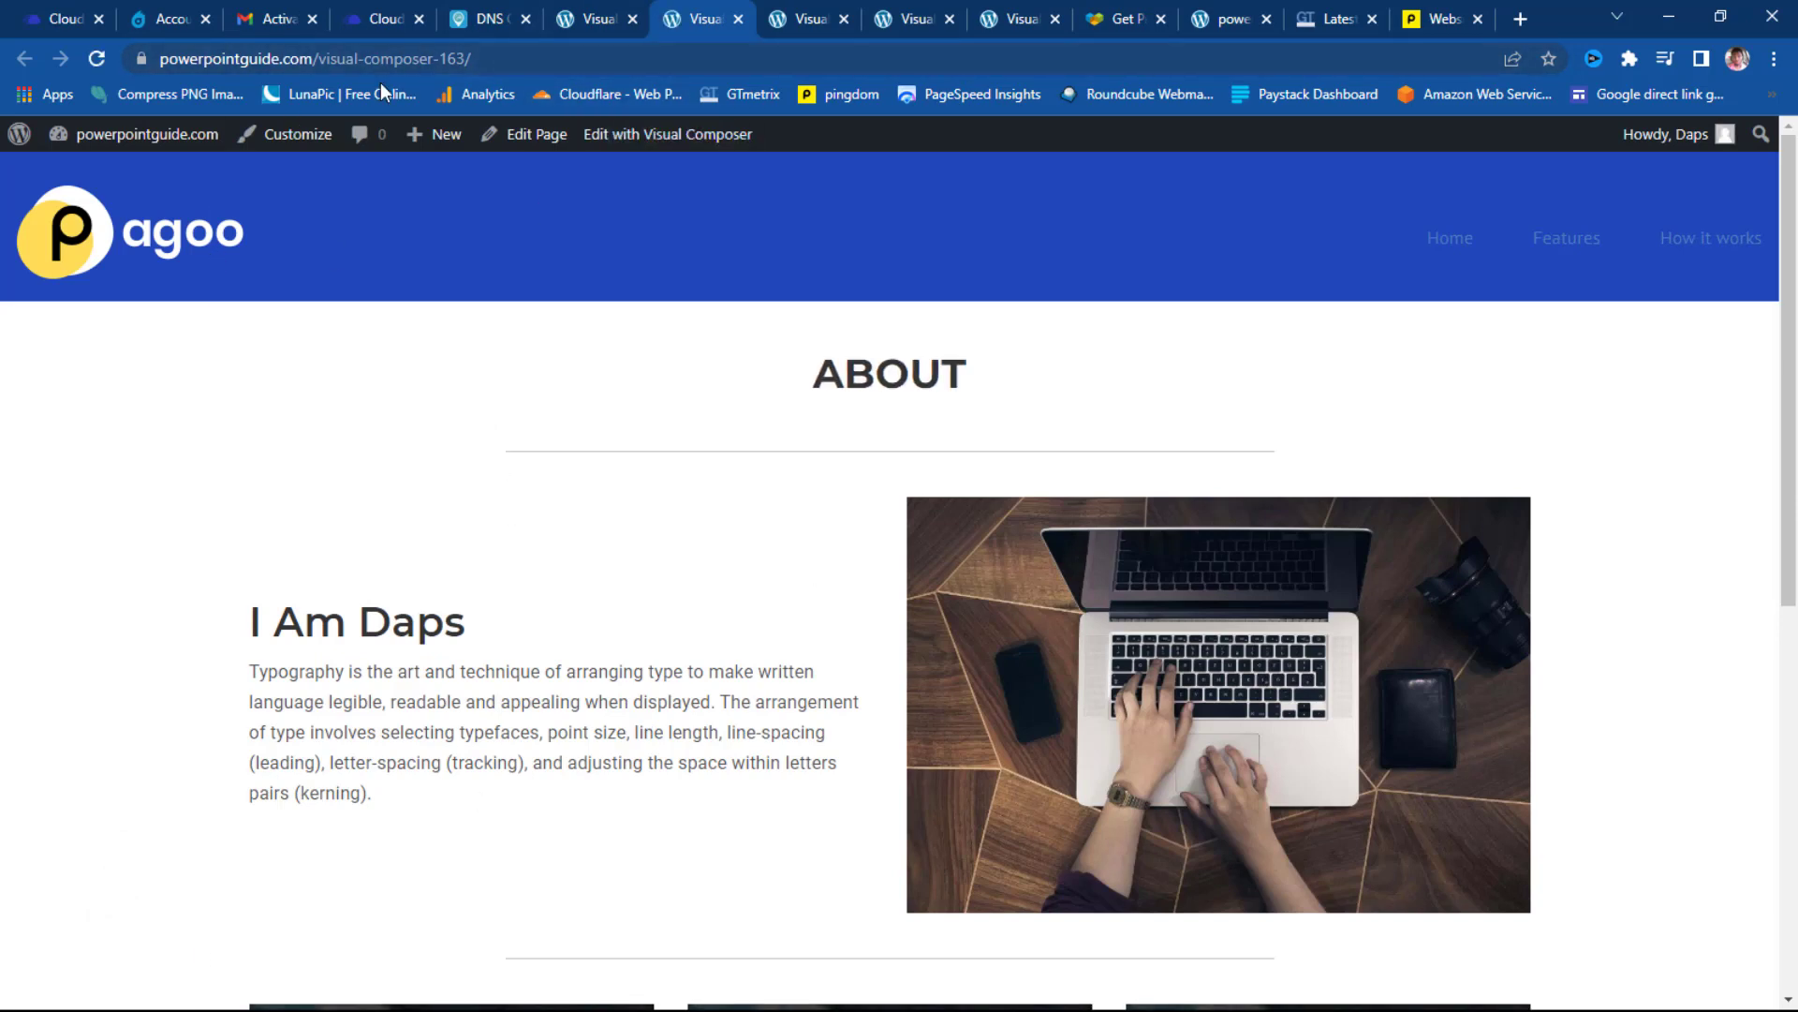
{"action": "left_click", "coordinate": [534, 137]}
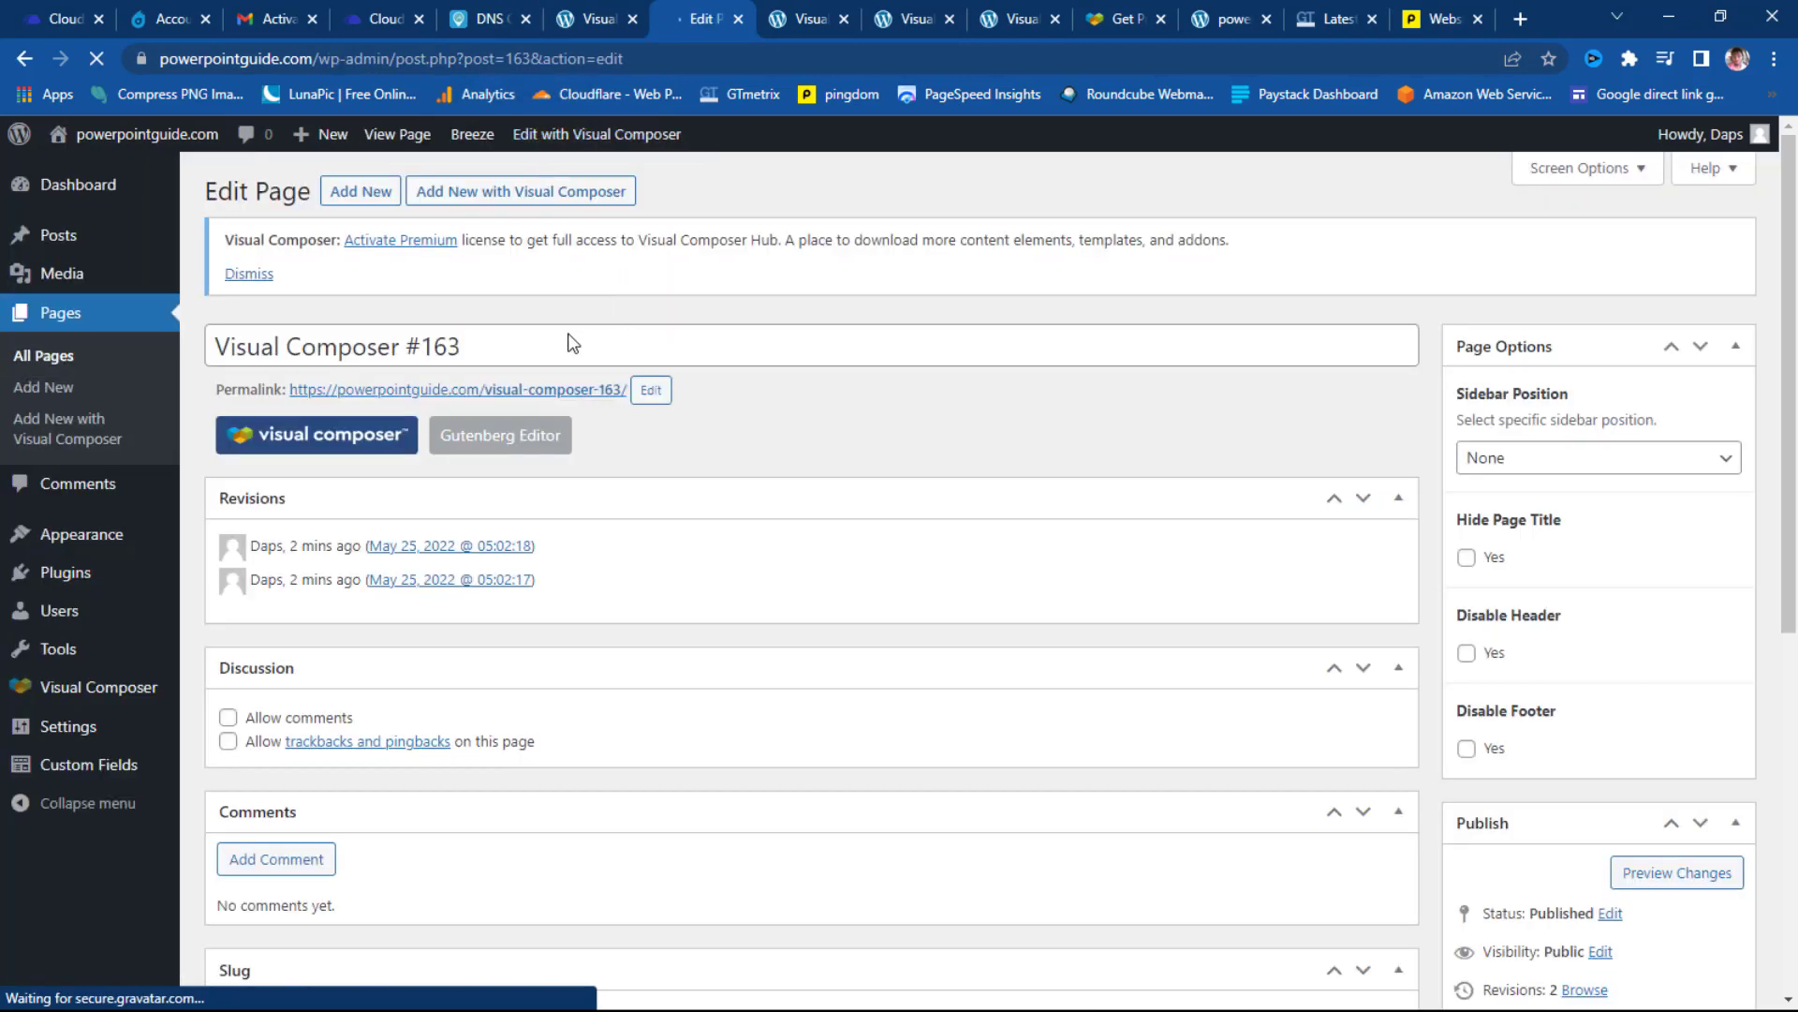
Replace the page title 'Visual Composer #163' with 'About'
{"action": "left_click", "coordinate": [489, 348]}
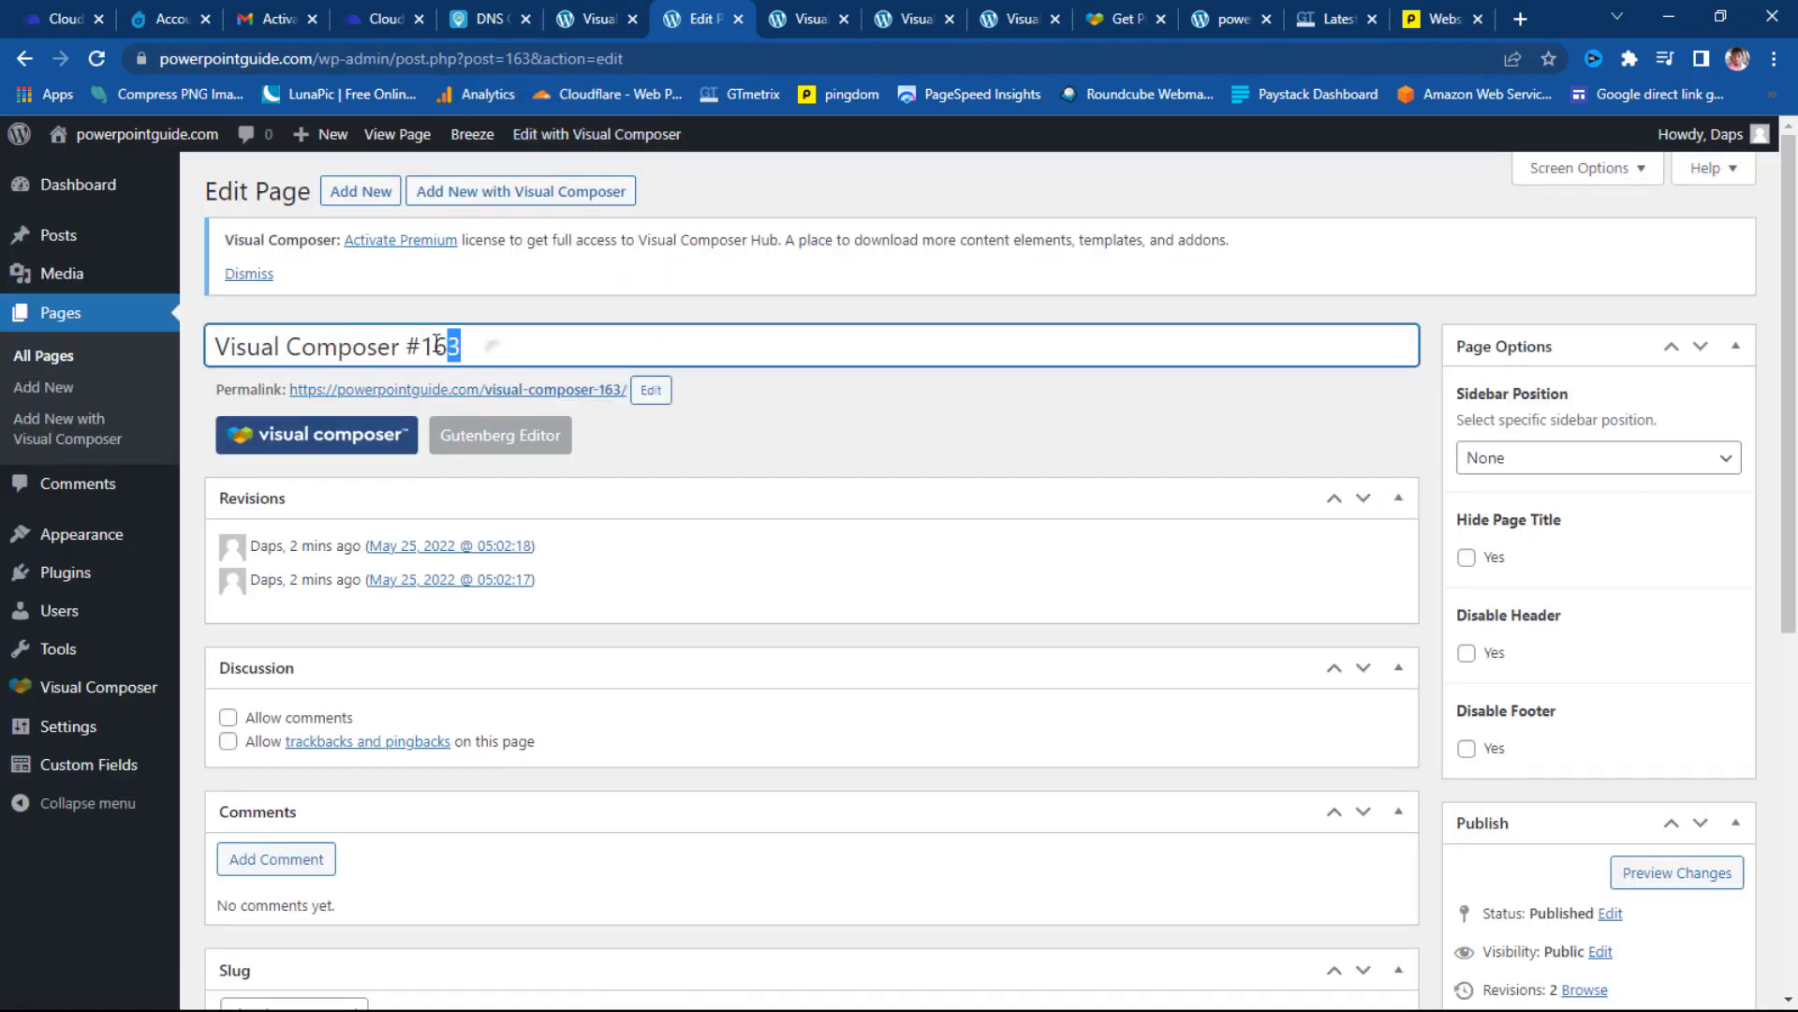
{"action": "left_click_drag", "start_coordinate": [489, 349], "coordinate": [344, 326]}
{"action": "type", "text": "A"}
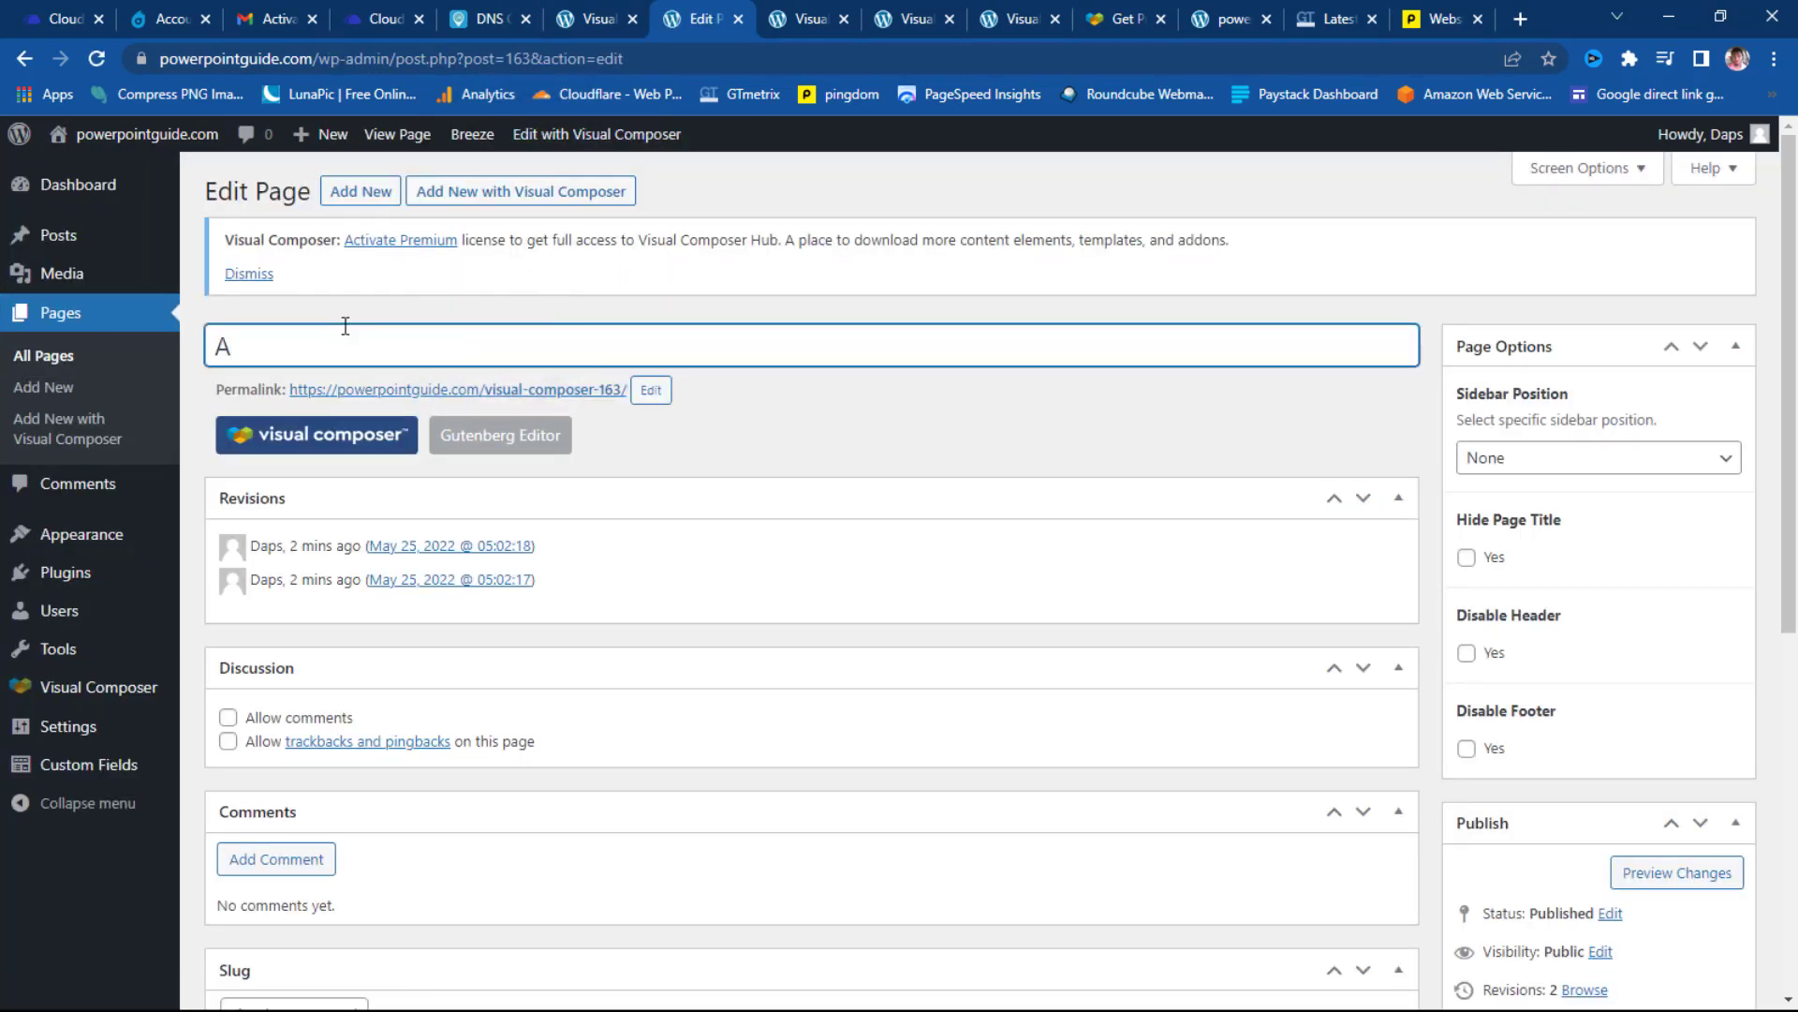
{"action": "type", "text": "bout"}
Change the permalink slug to 'about' and view the updated page on the live site
{"action": "left_click", "coordinate": [651, 390]}
{"action": "type", "text": "about"}
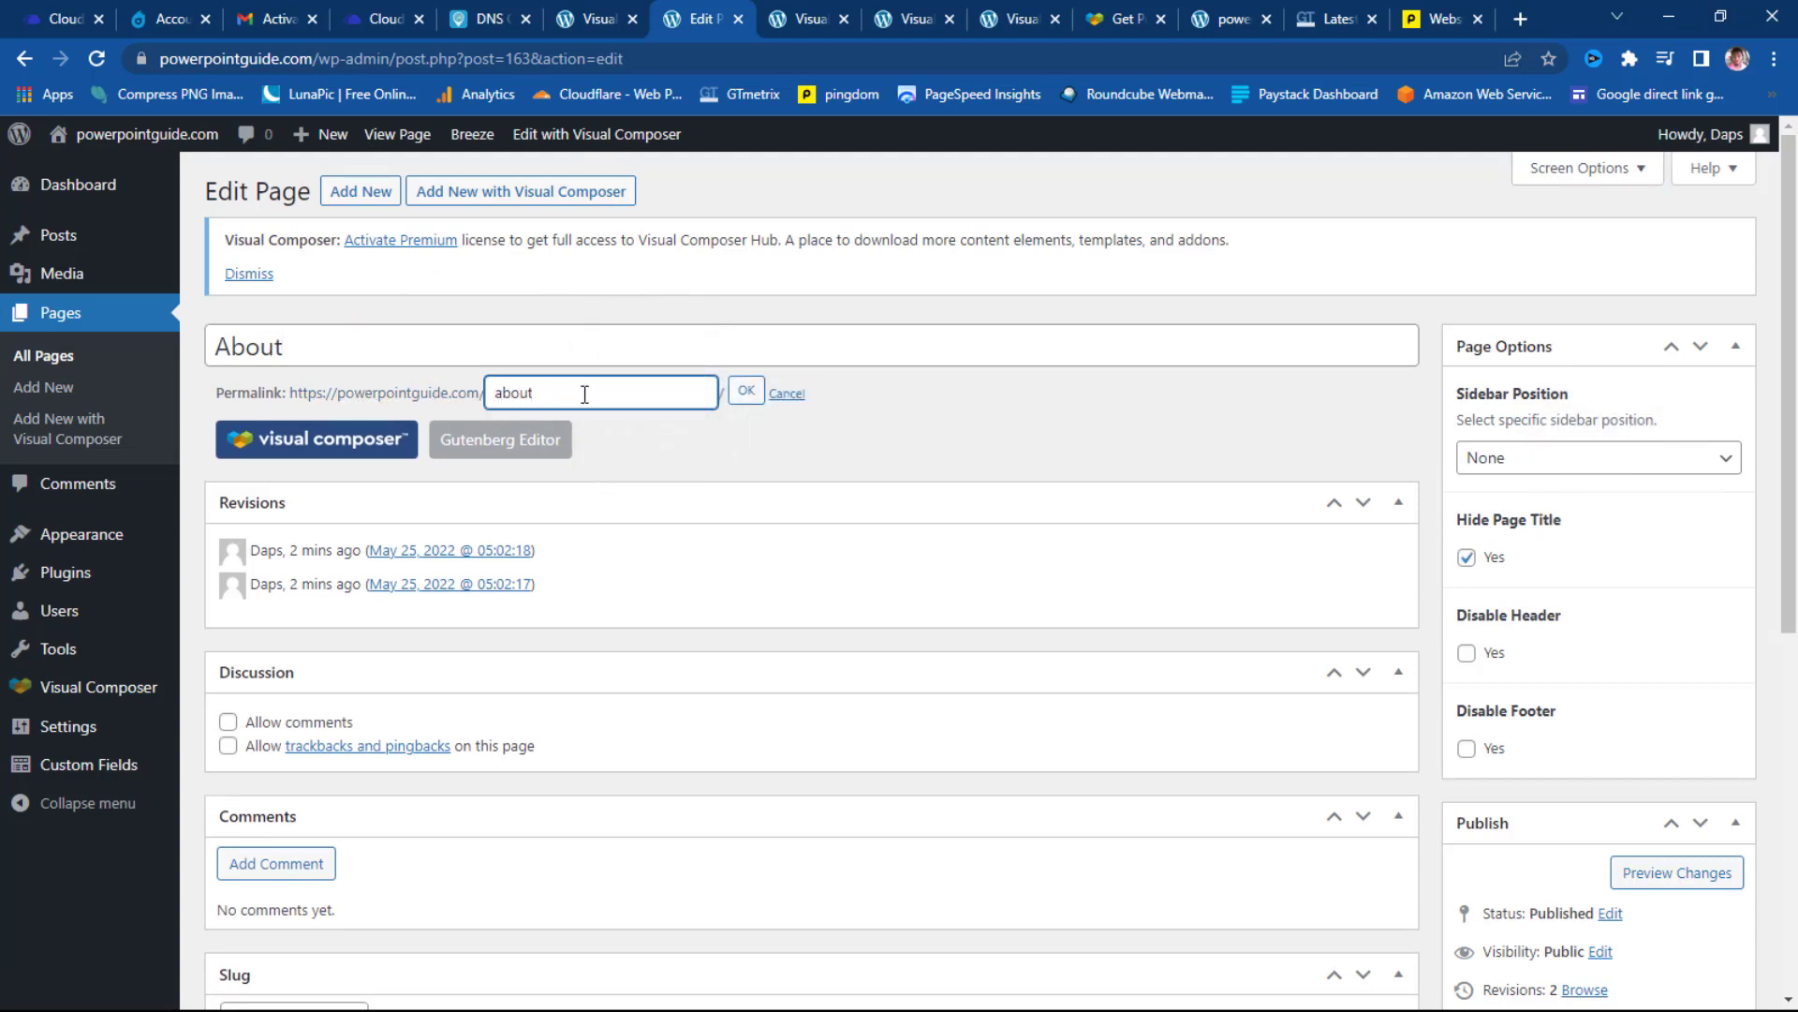
{"action": "left_click", "coordinate": [745, 392]}
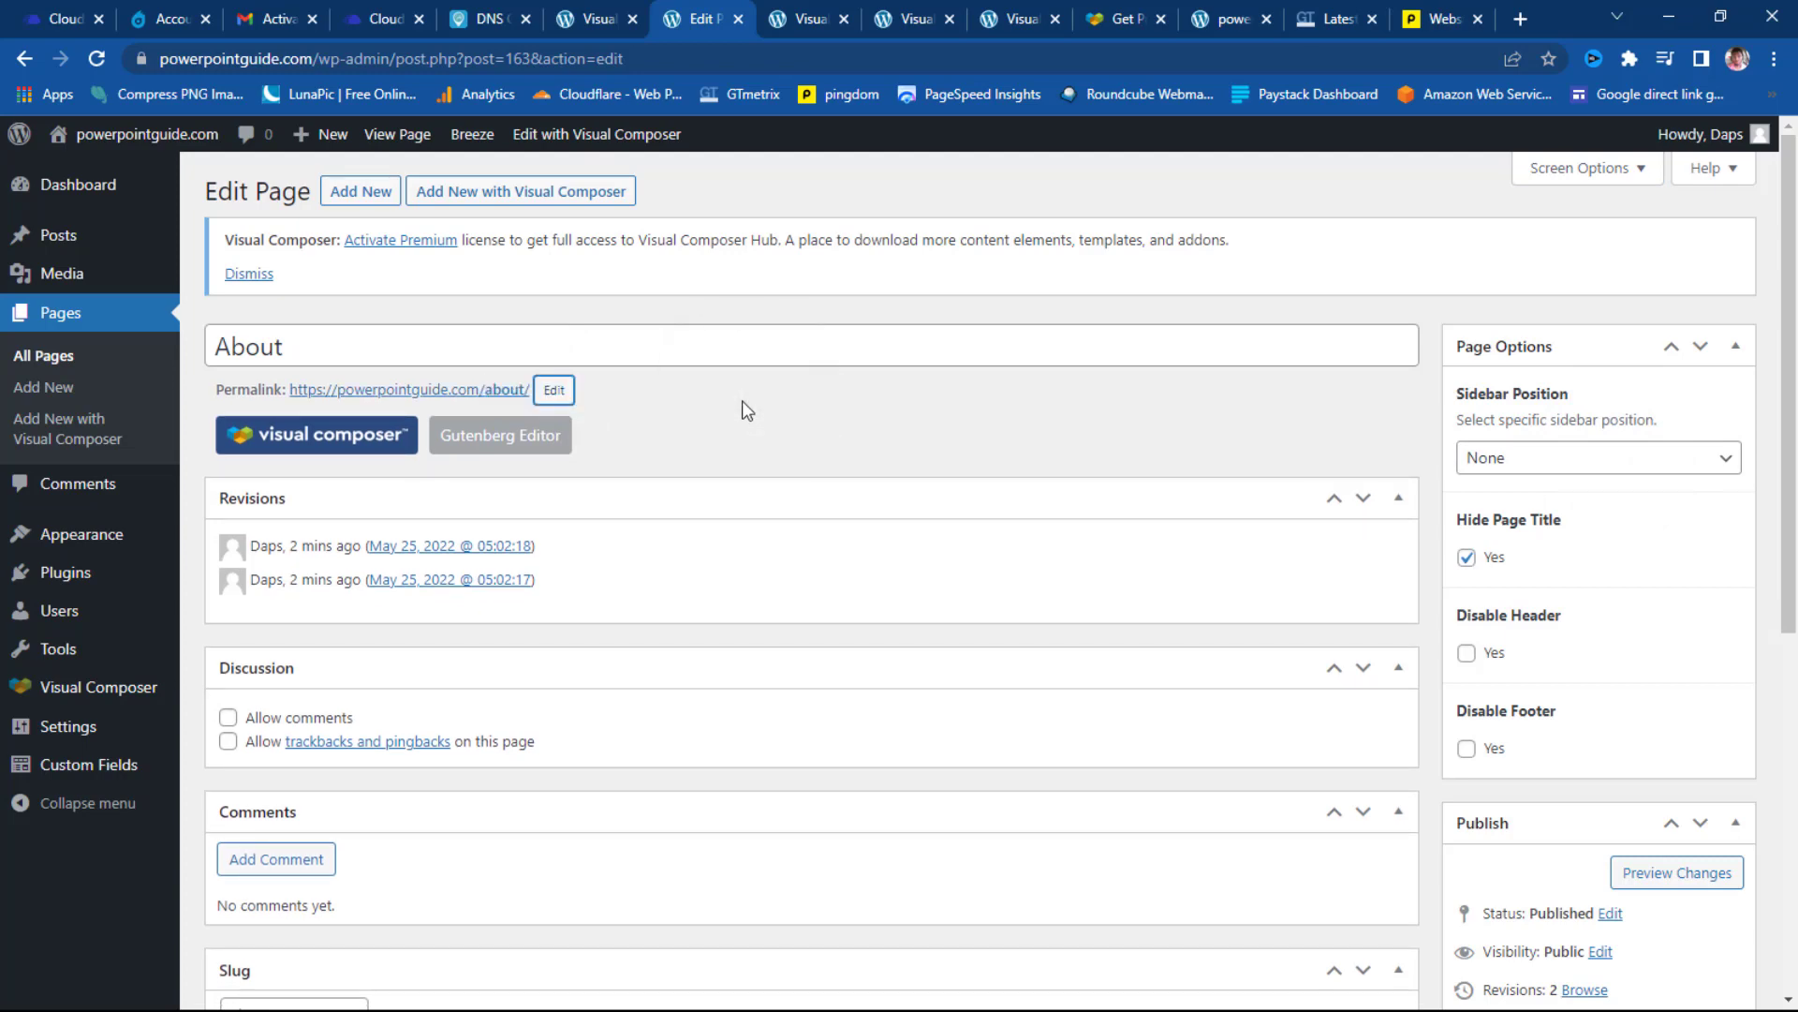
{"action": "scroll", "coordinate": [1743, 629], "scroll_direction": "down", "scroll_amount": 5}
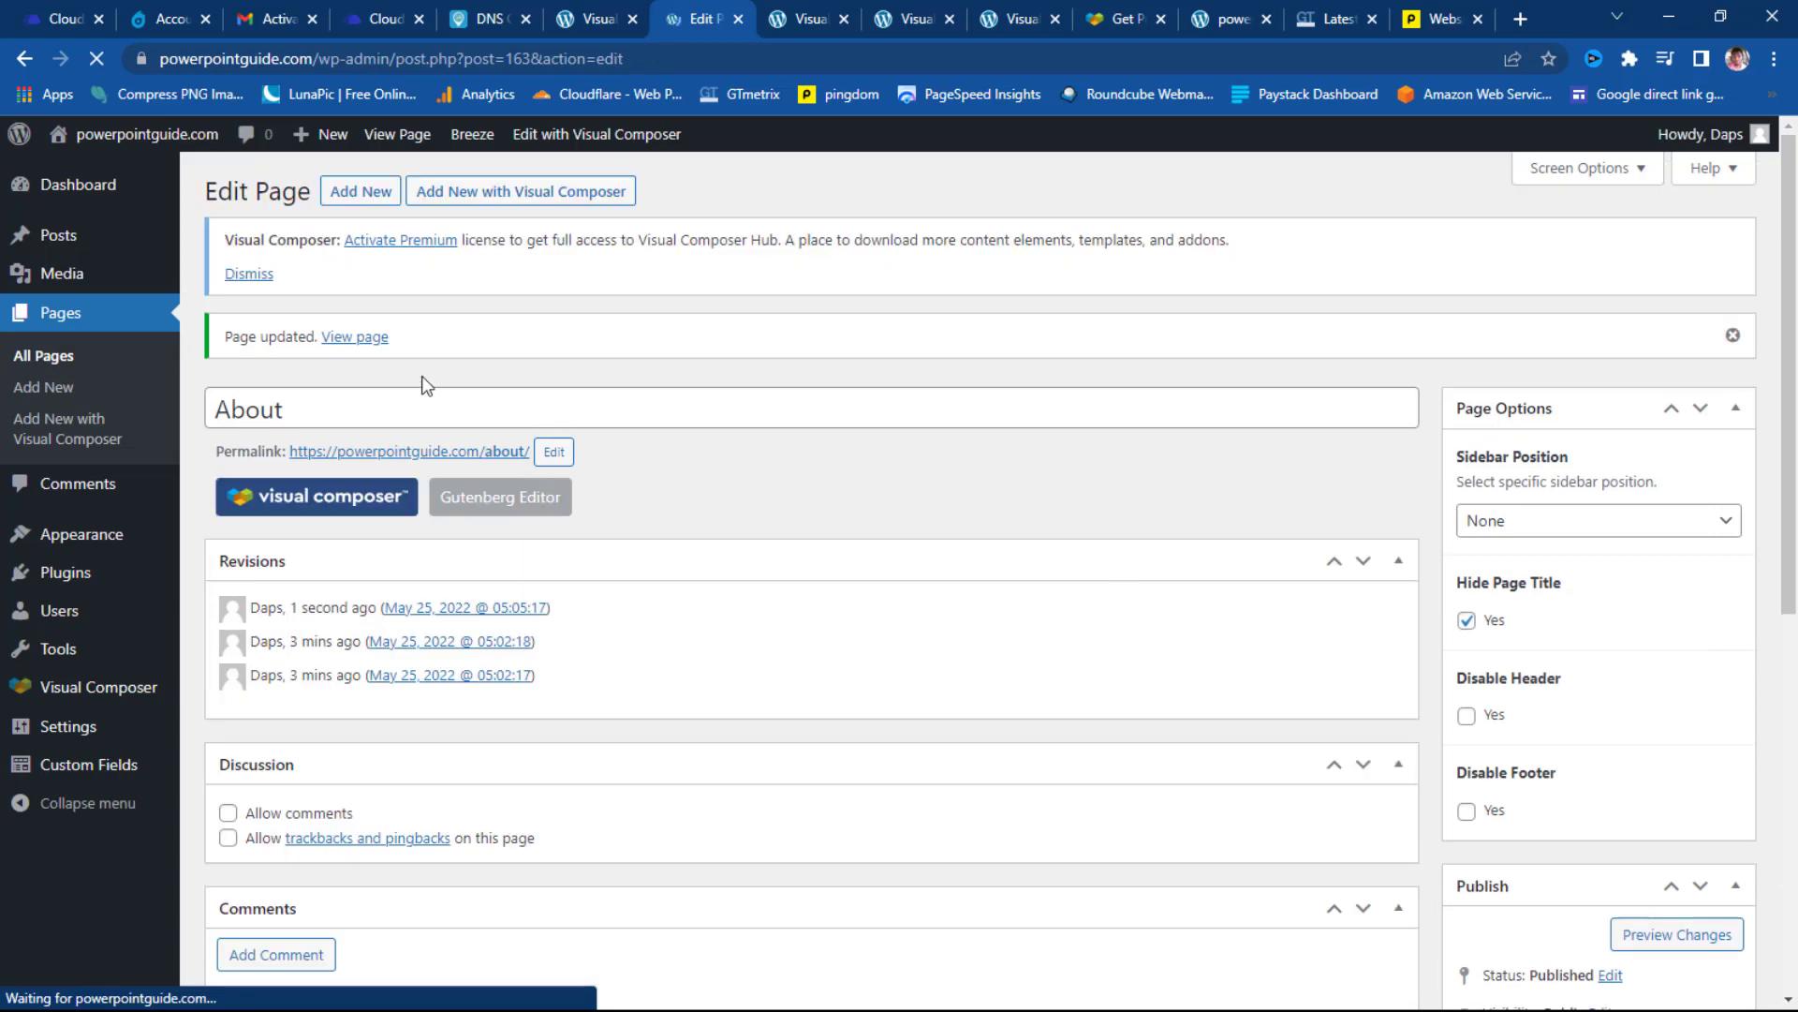
{"action": "left_click", "coordinate": [369, 337]}
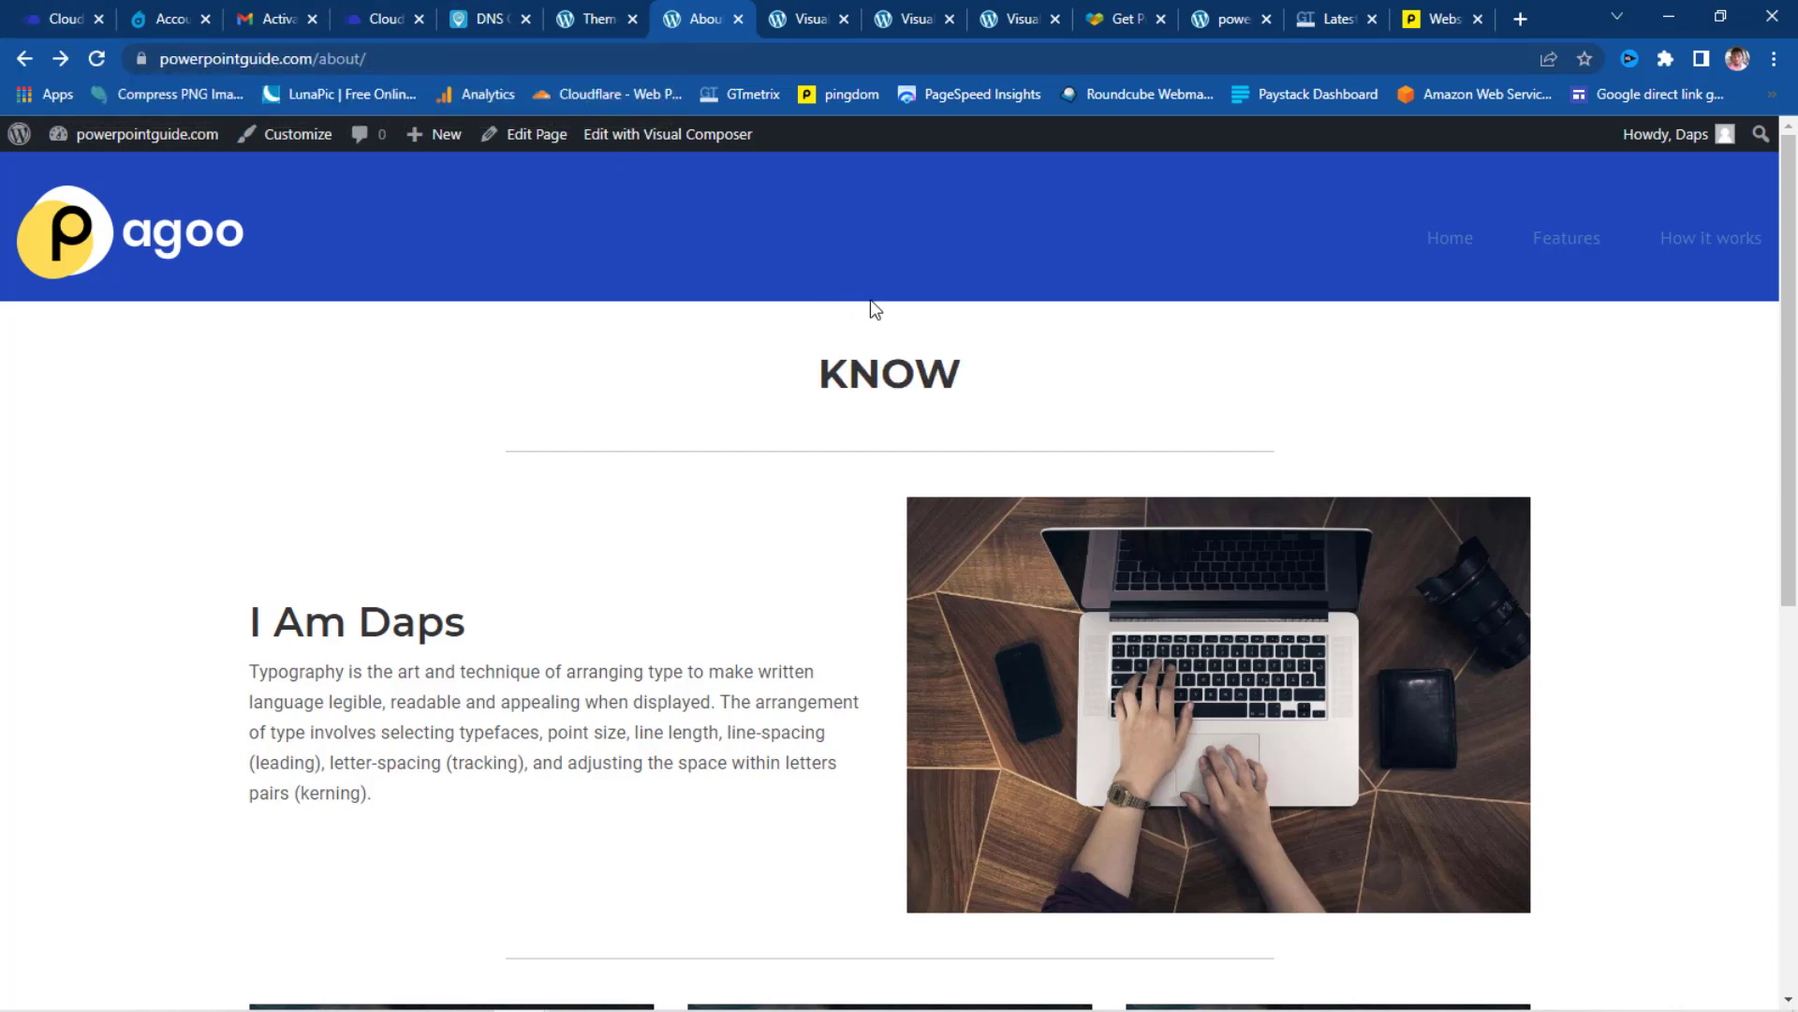
Review the live /about/ page's heading, videos and typography text, then return to Visual Composer
{"action": "scroll", "coordinate": [1134, 393], "scroll_direction": "down", "scroll_amount": 3}
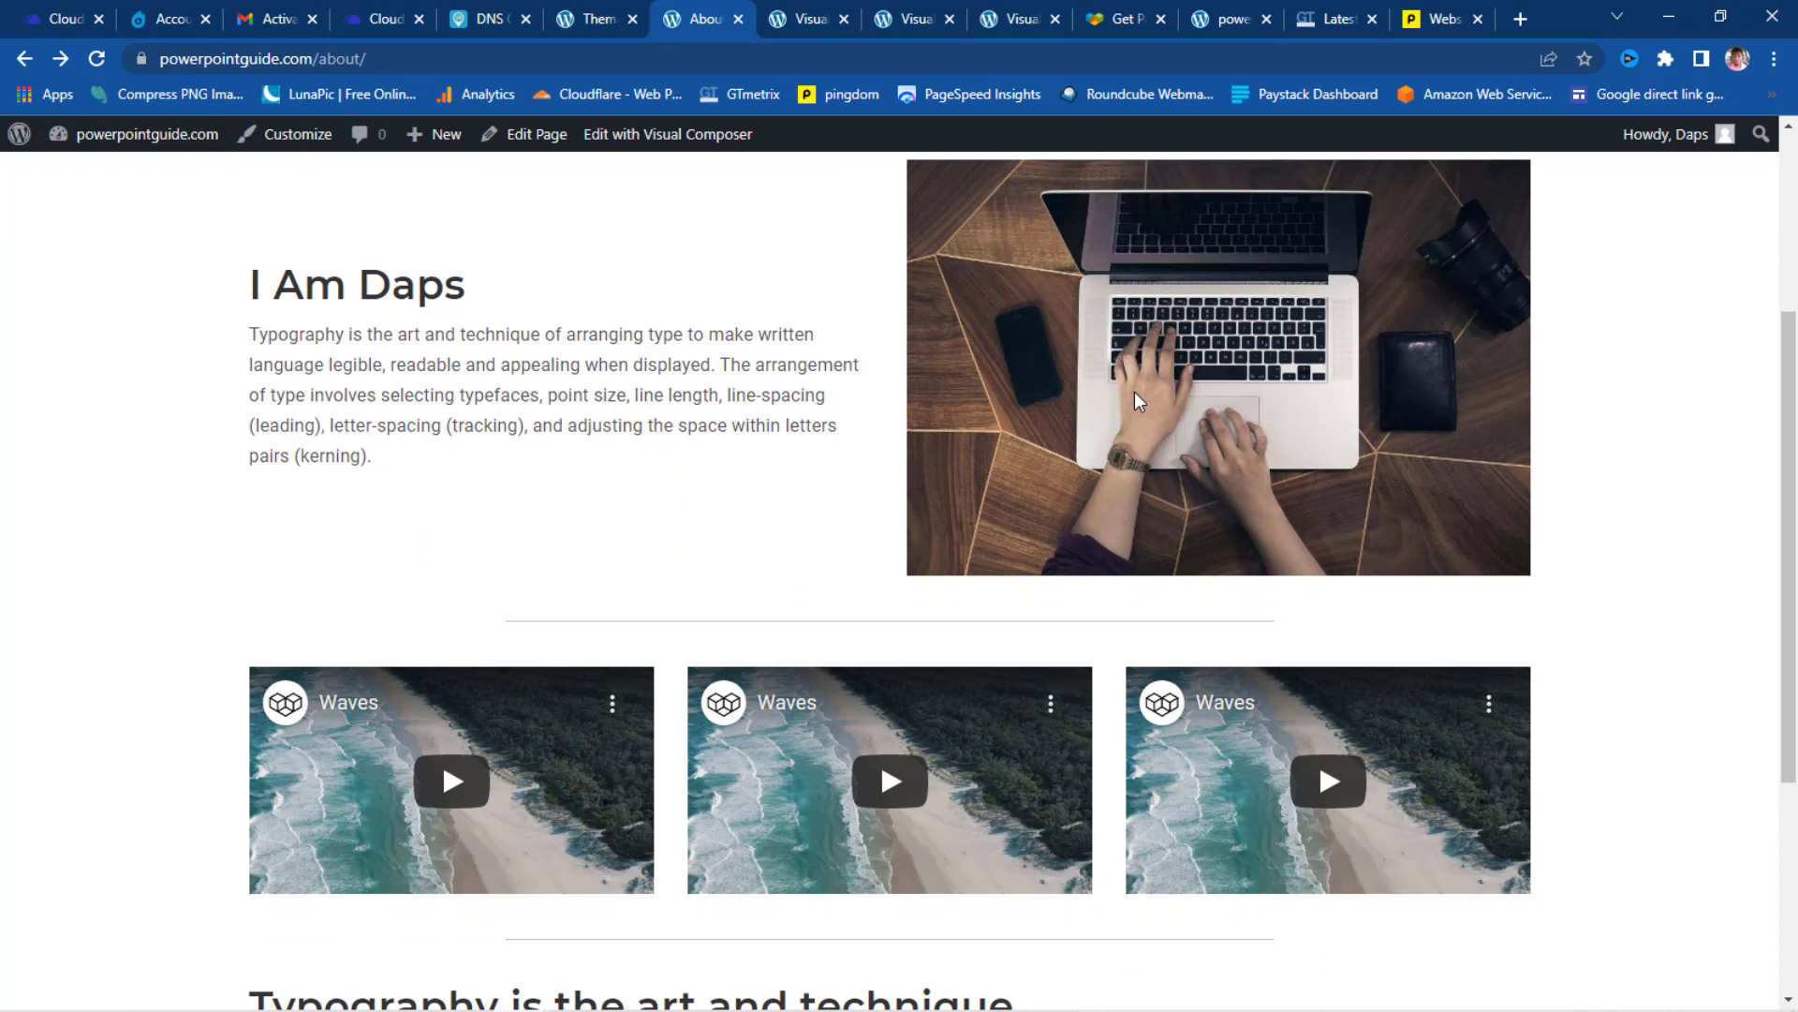
{"action": "scroll", "coordinate": [1133, 392], "scroll_direction": "up", "scroll_amount": 2}
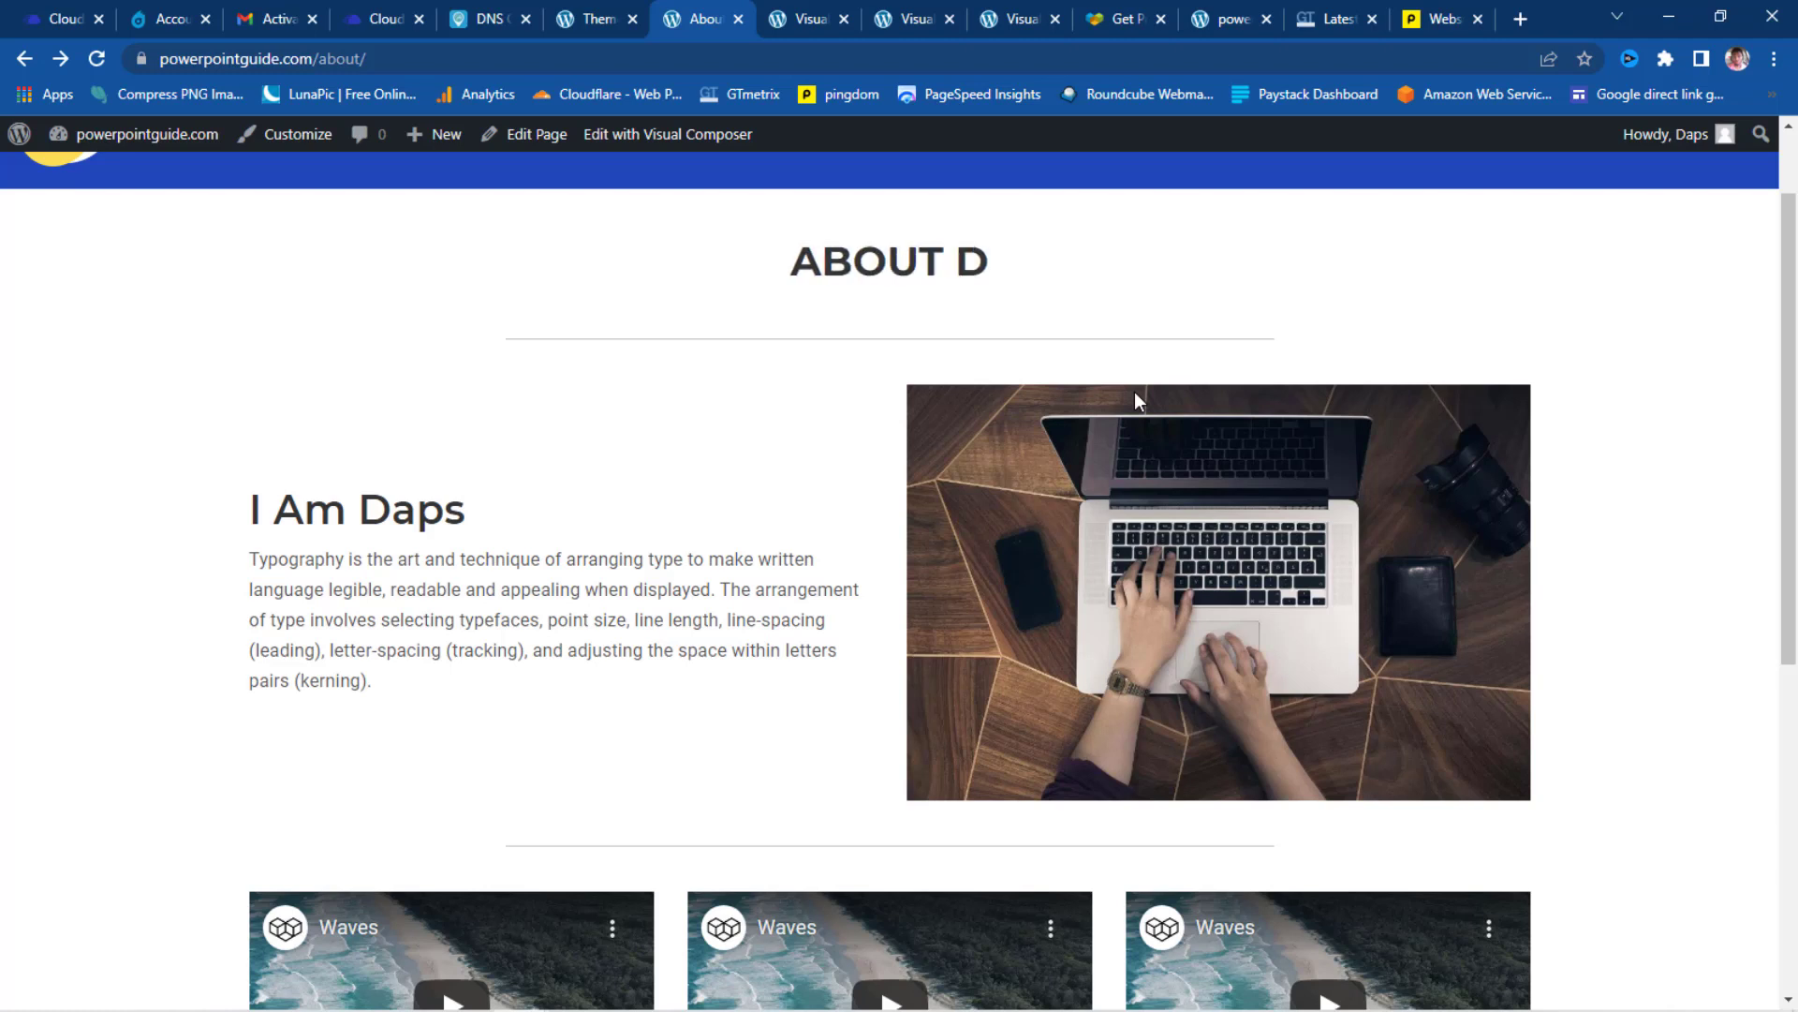
{"action": "scroll", "coordinate": [781, 427], "scroll_direction": "down", "scroll_amount": 6}
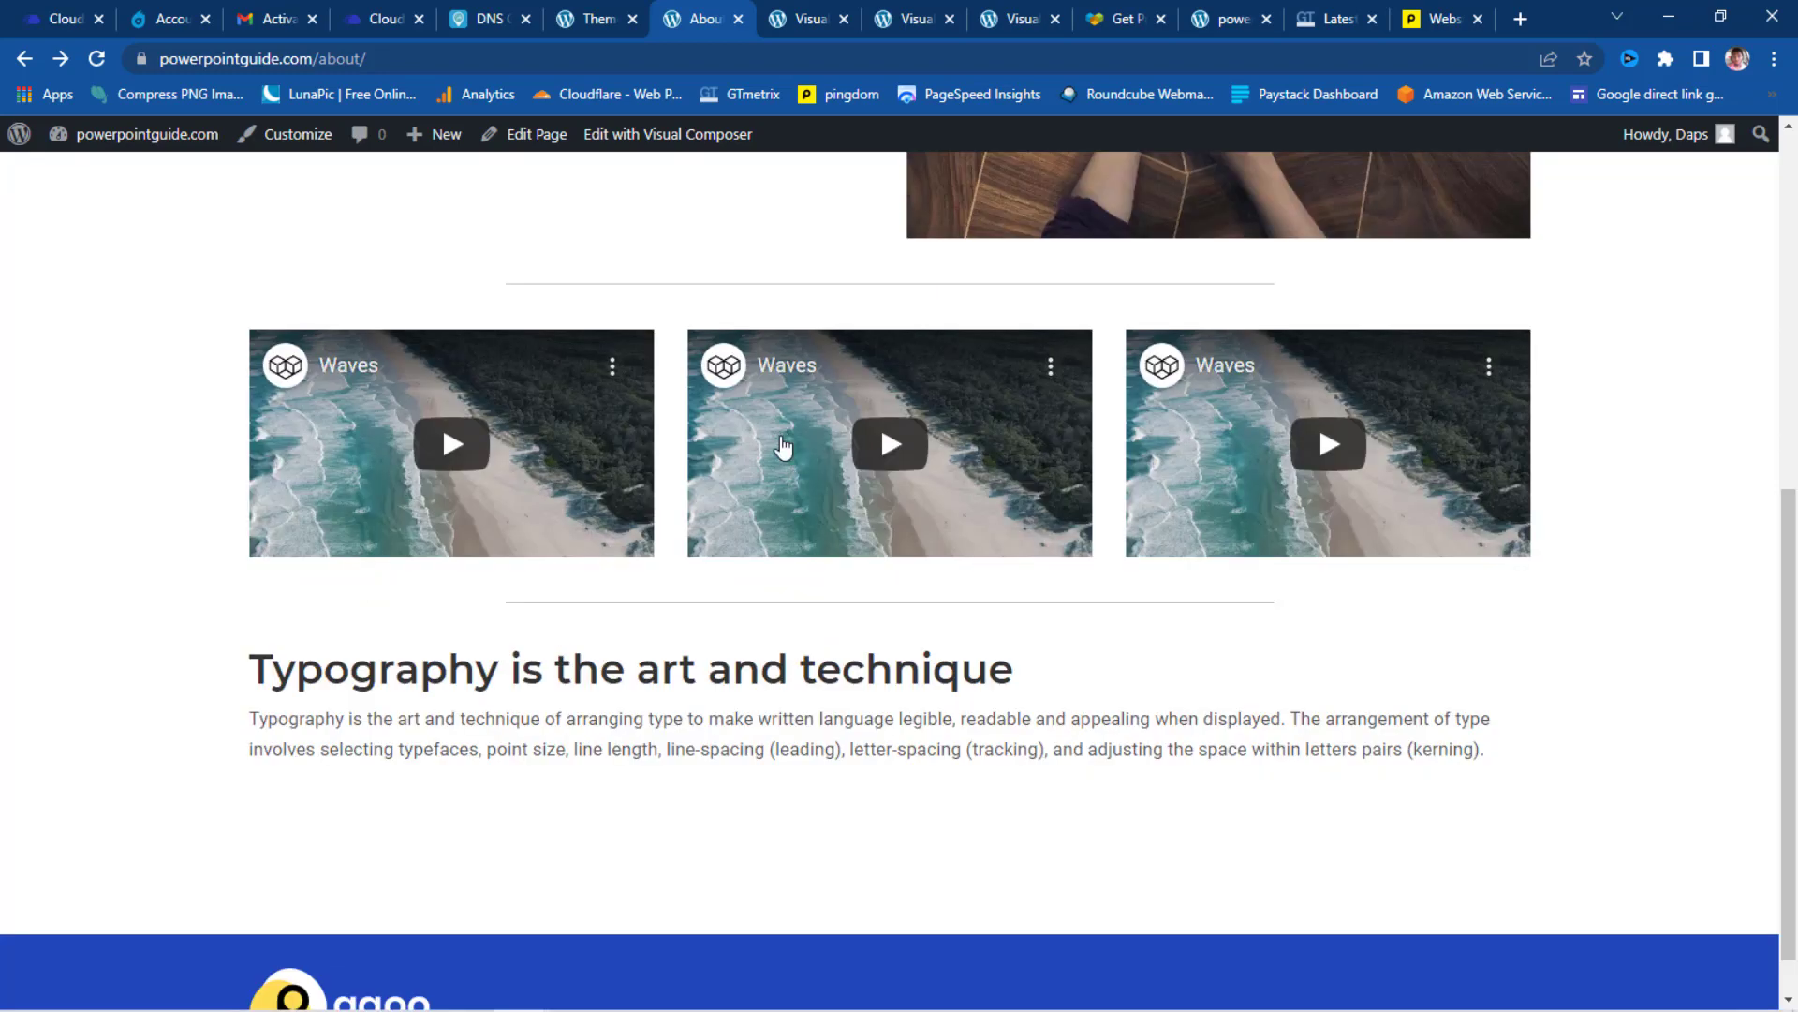
{"action": "scroll", "coordinate": [781, 427], "scroll_direction": "down", "scroll_amount": 1}
{"action": "scroll", "coordinate": [783, 459], "scroll_direction": "up", "scroll_amount": 5}
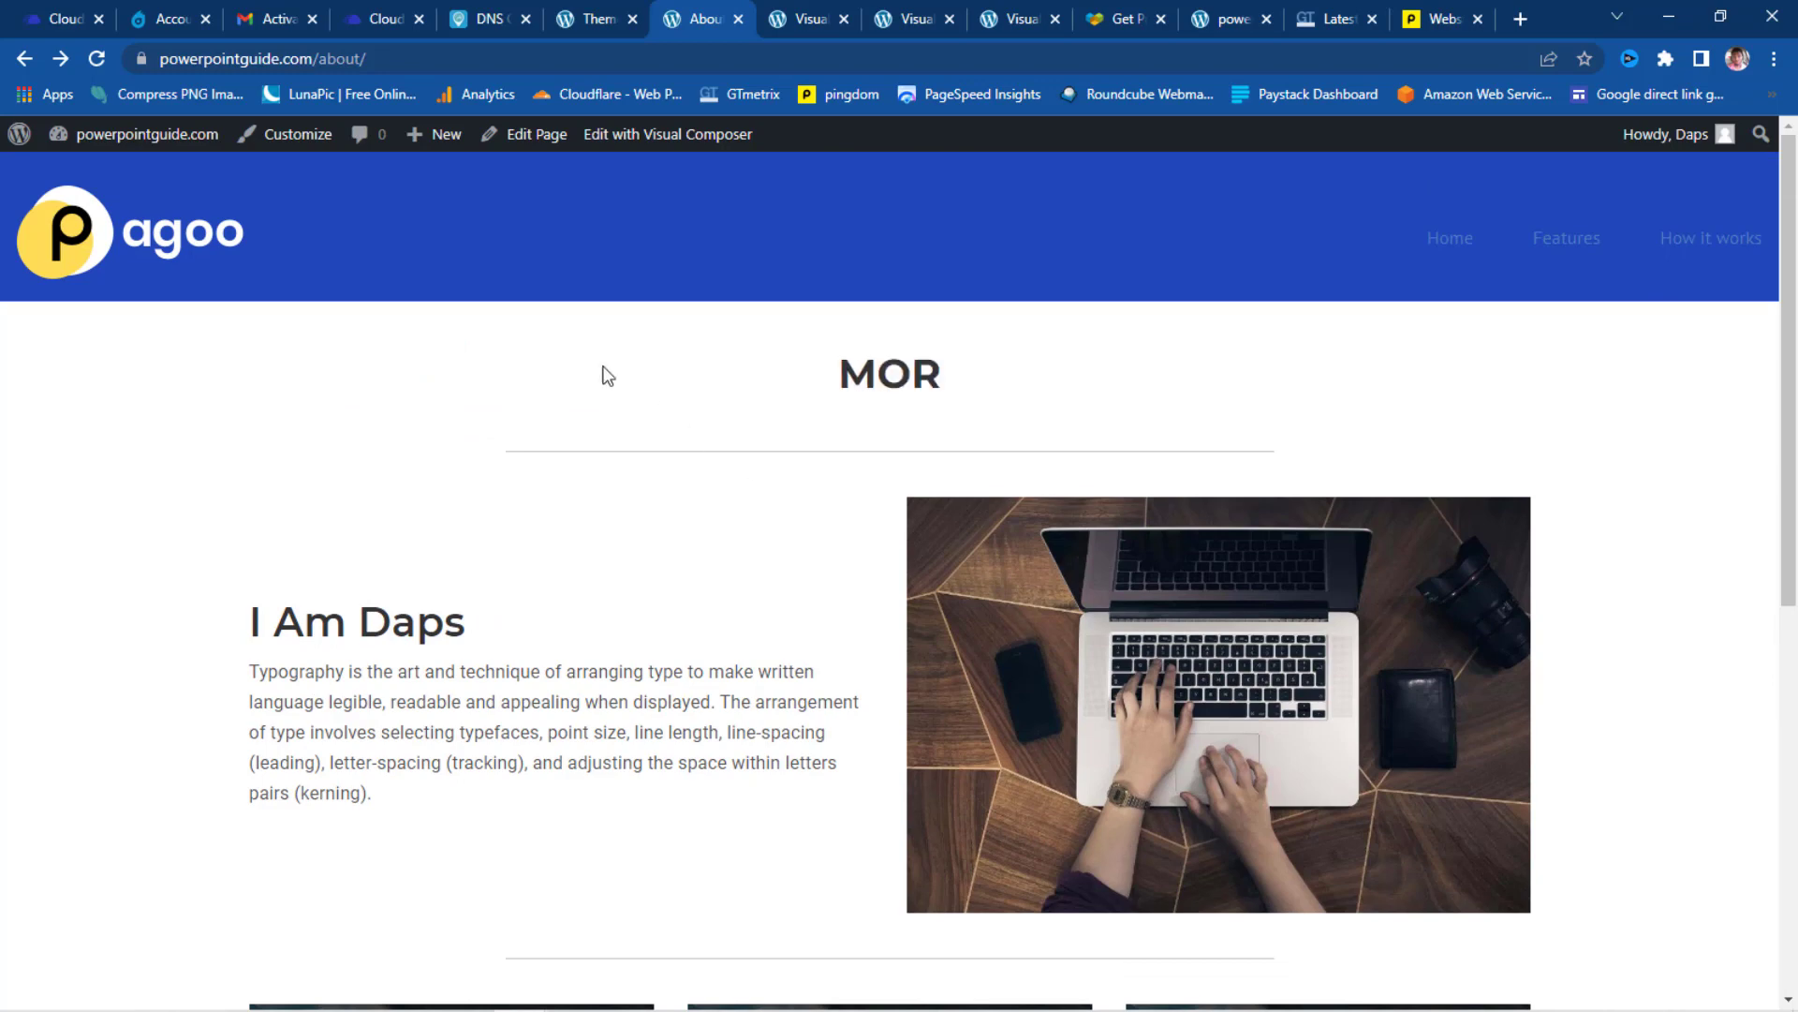
{"action": "left_click", "coordinate": [804, 24]}
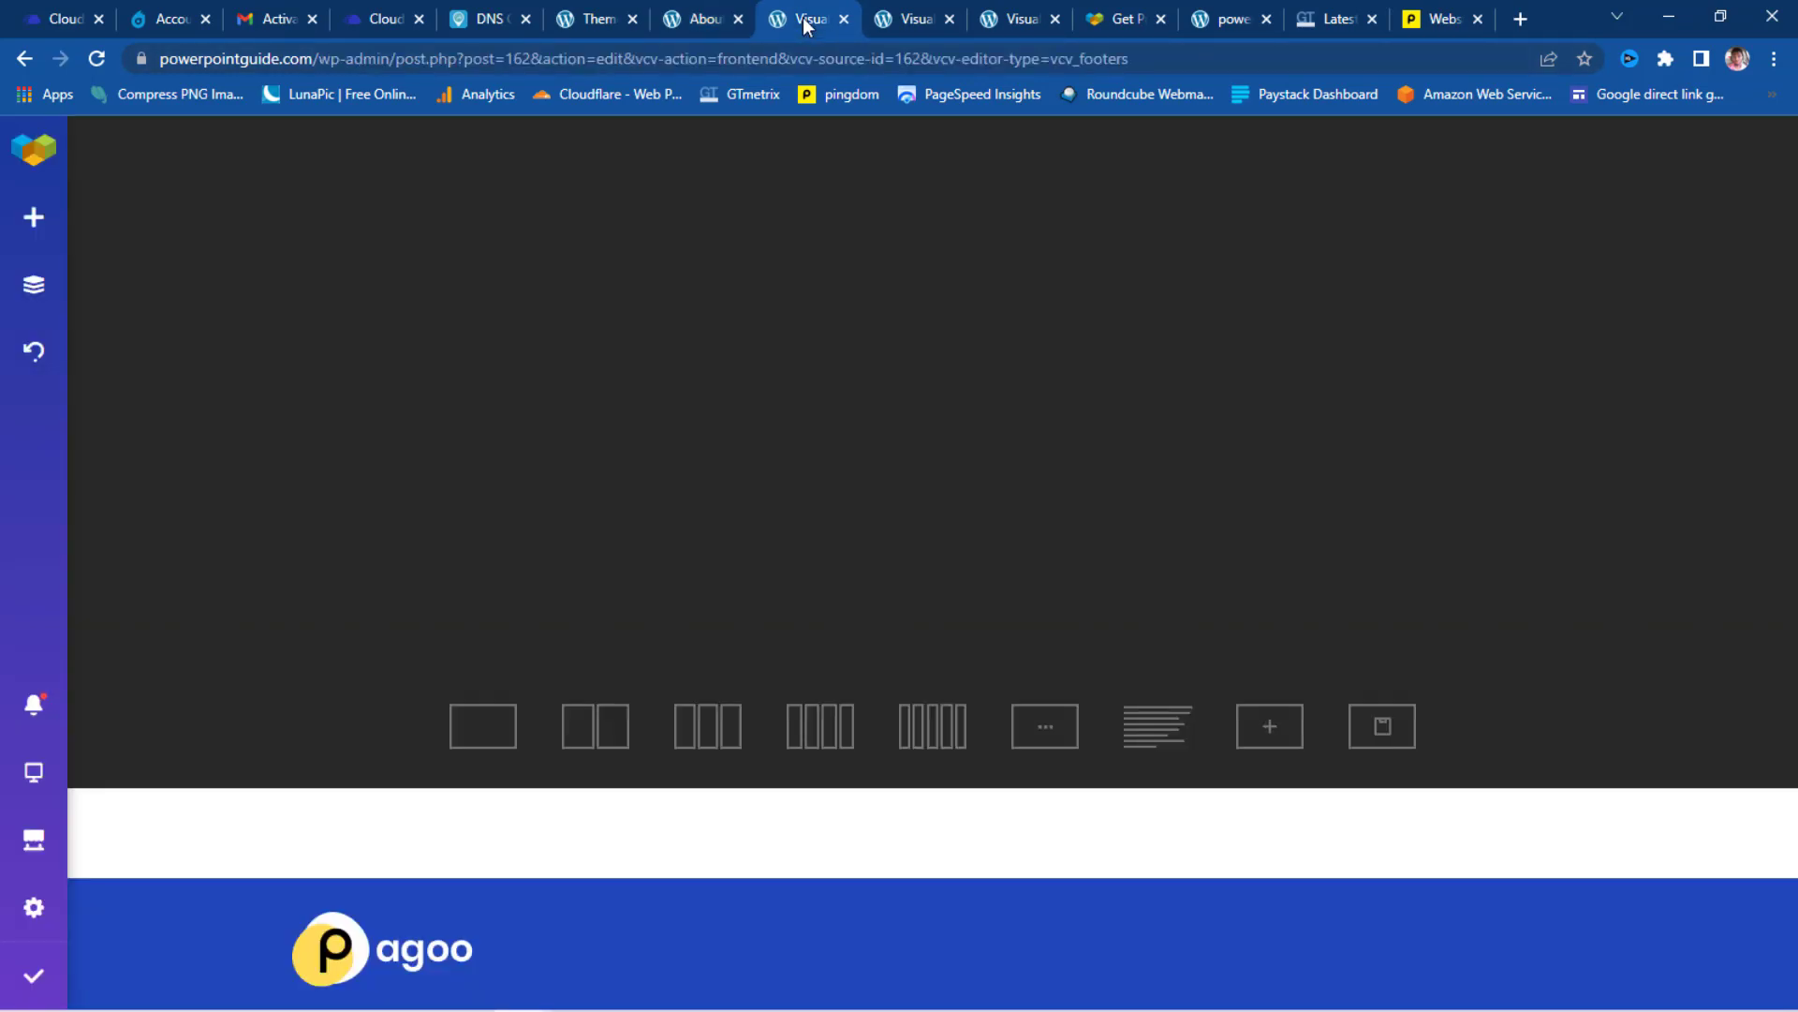
Switch to the Visual Composer Premium pricing page with its Single to Agency plans
{"action": "left_click", "coordinate": [1106, 24]}
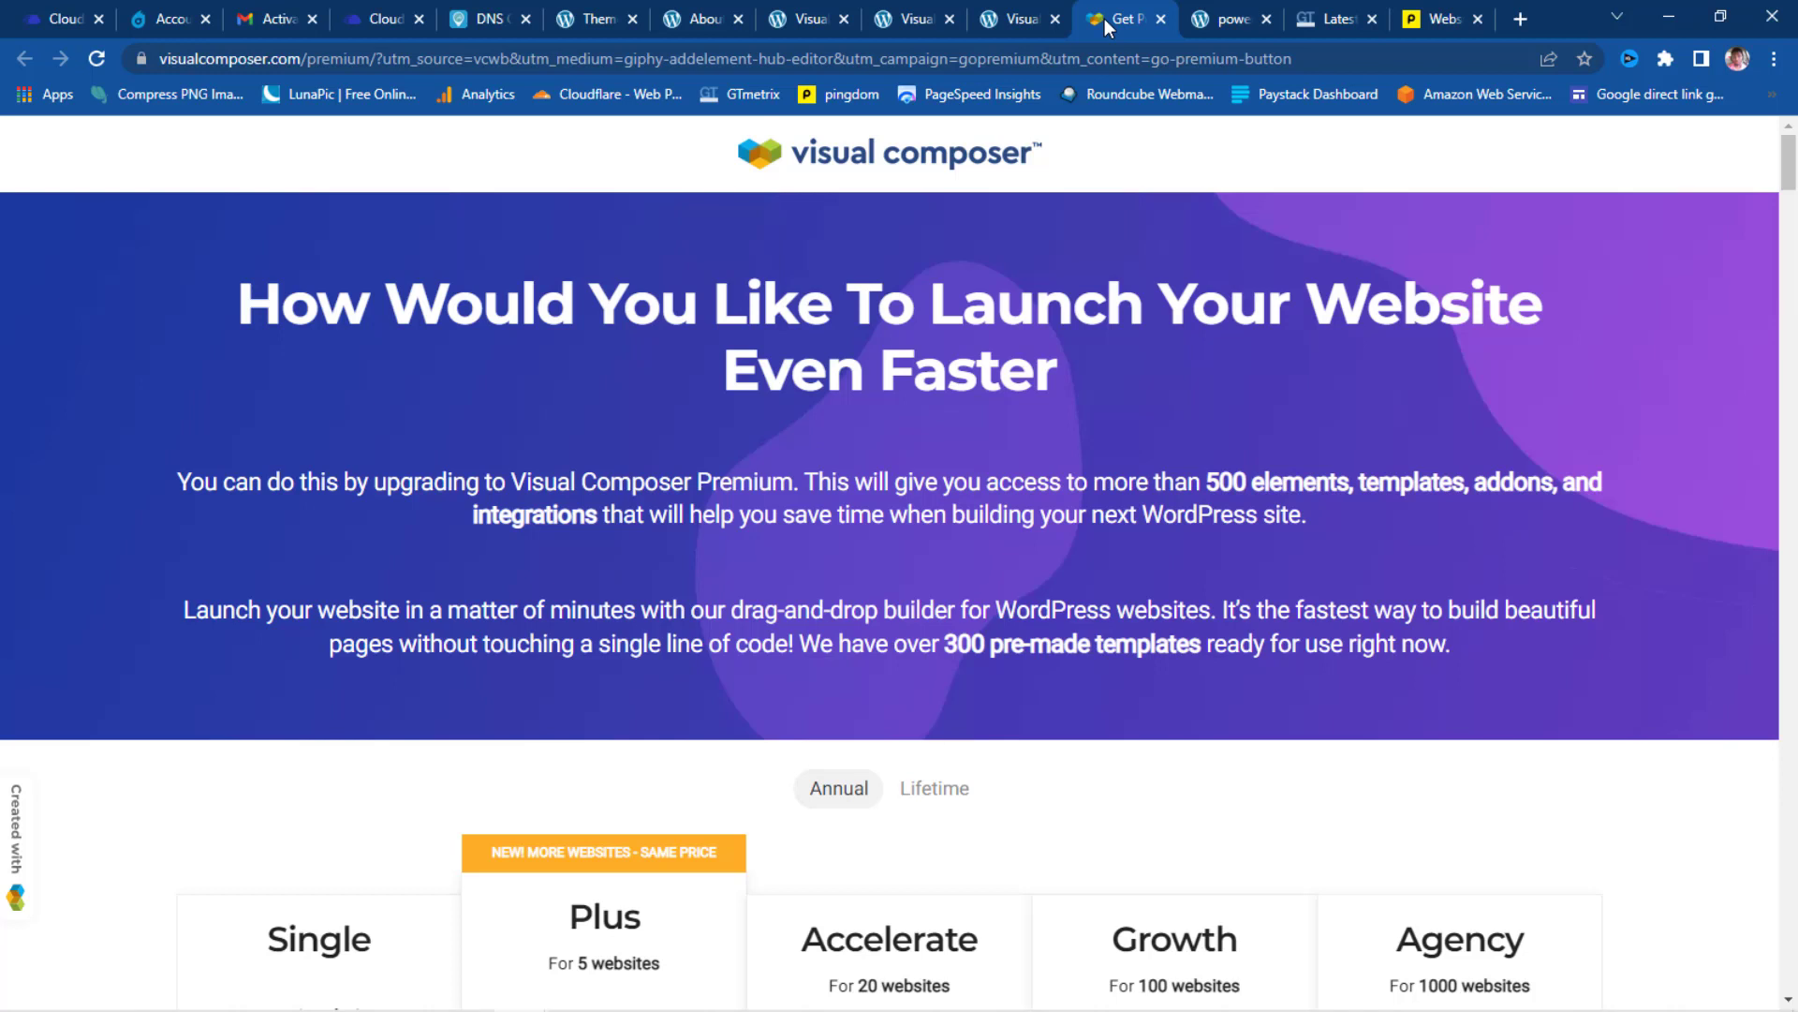
{"action": "scroll", "coordinate": [897, 208], "scroll_direction": "down", "scroll_amount": 4}
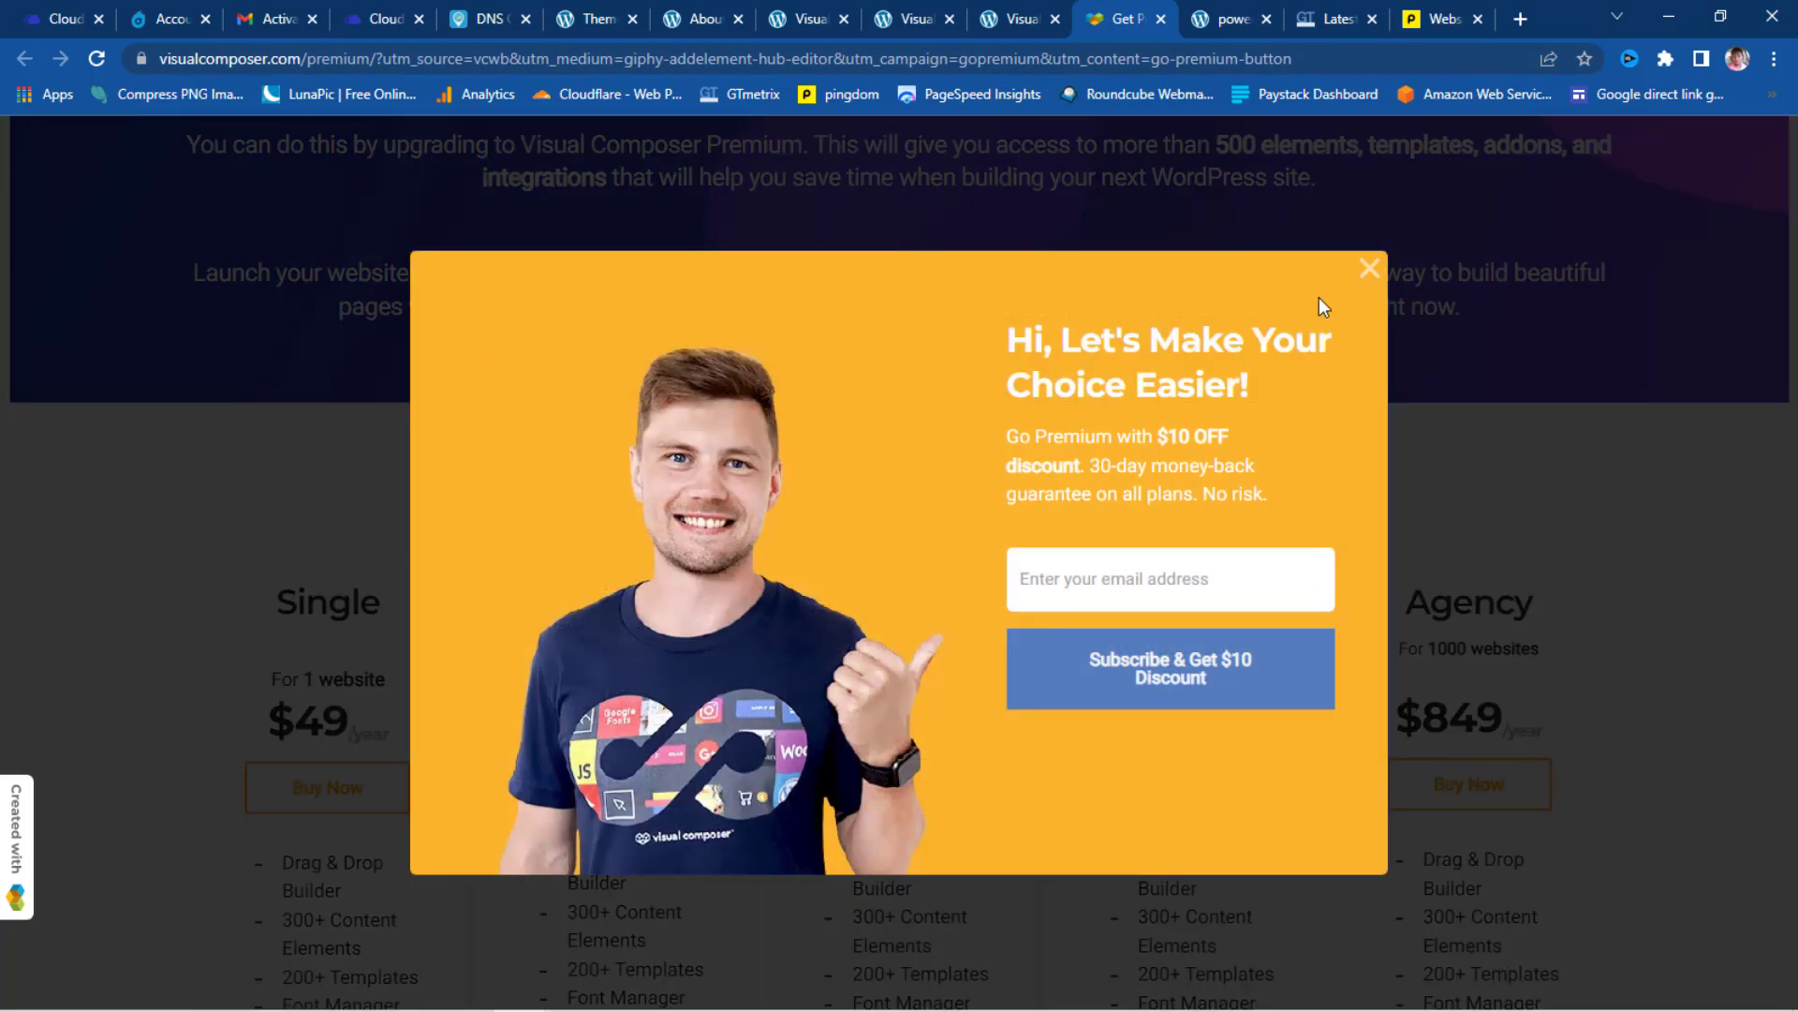
{"action": "left_click", "coordinate": [1368, 269]}
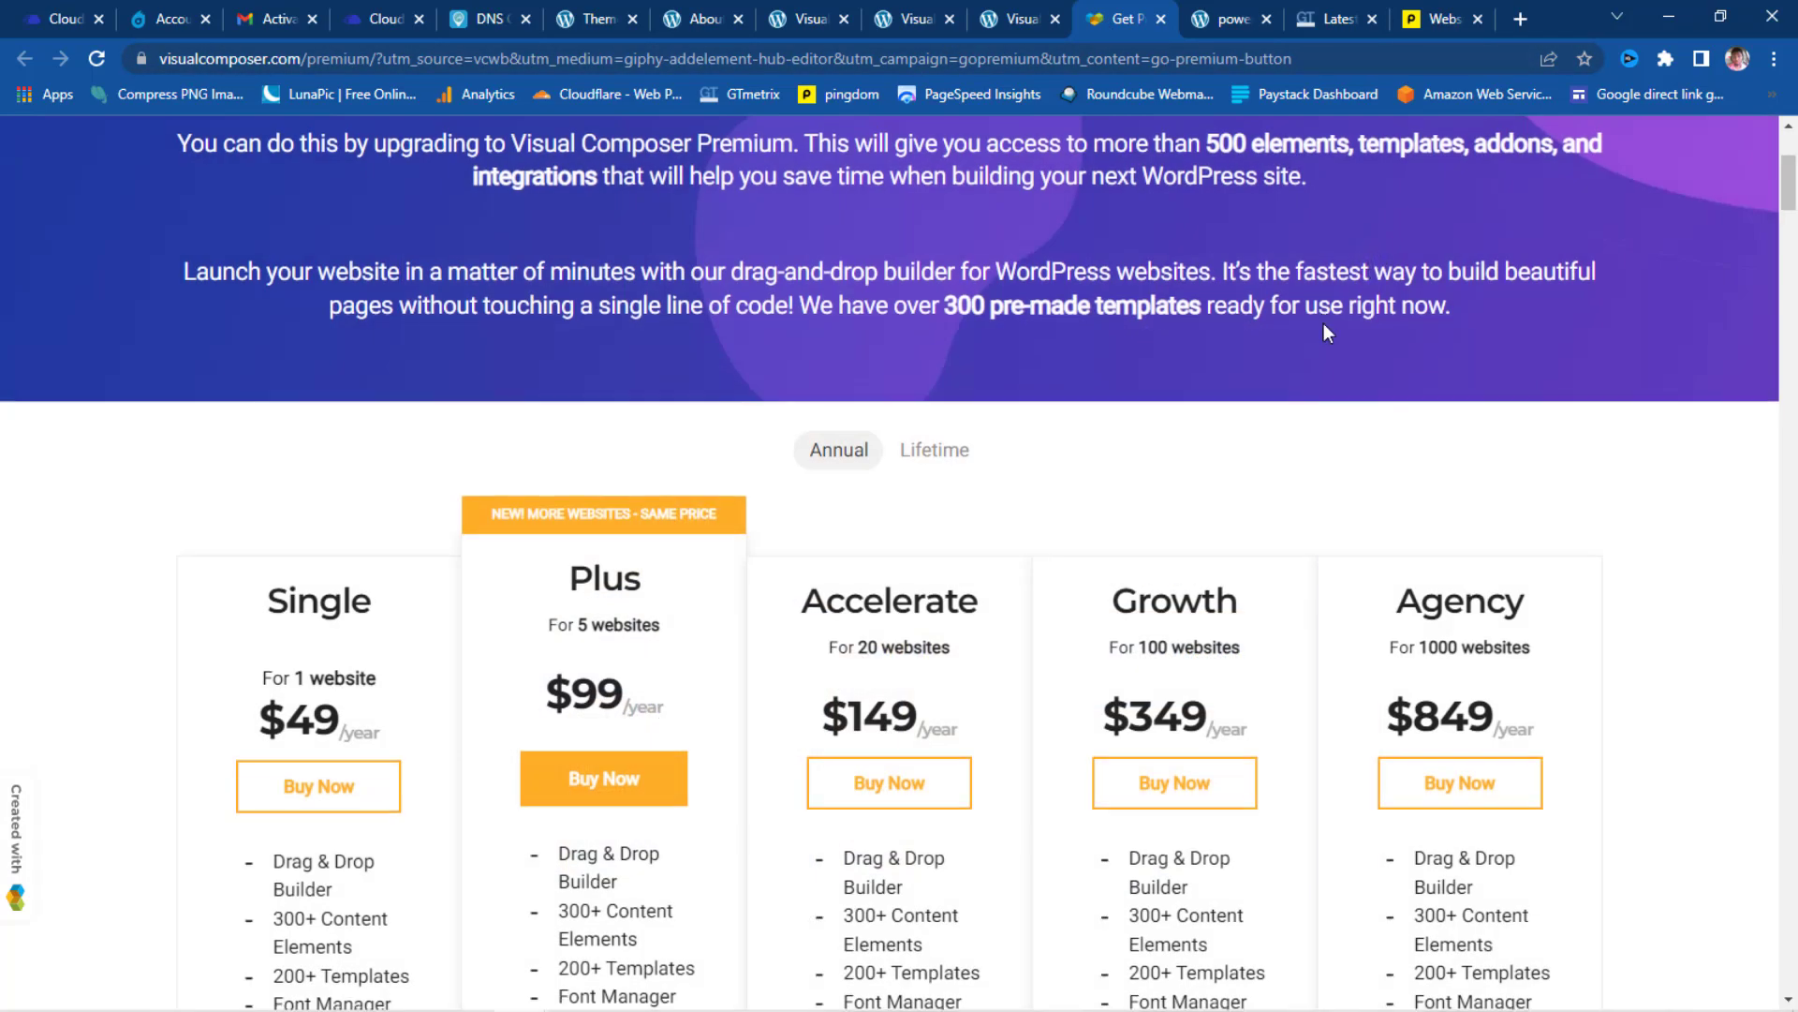
{"action": "scroll", "coordinate": [1324, 323], "scroll_direction": "down", "scroll_amount": 1}
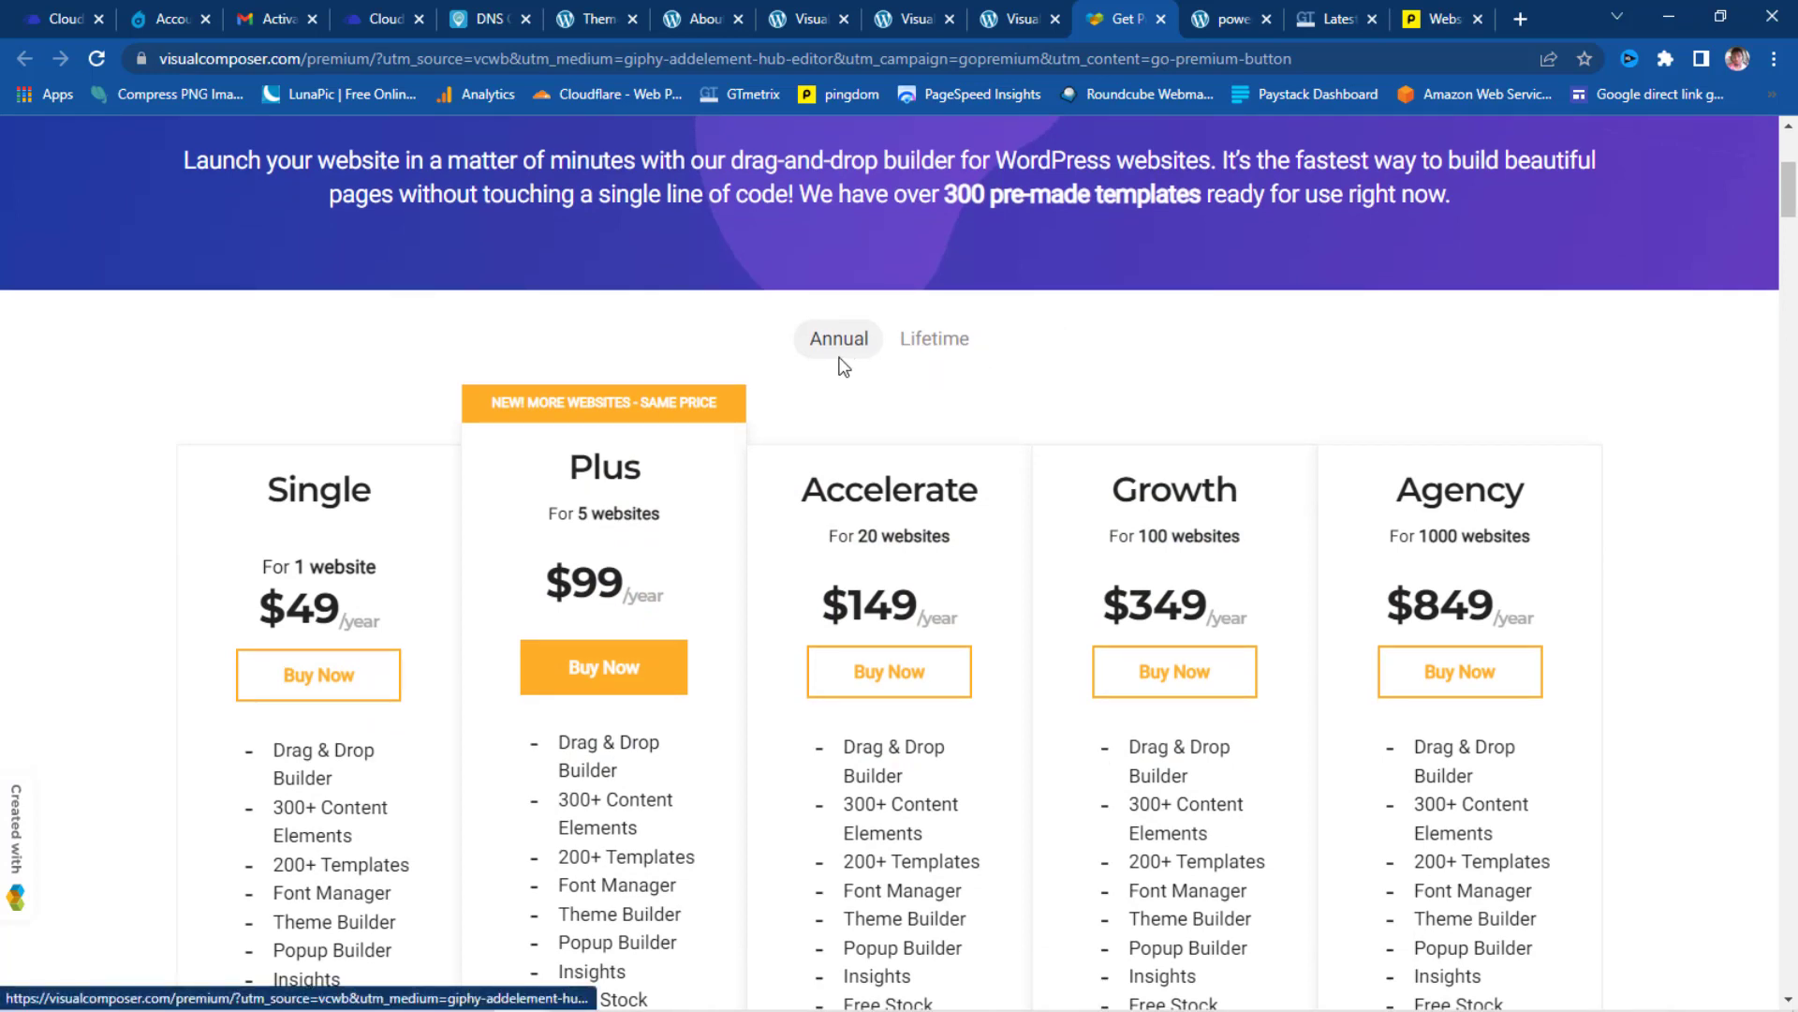
{"action": "left_click", "coordinate": [928, 340]}
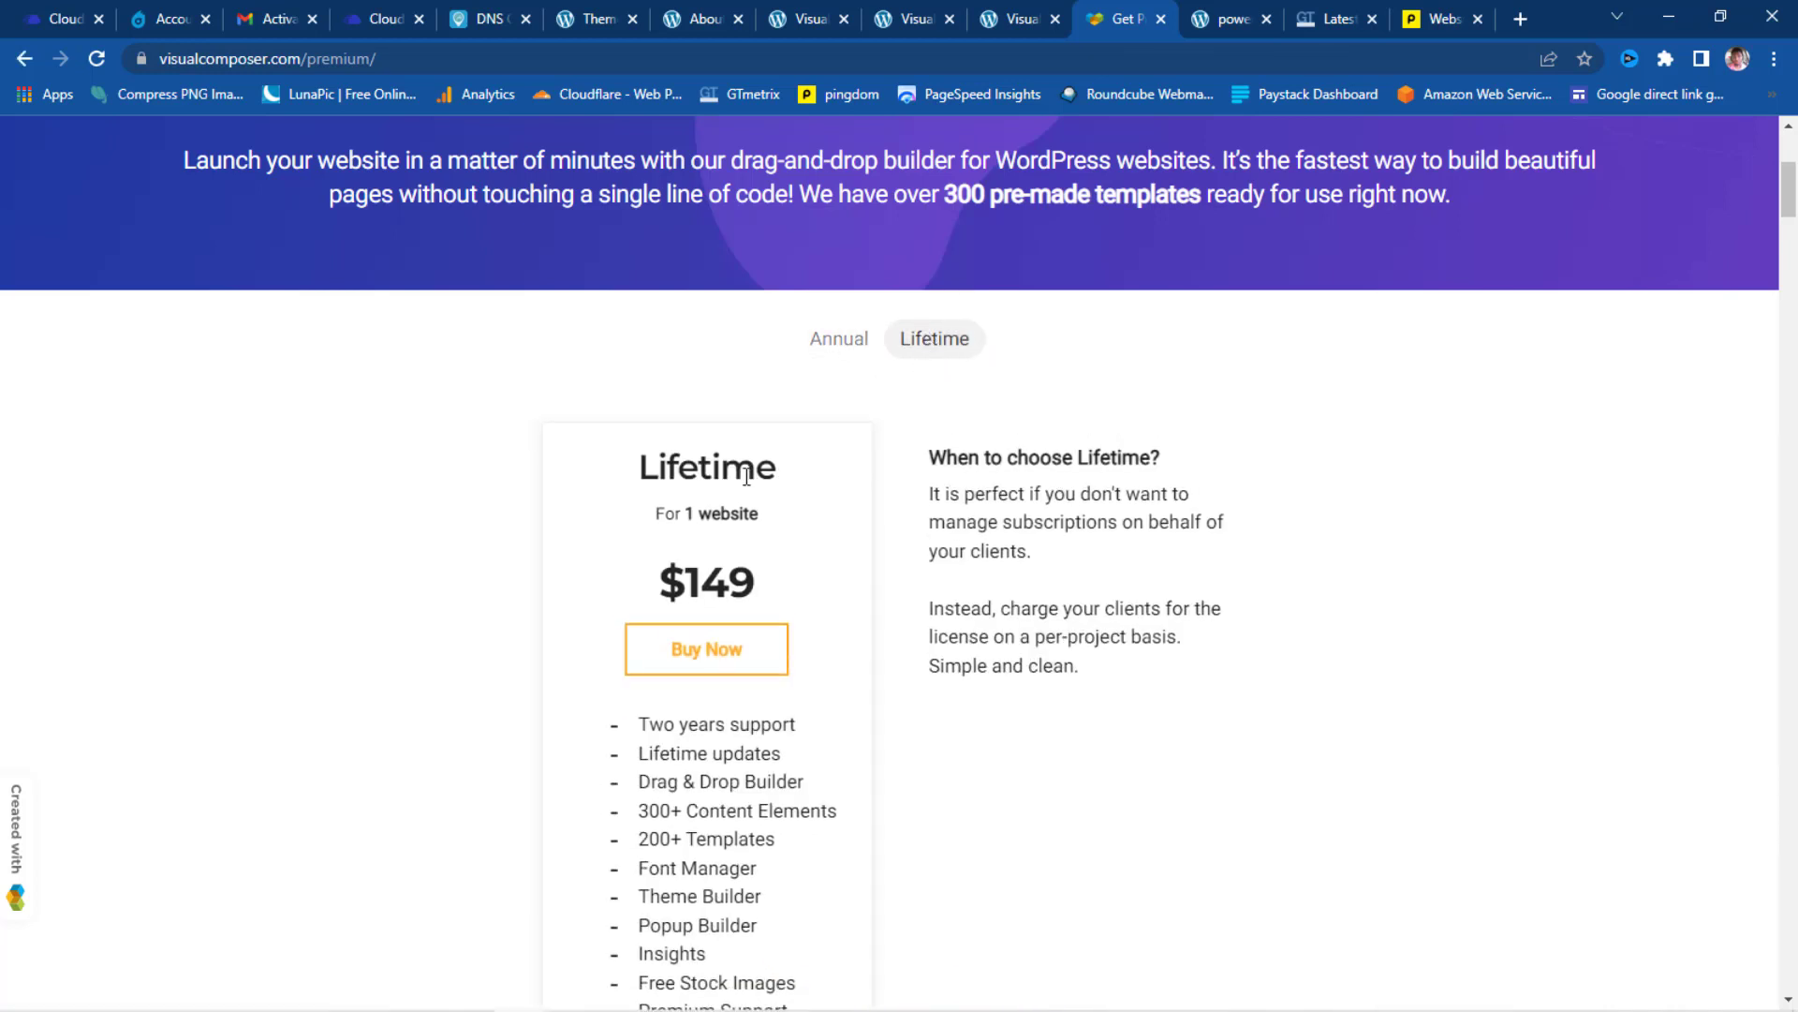
{"action": "scroll", "coordinate": [743, 506], "scroll_direction": "down", "scroll_amount": 1}
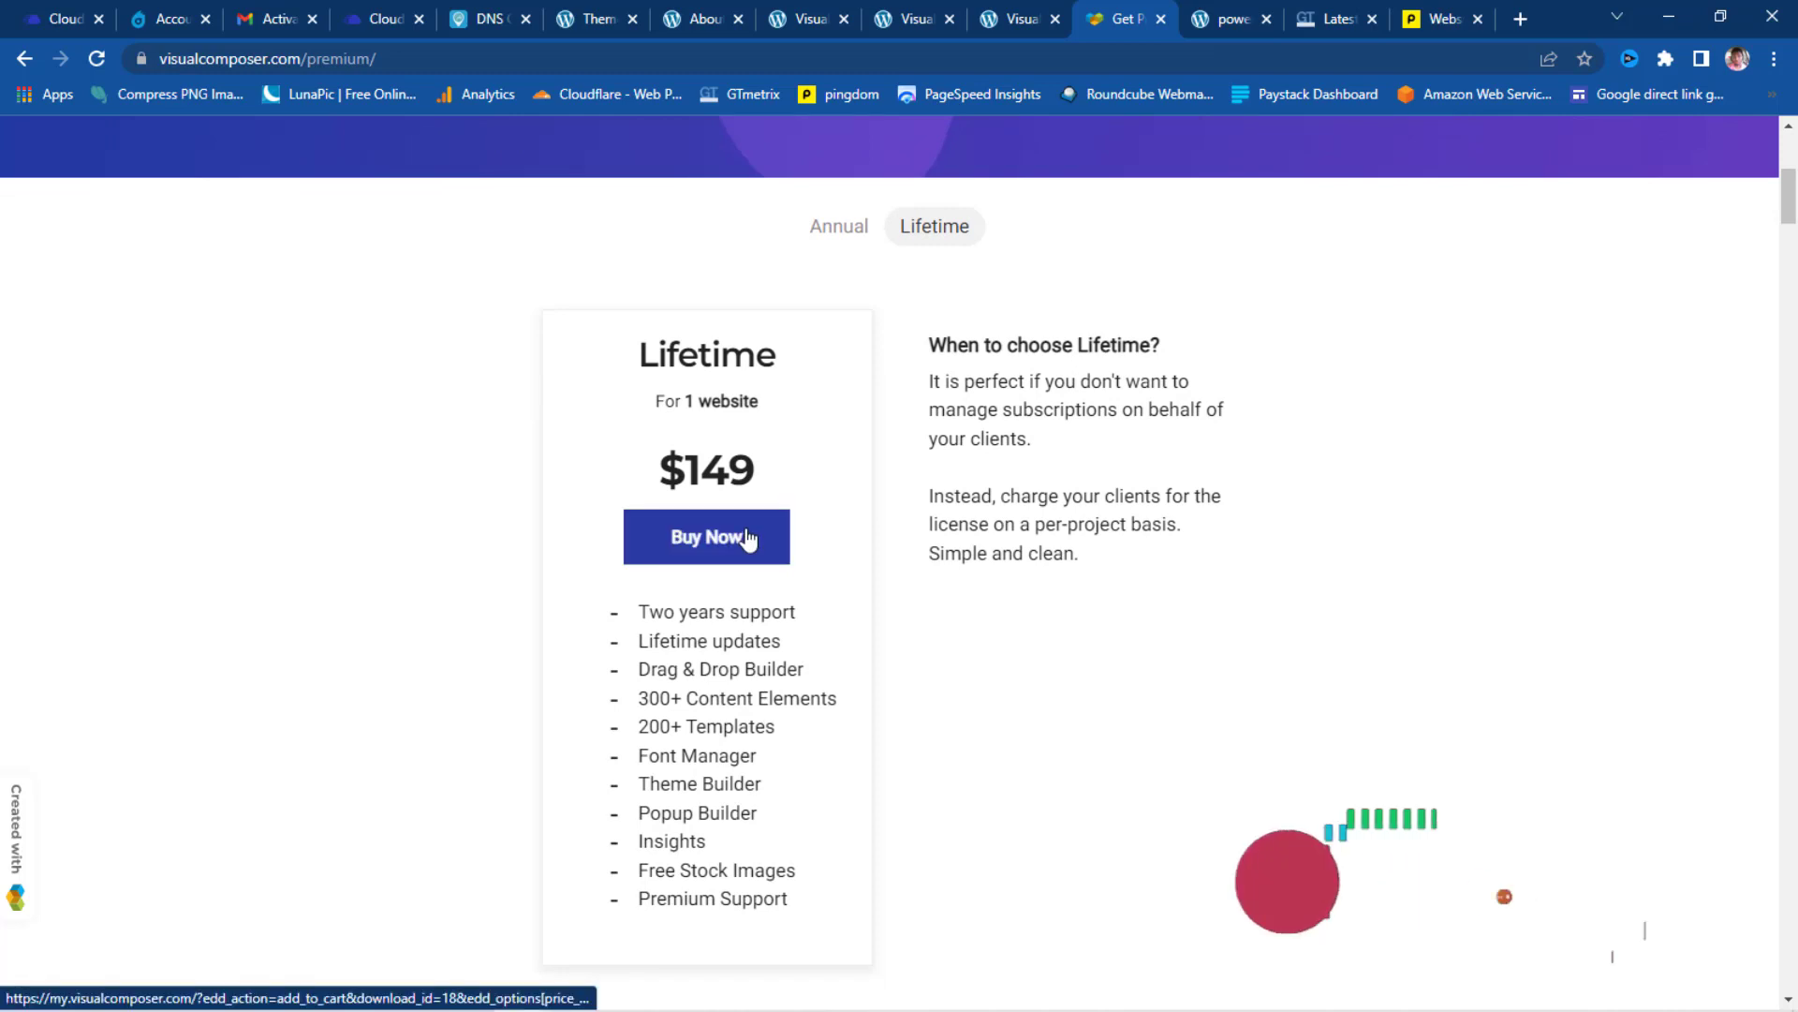
{"action": "scroll", "coordinate": [796, 552], "scroll_direction": "up", "scroll_amount": 3}
{"action": "left_click", "coordinate": [834, 566]}
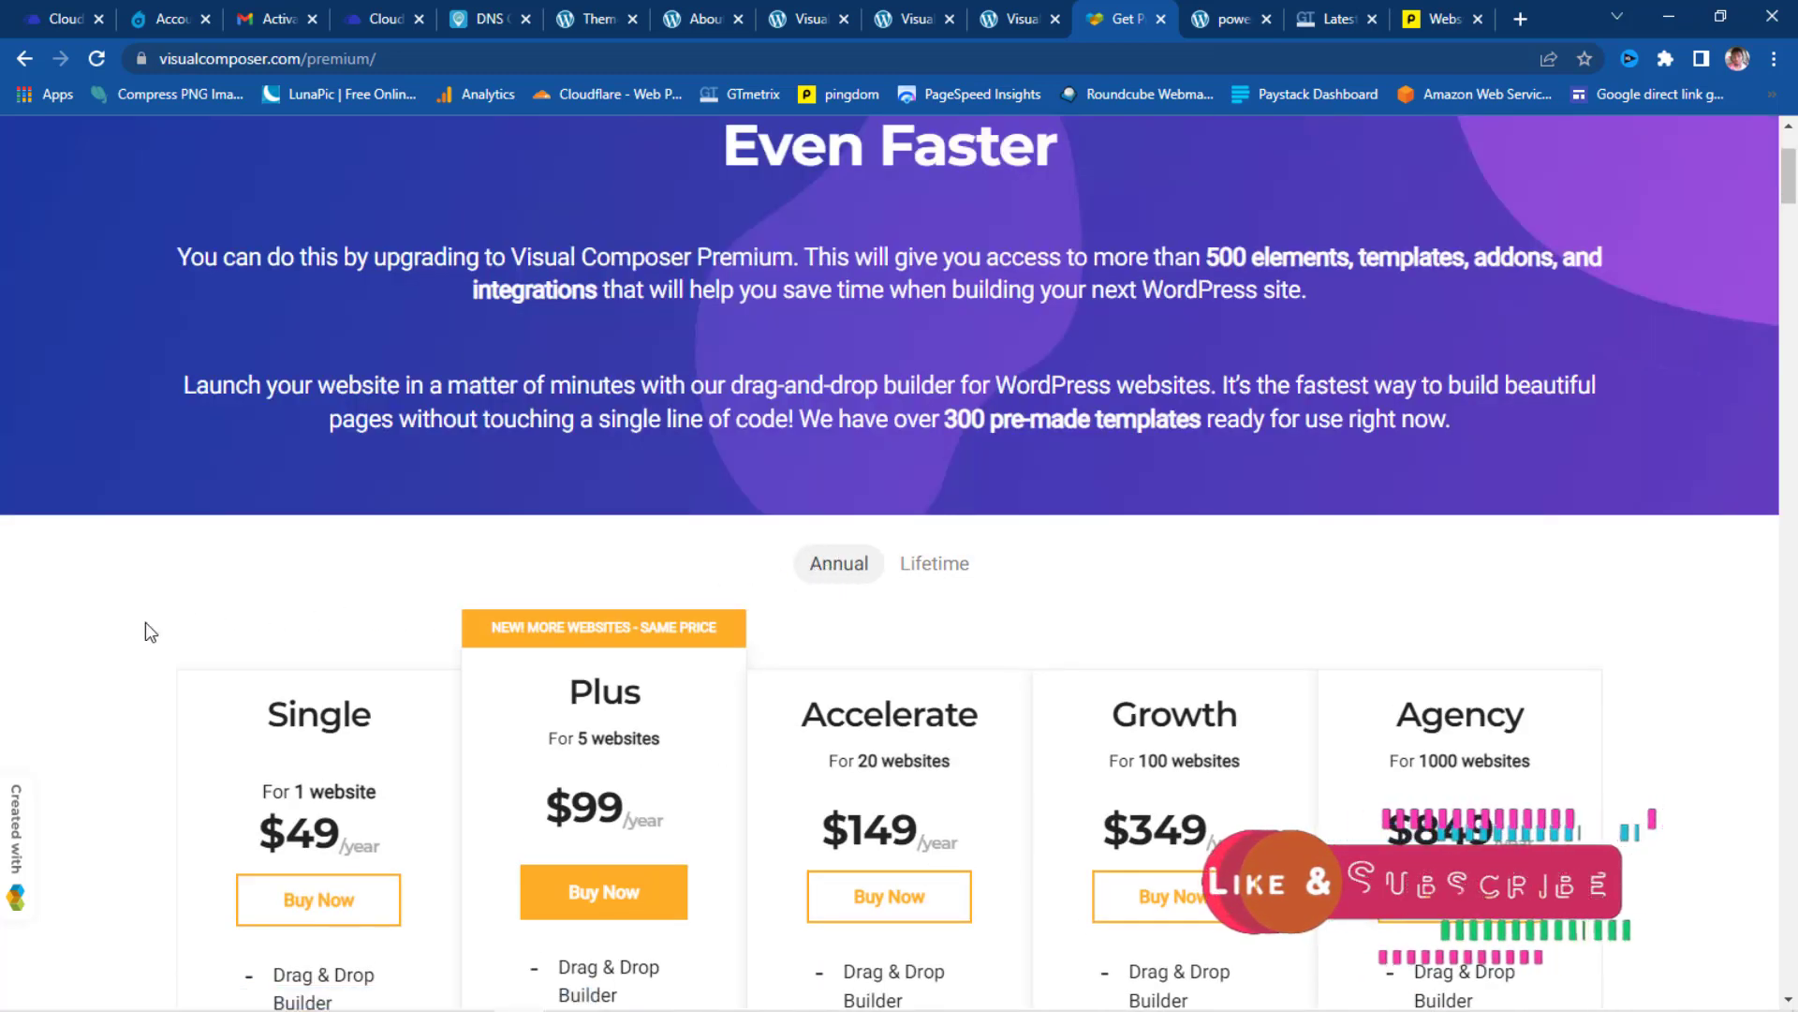
{"action": "scroll", "coordinate": [146, 630], "scroll_direction": "down", "scroll_amount": 2}
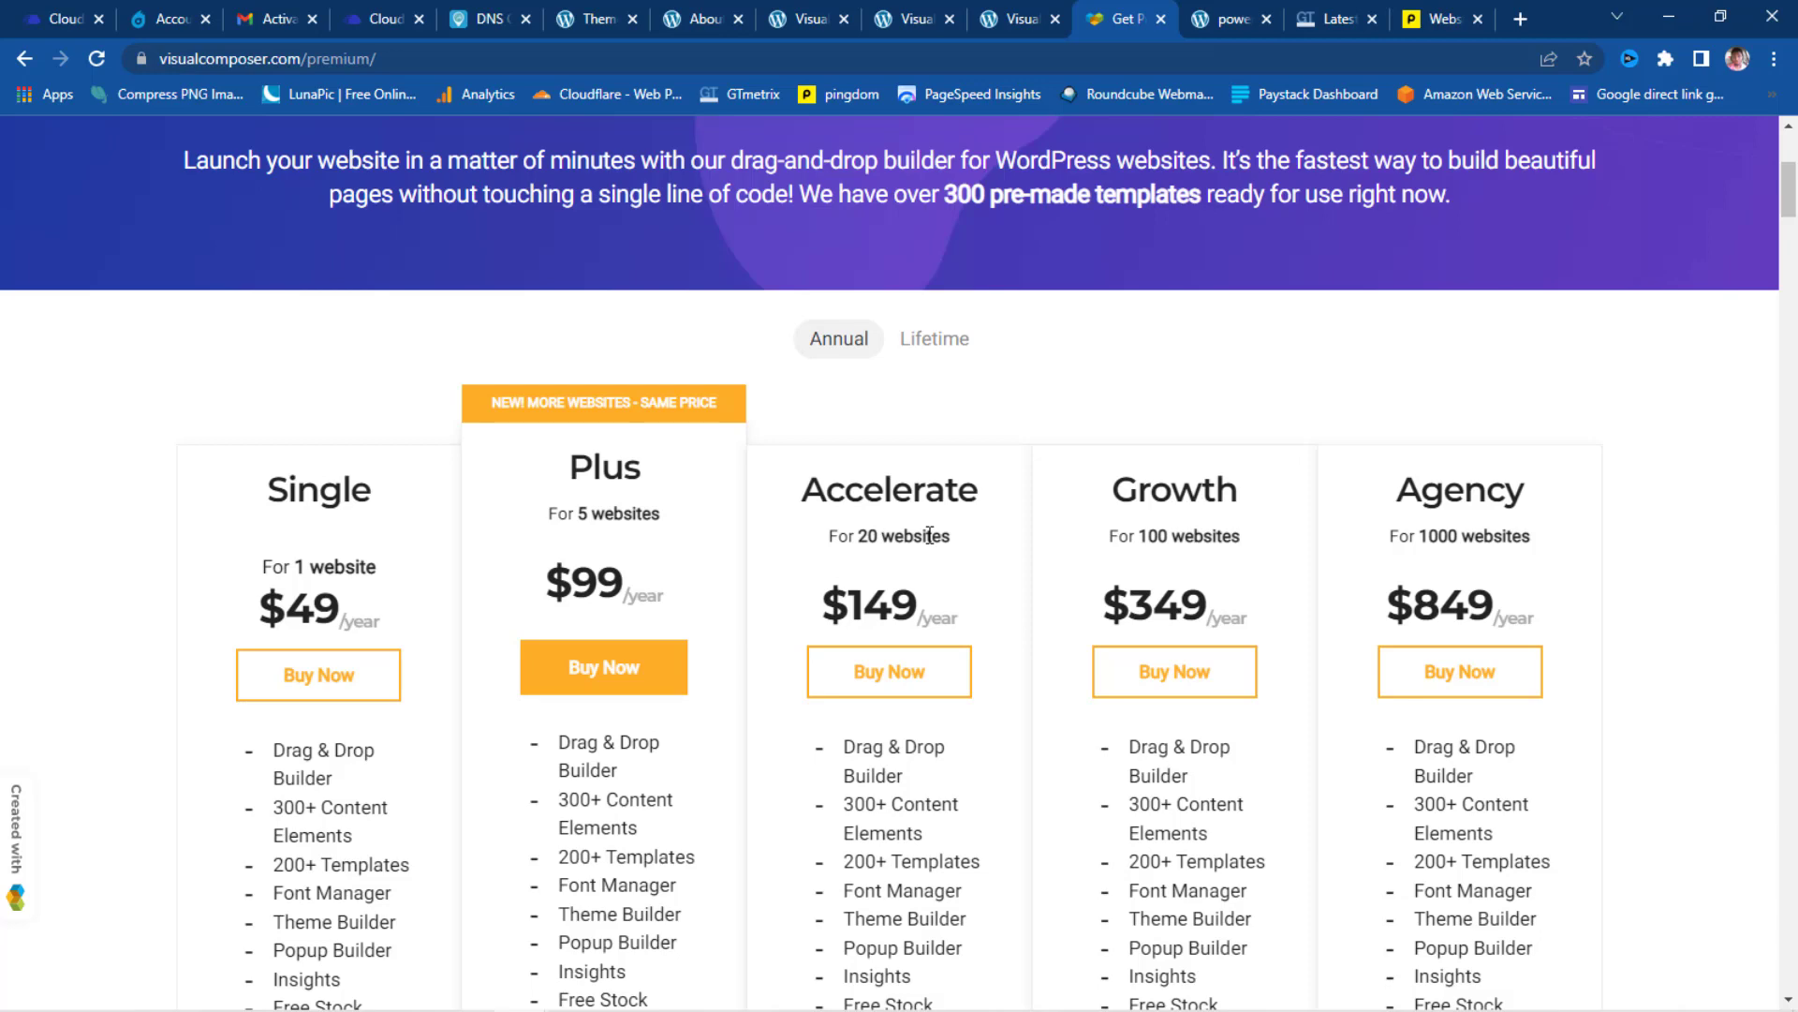
{"action": "scroll", "coordinate": [927, 532], "scroll_direction": "down", "scroll_amount": 2}
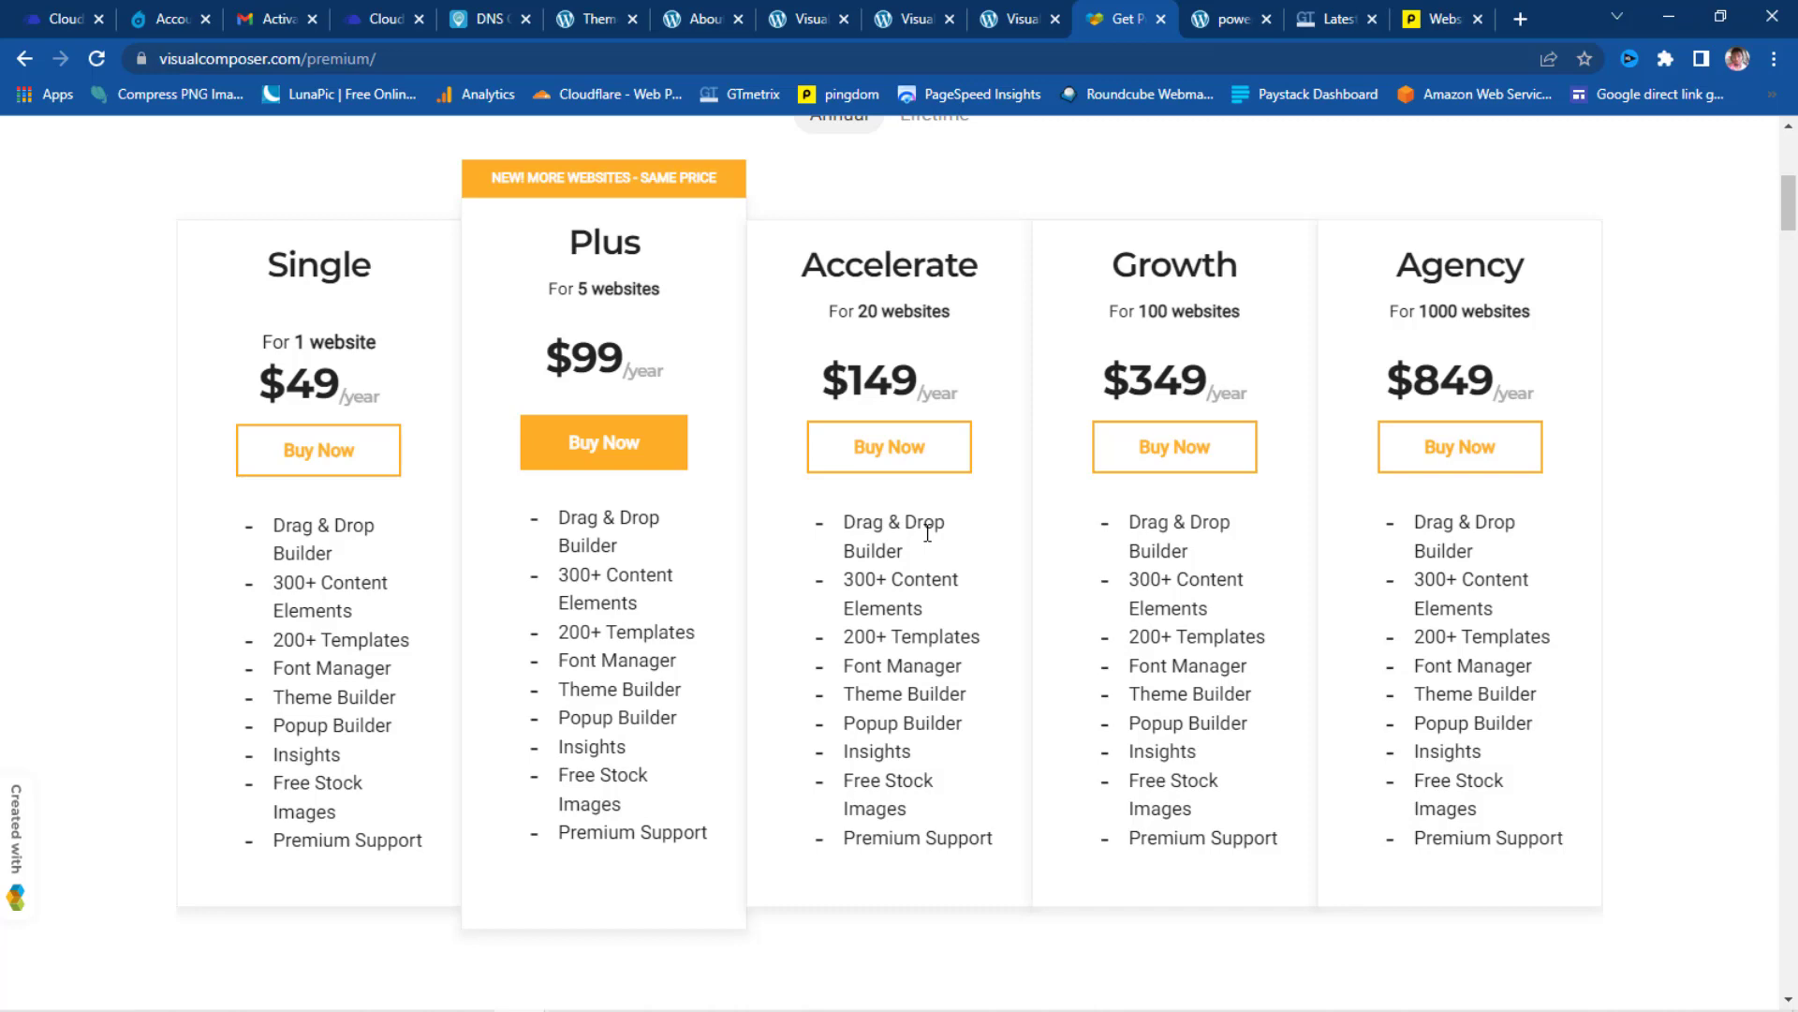
{"action": "scroll", "coordinate": [1676, 523], "scroll_direction": "up", "scroll_amount": 3}
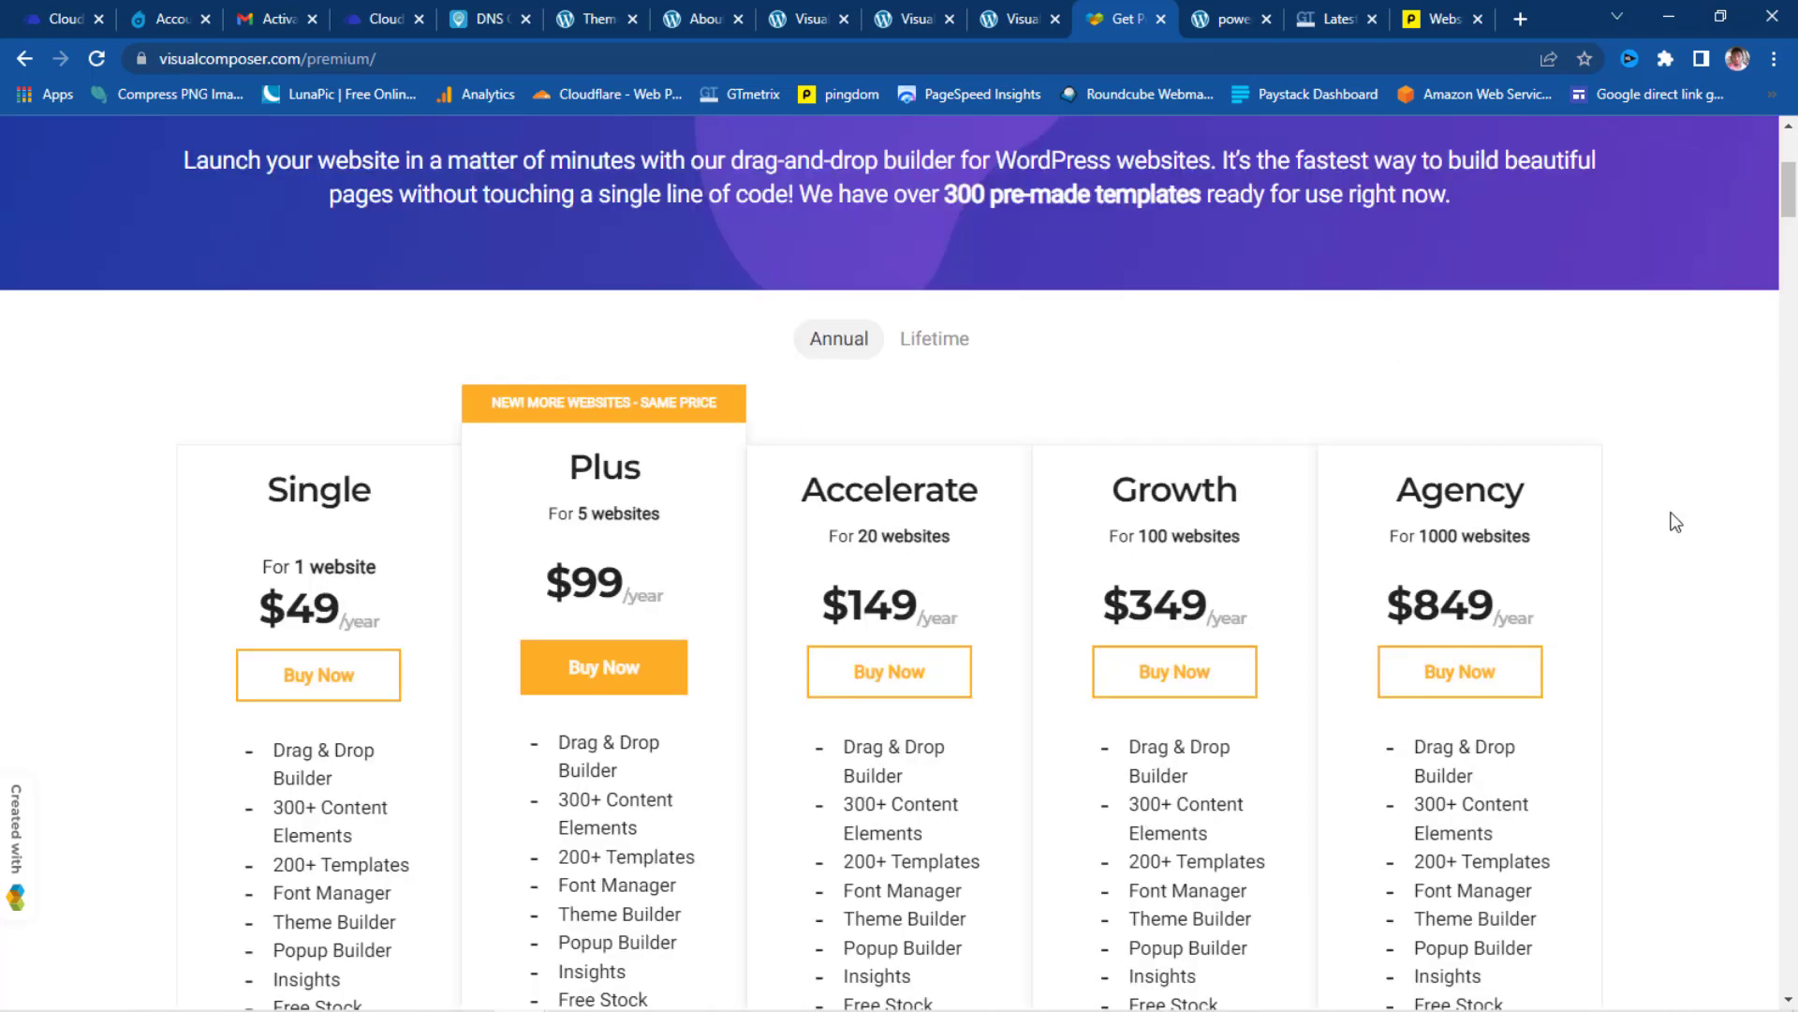